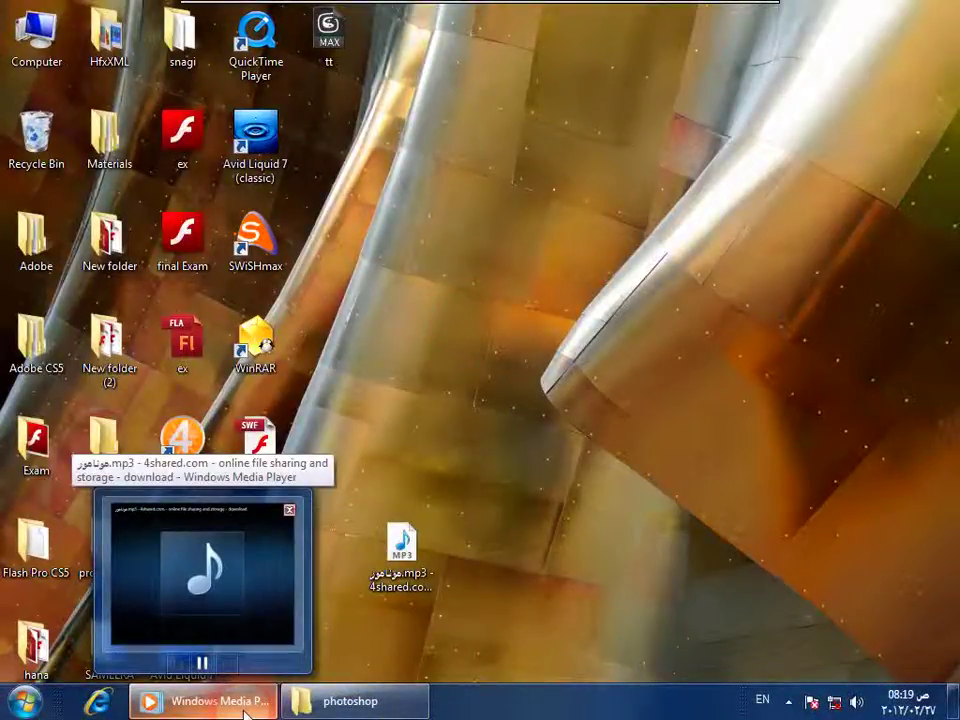
Step: Launch Adobe Photoshop CS5 from the Windows Start menu
{"action": "left_click", "coordinate": [25, 702]}
{"action": "mouse_move", "coordinate": [103, 298]}
{"action": "left_click", "coordinate": [81, 314]}
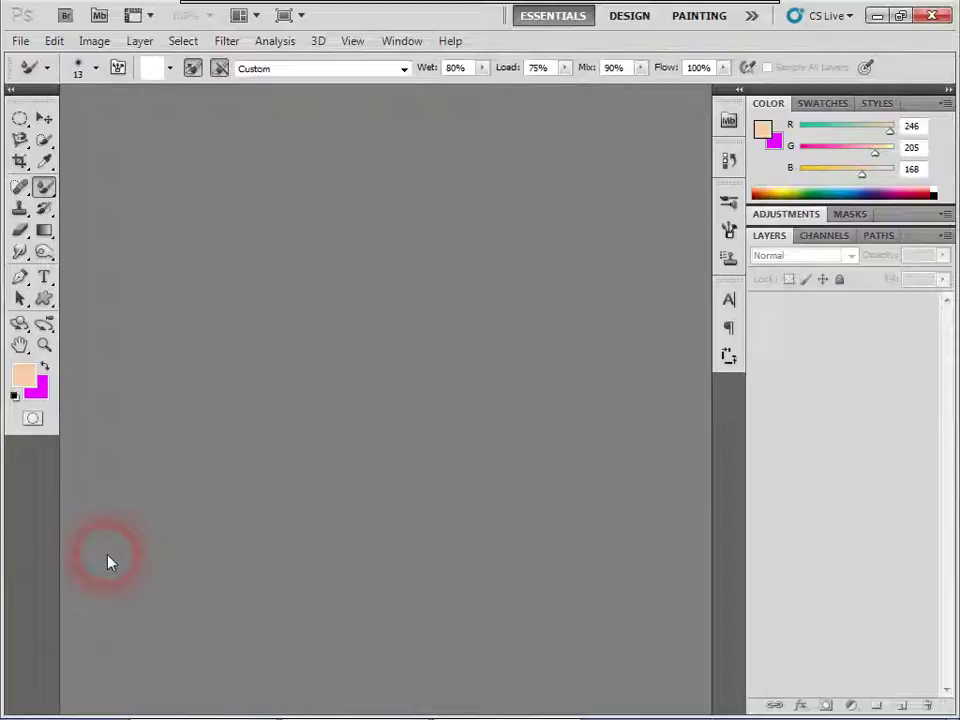
Step: Select the plain Brush Tool and close the stray media player window
{"action": "left_click", "coordinate": [46, 192]}
{"action": "left_click_drag", "start_coordinate": [48, 196], "coordinate": [97, 195]}
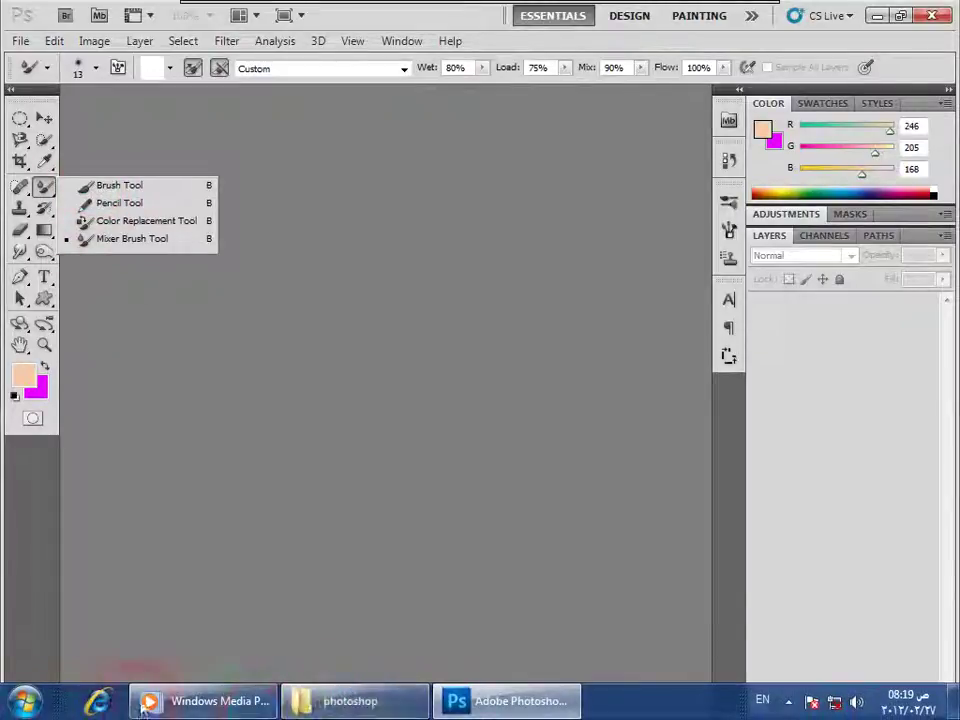
{"action": "left_click", "coordinate": [190, 700]}
{"action": "left_click", "coordinate": [467, 11]}
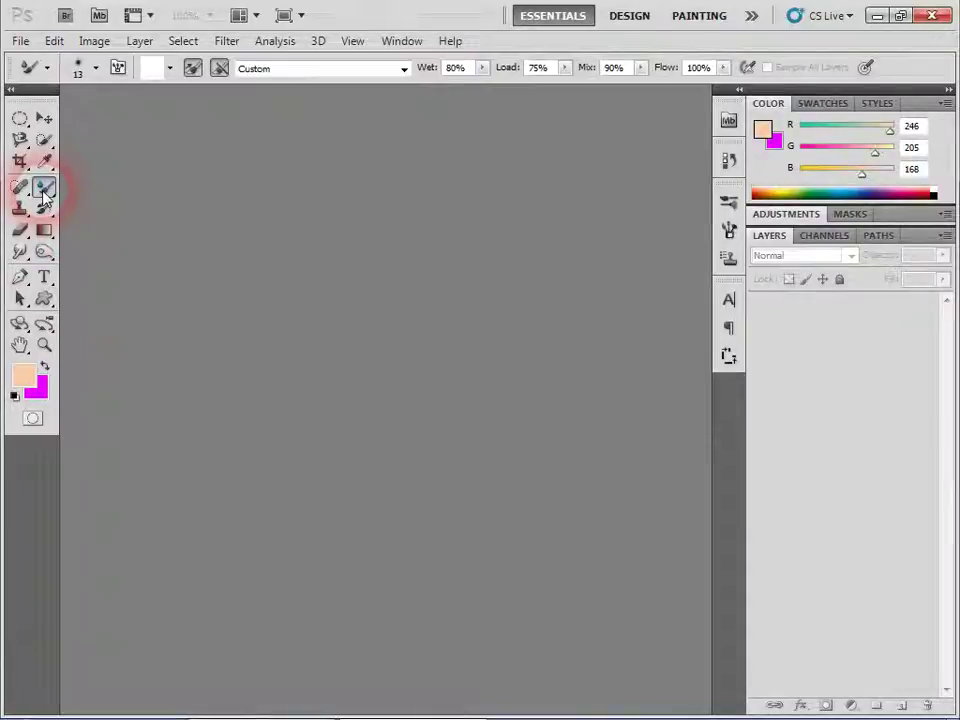
{"action": "left_click_drag", "start_coordinate": [44, 197], "coordinate": [110, 184]}
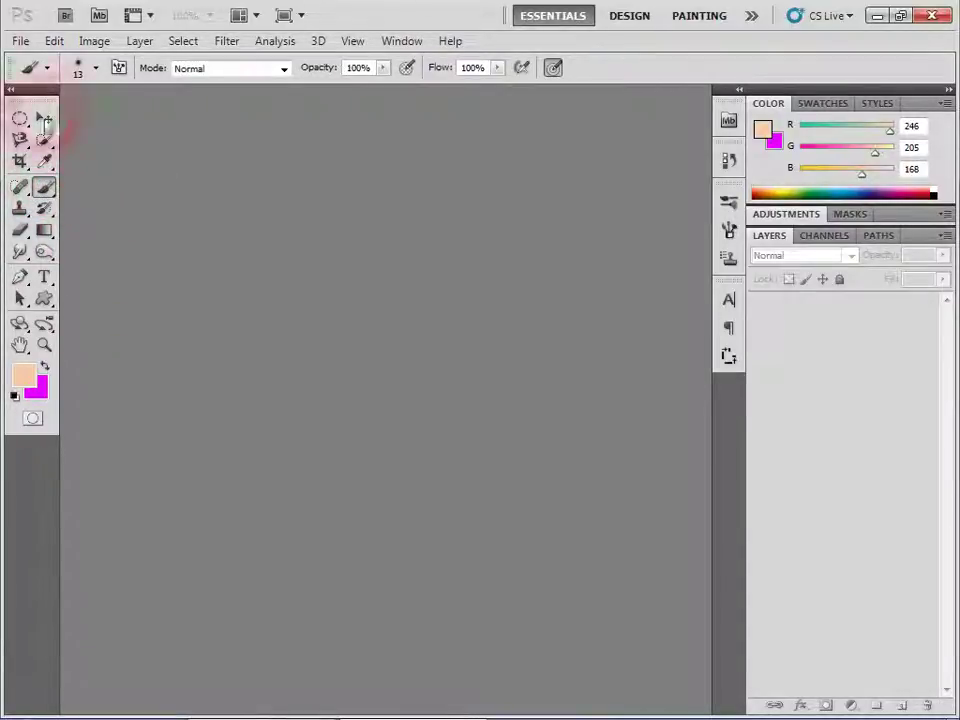
Step: Create a new white document 19.99 × 30 cm at 100 pixels/inch
{"action": "left_click", "coordinate": [19, 41]}
{"action": "left_click", "coordinate": [40, 61]}
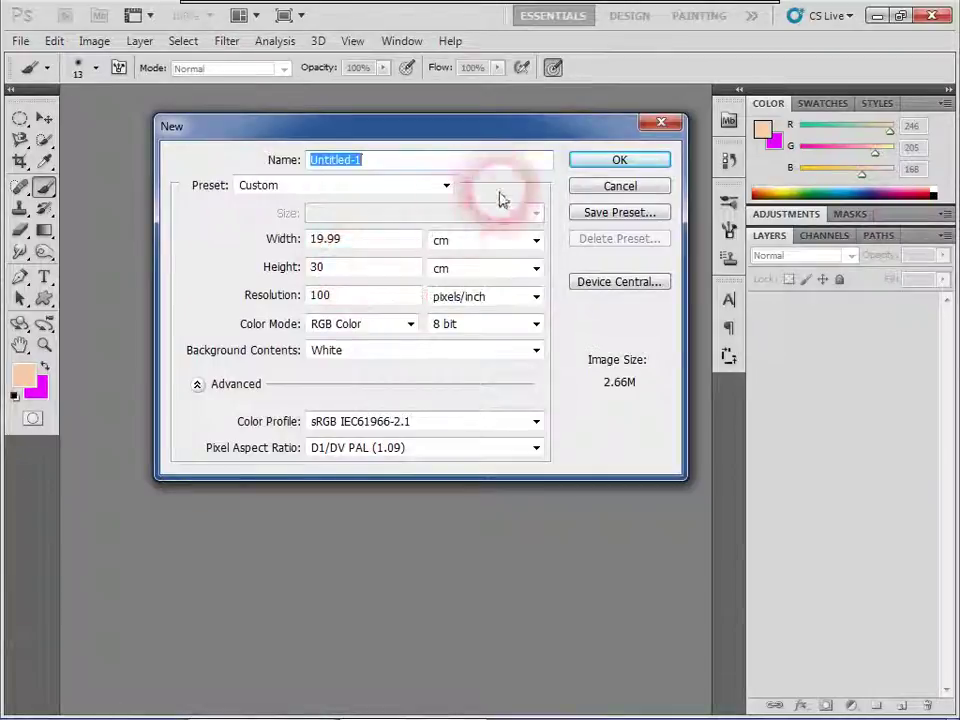
{"action": "left_click", "coordinate": [613, 159]}
{"action": "left_click", "coordinate": [484, 290]}
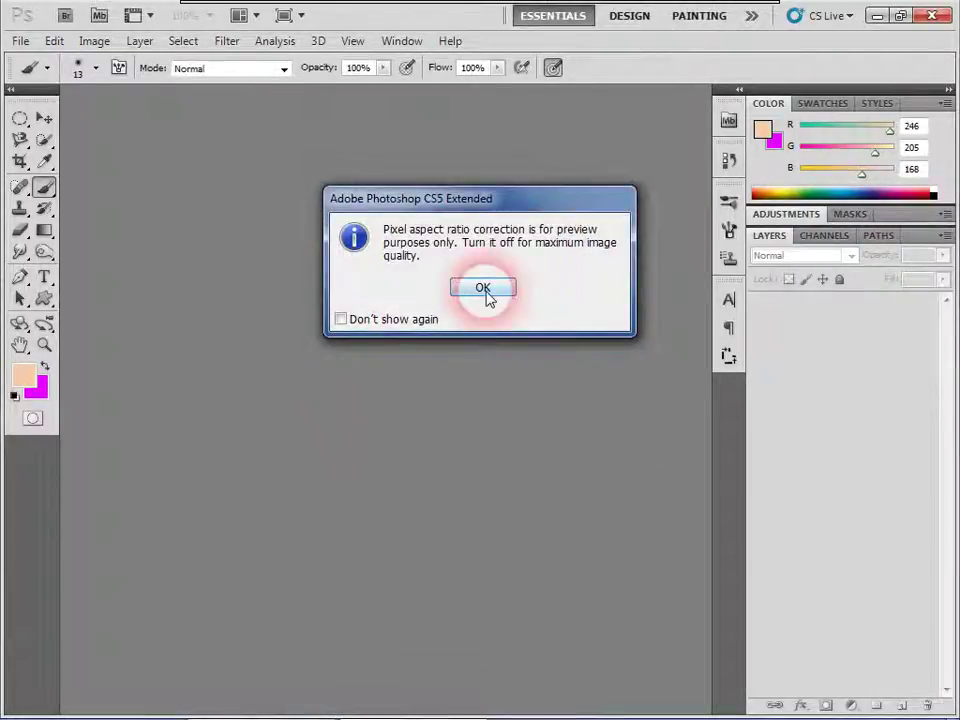
{"action": "left_click", "coordinate": [20, 40]}
Step: Bring up the Open dialog and preview images in the default folder
{"action": "left_click", "coordinate": [68, 80]}
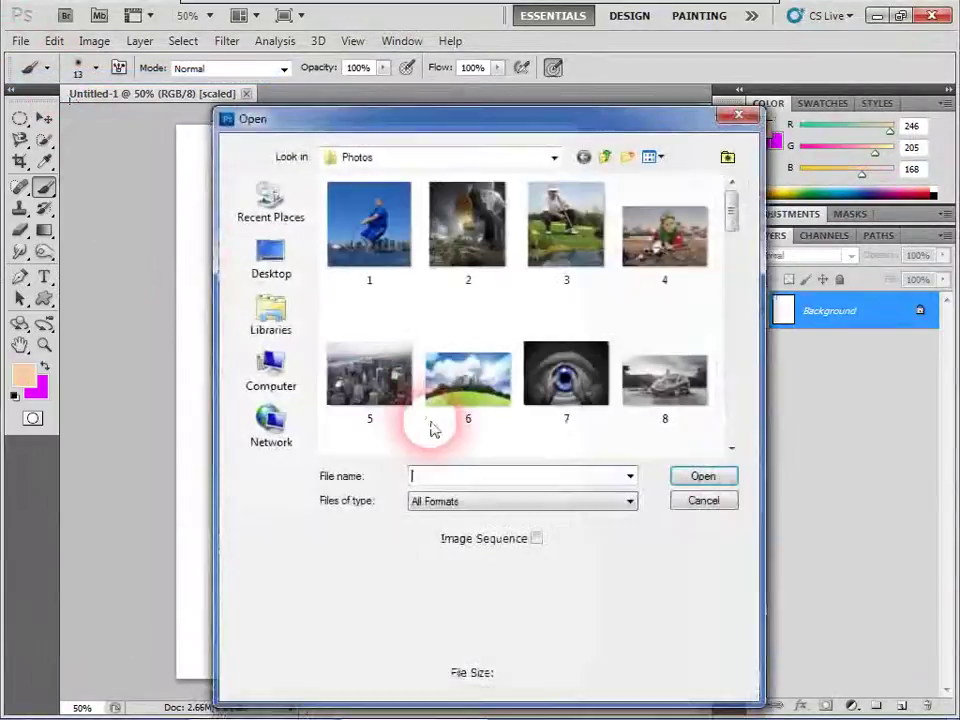
{"action": "left_click", "coordinate": [485, 370]}
{"action": "scroll", "coordinate": [561, 386], "scroll_direction": "down", "scroll_amount": 3}
{"action": "scroll", "coordinate": [561, 394], "scroll_direction": "down", "scroll_amount": 3}
{"action": "scroll", "coordinate": [563, 392], "scroll_direction": "down", "scroll_amount": 3}
{"action": "scroll", "coordinate": [600, 392], "scroll_direction": "down", "scroll_amount": 2}
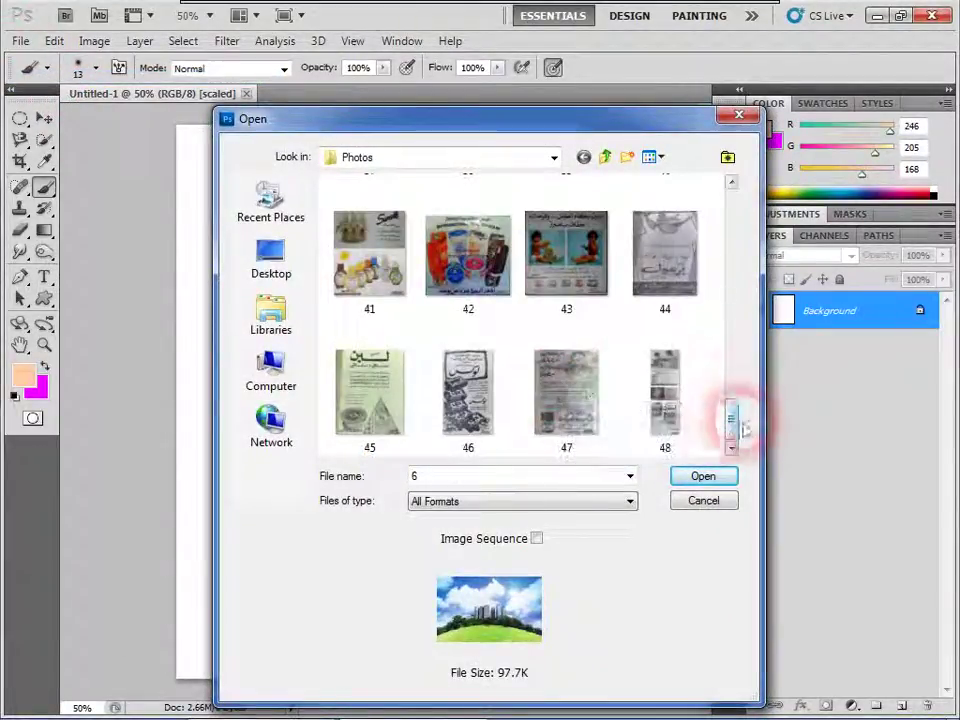
Step: Open 10.JPG from the photoshop folder on Local Disk (E:)
{"action": "left_click", "coordinate": [352, 160]}
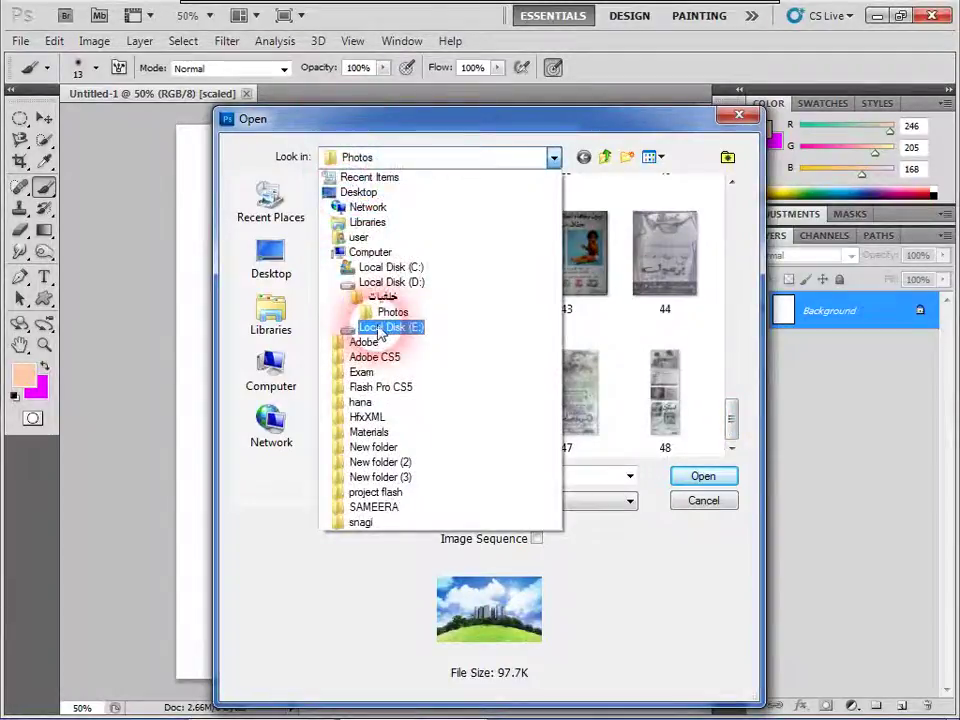
{"action": "left_click", "coordinate": [390, 327]}
{"action": "left_click", "coordinate": [370, 355]}
{"action": "scroll", "coordinate": [375, 362], "scroll_direction": "down", "scroll_amount": 1}
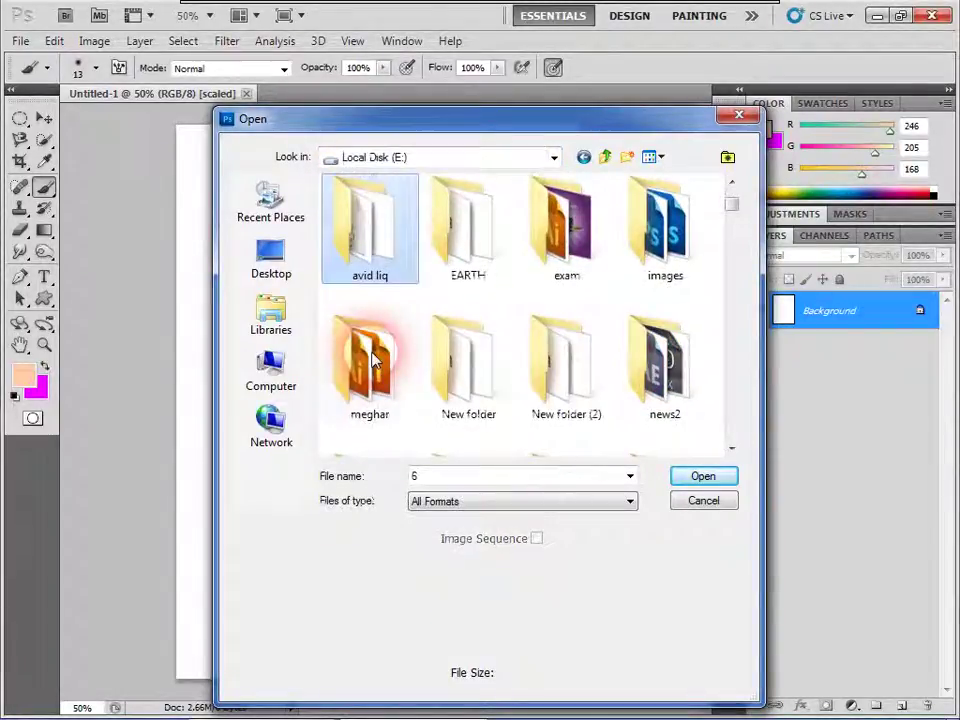
{"action": "left_click", "coordinate": [482, 390]}
{"action": "left_click", "coordinate": [668, 362]}
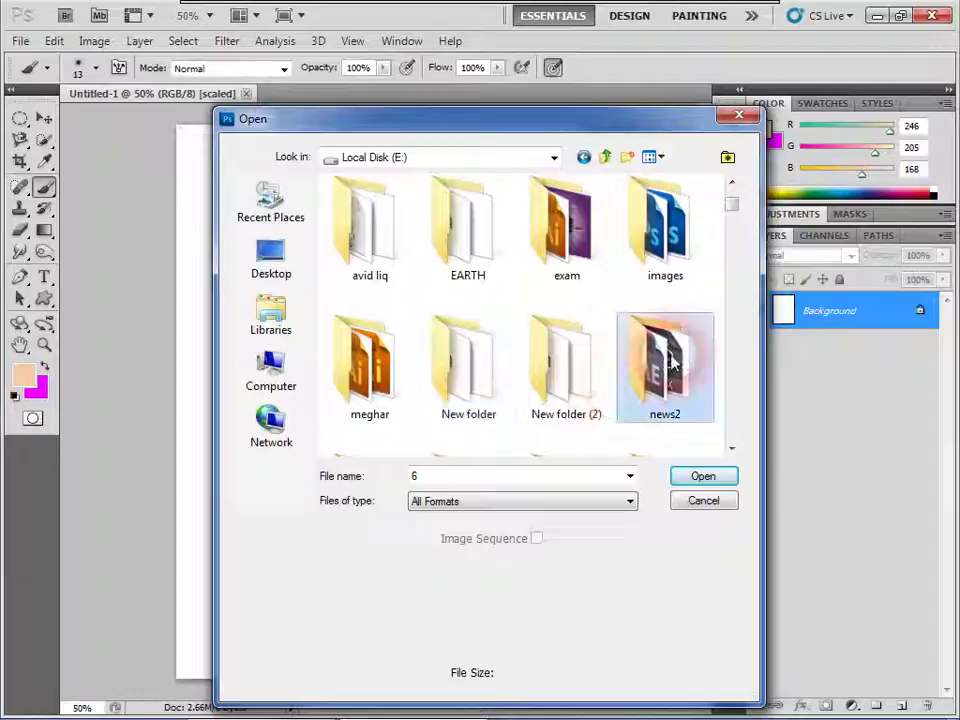
{"action": "key", "text": "p"}
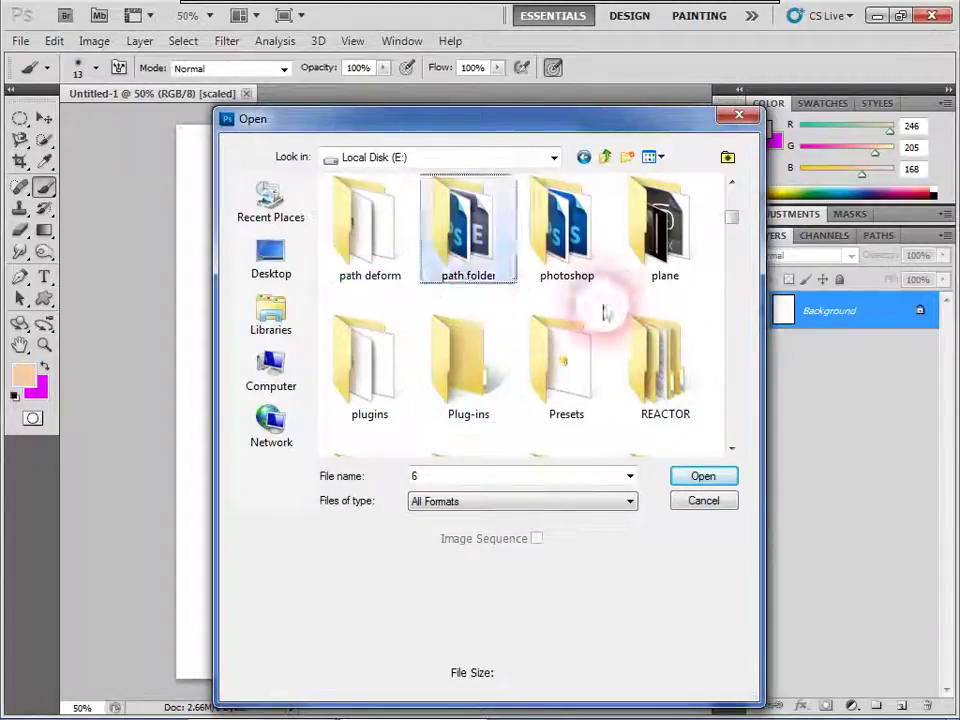
{"action": "double_click", "coordinate": [567, 245]}
{"action": "double_click", "coordinate": [442, 375]}
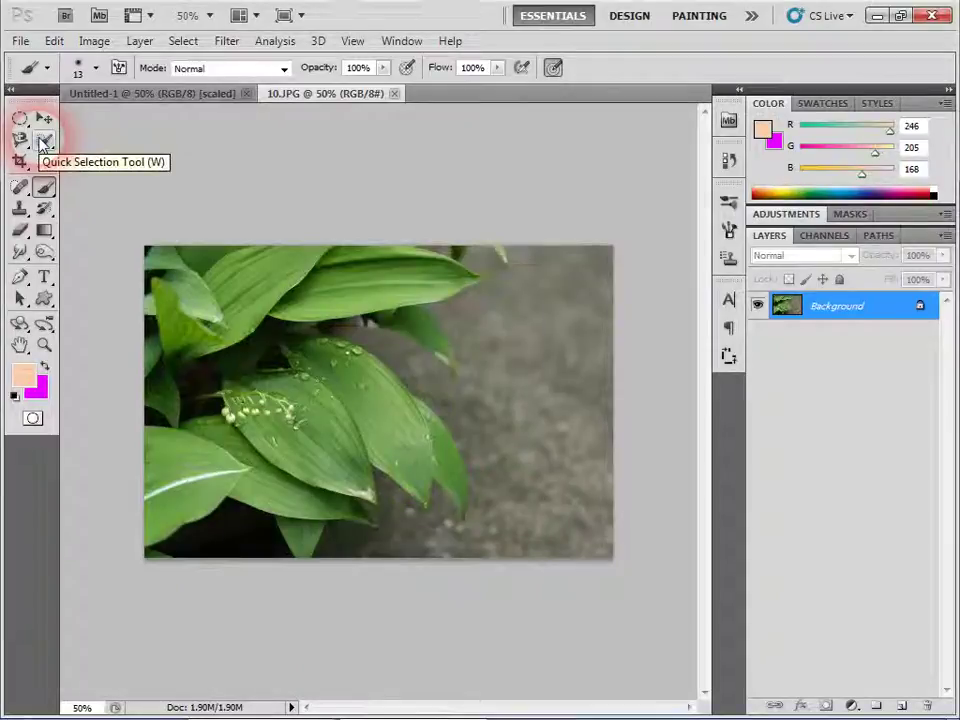
{"action": "left_click", "coordinate": [44, 118]}
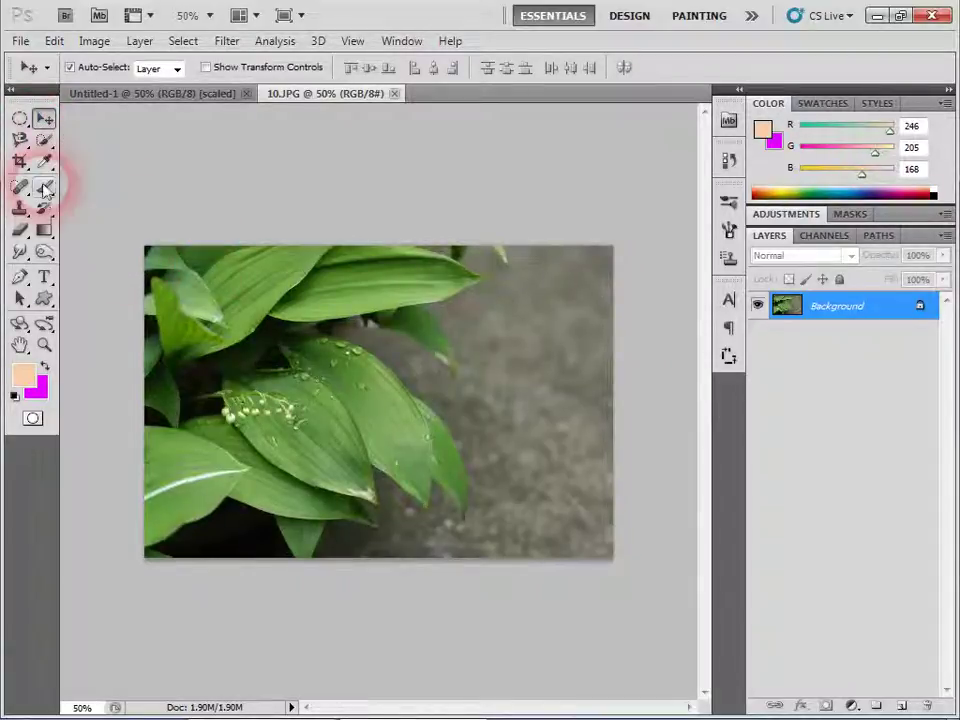
Step: Paste the whole leaf photo into Untitled-1 as Layer 1, spanning the page width
{"action": "left_click_drag", "start_coordinate": [19, 118], "coordinate": [127, 120]}
{"action": "left_click_drag", "start_coordinate": [96, 204], "coordinate": [709, 620]}
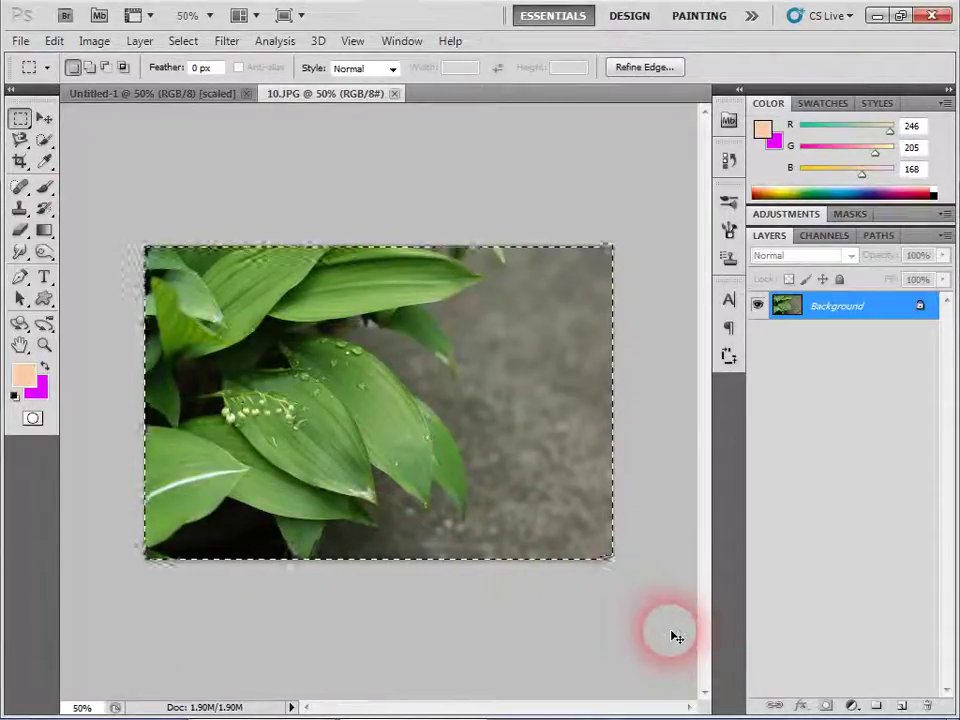
{"action": "left_click", "coordinate": [158, 94]}
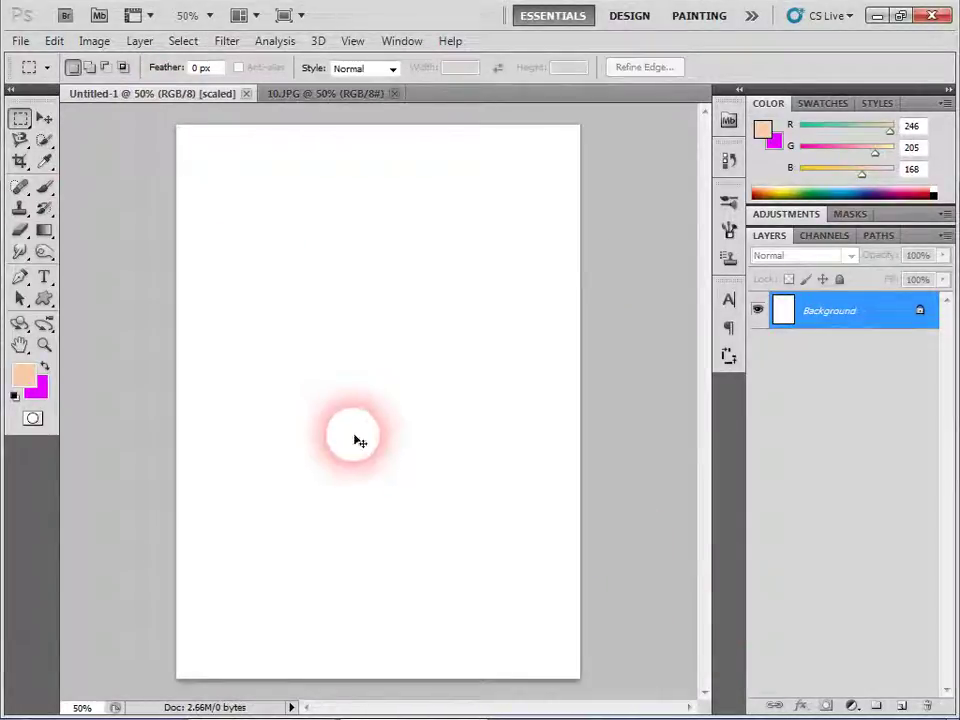
{"action": "key", "text": "ctrl+v"}
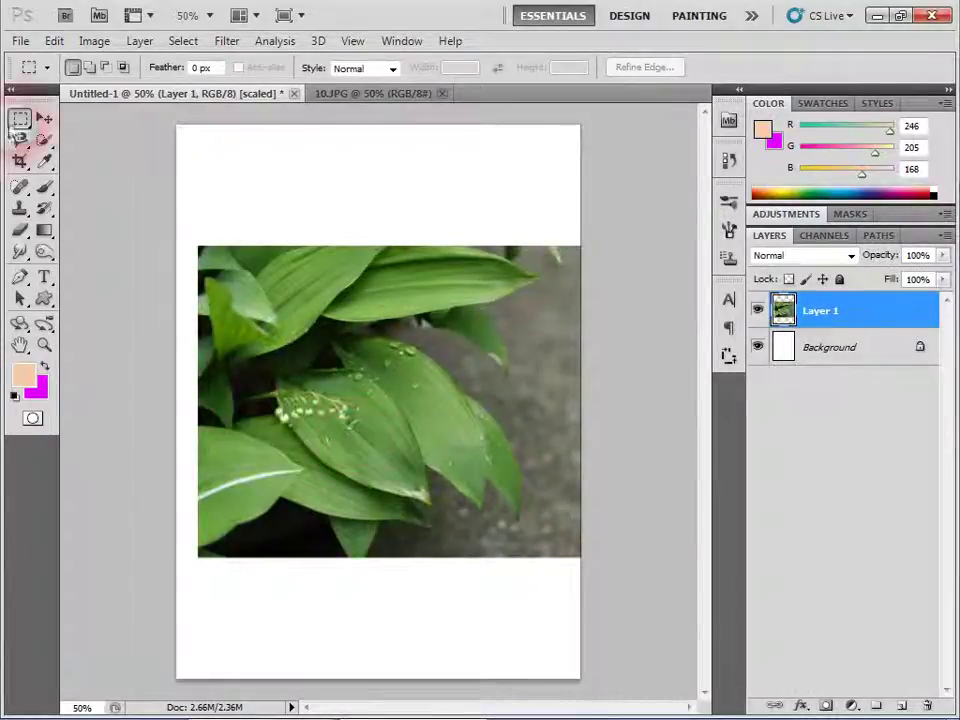
{"action": "left_click", "coordinate": [44, 118]}
{"action": "left_click_drag", "start_coordinate": [555, 483], "coordinate": [499, 467]}
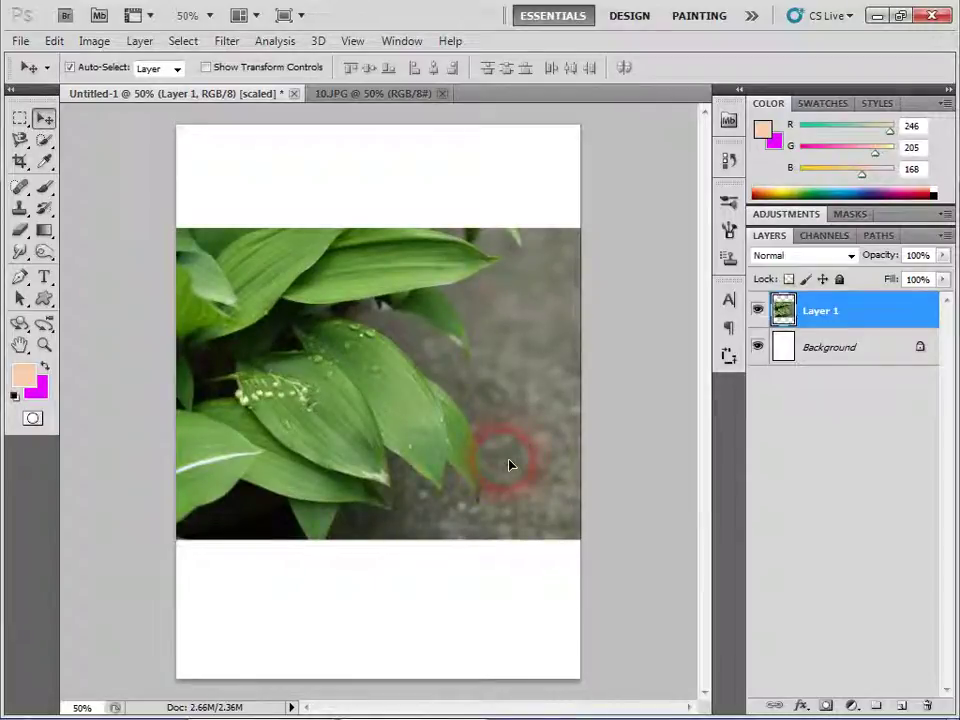
Step: Close the original 10.JPG photo
{"action": "mouse_move", "coordinate": [509, 466]}
{"action": "left_mouse_down"}
{"action": "mouse_move", "coordinate": [515, 397]}
{"action": "mouse_move", "coordinate": [463, 362]}
{"action": "left_mouse_up"}
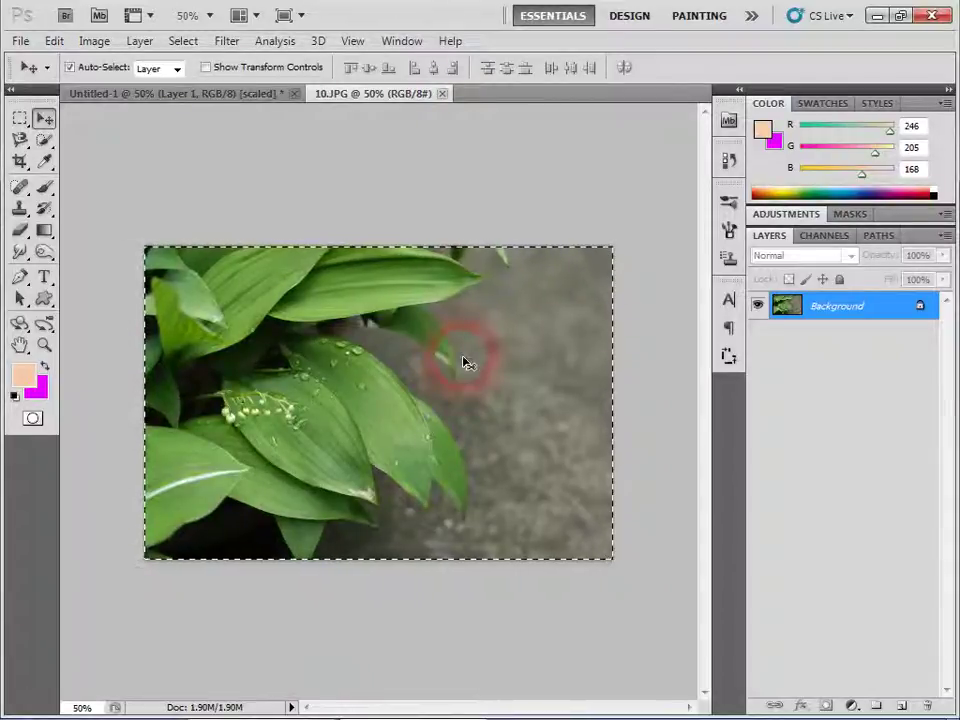
{"action": "left_click_drag", "start_coordinate": [464, 362], "coordinate": [445, 104]}
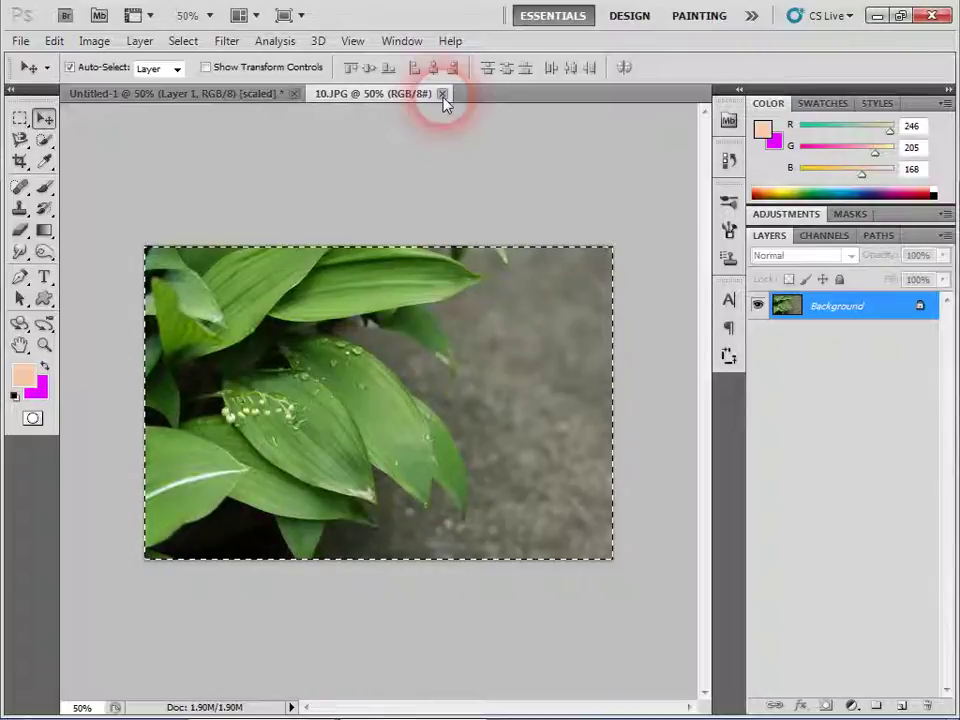
{"action": "left_click", "coordinate": [443, 95]}
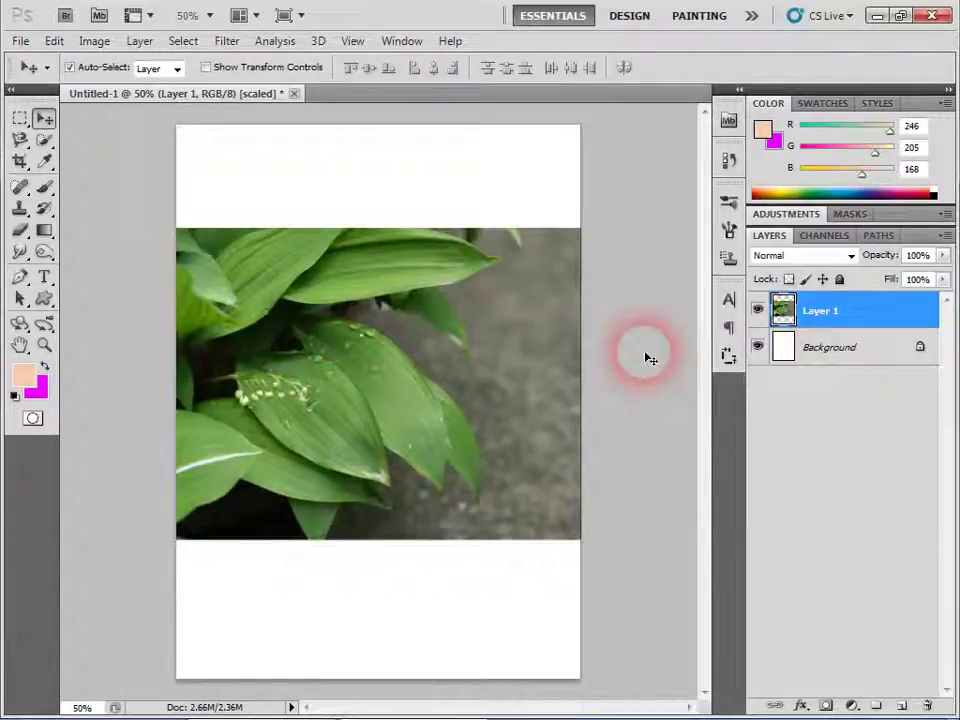
Step: Zoom to 200% and pan to the flower buds and droplets on the leaves
{"action": "left_click", "coordinate": [44, 345]}
{"action": "left_click", "coordinate": [637, 587]}
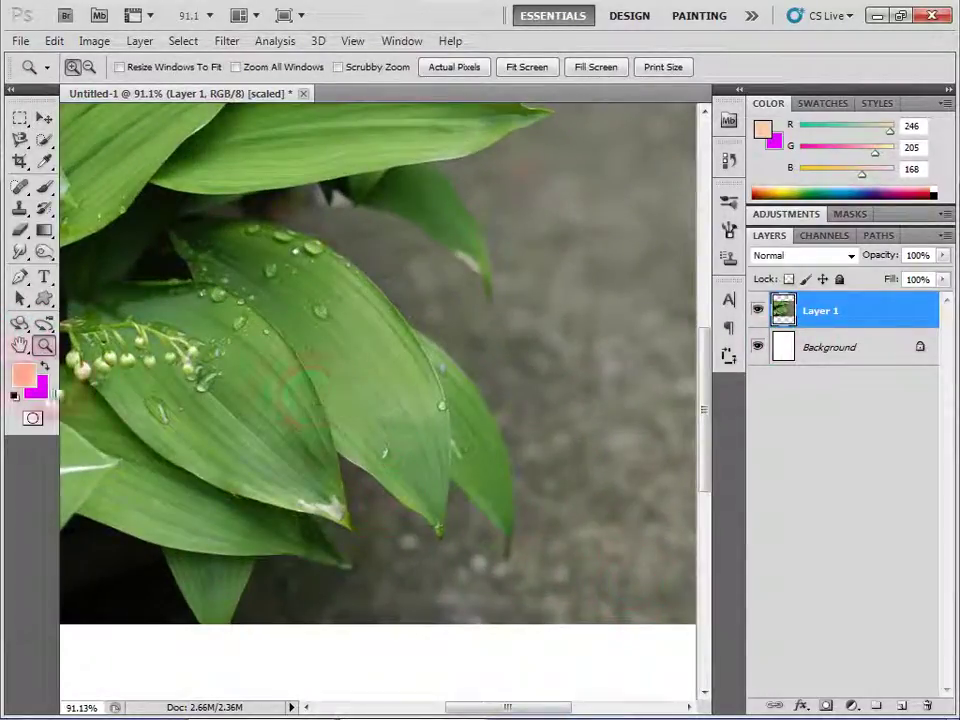
{"action": "left_click", "coordinate": [340, 344]}
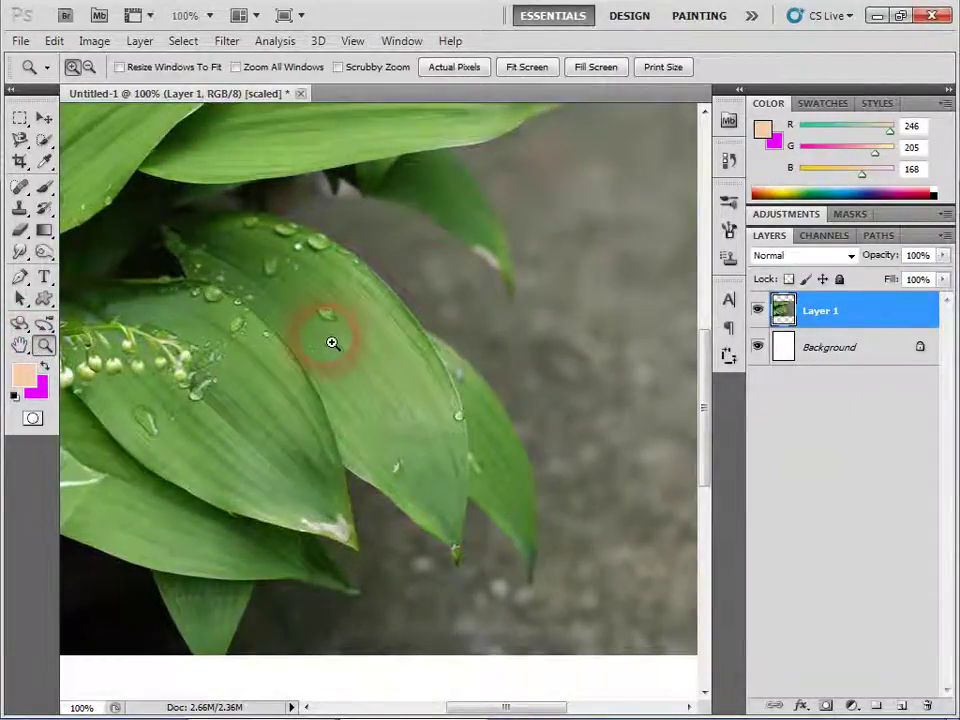
{"action": "left_click_drag", "start_coordinate": [274, 510], "coordinate": [408, 496]}
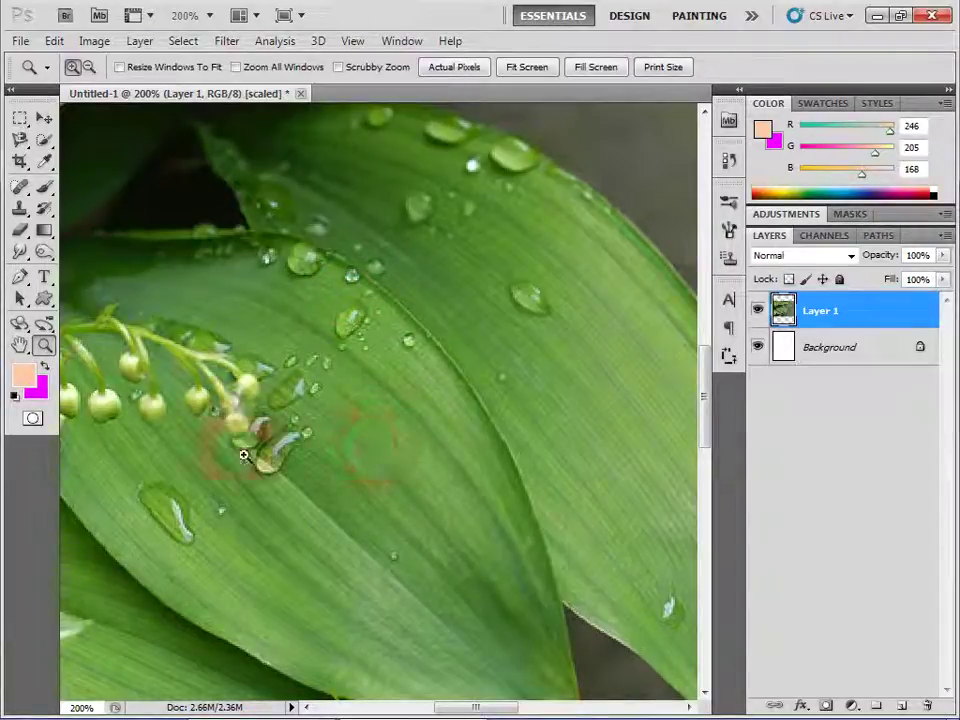
Step: Choose the Elliptical Marquee Tool from the marquee flyout
{"action": "left_click", "coordinate": [19, 117]}
{"action": "right_click", "coordinate": [19, 117]}
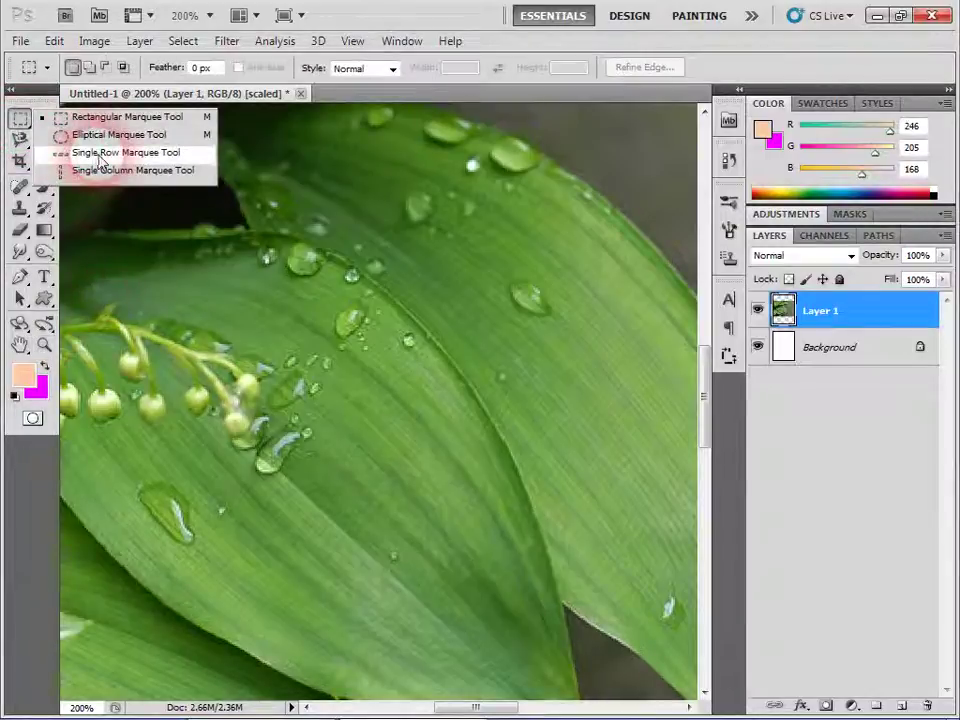
{"action": "left_click", "coordinate": [100, 133]}
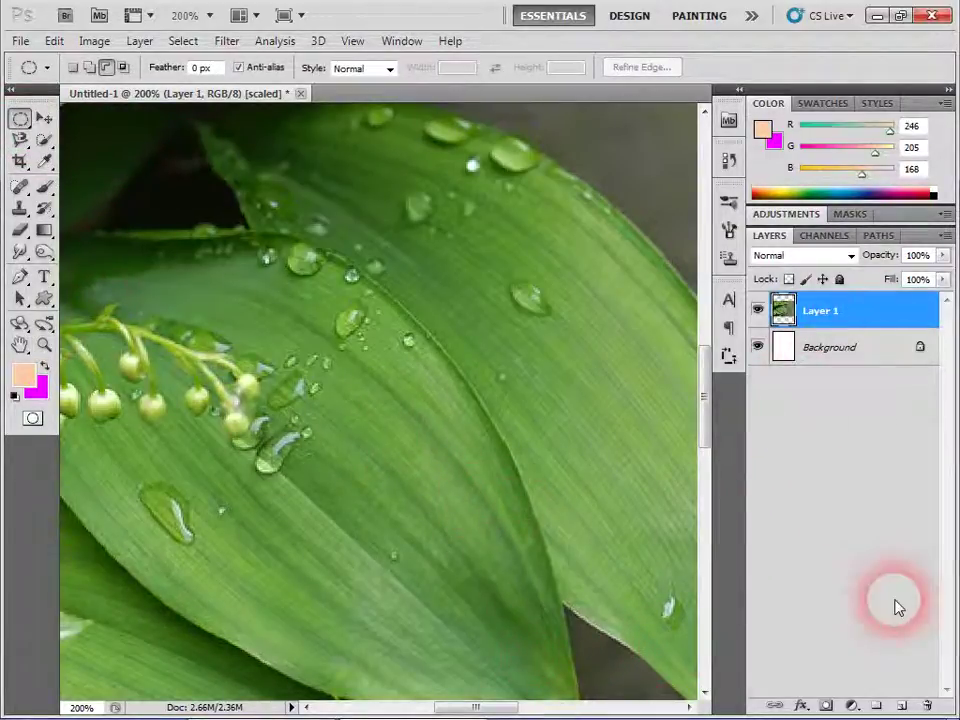
Step: Add Layer 2 and draw a circular selection on the right-hand leaf
{"action": "left_click", "coordinate": [901, 705]}
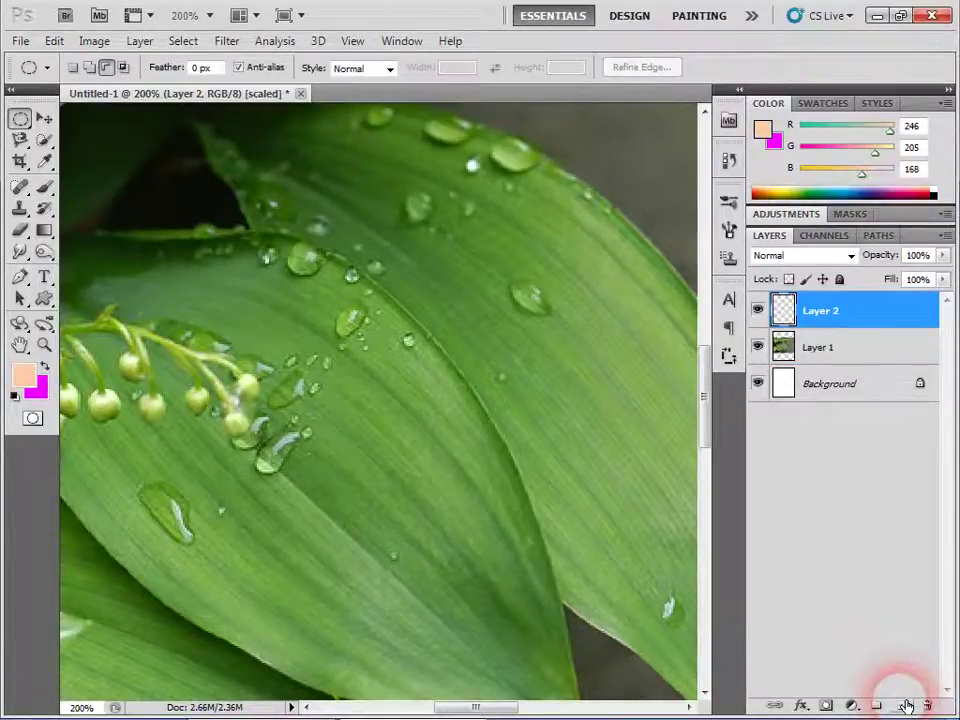
{"action": "key", "text": "ctrl+minus"}
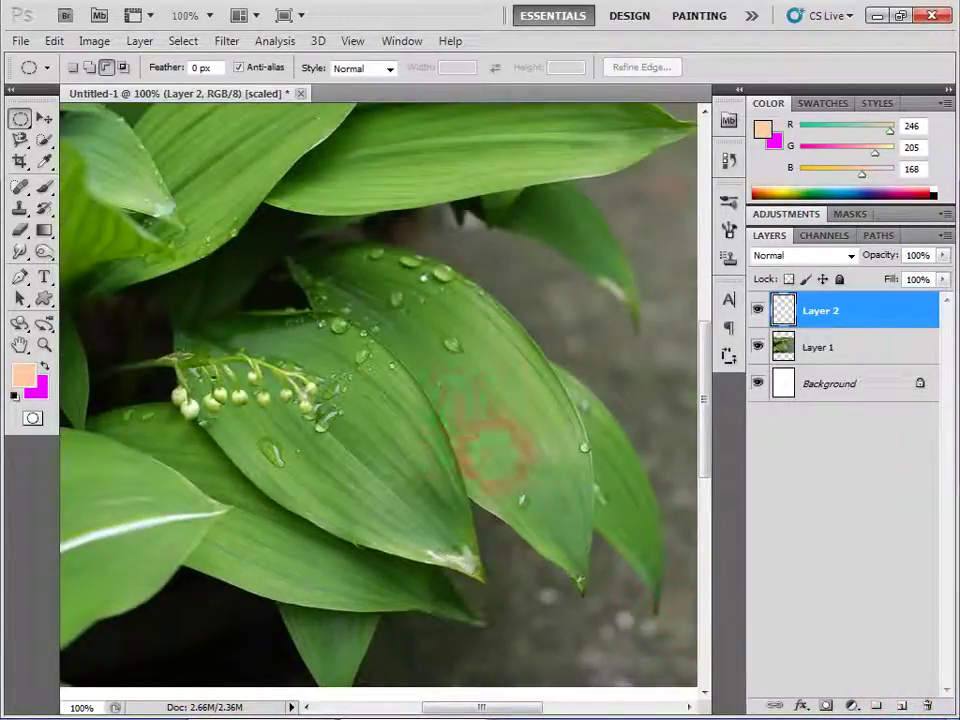
{"action": "left_click_drag", "start_coordinate": [560, 370], "coordinate": [440, 488]}
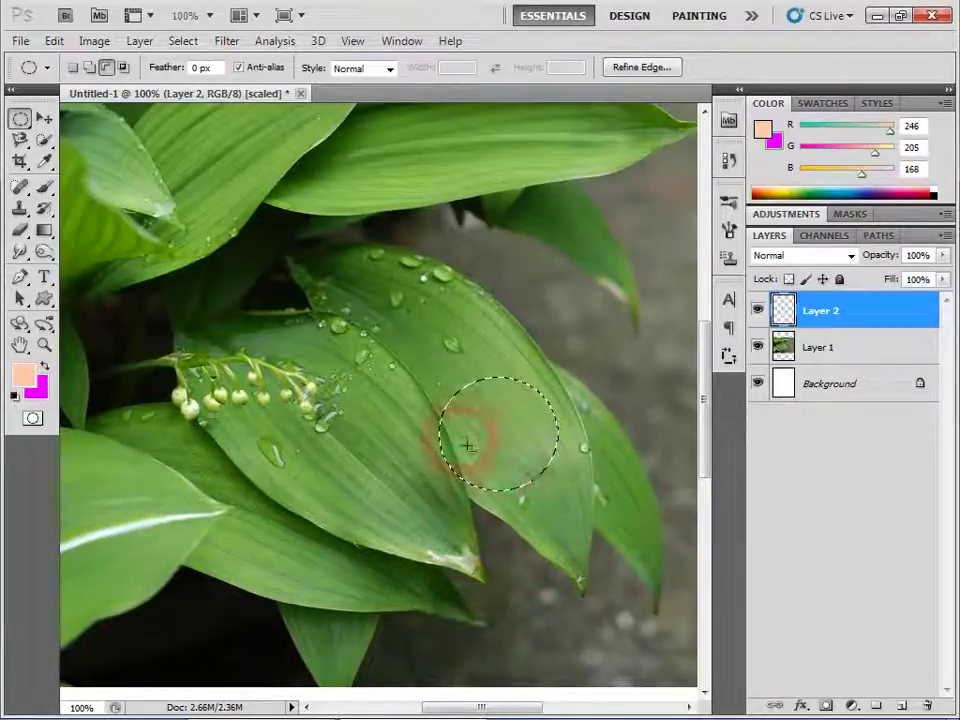
Step: Enlarge the soft Brush tool from 50 to 125 px
{"action": "left_click", "coordinate": [42, 190]}
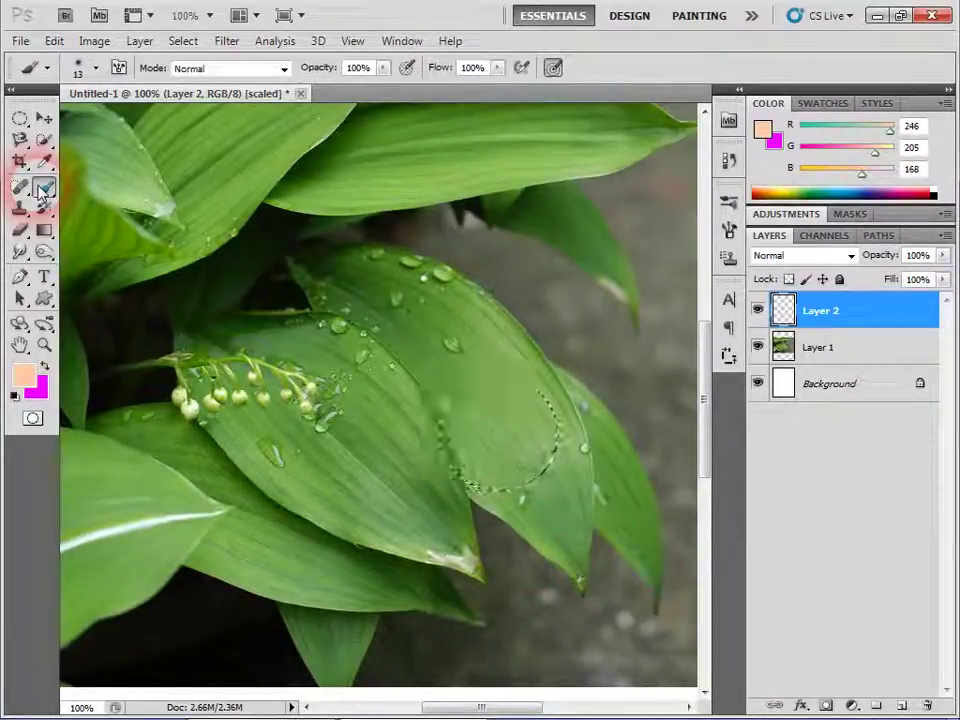
{"action": "left_click", "coordinate": [324, 367]}
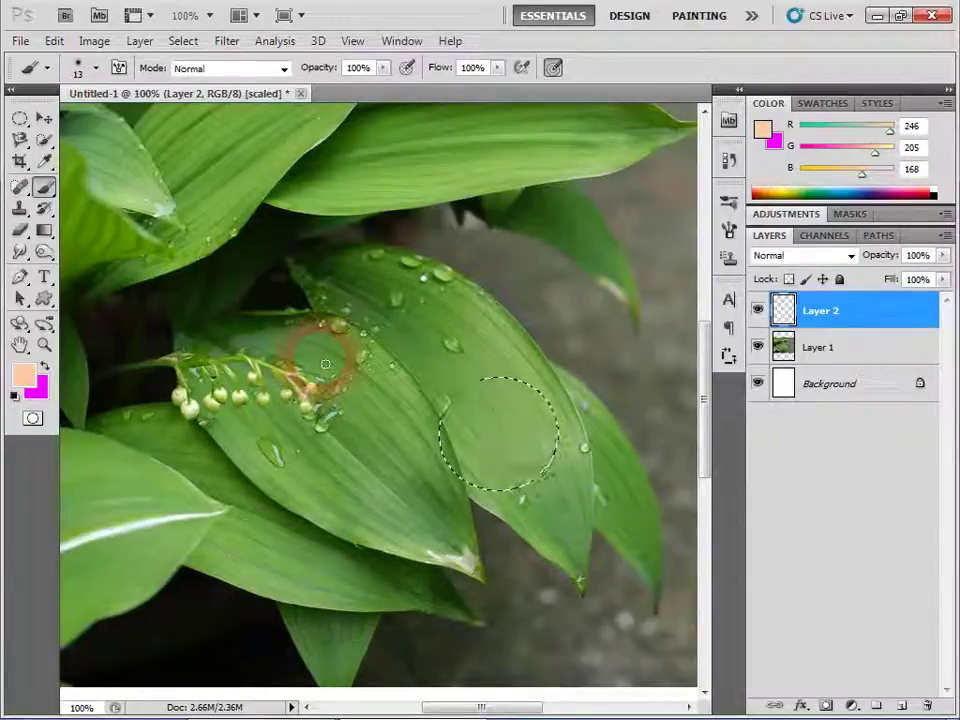
{"action": "left_click", "coordinate": [333, 391]}
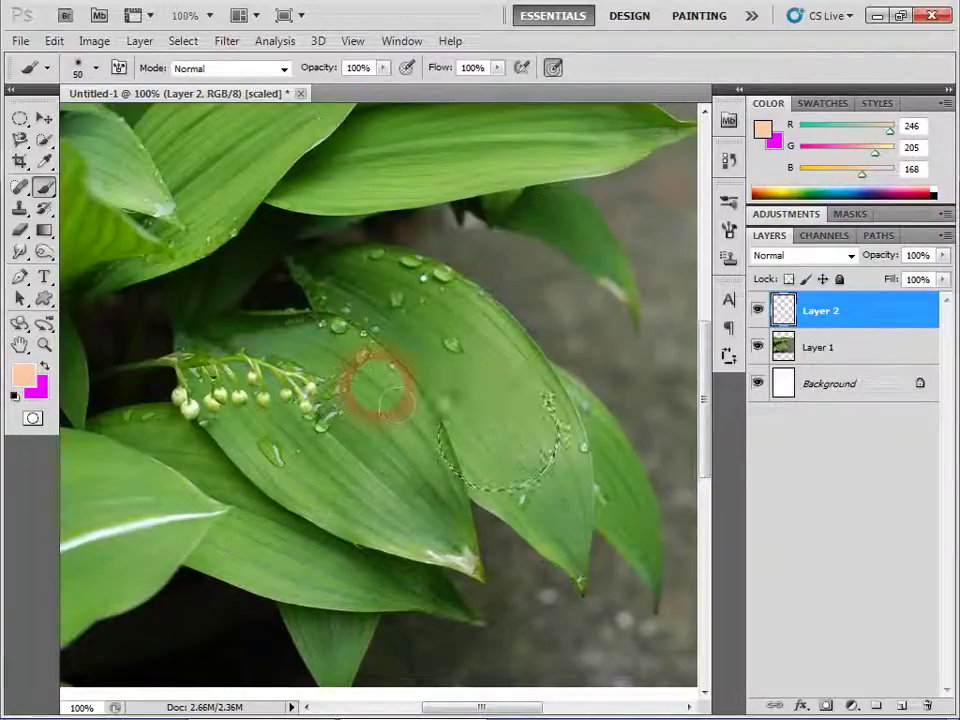
{"action": "key", "text": "bracketright"}
{"action": "key", "text": "bracketright"}
{"action": "key", "text": "bracketright"}
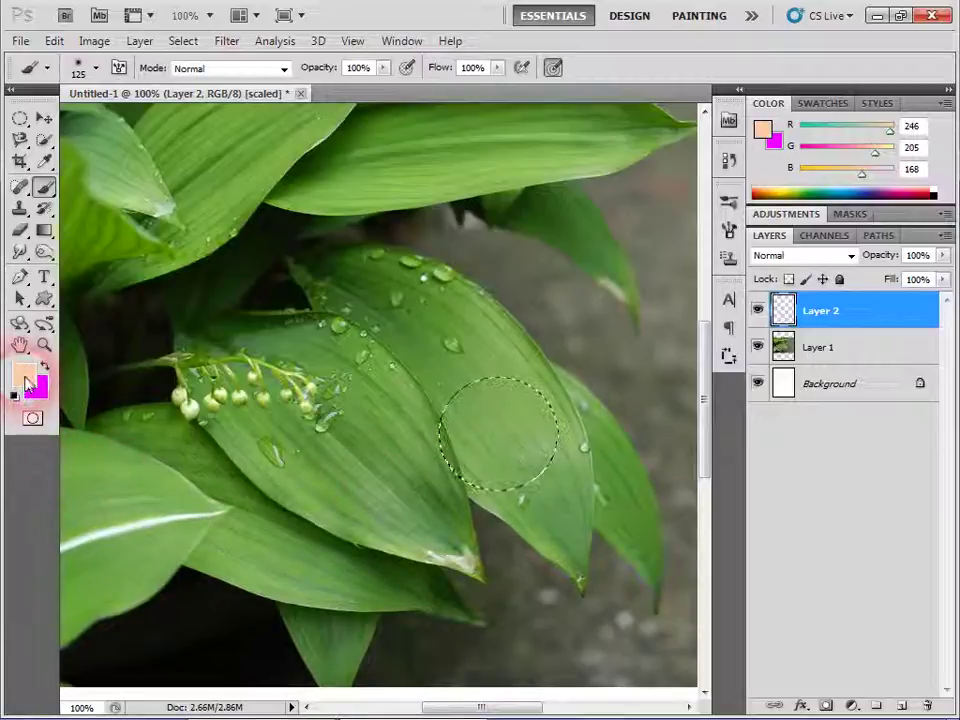
{"action": "left_click", "coordinate": [23, 375]}
Step: Set the foreground colour to white ffffff, then undo trial moves back to the circle selection
{"action": "left_click", "coordinate": [453, 307]}
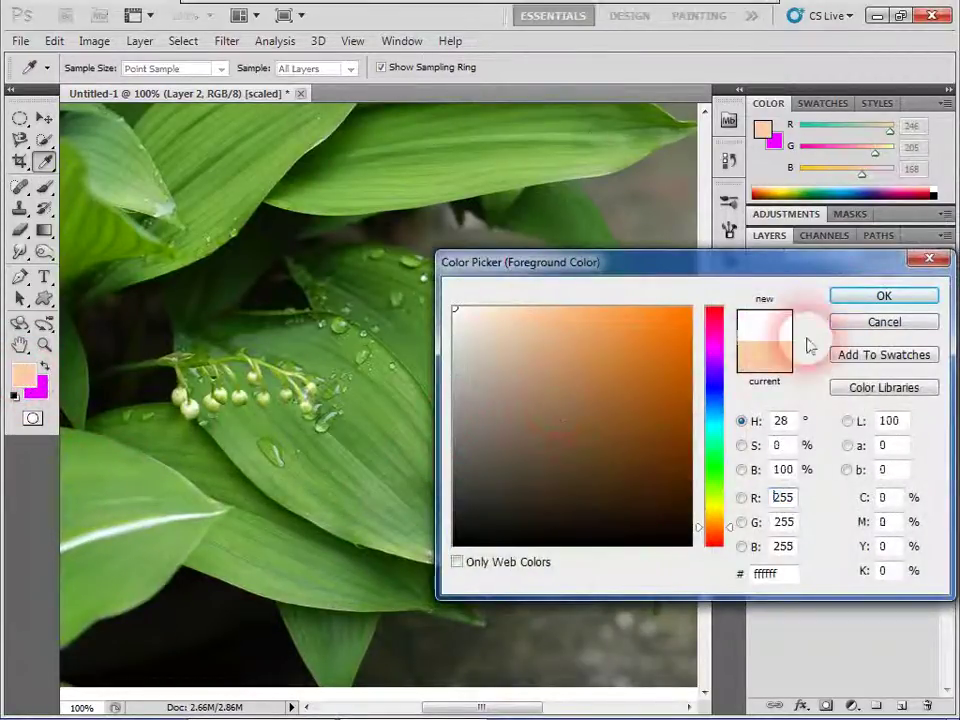
{"action": "left_click", "coordinate": [845, 300]}
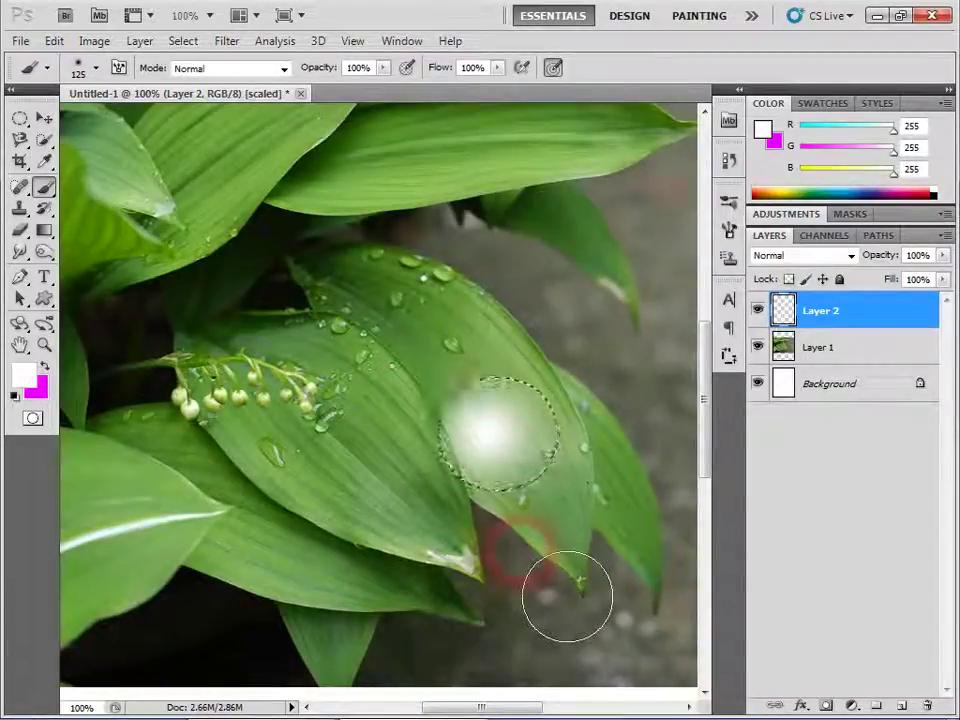
{"action": "key", "text": "ctrl+d"}
{"action": "left_click", "coordinate": [44, 122]}
{"action": "mouse_move", "coordinate": [495, 436]}
{"action": "left_mouse_down"}
{"action": "mouse_move", "coordinate": [477, 341]}
{"action": "mouse_move", "coordinate": [452, 398]}
{"action": "left_mouse_up"}
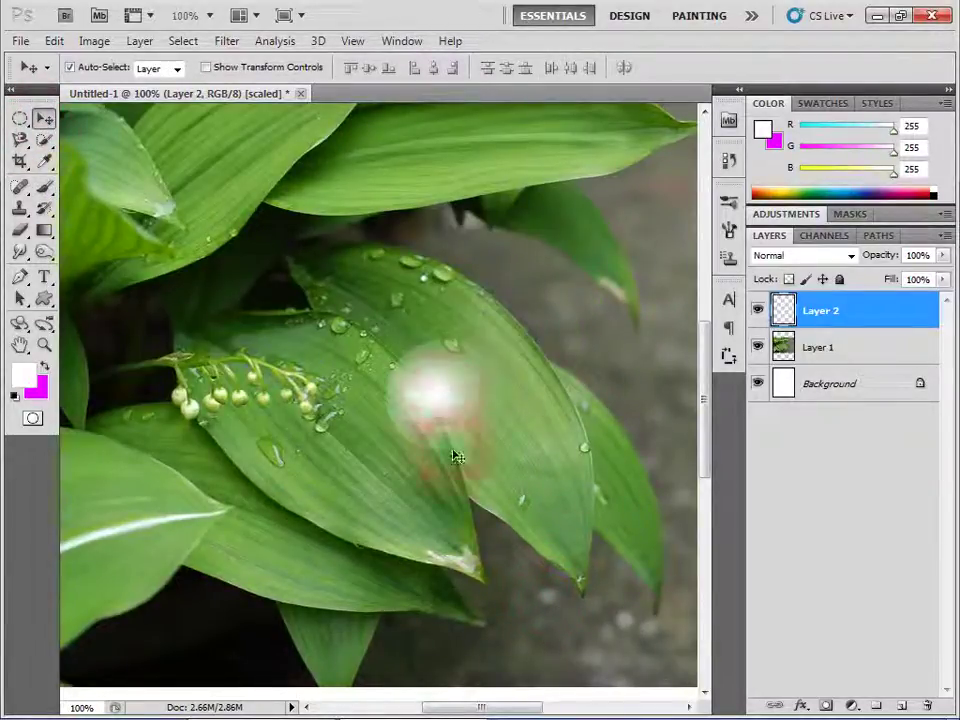
{"action": "left_click_drag", "start_coordinate": [428, 456], "coordinate": [474, 500]}
{"action": "mouse_move", "coordinate": [368, 426]}
{"action": "left_mouse_down"}
{"action": "mouse_move", "coordinate": [489, 405]}
{"action": "mouse_move", "coordinate": [466, 382]}
{"action": "left_mouse_up"}
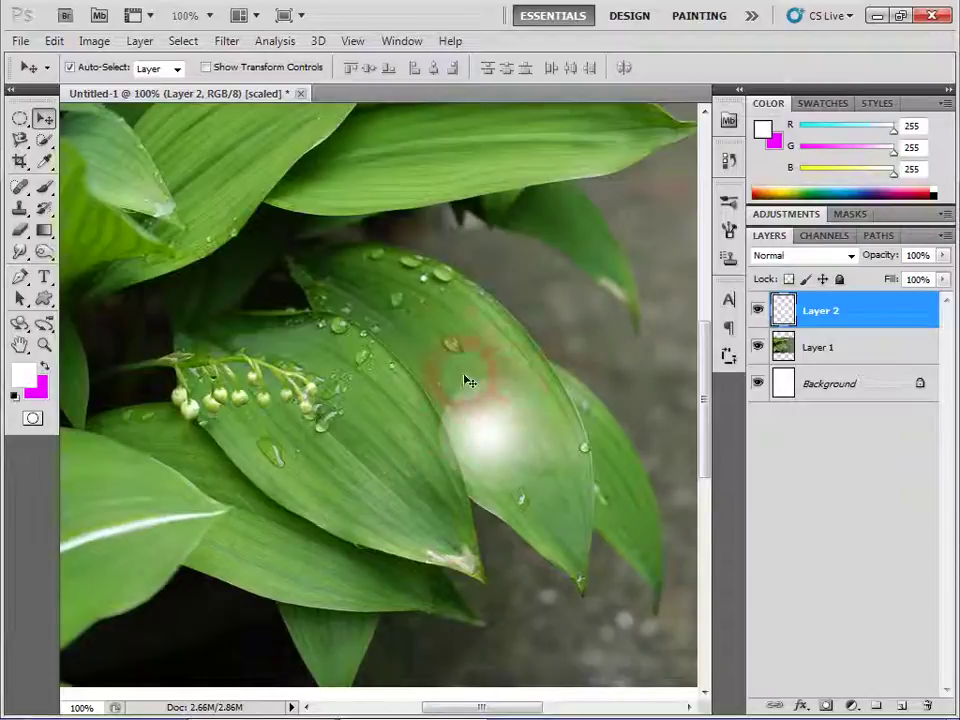
{"action": "mouse_move", "coordinate": [407, 437]}
{"action": "left_mouse_down"}
{"action": "mouse_move", "coordinate": [461, 364]}
{"action": "mouse_move", "coordinate": [591, 438]}
{"action": "left_mouse_up"}
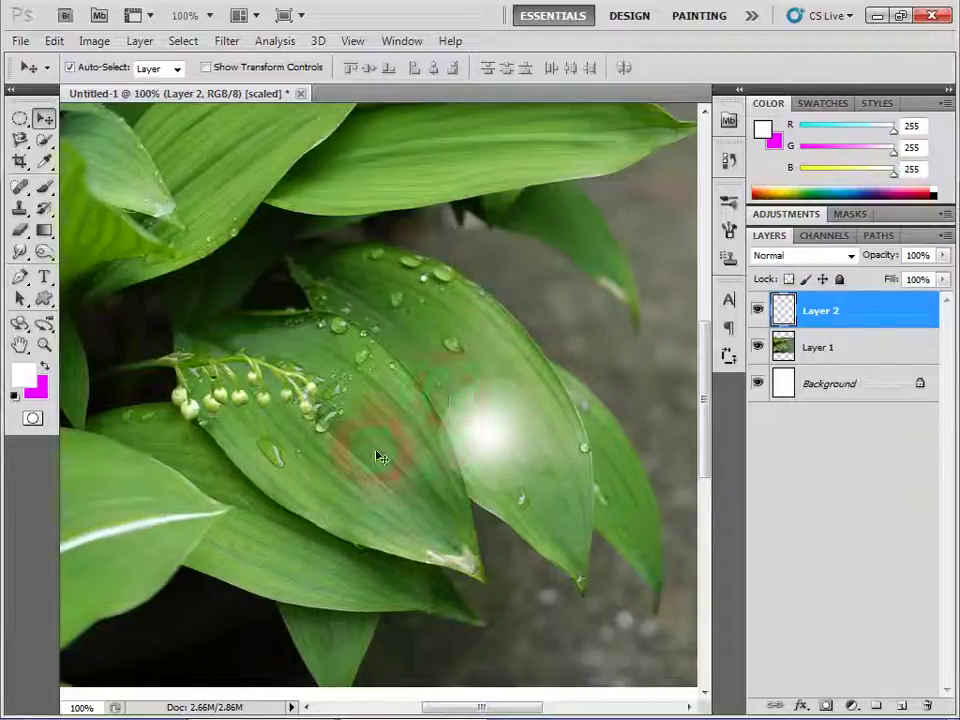
{"action": "key", "text": "ctrl+z"}
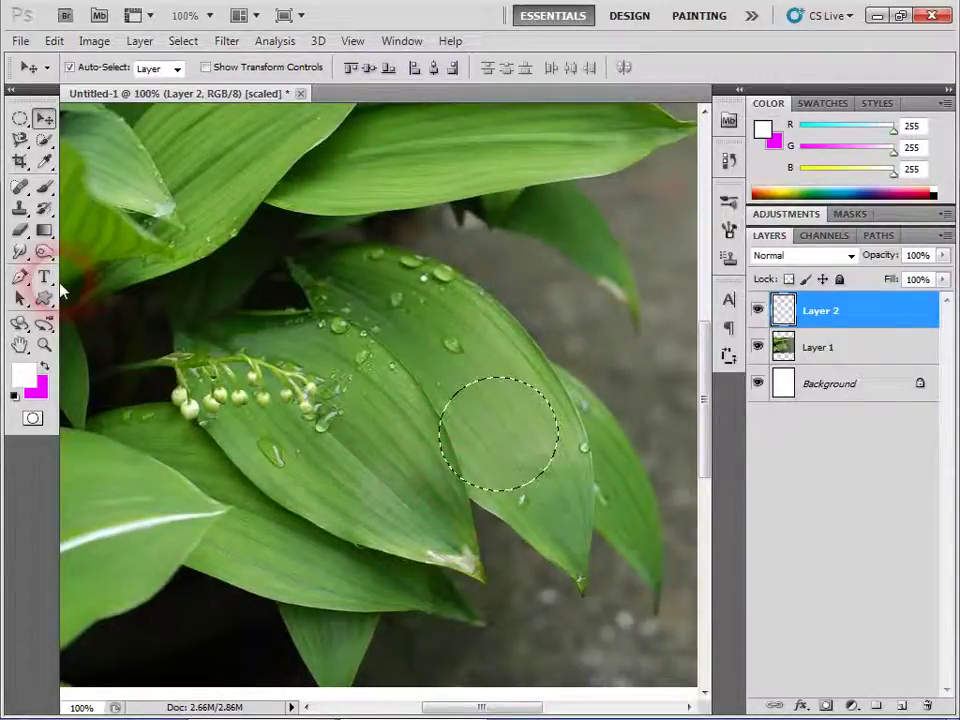
Step: At 200% zoom, brush a soft white wash inside the circle
{"action": "left_click", "coordinate": [44, 186]}
{"action": "left_click", "coordinate": [97, 68]}
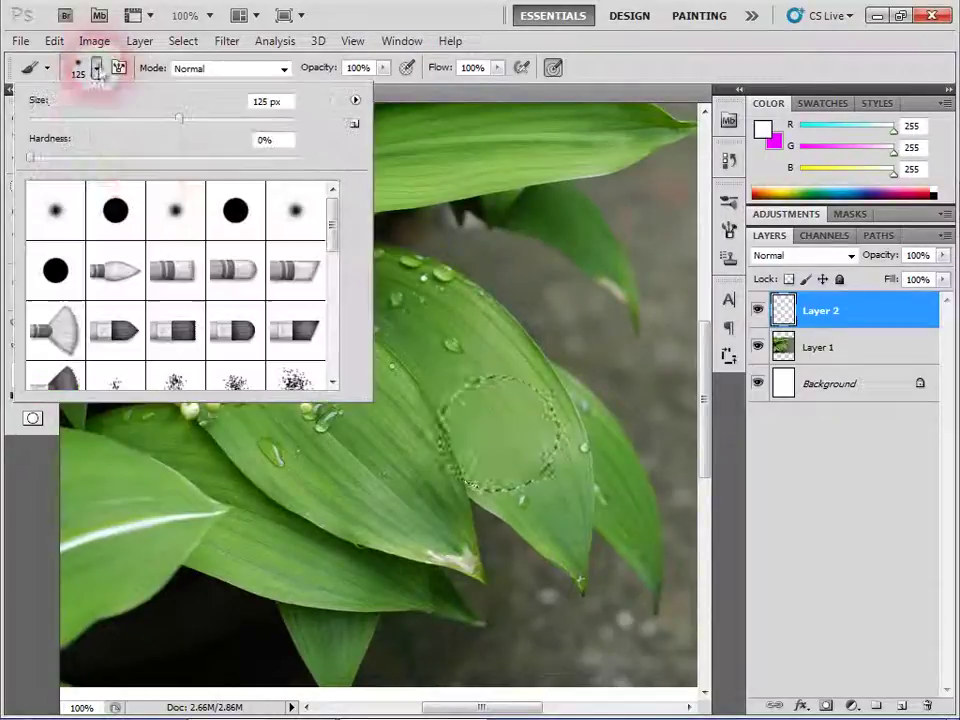
{"action": "left_click", "coordinate": [680, 84]}
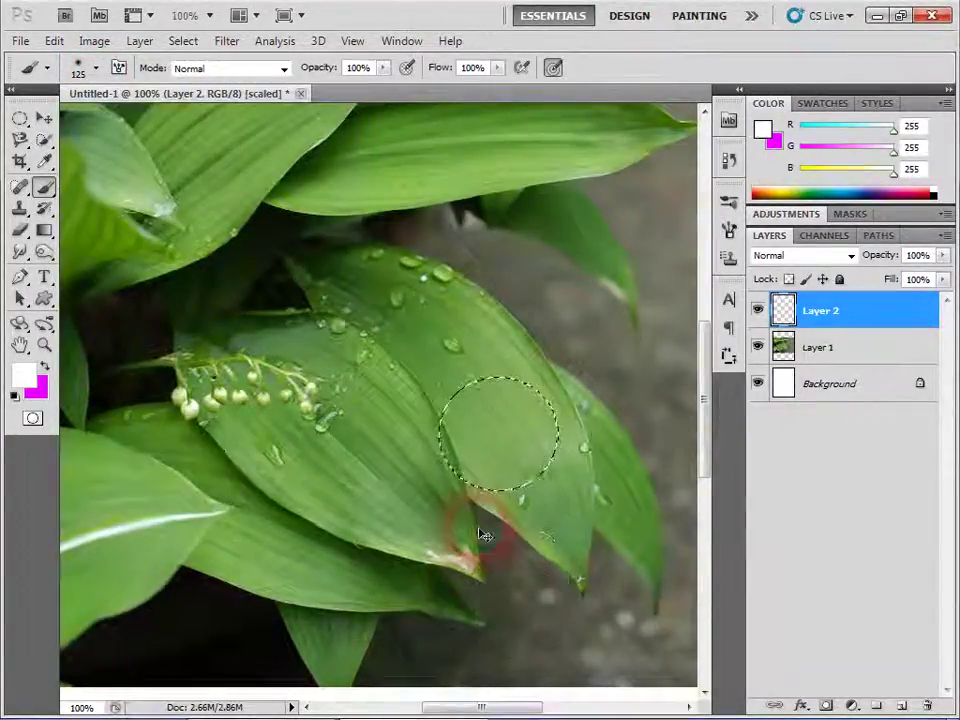
{"action": "key", "text": "ctrl+plus"}
{"action": "mouse_move", "coordinate": [514, 567]}
{"action": "left_mouse_down"}
{"action": "mouse_move", "coordinate": [467, 542]}
{"action": "mouse_move", "coordinate": [425, 540]}
{"action": "left_mouse_up"}
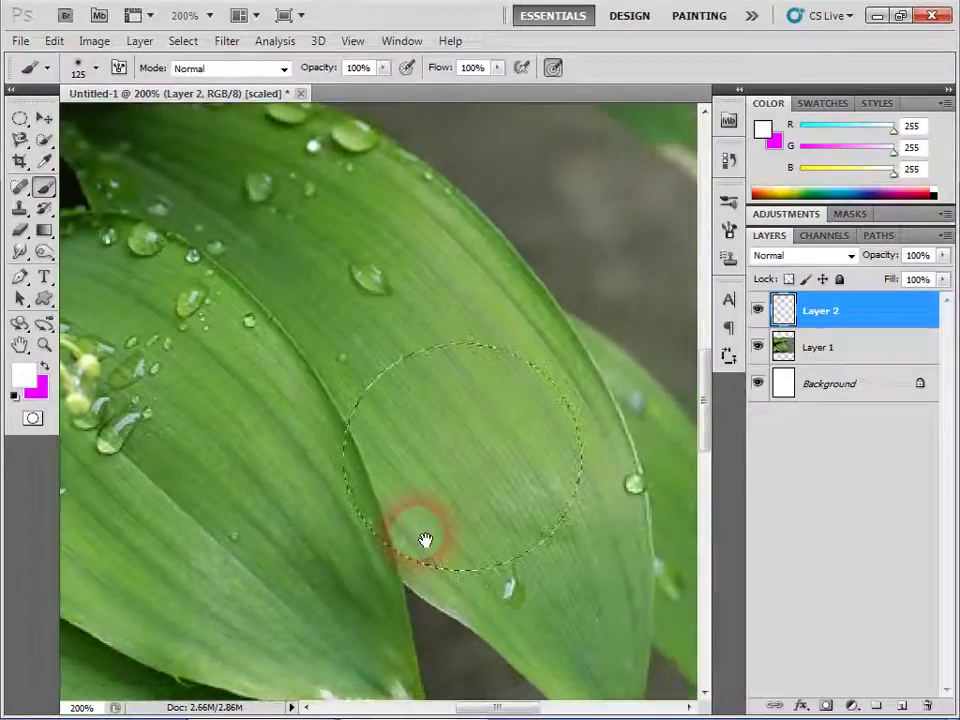
{"action": "left_click", "coordinate": [460, 455]}
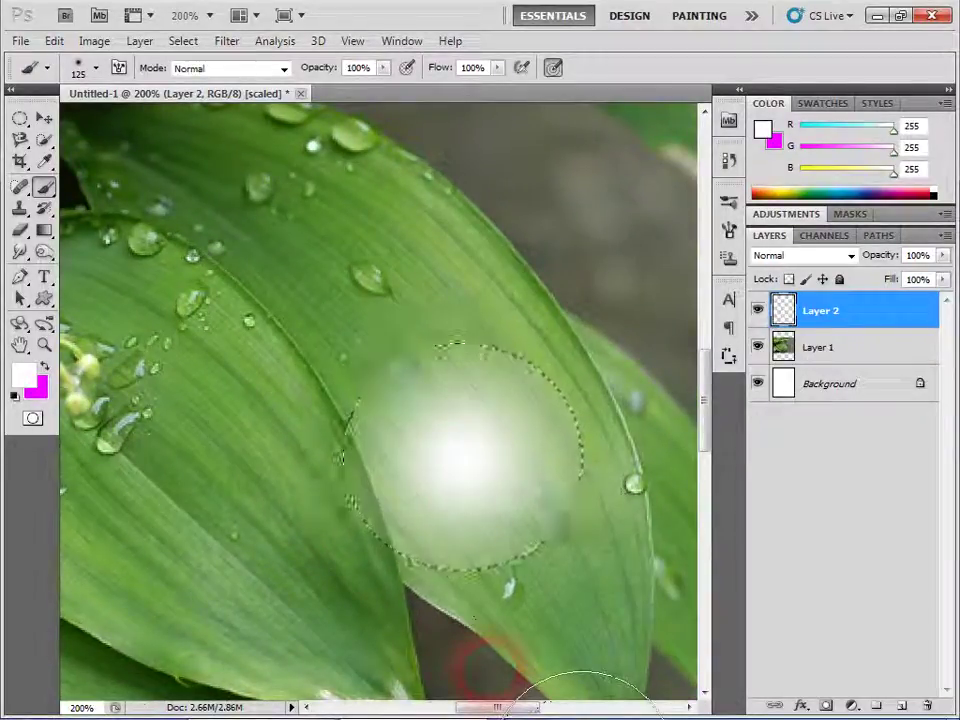
{"action": "key", "text": "ctrl+z"}
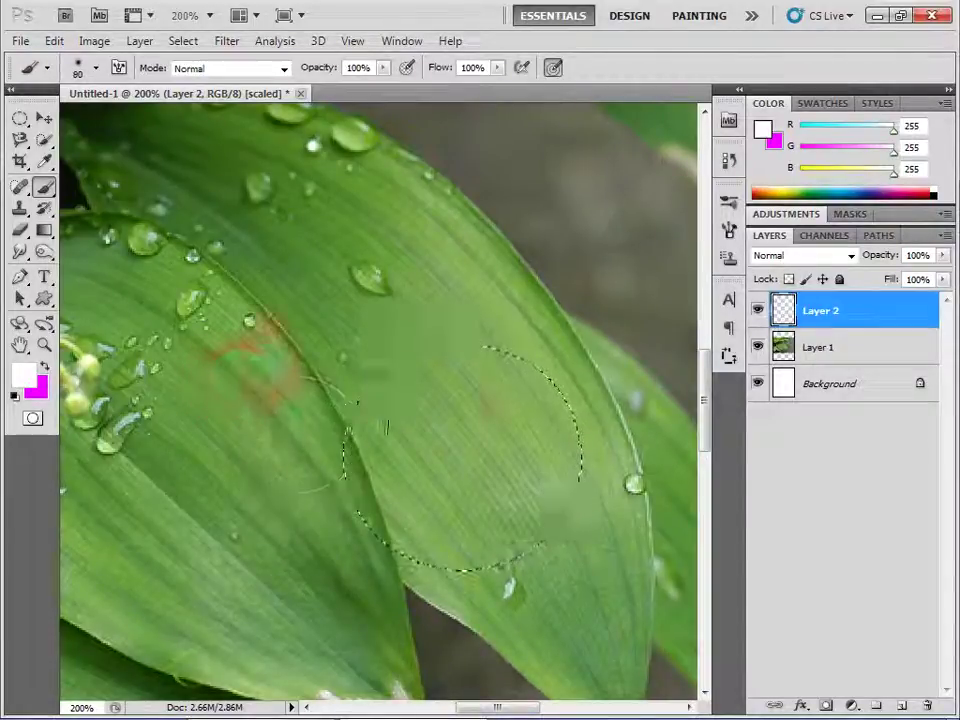
{"action": "left_click_drag", "start_coordinate": [518, 482], "coordinate": [420, 445]}
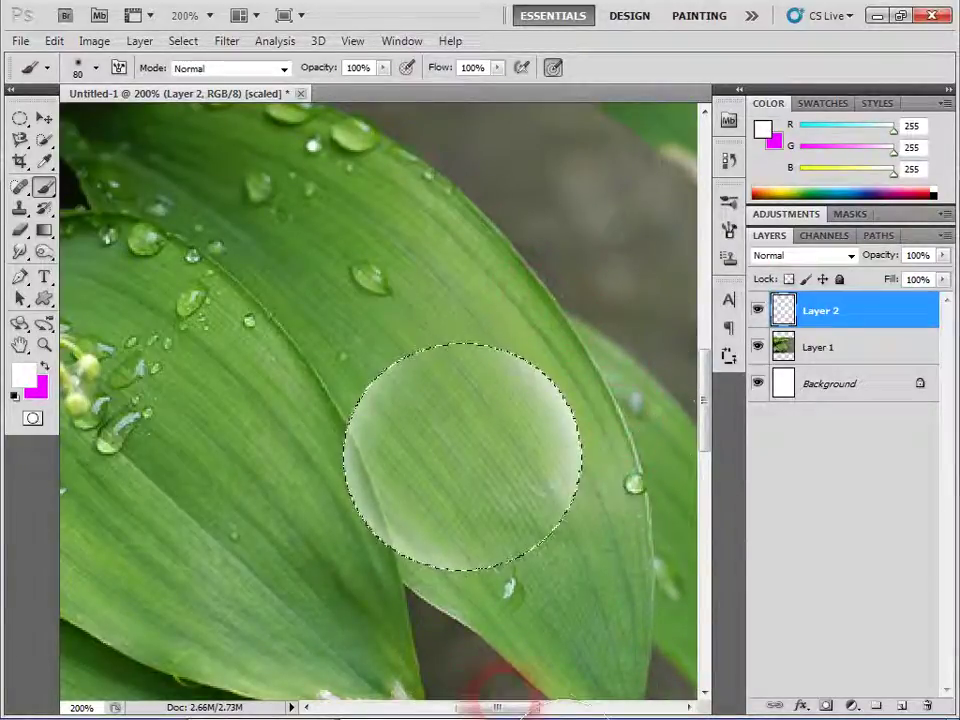
Step: Shrink the brush to 25–30 px, dab two white highlights, and deselect
{"action": "key", "text": "bracketleft"}
{"action": "key", "text": "bracketleft"}
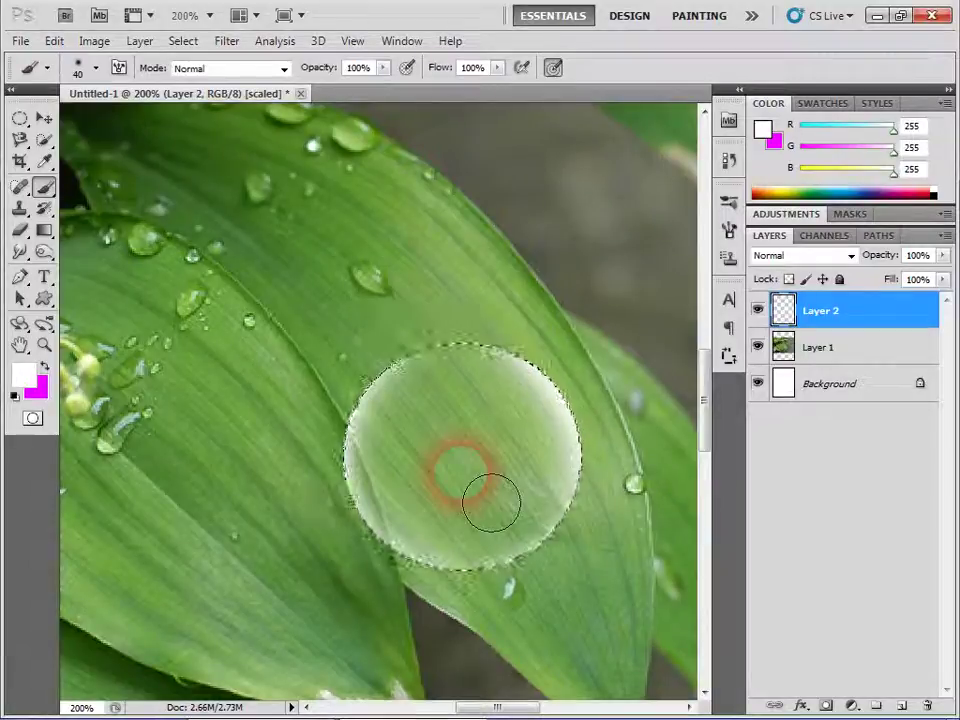
{"action": "key", "text": "bracketleft"}
{"action": "key", "text": "bracketleft"}
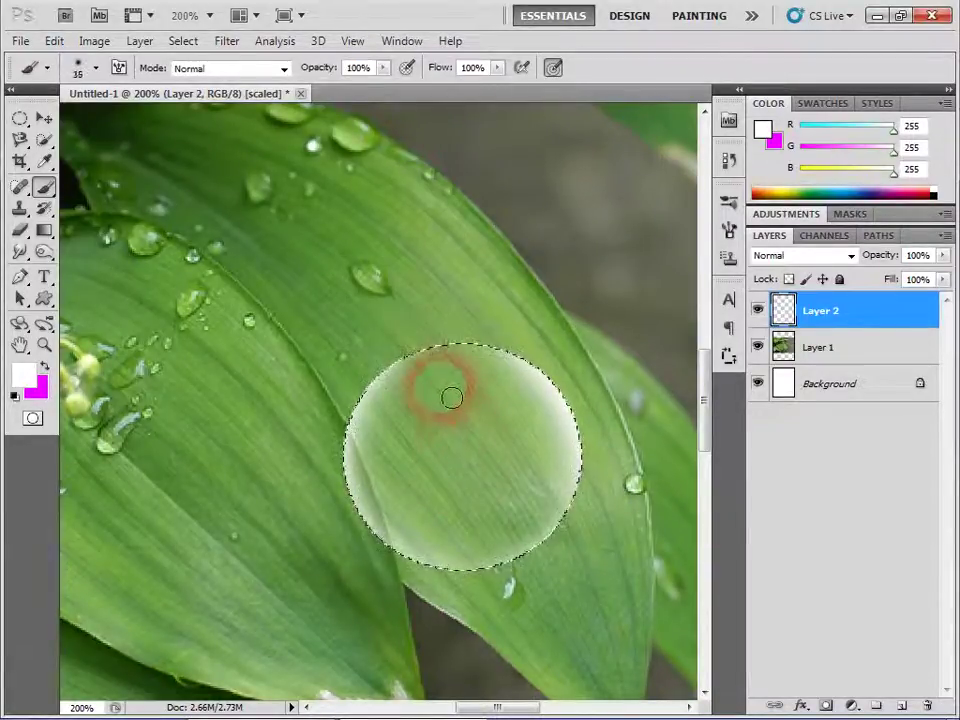
{"action": "left_click", "coordinate": [447, 391]}
{"action": "key", "text": "bracketleft"}
{"action": "key", "text": "bracketleft"}
{"action": "key", "text": "bracketleft"}
{"action": "left_click", "coordinate": [477, 528]}
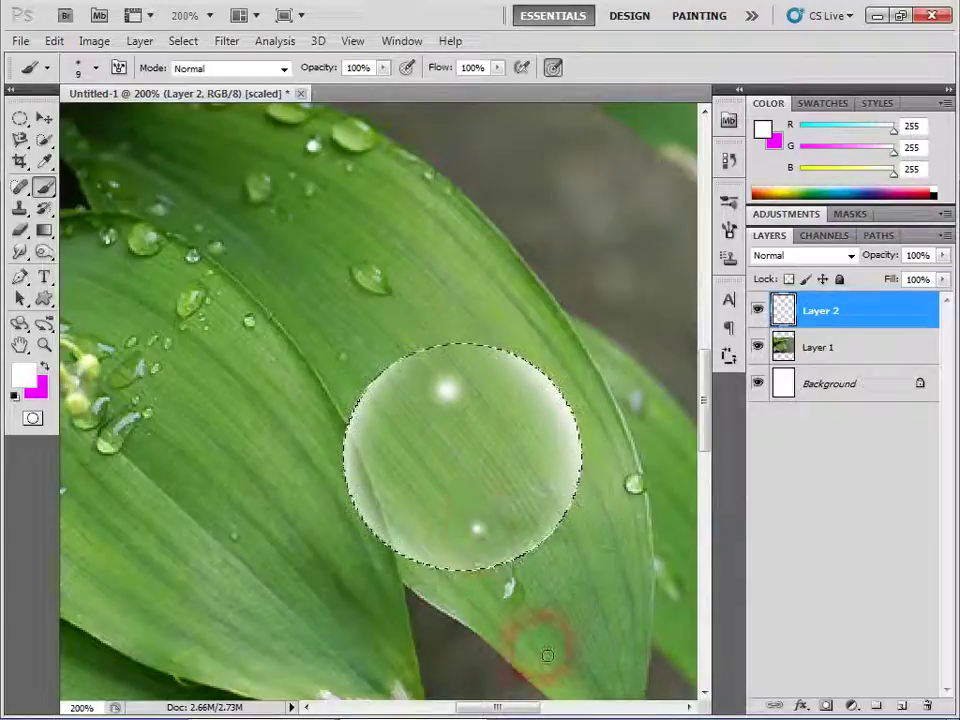
{"action": "key", "text": "ctrl+d"}
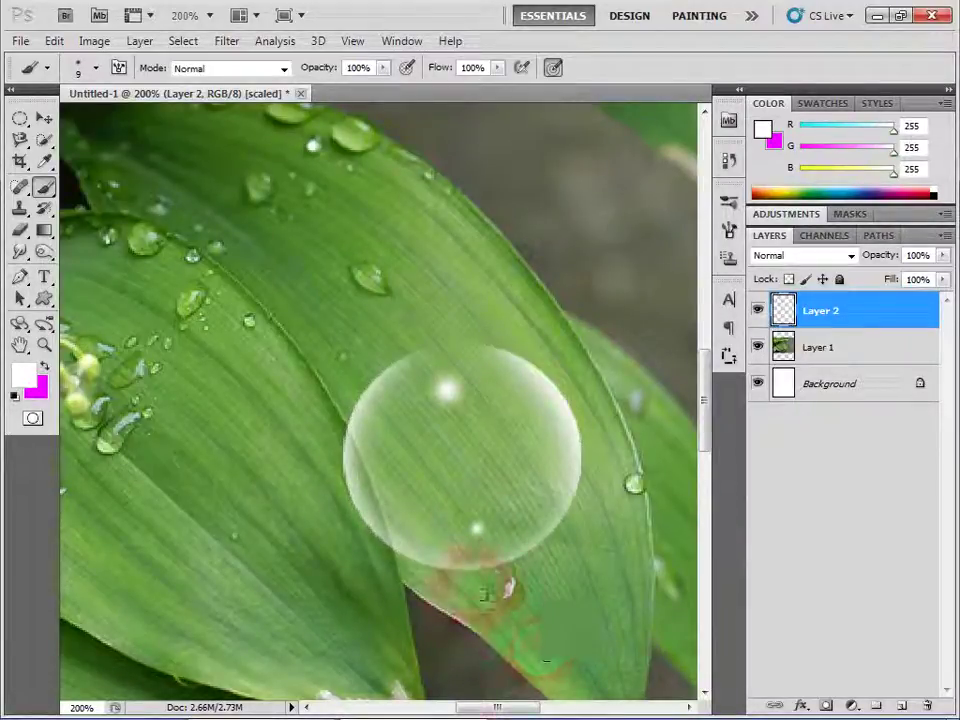
{"action": "key", "text": "ctrl+minus"}
{"action": "key", "text": "ctrl+minus"}
{"action": "key", "text": "ctrl+minus"}
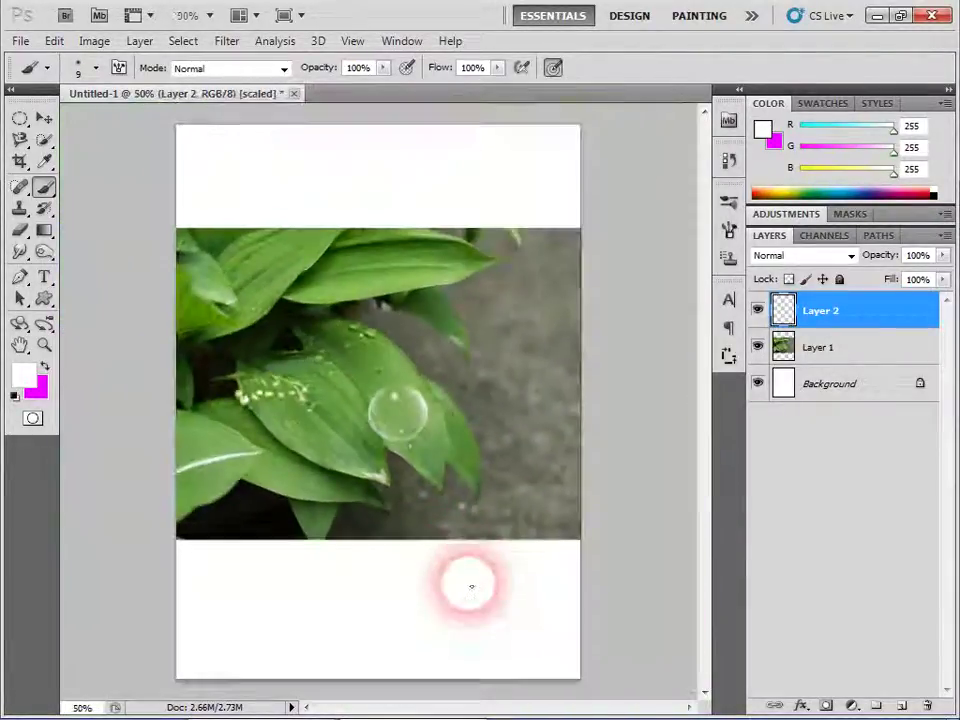
Step: Move the droplet right and up off the leaf, undoing accidental duplicates
{"action": "left_click", "coordinate": [44, 118]}
{"action": "mouse_move", "coordinate": [396, 410]}
{"action": "left_mouse_down"}
{"action": "mouse_move", "coordinate": [575, 410]}
{"action": "mouse_move", "coordinate": [460, 404]}
{"action": "mouse_move", "coordinate": [549, 420]}
{"action": "left_mouse_up"}
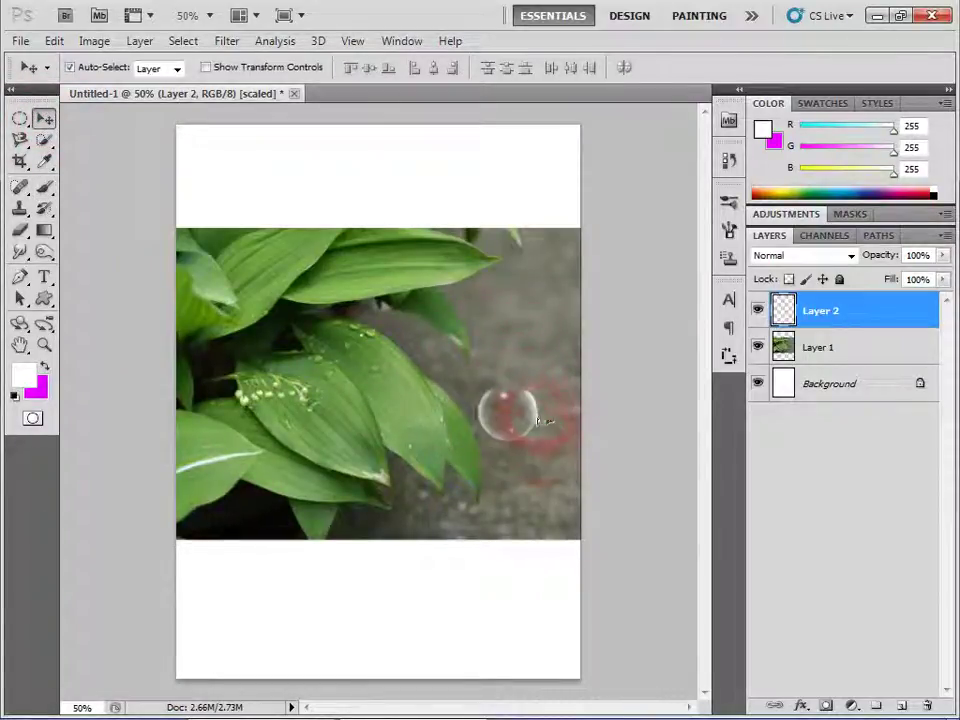
{"action": "left_click_drag", "start_coordinate": [549, 420], "coordinate": [512, 389]}
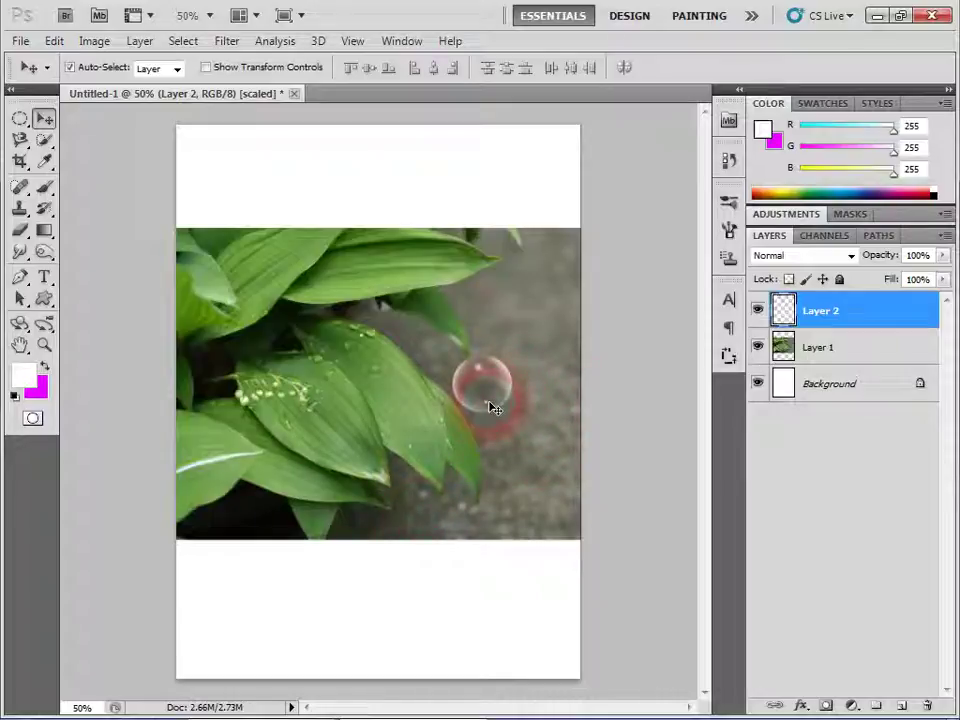
{"action": "left_click_drag", "start_coordinate": [508, 390], "coordinate": [451, 345], "text": "alt"}
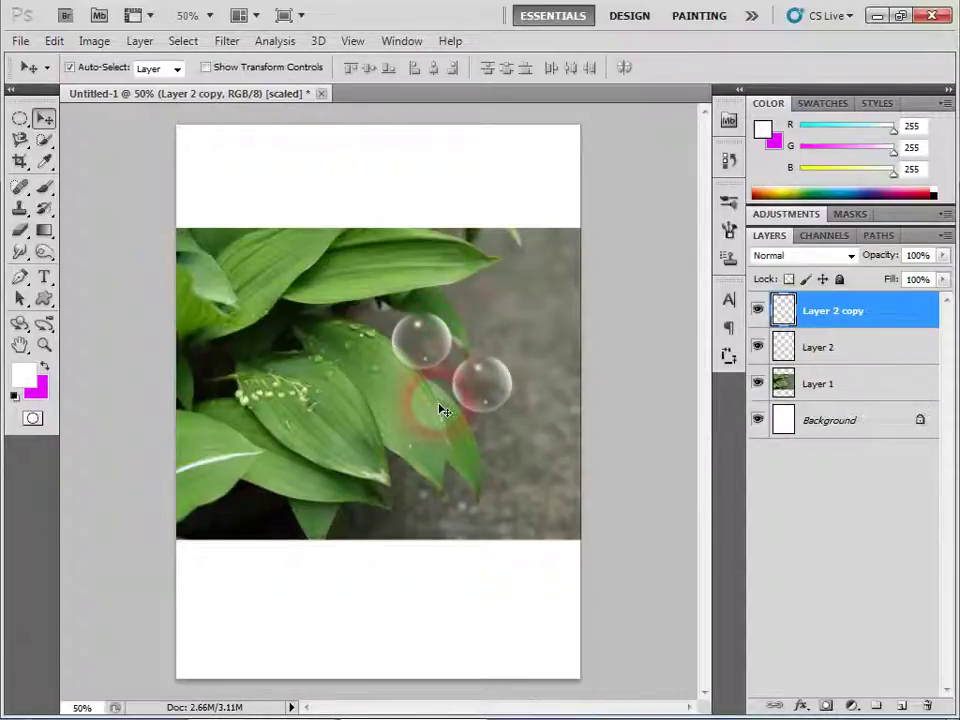
{"action": "key", "text": "ctrl+z"}
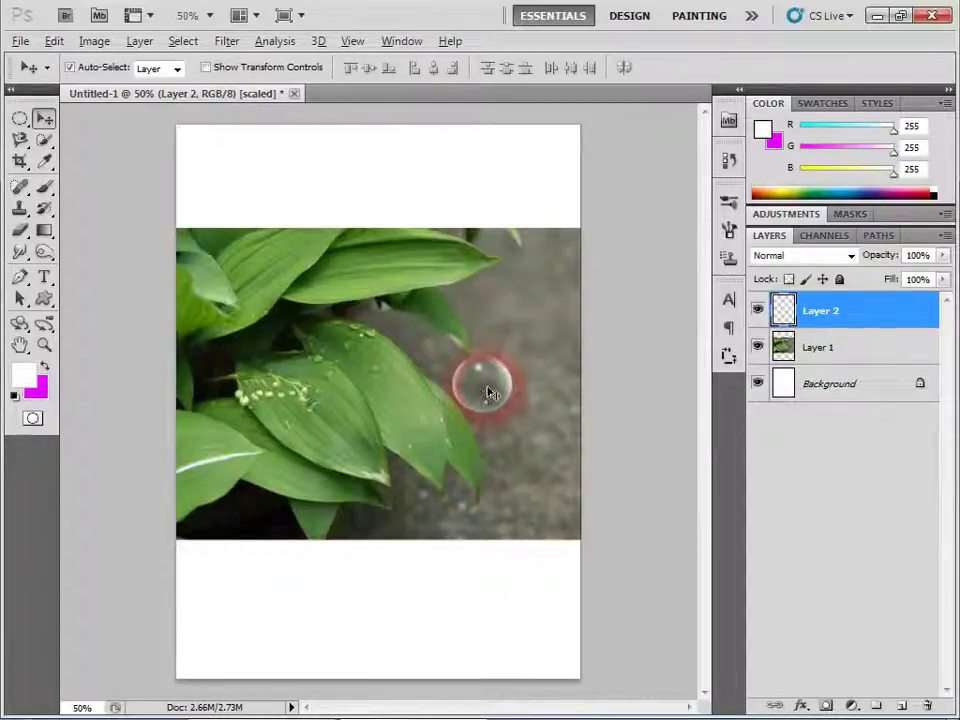
{"action": "left_click_drag", "start_coordinate": [445, 392], "coordinate": [403, 317], "text": "alt"}
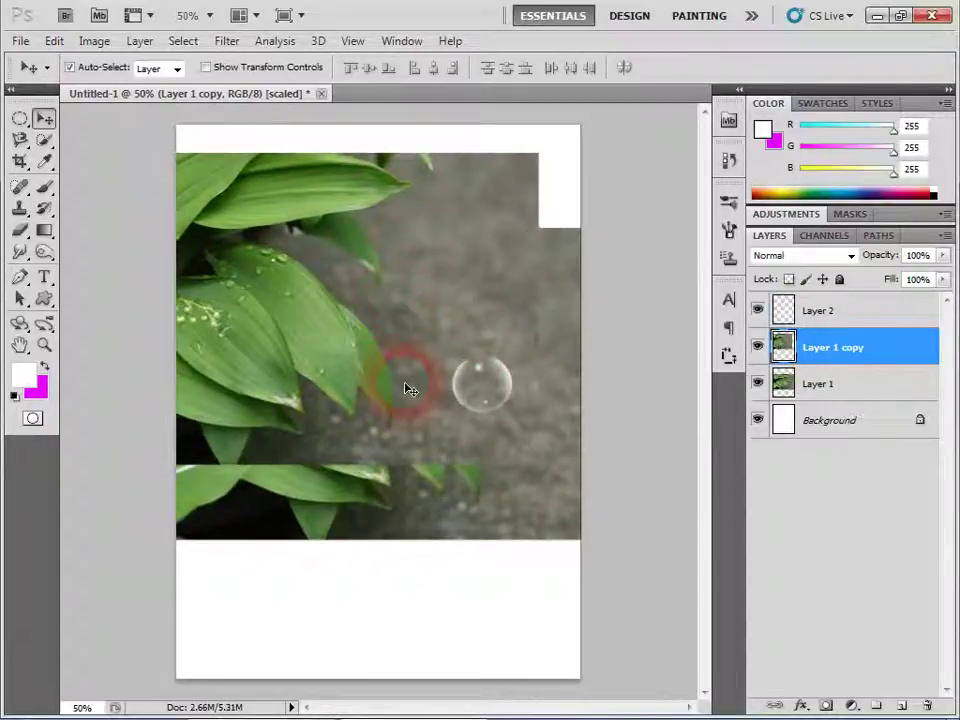
{"action": "key", "text": "ctrl+z"}
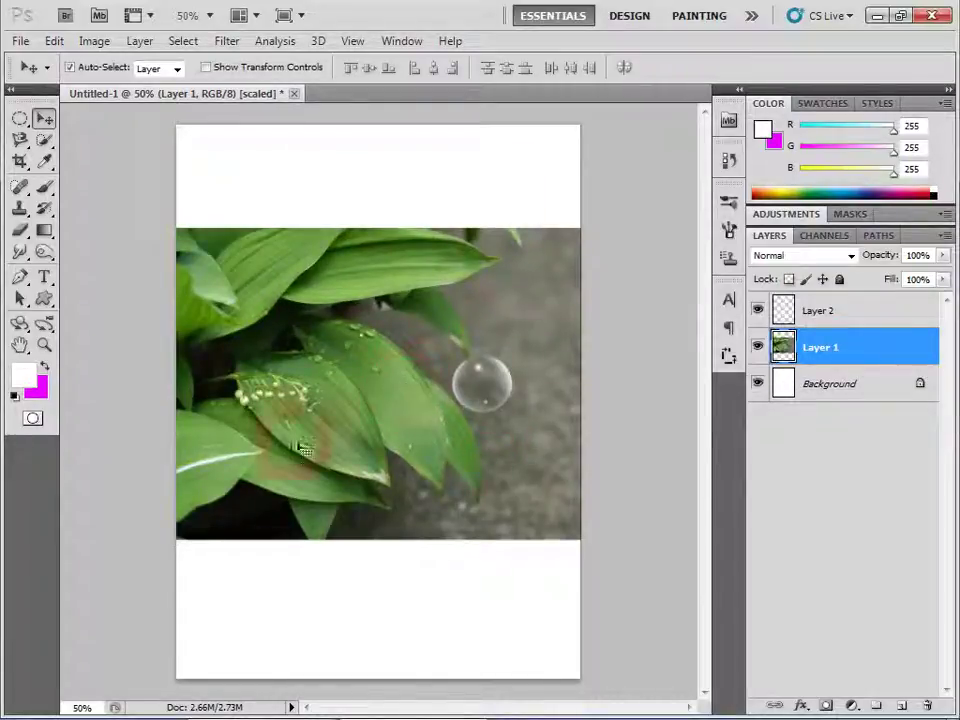
Step: Fine-position the droplet over the grey background beside the leaf tips and fit the view
{"action": "left_click", "coordinate": [44, 345]}
{"action": "left_click_drag", "start_coordinate": [405, 318], "coordinate": [590, 452]}
{"action": "left_click", "coordinate": [44, 118]}
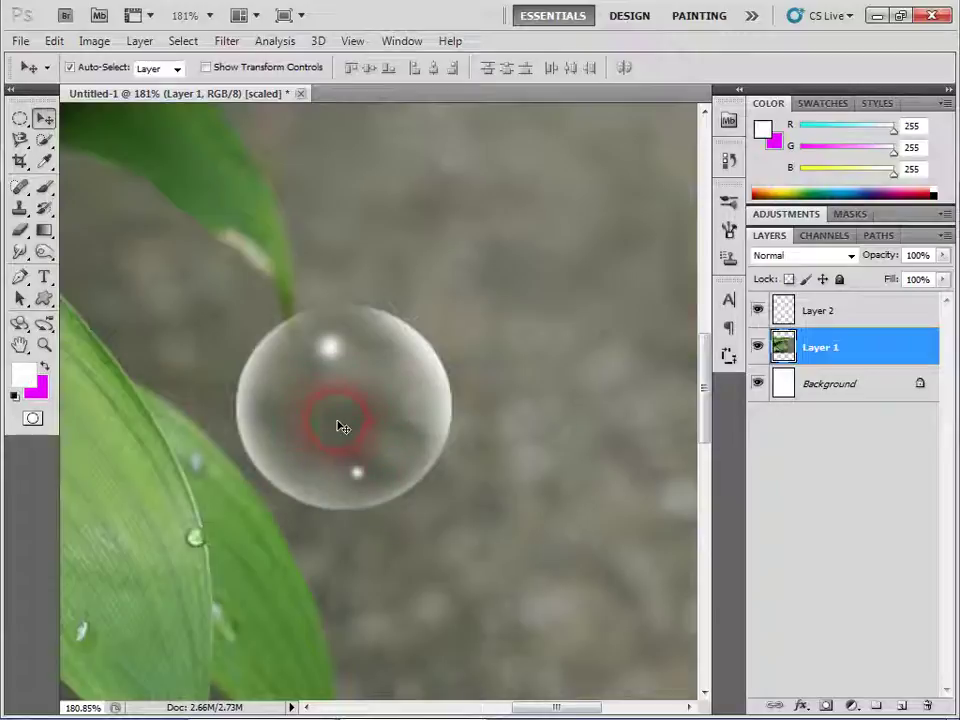
{"action": "mouse_move", "coordinate": [342, 423]}
{"action": "left_mouse_down"}
{"action": "mouse_move", "coordinate": [408, 374]}
{"action": "mouse_move", "coordinate": [576, 305]}
{"action": "left_mouse_up"}
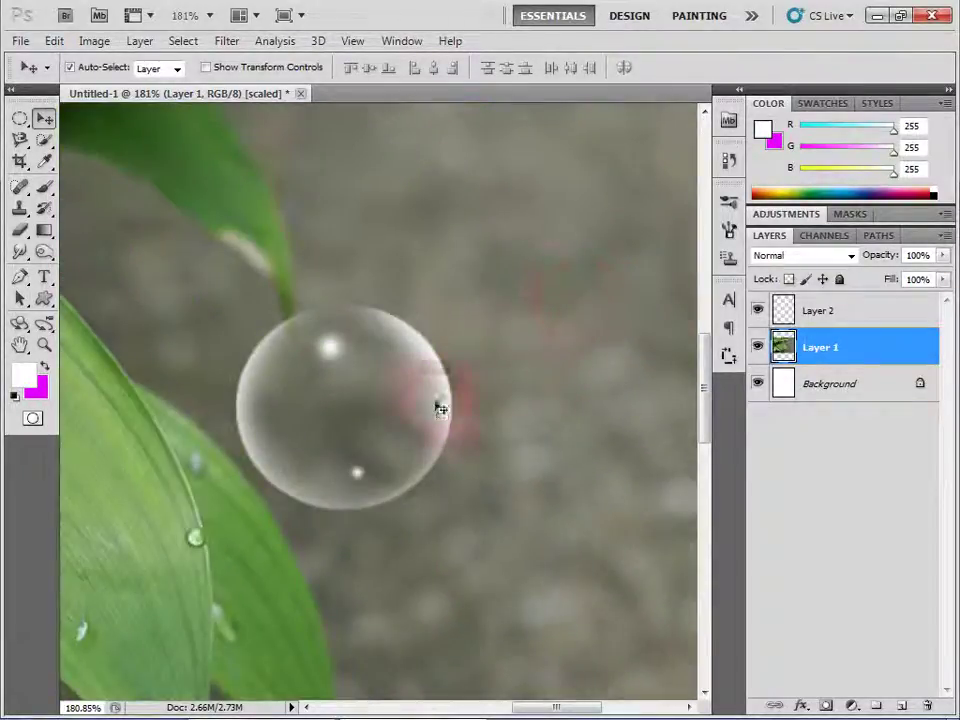
{"action": "mouse_move", "coordinate": [445, 393]}
{"action": "left_mouse_down"}
{"action": "mouse_move", "coordinate": [530, 401]}
{"action": "mouse_move", "coordinate": [518, 405]}
{"action": "mouse_move", "coordinate": [496, 455]}
{"action": "left_mouse_up"}
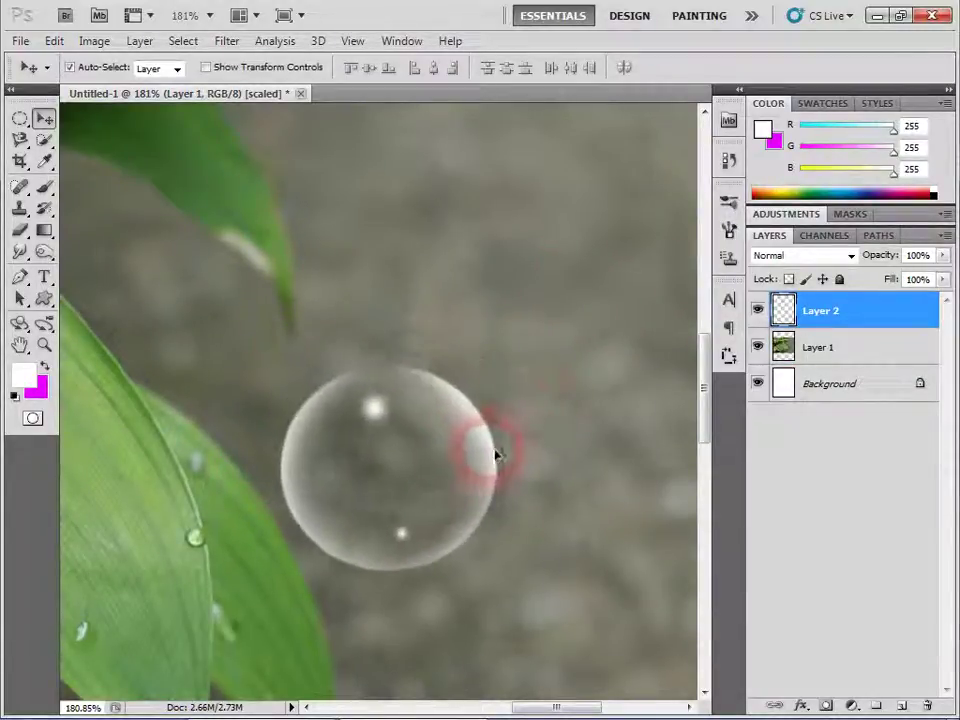
{"action": "key", "text": "ctrl+0"}
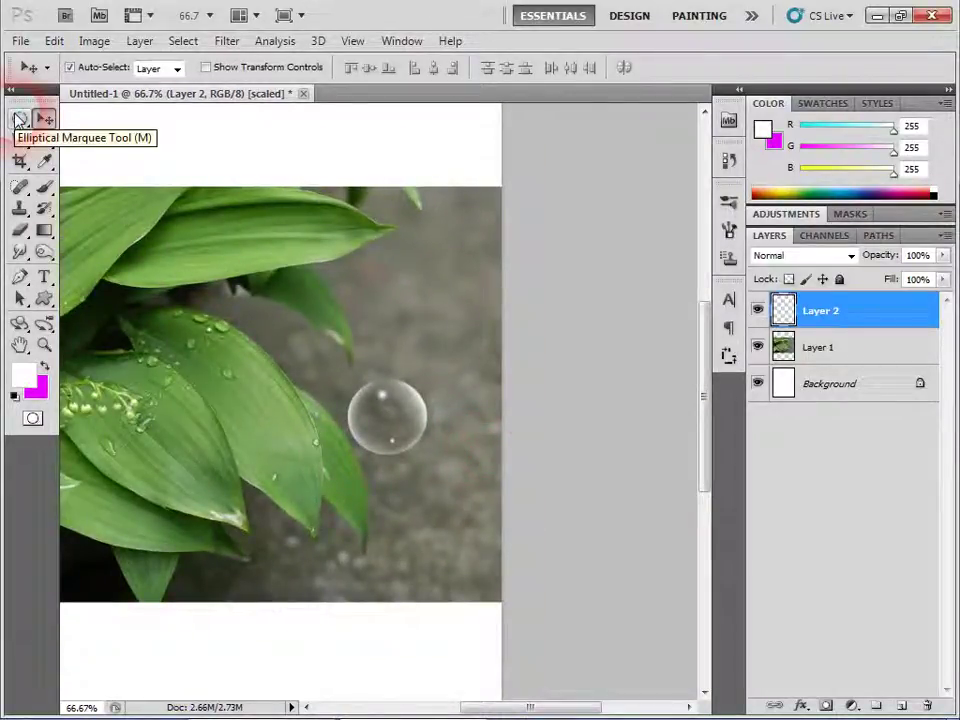
Step: Try freehand lasso selections above the droplet and discard them
{"action": "left_click_drag", "start_coordinate": [20, 143], "coordinate": [70, 138]}
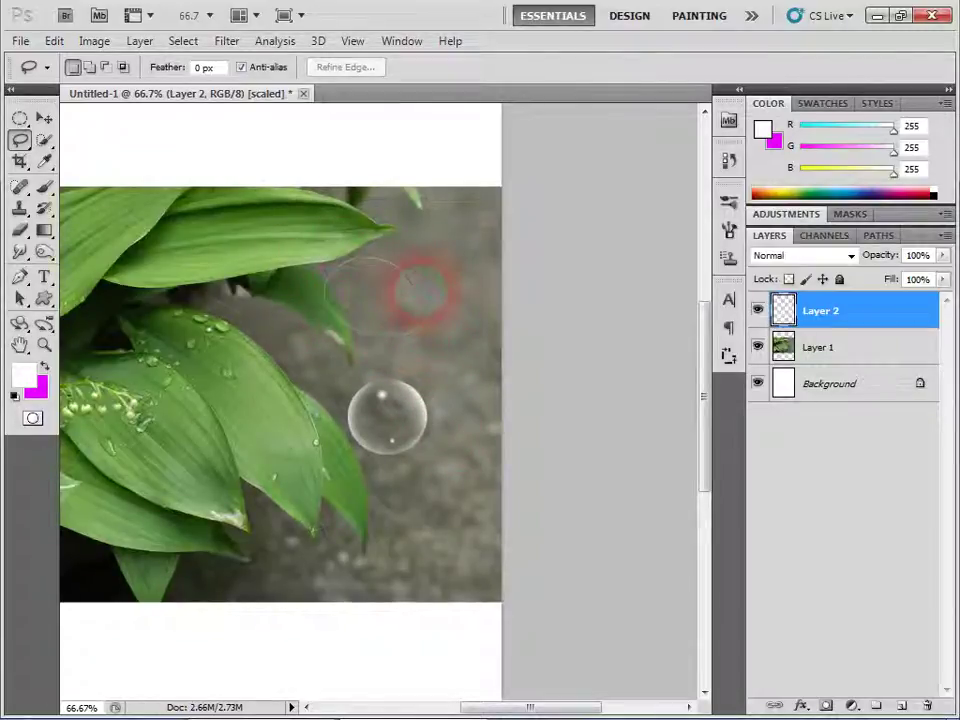
{"action": "left_click_drag", "start_coordinate": [420, 290], "coordinate": [400, 262]}
{"action": "key", "text": "ctrl+d"}
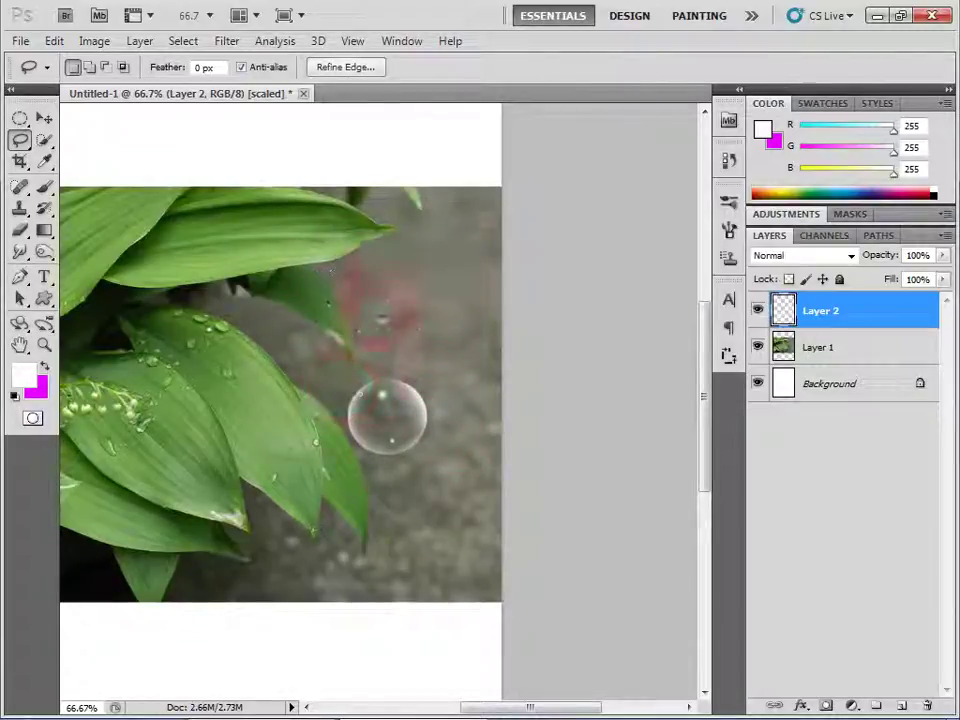
{"action": "mouse_move", "coordinate": [385, 276]}
{"action": "left_mouse_down"}
{"action": "mouse_move", "coordinate": [300, 292]}
{"action": "mouse_move", "coordinate": [305, 265]}
{"action": "left_mouse_up"}
{"action": "key", "text": "ctrl+d"}
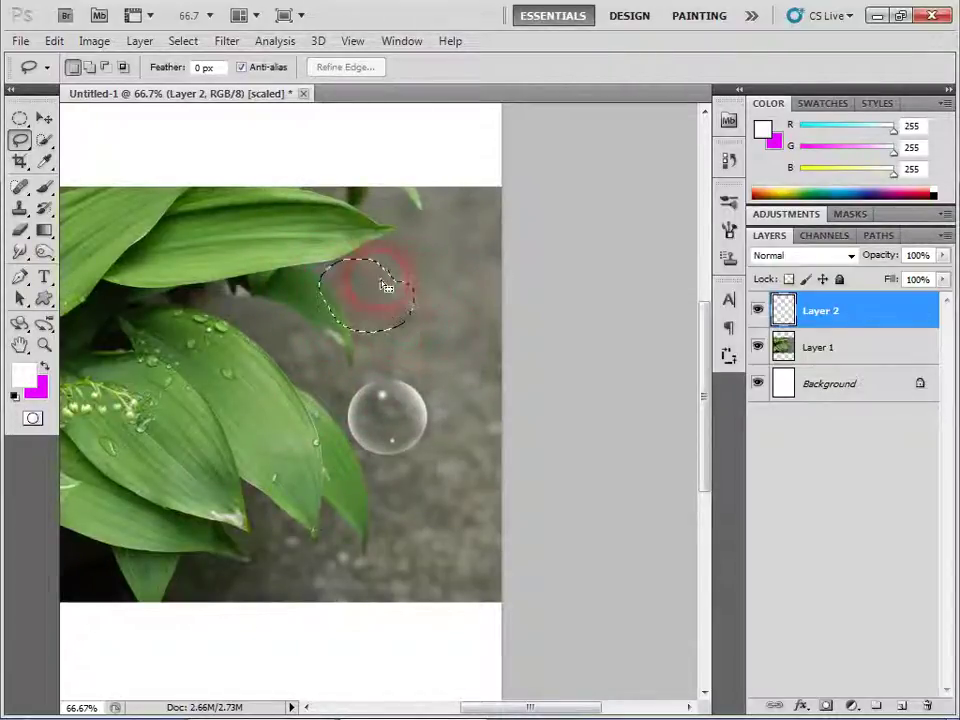
Step: Alt-drag a copy of the bubble upward to create Layer 2 copy above the original
{"action": "left_click", "coordinate": [405, 284]}
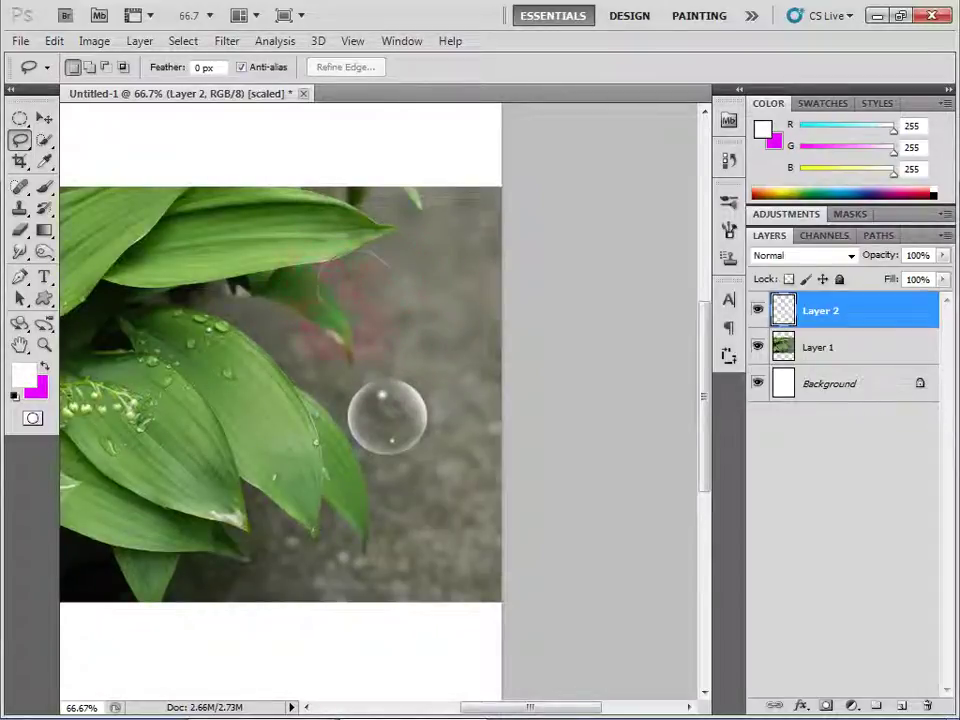
{"action": "left_click_drag", "start_coordinate": [396, 283], "coordinate": [370, 377]}
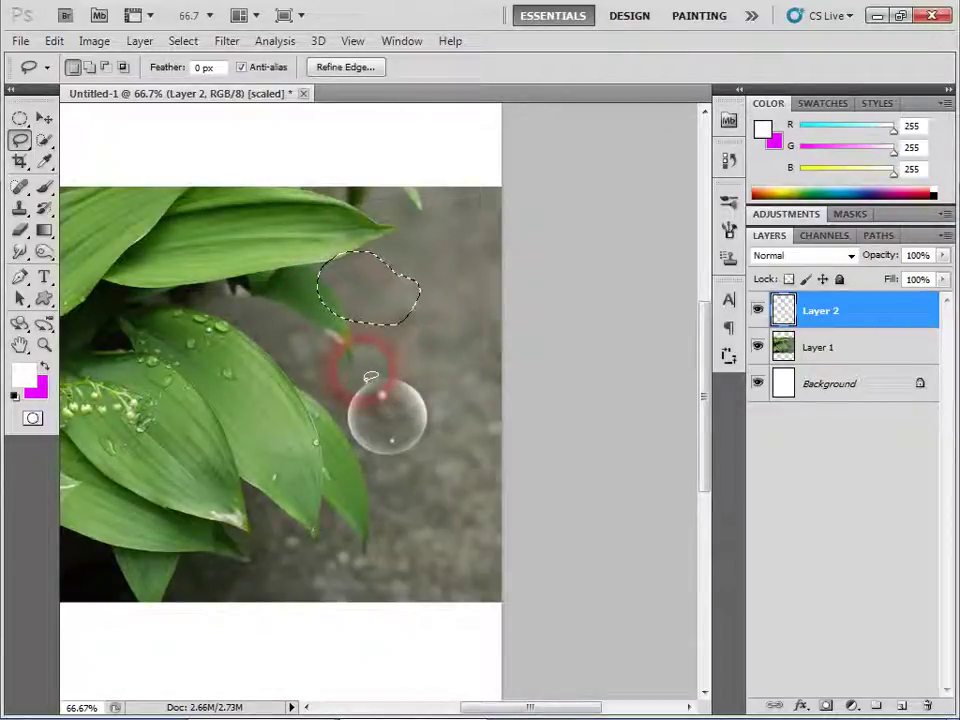
{"action": "left_click", "coordinate": [382, 354]}
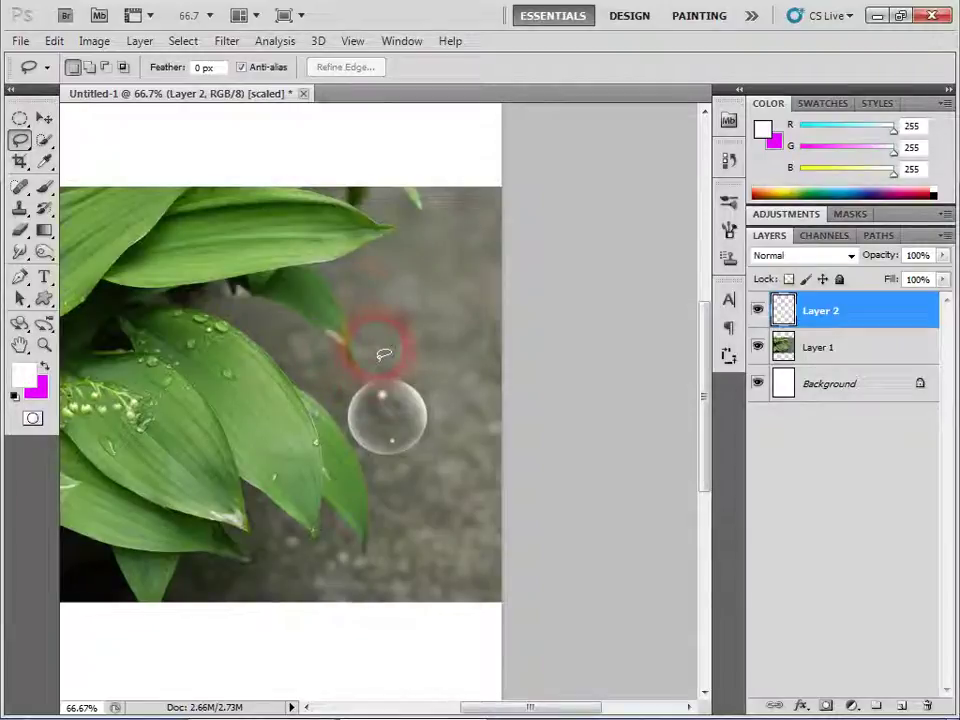
{"action": "left_click", "coordinate": [460, 400]}
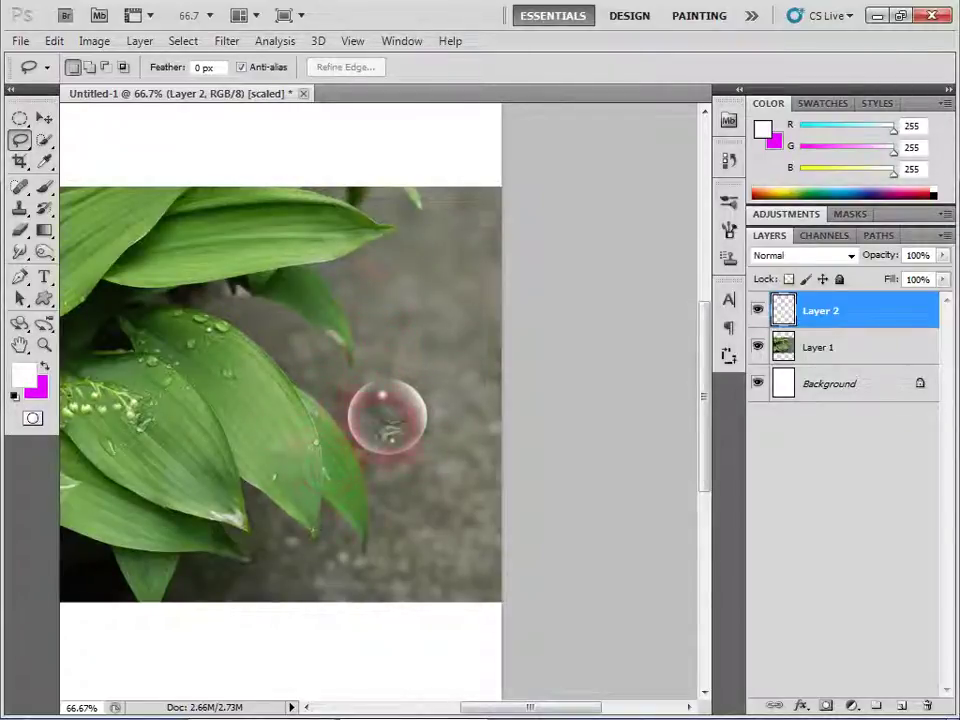
{"action": "left_click", "coordinate": [44, 118]}
{"action": "left_click_drag", "start_coordinate": [425, 413], "coordinate": [423, 320]}
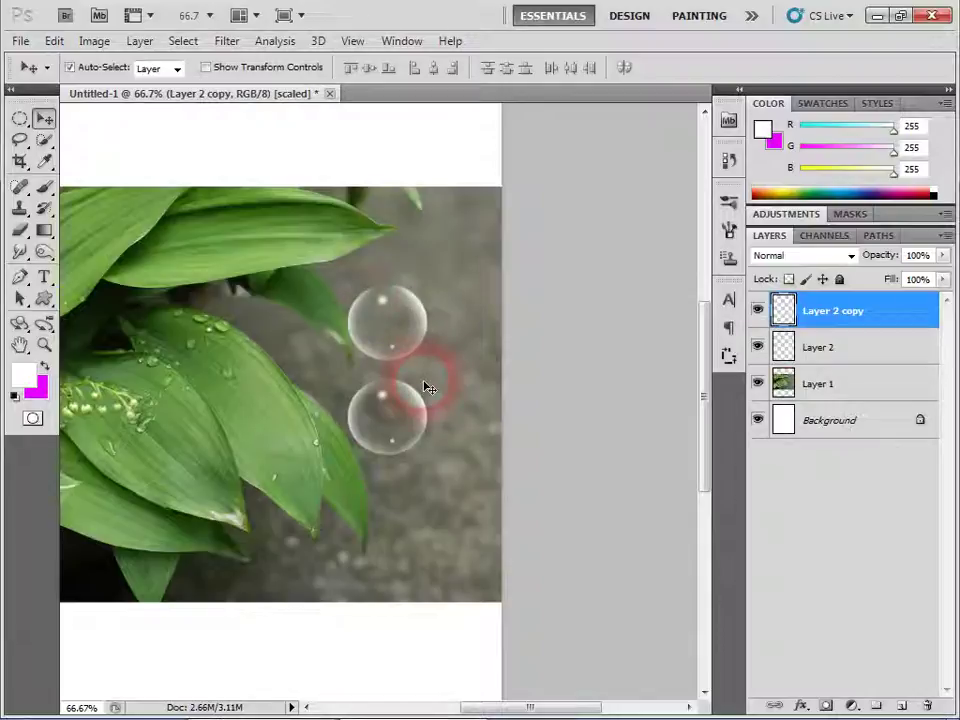
Step: Warp the copied bubble, dimpling its top and pushing its lower side upward
{"action": "key", "text": "ctrl+t"}
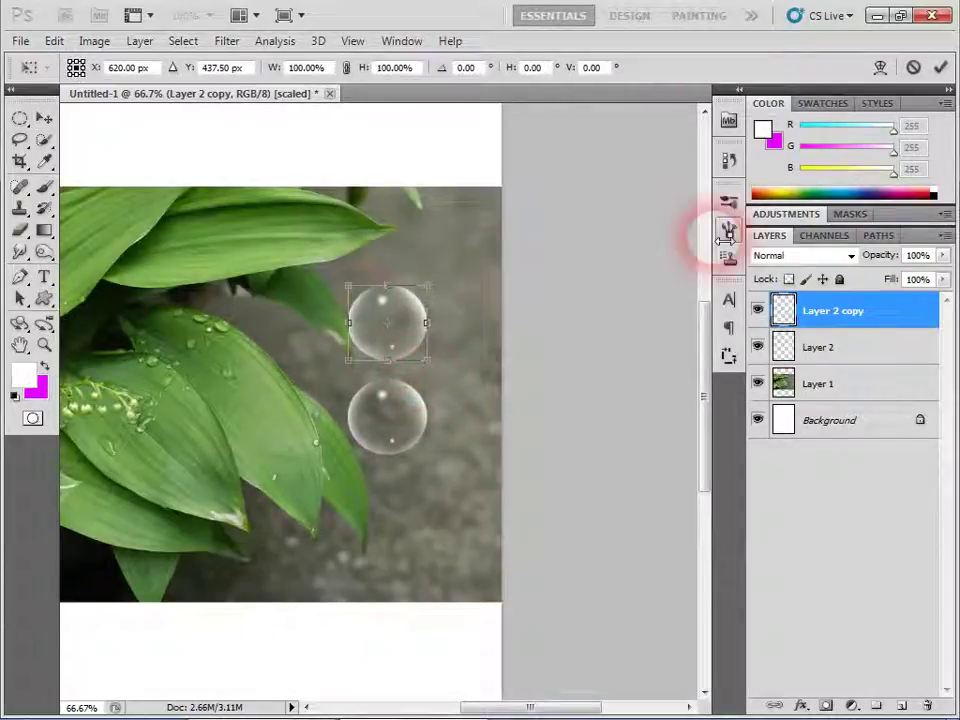
{"action": "left_click", "coordinate": [880, 67]}
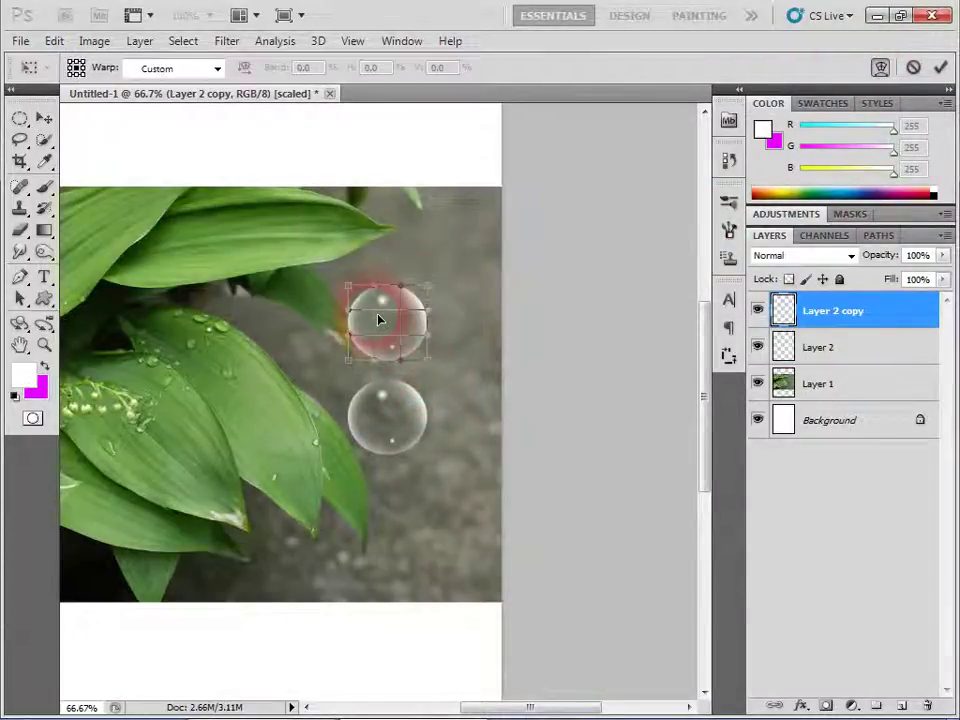
{"action": "key", "text": "ctrl+plus"}
{"action": "key", "text": "ctrl+plus"}
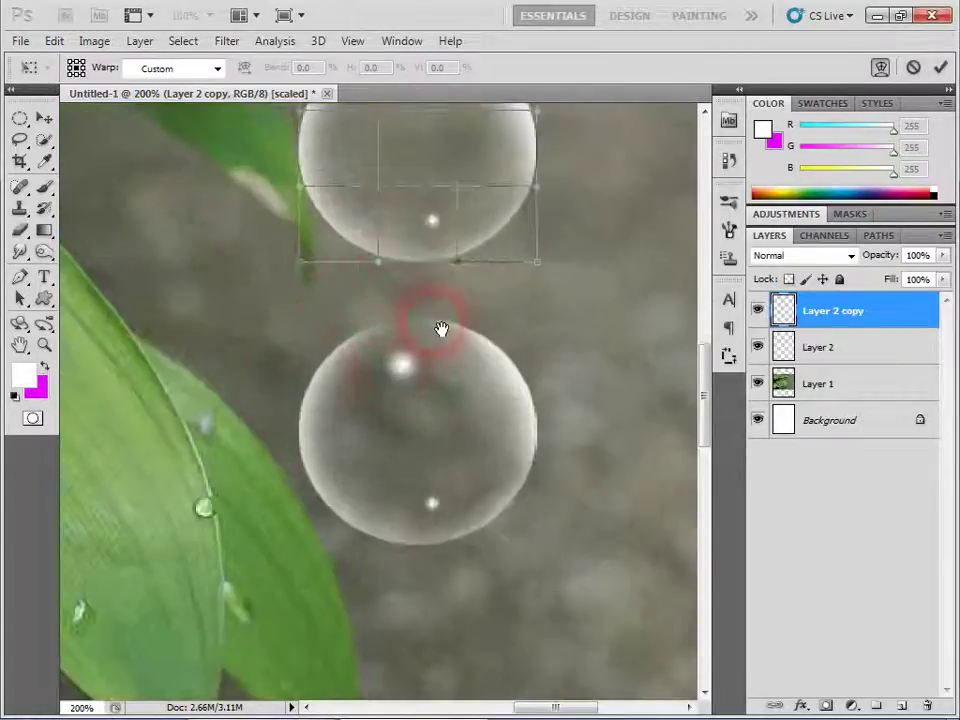
{"action": "left_click_drag", "start_coordinate": [429, 330], "coordinate": [408, 525]}
{"action": "left_click", "coordinate": [441, 206]}
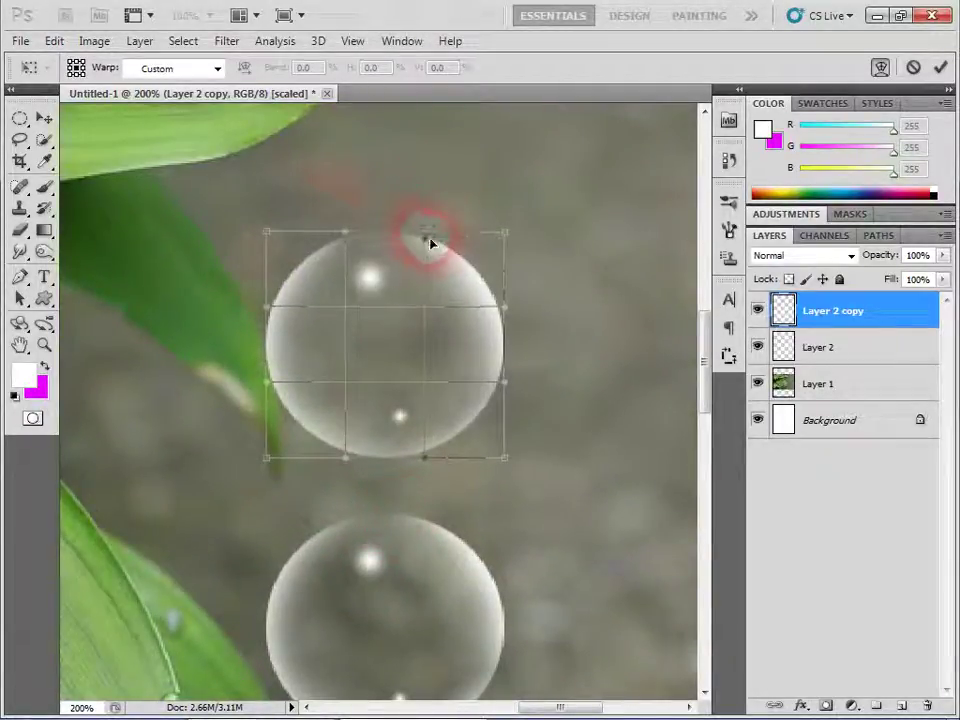
{"action": "left_click_drag", "start_coordinate": [432, 243], "coordinate": [387, 302]}
{"action": "mouse_move", "coordinate": [345, 477]}
{"action": "left_mouse_down"}
{"action": "mouse_move", "coordinate": [367, 404]}
{"action": "mouse_move", "coordinate": [268, 311]}
{"action": "mouse_move", "coordinate": [336, 343]}
{"action": "mouse_move", "coordinate": [152, 286]}
{"action": "left_mouse_up"}
{"action": "key", "text": "Return"}
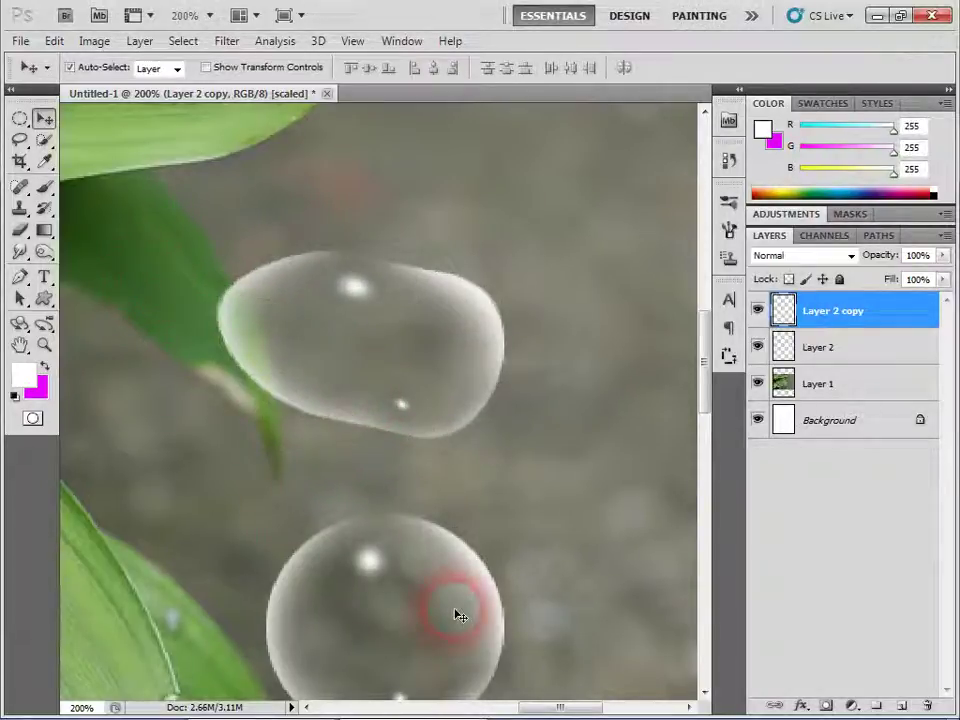
{"action": "key", "text": "ctrl+minus"}
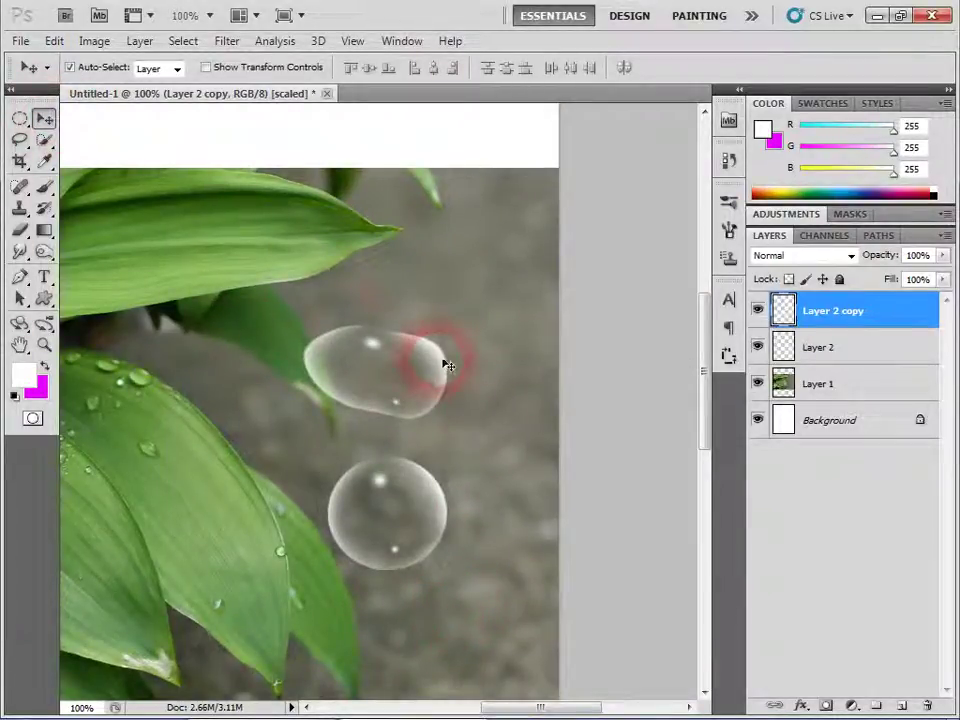
Step: Warp the bubble again into a teardrop with a rounded bottom and flatter top
{"action": "left_click_drag", "start_coordinate": [441, 366], "coordinate": [455, 362]}
{"action": "key", "text": "ctrl+t"}
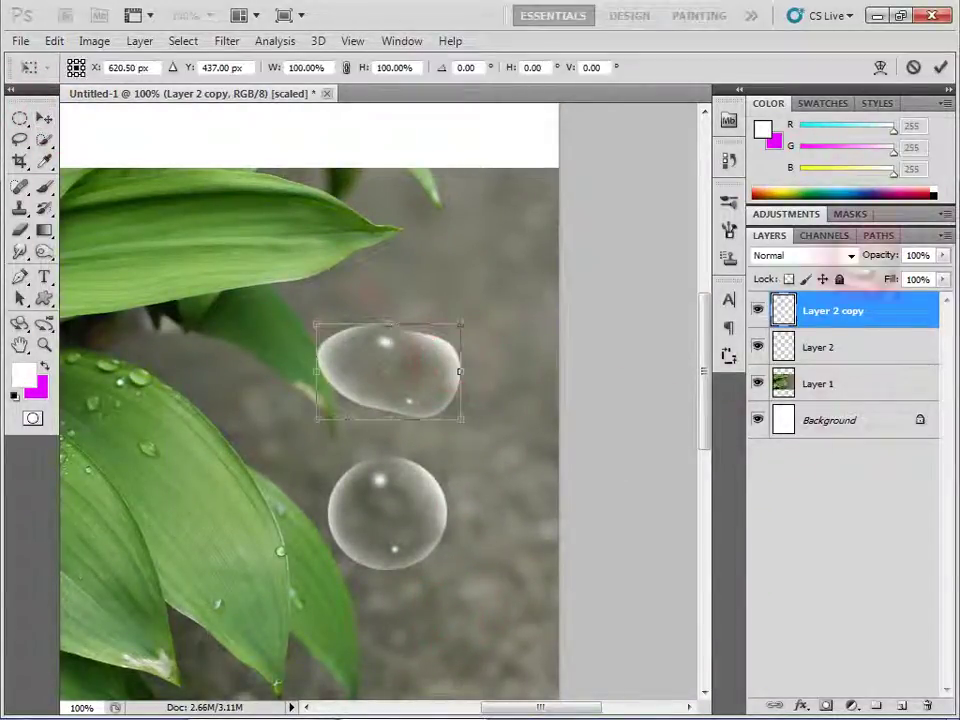
{"action": "left_click", "coordinate": [878, 66]}
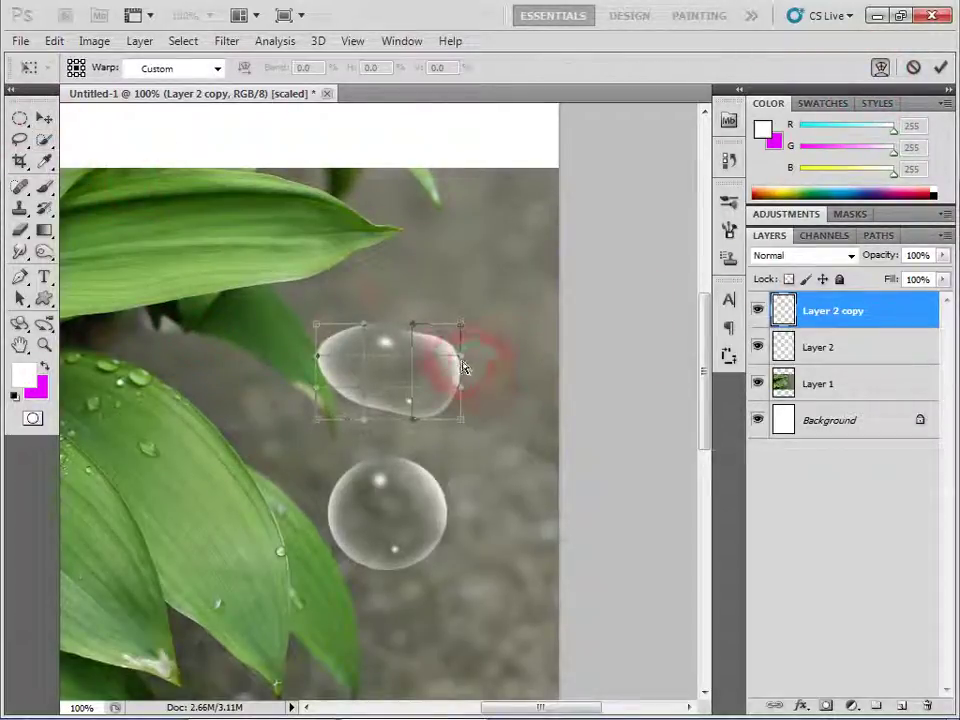
{"action": "mouse_move", "coordinate": [453, 365]}
{"action": "left_mouse_down"}
{"action": "mouse_move", "coordinate": [488, 352]}
{"action": "mouse_move", "coordinate": [445, 342]}
{"action": "mouse_move", "coordinate": [450, 435]}
{"action": "left_mouse_up"}
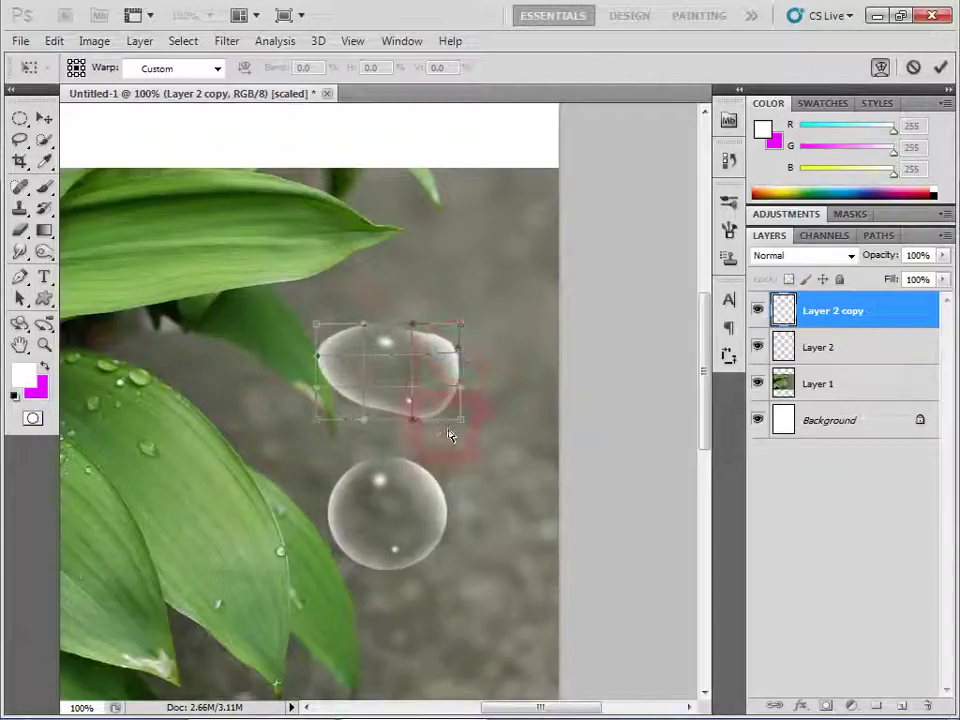
{"action": "left_click_drag", "start_coordinate": [366, 428], "coordinate": [355, 460]}
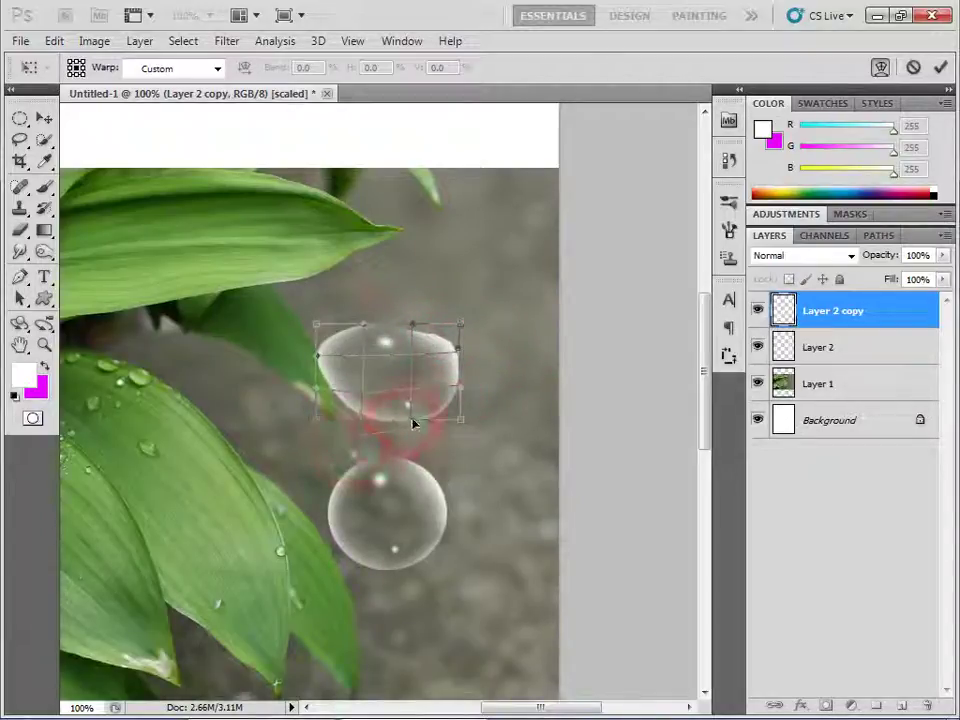
{"action": "left_click_drag", "start_coordinate": [440, 472], "coordinate": [392, 426]}
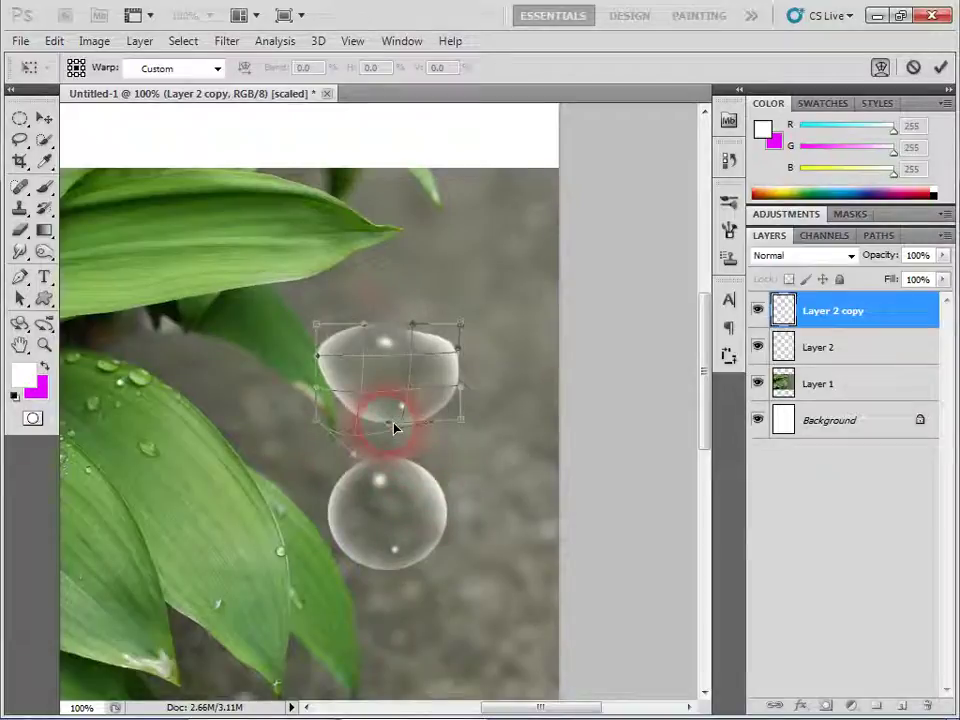
{"action": "left_click_drag", "start_coordinate": [423, 330], "coordinate": [415, 350]}
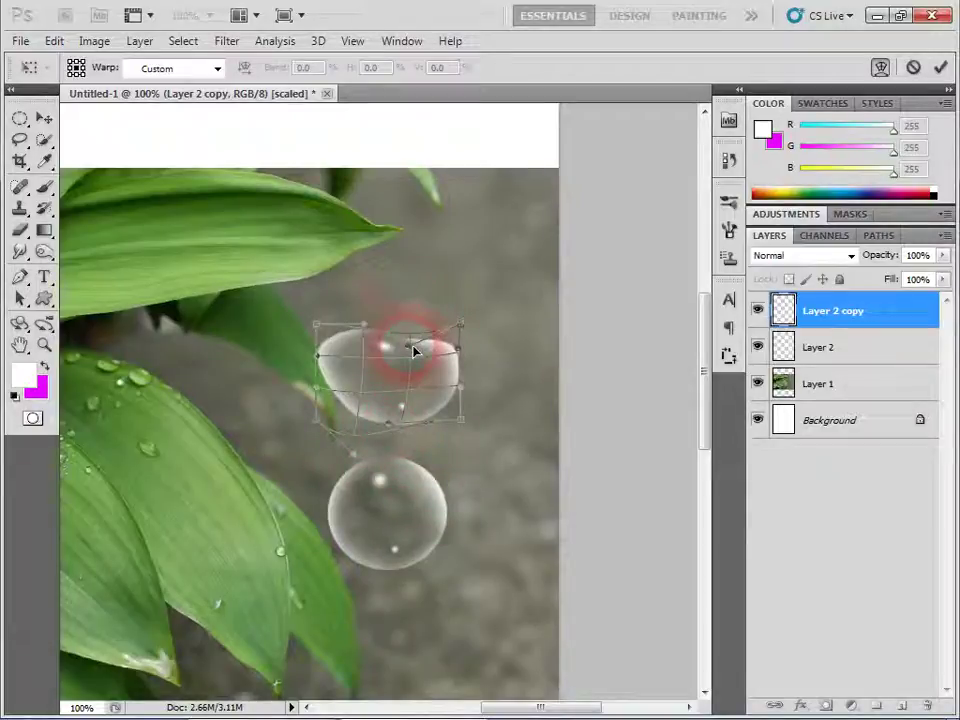
{"action": "key", "text": "Return"}
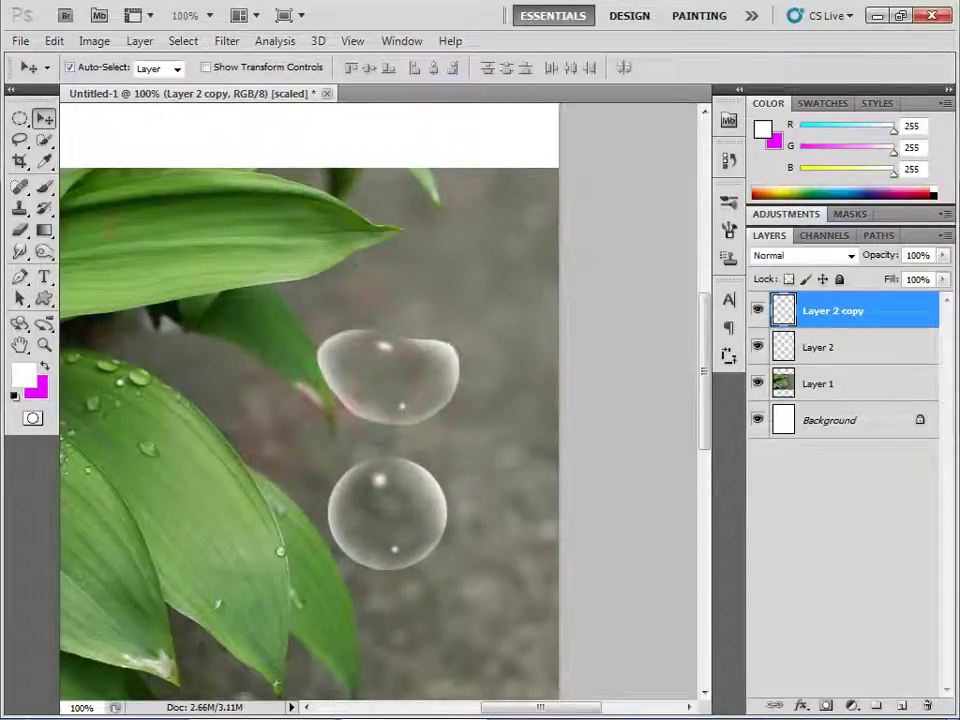
Step: Move the teardrop onto the lower-left leaf and scale it down to about 30%
{"action": "mouse_move", "coordinate": [458, 358]}
{"action": "left_mouse_down"}
{"action": "mouse_move", "coordinate": [235, 490]}
{"action": "mouse_move", "coordinate": [252, 487]}
{"action": "left_mouse_up"}
{"action": "key", "text": "ctrl+t"}
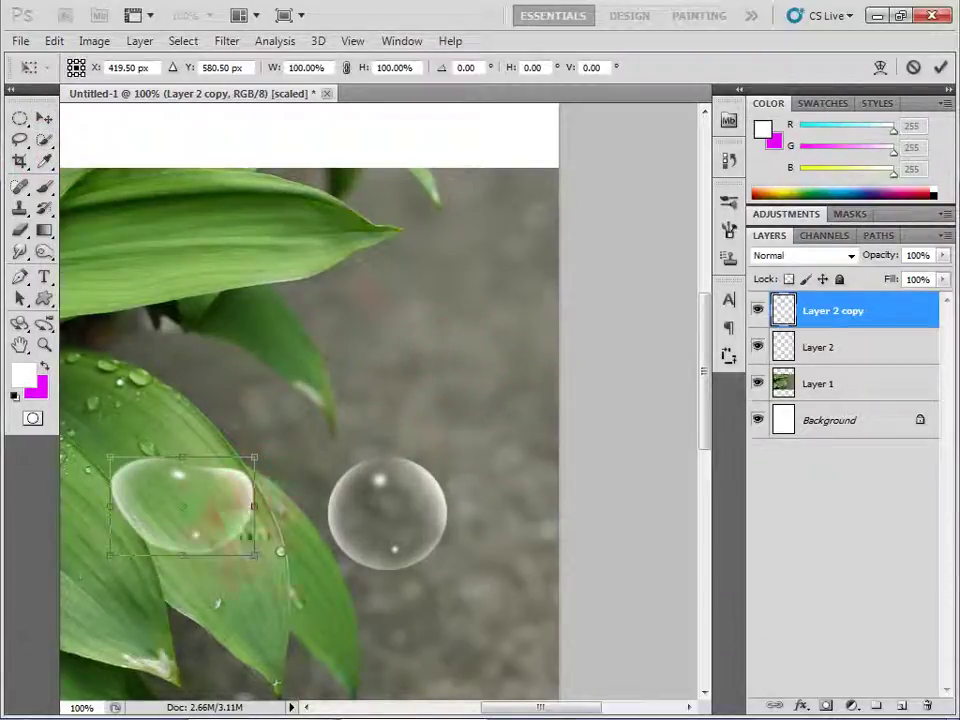
{"action": "left_click_drag", "start_coordinate": [256, 560], "coordinate": [190, 510]}
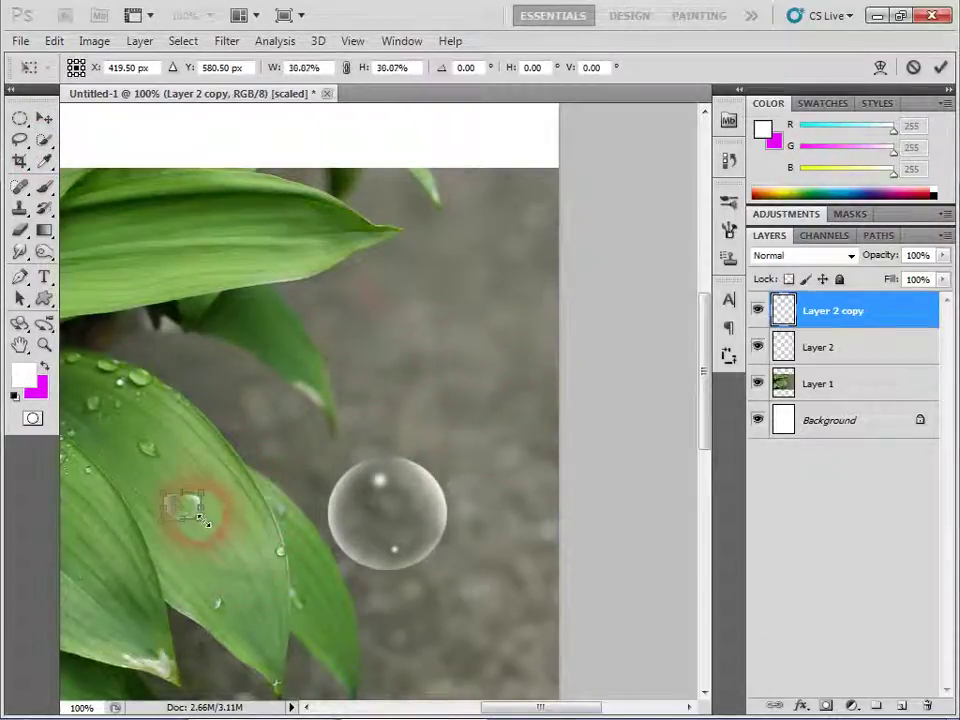
{"action": "double_click", "coordinate": [197, 515]}
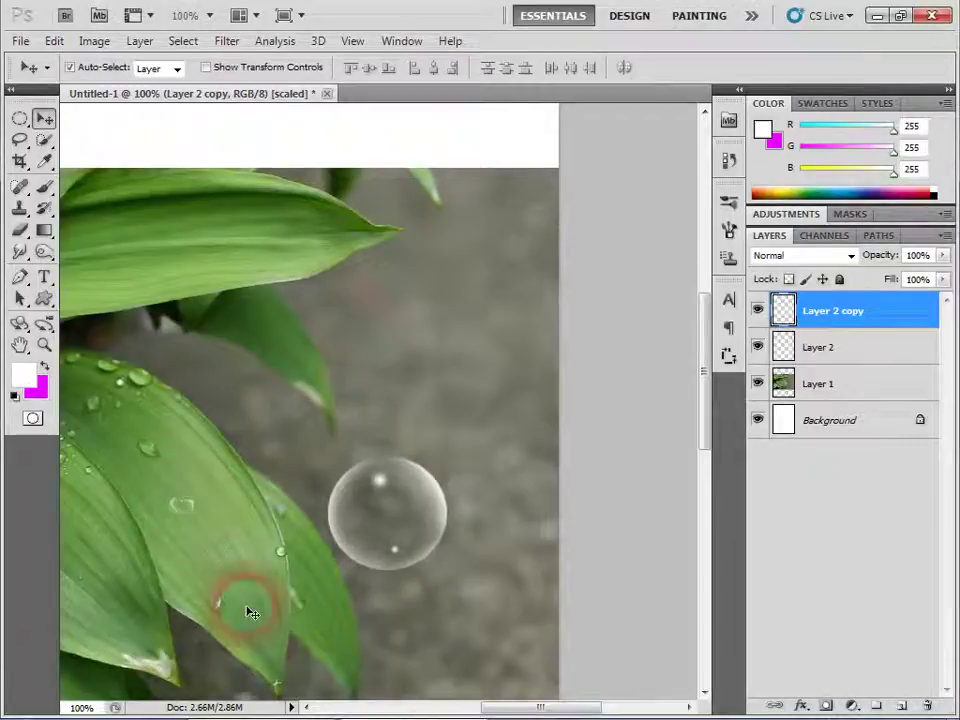
{"action": "left_click", "coordinate": [44, 345]}
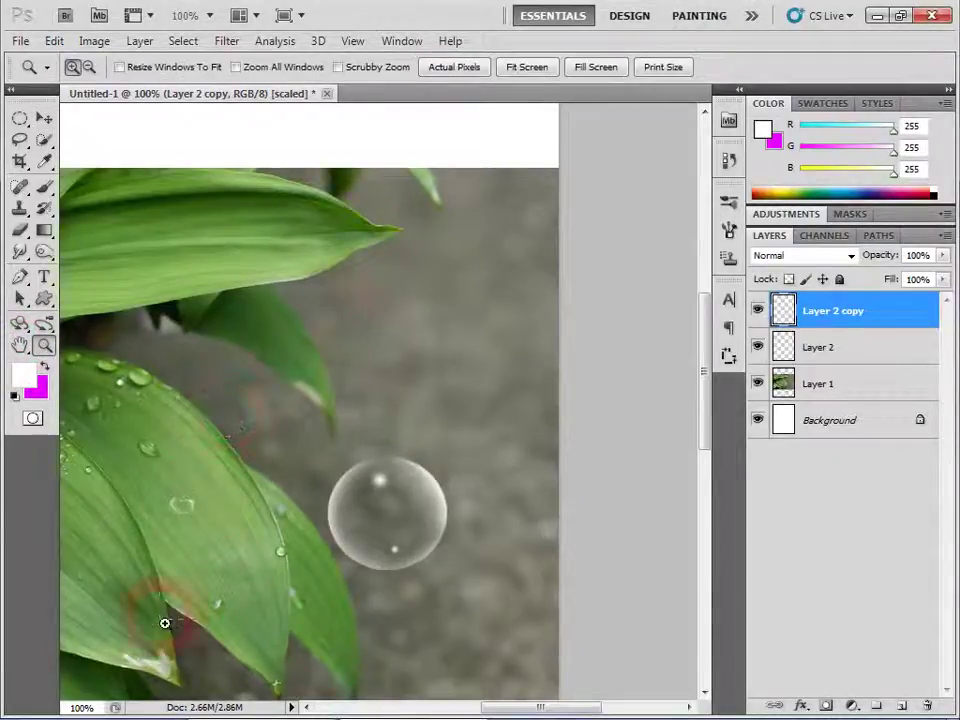
Step: Zoom in and settle the small droplet on the leaf beside the existing drop
{"action": "left_click", "coordinate": [171, 619]}
{"action": "left_click_drag", "start_coordinate": [269, 407], "coordinate": [328, 494]}
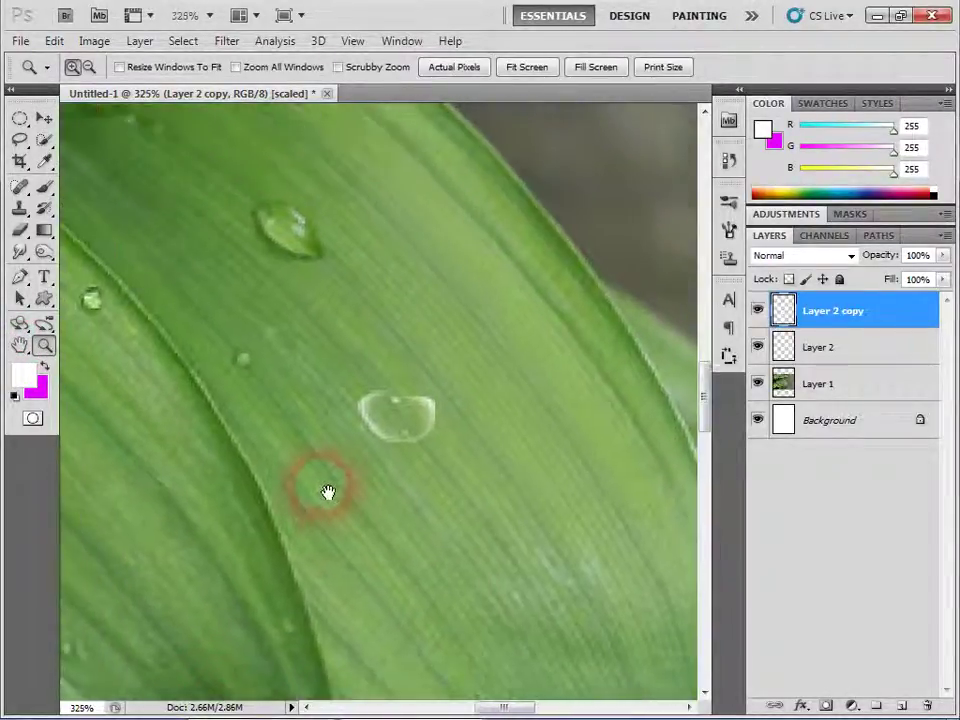
{"action": "left_click", "coordinate": [44, 118]}
{"action": "left_click_drag", "start_coordinate": [415, 412], "coordinate": [323, 261]}
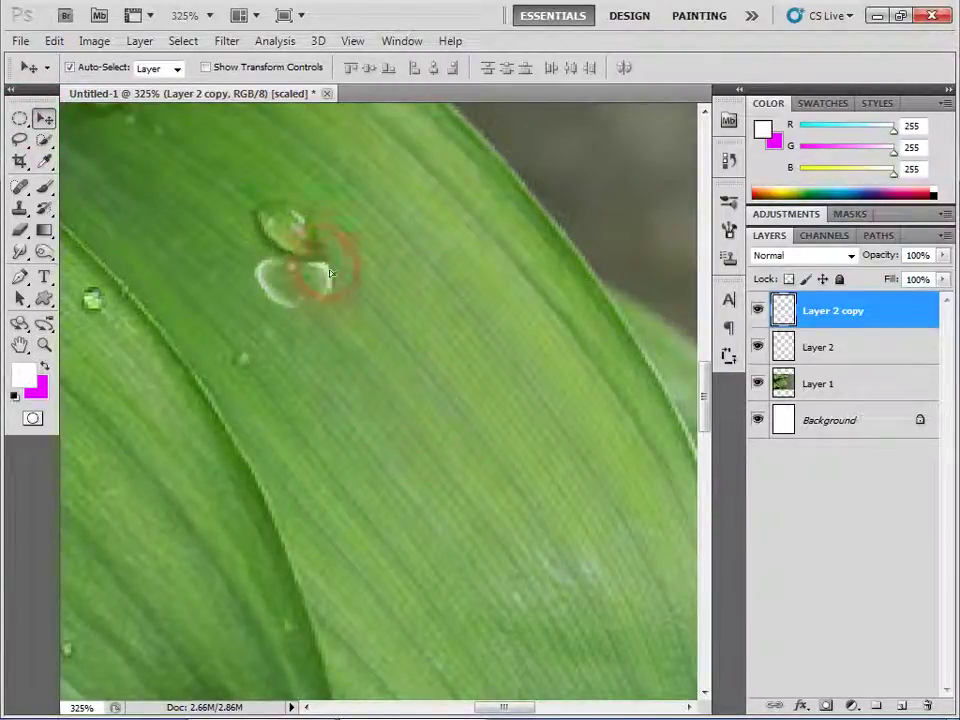
{"action": "left_click_drag", "start_coordinate": [323, 261], "coordinate": [398, 326]}
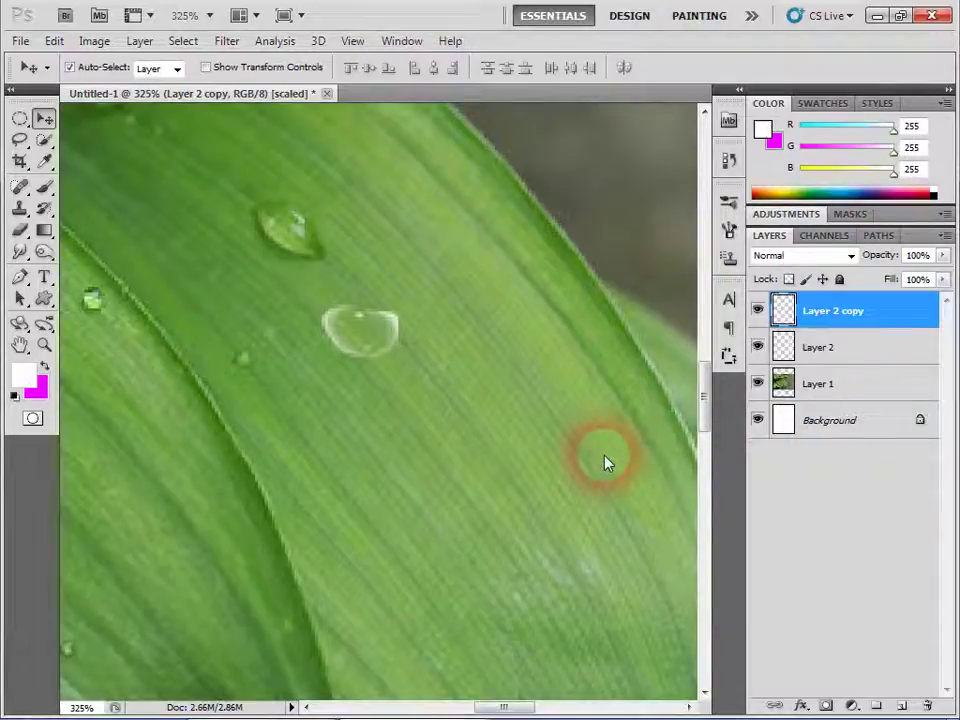
Step: Set the Layer 2 copy droplet's blend mode to Linear Light
{"action": "left_click", "coordinate": [803, 255]}
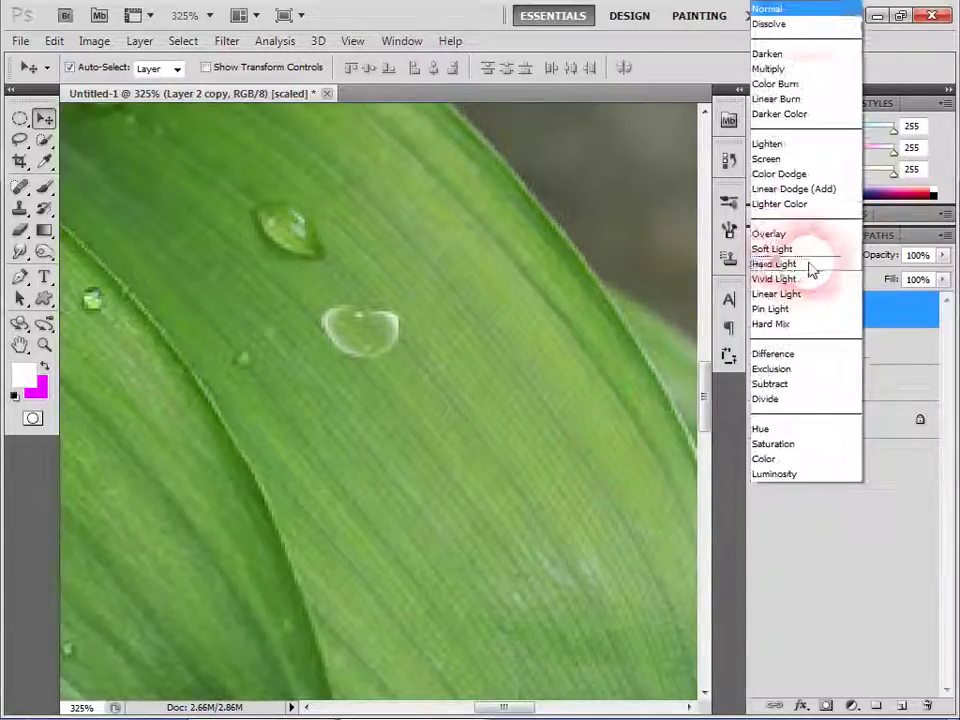
{"action": "left_click", "coordinate": [776, 234]}
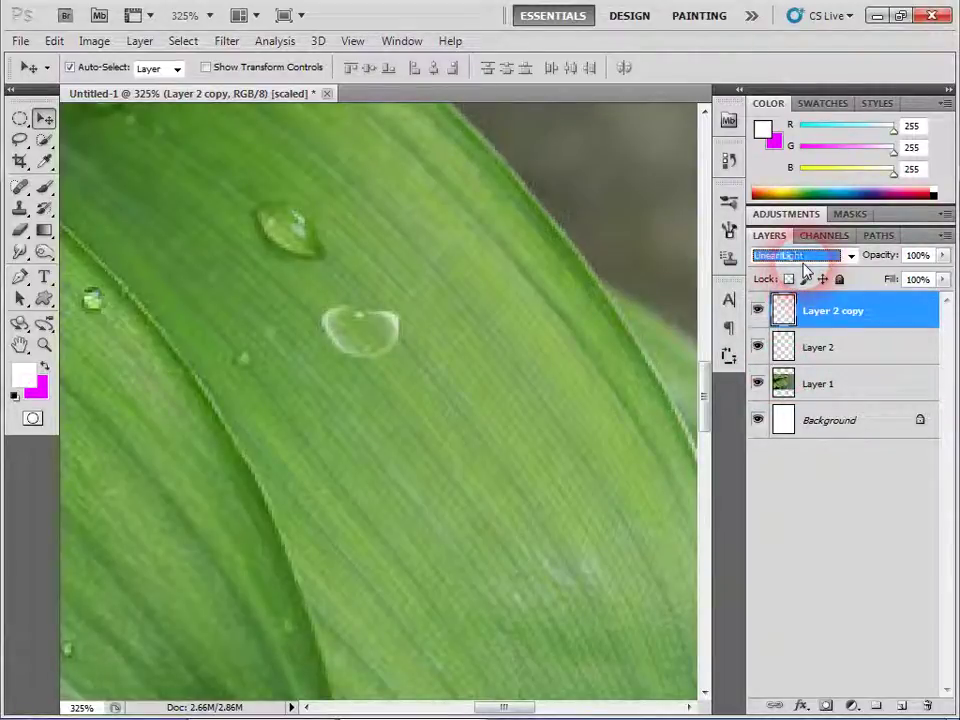
{"action": "key", "text": "Down"}
{"action": "key", "text": "Down"}
{"action": "key", "text": "Down"}
{"action": "key", "text": "Down"}
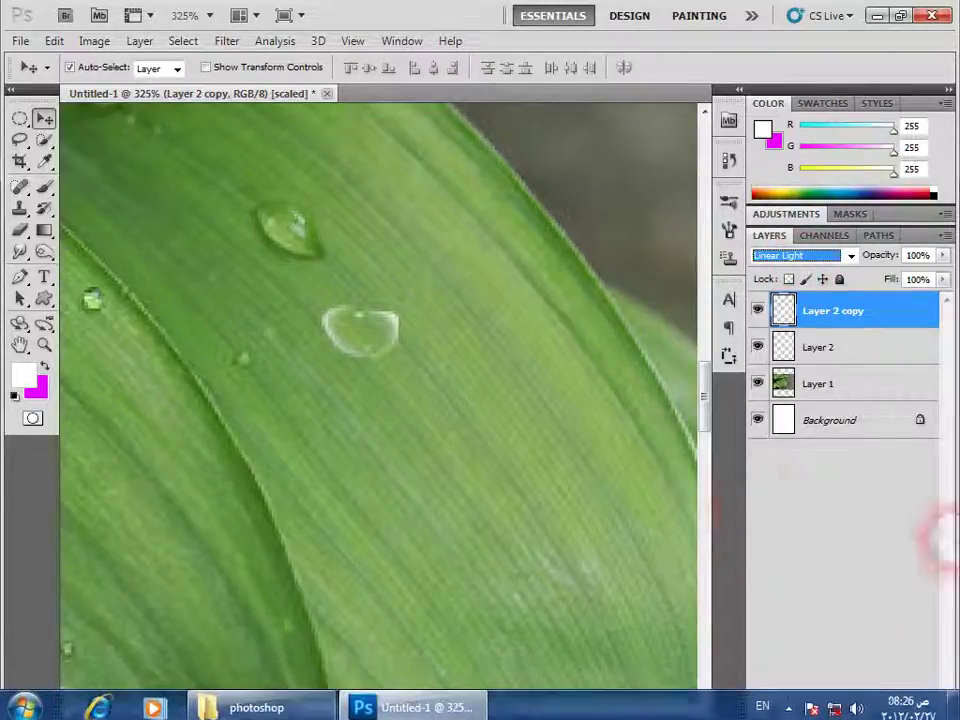
{"action": "left_click", "coordinate": [804, 707]}
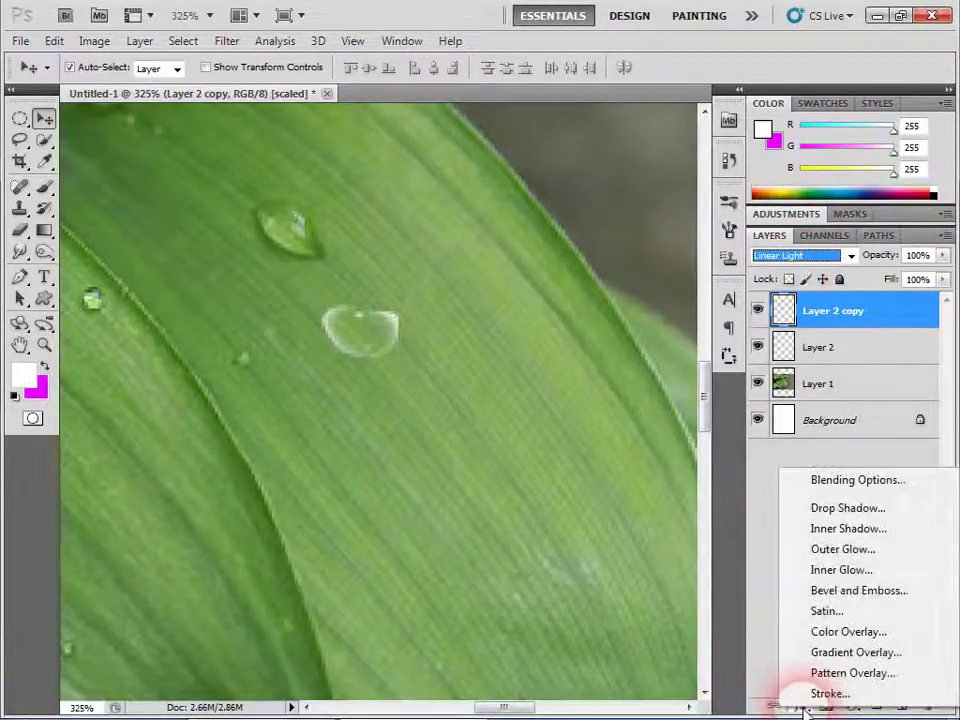
Step: Apply a size-5 drop shadow to Layer 2 copy, then delete that duplicated droplet layer
{"action": "left_click", "coordinate": [848, 510]}
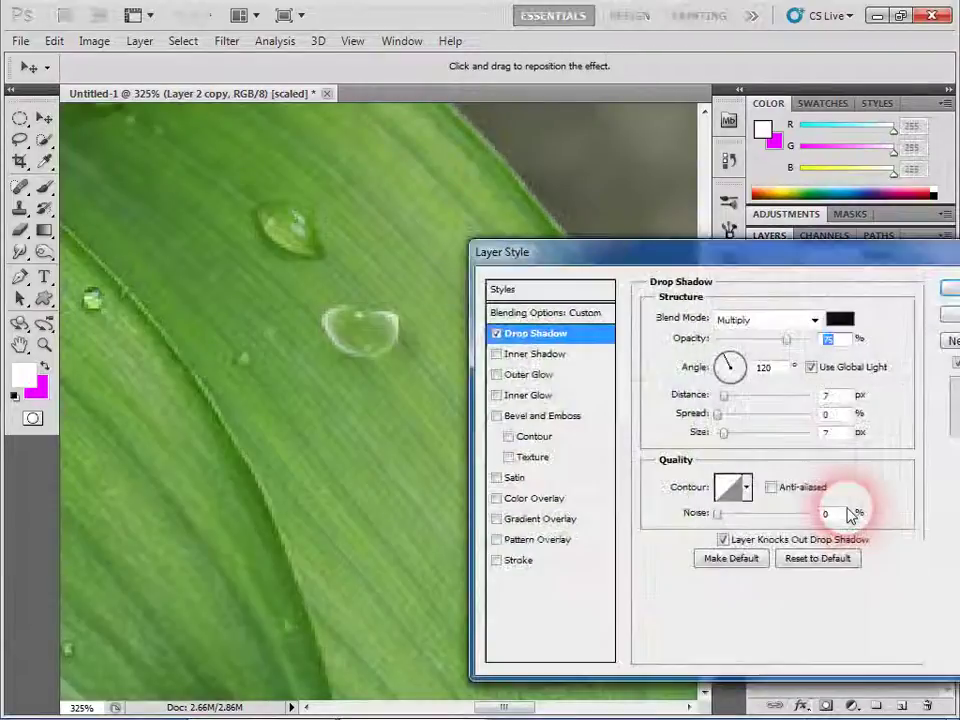
{"action": "left_click_drag", "start_coordinate": [723, 435], "coordinate": [719, 433]}
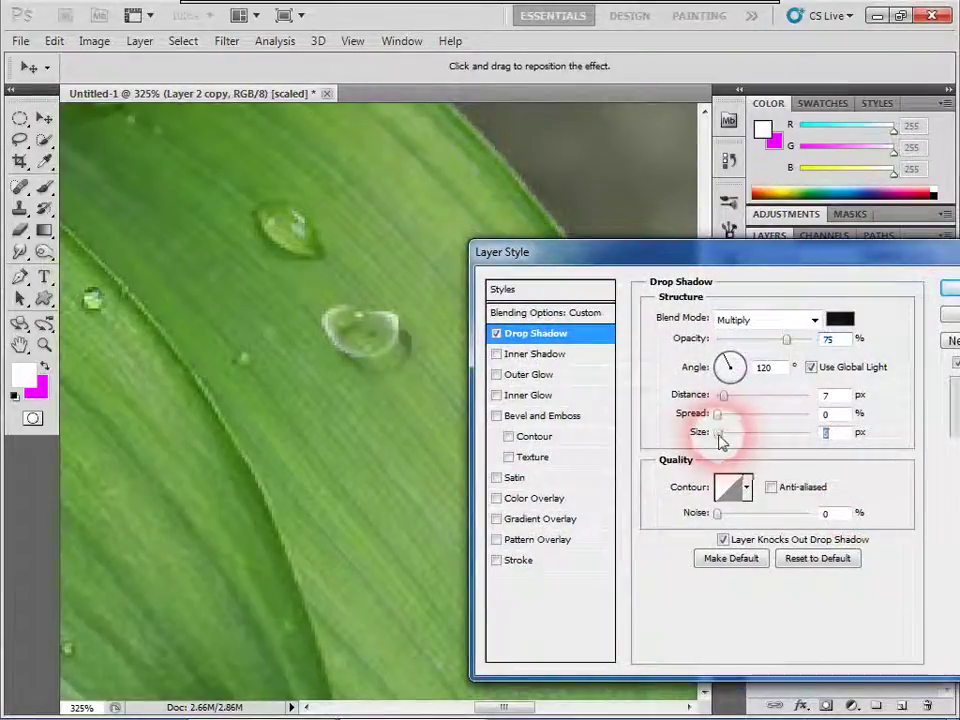
{"action": "left_click_drag", "start_coordinate": [392, 358], "coordinate": [396, 346]}
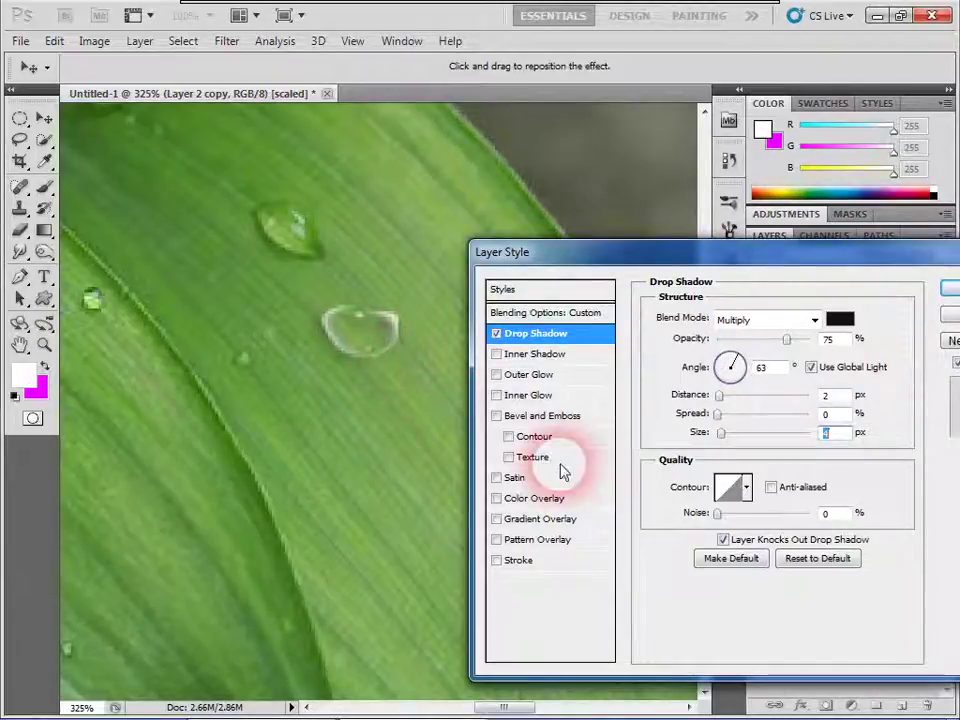
{"action": "left_click", "coordinate": [946, 290]}
{"action": "left_click_drag", "start_coordinate": [920, 320], "coordinate": [928, 706]}
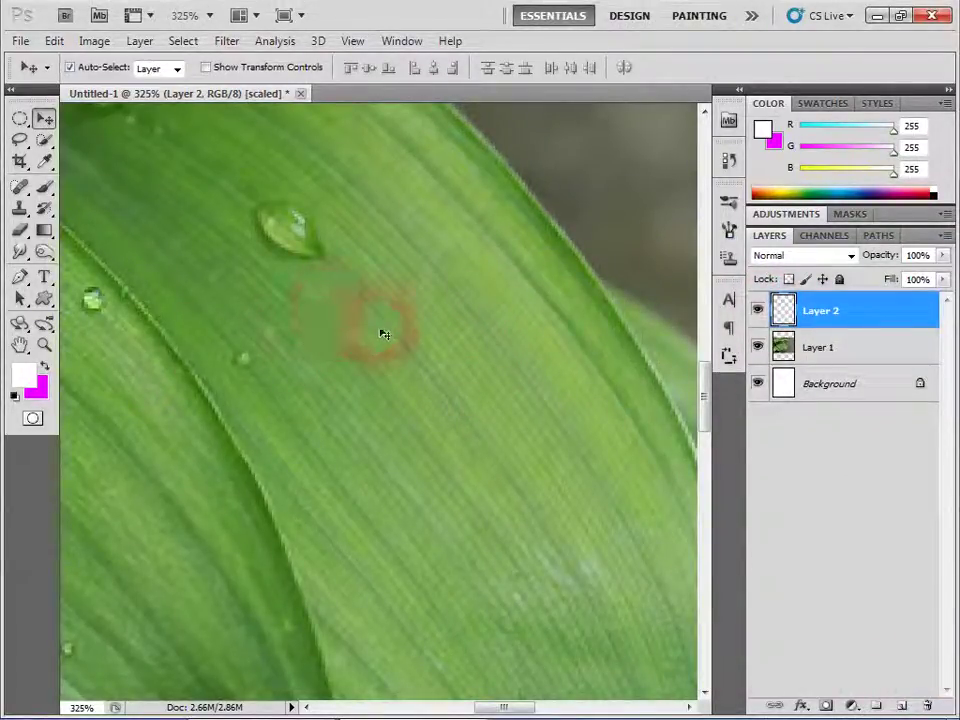
Step: Shift the leaf photo to a droplet-covered area and draw an oval selection beside a droplet
{"action": "mouse_move", "coordinate": [302, 426]}
{"action": "left_mouse_down"}
{"action": "mouse_move", "coordinate": [509, 604]}
{"action": "mouse_move", "coordinate": [456, 583]}
{"action": "left_mouse_up"}
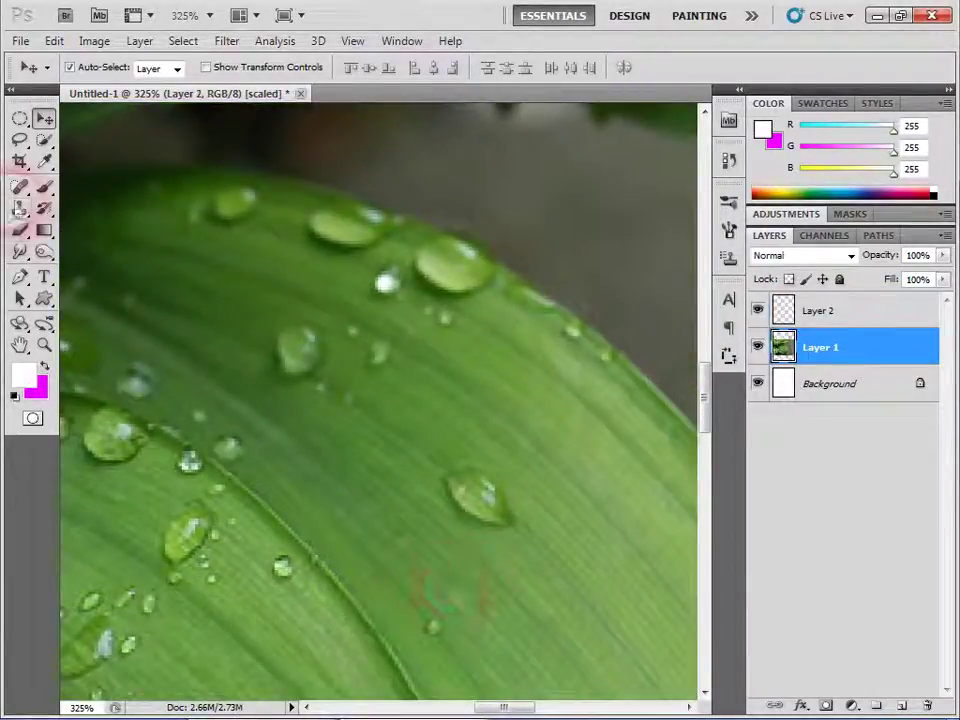
{"action": "left_click", "coordinate": [22, 120]}
{"action": "left_click", "coordinate": [425, 268]}
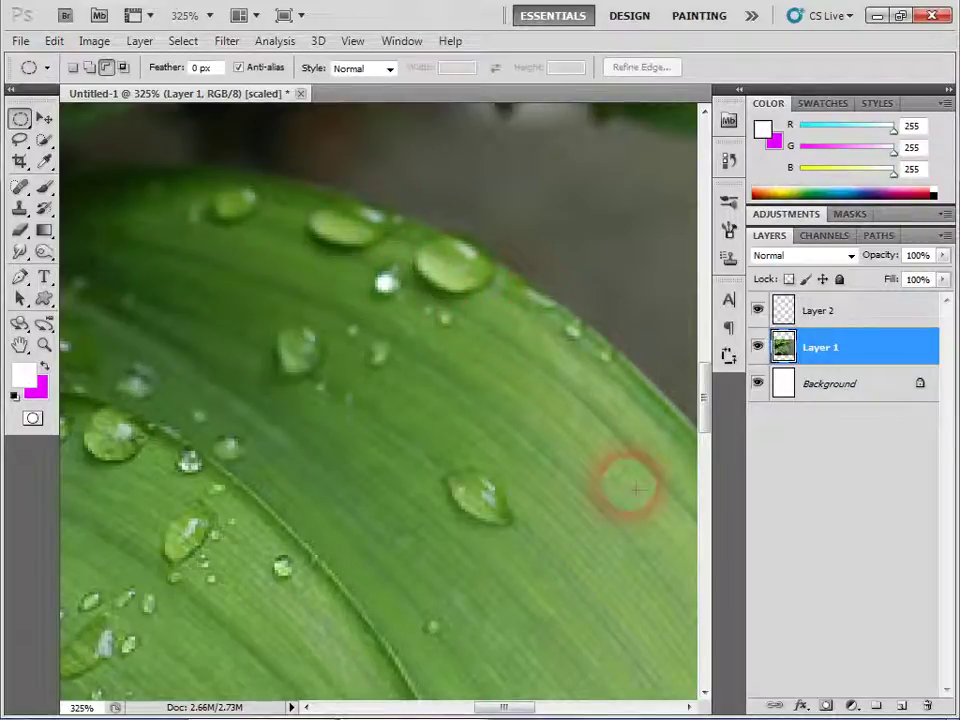
{"action": "left_click_drag", "start_coordinate": [545, 432], "coordinate": [631, 491]}
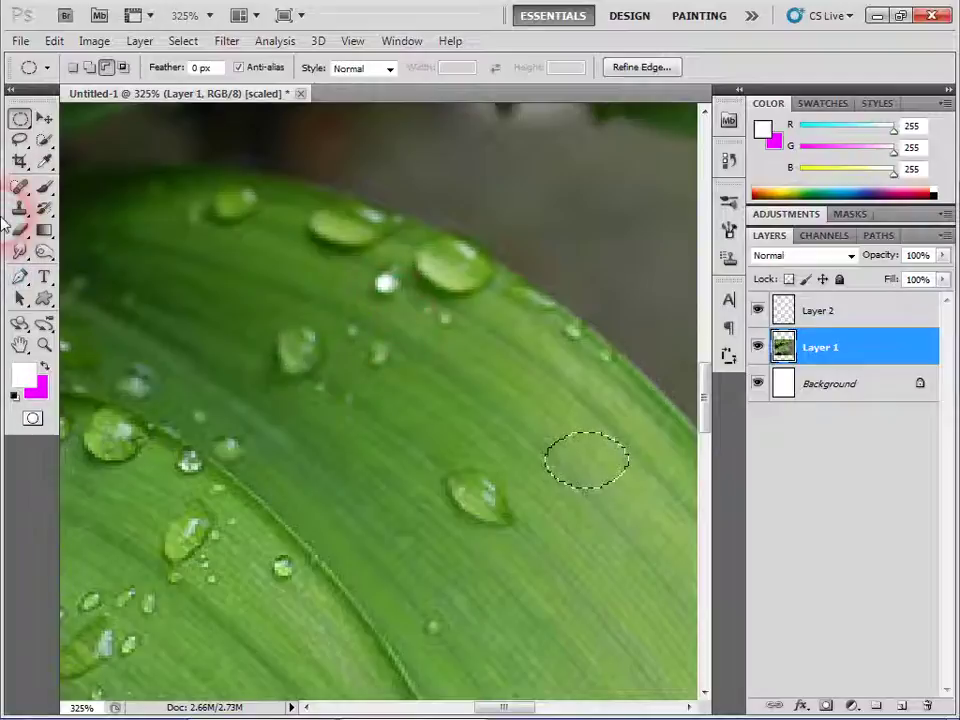
{"action": "left_click", "coordinate": [44, 187]}
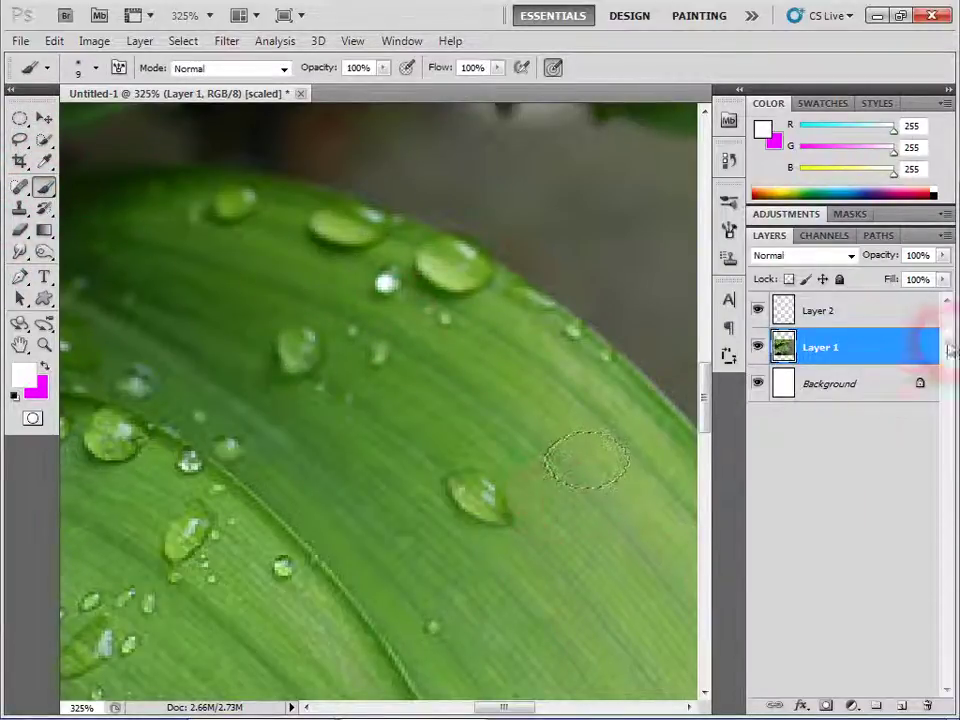
{"action": "left_click", "coordinate": [845, 311]}
Step: On a new layer, paint a light wash and a white highlight inside the oval
{"action": "left_click", "coordinate": [903, 703]}
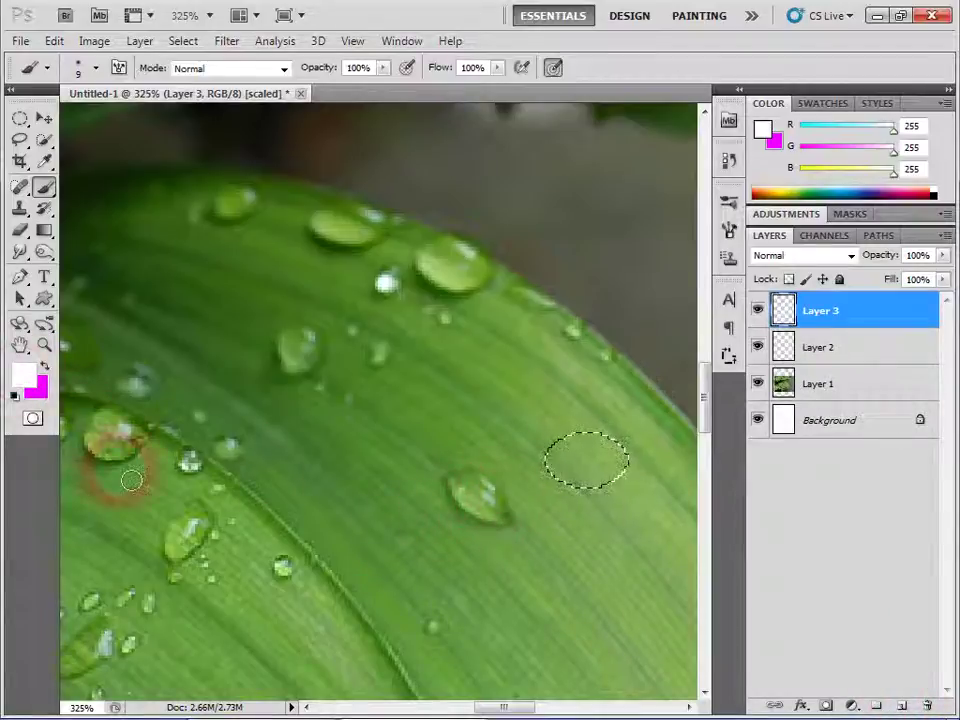
{"action": "key", "text": "bracketright"}
{"action": "key", "text": "bracketright"}
{"action": "key", "text": "bracketright"}
{"action": "left_click_drag", "start_coordinate": [574, 596], "coordinate": [514, 589]}
{"action": "left_click_drag", "start_coordinate": [540, 470], "coordinate": [574, 546]}
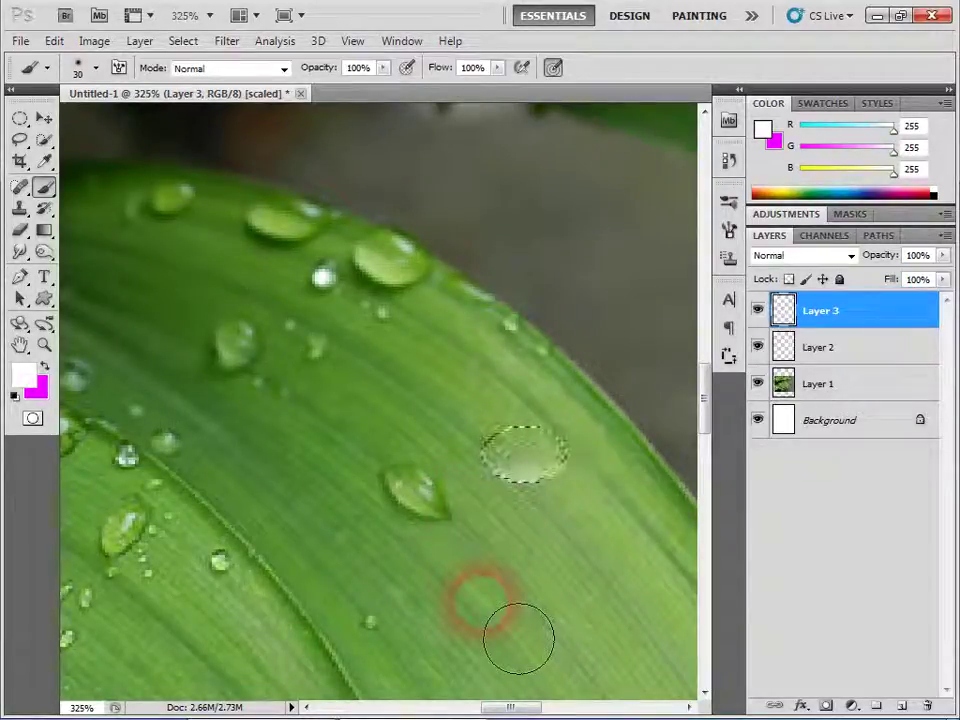
{"action": "left_click_drag", "start_coordinate": [606, 600], "coordinate": [556, 505]}
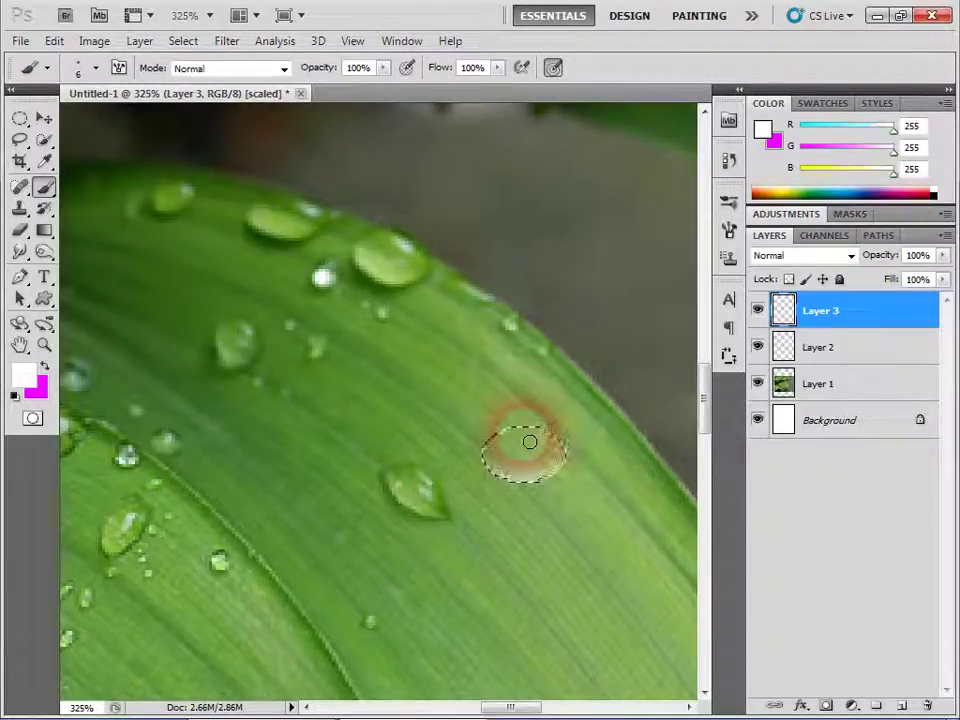
{"action": "left_click_drag", "start_coordinate": [531, 440], "coordinate": [542, 441]}
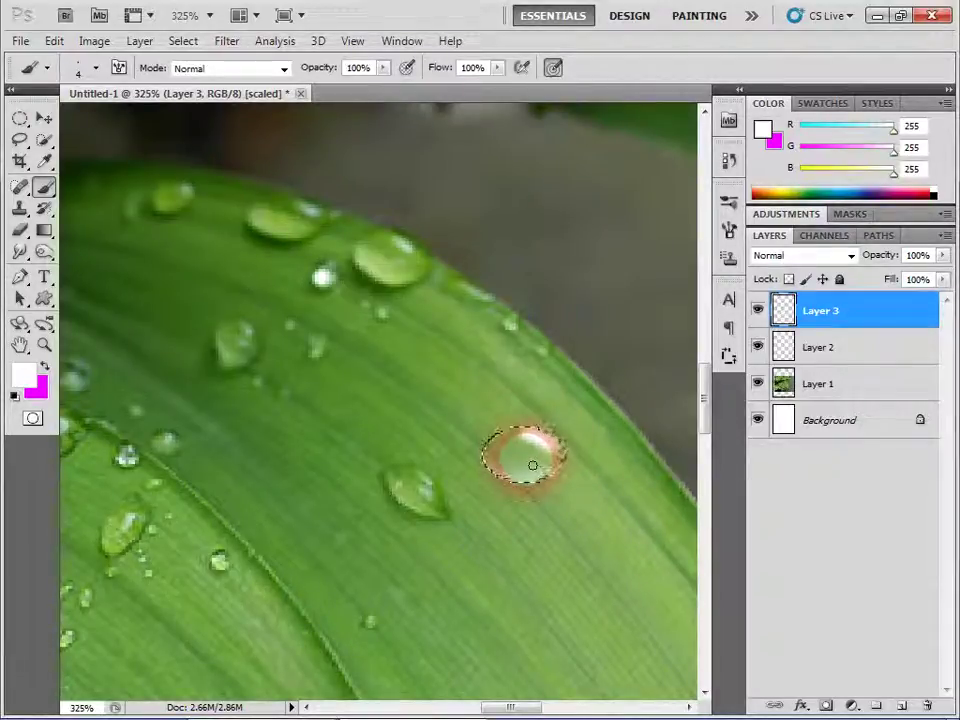
Step: Deselect and move the newly painted droplet beside the leaf droplet
{"action": "key", "text": "ctrl+d"}
{"action": "key", "text": "bracketleft"}
{"action": "key", "text": "bracketleft"}
{"action": "key", "text": "ctrl+shift+d"}
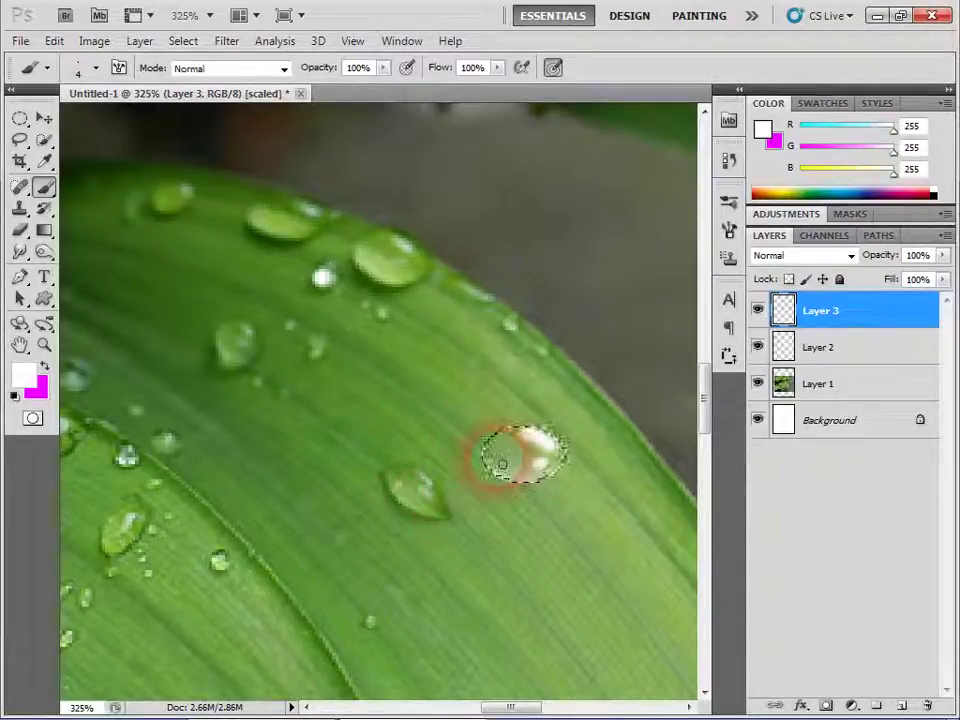
{"action": "key", "text": "bracketleft"}
{"action": "key", "text": "bracketleft"}
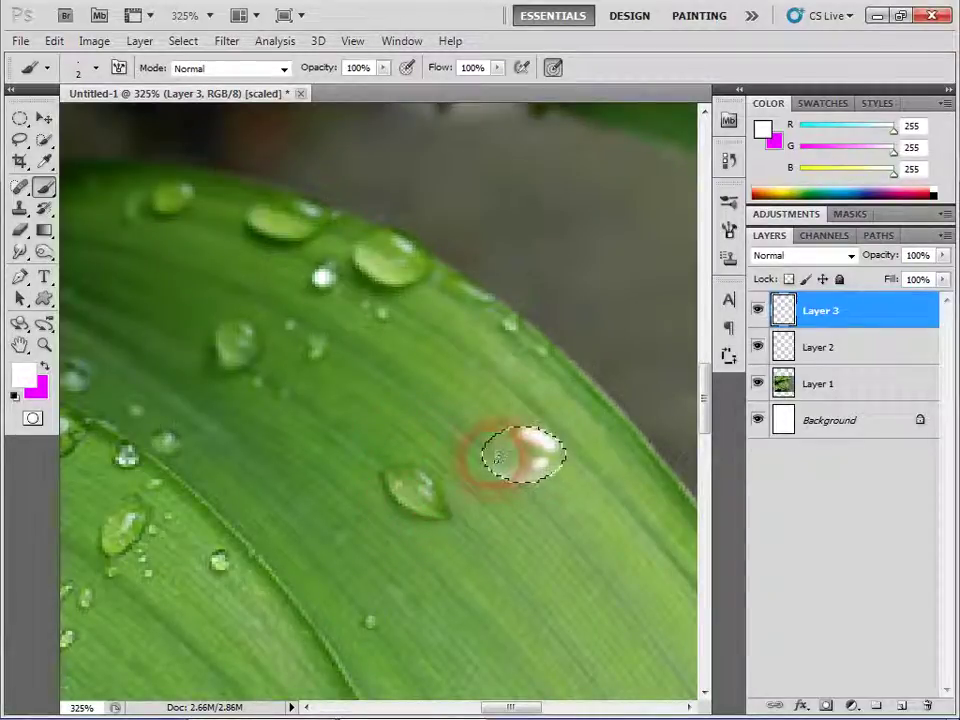
{"action": "key", "text": "ctrl+d"}
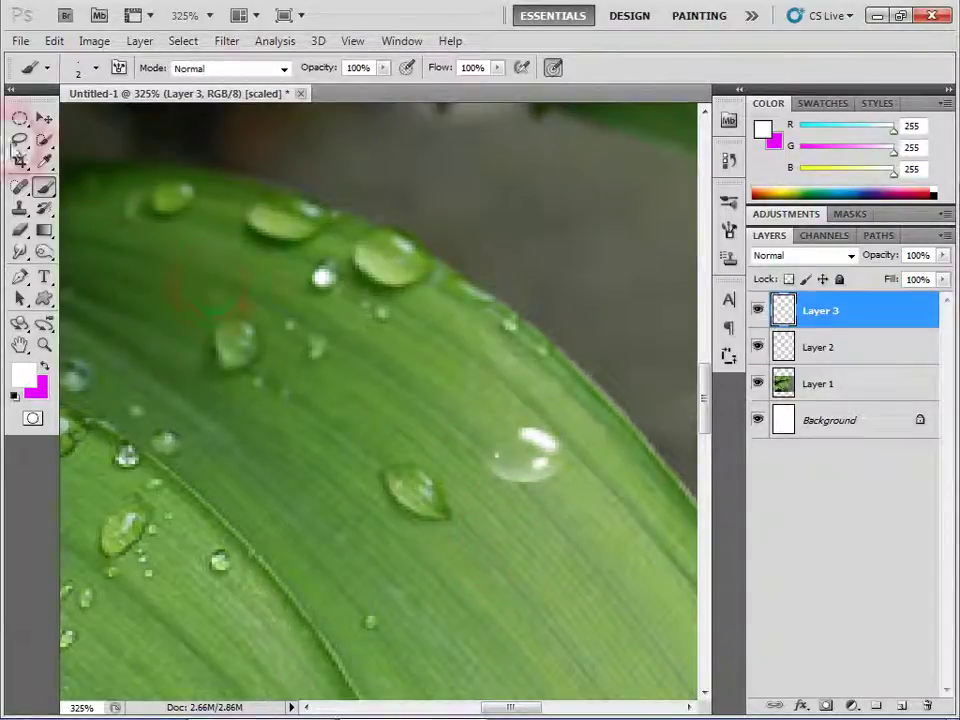
{"action": "left_click", "coordinate": [44, 118]}
{"action": "mouse_move", "coordinate": [530, 472]}
{"action": "left_mouse_down"}
{"action": "mouse_move", "coordinate": [521, 489]}
{"action": "mouse_move", "coordinate": [553, 552]}
{"action": "left_mouse_up"}
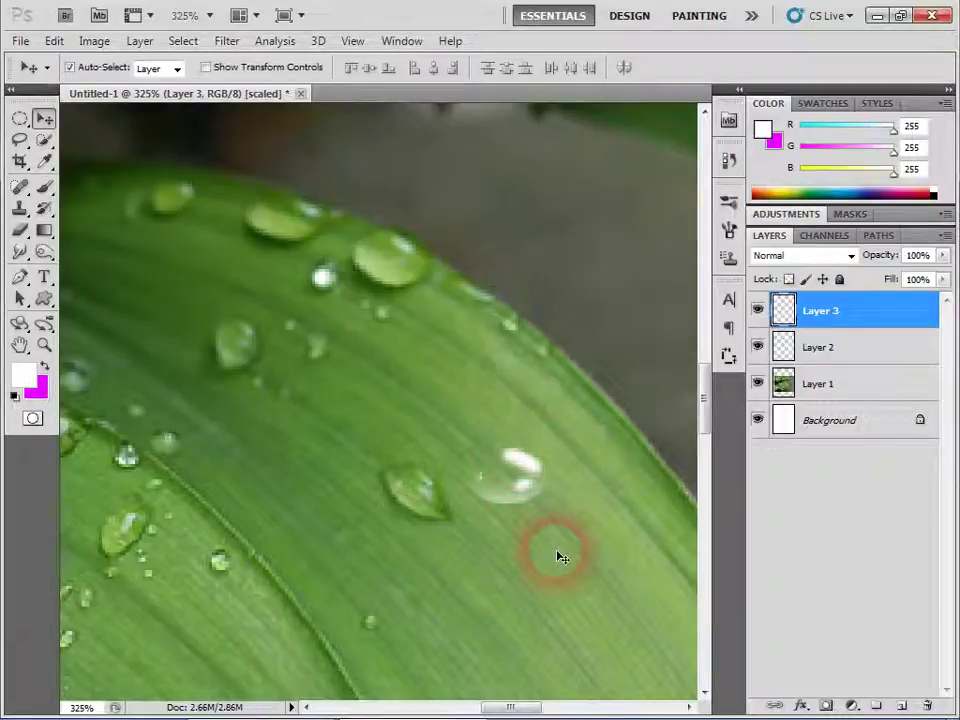
Step: Nudge the droplet into place and add a drop shadow, adjusting its size and direction
{"action": "mouse_move", "coordinate": [561, 557]}
{"action": "left_mouse_down"}
{"action": "mouse_move", "coordinate": [519, 540]}
{"action": "mouse_move", "coordinate": [476, 501]}
{"action": "mouse_move", "coordinate": [525, 486]}
{"action": "mouse_move", "coordinate": [527, 462]}
{"action": "mouse_move", "coordinate": [536, 469]}
{"action": "mouse_move", "coordinate": [507, 497]}
{"action": "left_mouse_up"}
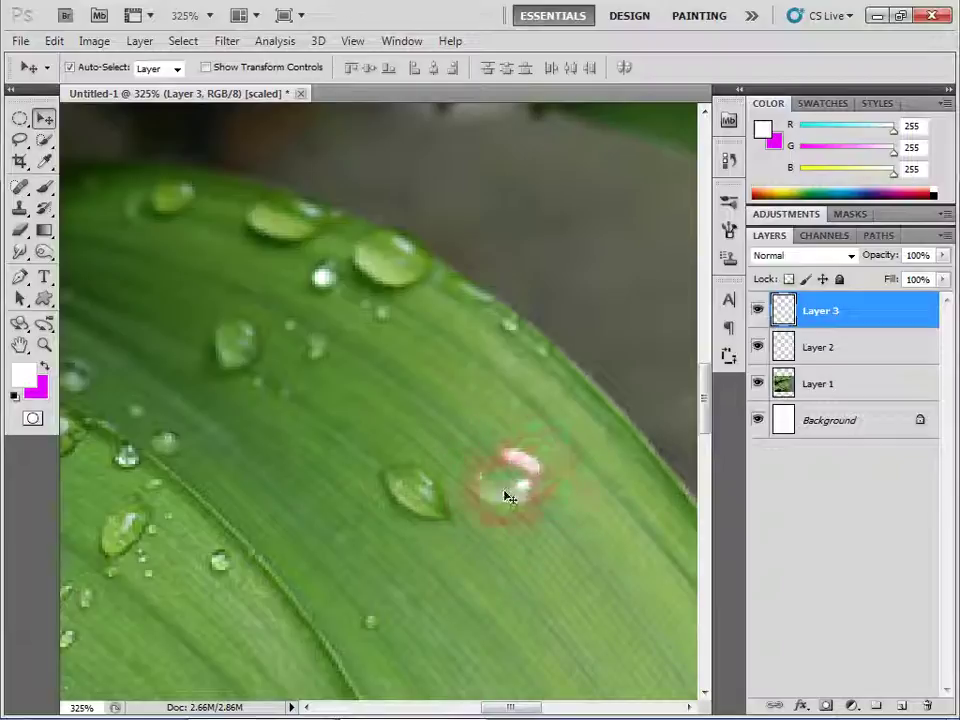
{"action": "left_click", "coordinate": [801, 706]}
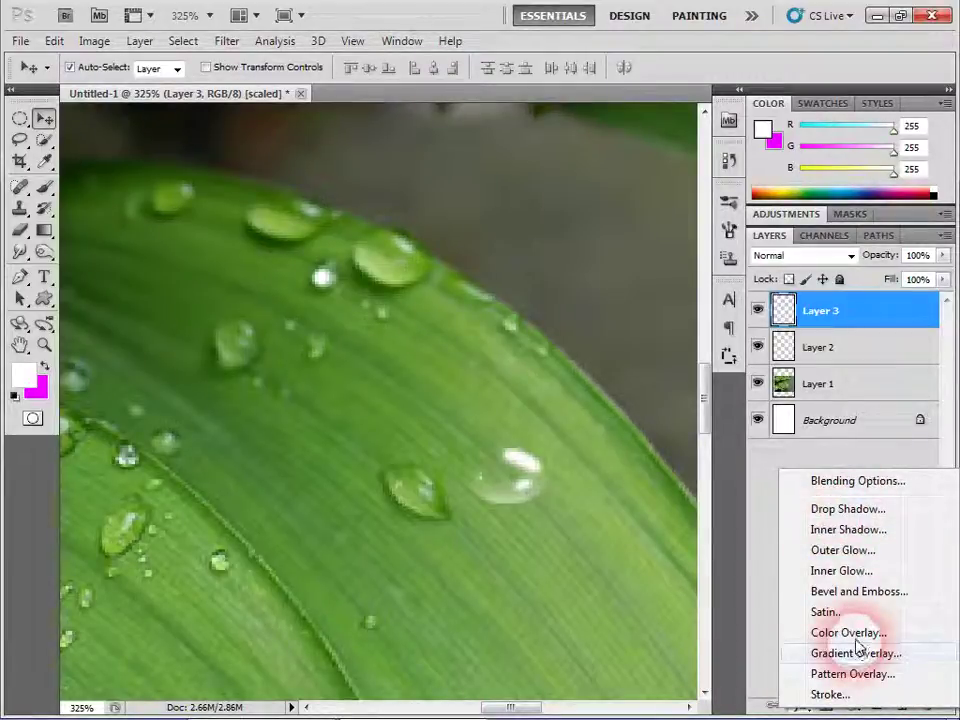
{"action": "left_click", "coordinate": [848, 509]}
{"action": "mouse_move", "coordinate": [561, 268]}
{"action": "left_mouse_down"}
{"action": "mouse_move", "coordinate": [750, 288]}
{"action": "mouse_move", "coordinate": [718, 287]}
{"action": "left_mouse_up"}
{"action": "left_click_drag", "start_coordinate": [883, 465], "coordinate": [879, 453]}
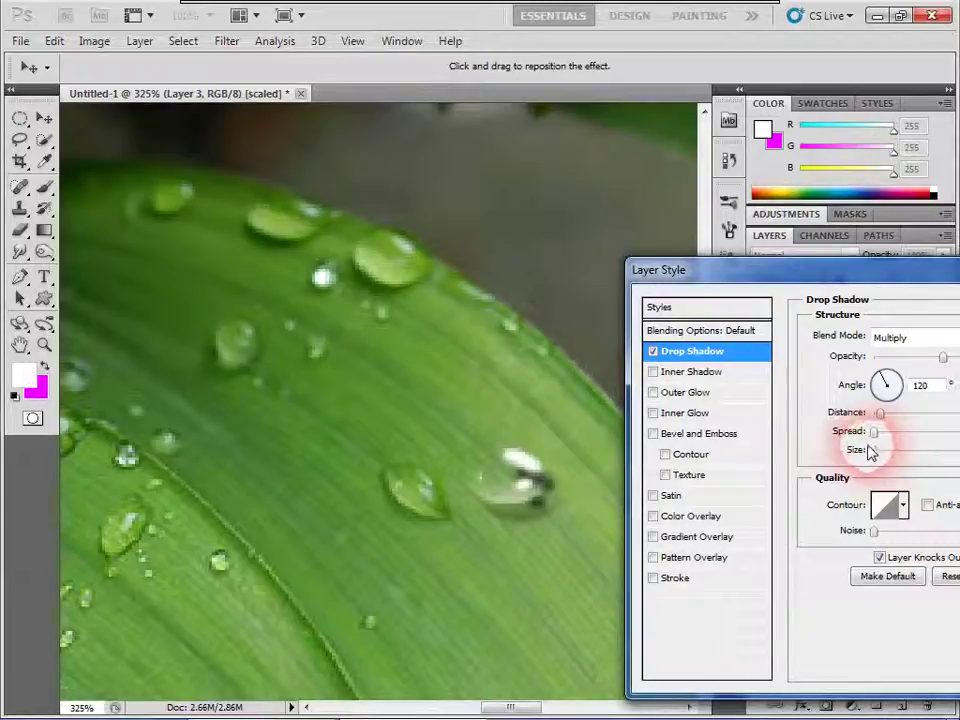
{"action": "mouse_move", "coordinate": [514, 525]}
{"action": "left_mouse_down"}
{"action": "mouse_move", "coordinate": [531, 506]}
{"action": "mouse_move", "coordinate": [552, 580]}
{"action": "left_mouse_up"}
{"action": "left_click", "coordinate": [872, 452]}
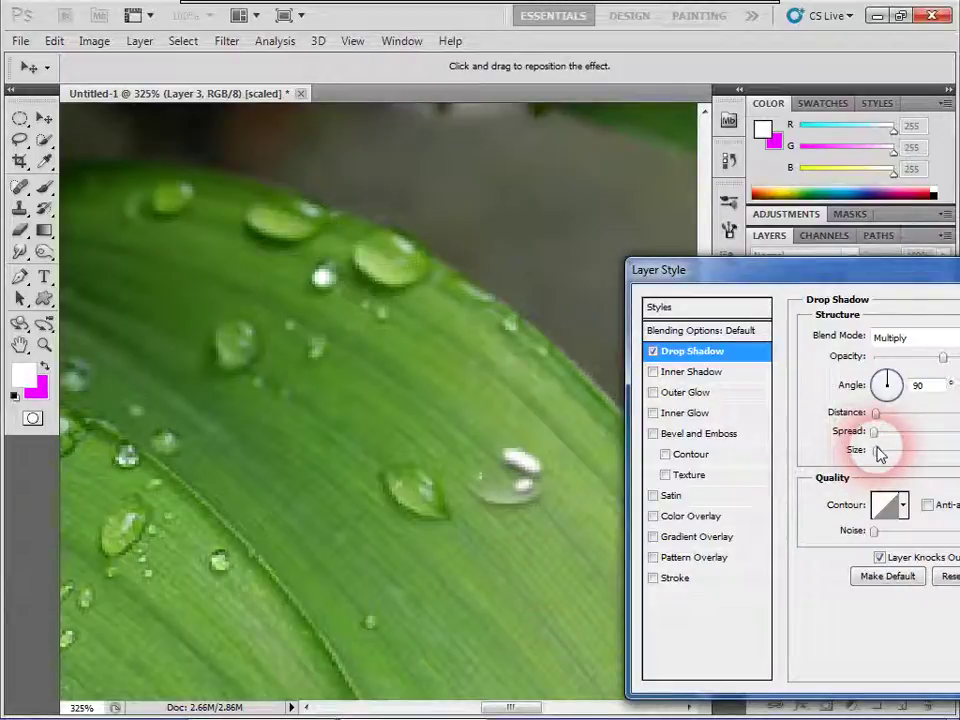
Step: Set the drop shadow to 100% opacity, 53° angle, distance 2, size 3, and enable Inner Shadow
{"action": "left_click_drag", "start_coordinate": [943, 357], "coordinate": [956, 358]}
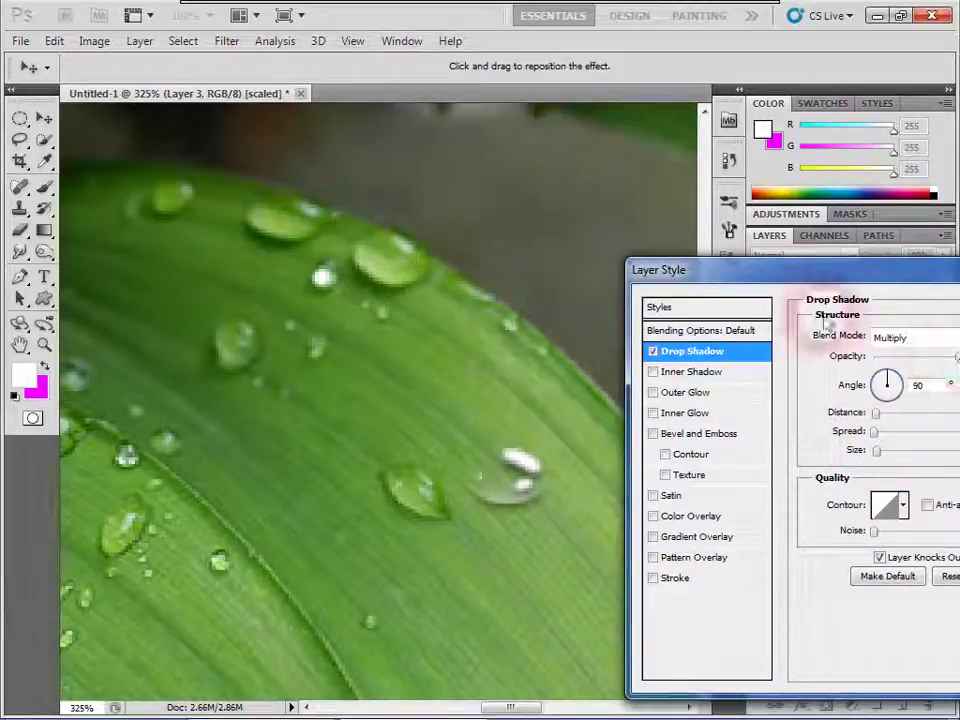
{"action": "left_click_drag", "start_coordinate": [830, 270], "coordinate": [726, 266]}
{"action": "left_click", "coordinate": [876, 349]}
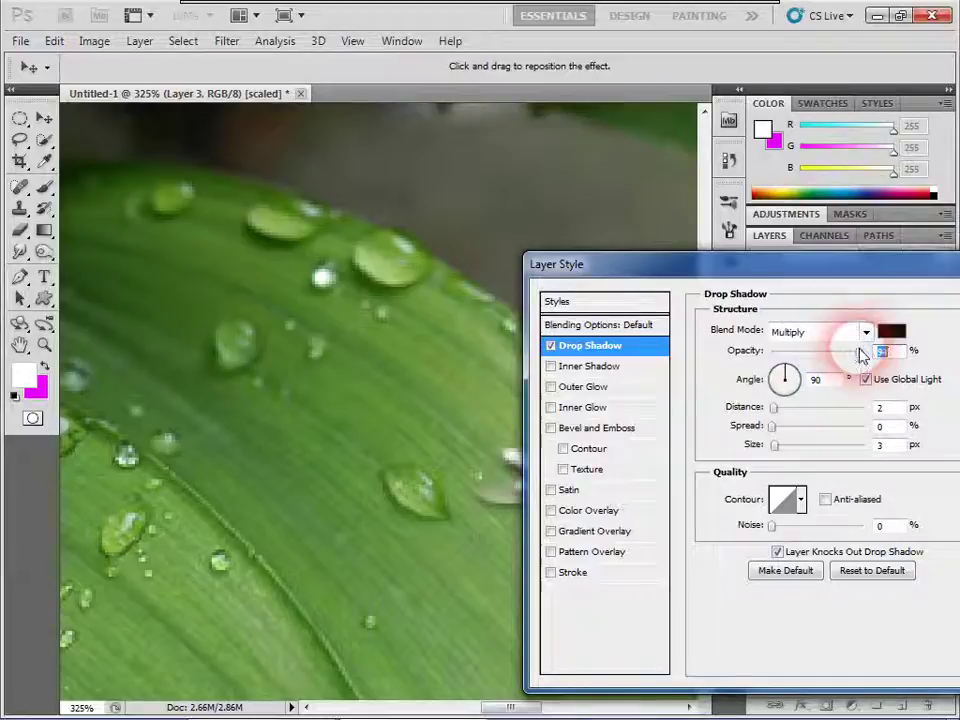
{"action": "left_click_drag", "start_coordinate": [600, 266], "coordinate": [742, 337]}
{"action": "left_click_drag", "start_coordinate": [504, 486], "coordinate": [502, 511]}
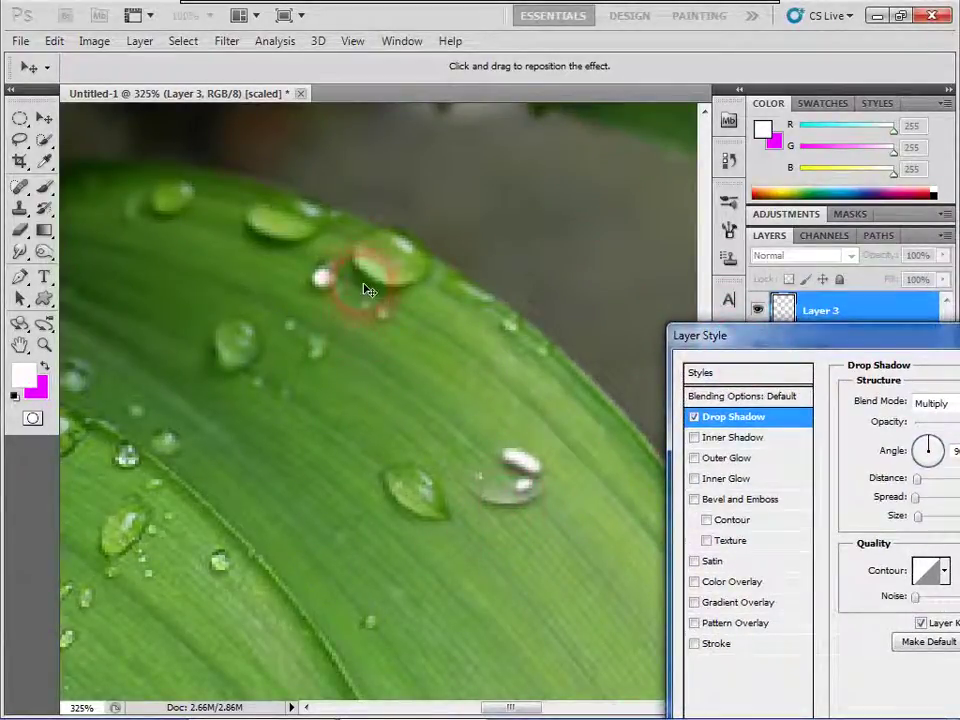
{"action": "mouse_move", "coordinate": [932, 450]}
{"action": "left_mouse_down"}
{"action": "mouse_move", "coordinate": [956, 470]}
{"action": "mouse_move", "coordinate": [932, 460]}
{"action": "mouse_move", "coordinate": [928, 447]}
{"action": "mouse_move", "coordinate": [940, 448]}
{"action": "left_mouse_up"}
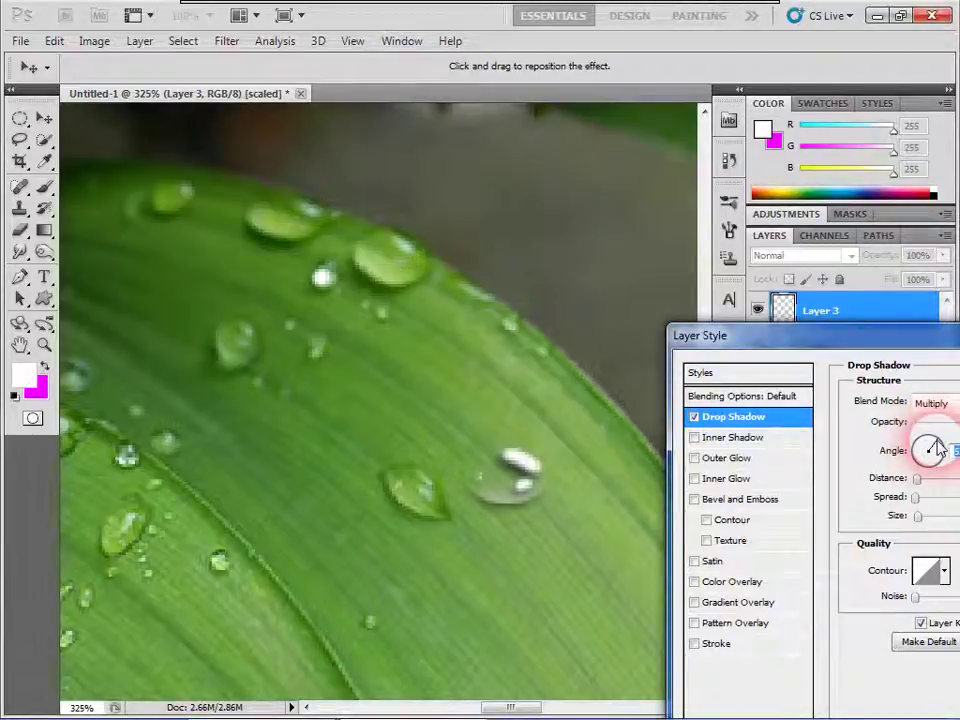
{"action": "left_click_drag", "start_coordinate": [910, 335], "coordinate": [824, 329]}
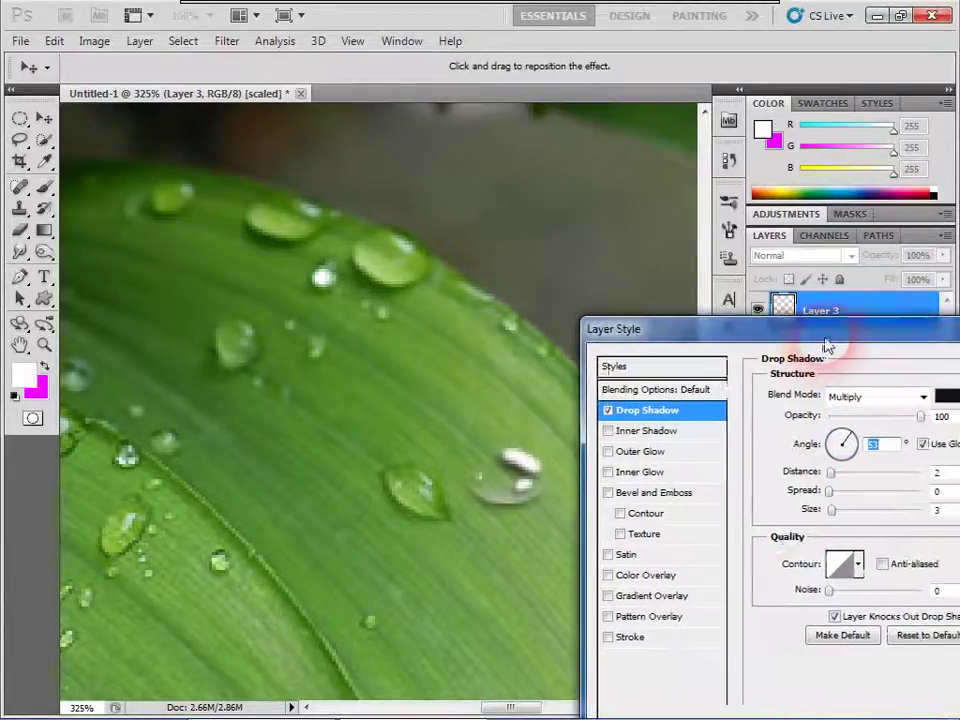
{"action": "left_click", "coordinate": [832, 474]}
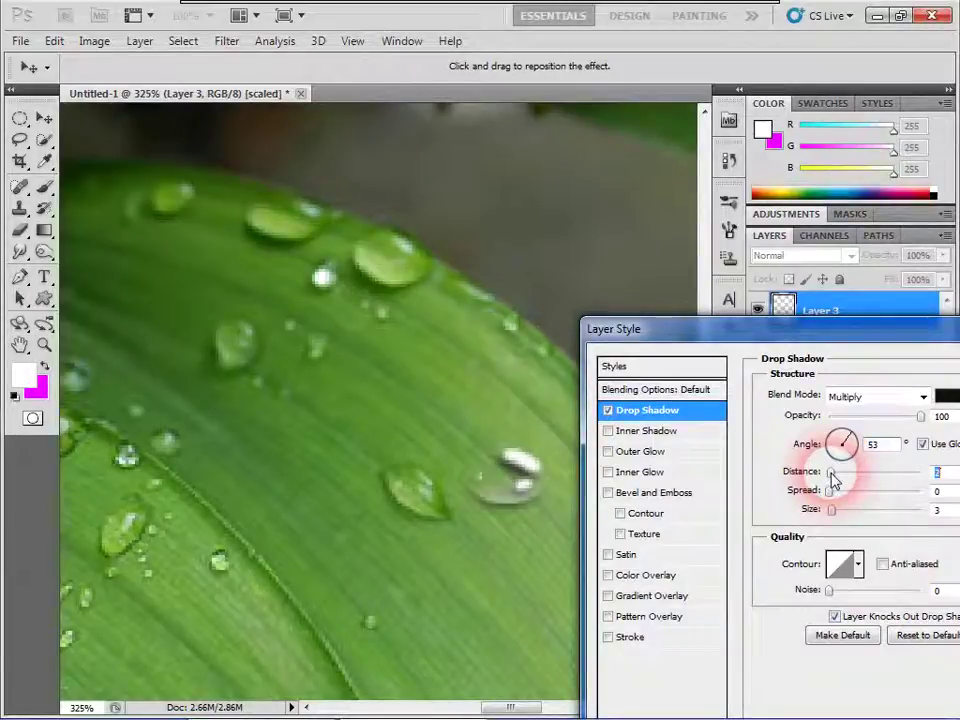
{"action": "left_click", "coordinate": [831, 510]}
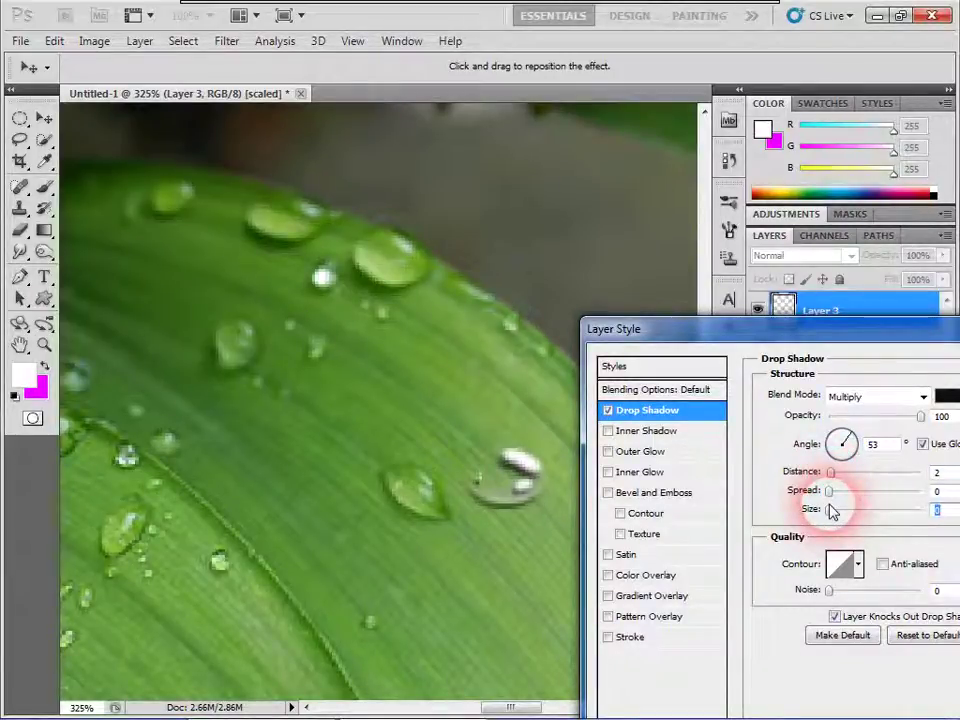
{"action": "left_click_drag", "start_coordinate": [831, 510], "coordinate": [535, 582]}
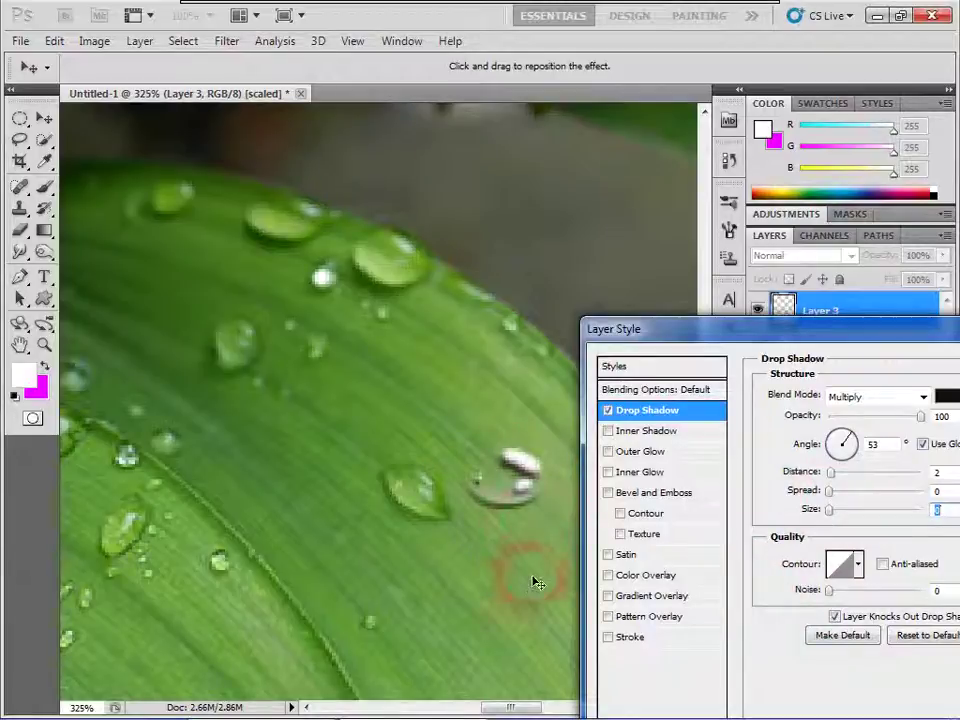
{"action": "left_click", "coordinate": [640, 440]}
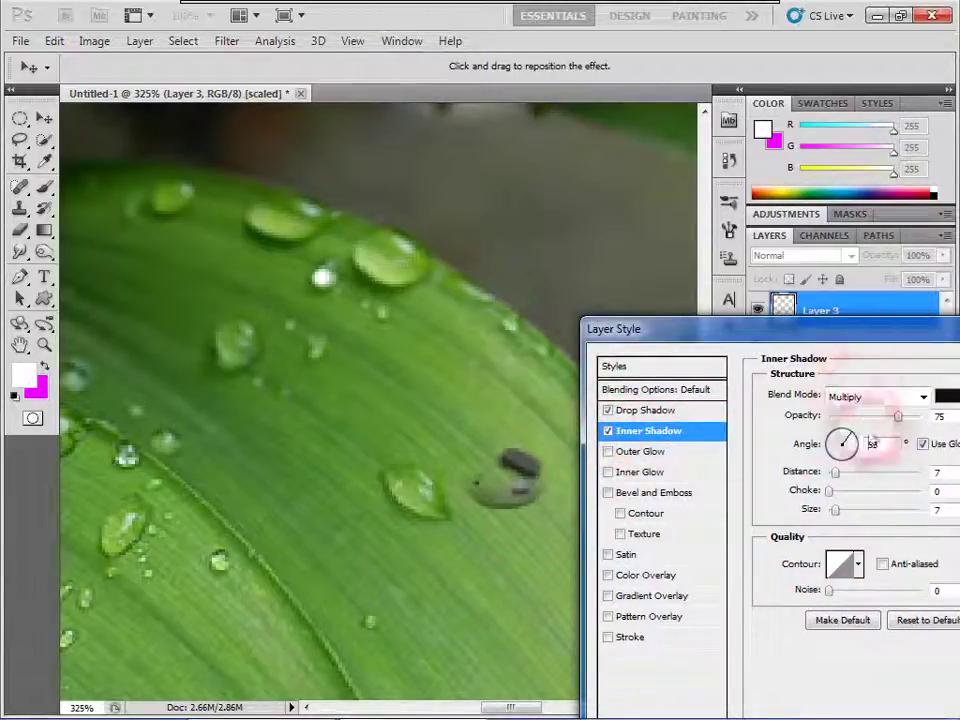
Step: Remove the Inner Shadow and trial Bevel and Emboss, applying only the drop shadow
{"action": "left_click_drag", "start_coordinate": [835, 510], "coordinate": [812, 512]}
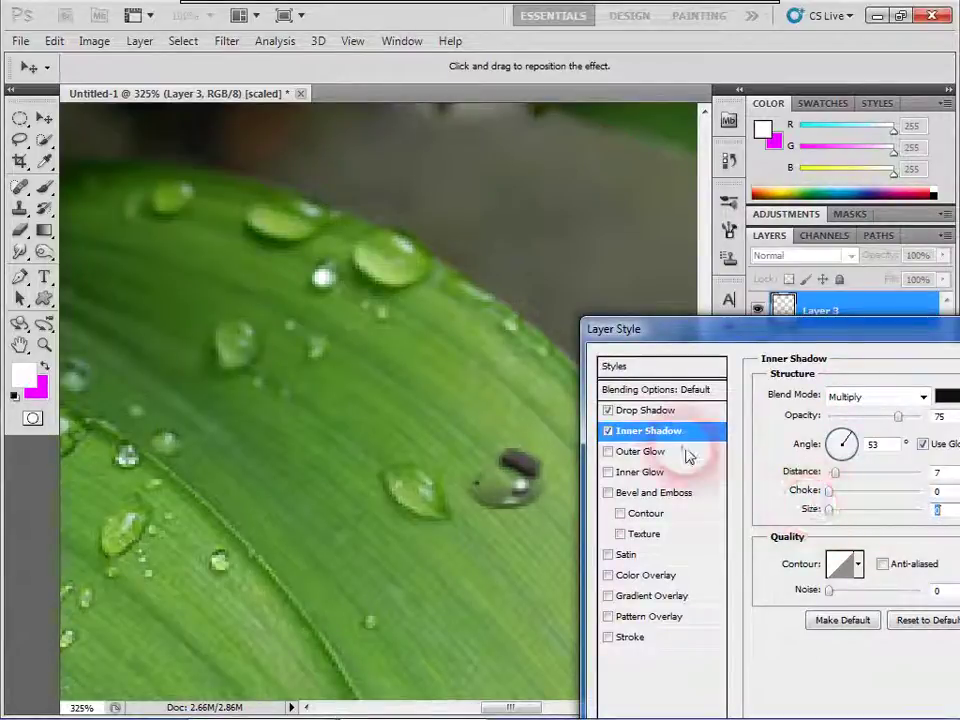
{"action": "left_click", "coordinate": [608, 431]}
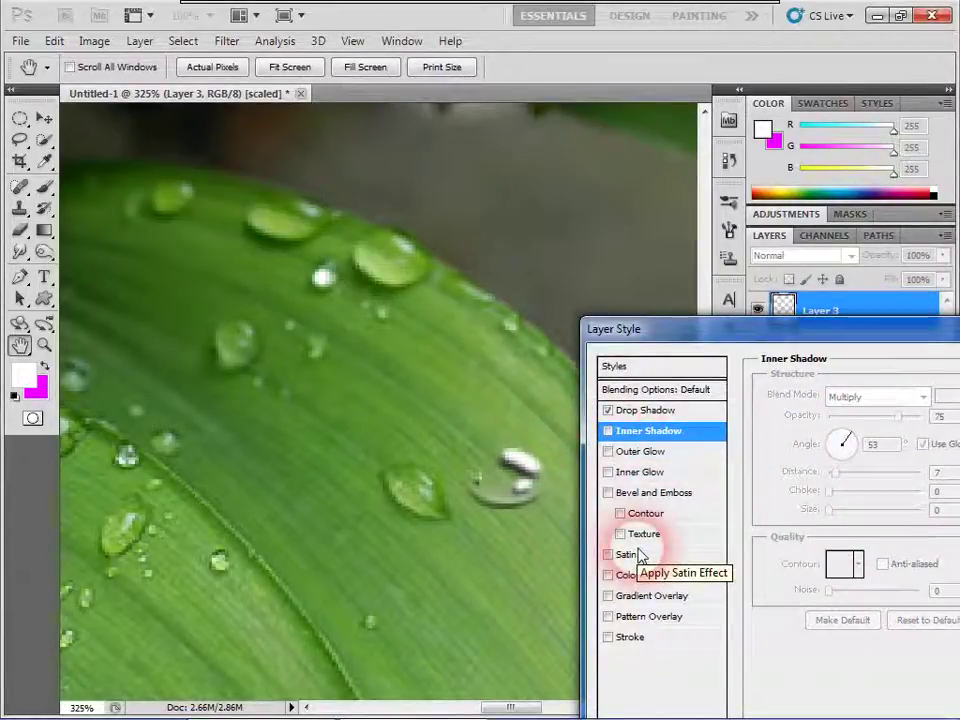
{"action": "left_click", "coordinate": [636, 494]}
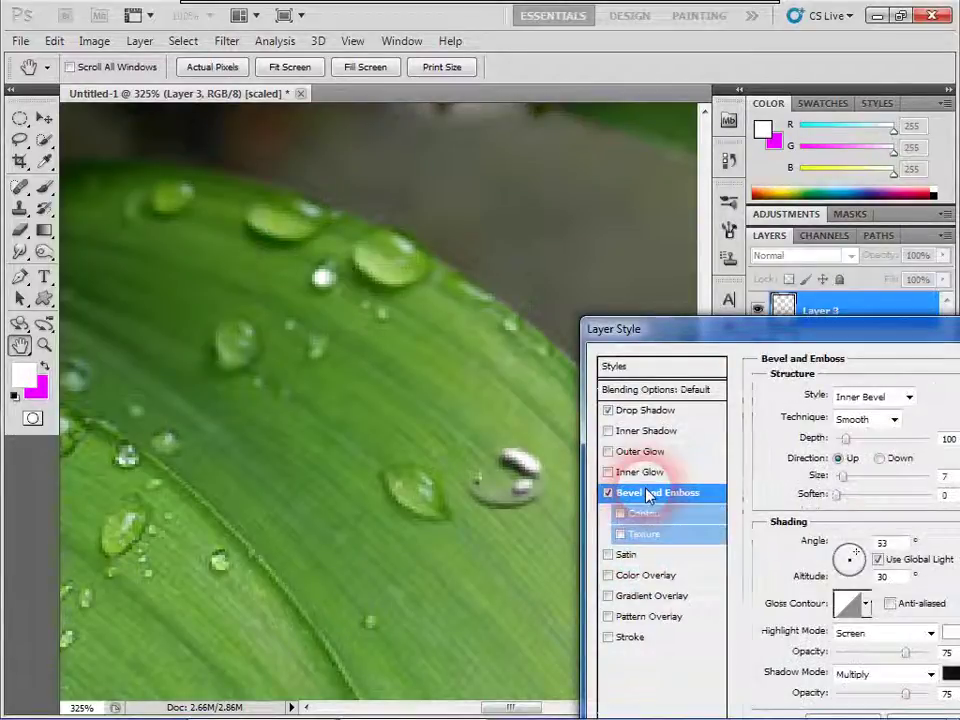
{"action": "left_click", "coordinate": [608, 495]}
{"action": "left_click_drag", "start_coordinate": [794, 328], "coordinate": [528, 309]}
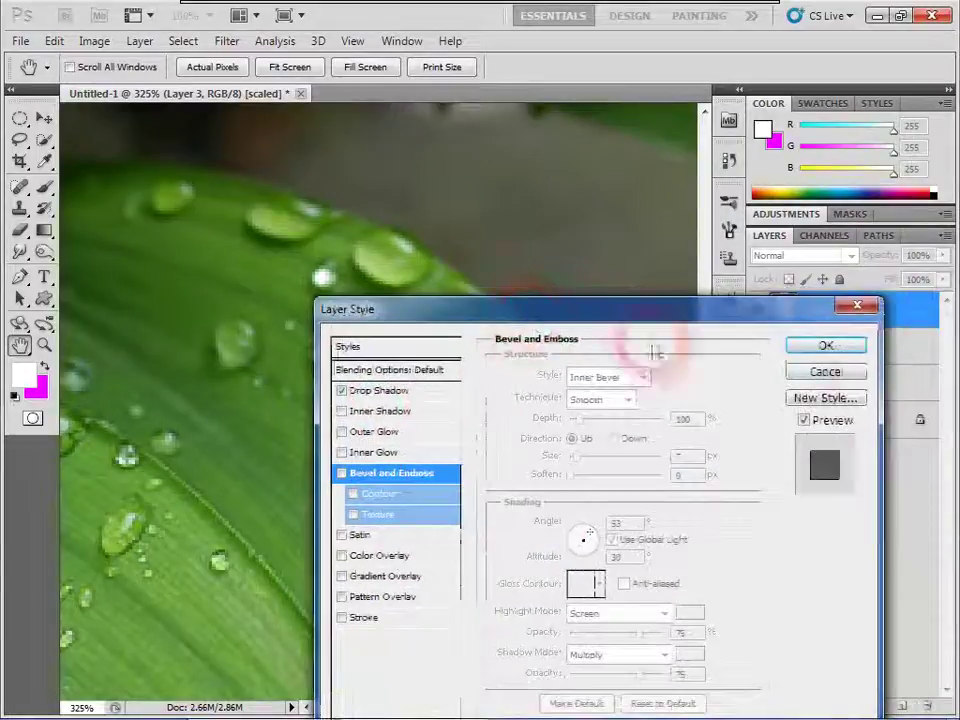
{"action": "left_click", "coordinate": [826, 345]}
Step: Shift the Layer 3 droplet beside the leaf droplet and select Layer 3
{"action": "key", "text": "v"}
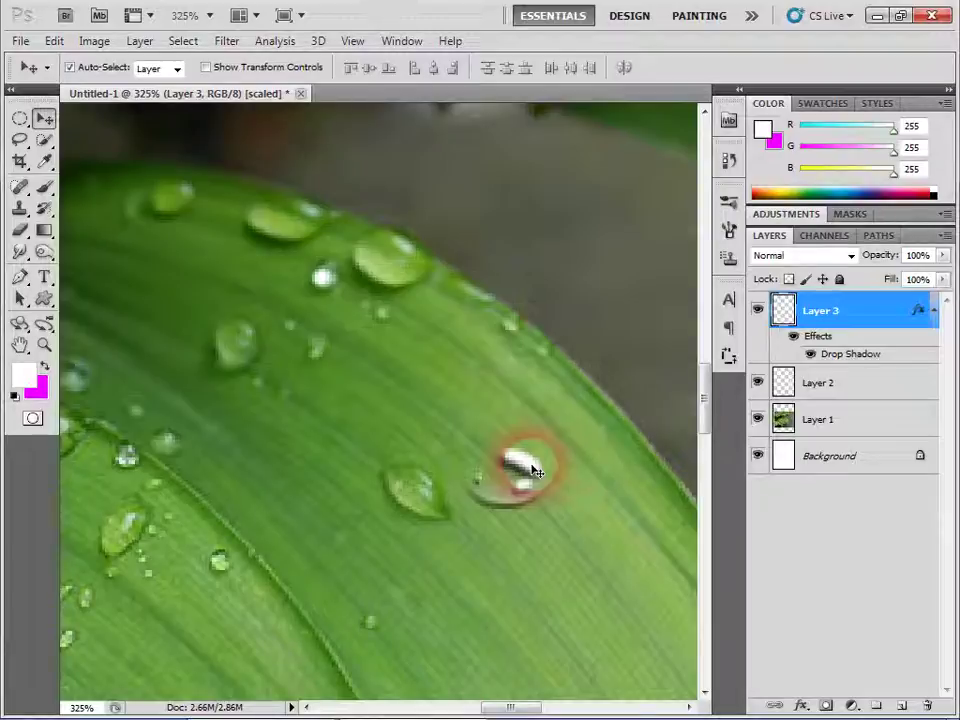
{"action": "mouse_move", "coordinate": [536, 473]}
{"action": "left_mouse_down"}
{"action": "mouse_move", "coordinate": [503, 472]}
{"action": "mouse_move", "coordinate": [521, 480]}
{"action": "mouse_move", "coordinate": [528, 472]}
{"action": "mouse_move", "coordinate": [519, 487]}
{"action": "left_mouse_up"}
{"action": "left_click", "coordinate": [821, 322]}
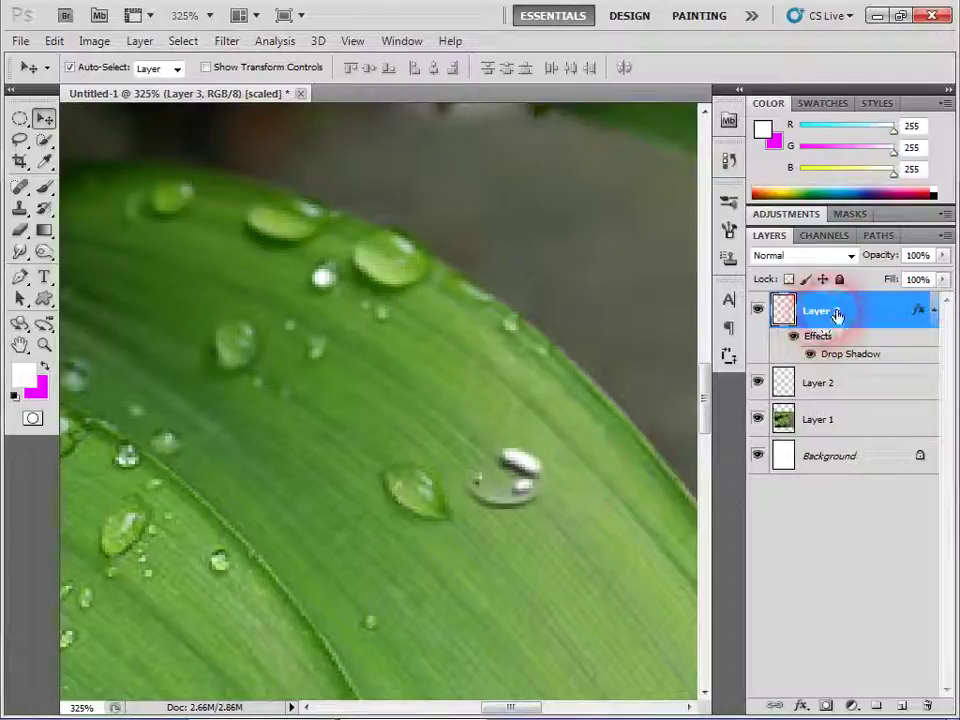
{"action": "left_click_drag", "start_coordinate": [843, 316], "coordinate": [905, 705]}
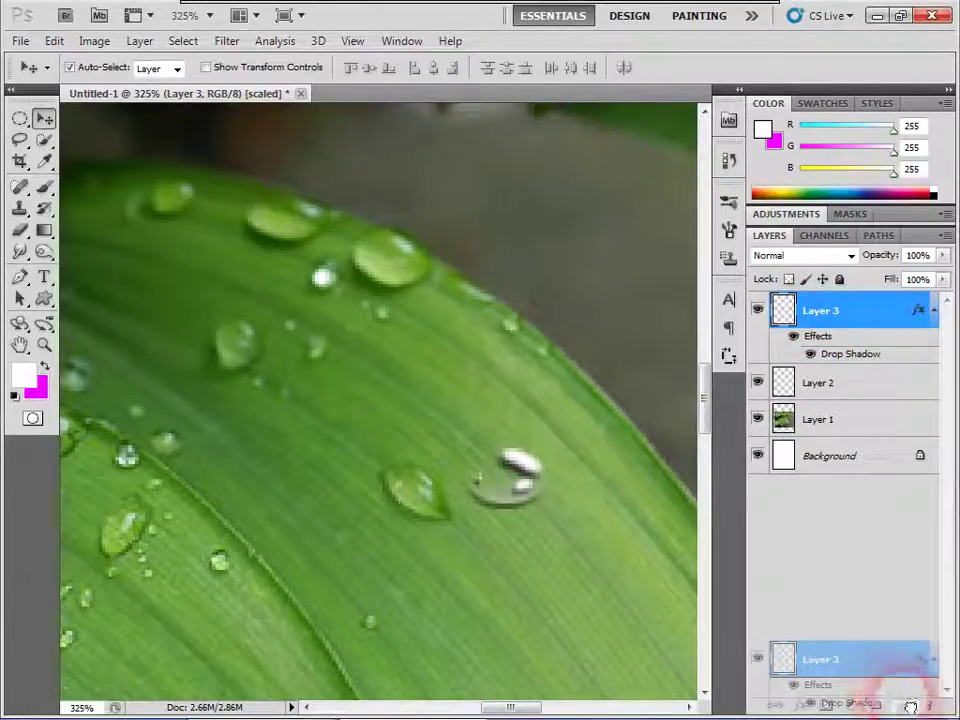
Step: Duplicate Layer 3, move the copy up-left, and stack Layer 3 copy beneath Layer 3
{"action": "left_click_drag", "start_coordinate": [870, 317], "coordinate": [912, 706]}
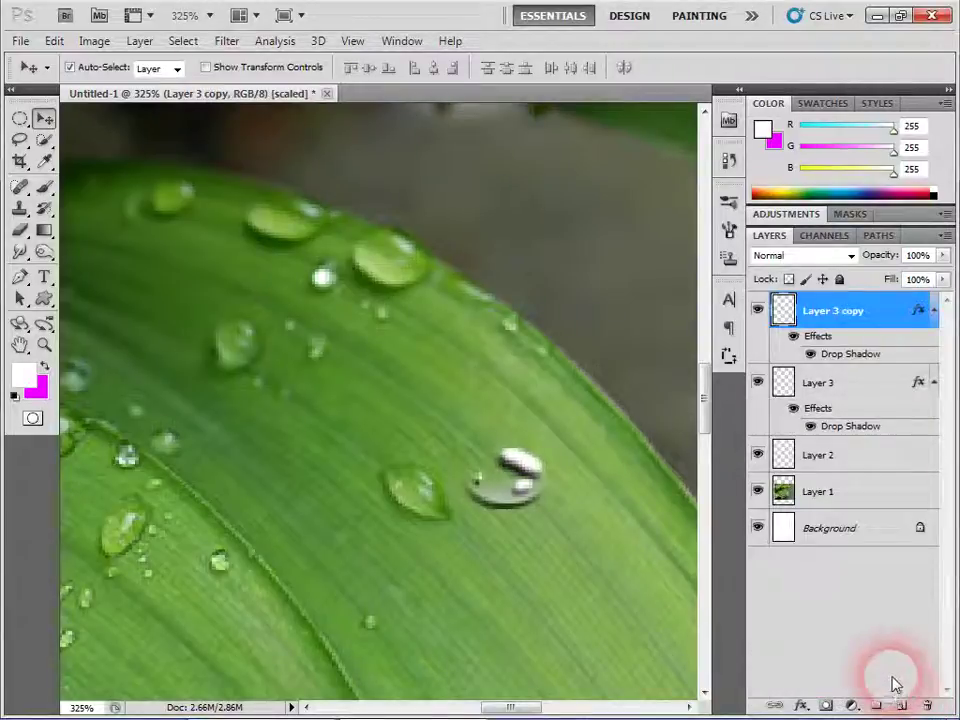
{"action": "left_click_drag", "start_coordinate": [508, 465], "coordinate": [415, 345]}
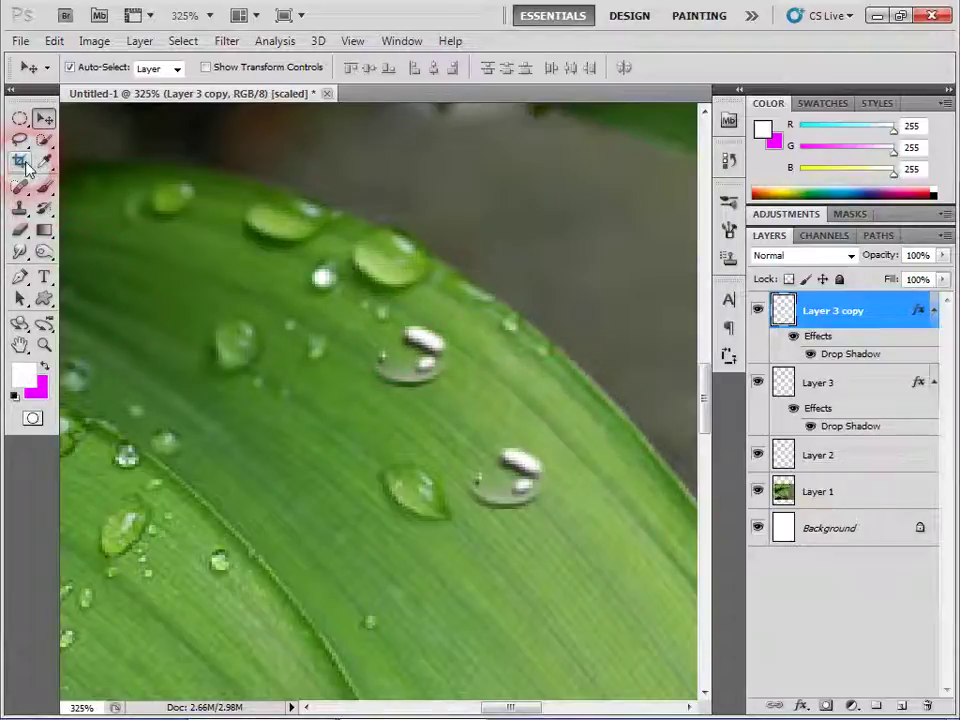
{"action": "left_click", "coordinate": [21, 231]}
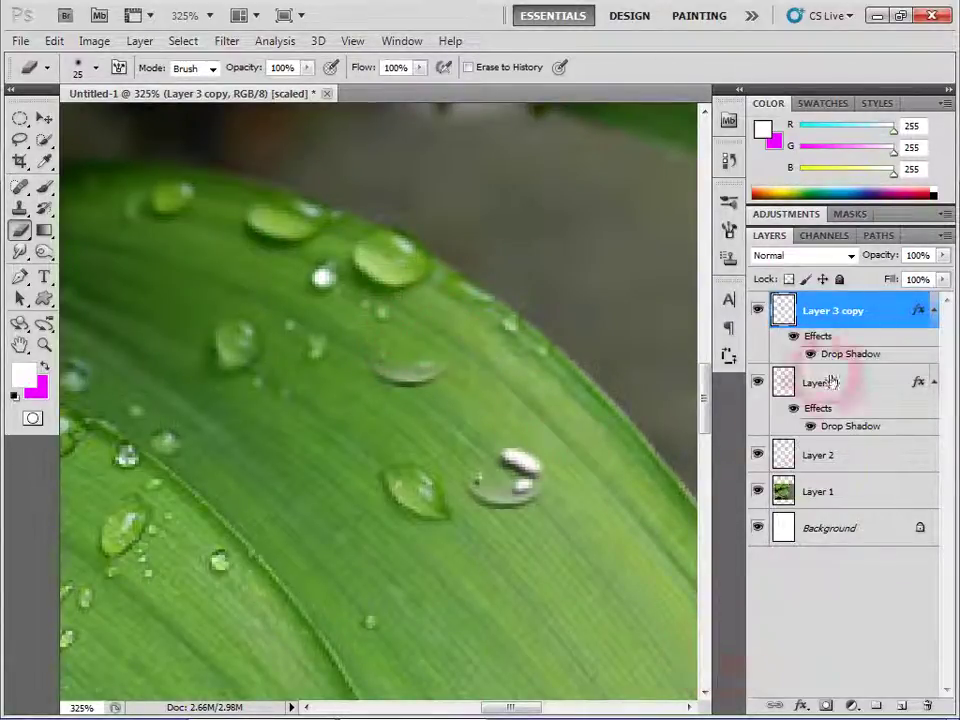
{"action": "left_click_drag", "start_coordinate": [850, 315], "coordinate": [851, 424]}
{"action": "left_click", "coordinate": [838, 311]}
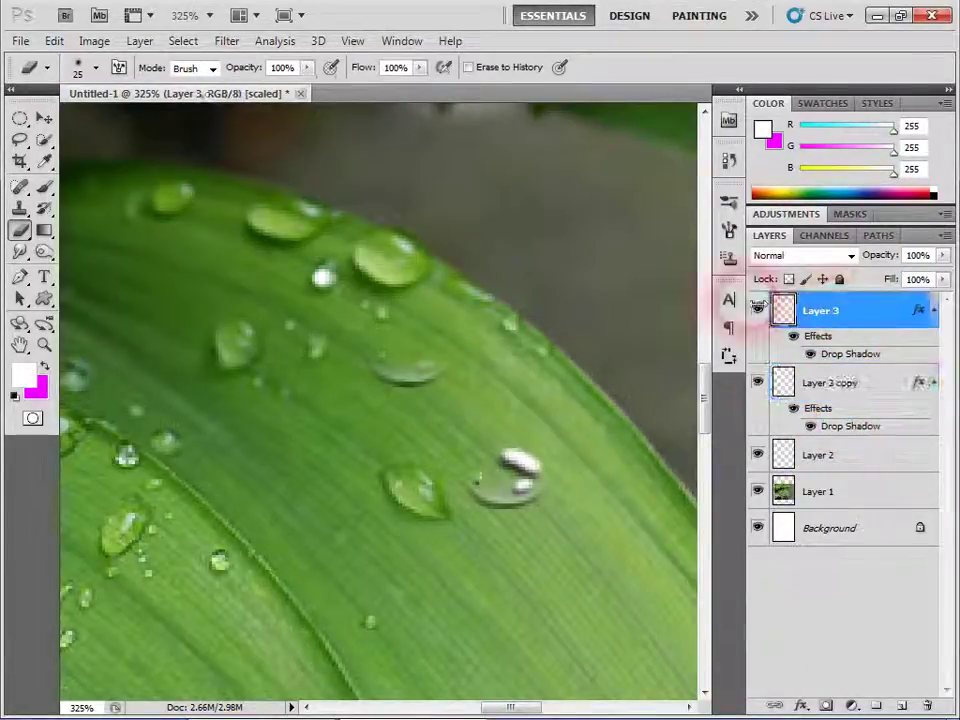
{"action": "left_click", "coordinate": [758, 311]}
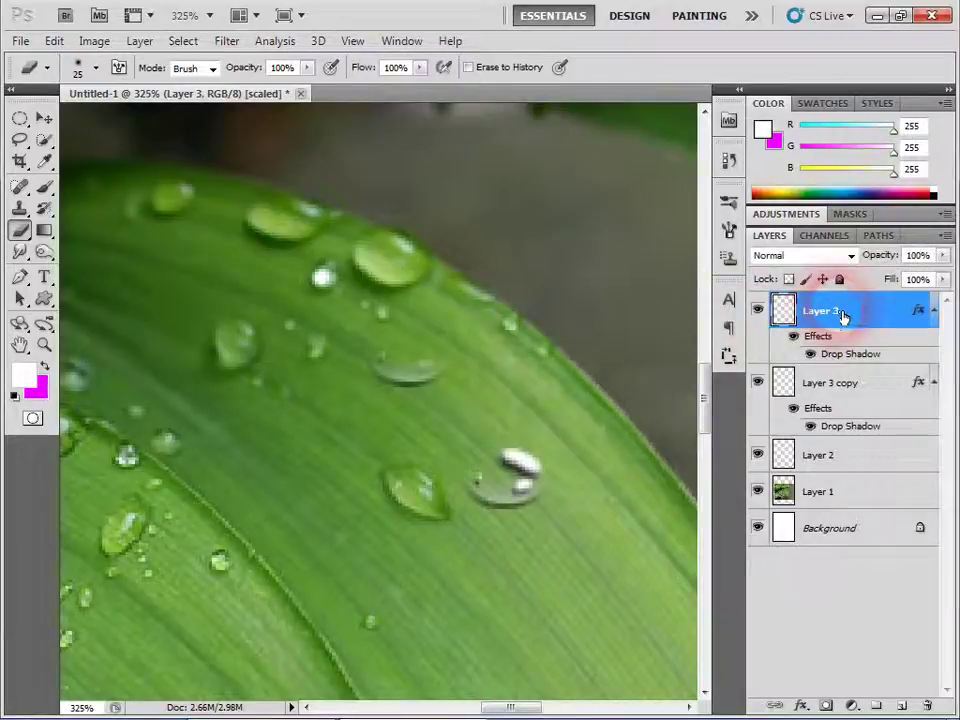
Step: Clear Layer 3's drop shadow style, undoing an accidental photo move
{"action": "right_click", "coordinate": [826, 311]}
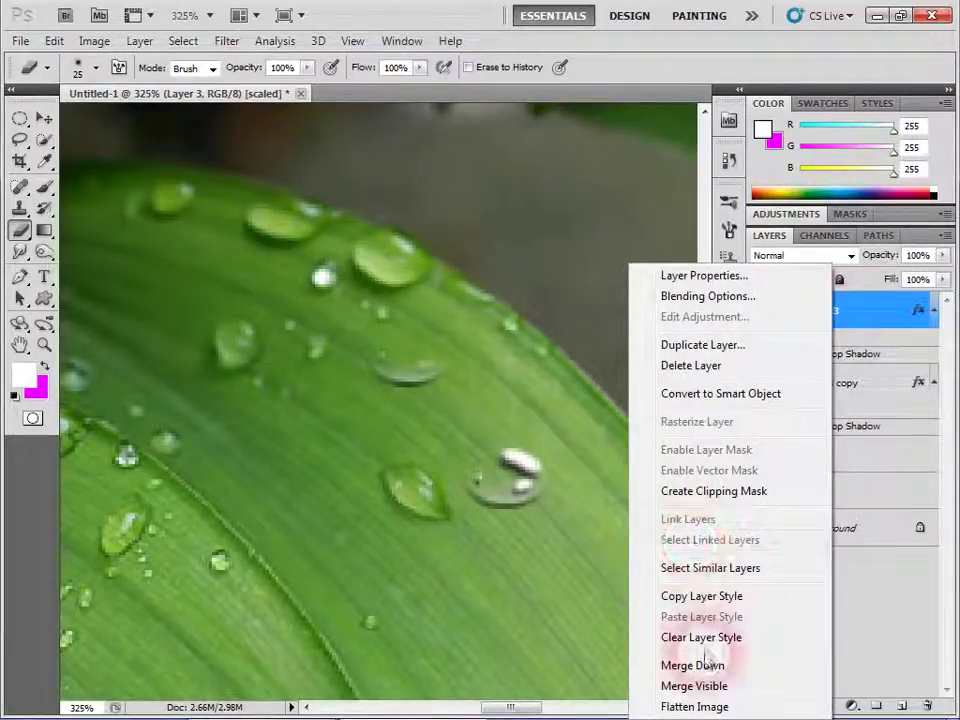
{"action": "left_click", "coordinate": [682, 637]}
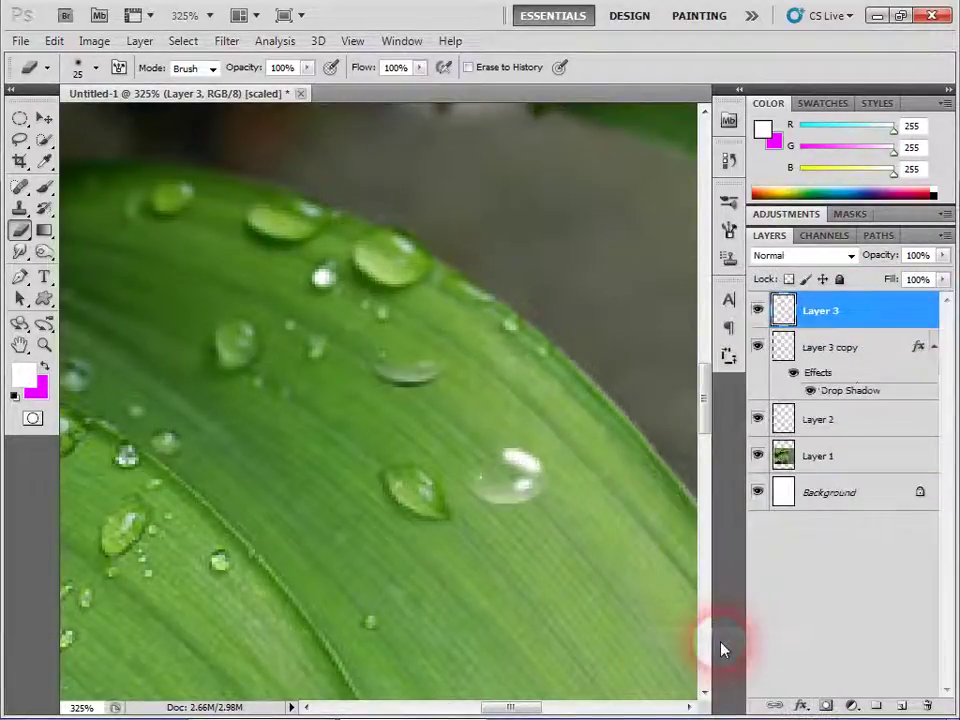
{"action": "left_click", "coordinate": [44, 118]}
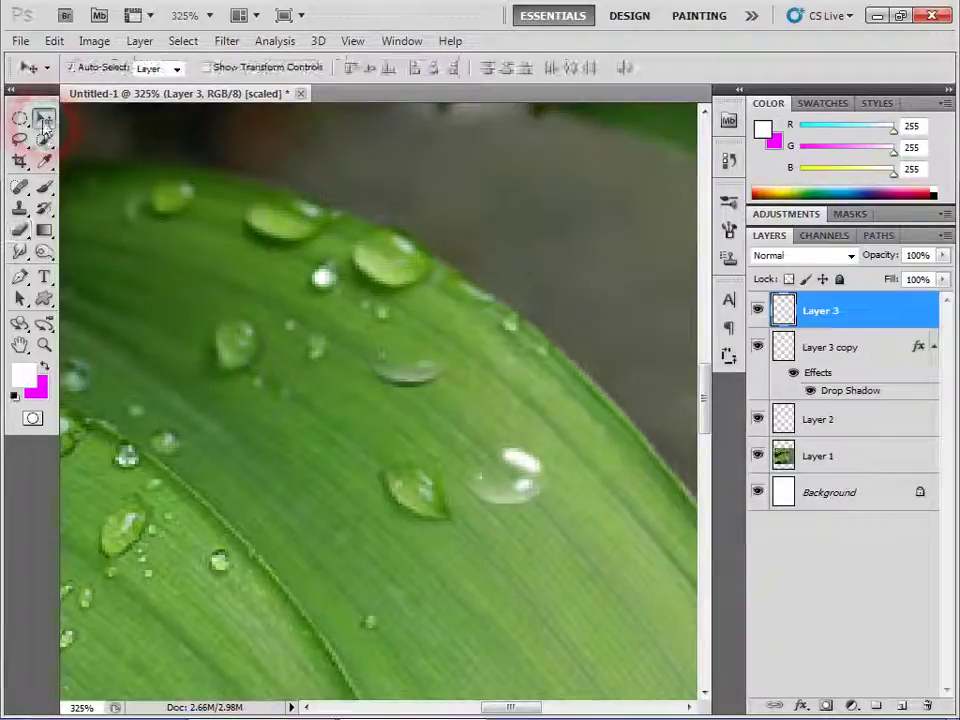
{"action": "left_click_drag", "start_coordinate": [421, 387], "coordinate": [487, 463]}
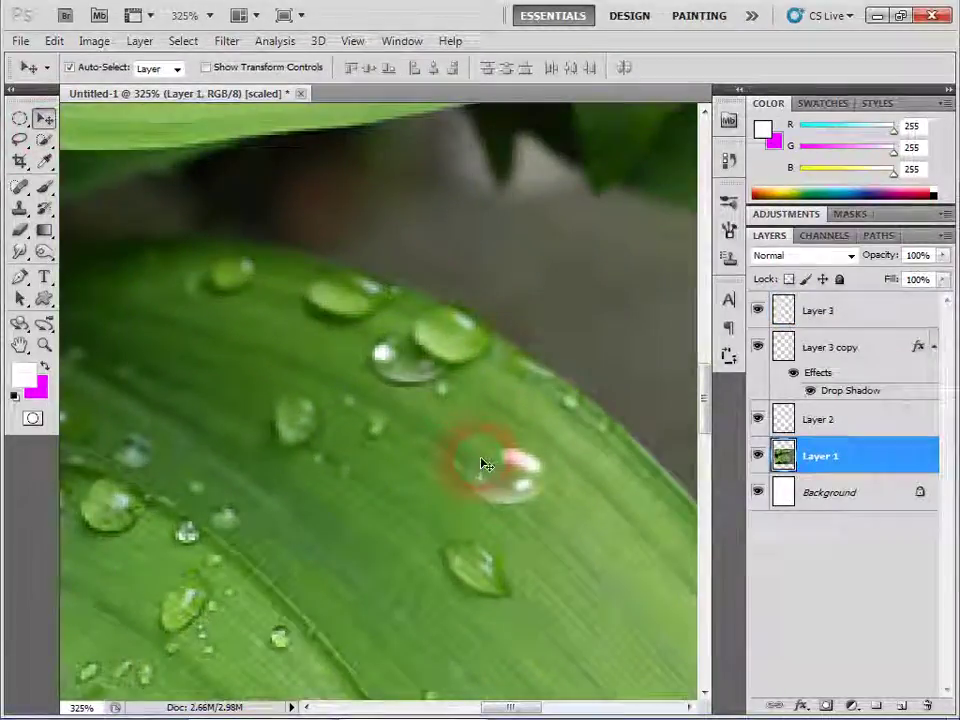
{"action": "key", "text": "ctrl+z"}
Step: Line Layer 3 copy up over the original droplet and merge both into Layer 3
{"action": "left_click", "coordinate": [419, 386]}
{"action": "left_click_drag", "start_coordinate": [419, 386], "coordinate": [517, 500]}
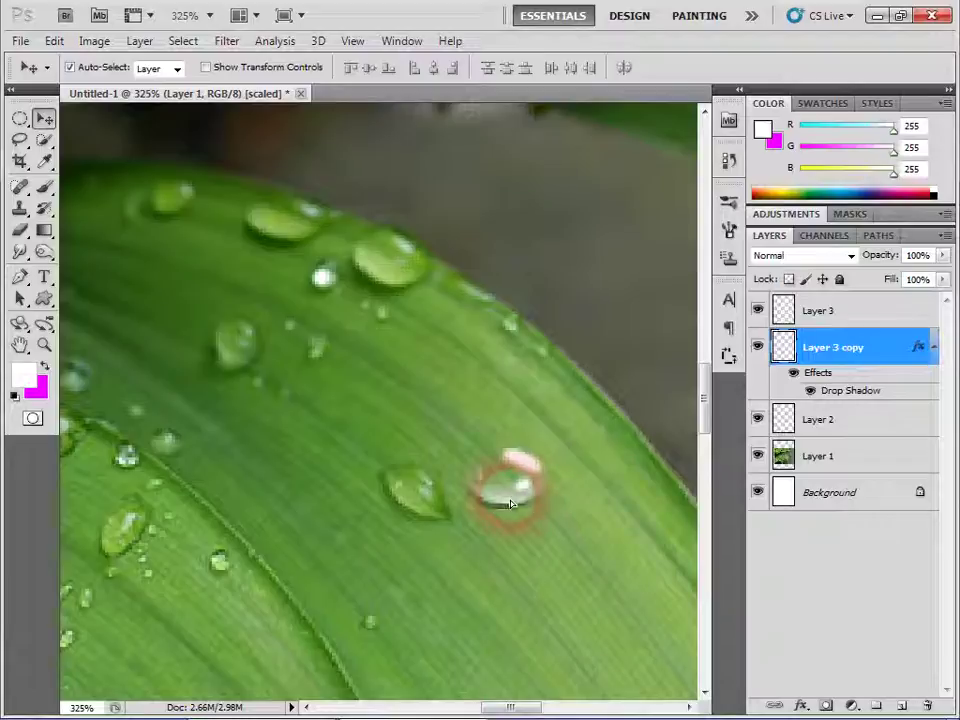
{"action": "left_click", "coordinate": [869, 313], "text": "shift"}
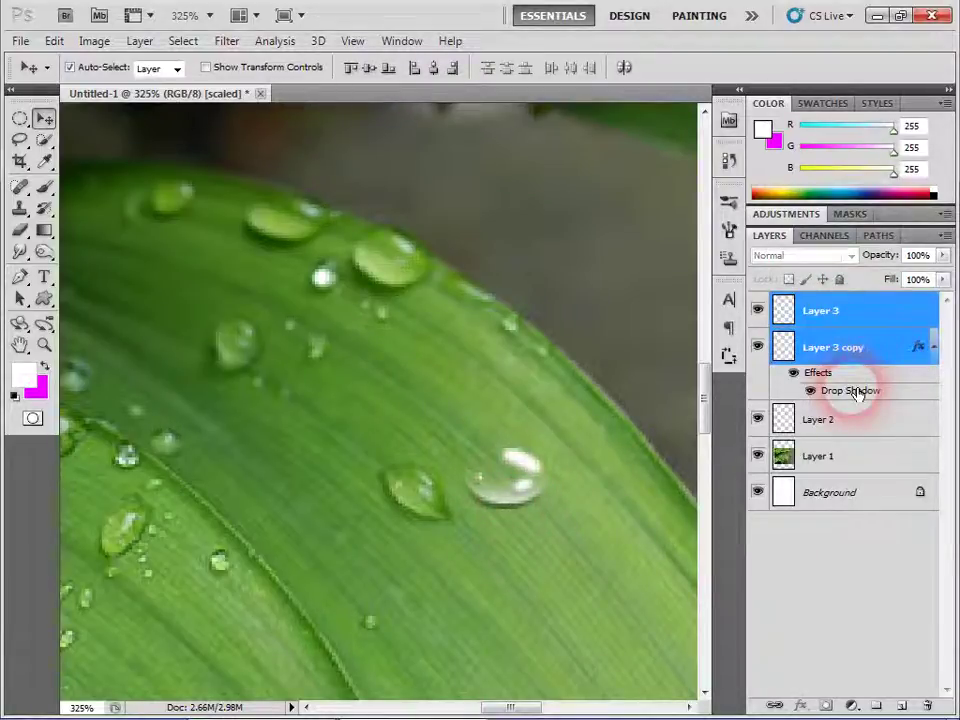
{"action": "key", "text": "ctrl+e"}
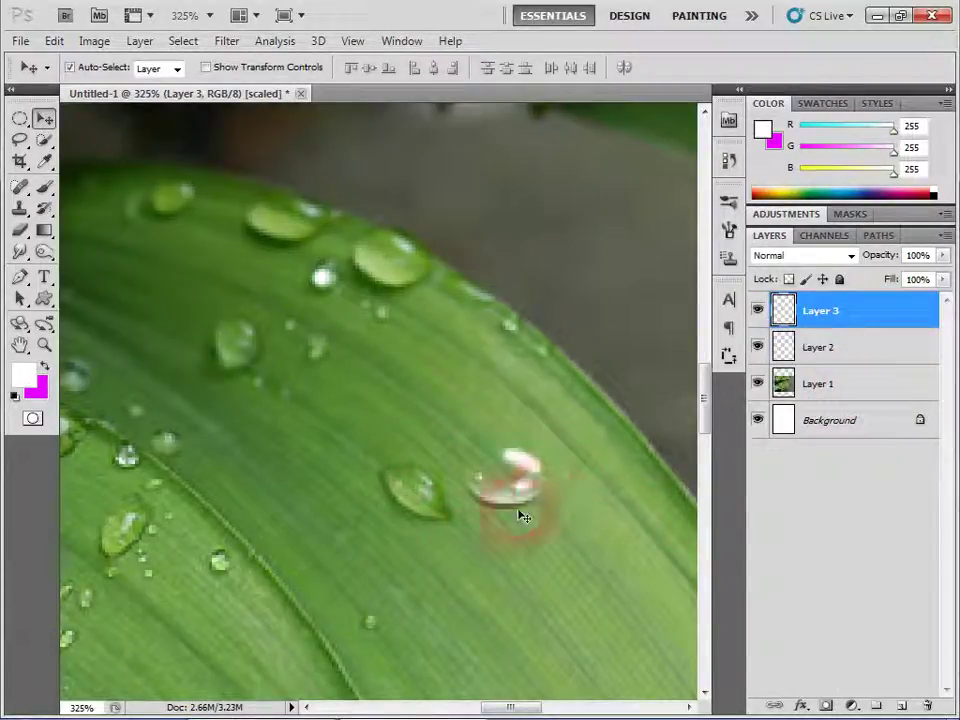
Step: Undo the trial highlight strokes on the droplet and add a new Layer 4 below Layer 3
{"action": "left_click_drag", "start_coordinate": [520, 515], "coordinate": [410, 468]}
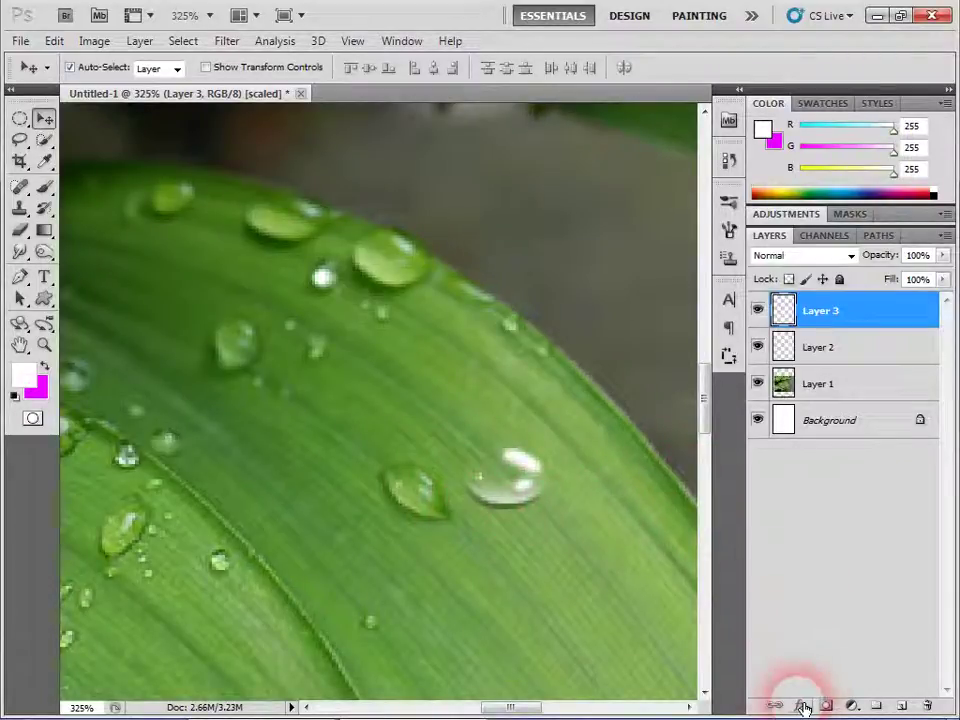
{"action": "left_click", "coordinate": [45, 187]}
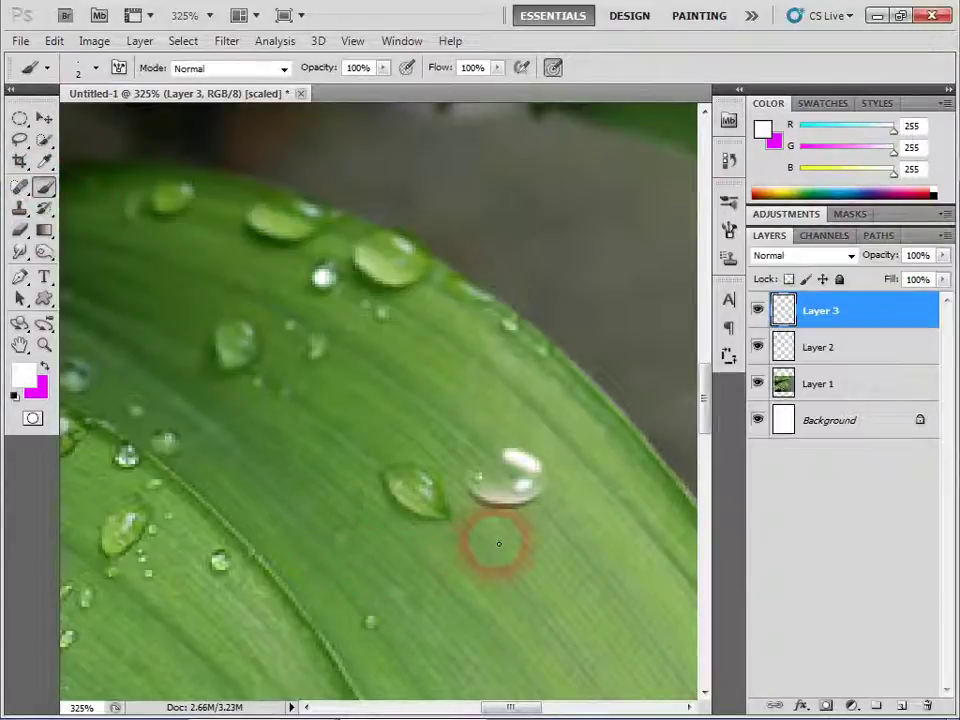
{"action": "left_click_drag", "start_coordinate": [508, 508], "coordinate": [546, 497]}
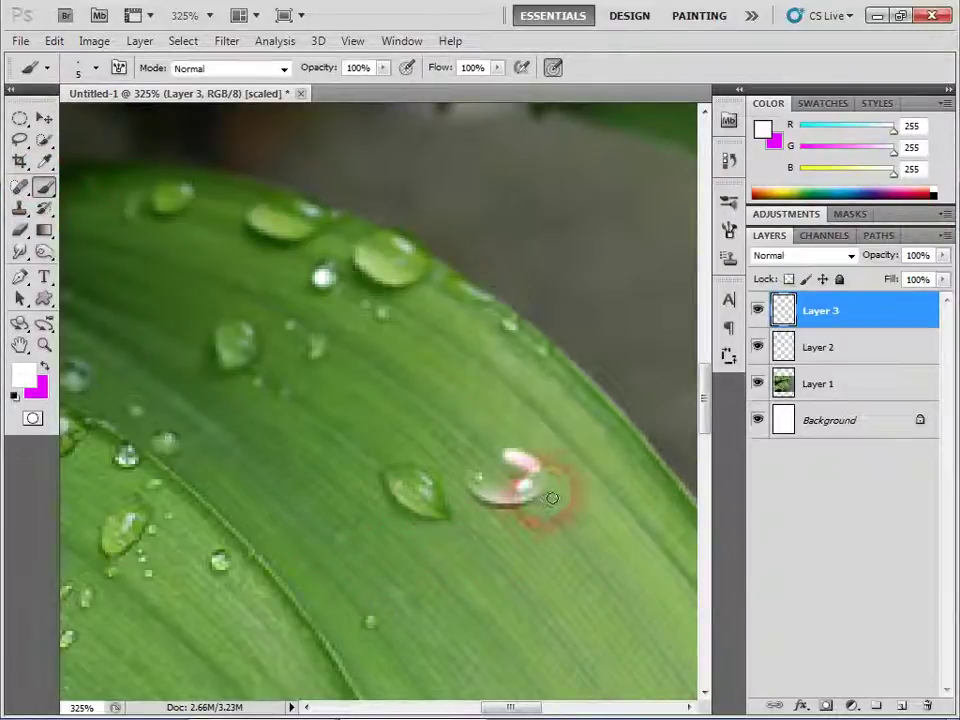
{"action": "left_click_drag", "start_coordinate": [453, 487], "coordinate": [546, 492]}
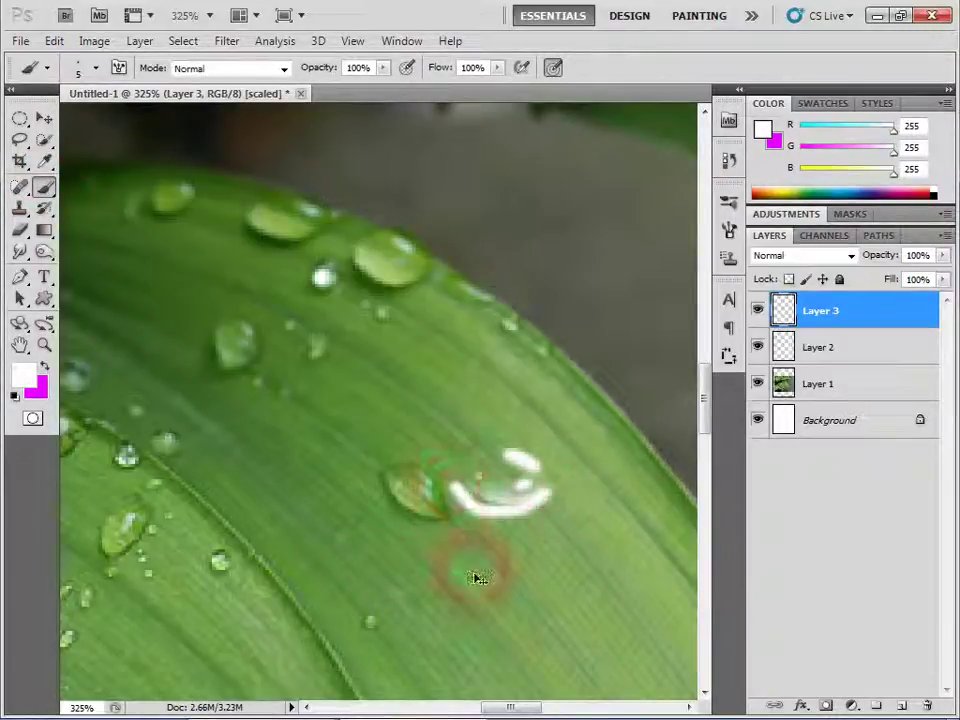
{"action": "key", "text": "ctrl+z"}
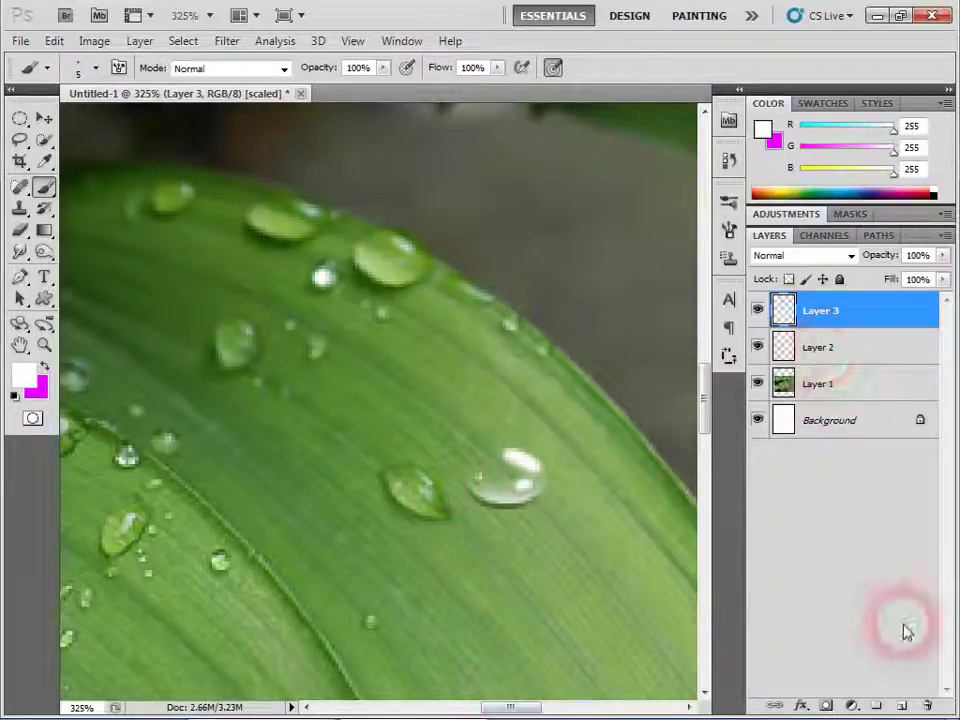
{"action": "left_click", "coordinate": [876, 705]}
{"action": "left_click_drag", "start_coordinate": [818, 314], "coordinate": [829, 362]}
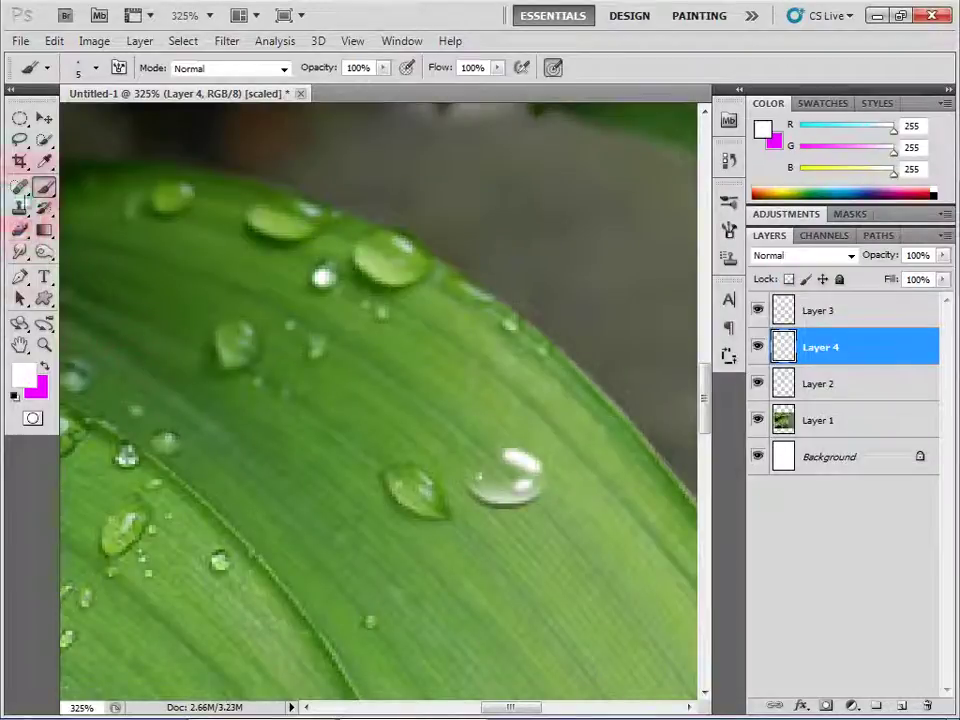
Step: Brush a black shadow along the droplet's lower edge on Layer 4 and position it under the highlight
{"action": "left_click", "coordinate": [15, 396]}
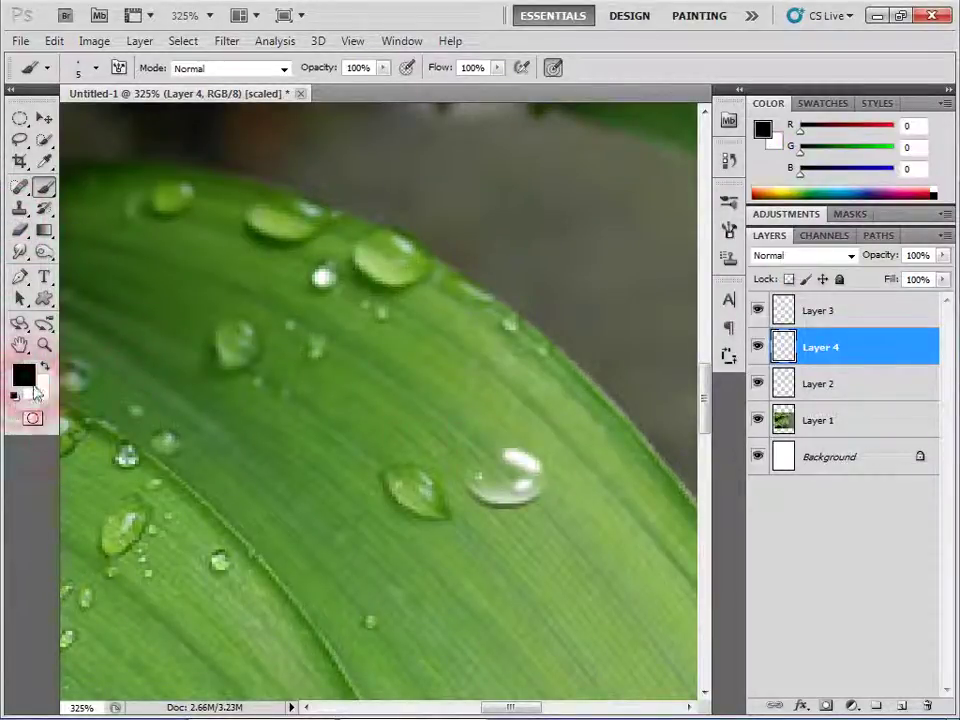
{"action": "left_click_drag", "start_coordinate": [547, 497], "coordinate": [465, 487]}
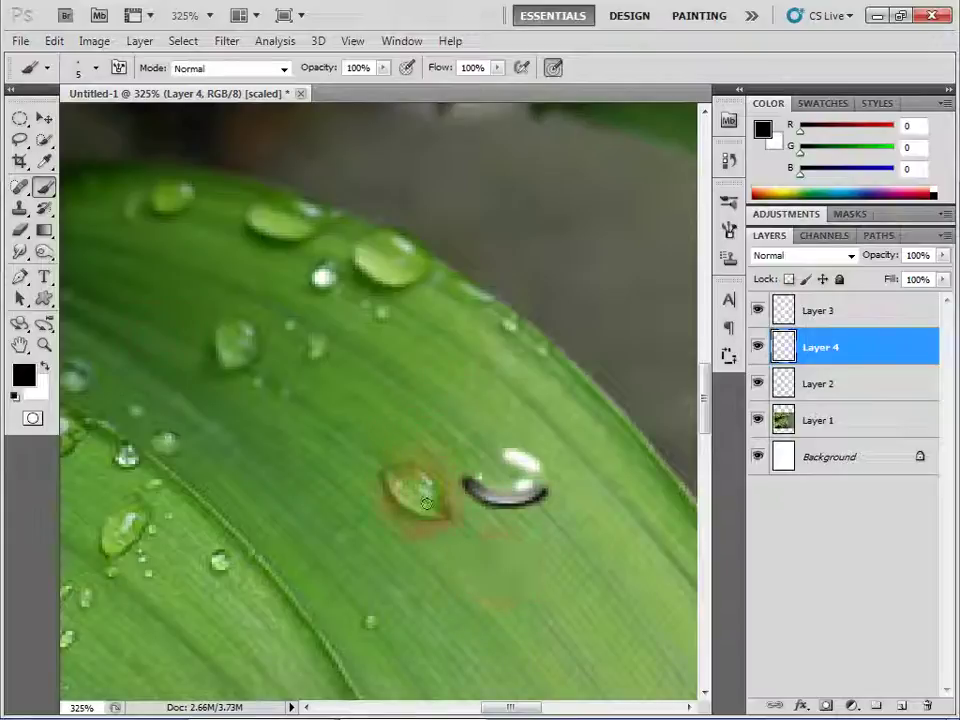
{"action": "left_click", "coordinate": [20, 229]}
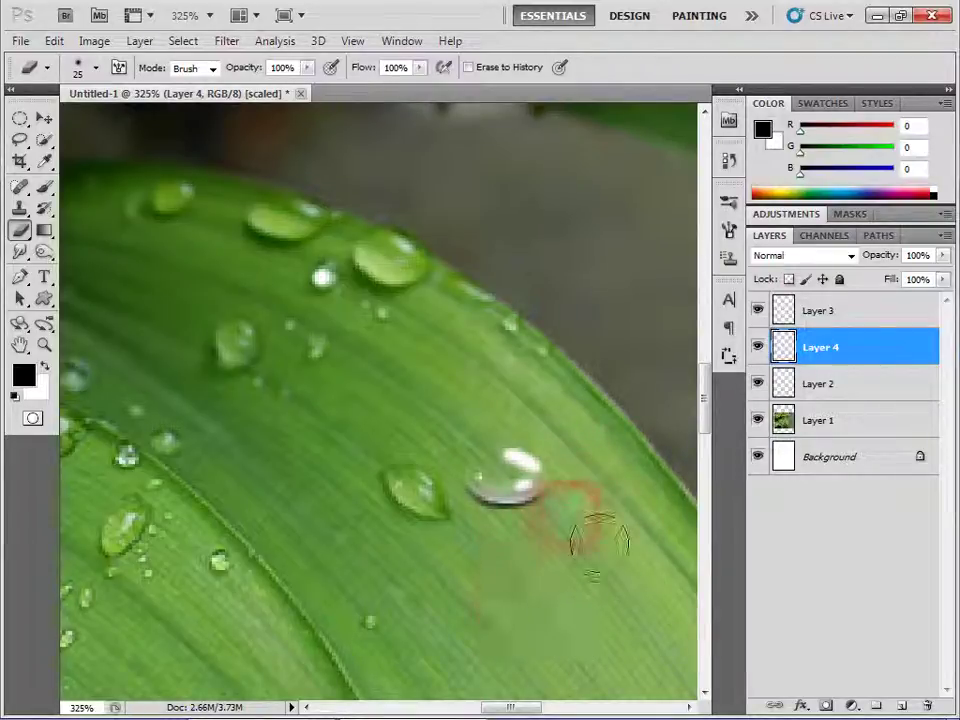
{"action": "left_click", "coordinate": [44, 118]}
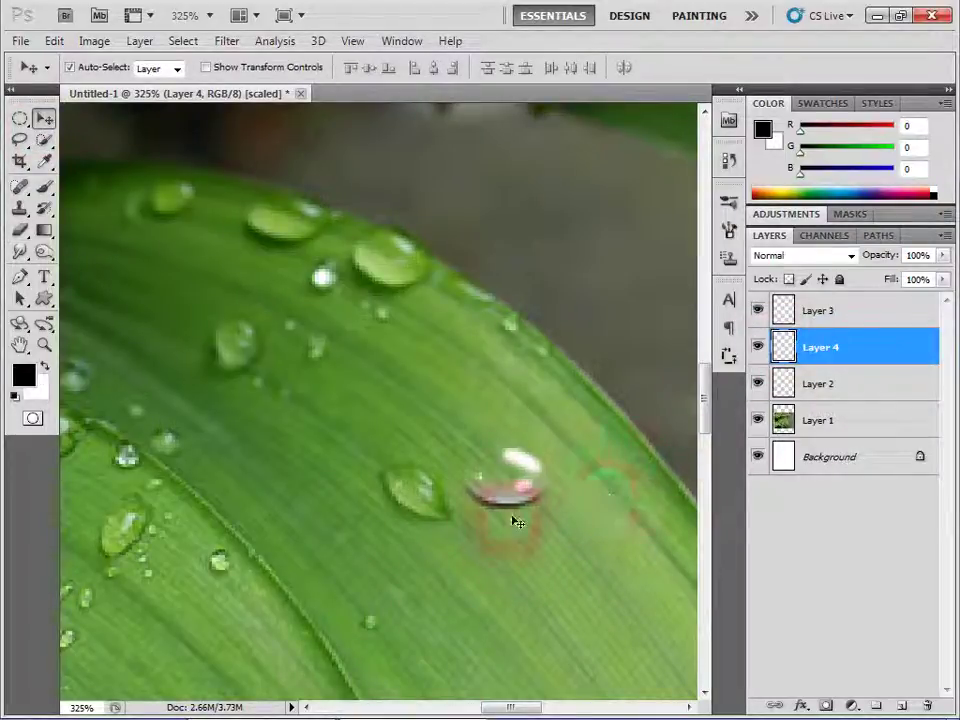
{"action": "left_click_drag", "start_coordinate": [524, 514], "coordinate": [428, 561]}
{"action": "mouse_move", "coordinate": [520, 507]}
{"action": "left_mouse_down"}
{"action": "mouse_move", "coordinate": [540, 440]}
{"action": "mouse_move", "coordinate": [527, 475]}
{"action": "left_mouse_up"}
{"action": "mouse_move", "coordinate": [555, 513]}
{"action": "left_mouse_down"}
{"action": "mouse_move", "coordinate": [531, 493]}
{"action": "mouse_move", "coordinate": [520, 500]}
{"action": "left_mouse_up"}
{"action": "left_click_drag", "start_coordinate": [429, 546], "coordinate": [519, 504]}
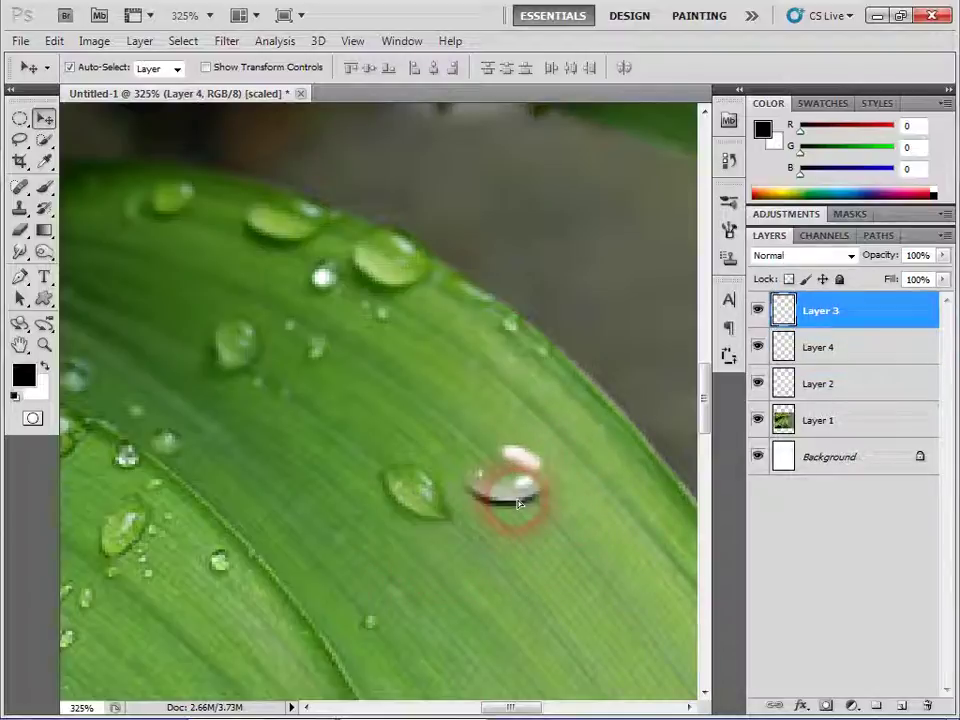
Step: Lower Layer 4's opacity to about 41% and fine-tune the Layer 3 highlight's position
{"action": "left_click", "coordinate": [845, 357]}
{"action": "left_click_drag", "start_coordinate": [875, 255], "coordinate": [835, 257]}
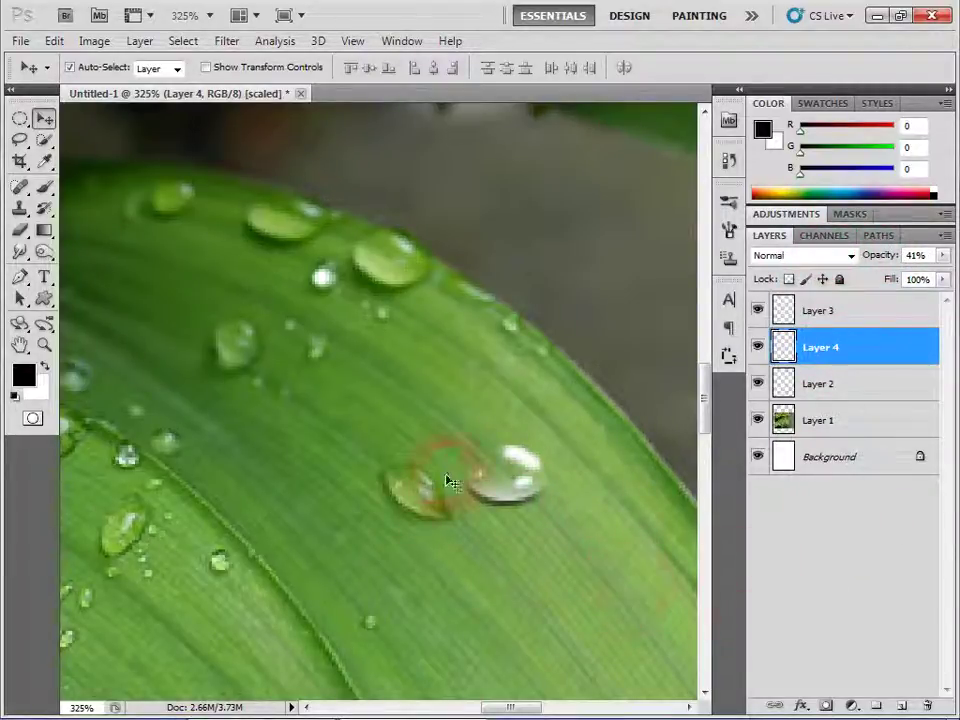
{"action": "left_click", "coordinate": [536, 464]}
{"action": "left_click_drag", "start_coordinate": [508, 474], "coordinate": [518, 456]}
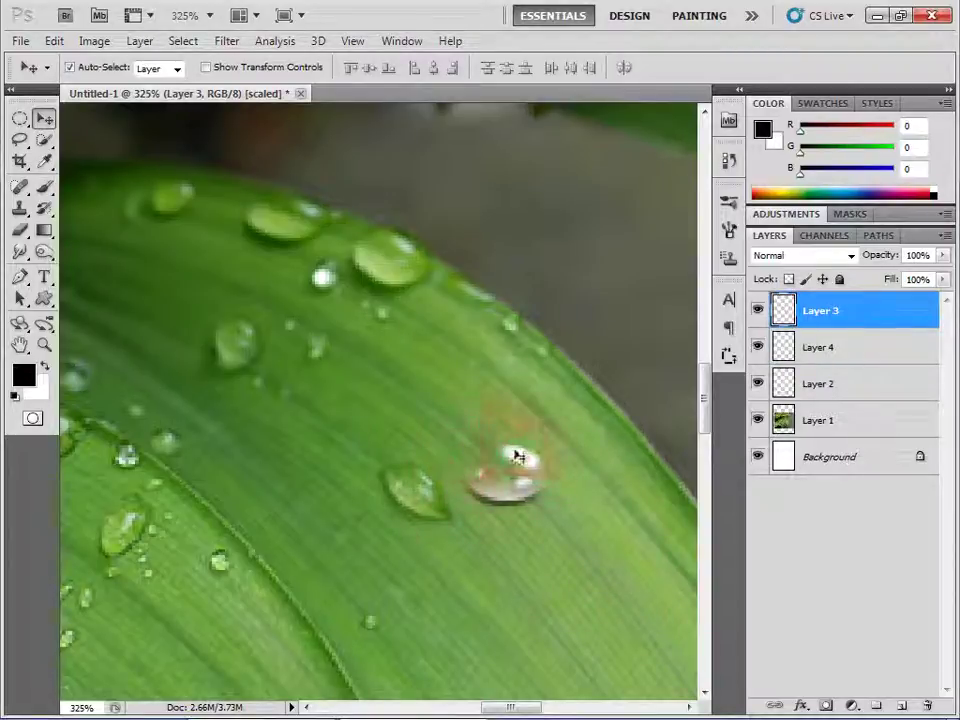
{"action": "left_click_drag", "start_coordinate": [509, 514], "coordinate": [519, 575]}
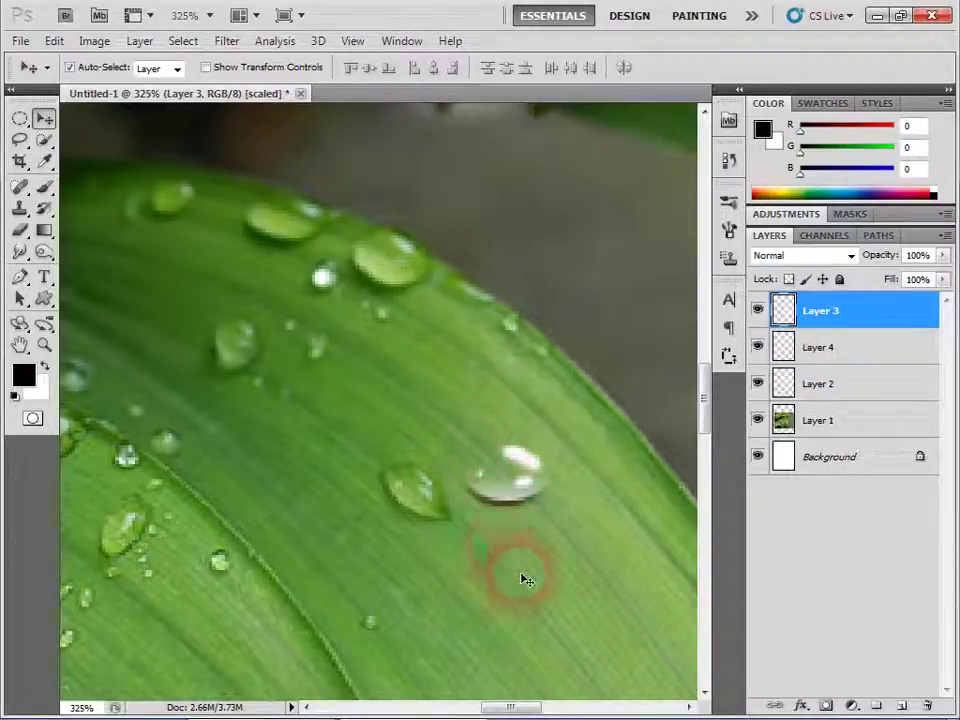
Step: Nudge the highlight down-right and cycle Layer 3 through Soft Light, Hard Light and Subtract
{"action": "left_click_drag", "start_coordinate": [524, 578], "coordinate": [594, 619]}
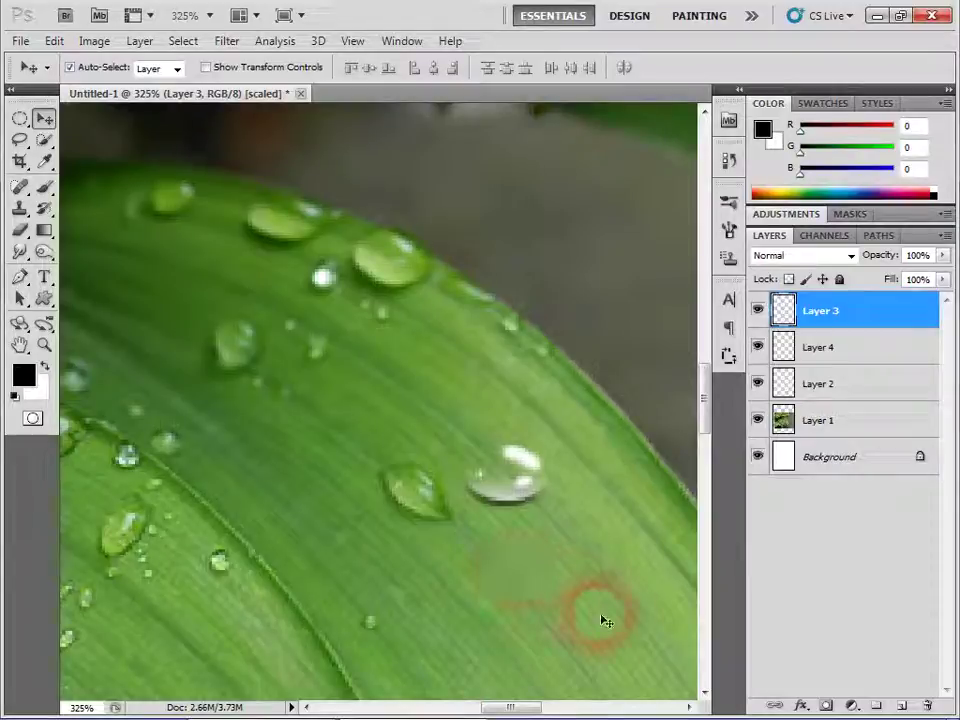
{"action": "left_click", "coordinate": [806, 255]}
{"action": "left_click", "coordinate": [772, 246]}
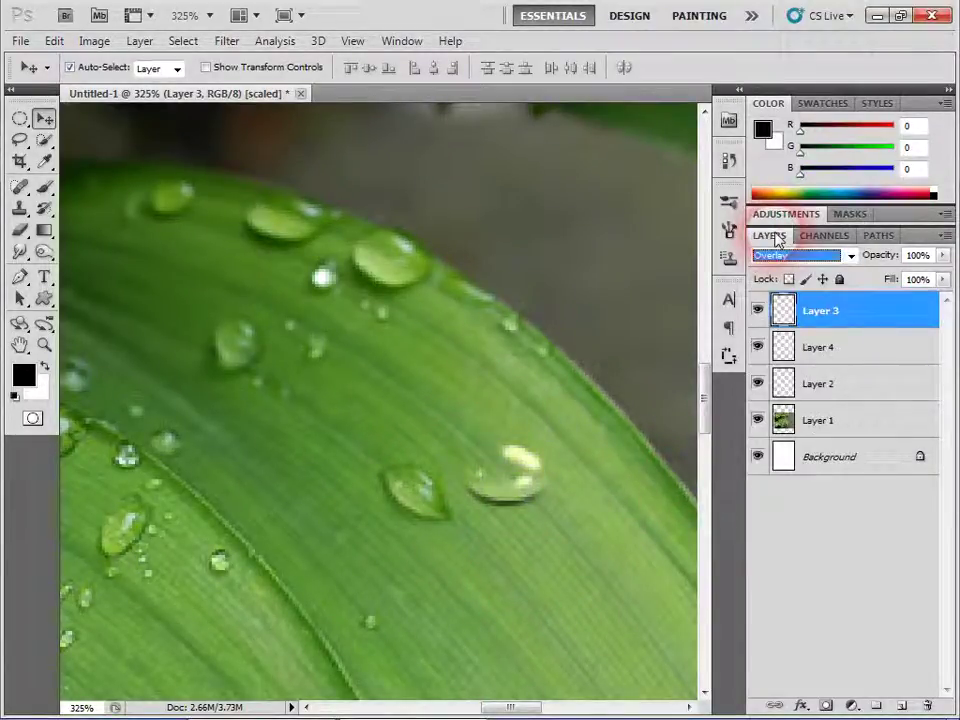
{"action": "key", "text": "Down"}
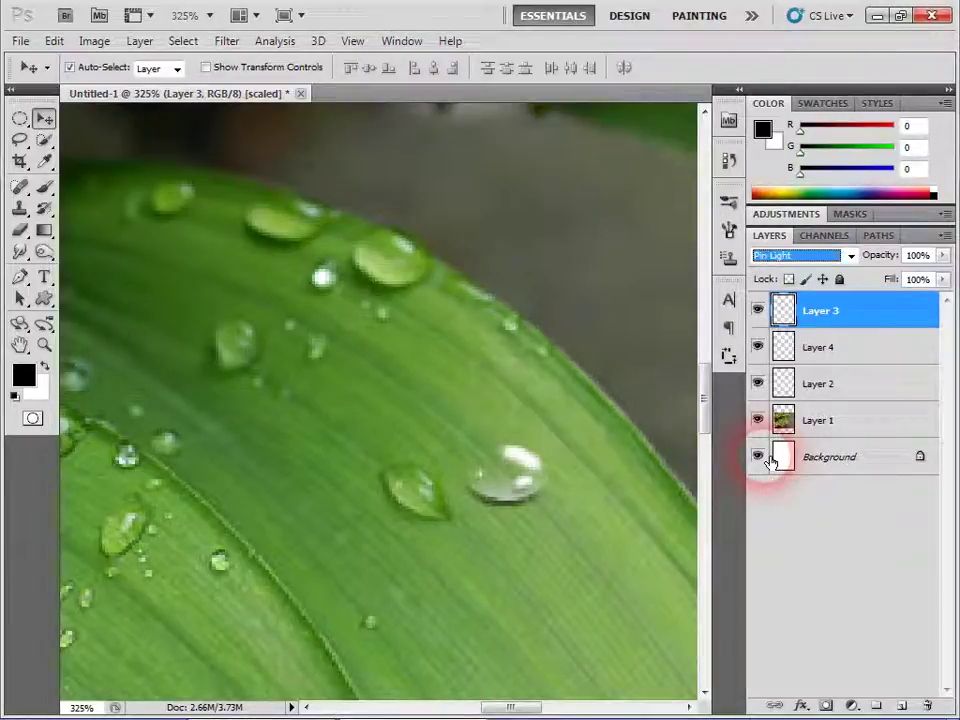
{"action": "key", "text": "Down"}
{"action": "key", "text": "Down"}
{"action": "key", "text": "Down"}
{"action": "key", "text": "Down"}
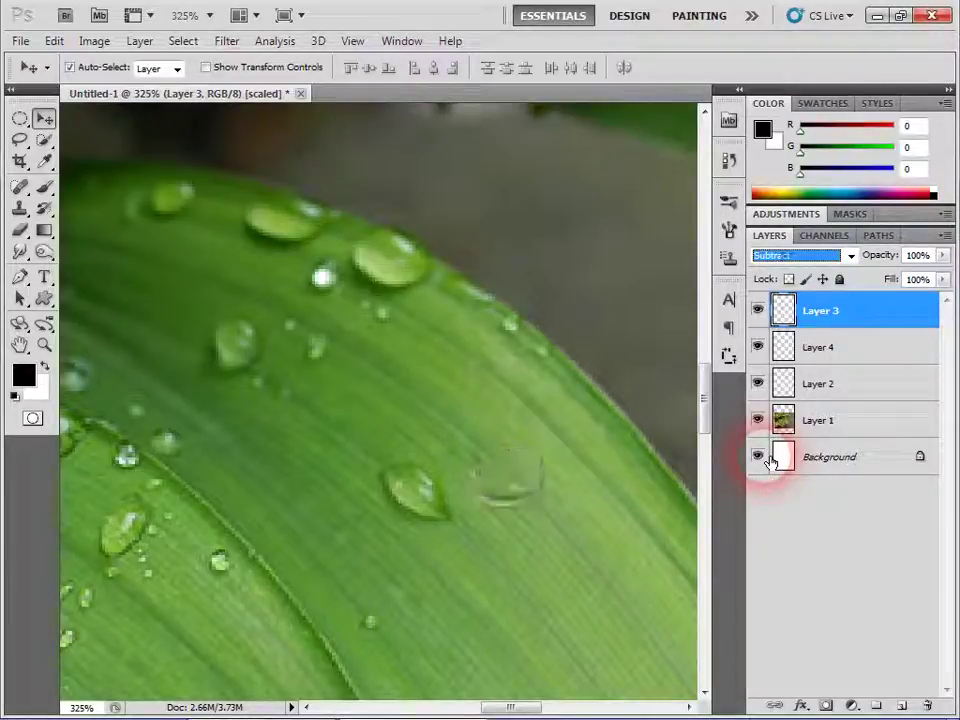
{"action": "key", "text": "Down"}
{"action": "key", "text": "Down"}
{"action": "key", "text": "Down"}
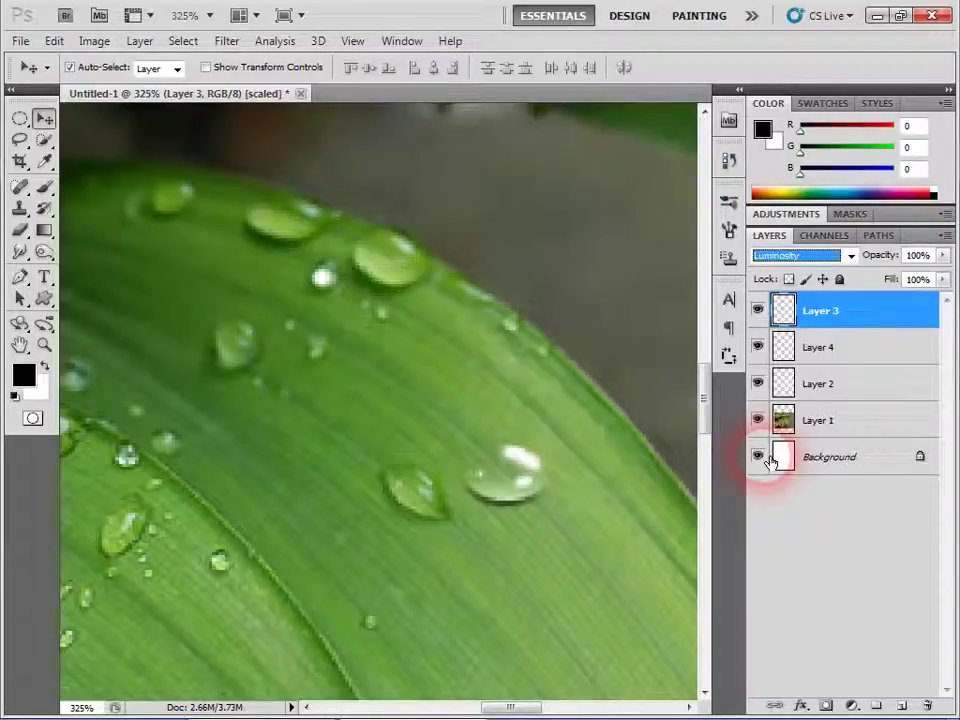
Step: Try Normal and Color blending on Layer 3, then settle on Luminosity
{"action": "left_click", "coordinate": [789, 257]}
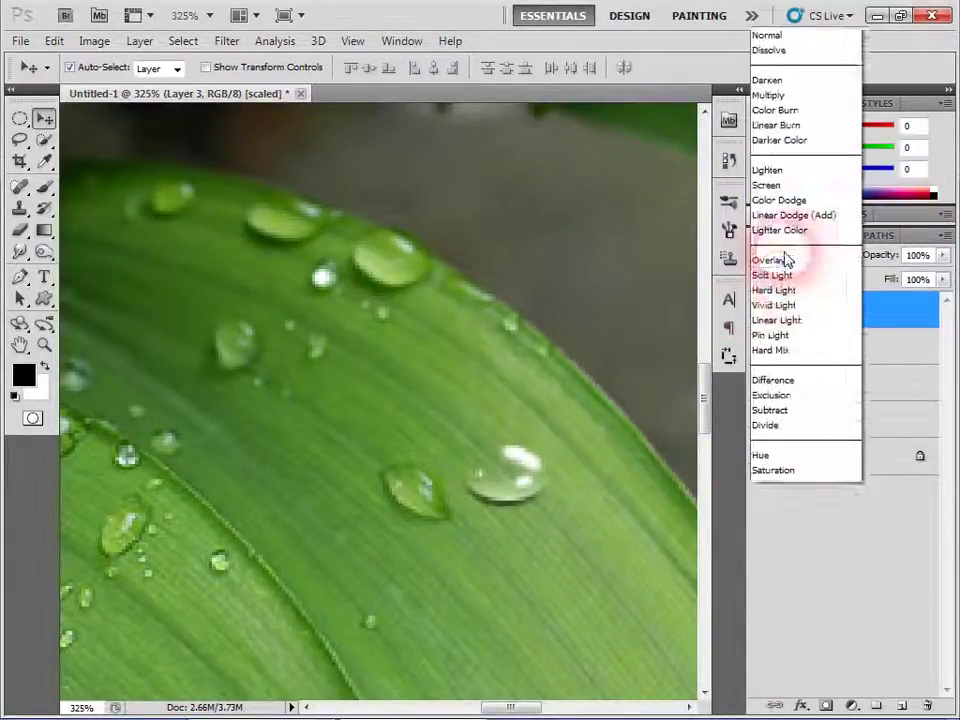
{"action": "left_click", "coordinate": [783, 10]}
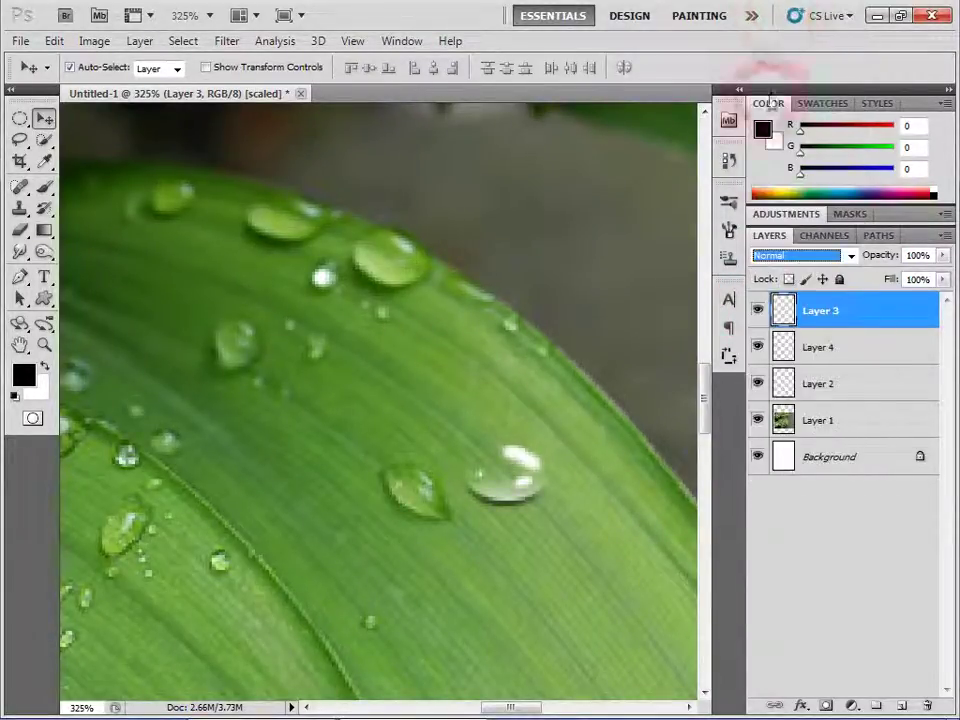
{"action": "left_click", "coordinate": [796, 258]}
{"action": "left_click", "coordinate": [784, 460]}
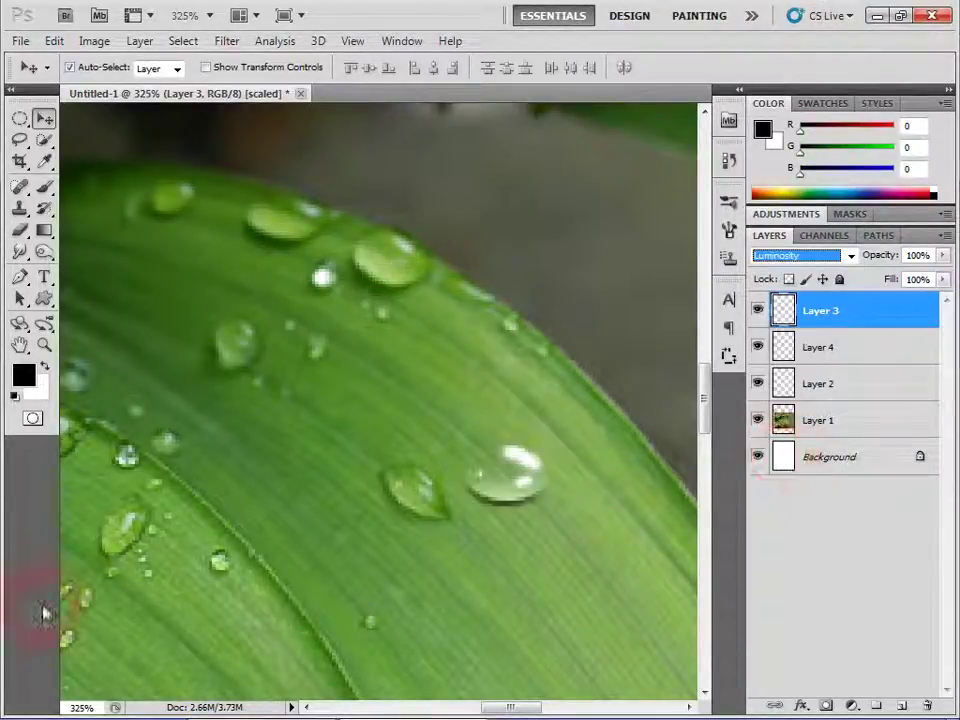
{"action": "key", "text": "ctrl+1"}
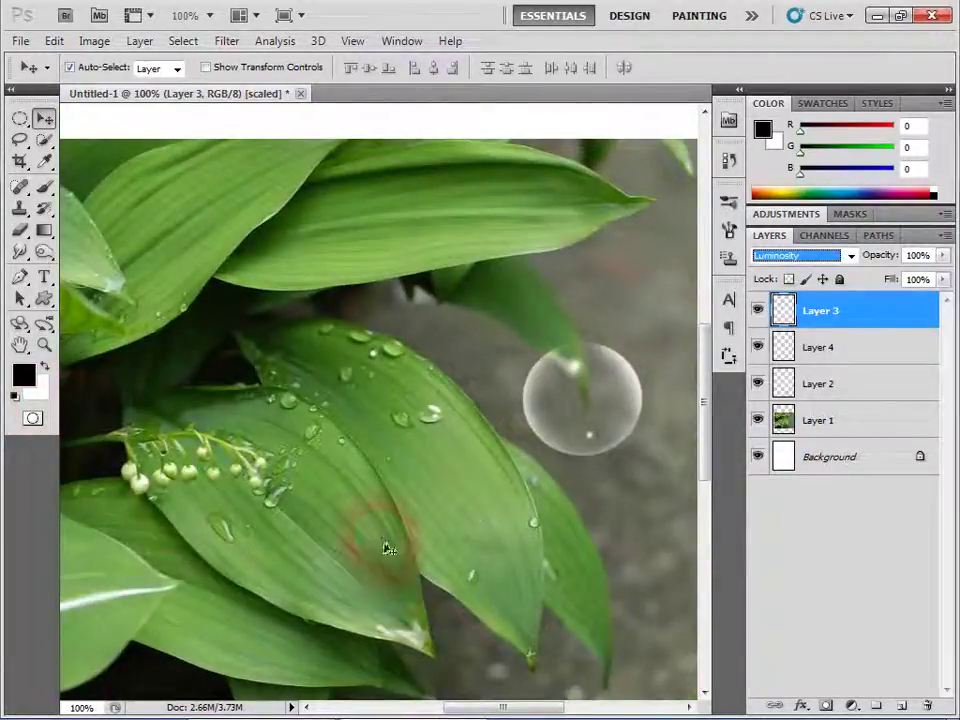
Step: Select Layers 2, 3 and 4 together and drag the drop up-left on the central leaf
{"action": "left_click", "coordinate": [829, 348], "text": "ctrl"}
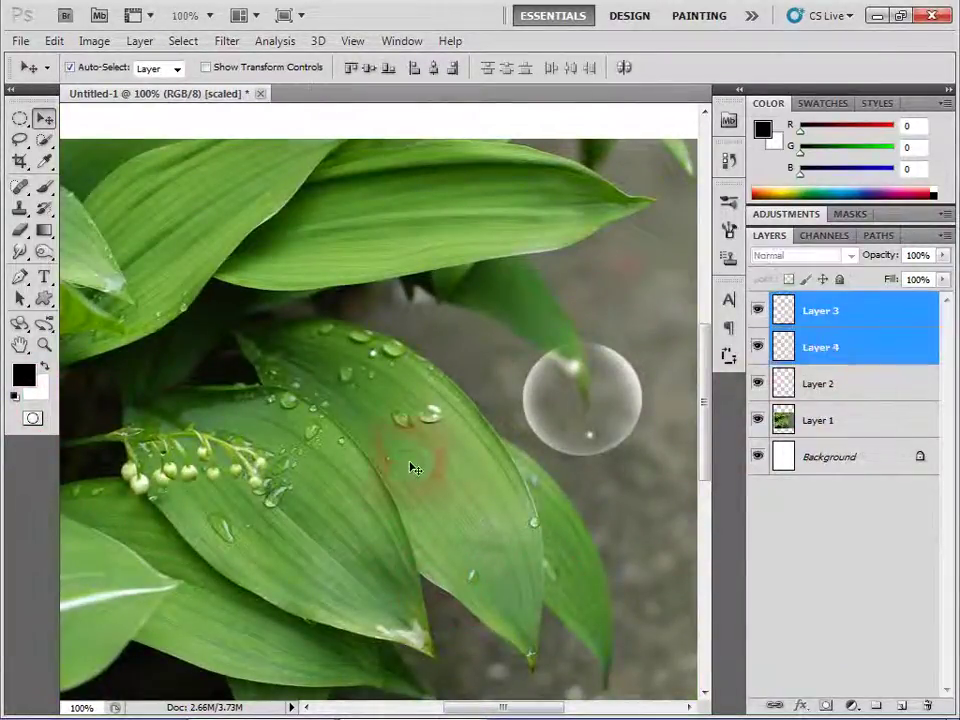
{"action": "left_click_drag", "start_coordinate": [435, 420], "coordinate": [439, 454]}
{"action": "key", "text": "ctrl+z"}
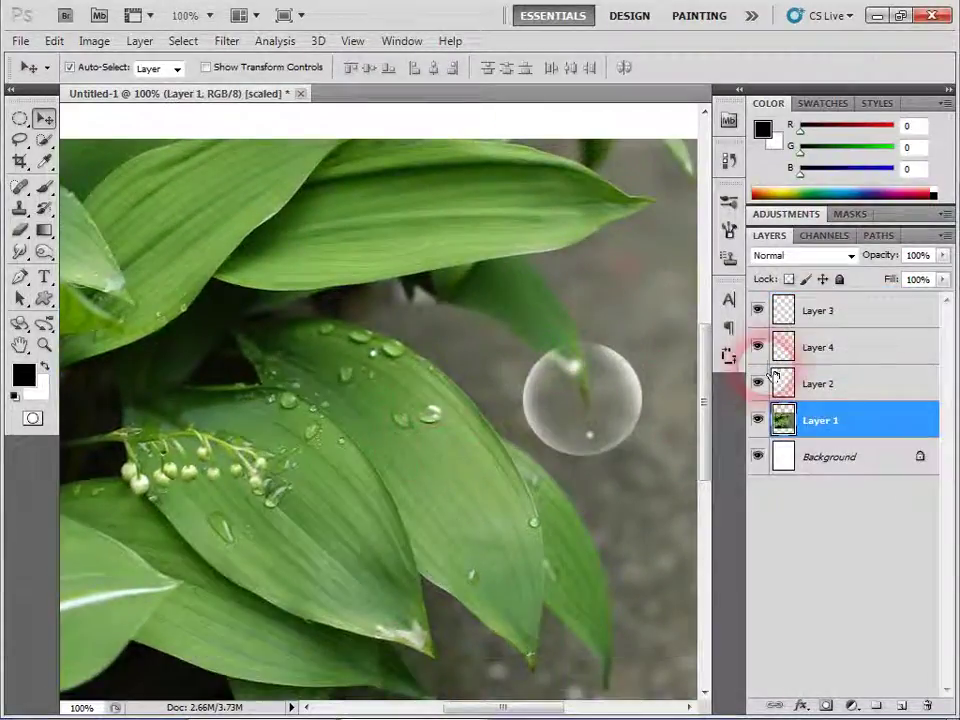
{"action": "left_click", "coordinate": [860, 353]}
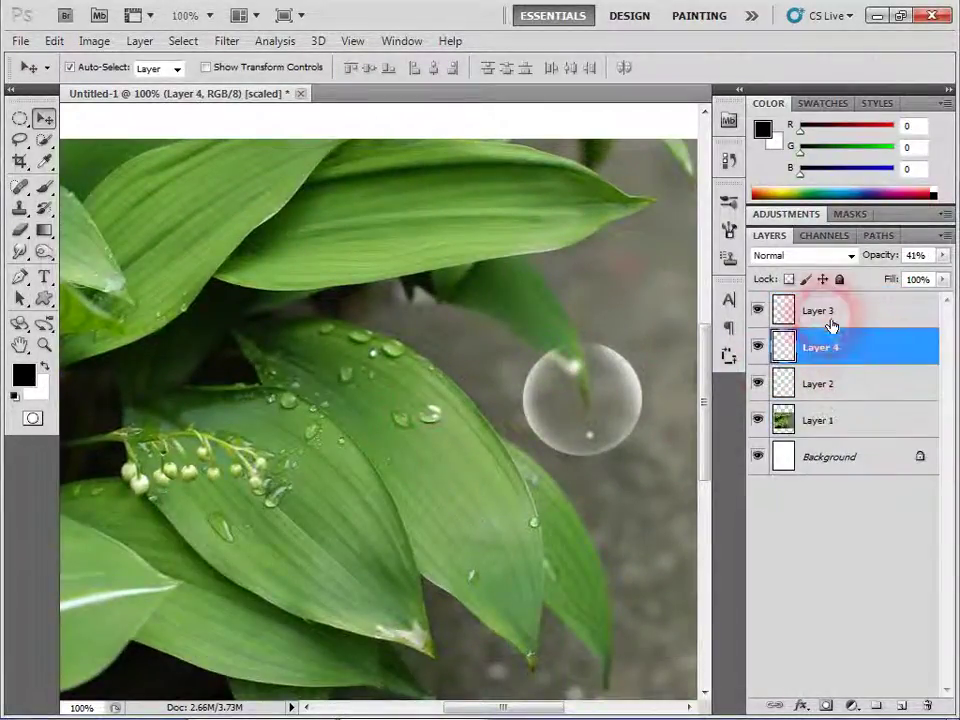
{"action": "left_click", "coordinate": [829, 318], "text": "ctrl"}
{"action": "left_click", "coordinate": [830, 388], "text": "ctrl"}
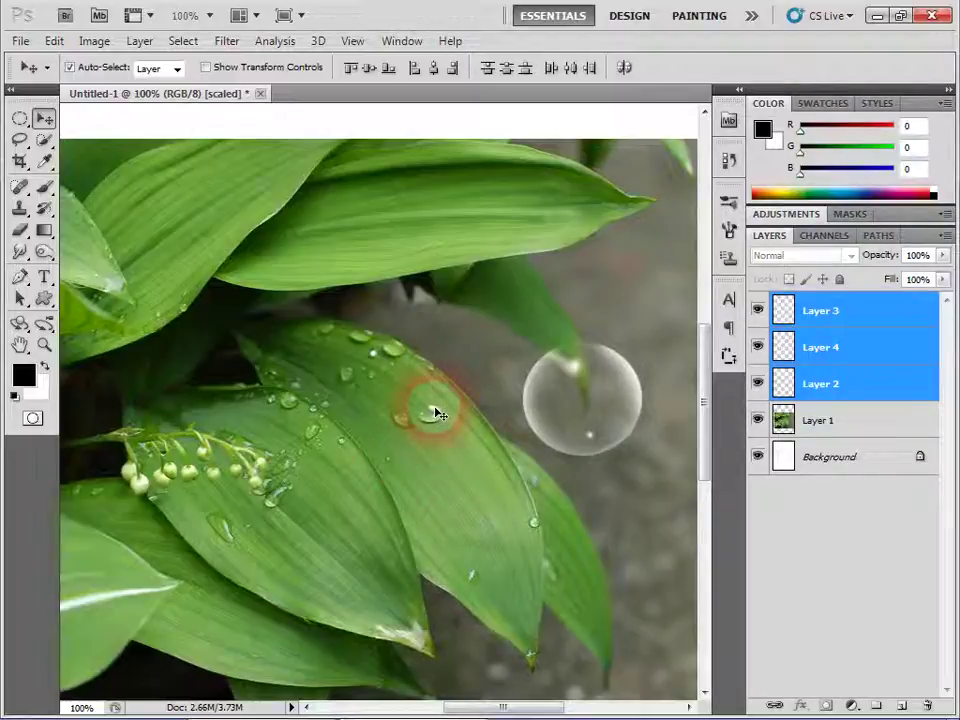
{"action": "mouse_move", "coordinate": [435, 413]}
{"action": "left_mouse_down"}
{"action": "mouse_move", "coordinate": [450, 473]}
{"action": "mouse_move", "coordinate": [456, 461]}
{"action": "mouse_move", "coordinate": [426, 463]}
{"action": "mouse_move", "coordinate": [450, 433]}
{"action": "mouse_move", "coordinate": [431, 412]}
{"action": "mouse_move", "coordinate": [429, 422]}
{"action": "mouse_move", "coordinate": [434, 414]}
{"action": "mouse_move", "coordinate": [340, 310]}
{"action": "left_mouse_up"}
Step: Zoom in and out around the small drop to inspect it, returning to 100%
{"action": "left_click", "coordinate": [44, 344]}
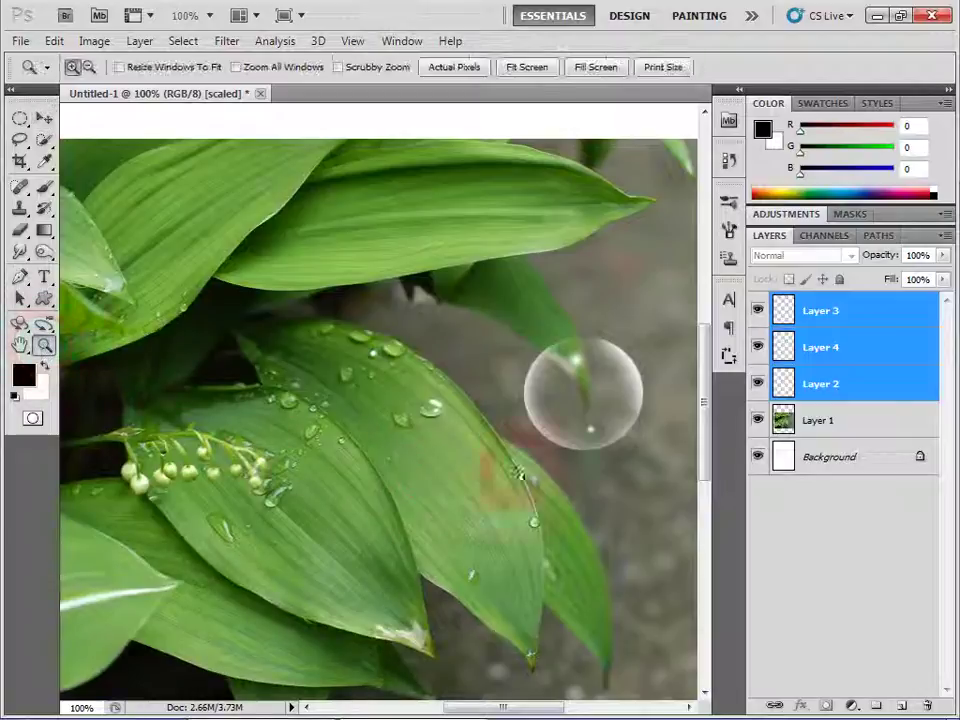
{"action": "left_click", "coordinate": [359, 330]}
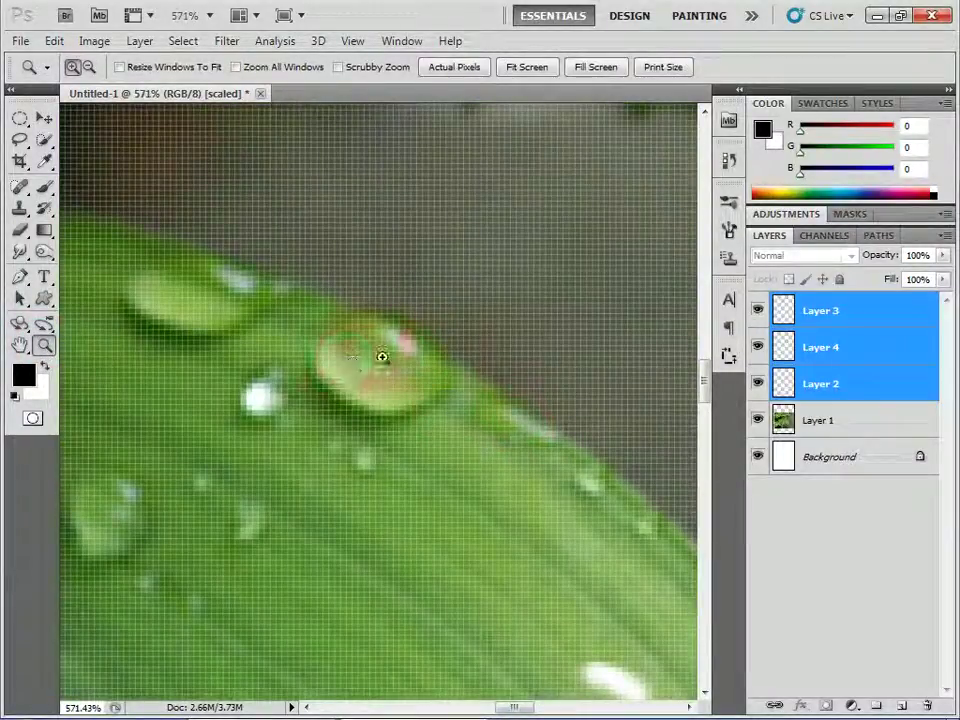
{"action": "left_click", "coordinate": [426, 364], "text": "alt"}
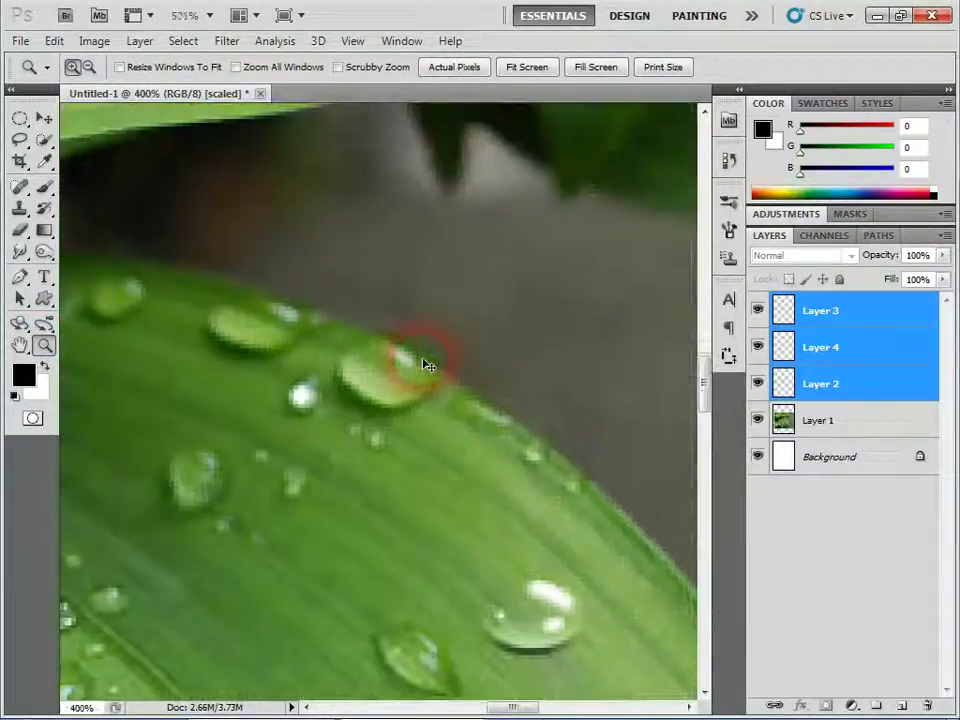
{"action": "left_click_drag", "start_coordinate": [527, 568], "coordinate": [529, 621]}
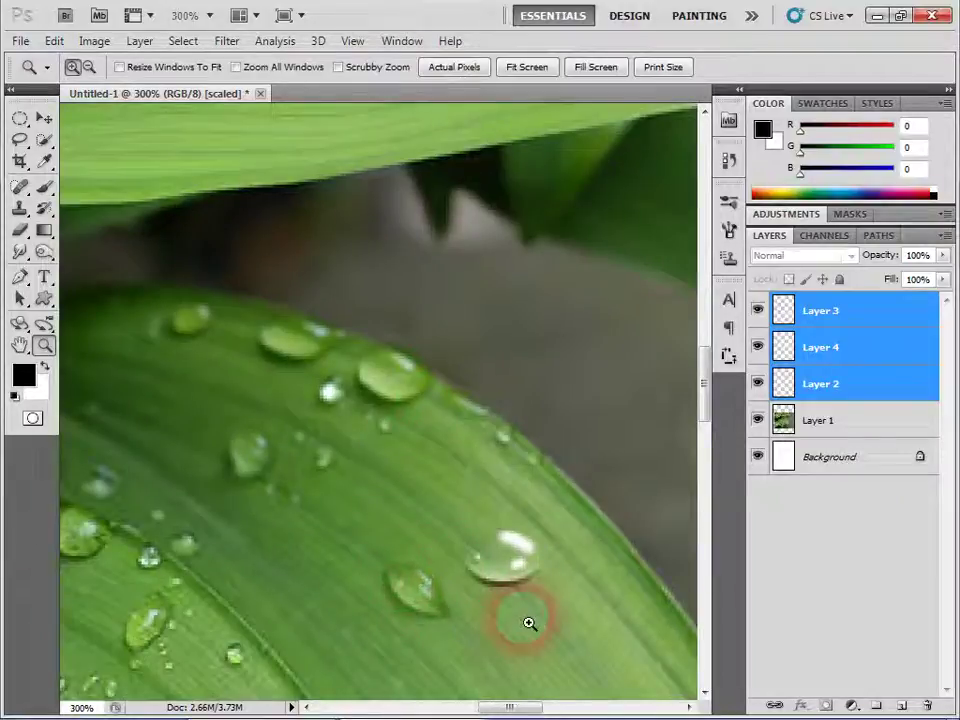
{"action": "left_click_drag", "start_coordinate": [172, 598], "coordinate": [331, 622]}
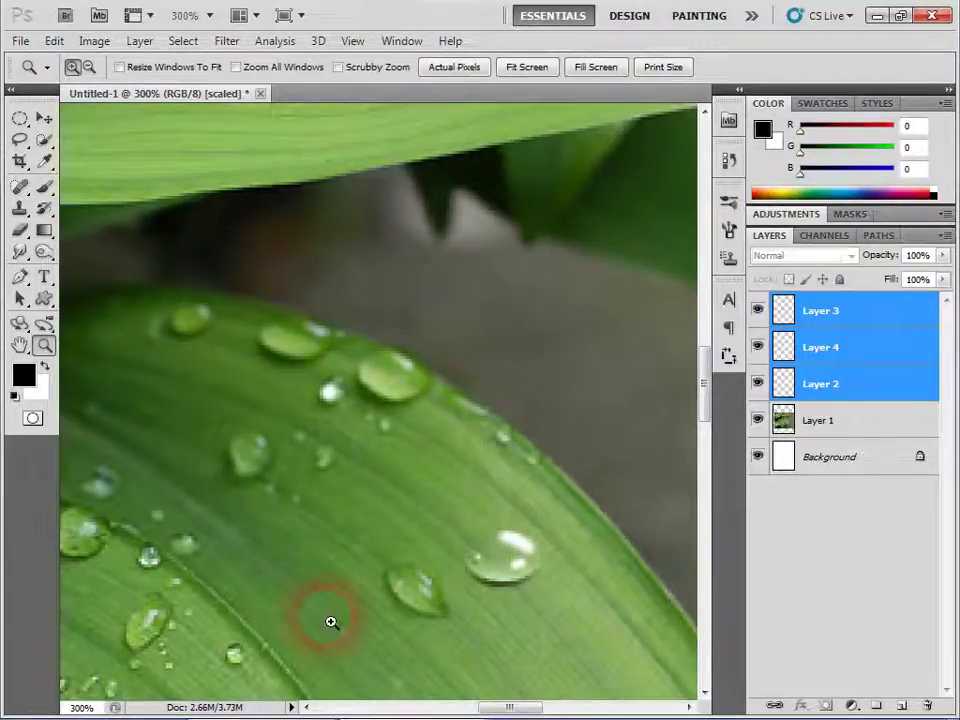
{"action": "left_click", "coordinate": [331, 622], "text": "alt"}
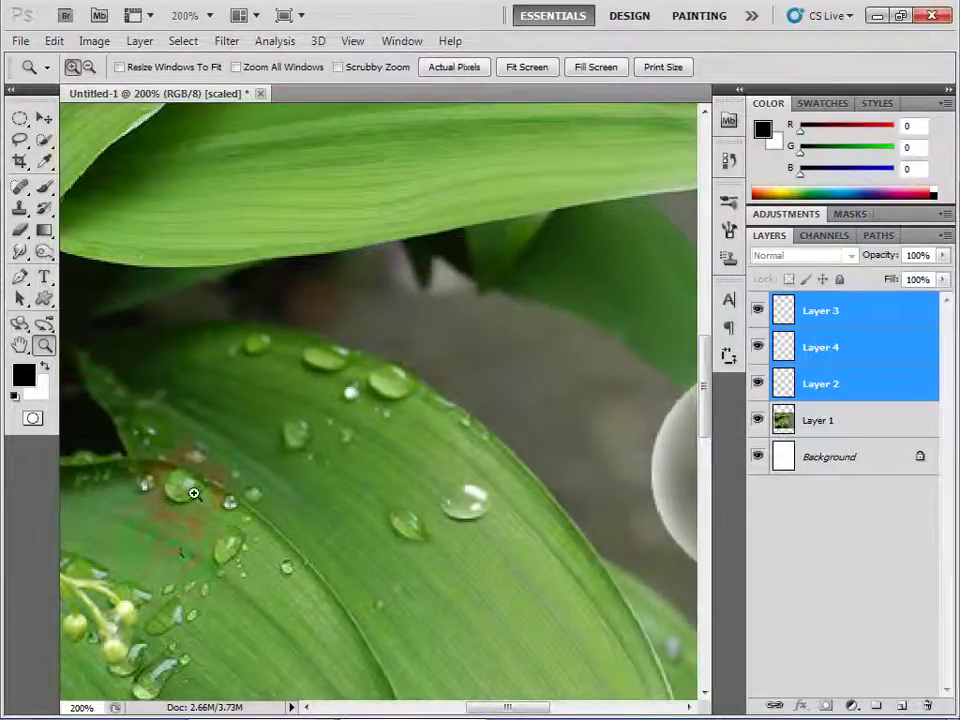
{"action": "left_click_drag", "start_coordinate": [145, 455], "coordinate": [249, 537]}
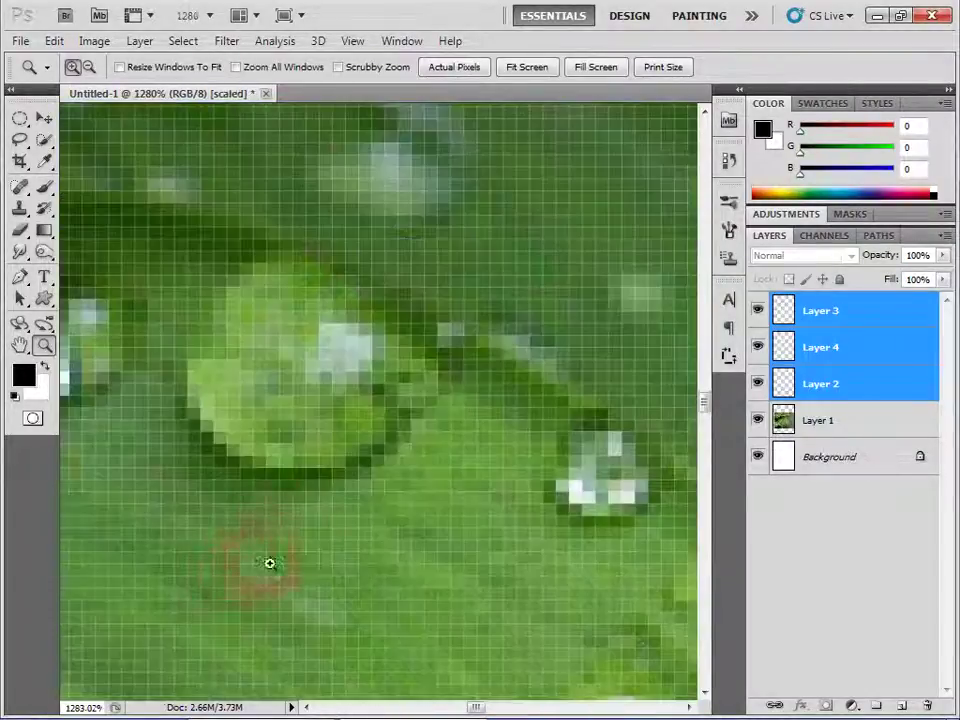
{"action": "left_click", "coordinate": [262, 368], "text": "alt"}
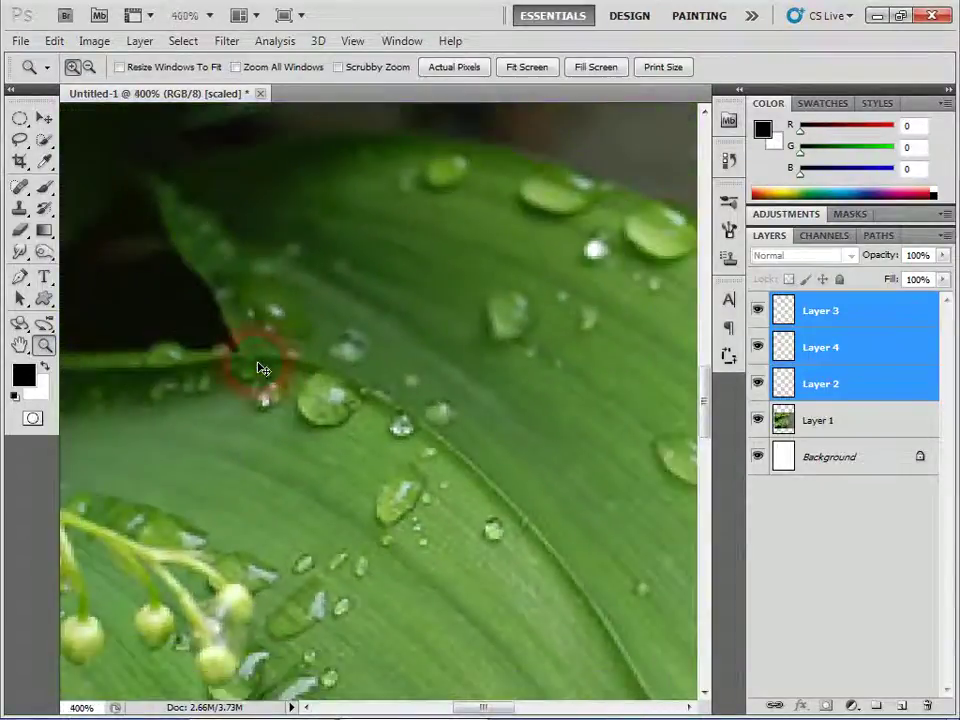
{"action": "left_click", "coordinate": [260, 368], "text": "alt"}
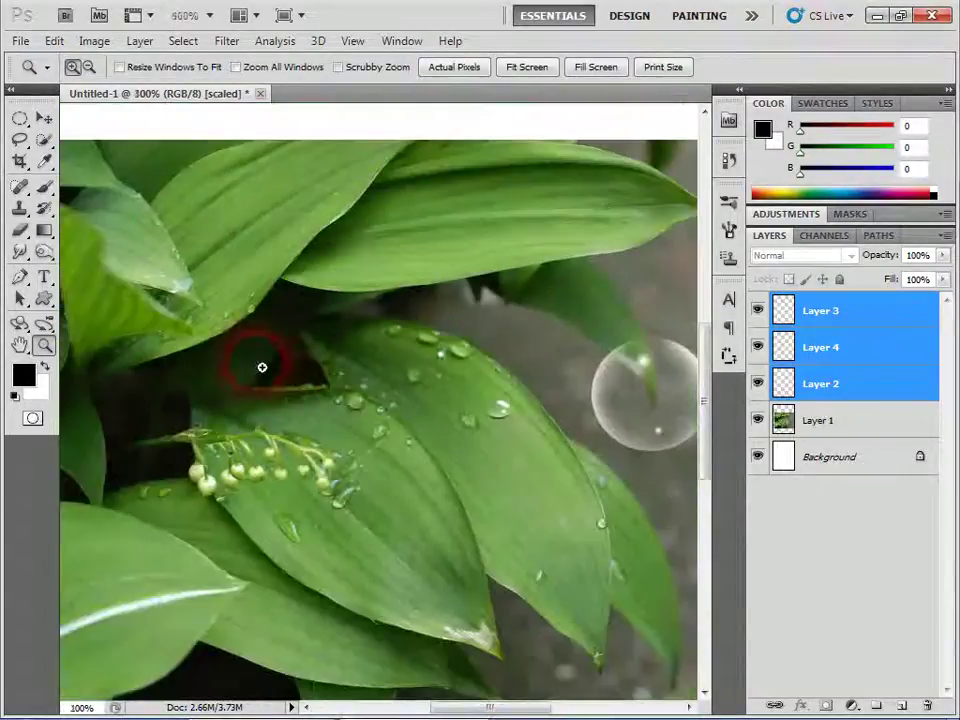
{"action": "left_click", "coordinate": [467, 521], "text": "alt"}
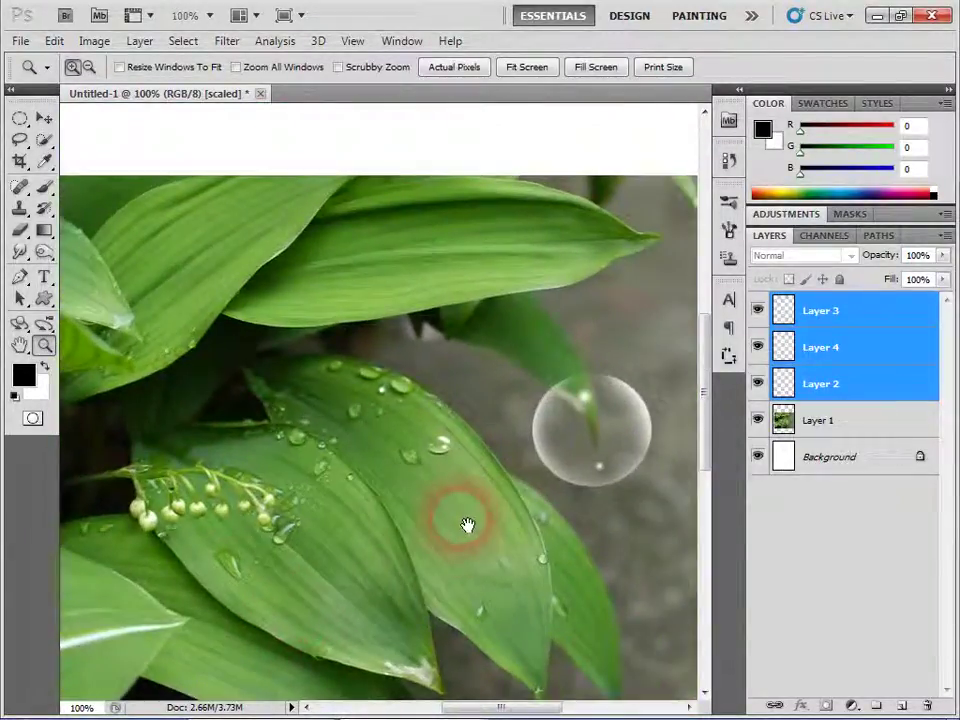
{"action": "left_click", "coordinate": [44, 120]}
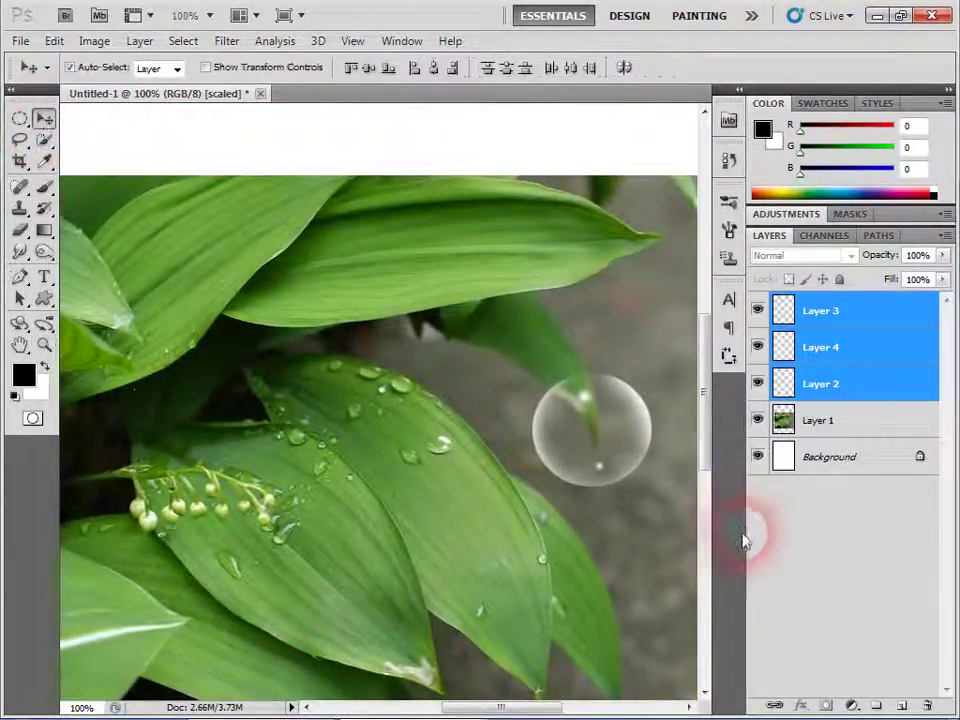
Step: Select Layer 3 on its own and zoom to 200% on the leaf
{"action": "left_click", "coordinate": [788, 552]}
{"action": "left_click", "coordinate": [820, 320]}
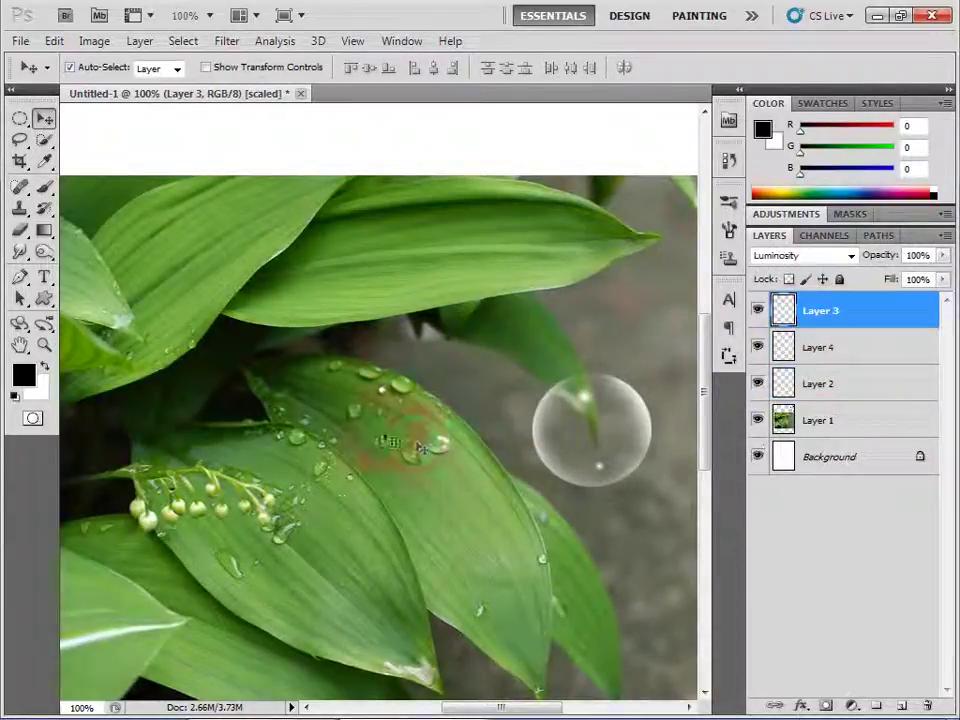
{"action": "left_click", "coordinate": [390, 425]}
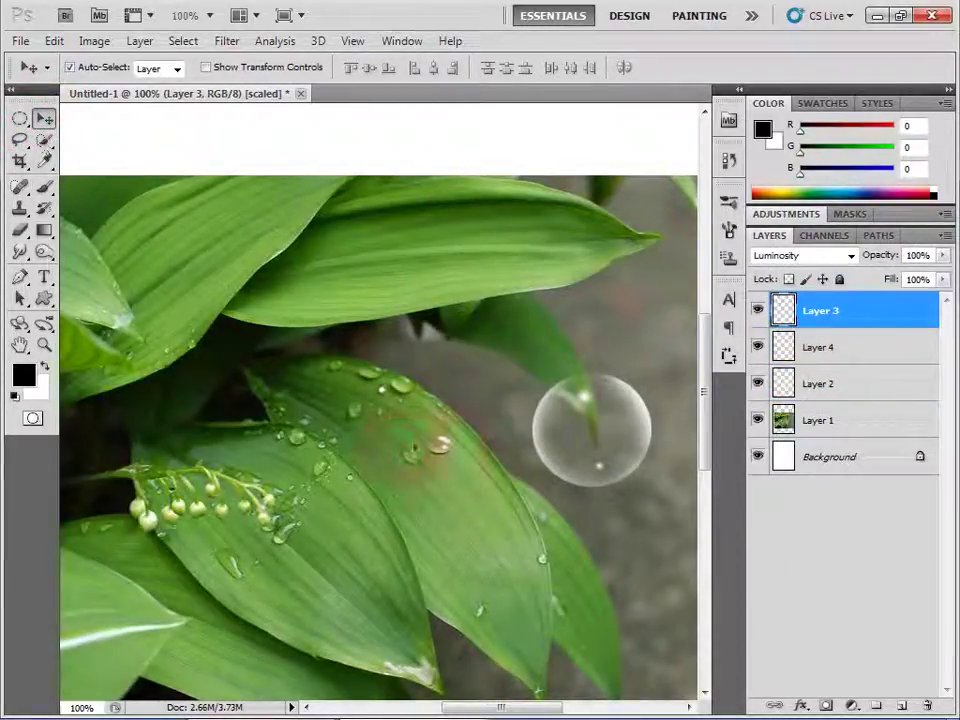
{"action": "key", "text": "ctrl+plus"}
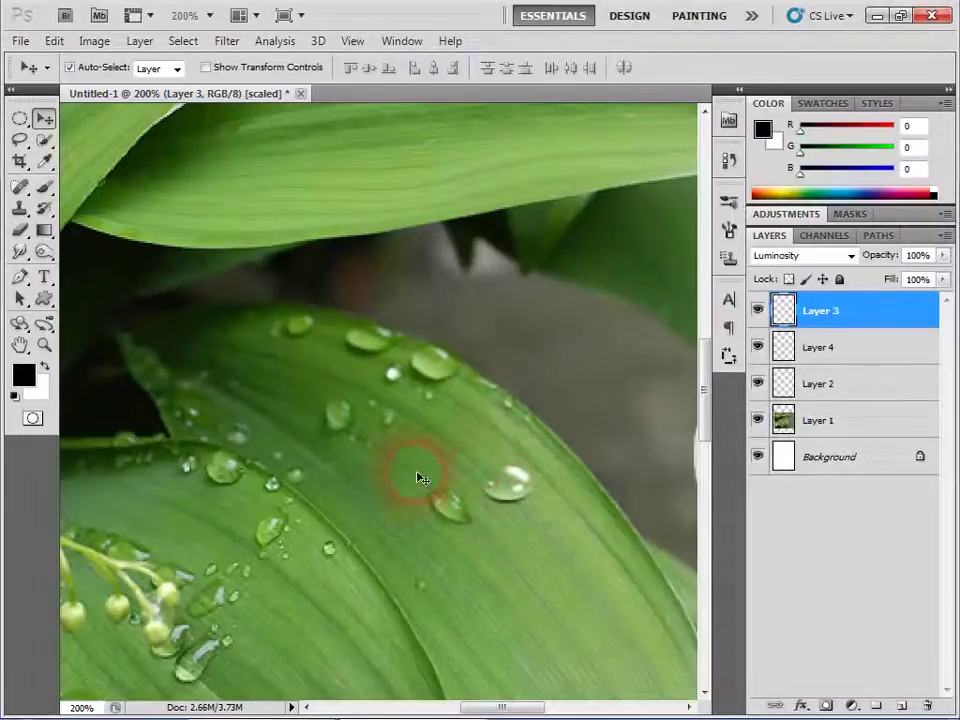
{"action": "left_click", "coordinate": [313, 540]}
{"action": "left_click", "coordinate": [322, 640]}
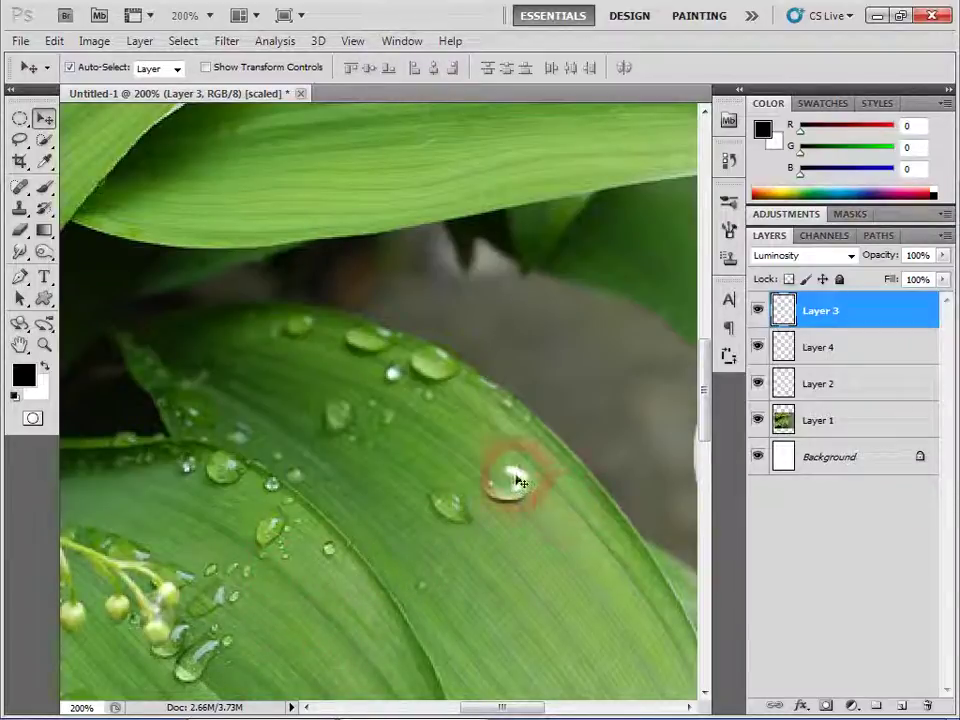
Step: Add Layers 4 and 2 to the selection and drag the drop lower-right
{"action": "left_click", "coordinate": [845, 350], "text": "shift"}
{"action": "left_click", "coordinate": [846, 385], "text": "shift"}
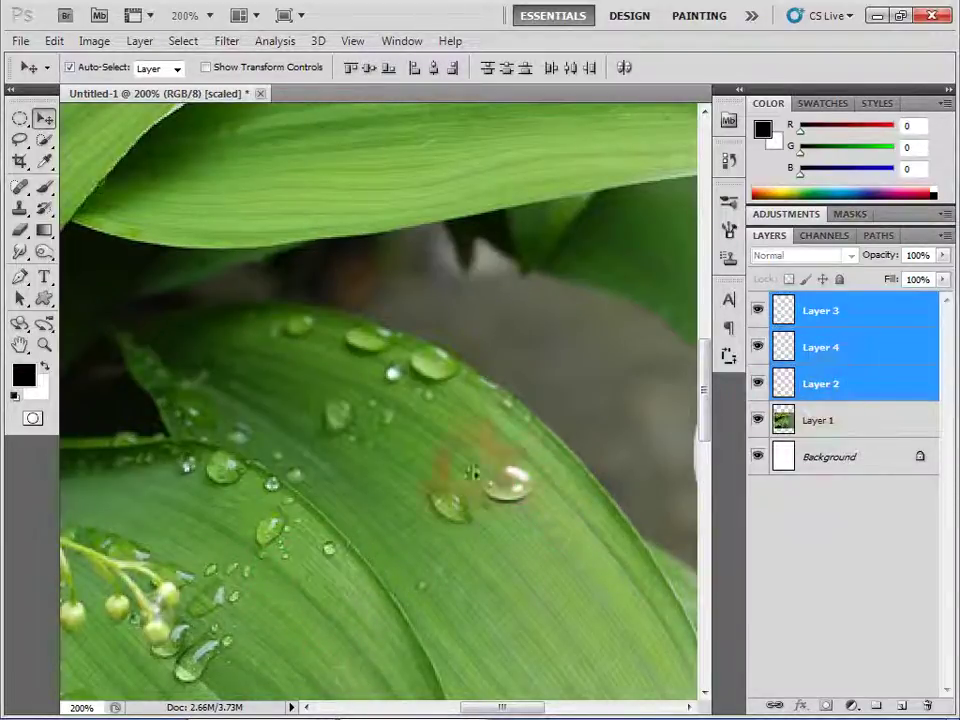
{"action": "mouse_move", "coordinate": [512, 487]}
{"action": "left_mouse_down"}
{"action": "mouse_move", "coordinate": [524, 500]}
{"action": "mouse_move", "coordinate": [525, 488]}
{"action": "left_mouse_up"}
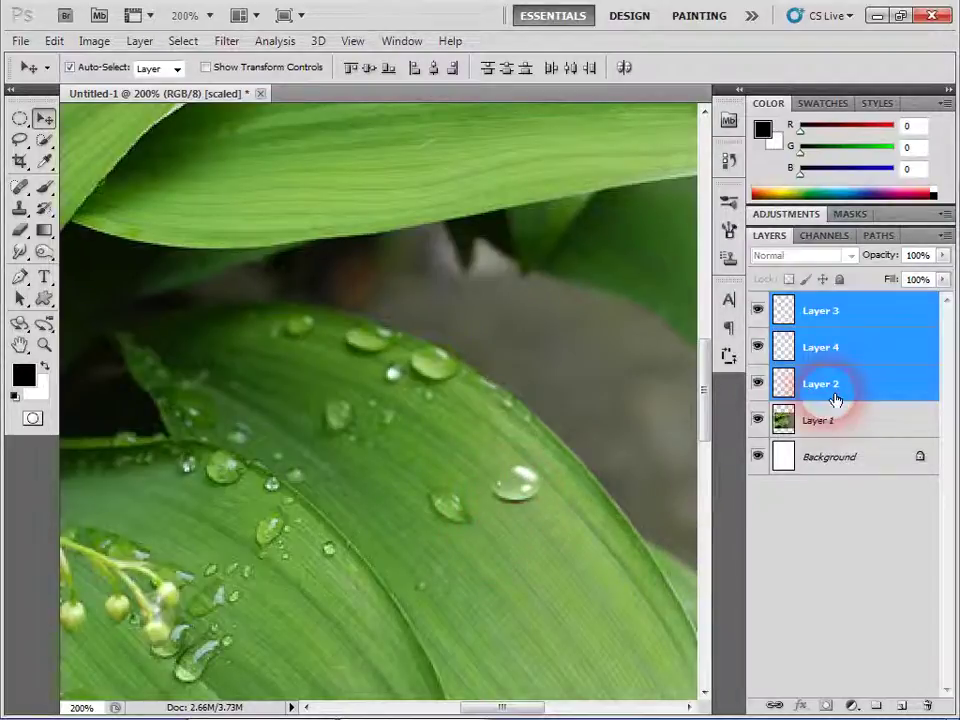
{"action": "left_click", "coordinate": [836, 388], "text": "ctrl"}
{"action": "left_click", "coordinate": [517, 487]}
{"action": "left_click_drag", "start_coordinate": [517, 487], "coordinate": [529, 509]}
{"action": "left_click", "coordinate": [19, 118]}
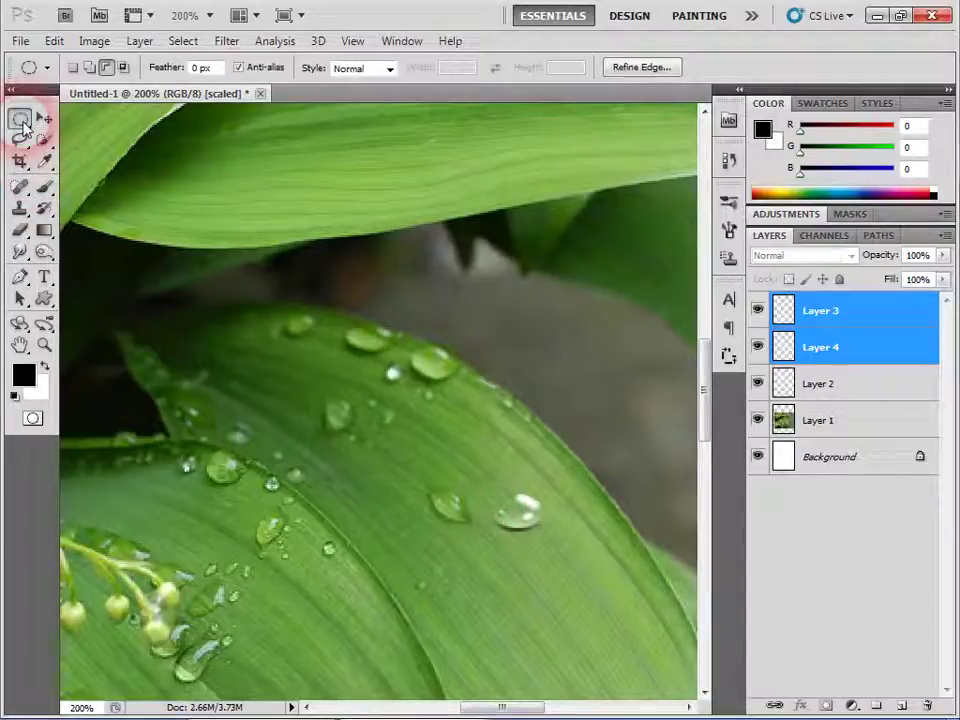
Step: Zoom out and add a new empty layer above Layer 3 for the gradient
{"action": "left_click", "coordinate": [469, 590]}
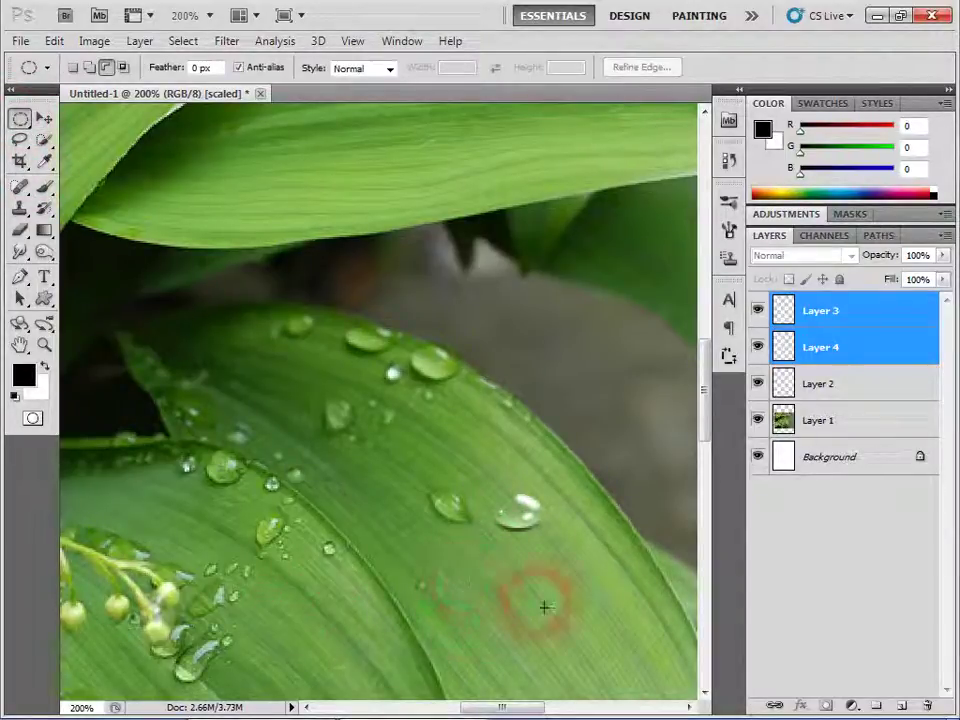
{"action": "left_click", "coordinate": [784, 637]}
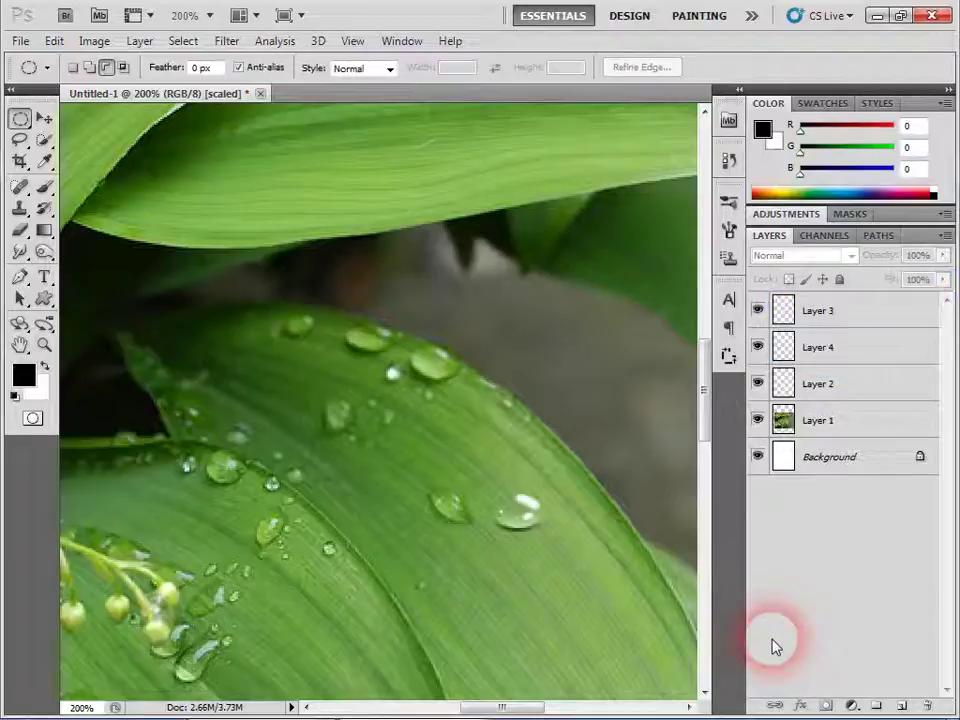
{"action": "key", "text": "ctrl+minus"}
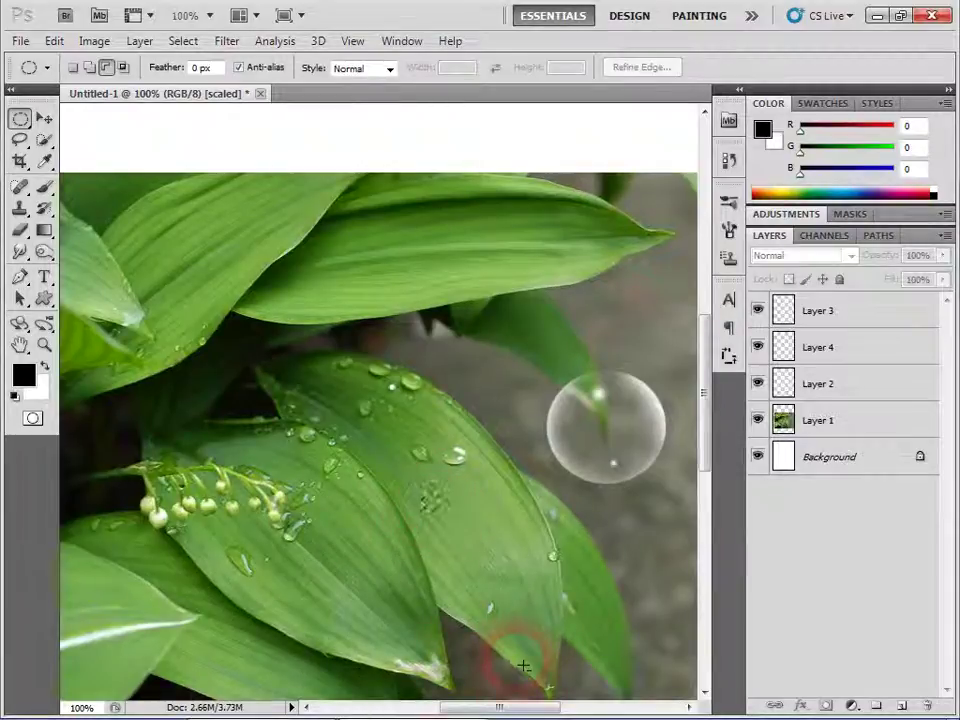
{"action": "left_click", "coordinate": [44, 230]}
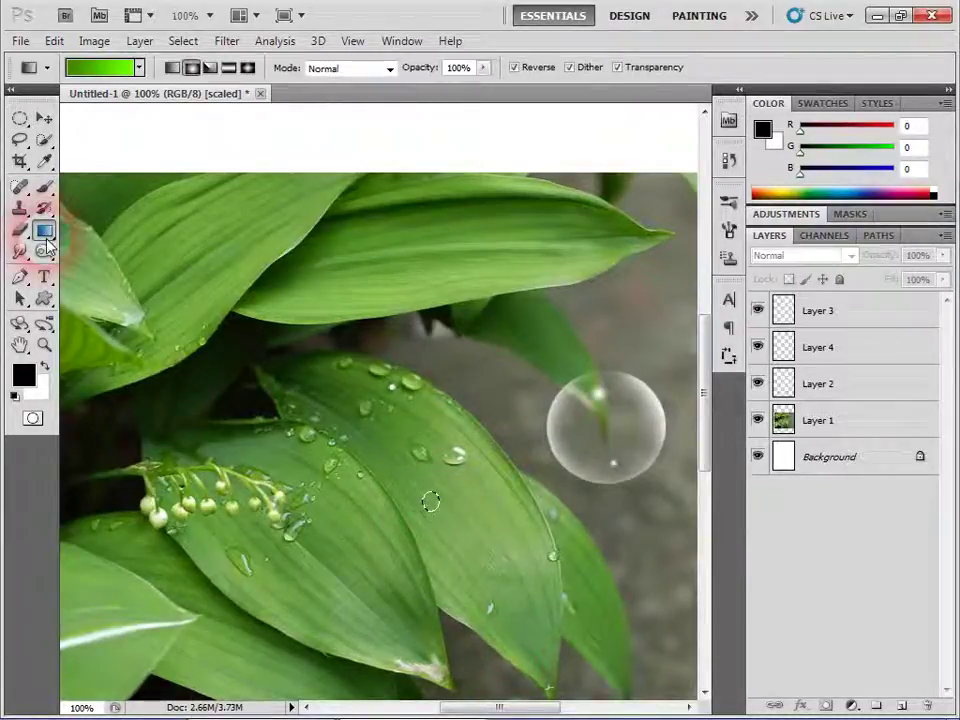
{"action": "left_click", "coordinate": [920, 324]}
{"action": "left_click", "coordinate": [903, 706]}
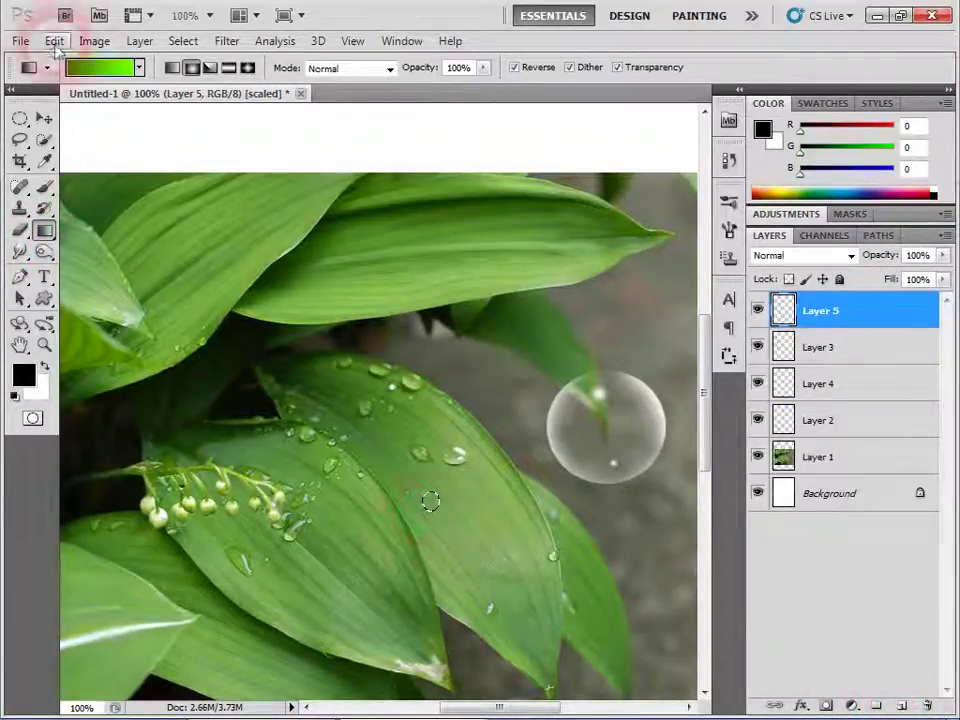
Step: Make a white-to-black gradient from the Steel Bar preset and fill the circular selection
{"action": "left_click", "coordinate": [95, 68]}
{"action": "left_click", "coordinate": [636, 320]}
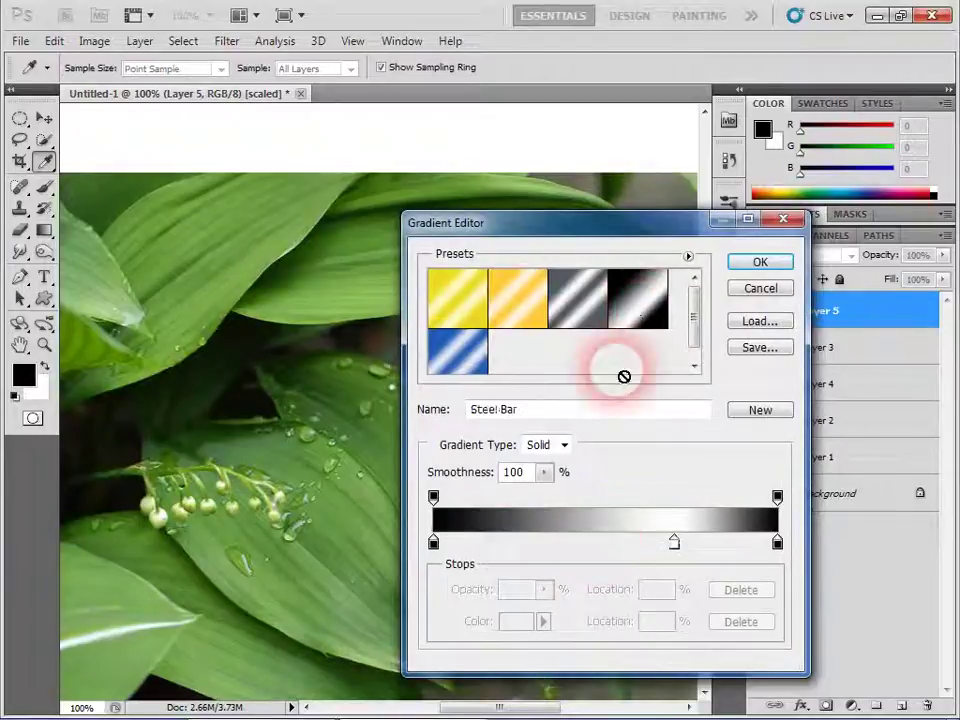
{"action": "left_click_drag", "start_coordinate": [675, 542], "coordinate": [554, 542]}
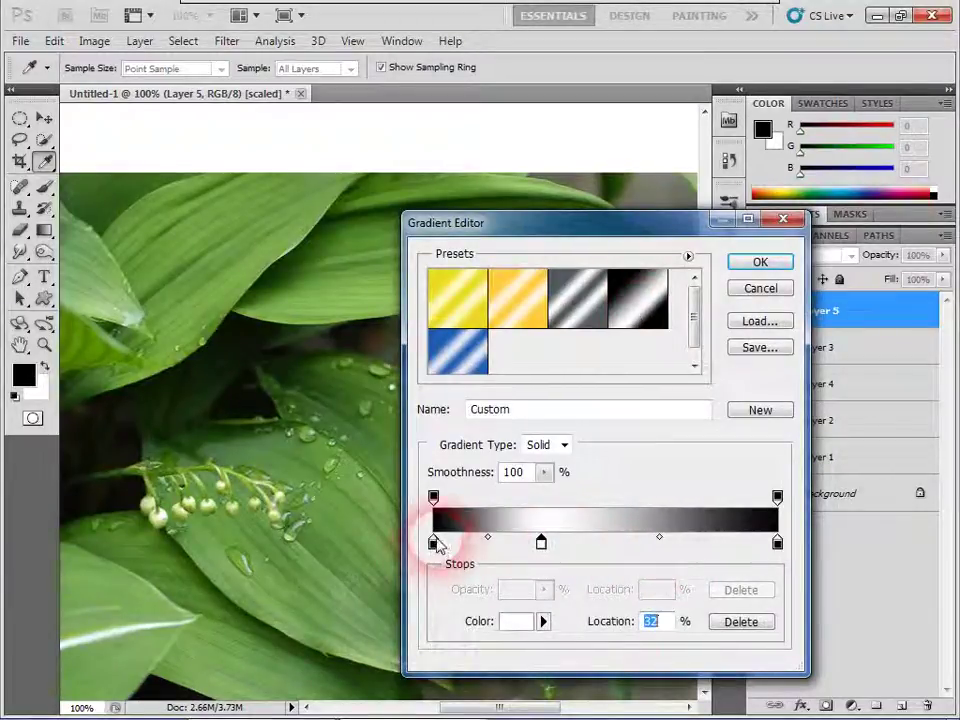
{"action": "left_click_drag", "start_coordinate": [431, 542], "coordinate": [452, 574]}
{"action": "left_click_drag", "start_coordinate": [540, 542], "coordinate": [433, 542]}
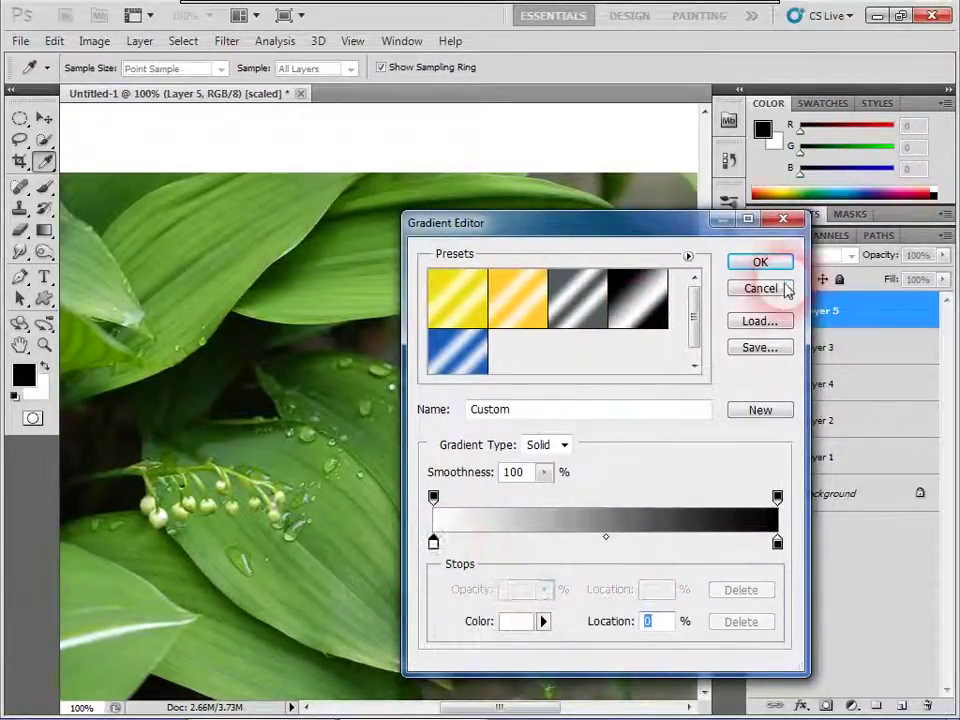
{"action": "left_click", "coordinate": [760, 262]}
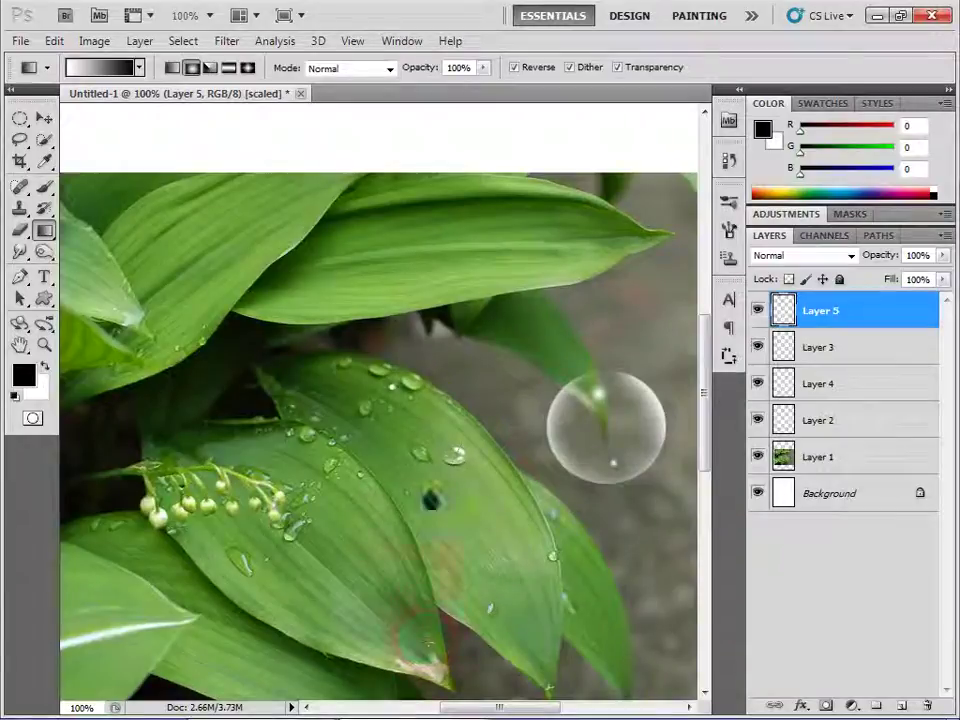
{"action": "left_click_drag", "start_coordinate": [430, 503], "coordinate": [455, 520]}
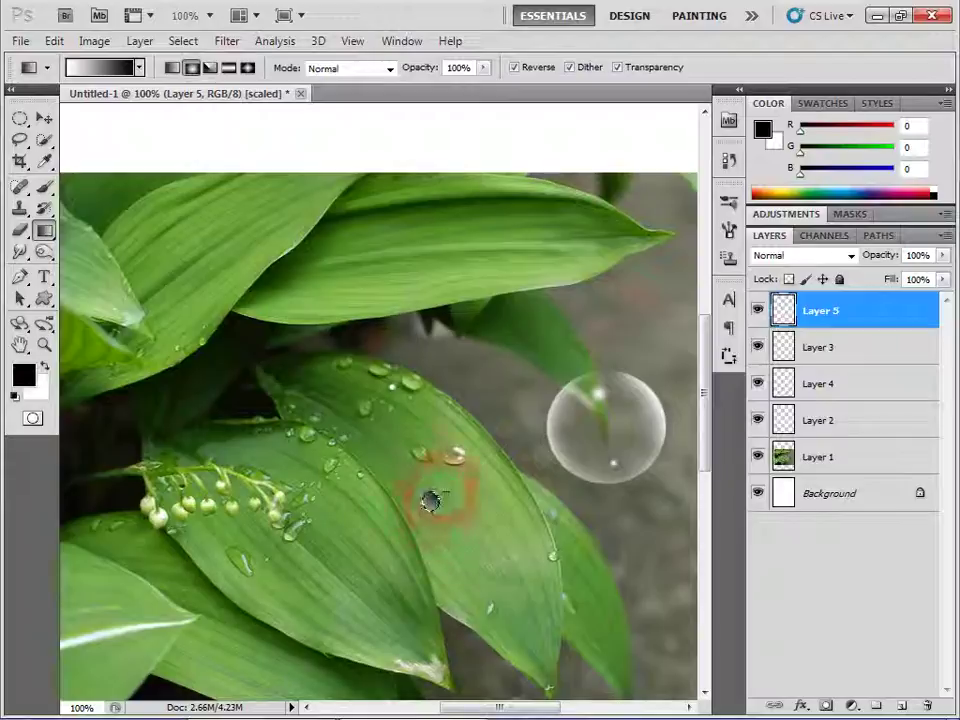
Step: Zoom to 300% on the drop and redraw the gradient inside the circle
{"action": "key", "text": "ctrl+plus"}
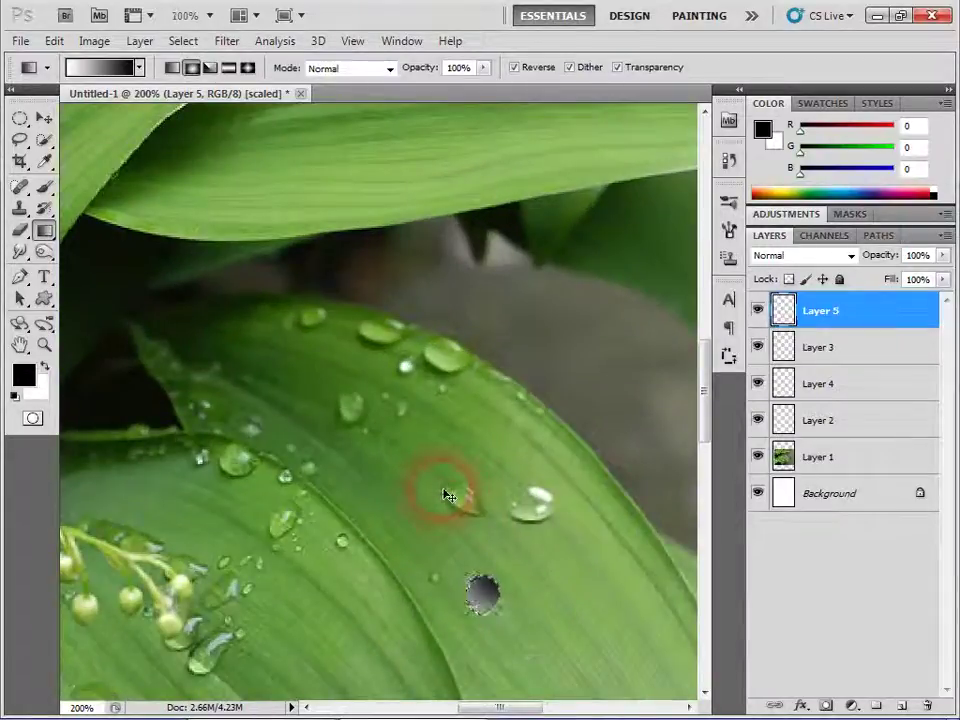
{"action": "key", "text": "ctrl+plus"}
{"action": "left_click_drag", "start_coordinate": [565, 633], "coordinate": [503, 503]}
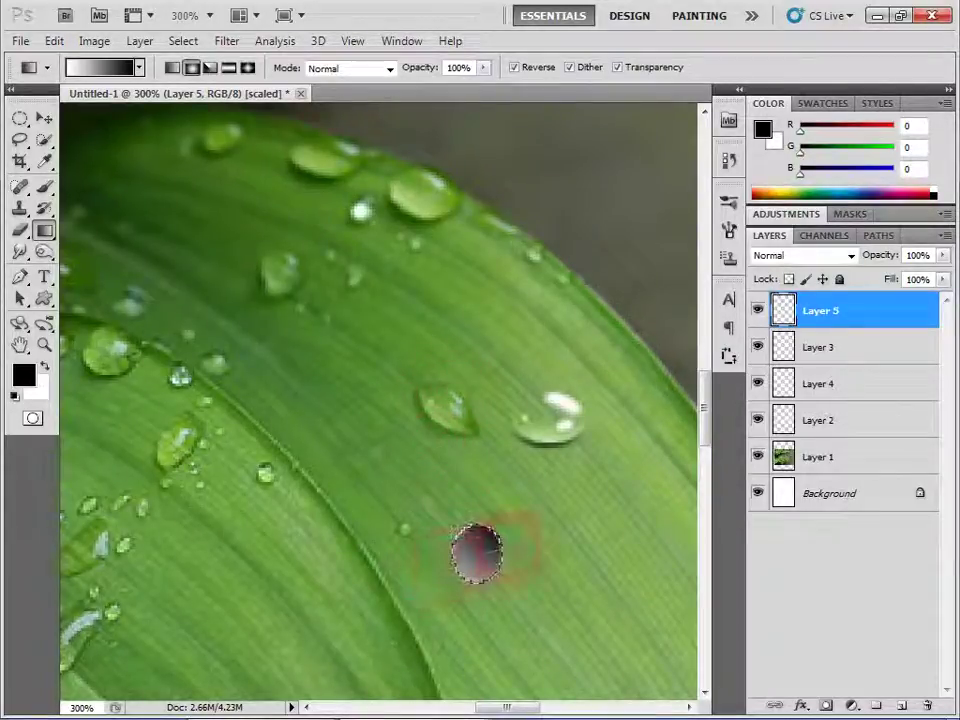
{"action": "mouse_move", "coordinate": [495, 553]}
{"action": "left_mouse_down"}
{"action": "mouse_move", "coordinate": [455, 560]}
{"action": "mouse_move", "coordinate": [487, 609]}
{"action": "mouse_move", "coordinate": [396, 514]}
{"action": "left_mouse_up"}
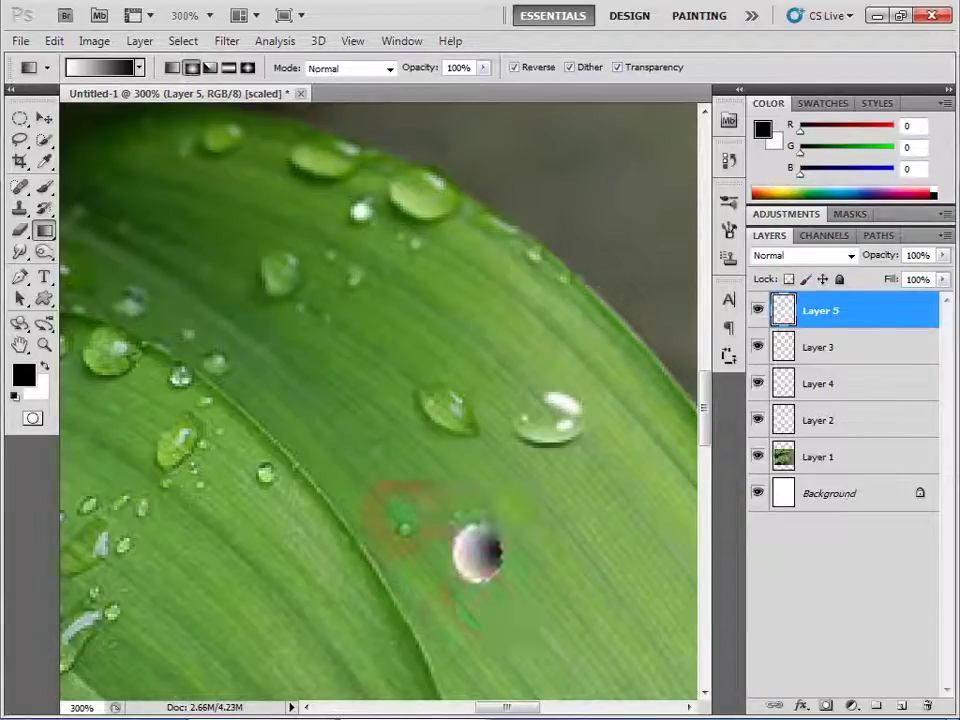
Step: Set Layer 5 to Overlay, nudge the drop up and rotate it slightly with Free Transform
{"action": "left_click", "coordinate": [45, 119]}
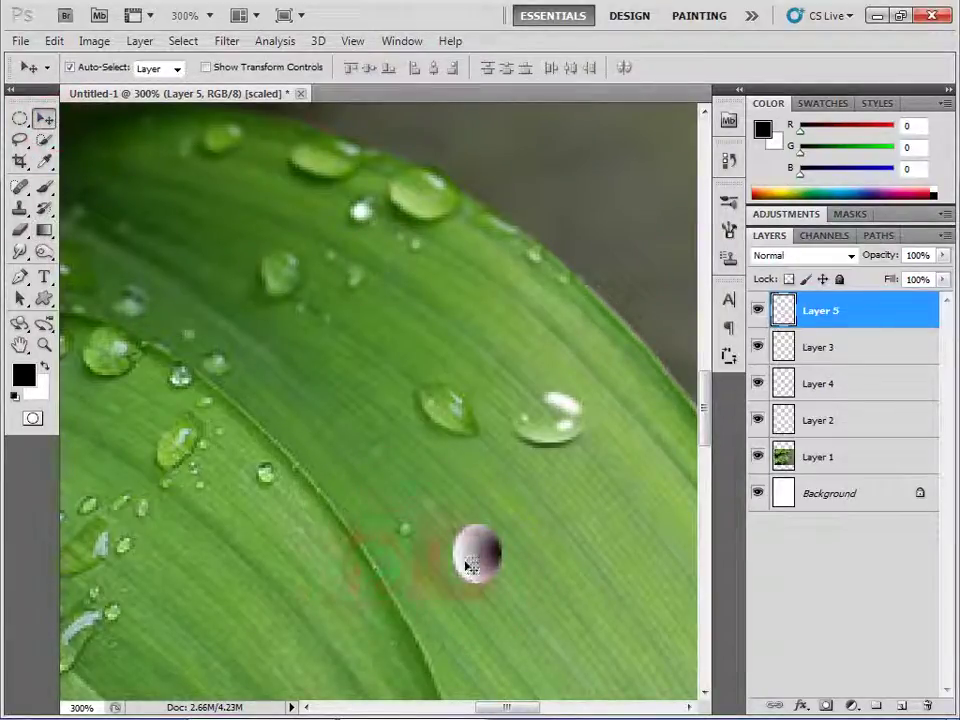
{"action": "left_click", "coordinate": [810, 255]}
{"action": "left_click", "coordinate": [772, 233]}
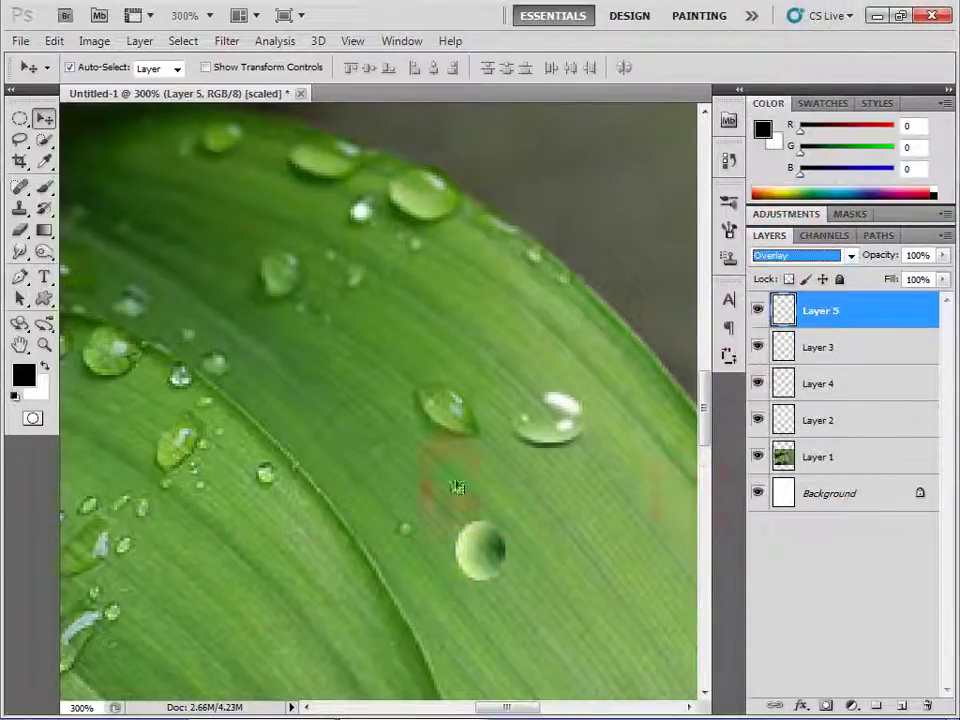
{"action": "left_click_drag", "start_coordinate": [530, 562], "coordinate": [495, 538]}
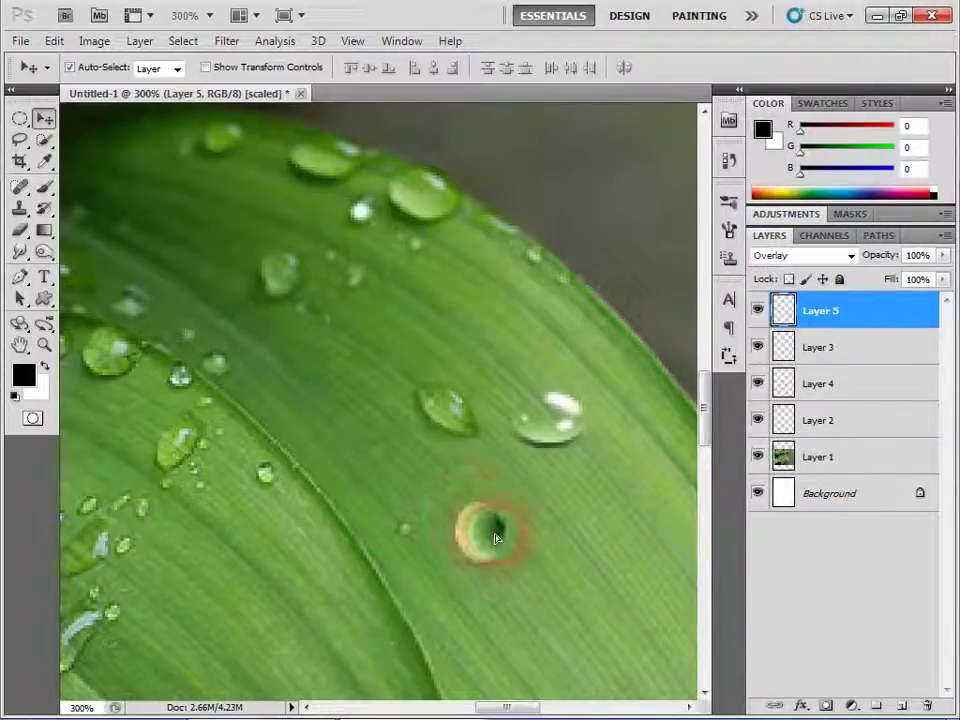
{"action": "key", "text": "ctrl+t"}
{"action": "mouse_move", "coordinate": [499, 538]}
{"action": "left_mouse_down"}
{"action": "mouse_move", "coordinate": [529, 515]}
{"action": "mouse_move", "coordinate": [527, 540]}
{"action": "left_mouse_up"}
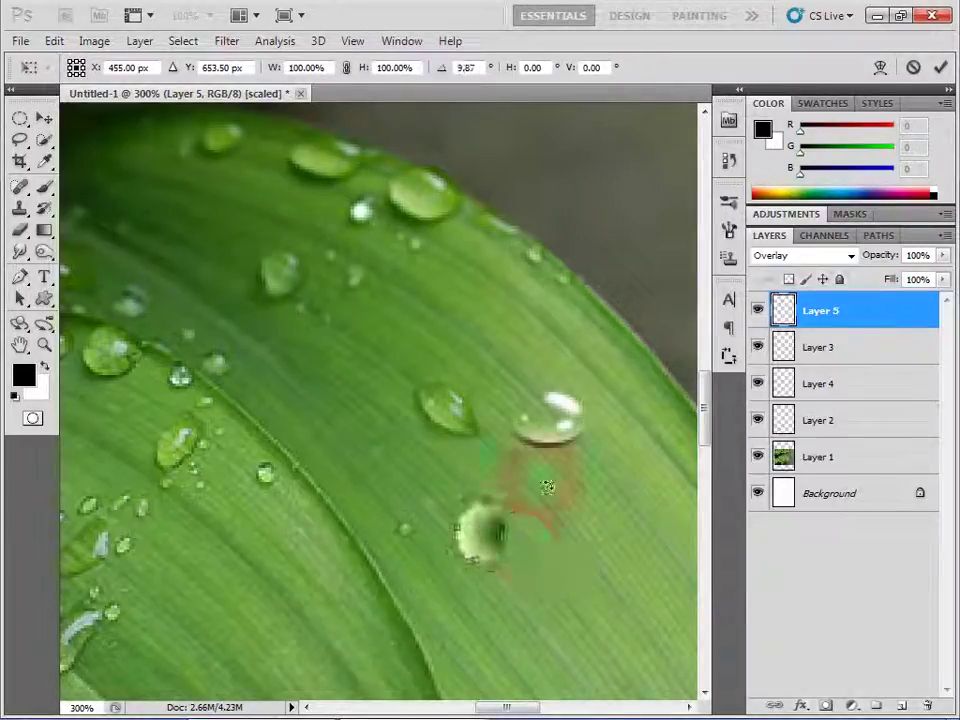
Step: Warp the Layer 5 droplet into an elongated teardrop and commit the transform
{"action": "left_click", "coordinate": [880, 67]}
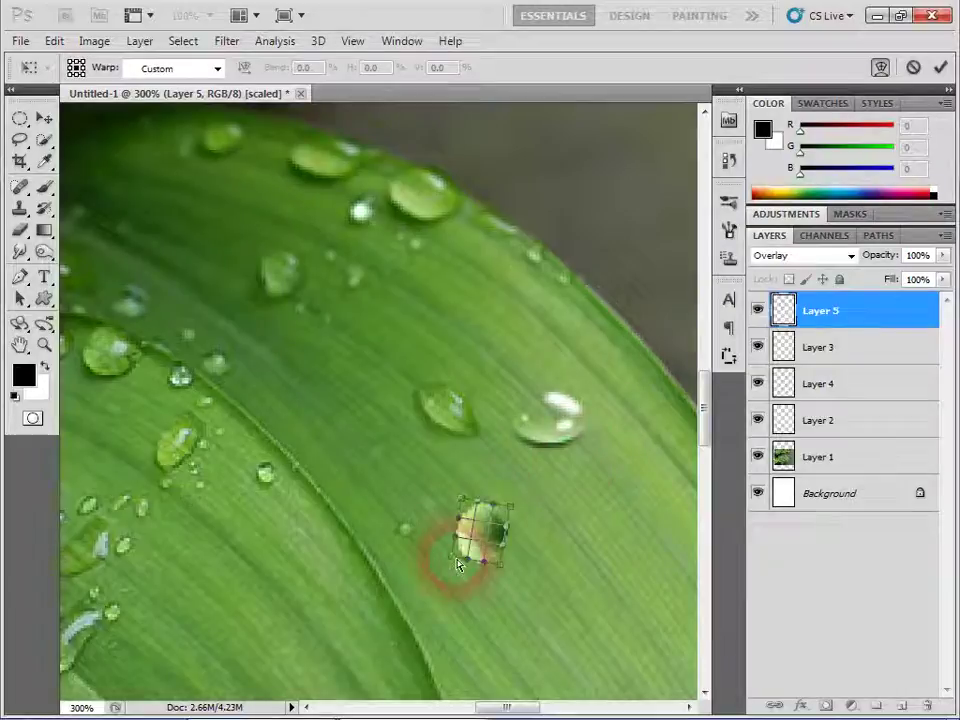
{"action": "mouse_move", "coordinate": [475, 547]}
{"action": "left_mouse_down"}
{"action": "mouse_move", "coordinate": [465, 551]}
{"action": "mouse_move", "coordinate": [508, 502]}
{"action": "mouse_move", "coordinate": [480, 510]}
{"action": "mouse_move", "coordinate": [486, 573]}
{"action": "left_mouse_up"}
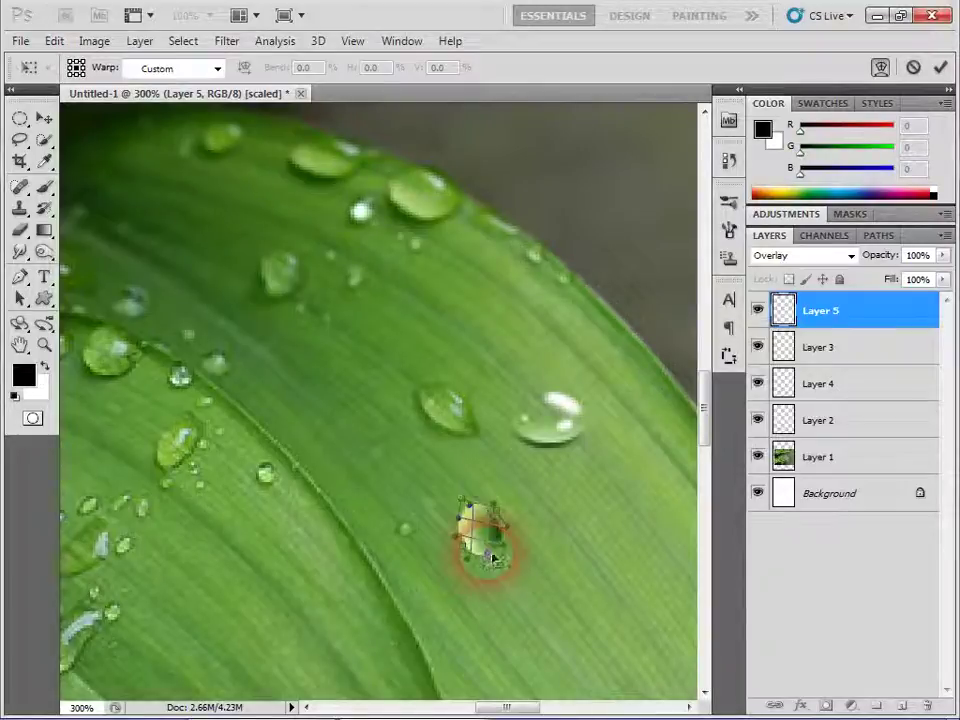
{"action": "key", "text": "Return"}
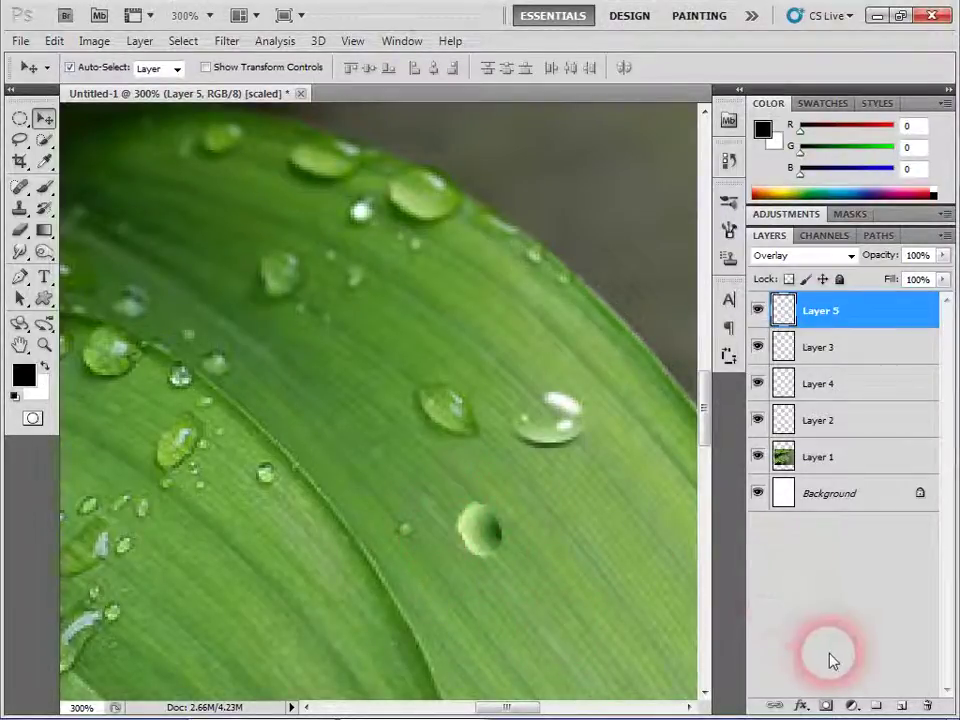
{"action": "left_click", "coordinate": [44, 187]}
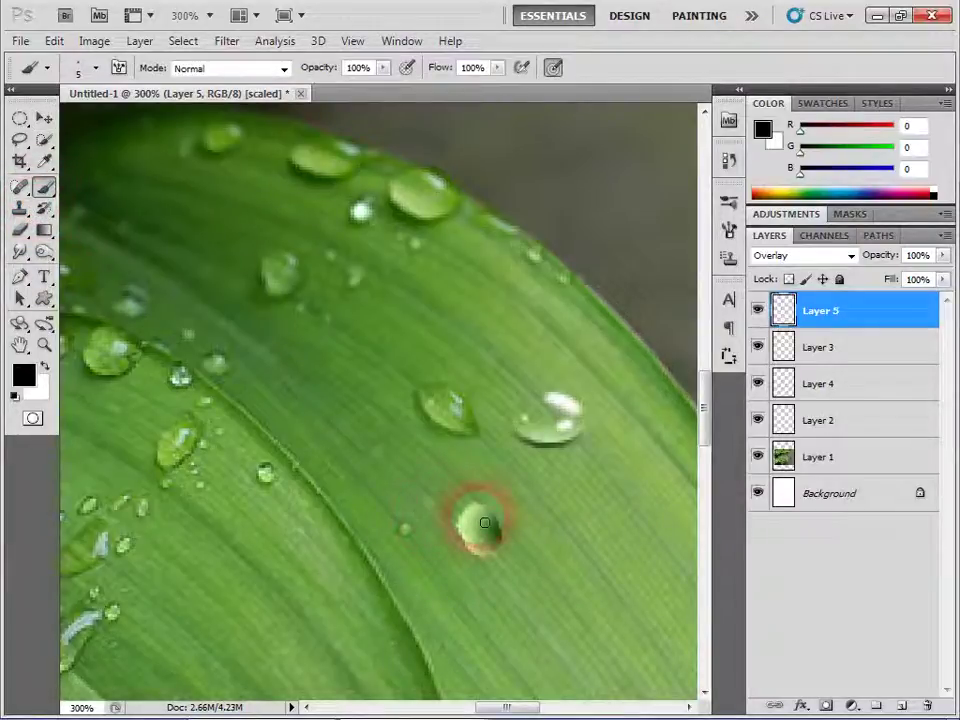
Step: Darken the droplet's inside in black, lower Layer 5 to 79%, and paint a white highlight
{"action": "left_click_drag", "start_coordinate": [503, 548], "coordinate": [501, 537]}
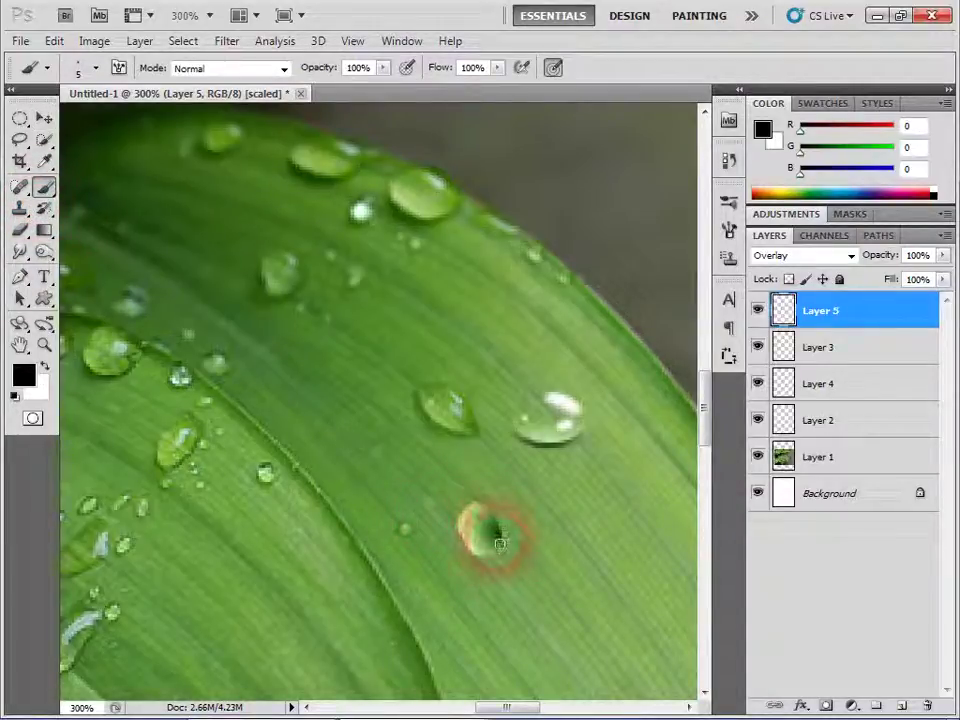
{"action": "left_click_drag", "start_coordinate": [878, 257], "coordinate": [870, 260]}
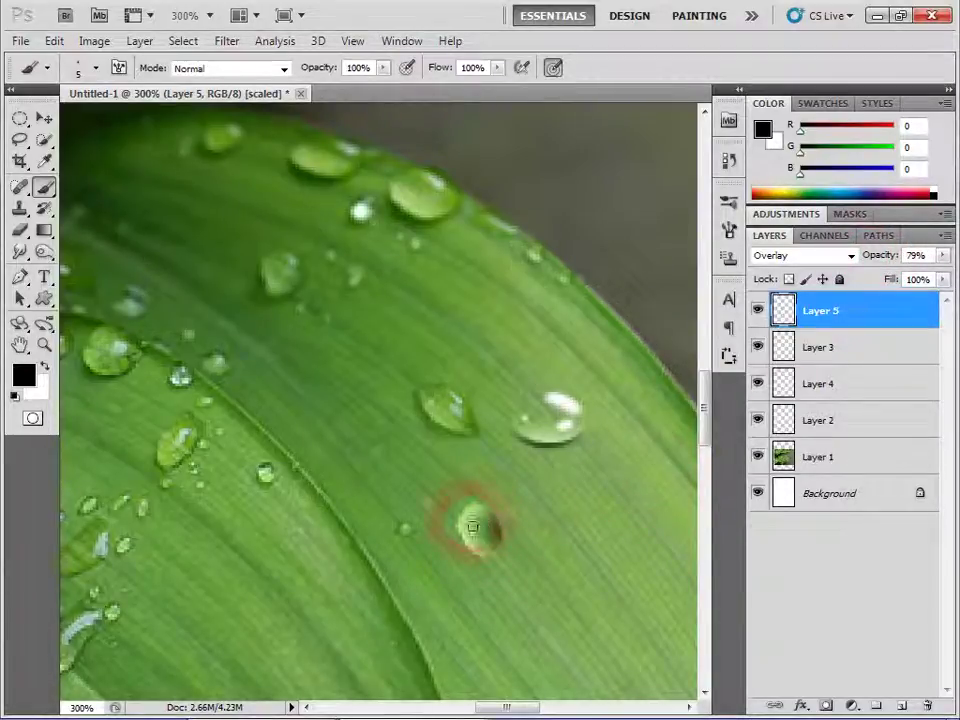
{"action": "left_click", "coordinate": [44, 372]}
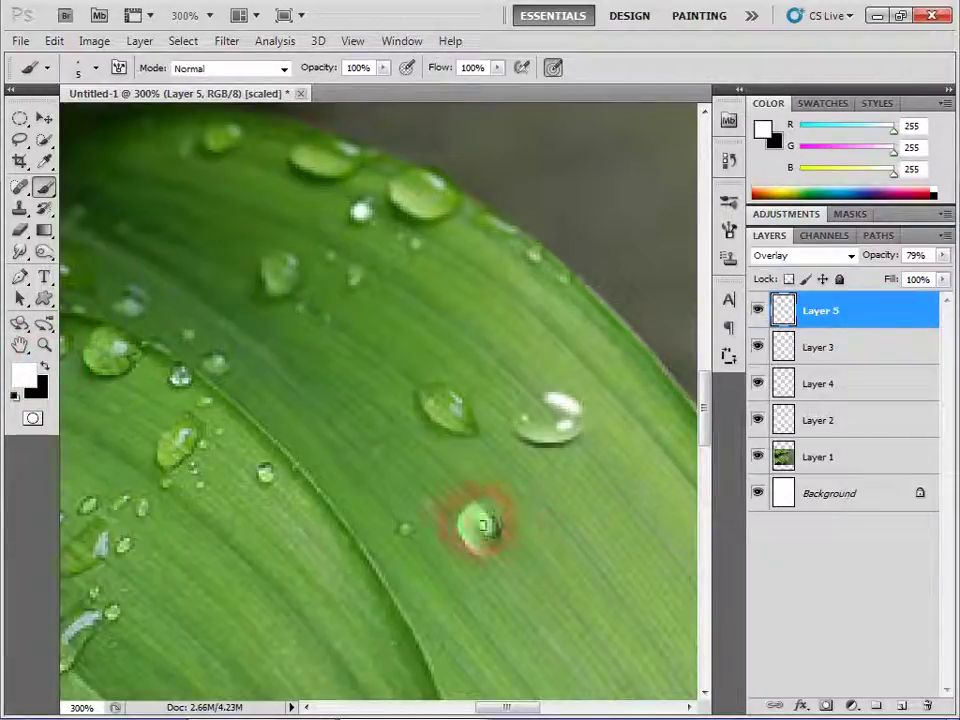
{"action": "mouse_move", "coordinate": [483, 525]}
{"action": "left_mouse_down"}
{"action": "mouse_move", "coordinate": [492, 535]}
{"action": "mouse_move", "coordinate": [473, 537]}
{"action": "left_mouse_up"}
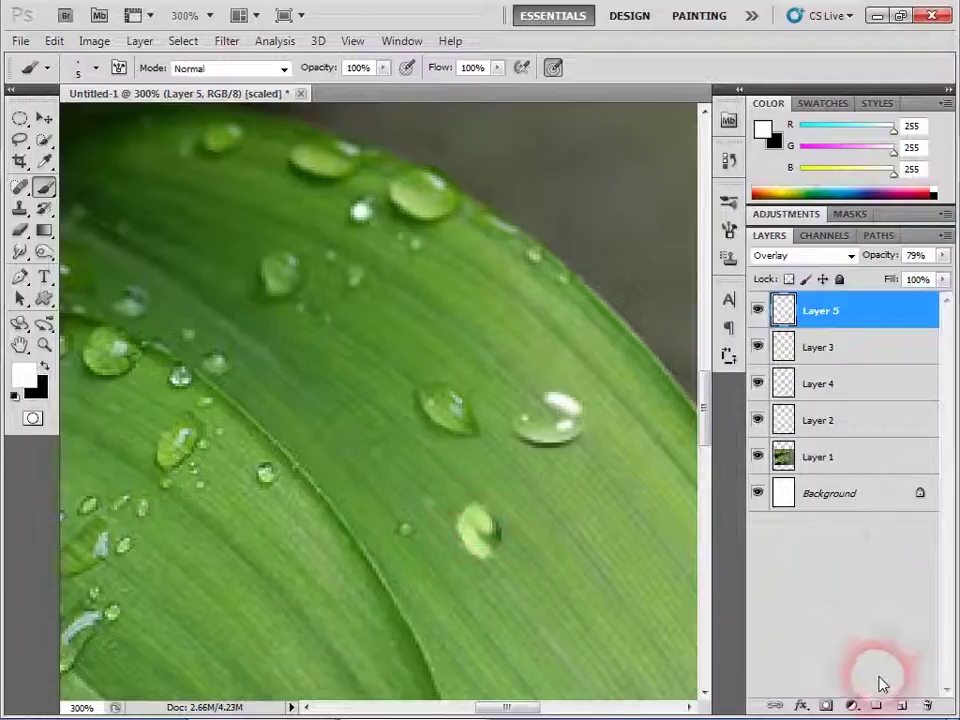
Step: Paint a bright highlight on new Layer 6 at 56% opacity and select it with Layer 5
{"action": "left_click", "coordinate": [903, 705]}
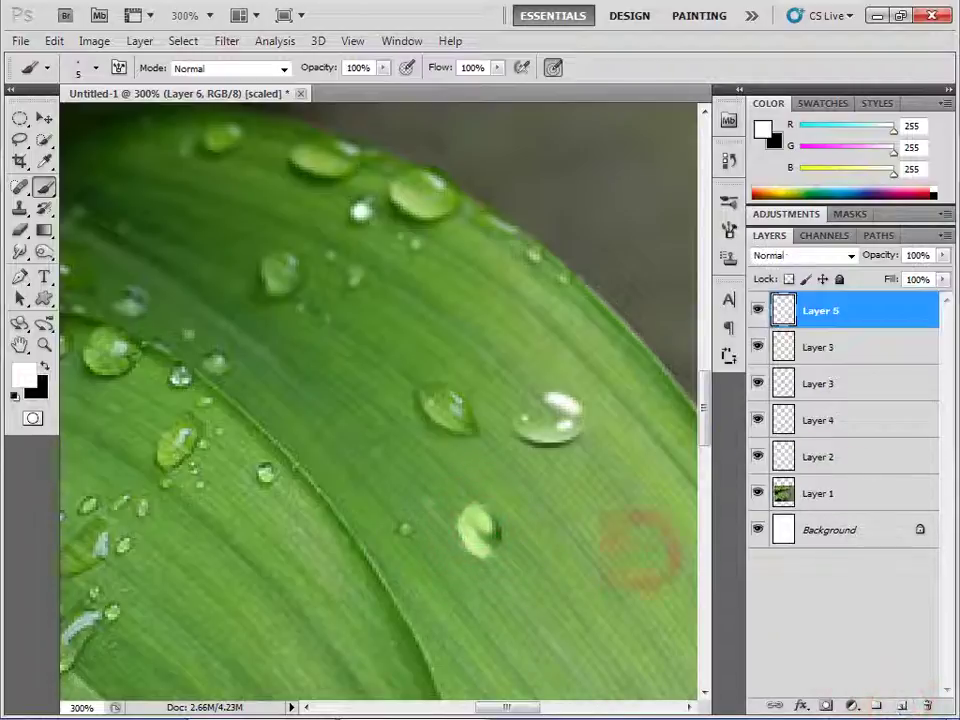
{"action": "left_click_drag", "start_coordinate": [479, 519], "coordinate": [485, 525]}
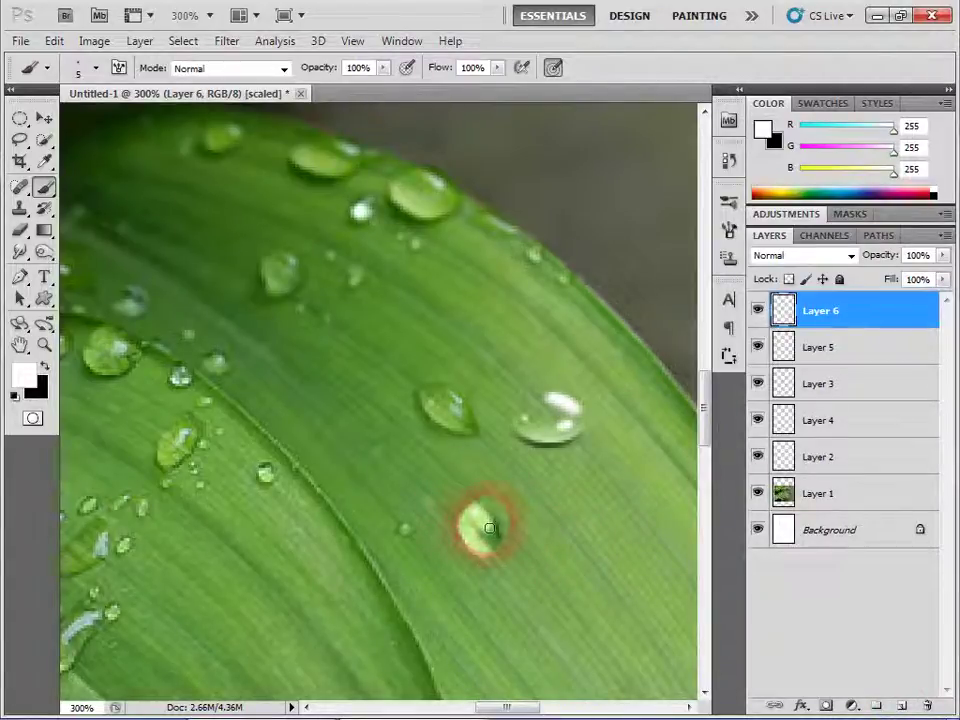
{"action": "left_click_drag", "start_coordinate": [889, 257], "coordinate": [852, 260]}
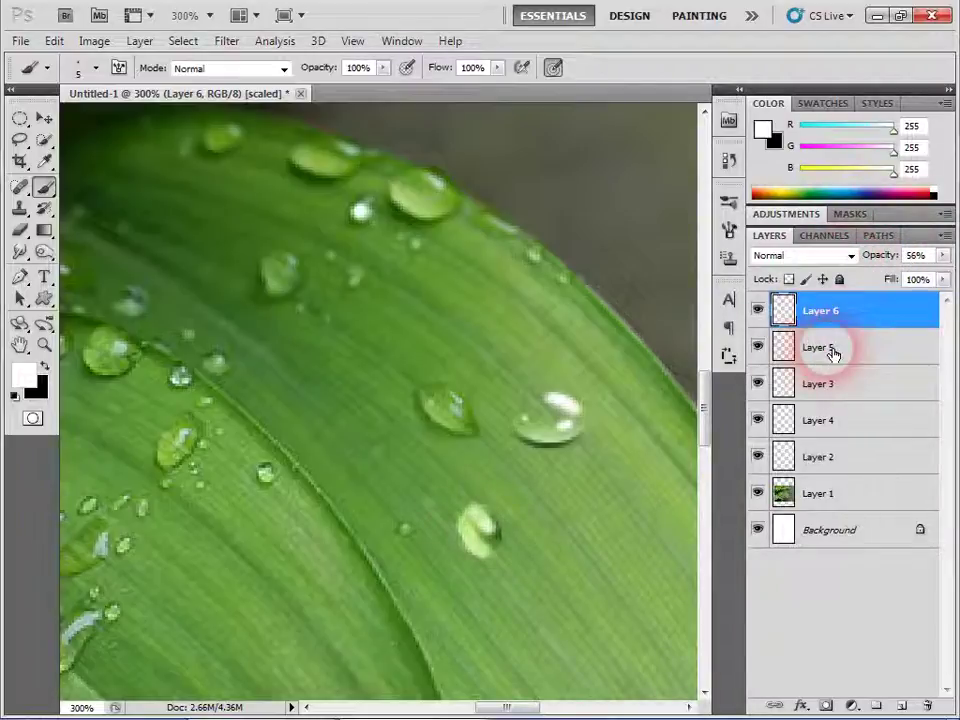
{"action": "left_click", "coordinate": [832, 352], "text": "shift"}
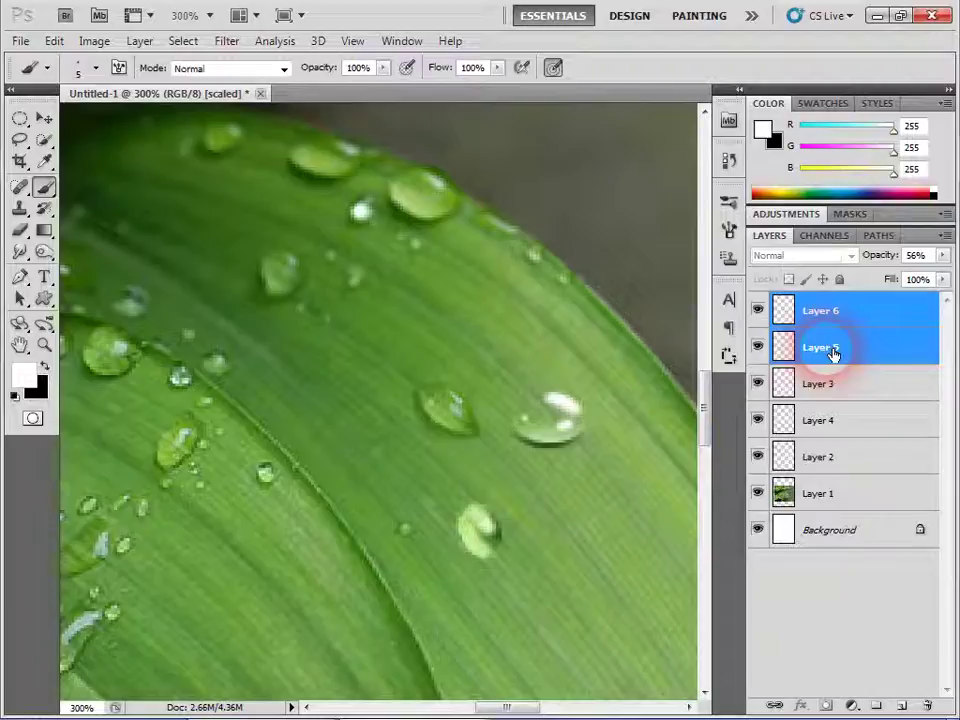
Step: Undo the accidental merge of Layers 5 and 6, then select Layer 5 alone
{"action": "key", "text": "ctrl+e"}
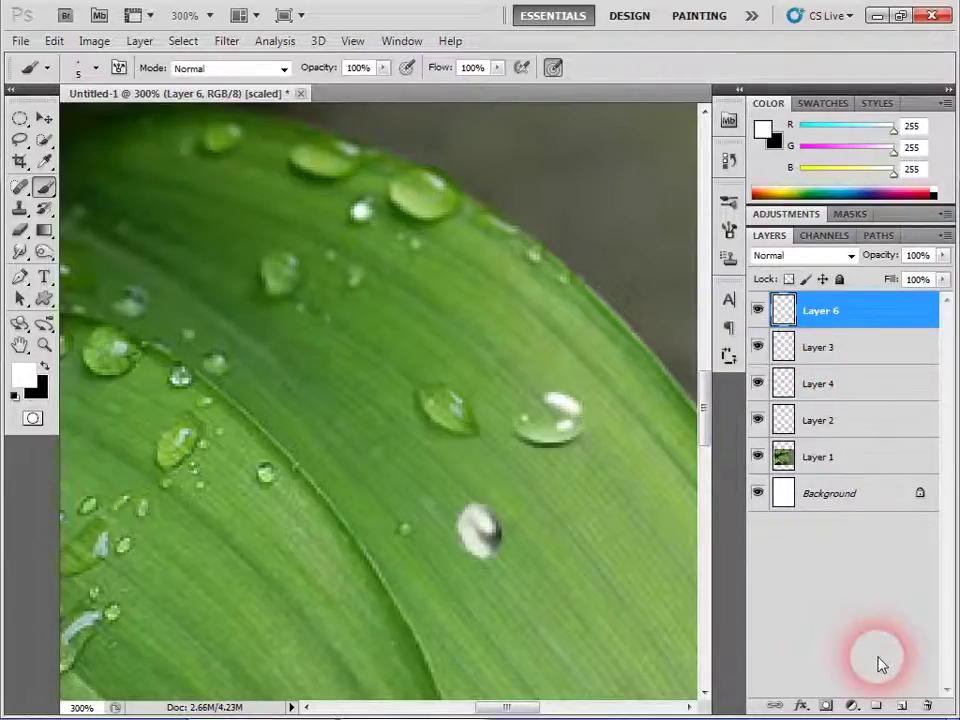
{"action": "key", "text": "ctrl+z"}
{"action": "left_click", "coordinate": [835, 473]}
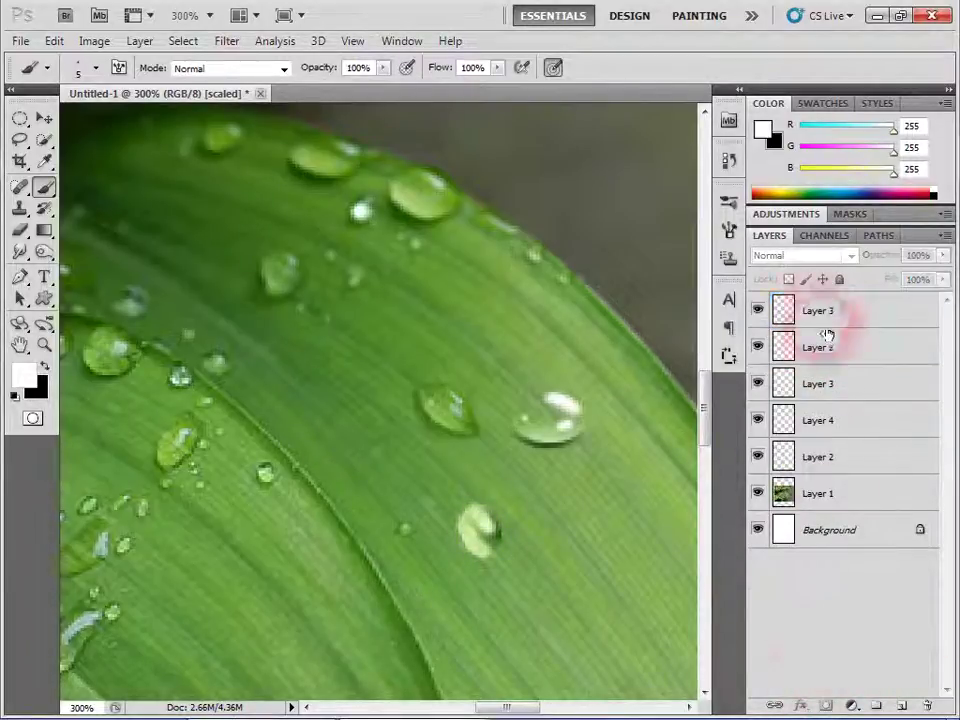
{"action": "left_click", "coordinate": [842, 314]}
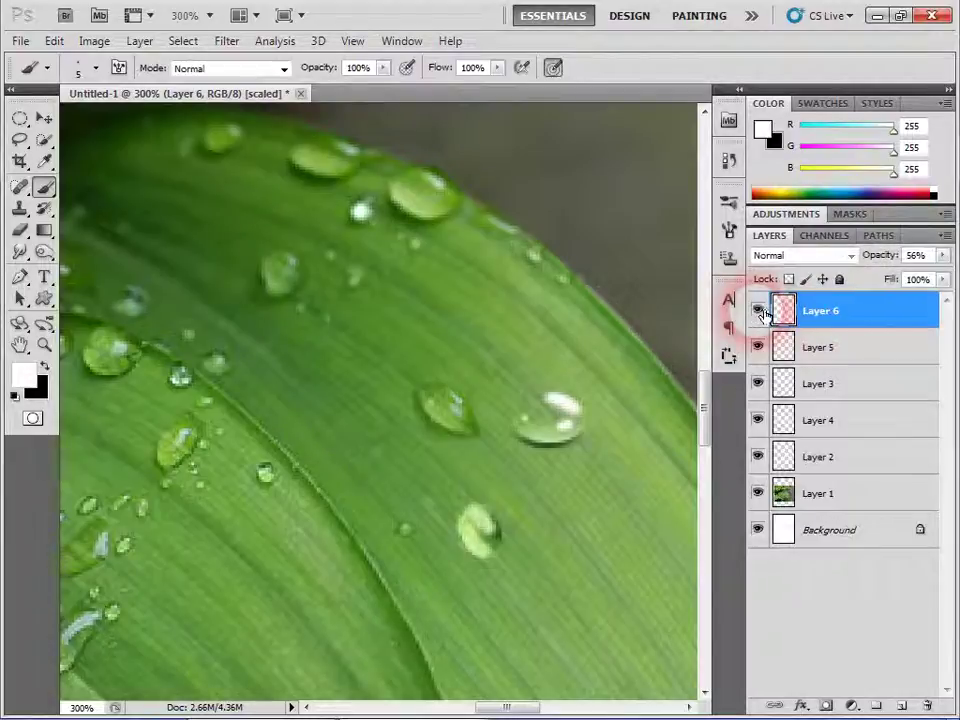
{"action": "left_click", "coordinate": [820, 350]}
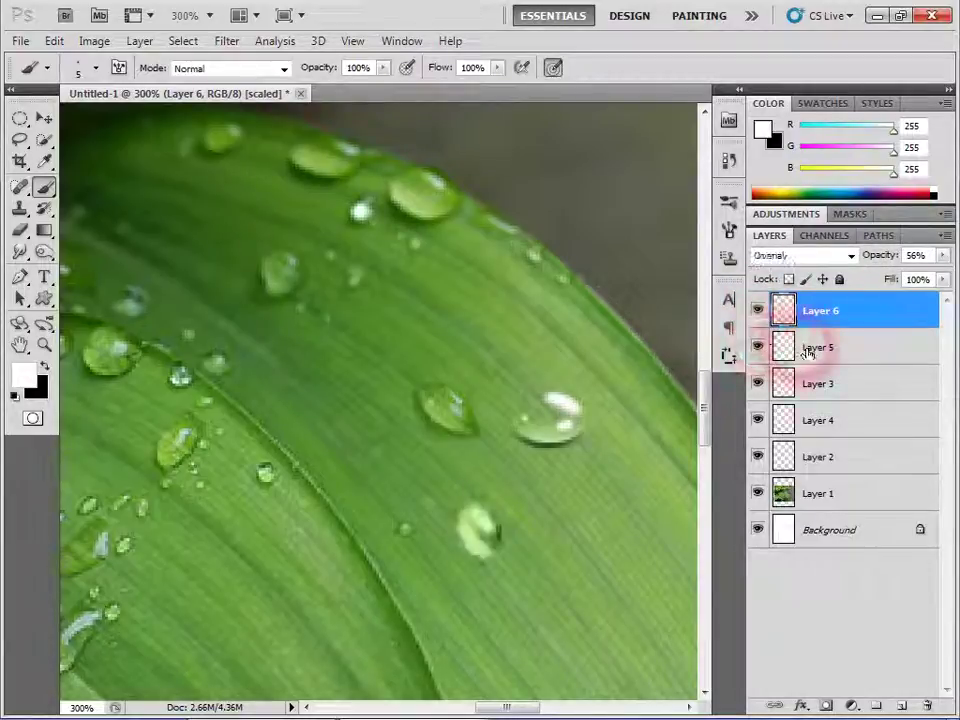
Step: Add a Drop Shadow to Layer 5 with distance 2 and size 2
{"action": "left_click", "coordinate": [817, 698]}
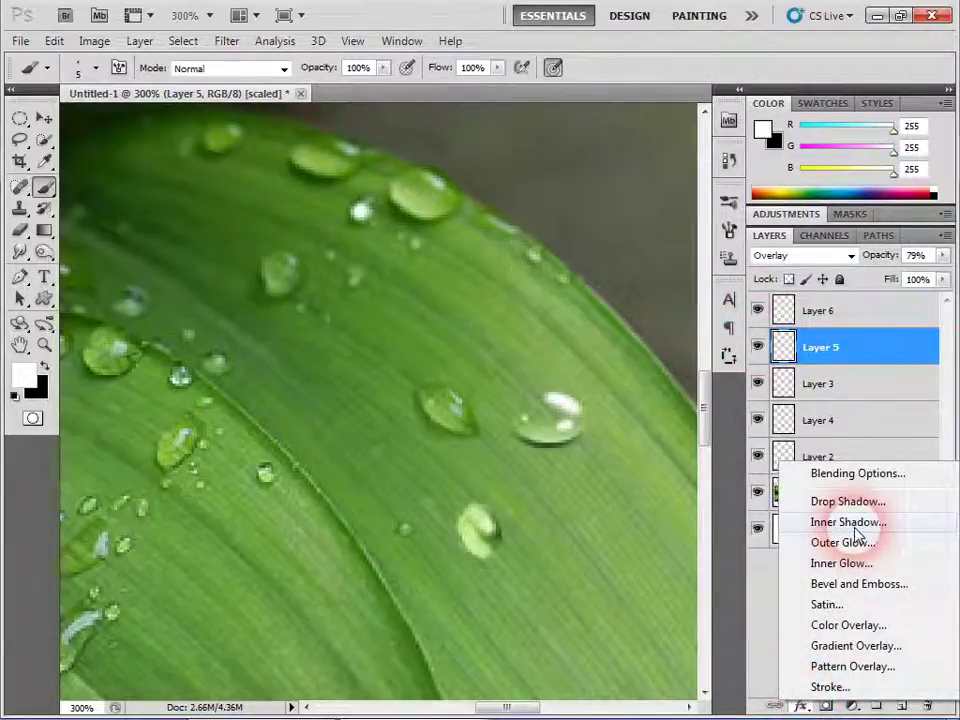
{"action": "left_click", "coordinate": [845, 503]}
{"action": "left_click_drag", "start_coordinate": [489, 321], "coordinate": [715, 347]}
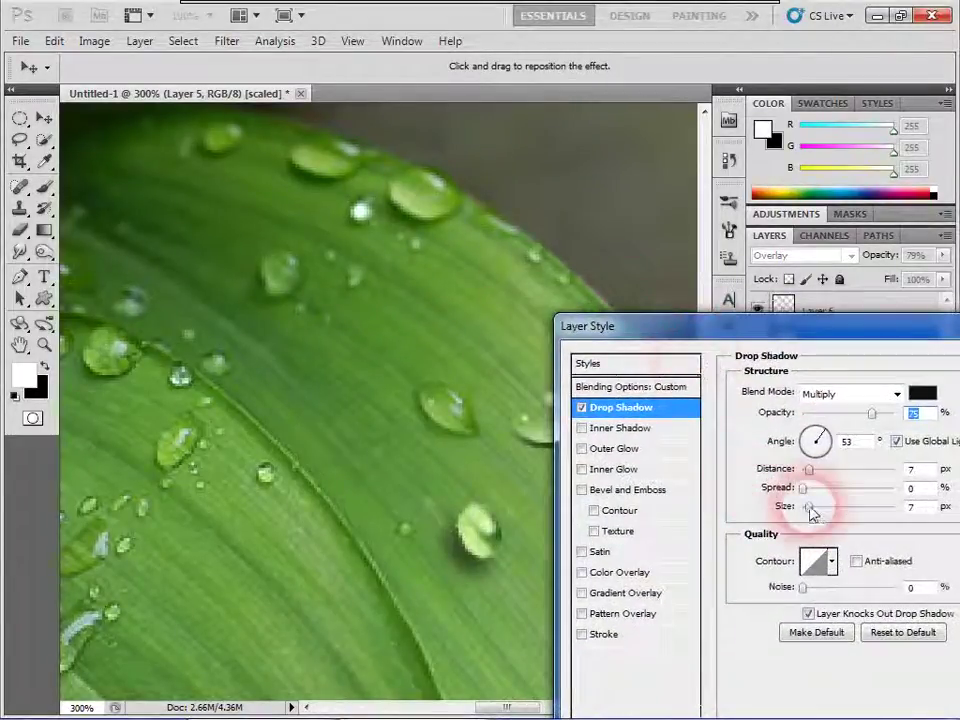
{"action": "left_click_drag", "start_coordinate": [812, 512], "coordinate": [802, 515]}
{"action": "mouse_move", "coordinate": [809, 470]}
{"action": "left_mouse_down"}
{"action": "mouse_move", "coordinate": [801, 472]}
{"action": "mouse_move", "coordinate": [810, 472]}
{"action": "left_mouse_up"}
{"action": "left_click", "coordinate": [806, 511]}
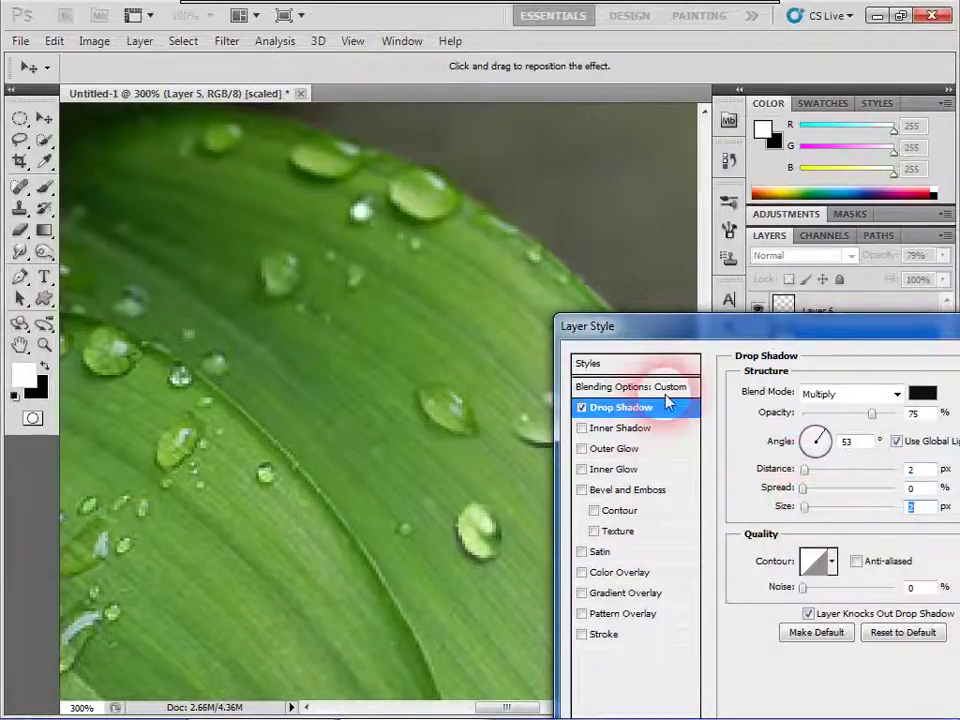
{"action": "left_click_drag", "start_coordinate": [707, 330], "coordinate": [588, 309]}
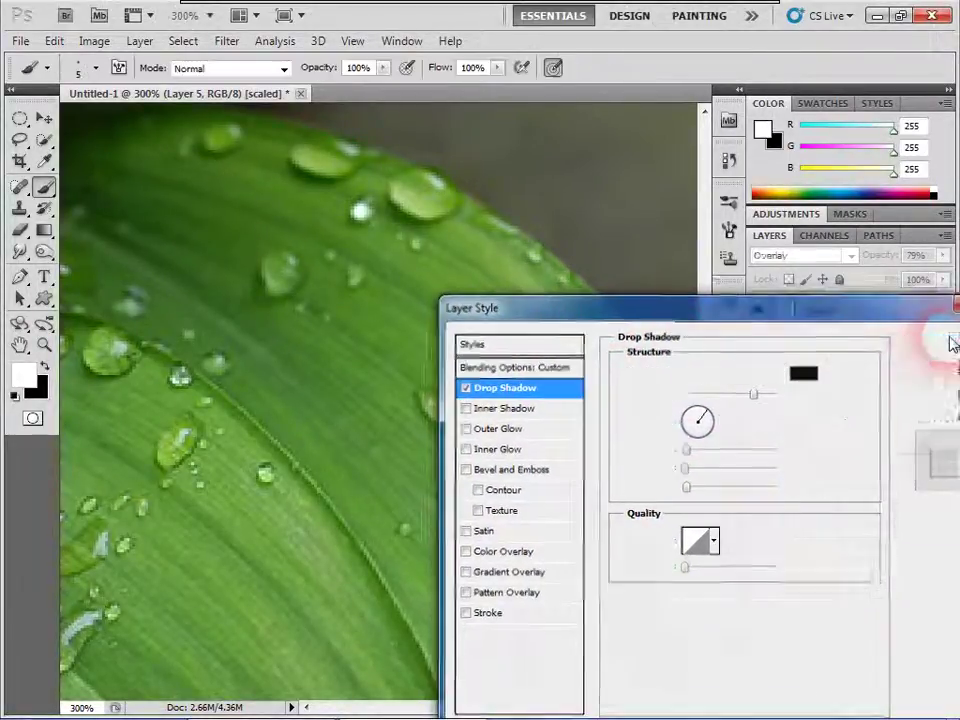
{"action": "left_click", "coordinate": [946, 342]}
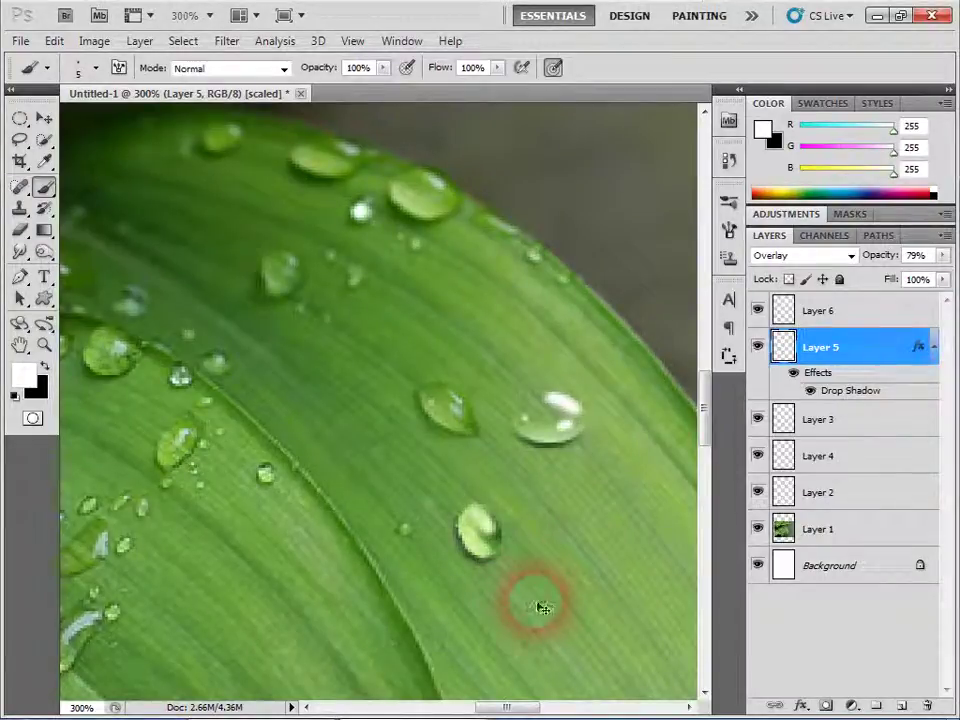
Step: Zoom out and drag Layer 2's bubble to float right of the leaf tips over grey
{"action": "key", "text": "ctrl+minus"}
{"action": "key", "text": "ctrl+minus"}
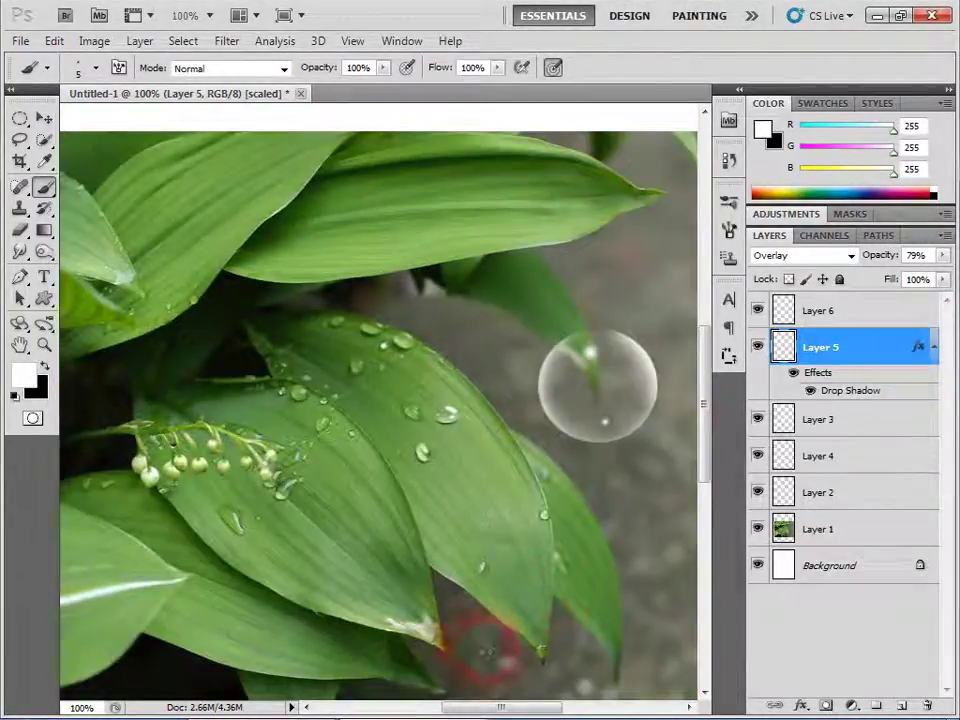
{"action": "scroll", "coordinate": [420, 525], "scroll_direction": "right", "scroll_amount": 3}
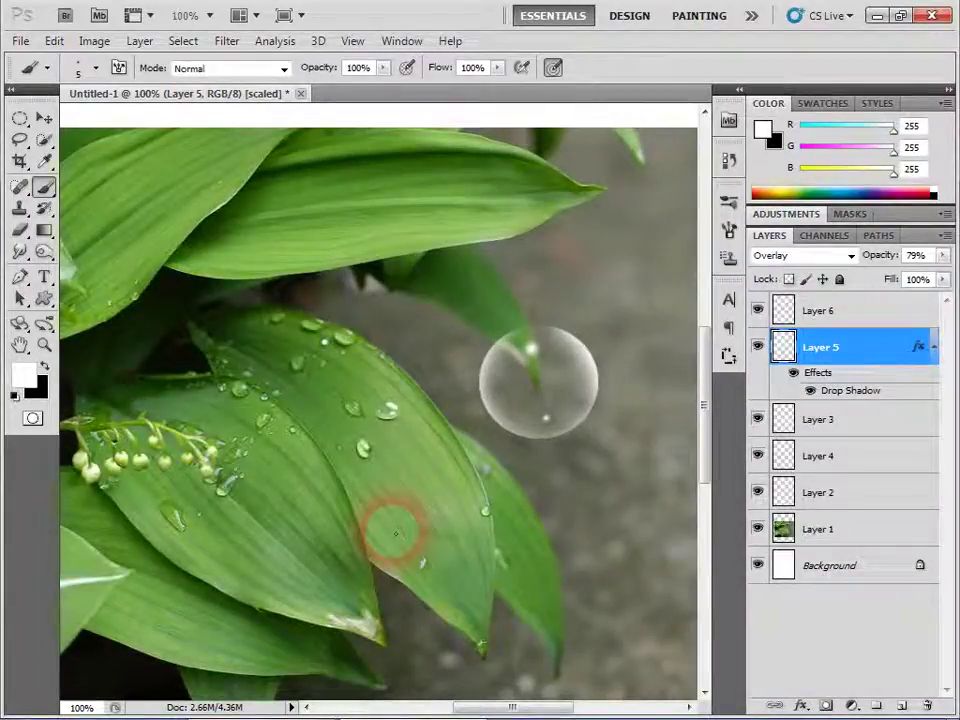
{"action": "left_click", "coordinate": [44, 118]}
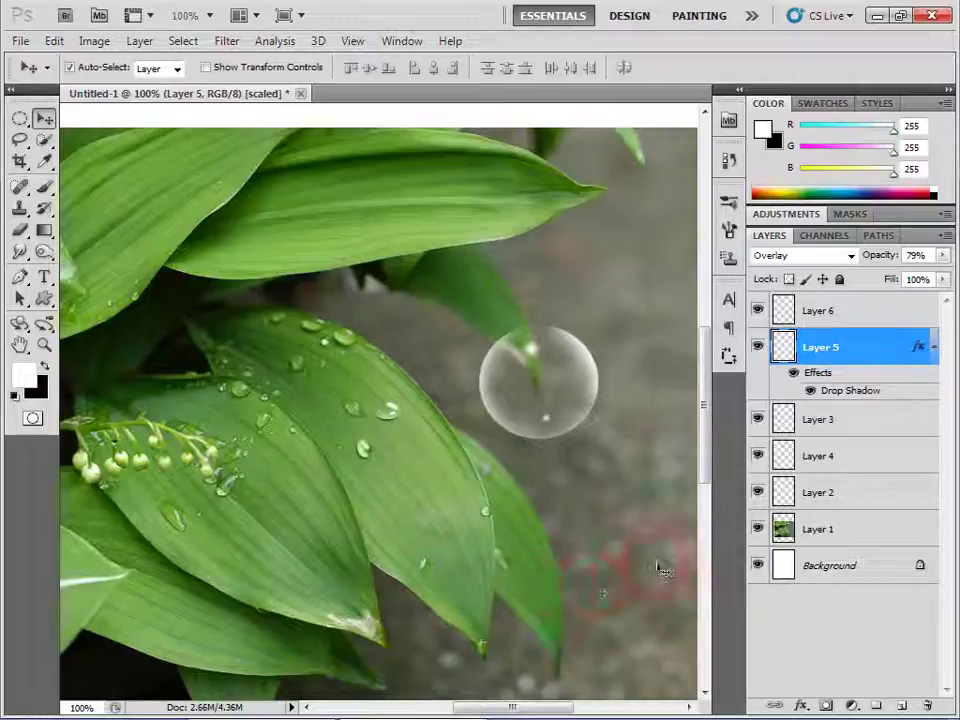
{"action": "left_click", "coordinate": [587, 406]}
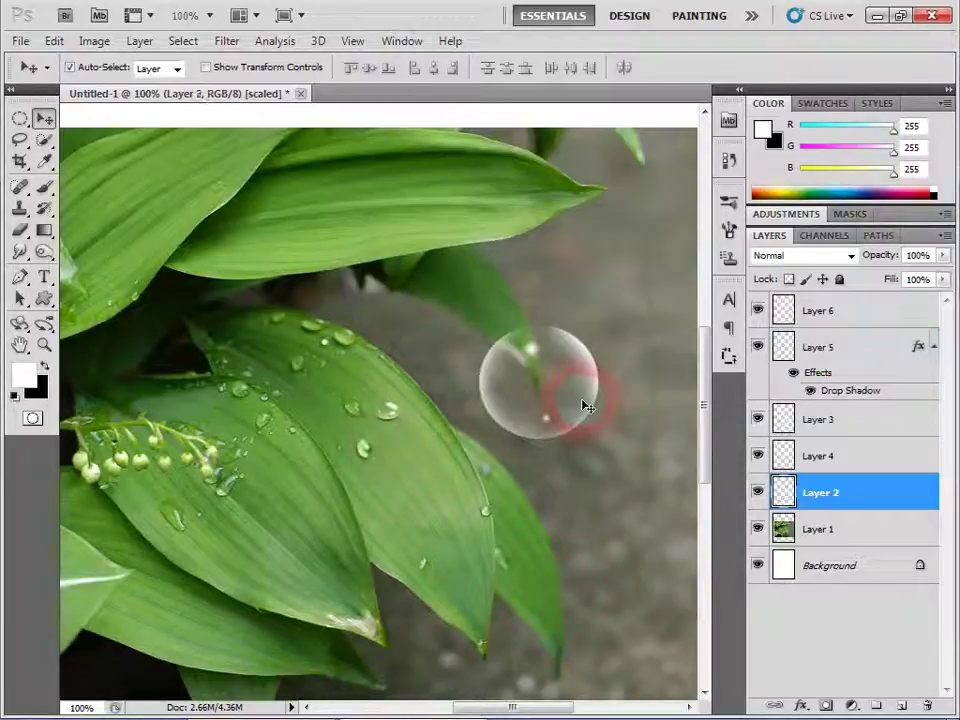
{"action": "key", "text": "ctrl+minus"}
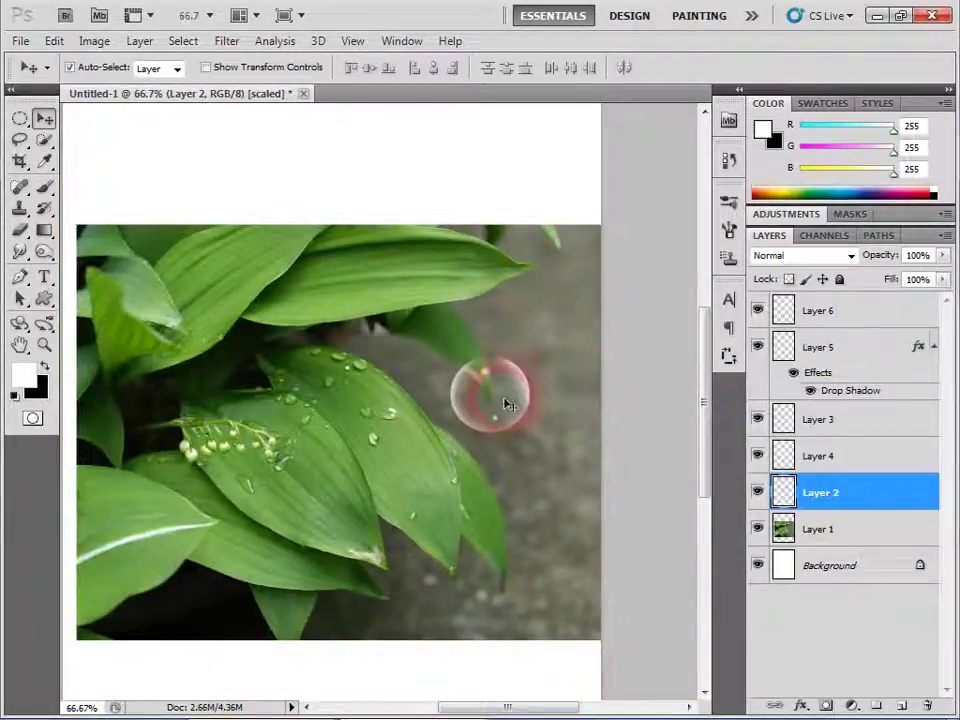
{"action": "mouse_move", "coordinate": [530, 393]}
{"action": "left_mouse_down"}
{"action": "mouse_move", "coordinate": [380, 441]}
{"action": "mouse_move", "coordinate": [443, 428]}
{"action": "left_mouse_up"}
{"action": "mouse_move", "coordinate": [507, 441]}
{"action": "left_mouse_down"}
{"action": "mouse_move", "coordinate": [501, 450]}
{"action": "mouse_move", "coordinate": [280, 461]}
{"action": "mouse_move", "coordinate": [537, 397]}
{"action": "mouse_move", "coordinate": [553, 413]}
{"action": "mouse_move", "coordinate": [613, 400]}
{"action": "mouse_move", "coordinate": [553, 377]}
{"action": "mouse_move", "coordinate": [569, 371]}
{"action": "mouse_move", "coordinate": [564, 401]}
{"action": "left_mouse_up"}
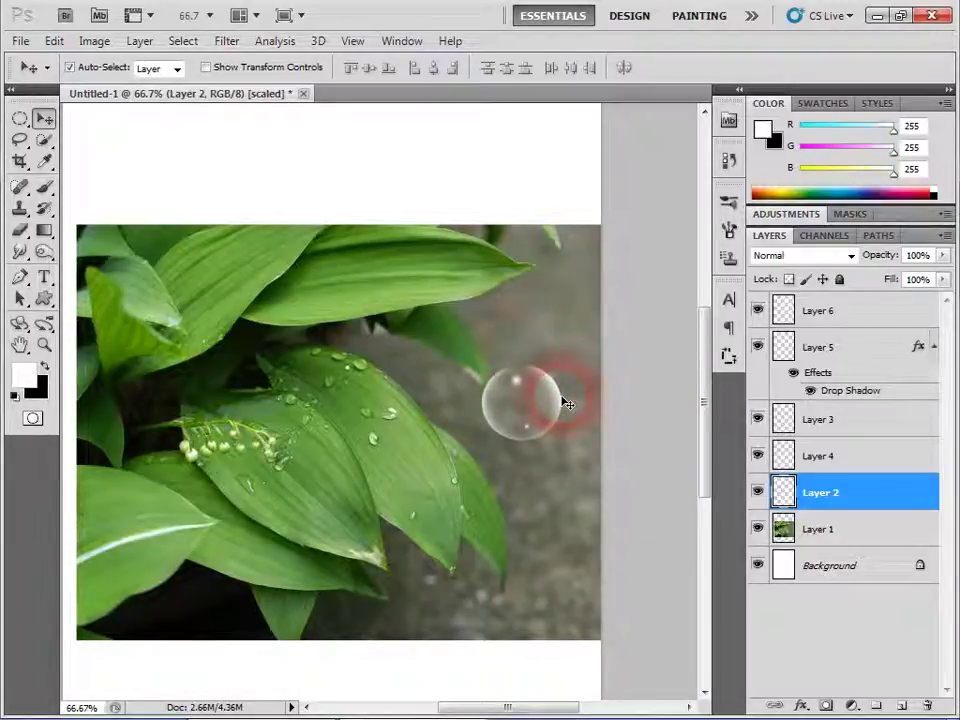
{"action": "key", "text": "ctrl+t"}
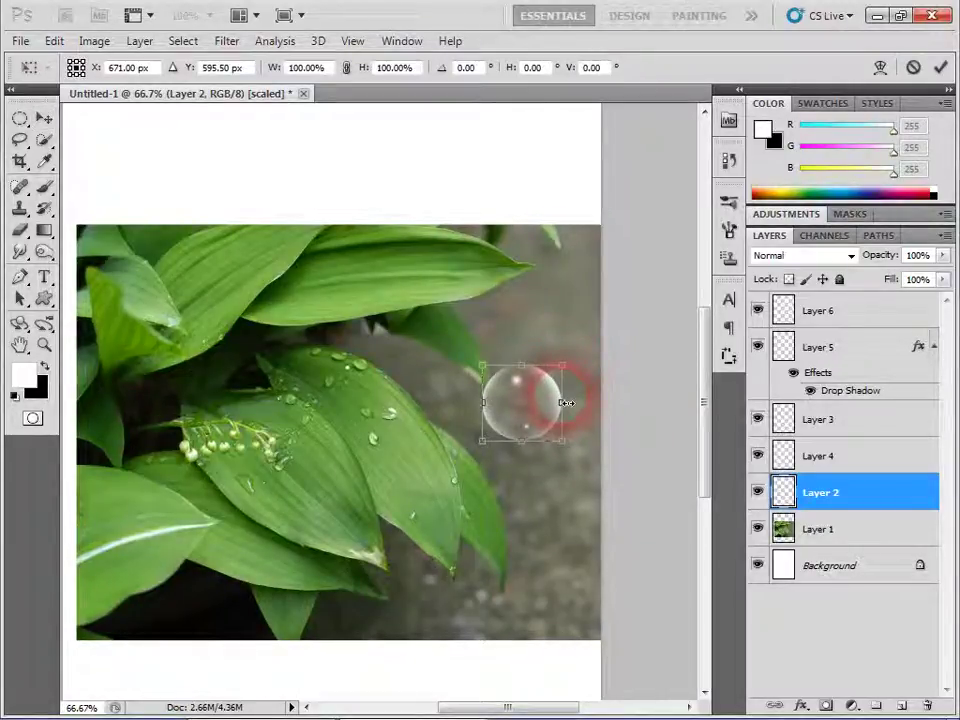
Step: Try distorting and perspective-squeezing the bubble, then cancel both, keeping it round
{"action": "left_click_drag", "start_coordinate": [565, 369], "coordinate": [564, 377]}
{"action": "key", "text": "ctrl+z"}
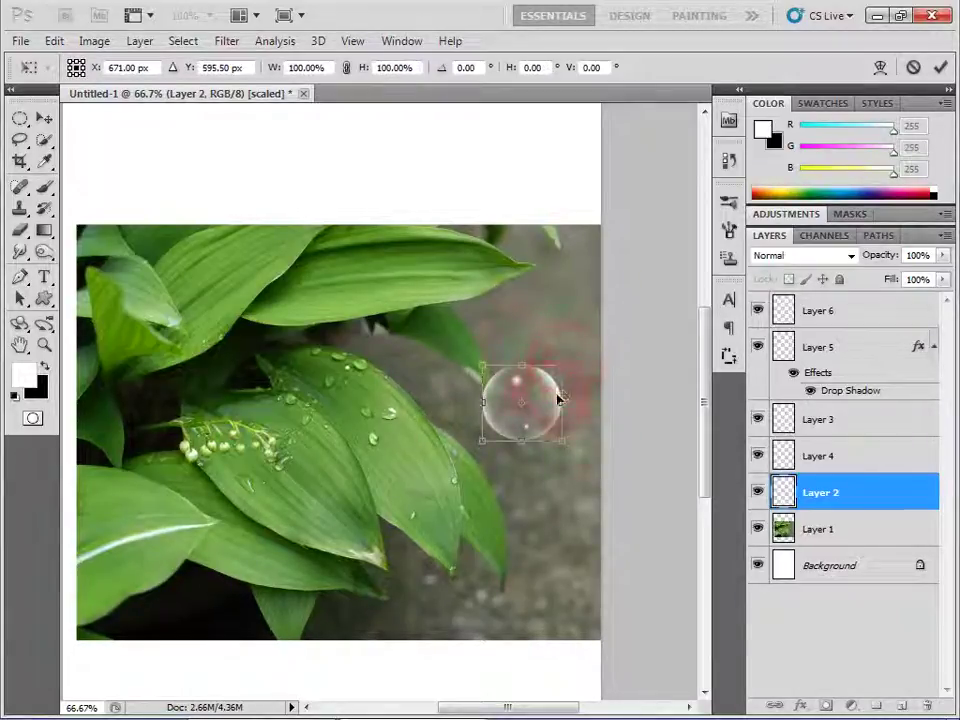
{"action": "key", "text": "ctrl+plus"}
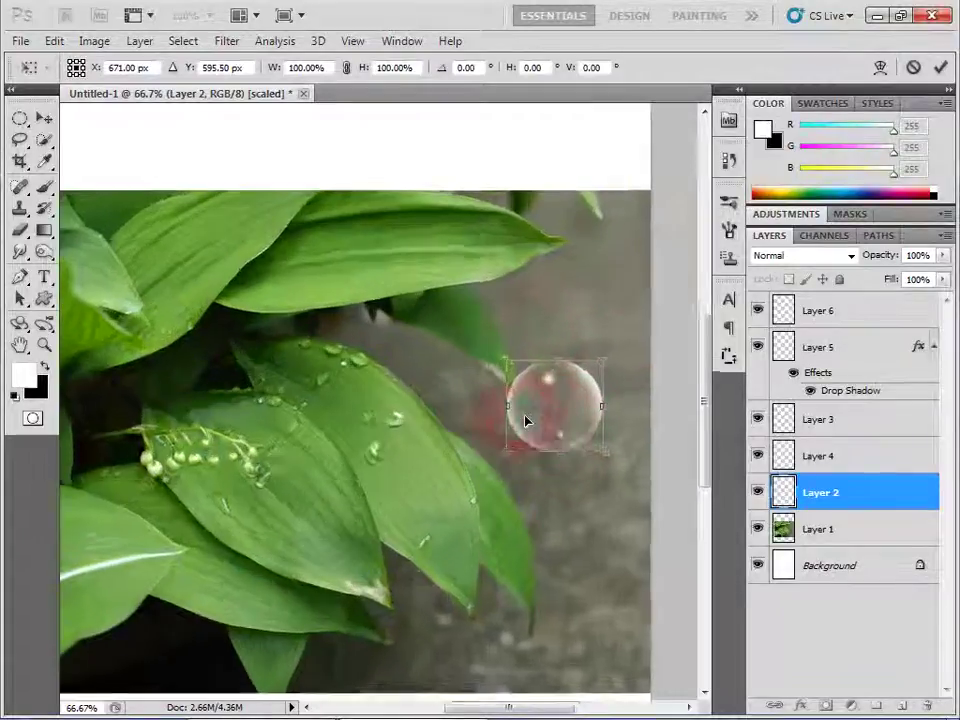
{"action": "mouse_move", "coordinate": [499, 572]}
{"action": "left_mouse_down"}
{"action": "mouse_move", "coordinate": [440, 412]}
{"action": "mouse_move", "coordinate": [409, 407]}
{"action": "left_mouse_up"}
{"action": "right_click", "coordinate": [373, 365]}
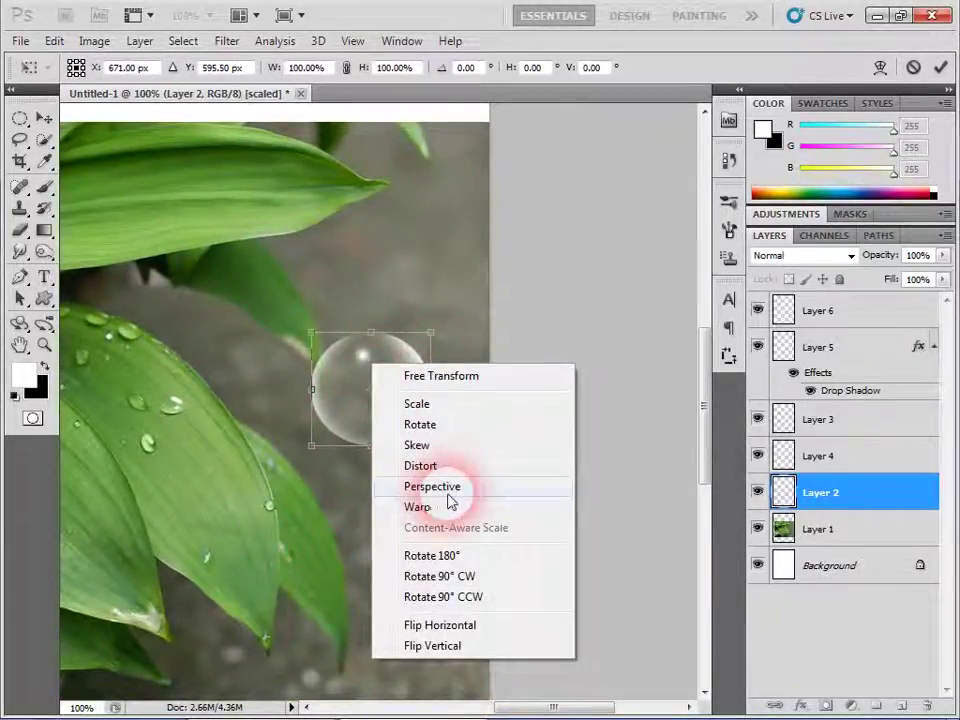
{"action": "left_click", "coordinate": [445, 487]}
{"action": "left_click_drag", "start_coordinate": [431, 340], "coordinate": [371, 338]}
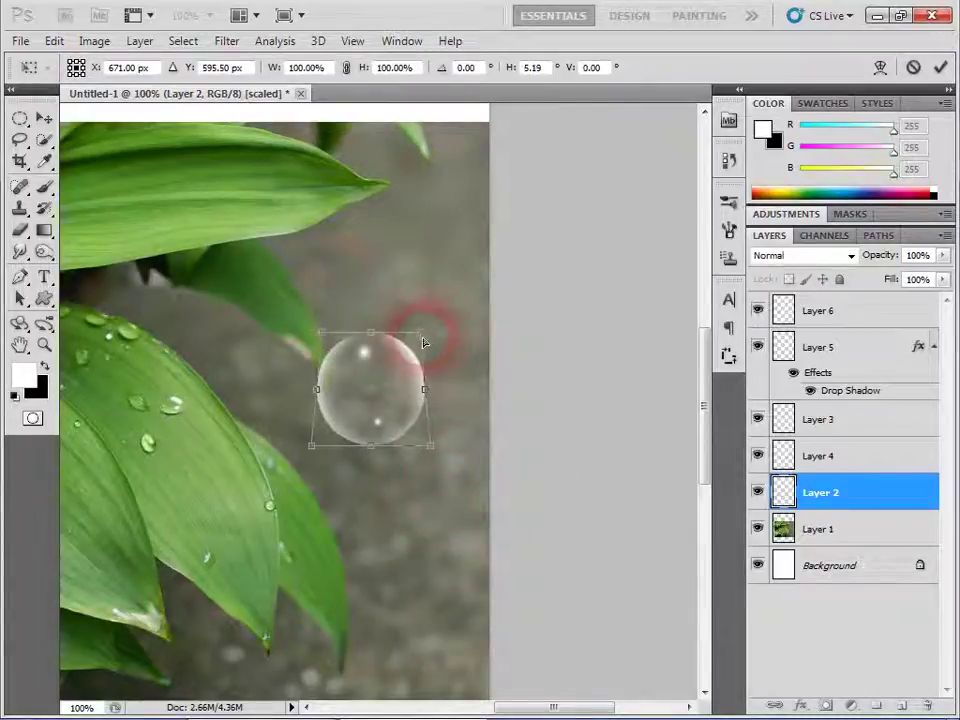
{"action": "left_click_drag", "start_coordinate": [370, 338], "coordinate": [378, 338]}
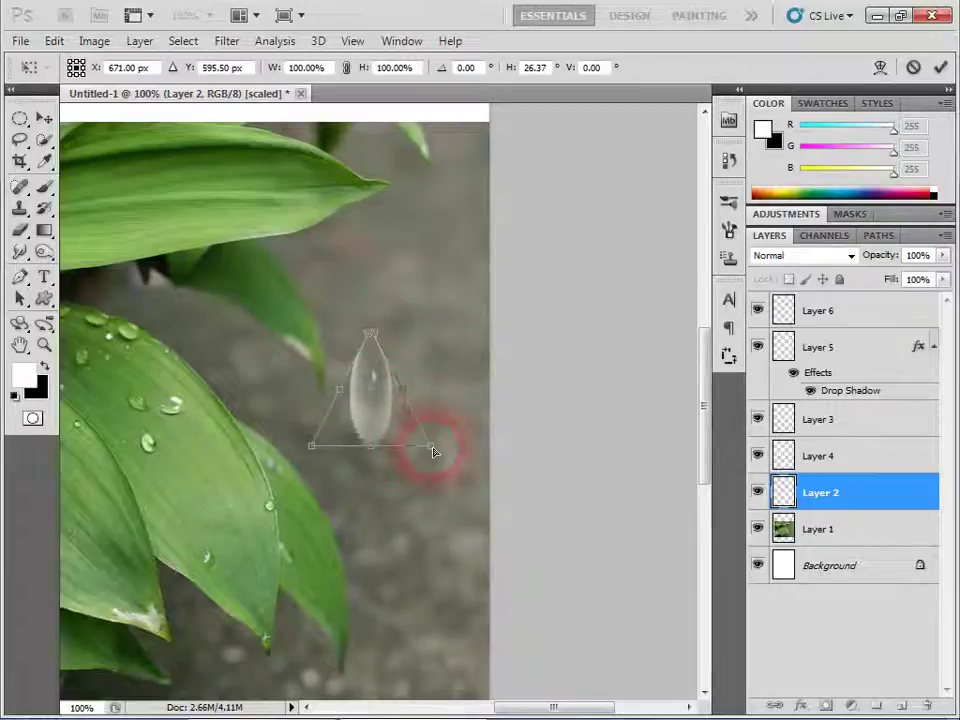
{"action": "key", "text": "Escape"}
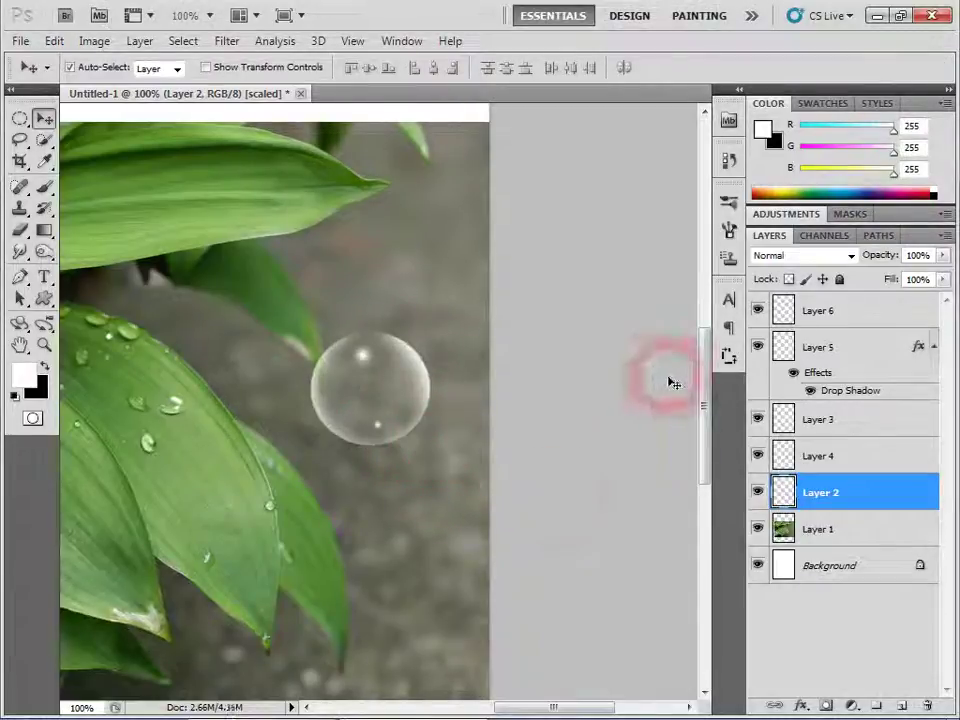
Step: Warp the bubble into a pointed teardrop, commit it, and move it down-right
{"action": "key", "text": "ctrl+t"}
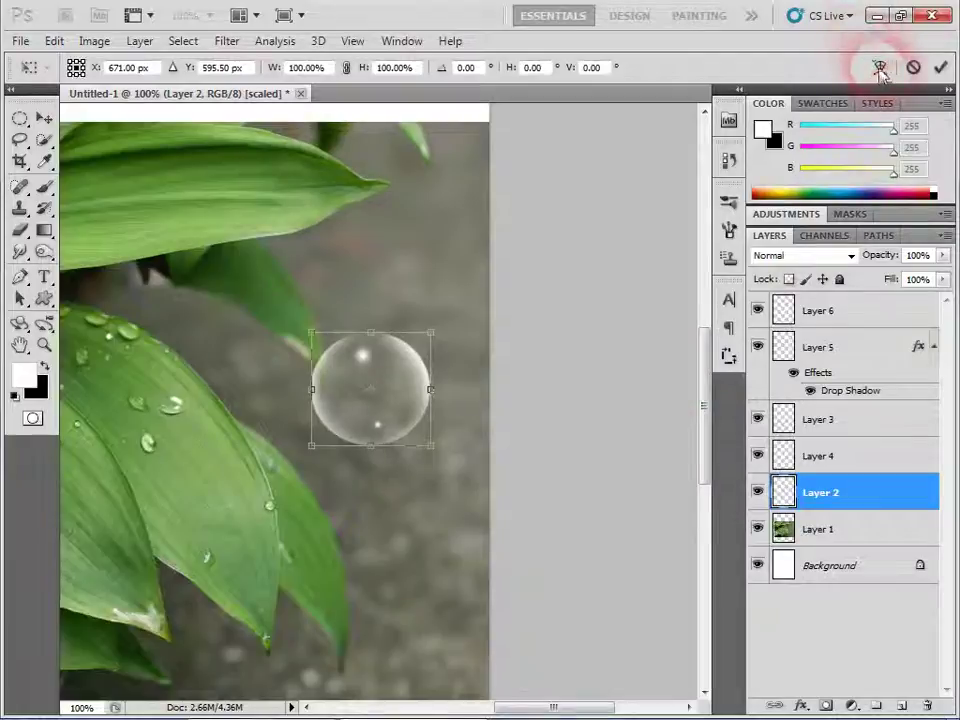
{"action": "left_click", "coordinate": [881, 68]}
{"action": "left_click", "coordinate": [386, 322]}
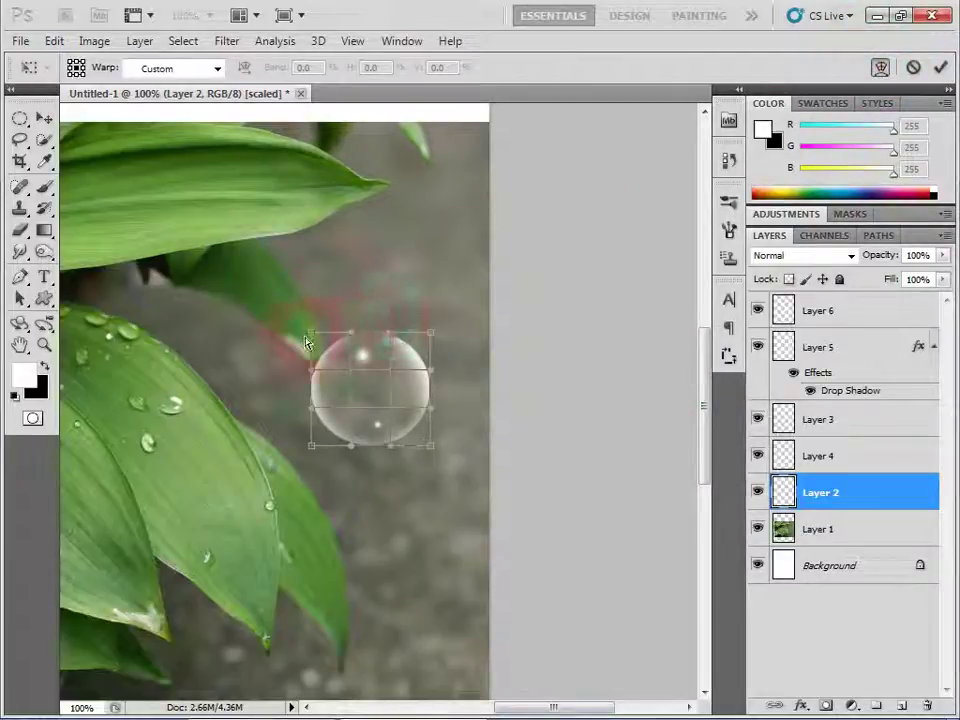
{"action": "mouse_move", "coordinate": [358, 342]}
{"action": "left_mouse_down"}
{"action": "mouse_move", "coordinate": [384, 319]}
{"action": "mouse_move", "coordinate": [358, 323]}
{"action": "left_mouse_up"}
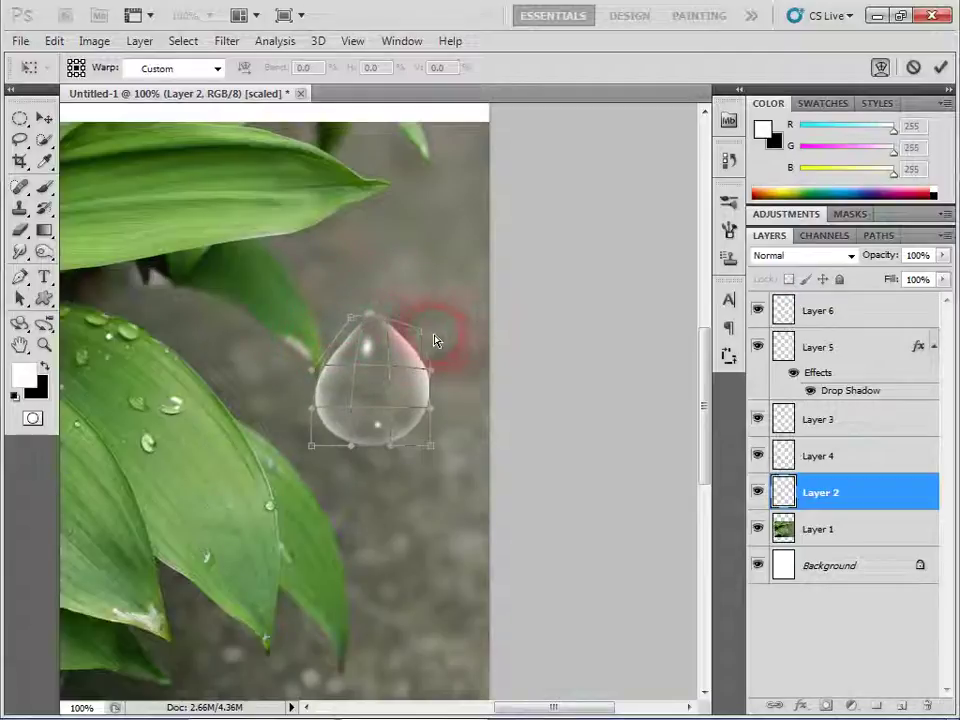
{"action": "left_click_drag", "start_coordinate": [435, 341], "coordinate": [390, 328]}
{"action": "left_click", "coordinate": [436, 460]}
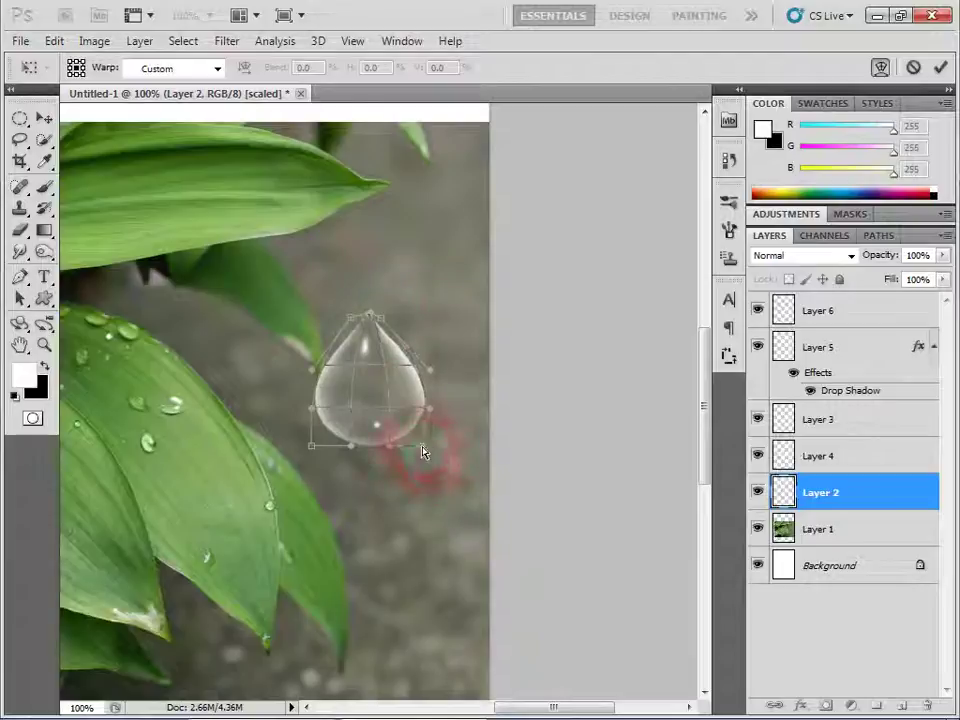
{"action": "left_click_drag", "start_coordinate": [435, 428], "coordinate": [418, 408]}
{"action": "left_click_drag", "start_coordinate": [312, 400], "coordinate": [333, 403]}
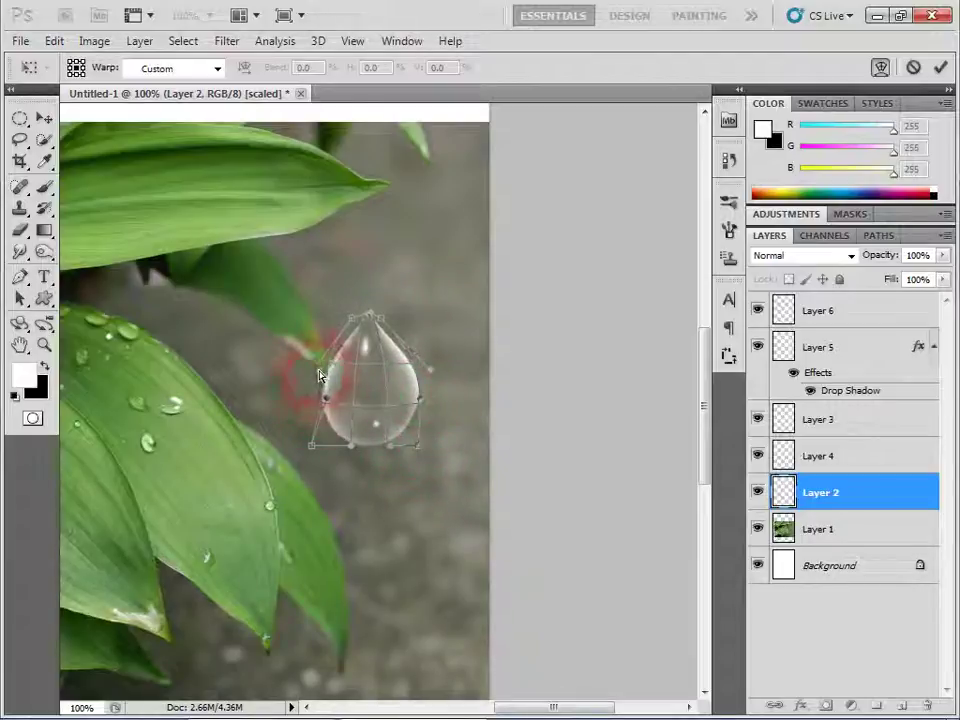
{"action": "left_click", "coordinate": [354, 453]}
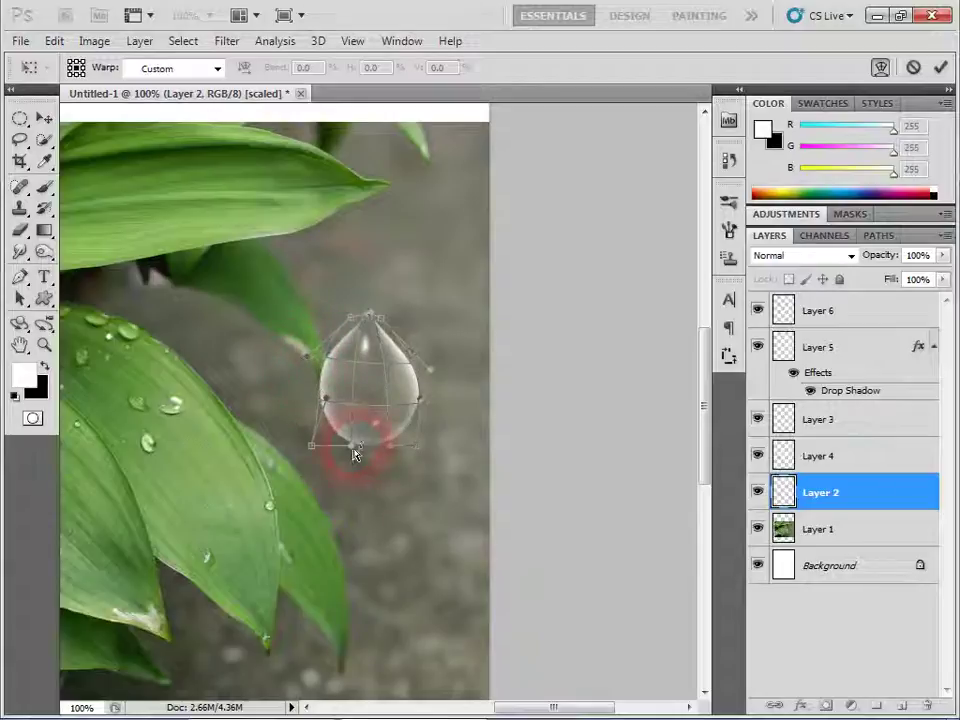
{"action": "left_click_drag", "start_coordinate": [330, 410], "coordinate": [321, 407]}
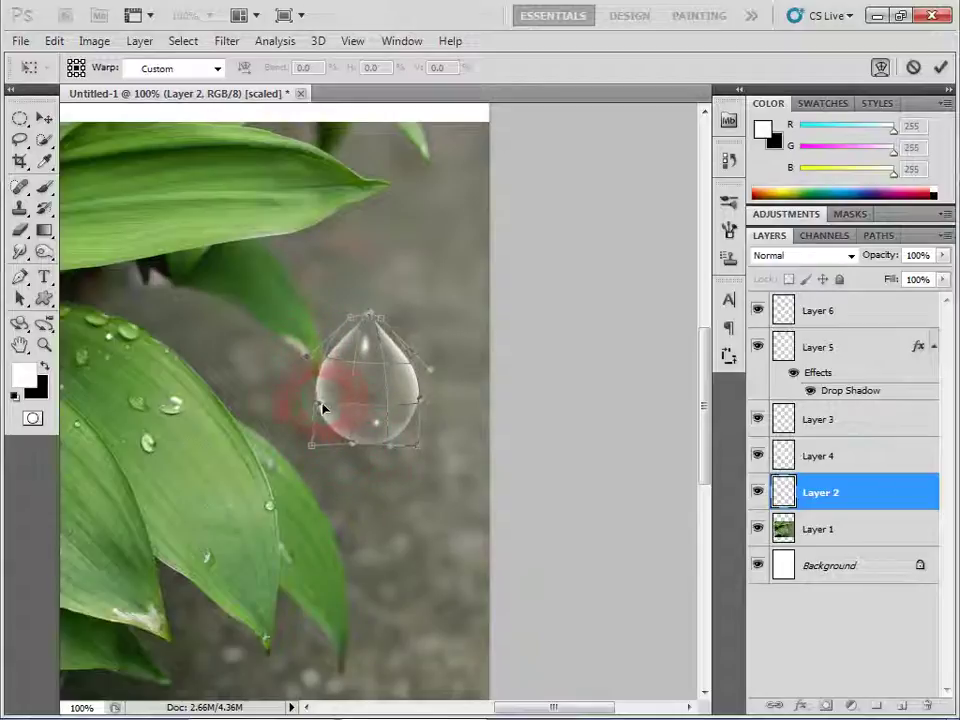
{"action": "double_click", "coordinate": [418, 416]}
{"action": "left_click_drag", "start_coordinate": [417, 385], "coordinate": [440, 442]}
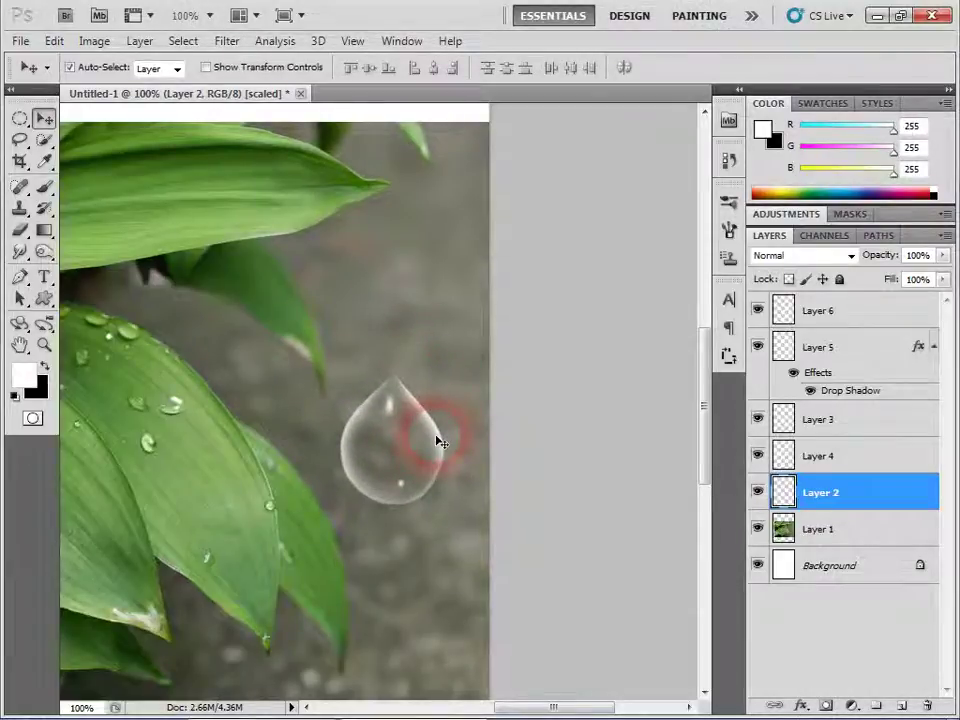
Step: Free-transform the teardrop into a slim, shorter droplet and commit the resize
{"action": "key", "text": "ctrl+t"}
{"action": "left_click_drag", "start_coordinate": [453, 447], "coordinate": [391, 438]}
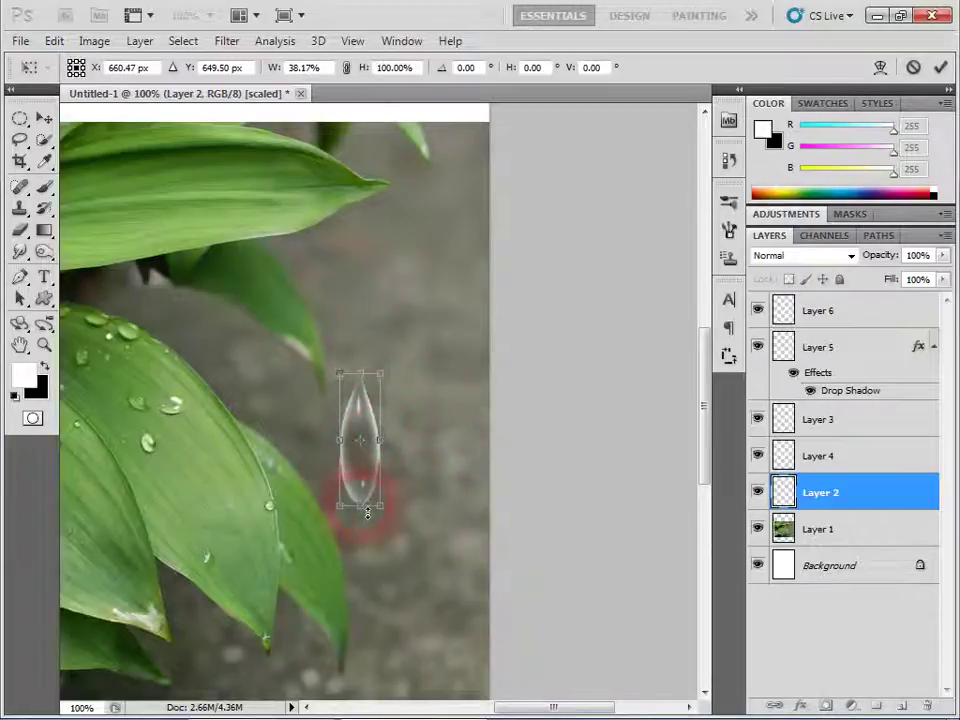
{"action": "left_click_drag", "start_coordinate": [366, 514], "coordinate": [374, 466]}
{"action": "key", "text": "Return"}
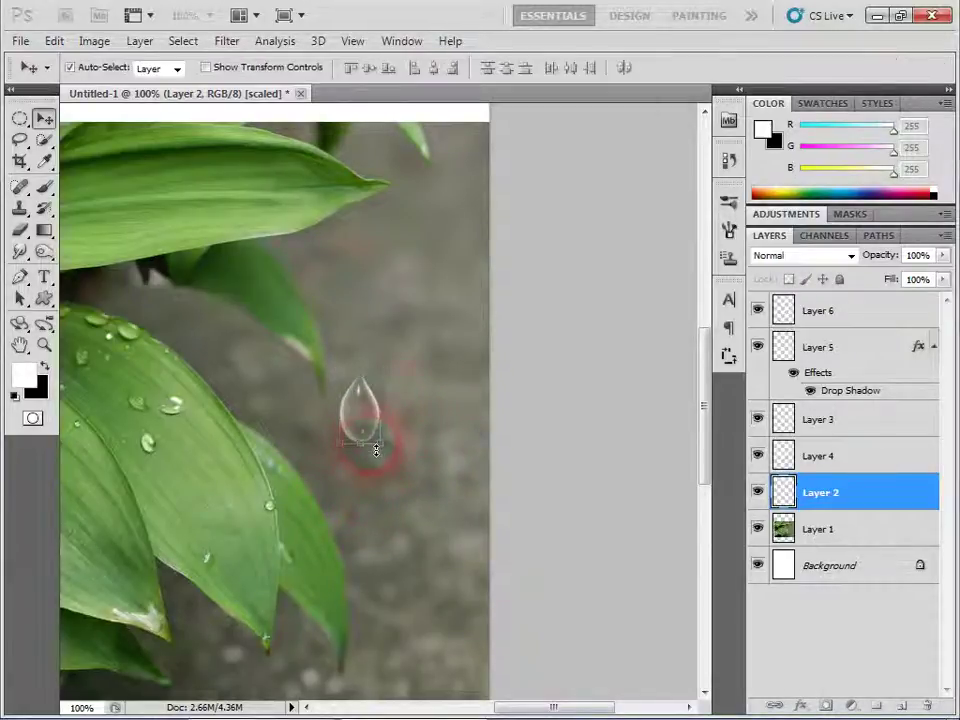
{"action": "left_click_drag", "start_coordinate": [390, 414], "coordinate": [430, 442]}
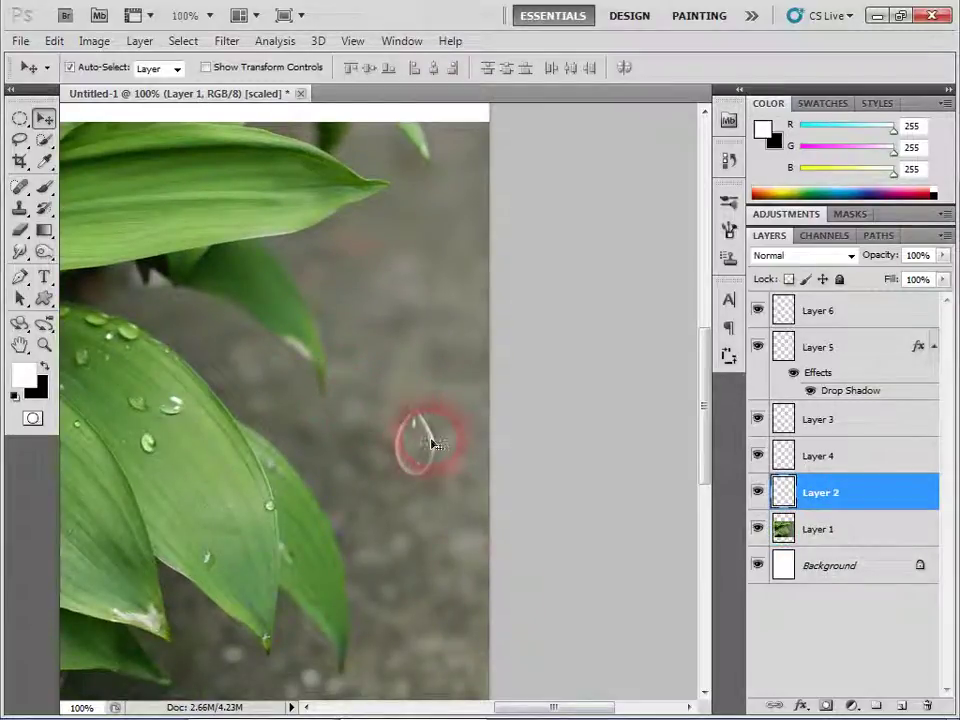
Step: Move the Layer 2 droplet right onto the grey background, clear of the leaf tips
{"action": "left_click", "coordinate": [494, 596]}
{"action": "key", "text": "ctrl+minus"}
{"action": "key", "text": "ctrl+minus"}
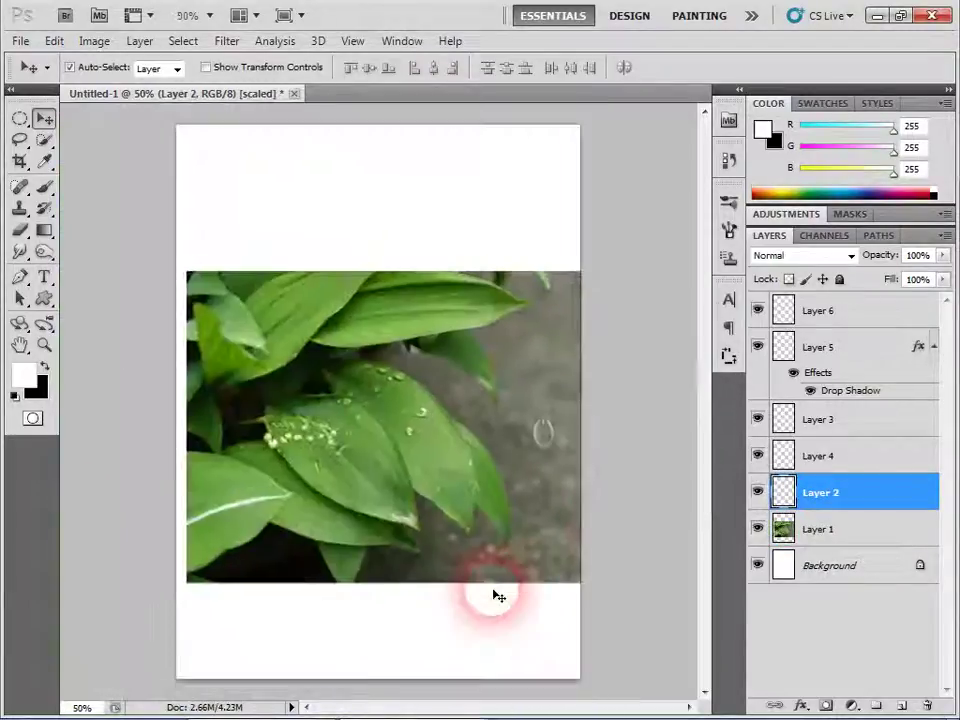
{"action": "mouse_move", "coordinate": [497, 608]}
{"action": "left_mouse_down"}
{"action": "mouse_move", "coordinate": [476, 584]}
{"action": "mouse_move", "coordinate": [531, 432]}
{"action": "left_mouse_up"}
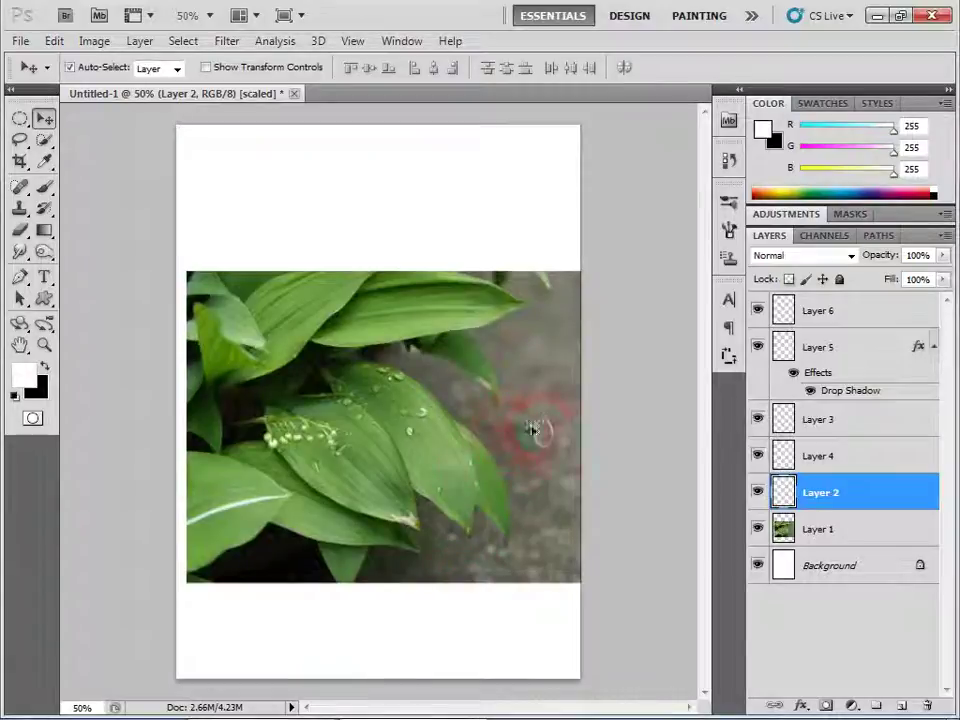
{"action": "left_click_drag", "start_coordinate": [417, 456], "coordinate": [447, 466]}
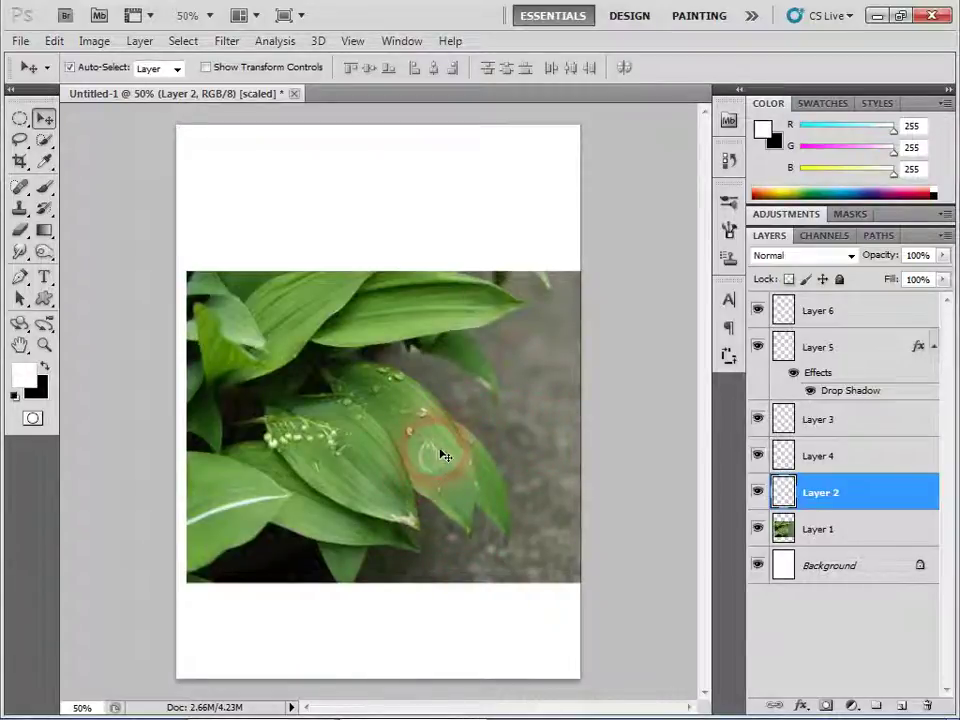
{"action": "scroll", "coordinate": [548, 437], "scroll_direction": "up", "scroll_amount": 2}
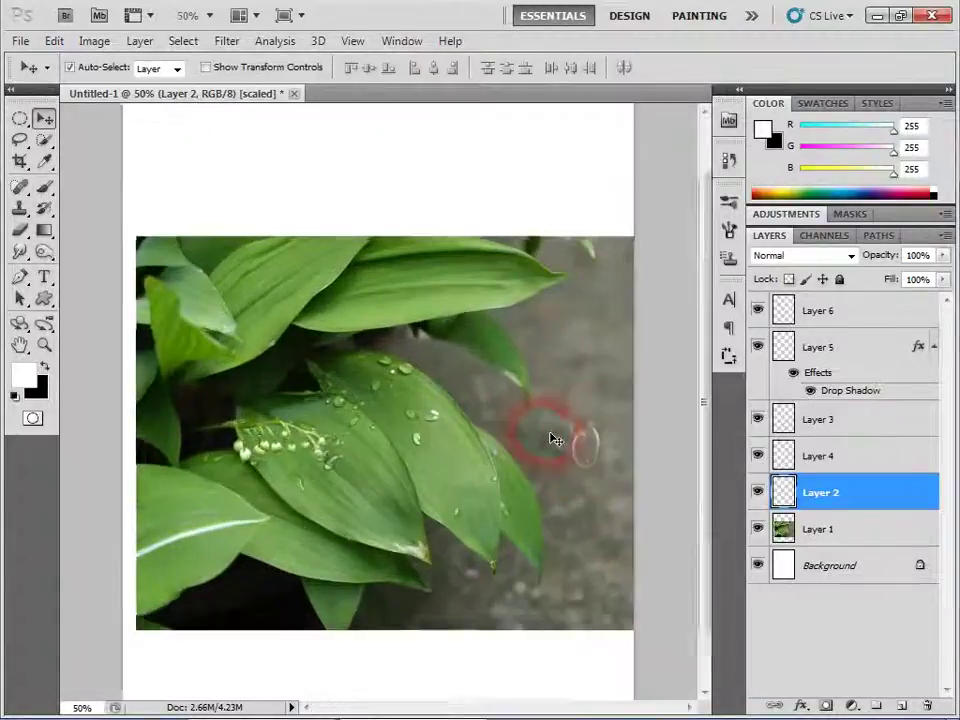
{"action": "mouse_move", "coordinate": [597, 554]}
{"action": "left_mouse_down"}
{"action": "mouse_move", "coordinate": [399, 538]}
{"action": "mouse_move", "coordinate": [508, 492]}
{"action": "left_mouse_up"}
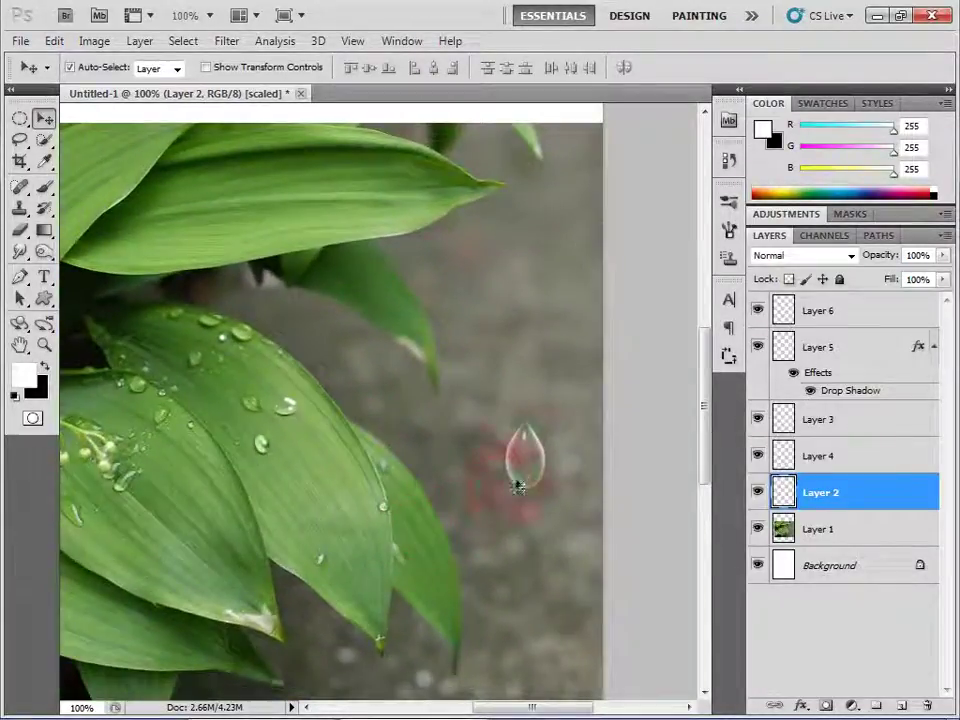
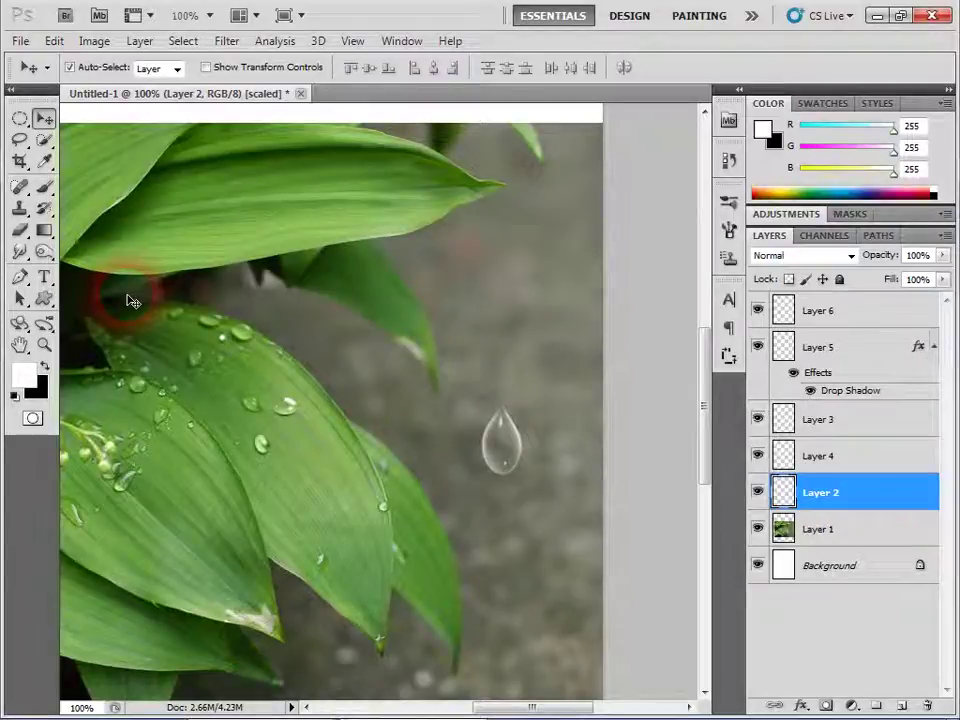
Step: Select the Brush Tool and browse the brush-set list in the preset picker without changing sets
{"action": "left_click", "coordinate": [45, 189]}
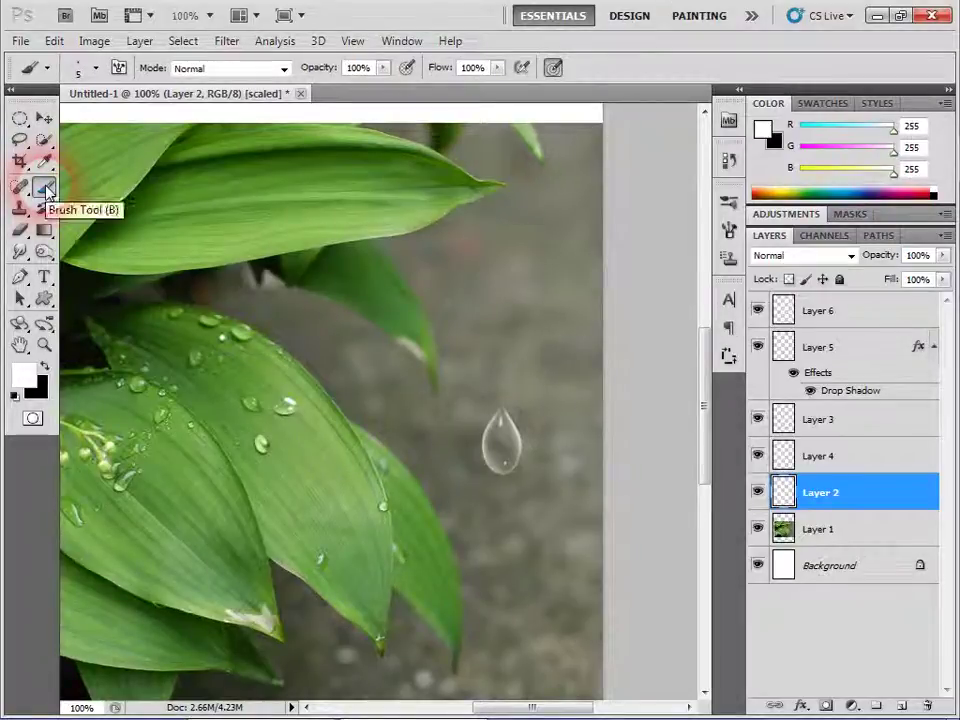
{"action": "left_click", "coordinate": [96, 68]}
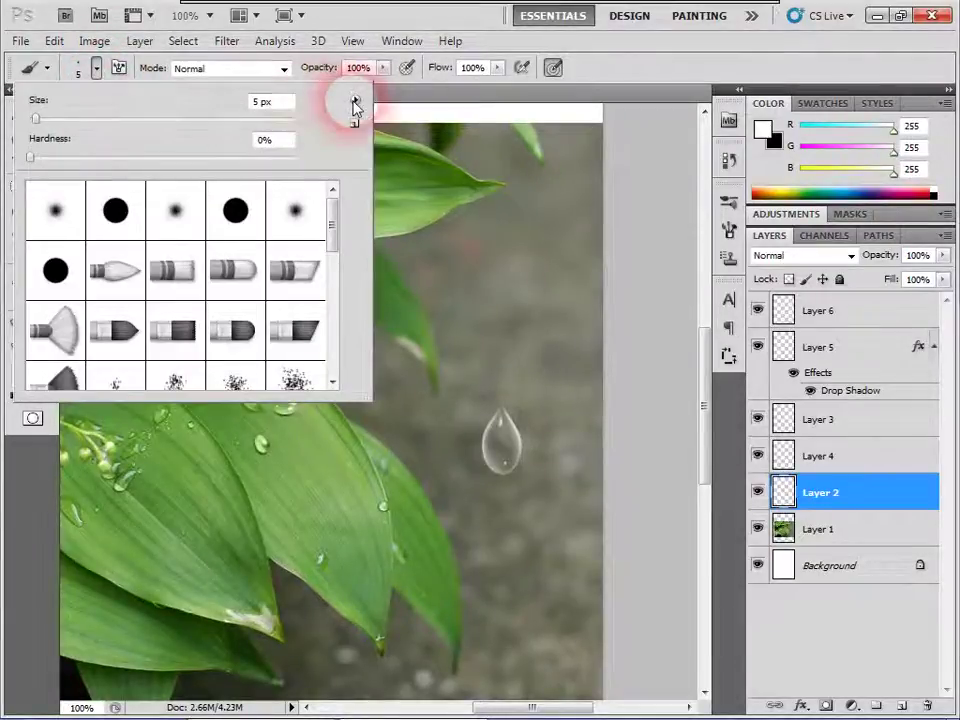
{"action": "left_click", "coordinate": [355, 104]}
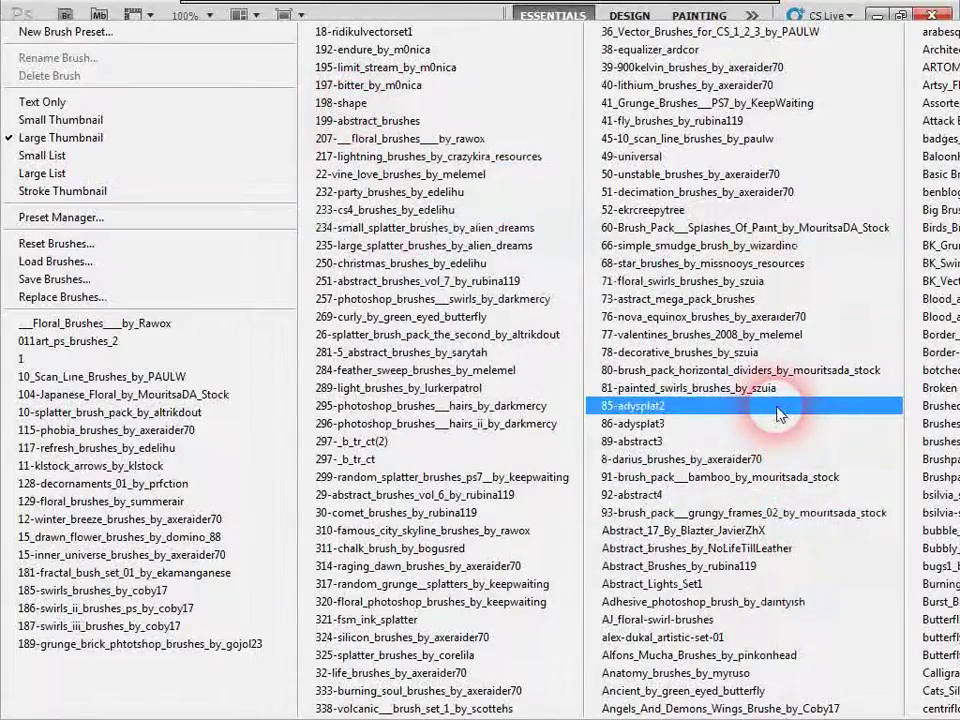
{"action": "left_click", "coordinate": [866, 16]}
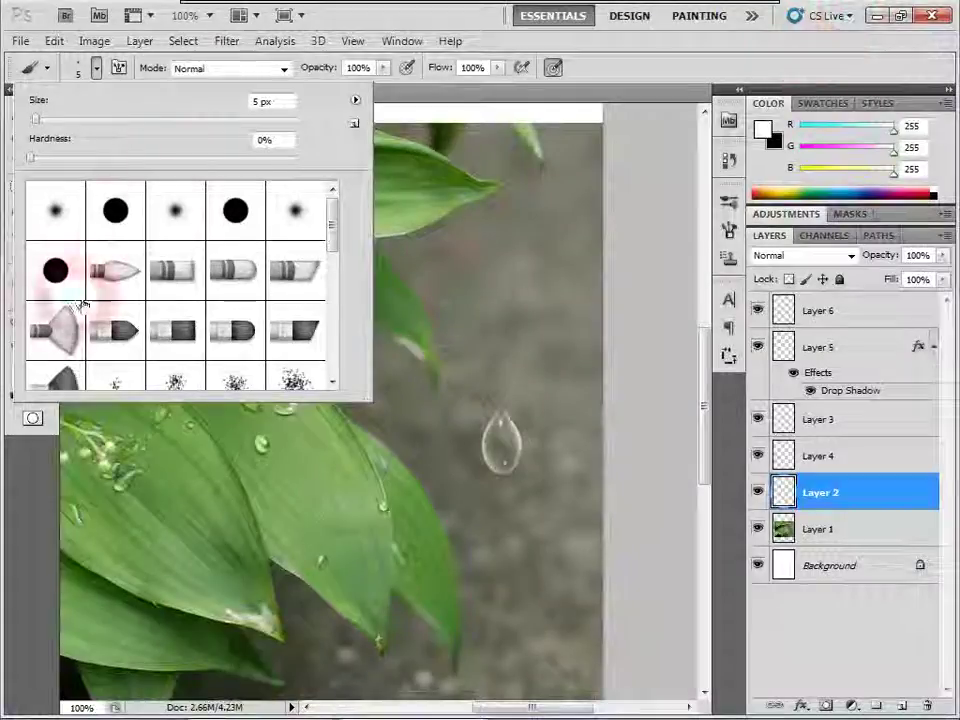
{"action": "left_click", "coordinate": [662, 77]}
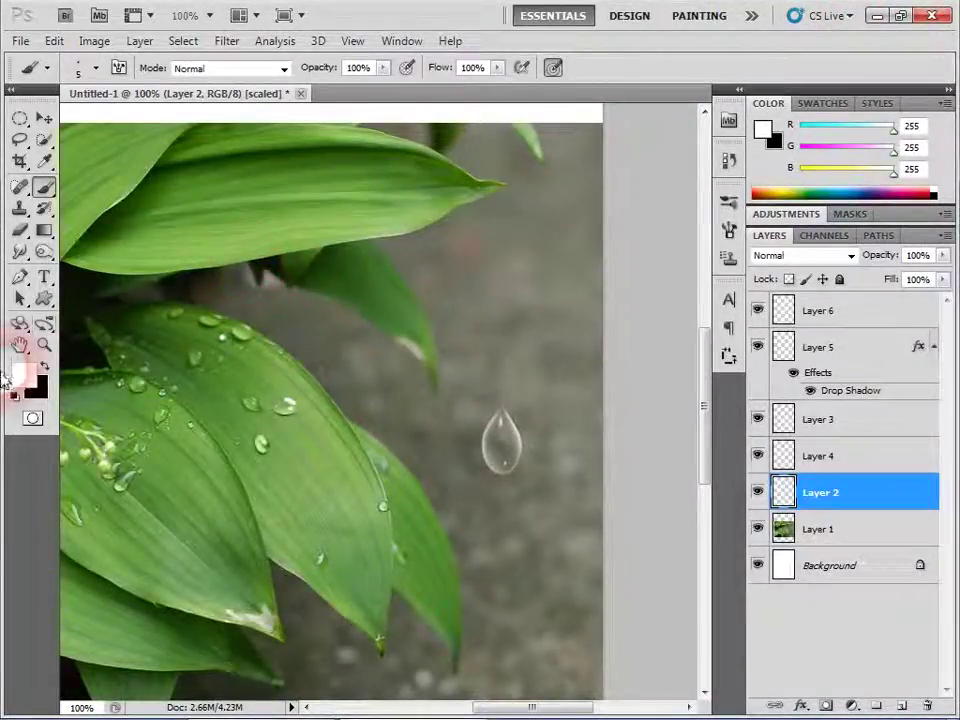
Step: Switch to the History Brush, paint over the water drop, then undo the stroke
{"action": "right_click", "coordinate": [44, 208]}
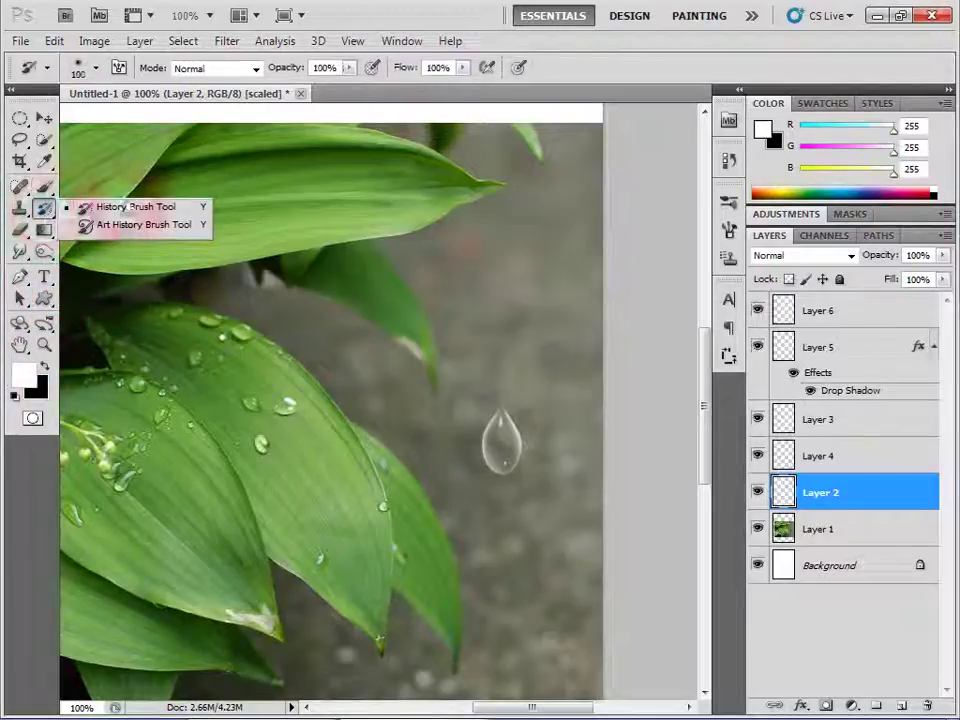
{"action": "left_click", "coordinate": [138, 208]}
{"action": "mouse_move", "coordinate": [520, 420]}
{"action": "left_mouse_down"}
{"action": "mouse_move", "coordinate": [557, 450]}
{"action": "mouse_move", "coordinate": [510, 497]}
{"action": "left_mouse_up"}
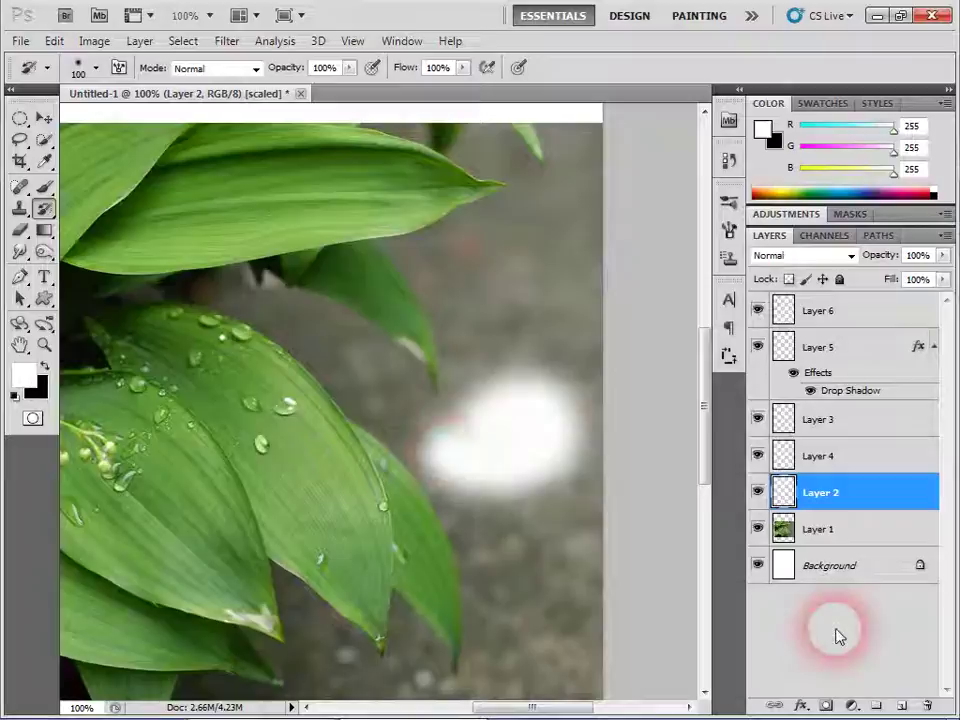
{"action": "key", "text": "ctrl+z"}
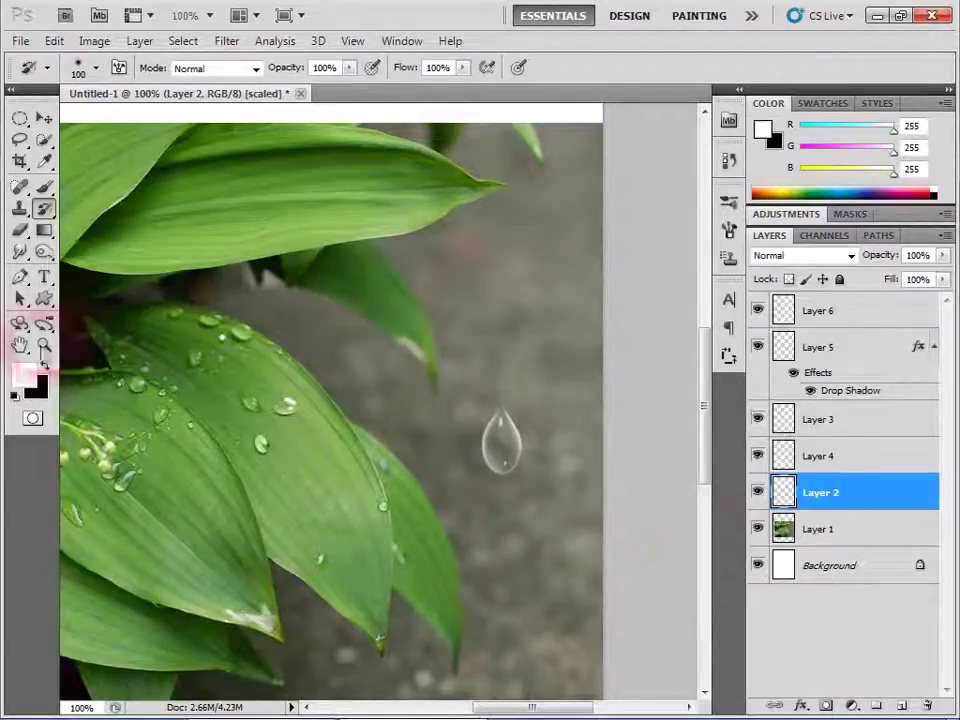
Step: Fill Layer 1 with a dark radial gradient and paint parts of it away with the History Brush
{"action": "left_click", "coordinate": [44, 230]}
{"action": "left_click", "coordinate": [846, 529]}
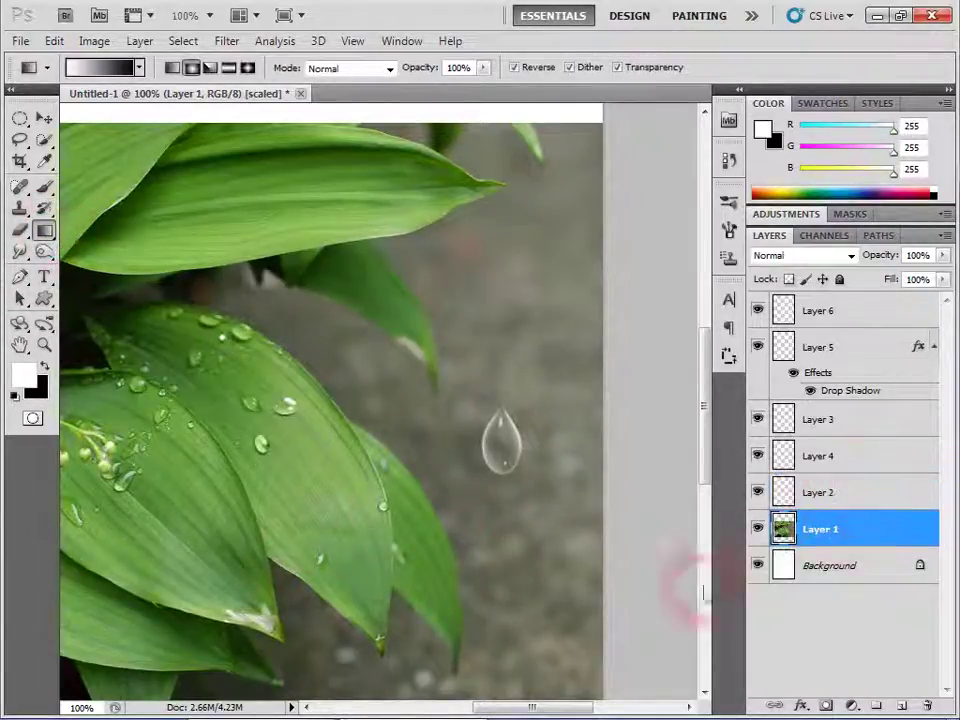
{"action": "left_click_drag", "start_coordinate": [303, 573], "coordinate": [343, 499]}
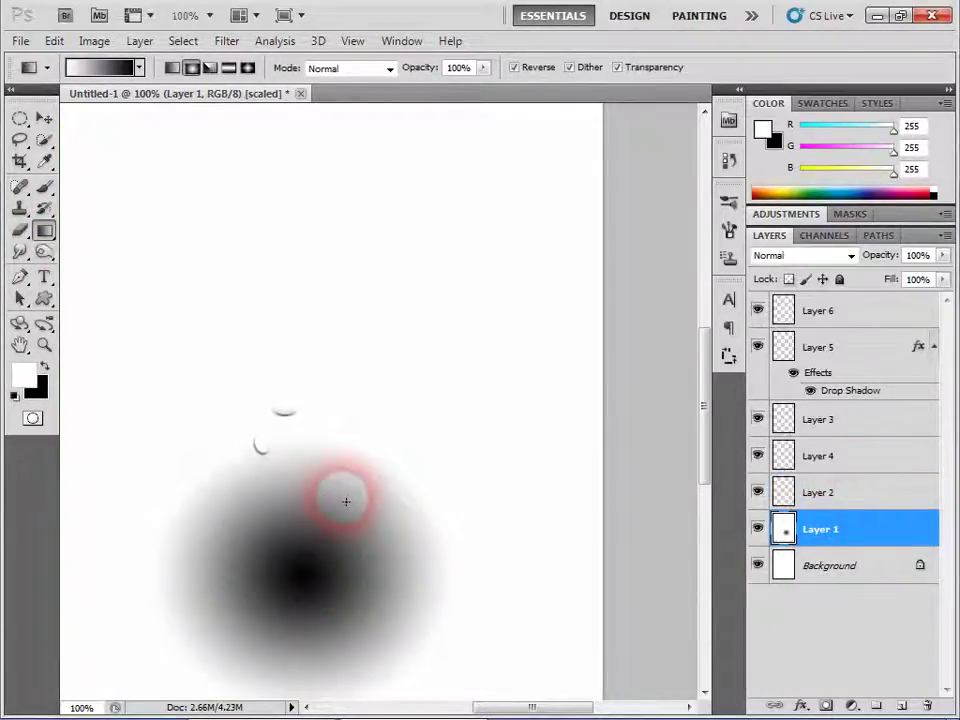
{"action": "left_click", "coordinate": [44, 208]}
{"action": "mouse_move", "coordinate": [290, 465]}
{"action": "left_mouse_down"}
{"action": "mouse_move", "coordinate": [347, 510]}
{"action": "mouse_move", "coordinate": [321, 515]}
{"action": "left_mouse_up"}
{"action": "key", "text": "ctrl+minus"}
{"action": "key", "text": "ctrl+minus"}
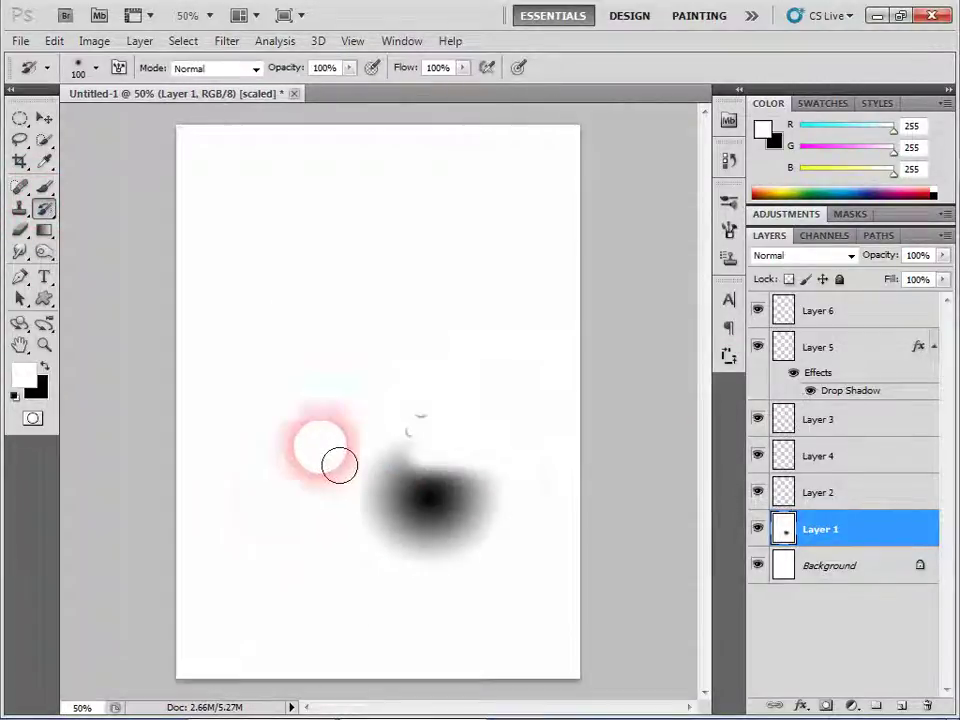
{"action": "left_click_drag", "start_coordinate": [465, 487], "coordinate": [327, 514]}
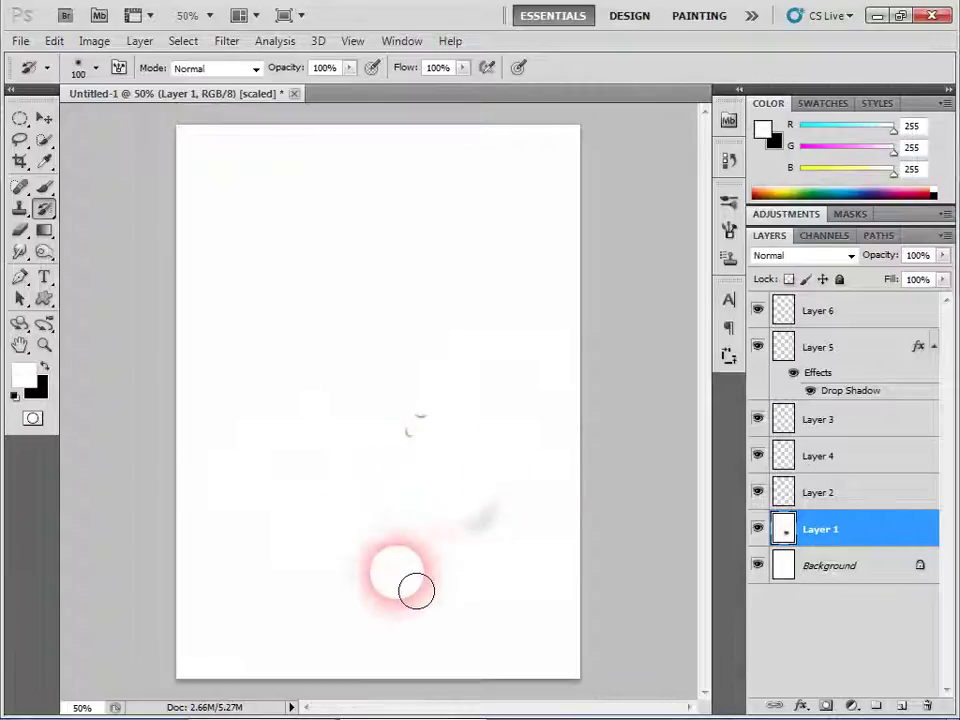
Step: Undo back to the leaf photo and close Untitled-1 without saving
{"action": "key", "text": "ctrl+z"}
{"action": "key", "text": "ctrl+alt+z"}
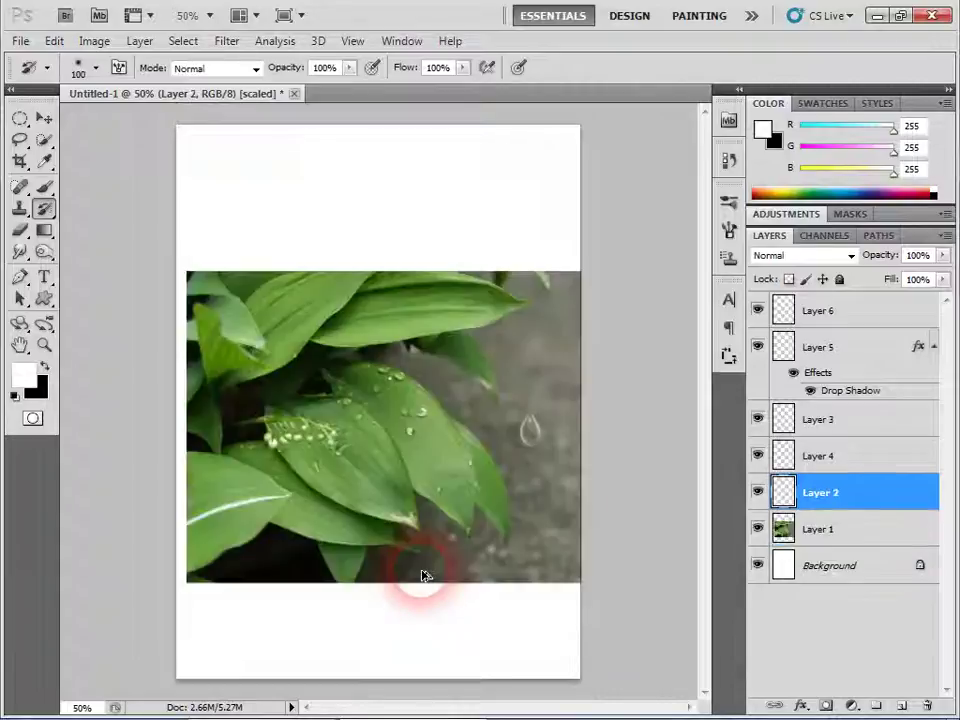
{"action": "left_click", "coordinate": [768, 530]}
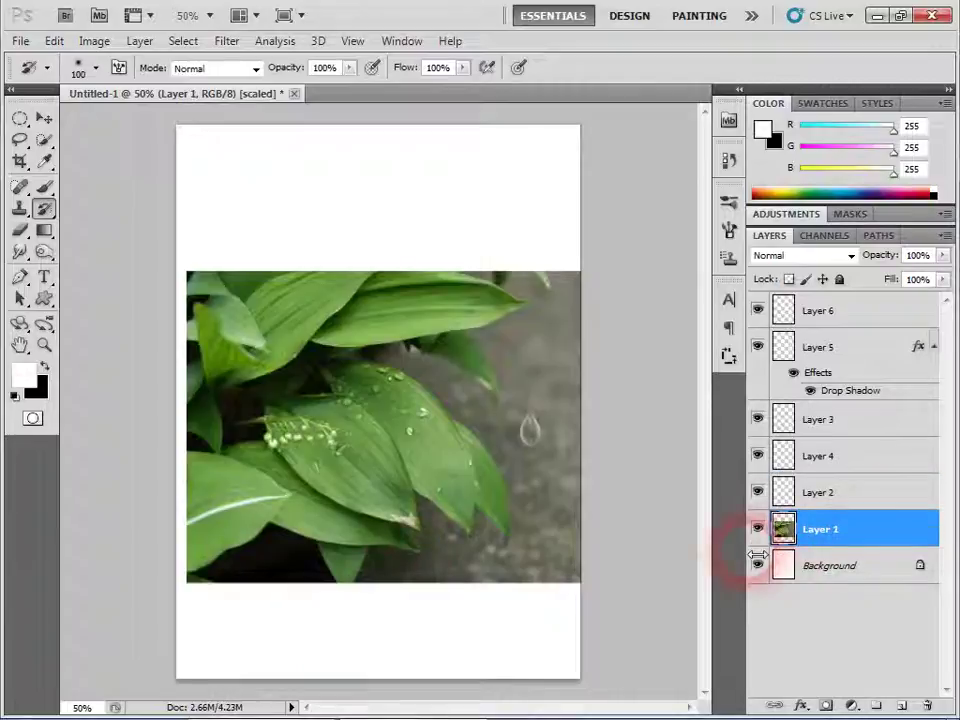
{"action": "left_click", "coordinate": [294, 94]}
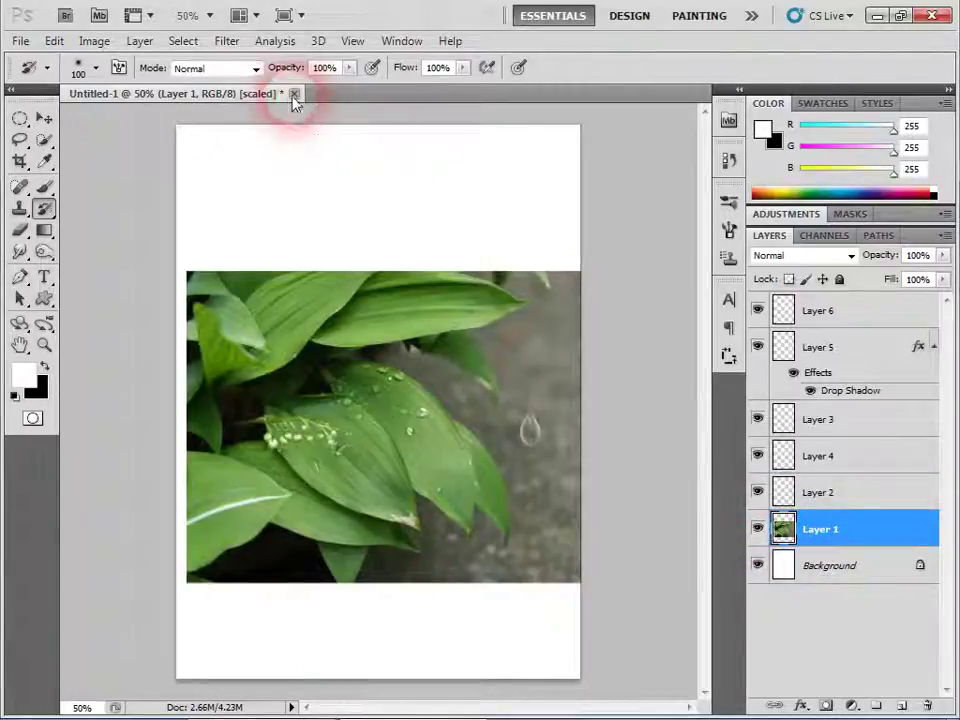
{"action": "left_click", "coordinate": [495, 280]}
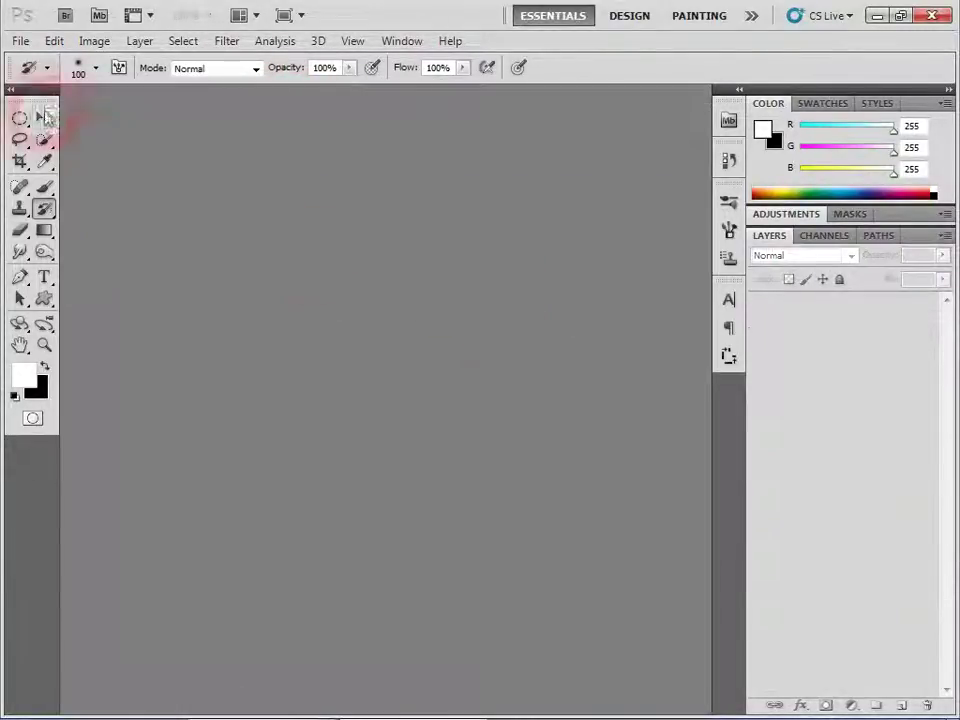
Step: Open 10.JPG from recent files and cover it with a radial black-to-white gradient
{"action": "left_click", "coordinate": [22, 41]}
{"action": "mouse_move", "coordinate": [56, 168]}
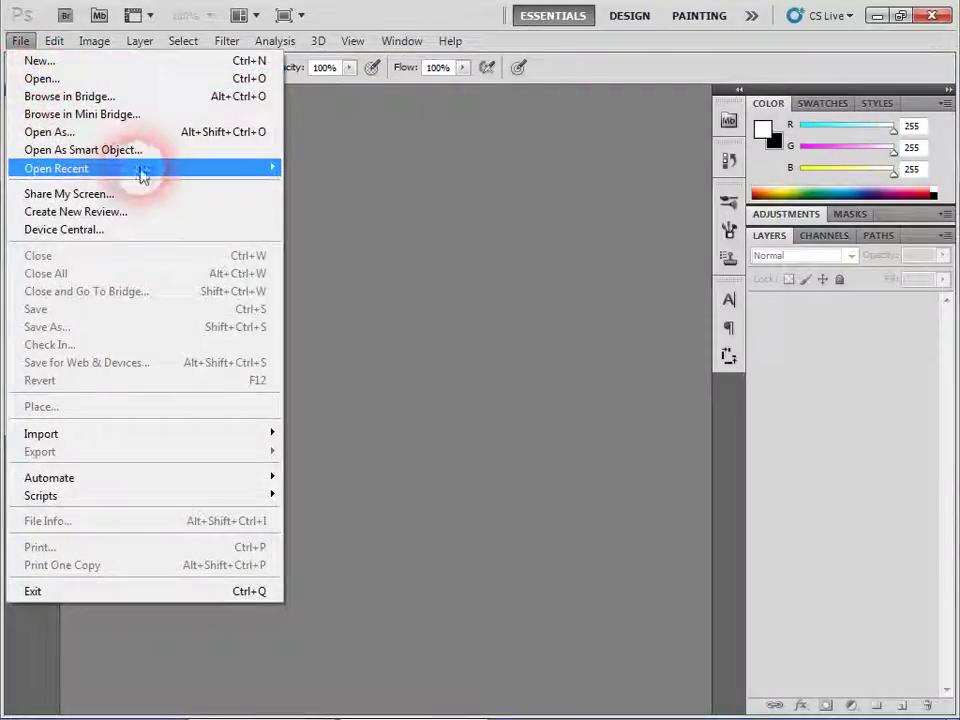
{"action": "left_click", "coordinate": [315, 167]}
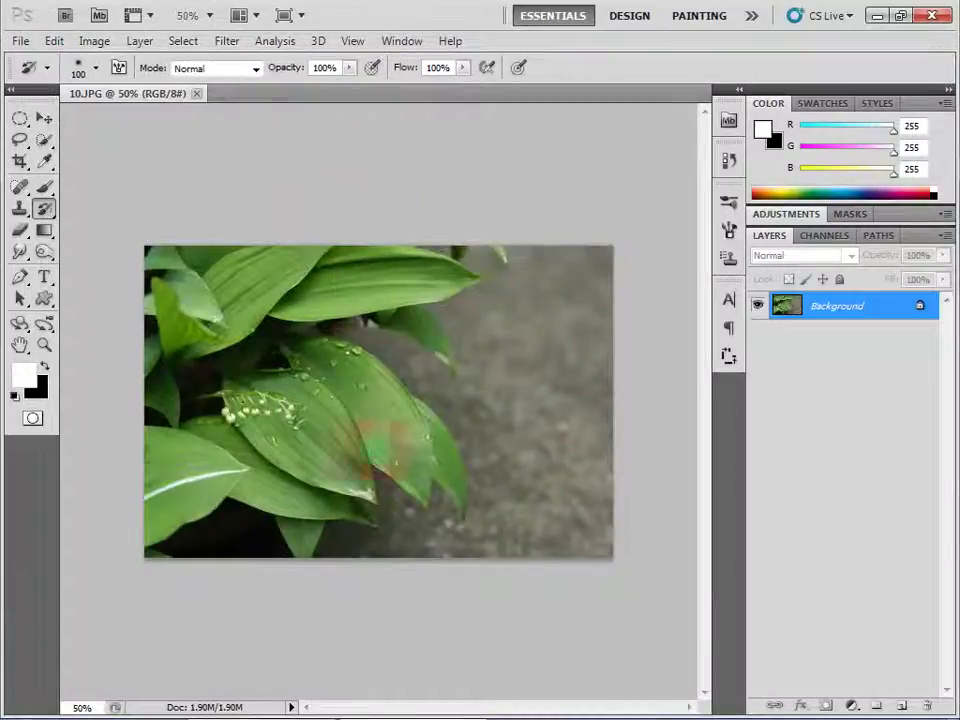
{"action": "left_click", "coordinate": [44, 230]}
{"action": "left_click_drag", "start_coordinate": [370, 470], "coordinate": [364, 634]}
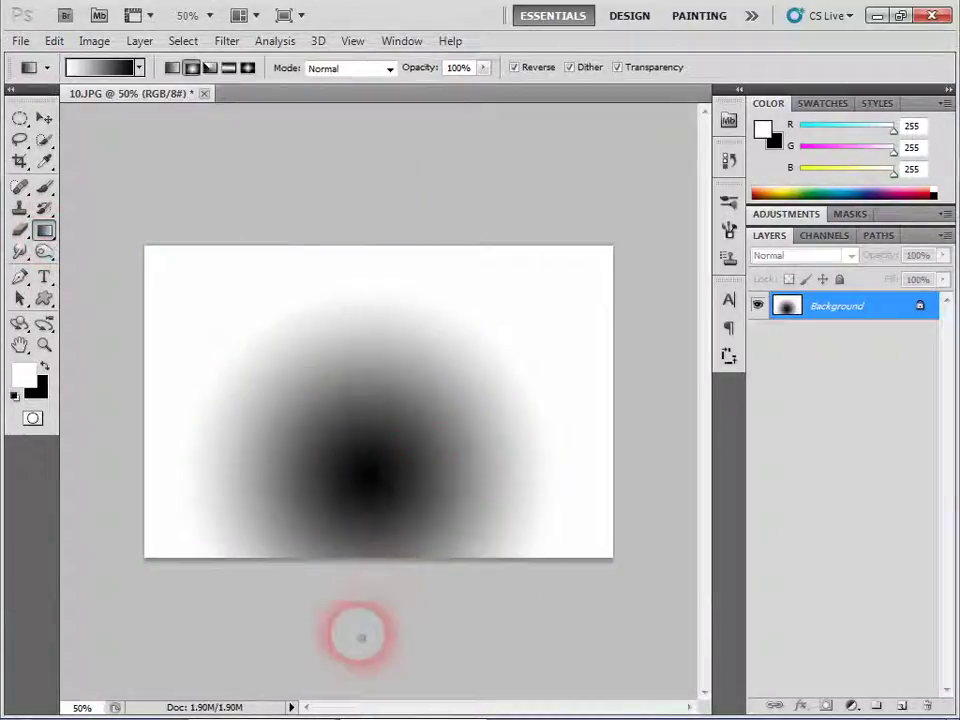
Step: Restore the original leaf photo across the whole image with the History Brush
{"action": "left_click", "coordinate": [44, 208]}
{"action": "mouse_move", "coordinate": [546, 536]}
{"action": "left_mouse_down"}
{"action": "mouse_move", "coordinate": [632, 356]}
{"action": "mouse_move", "coordinate": [515, 410]}
{"action": "mouse_move", "coordinate": [321, 343]}
{"action": "mouse_move", "coordinate": [160, 400]}
{"action": "mouse_move", "coordinate": [300, 350]}
{"action": "mouse_move", "coordinate": [446, 428]}
{"action": "left_mouse_up"}
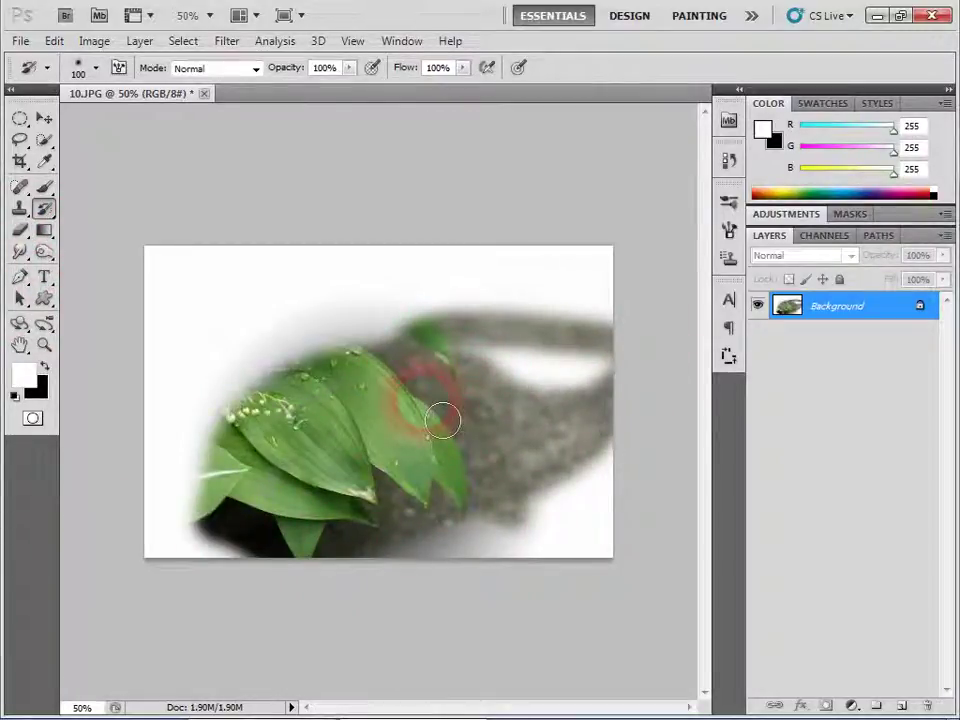
{"action": "key", "text": "ctrl+plus"}
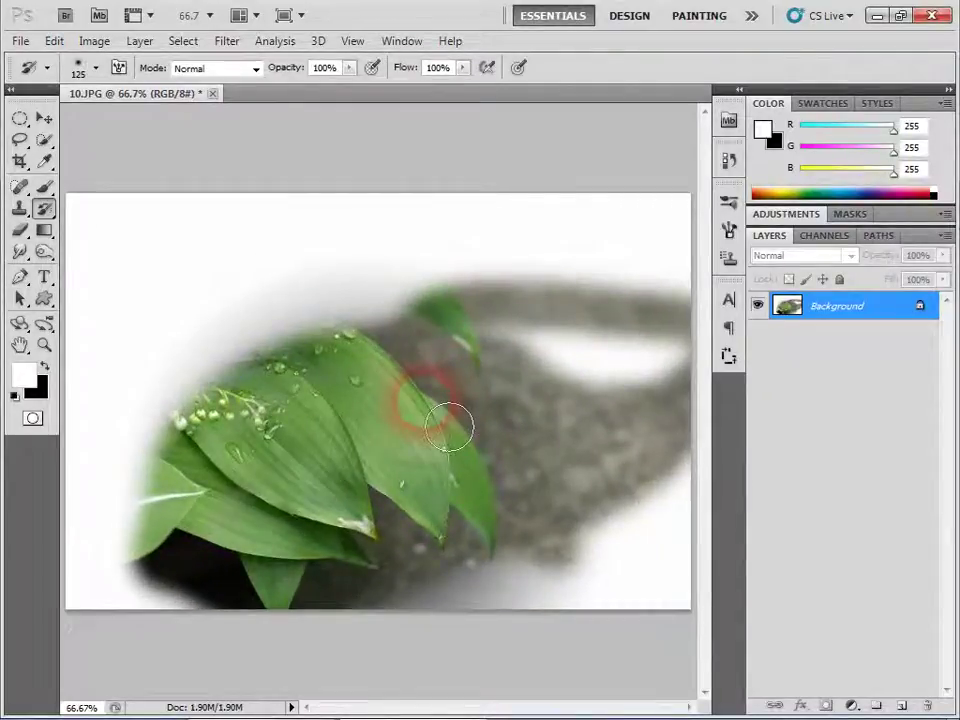
{"action": "mouse_move", "coordinate": [500, 530]}
{"action": "left_mouse_down"}
{"action": "mouse_move", "coordinate": [200, 300]}
{"action": "mouse_move", "coordinate": [280, 300]}
{"action": "mouse_move", "coordinate": [150, 350]}
{"action": "mouse_move", "coordinate": [690, 380]}
{"action": "left_mouse_up"}
{"action": "mouse_move", "coordinate": [620, 255]}
{"action": "left_mouse_down"}
{"action": "mouse_move", "coordinate": [439, 439]}
{"action": "mouse_move", "coordinate": [610, 567]}
{"action": "mouse_move", "coordinate": [546, 606]}
{"action": "mouse_move", "coordinate": [380, 580]}
{"action": "mouse_move", "coordinate": [489, 90]}
{"action": "mouse_move", "coordinate": [589, 193]}
{"action": "mouse_move", "coordinate": [461, 525]}
{"action": "mouse_move", "coordinate": [625, 640]}
{"action": "left_mouse_up"}
{"action": "key", "text": "ctrl+minus"}
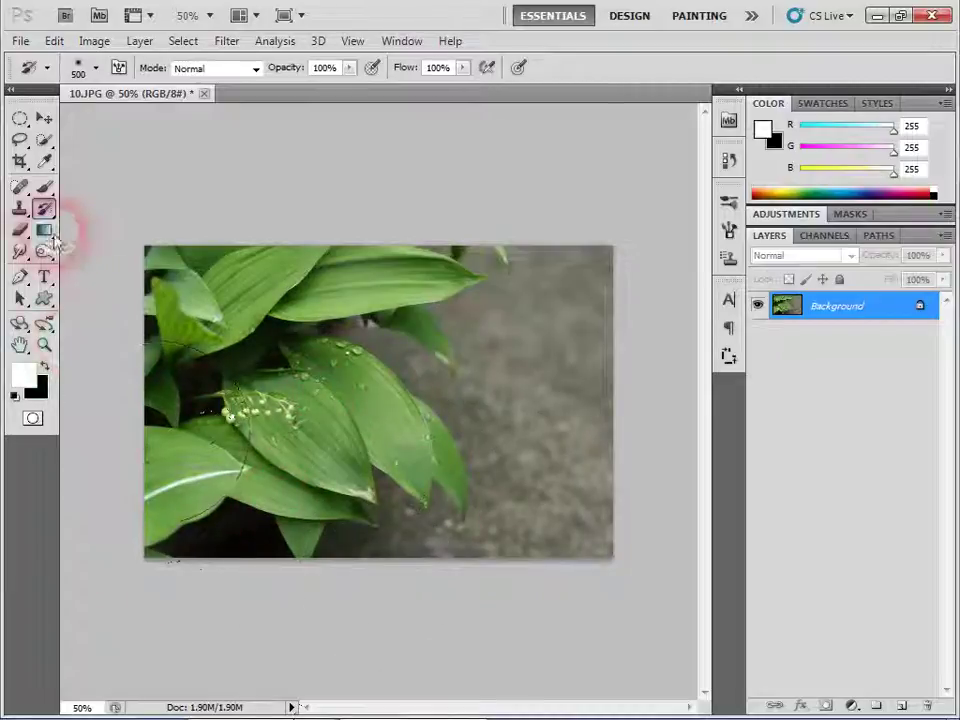
Step: Cover 10.JPG with a top-to-bottom white-to-black gradient, then repaint the leaves with the History Brush
{"action": "left_click", "coordinate": [44, 230]}
{"action": "left_click_drag", "start_coordinate": [360, 250], "coordinate": [377, 539]}
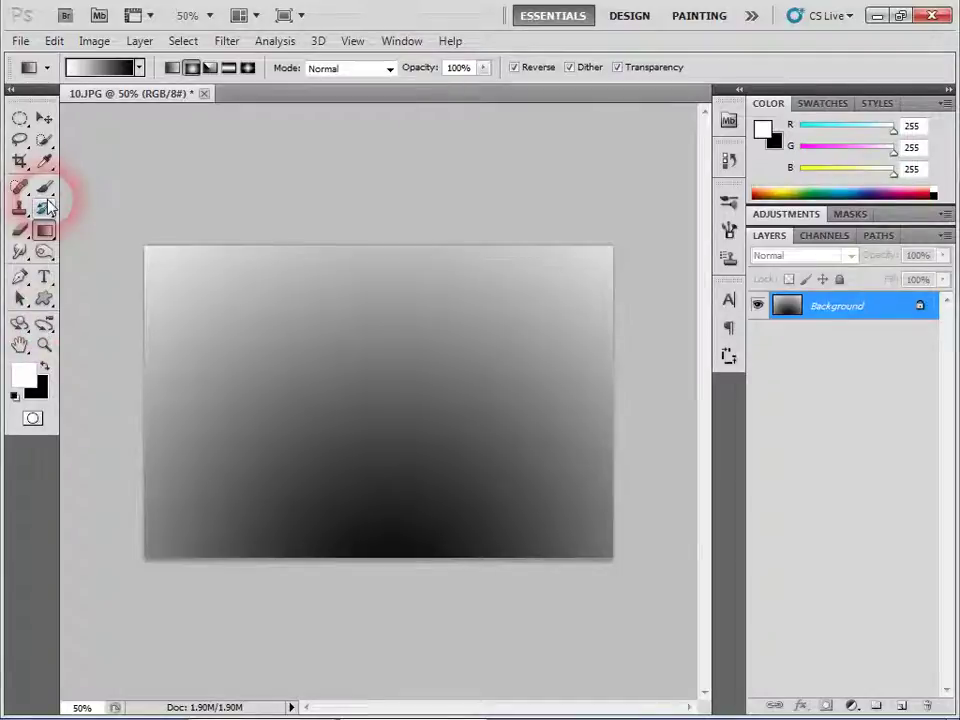
{"action": "left_click_drag", "start_coordinate": [45, 213], "coordinate": [148, 212]}
{"action": "mouse_move", "coordinate": [381, 386]}
{"action": "left_mouse_down"}
{"action": "mouse_move", "coordinate": [451, 480]}
{"action": "mouse_move", "coordinate": [412, 540]}
{"action": "left_mouse_up"}
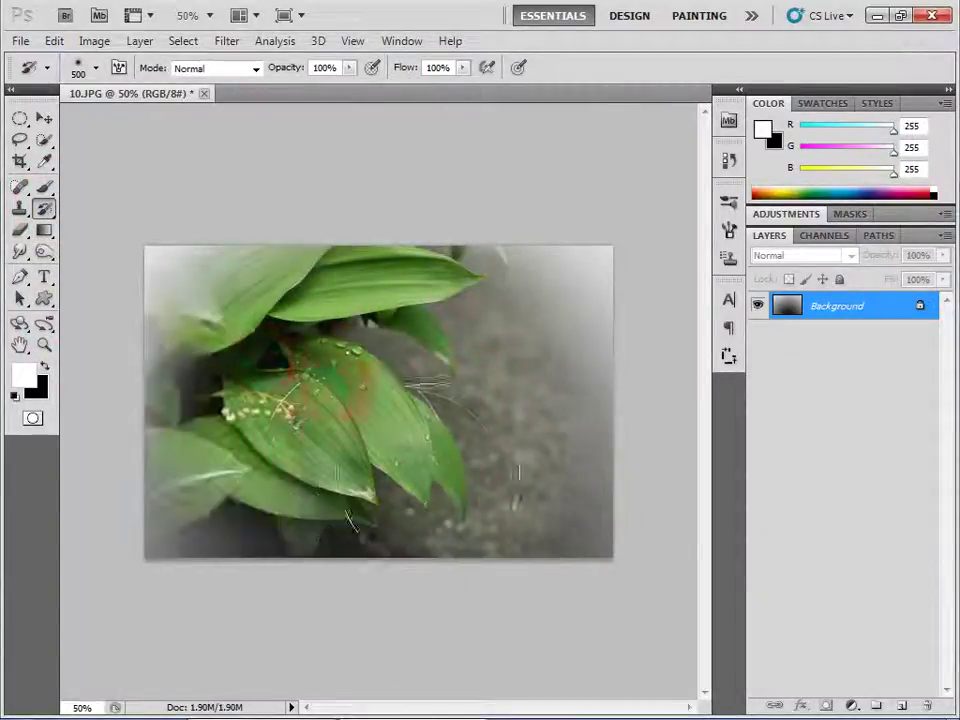
{"action": "left_click_drag", "start_coordinate": [482, 321], "coordinate": [527, 612]}
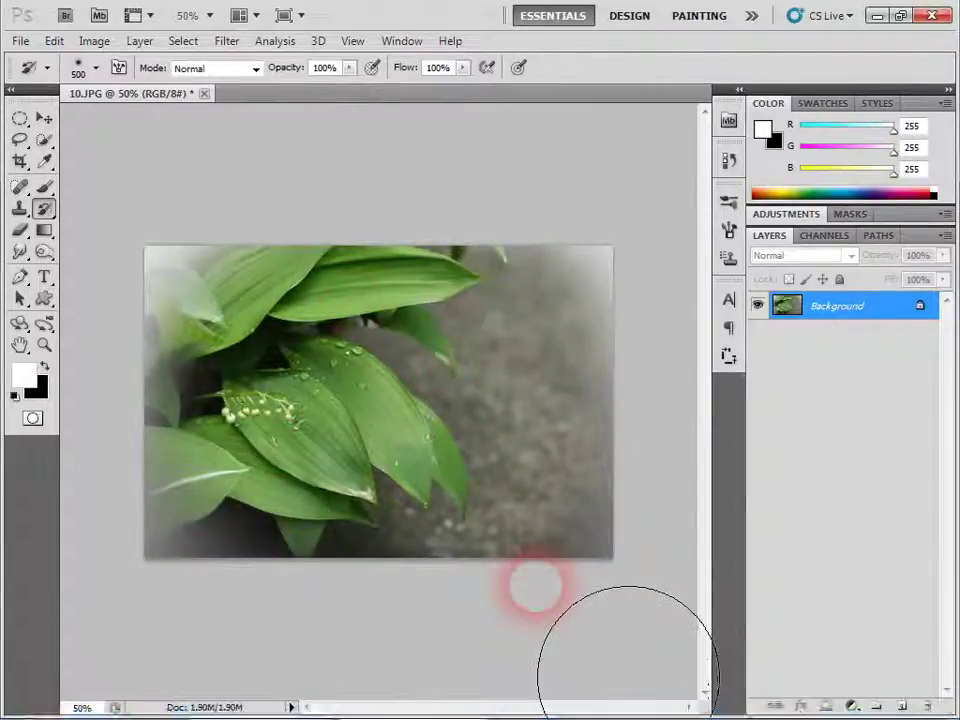
{"action": "key", "text": "ctrl+plus"}
{"action": "key", "text": "ctrl+plus"}
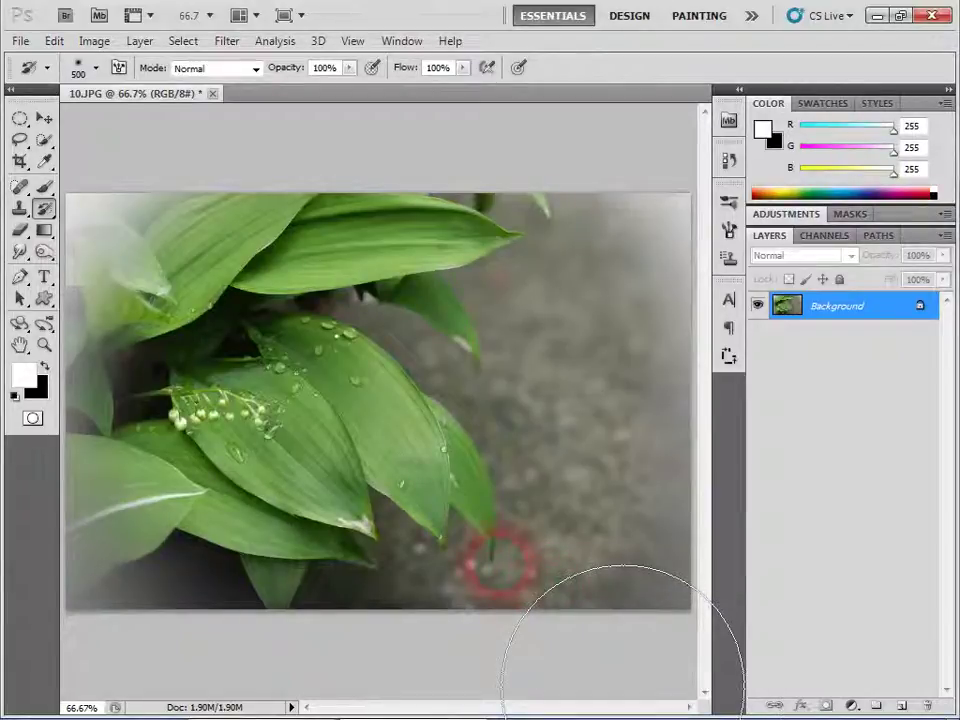
{"action": "left_click", "coordinate": [322, 440]}
{"action": "key", "text": "ctrl+minus"}
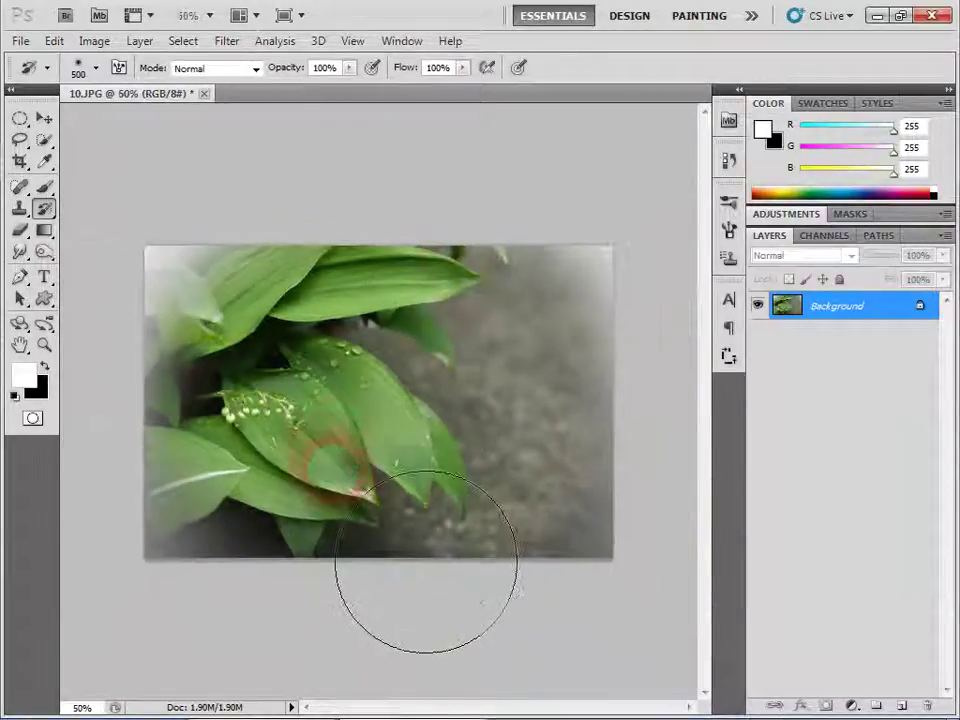
{"action": "left_click", "coordinate": [44, 208]}
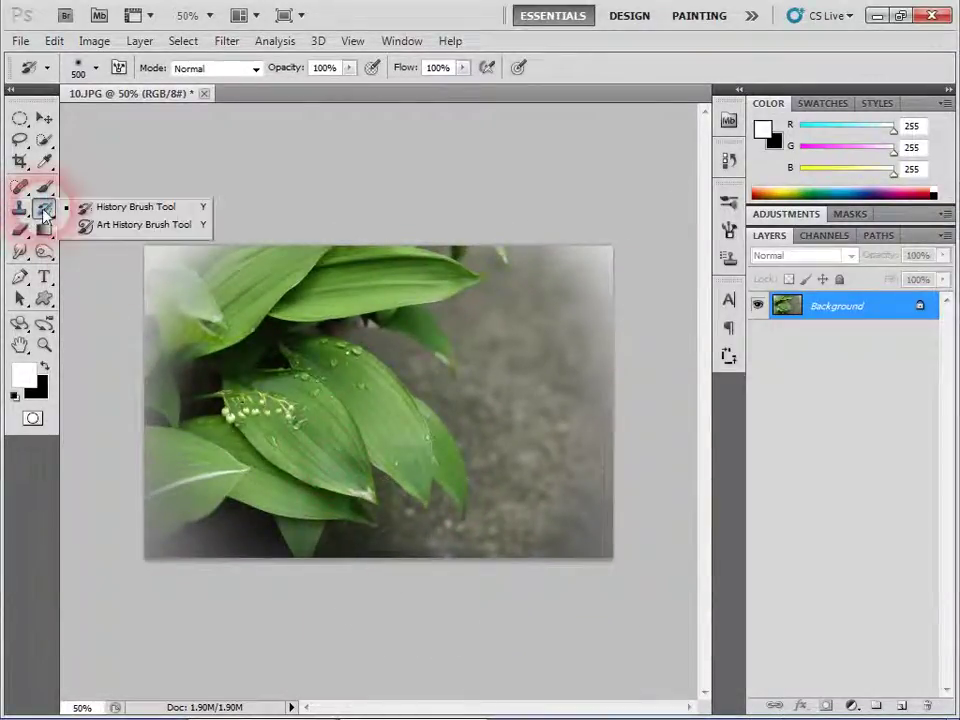
Step: Enlarge the Art History Brush slightly and smear painterly strokes over the leaves and grey area
{"action": "left_click", "coordinate": [136, 228]}
{"action": "key", "text": "bracketright"}
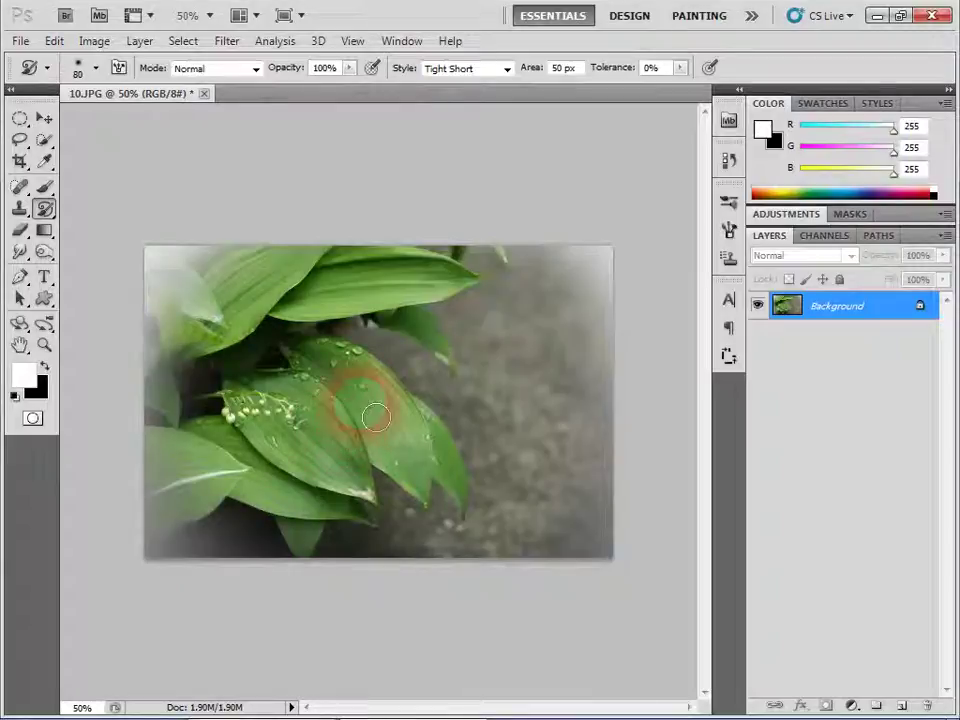
{"action": "mouse_move", "coordinate": [358, 447]}
{"action": "left_mouse_down"}
{"action": "mouse_move", "coordinate": [377, 380]}
{"action": "mouse_move", "coordinate": [266, 375]}
{"action": "mouse_move", "coordinate": [251, 418]}
{"action": "mouse_move", "coordinate": [189, 461]}
{"action": "mouse_move", "coordinate": [200, 520]}
{"action": "mouse_move", "coordinate": [215, 400]}
{"action": "mouse_move", "coordinate": [317, 536]}
{"action": "mouse_move", "coordinate": [229, 450]}
{"action": "mouse_move", "coordinate": [236, 354]}
{"action": "mouse_move", "coordinate": [418, 306]}
{"action": "mouse_move", "coordinate": [477, 328]}
{"action": "left_mouse_up"}
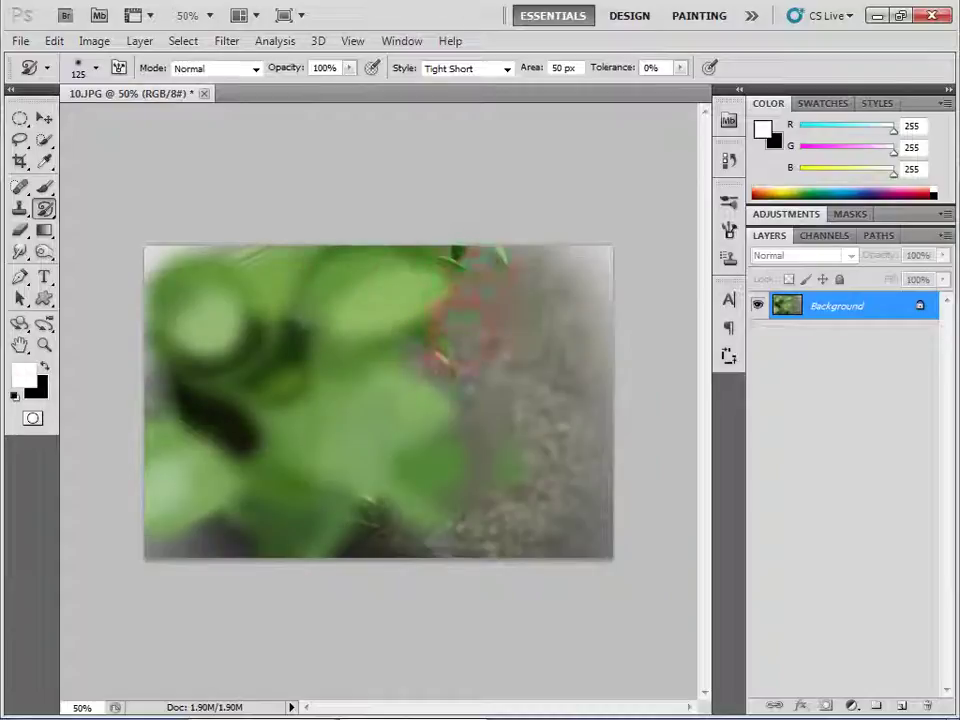
{"action": "mouse_move", "coordinate": [452, 384]}
{"action": "left_mouse_down"}
{"action": "mouse_move", "coordinate": [242, 354]}
{"action": "mouse_move", "coordinate": [186, 403]}
{"action": "mouse_move", "coordinate": [122, 268]}
{"action": "mouse_move", "coordinate": [490, 265]}
{"action": "mouse_move", "coordinate": [339, 516]}
{"action": "mouse_move", "coordinate": [553, 497]}
{"action": "mouse_move", "coordinate": [580, 668]}
{"action": "left_mouse_up"}
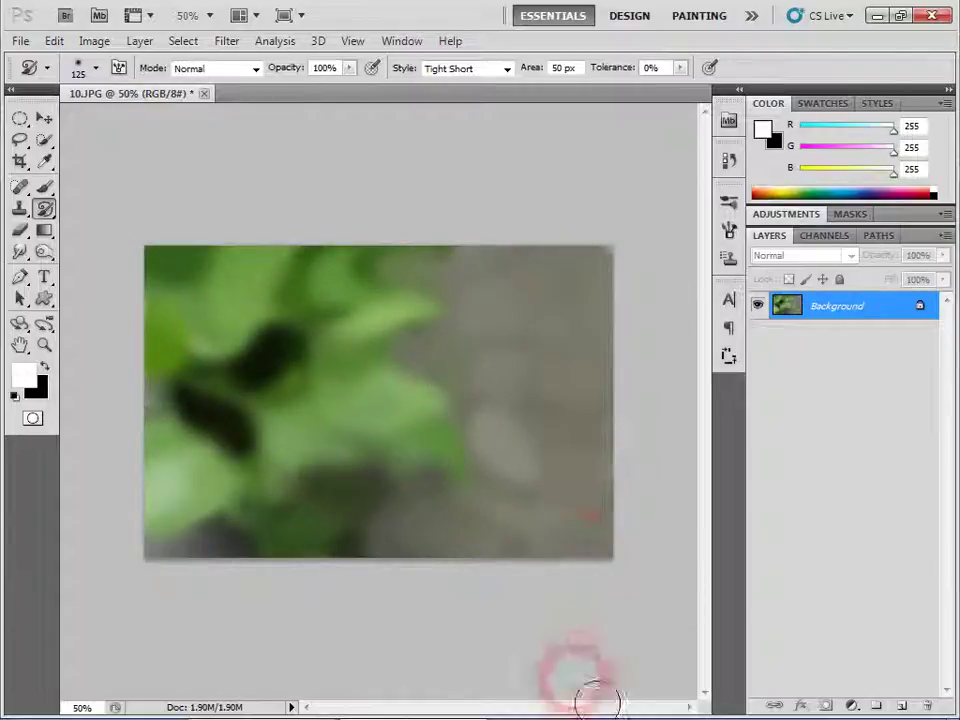
{"action": "left_click", "coordinate": [410, 470]}
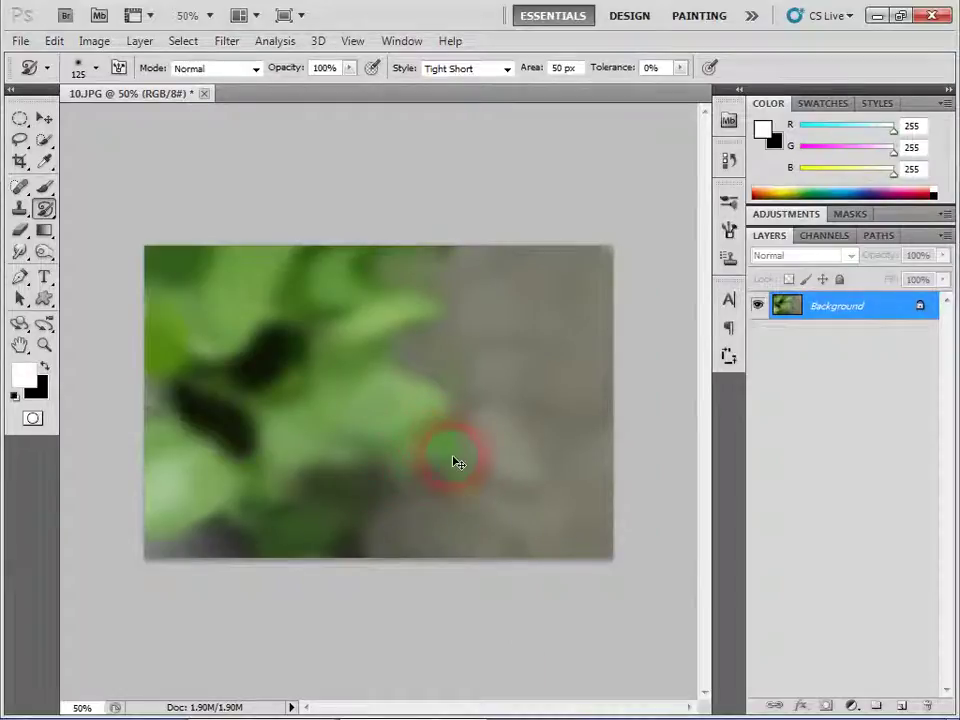
{"action": "left_click_drag", "start_coordinate": [455, 462], "coordinate": [475, 480]}
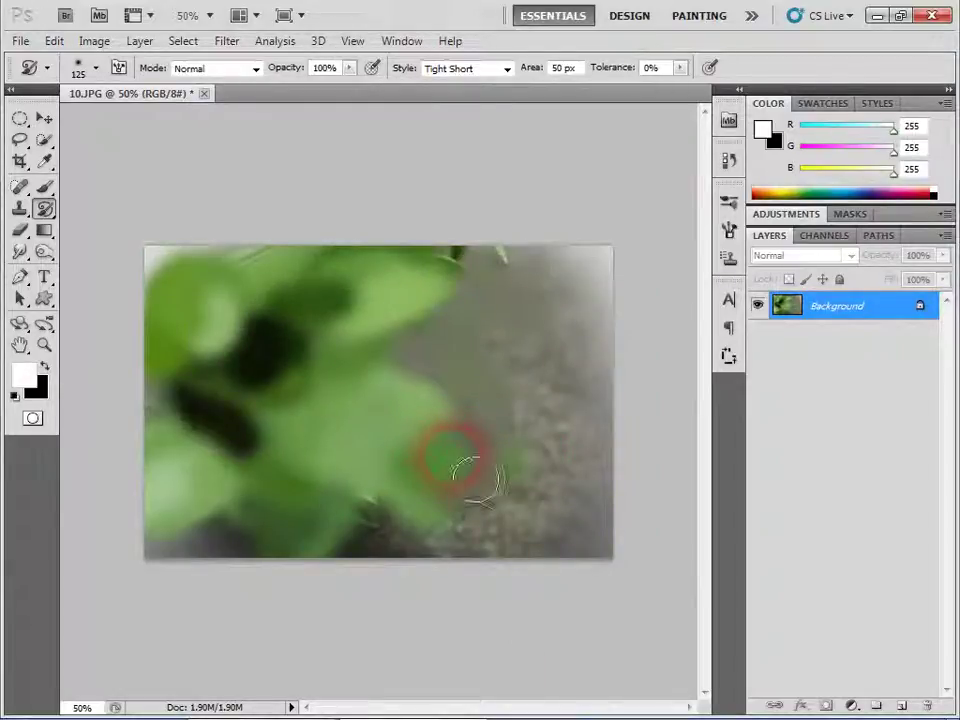
{"action": "left_click_drag", "start_coordinate": [455, 462], "coordinate": [379, 450]}
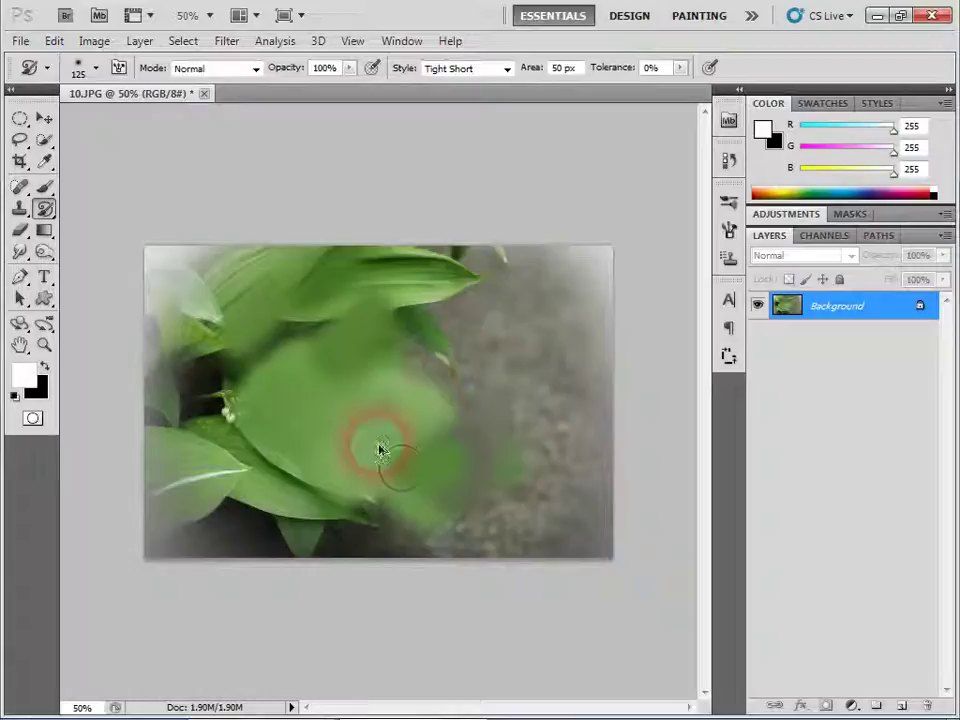
Step: Keep the Art History Brush and choose the 134 px grass-shaped brush tip
{"action": "right_click", "coordinate": [44, 208]}
{"action": "left_click", "coordinate": [150, 228]}
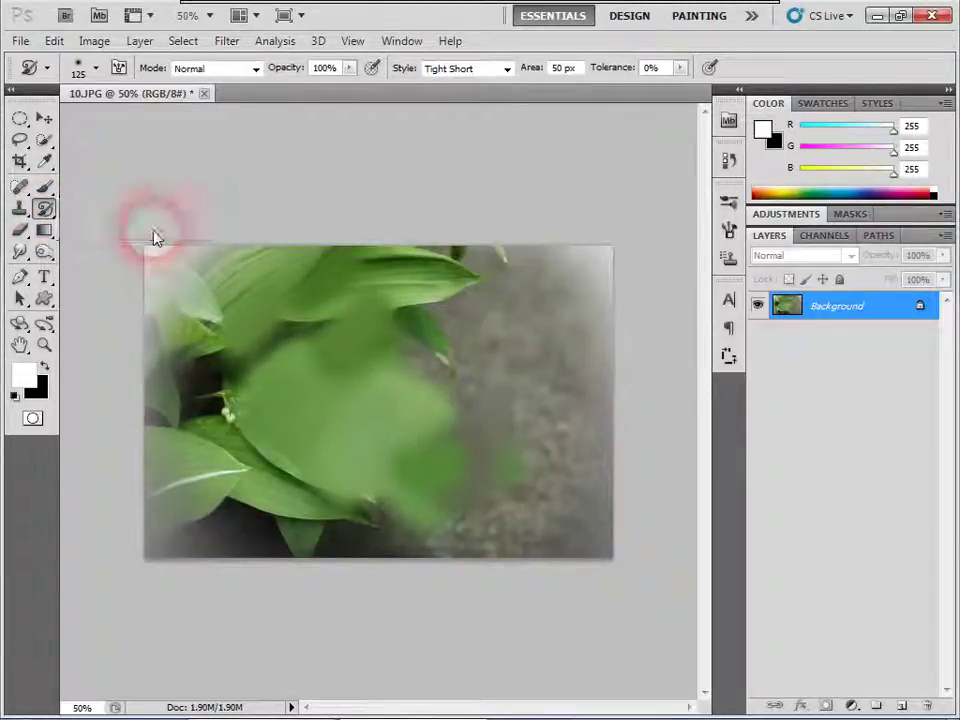
{"action": "left_click", "coordinate": [96, 68]}
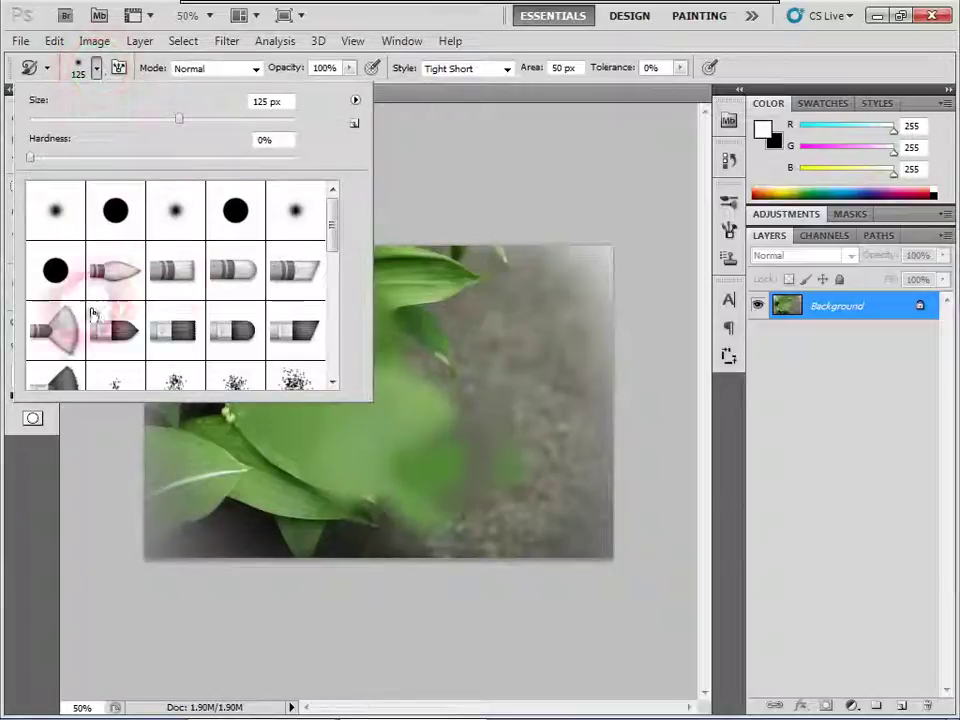
{"action": "left_click_drag", "start_coordinate": [328, 232], "coordinate": [343, 316]}
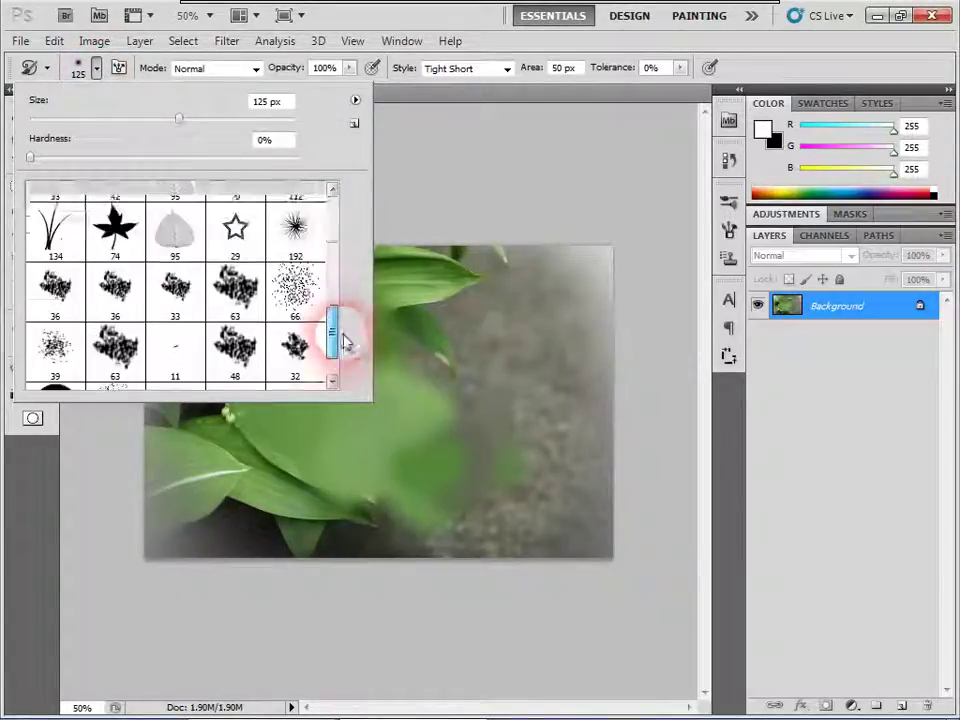
{"action": "left_click", "coordinate": [52, 318]}
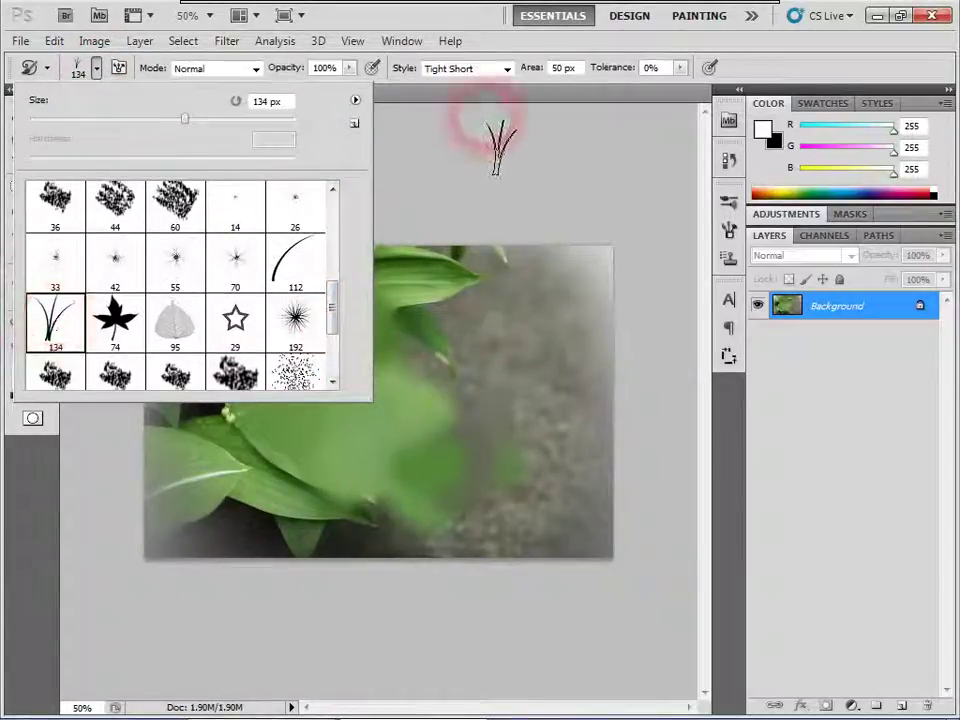
{"action": "key", "text": "Return"}
Step: Paint grassy strokes across the left and top leaves, then close 10.JPG
{"action": "mouse_move", "coordinate": [255, 335]}
{"action": "left_mouse_down"}
{"action": "mouse_move", "coordinate": [410, 305]}
{"action": "mouse_move", "coordinate": [157, 543]}
{"action": "mouse_move", "coordinate": [456, 574]}
{"action": "mouse_move", "coordinate": [285, 439]}
{"action": "mouse_move", "coordinate": [340, 452]}
{"action": "mouse_move", "coordinate": [375, 439]}
{"action": "mouse_move", "coordinate": [390, 455]}
{"action": "left_mouse_up"}
{"action": "mouse_move", "coordinate": [204, 375]}
{"action": "left_mouse_down"}
{"action": "mouse_move", "coordinate": [189, 354]}
{"action": "mouse_move", "coordinate": [193, 225]}
{"action": "mouse_move", "coordinate": [460, 355]}
{"action": "mouse_move", "coordinate": [589, 253]}
{"action": "mouse_move", "coordinate": [681, 407]}
{"action": "mouse_move", "coordinate": [593, 390]}
{"action": "mouse_move", "coordinate": [514, 508]}
{"action": "mouse_move", "coordinate": [636, 512]}
{"action": "mouse_move", "coordinate": [598, 392]}
{"action": "mouse_move", "coordinate": [634, 321]}
{"action": "mouse_move", "coordinate": [302, 536]}
{"action": "mouse_move", "coordinate": [129, 510]}
{"action": "mouse_move", "coordinate": [443, 490]}
{"action": "left_mouse_up"}
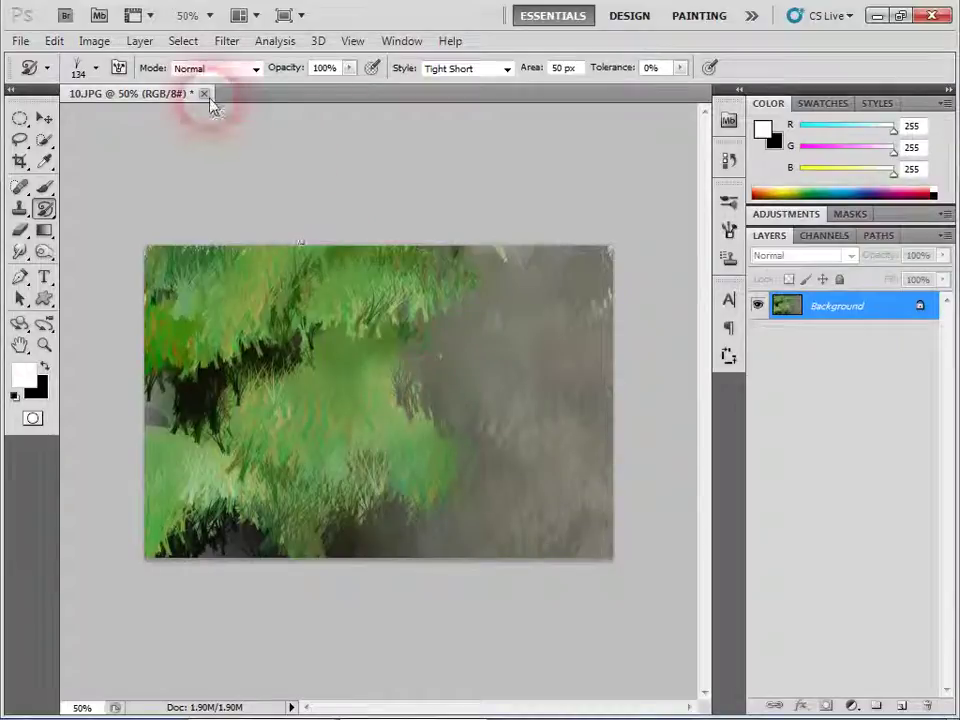
{"action": "left_click", "coordinate": [204, 93]}
{"action": "left_click", "coordinate": [500, 281]}
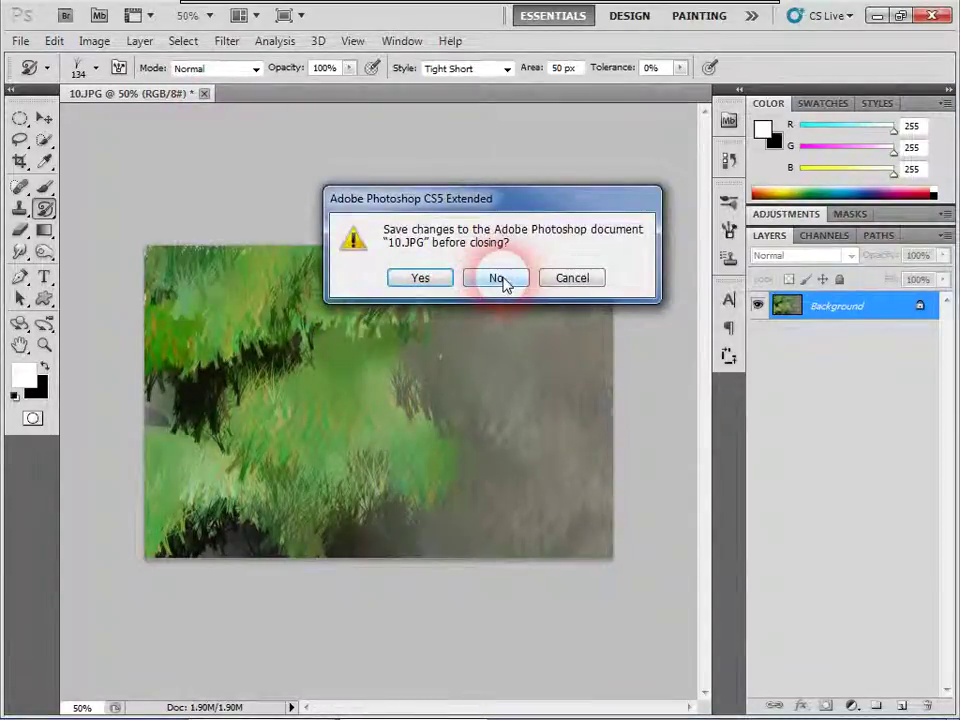
Step: Open and dismiss the File menu, then show the History Brush flyout in the toolbox
{"action": "left_click", "coordinate": [20, 41]}
{"action": "left_click", "coordinate": [218, 290]}
{"action": "left_click", "coordinate": [32, 212]}
{"action": "left_click_drag", "start_coordinate": [44, 212], "coordinate": [135, 213]}
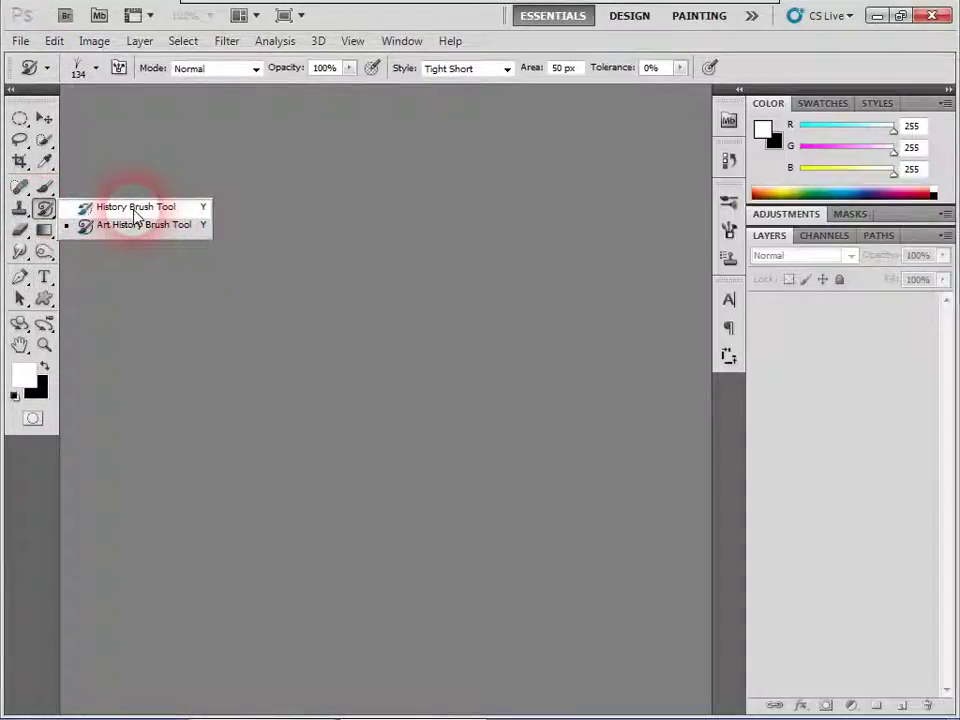
{"action": "left_click_drag", "start_coordinate": [135, 213], "coordinate": [108, 236]}
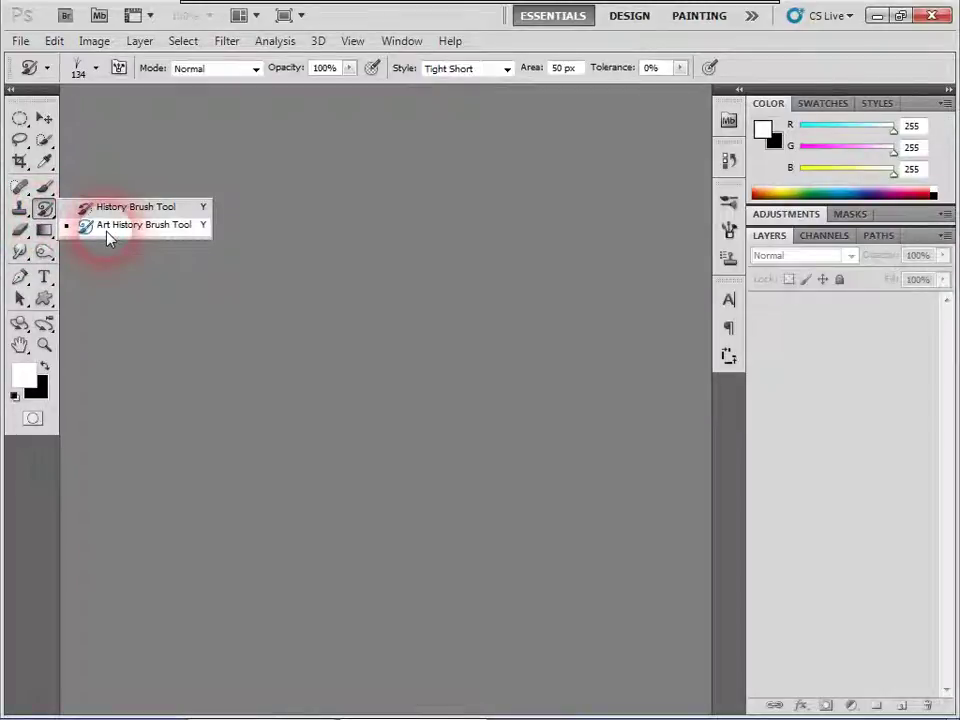
Step: Open 1.jpg through File > Open and zoom in on the man's head
{"action": "left_click_drag", "start_coordinate": [108, 236], "coordinate": [147, 232]}
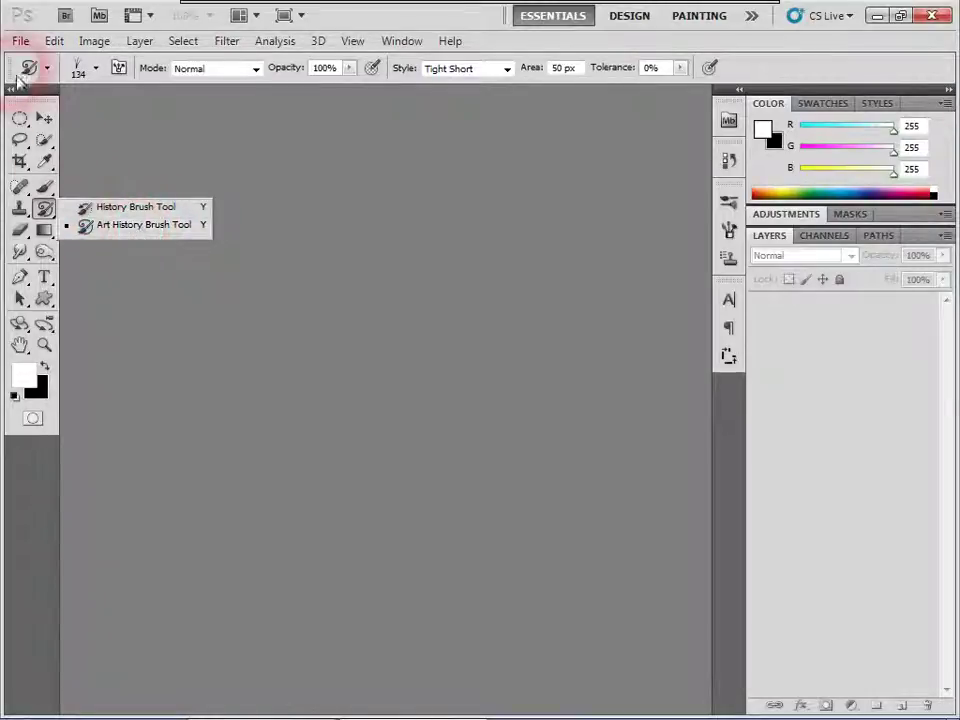
{"action": "left_click", "coordinate": [20, 41]}
{"action": "left_click", "coordinate": [48, 80]}
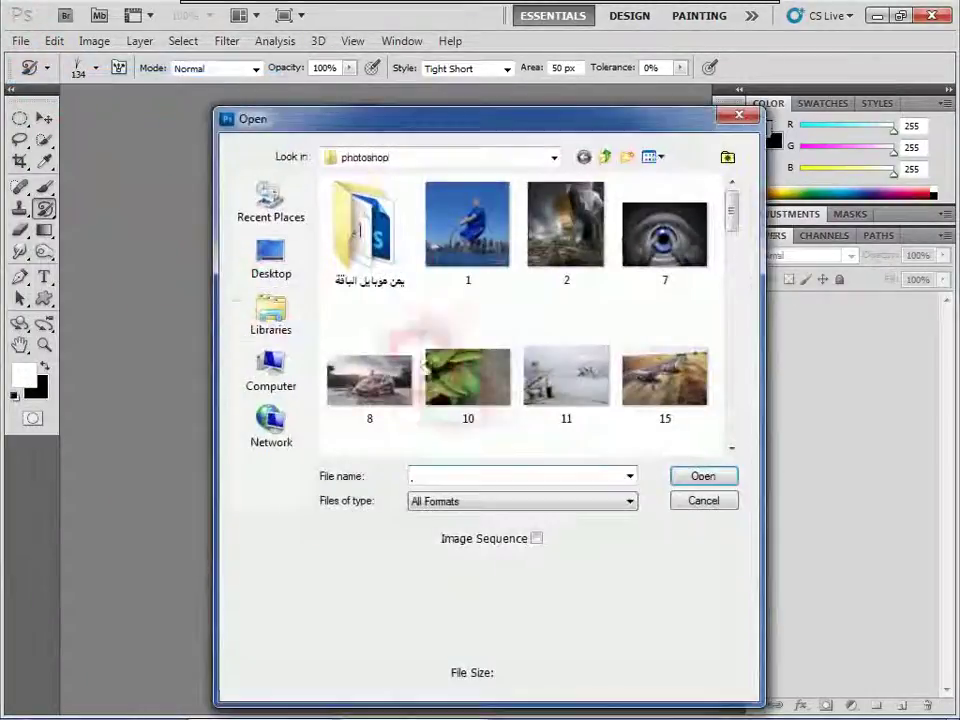
{"action": "double_click", "coordinate": [476, 246]}
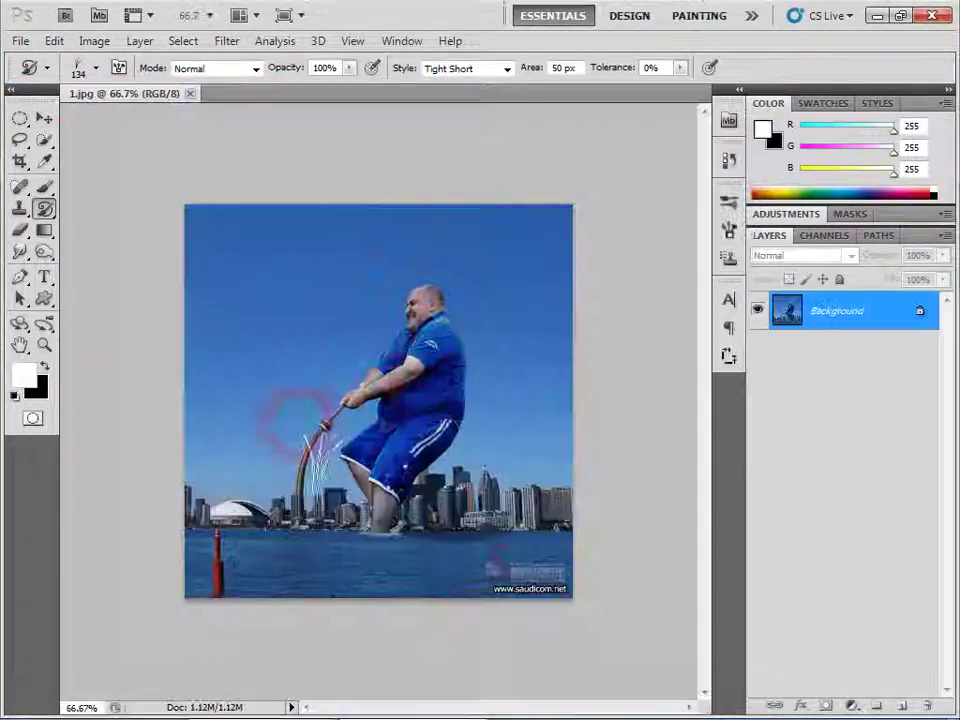
{"action": "left_click", "coordinate": [44, 345]}
{"action": "left_click_drag", "start_coordinate": [347, 243], "coordinate": [483, 354]}
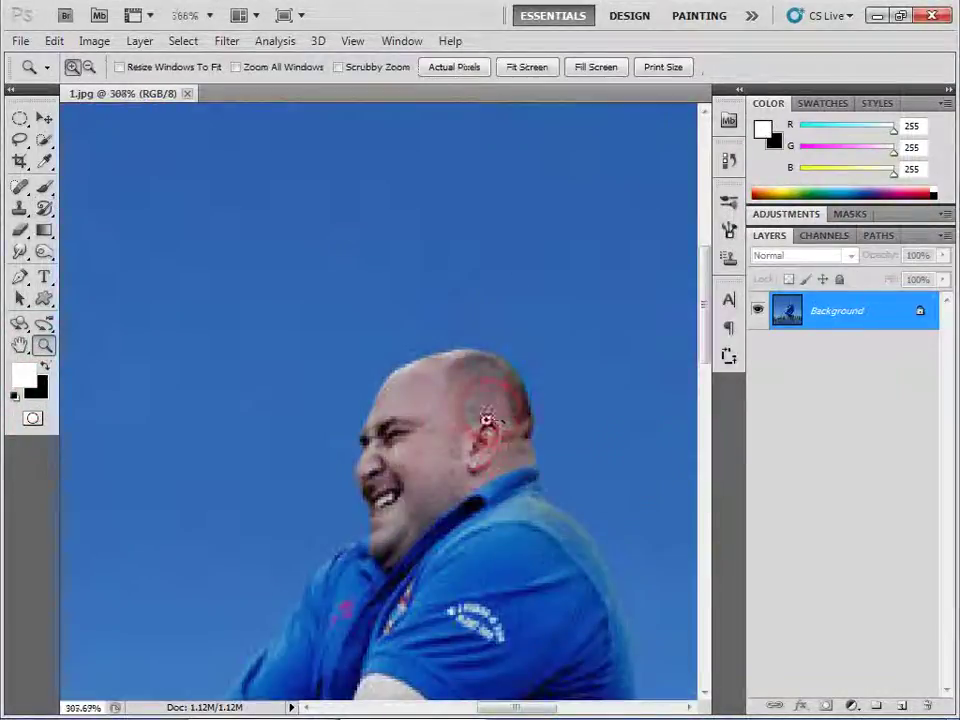
{"action": "left_click", "coordinate": [44, 216]}
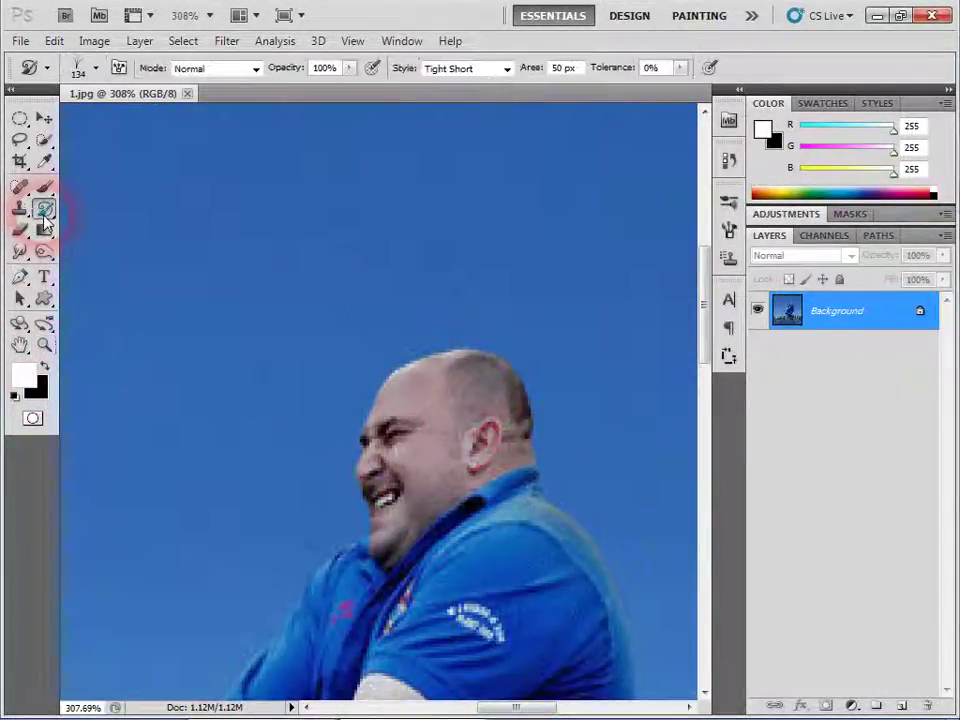
Step: Paint the shoulder with a 192 px starburst Art History Brush, then undo it
{"action": "left_click", "coordinate": [110, 224]}
{"action": "left_click", "coordinate": [96, 68]}
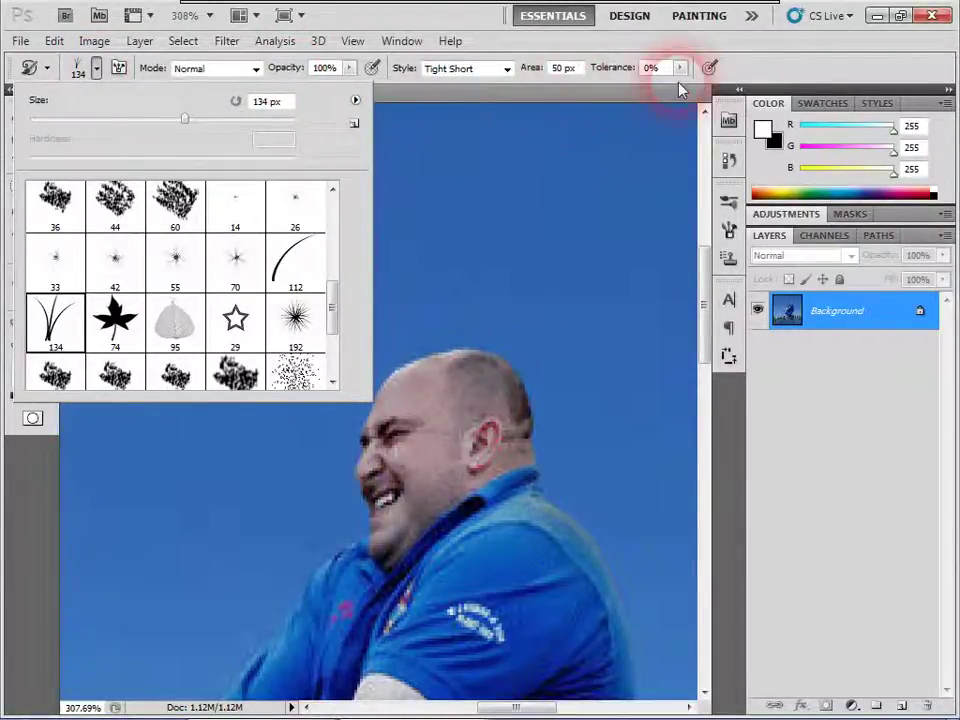
{"action": "left_click", "coordinate": [296, 320]}
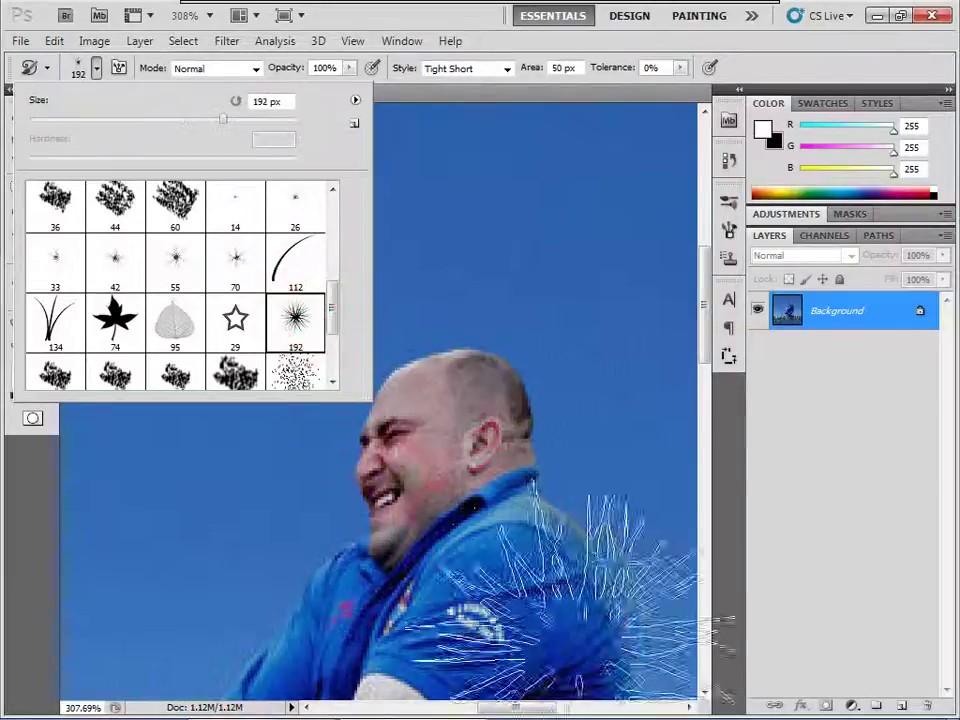
{"action": "left_click", "coordinate": [600, 620]}
{"action": "key", "text": "ctrl+alt+z"}
{"action": "key", "text": "ctrl+alt+z"}
{"action": "key", "text": "ctrl+alt+z"}
{"action": "key", "text": "ctrl+alt+z"}
{"action": "key", "text": "ctrl+alt+z"}
{"action": "key", "text": "ctrl+alt+z"}
{"action": "key", "text": "ctrl+alt+z"}
Step: Shrink the brush to 80 px, paint over face and shoulder, then undo the strokes
{"action": "key", "text": "bracketleft"}
{"action": "key", "text": "bracketleft"}
{"action": "key", "text": "bracketleft"}
{"action": "key", "text": "bracketleft"}
{"action": "key", "text": "bracketleft"}
{"action": "key", "text": "bracketleft"}
{"action": "left_click_drag", "start_coordinate": [478, 500], "coordinate": [551, 621]}
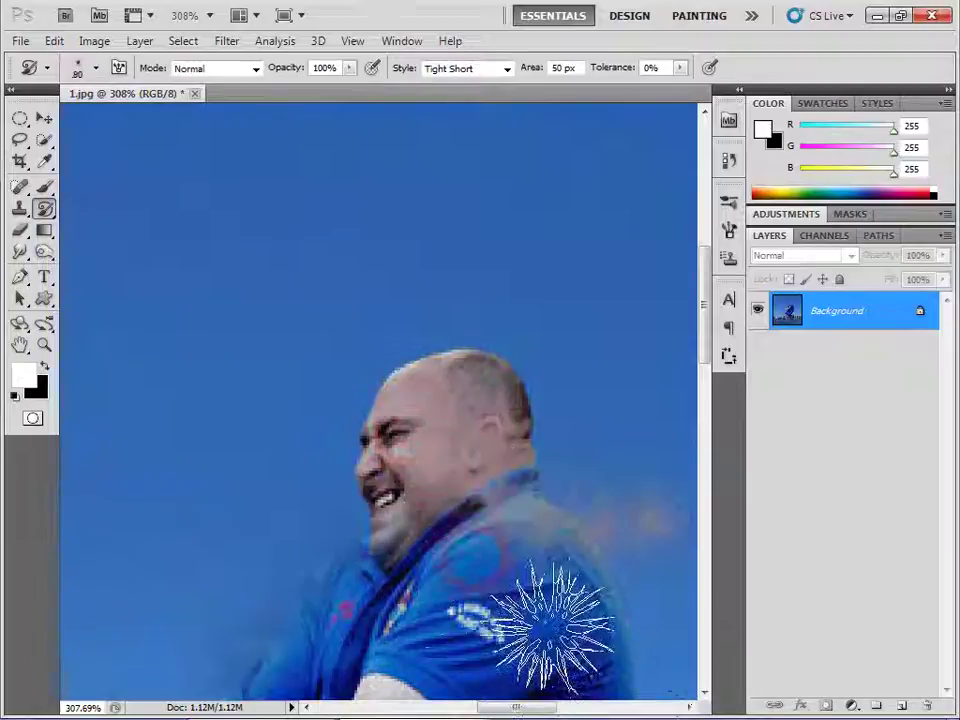
{"action": "left_click_drag", "start_coordinate": [510, 525], "coordinate": [637, 551]}
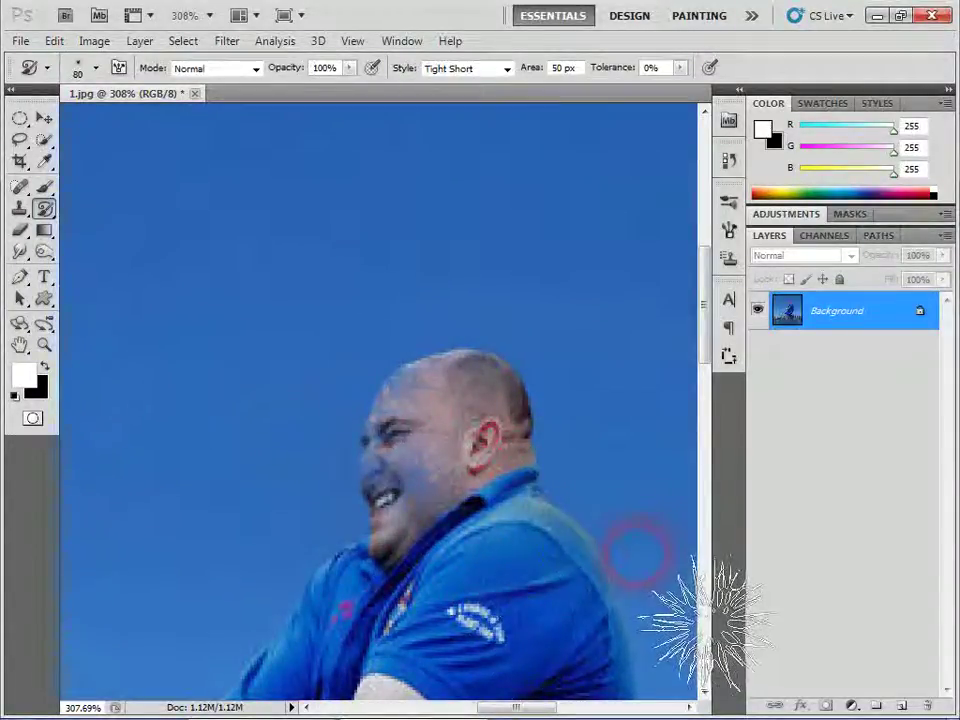
{"action": "key", "text": "F12"}
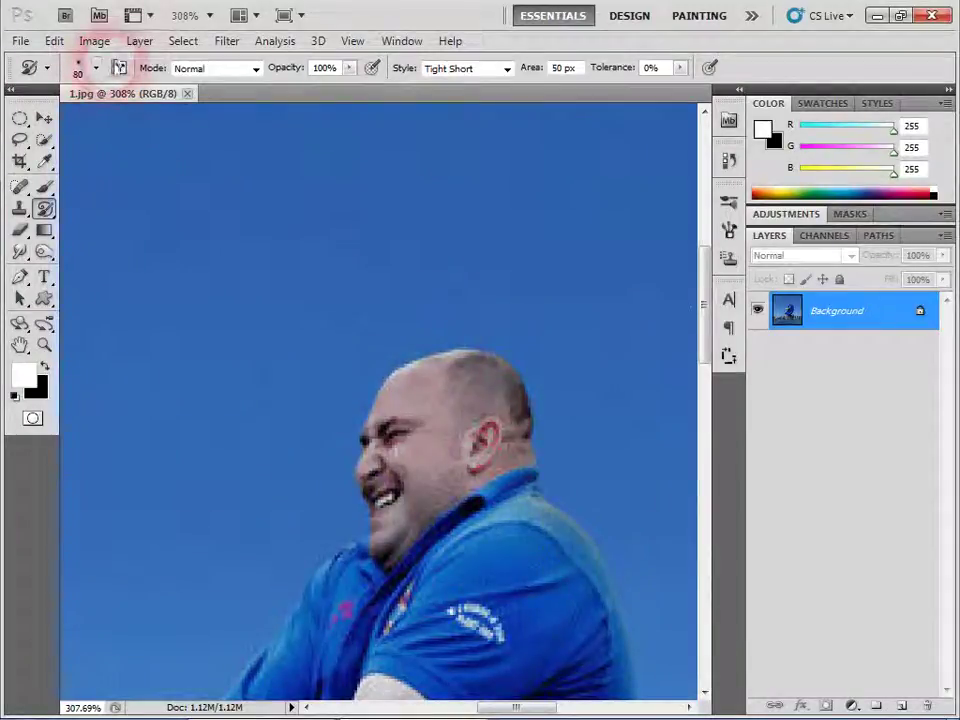
{"action": "left_click", "coordinate": [118, 67]}
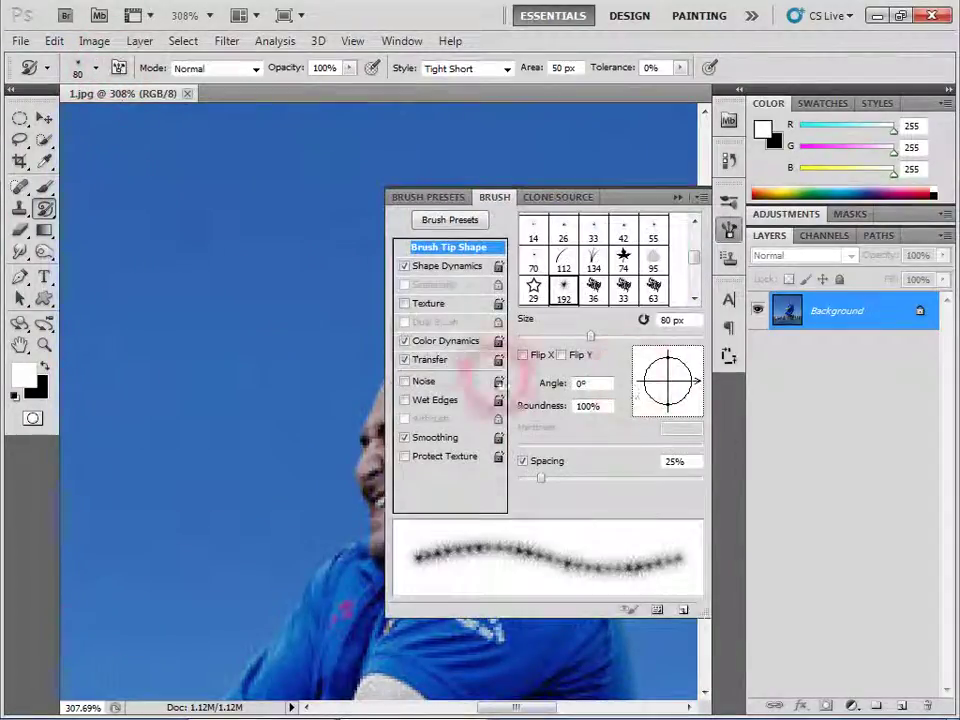
Step: Set the brush's Shape Dynamics size jitter to 0% and tip spacing to 1%
{"action": "left_click", "coordinate": [441, 267]}
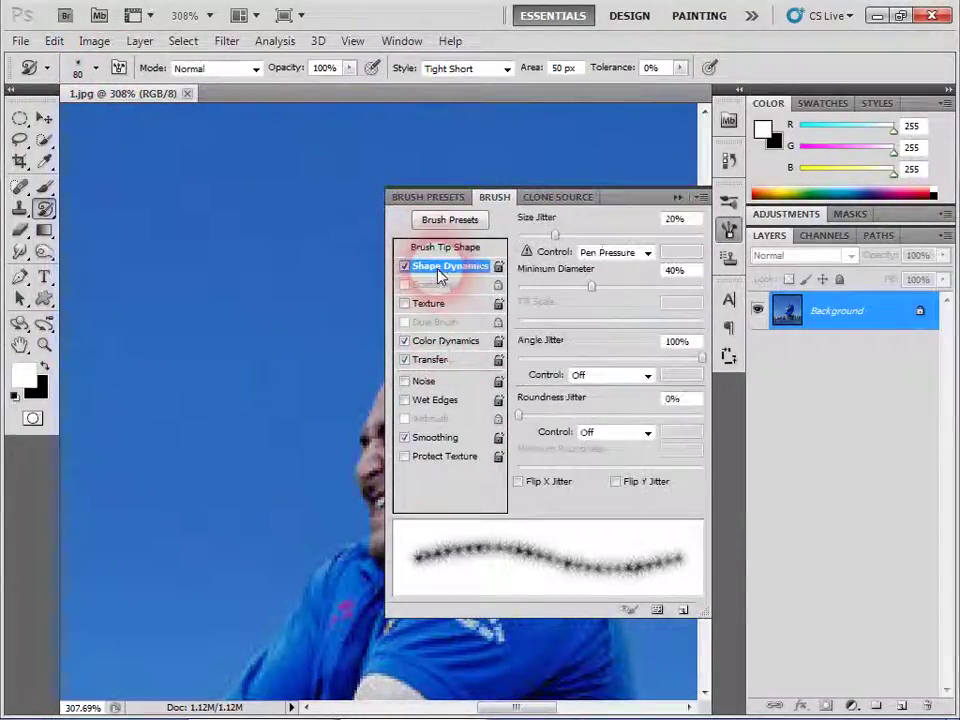
{"action": "left_click_drag", "start_coordinate": [555, 235], "coordinate": [486, 228]}
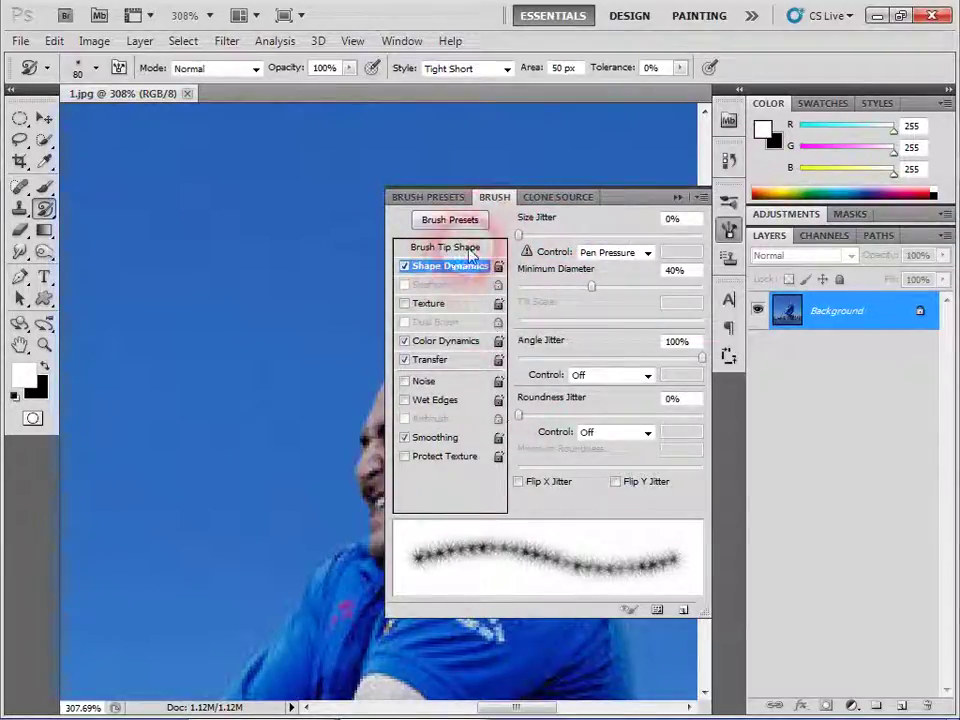
{"action": "left_click", "coordinate": [455, 247]}
{"action": "left_click_drag", "start_coordinate": [546, 478], "coordinate": [514, 478]}
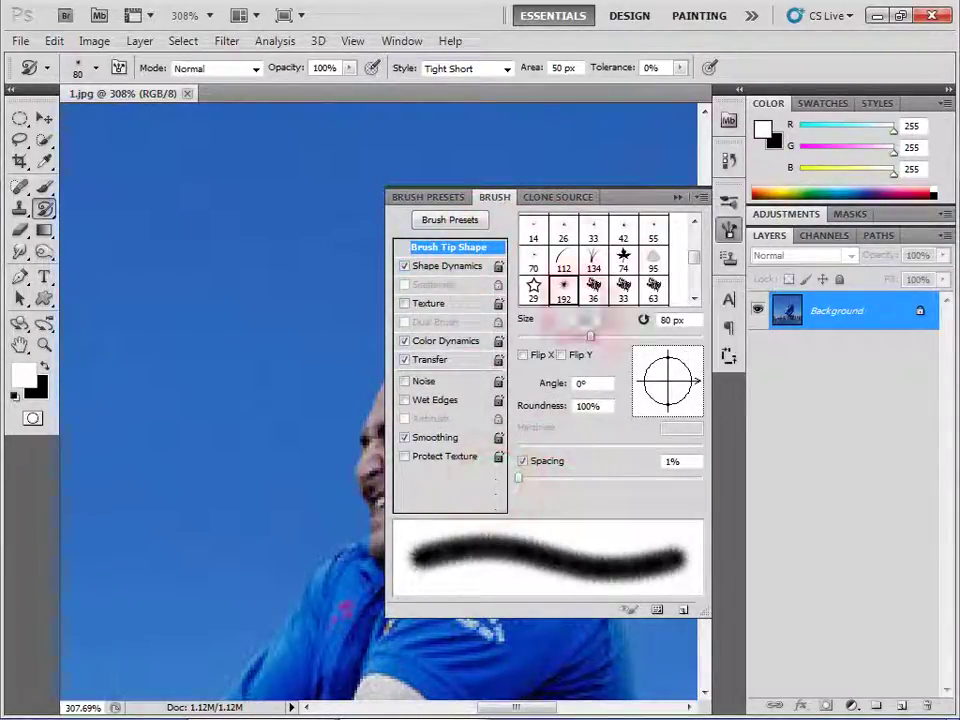
{"action": "left_click", "coordinate": [729, 232]}
Step: Test the smoother brush over the head, then undo to restore the sharp face
{"action": "mouse_move", "coordinate": [490, 425]}
{"action": "left_mouse_down"}
{"action": "mouse_move", "coordinate": [540, 585]}
{"action": "mouse_move", "coordinate": [396, 611]}
{"action": "mouse_move", "coordinate": [521, 514]}
{"action": "mouse_move", "coordinate": [467, 476]}
{"action": "mouse_move", "coordinate": [480, 540]}
{"action": "mouse_move", "coordinate": [461, 471]}
{"action": "mouse_move", "coordinate": [548, 660]}
{"action": "left_mouse_up"}
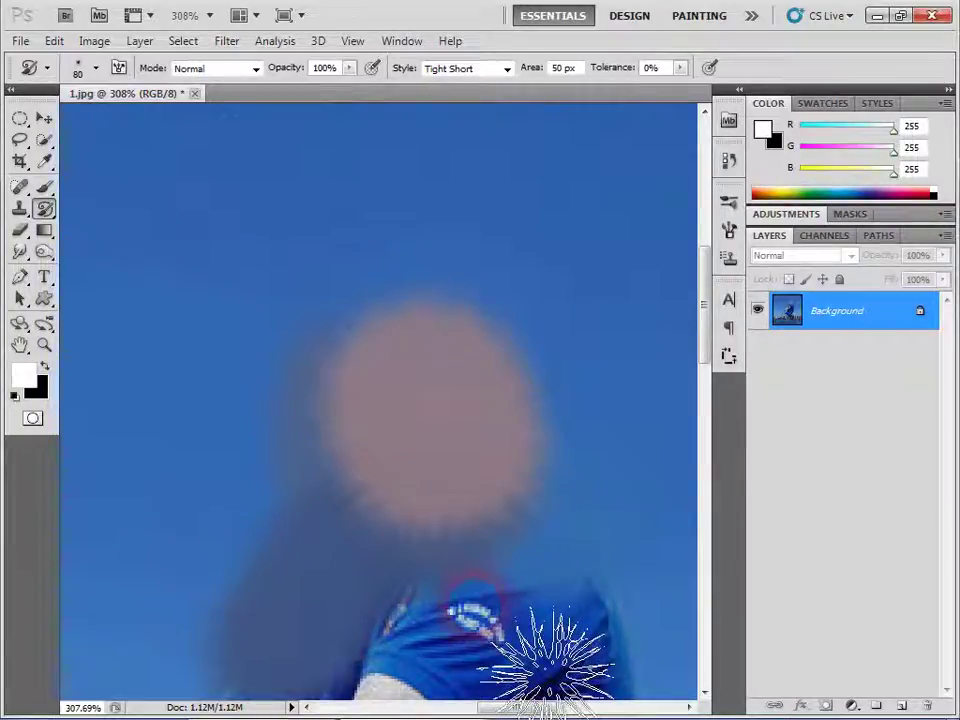
{"action": "key", "text": "ctrl+alt+z"}
{"action": "key", "text": "ctrl+alt+z"}
{"action": "key", "text": "ctrl+alt+z"}
{"action": "key", "text": "ctrl+alt+z"}
{"action": "key", "text": "ctrl+alt+z"}
{"action": "key", "text": "ctrl+alt+z"}
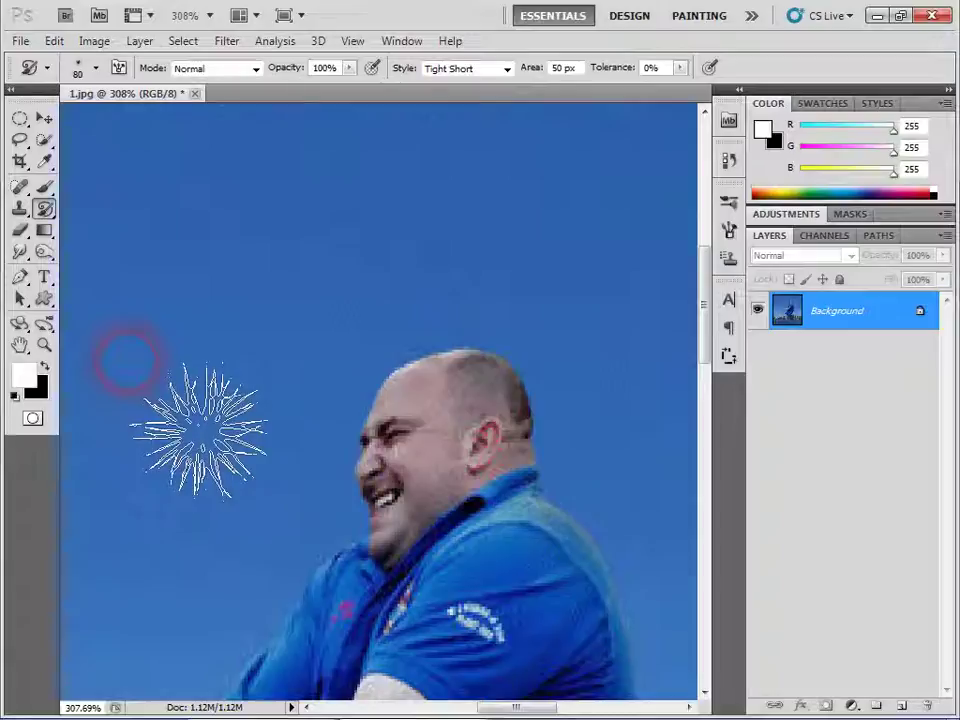
{"action": "left_click", "coordinate": [44, 208]}
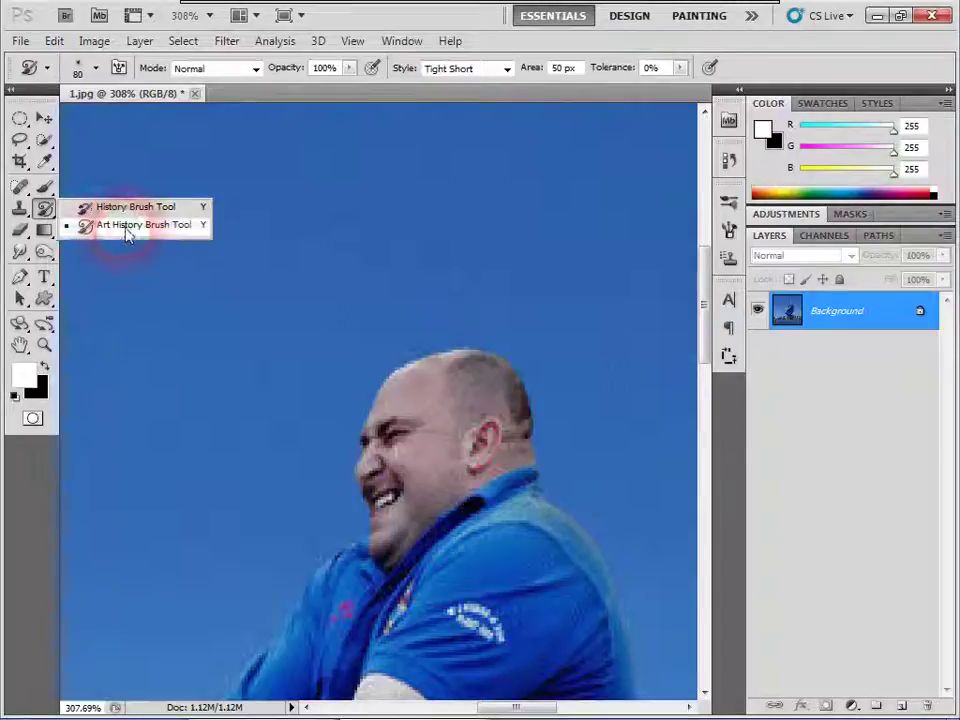
Step: Fit the skyline photo to the window, then close it without saving changes
{"action": "left_click", "coordinate": [20, 188]}
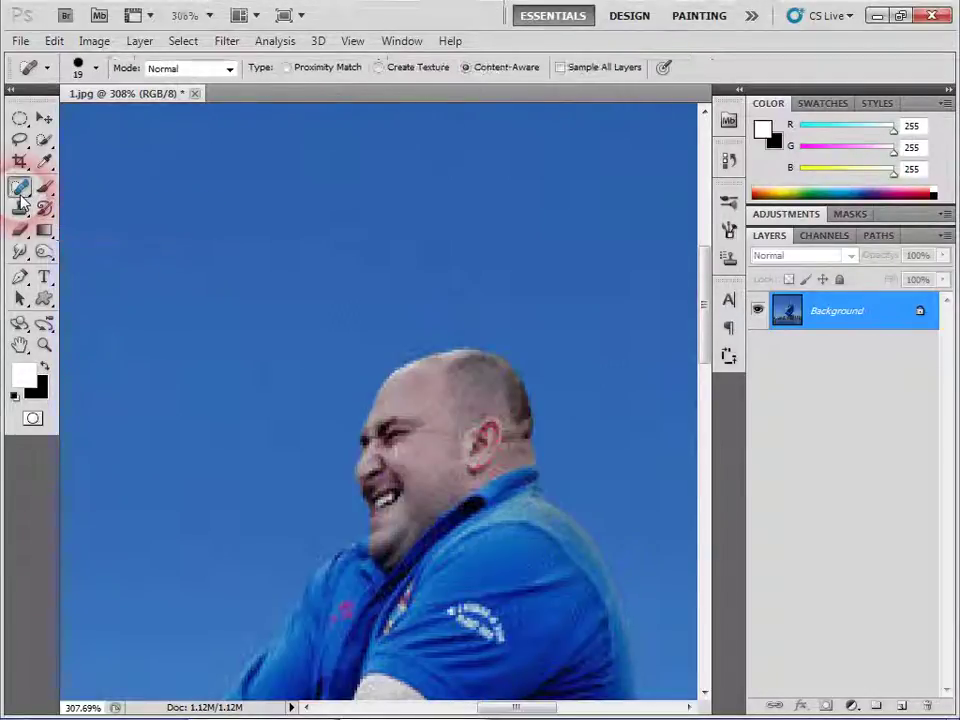
{"action": "left_click", "coordinate": [21, 196]}
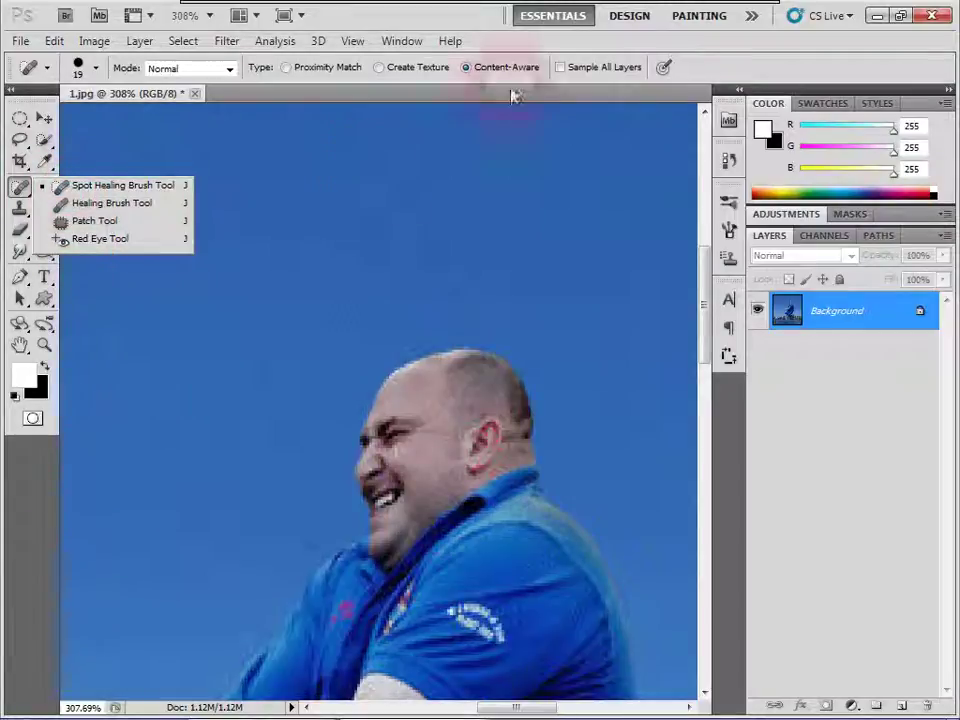
{"action": "left_click", "coordinate": [713, 68]}
{"action": "left_click", "coordinate": [20, 345]}
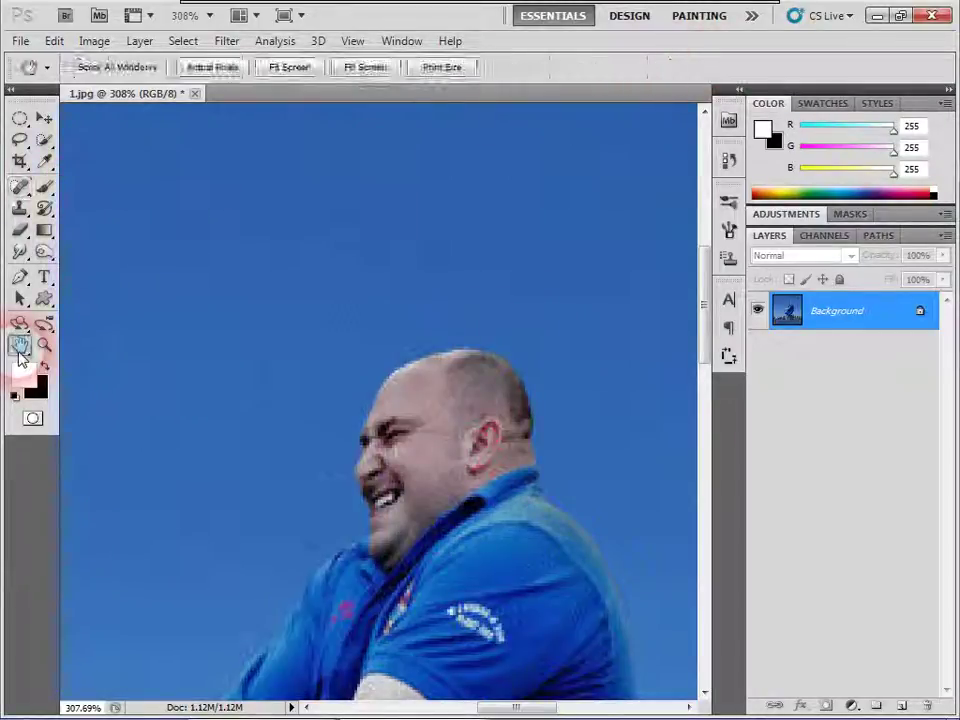
{"action": "double_click", "coordinate": [20, 345]}
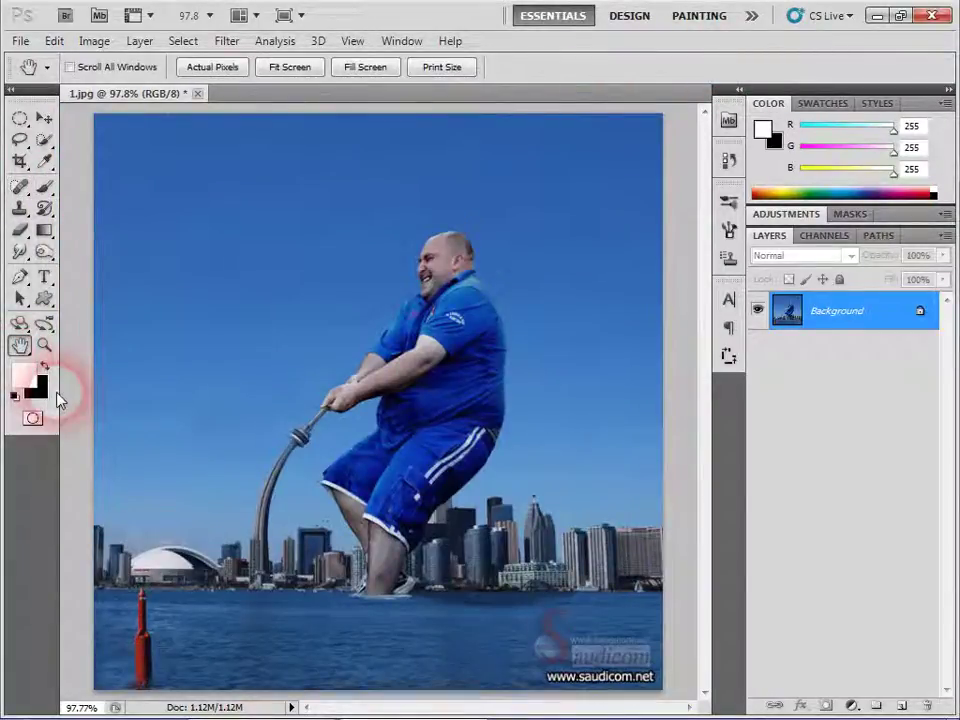
{"action": "left_click", "coordinate": [198, 94]}
{"action": "left_click", "coordinate": [495, 277]}
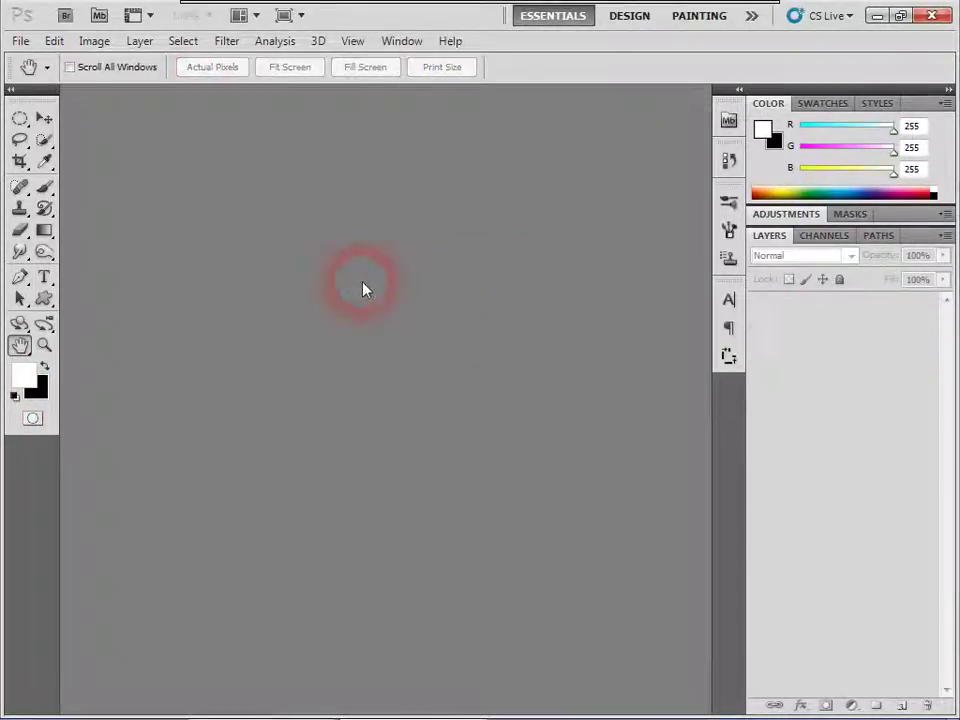
Step: Open the A3 photo of the smiling man on the phone
{"action": "left_click", "coordinate": [20, 41]}
{"action": "left_click", "coordinate": [38, 76]}
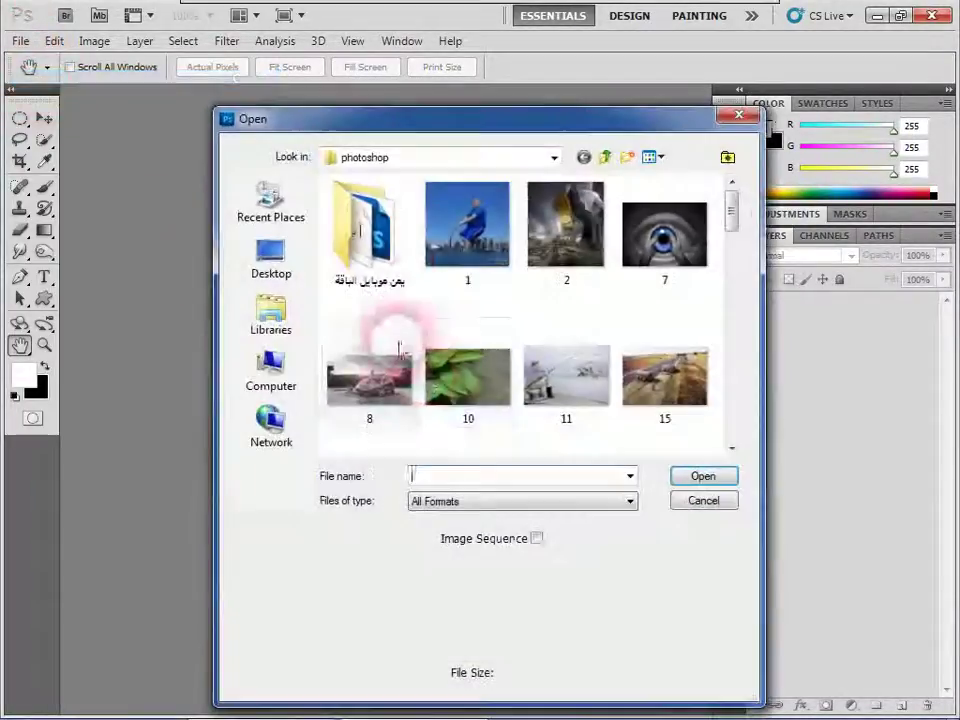
{"action": "left_click", "coordinate": [550, 376]}
{"action": "scroll", "coordinate": [545, 383], "scroll_direction": "down", "scroll_amount": 3}
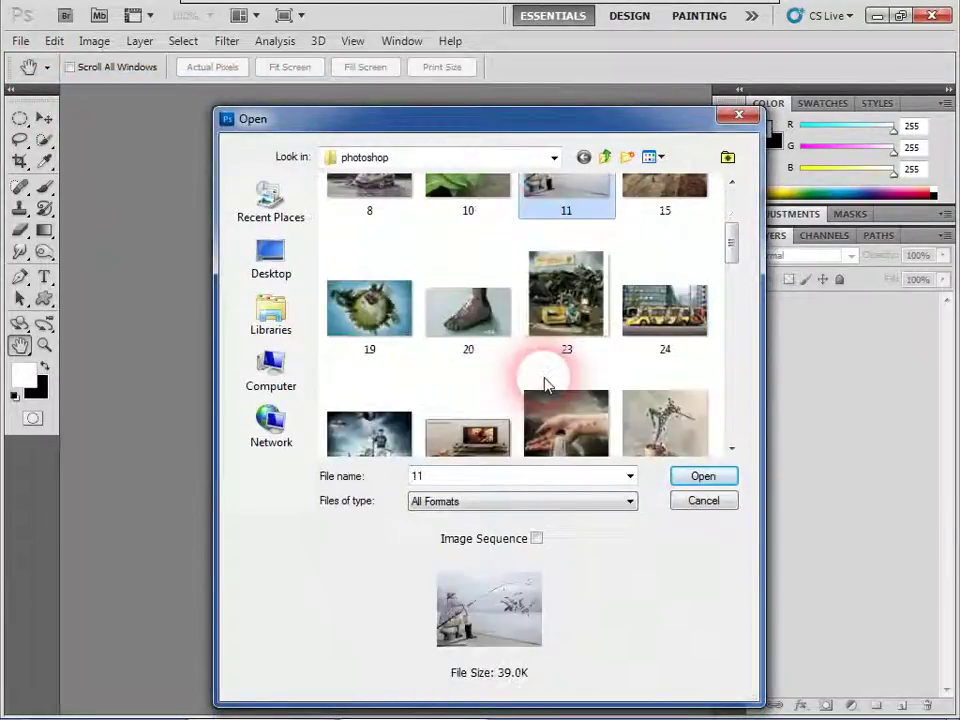
{"action": "scroll", "coordinate": [545, 383], "scroll_direction": "down", "scroll_amount": 3}
{"action": "left_click", "coordinate": [463, 352]}
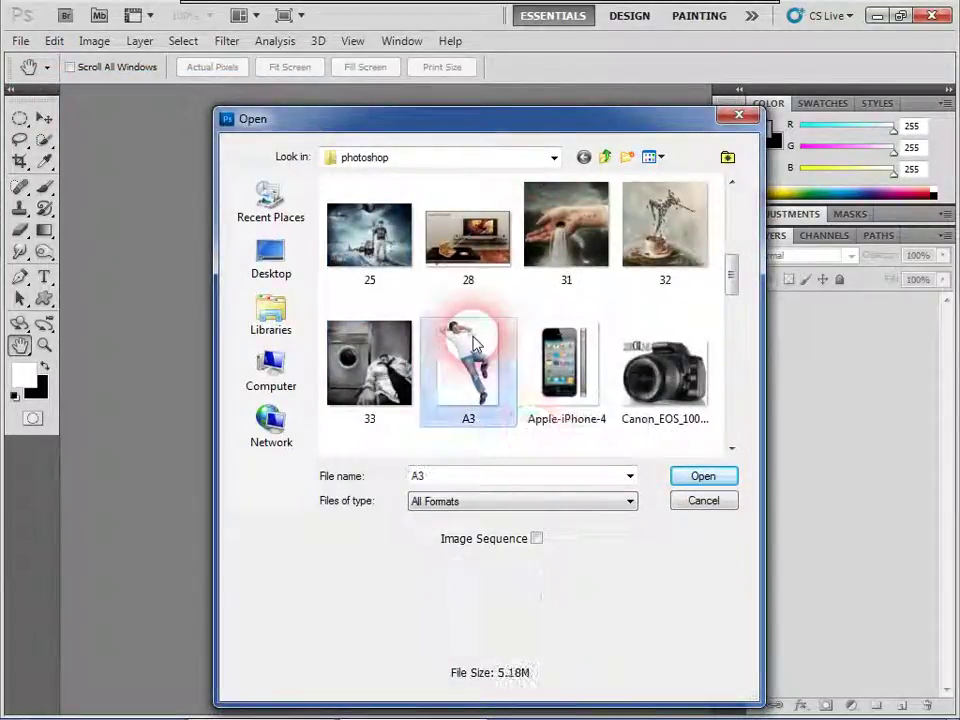
{"action": "left_click", "coordinate": [706, 478]}
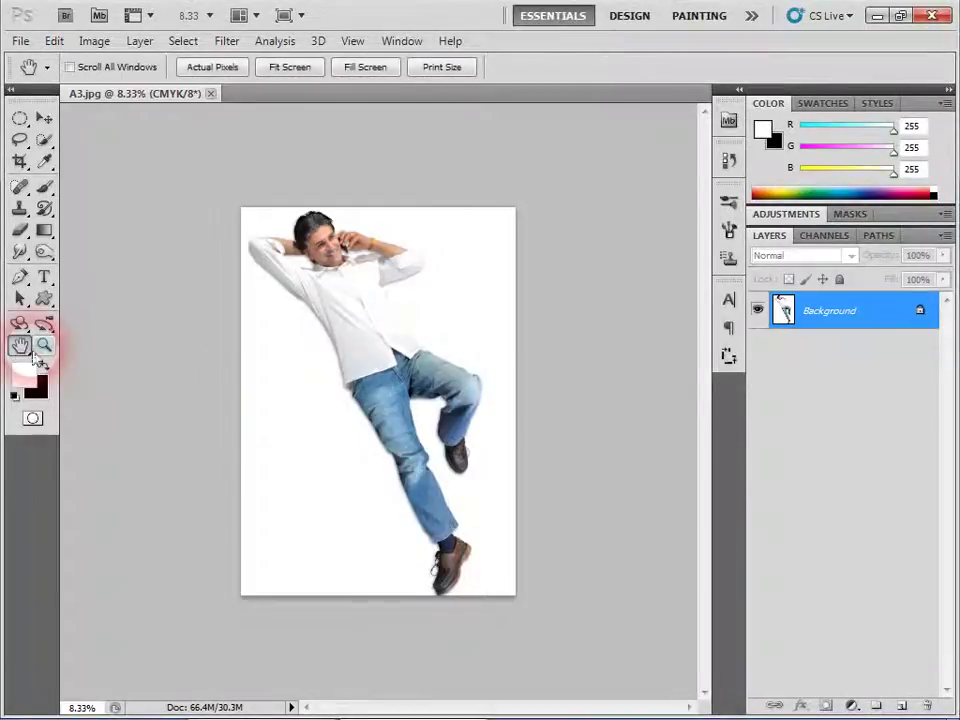
Step: Zoom in on the man's face, closing in on his eye and cheek
{"action": "left_click", "coordinate": [44, 345]}
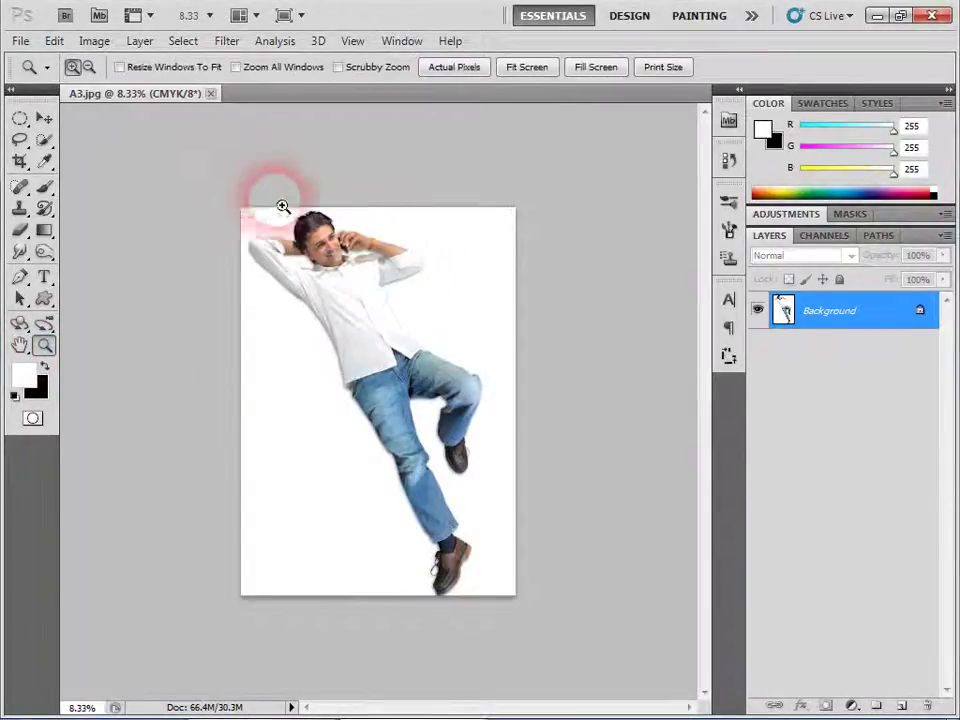
{"action": "left_click_drag", "start_coordinate": [255, 190], "coordinate": [414, 285]}
{"action": "left_click_drag", "start_coordinate": [272, 288], "coordinate": [522, 492]}
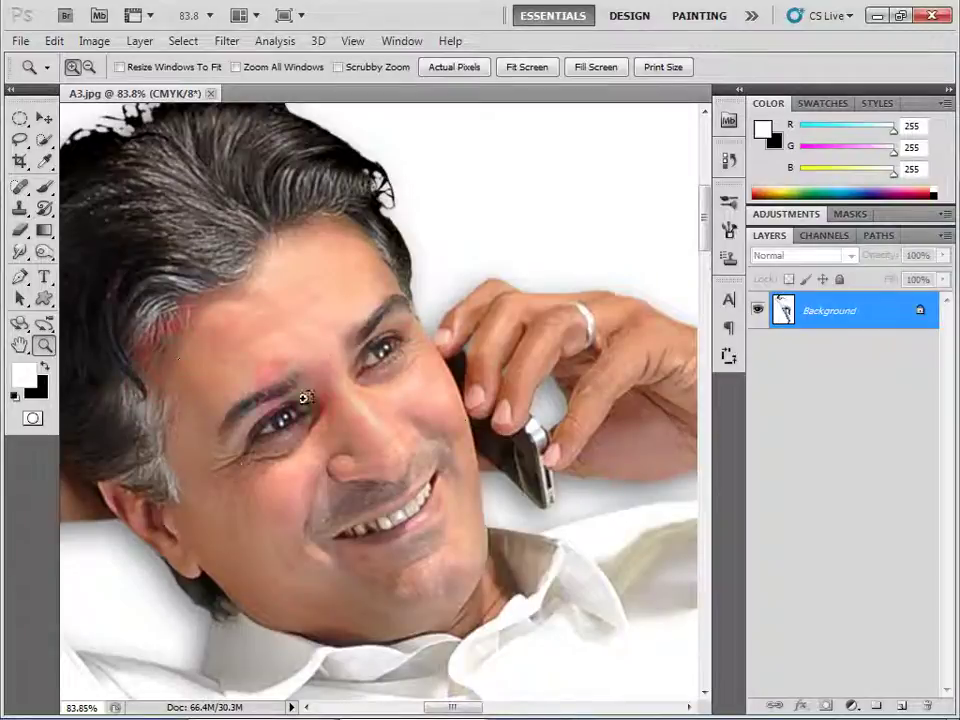
{"action": "left_click_drag", "start_coordinate": [202, 433], "coordinate": [354, 591]}
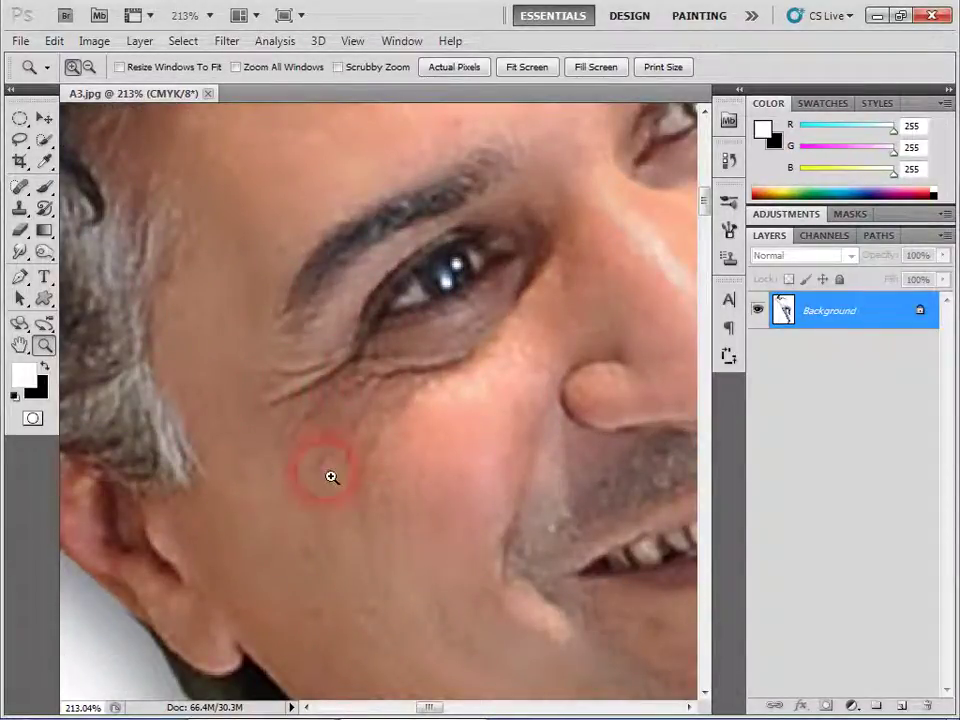
{"action": "left_click", "coordinate": [20, 186]}
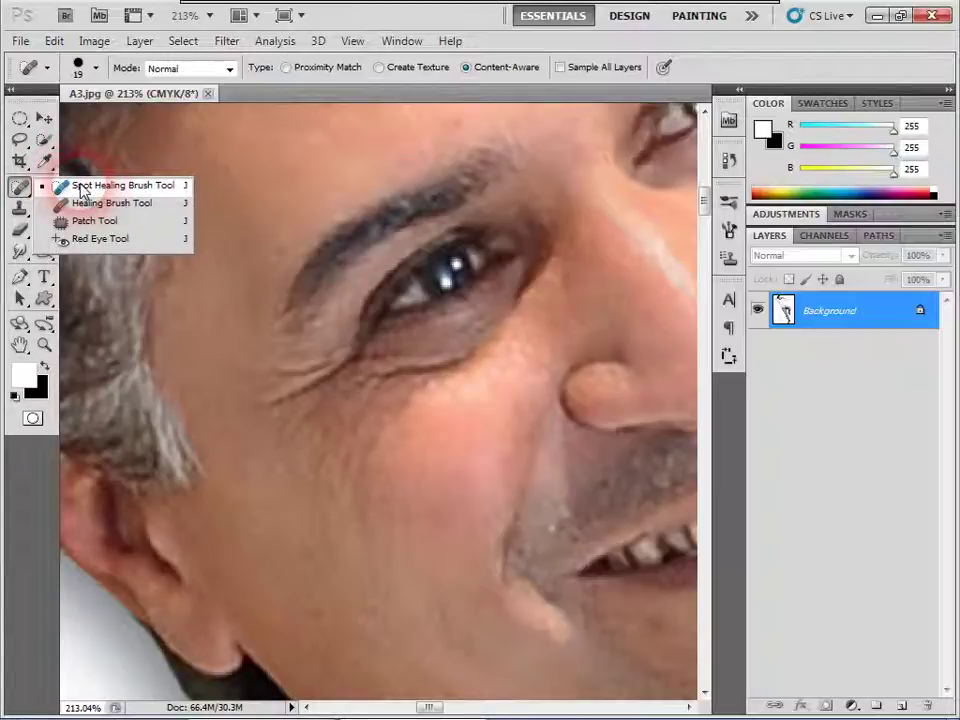
Step: Spot-heal the dark spots on the lower cheek down toward the chin
{"action": "left_click", "coordinate": [82, 190]}
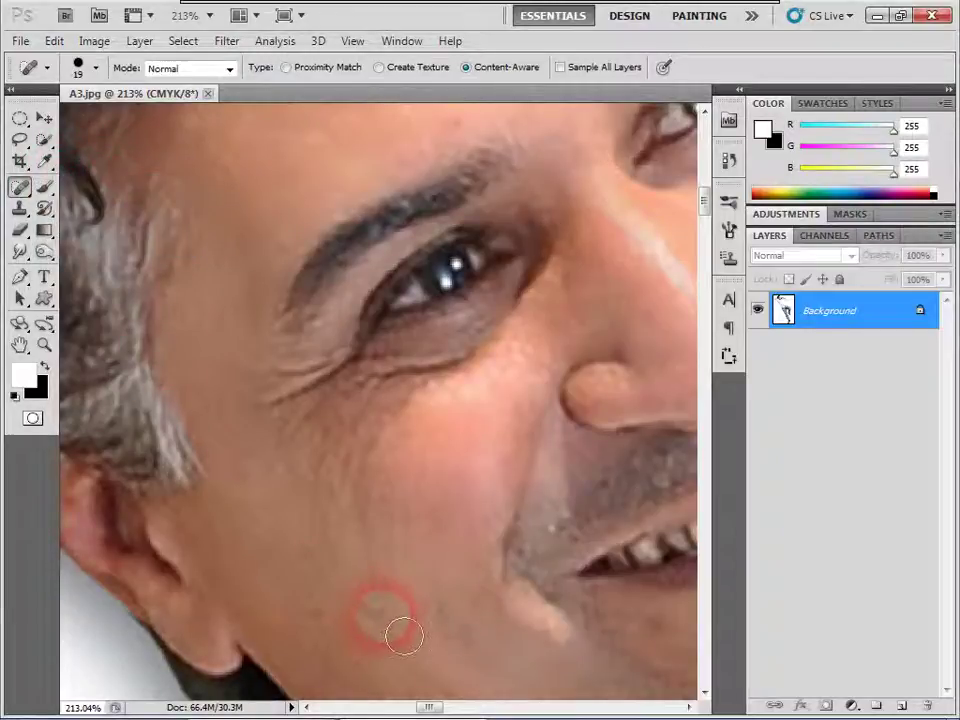
{"action": "left_click", "coordinate": [375, 610]}
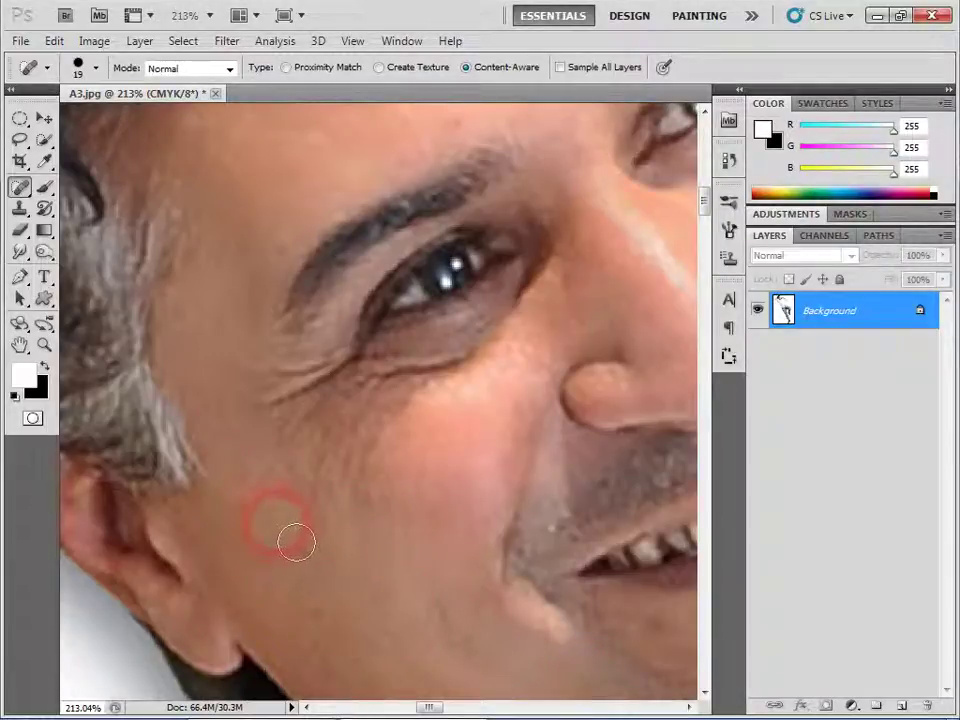
{"action": "left_click", "coordinate": [264, 511]}
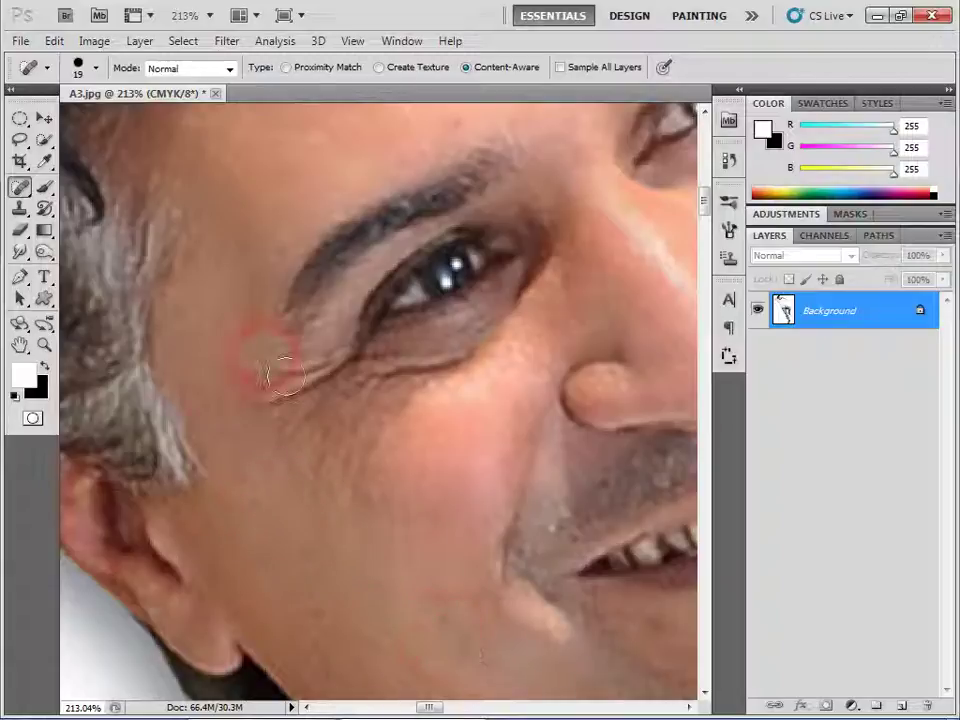
{"action": "left_click", "coordinate": [475, 490]}
{"action": "mouse_move", "coordinate": [490, 592]}
{"action": "left_mouse_down"}
{"action": "mouse_move", "coordinate": [533, 632]}
{"action": "mouse_move", "coordinate": [492, 680]}
{"action": "mouse_move", "coordinate": [517, 675]}
{"action": "left_mouse_up"}
Step: Retouch the teeth and heal a mark along the chin
{"action": "mouse_move", "coordinate": [590, 607]}
{"action": "left_mouse_down"}
{"action": "mouse_move", "coordinate": [531, 542]}
{"action": "mouse_move", "coordinate": [428, 531]}
{"action": "left_mouse_up"}
{"action": "left_click_drag", "start_coordinate": [461, 615], "coordinate": [455, 591]}
{"action": "left_click", "coordinate": [540, 490]}
{"action": "left_click", "coordinate": [503, 538]}
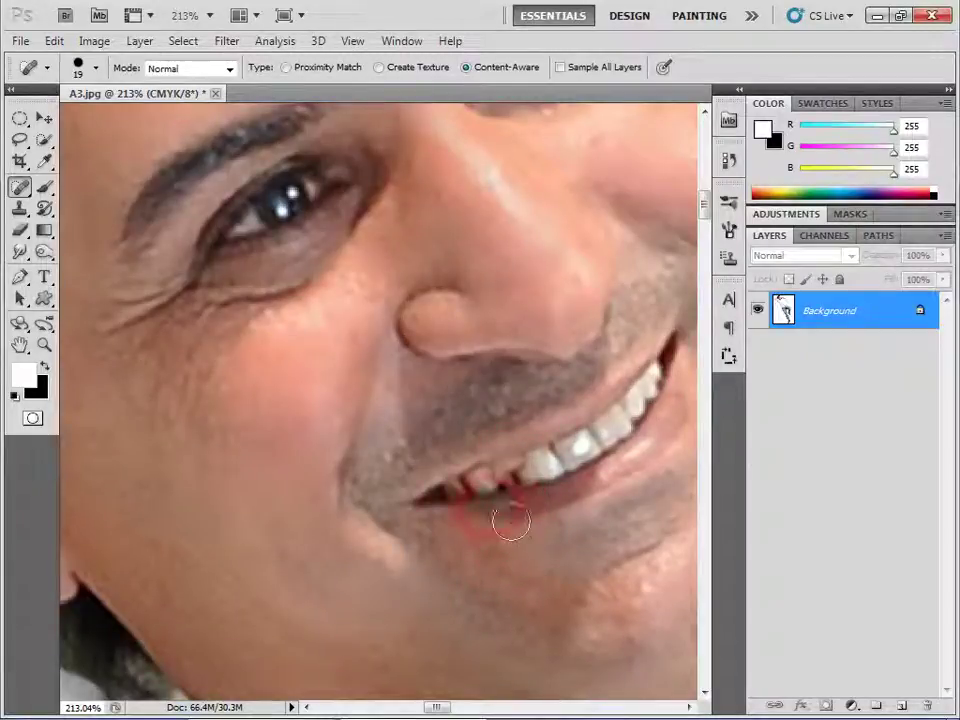
{"action": "left_click", "coordinate": [555, 460]}
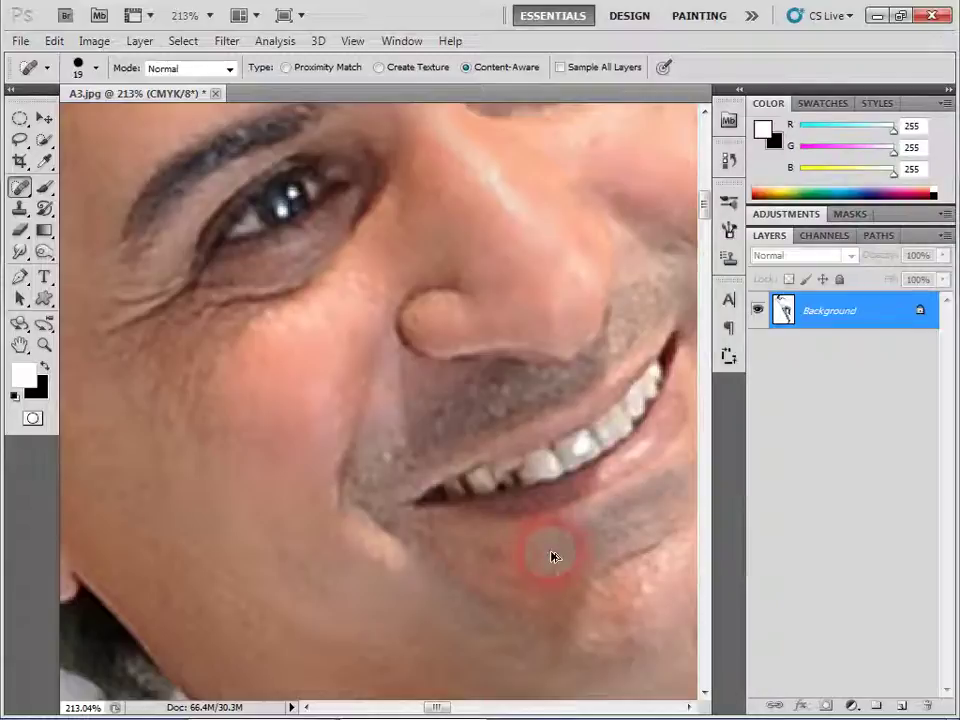
{"action": "left_click_drag", "start_coordinate": [553, 557], "coordinate": [487, 543]}
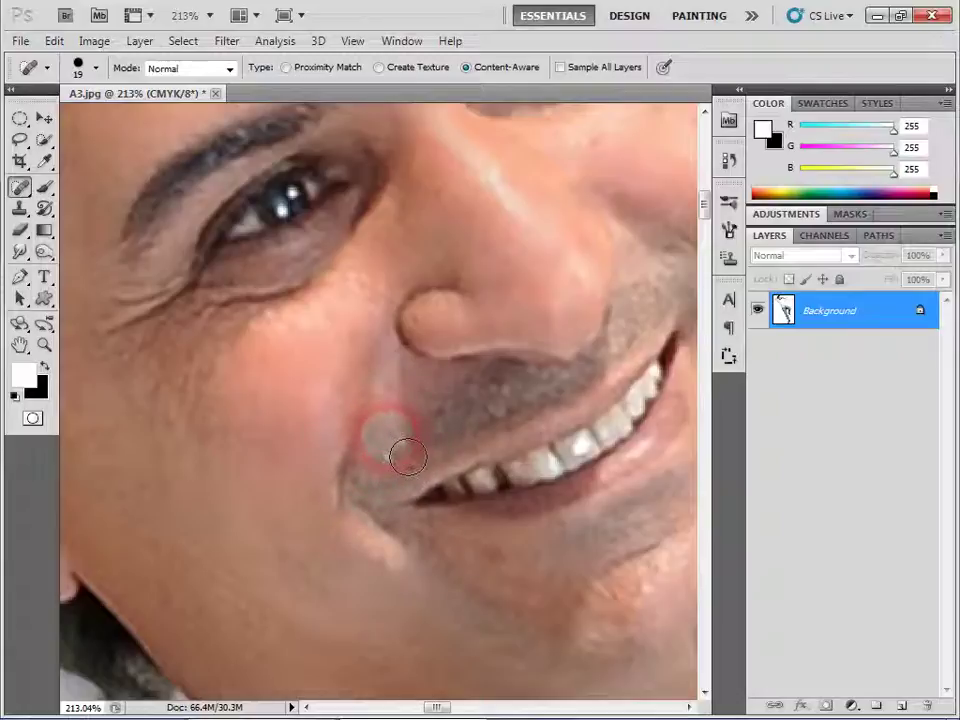
Step: Heal the marks and crease beside the mouth corner and nostril
{"action": "left_click_drag", "start_coordinate": [390, 432], "coordinate": [450, 428]}
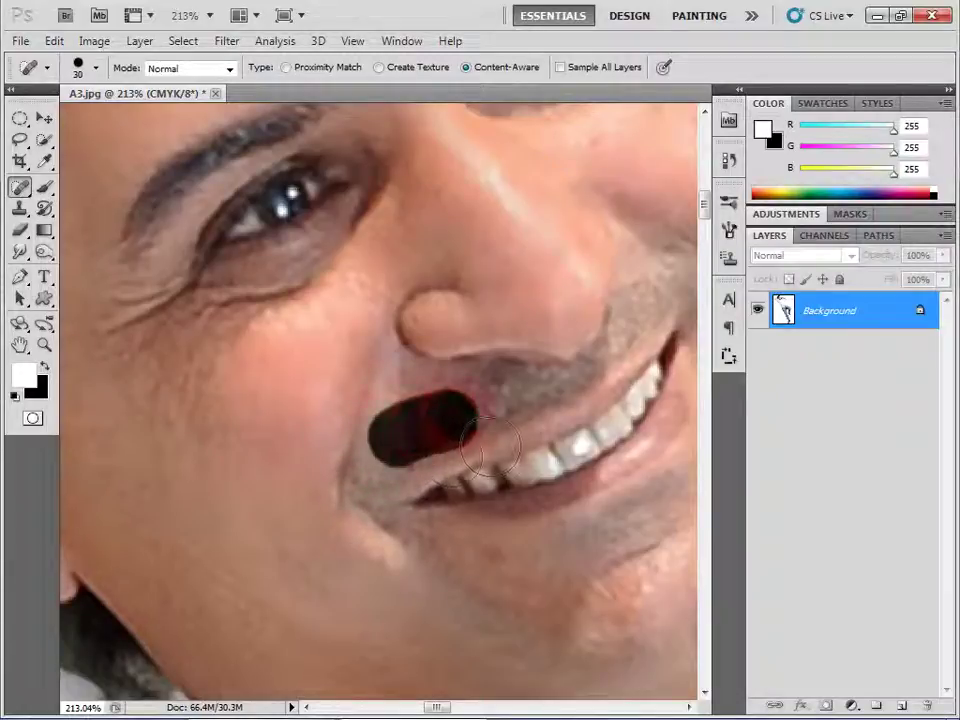
{"action": "left_click", "coordinate": [381, 429]}
{"action": "left_click", "coordinate": [407, 422]}
{"action": "left_click", "coordinate": [432, 403]}
{"action": "left_click", "coordinate": [386, 446]}
{"action": "left_click", "coordinate": [400, 497]}
{"action": "left_click", "coordinate": [372, 545]}
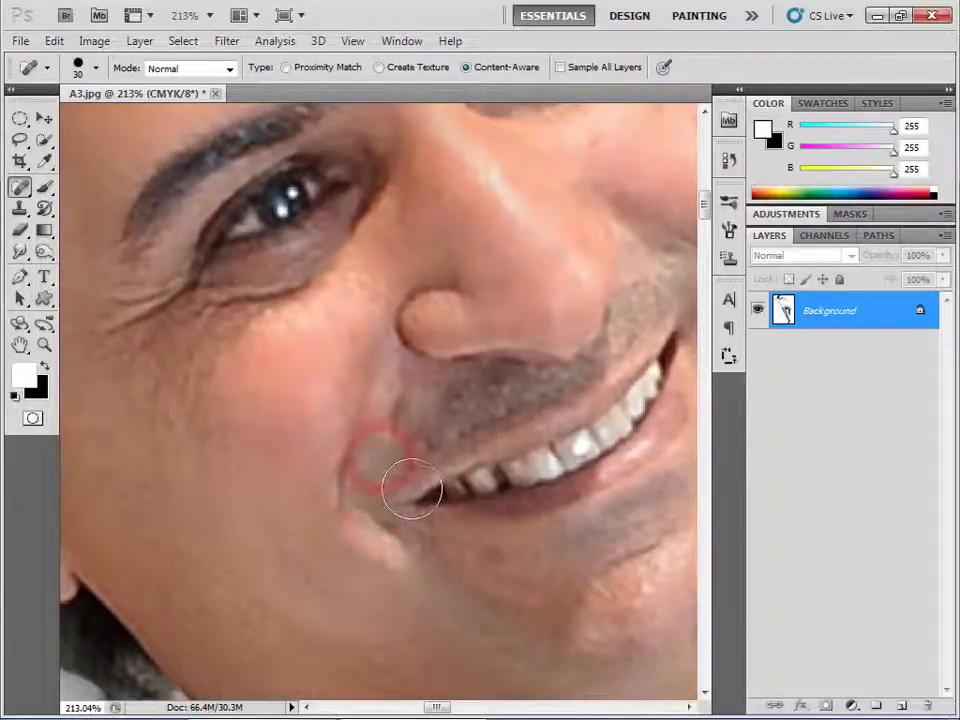
{"action": "left_click_drag", "start_coordinate": [412, 488], "coordinate": [410, 523]}
{"action": "left_click", "coordinate": [400, 400]}
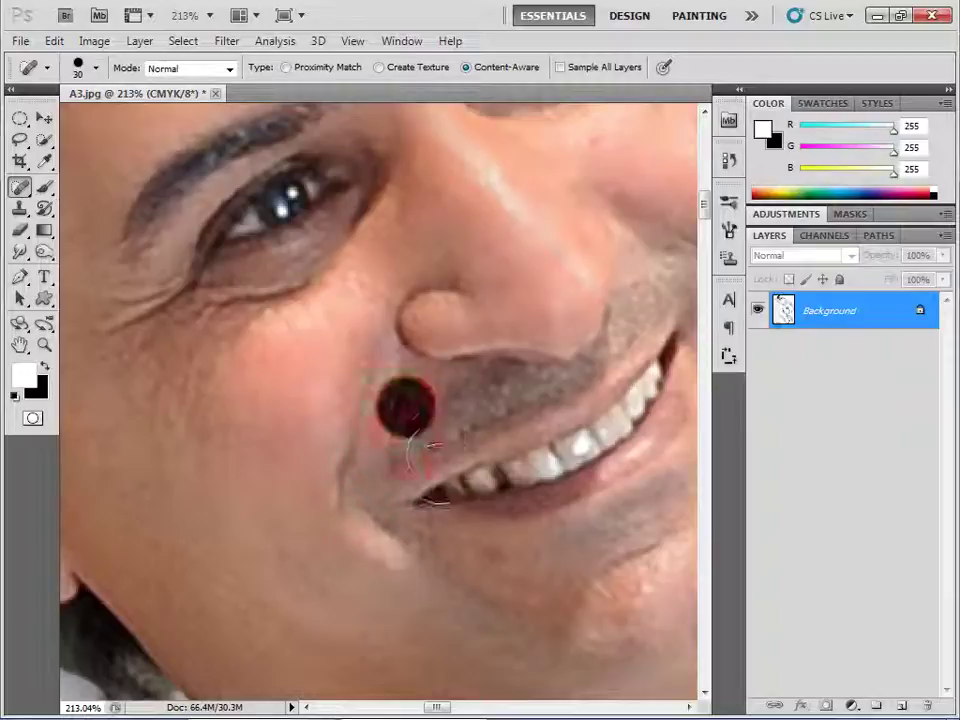
{"action": "left_click", "coordinate": [388, 392]}
{"action": "left_click", "coordinate": [397, 487]}
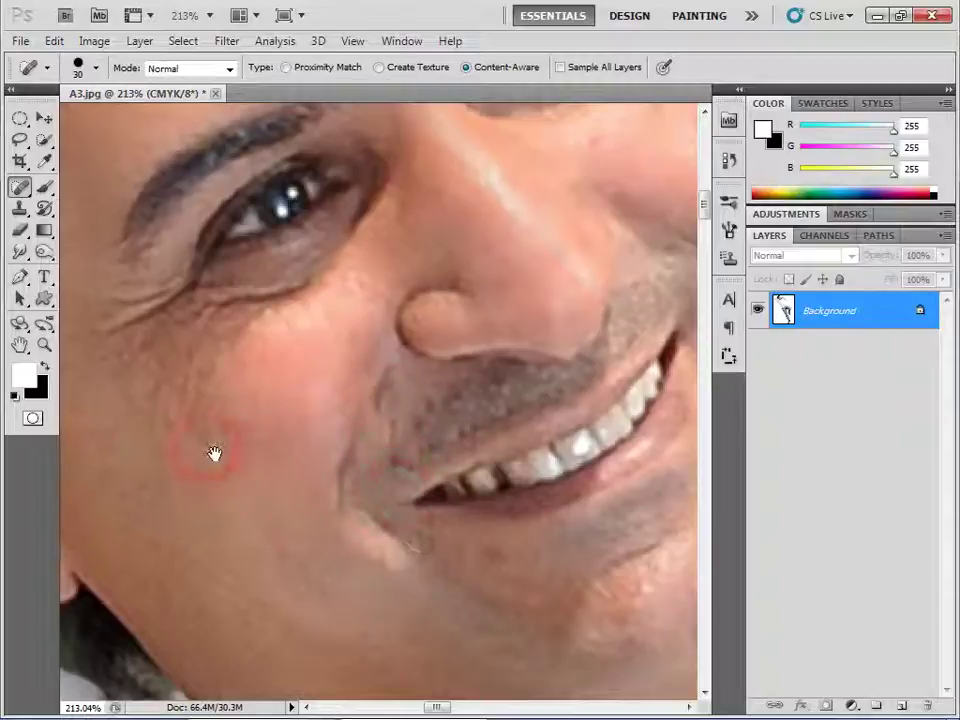
Step: Smooth the wrinkle under the eye and the lines running up the cheek
{"action": "left_click_drag", "start_coordinate": [214, 453], "coordinate": [370, 507]}
{"action": "left_click_drag", "start_coordinate": [240, 385], "coordinate": [335, 380]}
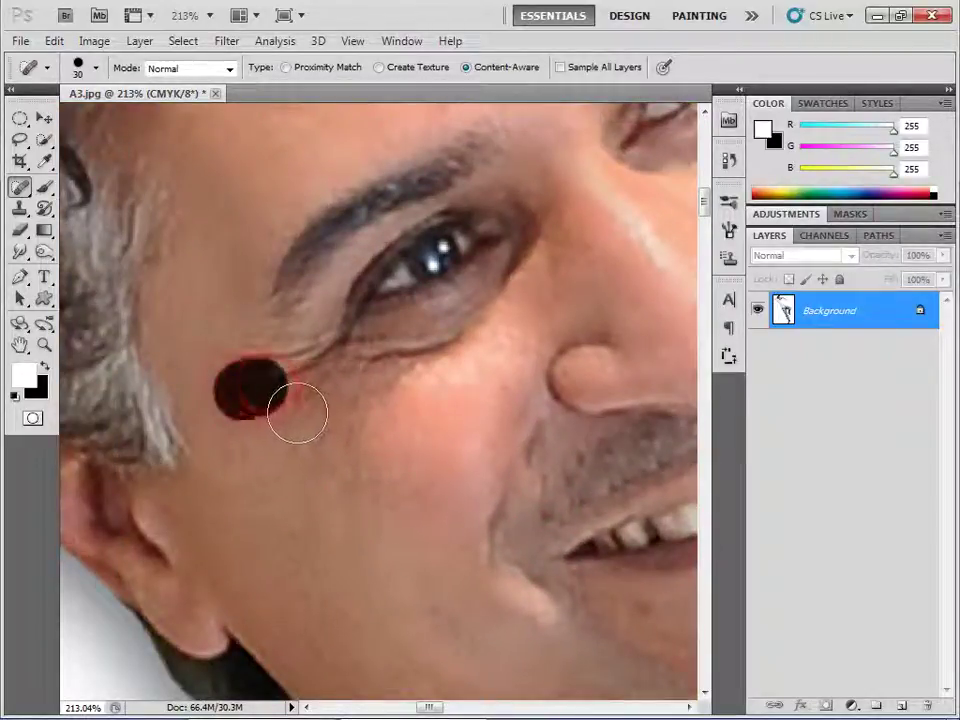
{"action": "left_click", "coordinate": [280, 530]}
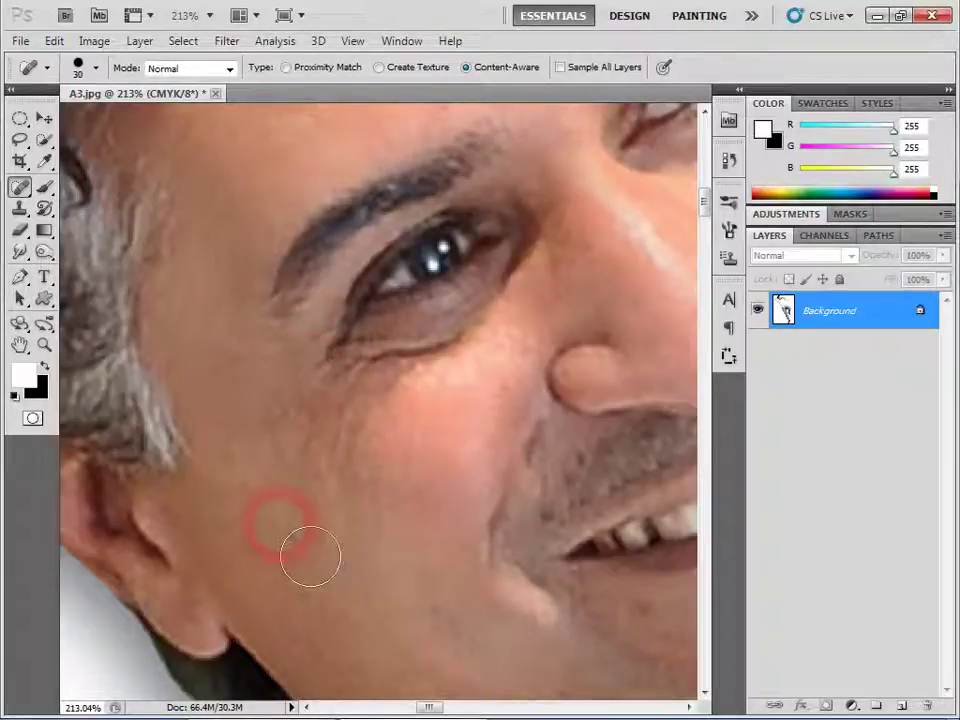
{"action": "left_click_drag", "start_coordinate": [337, 515], "coordinate": [381, 413]}
{"action": "left_click", "coordinate": [320, 525]}
{"action": "left_click_drag", "start_coordinate": [262, 445], "coordinate": [330, 405]}
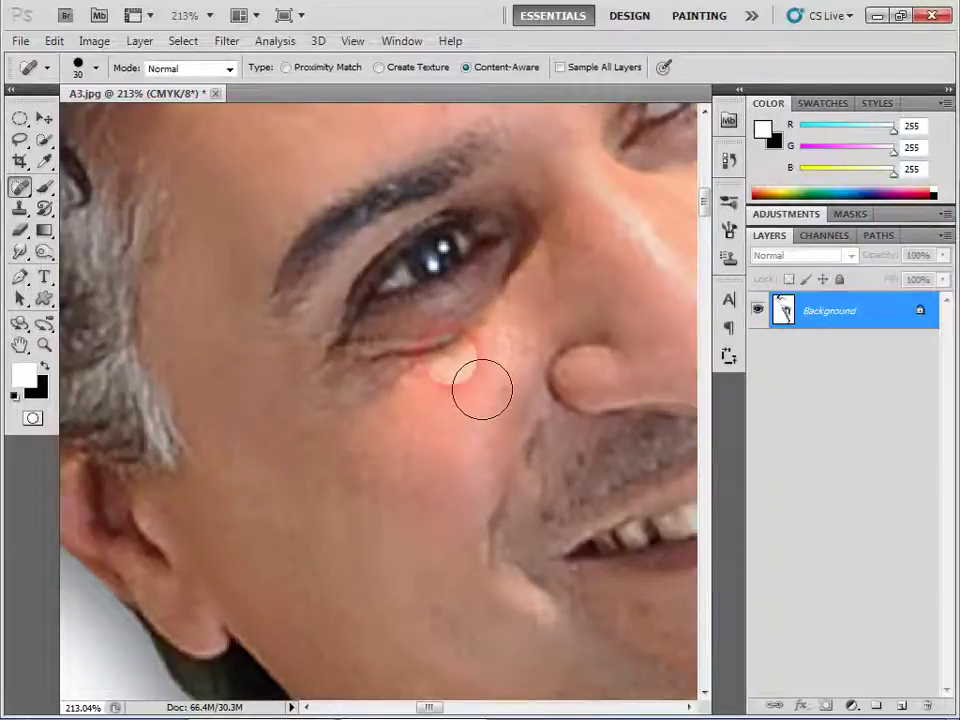
{"action": "mouse_move", "coordinate": [470, 345]}
{"action": "left_mouse_down"}
{"action": "mouse_move", "coordinate": [386, 396]}
{"action": "mouse_move", "coordinate": [387, 430]}
{"action": "mouse_move", "coordinate": [348, 485]}
{"action": "mouse_move", "coordinate": [369, 424]}
{"action": "left_mouse_up"}
{"action": "left_click", "coordinate": [410, 520]}
Step: Heal more cheek spots, lines and the diagonal crease on the cheek
{"action": "left_click", "coordinate": [340, 550]}
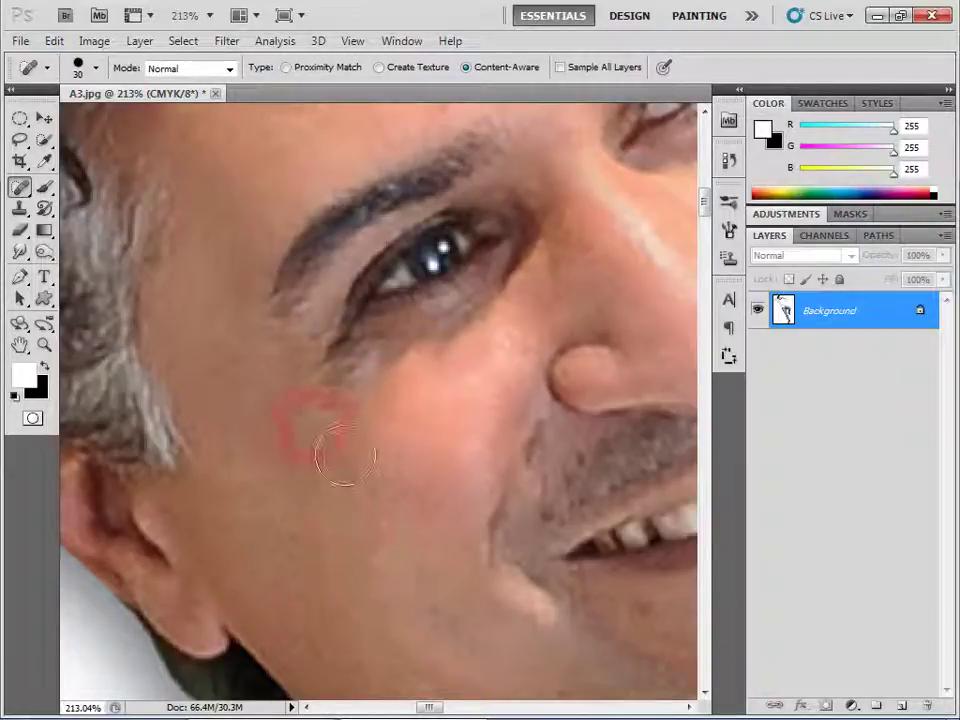
{"action": "left_click_drag", "start_coordinate": [295, 448], "coordinate": [330, 385]}
{"action": "left_click", "coordinate": [333, 450]}
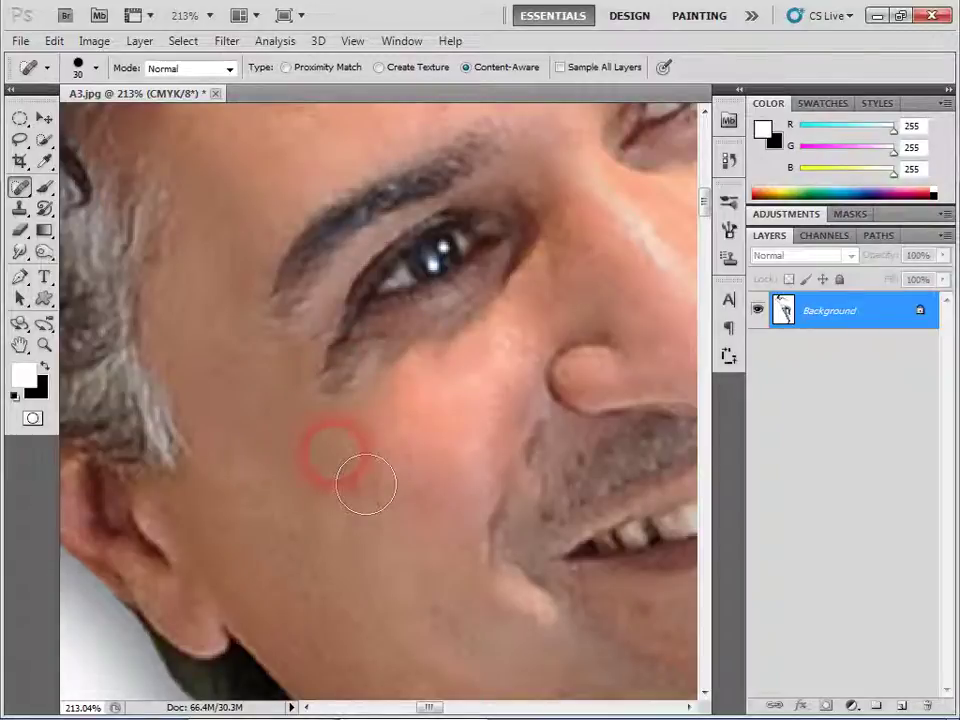
{"action": "left_click_drag", "start_coordinate": [335, 465], "coordinate": [345, 412]}
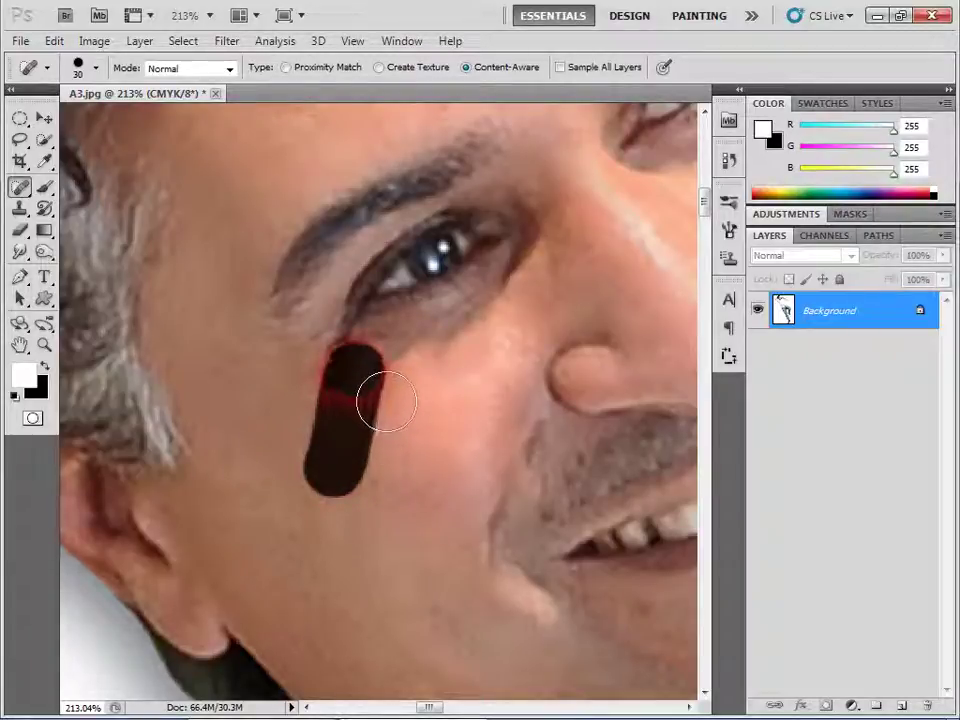
{"action": "left_click", "coordinate": [383, 525]}
{"action": "mouse_move", "coordinate": [392, 443]}
{"action": "left_mouse_down"}
{"action": "mouse_move", "coordinate": [330, 380]}
{"action": "mouse_move", "coordinate": [352, 404]}
{"action": "left_mouse_up"}
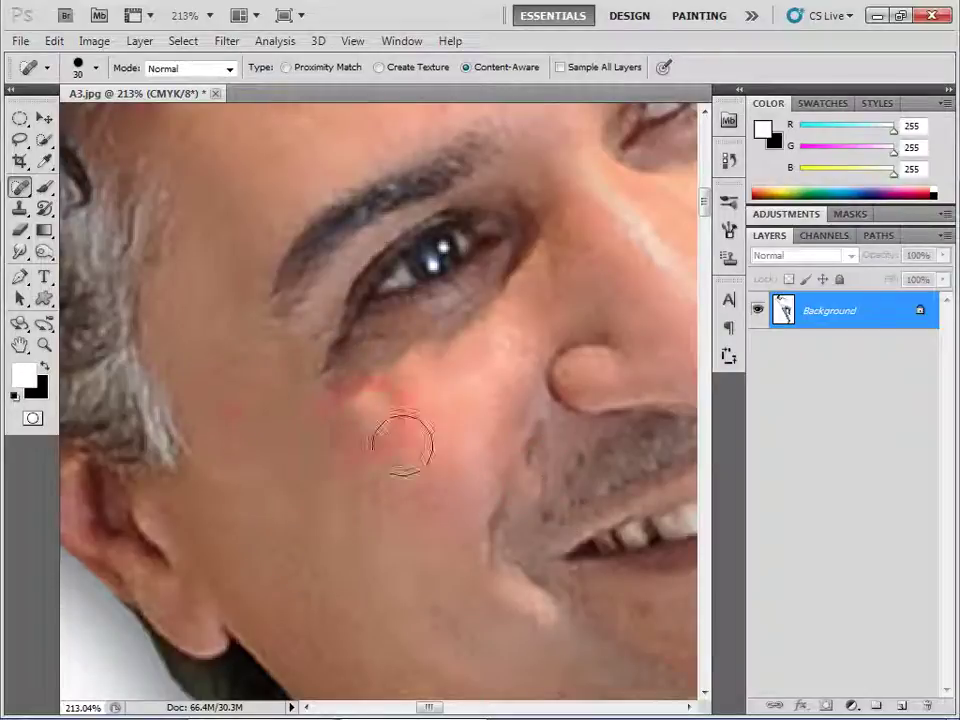
Step: Smooth the fold beside the nose and remaining cheek spots
{"action": "left_click_drag", "start_coordinate": [550, 610], "coordinate": [430, 585]}
{"action": "left_click", "coordinate": [350, 400]}
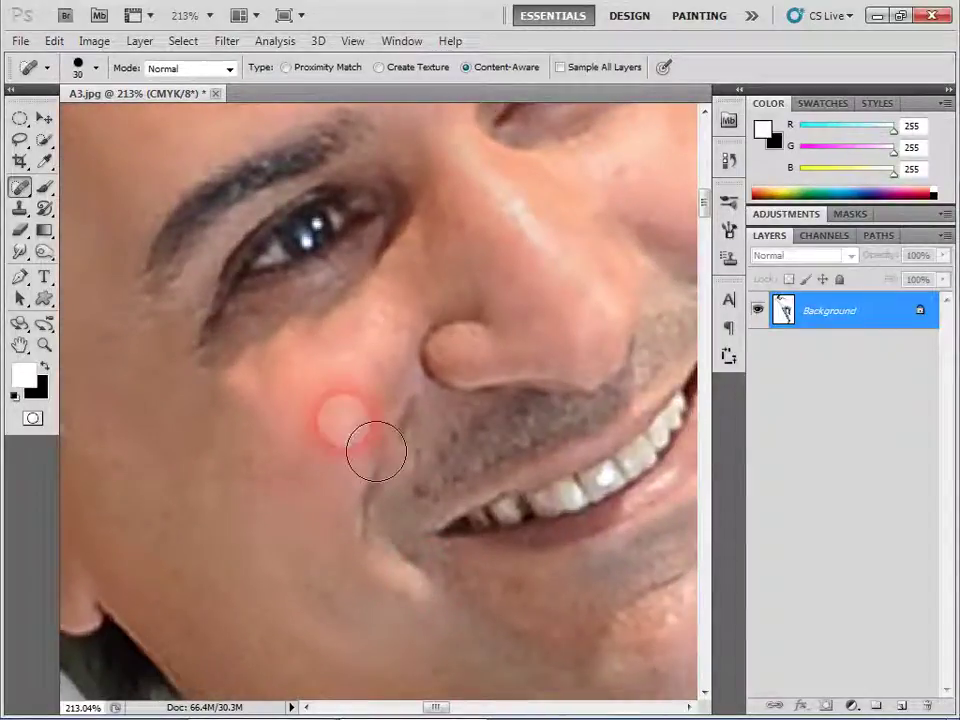
{"action": "mouse_move", "coordinate": [360, 380]}
{"action": "left_mouse_down"}
{"action": "mouse_move", "coordinate": [403, 428]}
{"action": "mouse_move", "coordinate": [435, 428]}
{"action": "left_mouse_up"}
{"action": "left_click", "coordinate": [378, 560]}
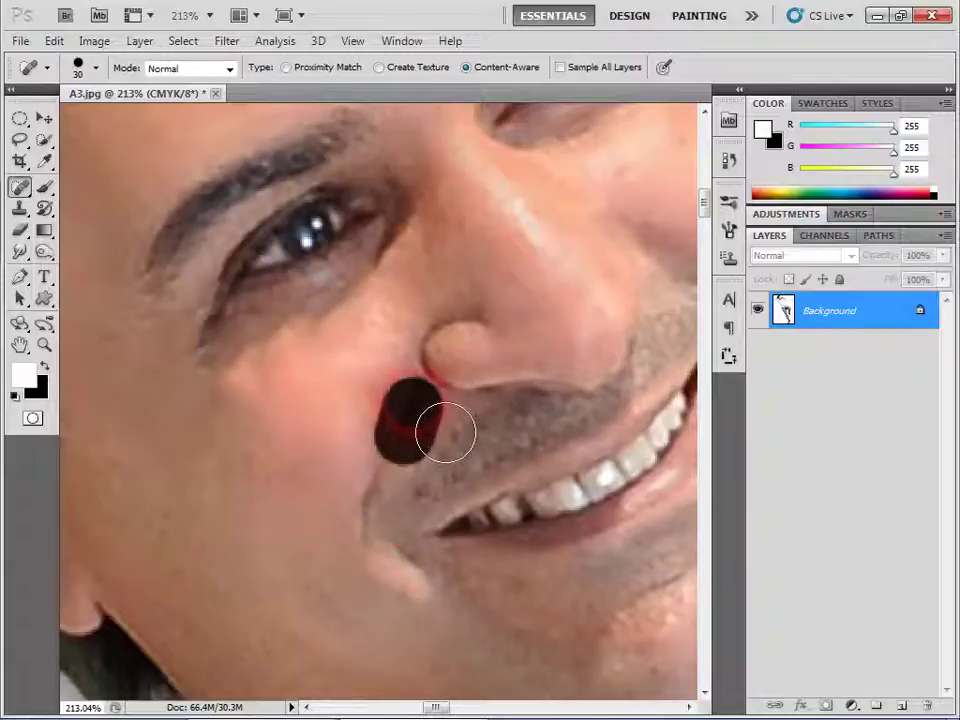
{"action": "left_click", "coordinate": [330, 438]}
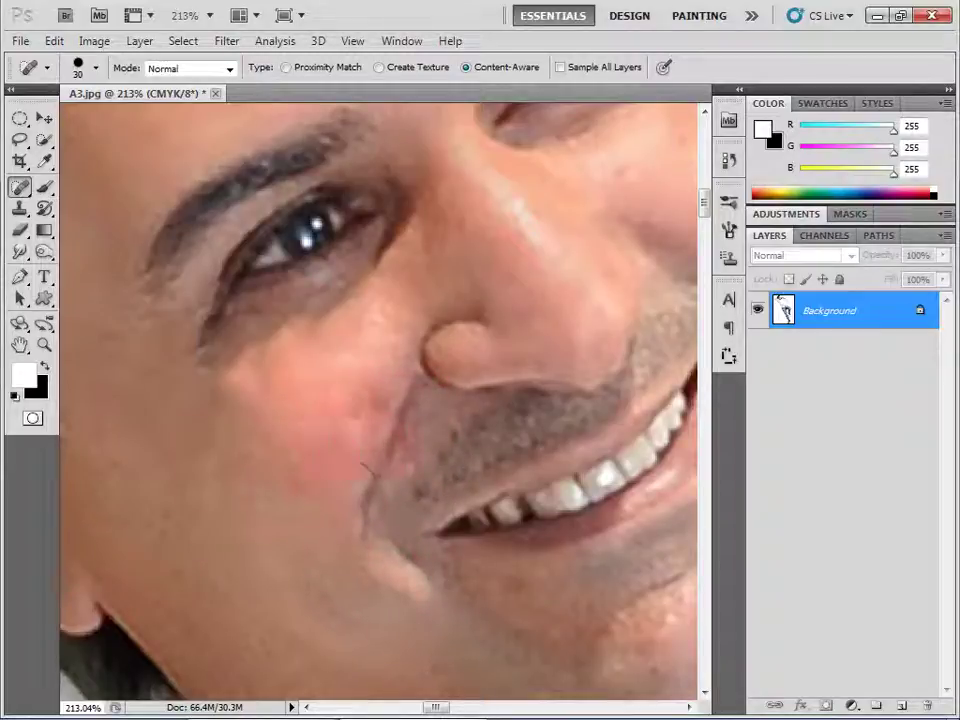
Step: Heal the chin blemish, the mark below the mouth and the lower left cheek
{"action": "mouse_move", "coordinate": [468, 600]}
{"action": "left_mouse_down"}
{"action": "mouse_move", "coordinate": [413, 500]}
{"action": "mouse_move", "coordinate": [377, 489]}
{"action": "mouse_move", "coordinate": [467, 596]}
{"action": "mouse_move", "coordinate": [466, 537]}
{"action": "left_mouse_up"}
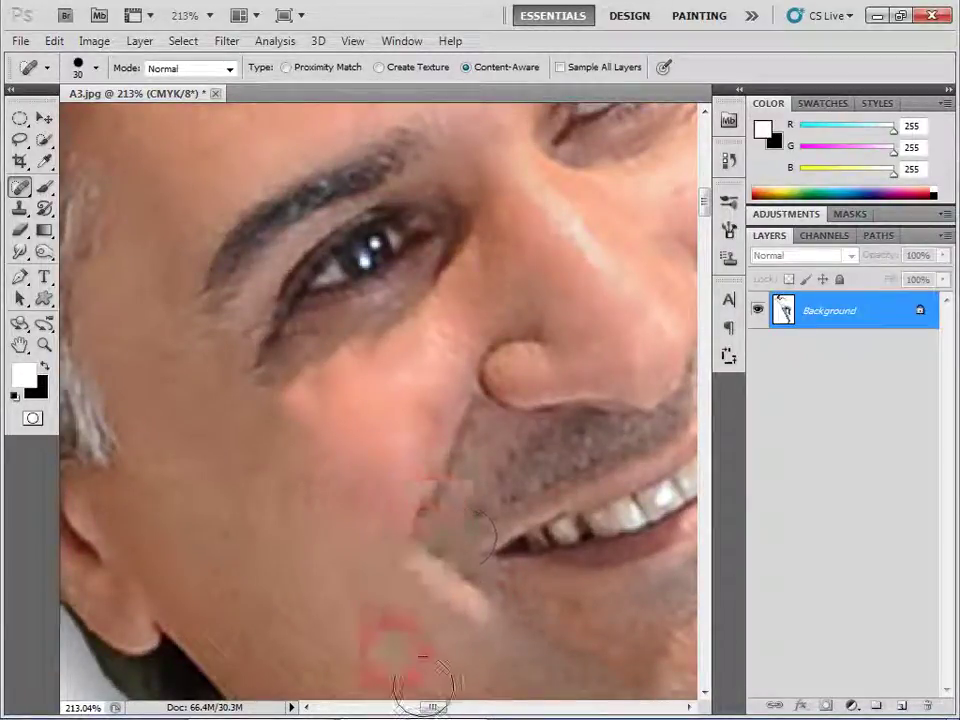
{"action": "left_click_drag", "start_coordinate": [418, 589], "coordinate": [465, 560]}
{"action": "left_click_drag", "start_coordinate": [415, 625], "coordinate": [468, 652]}
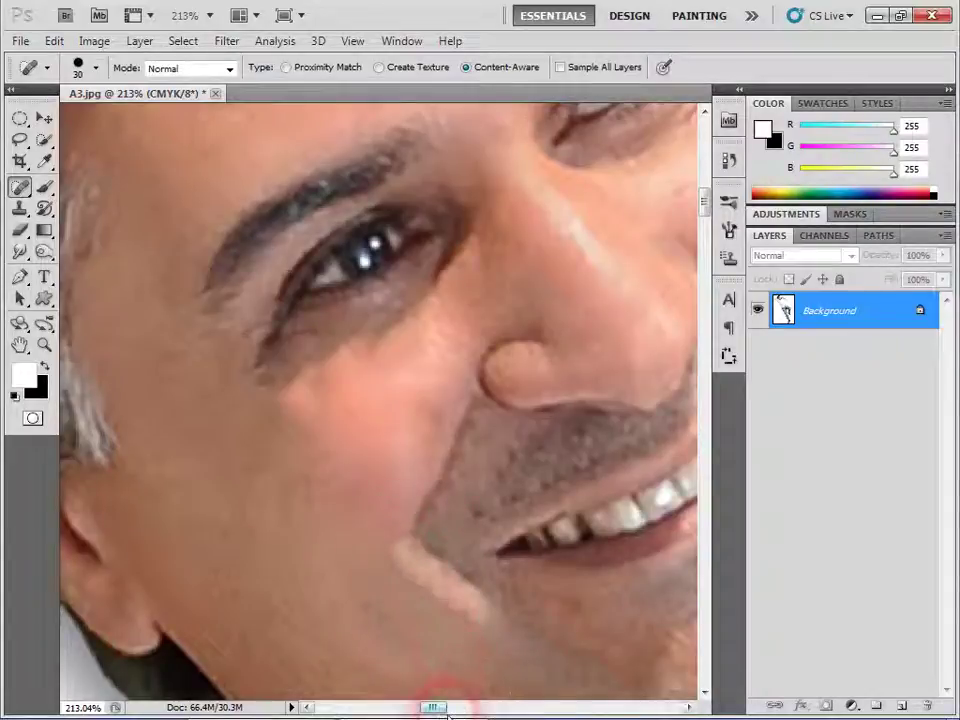
{"action": "key", "text": "ctrl+1"}
{"action": "left_click_drag", "start_coordinate": [305, 455], "coordinate": [405, 490]}
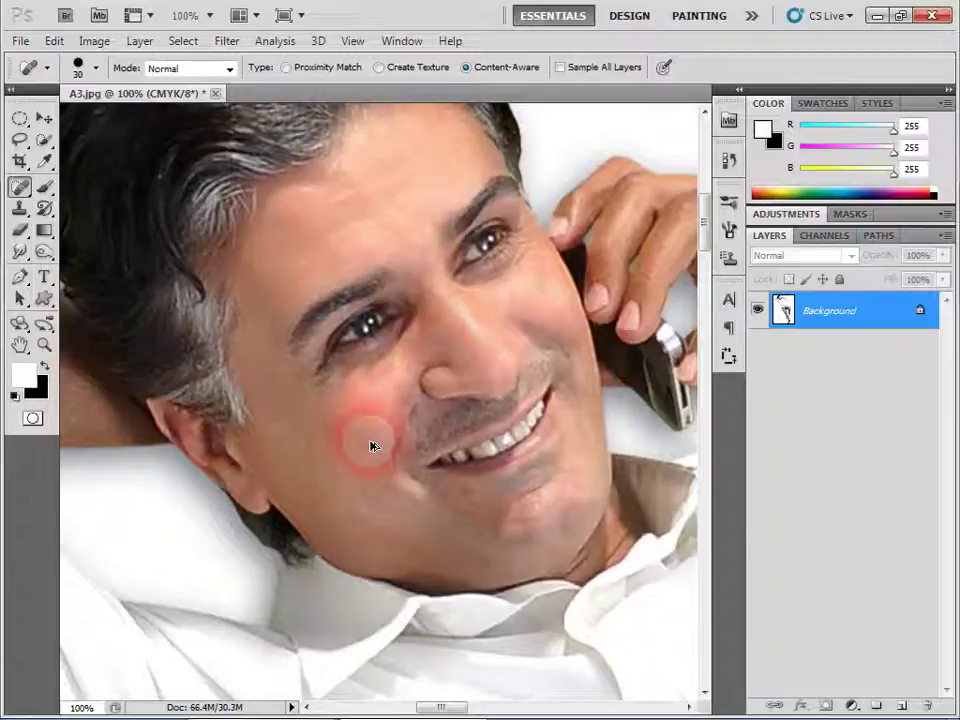
{"action": "left_click_drag", "start_coordinate": [370, 445], "coordinate": [382, 470]}
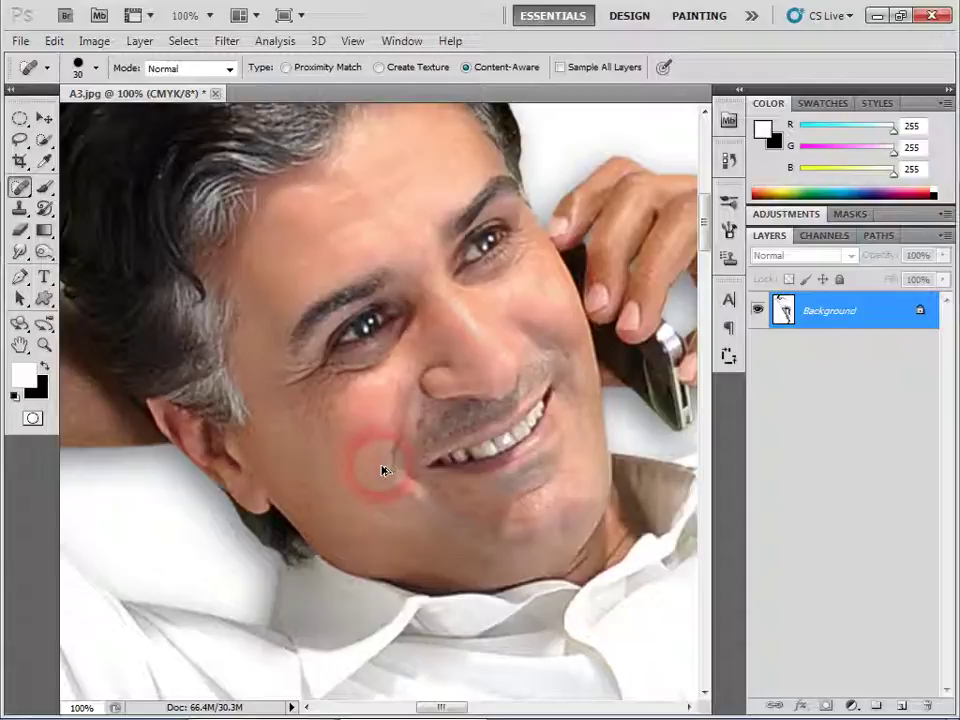
{"action": "left_click_drag", "start_coordinate": [432, 478], "coordinate": [465, 490]}
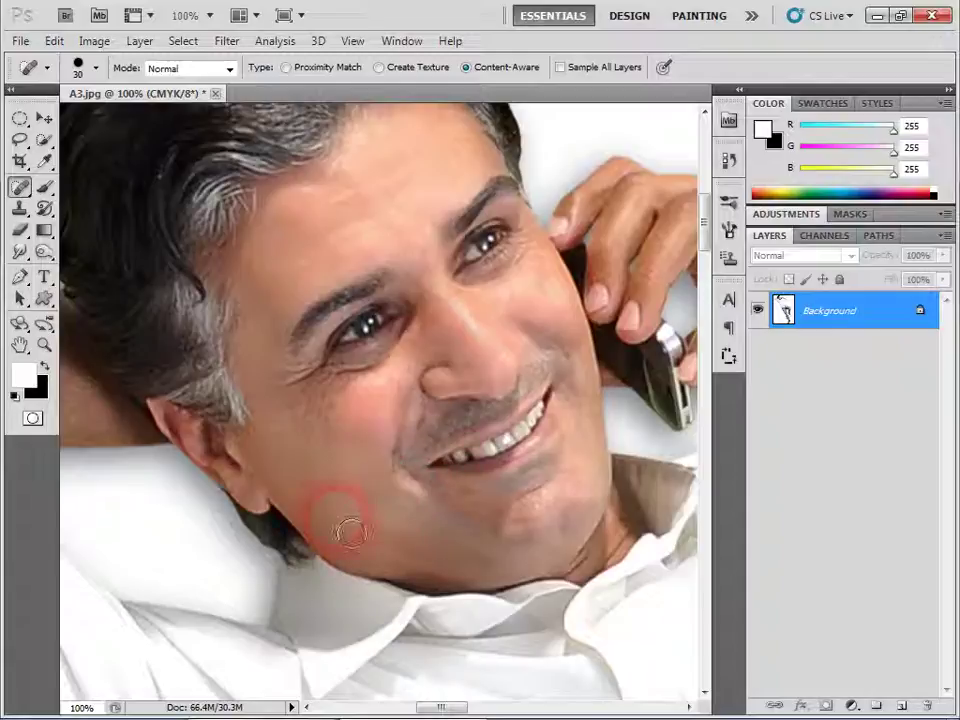
Step: Paint the nose and cheek back to their earlier look with the History Brush
{"action": "left_click", "coordinate": [44, 208]}
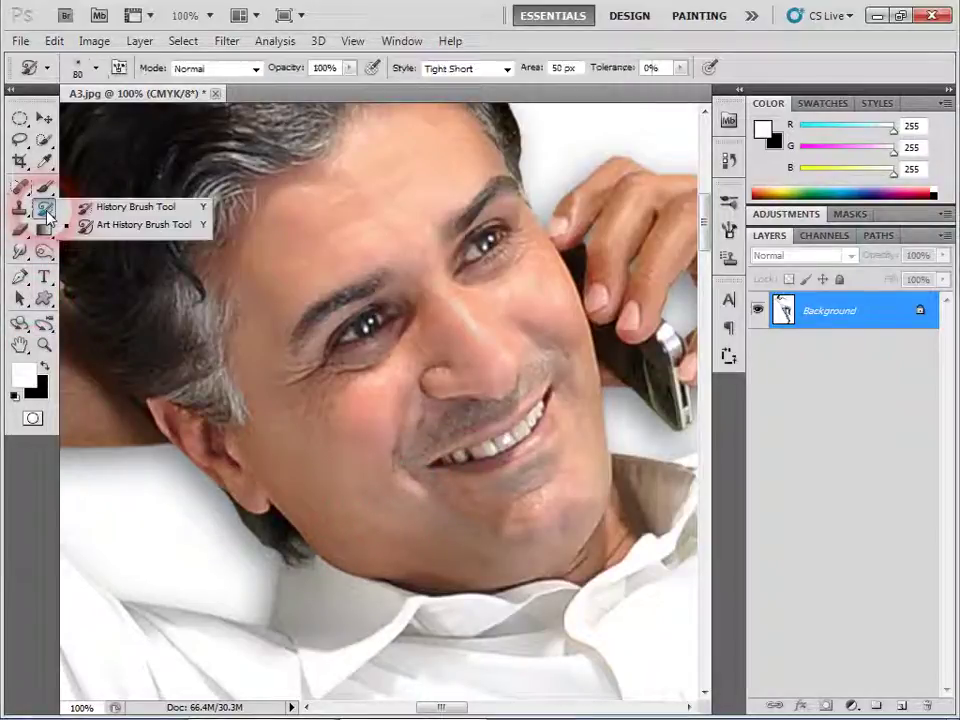
{"action": "left_click", "coordinate": [110, 207]}
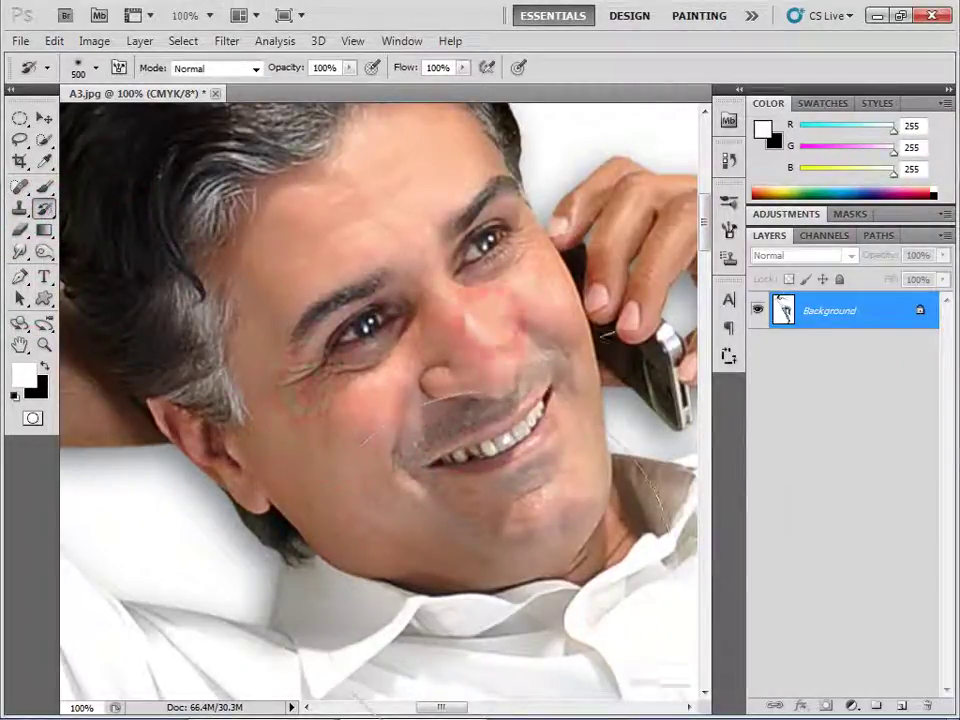
{"action": "mouse_move", "coordinate": [372, 437]}
{"action": "left_mouse_down"}
{"action": "mouse_move", "coordinate": [480, 538]}
{"action": "mouse_move", "coordinate": [440, 500]}
{"action": "left_mouse_up"}
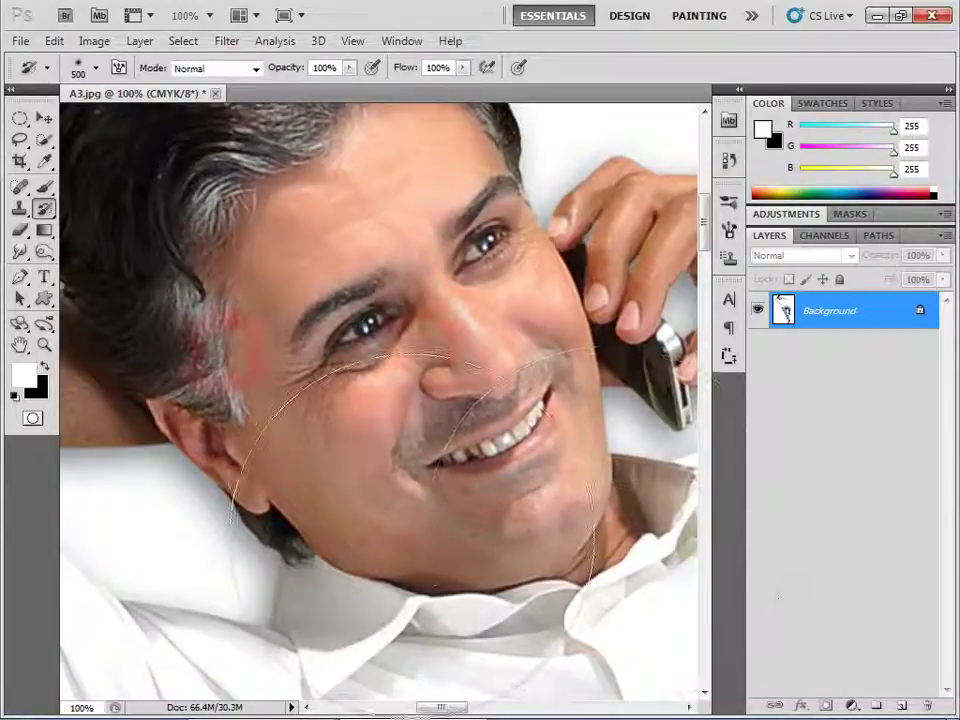
{"action": "right_click", "coordinate": [20, 187]}
{"action": "left_click", "coordinate": [115, 186]}
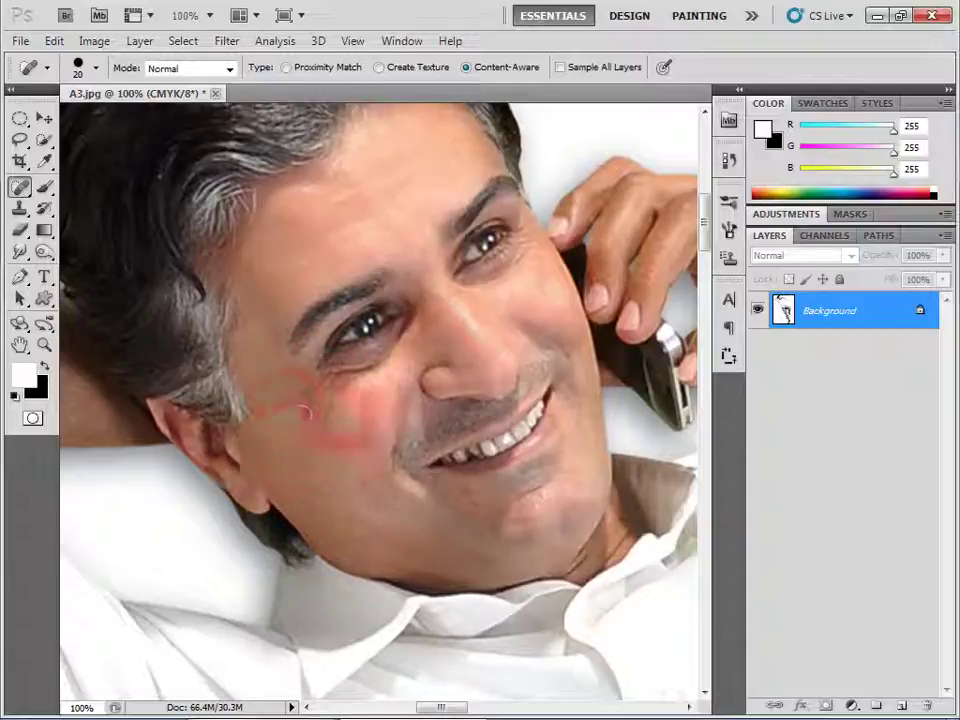
Step: Heal the cheek below the eye, a jaw spot and the spots under the eye
{"action": "left_click_drag", "start_coordinate": [305, 410], "coordinate": [387, 382]}
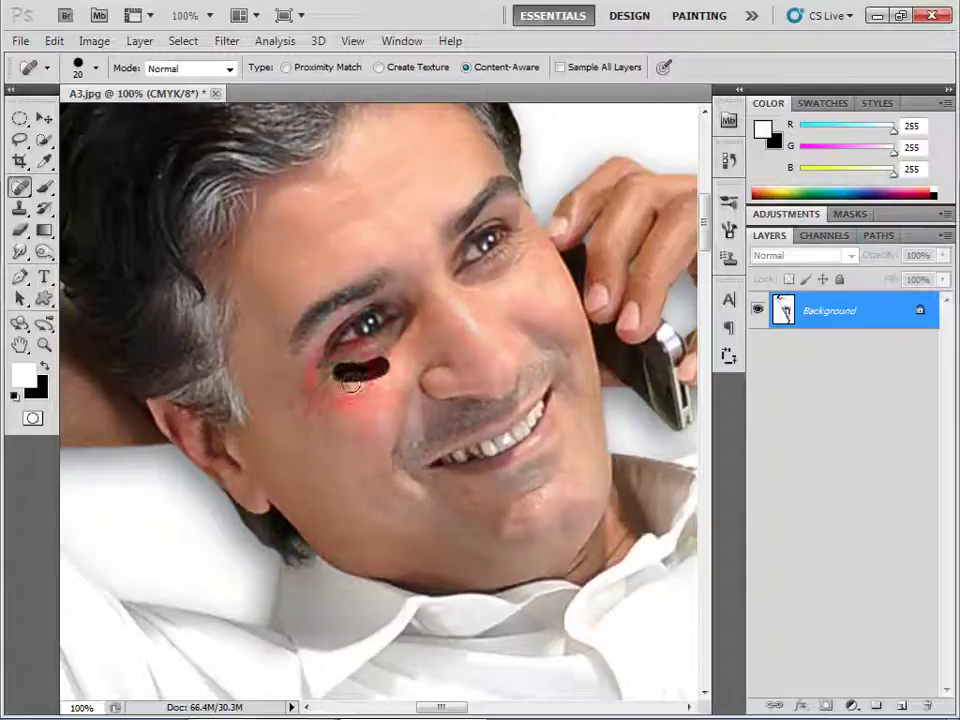
{"action": "left_click_drag", "start_coordinate": [325, 395], "coordinate": [318, 390]}
{"action": "left_click", "coordinate": [340, 505]}
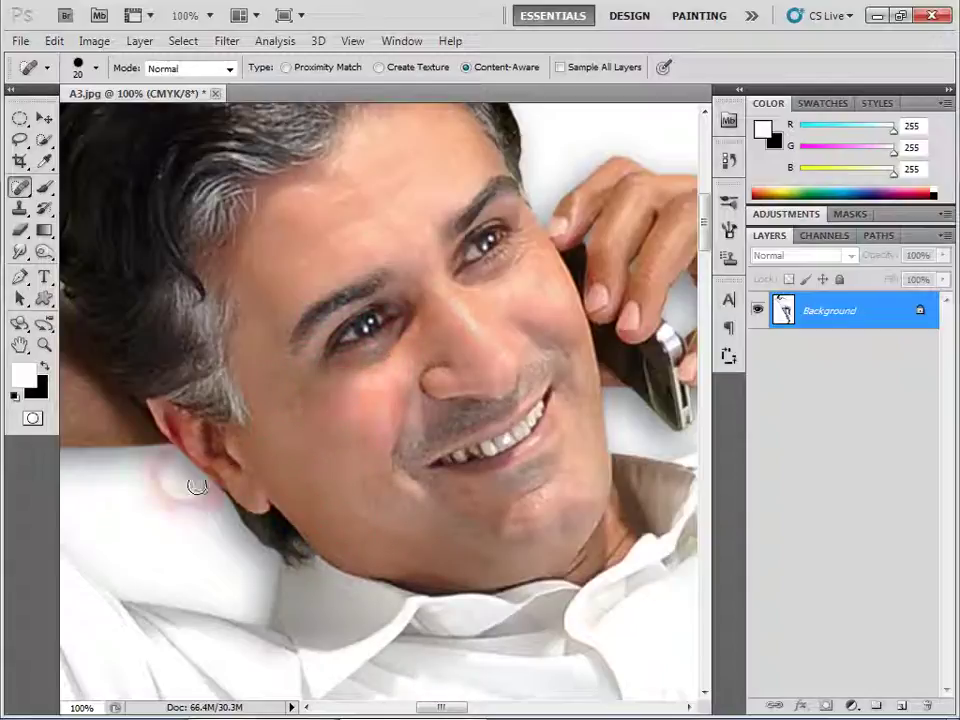
{"action": "left_click_drag", "start_coordinate": [594, 307], "coordinate": [440, 380]}
{"action": "mouse_move", "coordinate": [330, 318]}
{"action": "left_mouse_down"}
{"action": "mouse_move", "coordinate": [378, 348]}
{"action": "mouse_move", "coordinate": [378, 338]}
{"action": "left_mouse_up"}
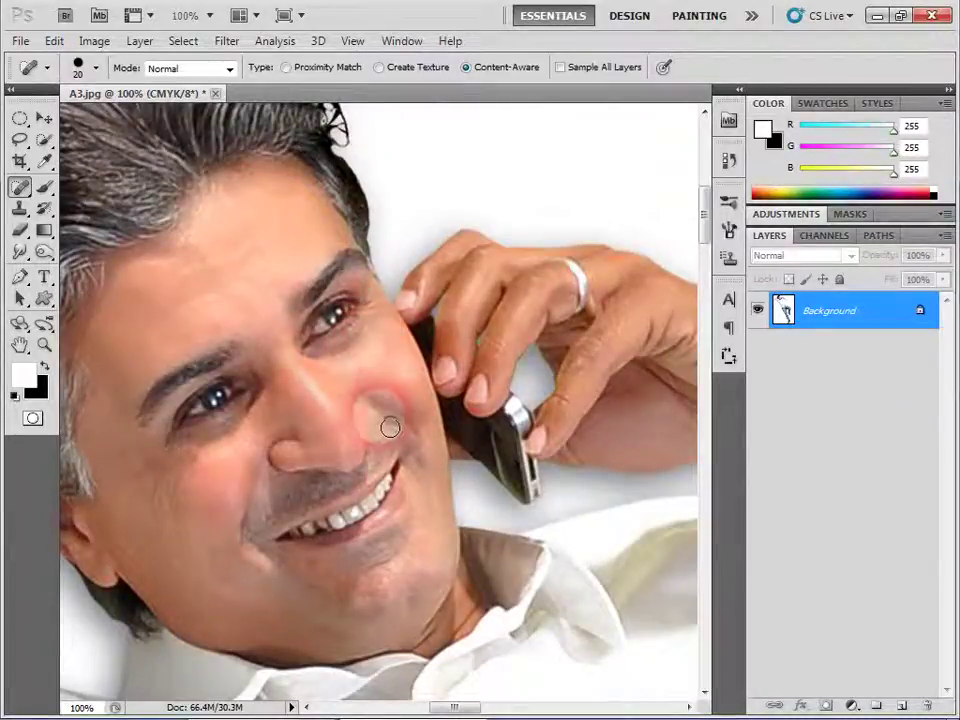
{"action": "left_click_drag", "start_coordinate": [422, 461], "coordinate": [382, 423]}
{"action": "left_click_drag", "start_coordinate": [340, 372], "coordinate": [370, 394]}
Step: Heal the cheek mole, chin and collar marks, and the jaw line down to the neck
{"action": "left_click_drag", "start_coordinate": [390, 570], "coordinate": [420, 585]}
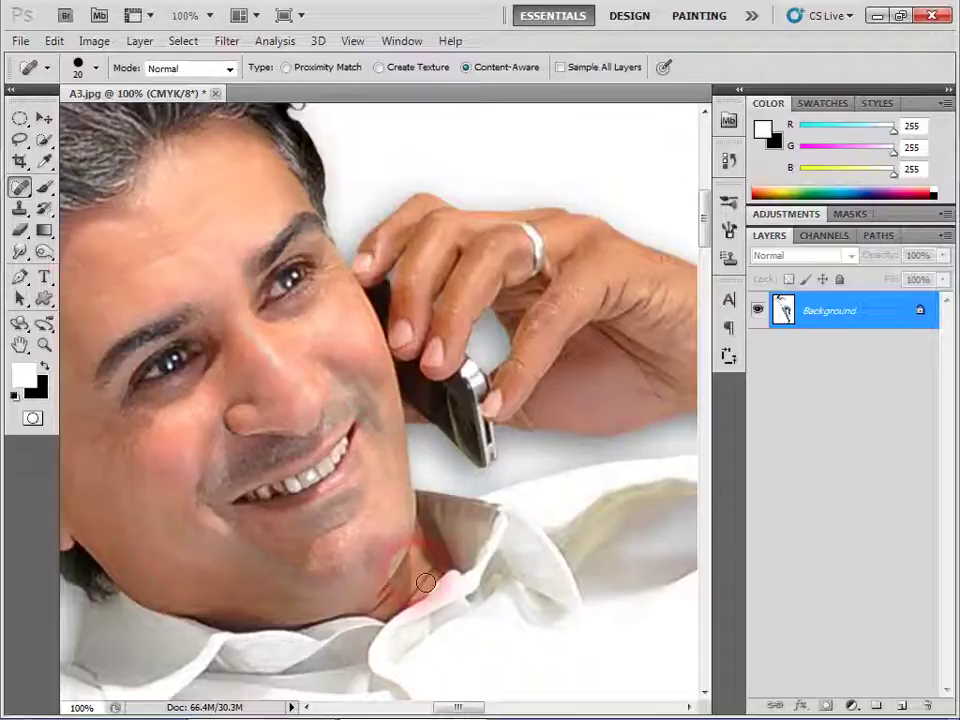
{"action": "mouse_move", "coordinate": [321, 555]}
{"action": "left_mouse_down"}
{"action": "mouse_move", "coordinate": [241, 533]}
{"action": "mouse_move", "coordinate": [332, 501]}
{"action": "left_mouse_up"}
{"action": "left_click_drag", "start_coordinate": [340, 580], "coordinate": [352, 597]}
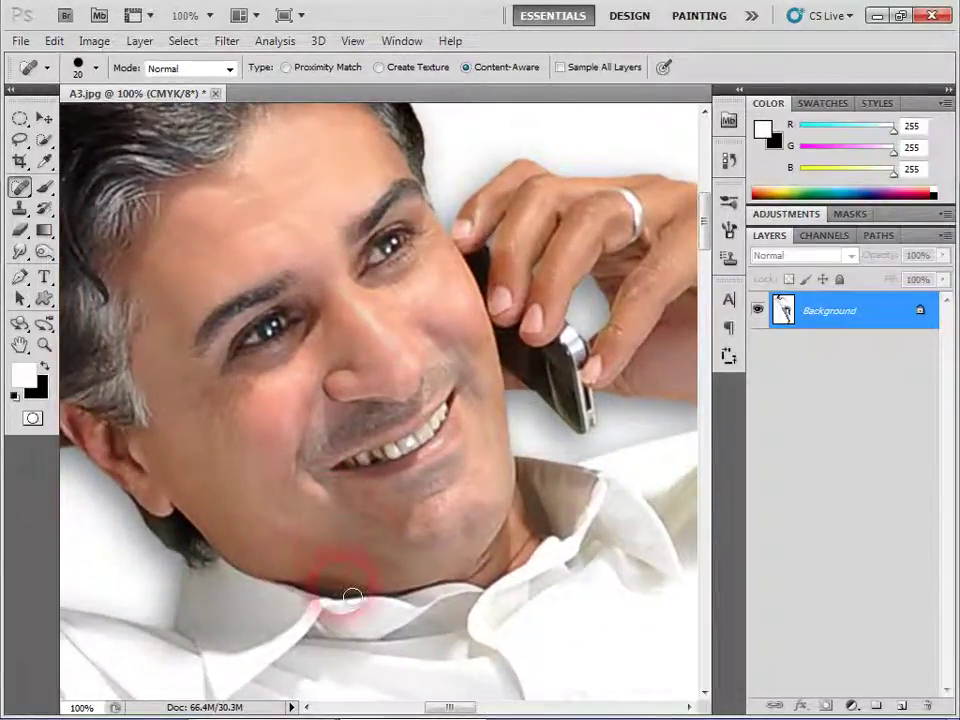
{"action": "left_click_drag", "start_coordinate": [300, 575], "coordinate": [228, 502]}
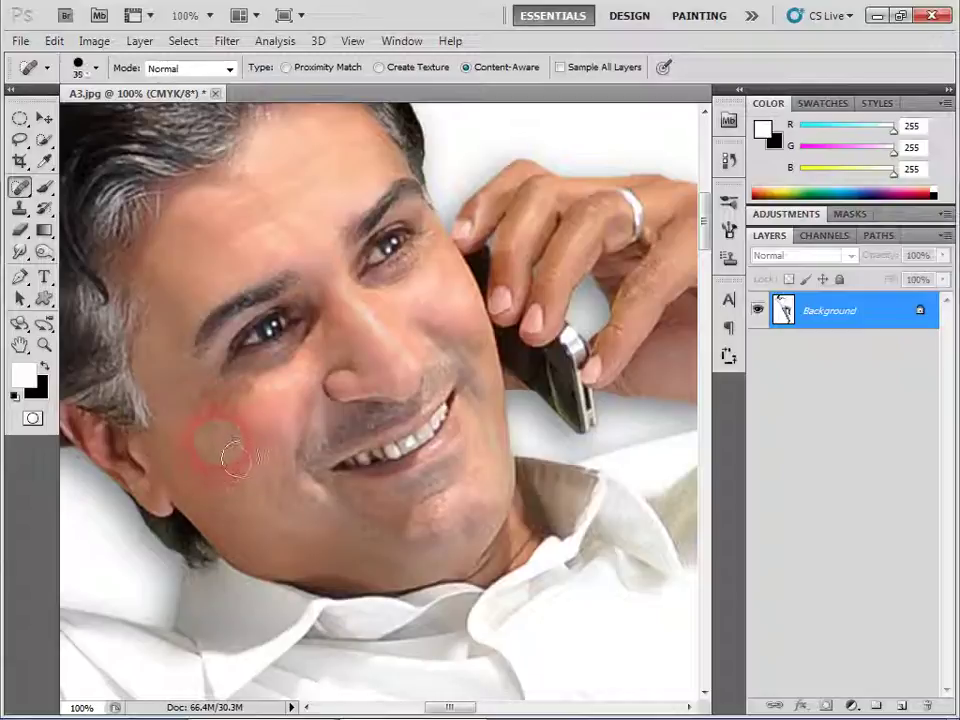
{"action": "key", "text": "bracketright"}
{"action": "left_click_drag", "start_coordinate": [221, 430], "coordinate": [228, 408]}
{"action": "left_click_drag", "start_coordinate": [222, 505], "coordinate": [246, 537]}
{"action": "left_click_drag", "start_coordinate": [216, 441], "coordinate": [228, 500]}
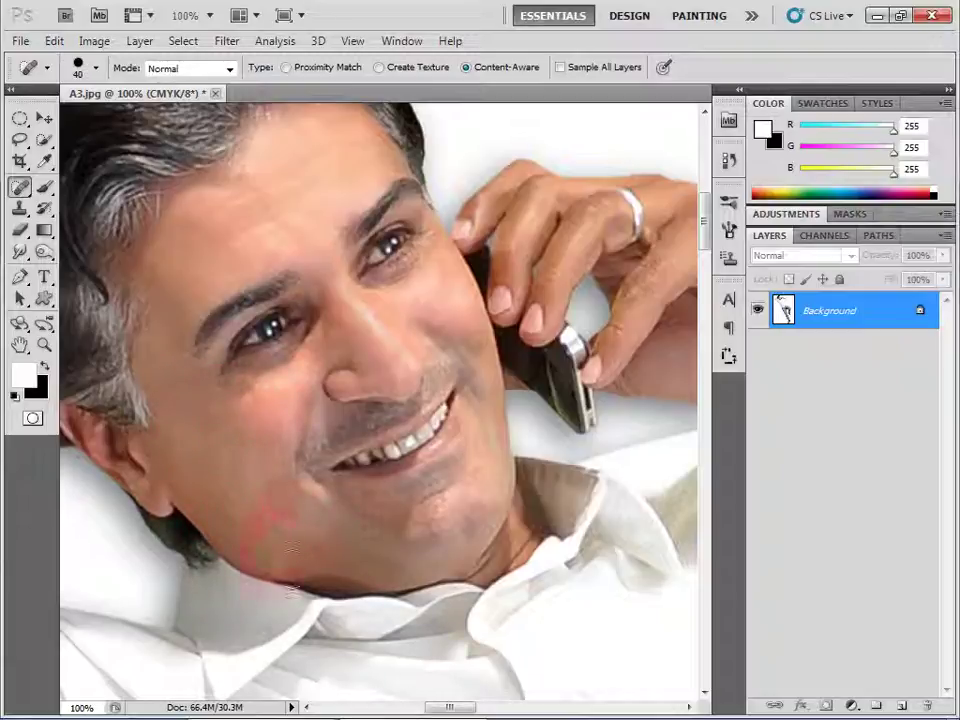
{"action": "mouse_move", "coordinate": [283, 412]}
{"action": "left_mouse_down"}
{"action": "mouse_move", "coordinate": [274, 420]}
{"action": "mouse_move", "coordinate": [276, 503]}
{"action": "mouse_move", "coordinate": [348, 555]}
{"action": "left_mouse_up"}
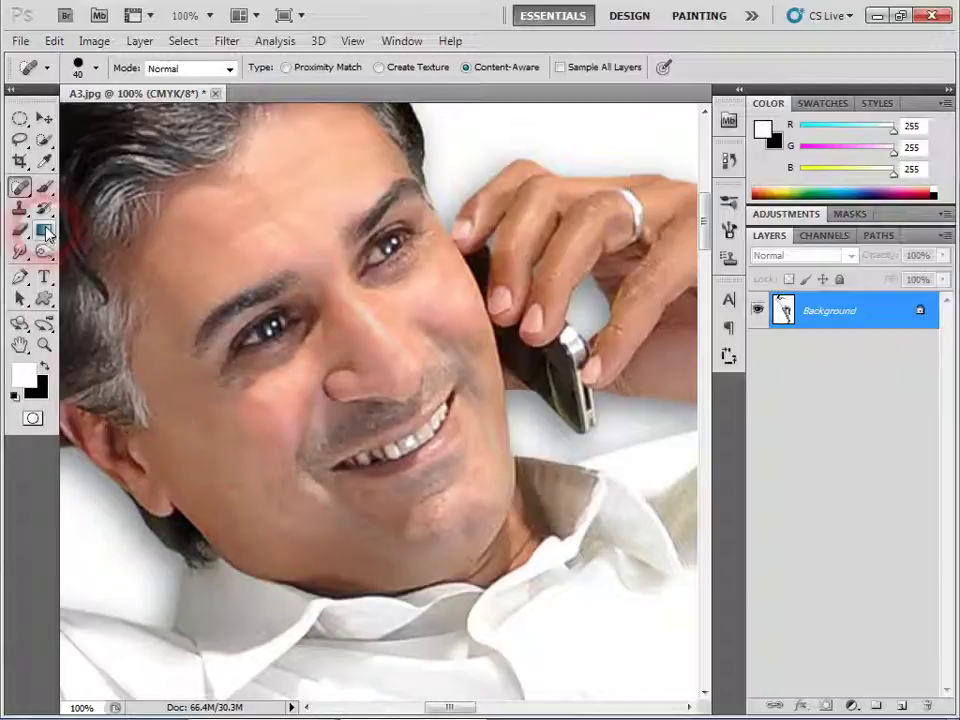
Step: Restore the collar area near the chin to its earlier state with the History Brush
{"action": "left_click_drag", "start_coordinate": [44, 208], "coordinate": [120, 206]}
{"action": "mouse_move", "coordinate": [495, 589]}
{"action": "left_mouse_down"}
{"action": "mouse_move", "coordinate": [707, 643]}
{"action": "mouse_move", "coordinate": [686, 525]}
{"action": "left_mouse_up"}
{"action": "left_click", "coordinate": [487, 605]}
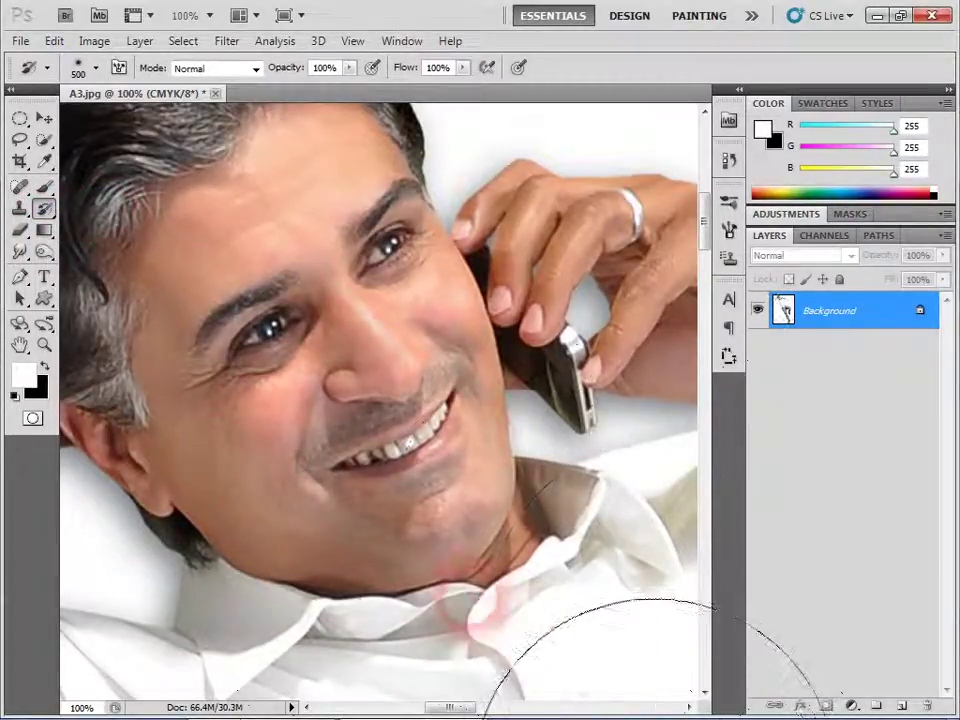
{"action": "mouse_move", "coordinate": [561, 611]}
{"action": "left_mouse_down"}
{"action": "mouse_move", "coordinate": [585, 600]}
{"action": "mouse_move", "coordinate": [545, 535]}
{"action": "left_mouse_up"}
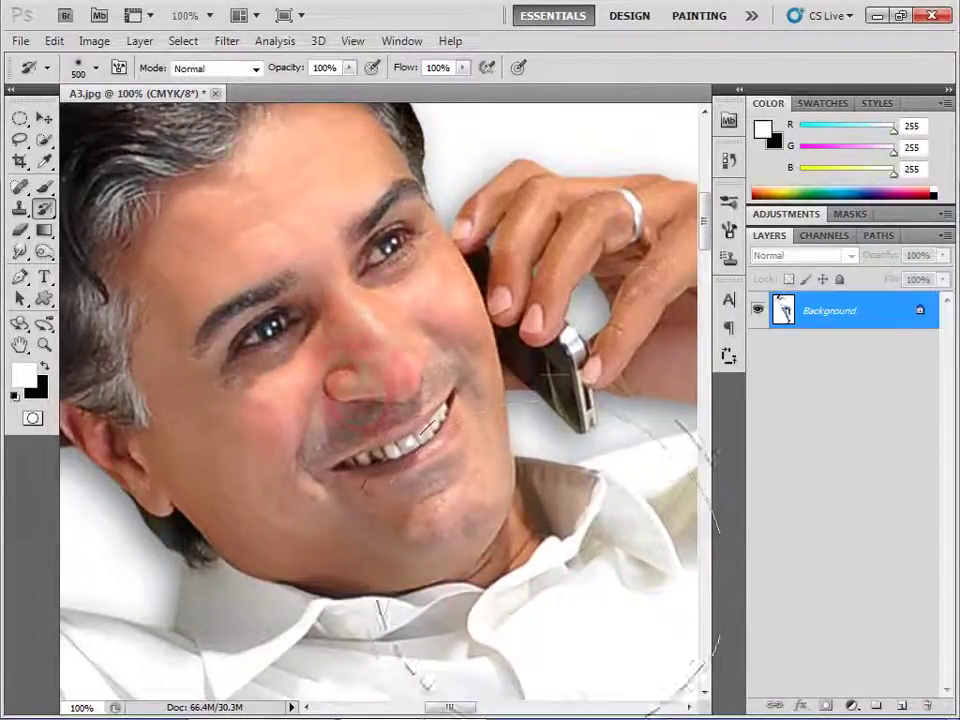
Step: With a smaller brush, restore the mouth, nose, left cheek and forehead to clean skin
{"action": "key", "text": "bracketleft"}
{"action": "key", "text": "bracketleft"}
{"action": "key", "text": "bracketleft"}
{"action": "left_click_drag", "start_coordinate": [467, 503], "coordinate": [392, 435]}
{"action": "key", "text": "bracketleft"}
{"action": "key", "text": "bracketleft"}
{"action": "key", "text": "bracketleft"}
{"action": "left_click_drag", "start_coordinate": [350, 385], "coordinate": [320, 460]}
{"action": "left_click_drag", "start_coordinate": [275, 405], "coordinate": [310, 462]}
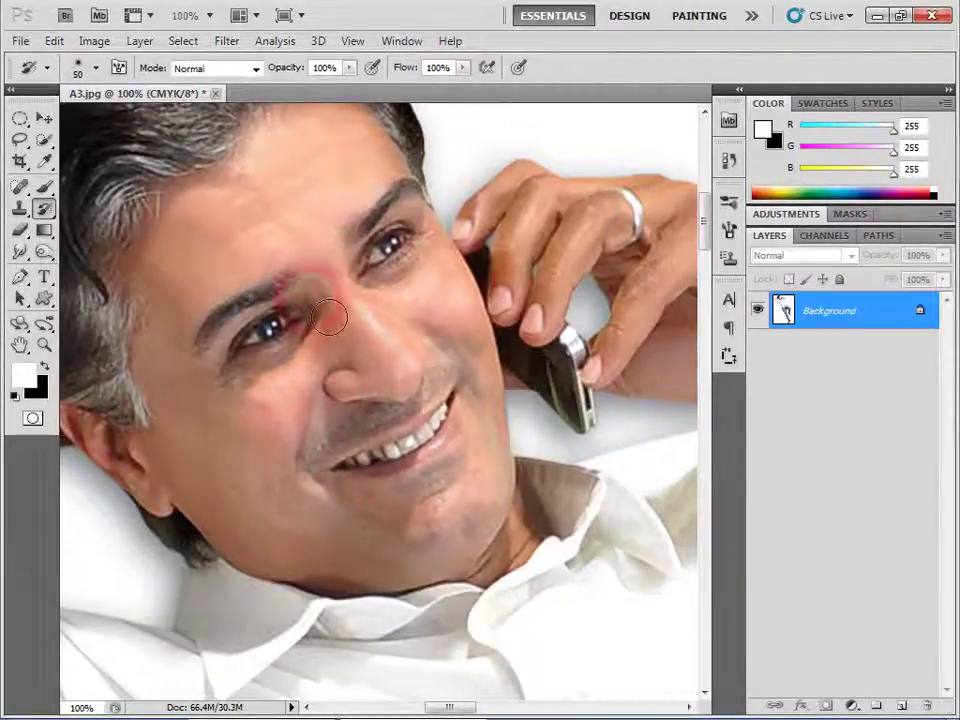
{"action": "left_click_drag", "start_coordinate": [250, 265], "coordinate": [205, 240]}
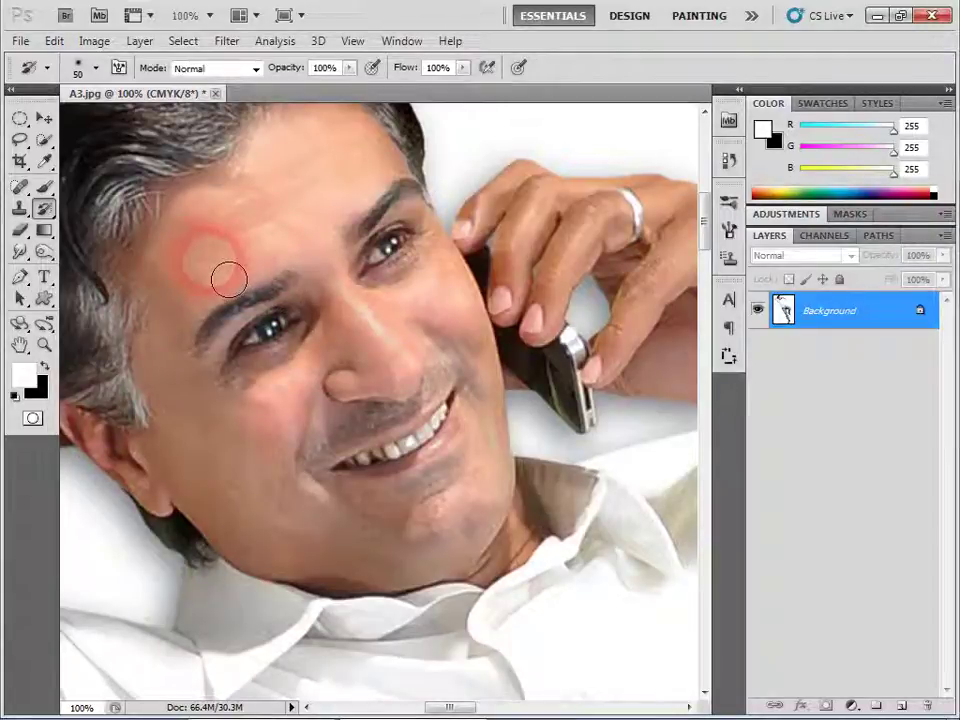
{"action": "key", "text": "ctrl+z"}
{"action": "left_click", "coordinate": [20, 187]}
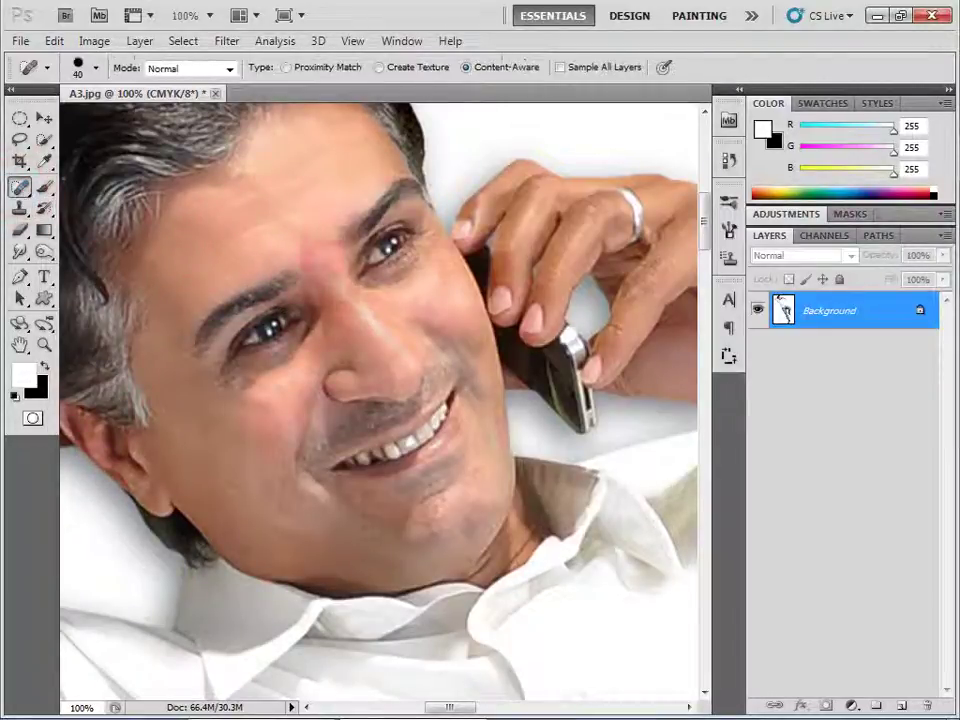
Step: Heal the forehead lines, the skin around the left eye and the ear lobe jawline
{"action": "mouse_move", "coordinate": [198, 258]}
{"action": "left_mouse_down"}
{"action": "mouse_move", "coordinate": [268, 246]}
{"action": "mouse_move", "coordinate": [341, 206]}
{"action": "left_mouse_up"}
{"action": "left_click_drag", "start_coordinate": [222, 205], "coordinate": [343, 186]}
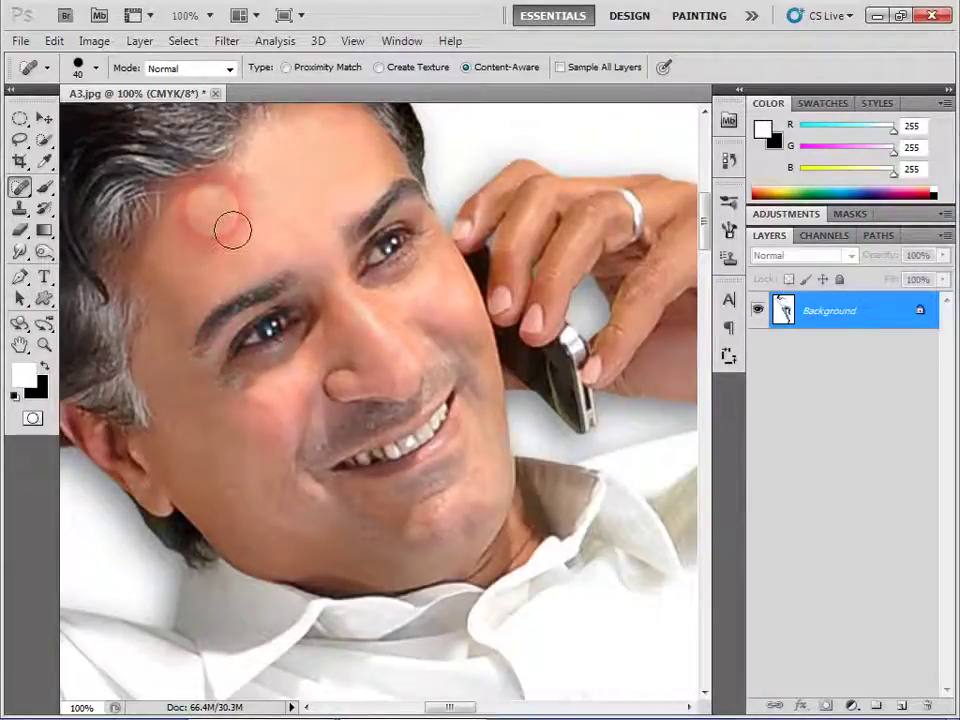
{"action": "left_click_drag", "start_coordinate": [218, 178], "coordinate": [293, 182]}
{"action": "left_click_drag", "start_coordinate": [210, 330], "coordinate": [258, 345]}
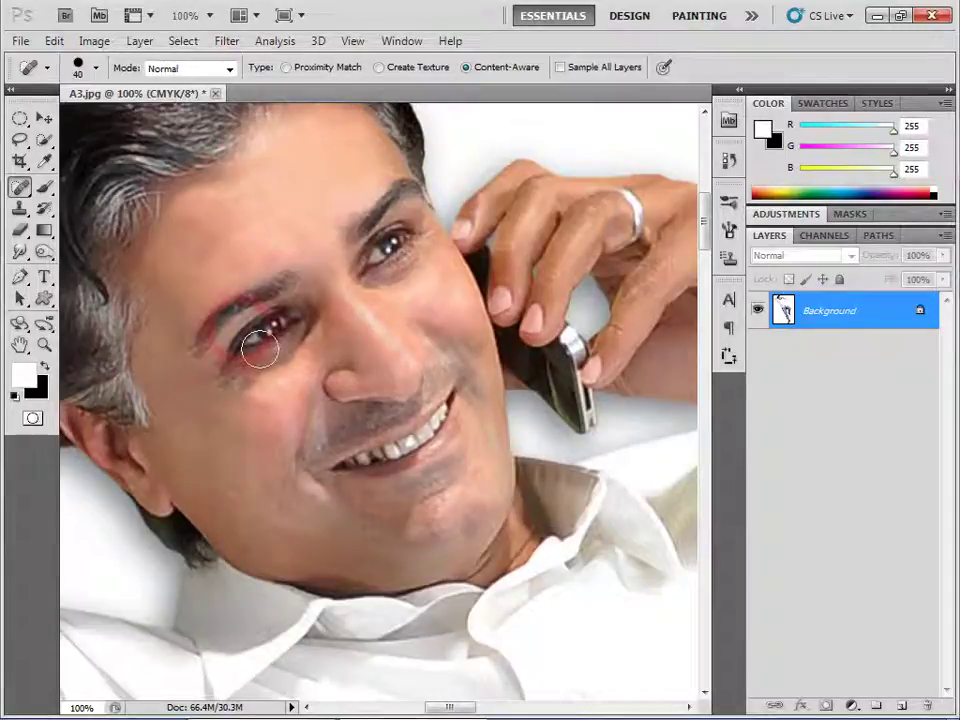
{"action": "left_click_drag", "start_coordinate": [262, 212], "coordinate": [311, 214]}
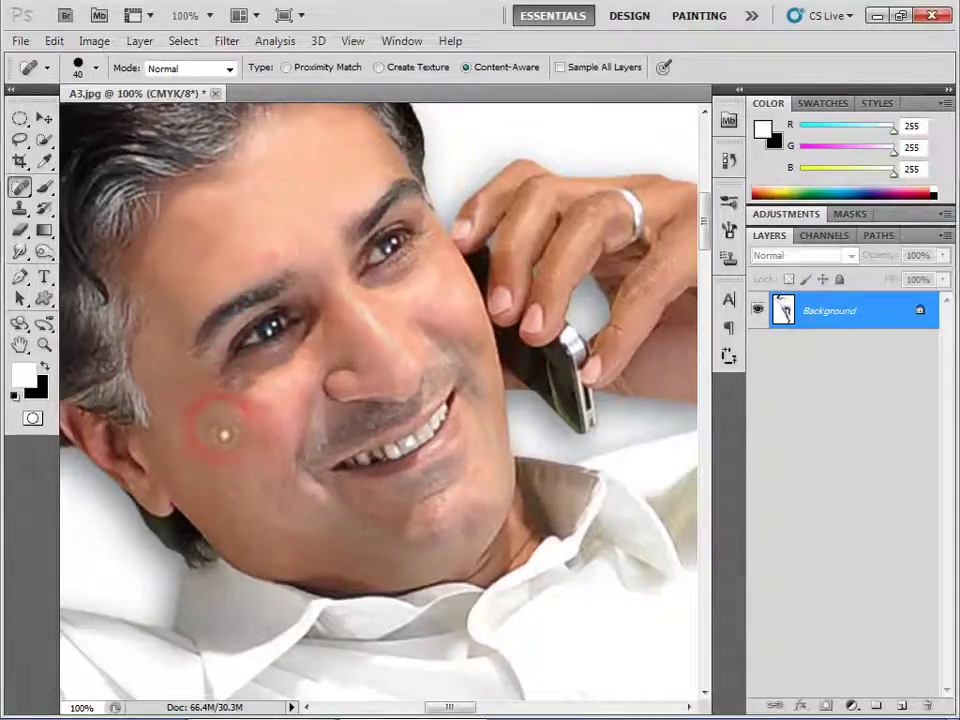
{"action": "left_click_drag", "start_coordinate": [150, 498], "coordinate": [173, 550]}
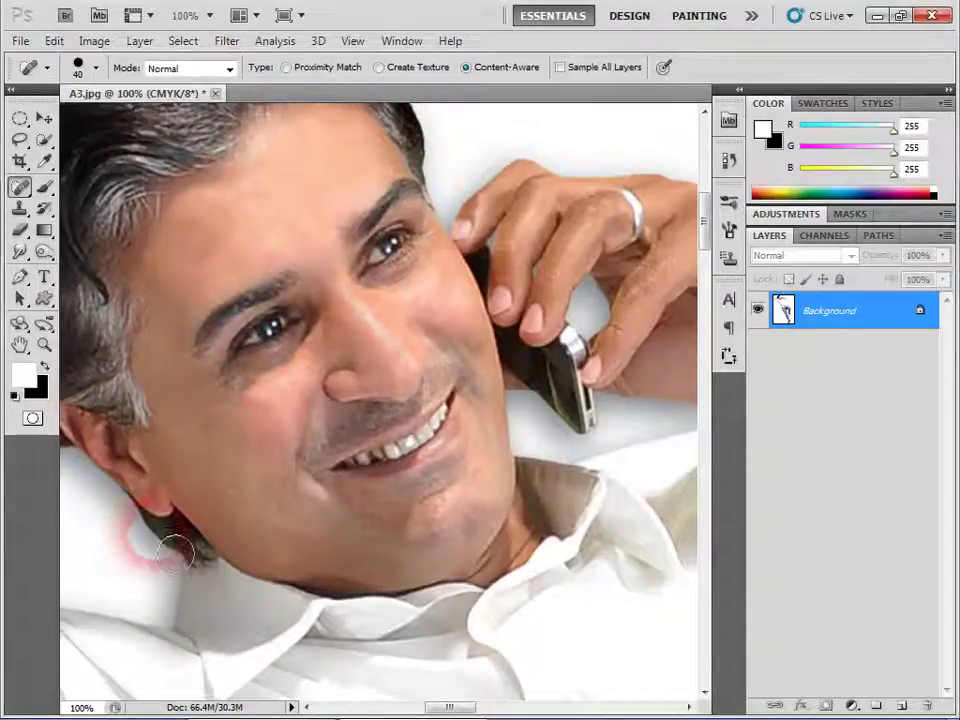
Step: Smooth the shirt shadow near the collar, the chin, ear edge and nose tip
{"action": "key", "text": "ctrl+minus"}
{"action": "left_click", "coordinate": [160, 541]}
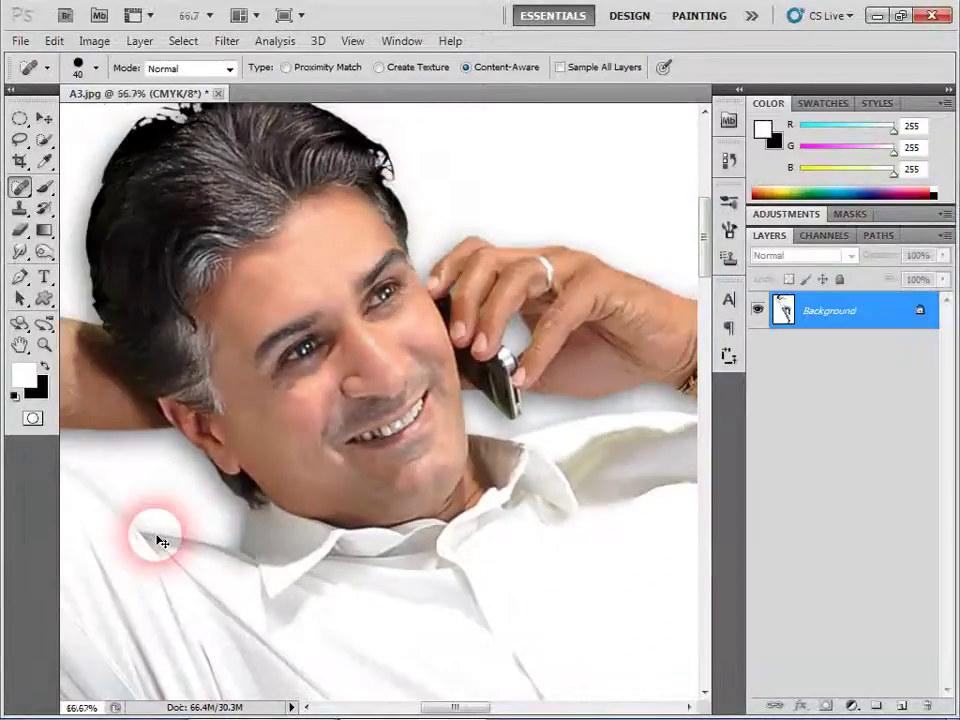
{"action": "left_click_drag", "start_coordinate": [228, 608], "coordinate": [251, 621]}
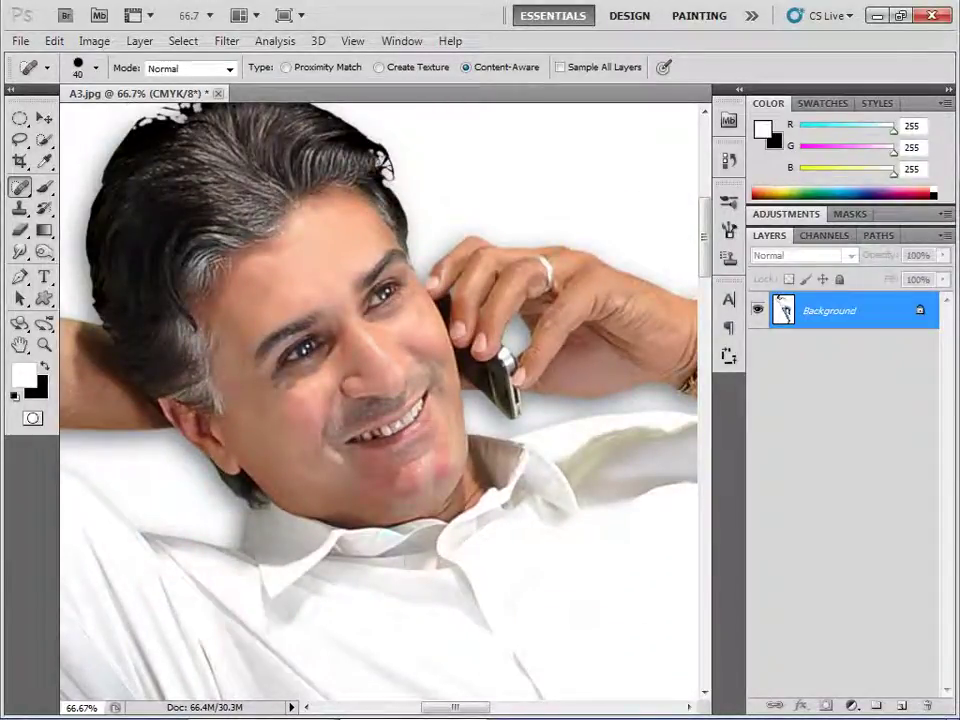
{"action": "left_click_drag", "start_coordinate": [383, 484], "coordinate": [362, 458]}
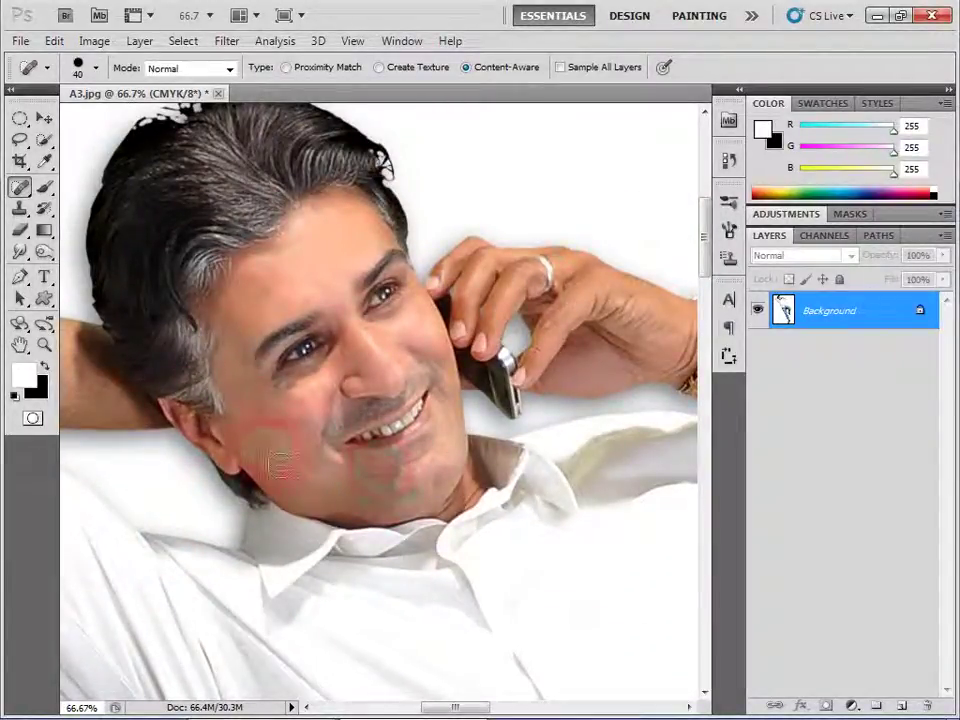
{"action": "left_click_drag", "start_coordinate": [172, 398], "coordinate": [191, 433]}
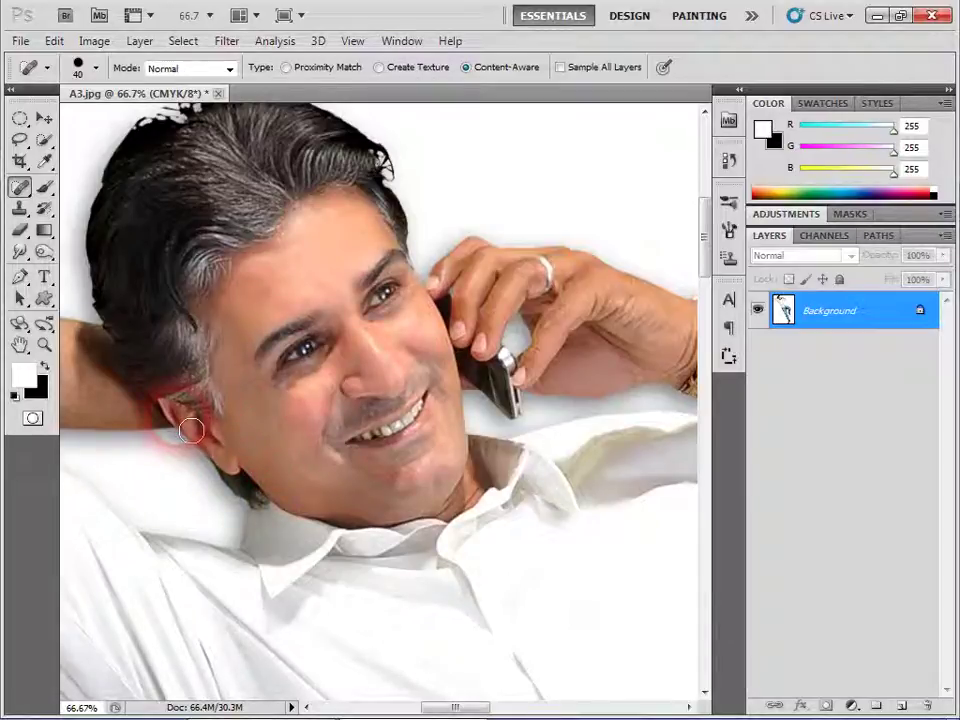
{"action": "mouse_move", "coordinate": [365, 345]}
{"action": "left_mouse_down"}
{"action": "mouse_move", "coordinate": [418, 360]}
{"action": "mouse_move", "coordinate": [397, 390]}
{"action": "left_mouse_up"}
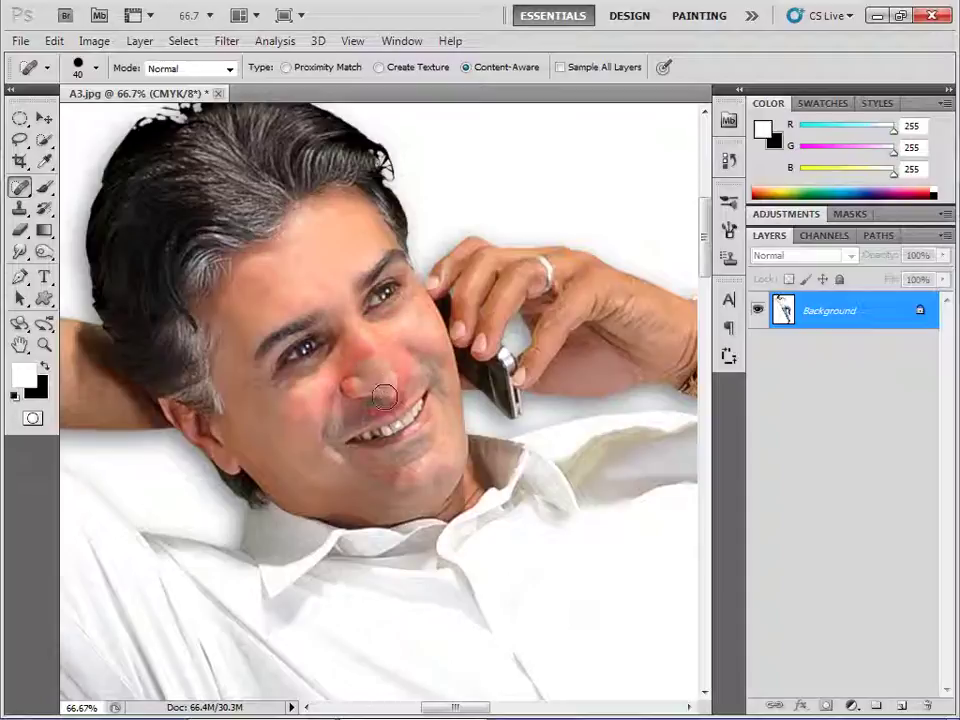
Step: Heal remaining blemishes around the eye, cheek, forehead, temple and hairline
{"action": "left_click_drag", "start_coordinate": [272, 352], "coordinate": [298, 367]}
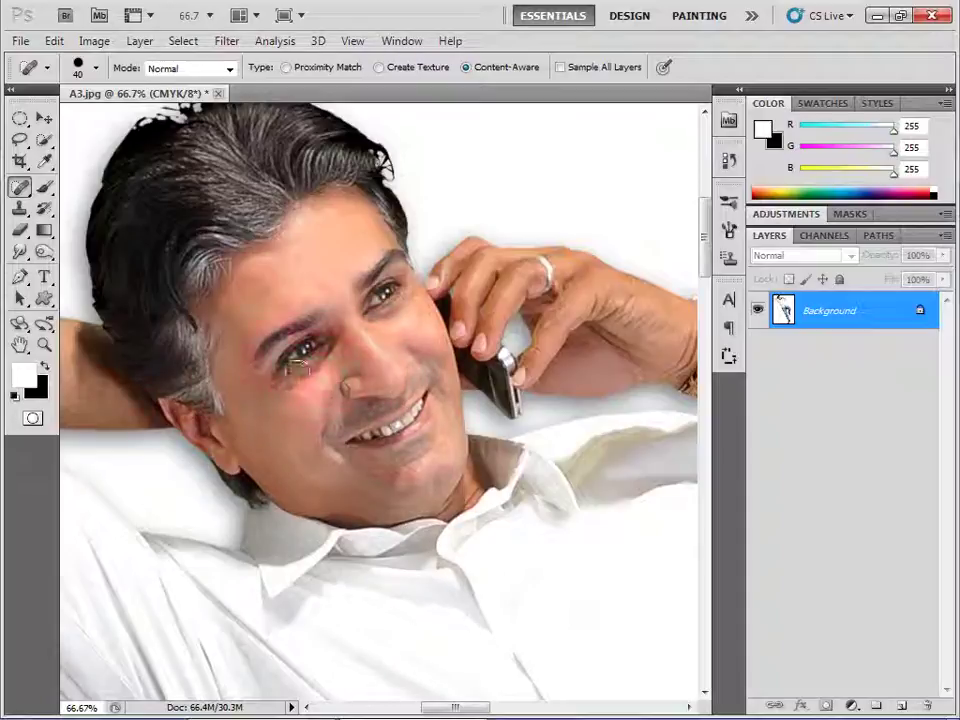
{"action": "left_click_drag", "start_coordinate": [225, 375], "coordinate": [257, 414]}
{"action": "left_click_drag", "start_coordinate": [262, 270], "coordinate": [306, 289]}
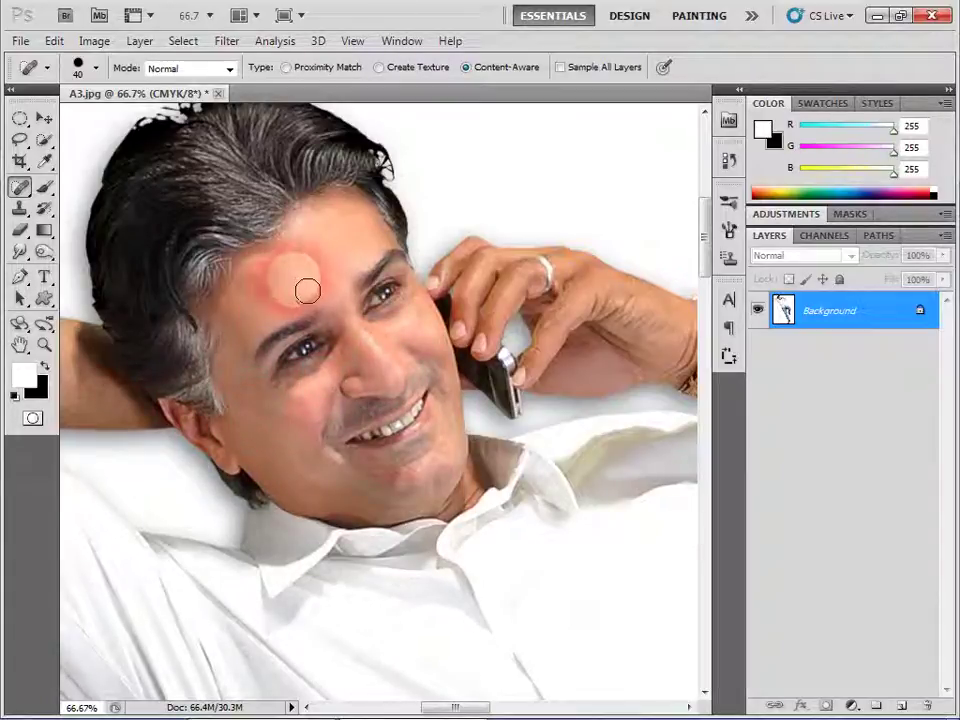
{"action": "left_click_drag", "start_coordinate": [303, 382], "coordinate": [313, 425]}
{"action": "left_click_drag", "start_coordinate": [240, 300], "coordinate": [291, 304]}
{"action": "left_click_drag", "start_coordinate": [350, 215], "coordinate": [390, 220]}
{"action": "mouse_move", "coordinate": [220, 270]}
{"action": "left_mouse_down"}
{"action": "mouse_move", "coordinate": [265, 290]}
{"action": "mouse_move", "coordinate": [235, 338]}
{"action": "left_mouse_up"}
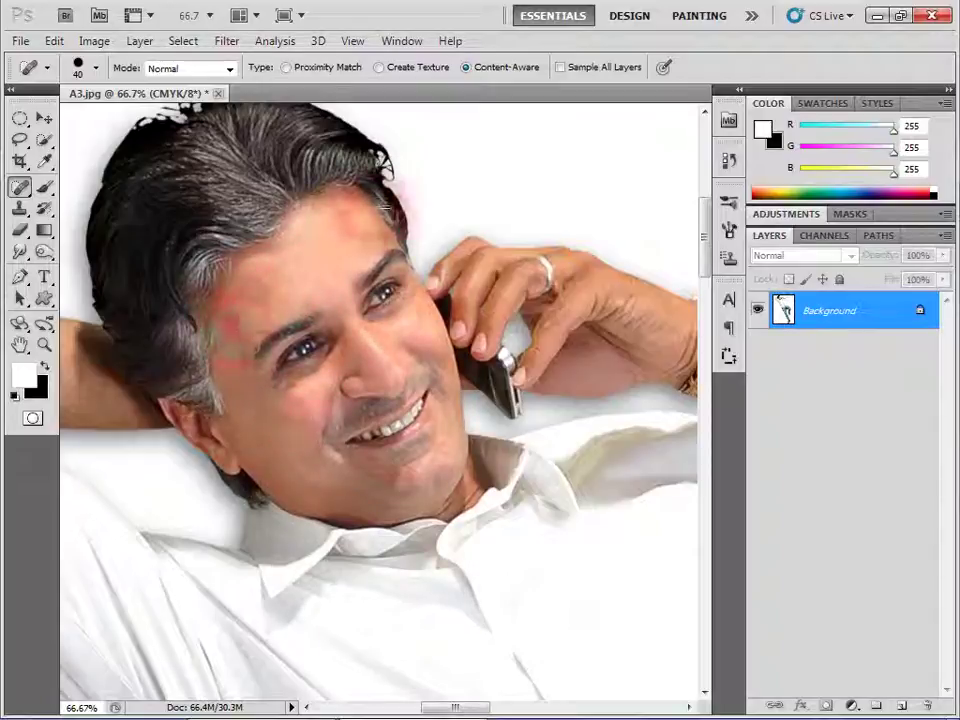
{"action": "left_click_drag", "start_coordinate": [355, 205], "coordinate": [390, 233]}
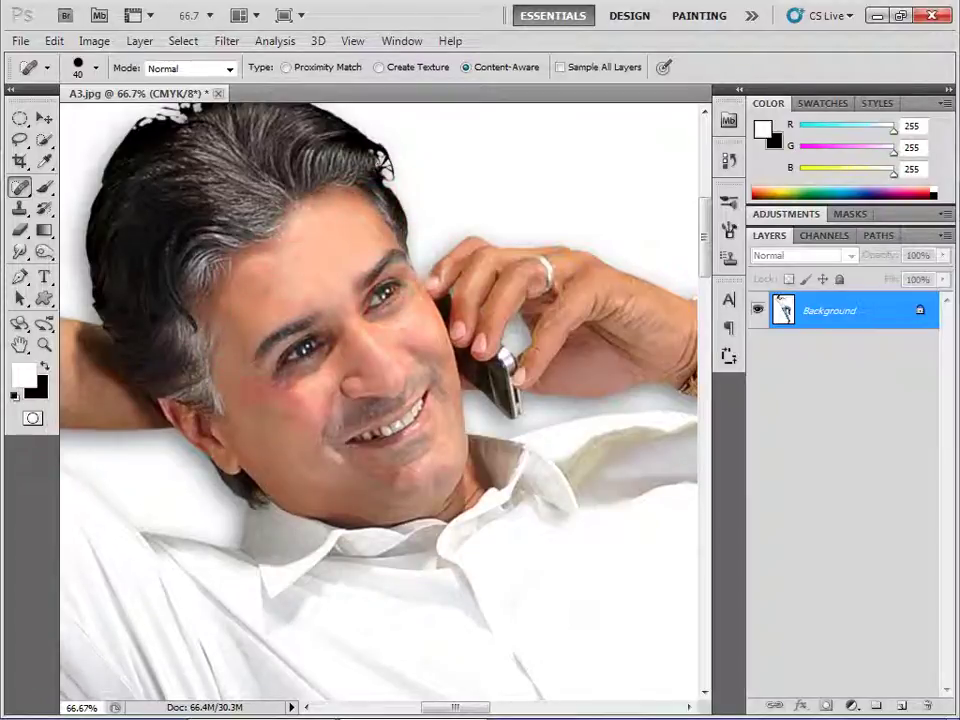
{"action": "left_click", "coordinate": [44, 344]}
{"action": "left_click", "coordinate": [606, 321]}
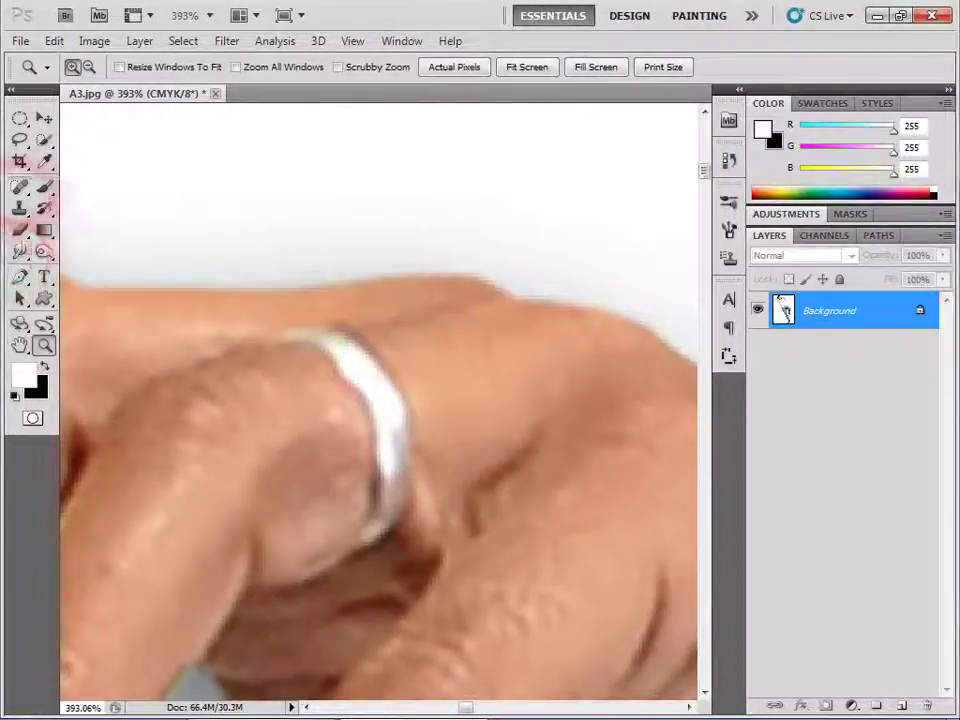
Step: Paint the silver ring off the finger with the Spot Healing Brush and heal nearby knuckle marks
{"action": "left_click", "coordinate": [20, 186]}
{"action": "left_click", "coordinate": [115, 184]}
{"action": "left_click_drag", "start_coordinate": [373, 411], "coordinate": [467, 480]}
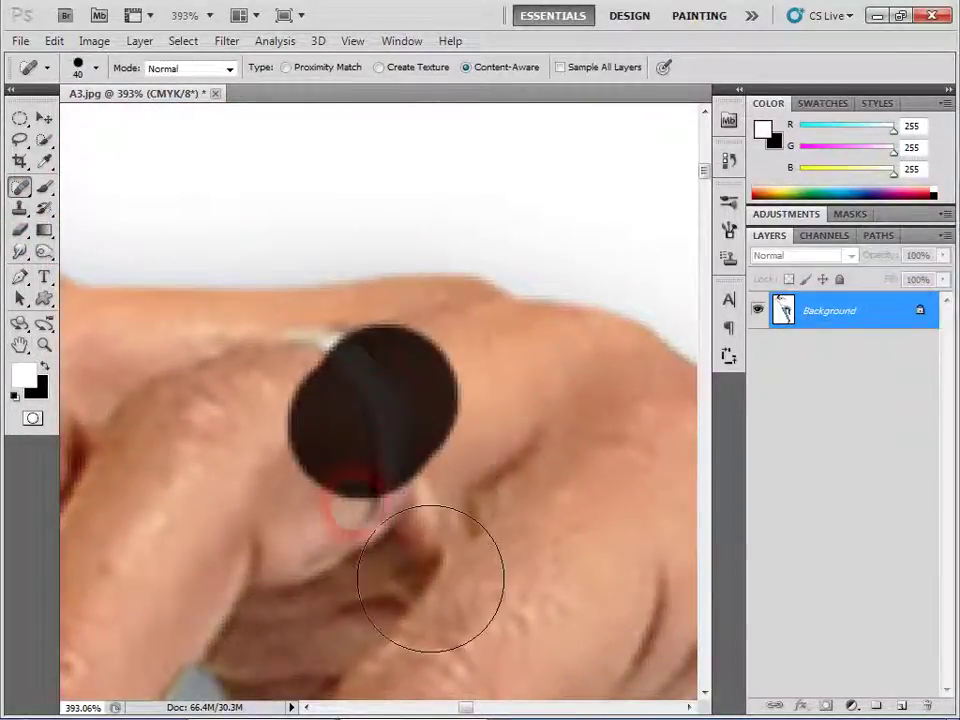
{"action": "left_click", "coordinate": [366, 456]}
{"action": "left_click_drag", "start_coordinate": [480, 545], "coordinate": [407, 454]}
{"action": "left_click", "coordinate": [461, 476]}
{"action": "left_click", "coordinate": [394, 558]}
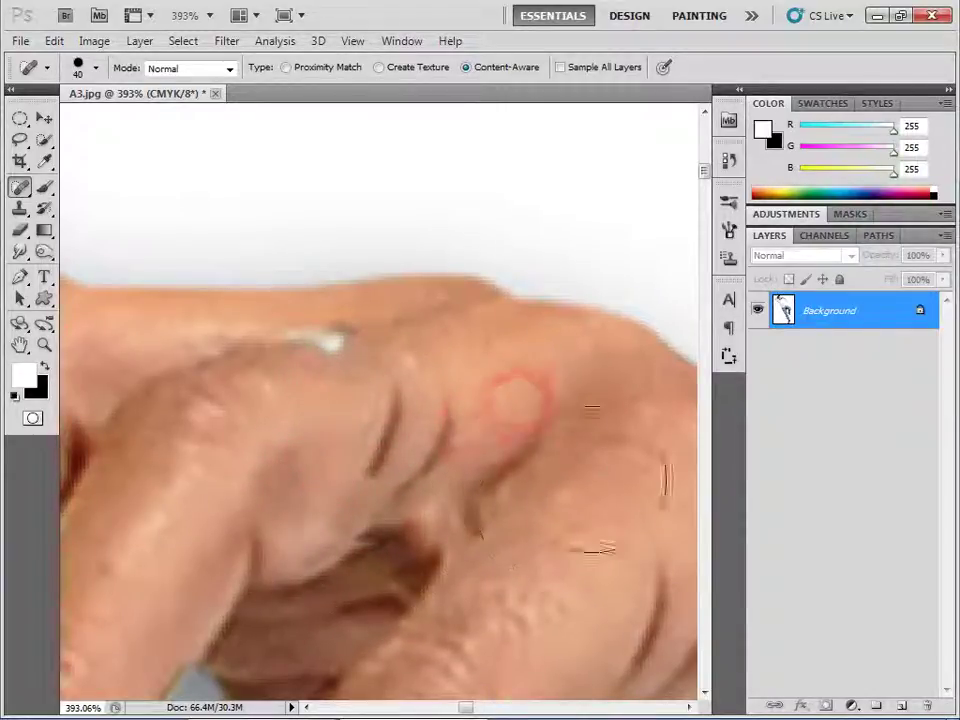
Step: Heal the dark crease on the knuckle after dismissing the automatic sampling notice
{"action": "left_click", "coordinate": [448, 409], "text": "alt"}
{"action": "left_click", "coordinate": [476, 289]}
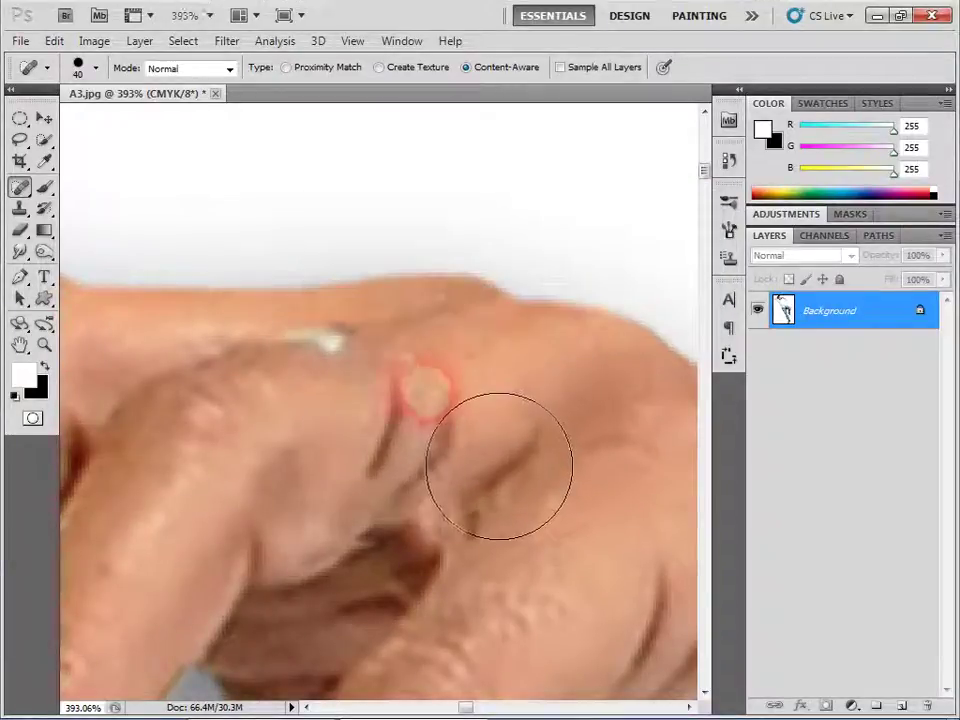
{"action": "left_click", "coordinate": [398, 471]}
{"action": "left_click", "coordinate": [400, 423]}
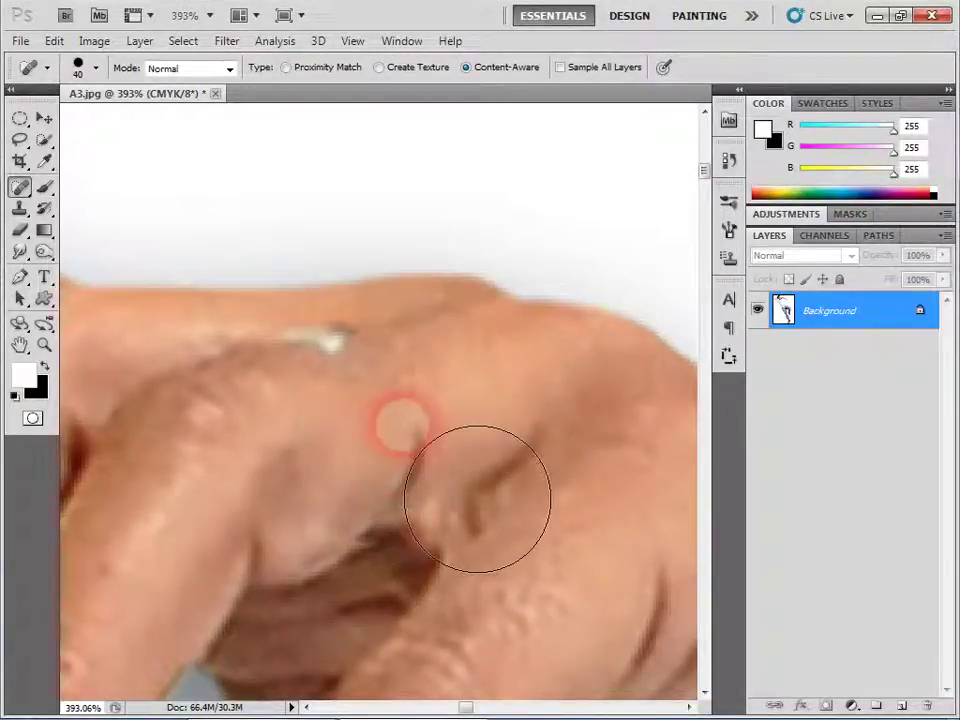
Step: Shrink the healing brush to 15 and heal the remaining spot, crease, ring mark and streak
{"action": "key", "text": "bracketleft"}
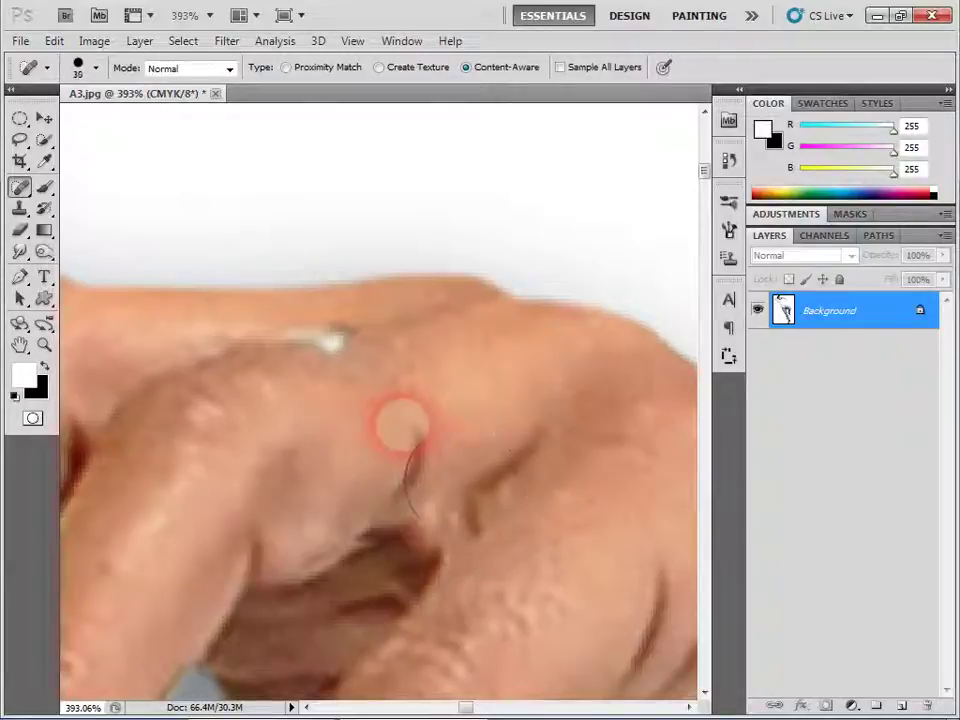
{"action": "key", "text": "bracketleft"}
{"action": "key", "text": "bracketleft"}
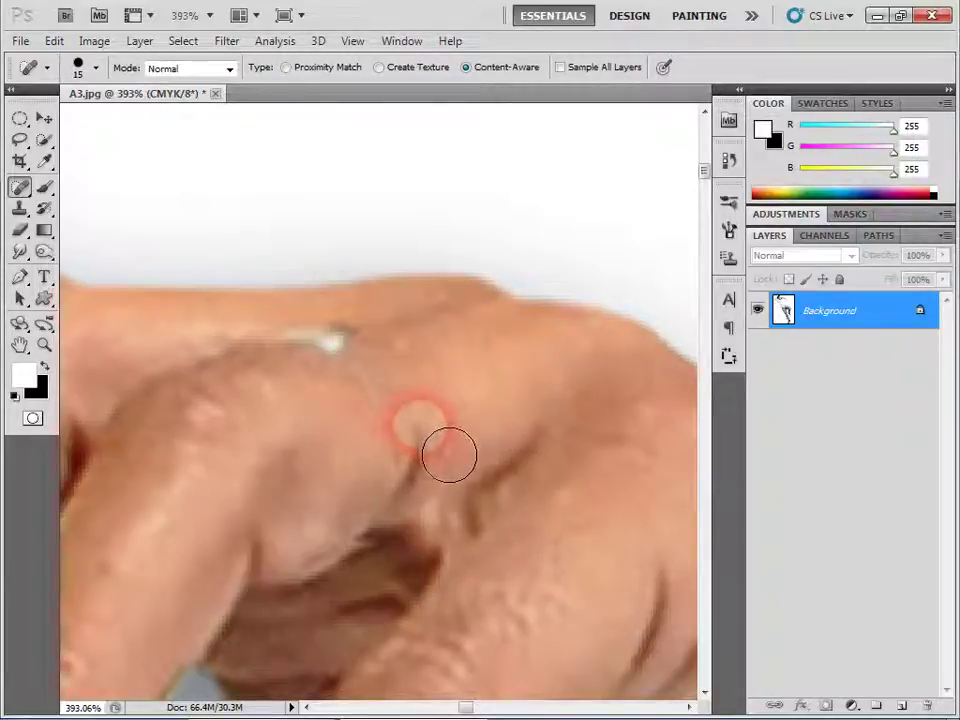
{"action": "left_click", "coordinate": [423, 436]}
{"action": "left_click_drag", "start_coordinate": [447, 470], "coordinate": [422, 514]}
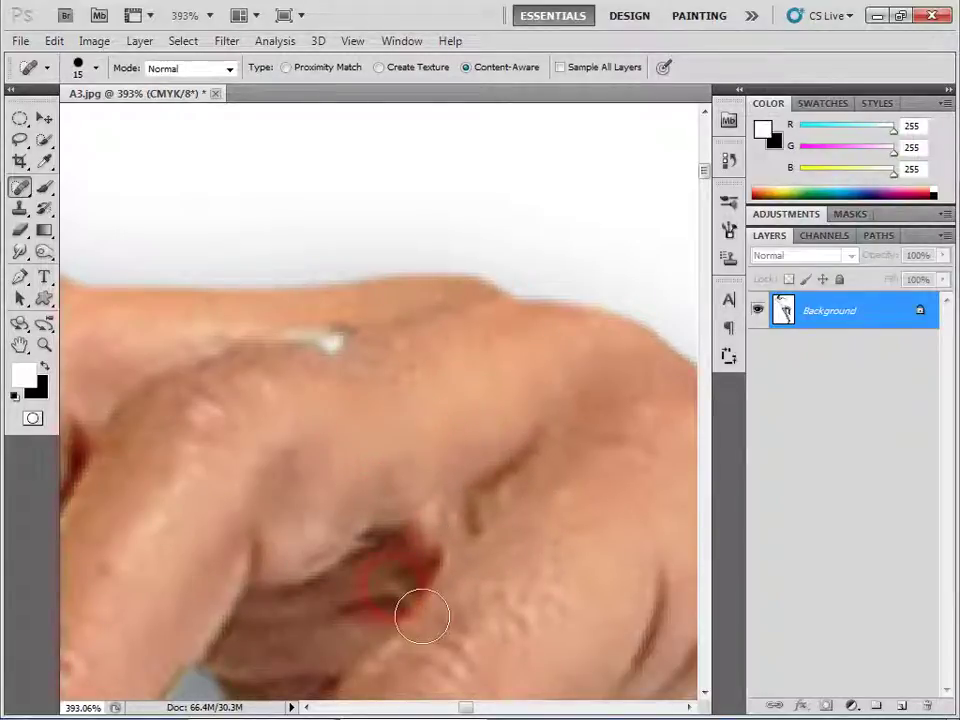
{"action": "left_click_drag", "start_coordinate": [352, 358], "coordinate": [320, 366]}
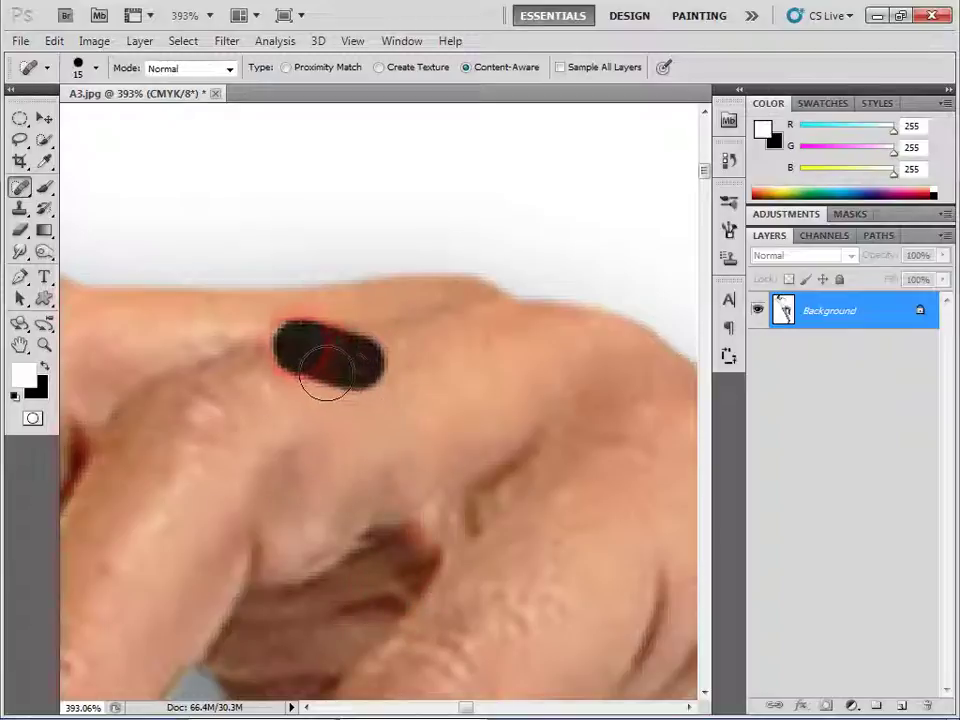
{"action": "left_click_drag", "start_coordinate": [374, 442], "coordinate": [428, 510]}
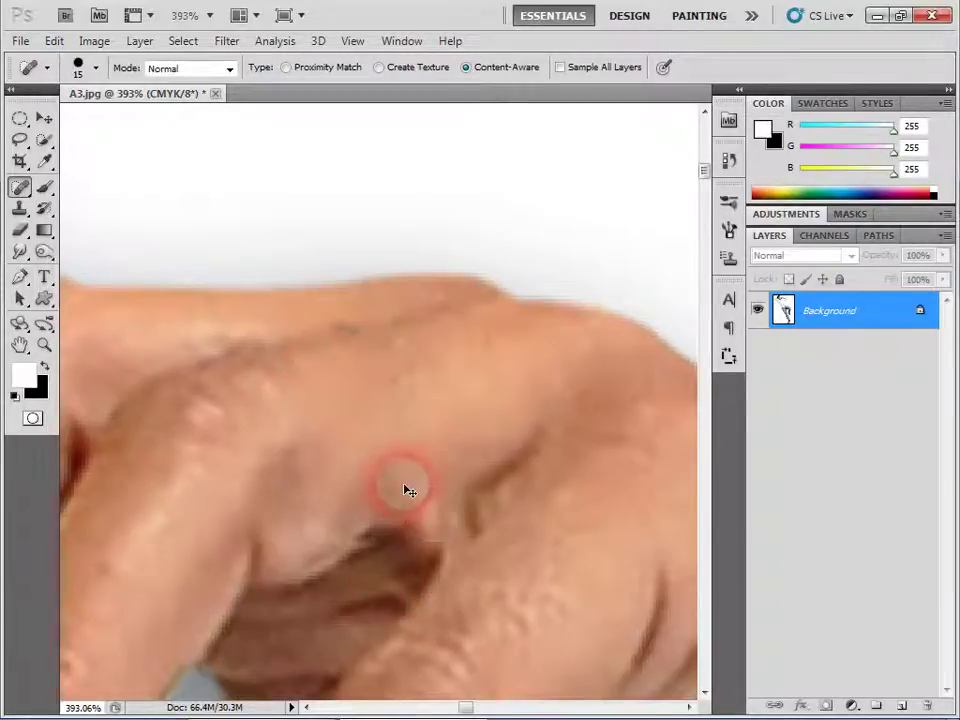
{"action": "scroll", "coordinate": [408, 490], "scroll_direction": "down", "scroll_amount": 1}
{"action": "scroll", "coordinate": [408, 490], "scroll_direction": "down", "scroll_amount": 2}
{"action": "scroll", "coordinate": [408, 490], "scroll_direction": "down", "scroll_amount": 1}
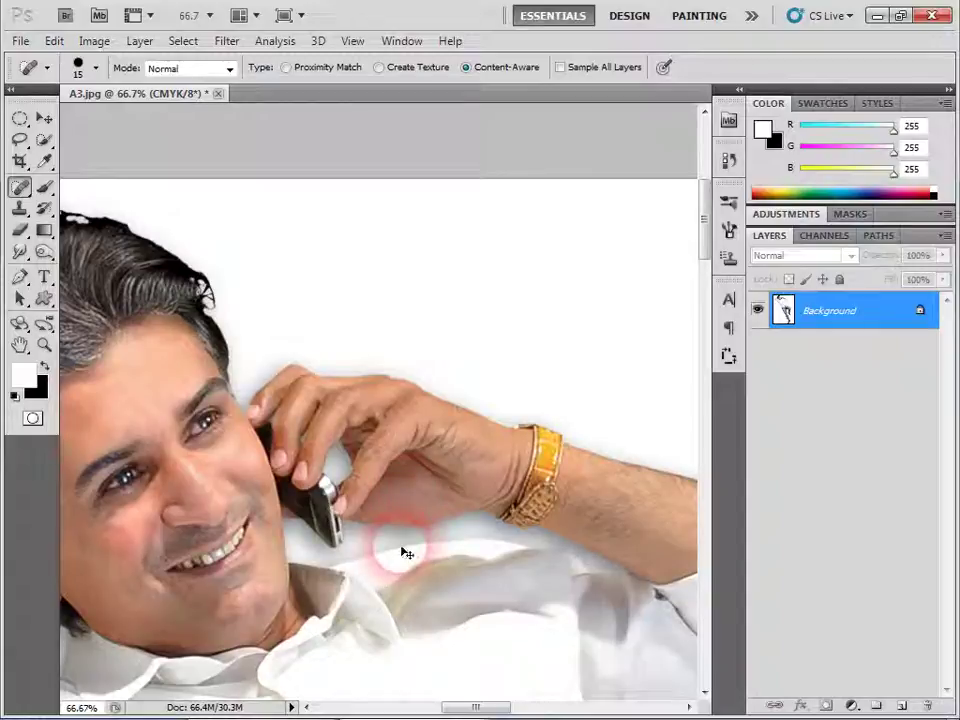
Step: Spot-heal the grey patch and marks on the shirt, a forearm spot and the bracelet edge
{"action": "scroll", "coordinate": [405, 552], "scroll_direction": "down", "scroll_amount": 1}
{"action": "left_click_drag", "start_coordinate": [405, 550], "coordinate": [416, 585]}
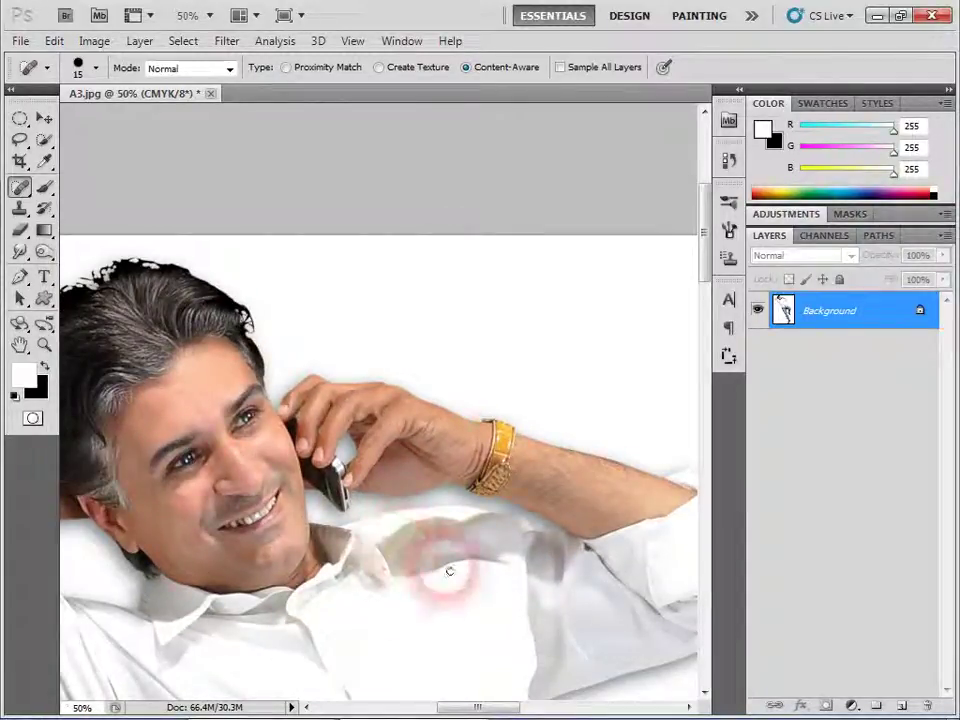
{"action": "left_click", "coordinate": [548, 495]}
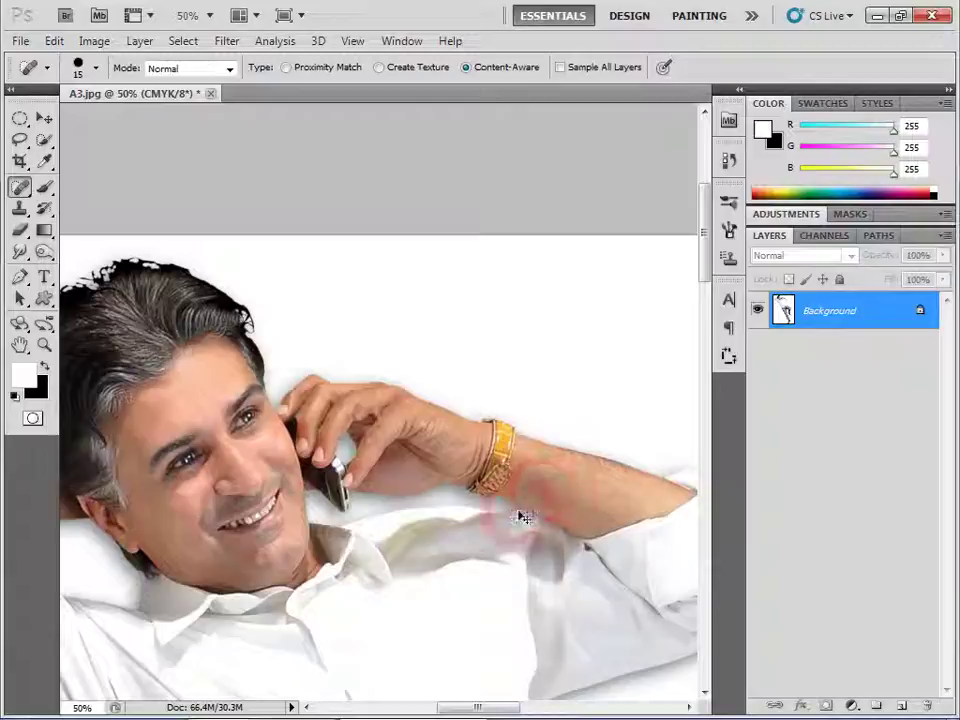
{"action": "left_click", "coordinate": [472, 531]}
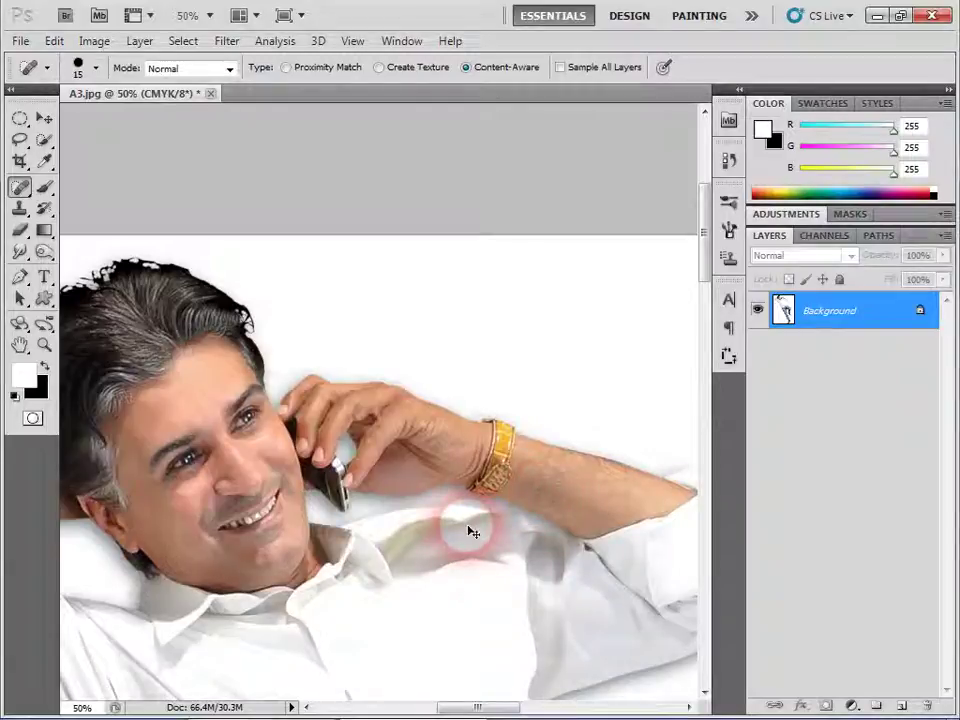
{"action": "scroll", "coordinate": [472, 531], "scroll_direction": "up", "scroll_amount": 1}
{"action": "scroll", "coordinate": [472, 531], "scroll_direction": "up", "scroll_amount": 1}
{"action": "scroll", "coordinate": [450, 535], "scroll_direction": "right", "scroll_amount": 3}
{"action": "left_click", "coordinate": [430, 540]}
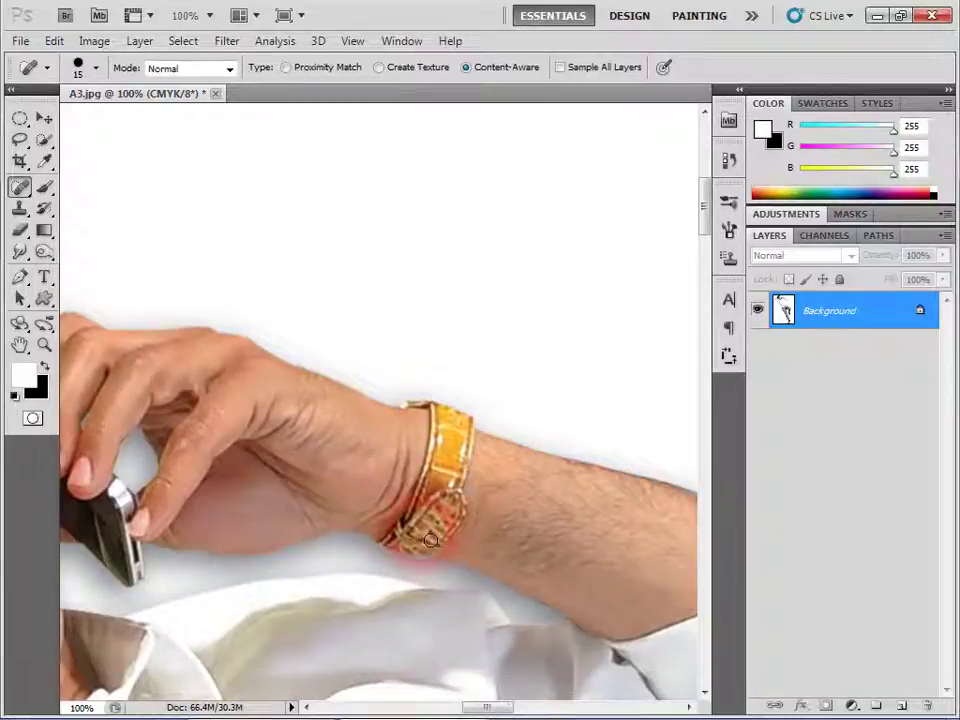
Step: Heal a knuckle mark and along the bracelet edge, then enlarge the healing brush
{"action": "scroll", "coordinate": [430, 540], "scroll_direction": "up", "scroll_amount": 1}
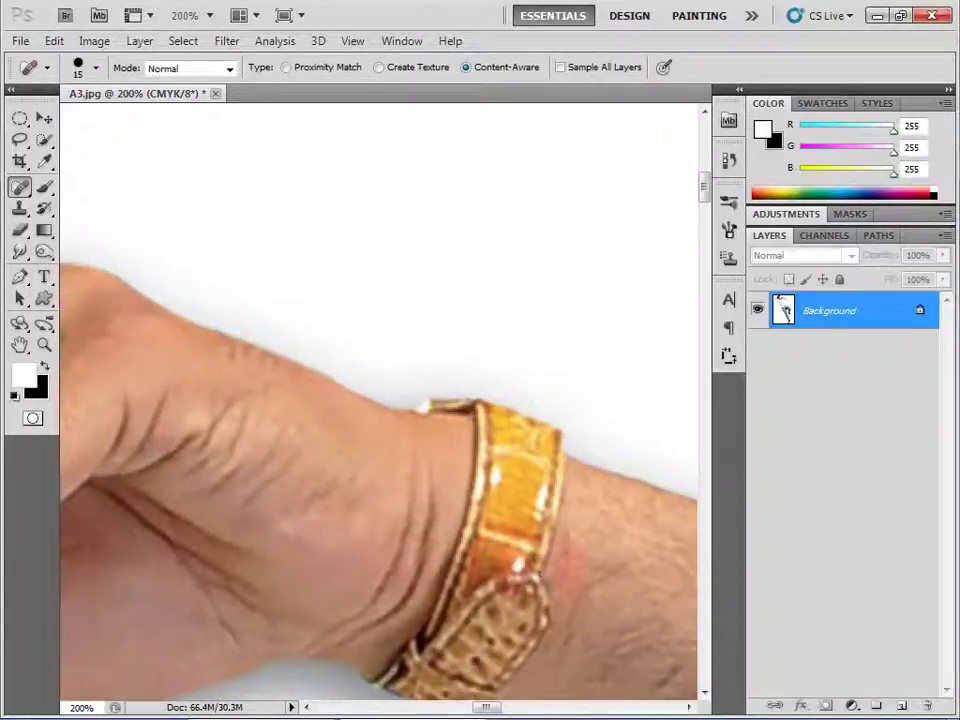
{"action": "mouse_move", "coordinate": [170, 450]}
{"action": "left_mouse_down"}
{"action": "mouse_move", "coordinate": [296, 441]}
{"action": "mouse_move", "coordinate": [430, 471]}
{"action": "left_mouse_up"}
{"action": "mouse_move", "coordinate": [245, 365]}
{"action": "left_mouse_down"}
{"action": "mouse_move", "coordinate": [264, 379]}
{"action": "mouse_move", "coordinate": [297, 377]}
{"action": "mouse_move", "coordinate": [312, 403]}
{"action": "left_mouse_up"}
{"action": "mouse_move", "coordinate": [529, 574]}
{"action": "left_mouse_down"}
{"action": "mouse_move", "coordinate": [390, 454]}
{"action": "mouse_move", "coordinate": [268, 437]}
{"action": "mouse_move", "coordinate": [195, 440]}
{"action": "left_mouse_up"}
{"action": "mouse_move", "coordinate": [548, 428]}
{"action": "left_mouse_down"}
{"action": "mouse_move", "coordinate": [567, 466]}
{"action": "mouse_move", "coordinate": [592, 476]}
{"action": "left_mouse_up"}
{"action": "key", "text": "bracketright"}
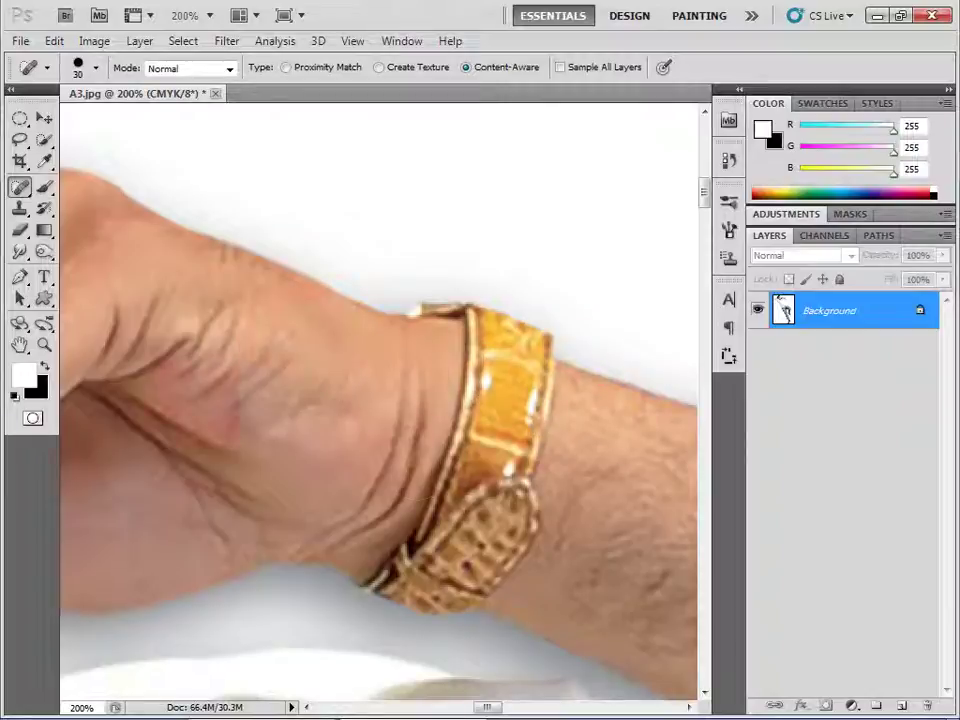
Step: Lasso the gold bracelet and fill it with Content-Aware via Edit > Fill, then deselect
{"action": "left_click", "coordinate": [19, 140]}
{"action": "mouse_move", "coordinate": [337, 598]}
{"action": "left_mouse_down"}
{"action": "mouse_move", "coordinate": [395, 540]}
{"action": "mouse_move", "coordinate": [407, 287]}
{"action": "mouse_move", "coordinate": [553, 285]}
{"action": "mouse_move", "coordinate": [594, 396]}
{"action": "mouse_move", "coordinate": [521, 604]}
{"action": "mouse_move", "coordinate": [427, 672]}
{"action": "mouse_move", "coordinate": [342, 606]}
{"action": "left_mouse_up"}
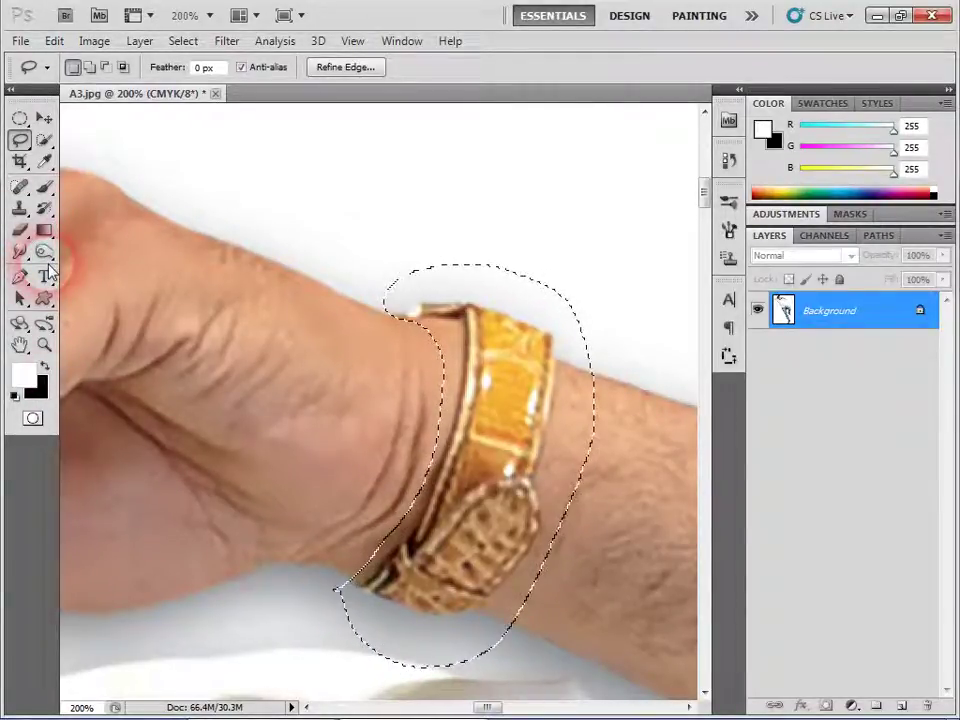
{"action": "left_click", "coordinate": [54, 41]}
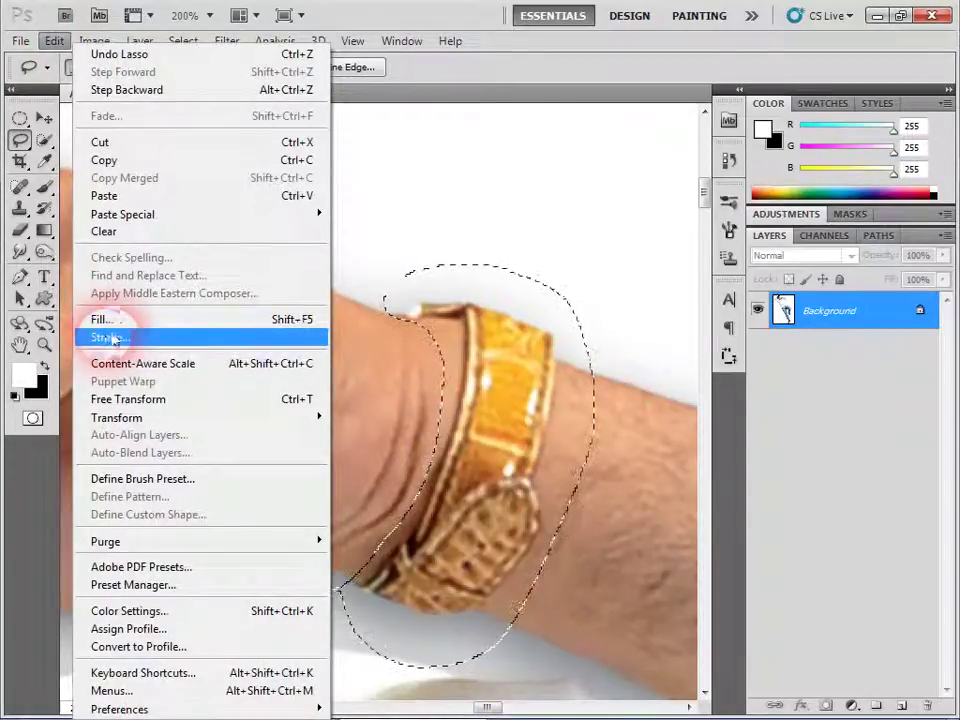
{"action": "left_click", "coordinate": [146, 323]}
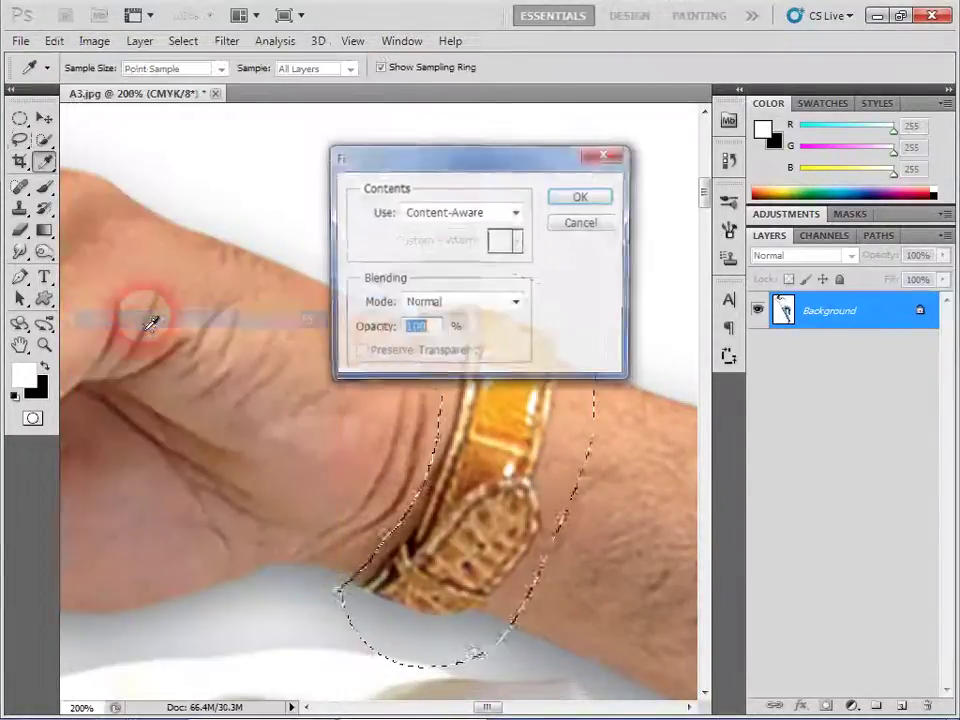
{"action": "left_click", "coordinate": [576, 201]}
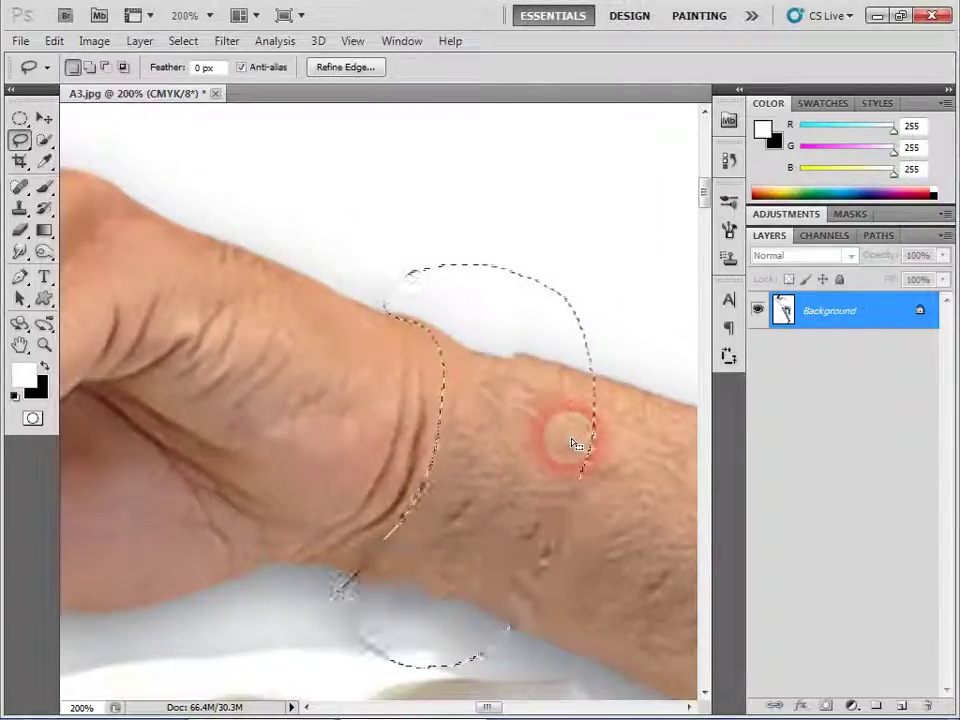
{"action": "left_click", "coordinate": [630, 634]}
Step: Zoom out, loop a selection around the wrist, drop it, and return to the face and phone
{"action": "left_click", "coordinate": [569, 618]}
{"action": "key", "text": "ctrl+minus"}
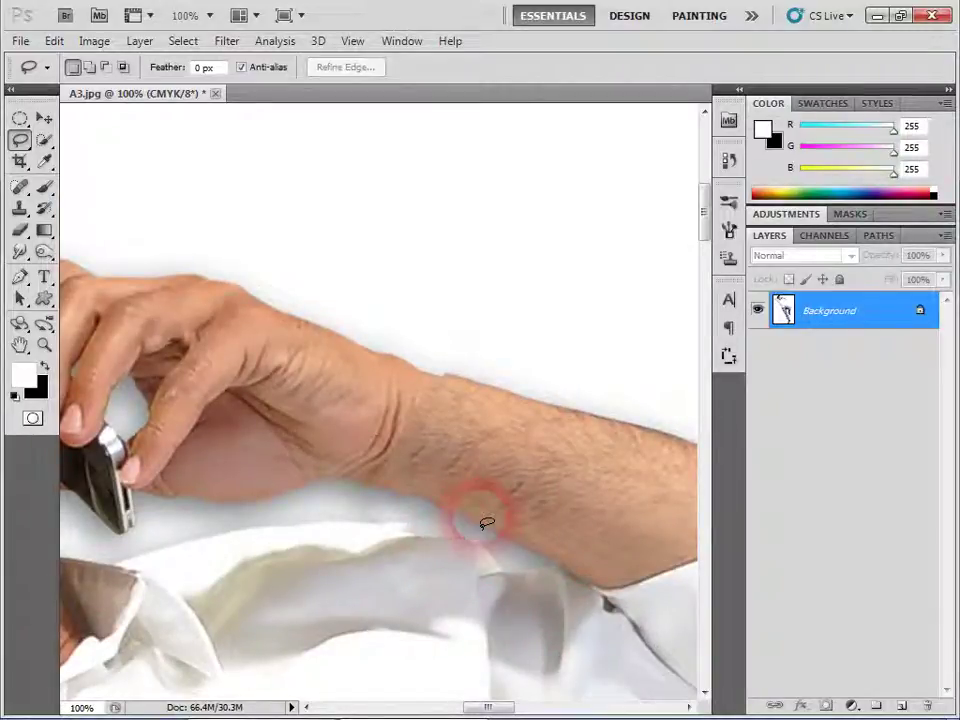
{"action": "left_click_drag", "start_coordinate": [481, 521], "coordinate": [445, 522]}
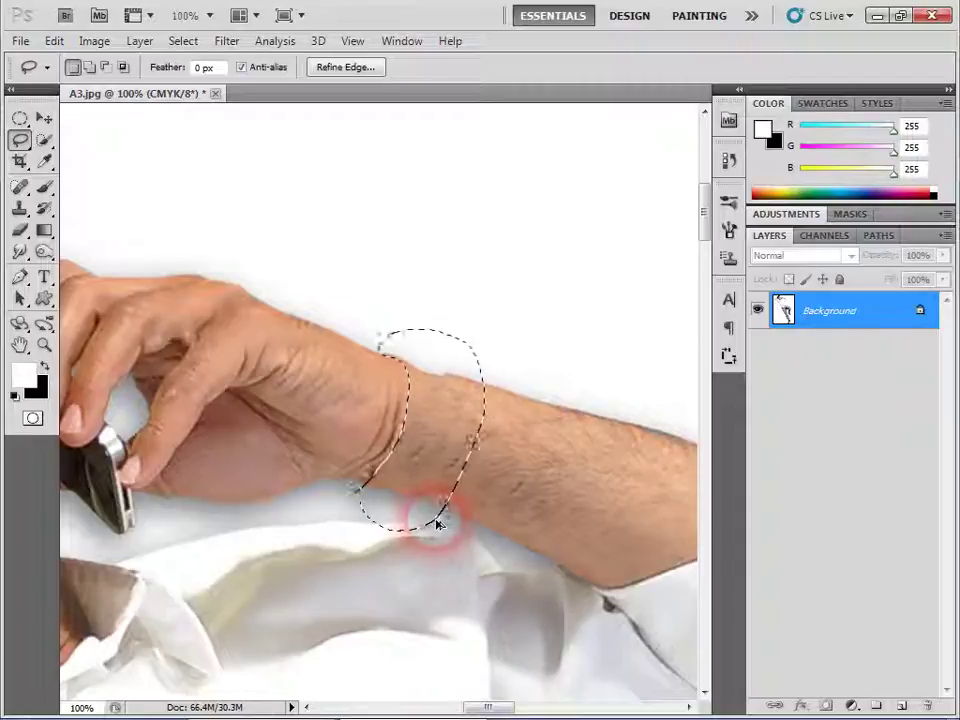
{"action": "key", "text": "ctrl+d"}
{"action": "left_click_drag", "start_coordinate": [188, 561], "coordinate": [509, 547]}
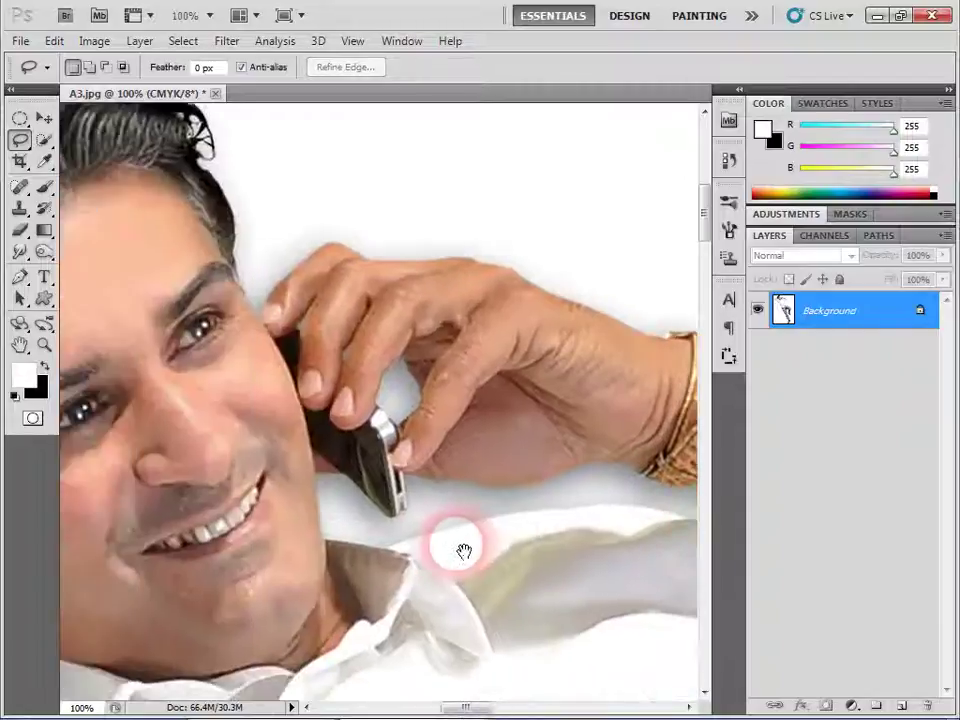
{"action": "key", "text": "ctrl+minus"}
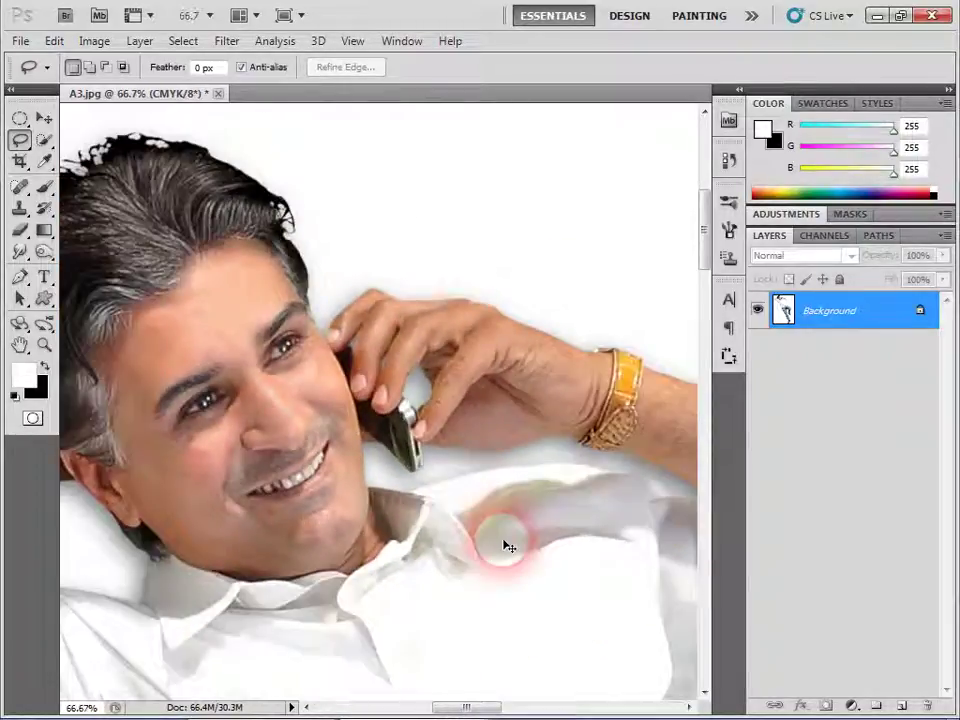
{"action": "key", "text": "ctrl+minus"}
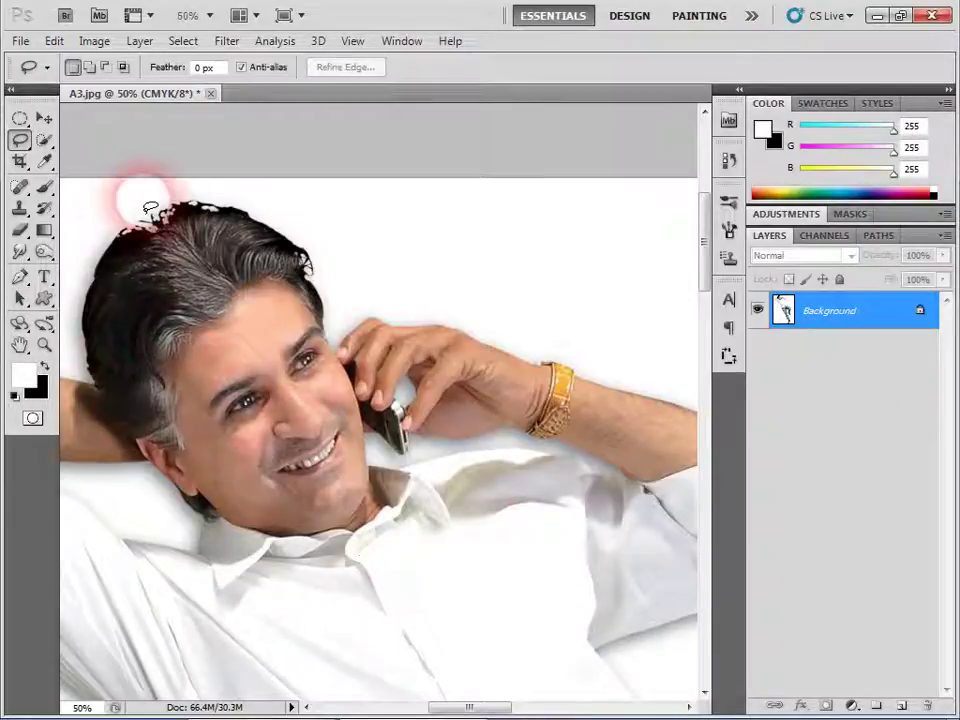
{"action": "left_click_drag", "start_coordinate": [128, 218], "coordinate": [76, 362]}
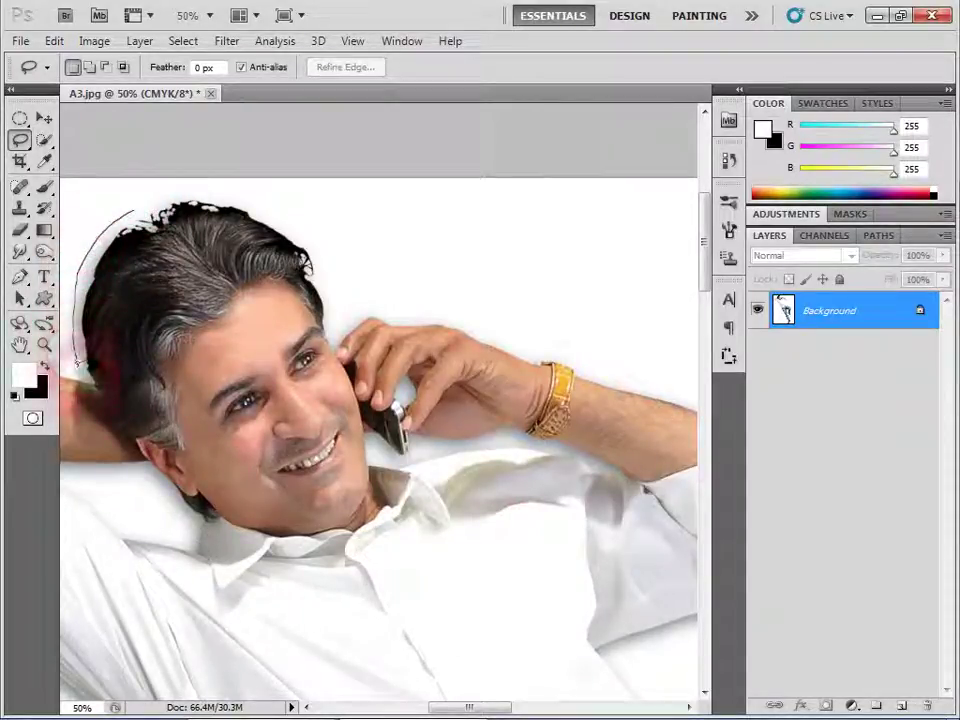
{"action": "mouse_move", "coordinate": [110, 420]}
{"action": "left_mouse_down"}
{"action": "mouse_move", "coordinate": [252, 538]}
{"action": "mouse_move", "coordinate": [390, 518]}
{"action": "mouse_move", "coordinate": [402, 458]}
{"action": "left_mouse_up"}
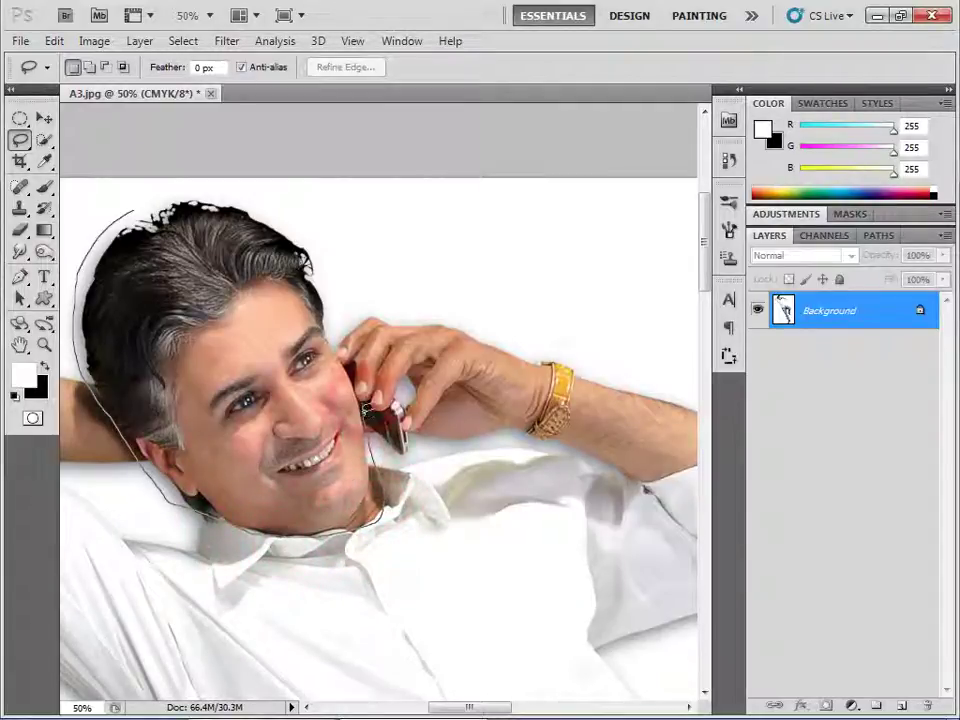
{"action": "mouse_move", "coordinate": [350, 370]}
{"action": "left_mouse_down"}
{"action": "mouse_move", "coordinate": [326, 262]}
{"action": "mouse_move", "coordinate": [214, 189]}
{"action": "mouse_move", "coordinate": [122, 214]}
{"action": "left_mouse_up"}
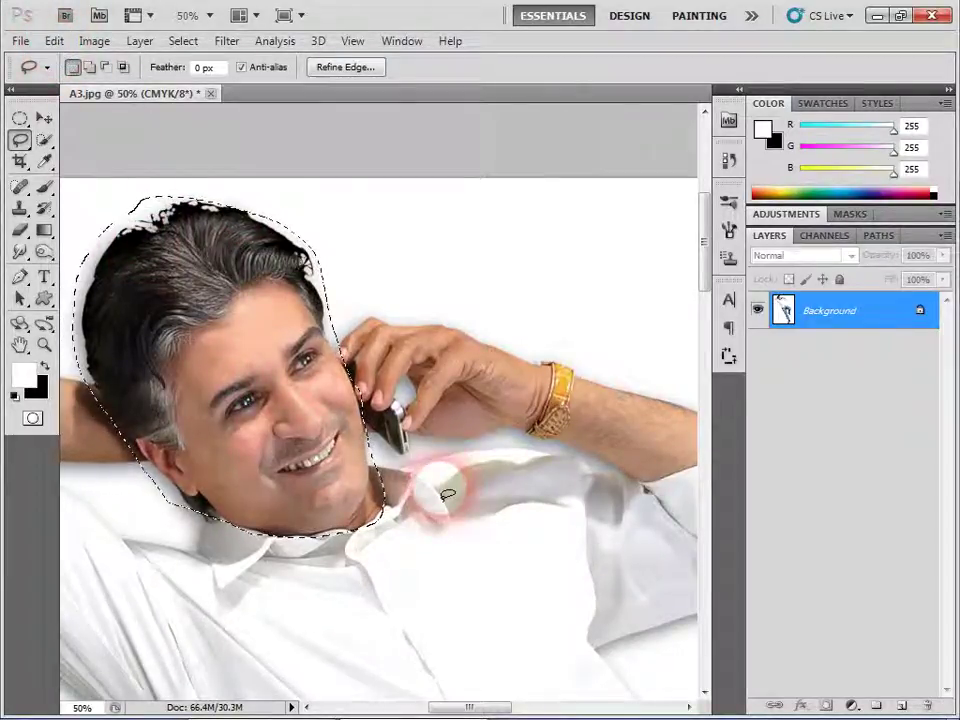
{"action": "key", "text": "ctrl+minus"}
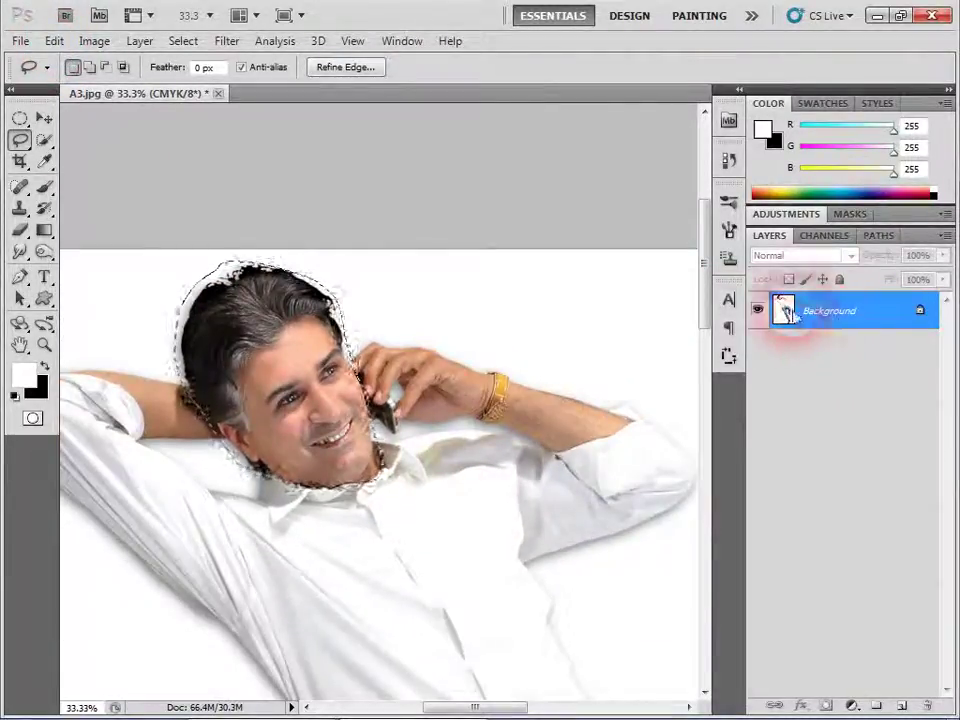
{"action": "key", "text": "shift+F5"}
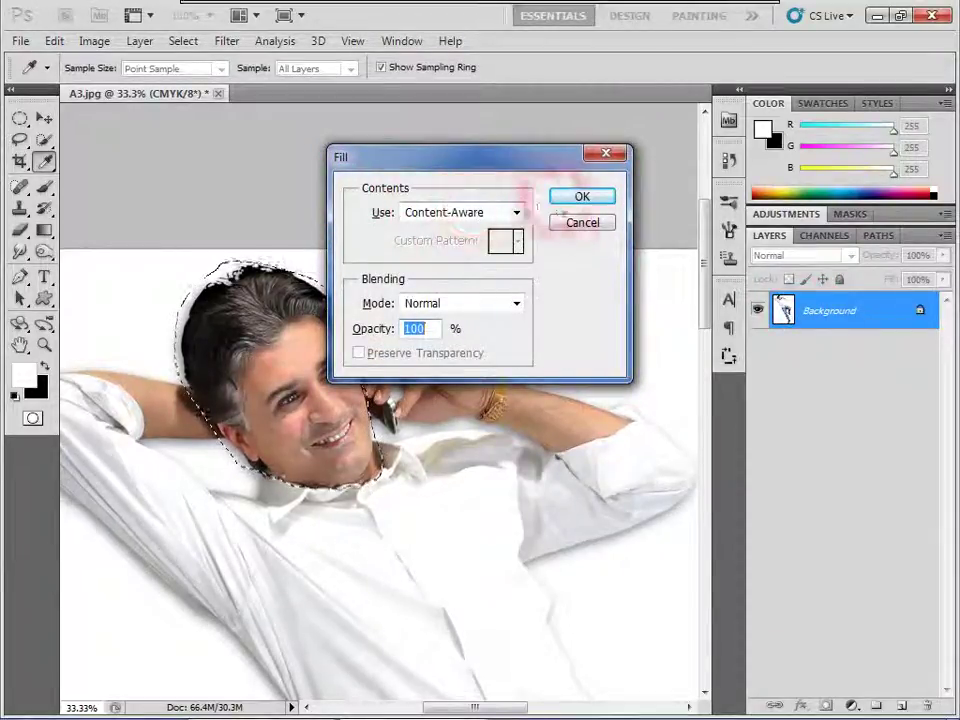
{"action": "left_click", "coordinate": [577, 200]}
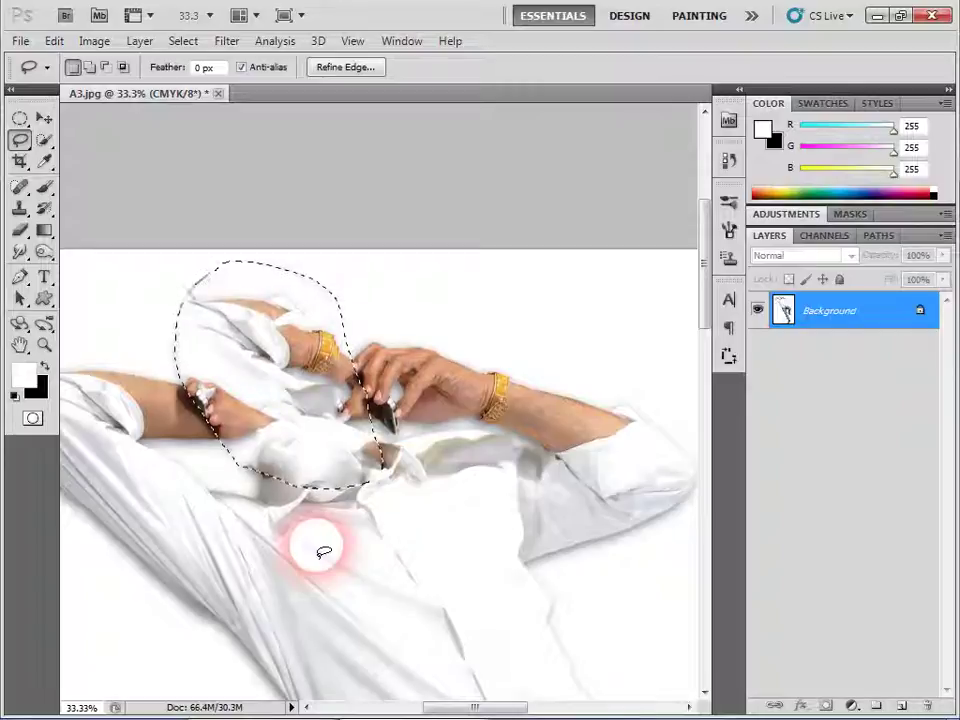
{"action": "key", "text": "ctrl+d"}
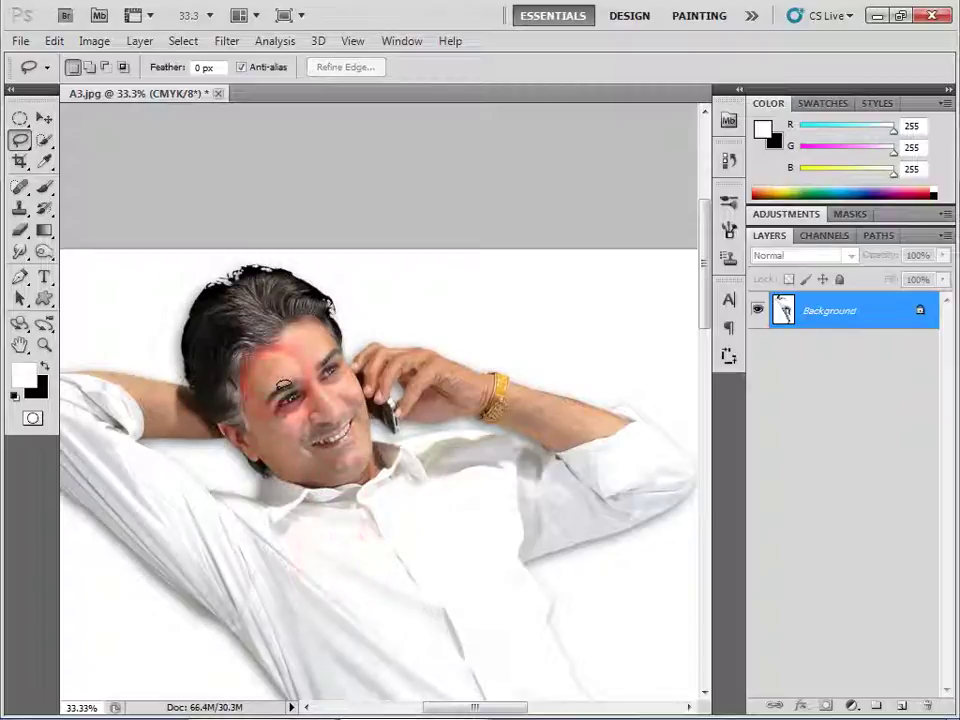
Step: Open 1.jpg and zoom in closely on the man's head
{"action": "left_click", "coordinate": [28, 42]}
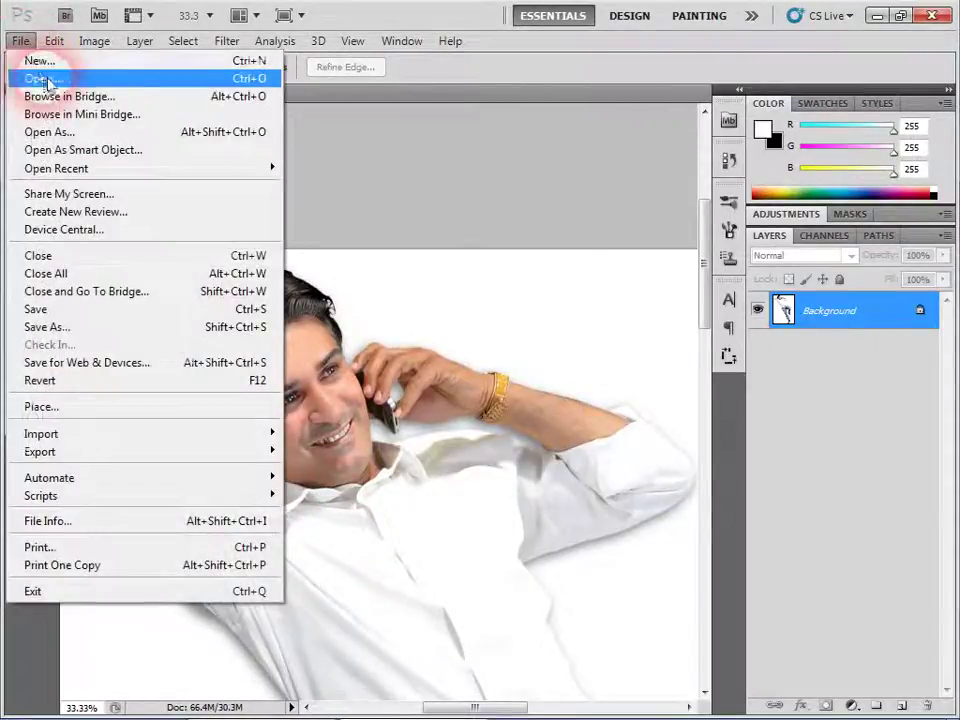
{"action": "left_click", "coordinate": [30, 75]}
{"action": "double_click", "coordinate": [468, 225]}
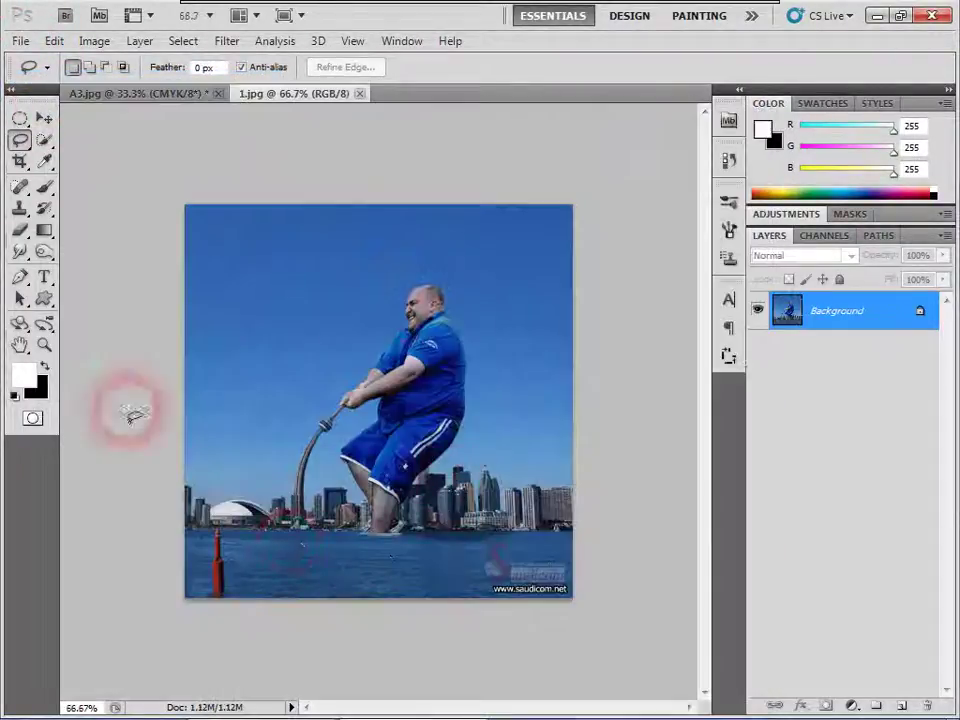
{"action": "left_click", "coordinate": [44, 345]}
{"action": "left_click_drag", "start_coordinate": [362, 266], "coordinate": [497, 361]}
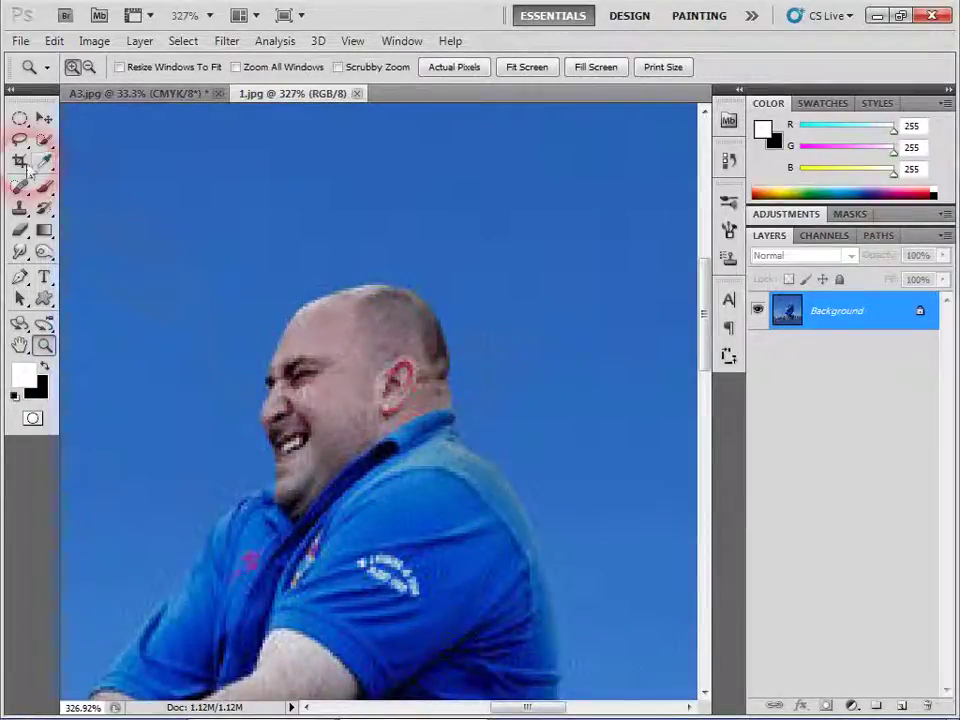
Step: Lasso the man's head, Content-Aware Fill it with sky, then deselect
{"action": "left_click", "coordinate": [19, 140]}
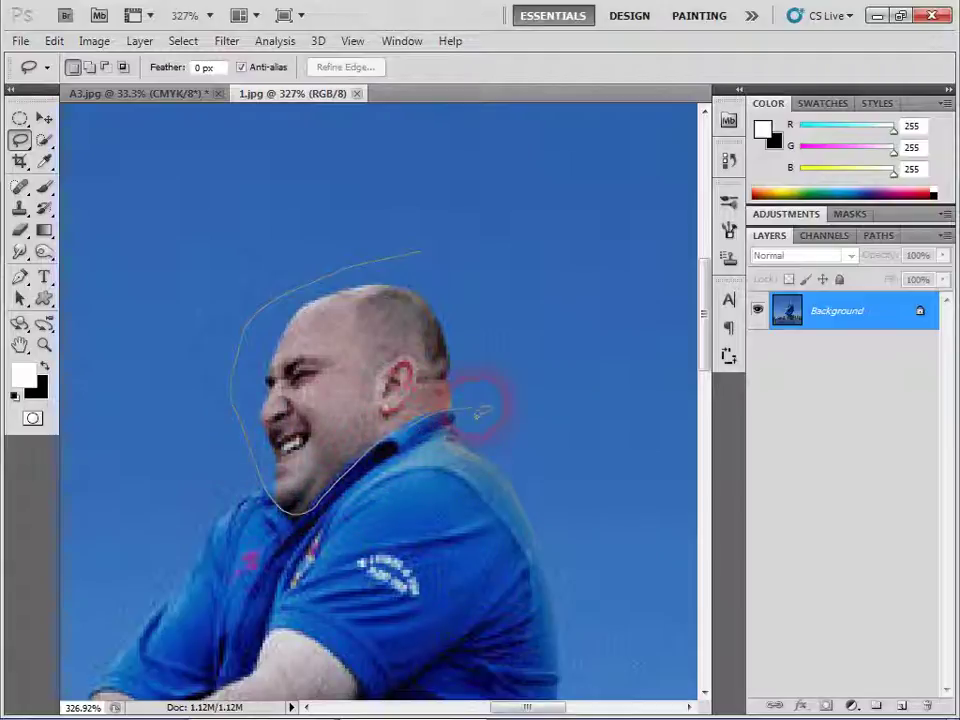
{"action": "left_click_drag", "start_coordinate": [442, 268], "coordinate": [490, 385]}
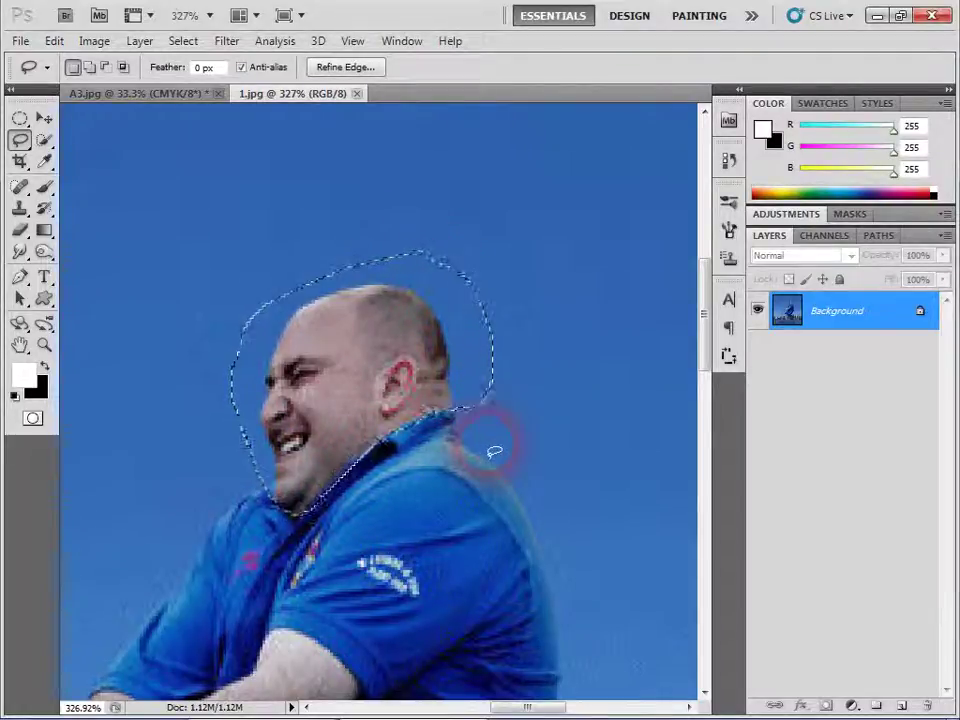
{"action": "key", "text": "i"}
{"action": "key", "text": "shift+BackSpace"}
{"action": "left_click", "coordinate": [578, 196]}
{"action": "key", "text": "l"}
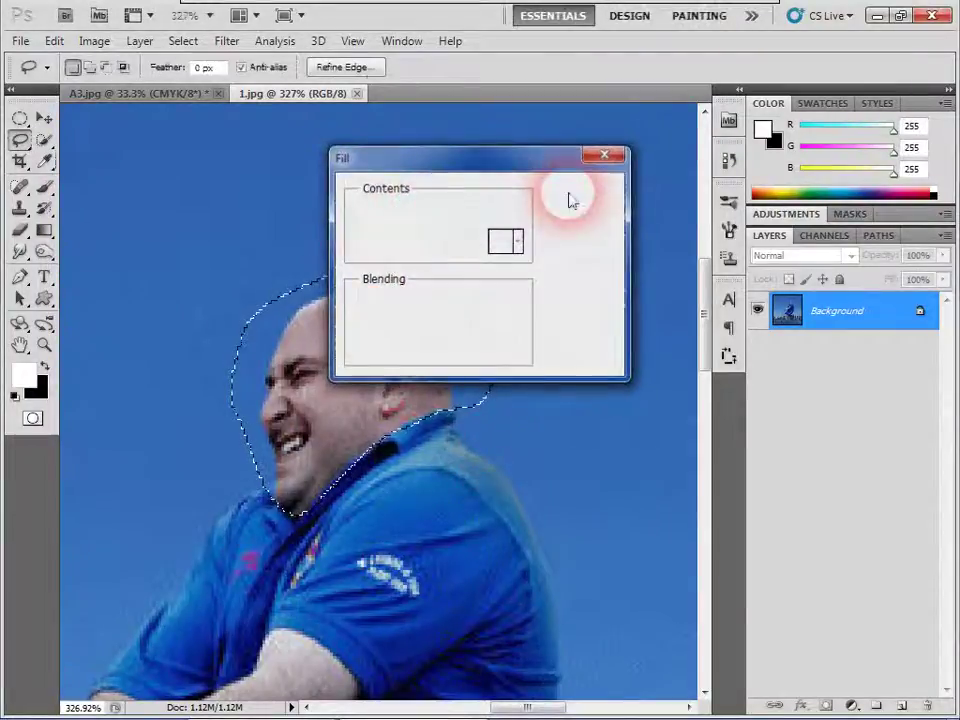
{"action": "left_click", "coordinate": [552, 462]}
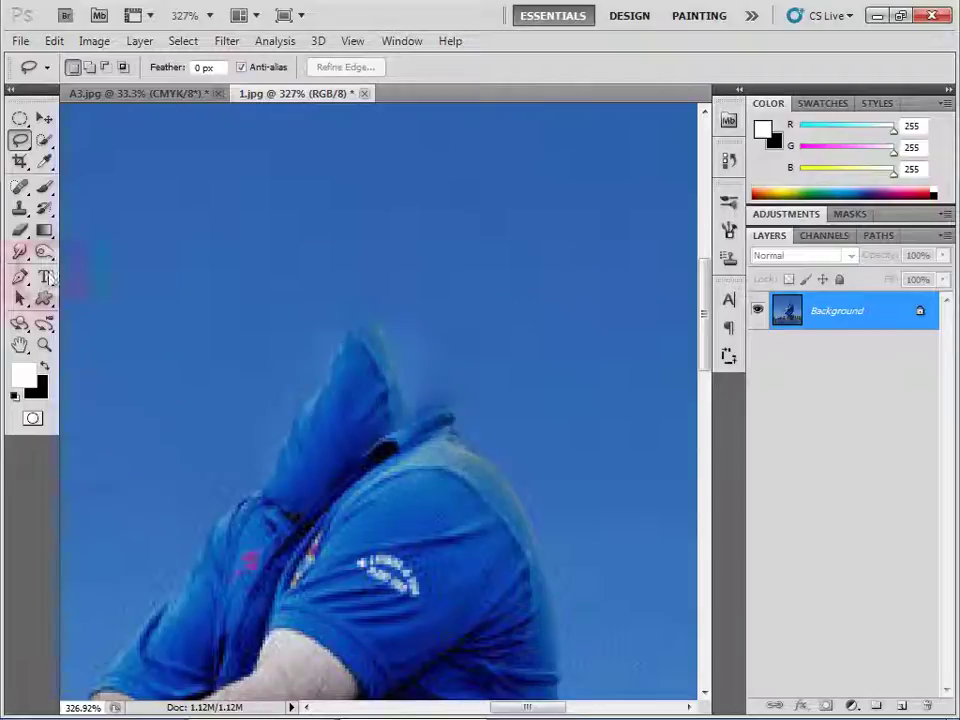
{"action": "left_click_drag", "start_coordinate": [20, 186], "coordinate": [113, 193]}
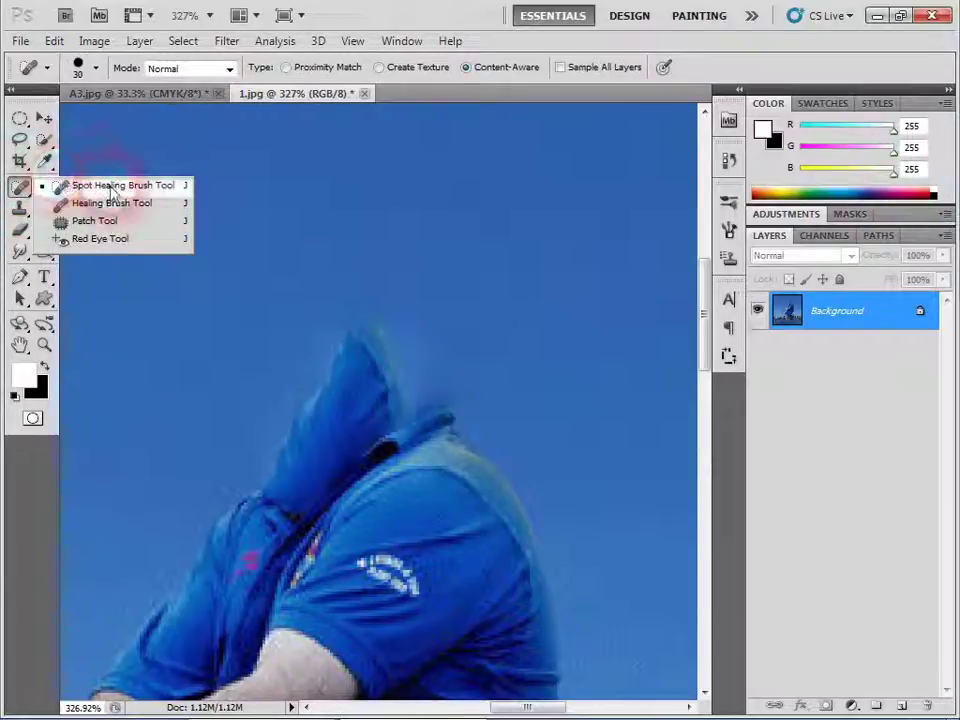
Step: Paint four Spot Healing strokes over the head remnant to blend it into the blue sky
{"action": "mouse_move", "coordinate": [396, 320]}
{"action": "left_mouse_down"}
{"action": "mouse_move", "coordinate": [405, 428]}
{"action": "mouse_move", "coordinate": [274, 489]}
{"action": "left_mouse_up"}
{"action": "left_click_drag", "start_coordinate": [437, 388], "coordinate": [250, 380]}
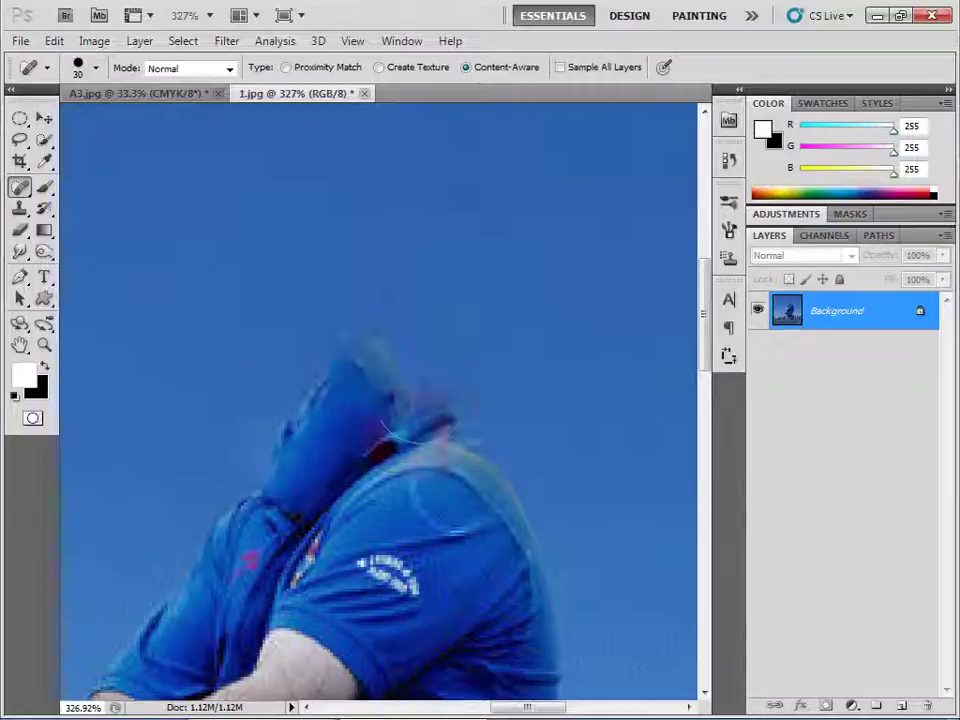
{"action": "left_click_drag", "start_coordinate": [505, 318], "coordinate": [250, 375]}
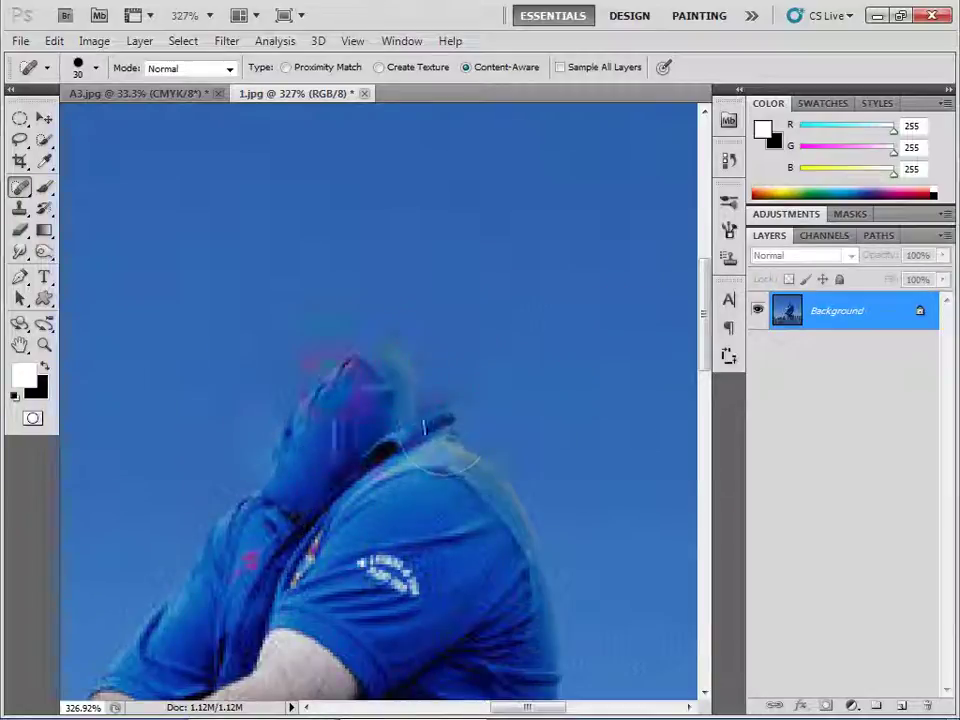
{"action": "left_click_drag", "start_coordinate": [430, 300], "coordinate": [364, 439]}
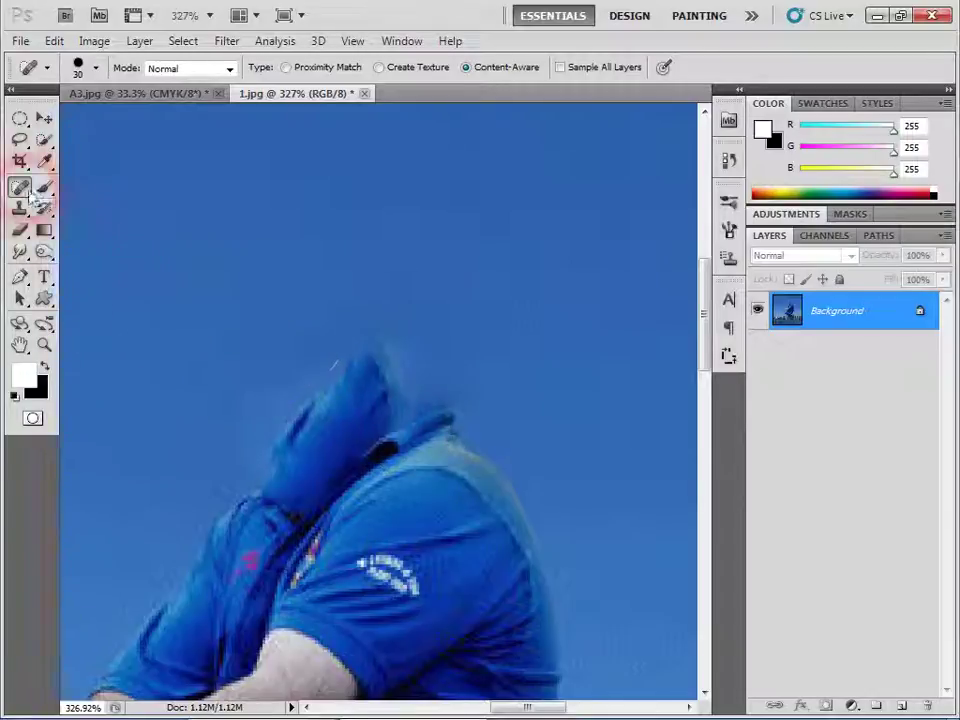
{"action": "left_click", "coordinate": [24, 142]}
Step: Lasso the head remnant and surrounding sky, and apply Content-Aware Fill twice
{"action": "left_click", "coordinate": [474, 283]}
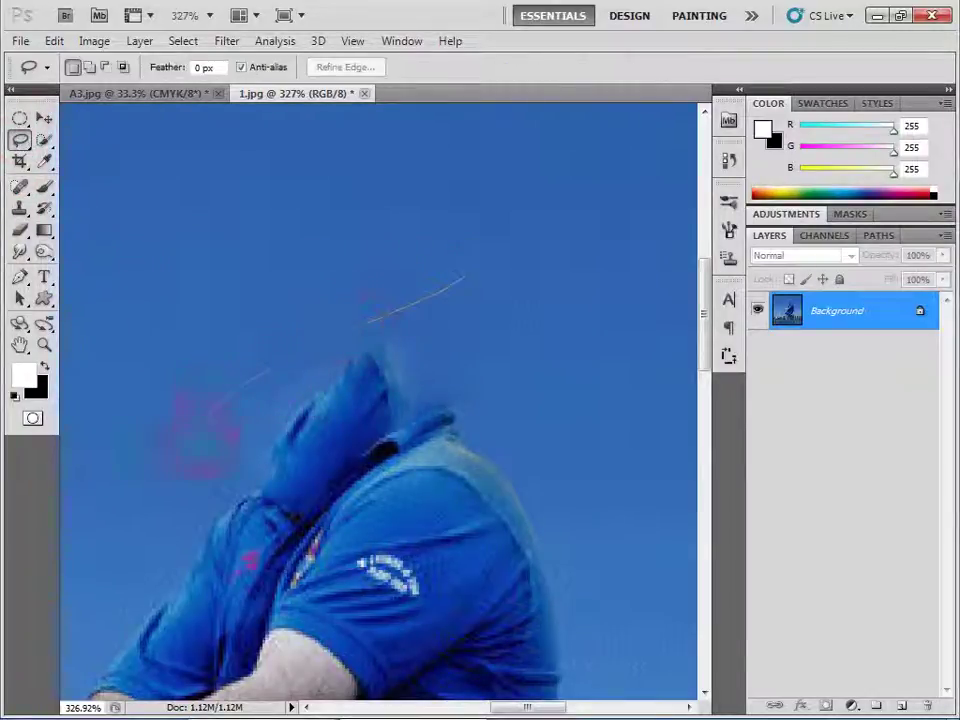
{"action": "left_click_drag", "start_coordinate": [289, 504], "coordinate": [280, 497]}
{"action": "left_click", "coordinate": [369, 334]}
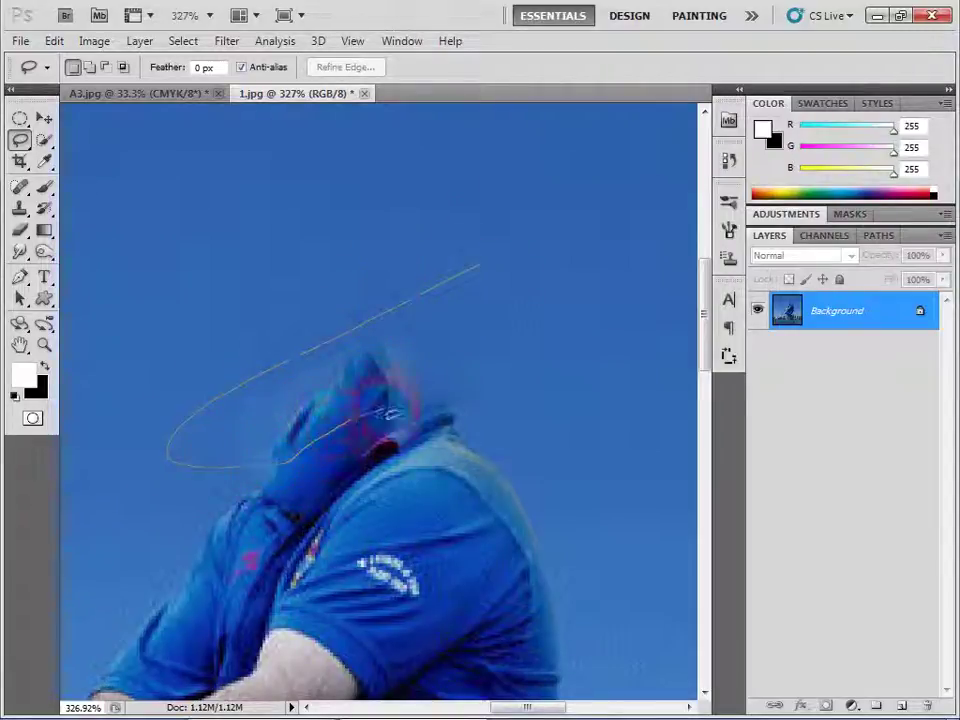
{"action": "left_click_drag", "start_coordinate": [475, 262], "coordinate": [475, 262]}
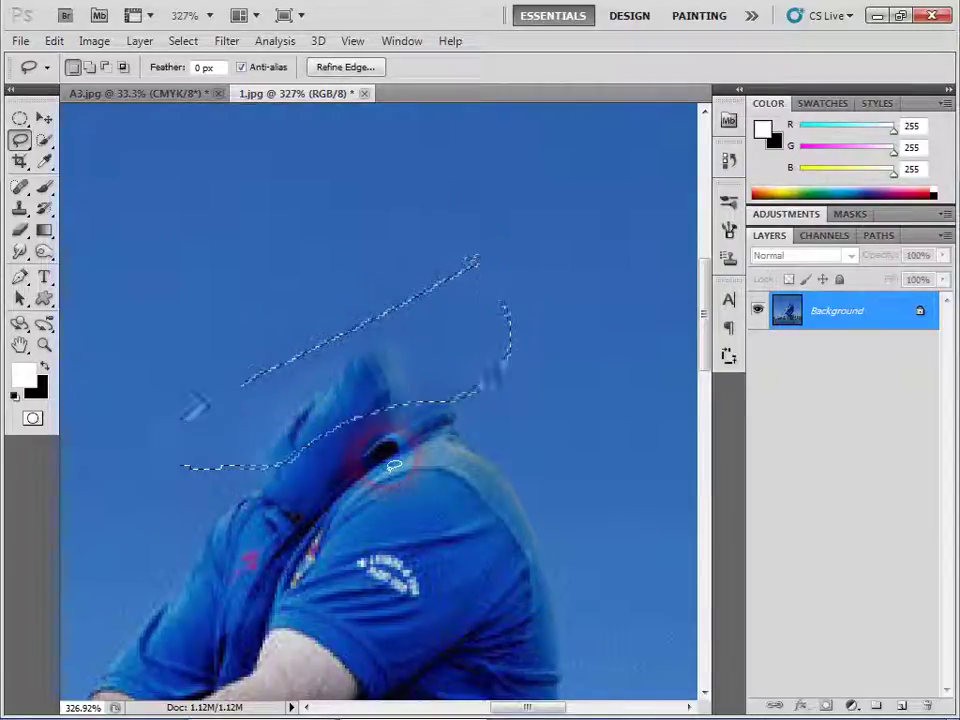
{"action": "key", "text": "shift+F5"}
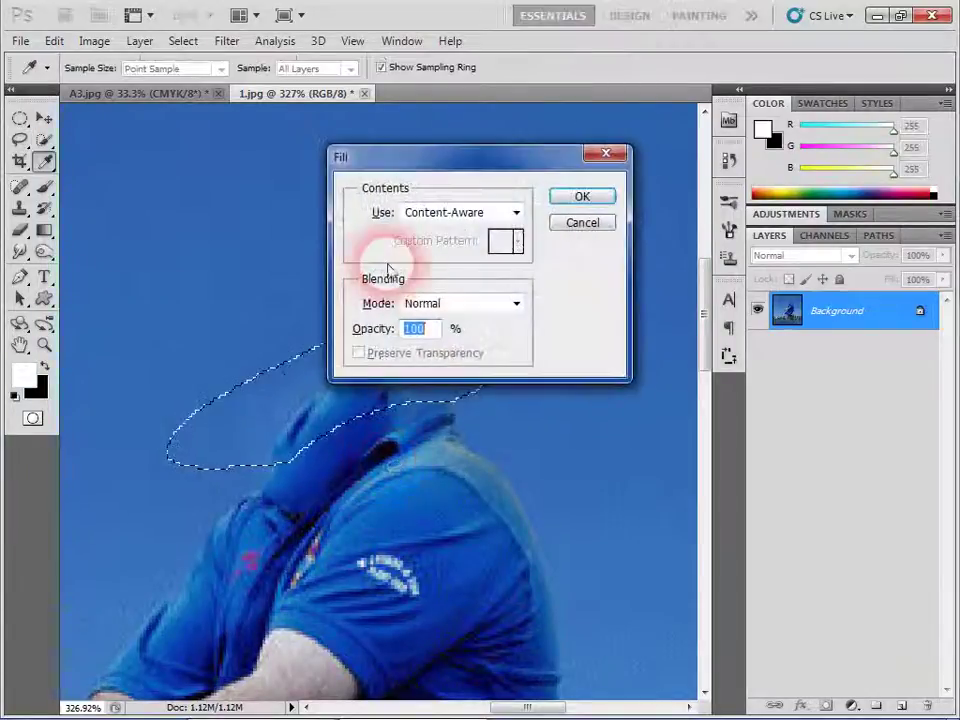
{"action": "left_click", "coordinate": [582, 197]}
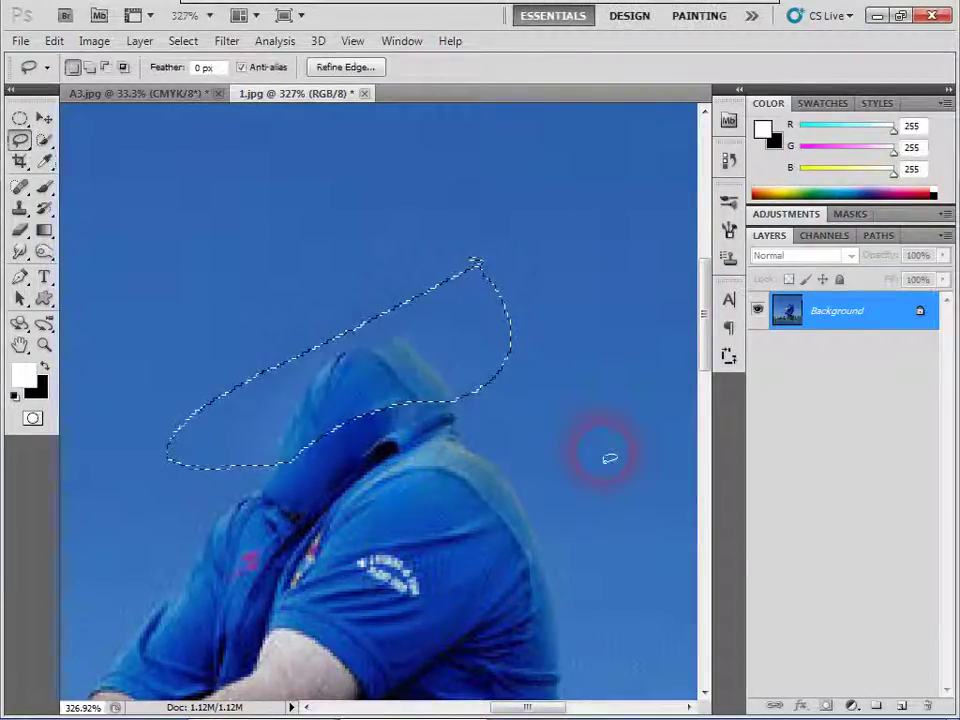
{"action": "key", "text": "shift+F5"}
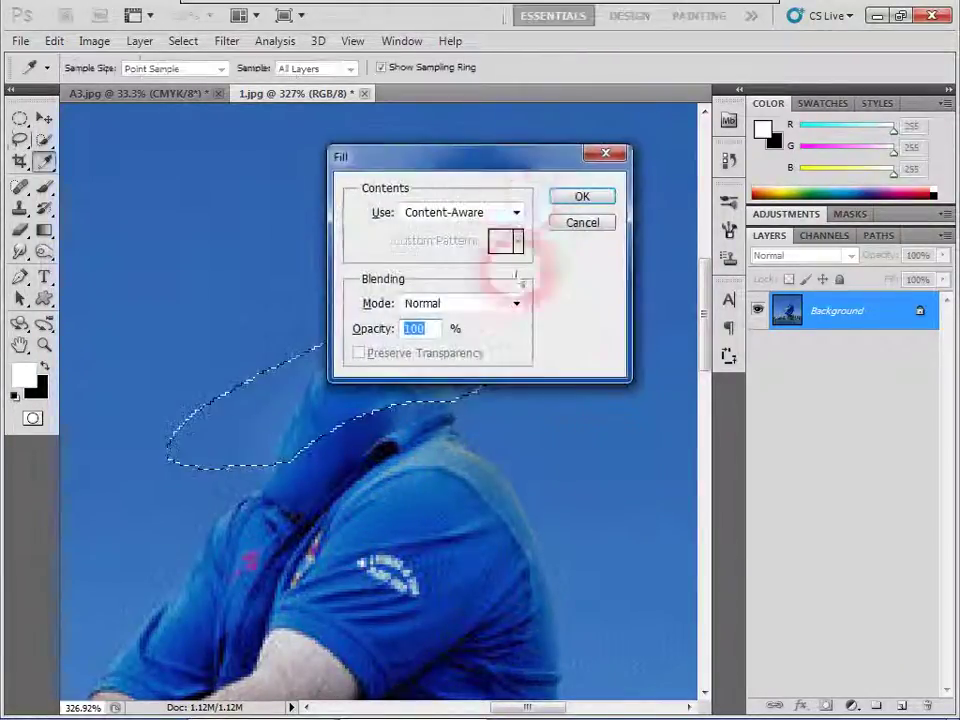
{"action": "left_click", "coordinate": [579, 195]}
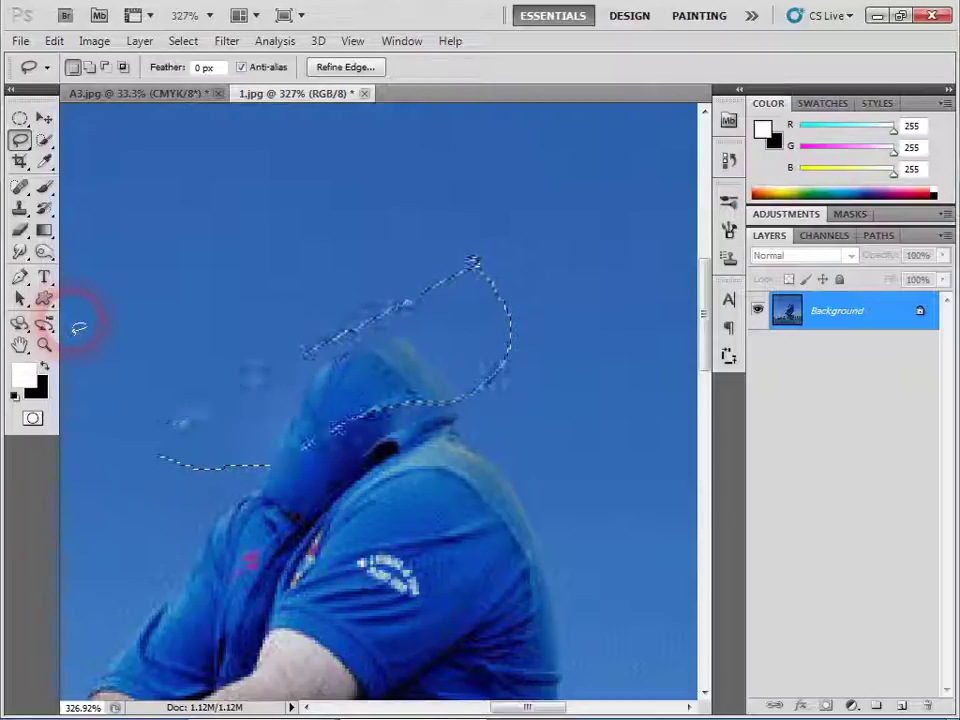
Step: Sample sky blue R52 G107 B182 with the Eyedropper and fill the selection with it
{"action": "left_click", "coordinate": [44, 161]}
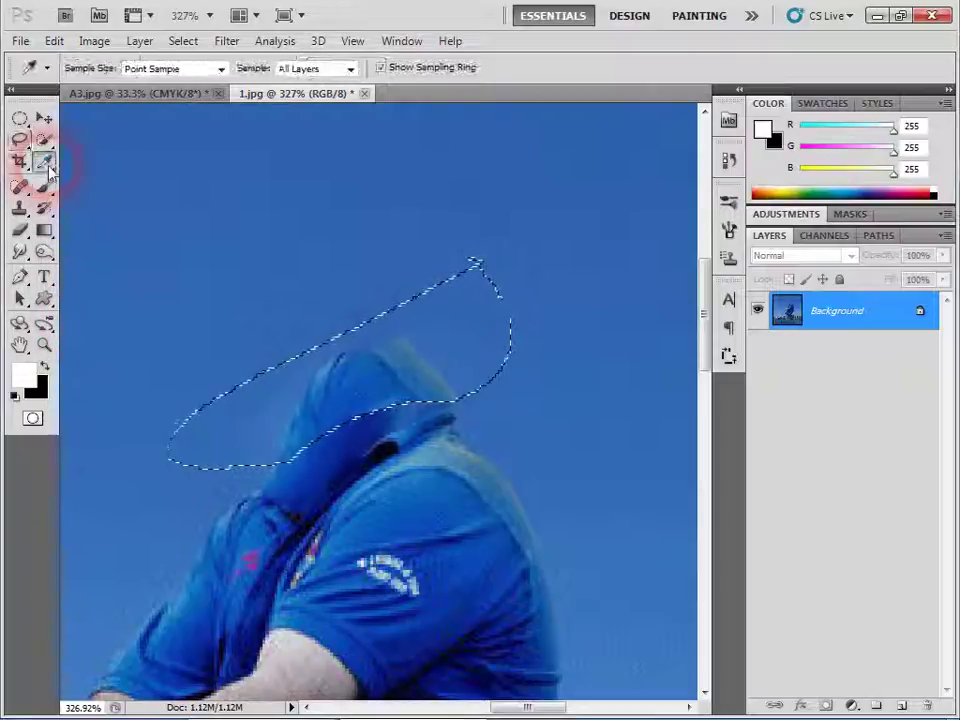
{"action": "left_click", "coordinate": [257, 438]}
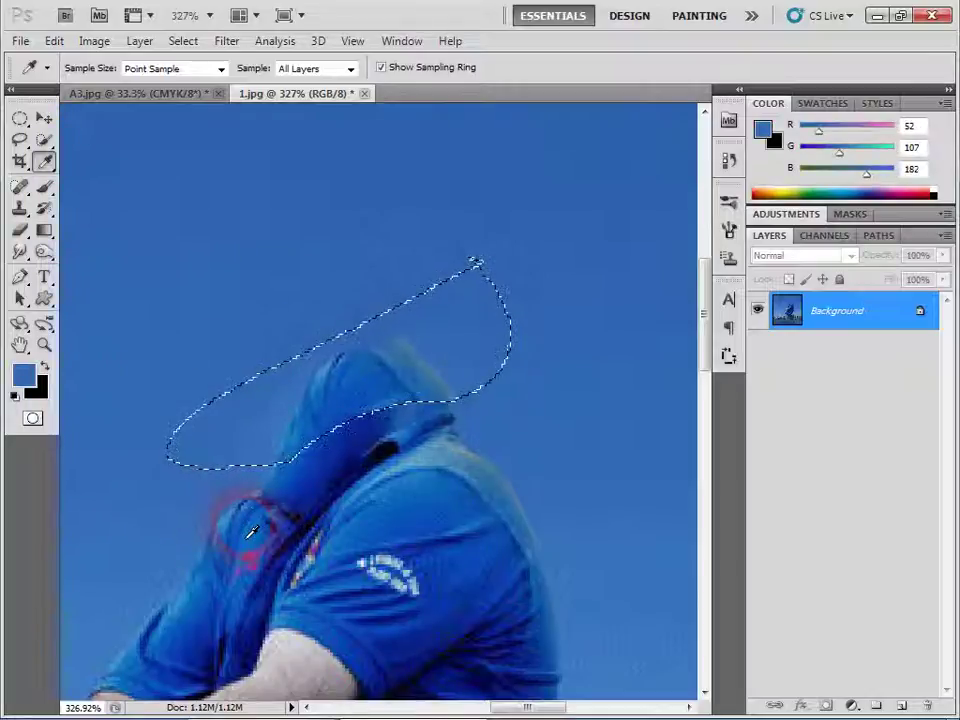
{"action": "key", "text": "alt+BackSpace"}
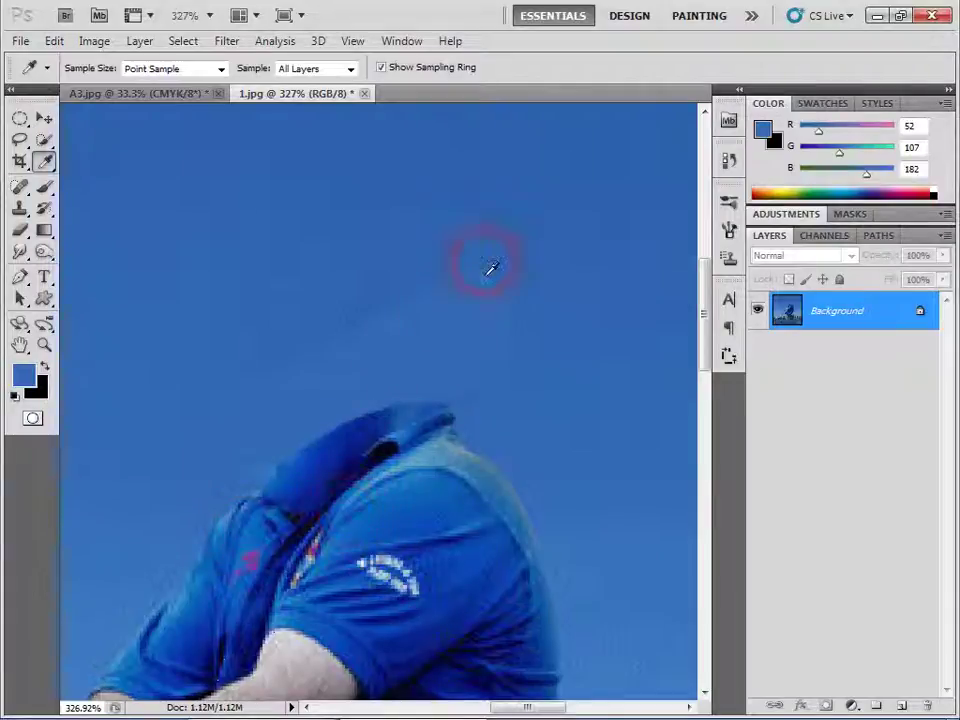
{"action": "left_click", "coordinate": [20, 229]}
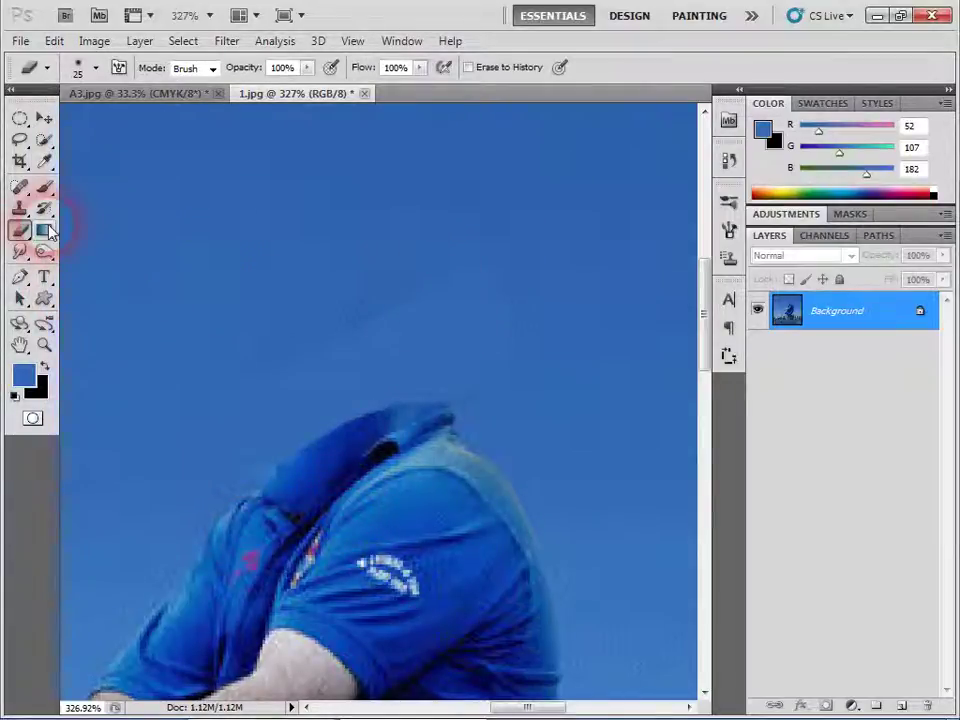
Step: Paint the area above the collar back to clean blue sky with the History Brush
{"action": "right_click", "coordinate": [44, 208]}
{"action": "left_click", "coordinate": [107, 205]}
{"action": "mouse_move", "coordinate": [420, 310]}
{"action": "left_mouse_down"}
{"action": "mouse_move", "coordinate": [360, 335]}
{"action": "mouse_move", "coordinate": [372, 333]}
{"action": "left_mouse_up"}
{"action": "mouse_move", "coordinate": [317, 278]}
{"action": "left_mouse_down"}
{"action": "mouse_move", "coordinate": [375, 332]}
{"action": "mouse_move", "coordinate": [300, 455]}
{"action": "mouse_move", "coordinate": [531, 530]}
{"action": "mouse_move", "coordinate": [585, 476]}
{"action": "mouse_move", "coordinate": [636, 450]}
{"action": "mouse_move", "coordinate": [530, 435]}
{"action": "left_mouse_up"}
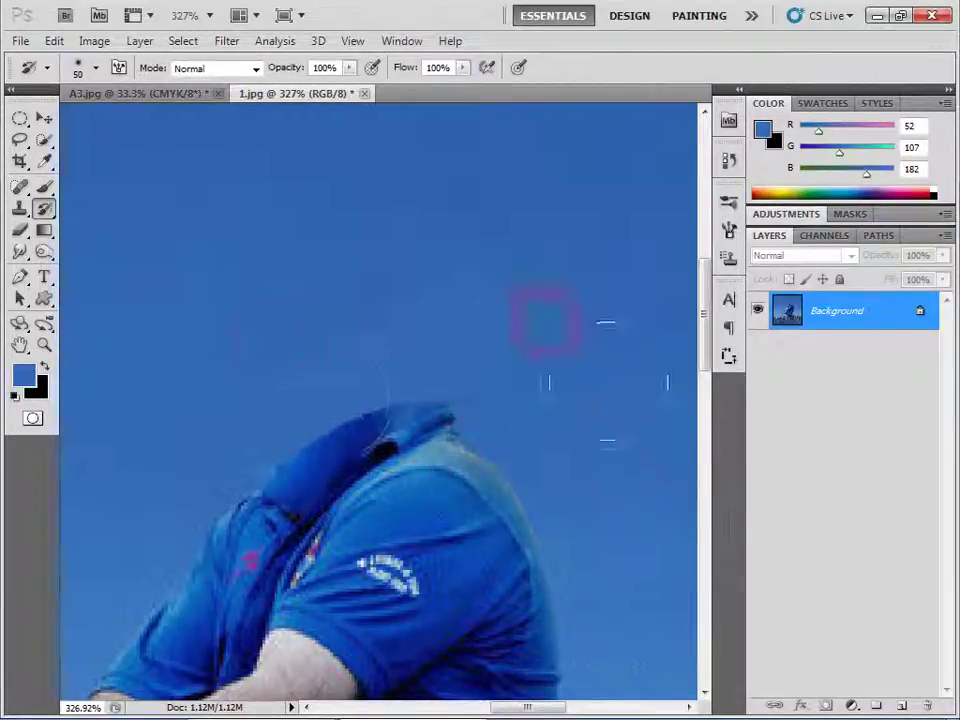
{"action": "mouse_move", "coordinate": [271, 343]}
{"action": "left_mouse_down"}
{"action": "mouse_move", "coordinate": [214, 262]}
{"action": "mouse_move", "coordinate": [344, 331]}
{"action": "left_mouse_up"}
Step: Paint over the reddish patch on the elbow, then fit the whole image to the window
{"action": "key", "text": "ctrl+minus"}
{"action": "key", "text": "ctrl+minus"}
{"action": "key", "text": "ctrl+minus"}
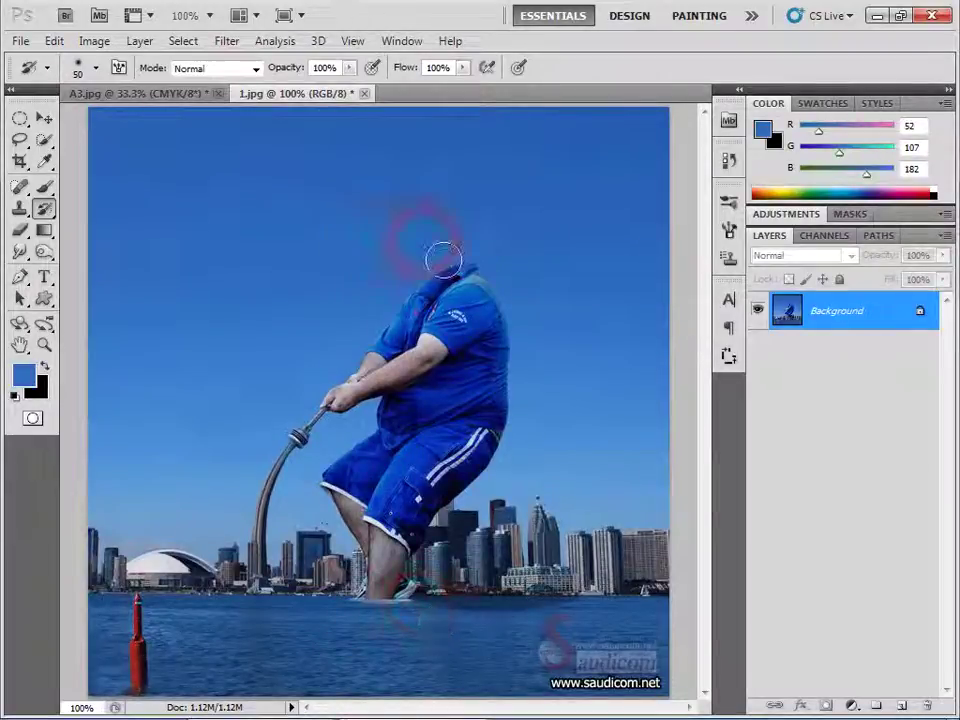
{"action": "key", "text": "ctrl+plus"}
{"action": "key", "text": "ctrl+plus"}
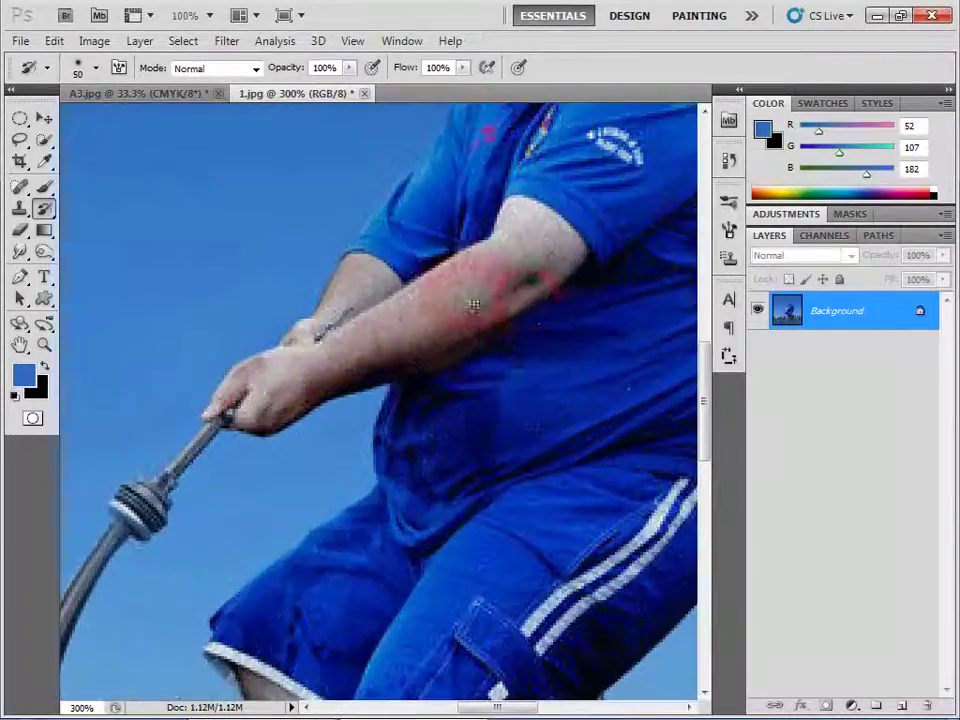
{"action": "mouse_move", "coordinate": [606, 317]}
{"action": "left_mouse_down"}
{"action": "mouse_move", "coordinate": [264, 510]}
{"action": "mouse_move", "coordinate": [335, 521]}
{"action": "left_mouse_up"}
{"action": "left_click", "coordinate": [325, 512]}
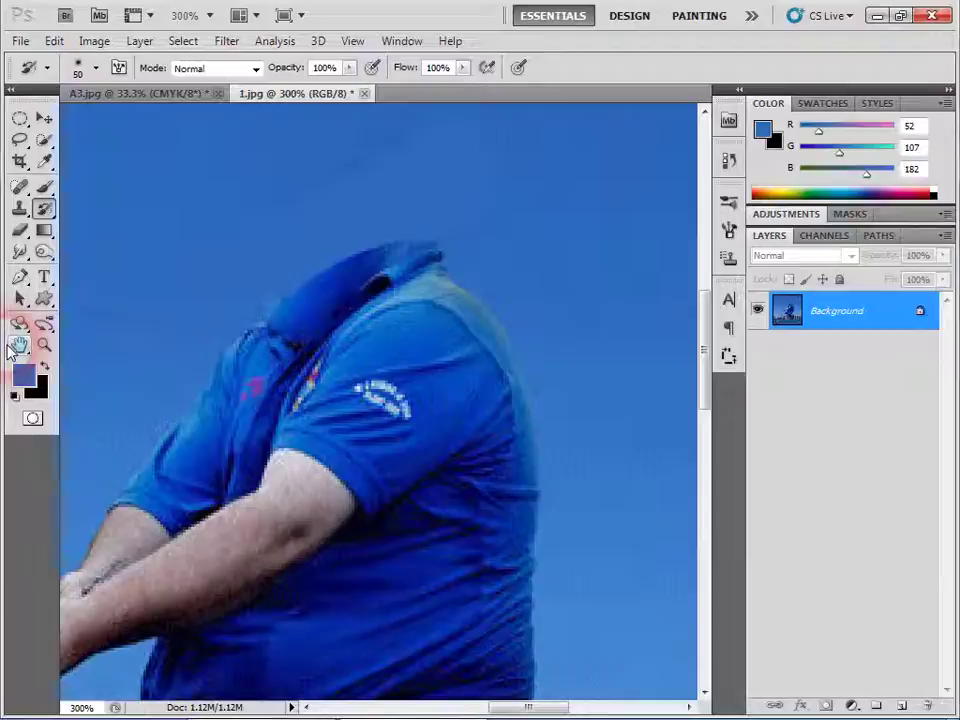
{"action": "double_click", "coordinate": [19, 346]}
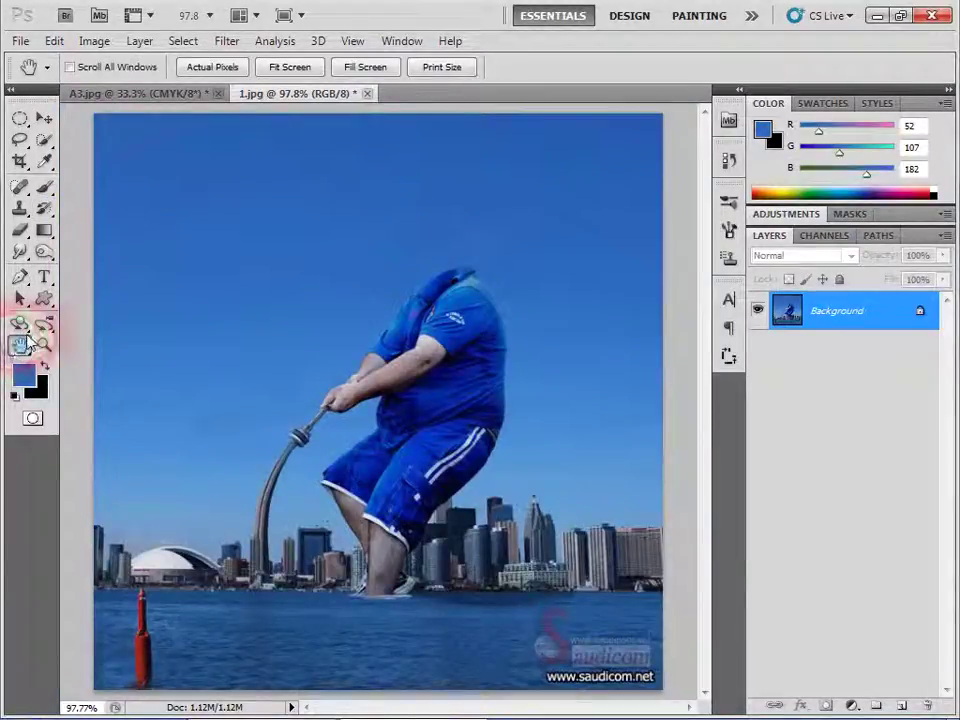
Step: View 1.jpg at actual size and zoom in on the man's torso
{"action": "left_click", "coordinate": [20, 187]}
{"action": "left_click", "coordinate": [88, 188]}
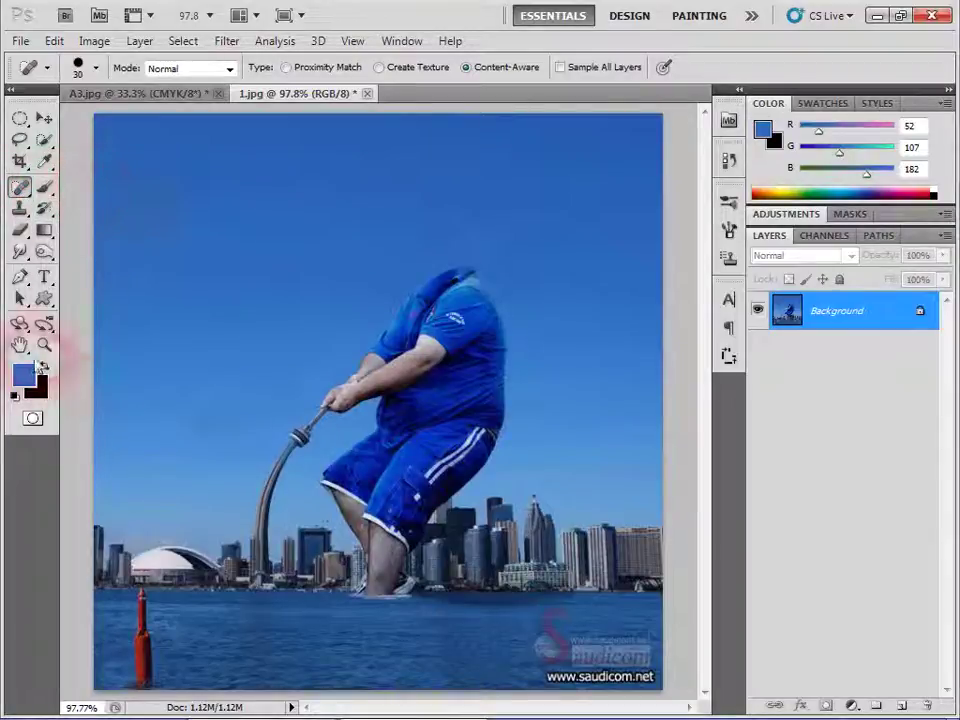
{"action": "double_click", "coordinate": [44, 345]}
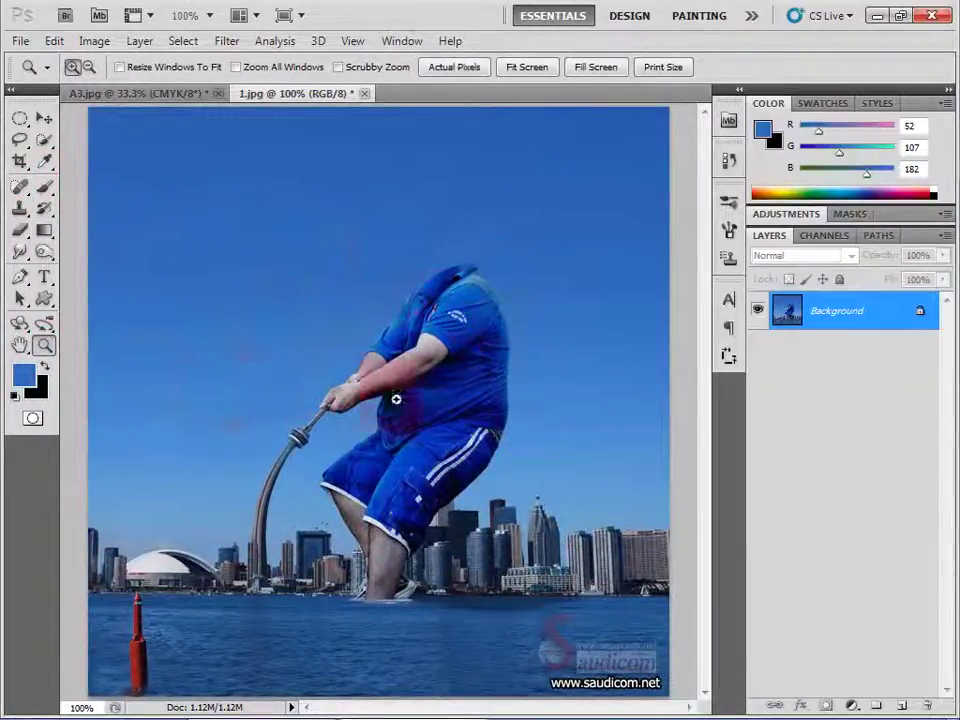
{"action": "left_click", "coordinate": [560, 385]}
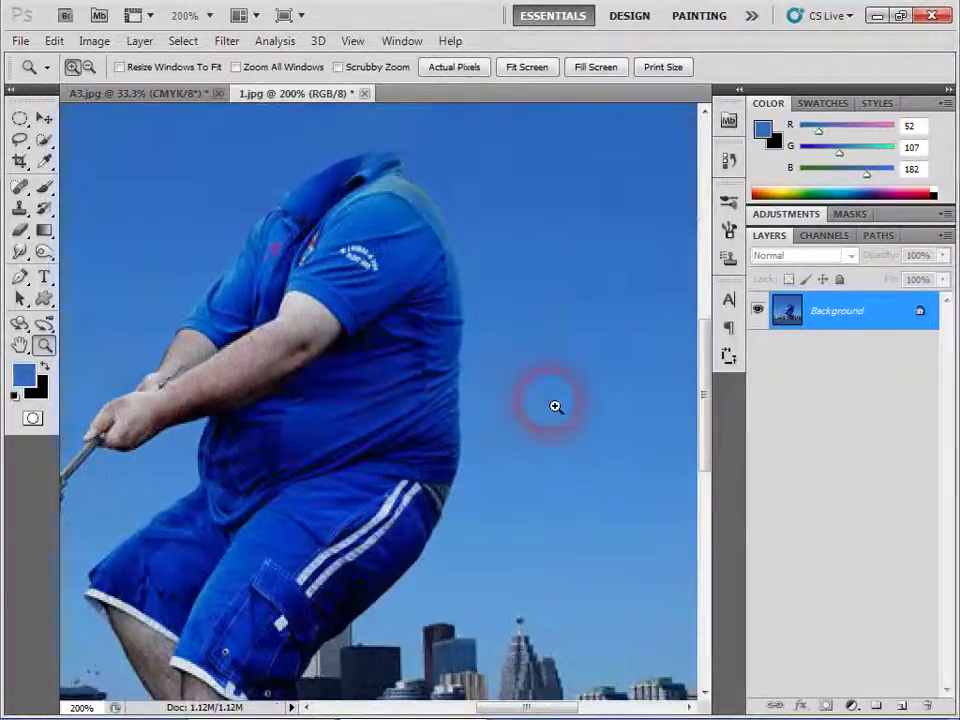
Step: Test a content-aware Spot Healing stroke across the arm, then close 1.jpg without saving
{"action": "left_click", "coordinate": [20, 187]}
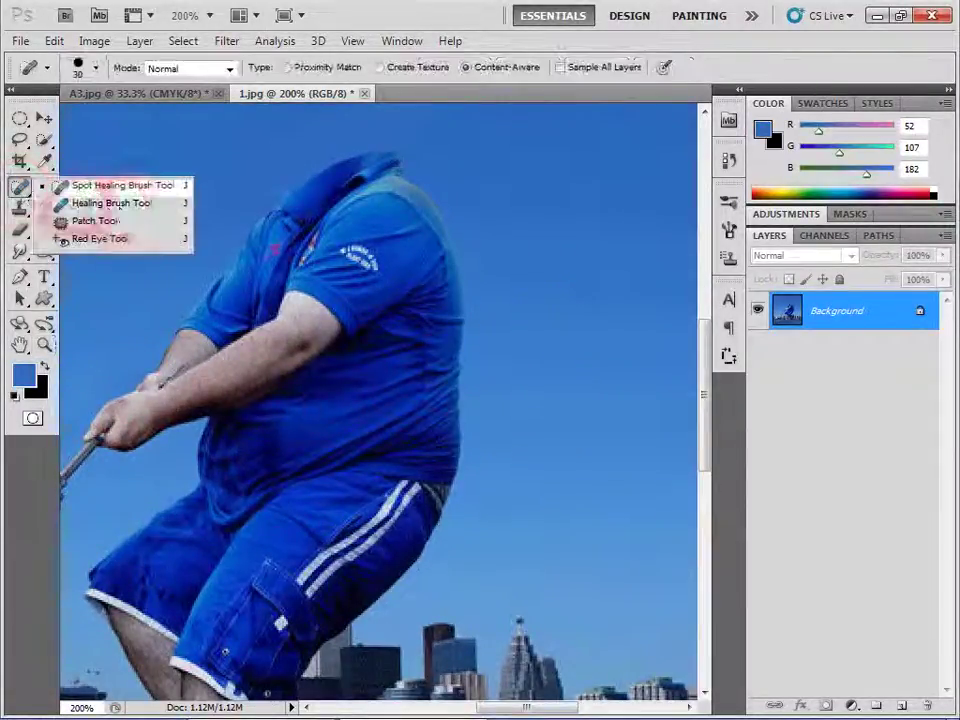
{"action": "left_click", "coordinate": [124, 189]}
{"action": "left_click_drag", "start_coordinate": [150, 355], "coordinate": [267, 449]}
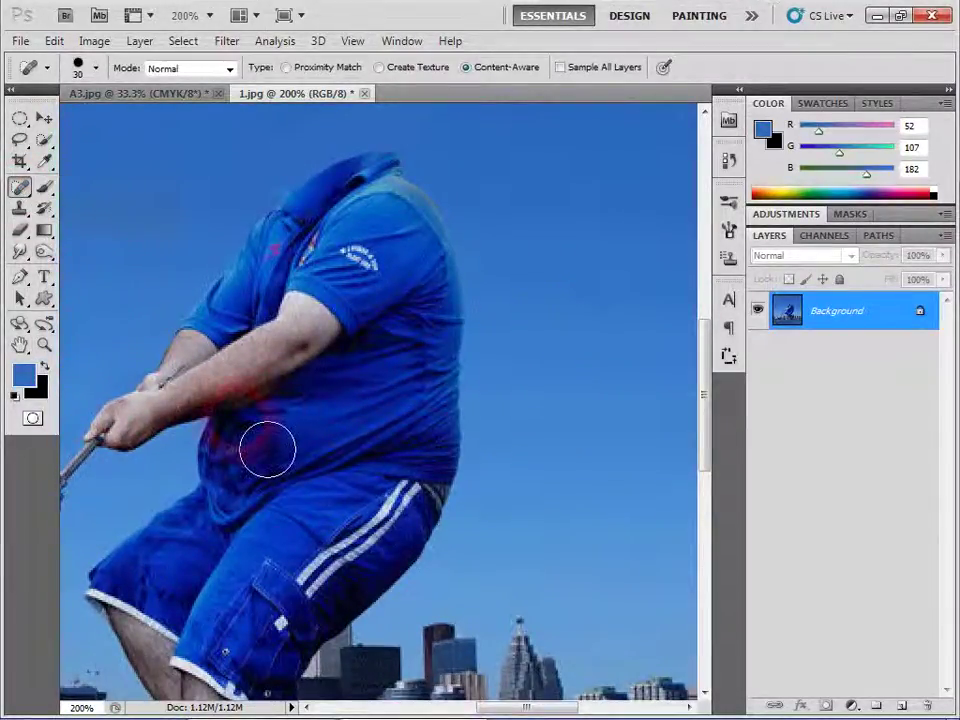
{"action": "left_click", "coordinate": [364, 93]}
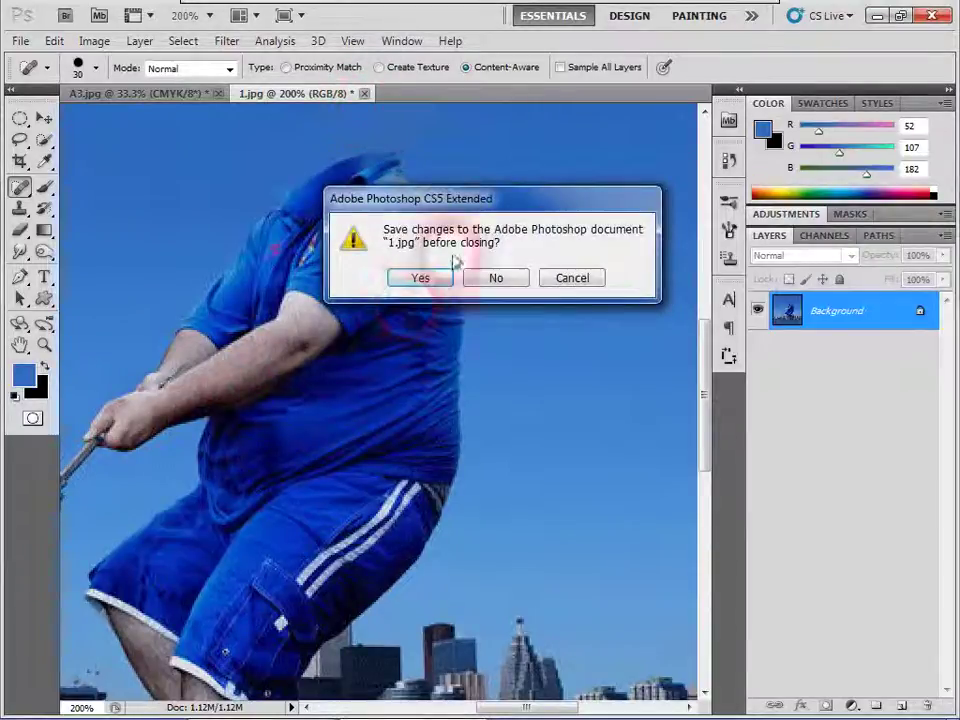
{"action": "left_click", "coordinate": [482, 281]}
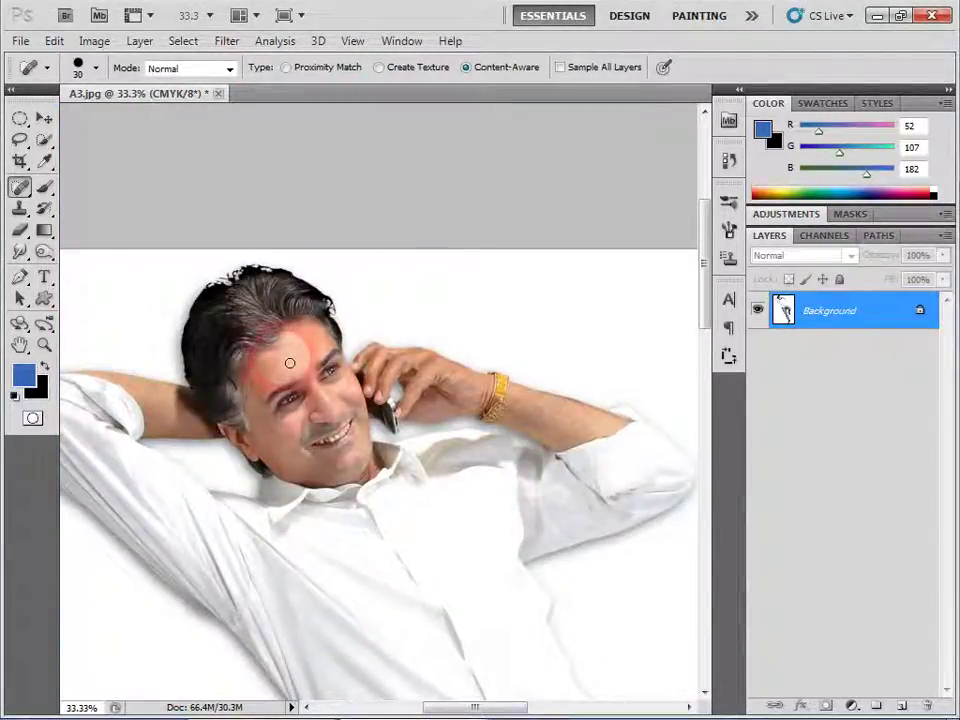
Step: Zoom in on the wrist and start spot-healing beside the bracelet and its lower band
{"action": "left_click", "coordinate": [44, 345]}
{"action": "left_click_drag", "start_coordinate": [288, 265], "coordinate": [512, 420]}
{"action": "left_click", "coordinate": [178, 216]}
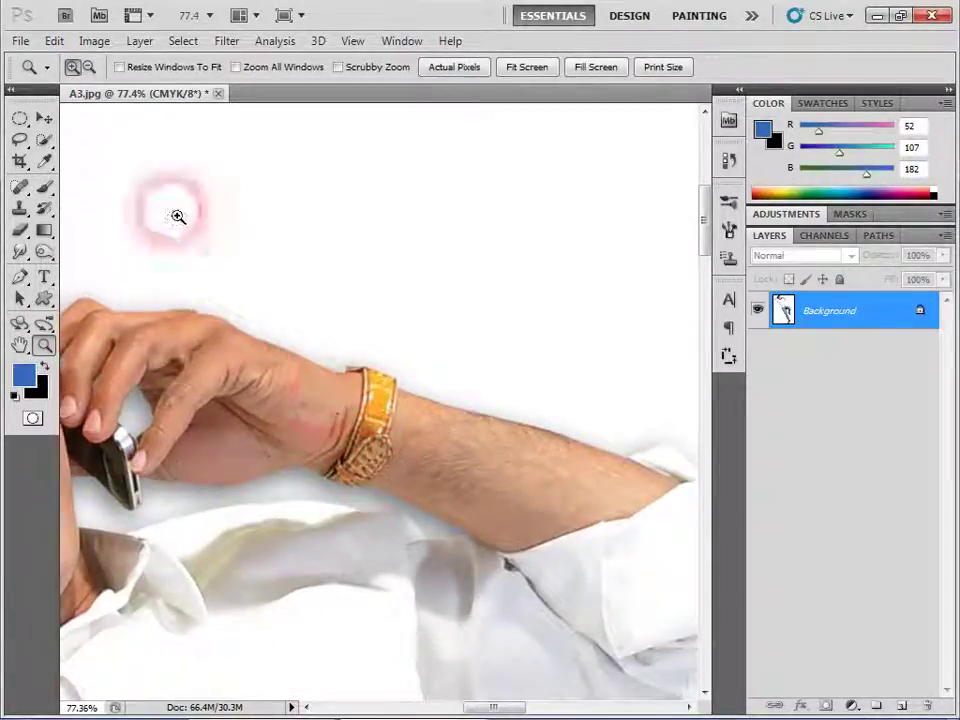
{"action": "left_click", "coordinate": [516, 639]}
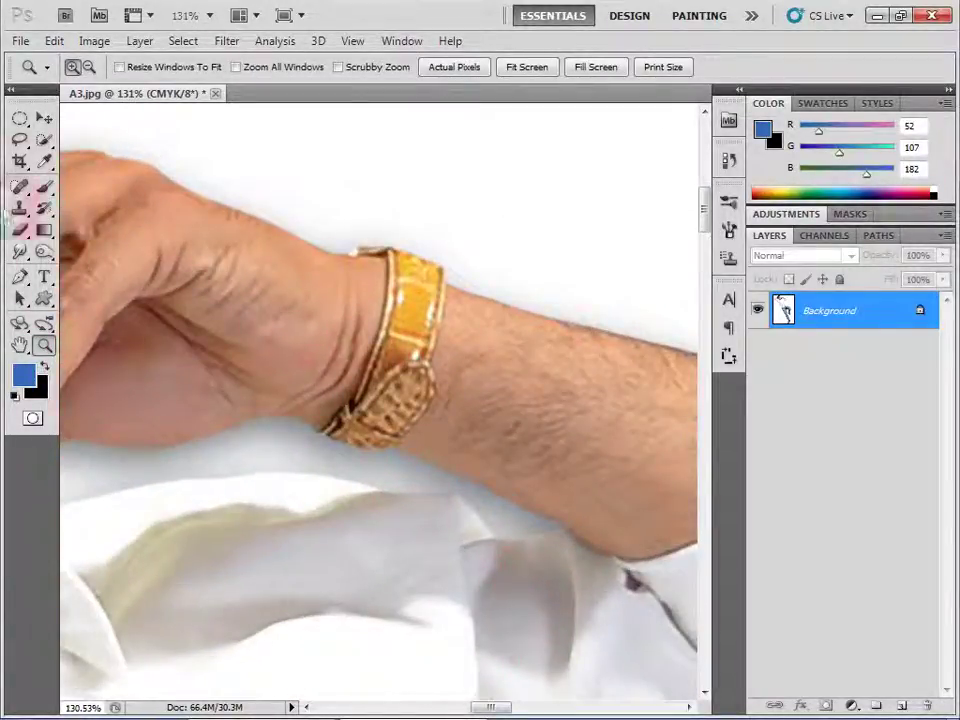
{"action": "left_click", "coordinate": [20, 187]}
{"action": "left_click", "coordinate": [100, 186]}
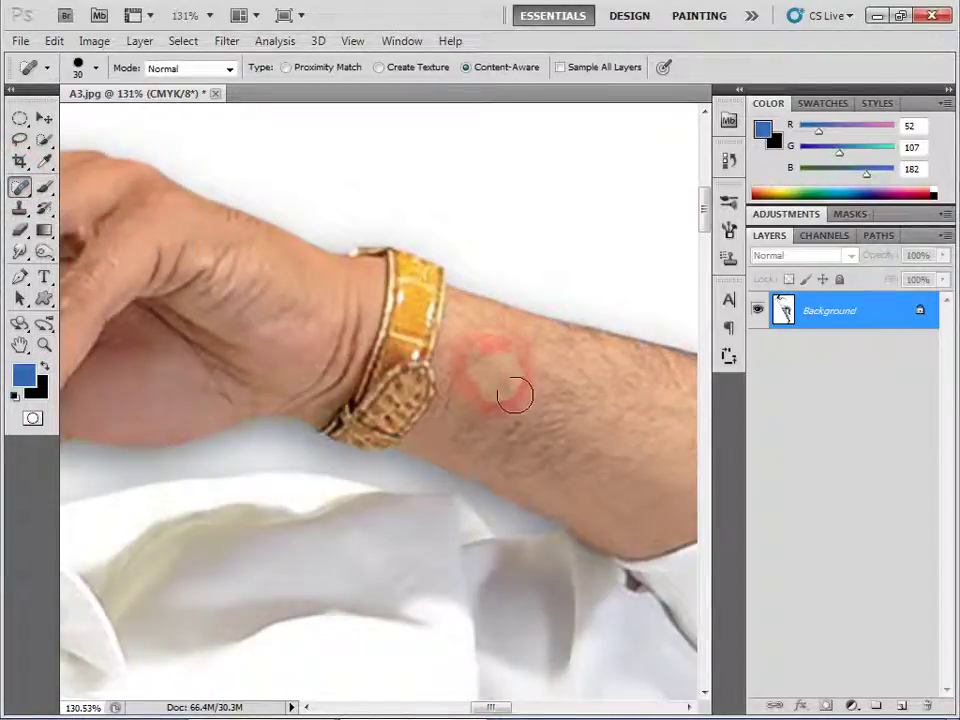
{"action": "mouse_move", "coordinate": [445, 376]}
{"action": "left_mouse_down"}
{"action": "mouse_move", "coordinate": [425, 318]}
{"action": "mouse_move", "coordinate": [420, 360]}
{"action": "left_mouse_up"}
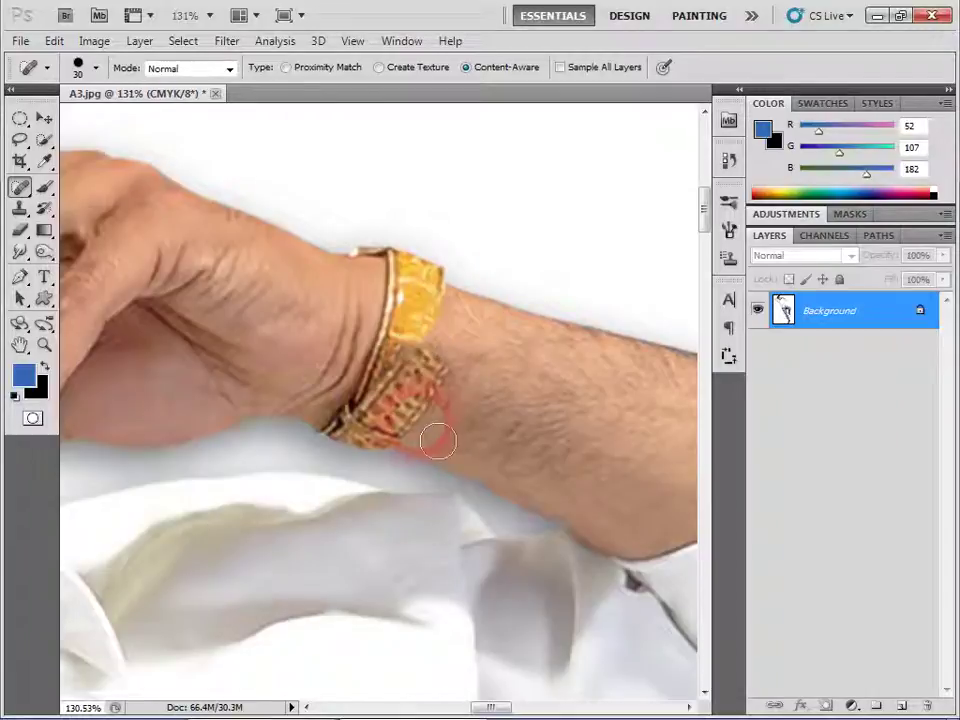
{"action": "left_click_drag", "start_coordinate": [438, 440], "coordinate": [470, 380]}
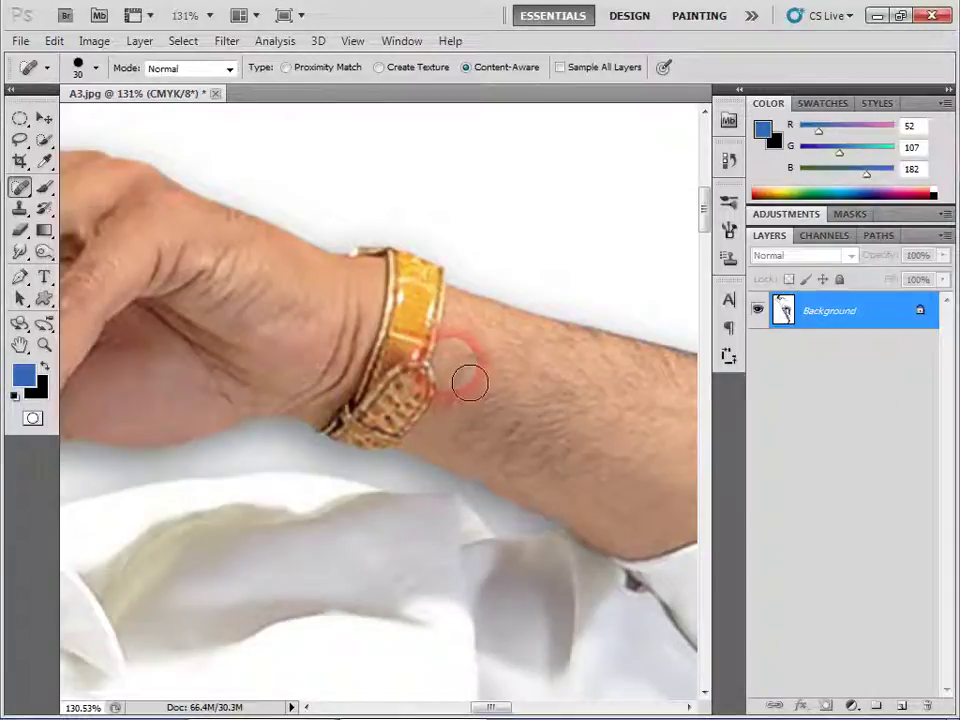
Step: Enlarge the brush and heal the middle and lower bracelet bands into forearm skin
{"action": "key", "text": "bracketright"}
{"action": "key", "text": "bracketright"}
{"action": "left_click_drag", "start_coordinate": [447, 365], "coordinate": [447, 443]}
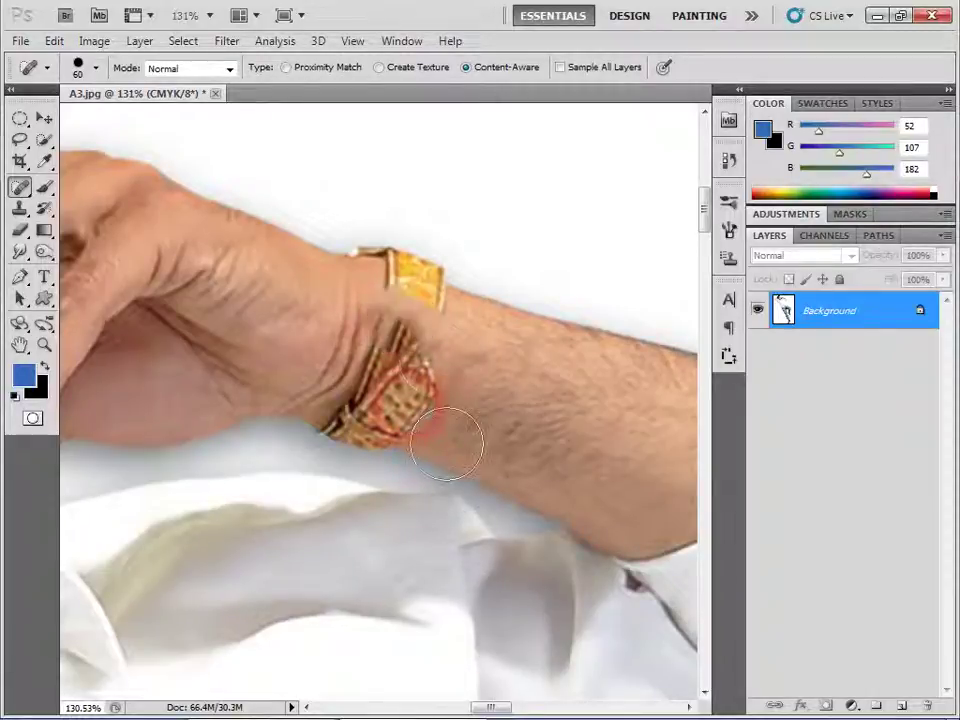
{"action": "mouse_move", "coordinate": [350, 335]}
{"action": "left_mouse_down"}
{"action": "mouse_move", "coordinate": [421, 406]}
{"action": "mouse_move", "coordinate": [424, 448]}
{"action": "left_mouse_up"}
{"action": "left_click_drag", "start_coordinate": [500, 418], "coordinate": [510, 432]}
{"action": "mouse_move", "coordinate": [390, 352]}
{"action": "left_mouse_down"}
{"action": "mouse_move", "coordinate": [402, 392]}
{"action": "mouse_move", "coordinate": [445, 440]}
{"action": "left_mouse_up"}
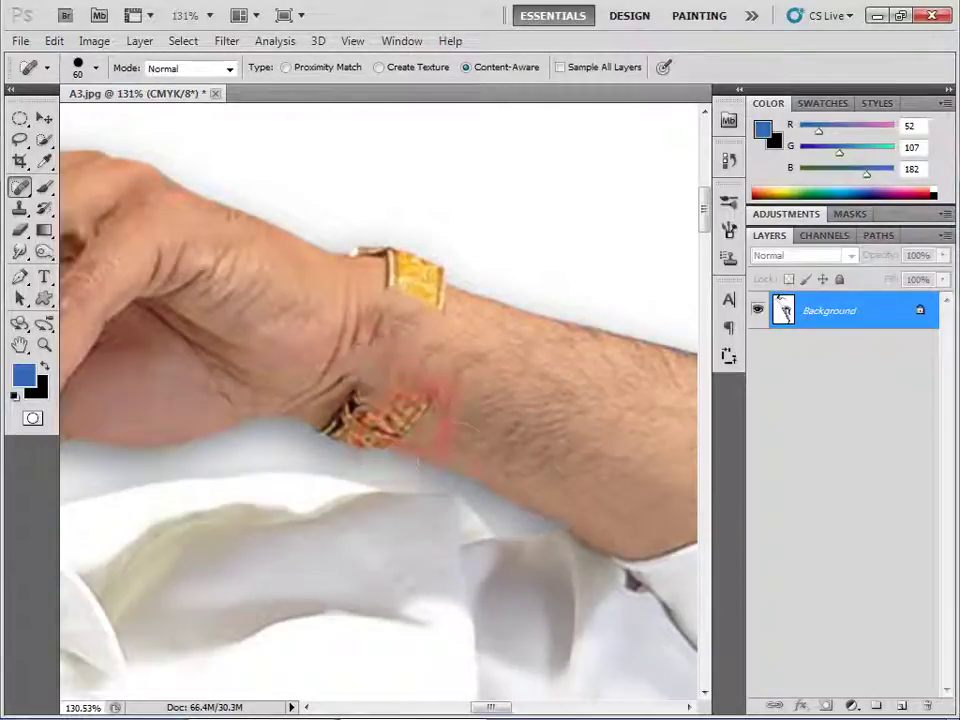
{"action": "left_click_drag", "start_coordinate": [403, 381], "coordinate": [439, 424]}
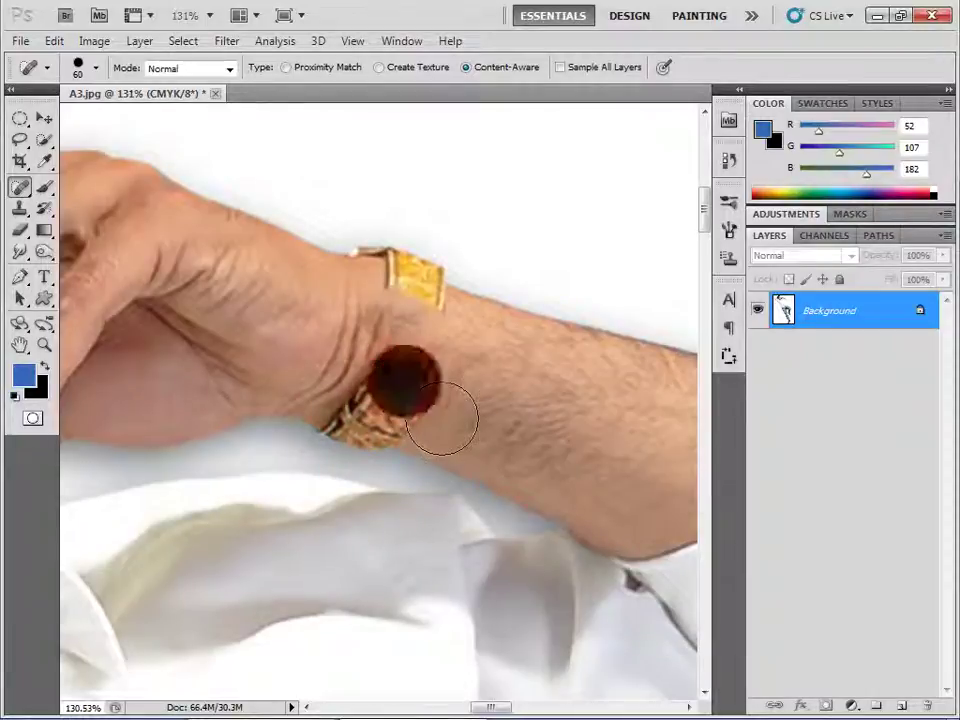
{"action": "left_click", "coordinate": [407, 392]}
{"action": "left_click_drag", "start_coordinate": [396, 390], "coordinate": [435, 435]}
{"action": "left_click", "coordinate": [500, 405]}
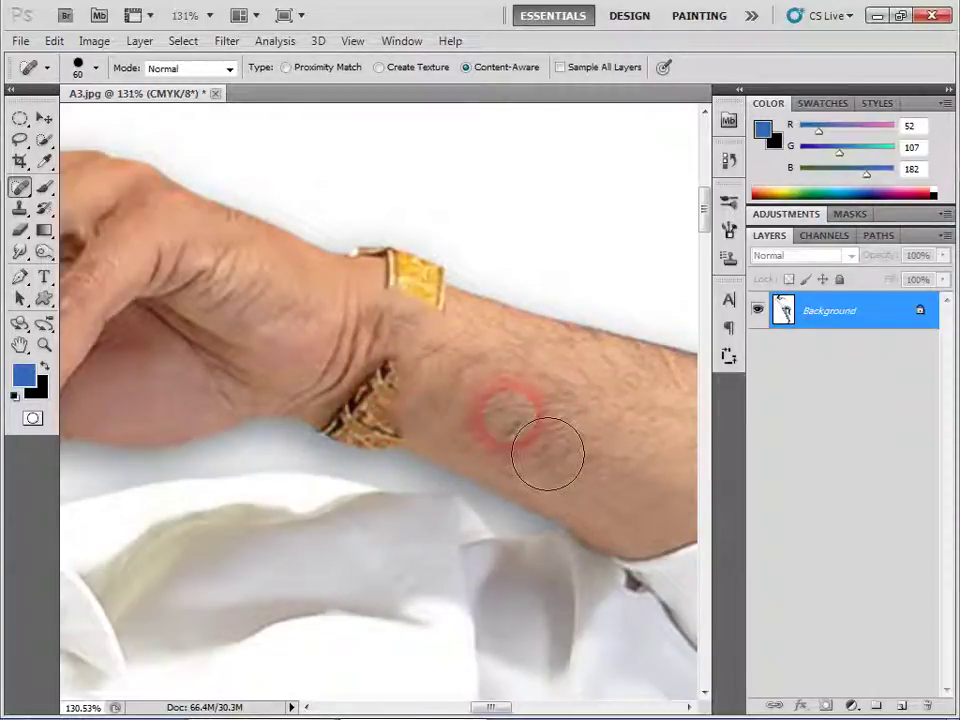
Step: Dab away the upper band remnants and orange residue along the top of the wrist
{"action": "left_click_drag", "start_coordinate": [385, 290], "coordinate": [385, 350]}
{"action": "left_click", "coordinate": [446, 328]}
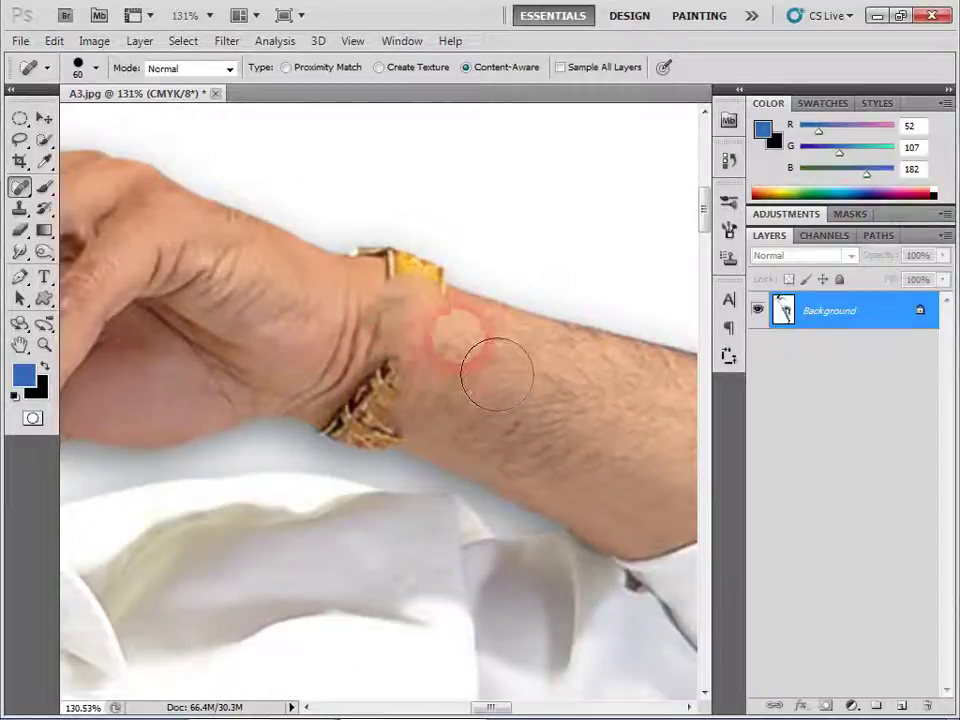
{"action": "left_click", "coordinate": [418, 315]}
{"action": "left_click", "coordinate": [396, 300]}
{"action": "left_click", "coordinate": [395, 293]}
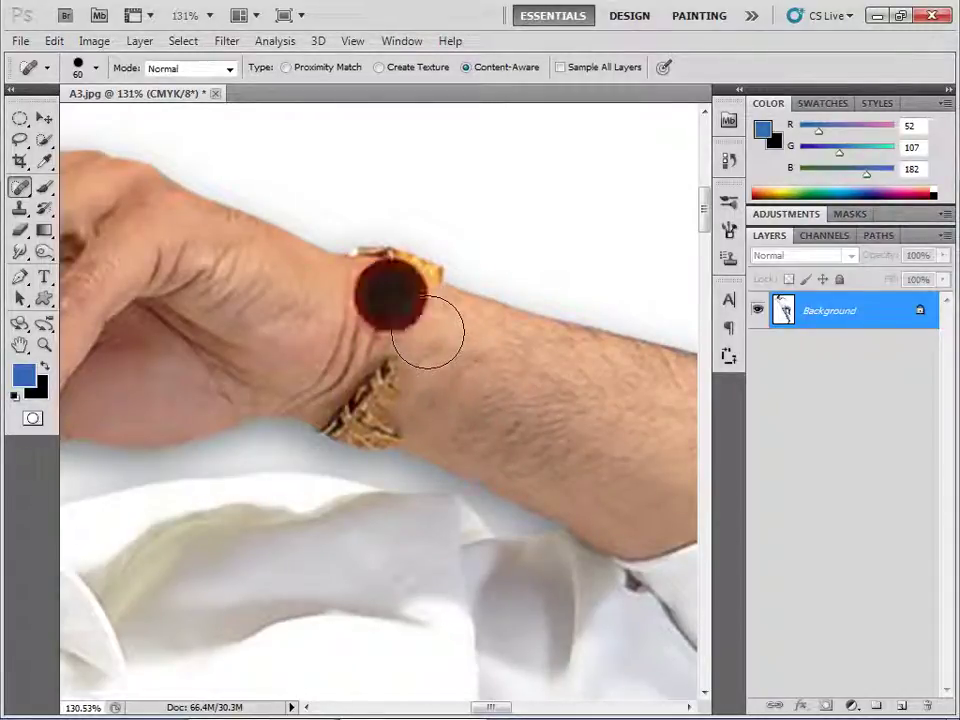
{"action": "left_click", "coordinate": [418, 313]}
{"action": "left_click", "coordinate": [396, 294]}
{"action": "left_click", "coordinate": [455, 255]}
{"action": "left_click", "coordinate": [375, 208]}
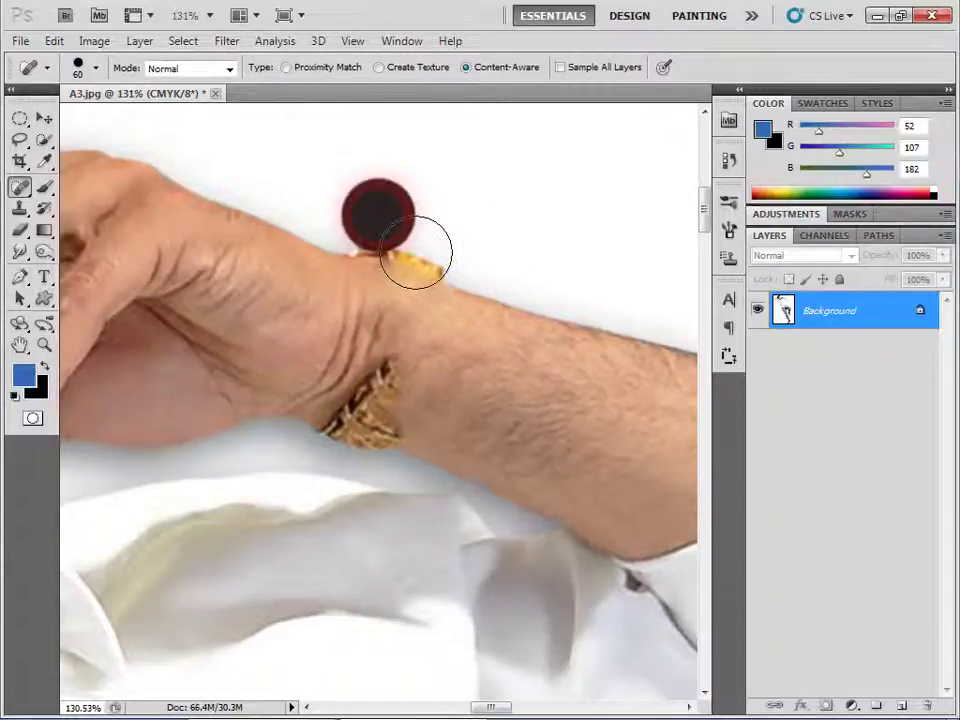
{"action": "left_click", "coordinate": [452, 230]}
{"action": "mouse_move", "coordinate": [430, 224]}
{"action": "left_mouse_down"}
{"action": "mouse_move", "coordinate": [472, 256]}
{"action": "mouse_move", "coordinate": [420, 320]}
{"action": "left_mouse_up"}
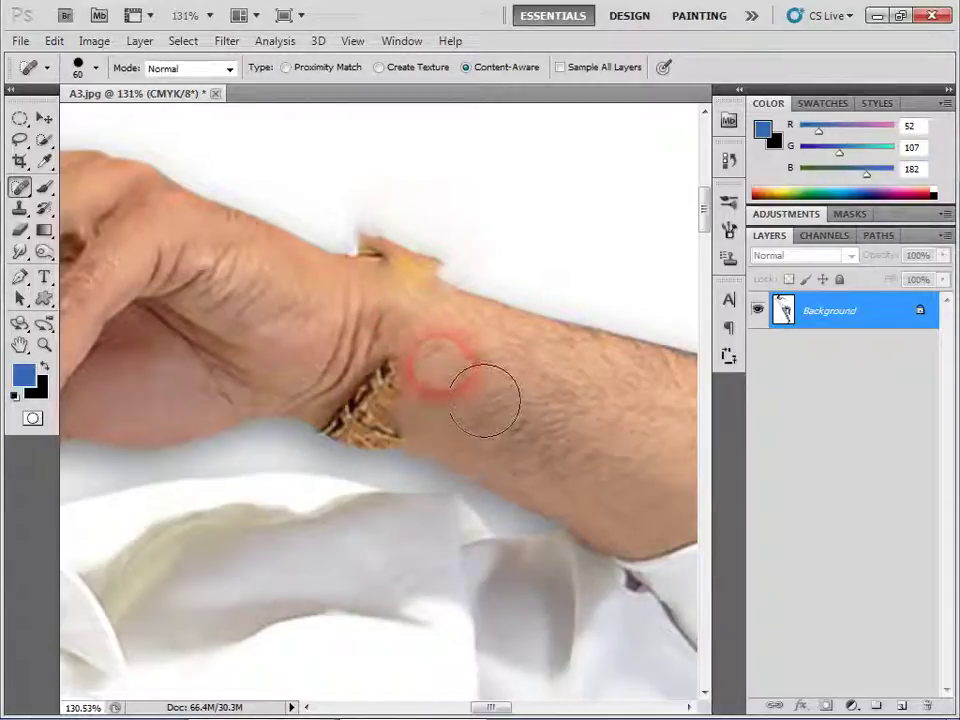
{"action": "left_click", "coordinate": [412, 332]}
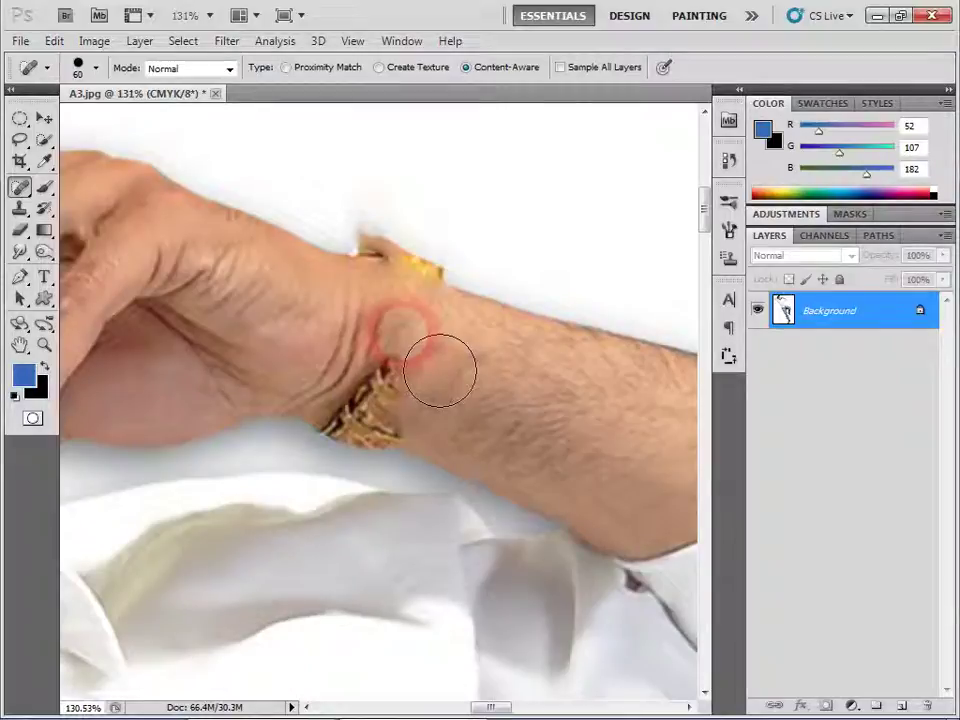
{"action": "left_click", "coordinate": [460, 320]}
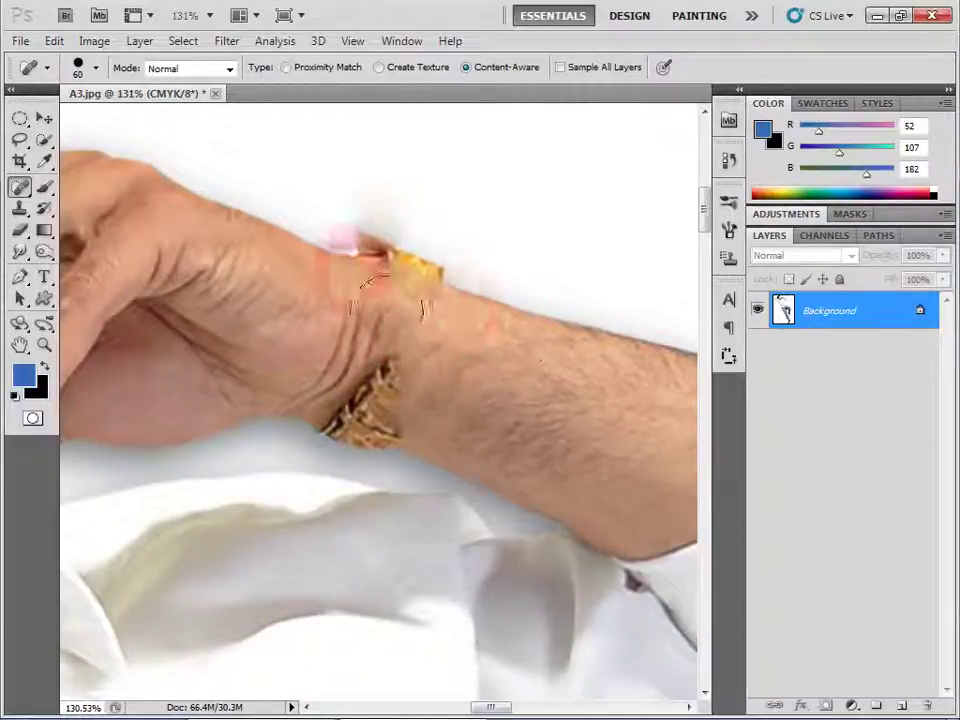
{"action": "left_click", "coordinate": [356, 279]}
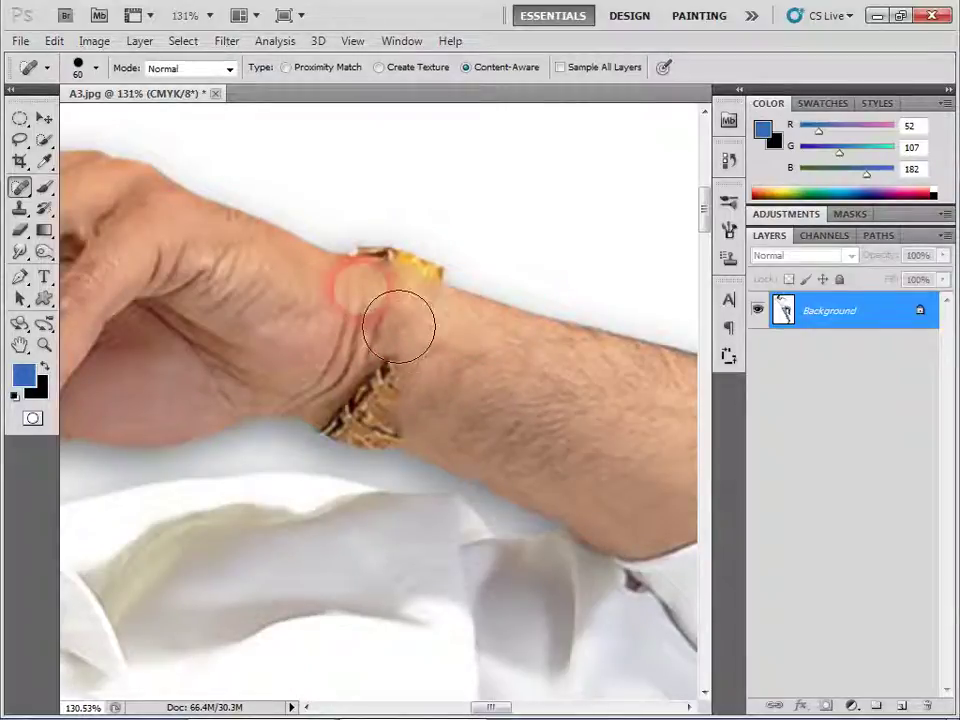
Step: Lasso the leftover bracelet piece on the top of the wrist
{"action": "left_click", "coordinate": [20, 140]}
{"action": "left_click_drag", "start_coordinate": [342, 243], "coordinate": [359, 259]}
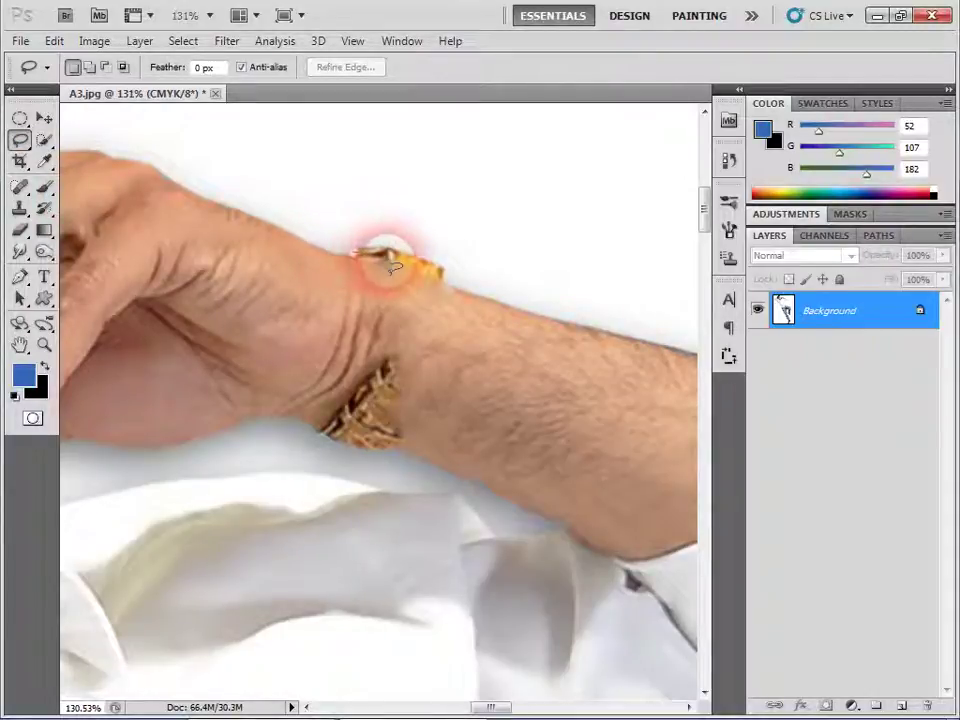
{"action": "left_click_drag", "start_coordinate": [440, 287], "coordinate": [352, 257]}
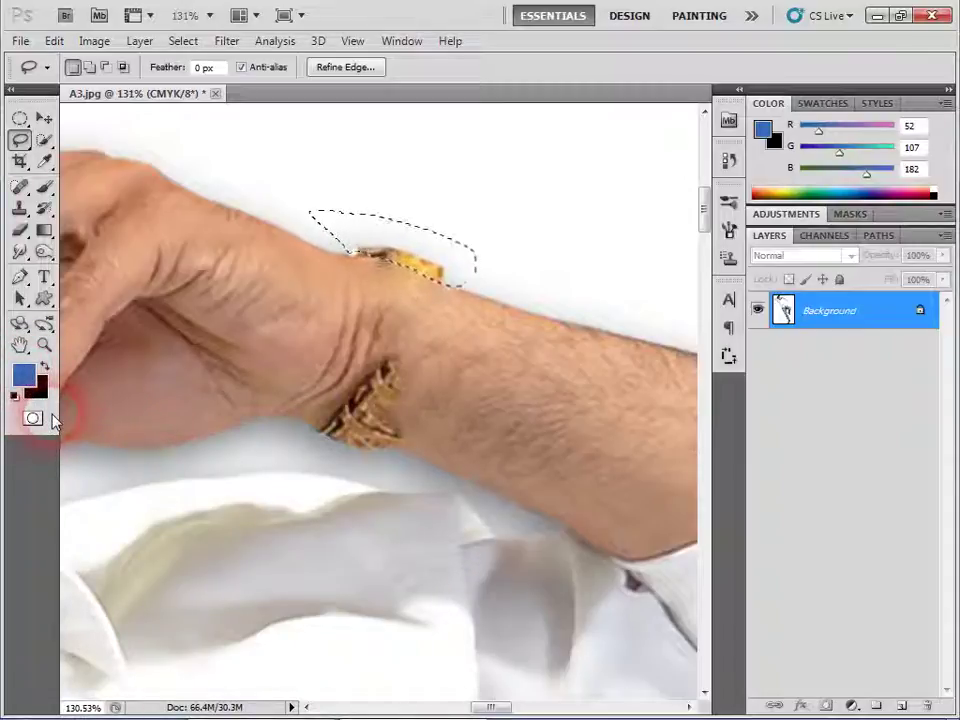
Step: Reset colours to black and white, make white the foreground, and drop the wrist selection
{"action": "left_click", "coordinate": [15, 396]}
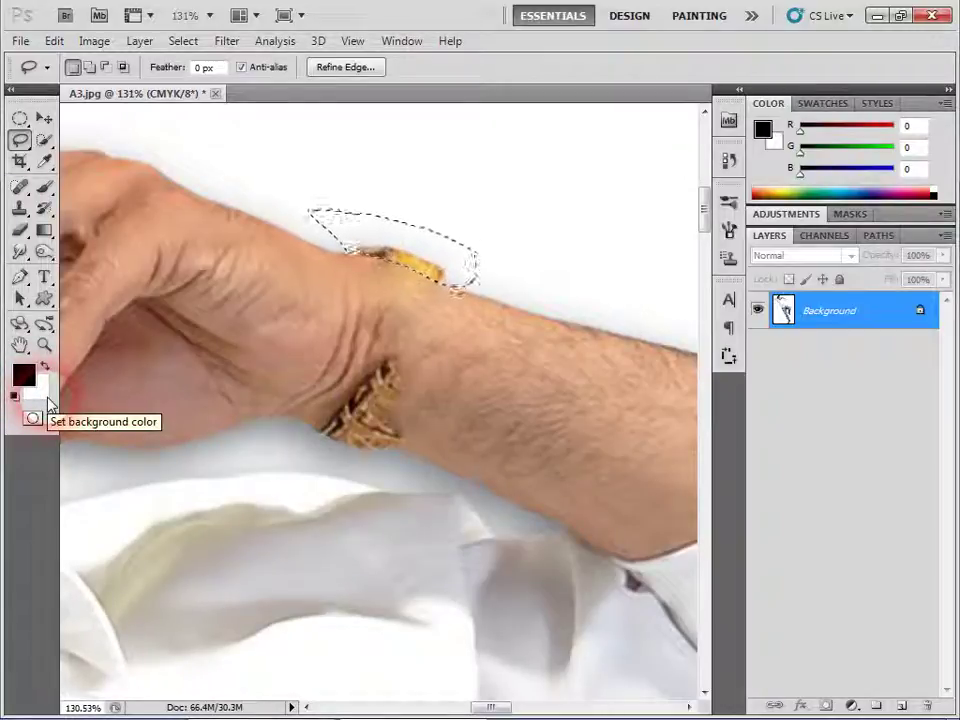
{"action": "key", "text": "x"}
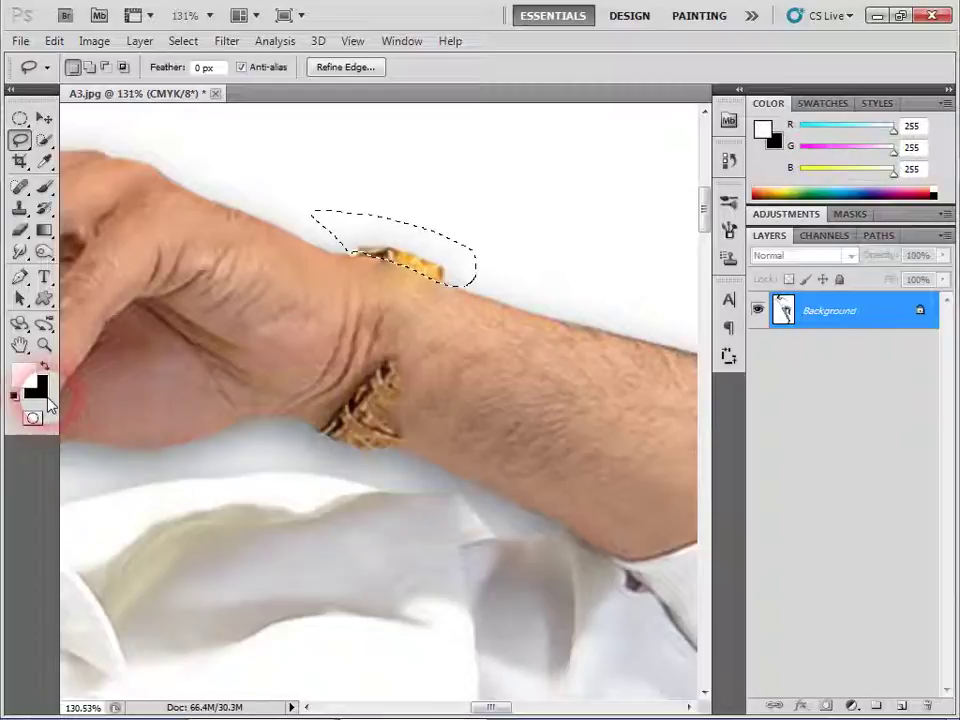
{"action": "key", "text": "x"}
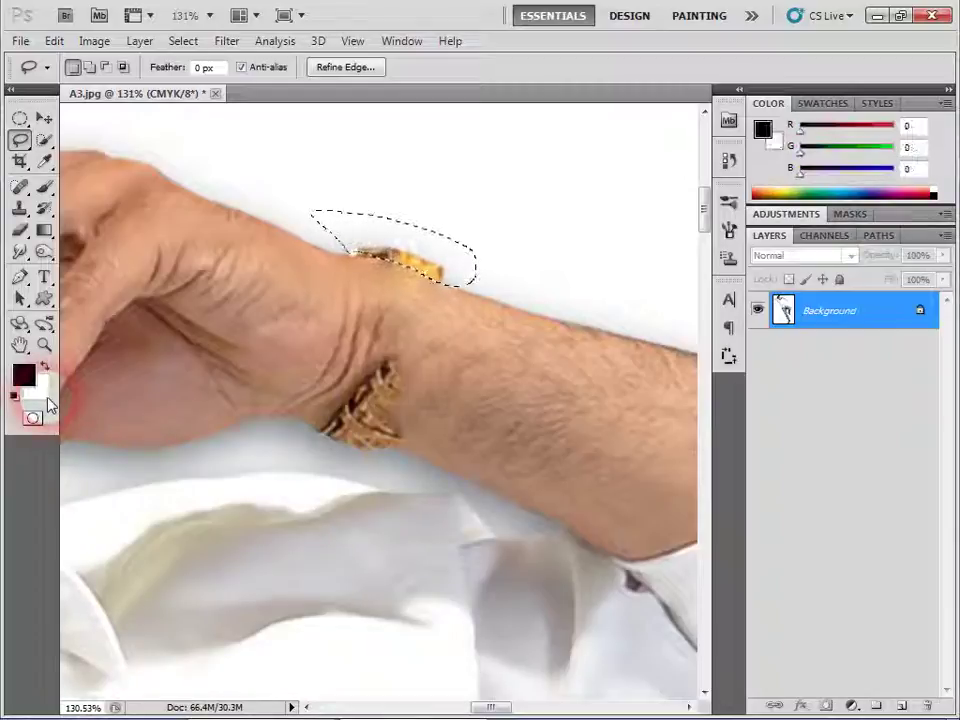
{"action": "key", "text": "x"}
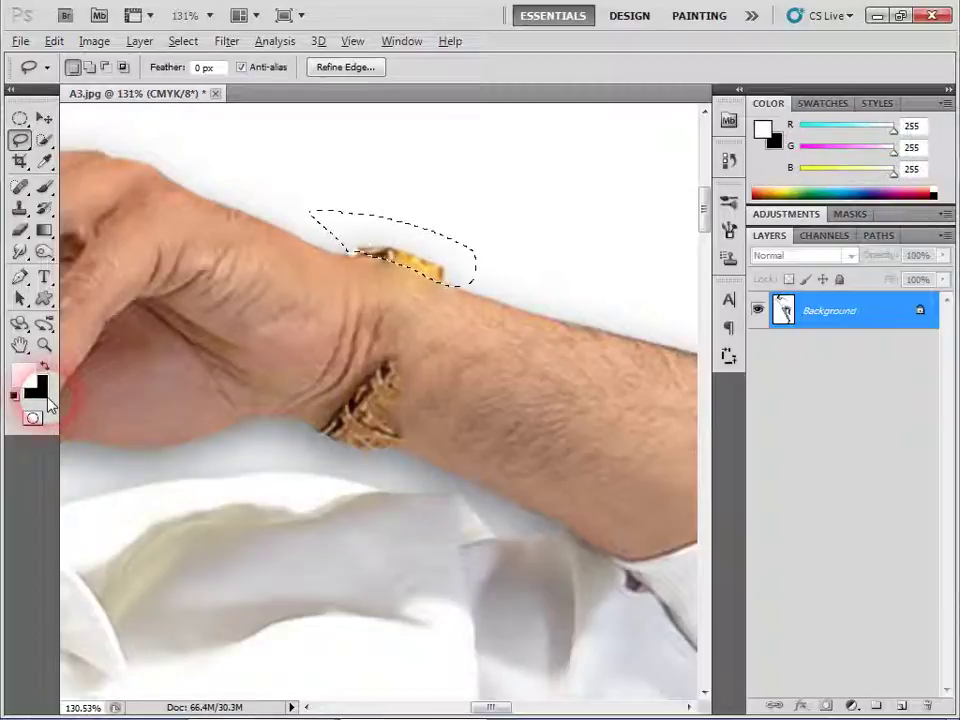
{"action": "key", "text": "ctrl+d"}
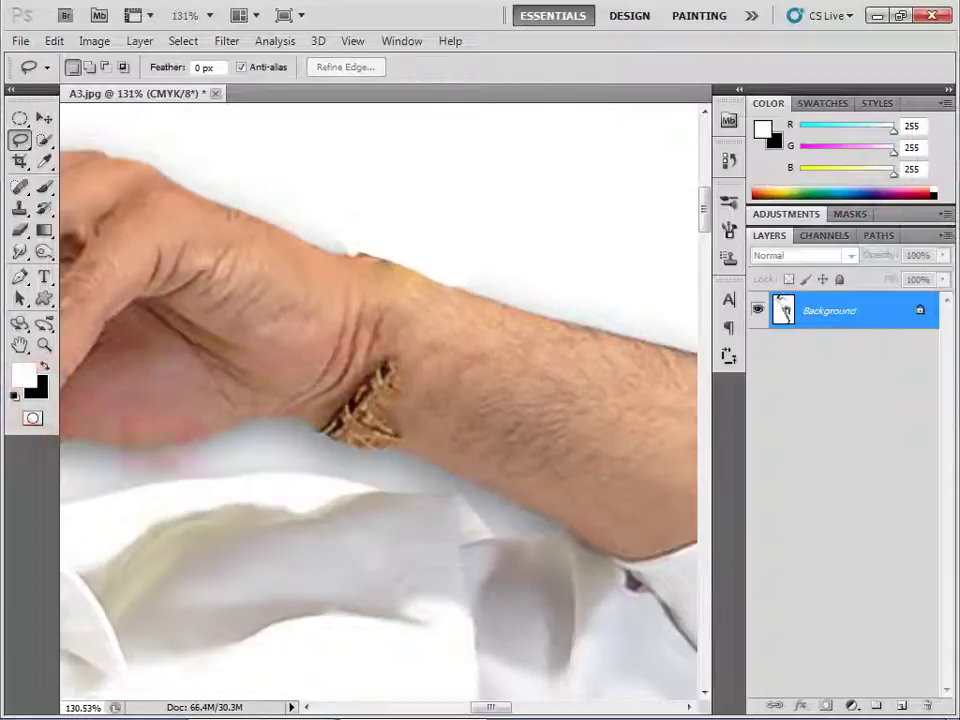
{"action": "left_click", "coordinate": [407, 279]}
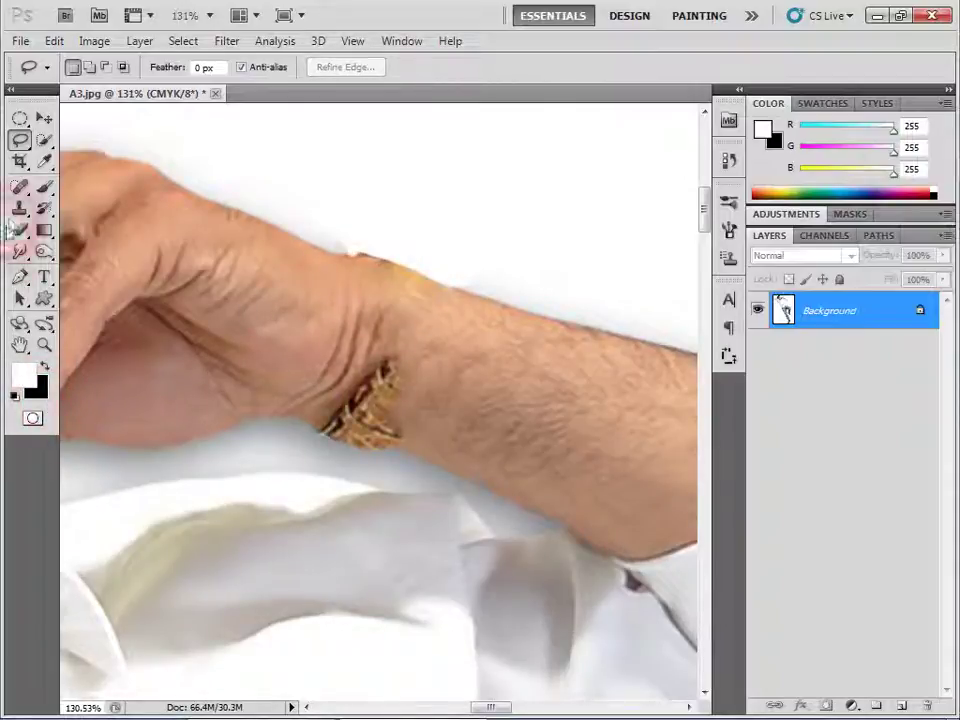
{"action": "left_click", "coordinate": [20, 186]}
Step: Spot-heal the leftover bracelet marks along the upper wrist, shrinking the brush to 35
{"action": "left_click", "coordinate": [400, 300]}
{"action": "left_click_drag", "start_coordinate": [446, 332], "coordinate": [403, 326]}
{"action": "left_click", "coordinate": [437, 347]}
{"action": "left_click", "coordinate": [429, 343]}
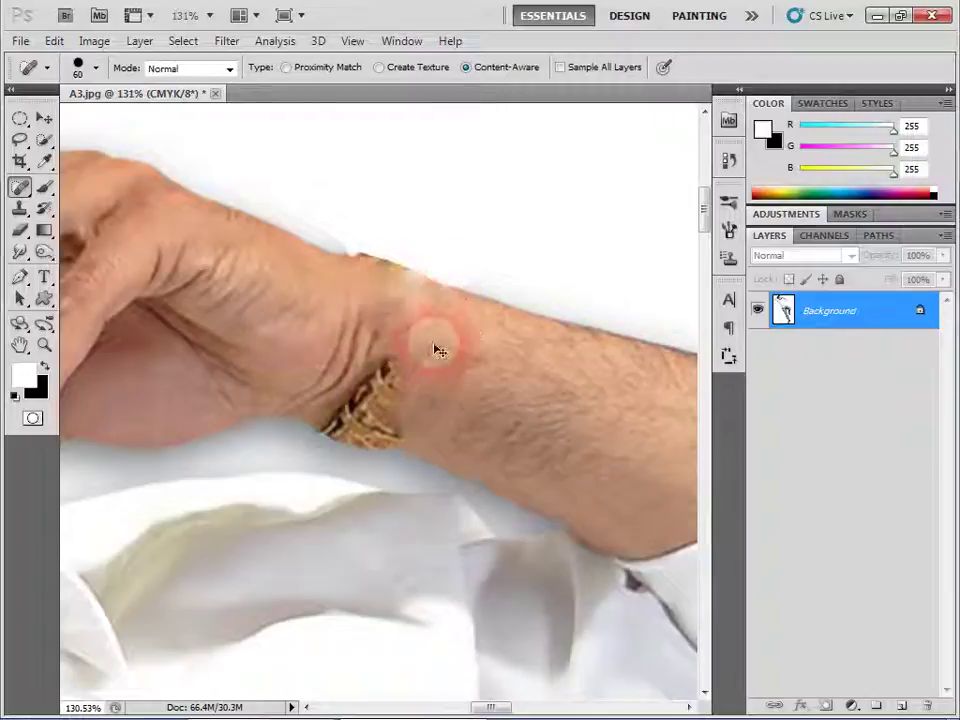
{"action": "left_click", "coordinate": [396, 326]}
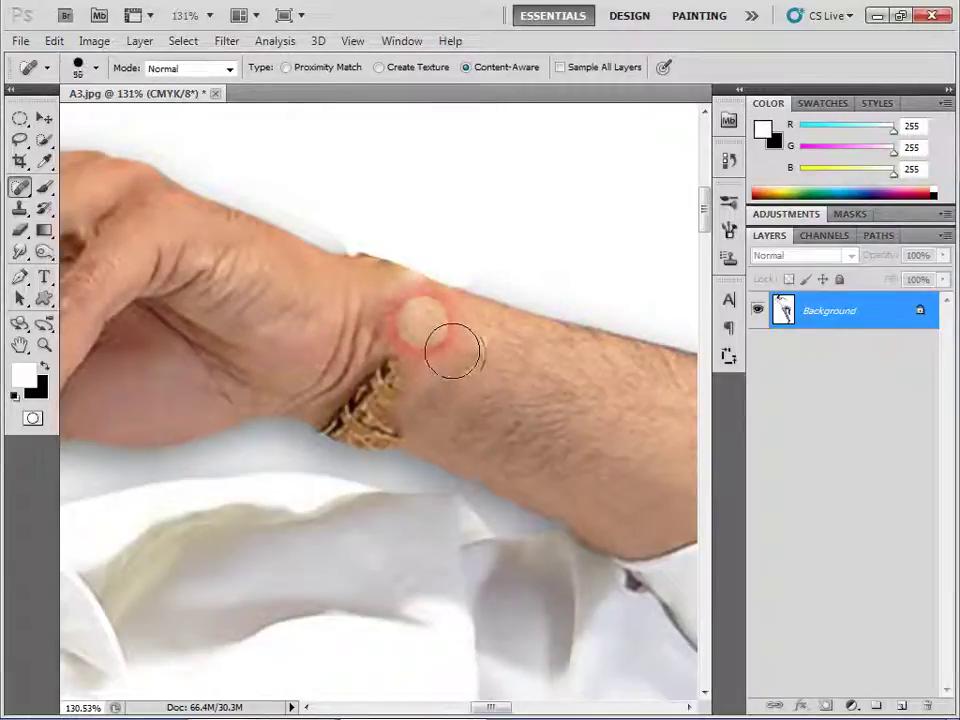
{"action": "key", "text": "bracketleft"}
{"action": "key", "text": "bracketleft"}
{"action": "key", "text": "bracketleft"}
{"action": "left_click_drag", "start_coordinate": [407, 293], "coordinate": [430, 316]}
{"action": "left_click", "coordinate": [420, 296]}
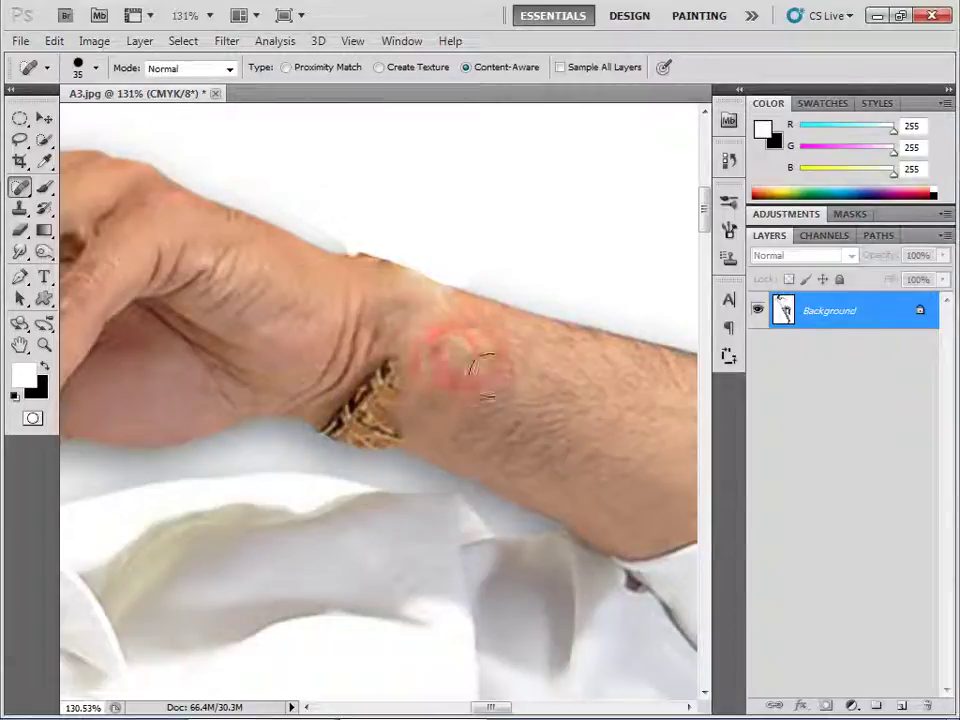
{"action": "left_click", "coordinate": [335, 245]}
{"action": "mouse_move", "coordinate": [357, 284]}
{"action": "left_mouse_down"}
{"action": "mouse_move", "coordinate": [354, 260]}
{"action": "mouse_move", "coordinate": [466, 301]}
{"action": "left_mouse_up"}
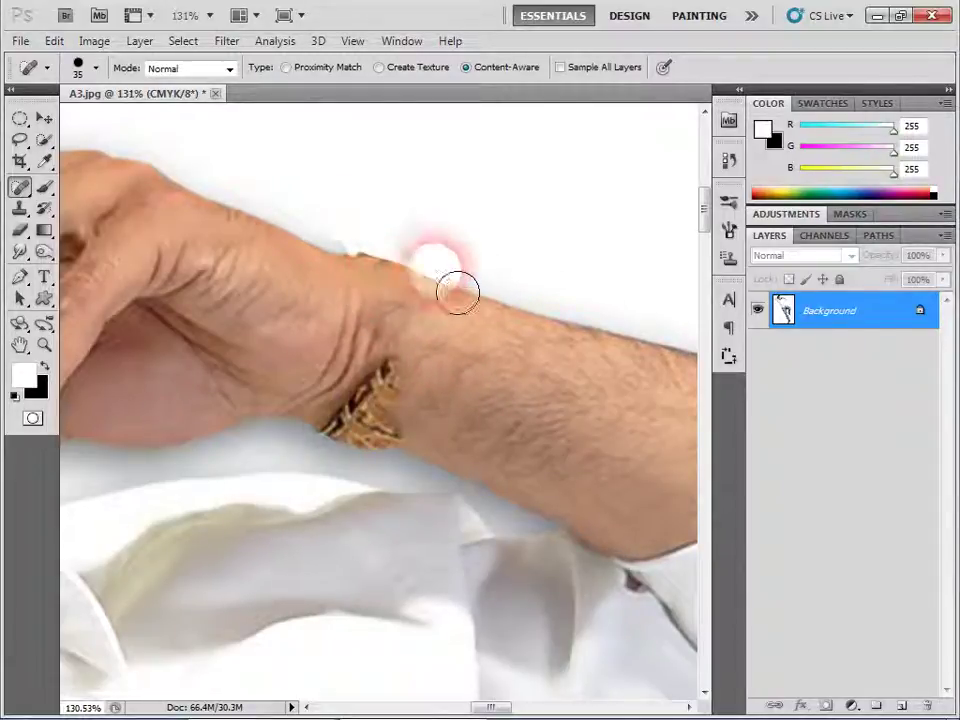
Step: Trace a Magnetic Lasso selection around the area above the upper wrist edge
{"action": "left_click", "coordinate": [20, 140]}
{"action": "mouse_move", "coordinate": [343, 251]}
{"action": "left_mouse_down"}
{"action": "mouse_move", "coordinate": [315, 250]}
{"action": "mouse_move", "coordinate": [300, 274]}
{"action": "left_mouse_up"}
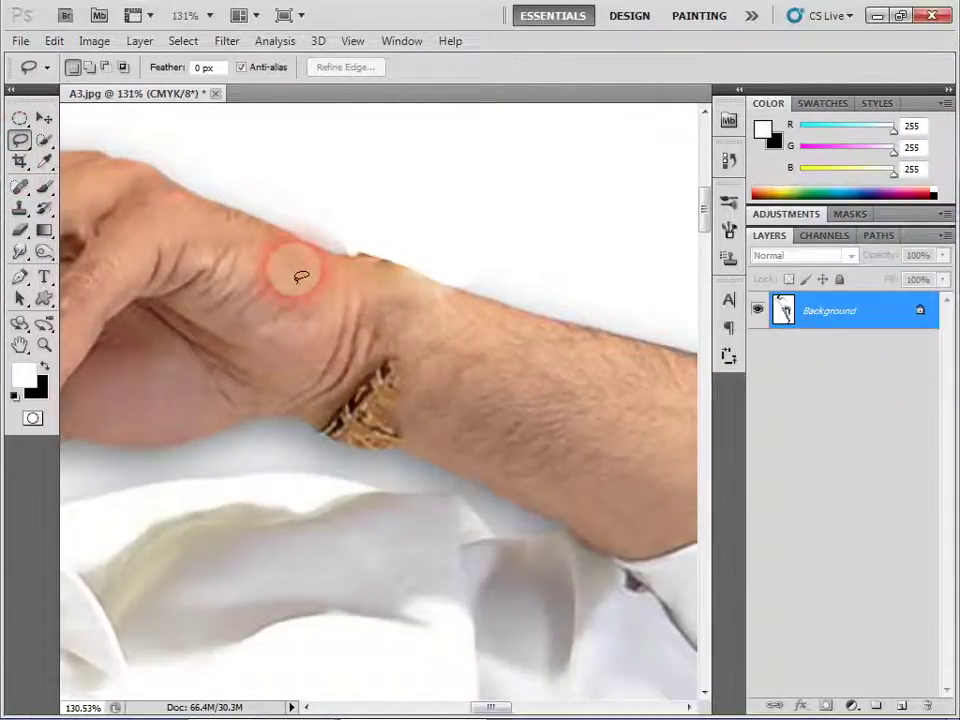
{"action": "left_click_drag", "start_coordinate": [20, 140], "coordinate": [113, 160]}
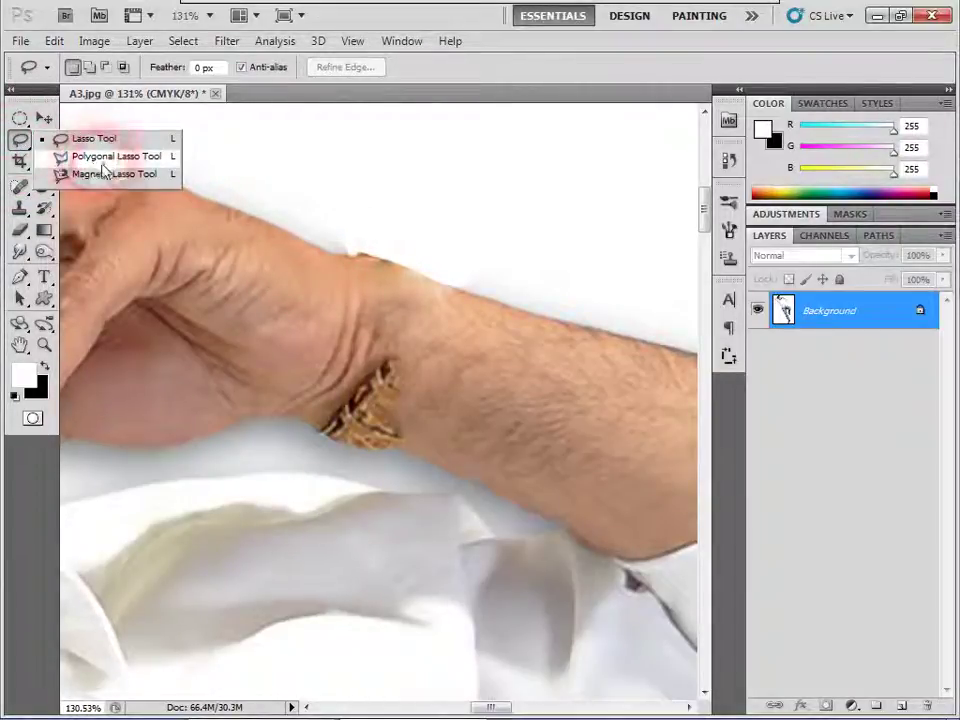
{"action": "left_click_drag", "start_coordinate": [113, 160], "coordinate": [97, 180]}
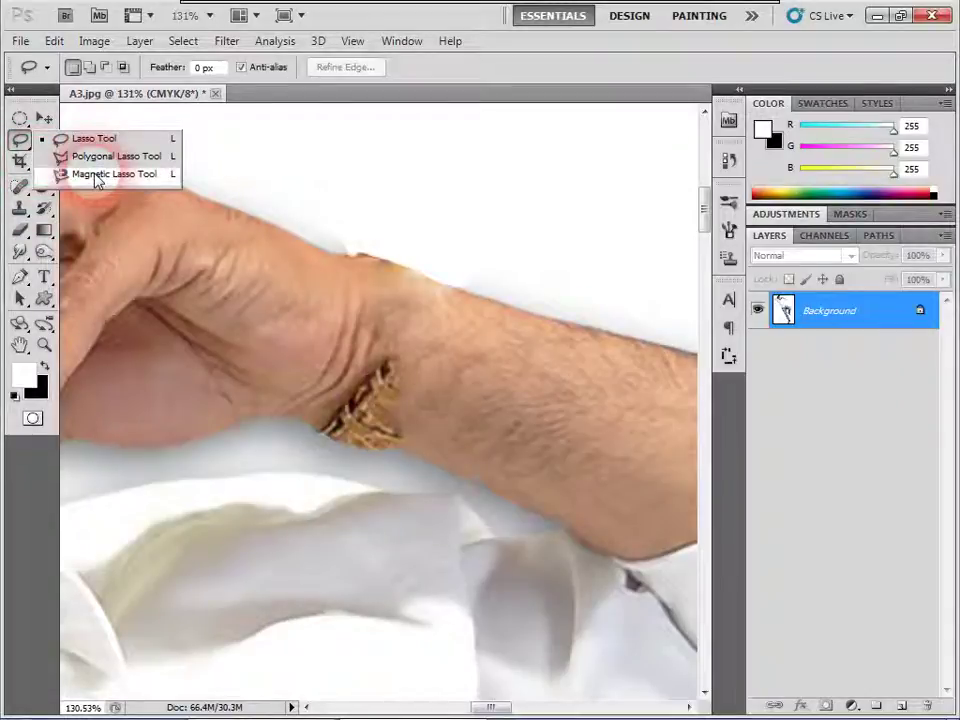
{"action": "left_click", "coordinate": [97, 178]}
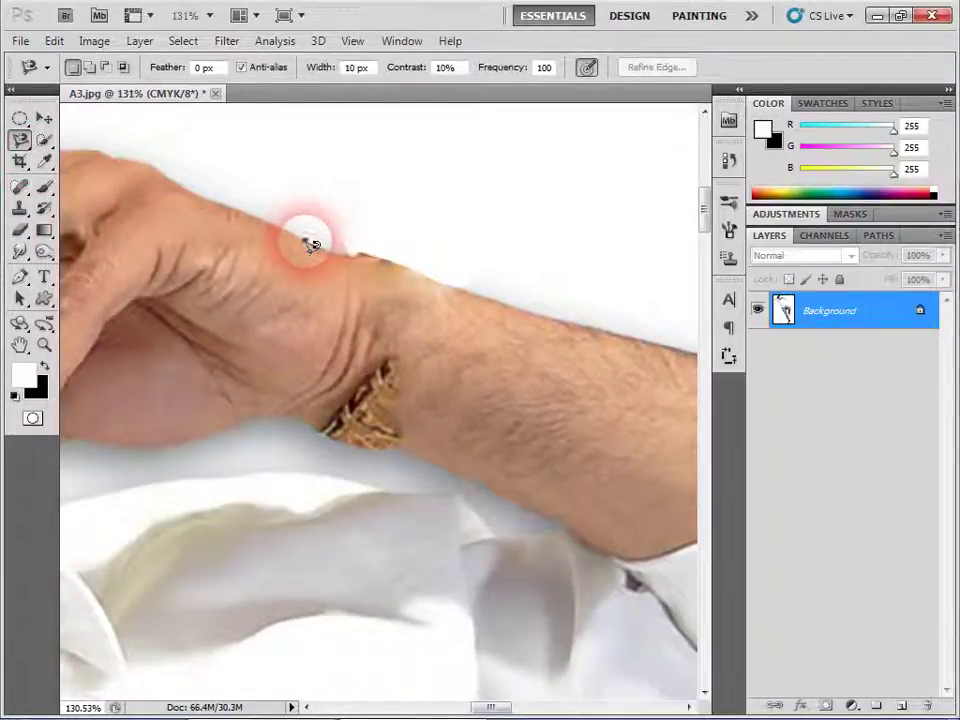
{"action": "left_click", "coordinate": [308, 243]}
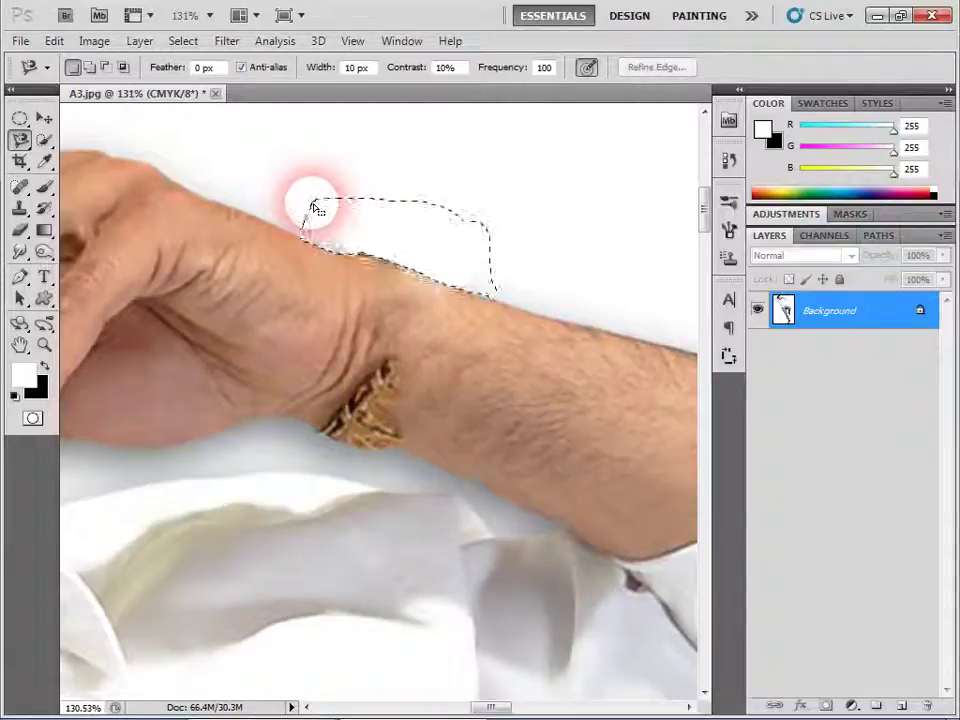
{"action": "left_click", "coordinate": [313, 207]}
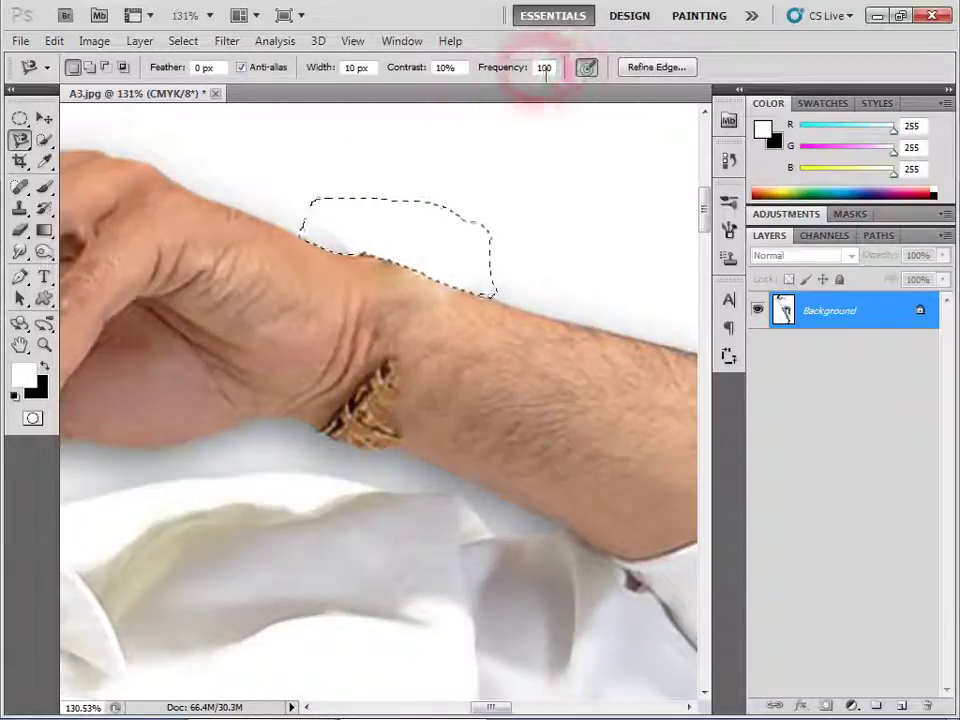
Step: Set the Magnetic Lasso Frequency to 10
{"action": "left_click", "coordinate": [544, 67]}
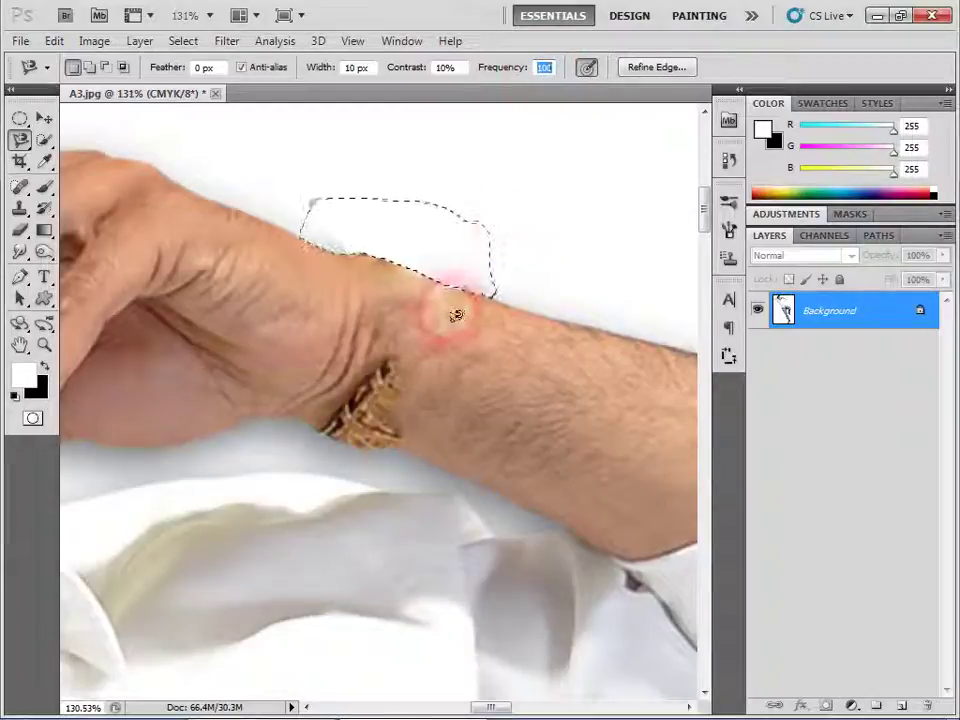
{"action": "left_click", "coordinate": [810, 404]}
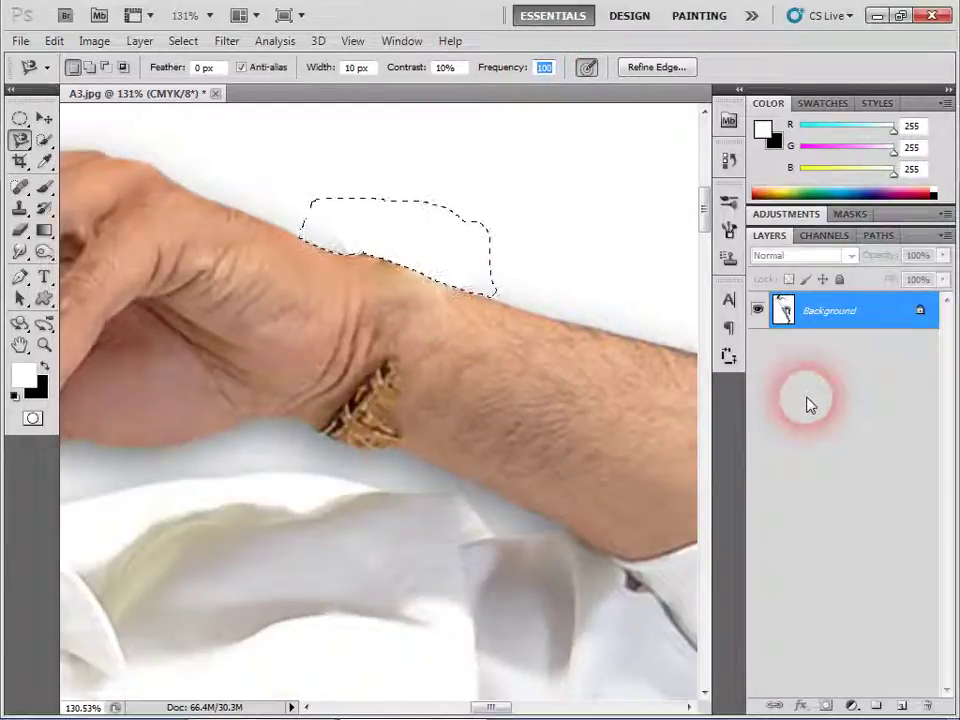
{"action": "left_click", "coordinate": [8, 372]}
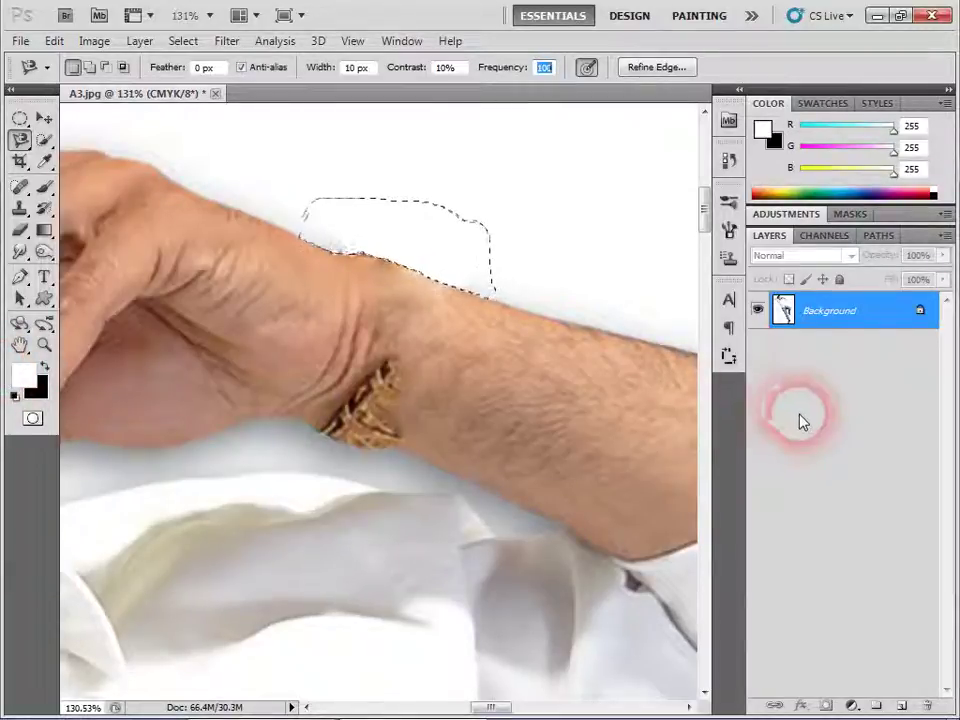
{"action": "left_click", "coordinate": [824, 316]}
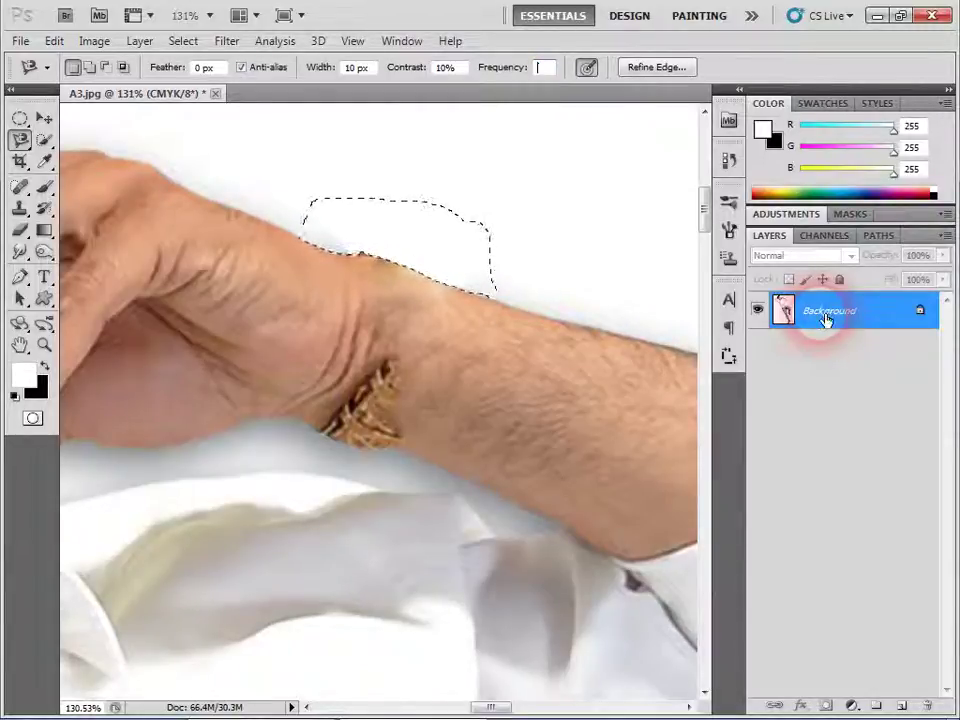
{"action": "left_click", "coordinate": [540, 67]}
{"action": "type", "text": "100"}
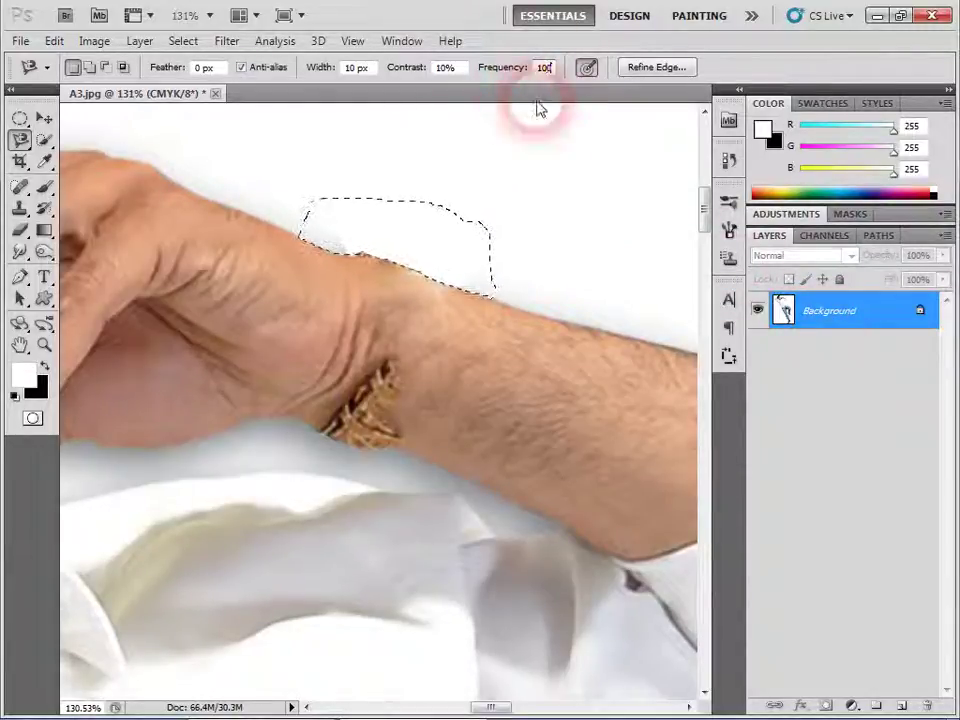
{"action": "left_click", "coordinate": [44, 120]}
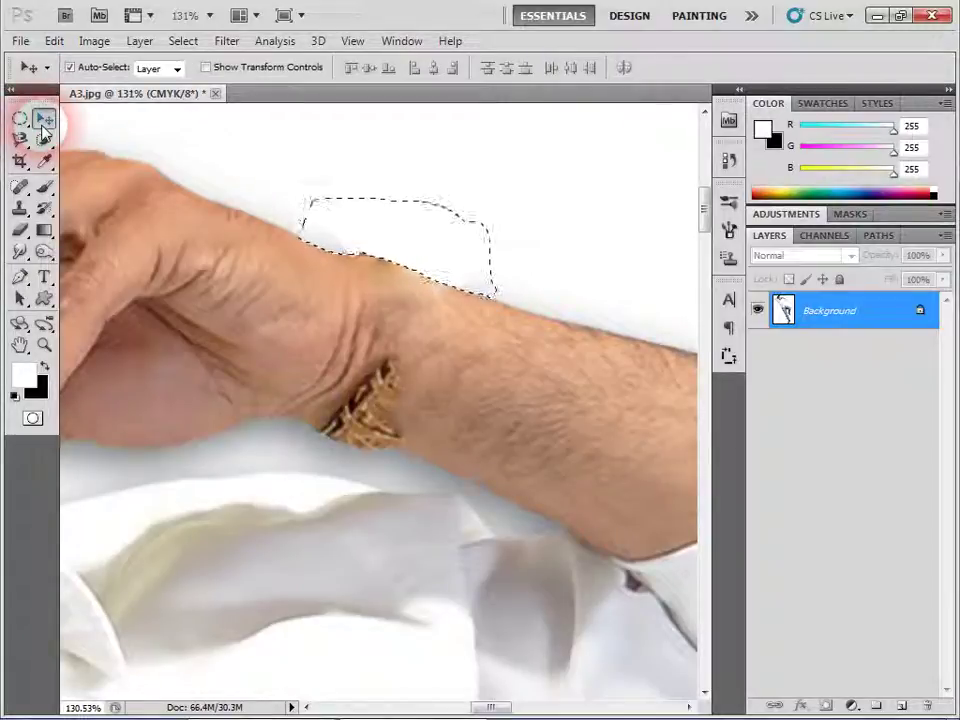
Step: Deselect, spot-heal the remaining gold bracelet on the lower wrist, then zoom out twice
{"action": "left_click_drag", "start_coordinate": [296, 405], "coordinate": [490, 221]}
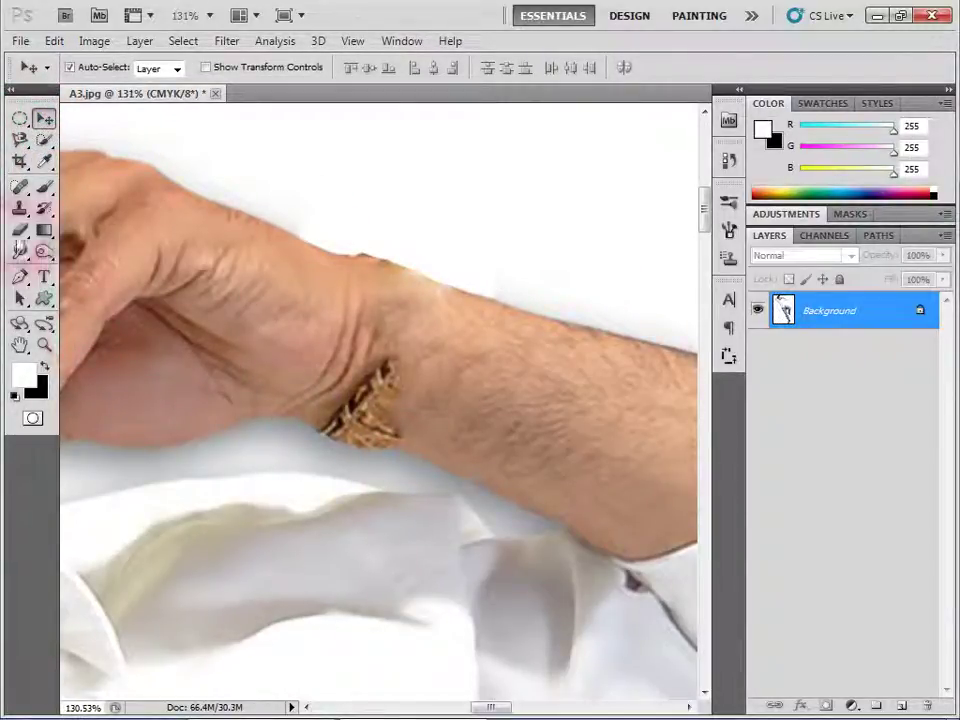
{"action": "left_click", "coordinate": [20, 189]}
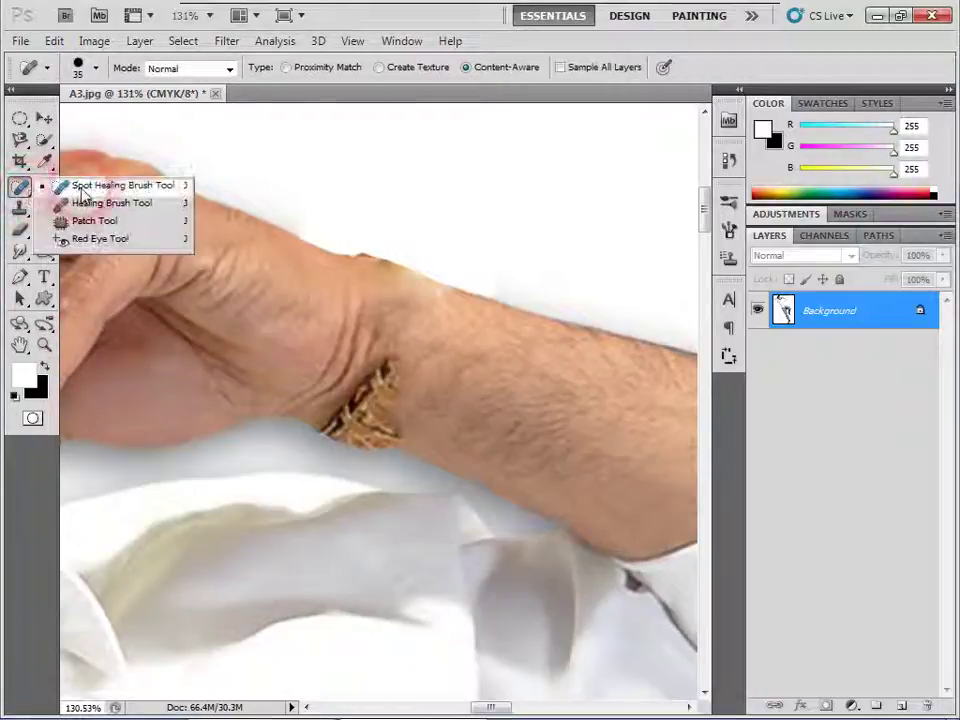
{"action": "left_click", "coordinate": [428, 350]}
{"action": "mouse_move", "coordinate": [400, 362]}
{"action": "left_mouse_down"}
{"action": "mouse_move", "coordinate": [400, 385]}
{"action": "mouse_move", "coordinate": [420, 415]}
{"action": "mouse_move", "coordinate": [405, 432]}
{"action": "mouse_move", "coordinate": [365, 415]}
{"action": "mouse_move", "coordinate": [458, 402]}
{"action": "mouse_move", "coordinate": [465, 372]}
{"action": "left_mouse_up"}
{"action": "left_click_drag", "start_coordinate": [425, 410], "coordinate": [456, 381]}
{"action": "left_click_drag", "start_coordinate": [400, 340], "coordinate": [446, 370]}
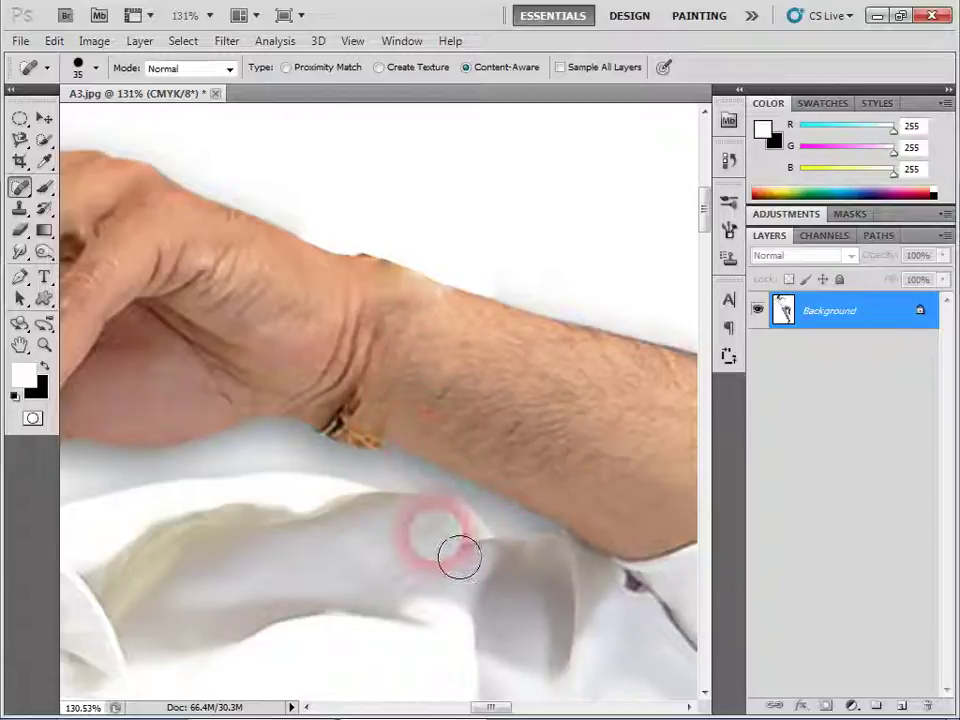
{"action": "key", "text": "ctrl+minus"}
{"action": "key", "text": "ctrl+minus"}
{"action": "key", "text": "ctrl+minus"}
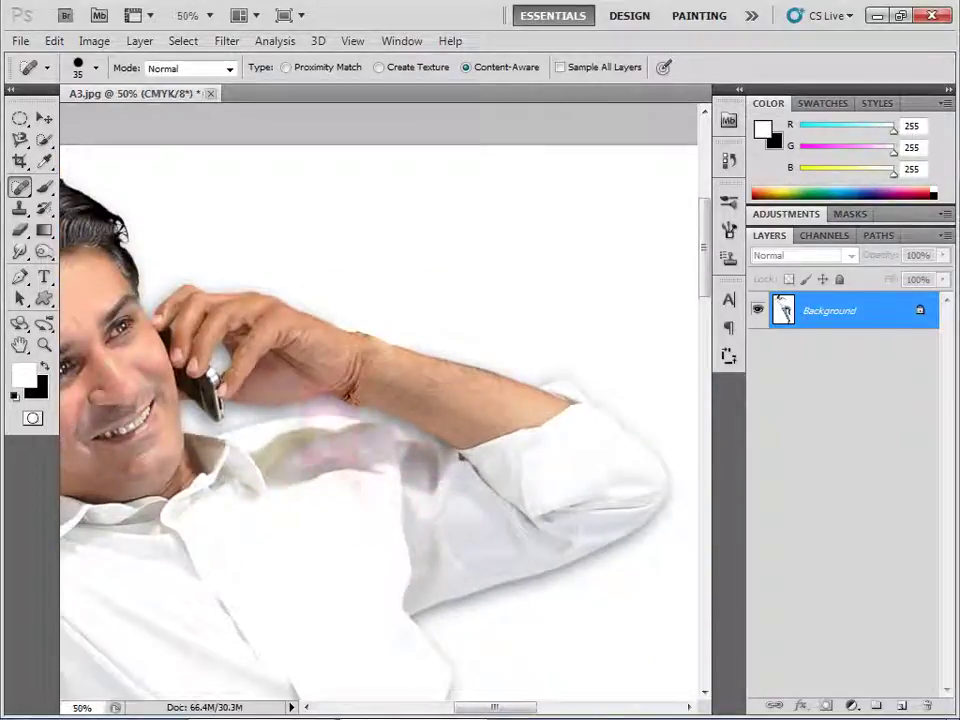
{"action": "key", "text": "ctrl+minus"}
Step: Spot-heal the pink blotches and marks on the shirt collar
{"action": "left_click_drag", "start_coordinate": [230, 330], "coordinate": [262, 295]}
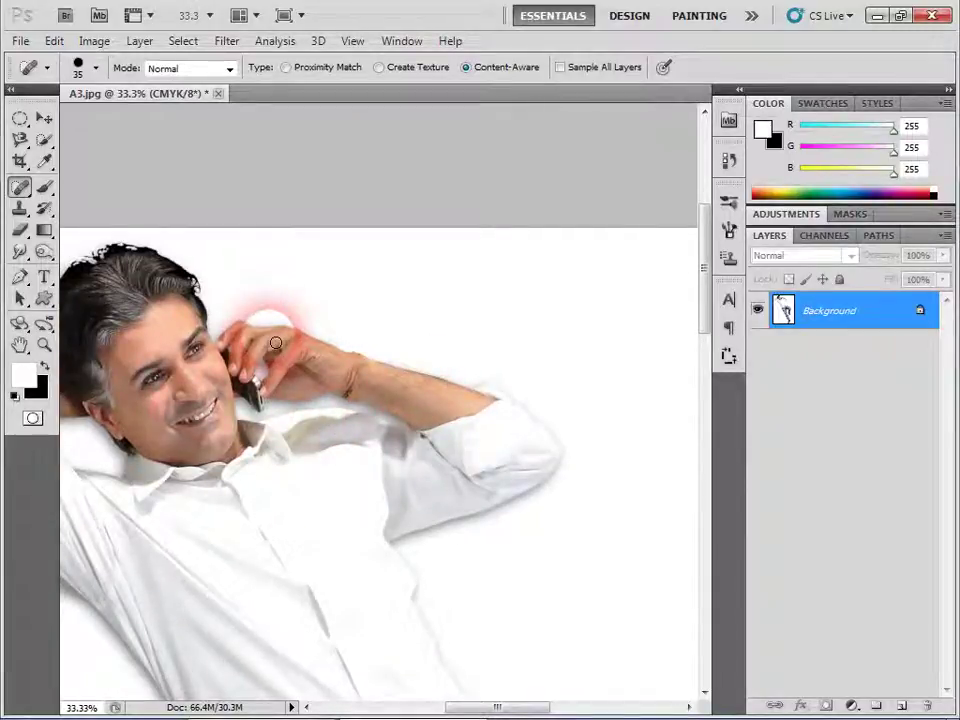
{"action": "left_click_drag", "start_coordinate": [240, 430], "coordinate": [260, 445]}
{"action": "left_click_drag", "start_coordinate": [200, 265], "coordinate": [230, 255]}
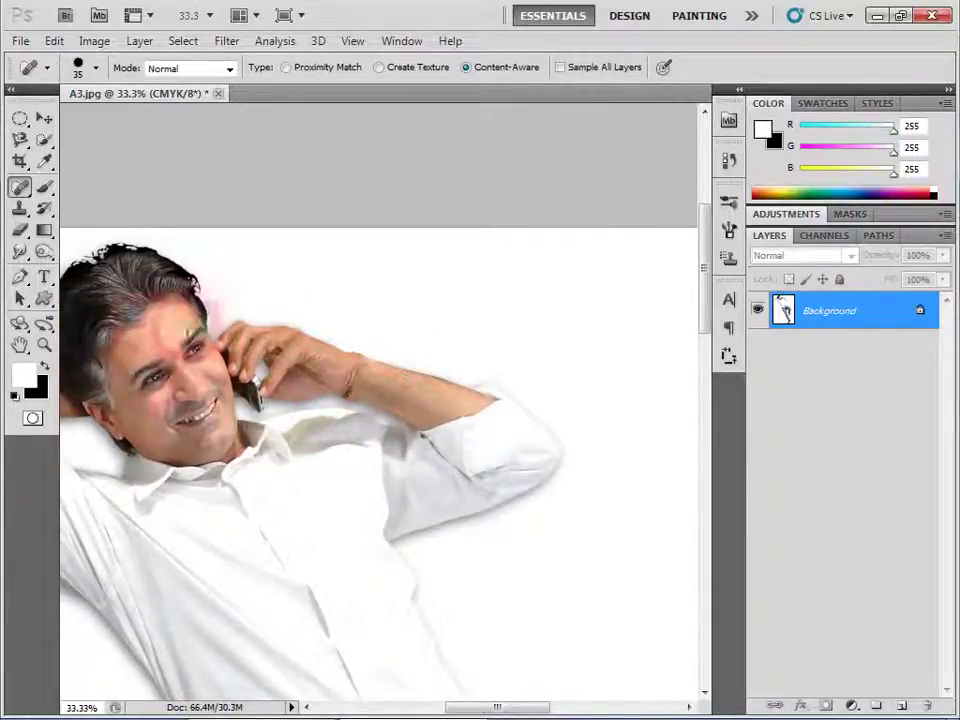
{"action": "left_click_drag", "start_coordinate": [215, 445], "coordinate": [232, 476]}
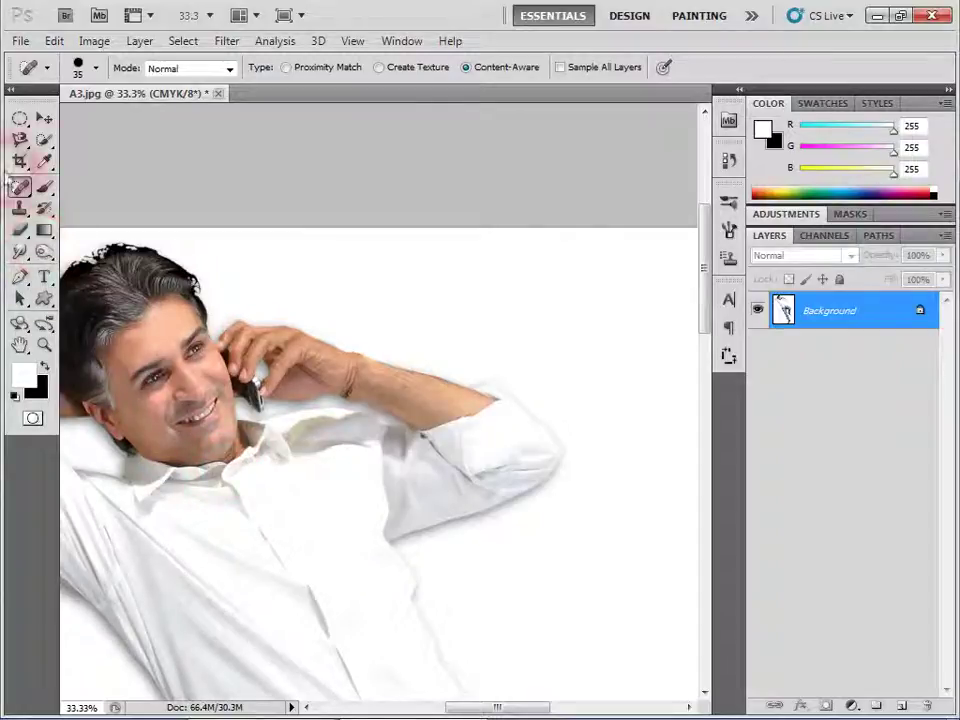
Step: Use the Healing Brush Tool at size 200 to heal the shirt below the collar
{"action": "right_click", "coordinate": [20, 187]}
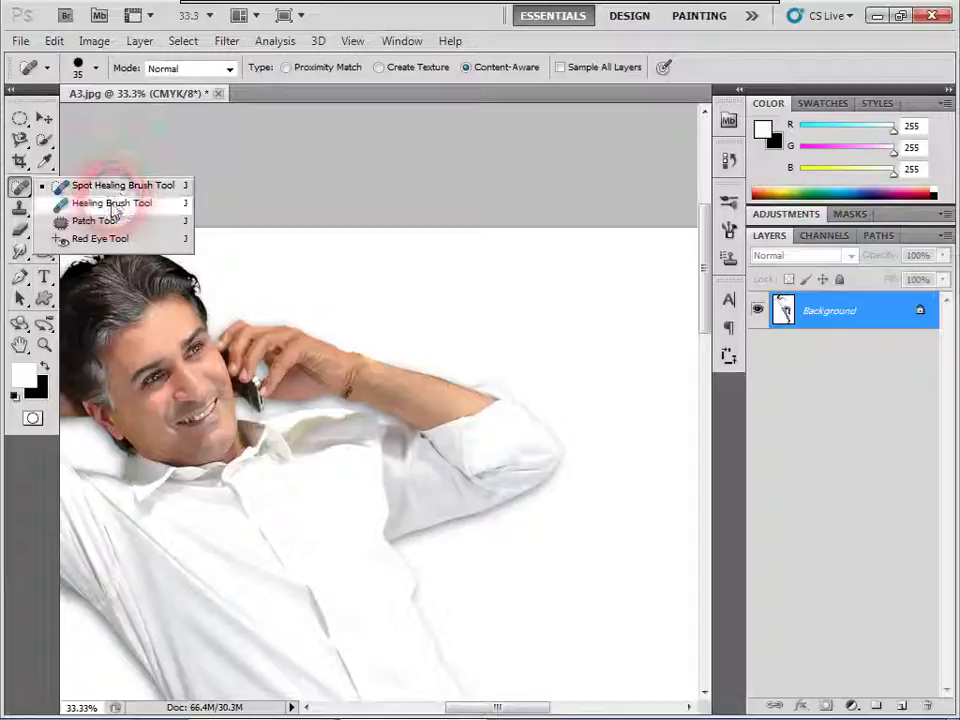
{"action": "left_click", "coordinate": [107, 204]}
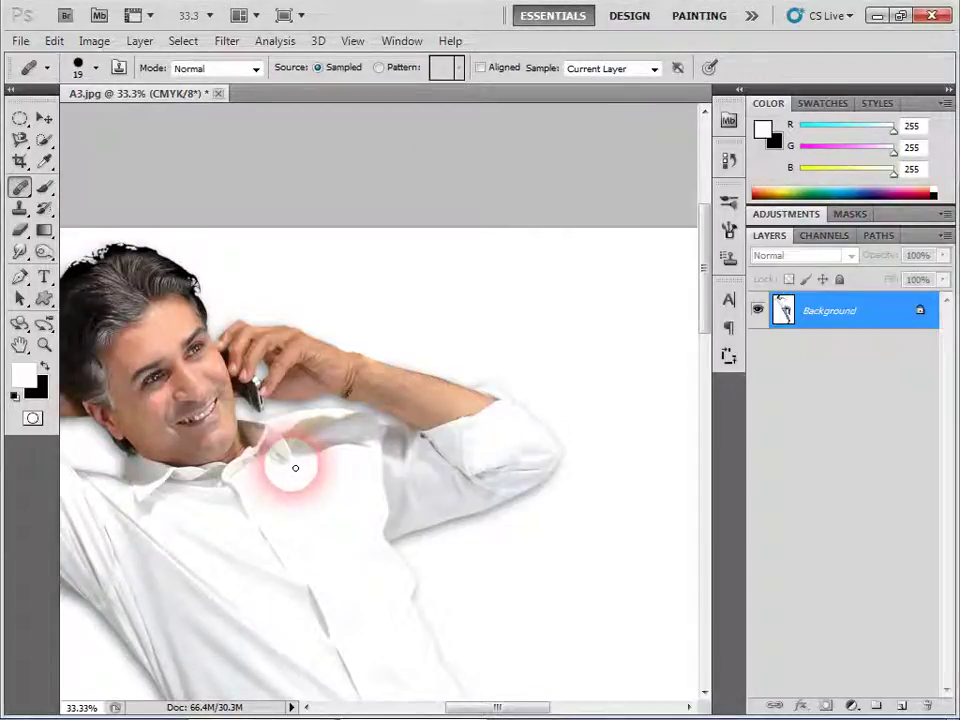
{"action": "key", "text": "bracketright"}
{"action": "key", "text": "bracketright"}
{"action": "key", "text": "bracketright"}
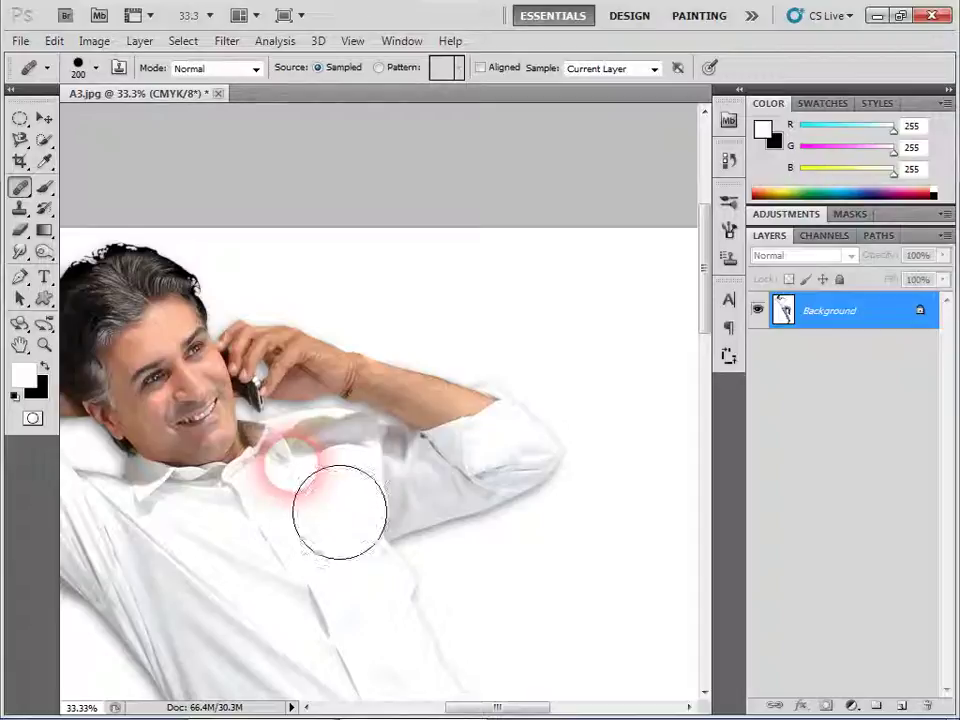
{"action": "left_click_drag", "start_coordinate": [339, 512], "coordinate": [291, 553]}
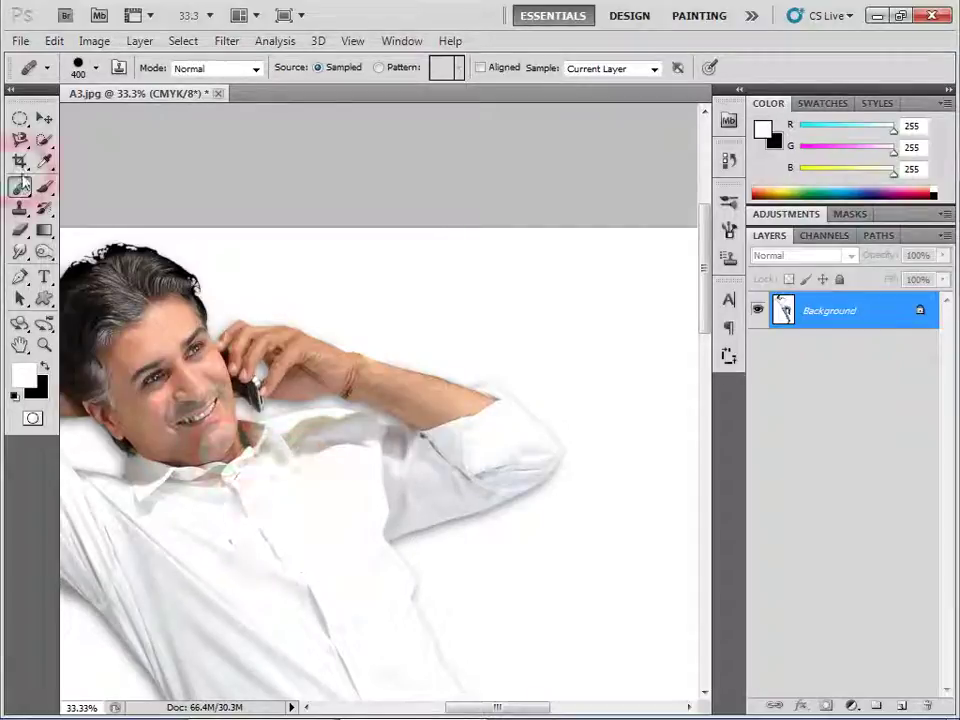
{"action": "left_click_drag", "start_coordinate": [24, 188], "coordinate": [110, 195]}
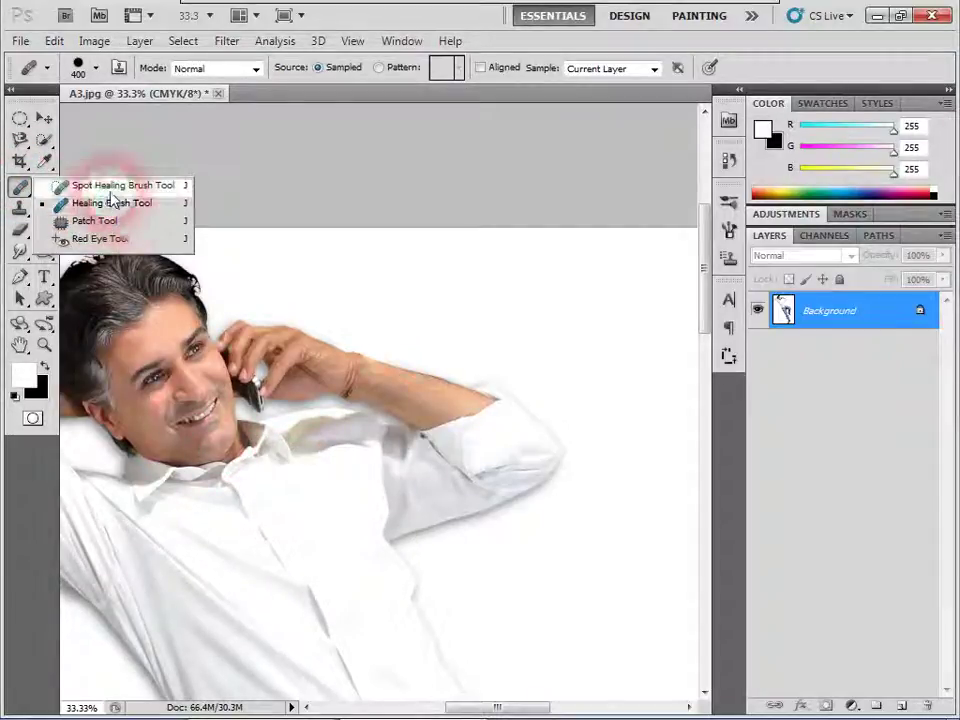
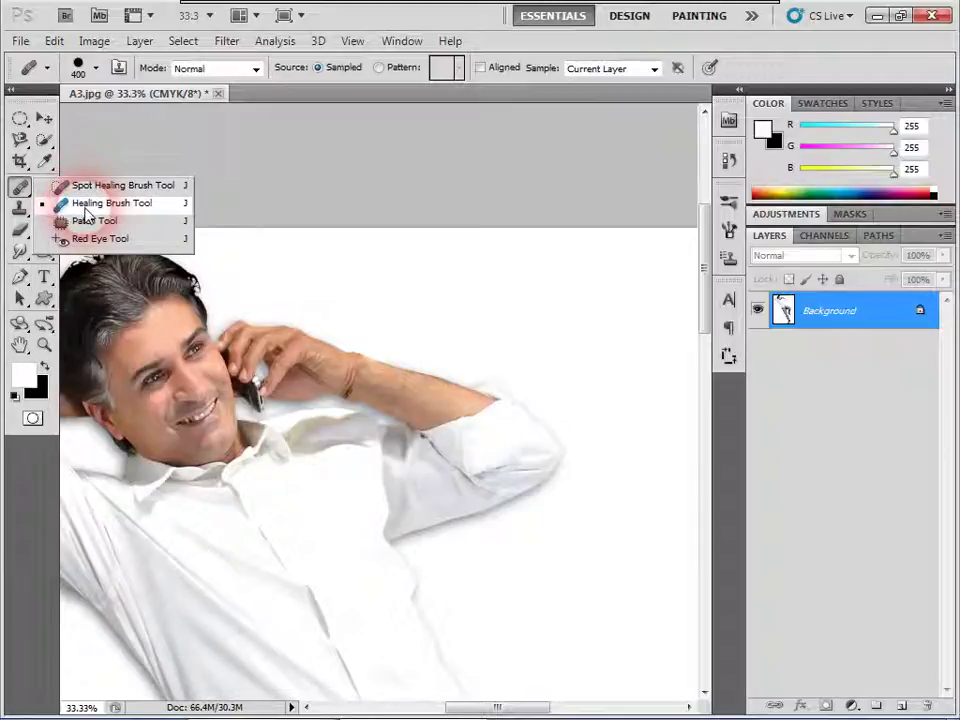
Step: Select the Healing Brush, try a stroke on the shirt, and enlarge the brush to 700
{"action": "left_click", "coordinate": [86, 214]}
{"action": "left_click", "coordinate": [398, 476], "text": "alt"}
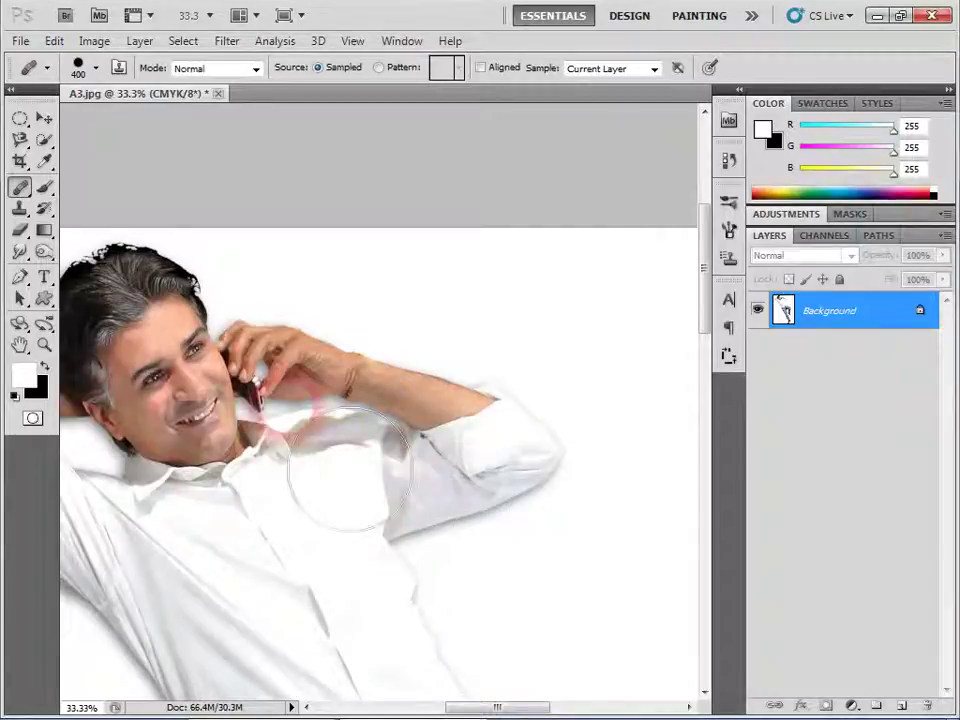
{"action": "mouse_move", "coordinate": [400, 462]}
{"action": "left_mouse_down"}
{"action": "mouse_move", "coordinate": [467, 535]}
{"action": "mouse_move", "coordinate": [300, 538]}
{"action": "mouse_move", "coordinate": [269, 470]}
{"action": "mouse_move", "coordinate": [378, 500]}
{"action": "left_mouse_up"}
{"action": "key", "text": "bracketright"}
{"action": "key", "text": "bracketright"}
{"action": "key", "text": "bracketright"}
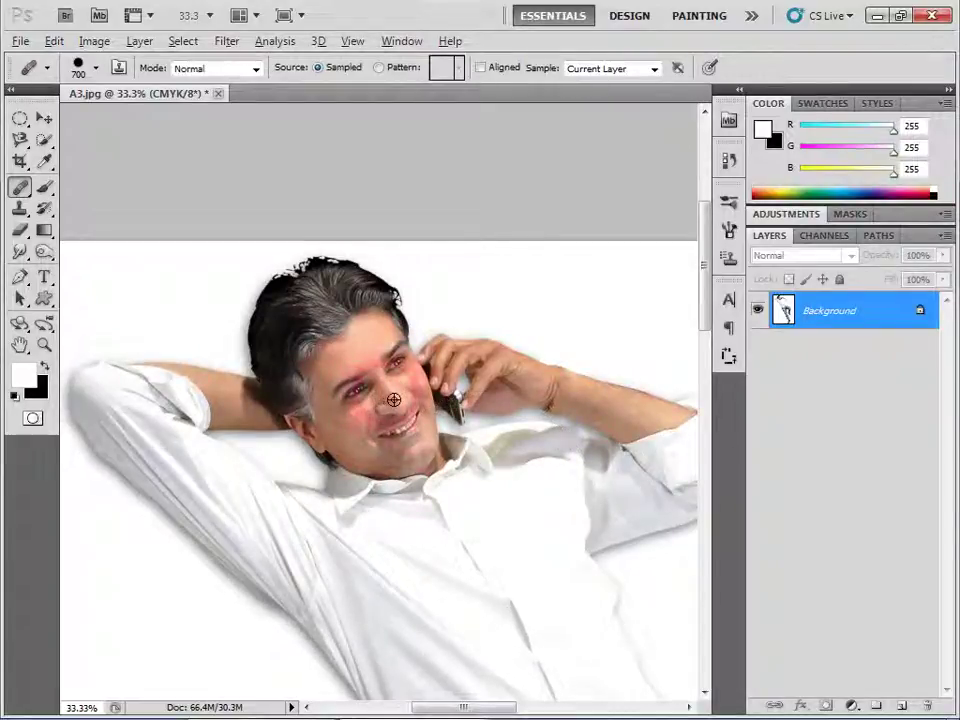
{"action": "left_click_drag", "start_coordinate": [542, 506], "coordinate": [347, 497]}
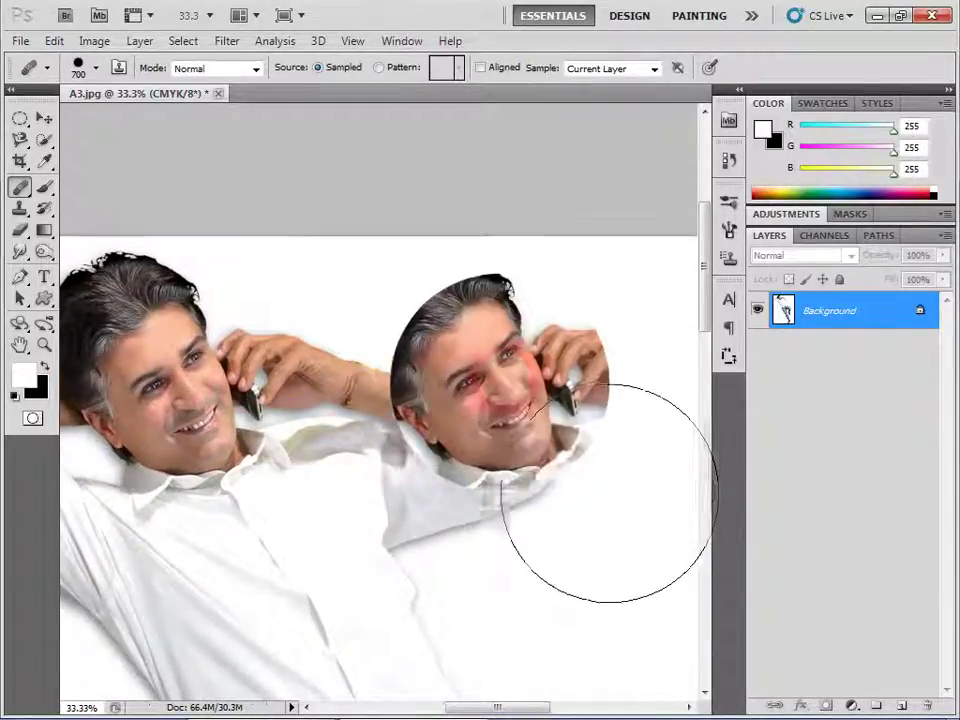
Step: Sample the man's face and heal face copies into the upper and lower right white area
{"action": "left_click_drag", "start_coordinate": [533, 657], "coordinate": [548, 671]}
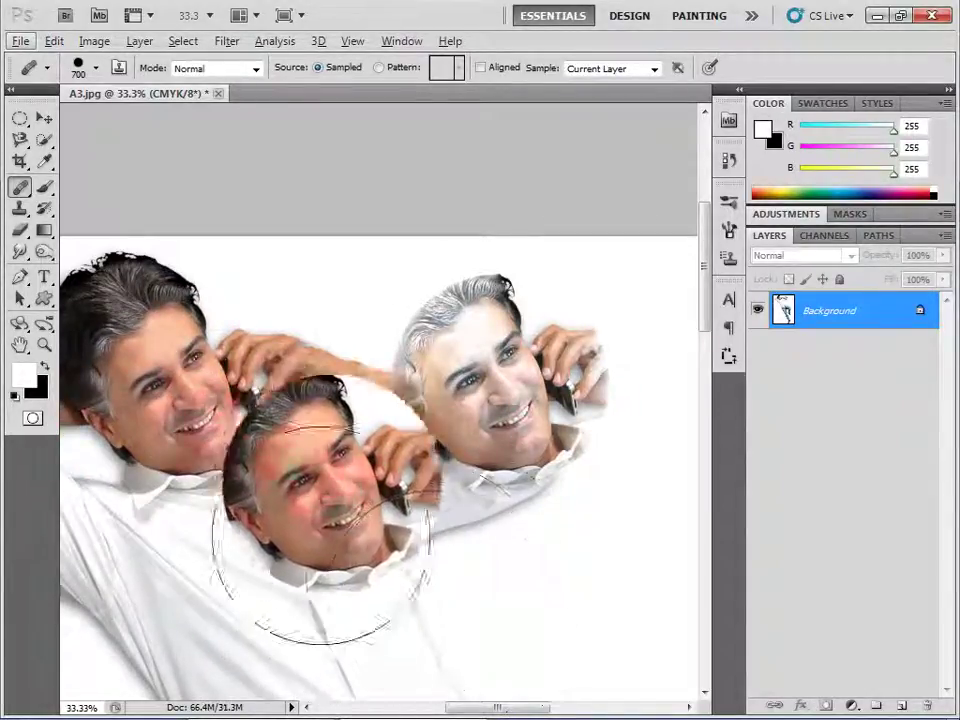
{"action": "left_click", "coordinate": [176, 405], "text": "alt"}
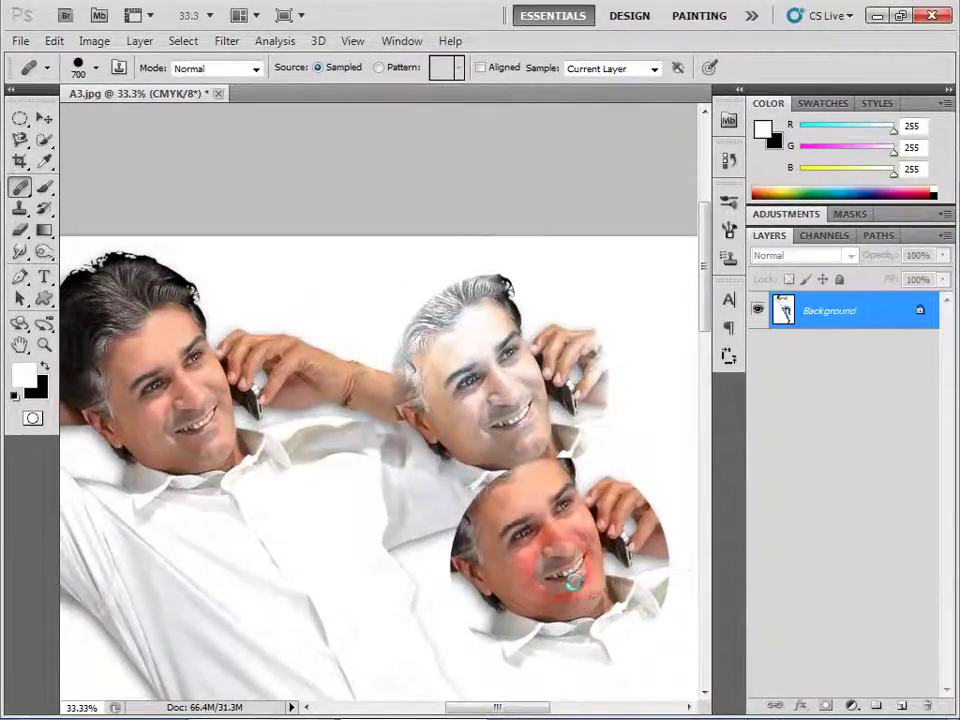
{"action": "left_click_drag", "start_coordinate": [572, 598], "coordinate": [565, 610]}
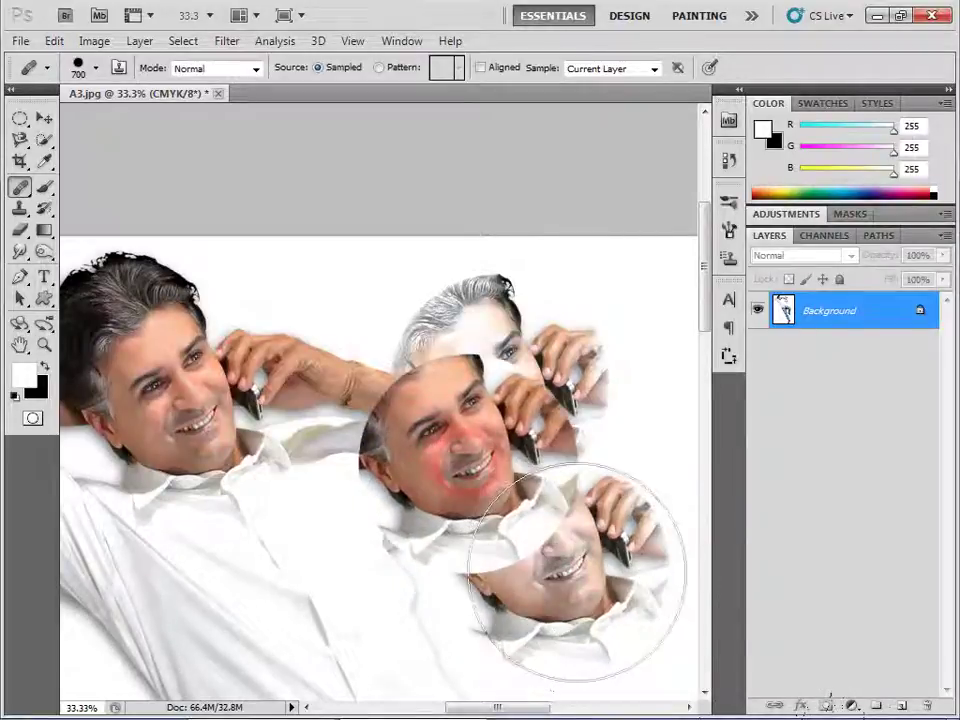
{"action": "left_click", "coordinate": [76, 70]}
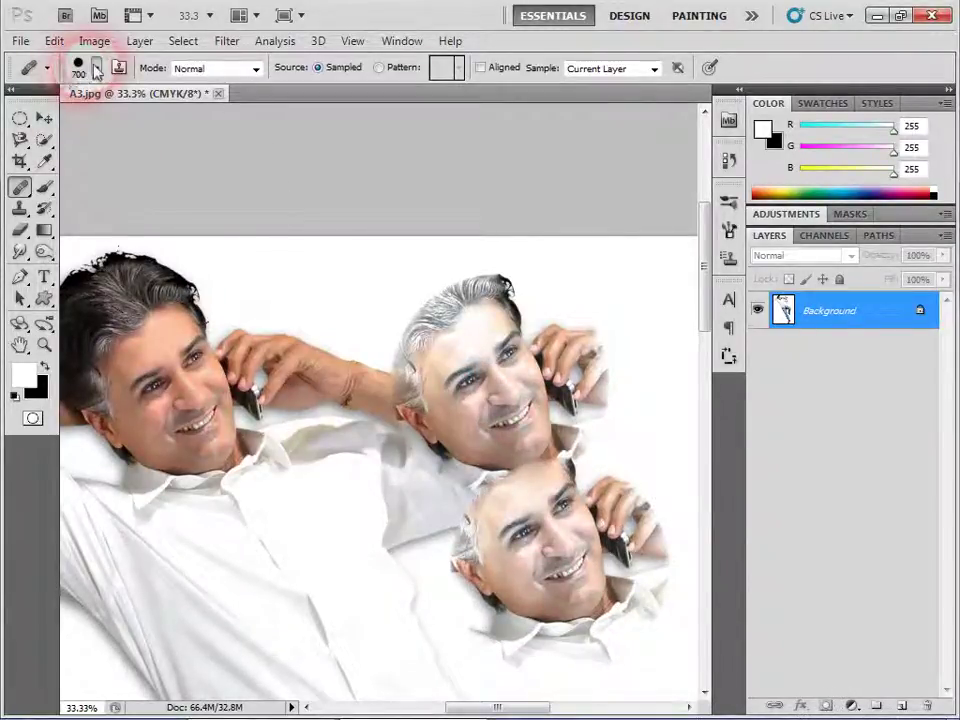
Step: Set the healing brush hardness to 0% and switch its source to Pattern
{"action": "left_click", "coordinate": [96, 70]}
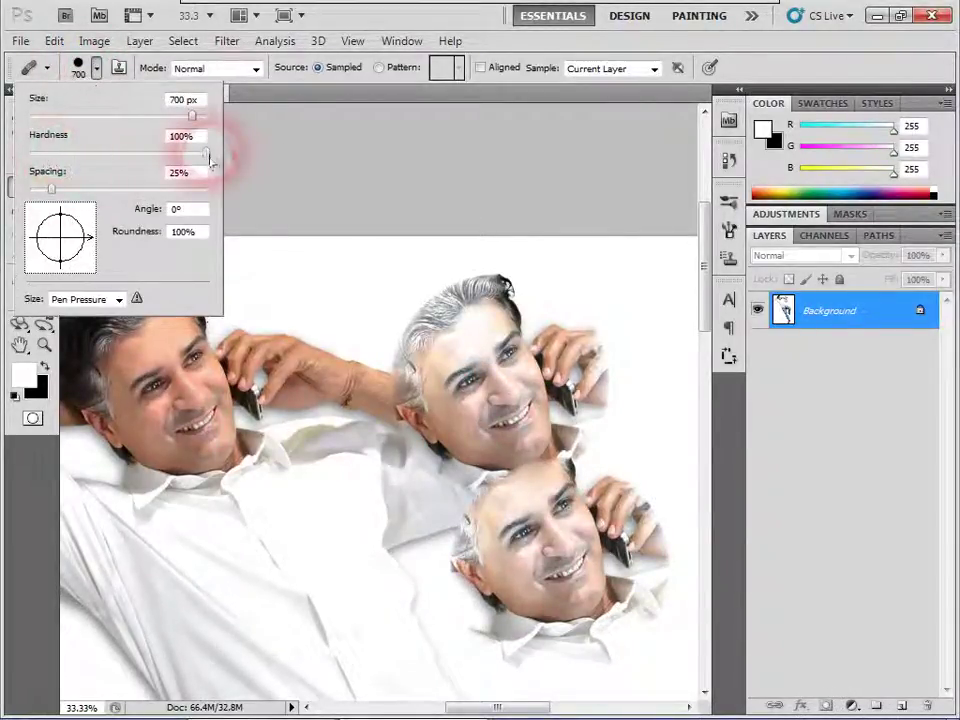
{"action": "left_click_drag", "start_coordinate": [207, 154], "coordinate": [12, 152]}
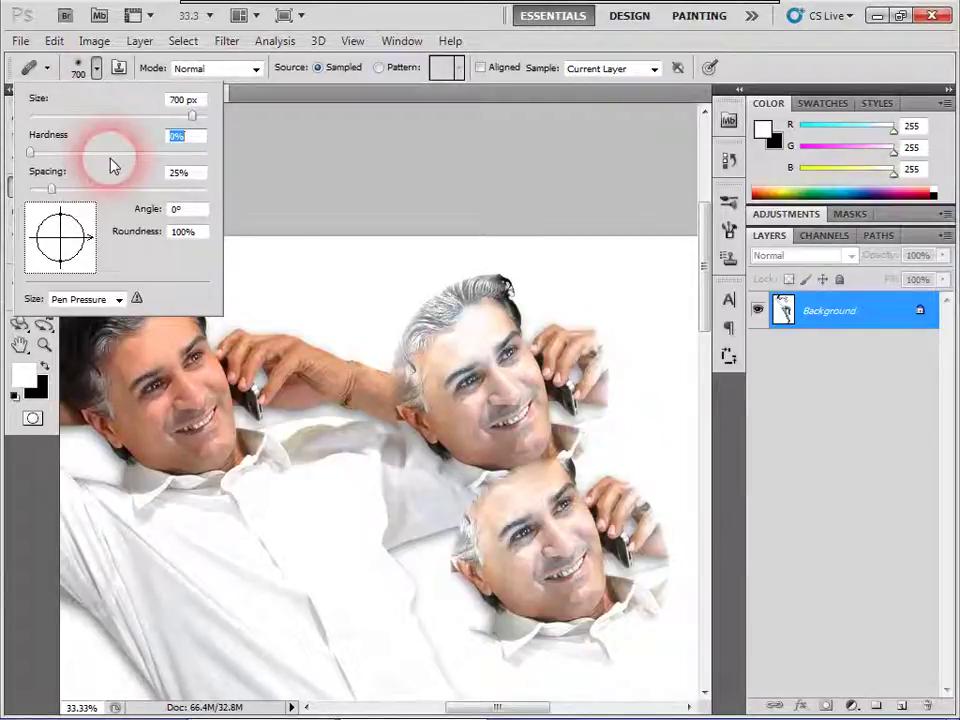
{"action": "left_click", "coordinate": [483, 68]}
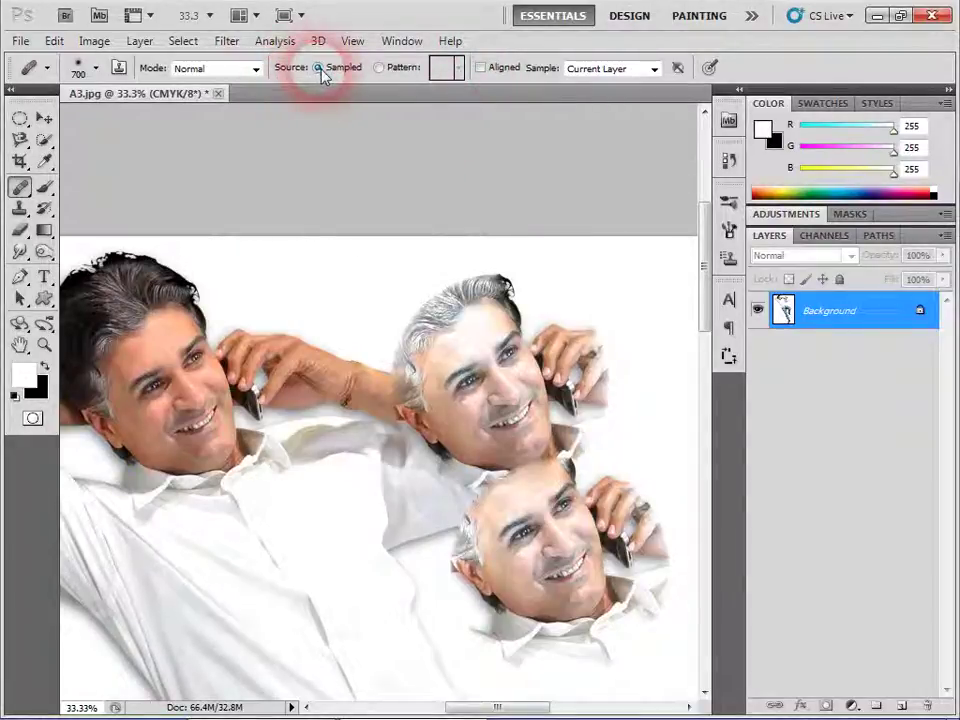
{"action": "left_click", "coordinate": [379, 68]}
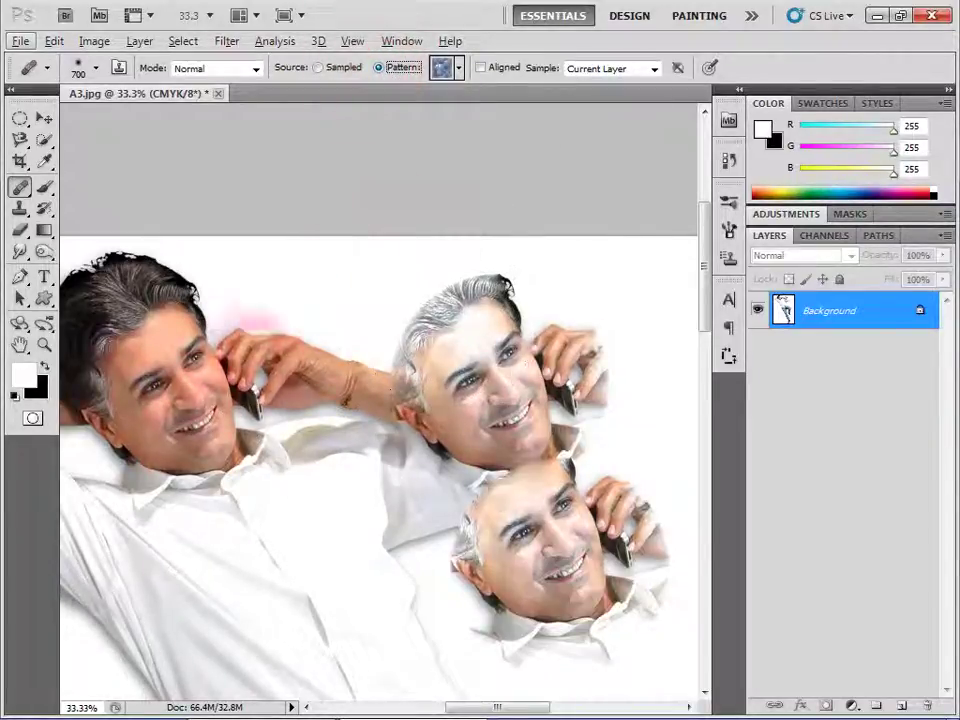
Step: Trial a pattern heal over the left face and shirt, then cancel it, leaving the photo unchanged
{"action": "left_click_drag", "start_coordinate": [150, 320], "coordinate": [252, 463]}
{"action": "left_click_drag", "start_coordinate": [214, 525], "coordinate": [262, 580]}
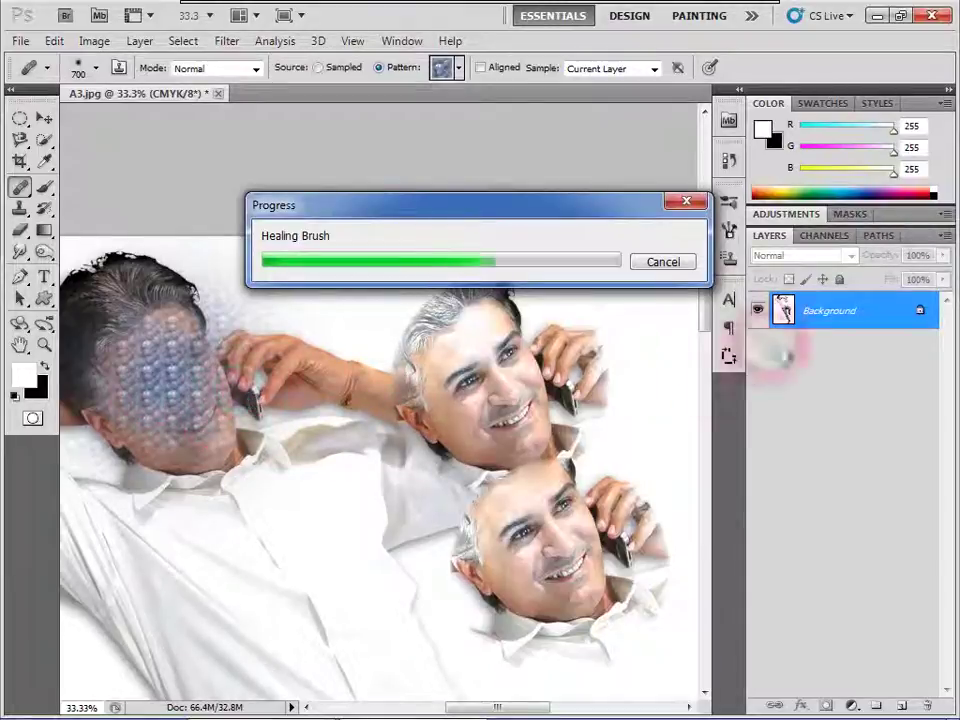
{"action": "left_click", "coordinate": [662, 262]}
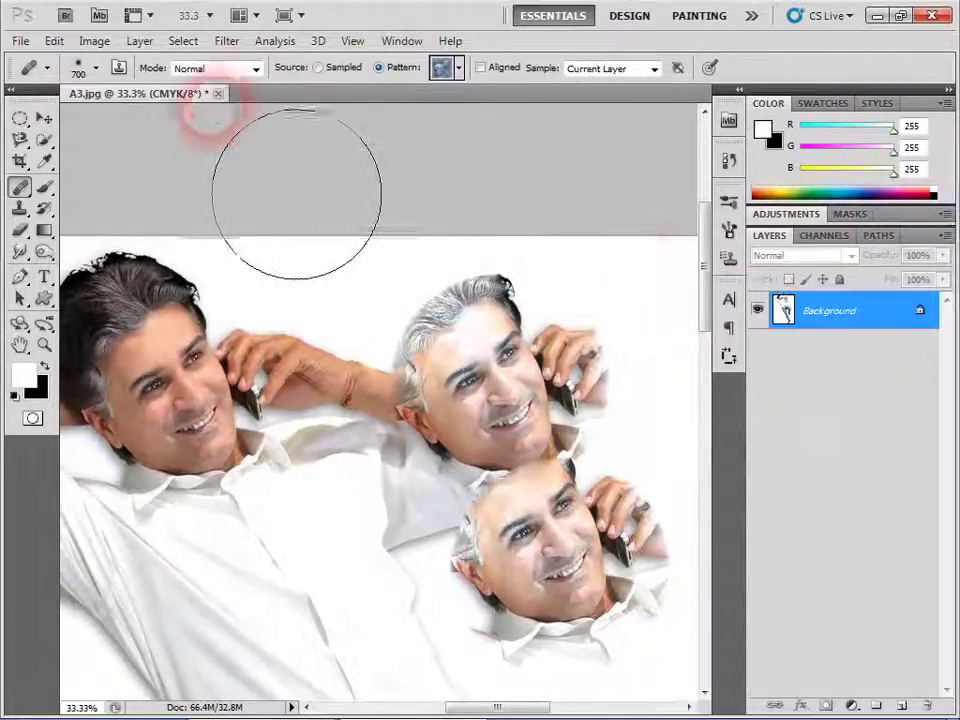
{"action": "left_click", "coordinate": [218, 93]}
Step: Close A3.jpg without saving and bring up the File > Open dialog
{"action": "left_click", "coordinate": [490, 278]}
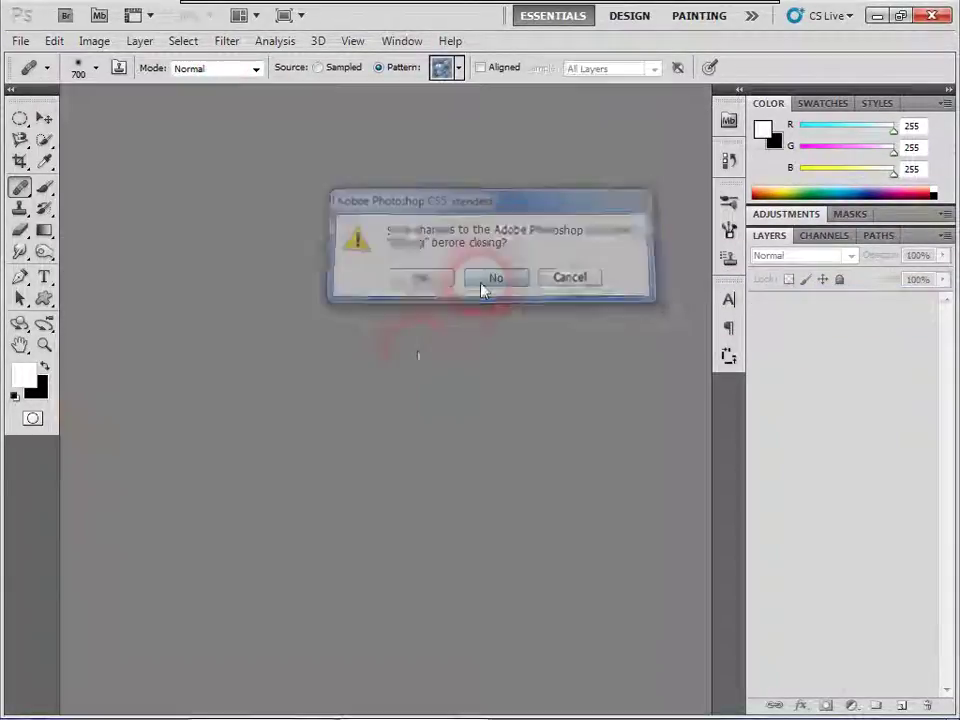
{"action": "left_click", "coordinate": [20, 41]}
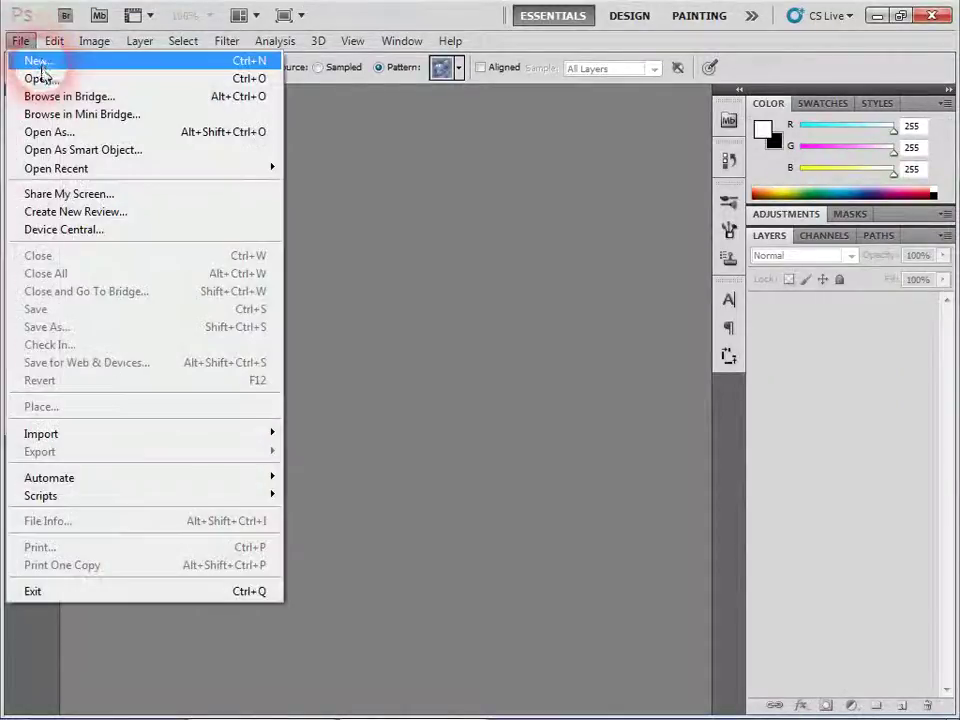
{"action": "left_click", "coordinate": [40, 78]}
{"action": "left_click", "coordinate": [484, 245]}
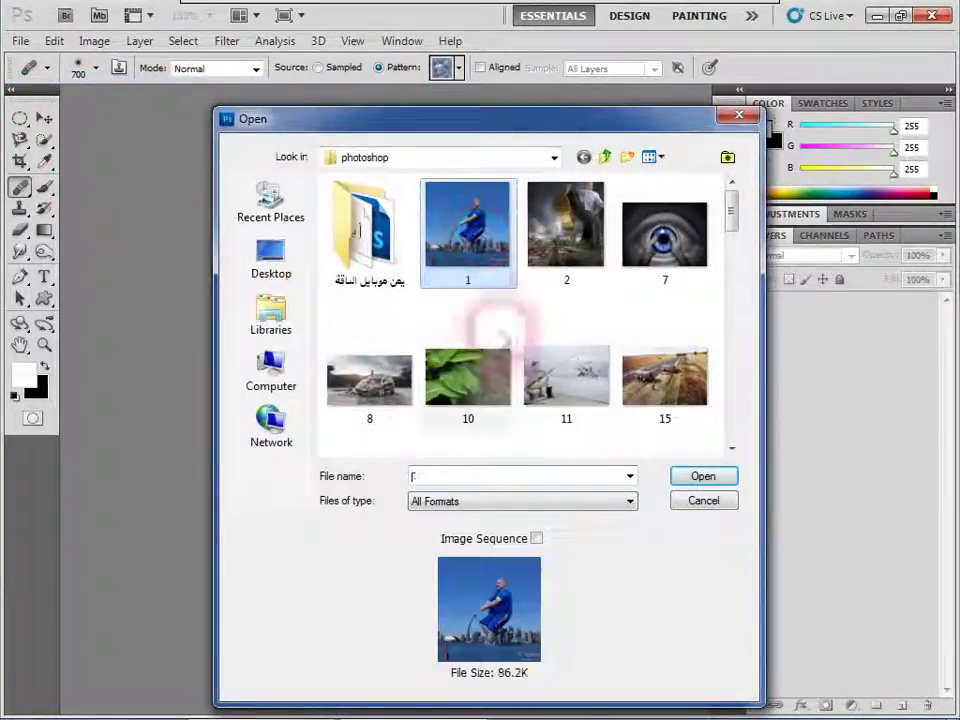
{"action": "left_click_drag", "start_coordinate": [390, 400], "coordinate": [330, 366]}
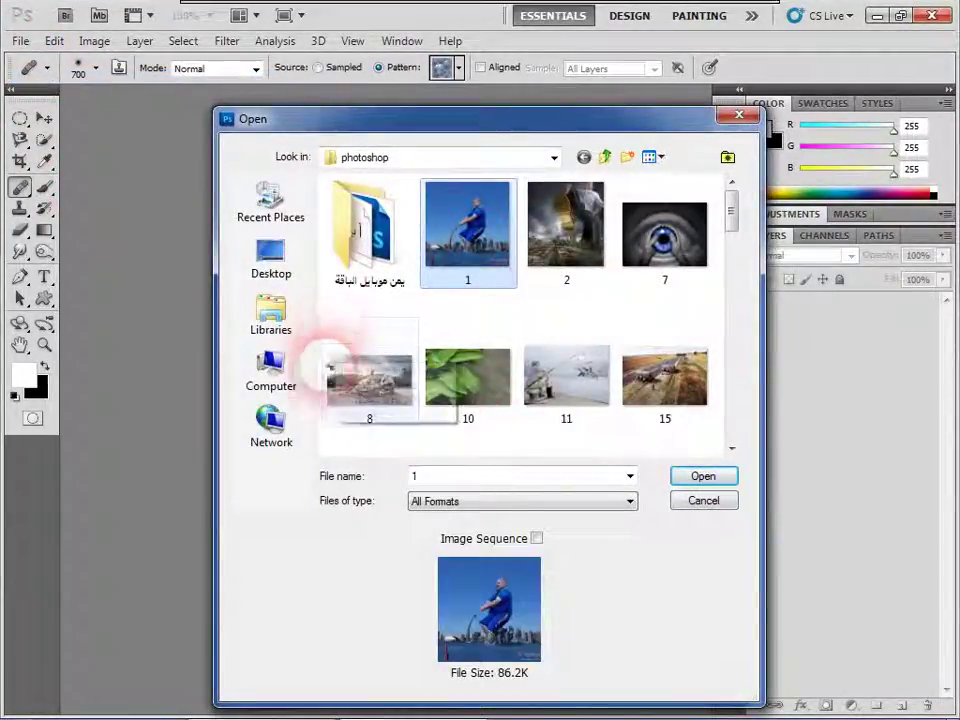
Step: Browse through Computer into Local Disk (E:) and scroll its folders
{"action": "left_click", "coordinate": [290, 372]}
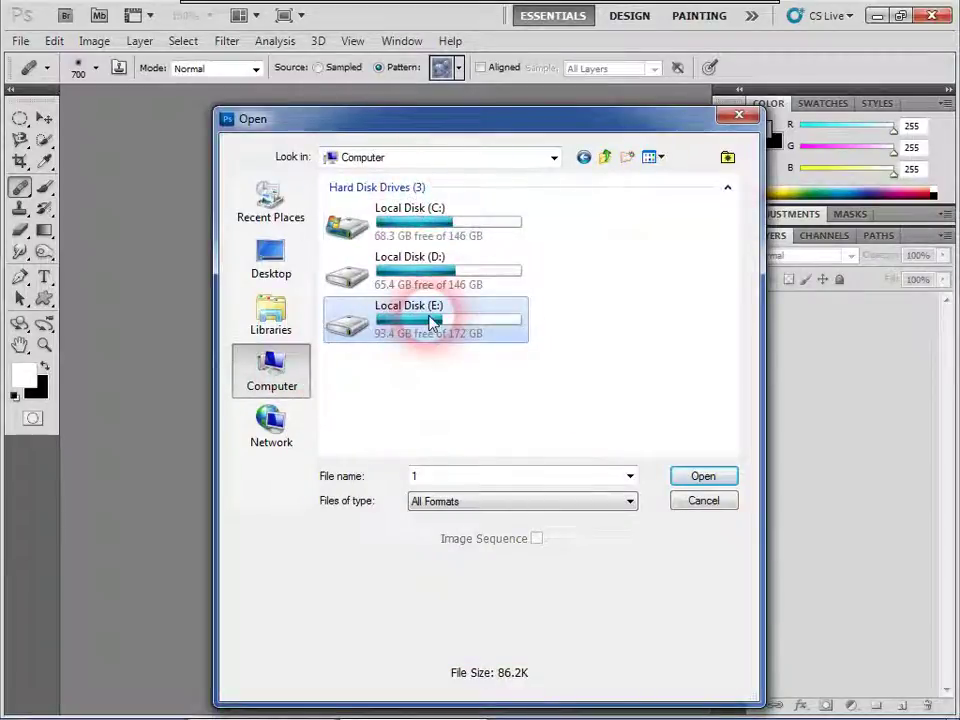
{"action": "double_click", "coordinate": [432, 320]}
{"action": "left_click", "coordinate": [493, 388]}
{"action": "scroll", "coordinate": [570, 415], "scroll_direction": "down", "scroll_amount": 2}
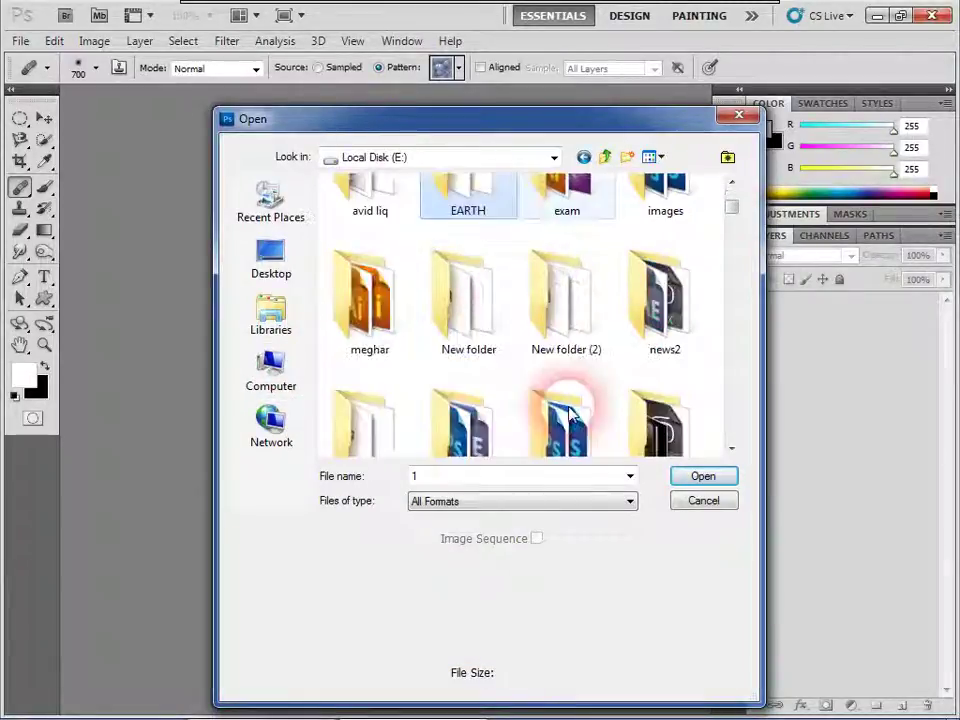
{"action": "scroll", "coordinate": [570, 415], "scroll_direction": "down", "scroll_amount": 2}
{"action": "scroll", "coordinate": [568, 410], "scroll_direction": "down", "scroll_amount": 2}
{"action": "scroll", "coordinate": [568, 410], "scroll_direction": "down", "scroll_amount": 5}
{"action": "scroll", "coordinate": [568, 413], "scroll_direction": "down", "scroll_amount": 5}
{"action": "scroll", "coordinate": [480, 405], "scroll_direction": "down", "scroll_amount": 2}
Step: Switch to Local Disk (D:) and open خلفيات, then the حيوانات مختلفة animal folder
{"action": "left_click", "coordinate": [418, 156]}
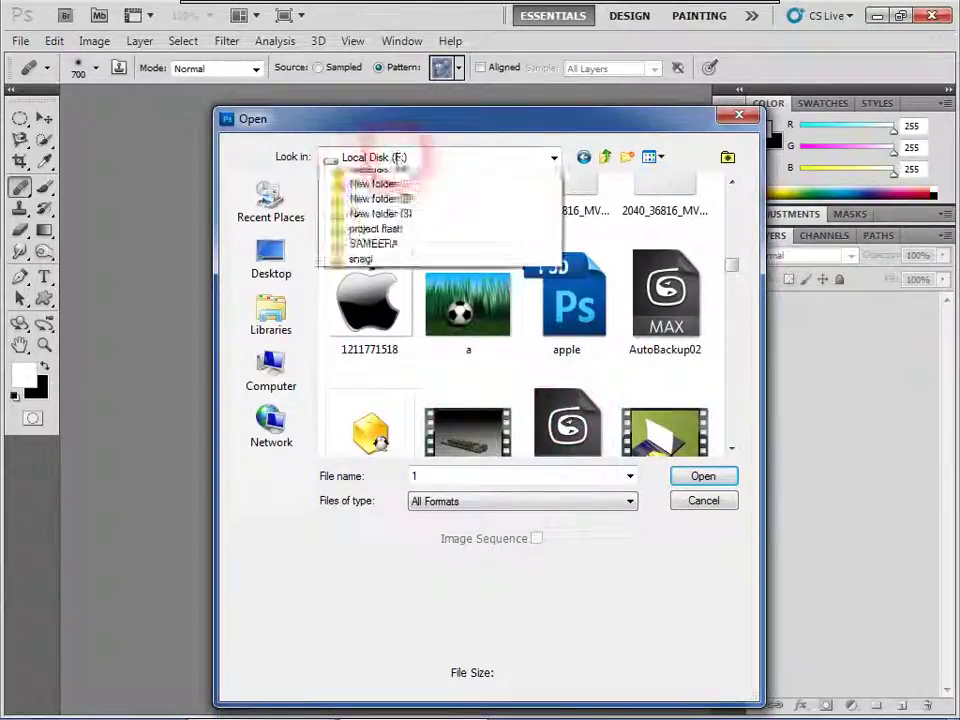
{"action": "left_click", "coordinate": [413, 283]}
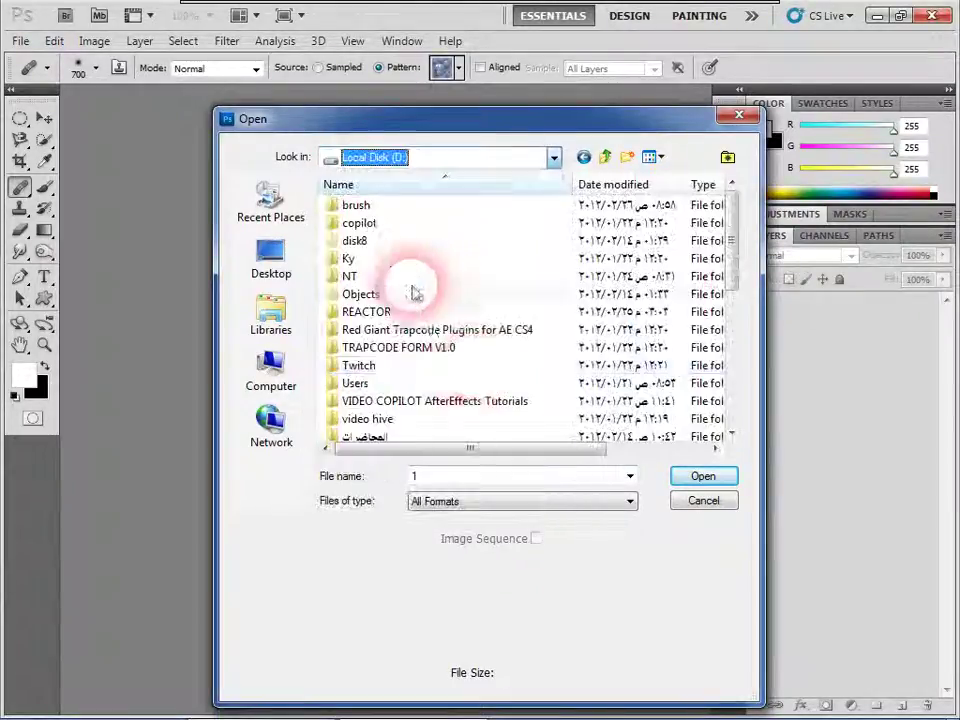
{"action": "left_click", "coordinate": [355, 419]}
{"action": "scroll", "coordinate": [352, 425], "scroll_direction": "down", "scroll_amount": 1}
{"action": "double_click", "coordinate": [357, 401]}
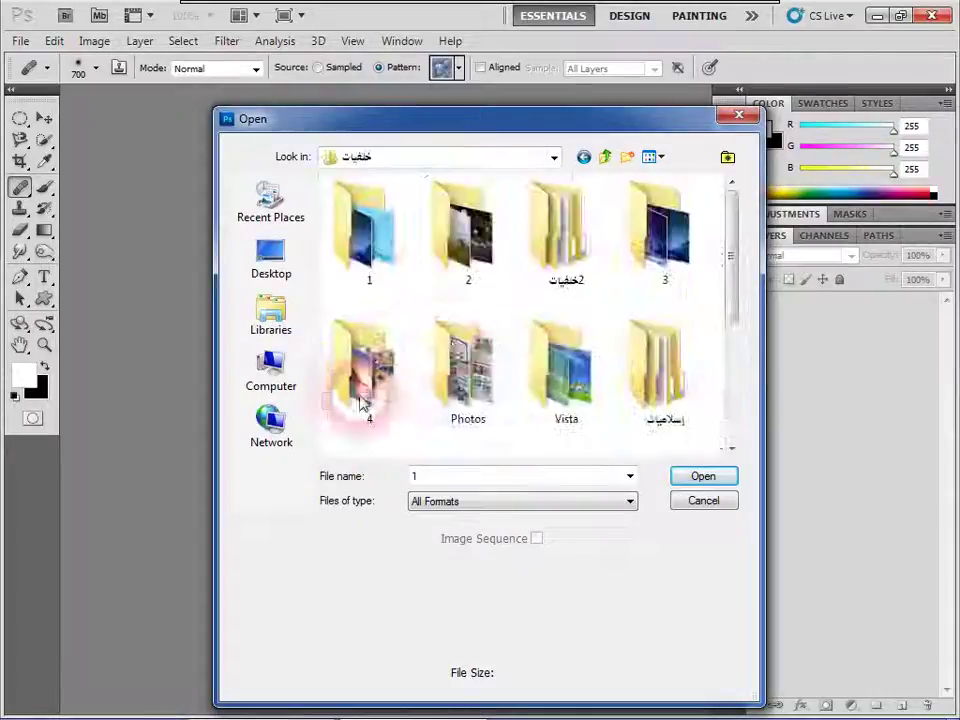
{"action": "left_click", "coordinate": [566, 355]}
{"action": "scroll", "coordinate": [570, 390], "scroll_direction": "down", "scroll_amount": 1}
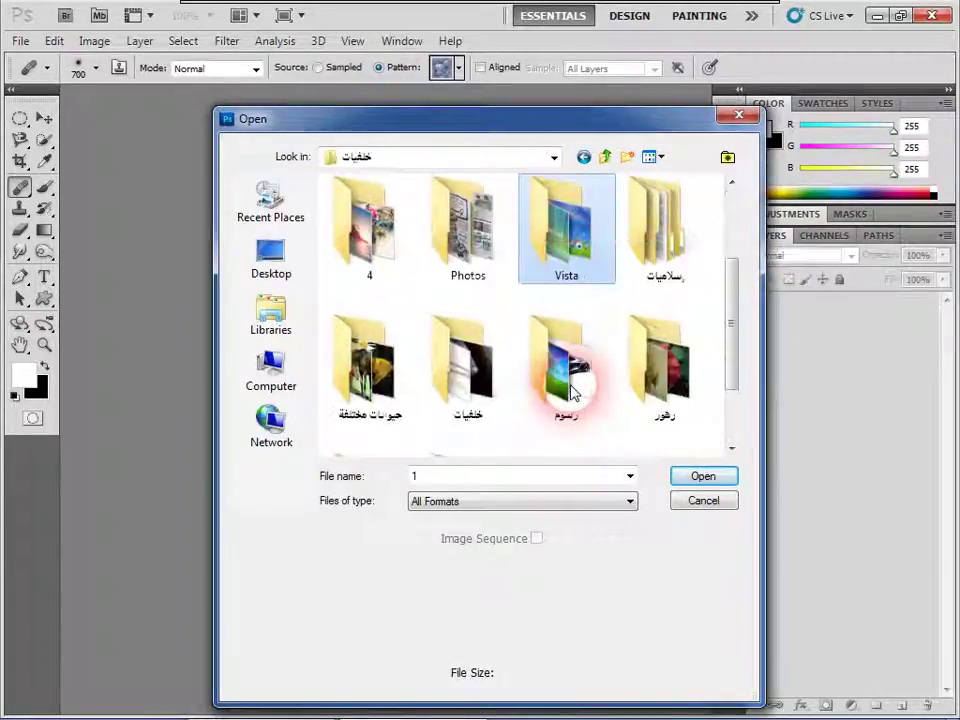
{"action": "left_click_drag", "start_coordinate": [733, 343], "coordinate": [733, 386]}
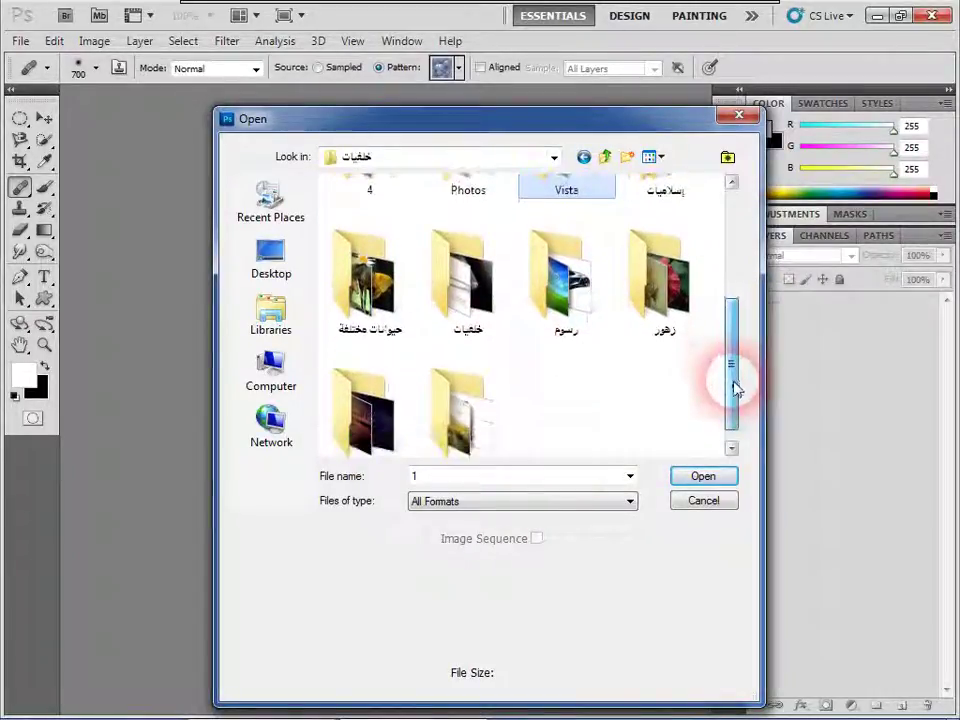
{"action": "double_click", "coordinate": [358, 295]}
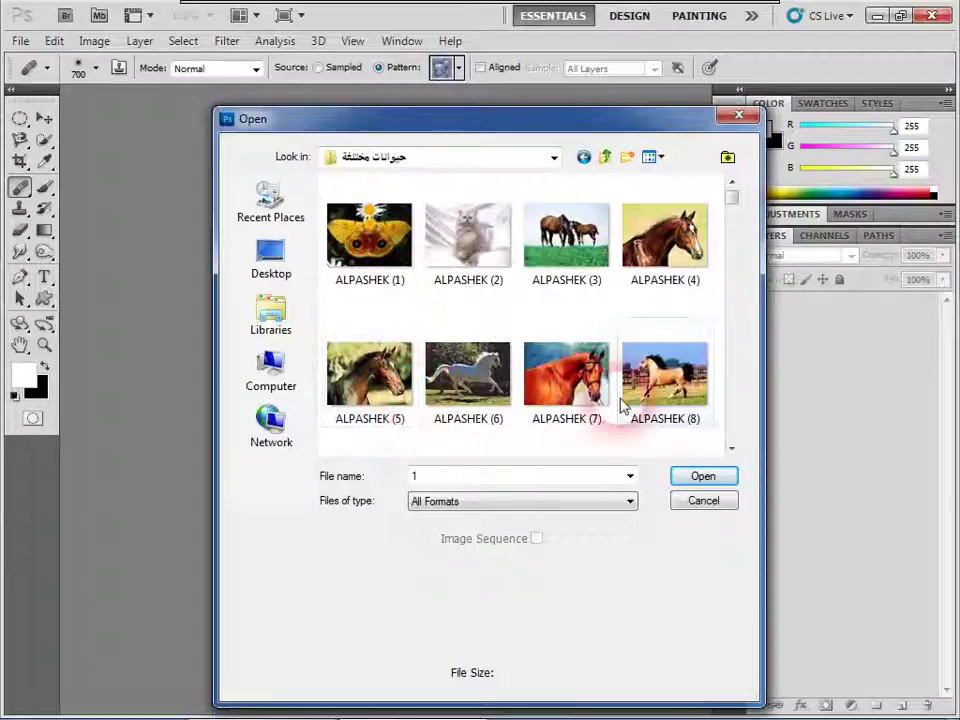
Step: Preview horse photo ALPASHEK (7) and scroll down through the animal thumbnails
{"action": "left_click", "coordinate": [604, 375]}
{"action": "scroll", "coordinate": [610, 377], "scroll_direction": "down", "scroll_amount": 1}
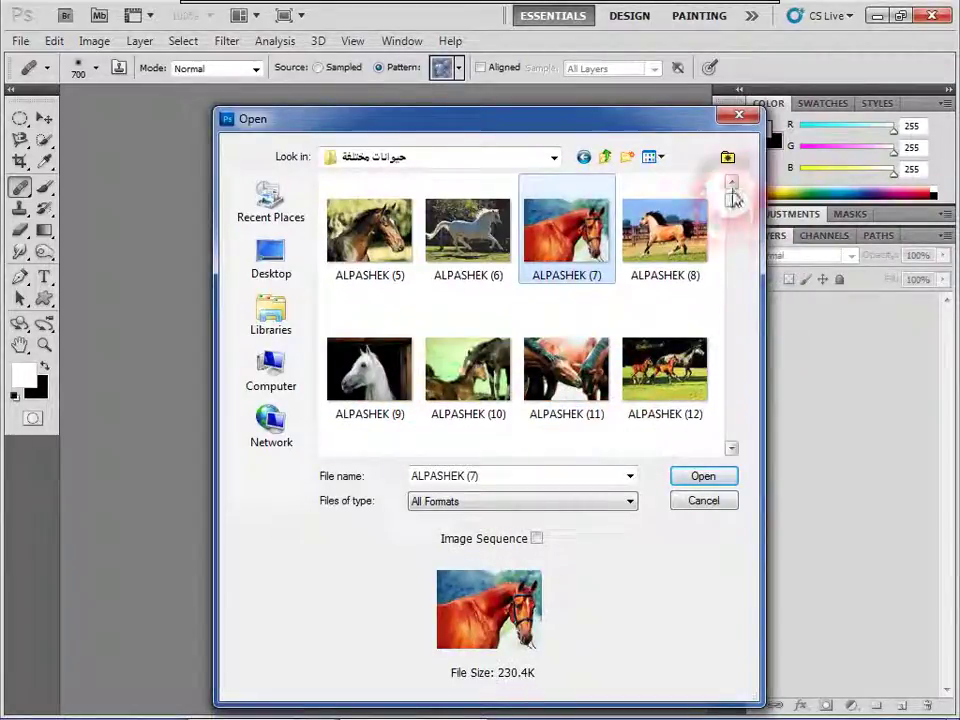
{"action": "left_click_drag", "start_coordinate": [731, 207], "coordinate": [733, 214]}
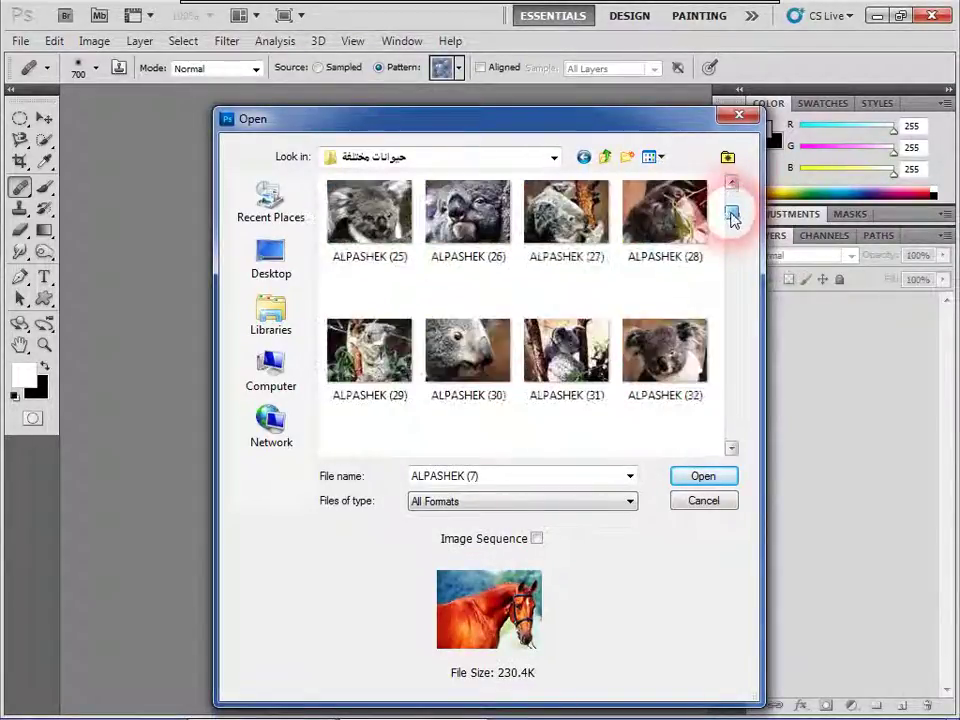
{"action": "left_click", "coordinate": [731, 450]}
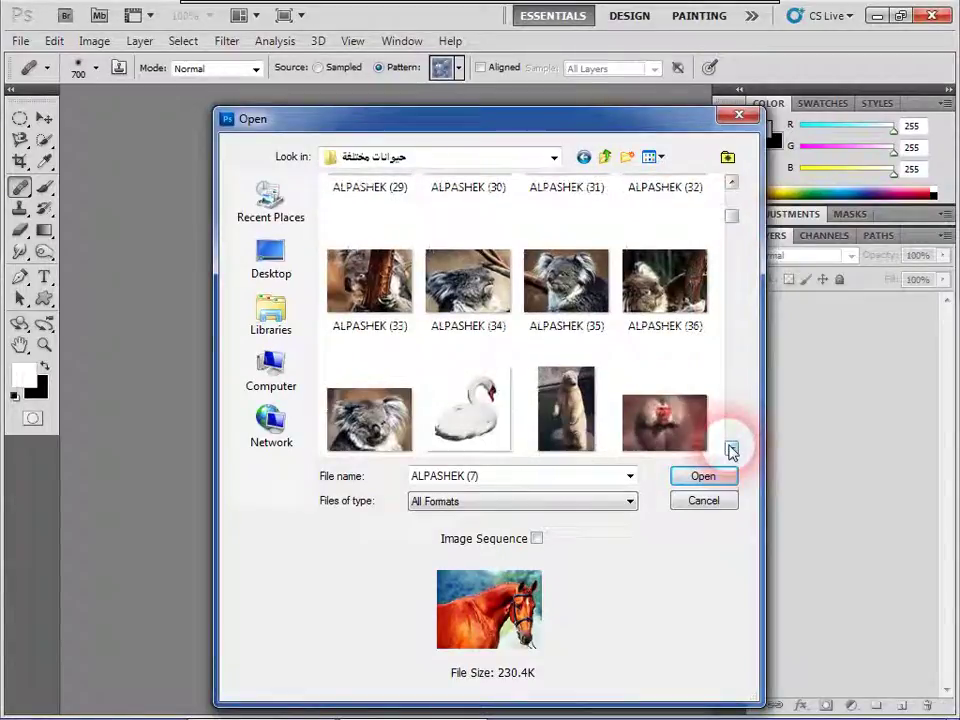
{"action": "left_click", "coordinate": [731, 450]}
{"action": "left_click", "coordinate": [731, 450]}
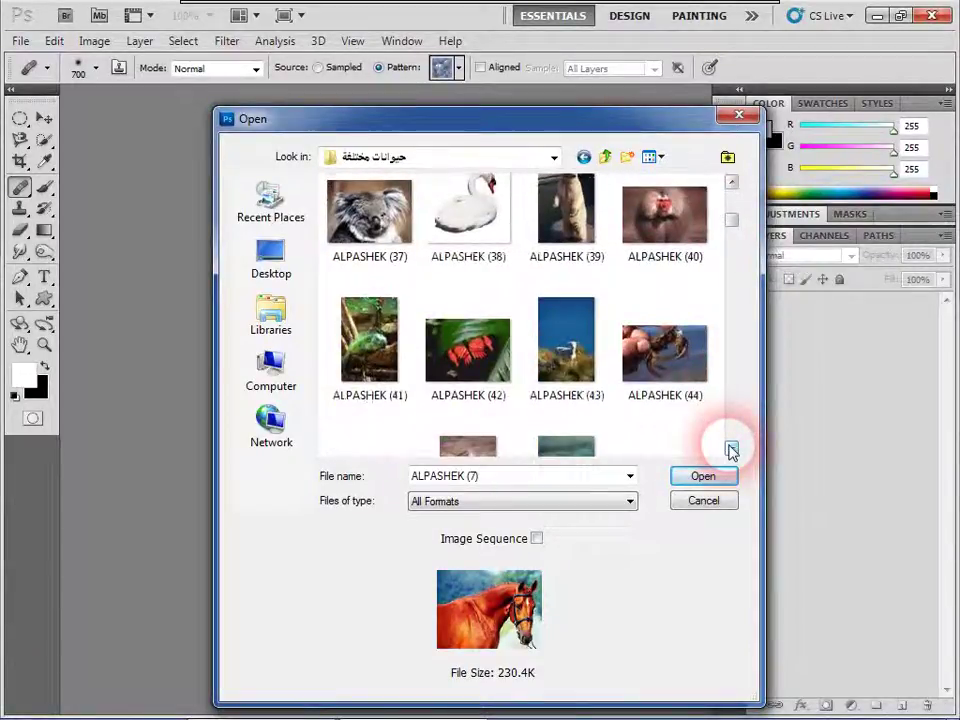
{"action": "left_click", "coordinate": [731, 450]}
{"action": "left_click", "coordinate": [731, 450]}
{"action": "left_click", "coordinate": [731, 450]}
{"action": "left_click", "coordinate": [731, 450]}
{"action": "left_click", "coordinate": [731, 450]}
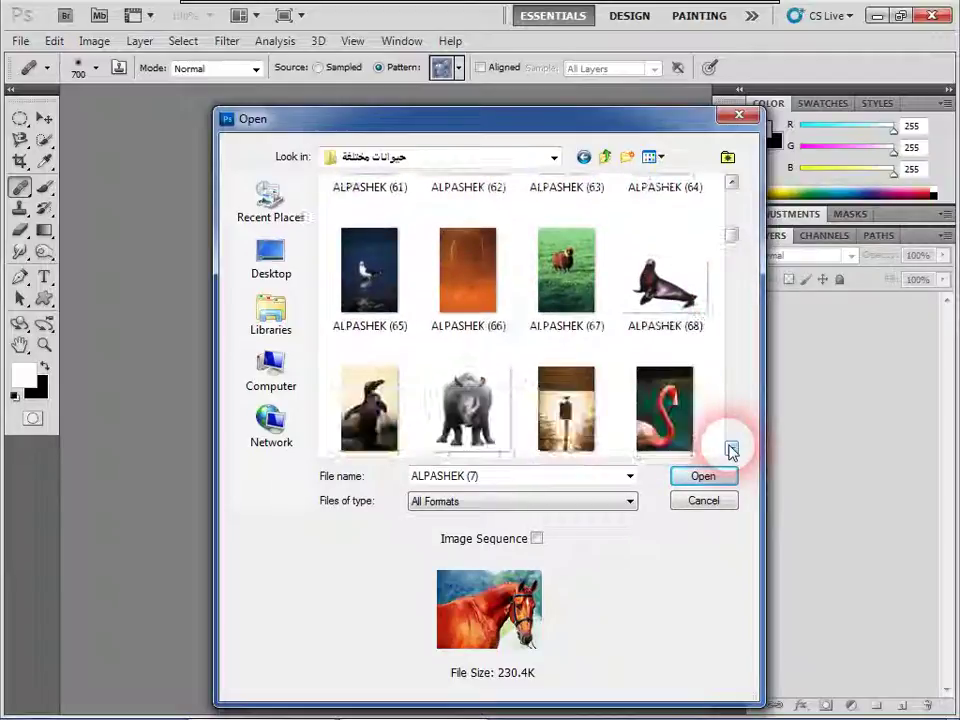
{"action": "left_click", "coordinate": [731, 450]}
{"action": "left_click", "coordinate": [731, 450]}
{"action": "left_click", "coordinate": [731, 450]}
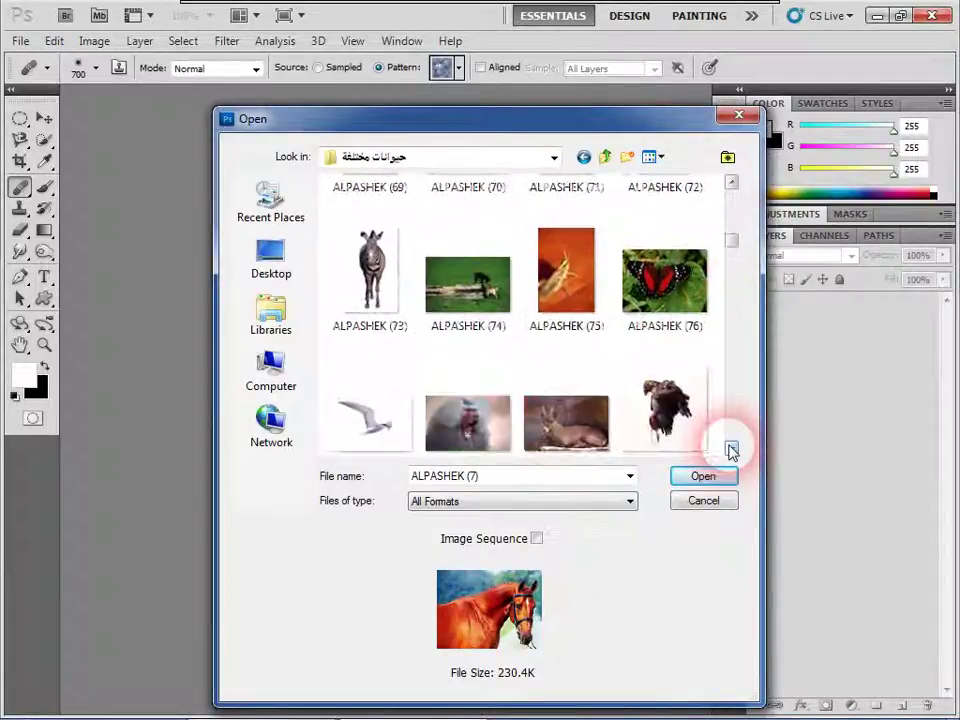
{"action": "left_click", "coordinate": [731, 450]}
{"action": "left_click", "coordinate": [731, 450]}
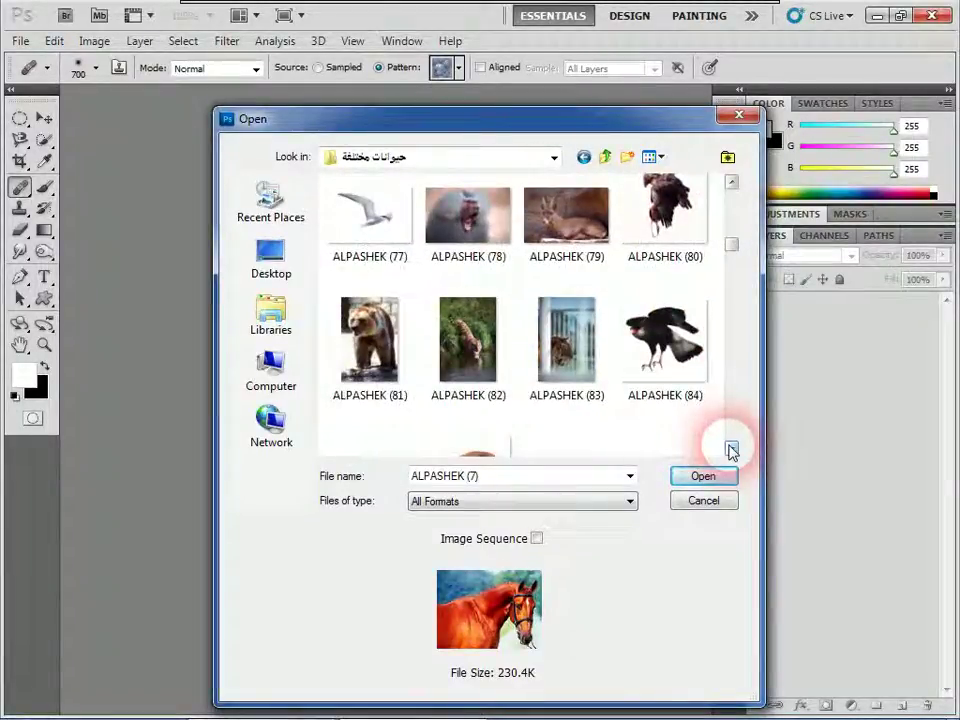
Step: Preview the bear and rhino photos, then open the cheetah photo ALPASHEK (126)
{"action": "left_click", "coordinate": [358, 335]}
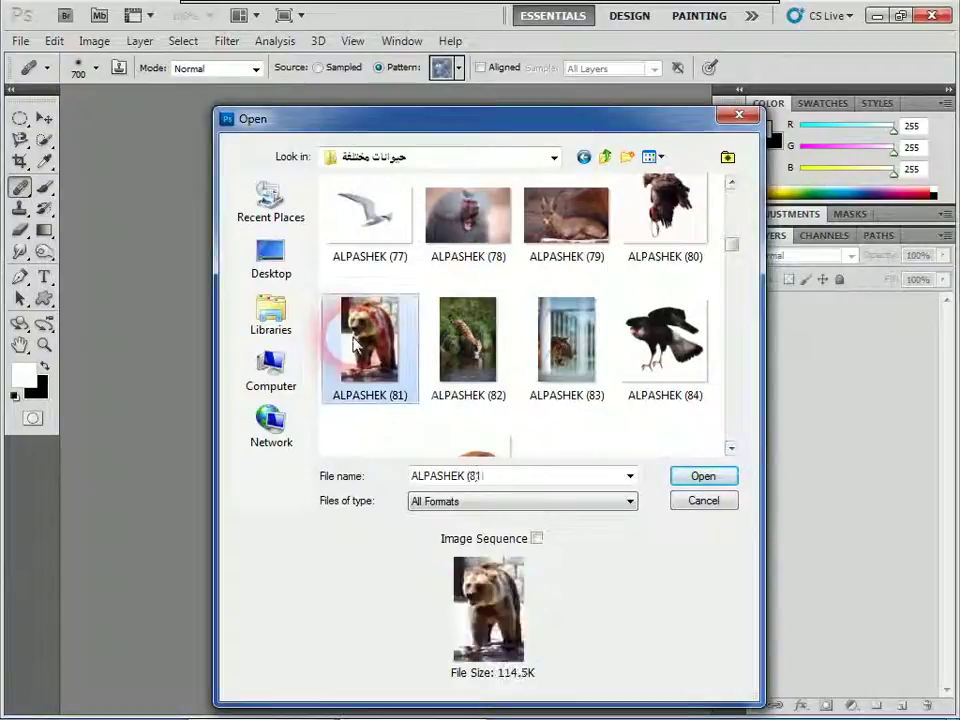
{"action": "left_click", "coordinate": [732, 449]}
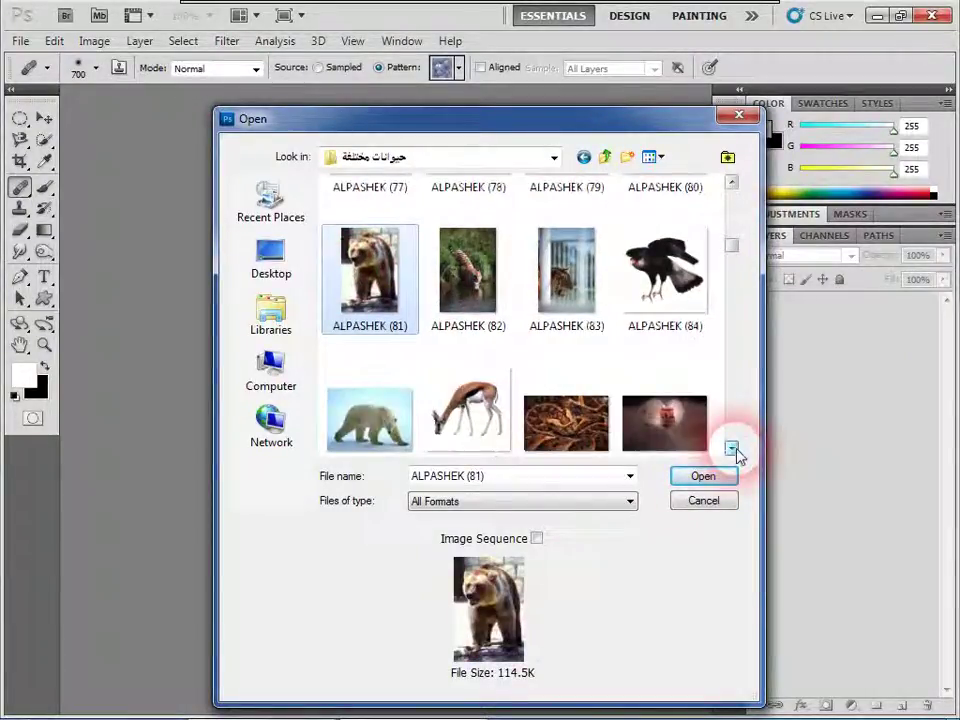
{"action": "left_click", "coordinate": [732, 449]}
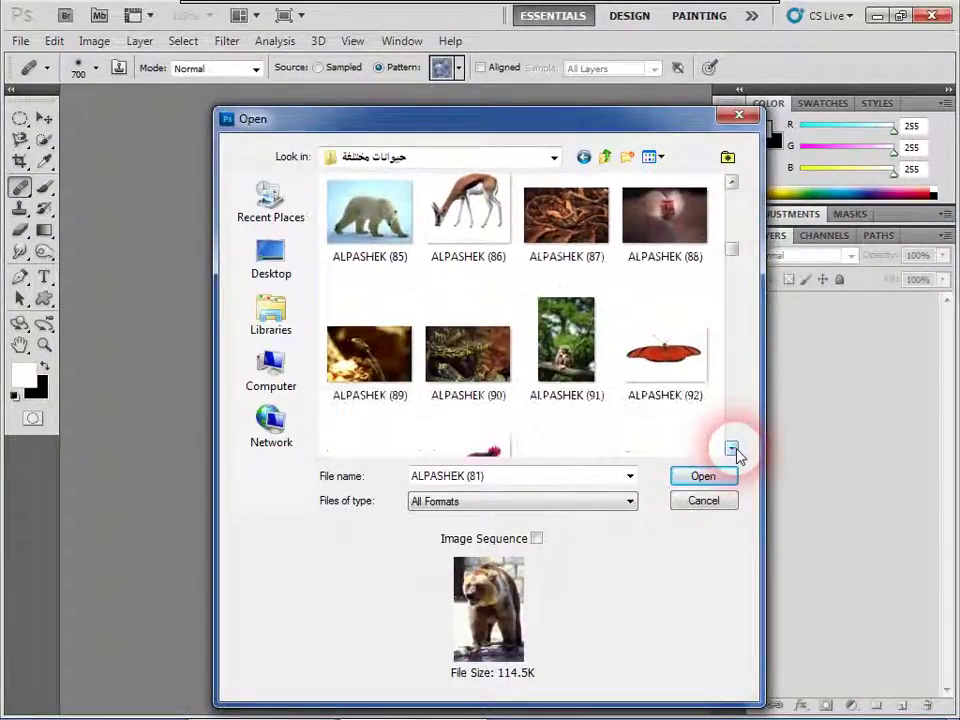
{"action": "left_click", "coordinate": [732, 449]}
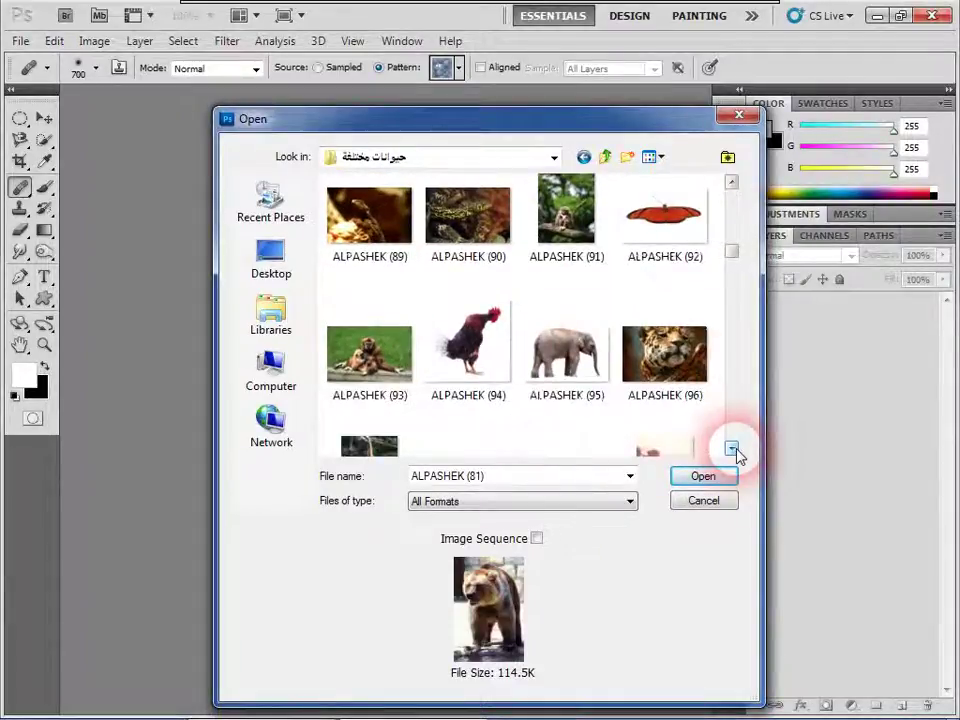
{"action": "left_click", "coordinate": [732, 449]}
{"action": "left_click", "coordinate": [732, 449]}
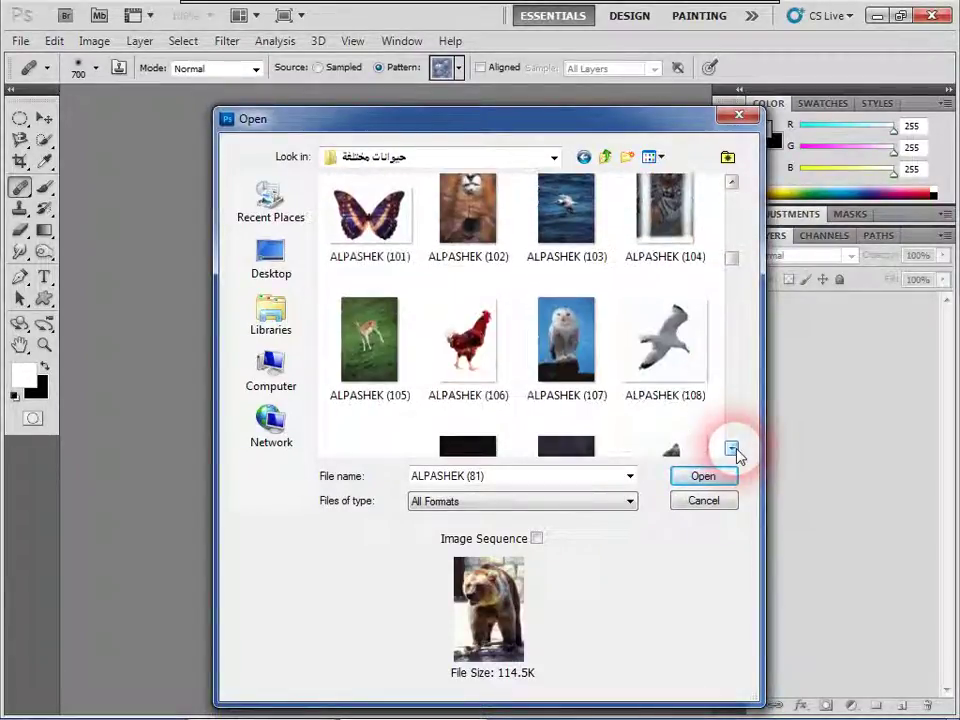
{"action": "left_click", "coordinate": [732, 449]}
{"action": "left_click", "coordinate": [732, 449]}
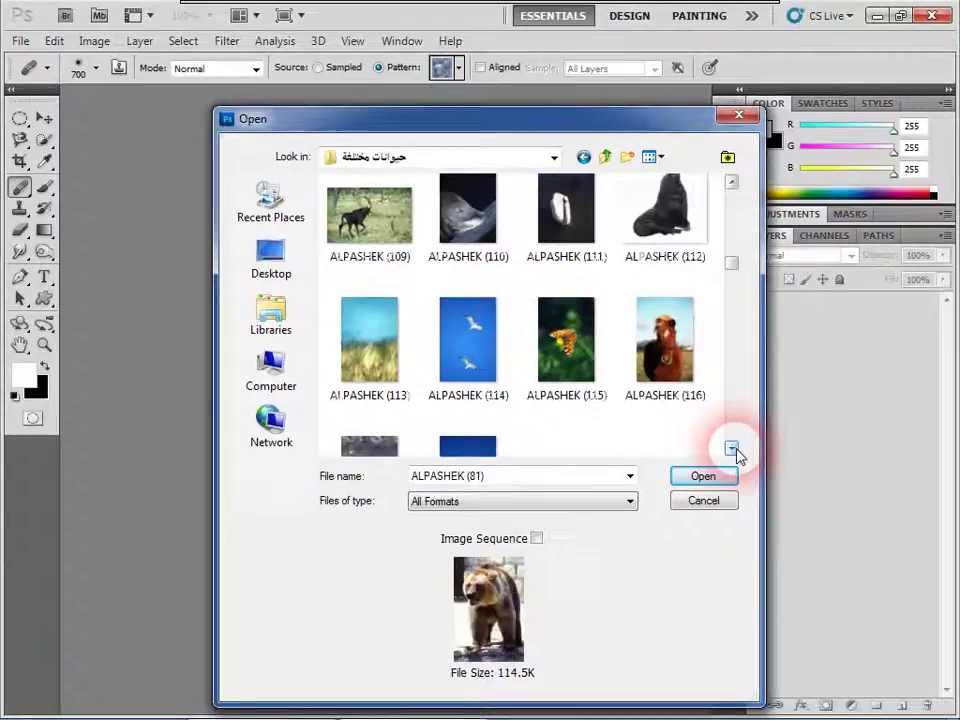
{"action": "left_click", "coordinate": [577, 348]}
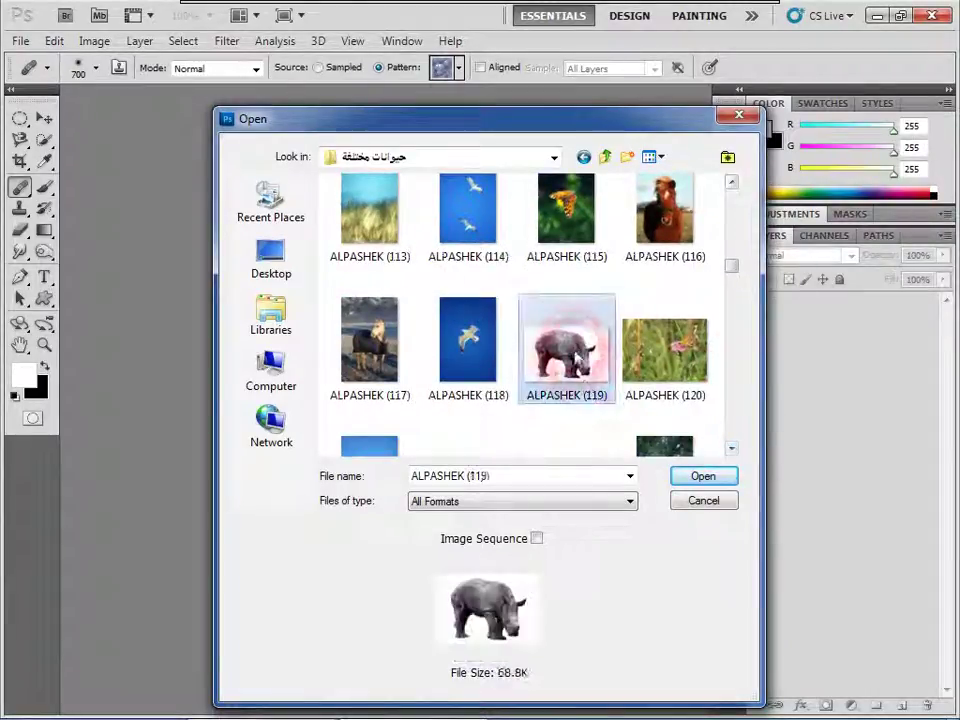
{"action": "left_click", "coordinate": [732, 449]}
{"action": "left_click", "coordinate": [732, 449]}
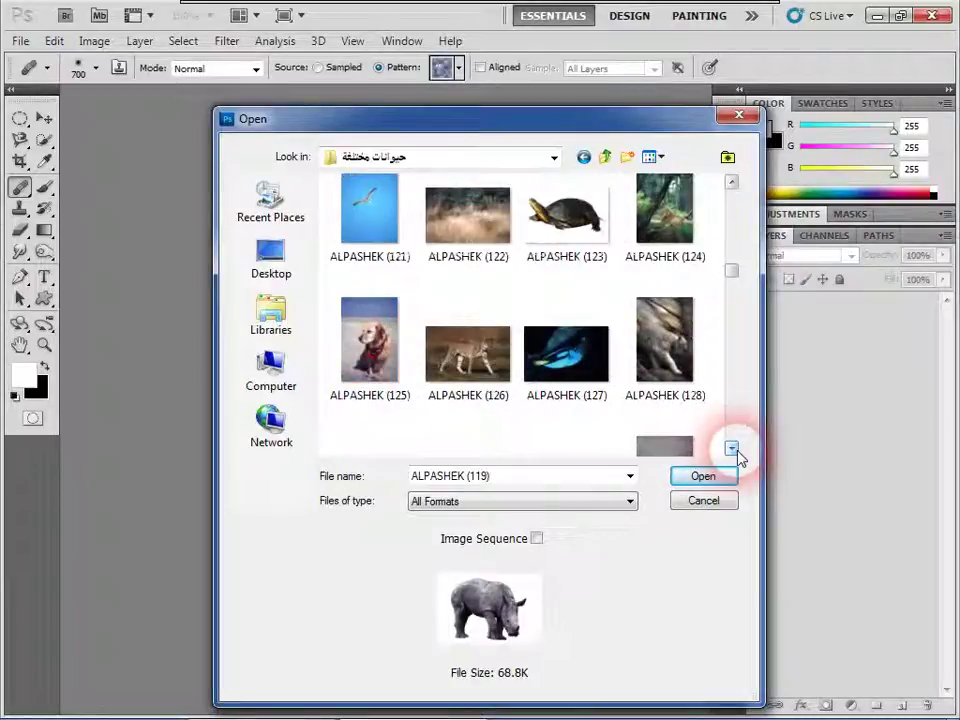
{"action": "left_click", "coordinate": [463, 362]}
{"action": "left_click", "coordinate": [705, 477]}
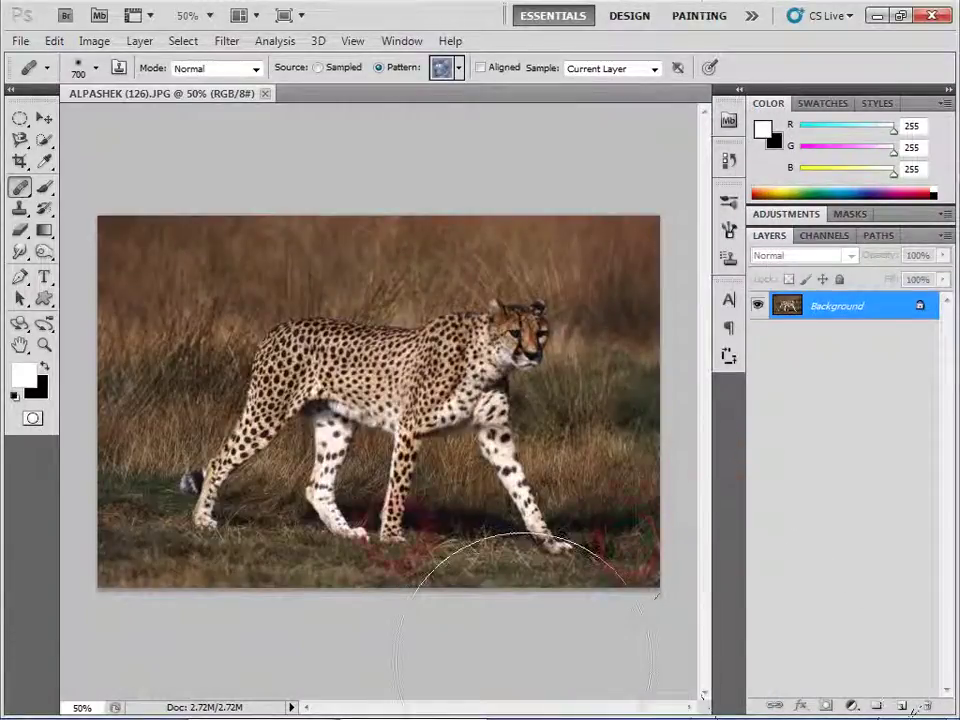
Step: Open the horse photo ALPASHEK (4) and close it again
{"action": "left_click", "coordinate": [20, 41]}
{"action": "left_click", "coordinate": [36, 79]}
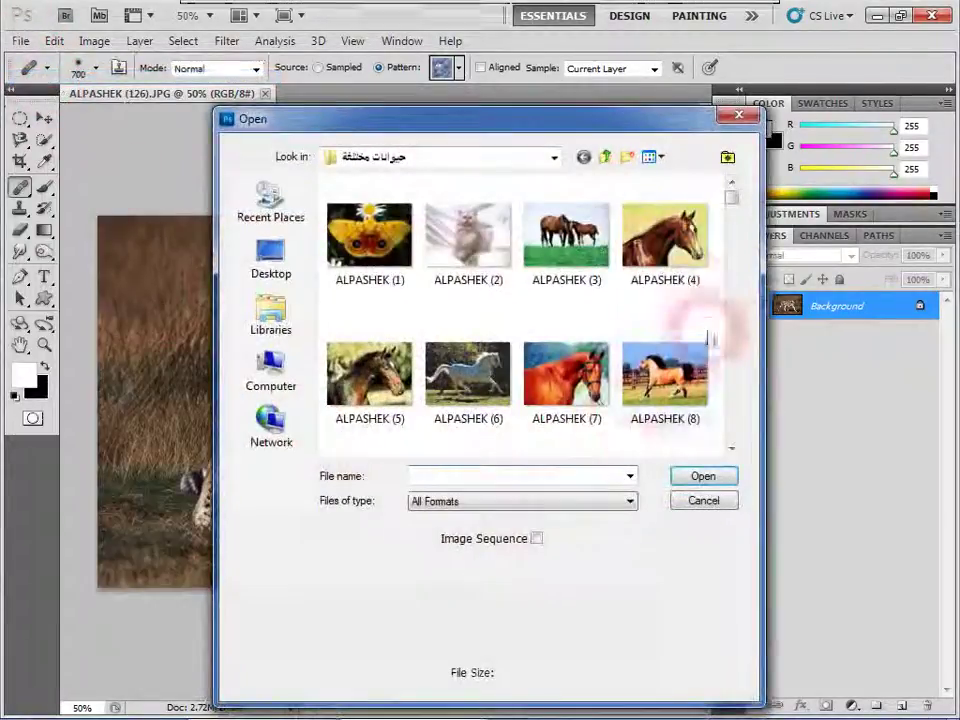
{"action": "left_click", "coordinate": [731, 449]}
{"action": "left_click", "coordinate": [645, 195]}
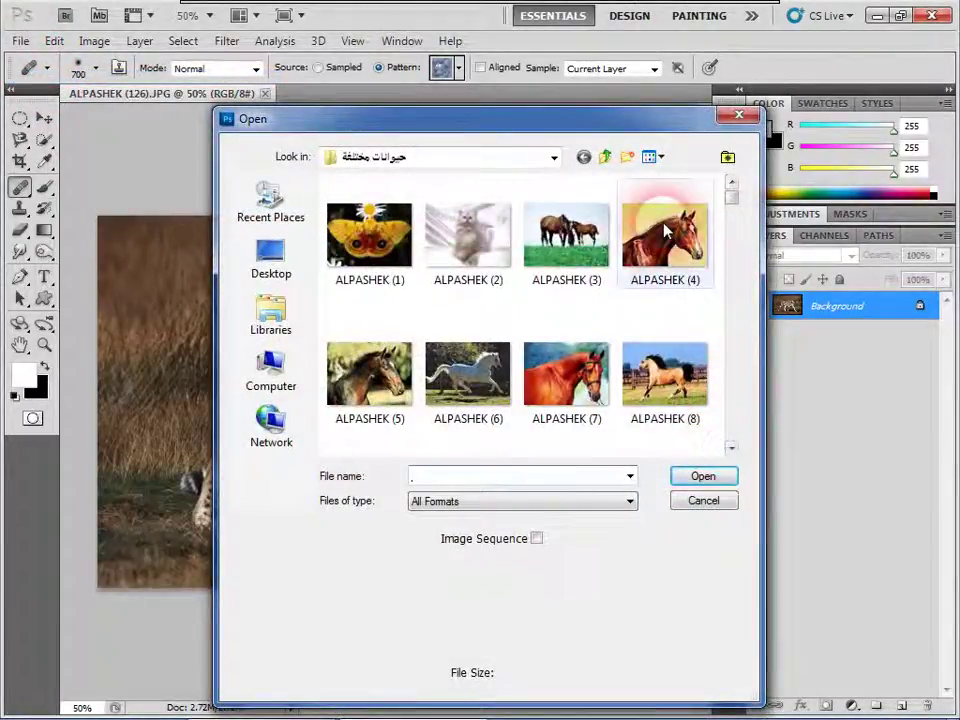
{"action": "double_click", "coordinate": [665, 257]}
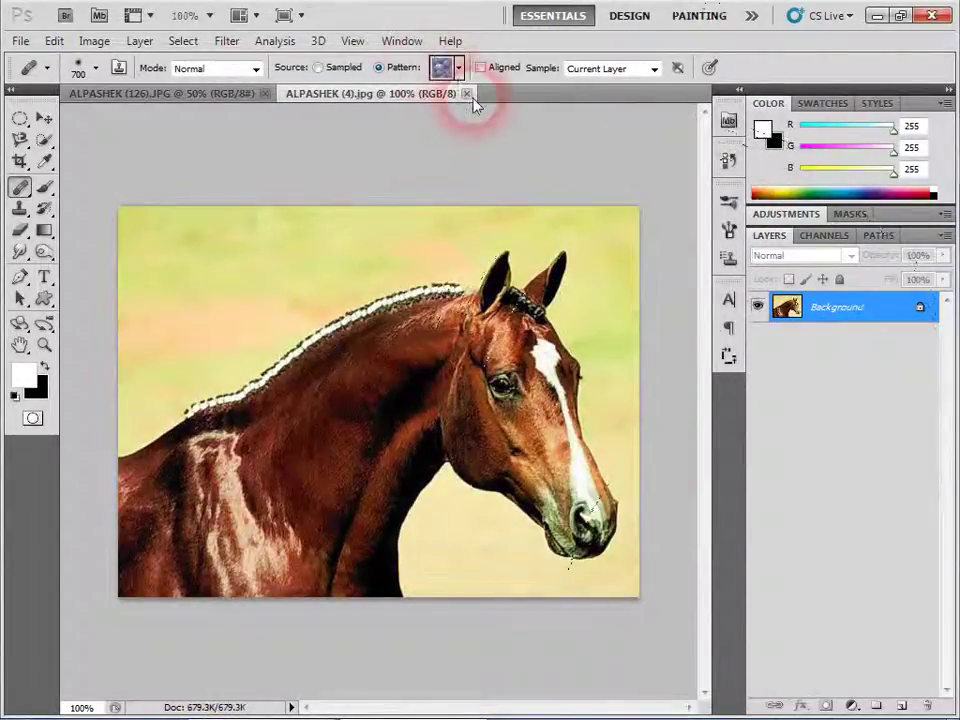
{"action": "left_click", "coordinate": [466, 93]}
Step: Reopen the Open dialog, scroll down and open the gazelle photo ALPASHEK (86)
{"action": "left_click", "coordinate": [20, 41]}
{"action": "left_click", "coordinate": [38, 78]}
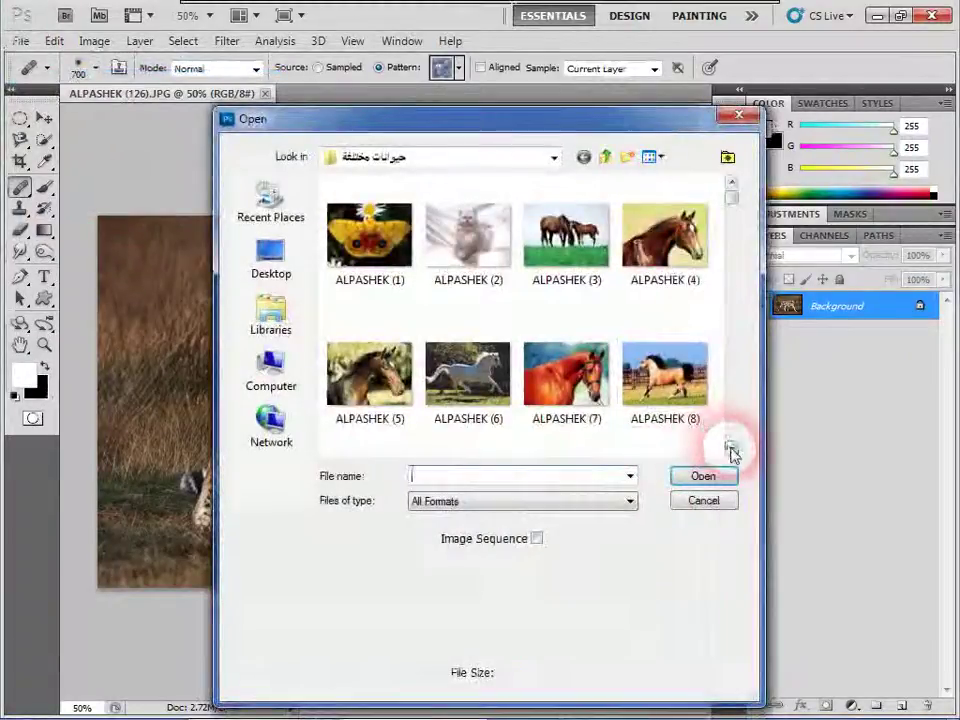
{"action": "left_click", "coordinate": [731, 449]}
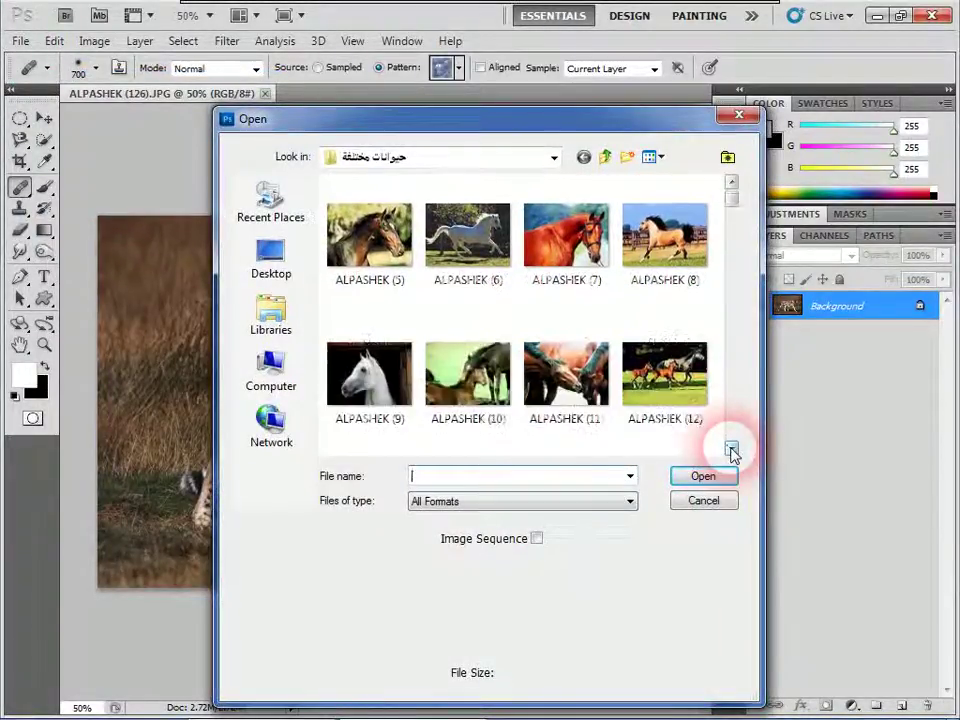
{"action": "left_click", "coordinate": [731, 449]}
{"action": "left_click", "coordinate": [731, 449]}
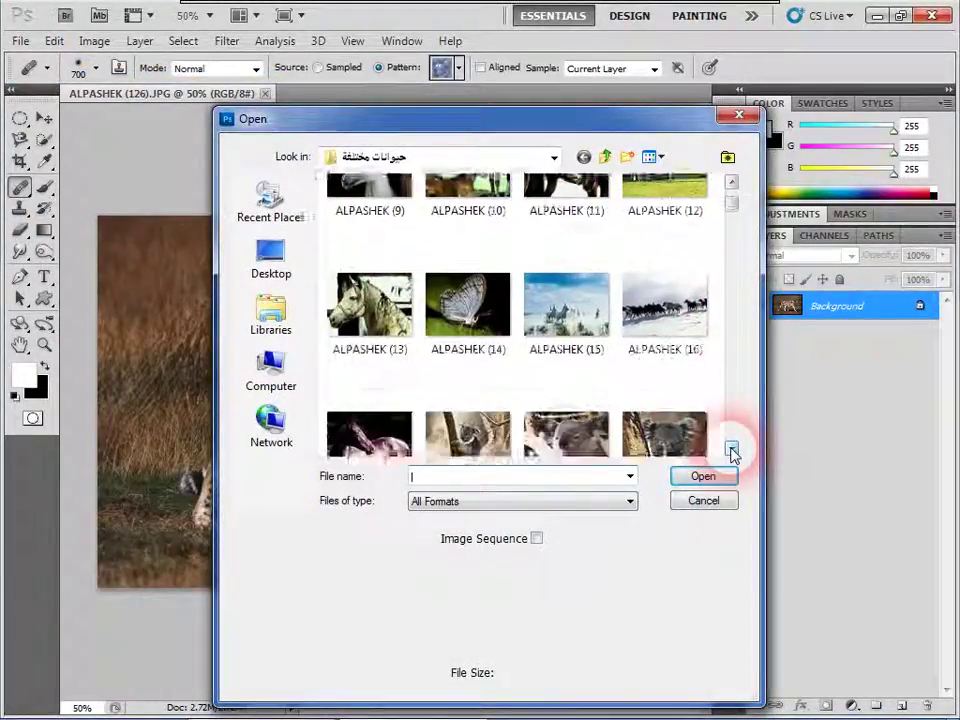
{"action": "left_click", "coordinate": [731, 449]}
{"action": "left_click", "coordinate": [731, 449]}
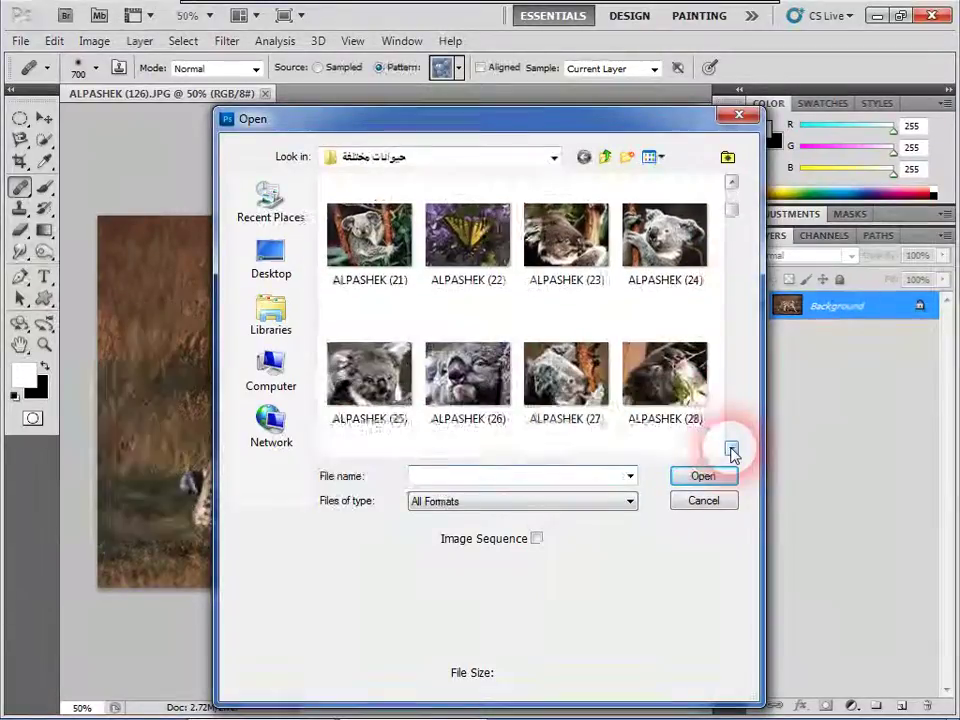
{"action": "left_click", "coordinate": [731, 449]}
{"action": "left_click", "coordinate": [731, 449]}
{"action": "left_click", "coordinate": [731, 449]}
{"action": "left_click", "coordinate": [731, 449]}
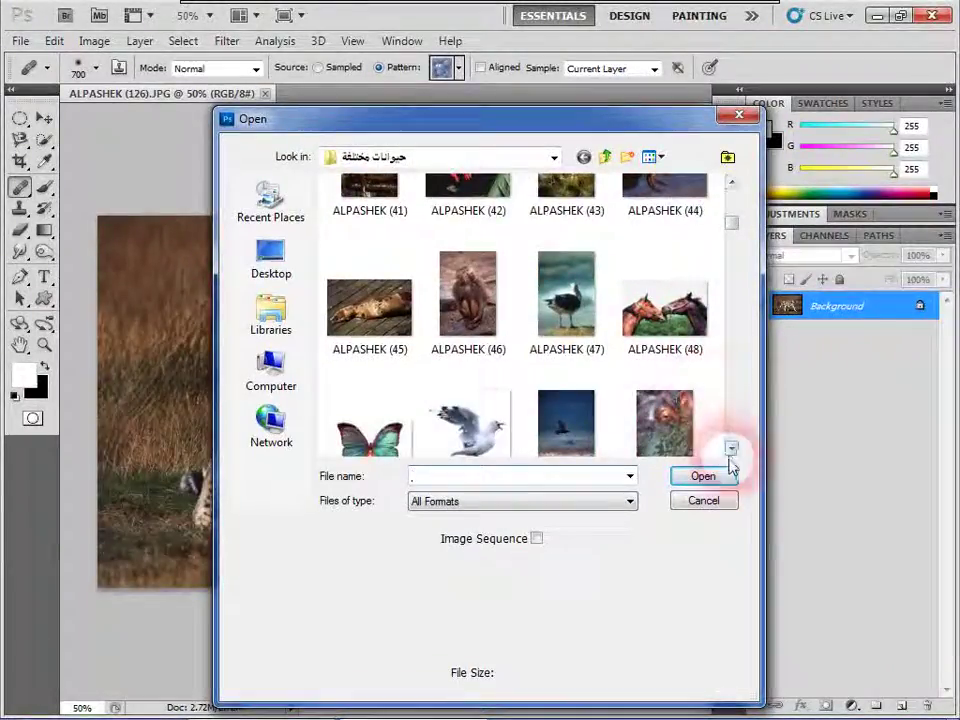
{"action": "left_click", "coordinate": [731, 449]}
{"action": "left_click", "coordinate": [731, 449]}
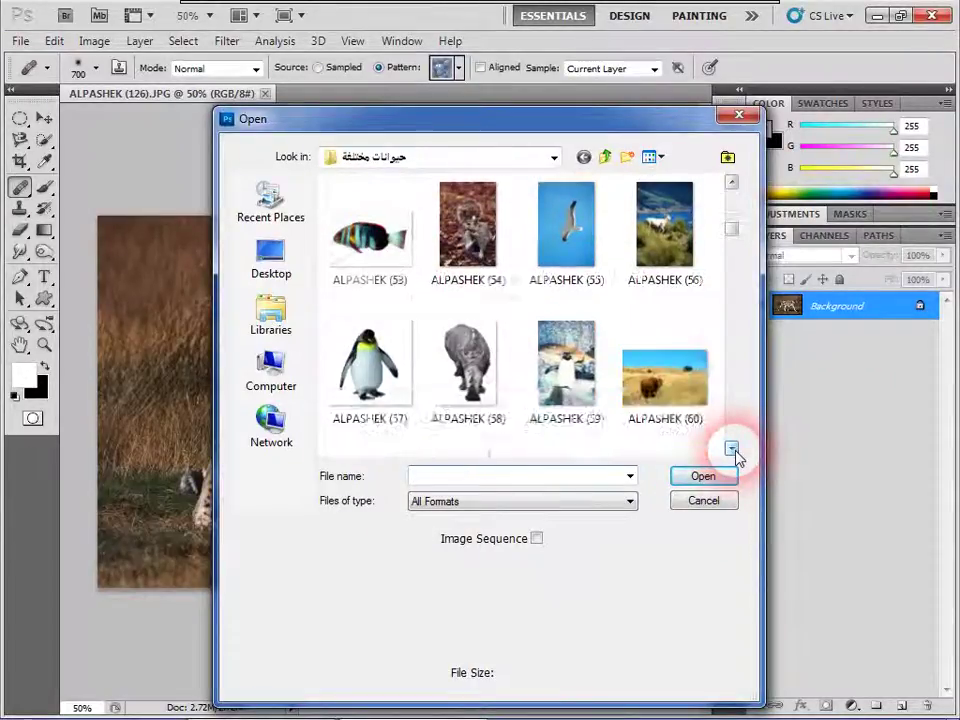
{"action": "left_click", "coordinate": [731, 449]}
{"action": "left_click", "coordinate": [731, 449]}
{"action": "left_click", "coordinate": [731, 449]}
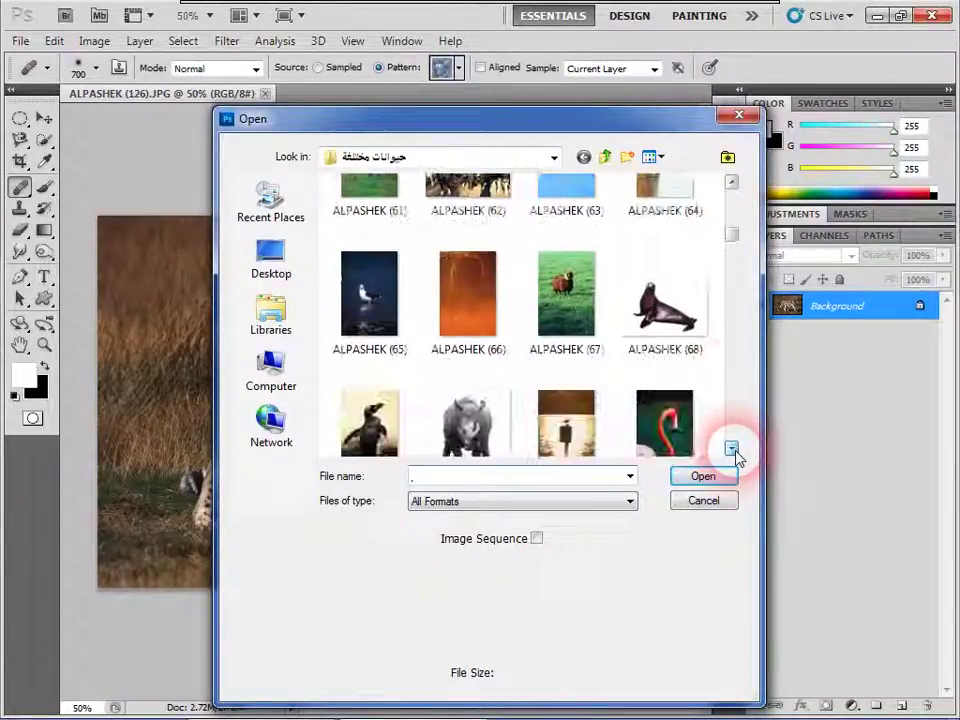
{"action": "left_click", "coordinate": [731, 449]}
{"action": "left_click", "coordinate": [731, 449]}
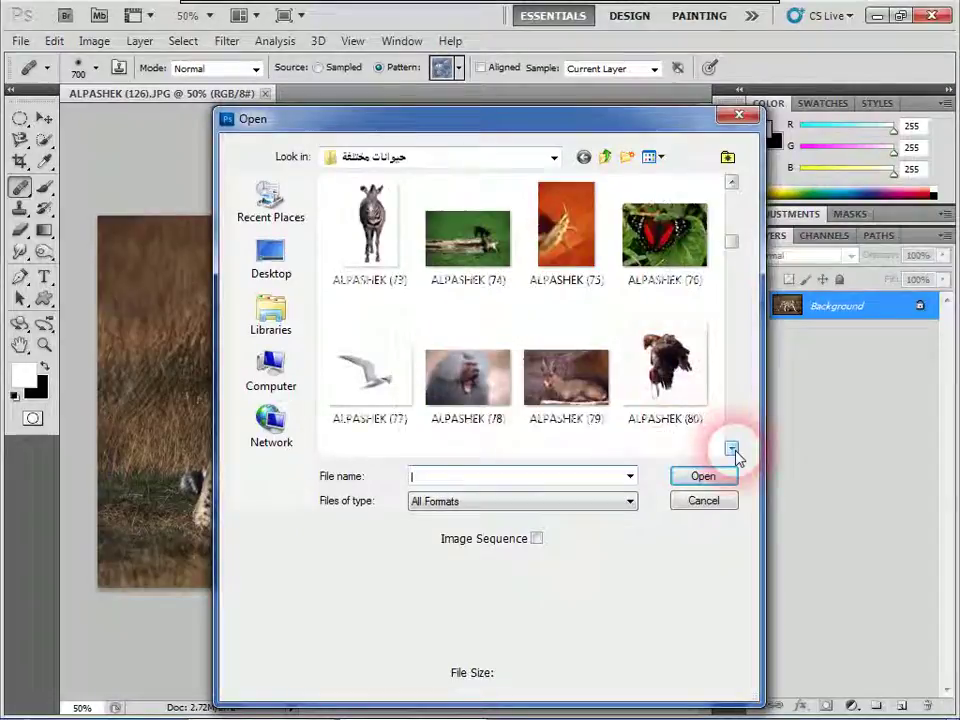
{"action": "left_click", "coordinate": [731, 449]}
{"action": "left_click", "coordinate": [731, 449]}
{"action": "left_click", "coordinate": [731, 449]}
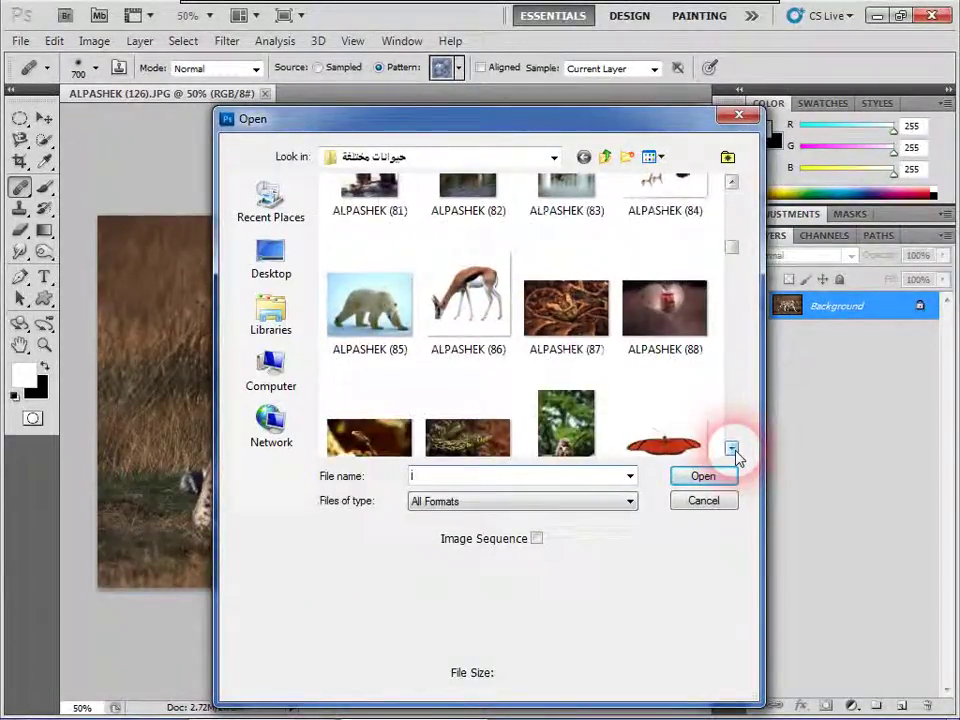
{"action": "left_click", "coordinate": [462, 313]}
{"action": "double_click", "coordinate": [462, 313]}
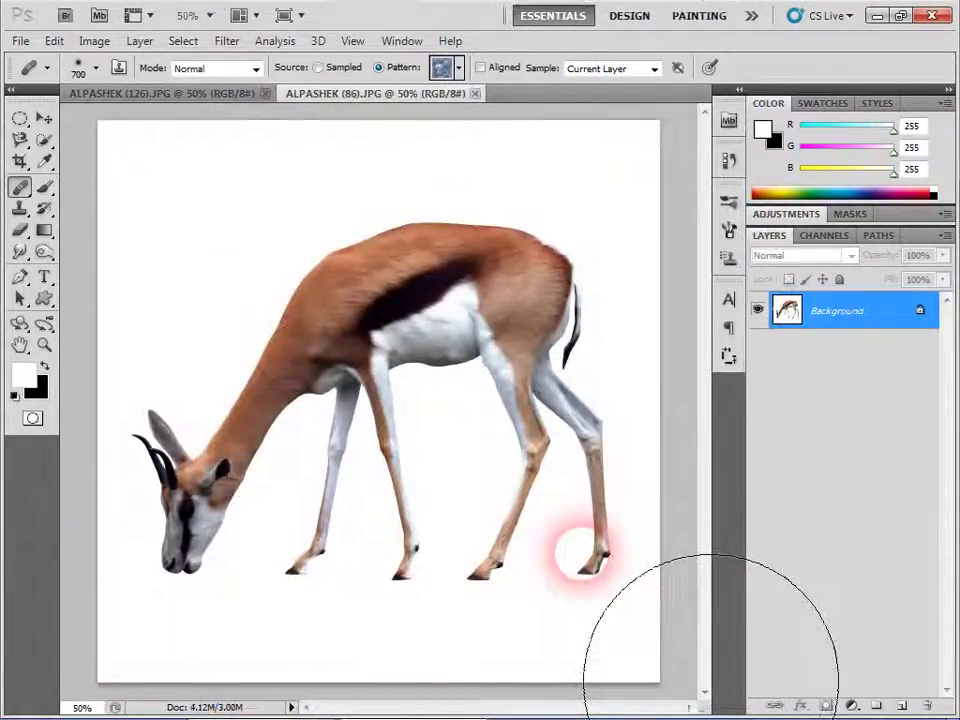
{"action": "left_click", "coordinate": [44, 118]}
Step: Drag the gazelle image with the Move tool onto the ALPASHEK (126) cheetah tab as Layer 1
{"action": "left_click", "coordinate": [442, 419]}
{"action": "left_click", "coordinate": [510, 418]}
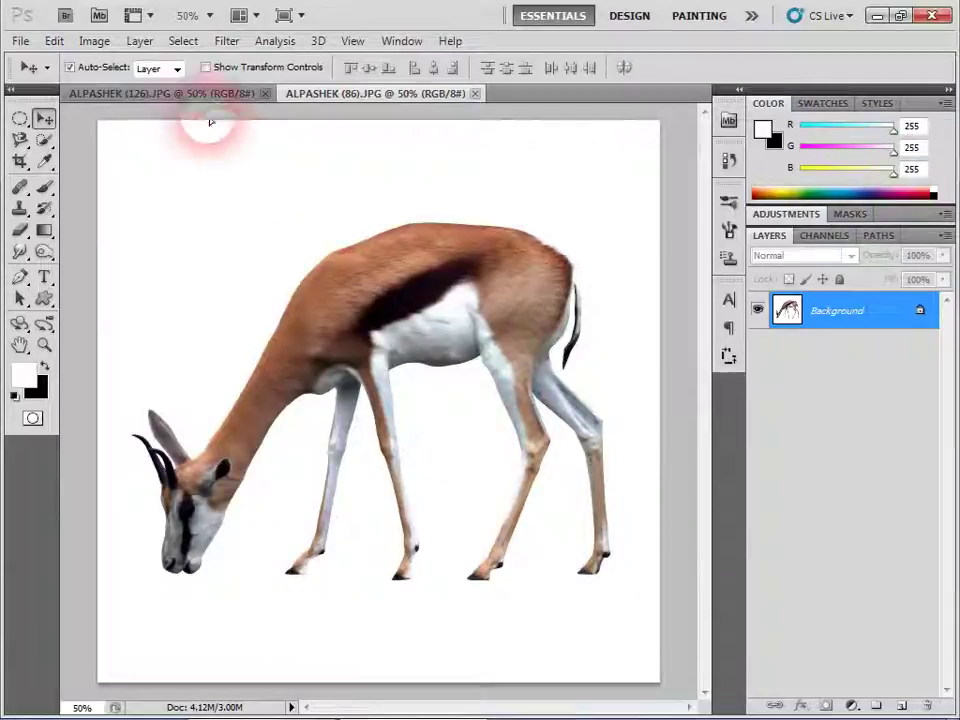
{"action": "left_click_drag", "start_coordinate": [201, 95], "coordinate": [440, 453]}
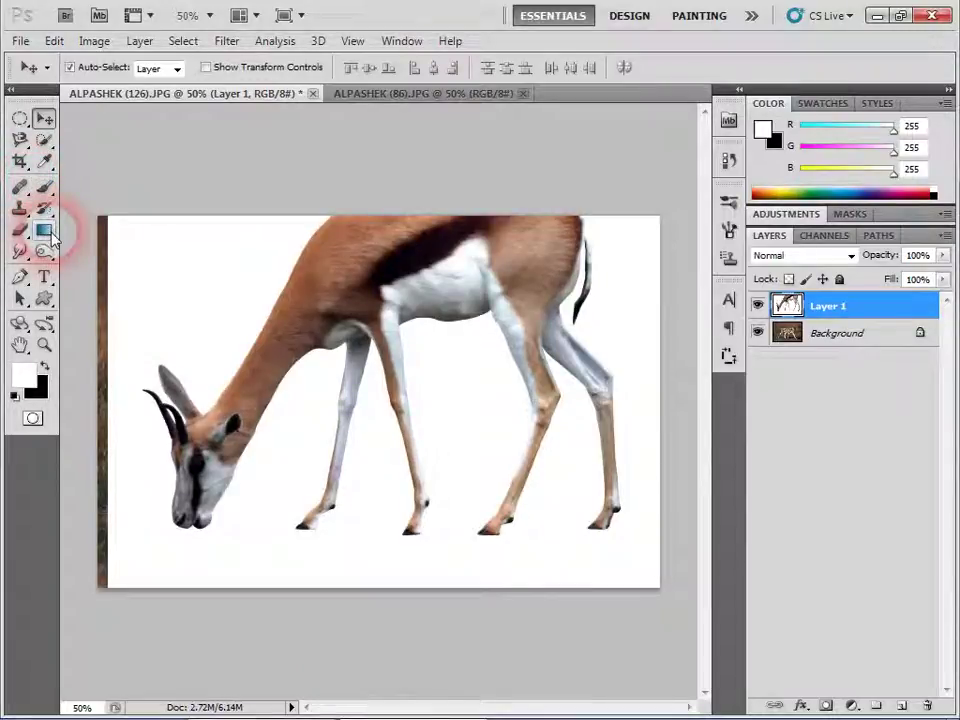
{"action": "left_click_drag", "start_coordinate": [20, 229], "coordinate": [90, 264]}
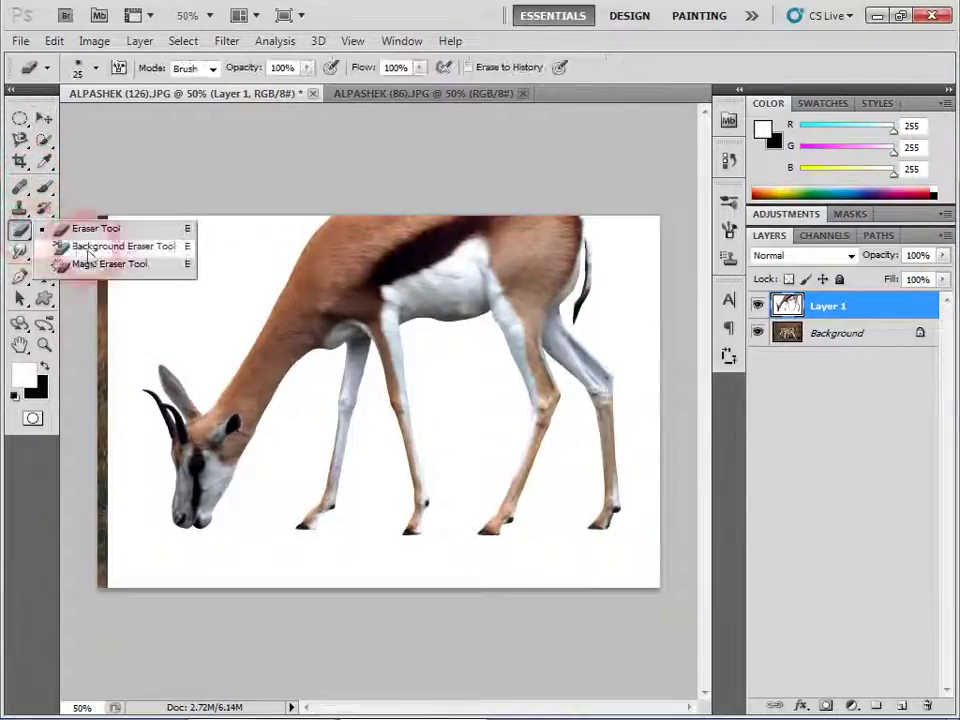
Step: Magic-erase the gazelle's white background and reposition the layer over the cheetah
{"action": "left_click", "coordinate": [175, 302]}
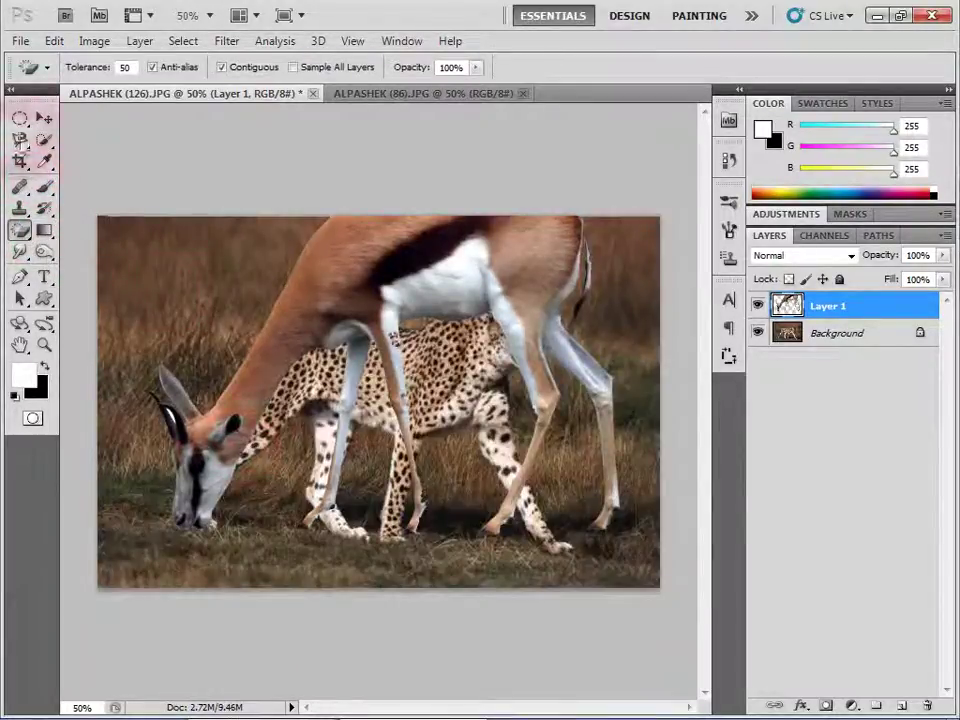
{"action": "left_click", "coordinate": [44, 118]}
{"action": "mouse_move", "coordinate": [398, 272]}
{"action": "left_mouse_down"}
{"action": "mouse_move", "coordinate": [427, 366]}
{"action": "mouse_move", "coordinate": [384, 333]}
{"action": "mouse_move", "coordinate": [388, 513]}
{"action": "left_mouse_up"}
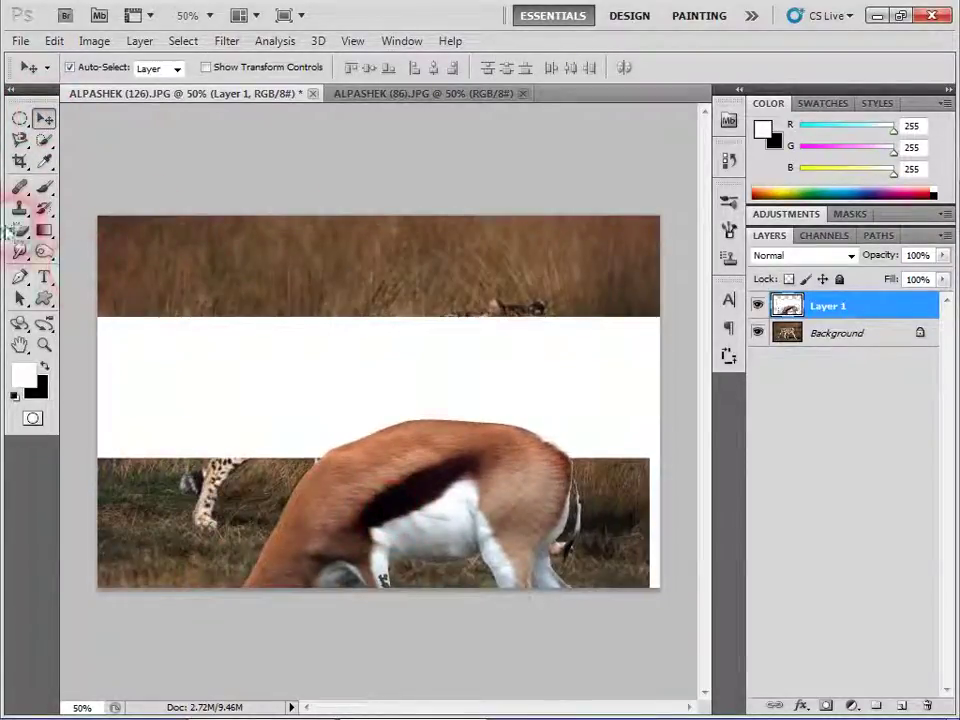
{"action": "left_click_drag", "start_coordinate": [18, 232], "coordinate": [98, 265]}
{"action": "left_click", "coordinate": [250, 405]}
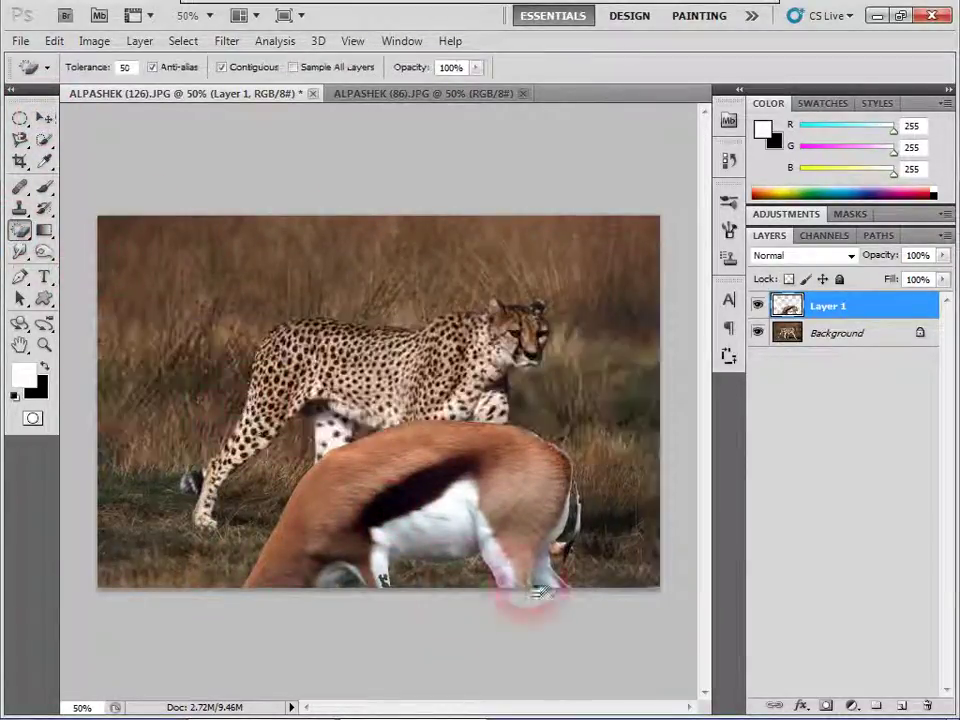
{"action": "left_click", "coordinate": [43, 118]}
{"action": "left_click_drag", "start_coordinate": [330, 510], "coordinate": [268, 280]}
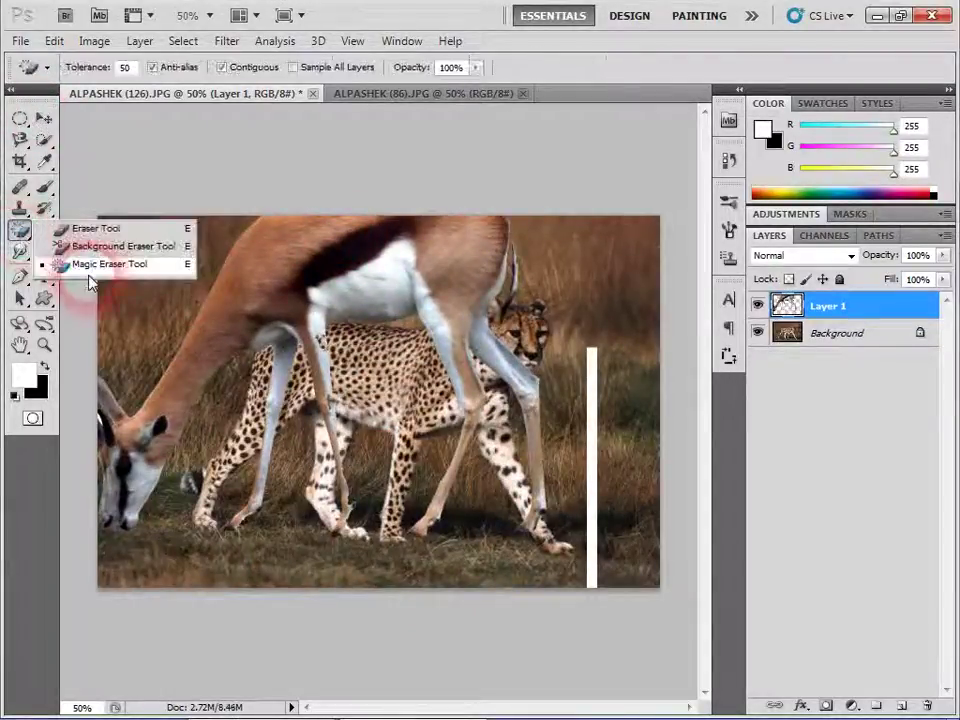
Step: Erase the leftover white strip and nudge the gazelle down and right
{"action": "left_click_drag", "start_coordinate": [21, 238], "coordinate": [98, 264]}
{"action": "left_click", "coordinate": [596, 418]}
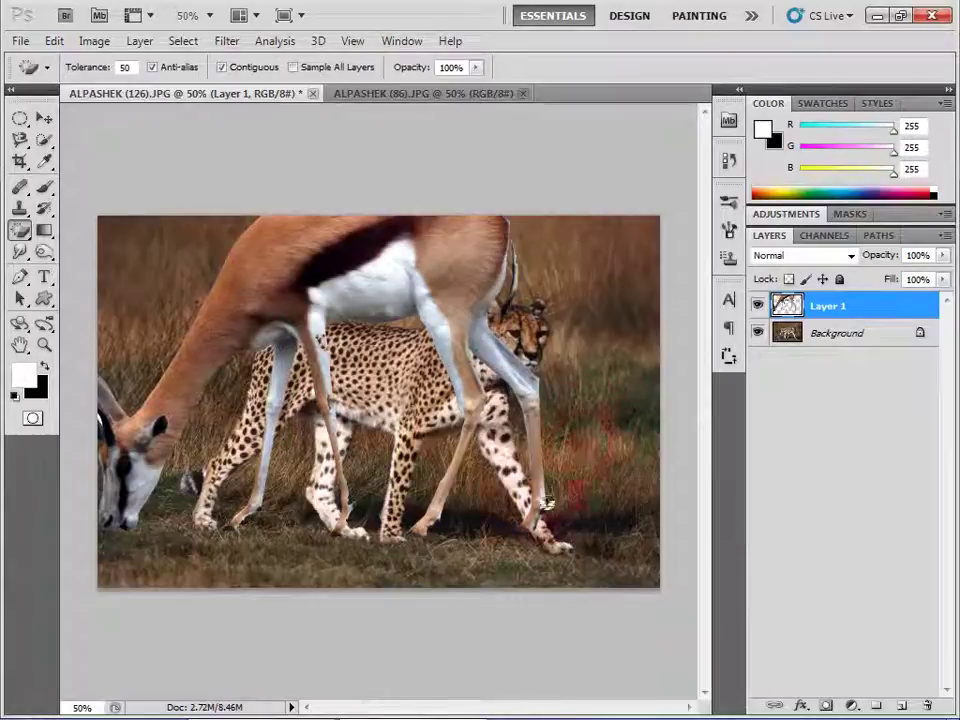
{"action": "left_click", "coordinate": [43, 118]}
{"action": "left_click_drag", "start_coordinate": [356, 259], "coordinate": [389, 327]}
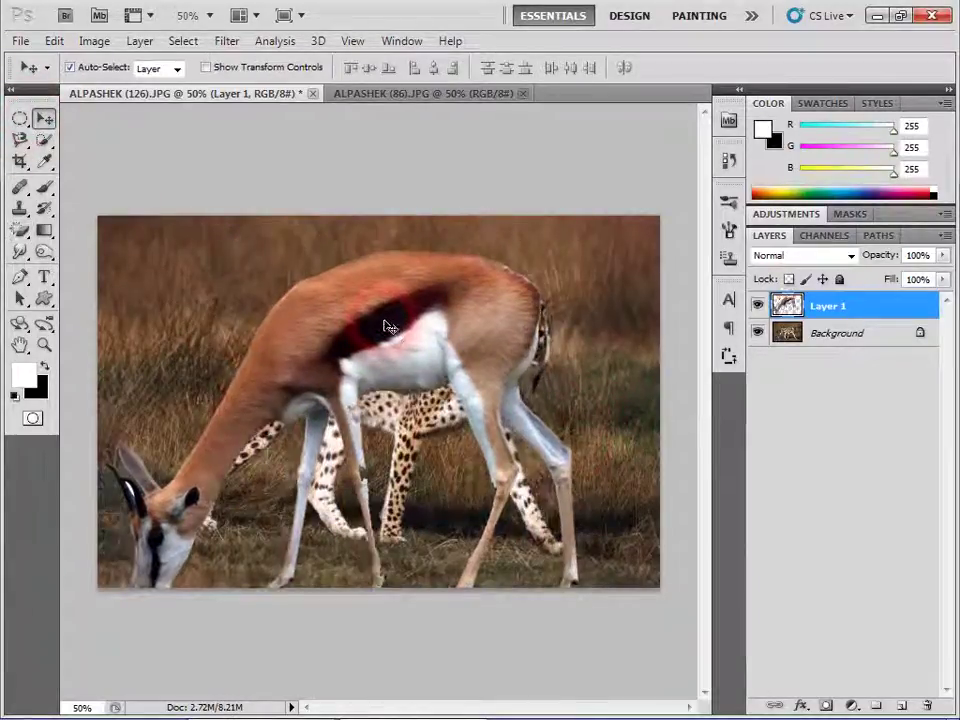
Step: Free-transform the gazelle: flip it horizontally, scale to about 57%, and set it on the cheetah's back
{"action": "key", "text": "ctrl+t"}
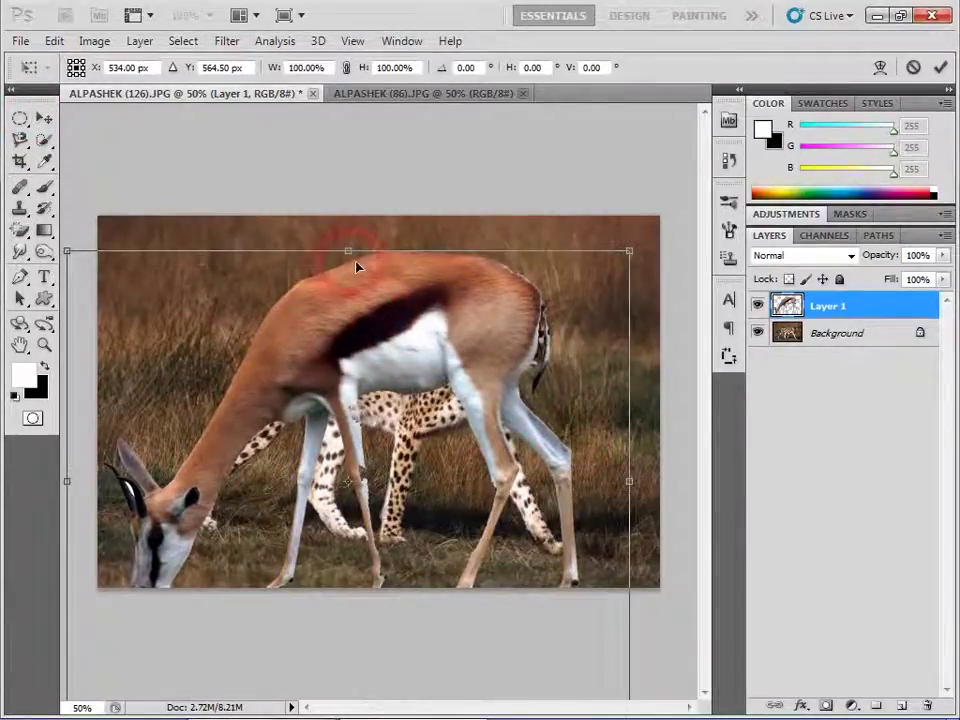
{"action": "left_click_drag", "start_coordinate": [634, 251], "coordinate": [584, 327]}
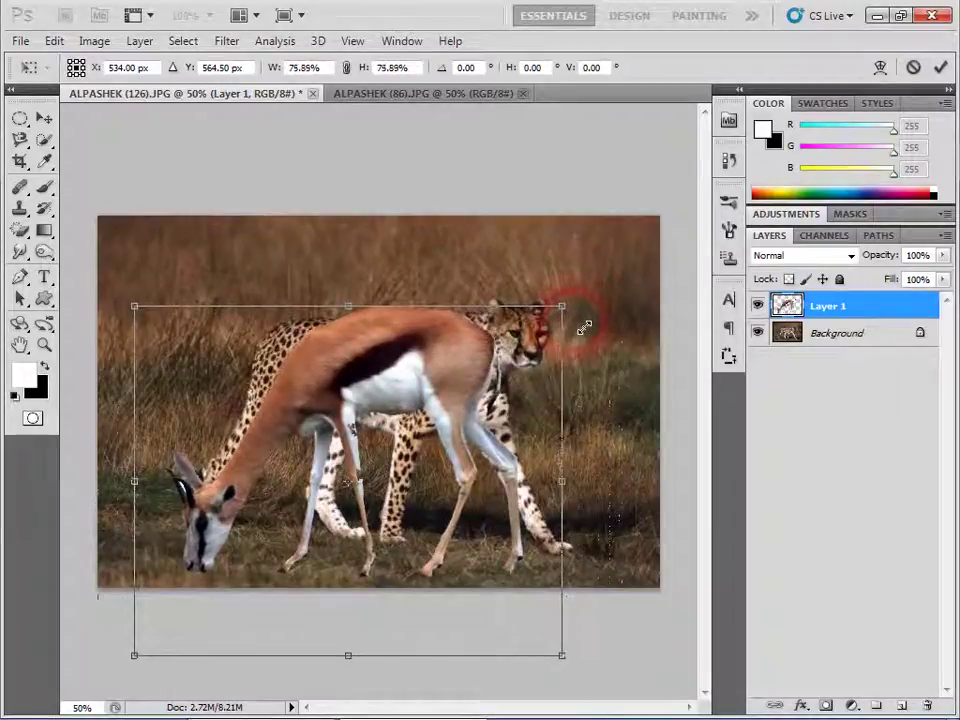
{"action": "right_click", "coordinate": [376, 425]}
{"action": "left_click", "coordinate": [395, 399]}
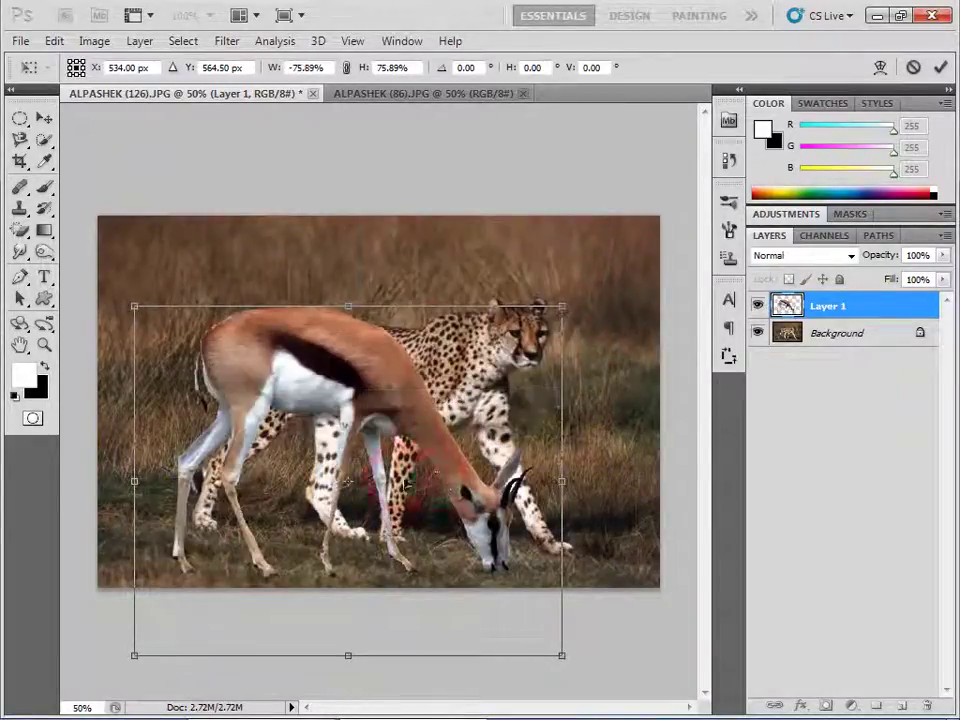
{"action": "left_click_drag", "start_coordinate": [321, 367], "coordinate": [377, 352]}
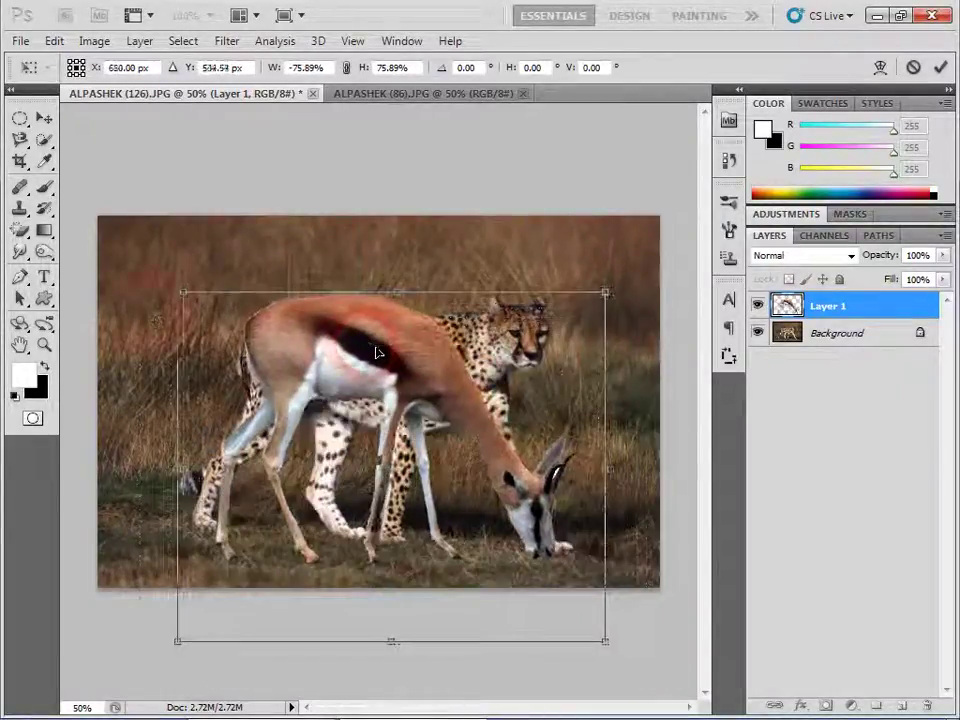
{"action": "left_click_drag", "start_coordinate": [177, 294], "coordinate": [239, 338]}
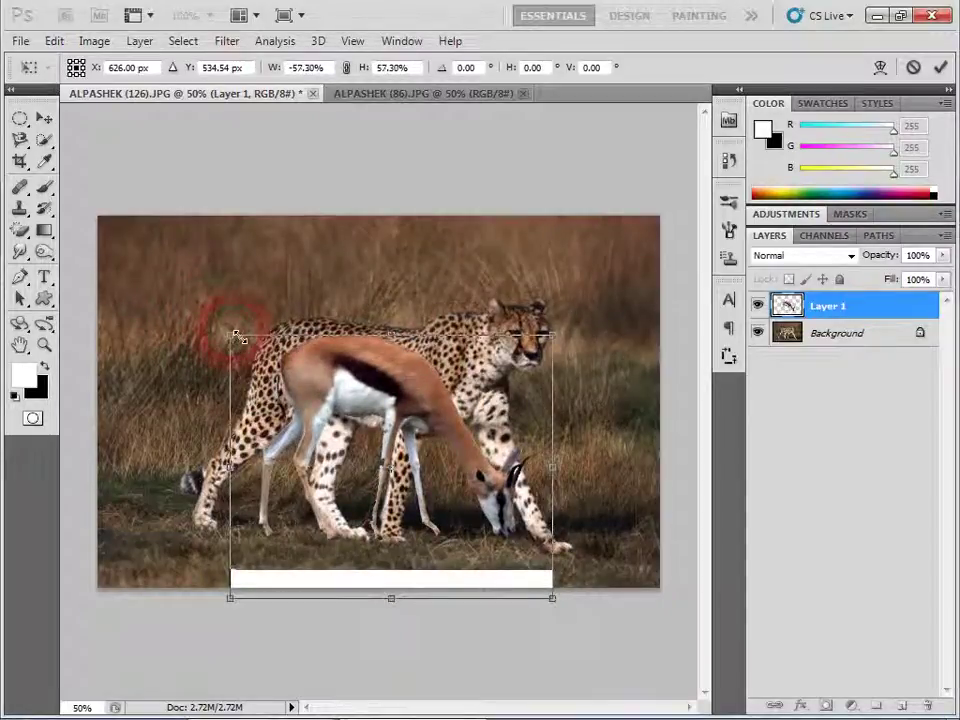
{"action": "left_click_drag", "start_coordinate": [381, 378], "coordinate": [378, 333]}
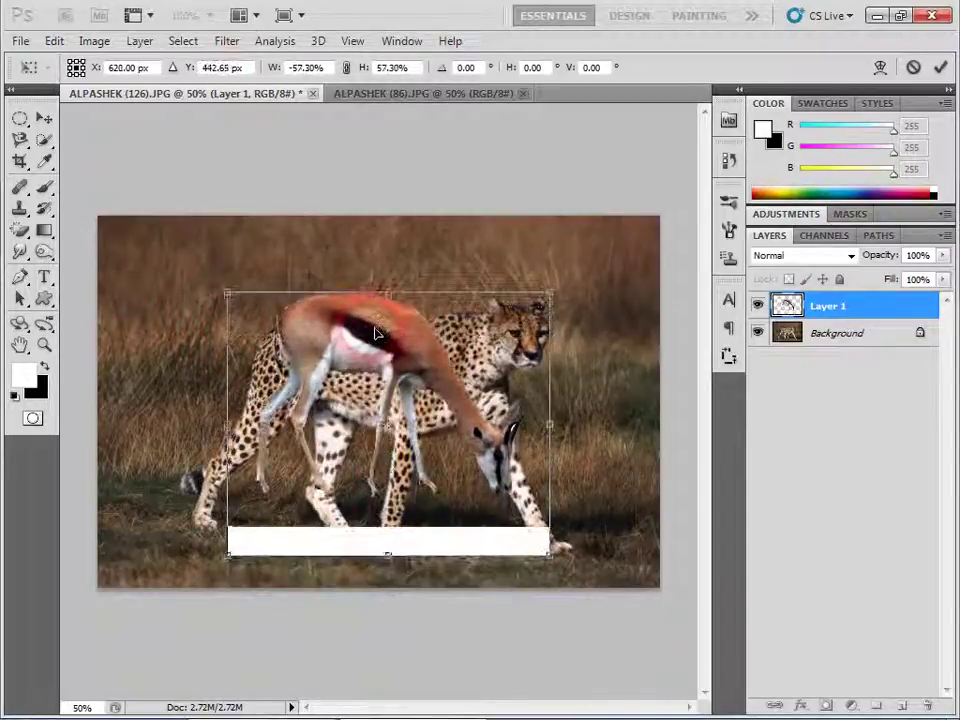
{"action": "key", "text": "Return"}
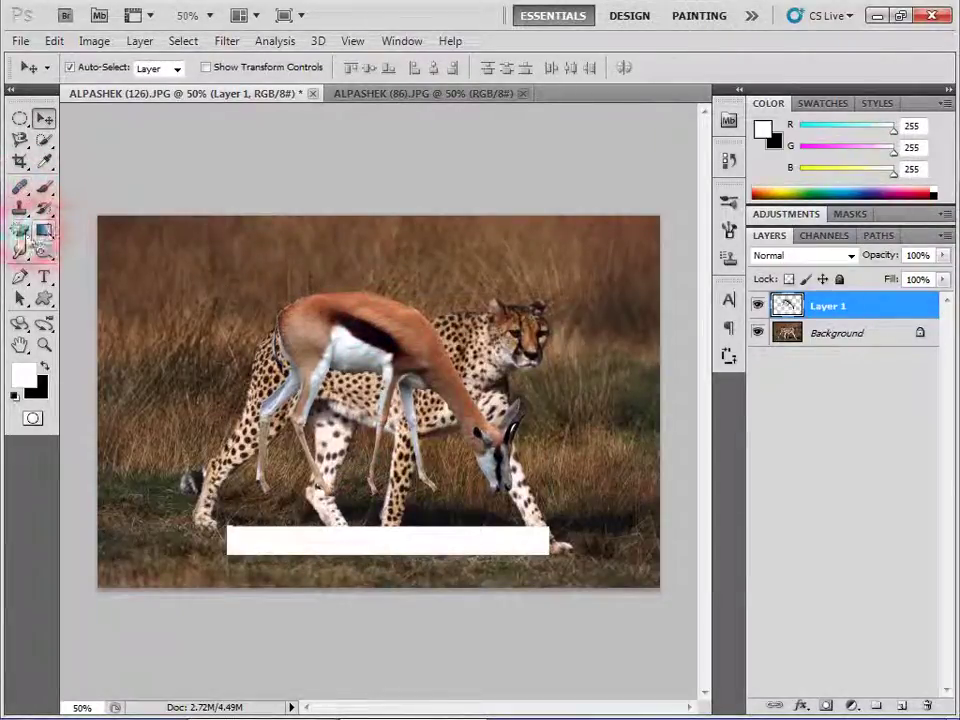
{"action": "left_click_drag", "start_coordinate": [20, 230], "coordinate": [100, 264]}
Step: Erase white under the gazelle's legs, nudge it, then undo back to the larger gazelle
{"action": "left_click", "coordinate": [386, 550]}
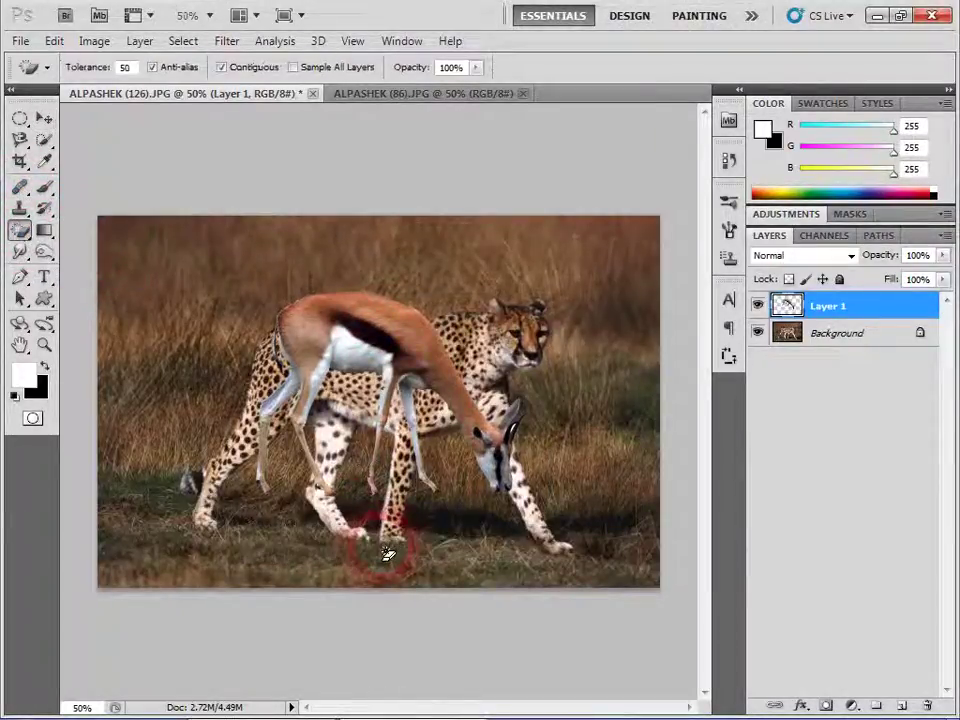
{"action": "left_click", "coordinate": [44, 118]}
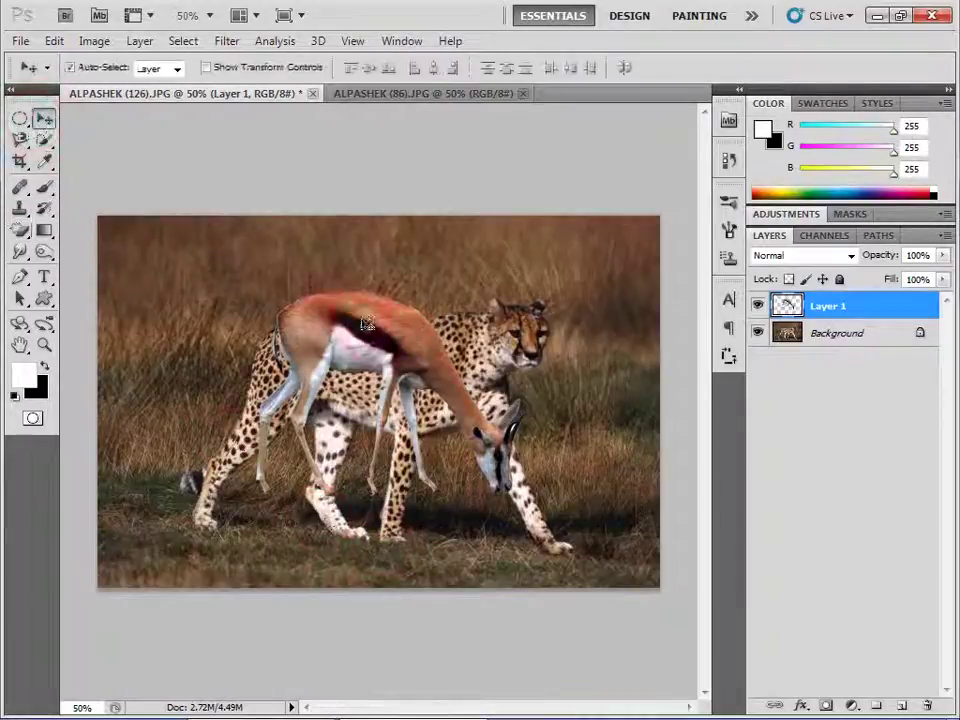
{"action": "left_click_drag", "start_coordinate": [393, 360], "coordinate": [418, 395]}
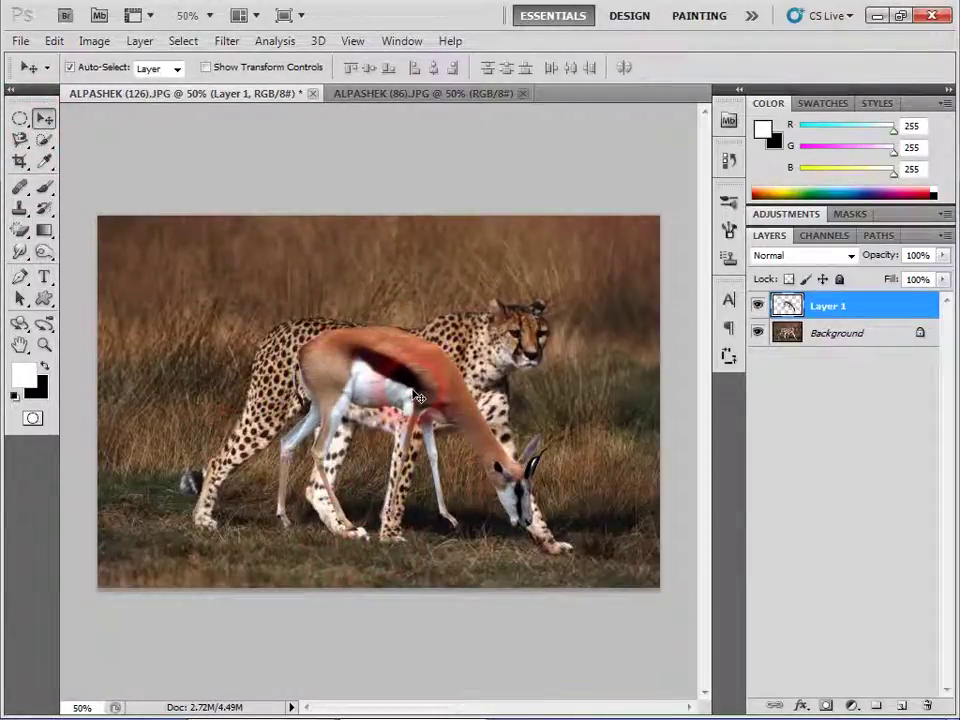
{"action": "key", "text": "ctrl+alt+z"}
{"action": "key", "text": "ctrl+alt+z"}
{"action": "key", "text": "ctrl+alt+z"}
{"action": "key", "text": "ctrl+alt+z"}
{"action": "key", "text": "ctrl+alt+z"}
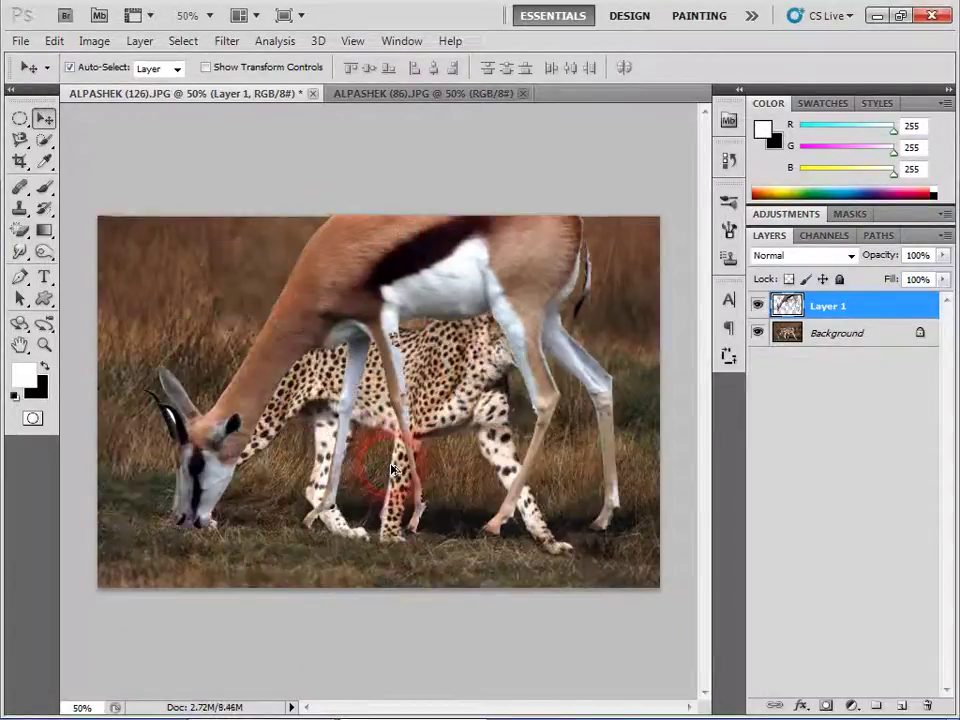
{"action": "key", "text": "ctrl+alt+z"}
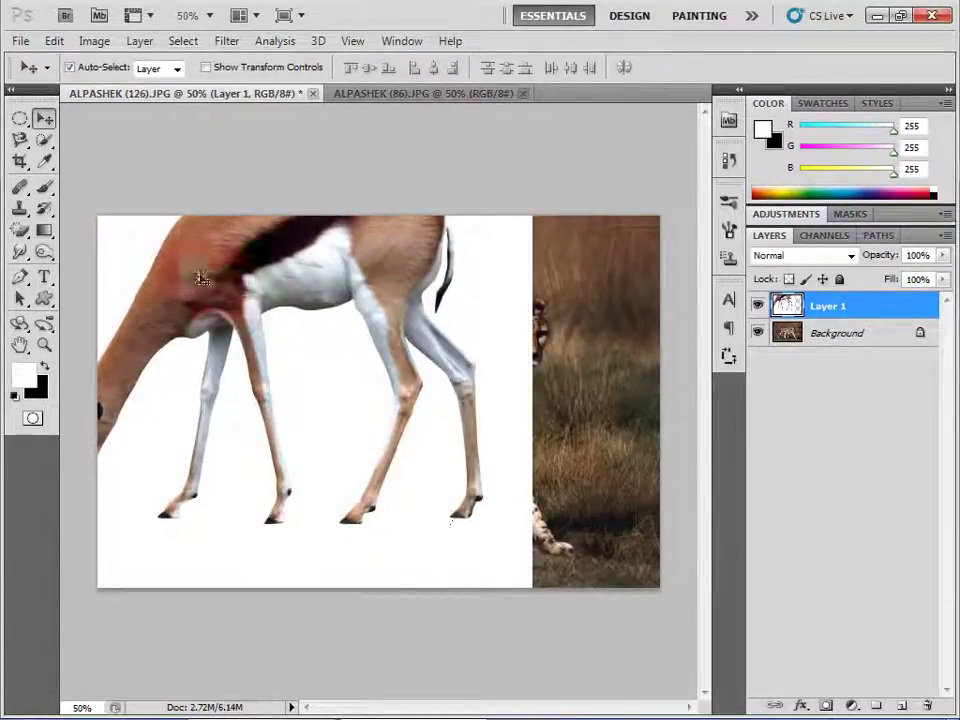
{"action": "key", "text": "ctrl+alt+z"}
Step: Erase the gazelle's white background with the Magic Eraser at tolerance 30
{"action": "left_click_drag", "start_coordinate": [22, 237], "coordinate": [80, 264]}
{"action": "left_click_drag", "start_coordinate": [20, 230], "coordinate": [82, 277]}
{"action": "left_click", "coordinate": [82, 277]}
{"action": "type", "text": "30"}
{"action": "left_click", "coordinate": [338, 527]}
{"action": "left_click", "coordinate": [133, 275]}
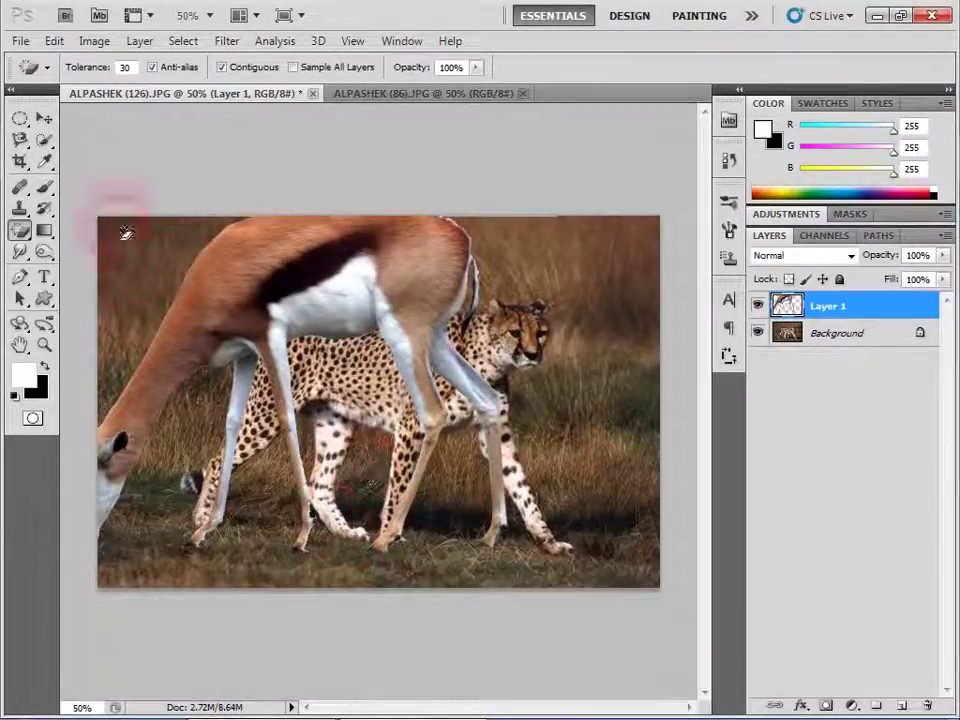
Step: Shift the gazelle right and down, then try erasing the white at left and undo it
{"action": "left_click", "coordinate": [44, 118]}
{"action": "left_click_drag", "start_coordinate": [274, 295], "coordinate": [391, 327]}
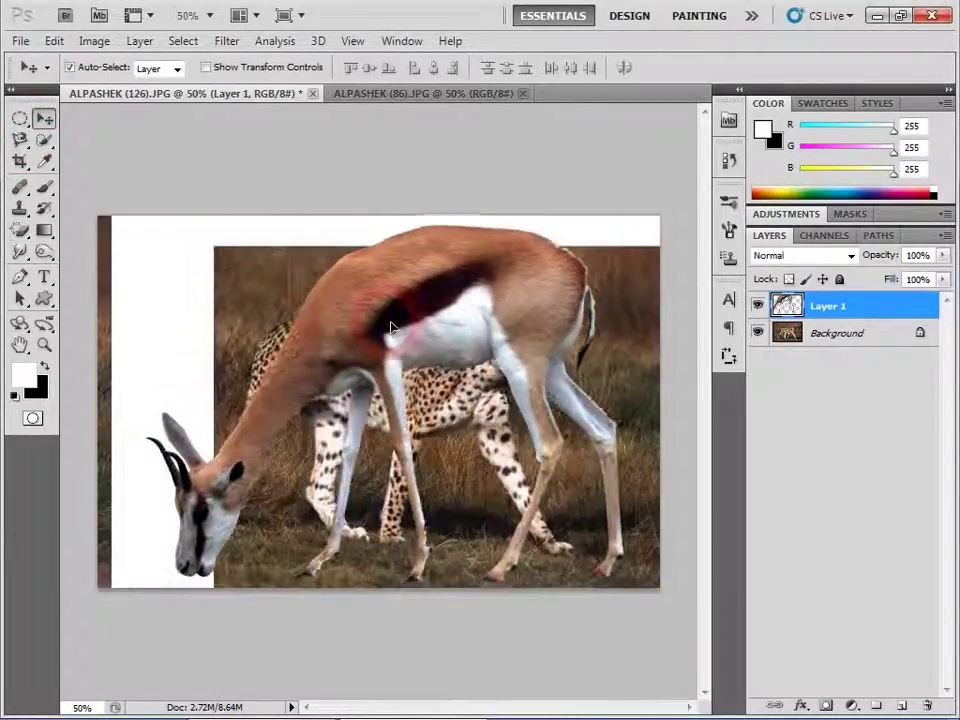
{"action": "left_click", "coordinate": [19, 229]}
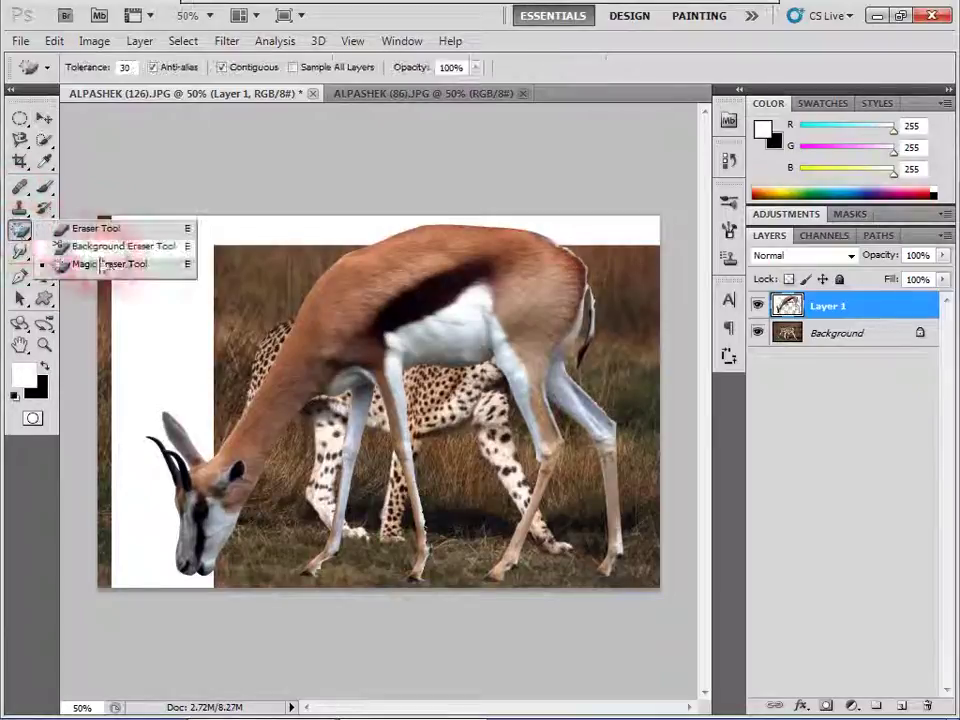
{"action": "left_click", "coordinate": [104, 264]}
{"action": "left_click", "coordinate": [167, 288]}
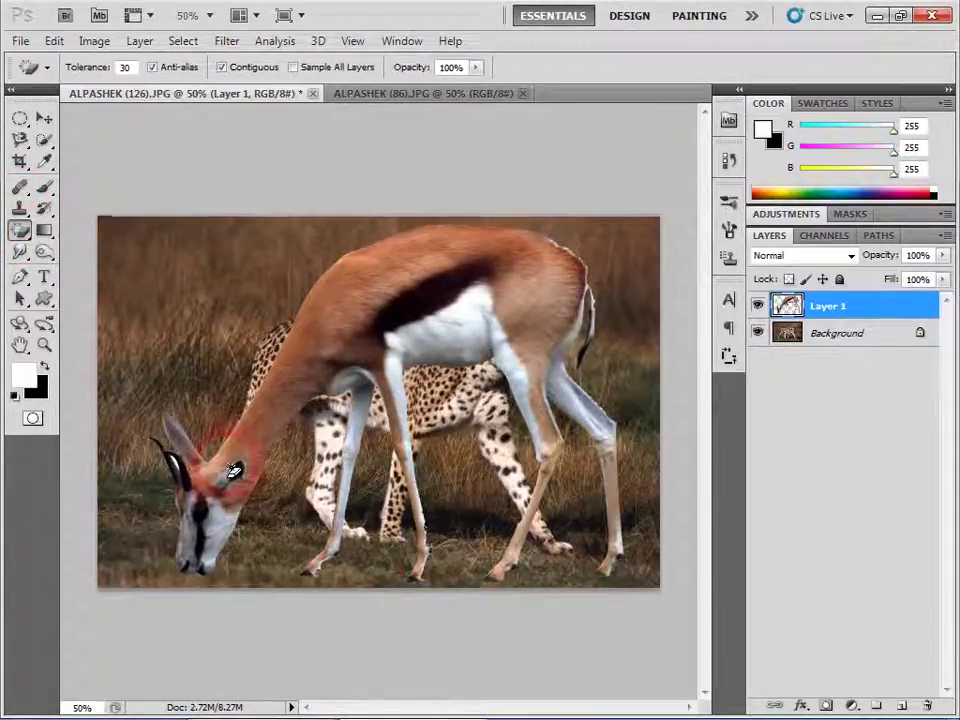
{"action": "key", "text": "ctrl+z"}
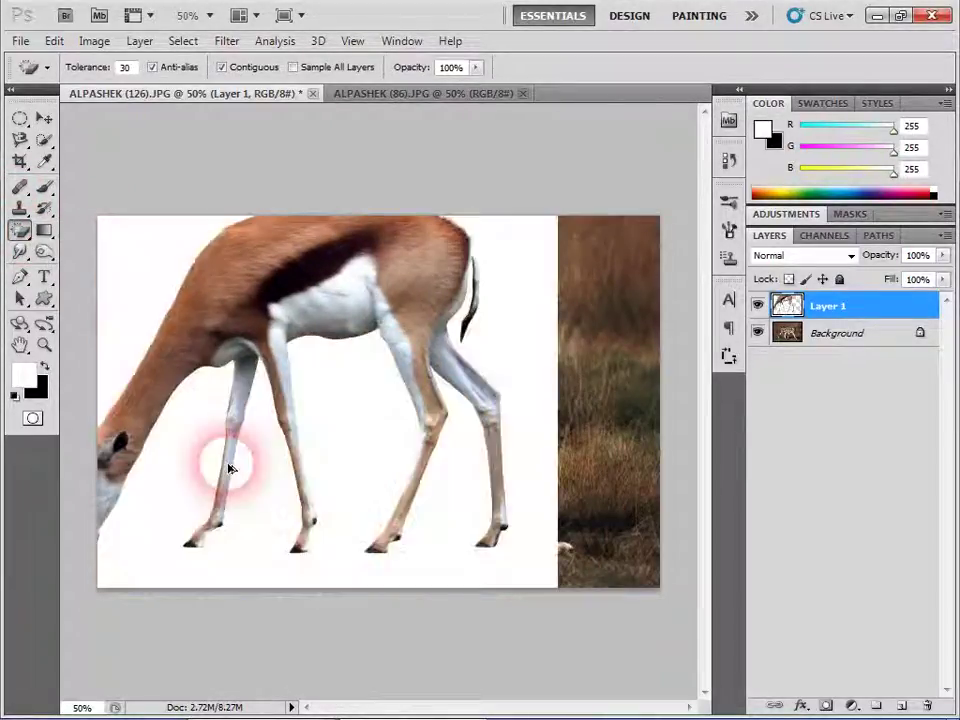
Step: Lower the Magic Eraser tolerance to 10 and erase the white background around the gazelle
{"action": "double_click", "coordinate": [127, 68]}
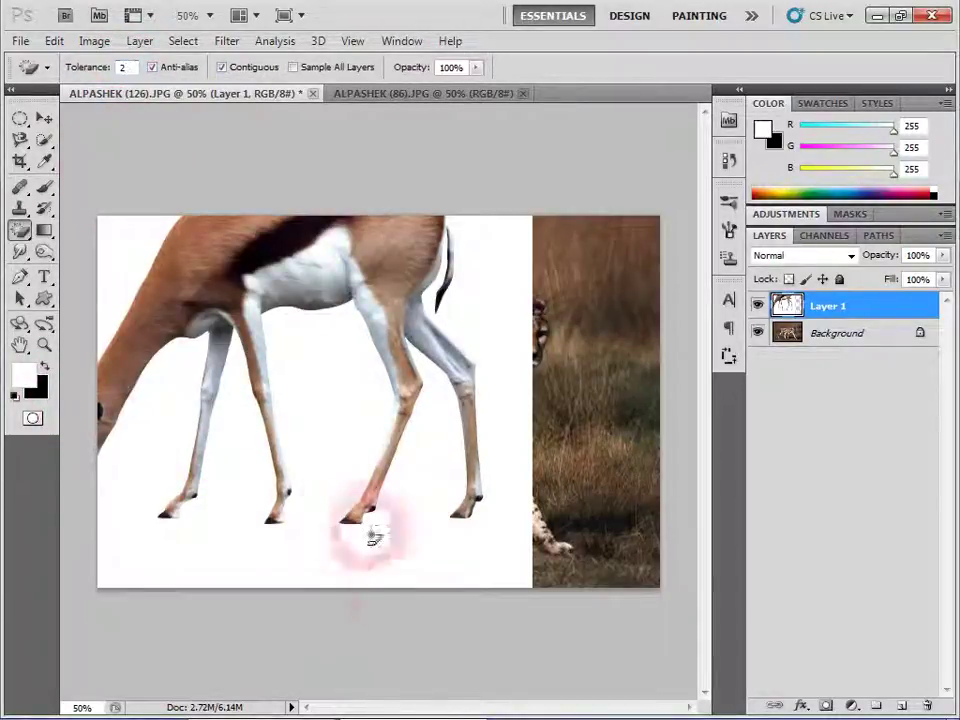
{"action": "left_click", "coordinate": [325, 457]}
{"action": "key", "text": "ctrl+z"}
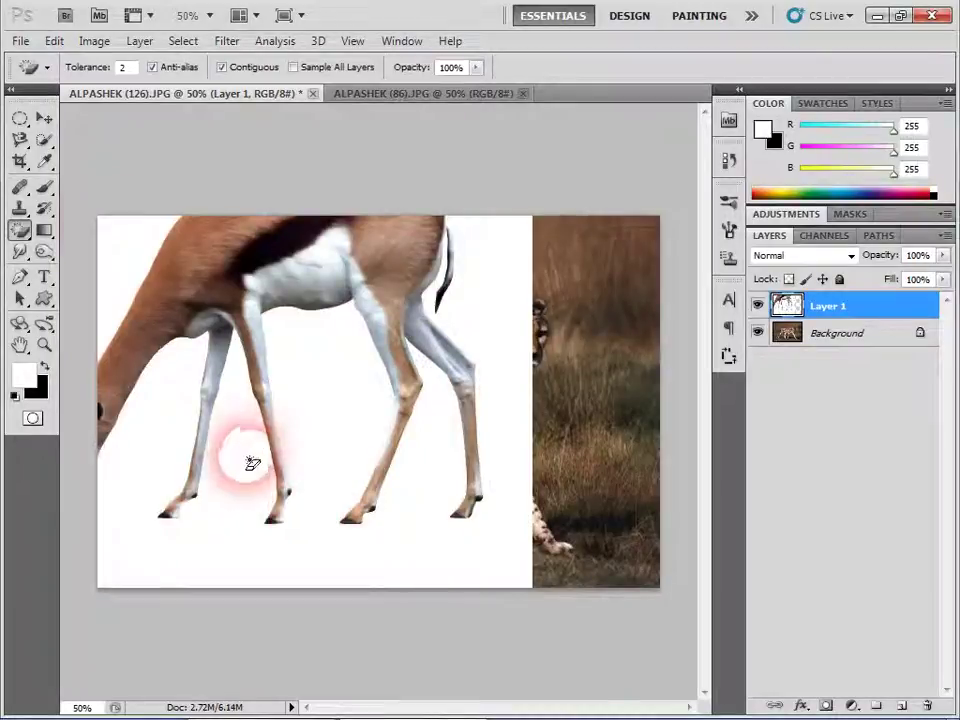
{"action": "double_click", "coordinate": [122, 67]}
{"action": "type", "text": "10"}
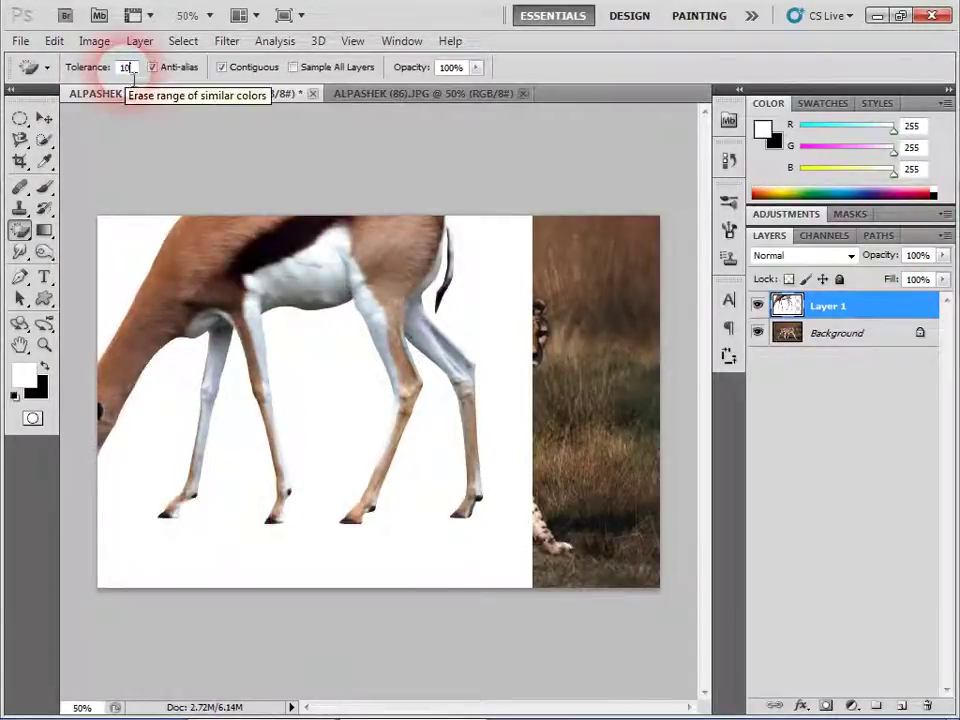
{"action": "left_click", "coordinate": [300, 561]}
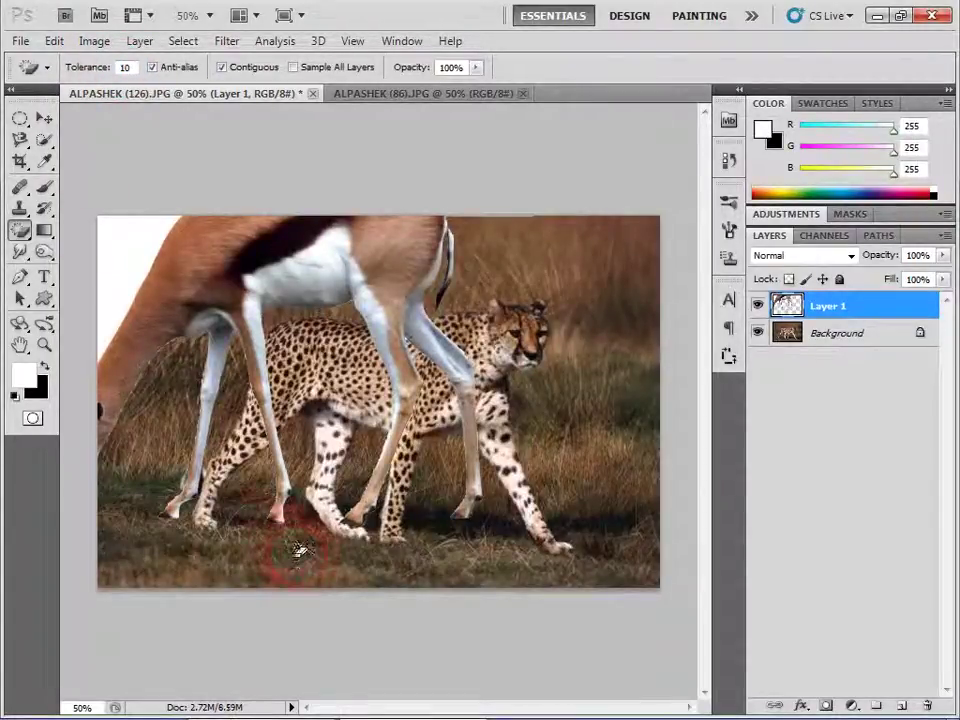
Step: Move the gazelle down-right and erase the white area and reddish fringe near its legs
{"action": "left_click", "coordinate": [43, 118]}
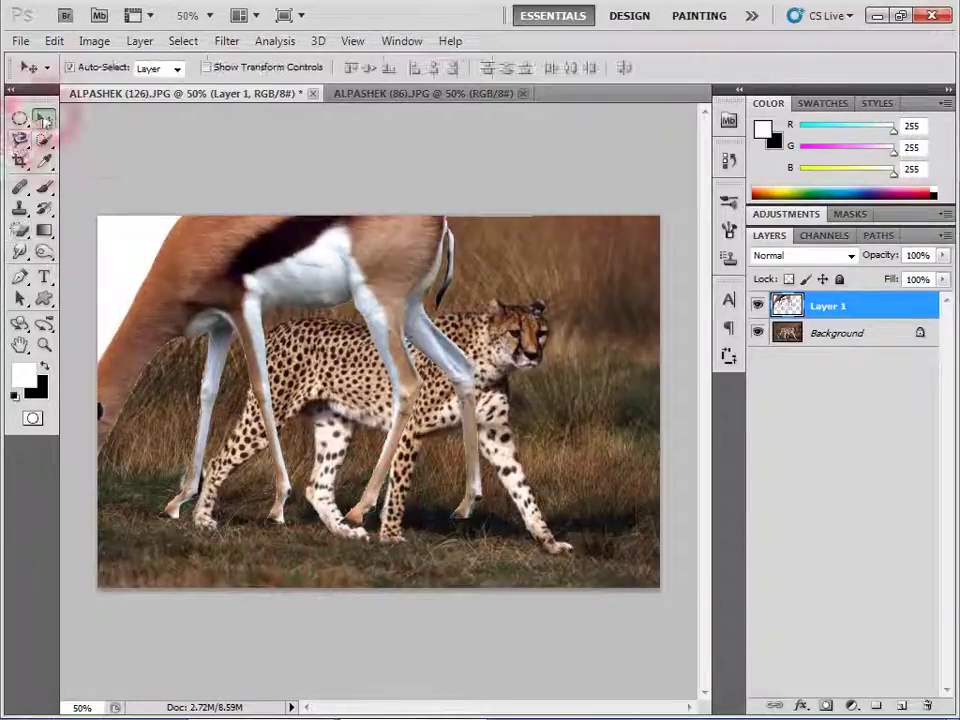
{"action": "left_click_drag", "start_coordinate": [160, 265], "coordinate": [340, 393]}
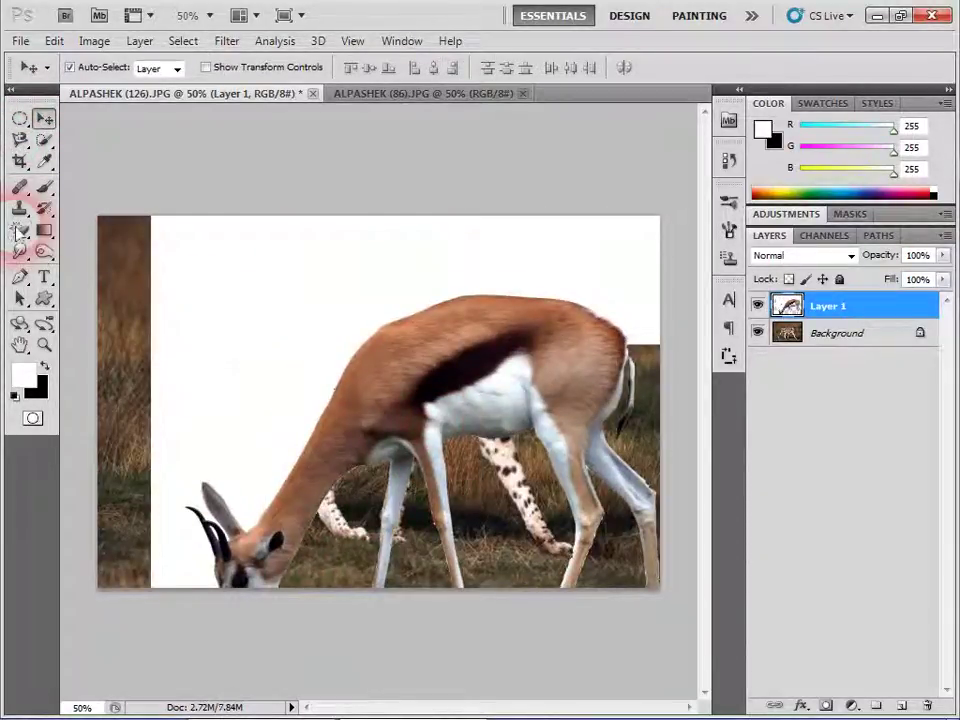
{"action": "left_click", "coordinate": [19, 230]}
{"action": "left_click", "coordinate": [212, 328]}
{"action": "left_click", "coordinate": [414, 509]}
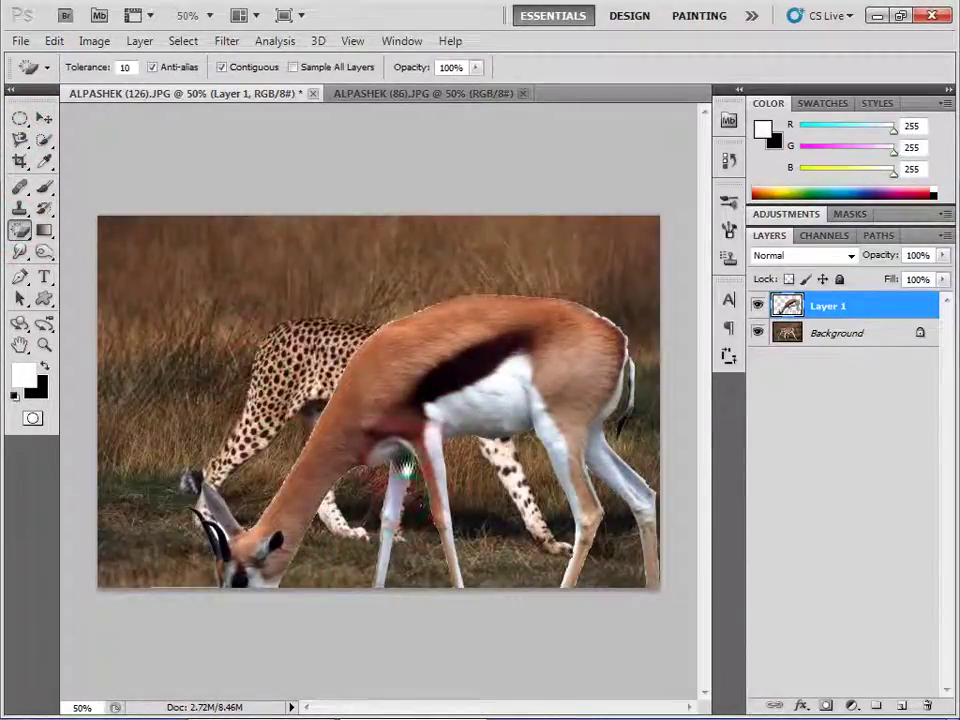
Step: Move the gazelle up-left and erase the white patches along the bottom
{"action": "left_click", "coordinate": [43, 118]}
{"action": "mouse_move", "coordinate": [471, 486]}
{"action": "left_mouse_down"}
{"action": "mouse_move", "coordinate": [408, 311]}
{"action": "mouse_move", "coordinate": [376, 263]}
{"action": "left_mouse_up"}
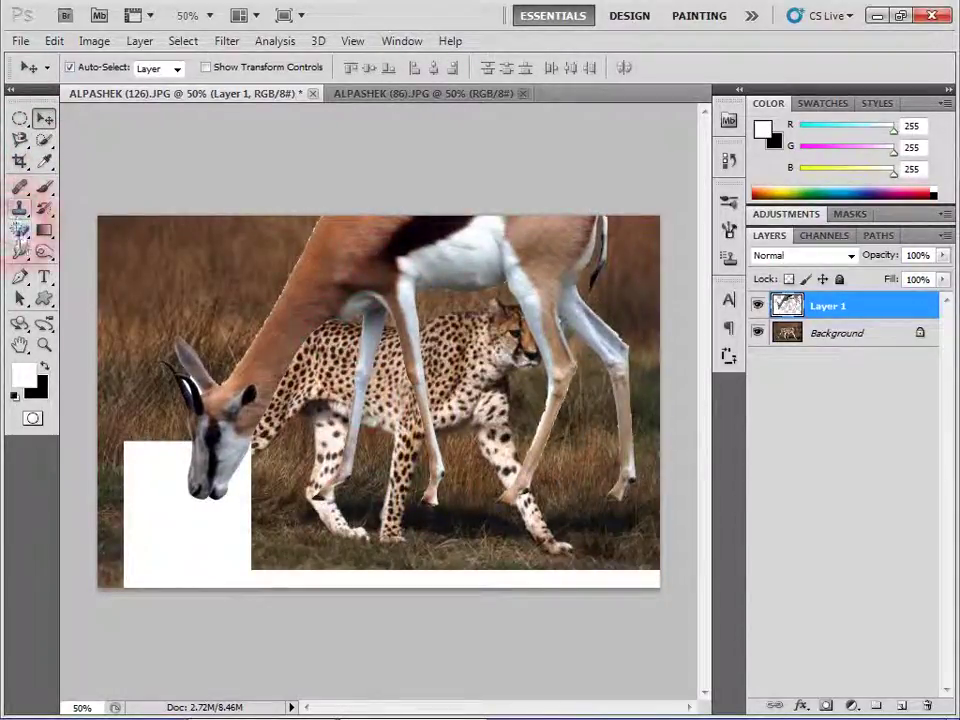
{"action": "left_click", "coordinate": [20, 250]}
{"action": "left_click", "coordinate": [20, 228]}
{"action": "left_click", "coordinate": [100, 263]}
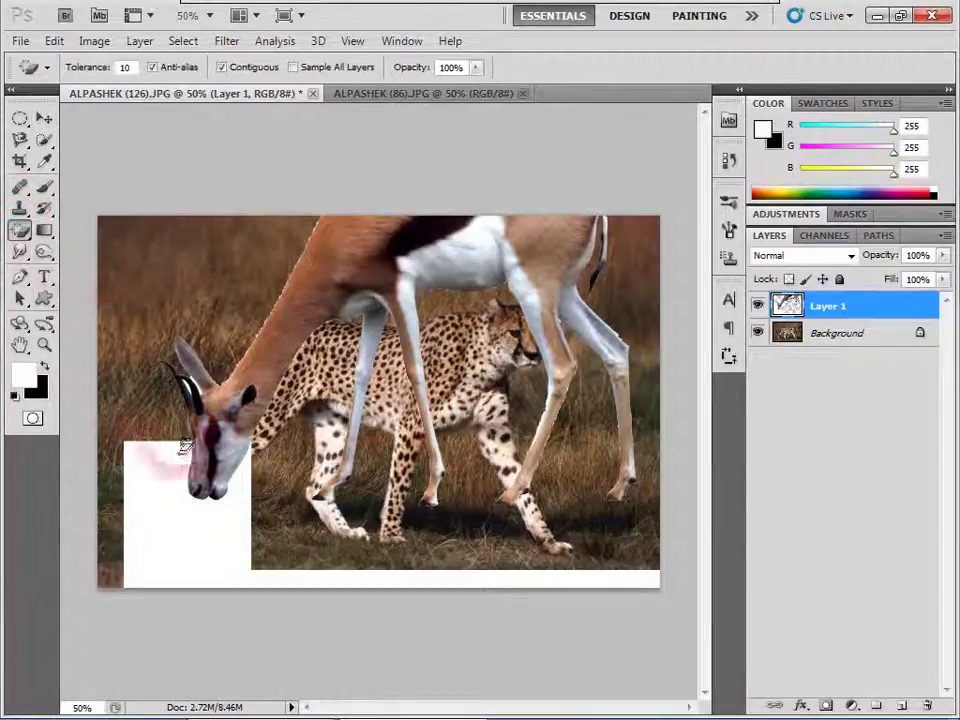
{"action": "left_click", "coordinate": [195, 515]}
{"action": "left_click", "coordinate": [383, 575]}
Step: Move the gazelle up-left again and erase the white strip near the image bottom
{"action": "left_click", "coordinate": [43, 118]}
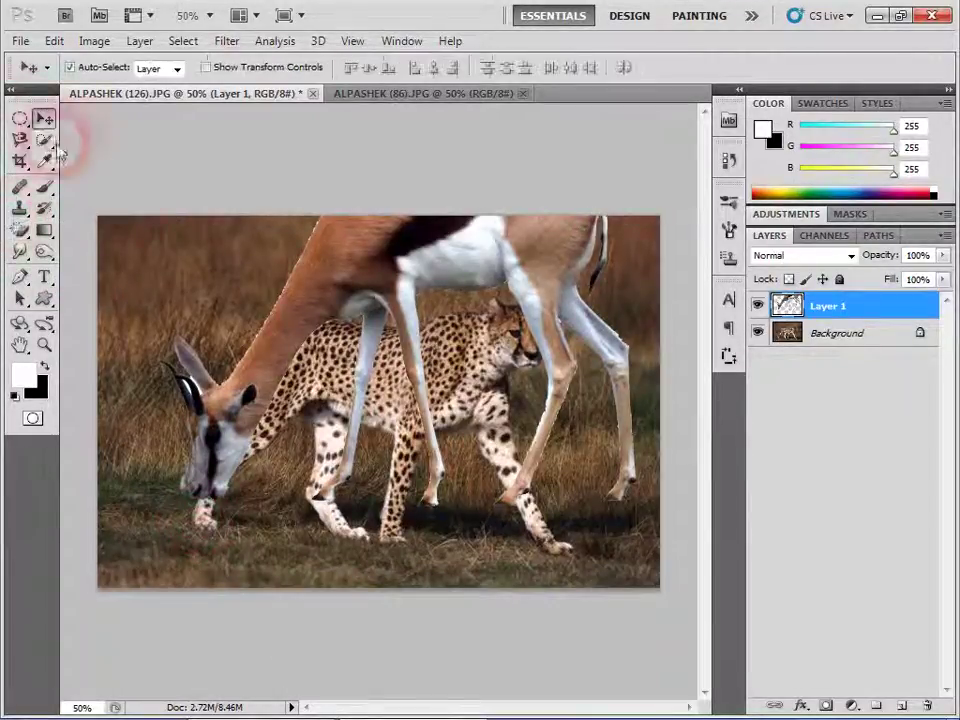
{"action": "mouse_move", "coordinate": [300, 311]}
{"action": "left_mouse_down"}
{"action": "mouse_move", "coordinate": [131, 213]}
{"action": "mouse_move", "coordinate": [320, 228]}
{"action": "left_mouse_up"}
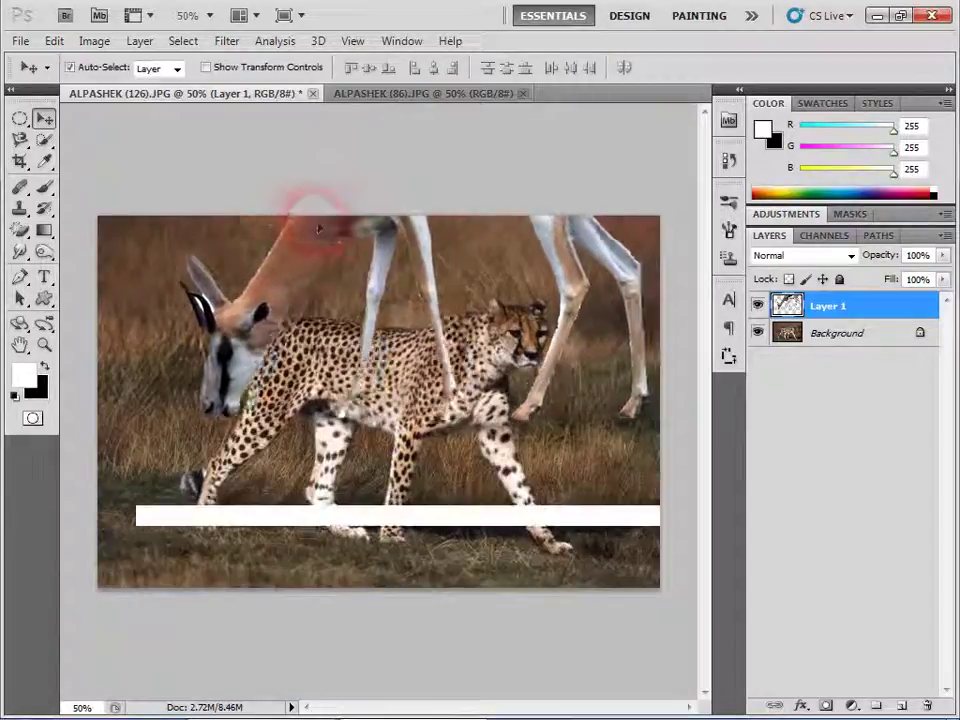
{"action": "left_click", "coordinate": [20, 228]}
{"action": "left_click", "coordinate": [286, 520]}
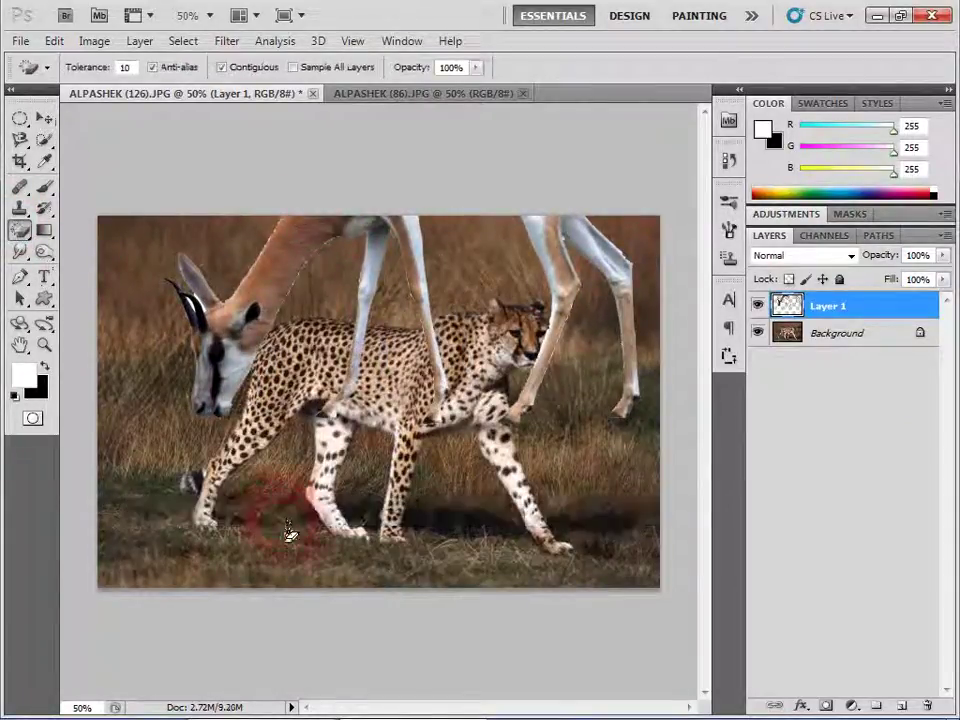
Step: Erase remaining white spots, then drag the gazelle down and left over the cheetah
{"action": "left_click", "coordinate": [20, 345]}
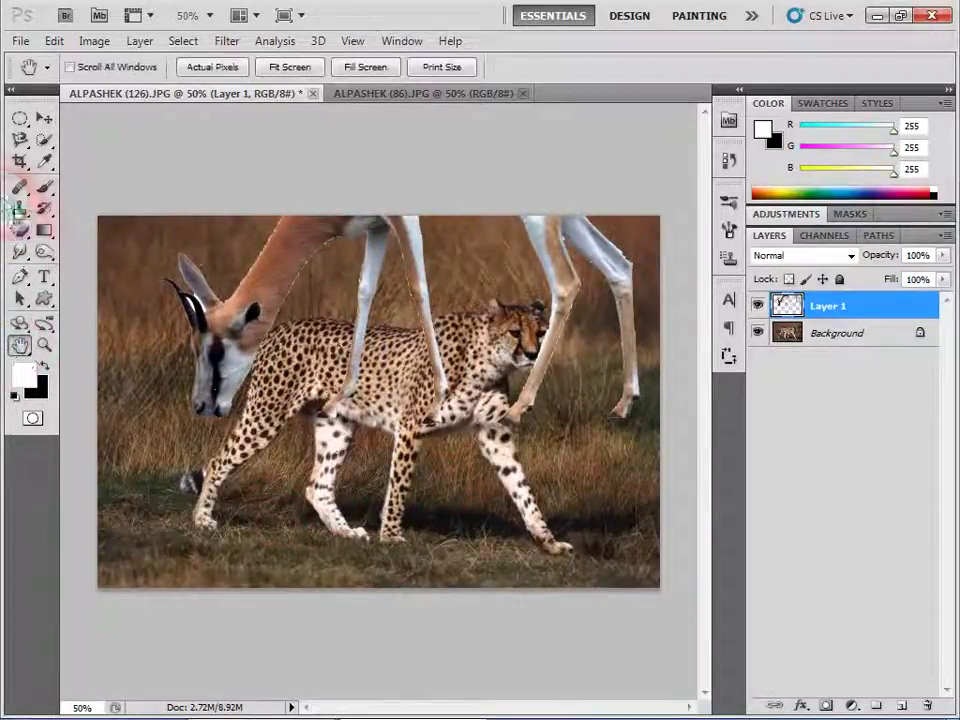
{"action": "left_click", "coordinate": [22, 230]}
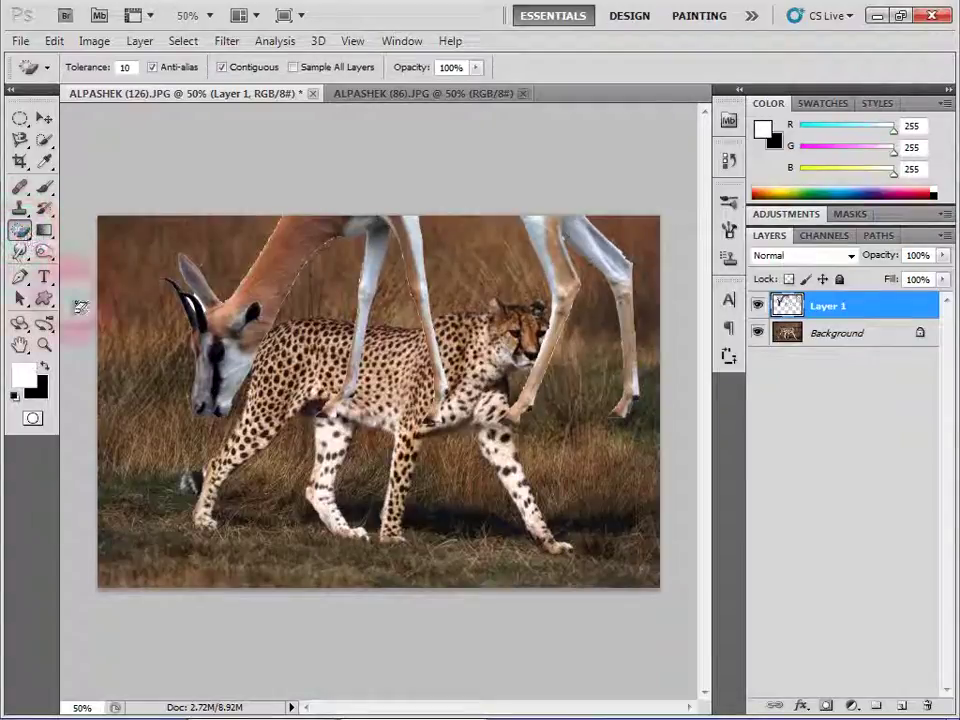
{"action": "left_click", "coordinate": [492, 372]}
{"action": "left_click", "coordinate": [368, 496]}
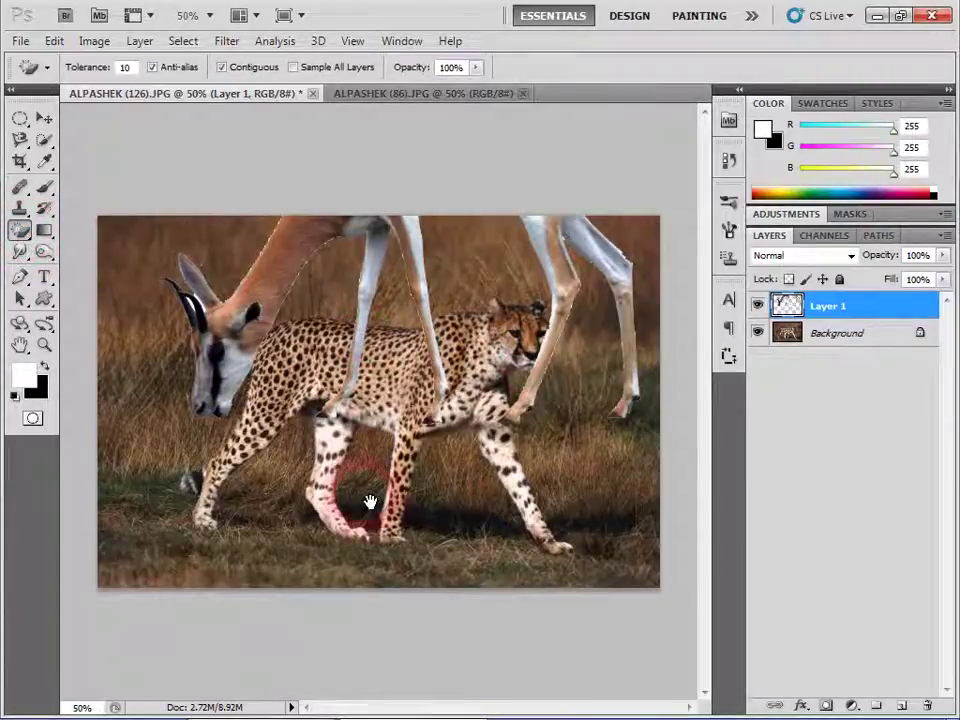
{"action": "left_click", "coordinate": [44, 118]}
{"action": "left_click_drag", "start_coordinate": [386, 289], "coordinate": [200, 511]}
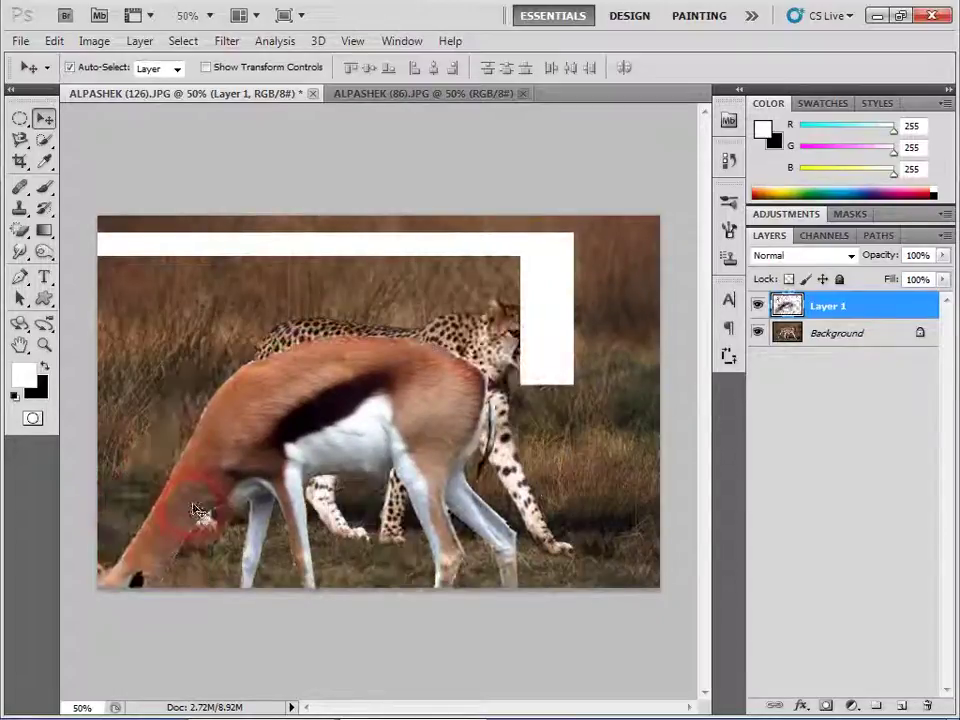
{"action": "key", "text": "ctrl+t"}
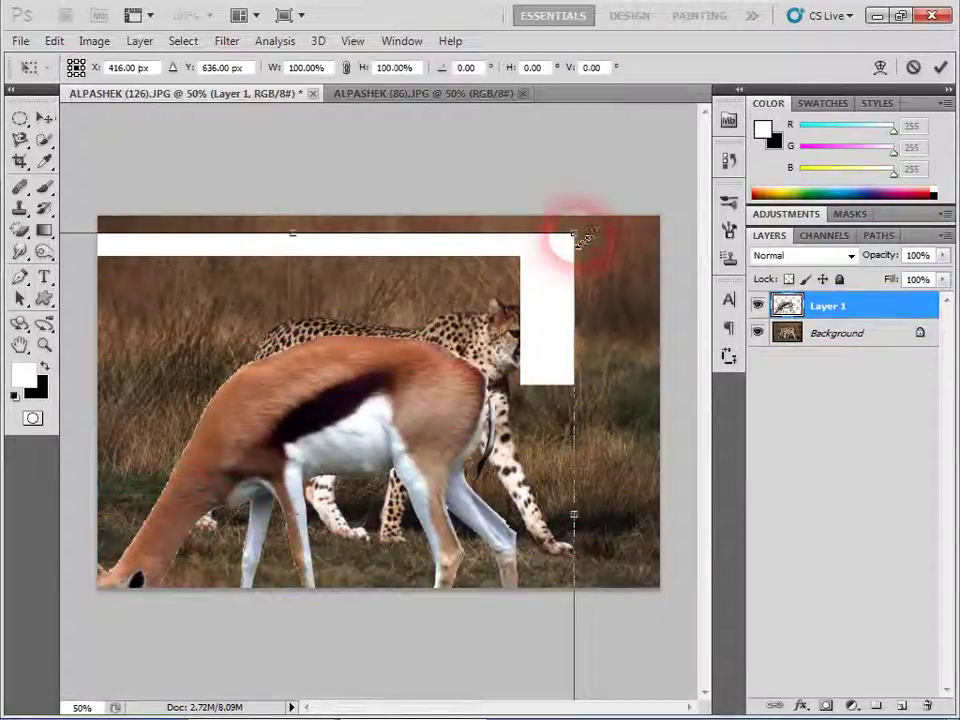
Step: Scale the gazelle to about 62%, commit, and shift it slightly right
{"action": "left_click_drag", "start_coordinate": [574, 236], "coordinate": [467, 343]}
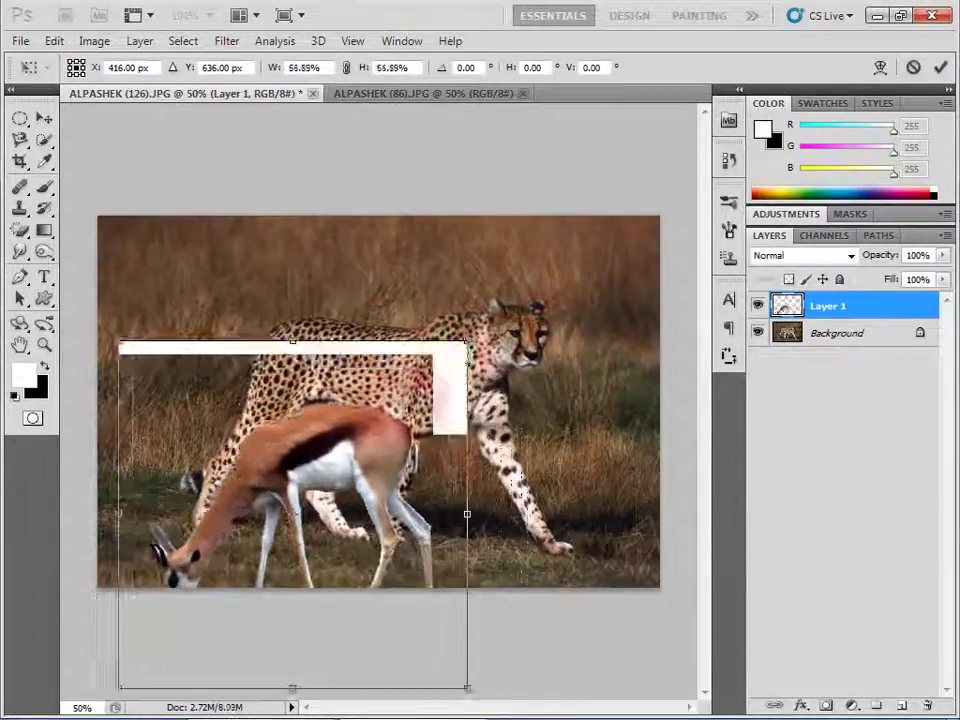
{"action": "left_click_drag", "start_coordinate": [313, 464], "coordinate": [263, 398]}
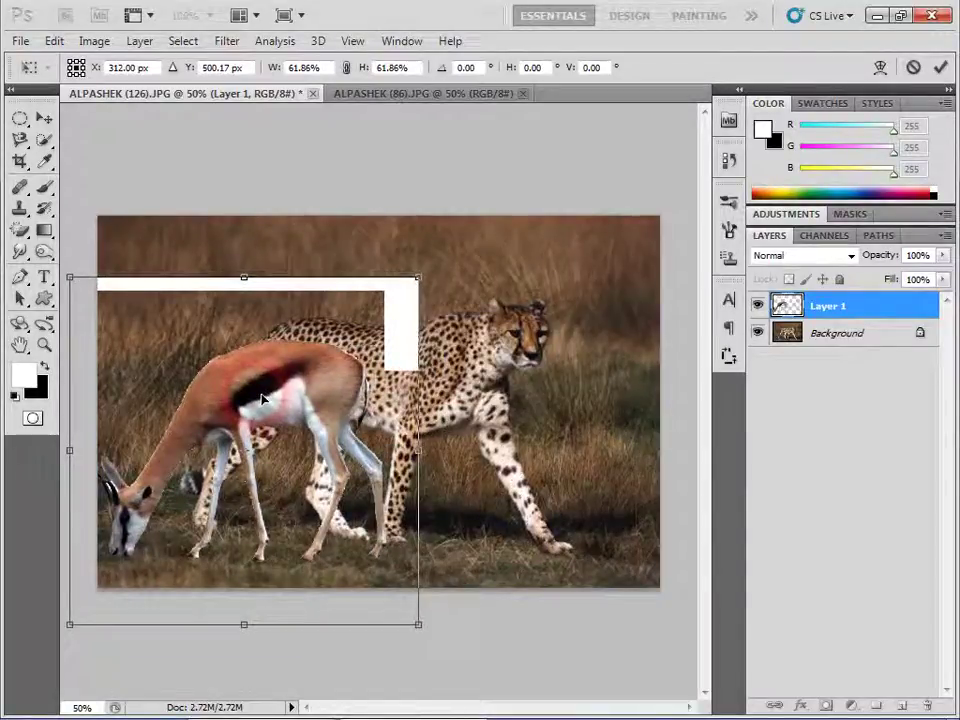
{"action": "left_click_drag", "start_coordinate": [263, 398], "coordinate": [272, 403]}
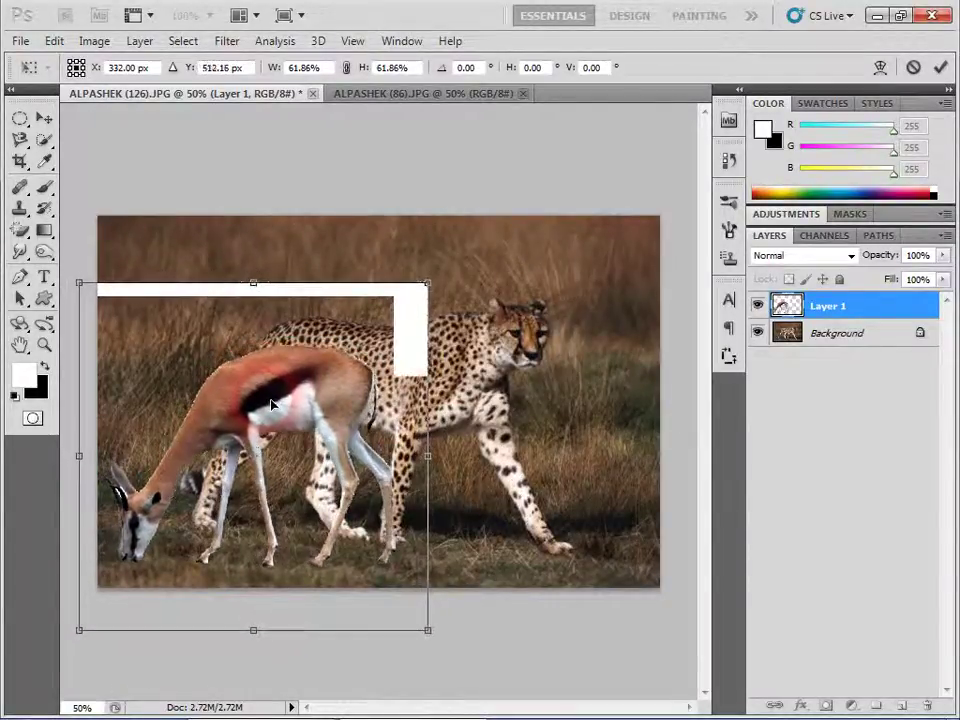
{"action": "double_click", "coordinate": [340, 585]}
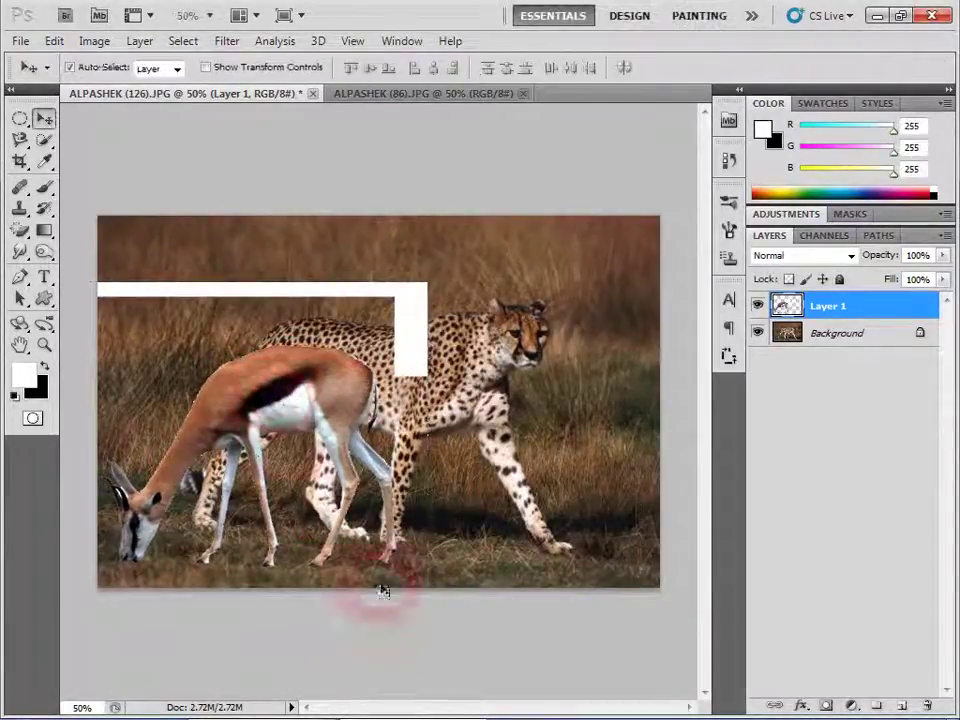
{"action": "left_click_drag", "start_coordinate": [257, 441], "coordinate": [282, 436]}
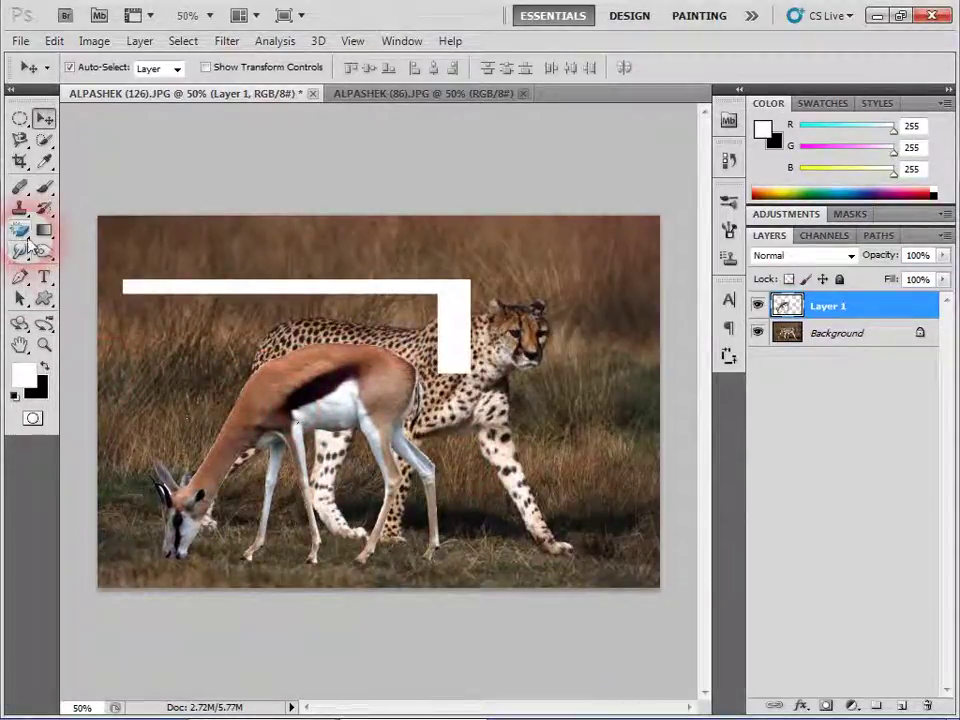
Step: Erase the leftover white bar and move the gazelle left and up in front of the cheetah
{"action": "left_click", "coordinate": [20, 229]}
{"action": "left_click", "coordinate": [448, 324]}
{"action": "left_click", "coordinate": [44, 118]}
{"action": "left_click", "coordinate": [563, 610]}
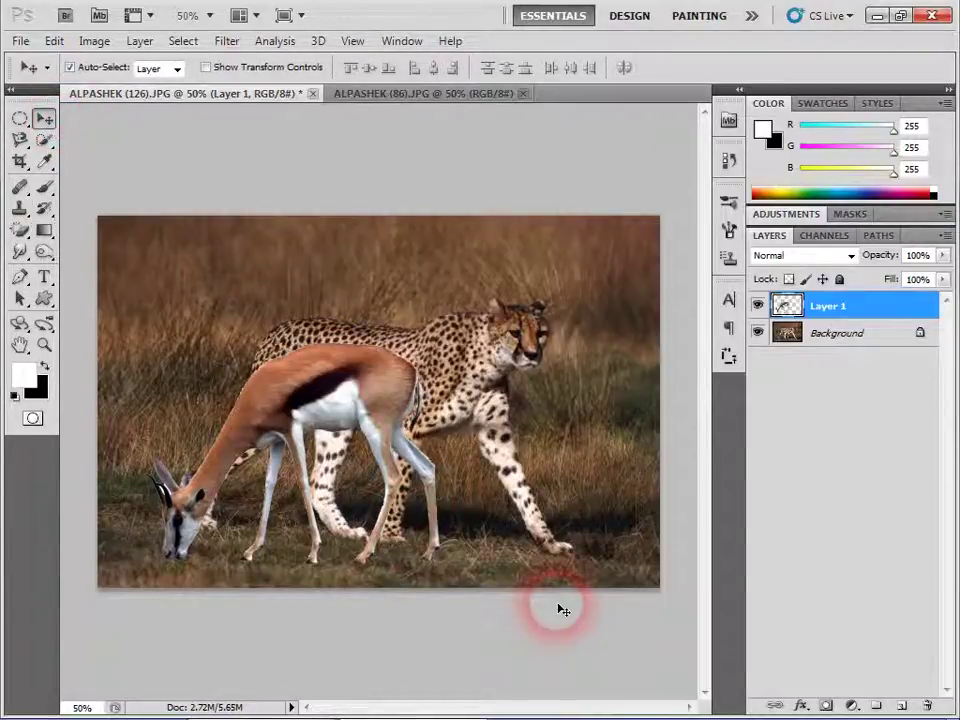
{"action": "left_click", "coordinate": [773, 338]}
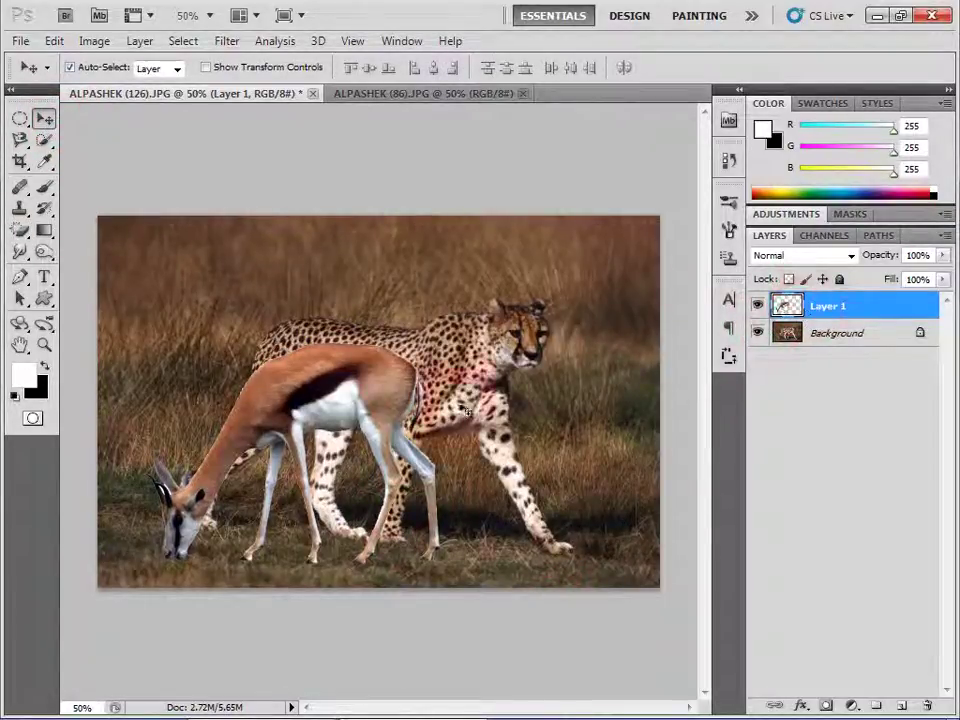
{"action": "left_click_drag", "start_coordinate": [317, 414], "coordinate": [291, 402]}
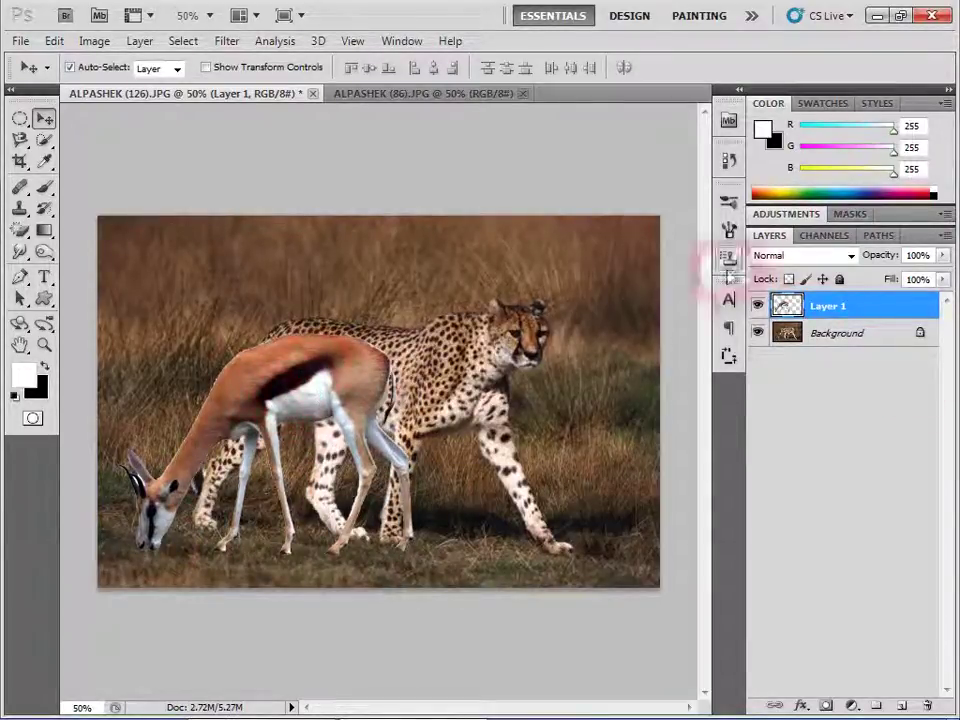
{"action": "double_click", "coordinate": [814, 337]}
Step: Convert the Background to Layer 0, lower the gazelle onto the grass, and hide Layer 1
{"action": "left_click", "coordinate": [628, 222]}
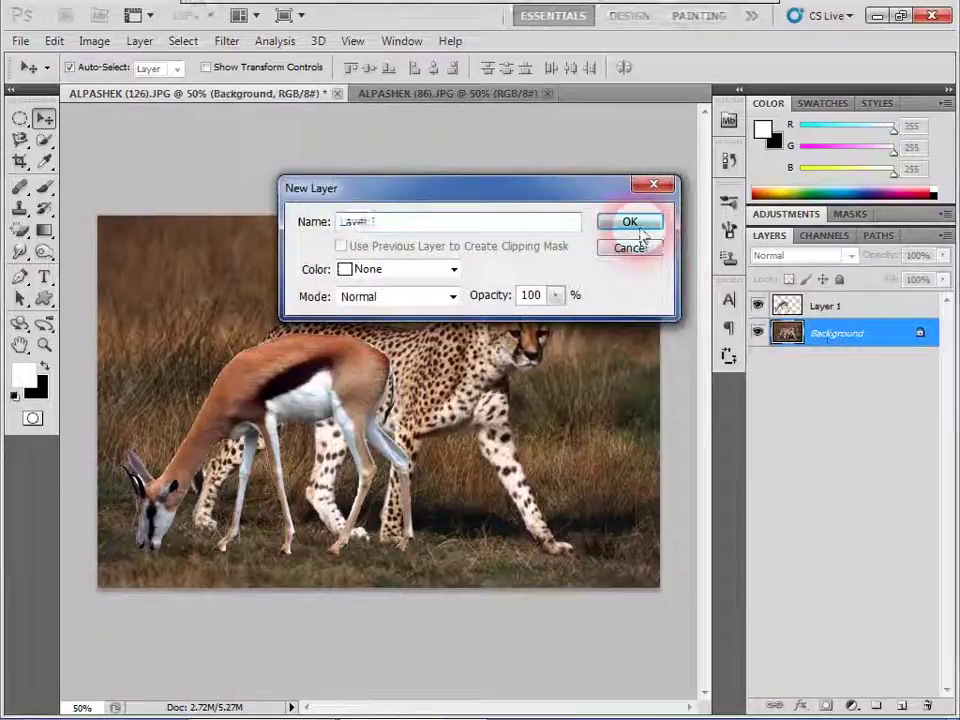
{"action": "mouse_move", "coordinate": [825, 306]}
{"action": "left_mouse_down"}
{"action": "mouse_move", "coordinate": [805, 375]}
{"action": "mouse_move", "coordinate": [800, 303]}
{"action": "left_mouse_up"}
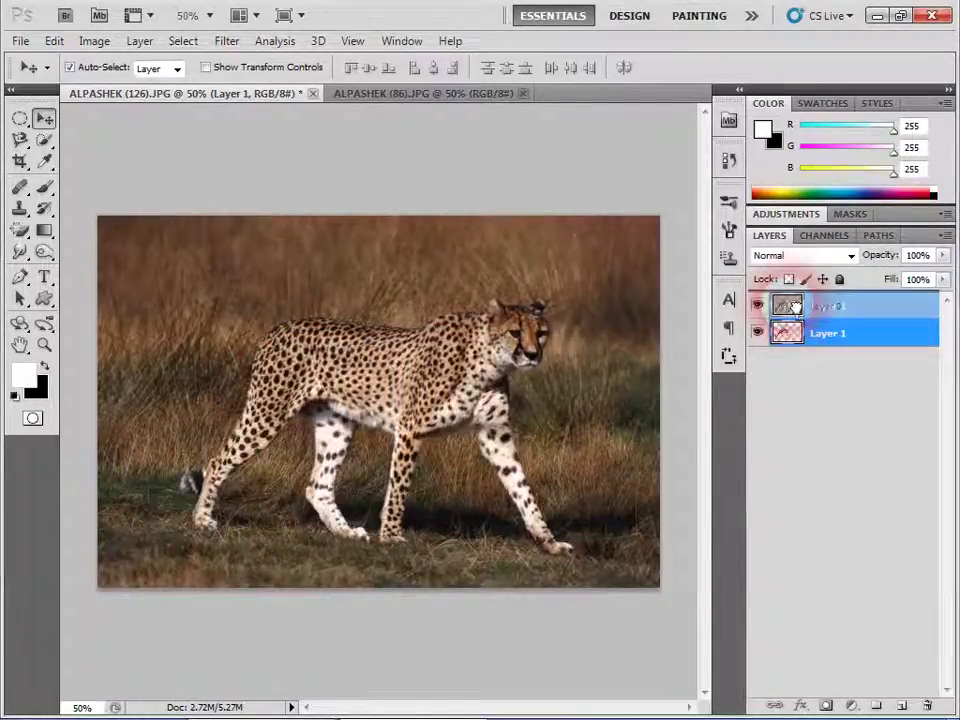
{"action": "left_click_drag", "start_coordinate": [248, 437], "coordinate": [267, 343]}
{"action": "left_click", "coordinate": [20, 229]}
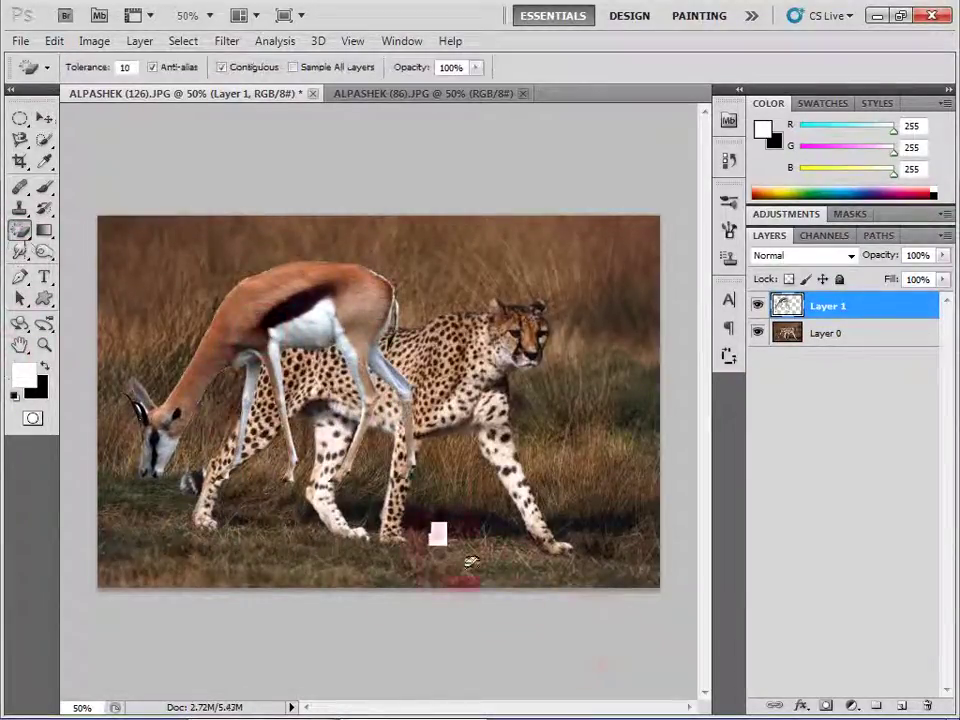
{"action": "left_click", "coordinate": [44, 118]}
{"action": "mouse_move", "coordinate": [336, 323]}
{"action": "left_mouse_down"}
{"action": "mouse_move", "coordinate": [311, 428]}
{"action": "mouse_move", "coordinate": [333, 393]}
{"action": "left_mouse_up"}
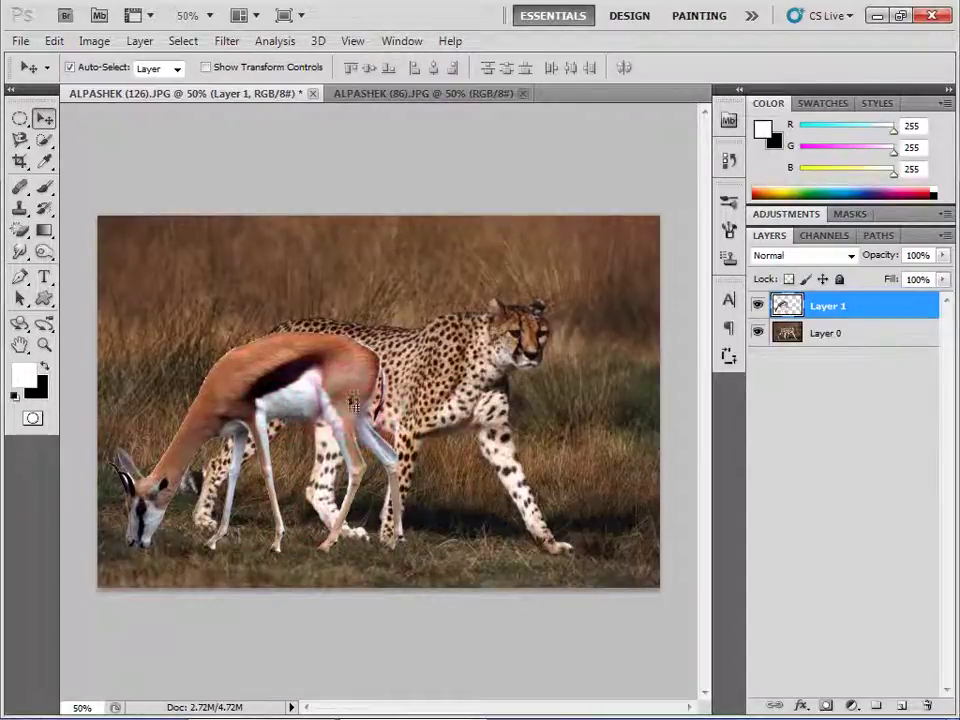
{"action": "left_click", "coordinate": [758, 306]}
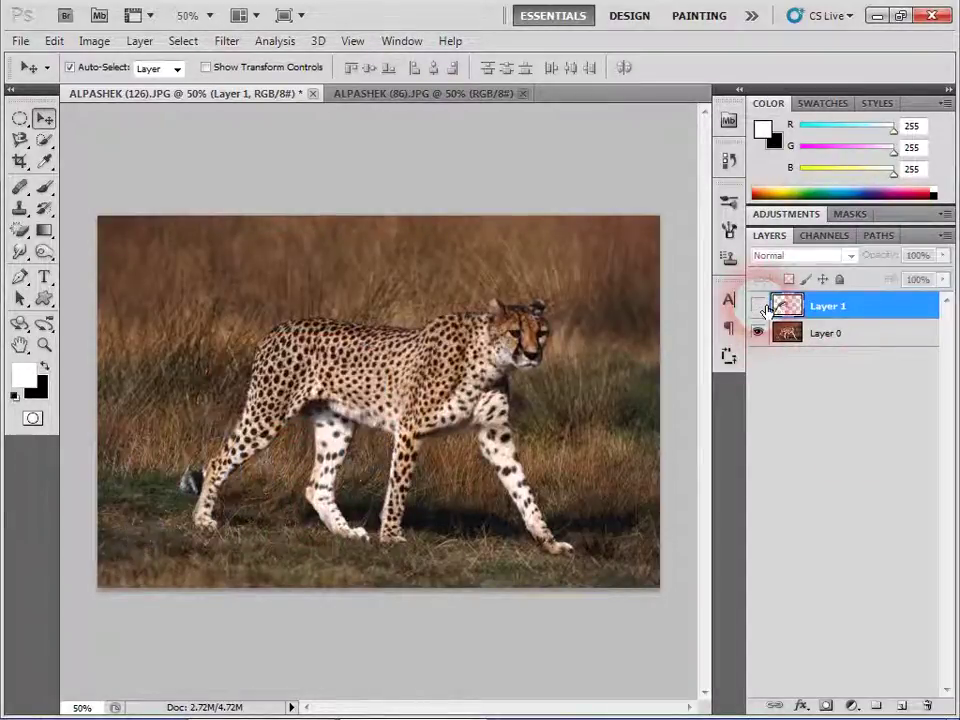
Step: Trace the cheetah's rear body and hind legs with the Magnetic Lasso and close the outline
{"action": "left_click", "coordinate": [20, 140]}
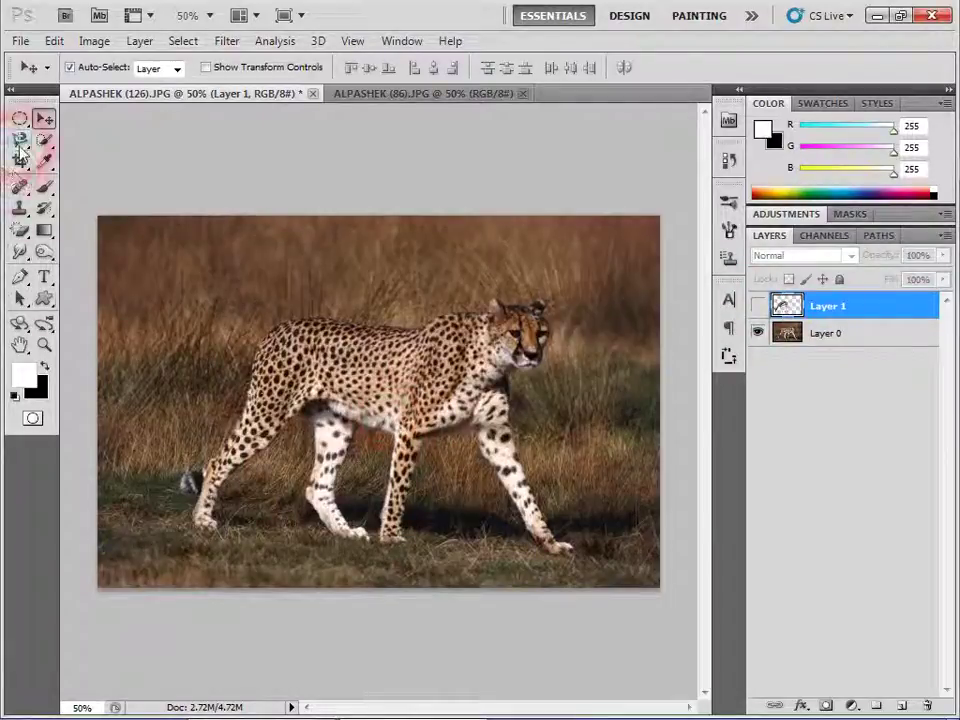
{"action": "left_click", "coordinate": [90, 174]}
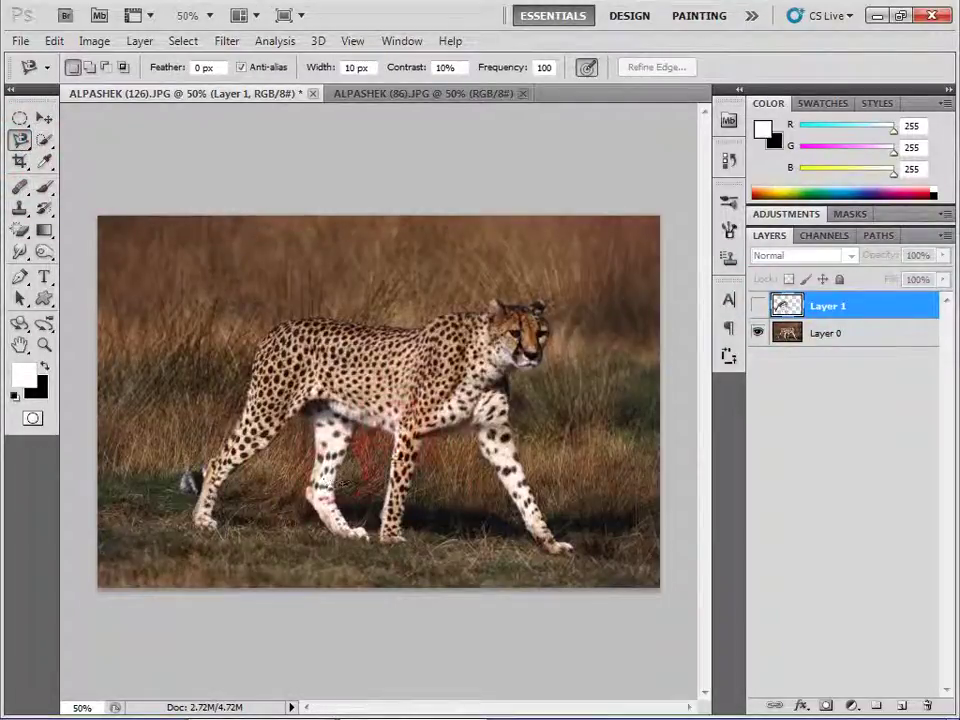
{"action": "left_click_drag", "start_coordinate": [394, 432], "coordinate": [362, 428]}
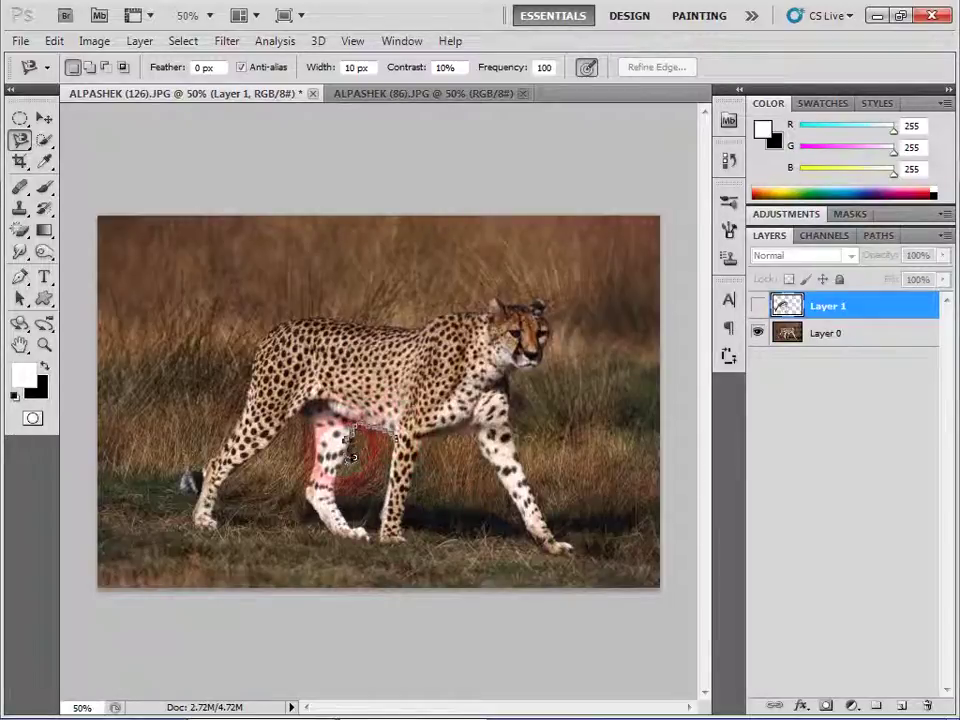
{"action": "mouse_move", "coordinate": [349, 517]}
{"action": "left_mouse_down"}
{"action": "mouse_move", "coordinate": [359, 541]}
{"action": "mouse_move", "coordinate": [334, 526]}
{"action": "left_mouse_up"}
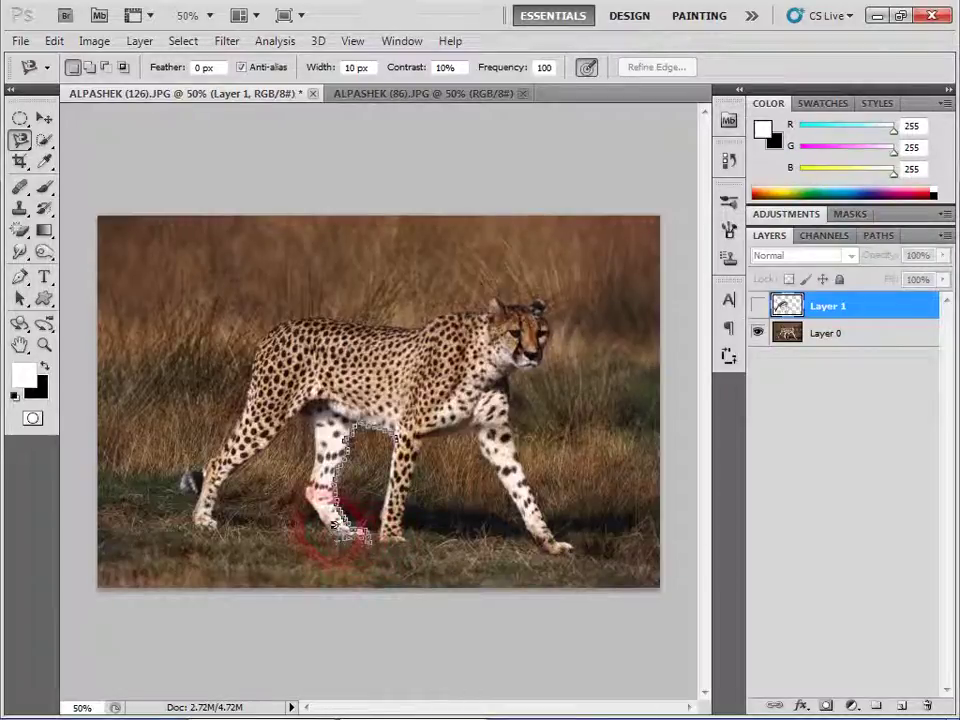
{"action": "left_click_drag", "start_coordinate": [320, 472], "coordinate": [326, 438]}
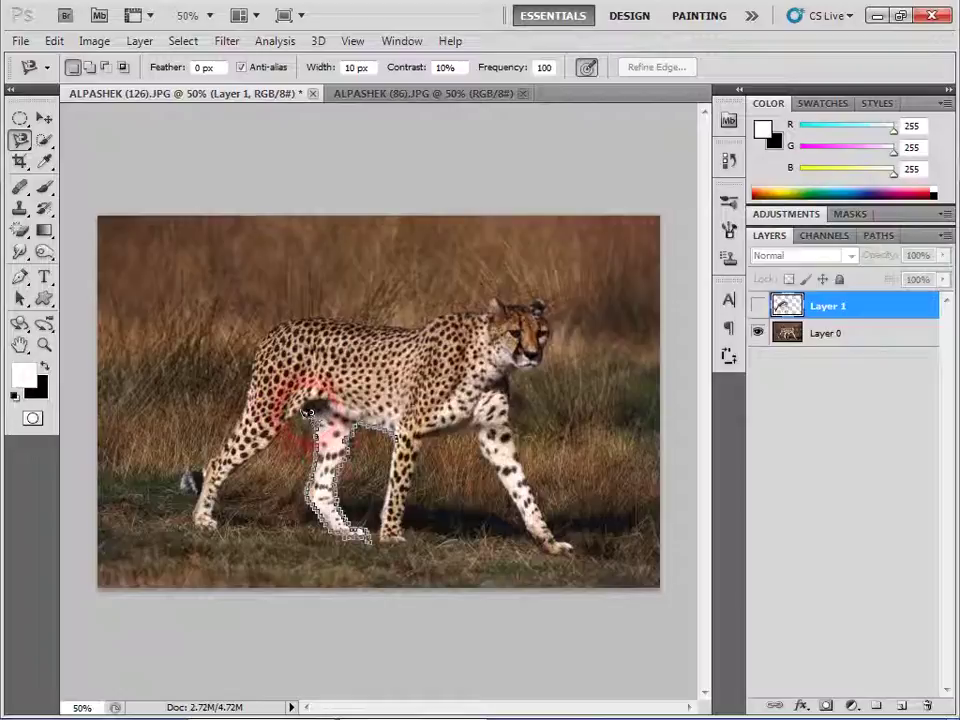
{"action": "left_click_drag", "start_coordinate": [300, 415], "coordinate": [287, 437]}
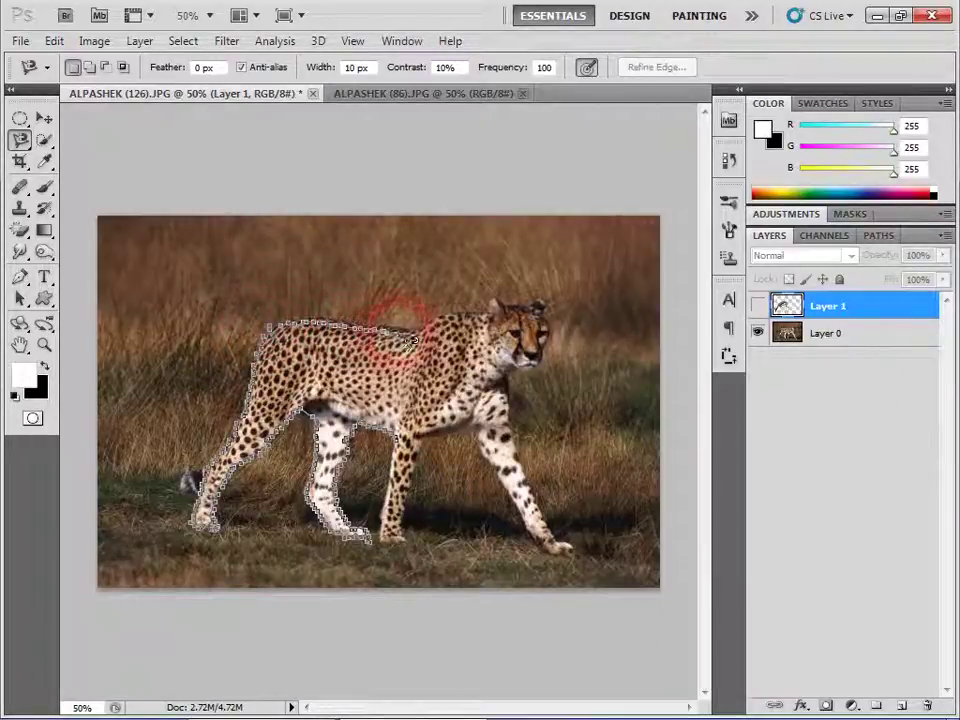
{"action": "double_click", "coordinate": [435, 387]}
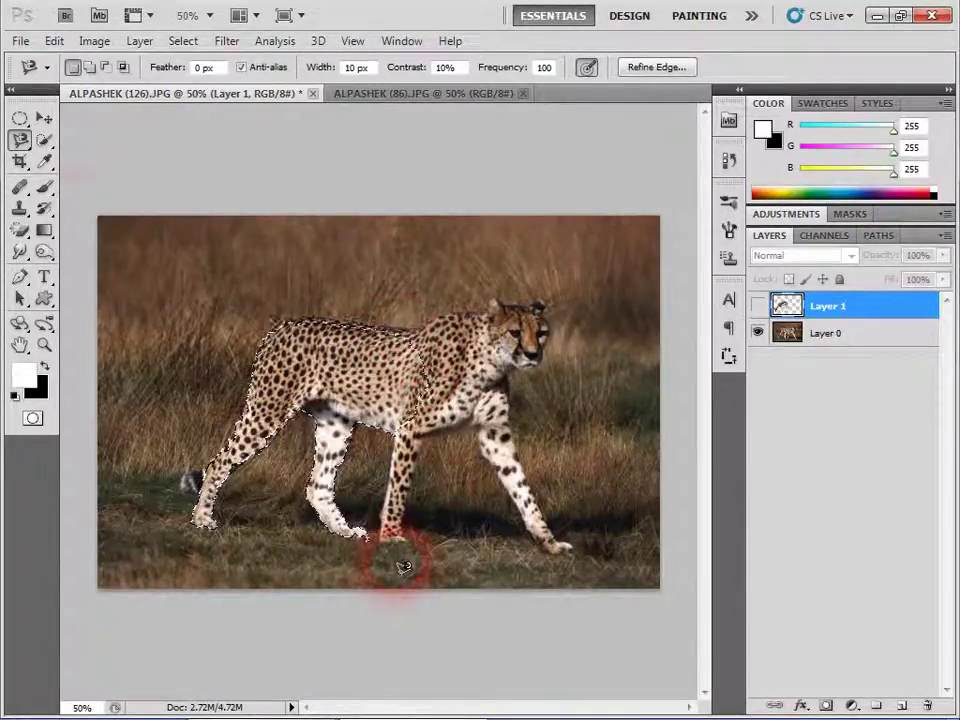
{"action": "left_click", "coordinate": [44, 118]}
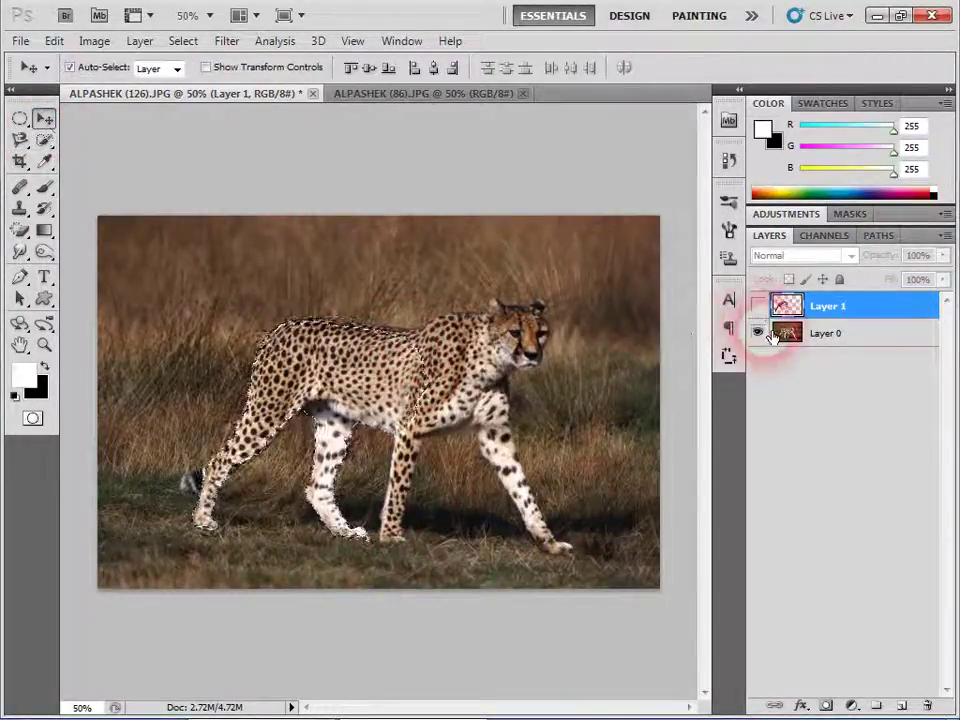
Step: Hide Layer 0, show Layer 1, delete the selected gazelle pixels, and deselect
{"action": "left_click", "coordinate": [766, 334]}
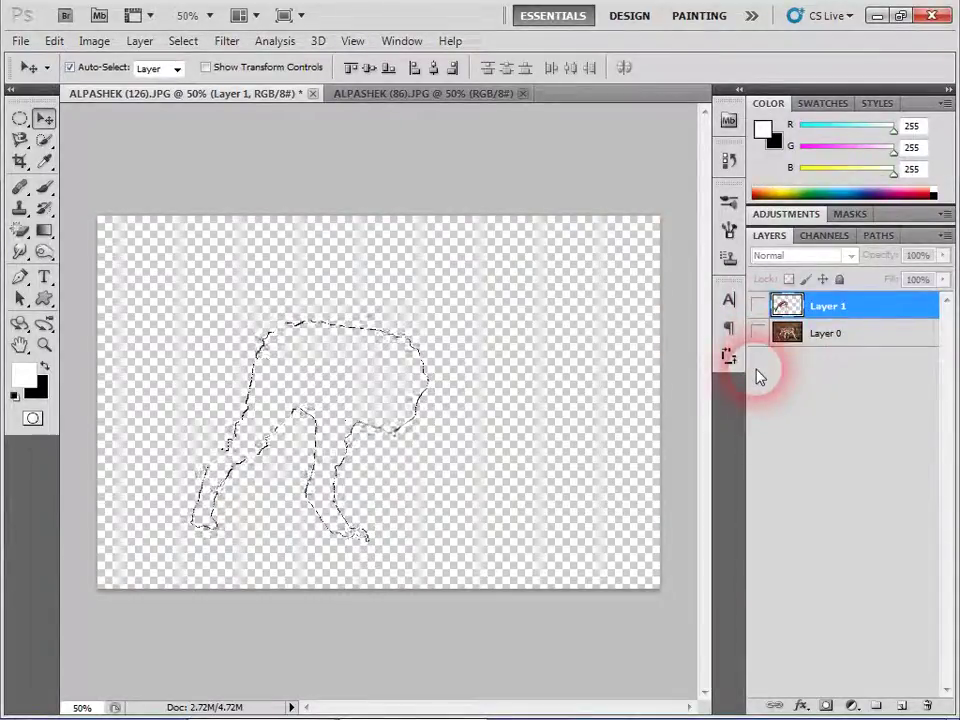
{"action": "left_click", "coordinate": [758, 306]}
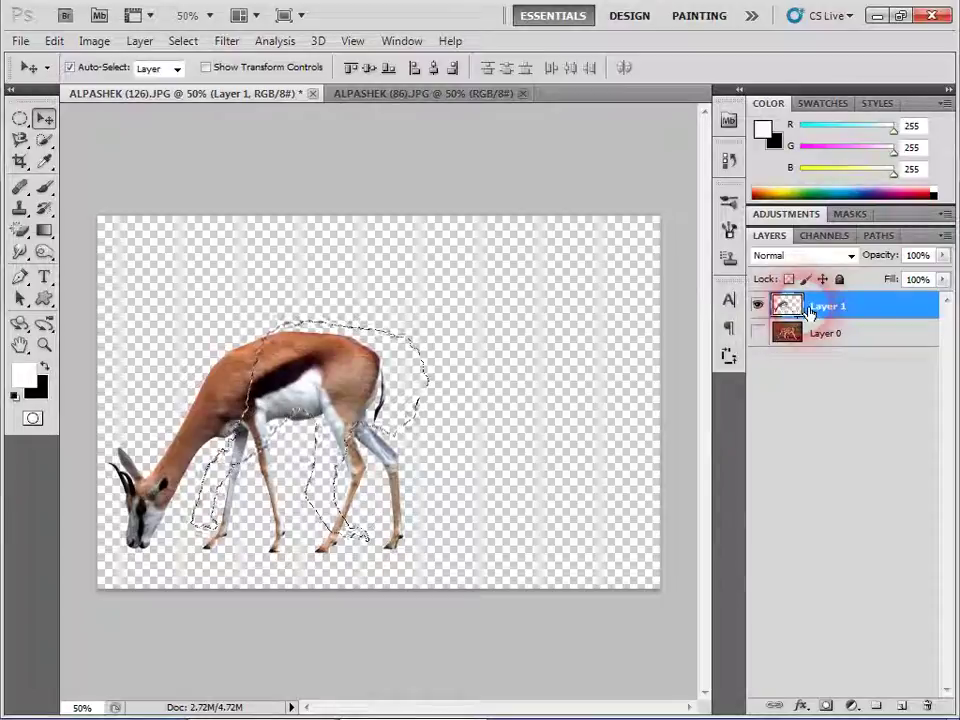
{"action": "key", "text": "Delete"}
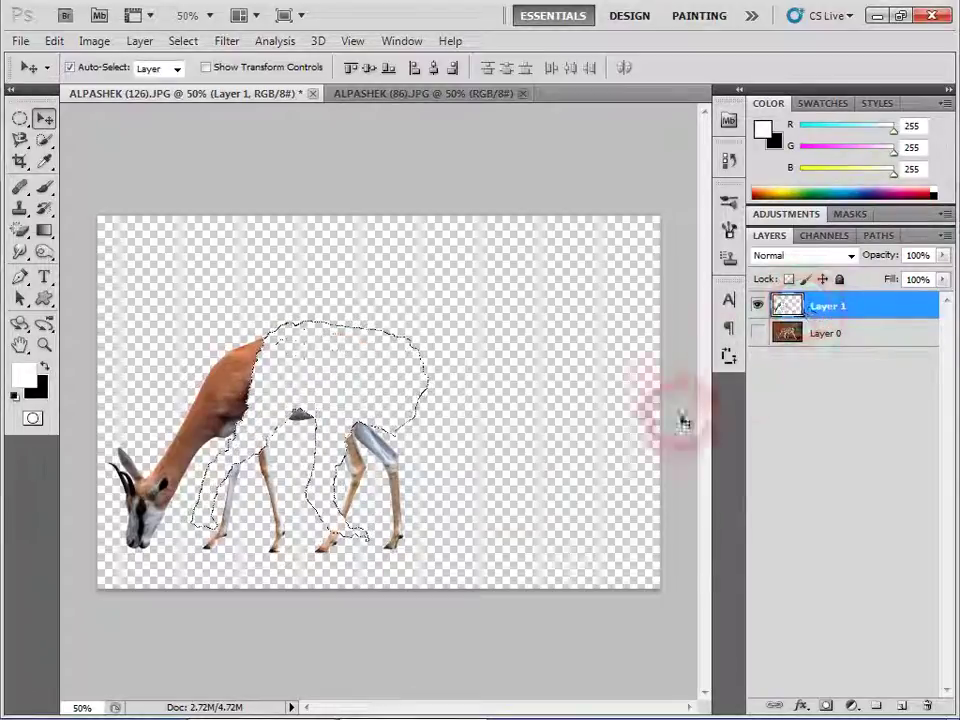
{"action": "left_click", "coordinate": [341, 507]}
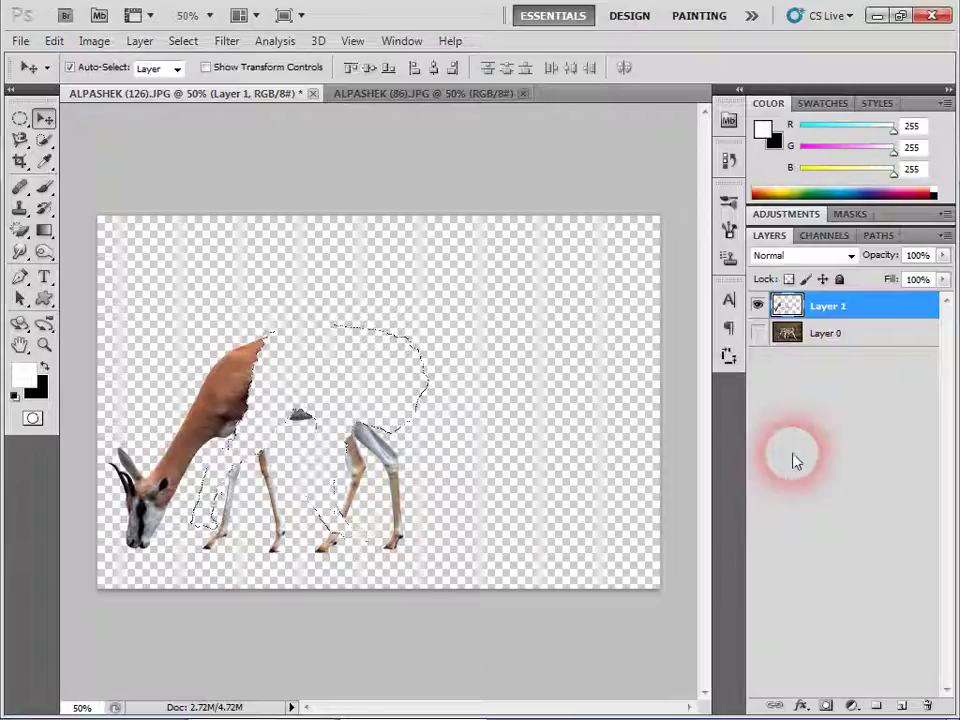
{"action": "key", "text": "ctrl+d"}
{"action": "mouse_move", "coordinate": [214, 364]}
{"action": "left_mouse_down"}
{"action": "mouse_move", "coordinate": [340, 295]}
{"action": "mouse_move", "coordinate": [352, 430]}
{"action": "left_mouse_up"}
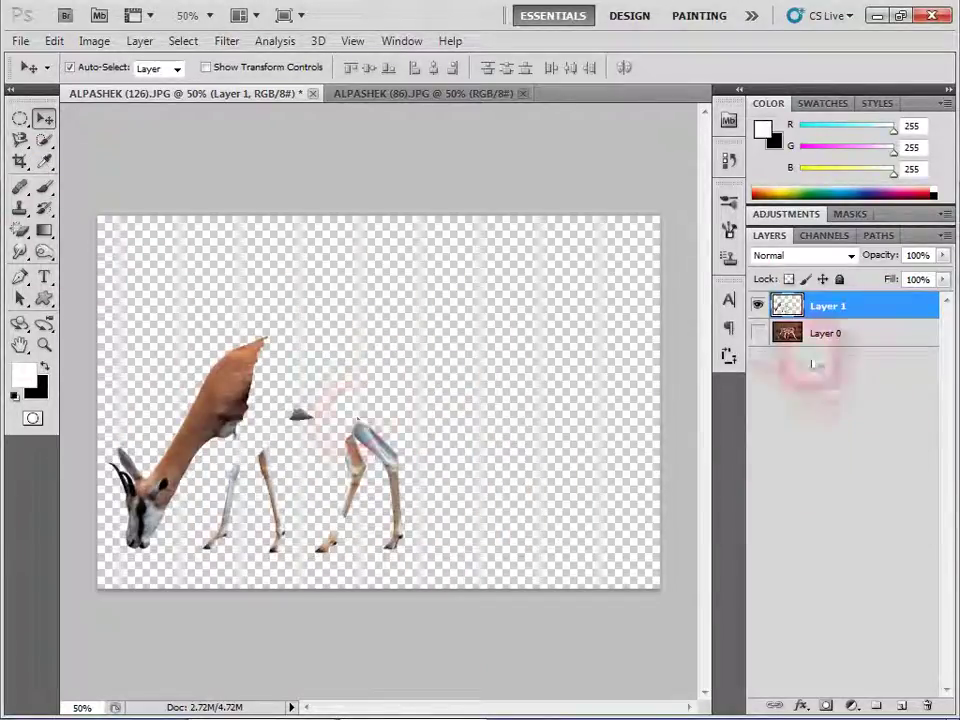
Step: Show the cheetah layer and move the gazelle so it sits behind the cheetah
{"action": "left_click", "coordinate": [767, 334]}
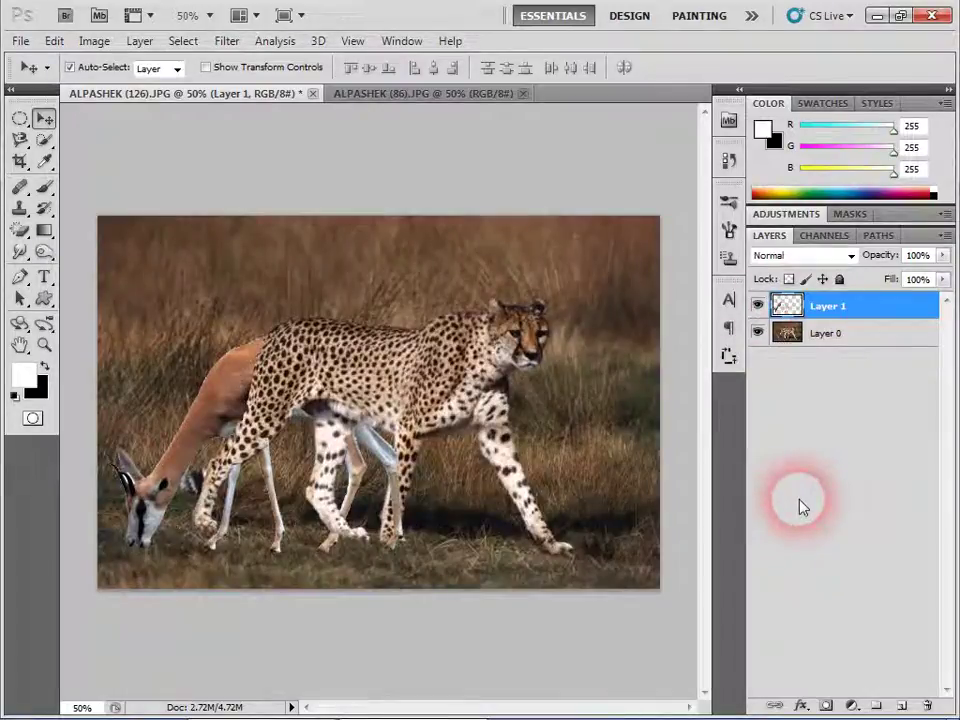
{"action": "left_click", "coordinate": [572, 539]}
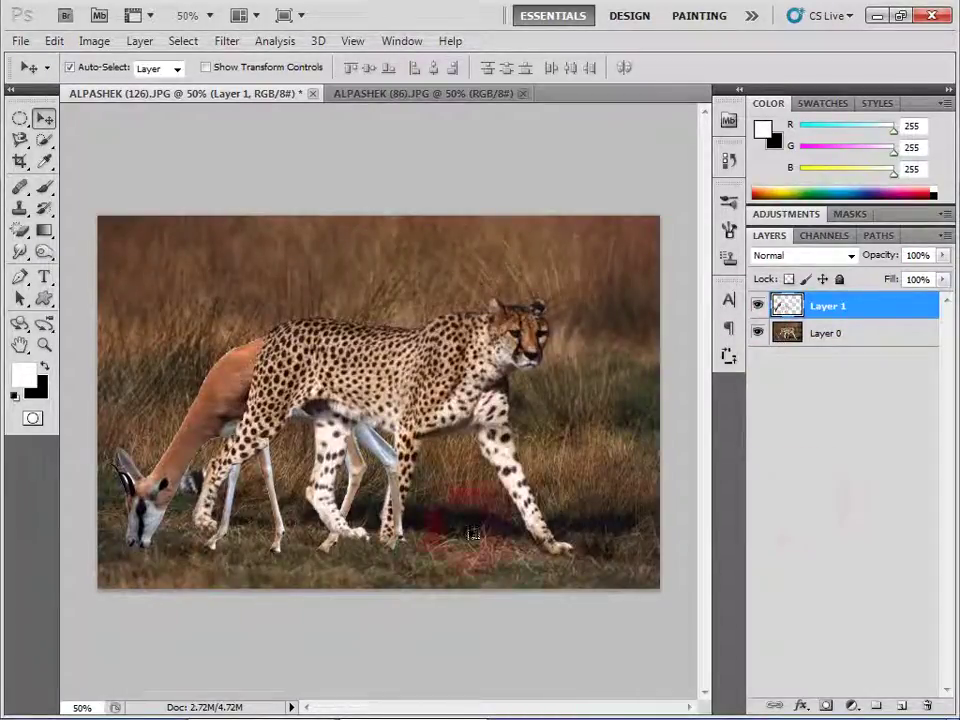
{"action": "left_click_drag", "start_coordinate": [230, 390], "coordinate": [338, 362]}
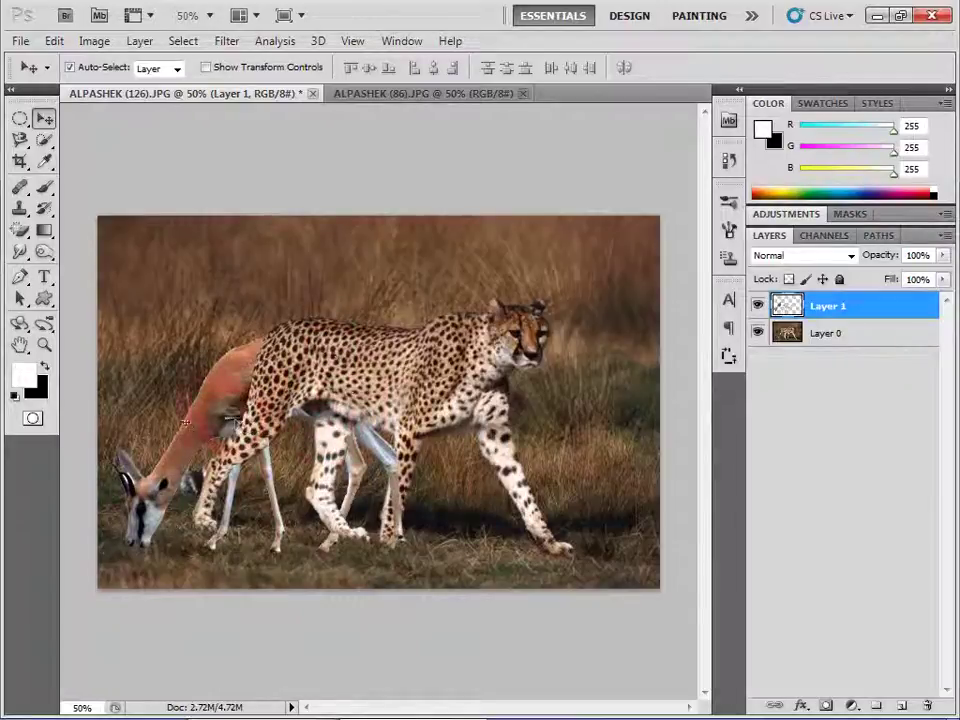
{"action": "left_click", "coordinate": [238, 537]}
{"action": "left_click", "coordinate": [232, 398]}
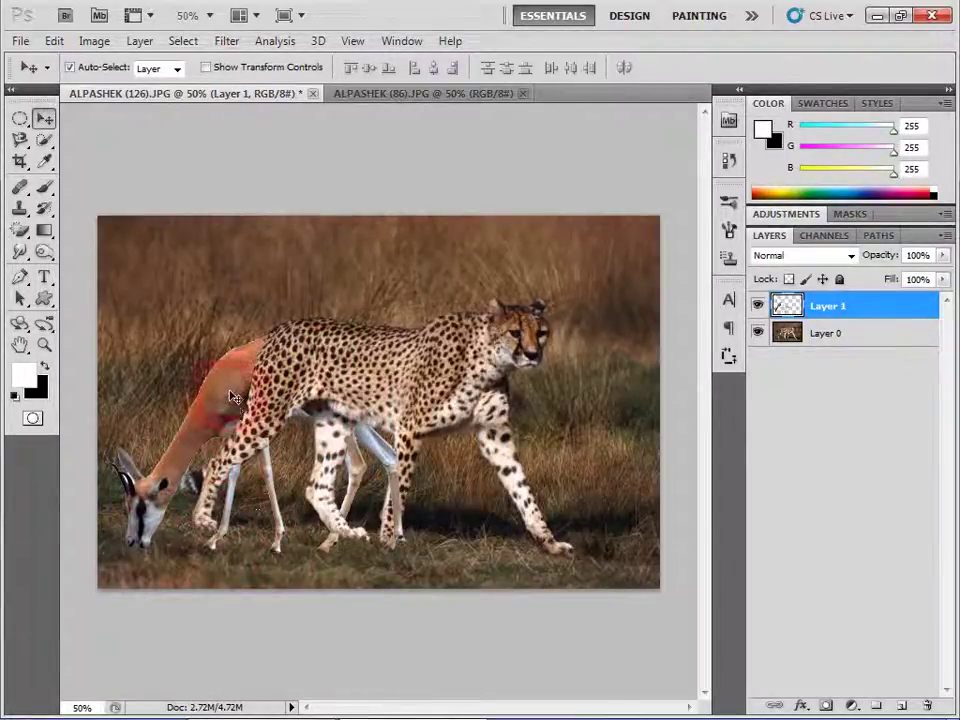
Step: Select the outline of the cheetah's body
{"action": "left_click", "coordinate": [268, 355]}
{"action": "left_click", "coordinate": [260, 568]}
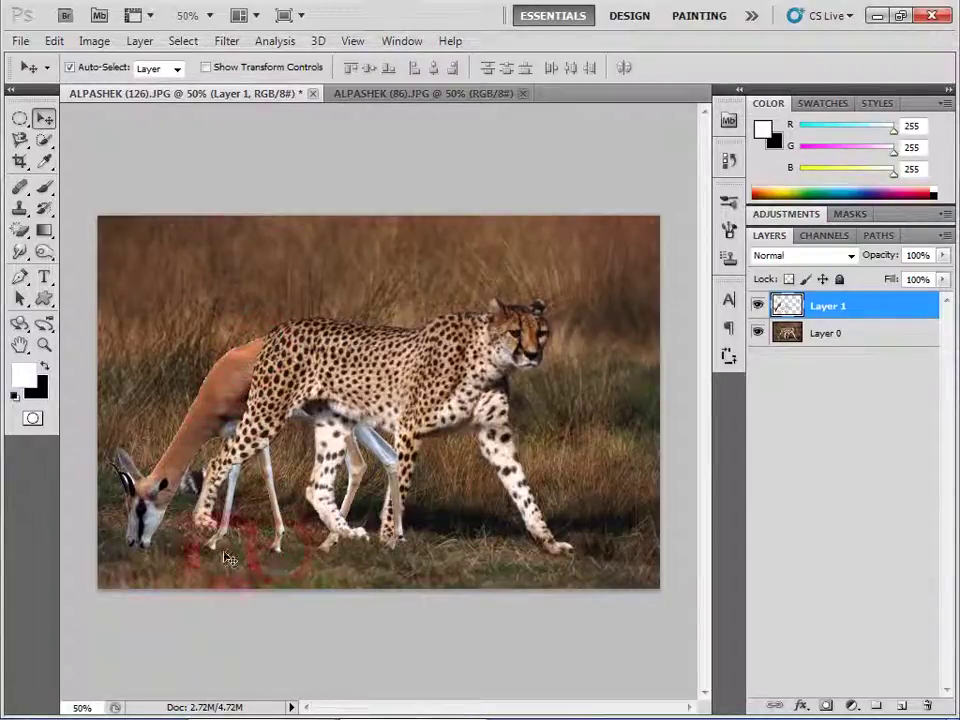
{"action": "left_click", "coordinate": [286, 568]}
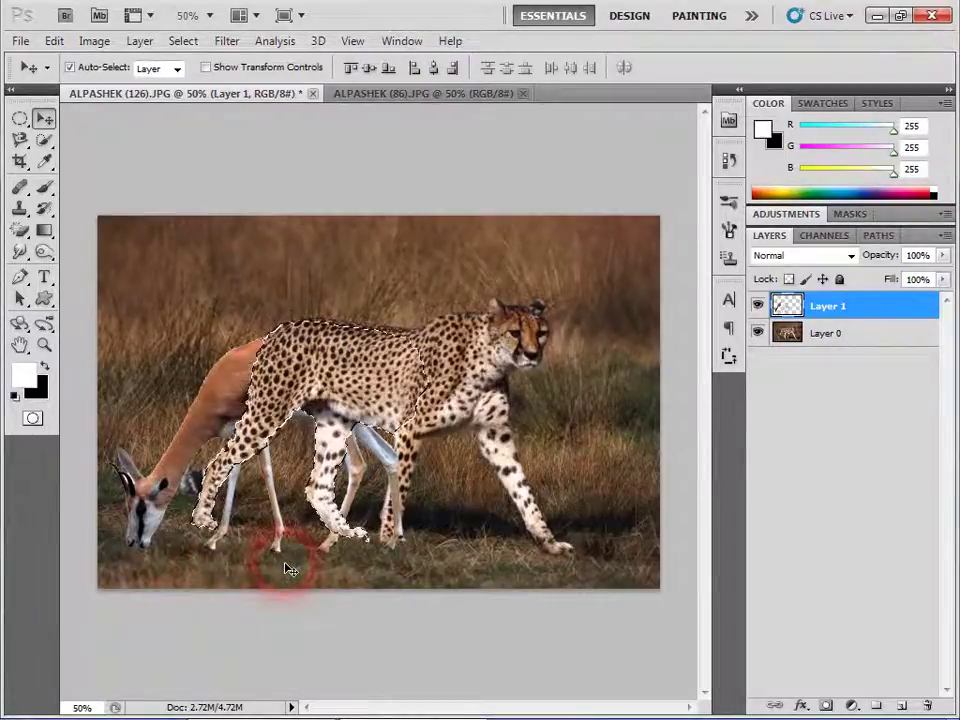
{"action": "left_click", "coordinate": [283, 459]}
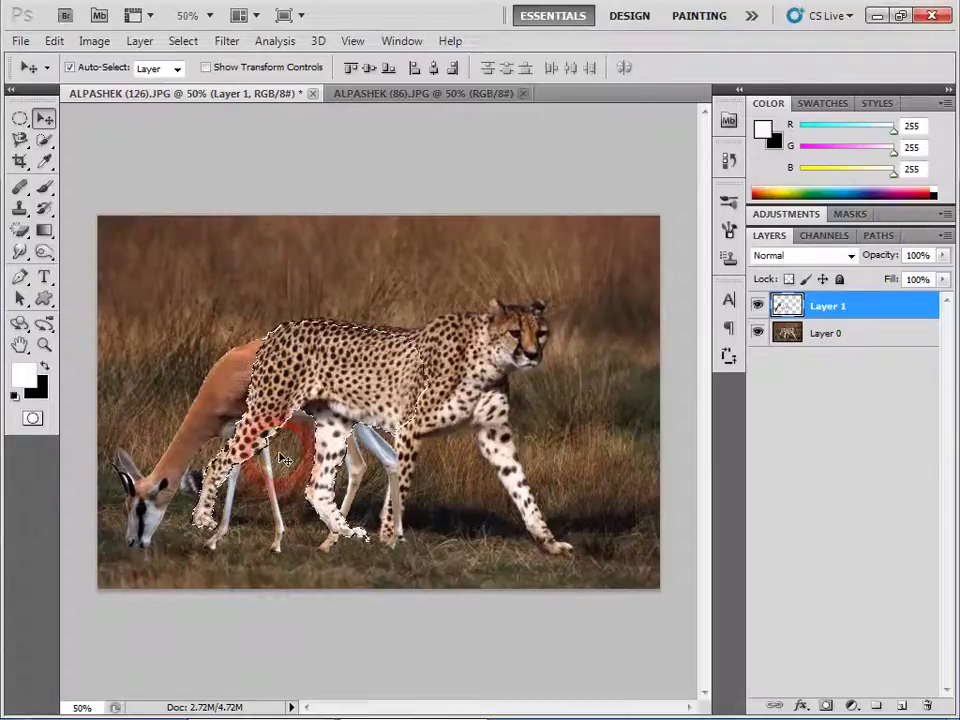
{"action": "left_click", "coordinate": [279, 470]}
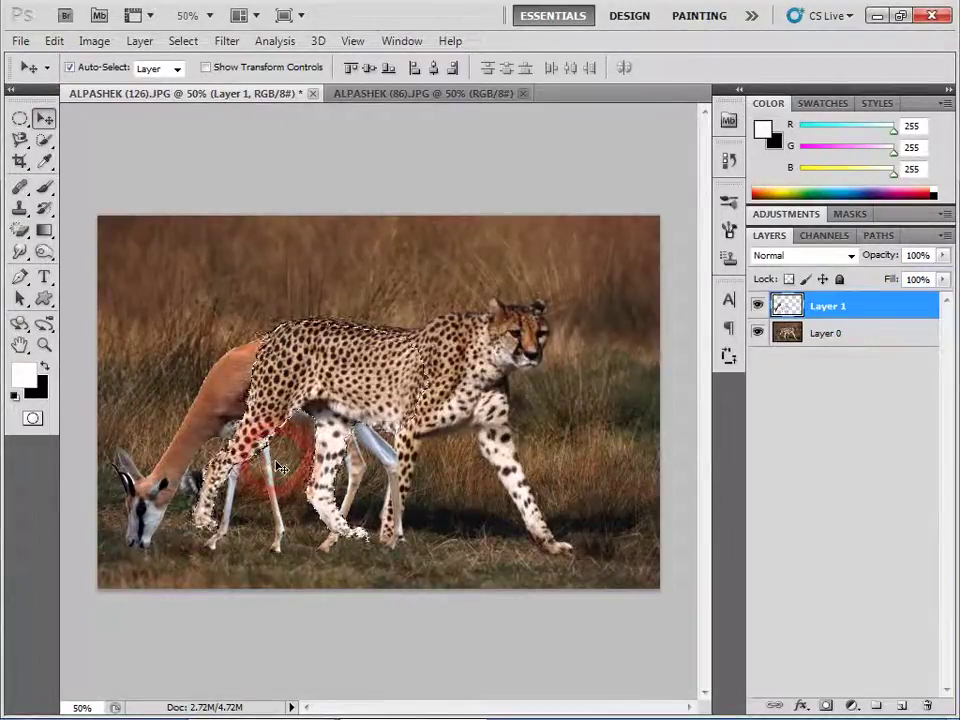
{"action": "left_click", "coordinate": [183, 41]}
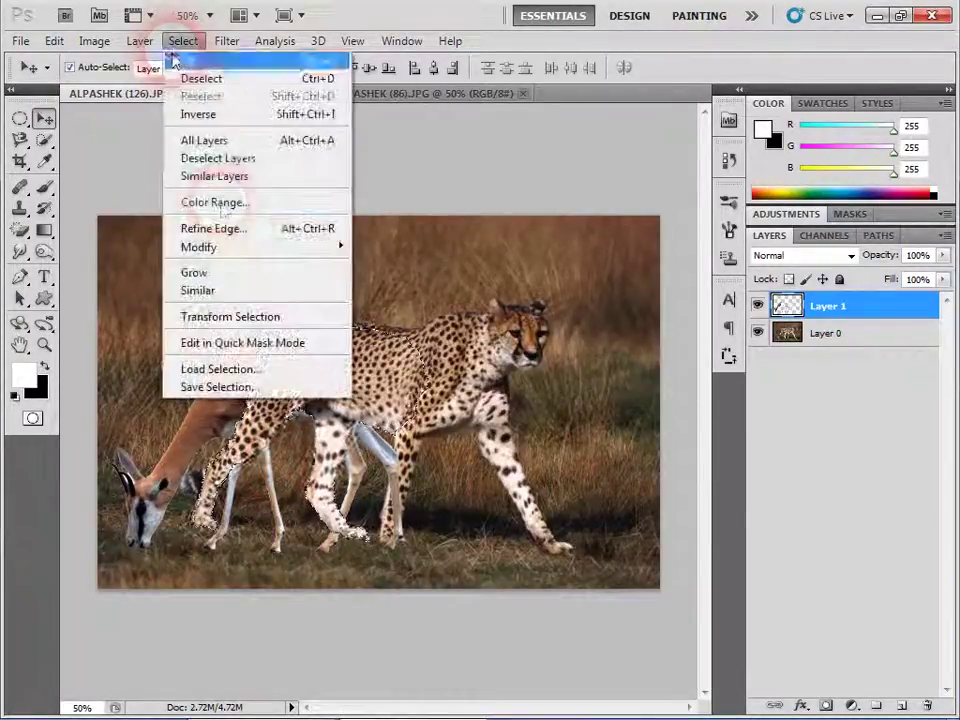
Step: Save the cheetah selection as channel '66' and move the gazelle over the cheetah's body
{"action": "left_click", "coordinate": [237, 390]}
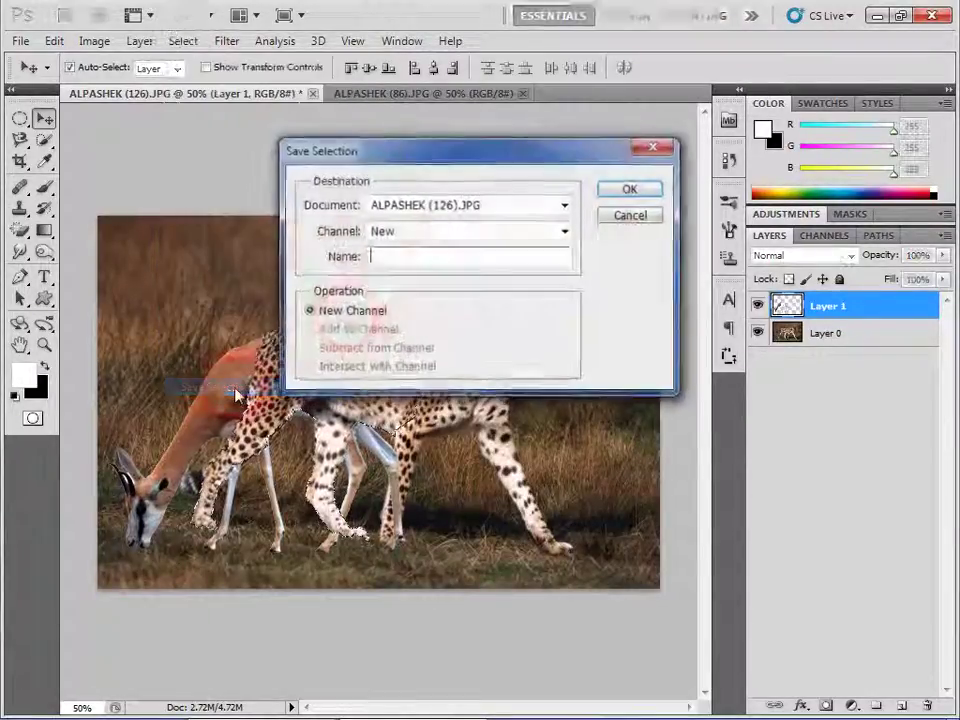
{"action": "type", "text": "66"}
{"action": "left_click", "coordinate": [621, 190]}
{"action": "left_click", "coordinate": [328, 408]}
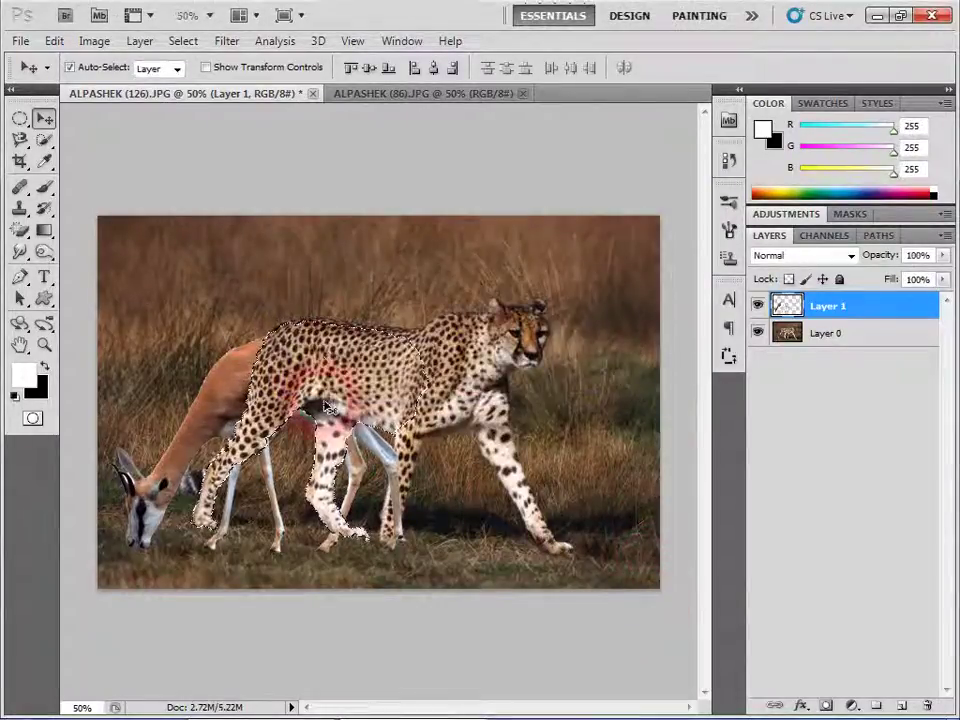
{"action": "left_click", "coordinate": [328, 418]}
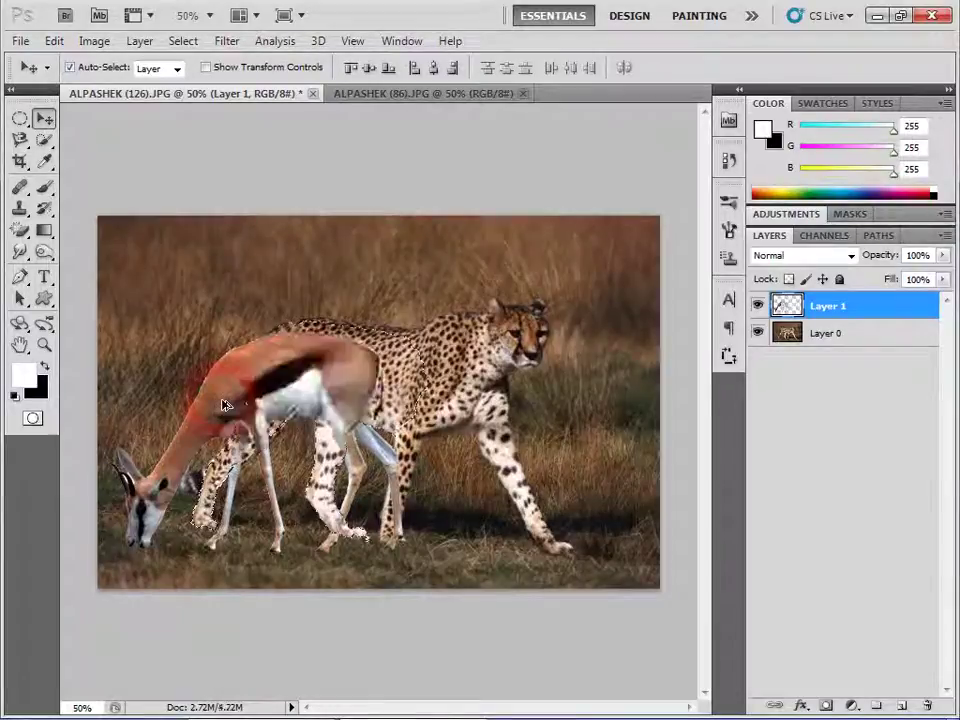
{"action": "left_click", "coordinate": [274, 402]}
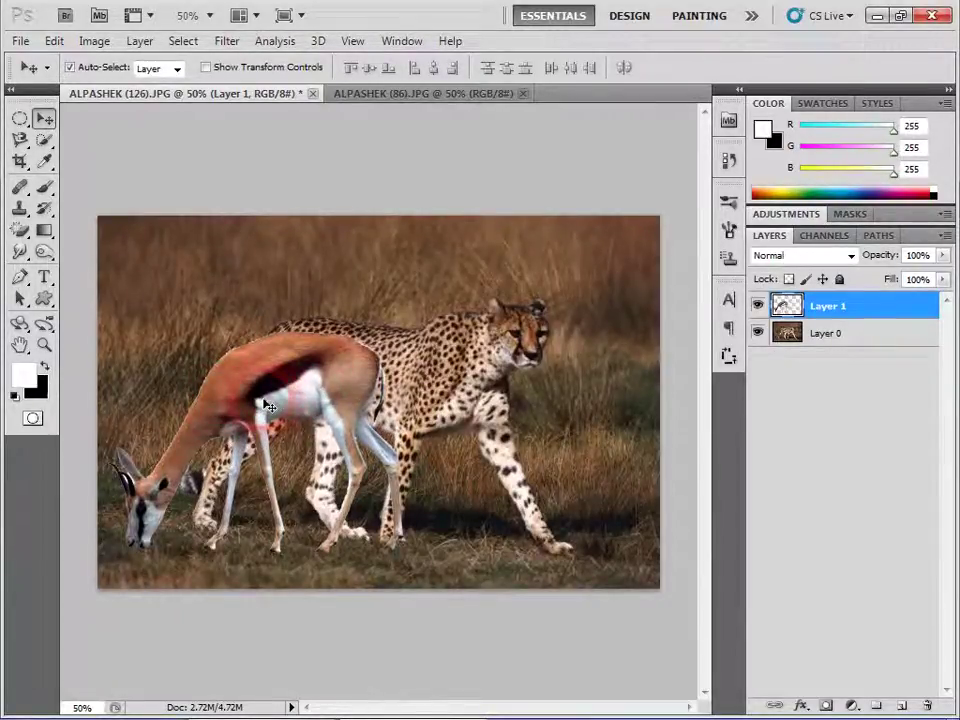
Step: Scale the gazelle to about 82% and set it across the cheetah's back
{"action": "key", "text": "ctrl+t"}
{"action": "left_click_drag", "start_coordinate": [103, 329], "coordinate": [147, 363]}
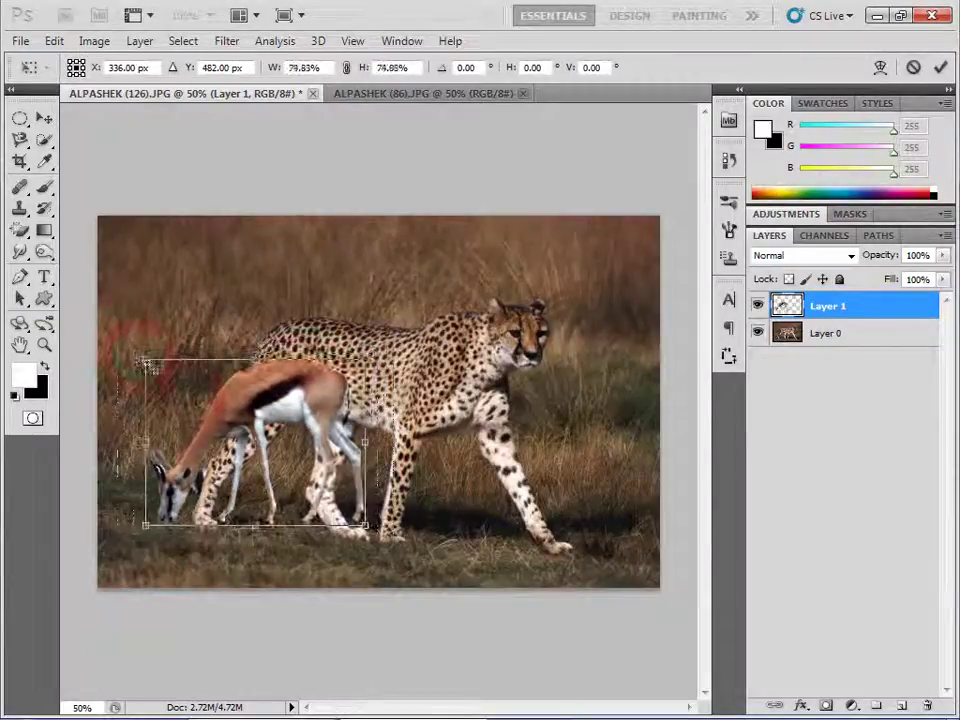
{"action": "mouse_move", "coordinate": [300, 398]}
{"action": "left_mouse_down"}
{"action": "mouse_move", "coordinate": [320, 293]}
{"action": "mouse_move", "coordinate": [329, 295]}
{"action": "left_mouse_up"}
{"action": "mouse_move", "coordinate": [172, 267]}
{"action": "left_mouse_down"}
{"action": "mouse_move", "coordinate": [190, 290]}
{"action": "mouse_move", "coordinate": [183, 281]}
{"action": "left_mouse_up"}
{"action": "left_click_drag", "start_coordinate": [325, 314], "coordinate": [336, 320]}
{"action": "mouse_move", "coordinate": [198, 281]}
{"action": "left_mouse_down"}
{"action": "mouse_move", "coordinate": [181, 247]}
{"action": "mouse_move", "coordinate": [191, 256]}
{"action": "left_mouse_up"}
{"action": "key", "text": "Return"}
{"action": "left_click", "coordinate": [186, 43]}
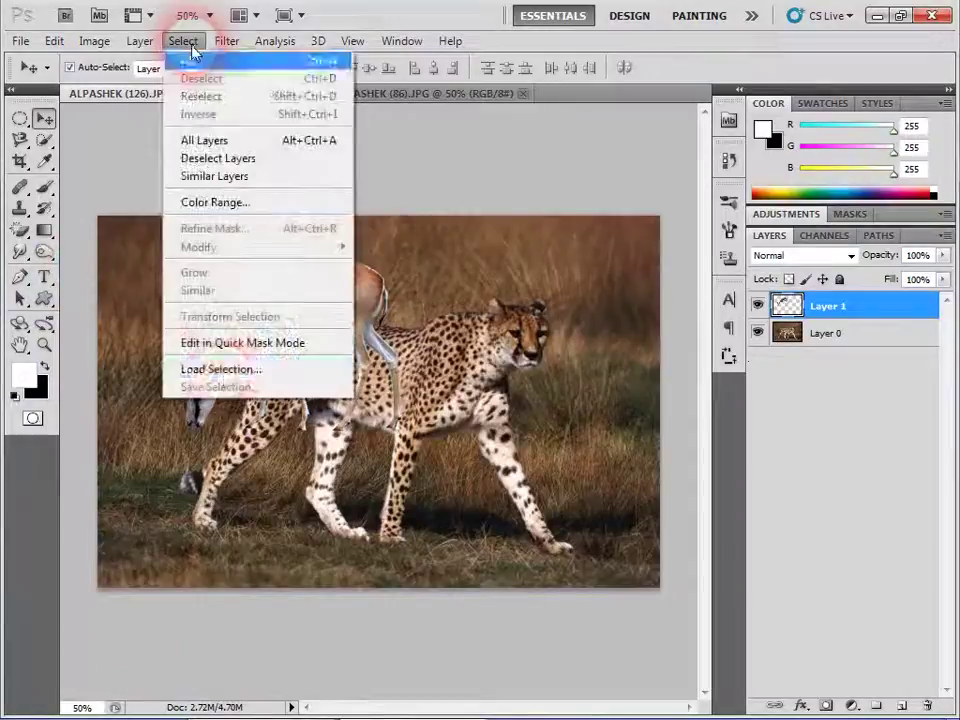
{"action": "left_click", "coordinate": [220, 369]}
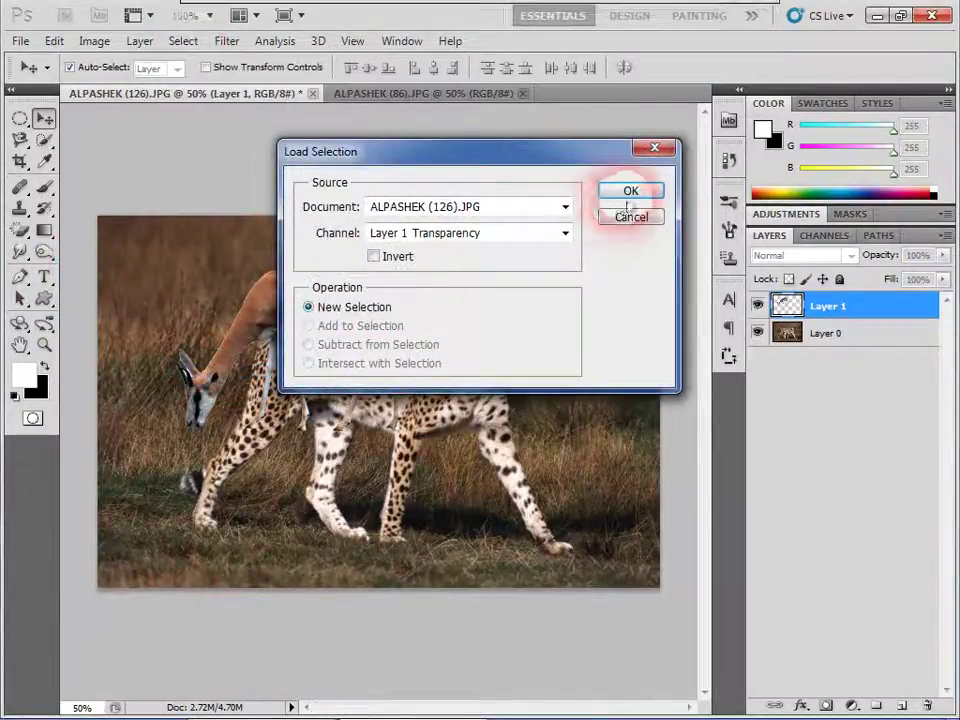
{"action": "left_click", "coordinate": [629, 193]}
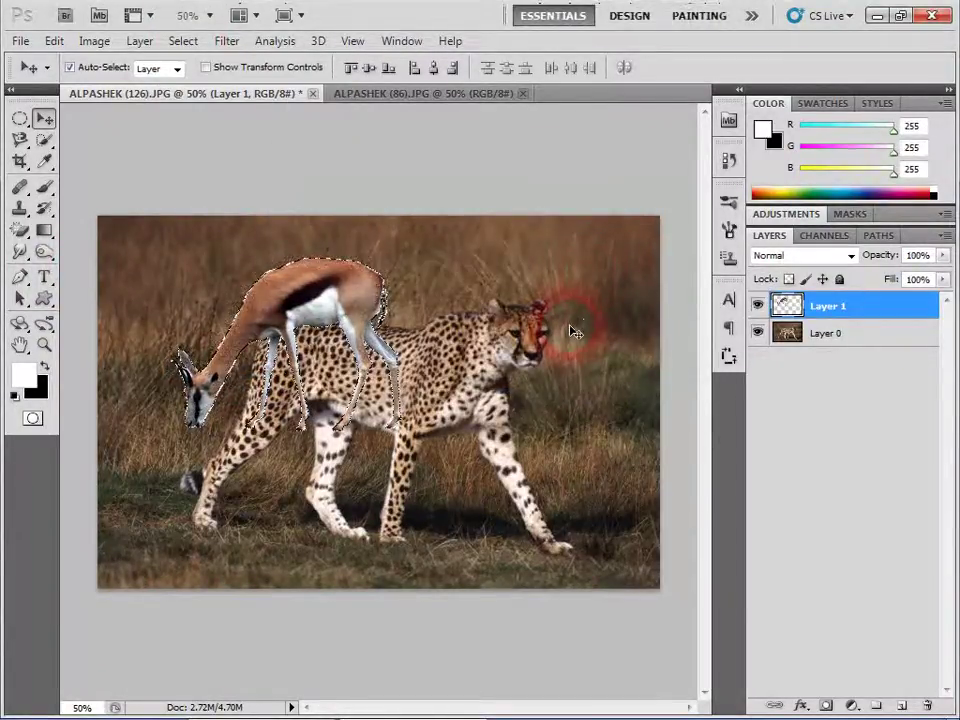
{"action": "key", "text": "ctrl+d"}
{"action": "left_click", "coordinate": [866, 334]}
{"action": "left_click", "coordinate": [183, 41]}
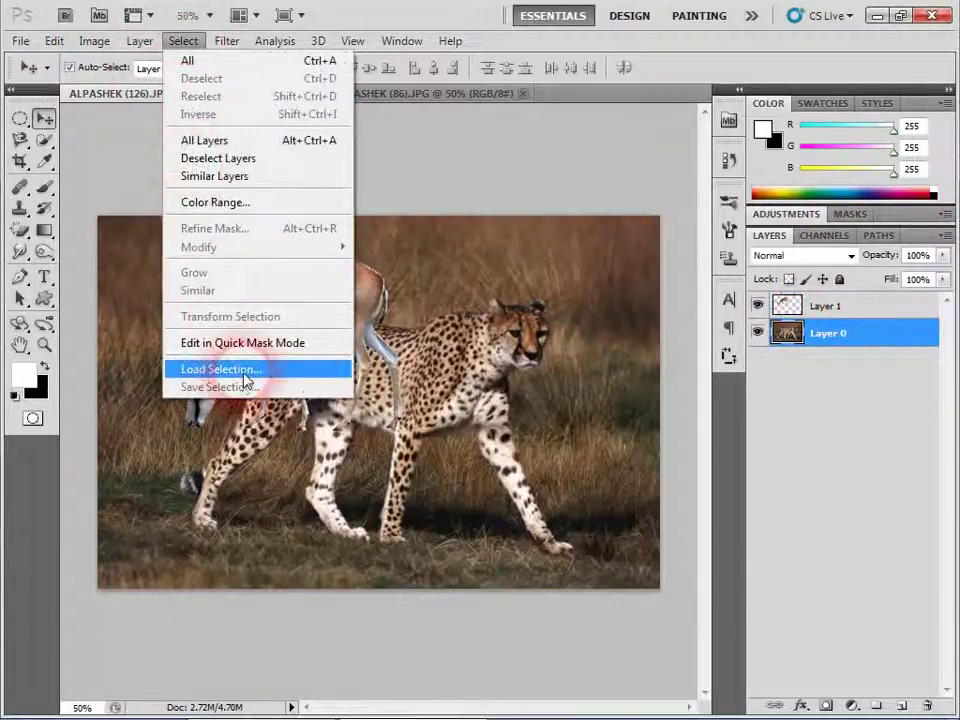
{"action": "left_click", "coordinate": [245, 381]}
{"action": "left_click", "coordinate": [630, 189]}
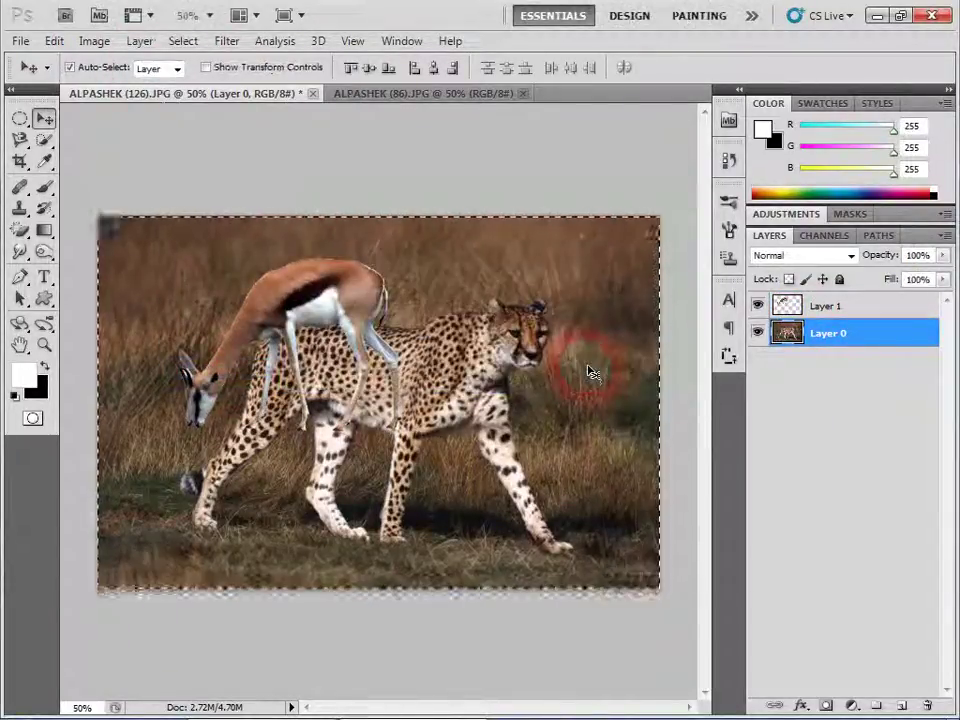
{"action": "left_click", "coordinate": [104, 505]}
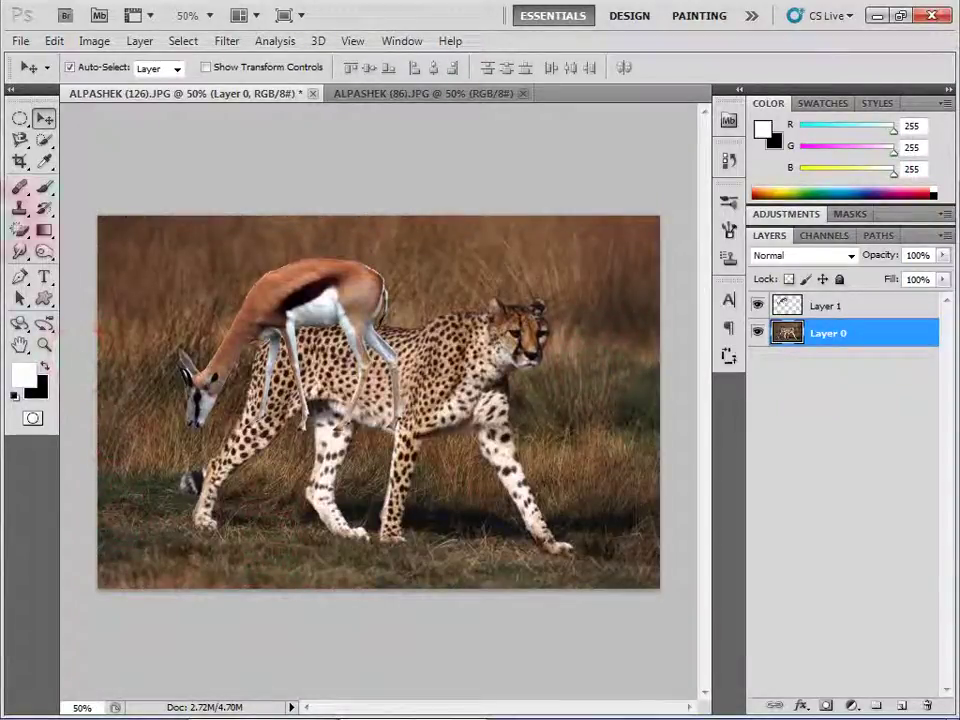
{"action": "left_click", "coordinate": [19, 229]}
{"action": "left_click", "coordinate": [96, 226]}
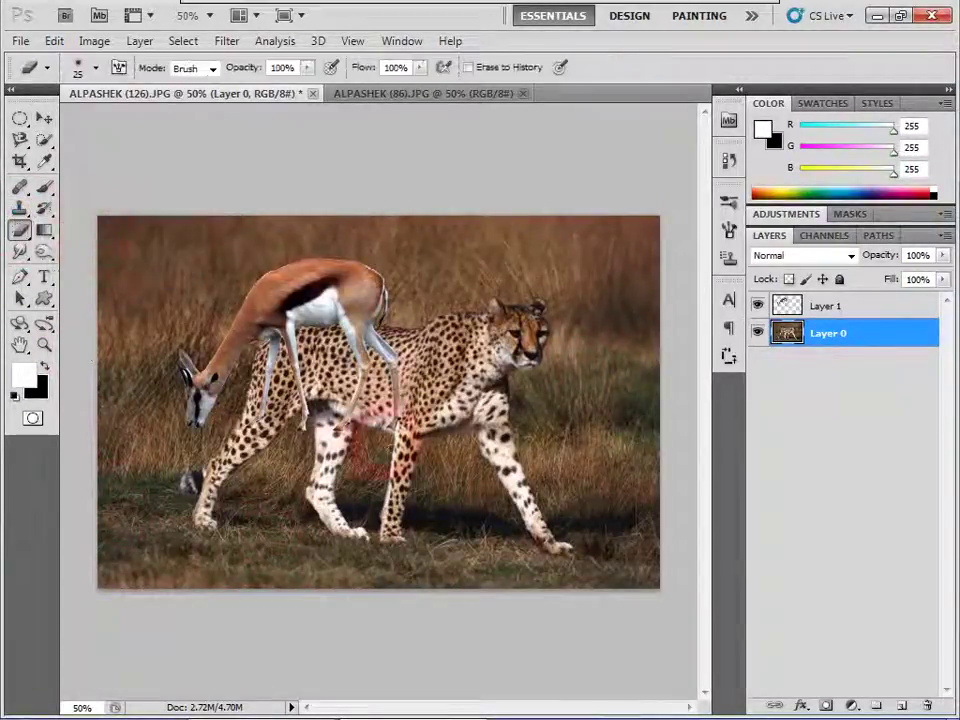
{"action": "key", "text": "bracketright"}
{"action": "key", "text": "bracketright"}
{"action": "key", "text": "bracketright"}
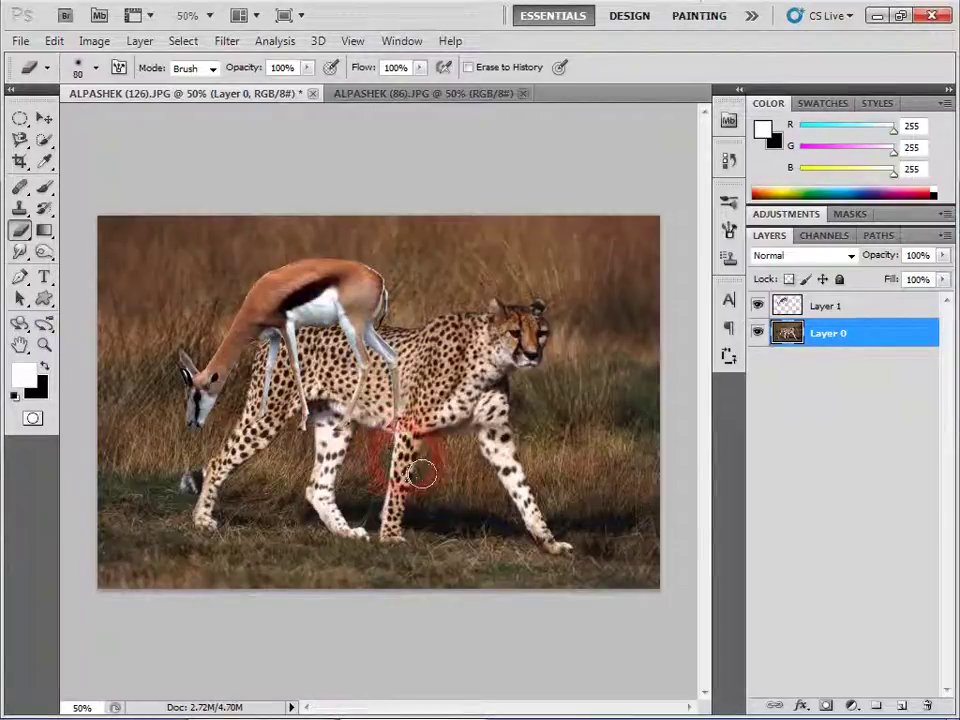
{"action": "key", "text": "bracketright"}
{"action": "key", "text": "bracketright"}
{"action": "key", "text": "bracketright"}
{"action": "mouse_move", "coordinate": [422, 474]}
{"action": "left_mouse_down"}
{"action": "mouse_move", "coordinate": [392, 430]}
{"action": "mouse_move", "coordinate": [386, 396]}
{"action": "mouse_move", "coordinate": [408, 392]}
{"action": "mouse_move", "coordinate": [366, 392]}
{"action": "left_mouse_up"}
{"action": "key", "text": "ctrl+z"}
{"action": "left_click", "coordinate": [827, 306]}
{"action": "mouse_move", "coordinate": [331, 436]}
{"action": "left_mouse_down"}
{"action": "mouse_move", "coordinate": [341, 391]}
{"action": "mouse_move", "coordinate": [376, 392]}
{"action": "left_mouse_up"}
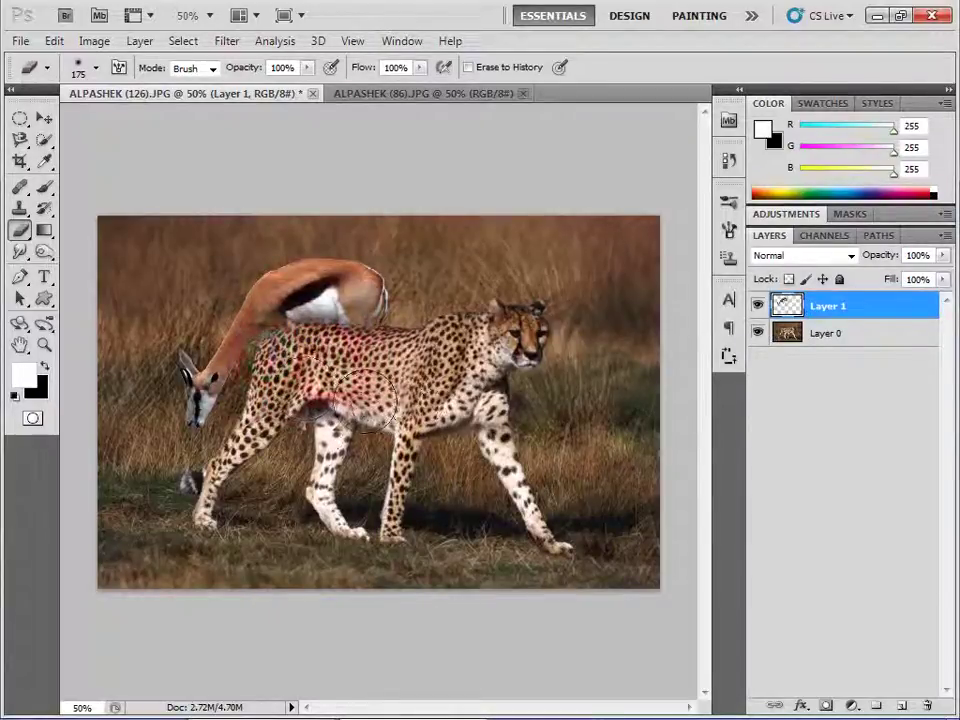
{"action": "mouse_move", "coordinate": [376, 392]}
{"action": "left_mouse_down"}
{"action": "mouse_move", "coordinate": [409, 380]}
{"action": "mouse_move", "coordinate": [478, 520]}
{"action": "left_mouse_up"}
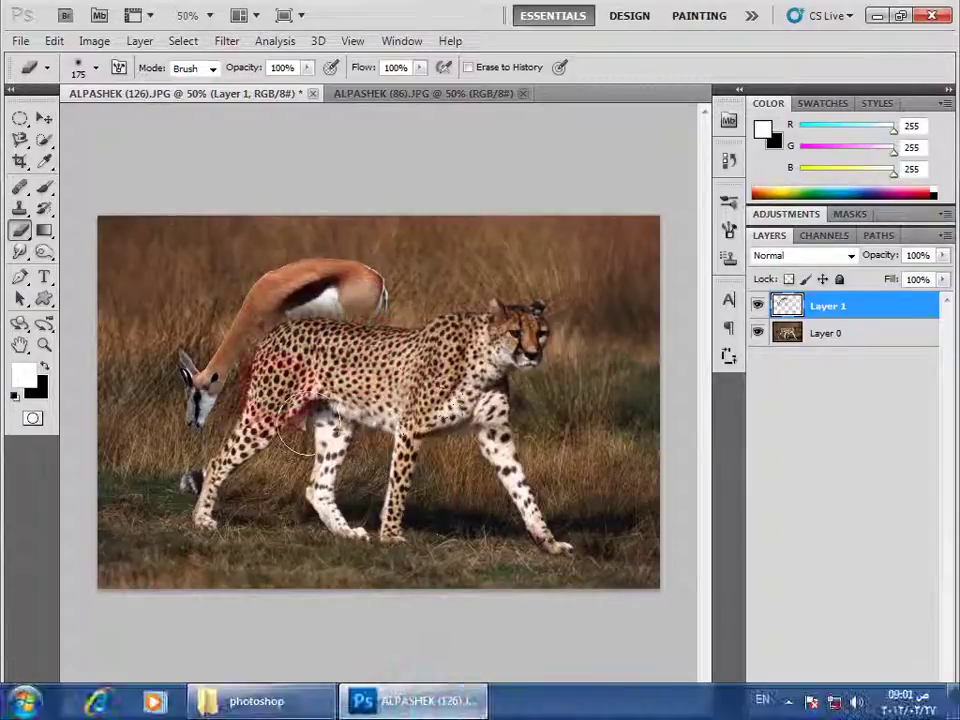
{"action": "left_click", "coordinate": [44, 118]}
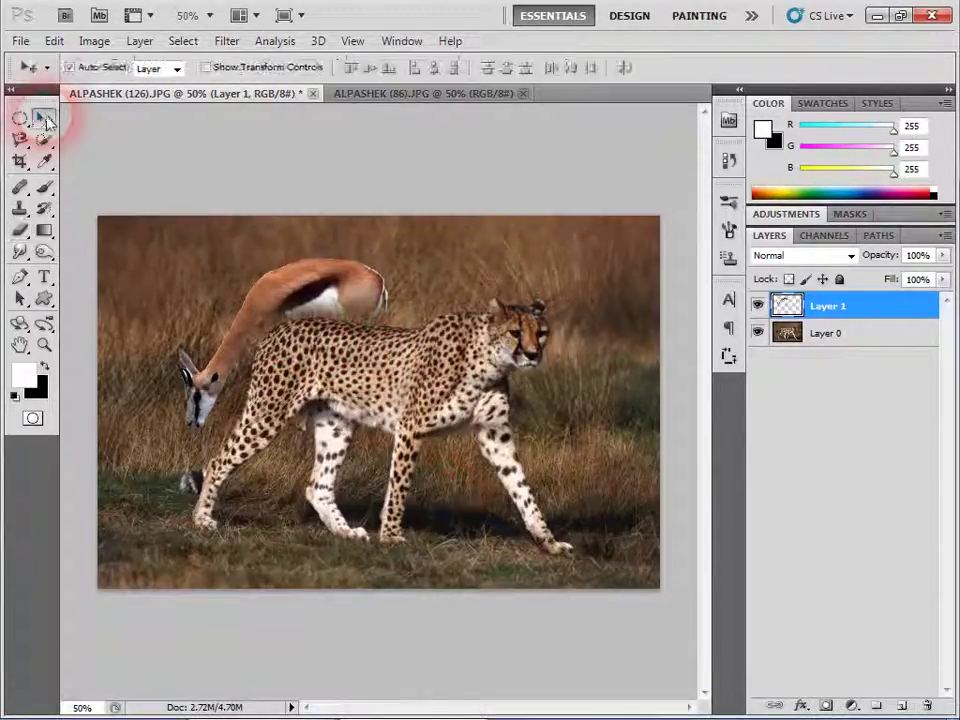
{"action": "left_click_drag", "start_coordinate": [332, 298], "coordinate": [320, 273]}
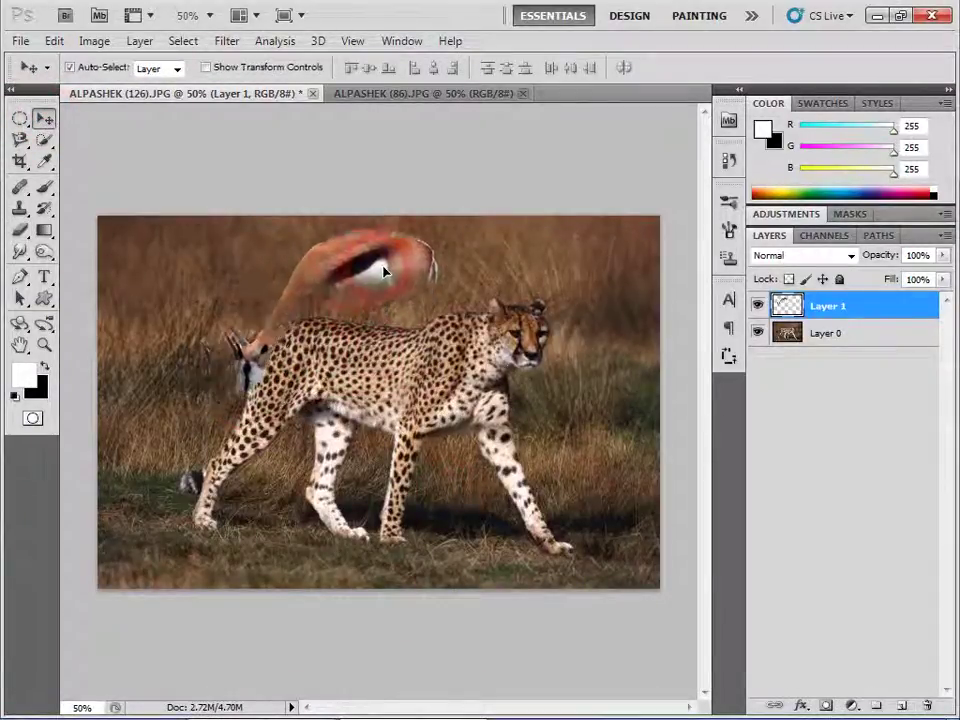
{"action": "left_click_drag", "start_coordinate": [270, 430], "coordinate": [285, 452]}
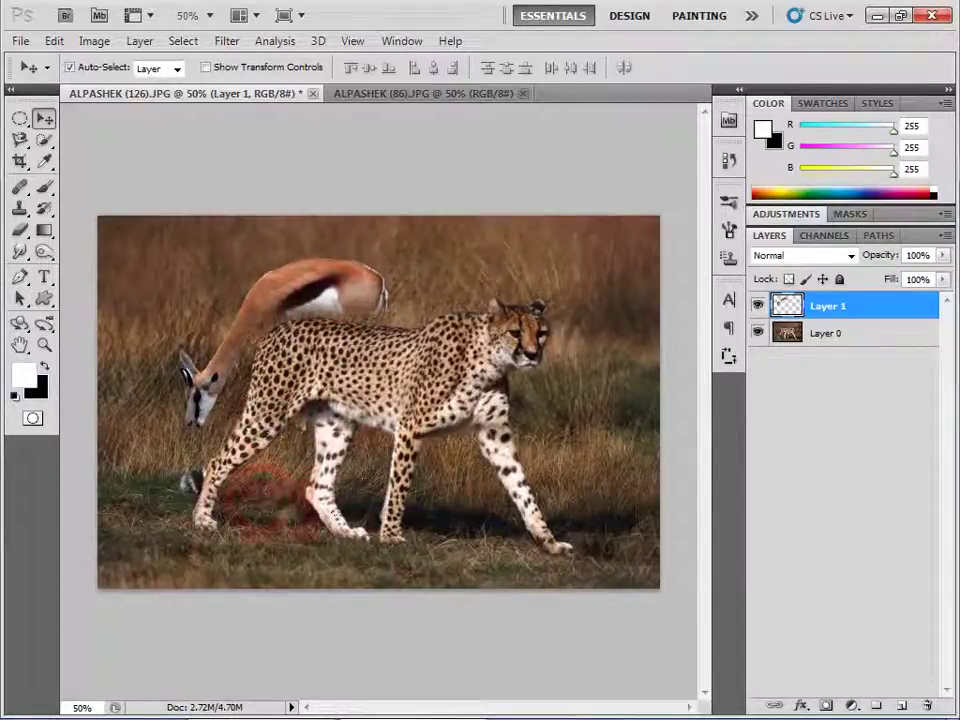
{"action": "left_click", "coordinate": [20, 230]}
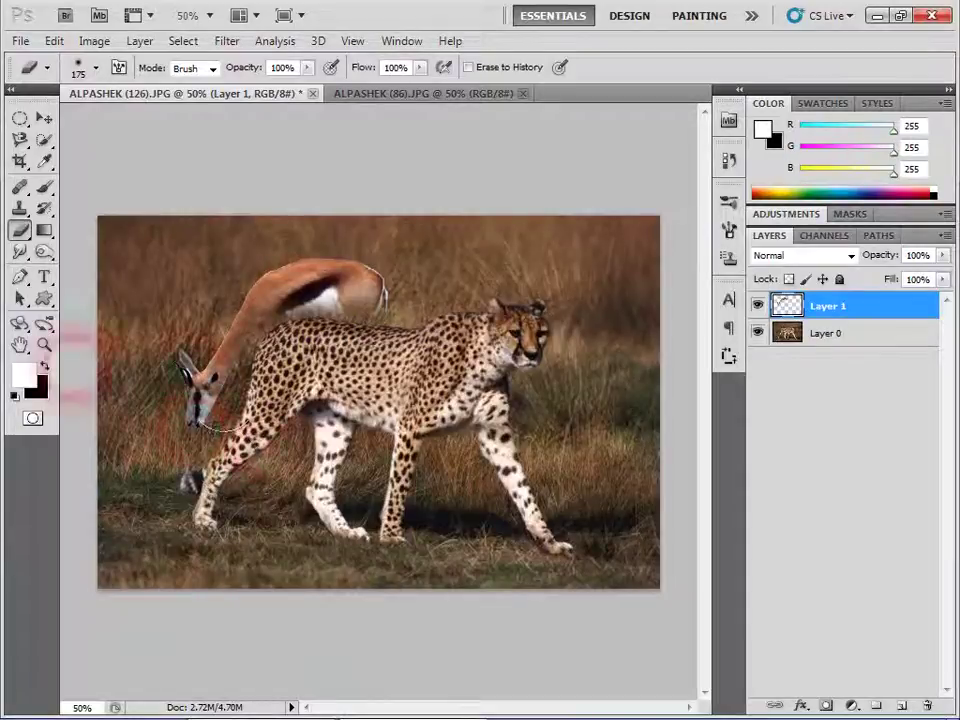
{"action": "left_click", "coordinate": [44, 118]}
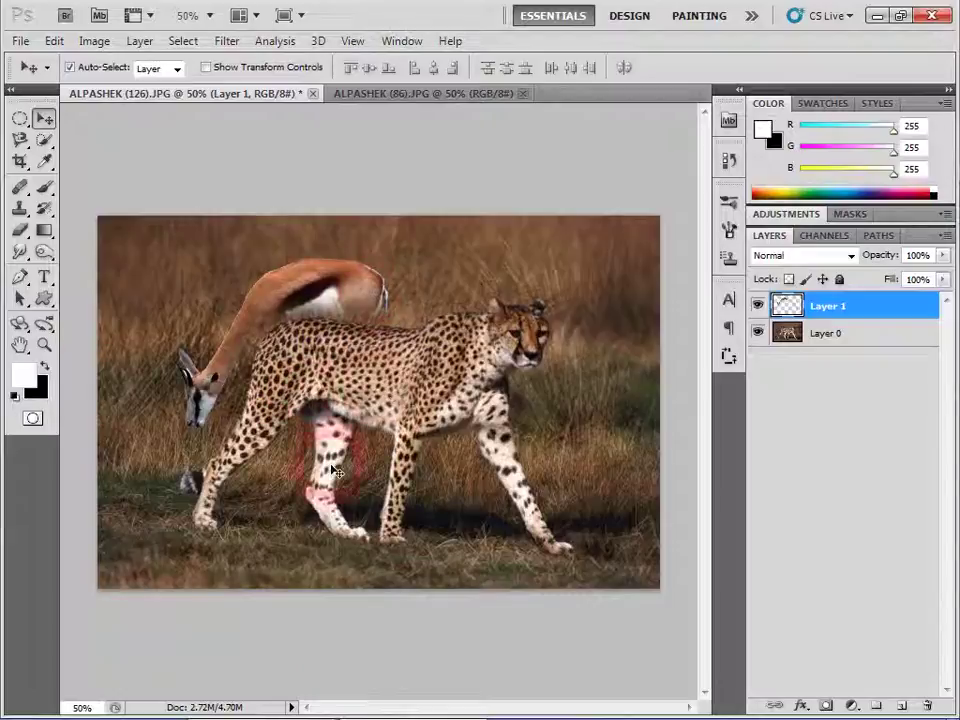
{"action": "key", "text": "ctrl+alt+z"}
{"action": "key", "text": "ctrl+alt+z"}
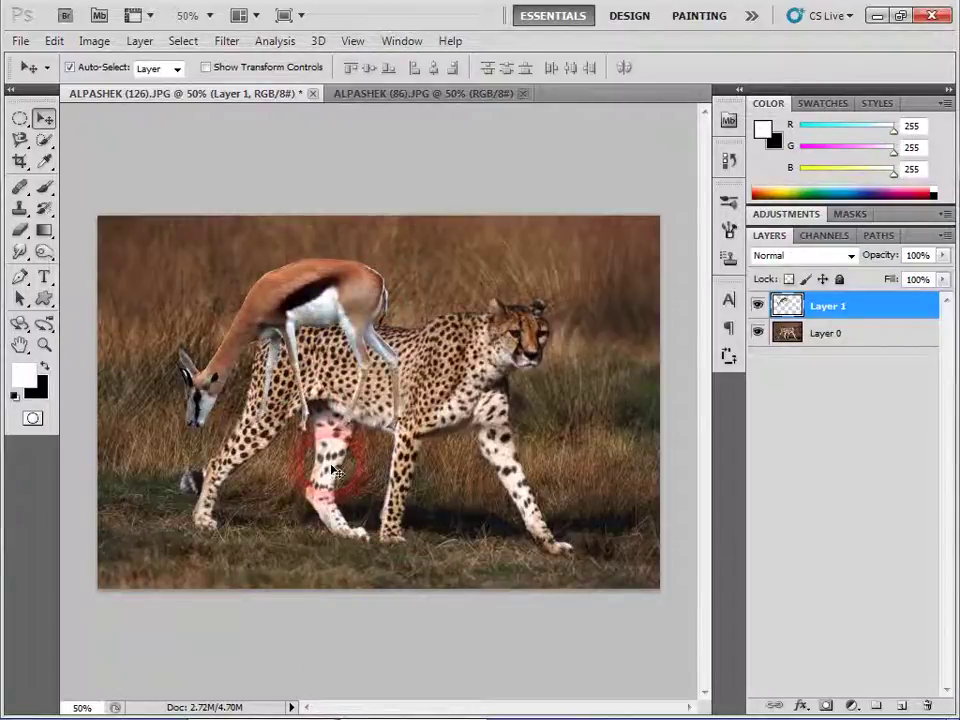
{"action": "key", "text": "ctrl+alt+z"}
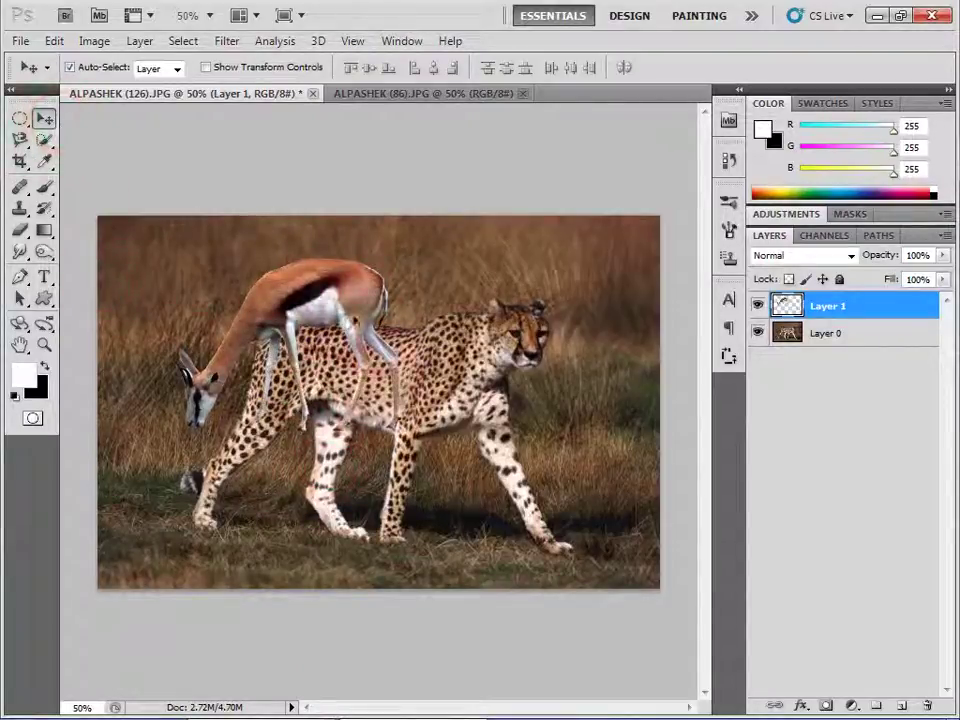
Step: Lower the gazelle, scale it to about 126%, and flip it horizontally
{"action": "left_click_drag", "start_coordinate": [335, 304], "coordinate": [330, 414]}
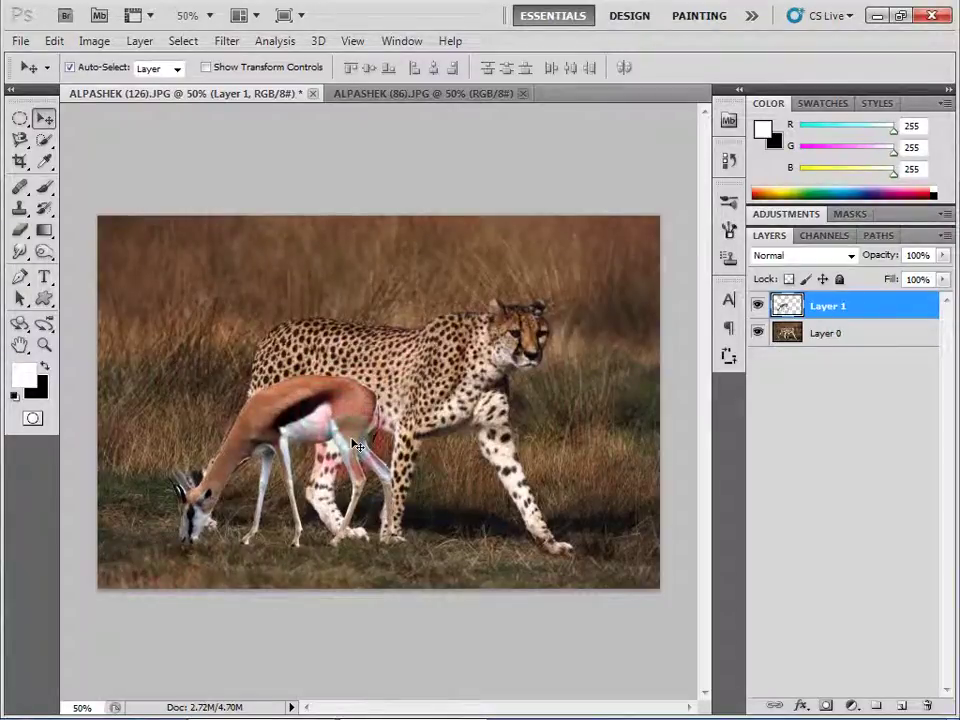
{"action": "key", "text": "ctrl+t"}
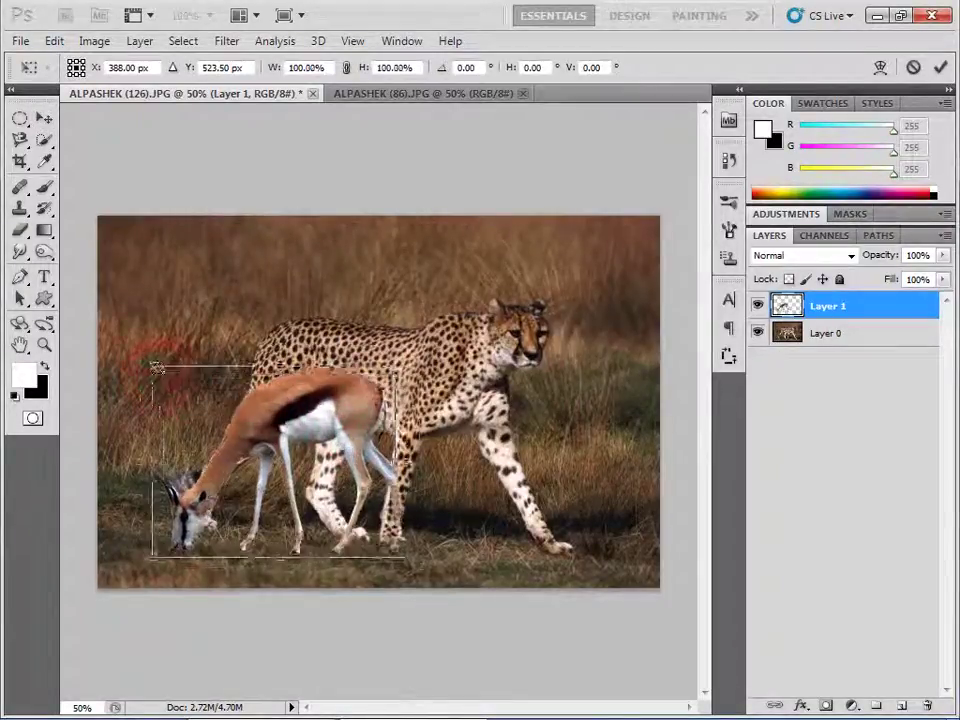
{"action": "left_click_drag", "start_coordinate": [166, 378], "coordinate": [137, 324]}
{"action": "left_click_drag", "start_coordinate": [273, 411], "coordinate": [267, 410]}
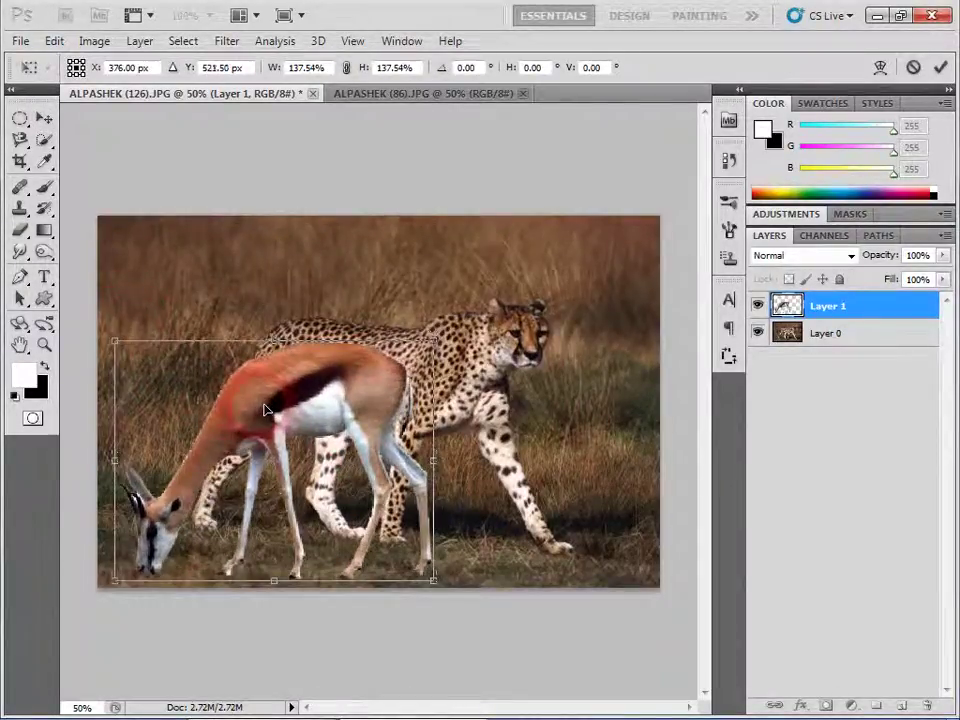
{"action": "left_click", "coordinate": [111, 341]}
{"action": "left_click_drag", "start_coordinate": [113, 345], "coordinate": [128, 351]}
{"action": "right_click", "coordinate": [388, 322]}
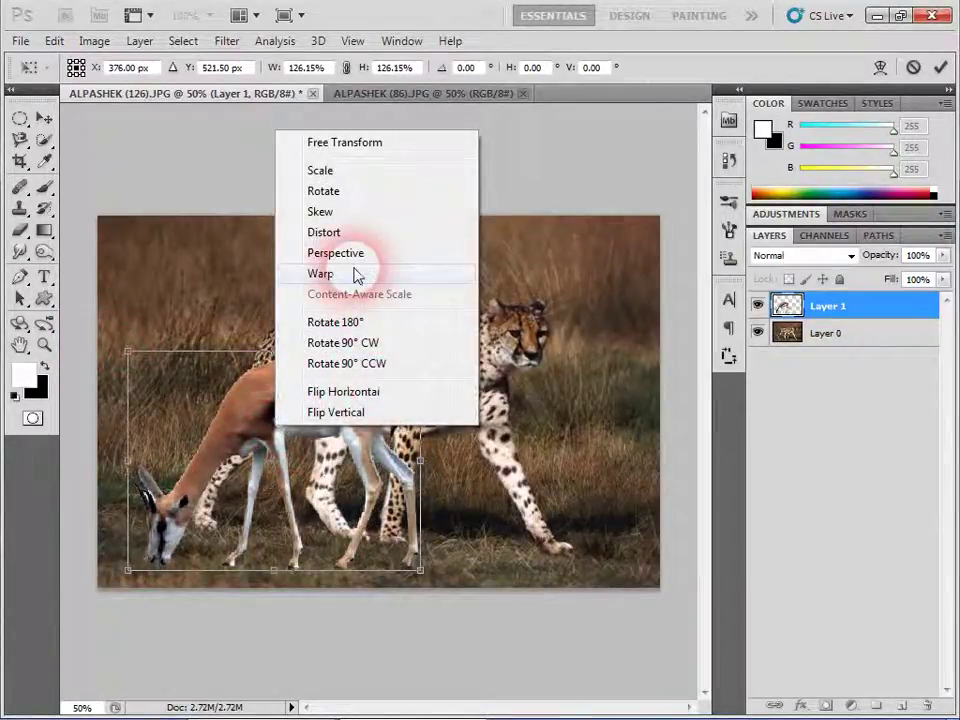
{"action": "left_click", "coordinate": [378, 403]}
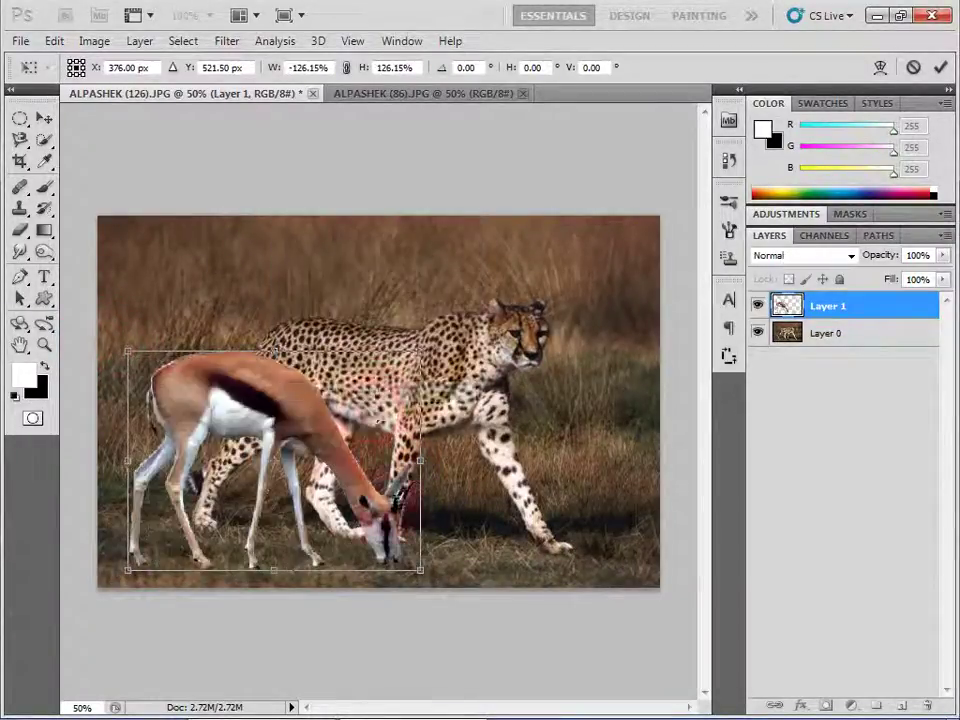
{"action": "key", "text": "Return"}
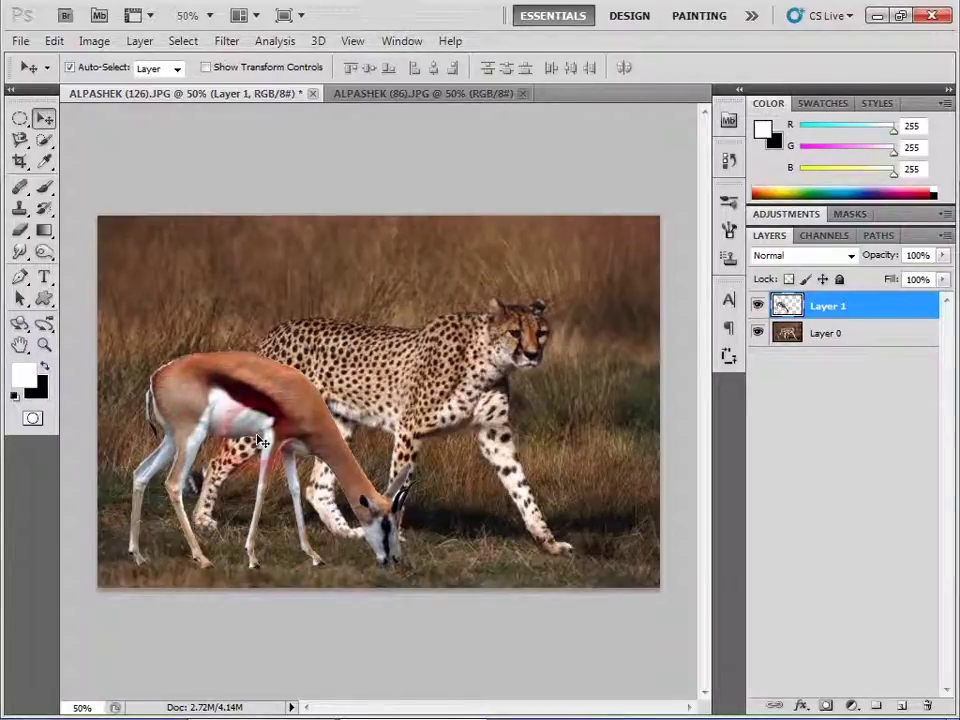
{"action": "left_click", "coordinate": [852, 706]}
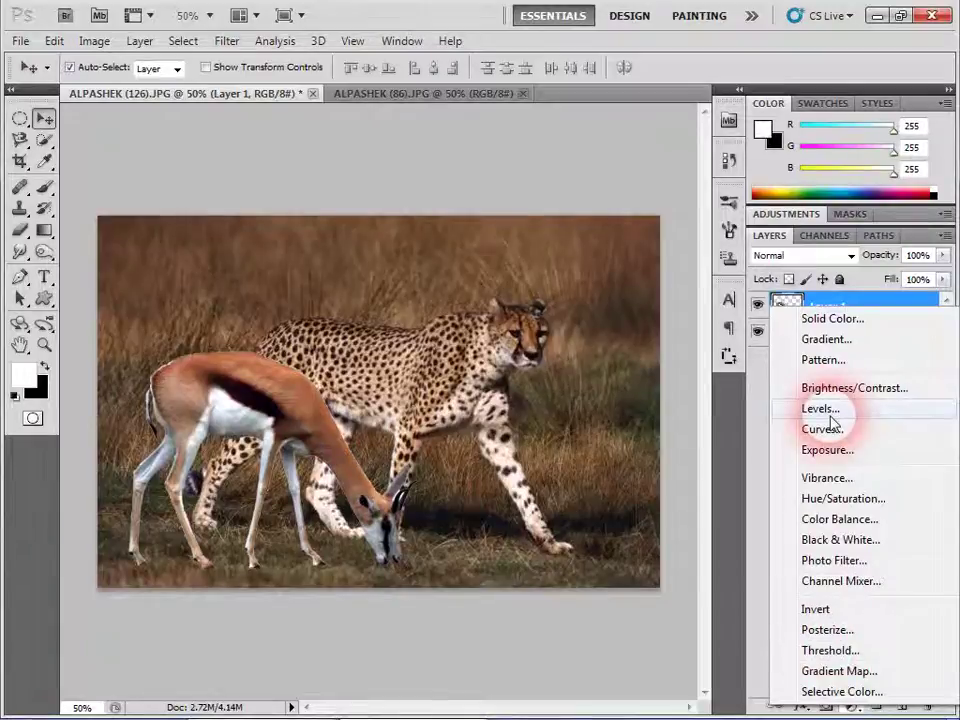
{"action": "left_click", "coordinate": [820, 409]}
{"action": "mouse_move", "coordinate": [857, 370]}
{"action": "left_mouse_down"}
{"action": "mouse_move", "coordinate": [836, 374]}
{"action": "mouse_move", "coordinate": [877, 368]}
{"action": "left_mouse_up"}
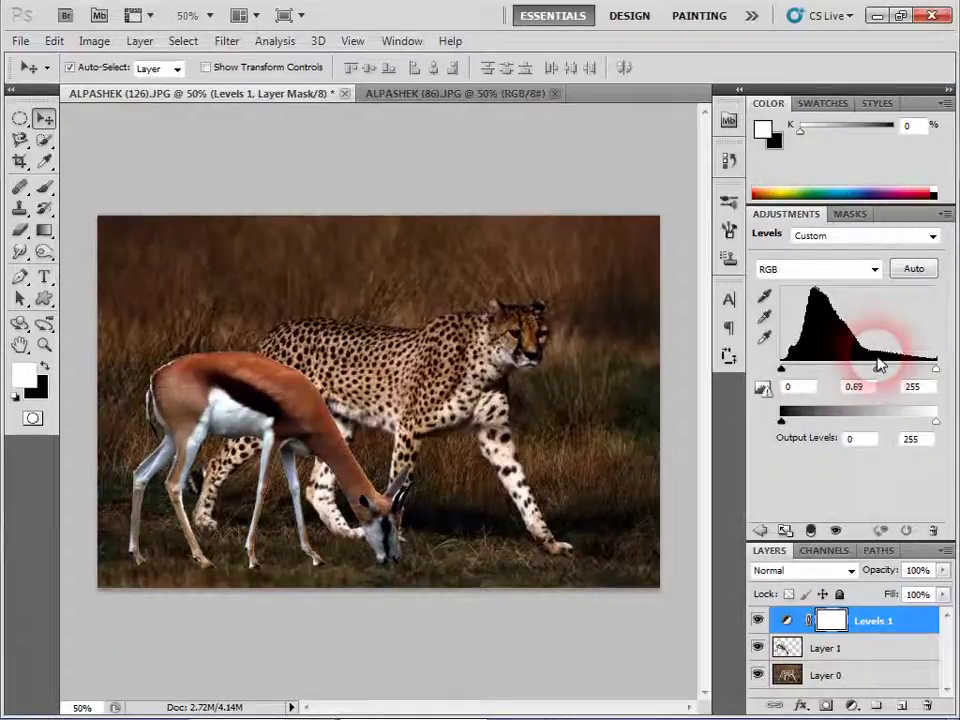
{"action": "double_click", "coordinate": [786, 214]}
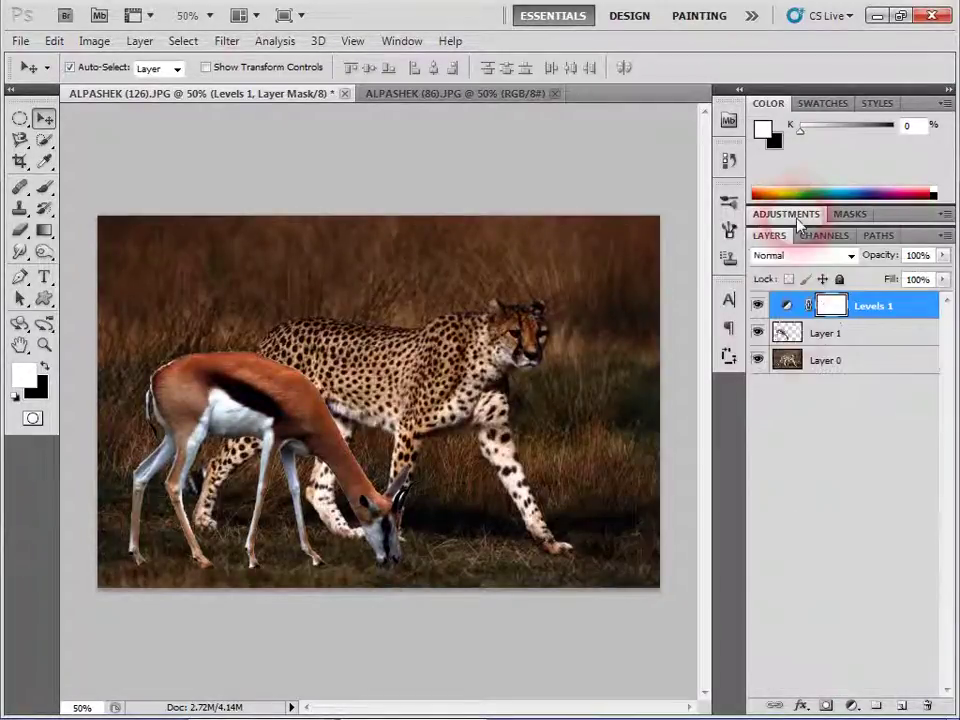
{"action": "mouse_move", "coordinate": [787, 306]}
{"action": "left_mouse_down"}
{"action": "mouse_move", "coordinate": [898, 587]}
{"action": "mouse_move", "coordinate": [927, 705]}
{"action": "left_mouse_up"}
{"action": "left_click", "coordinate": [20, 190]}
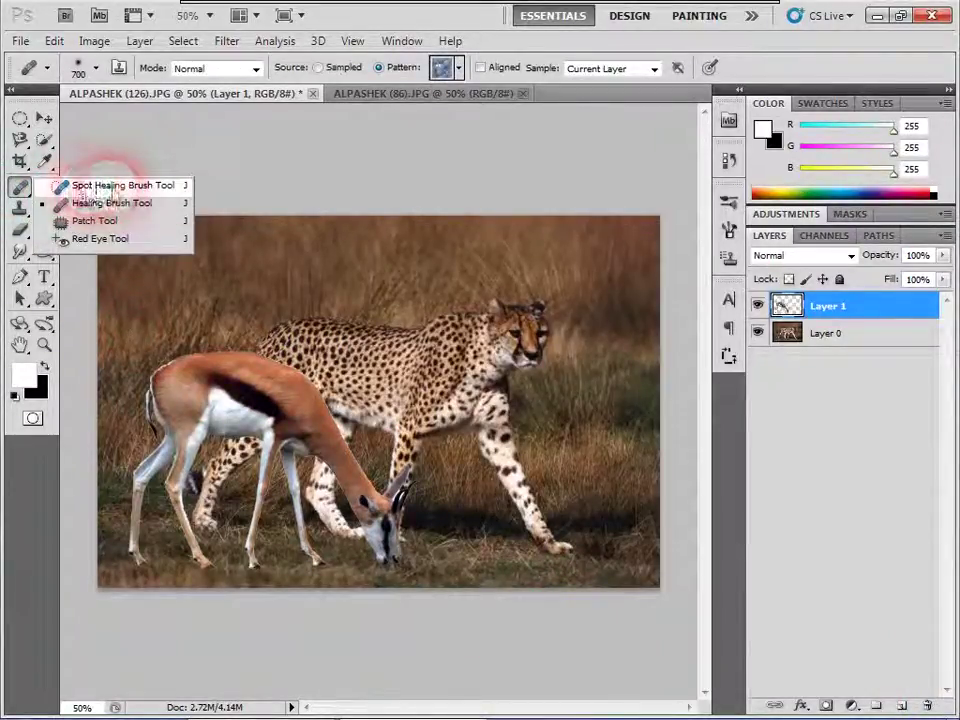
Step: Pick the Healing Brush at 200 px, test strokes on the cheetah, and undo them
{"action": "left_click", "coordinate": [110, 203]}
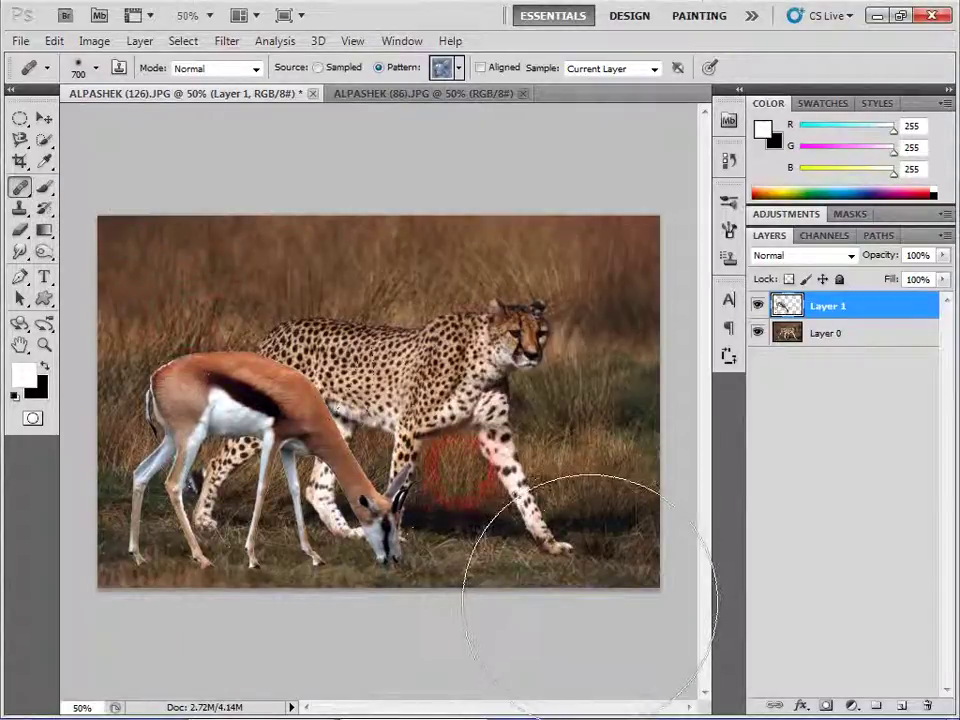
{"action": "key", "text": "ctrl+plus"}
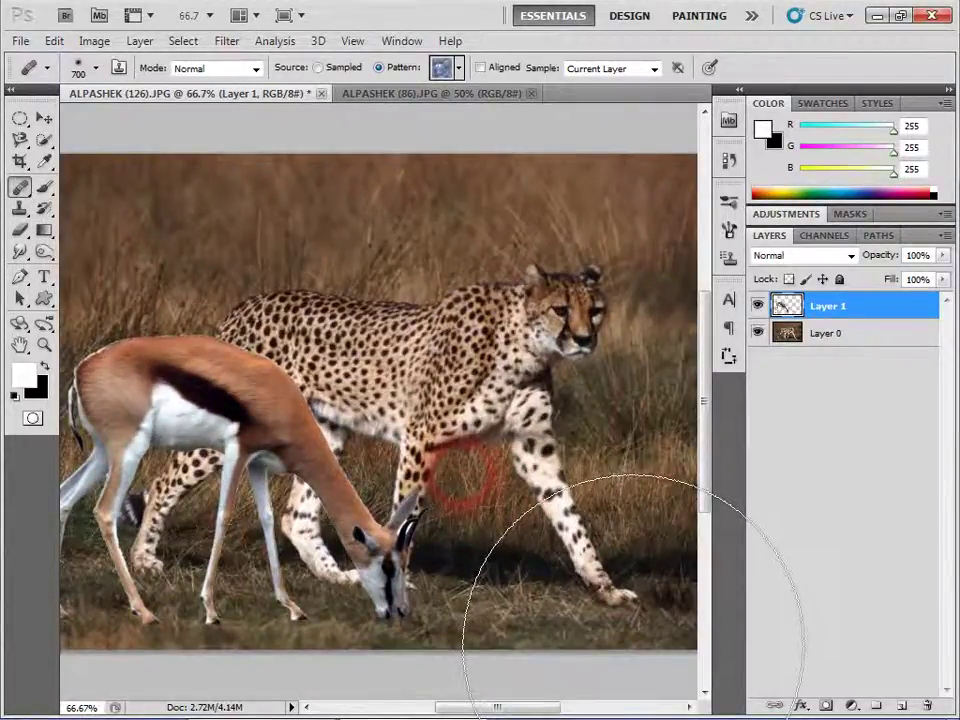
{"action": "key", "text": "bracketleft"}
{"action": "key", "text": "bracketleft"}
{"action": "key", "text": "bracketleft"}
{"action": "left_click_drag", "start_coordinate": [400, 428], "coordinate": [385, 385]}
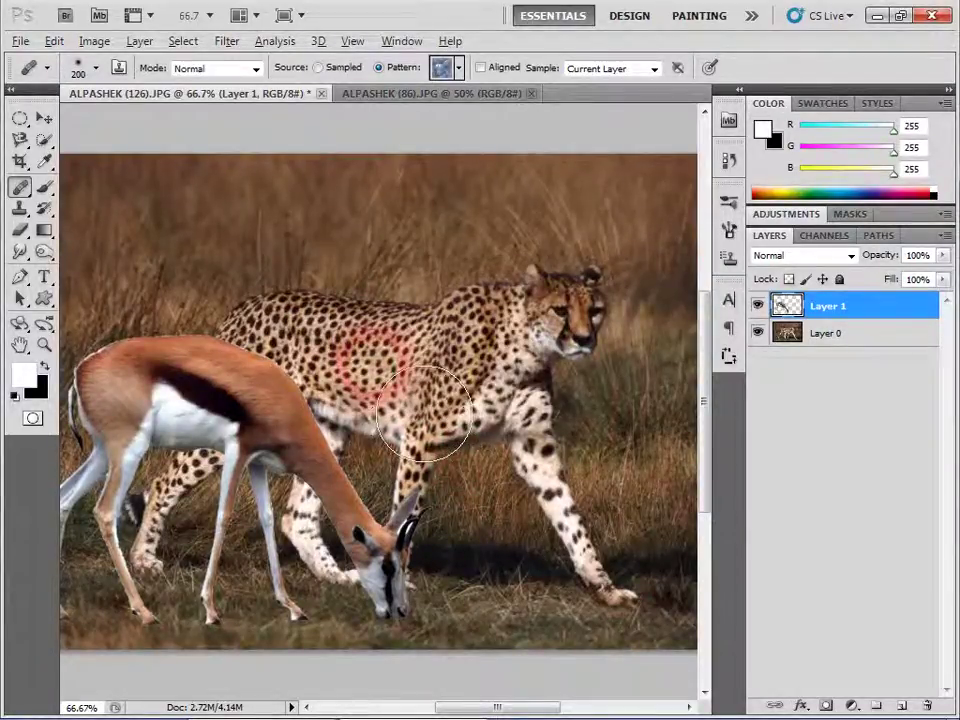
{"action": "left_click_drag", "start_coordinate": [375, 365], "coordinate": [423, 418]}
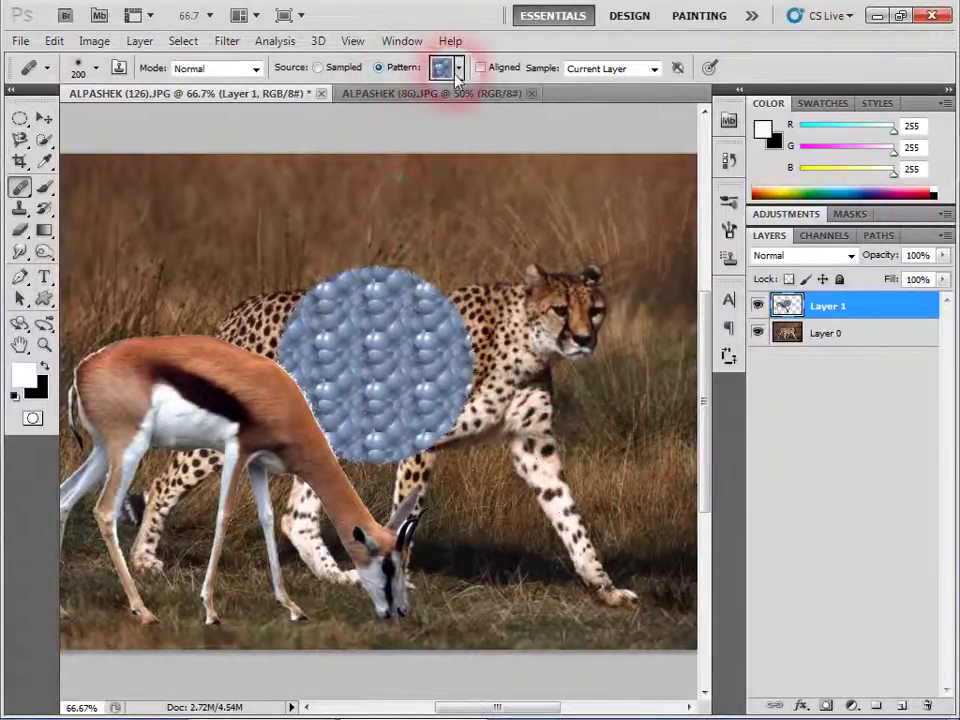
{"action": "key", "text": "ctrl+z"}
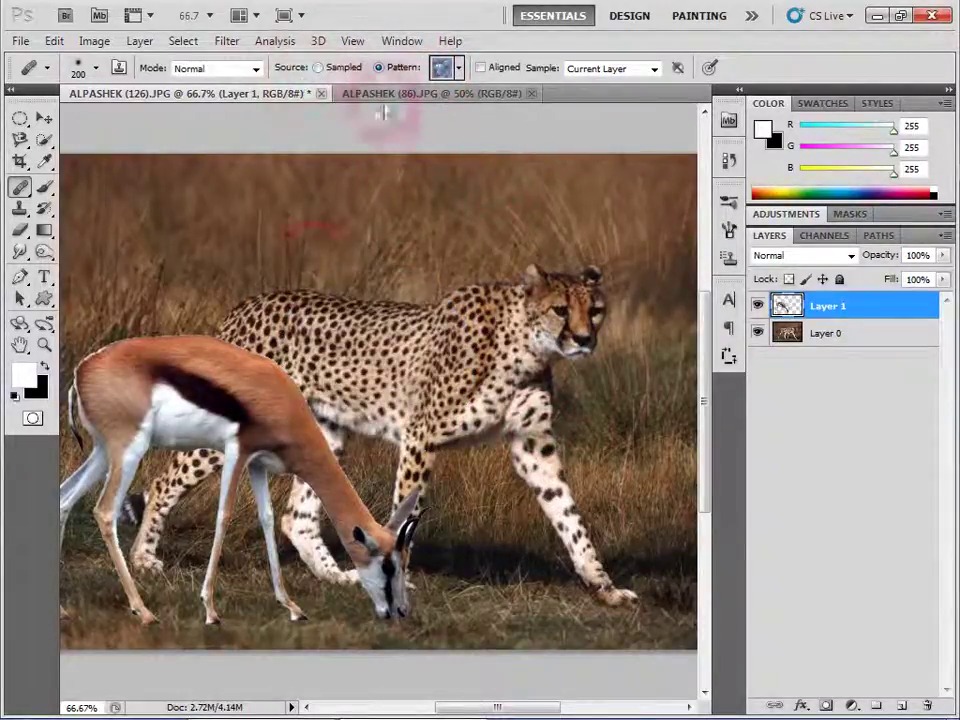
Step: Reselect the standard Healing Brush, test it on the grass, and check brush settings
{"action": "right_click", "coordinate": [20, 187]}
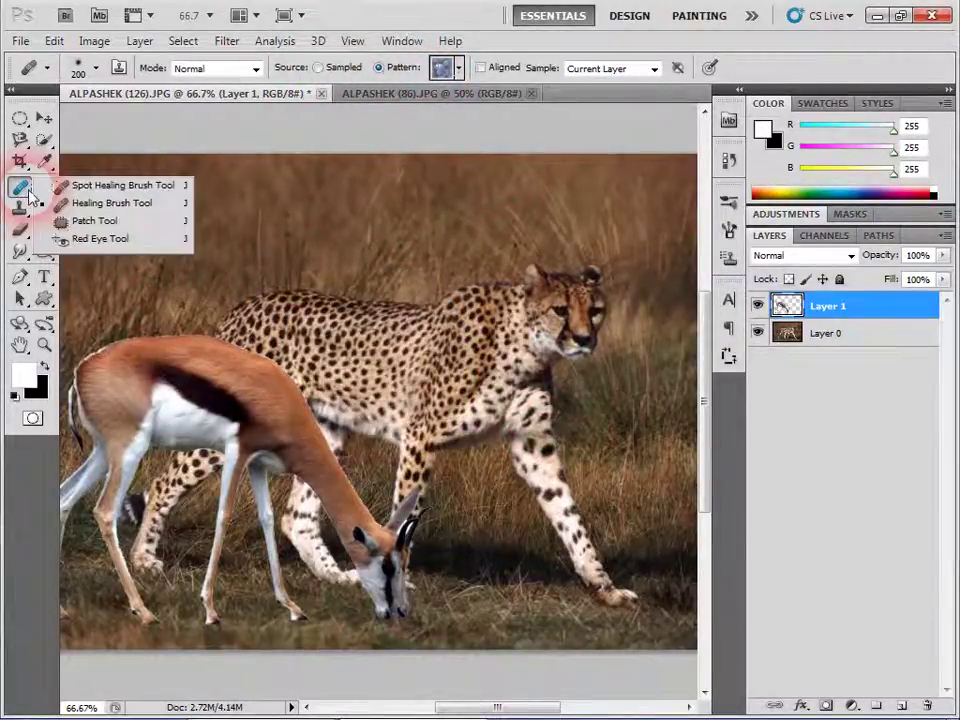
{"action": "left_click", "coordinate": [94, 207]}
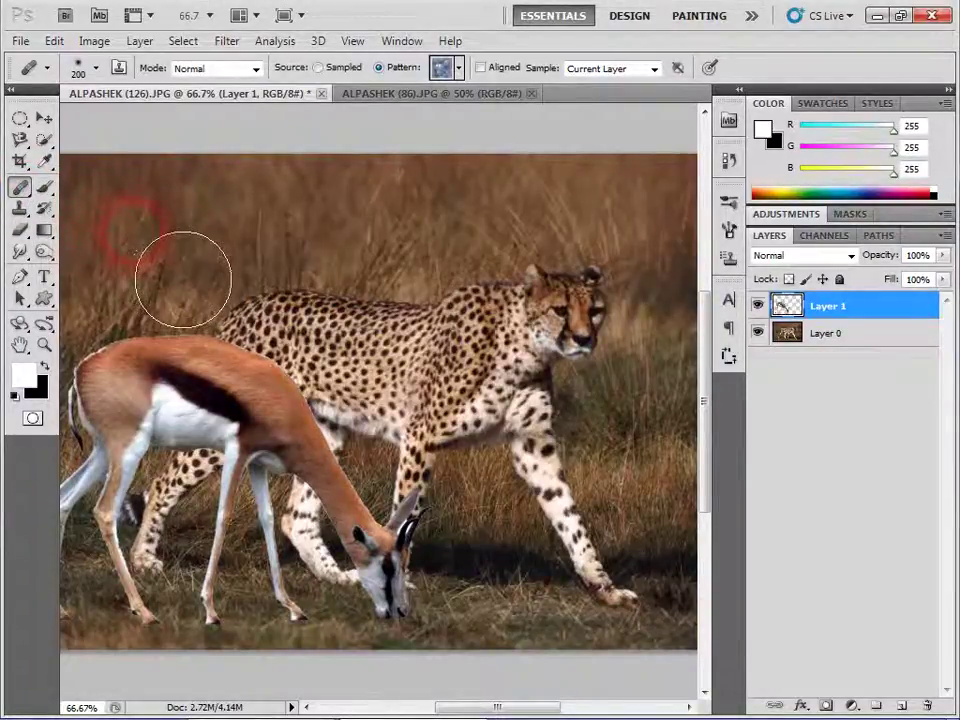
{"action": "left_click_drag", "start_coordinate": [205, 298], "coordinate": [150, 240]}
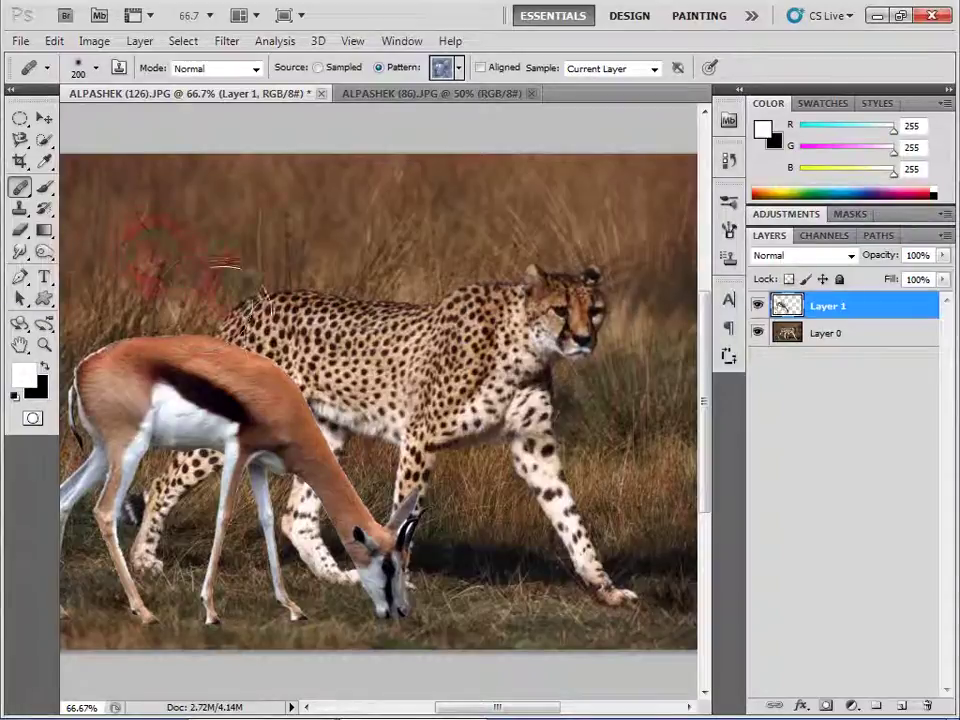
{"action": "left_click", "coordinate": [82, 70]}
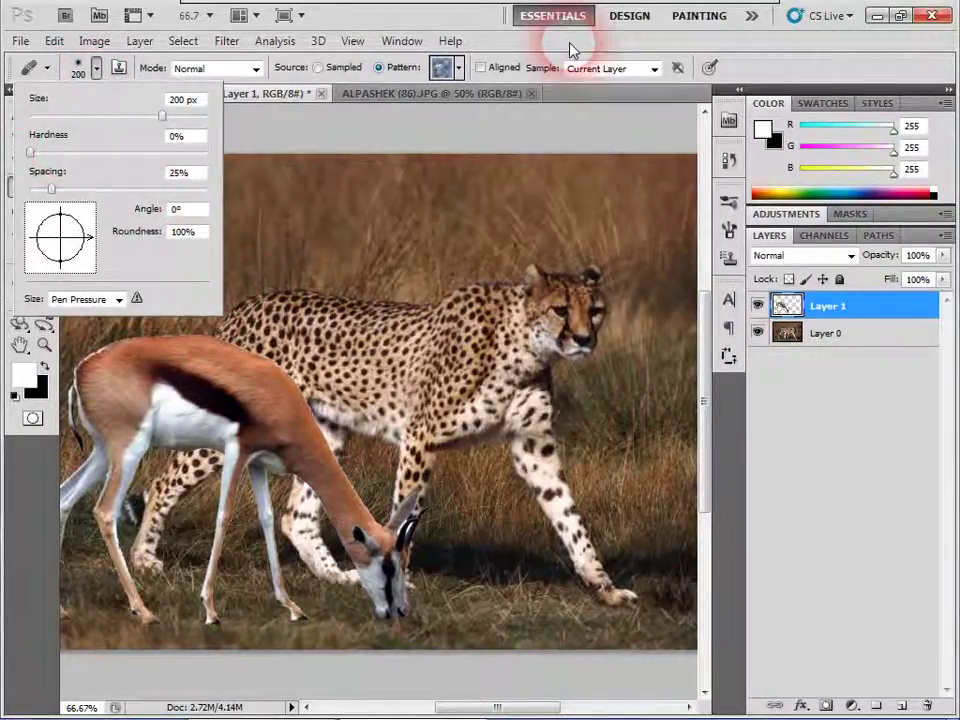
{"action": "key", "text": "Return"}
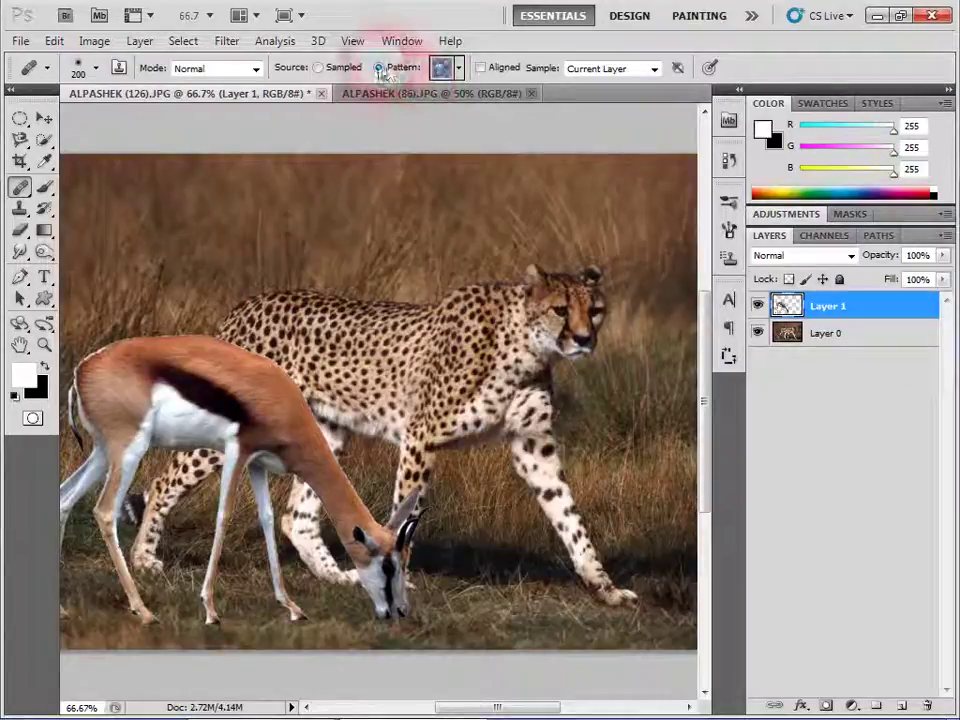
Step: Set Source to Sampled and Sample to All Layers, then paint spots onto the gazelle's back
{"action": "left_click", "coordinate": [458, 68]}
{"action": "left_click", "coordinate": [317, 67]}
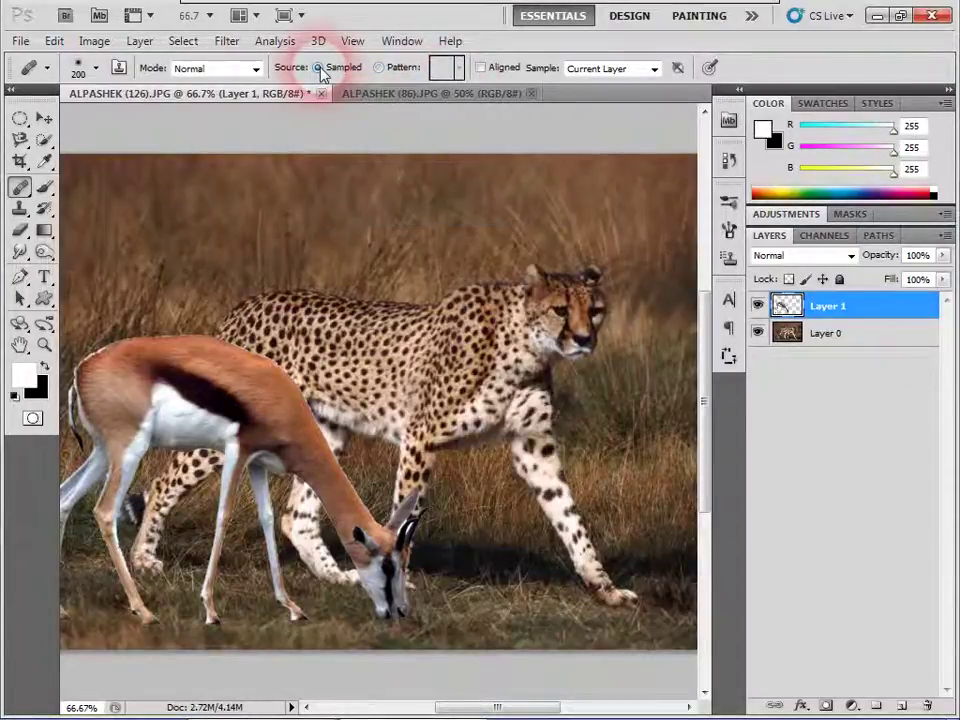
{"action": "left_click", "coordinate": [415, 355], "text": "alt"}
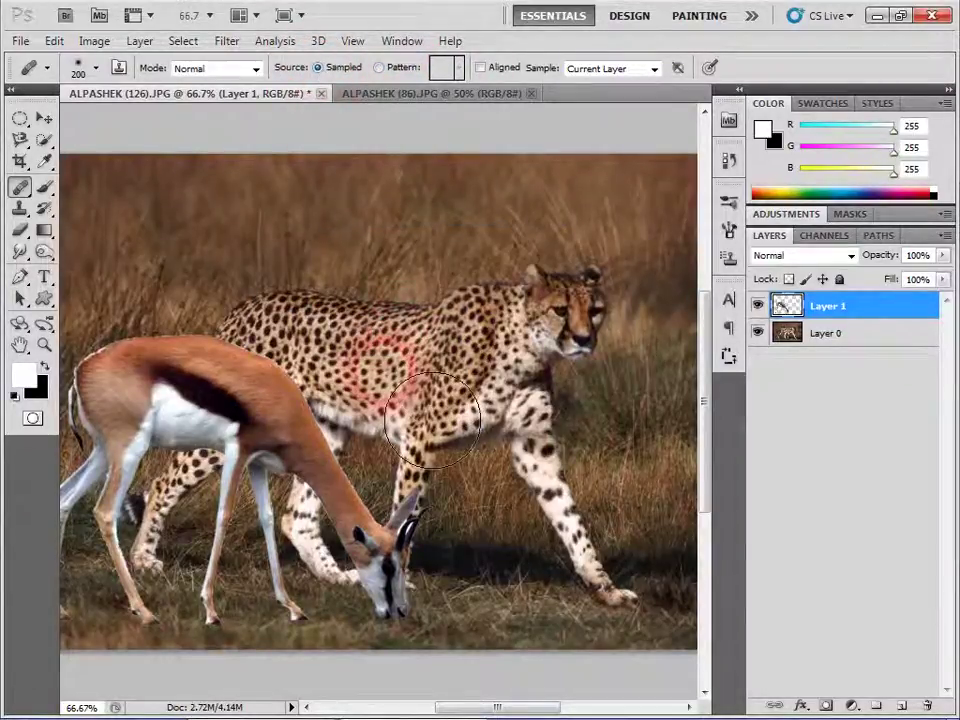
{"action": "left_click", "coordinate": [615, 70]}
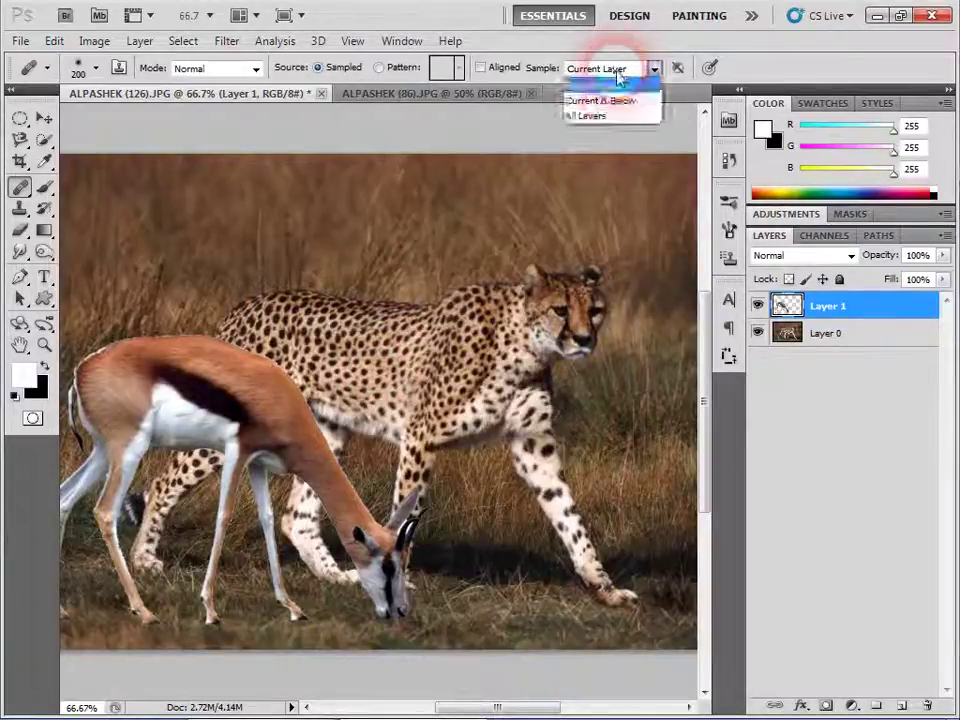
{"action": "left_click", "coordinate": [588, 117]}
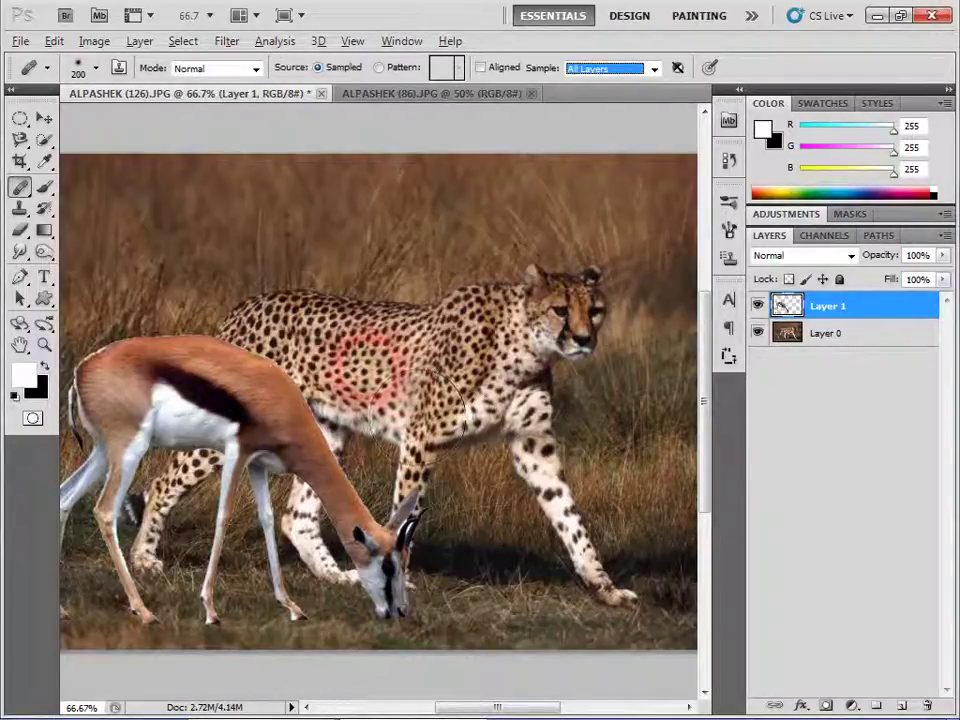
{"action": "left_click_drag", "start_coordinate": [165, 375], "coordinate": [237, 447]}
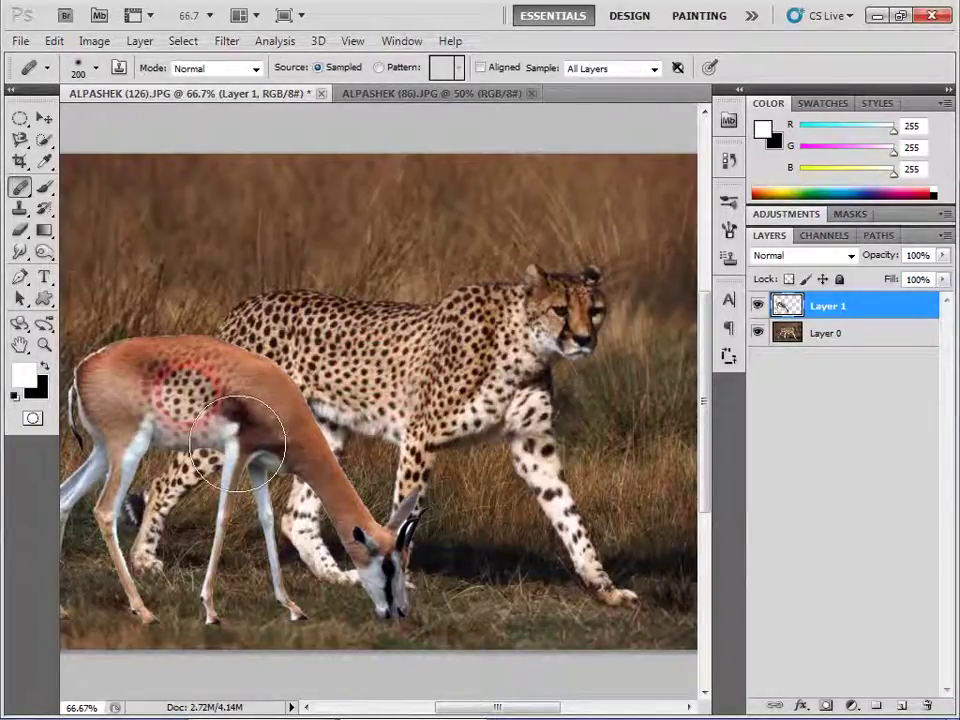
Step: Heal the first cheetah spots onto the gazelle's shoulder and around its head
{"action": "left_click_drag", "start_coordinate": [447, 570], "coordinate": [483, 605]}
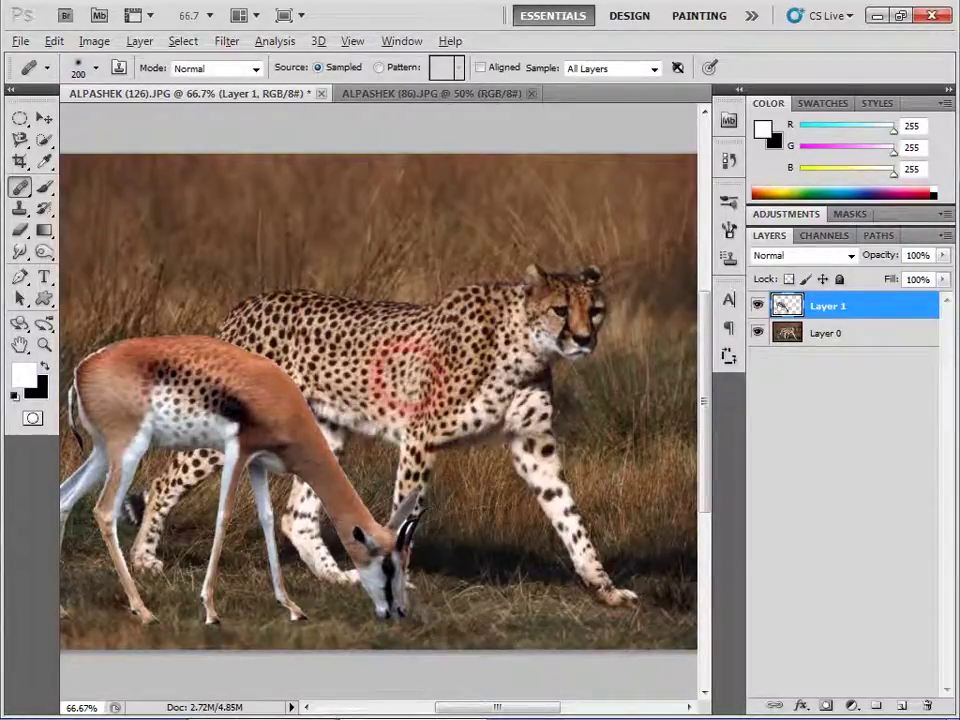
{"action": "left_click_drag", "start_coordinate": [120, 375], "coordinate": [210, 443]}
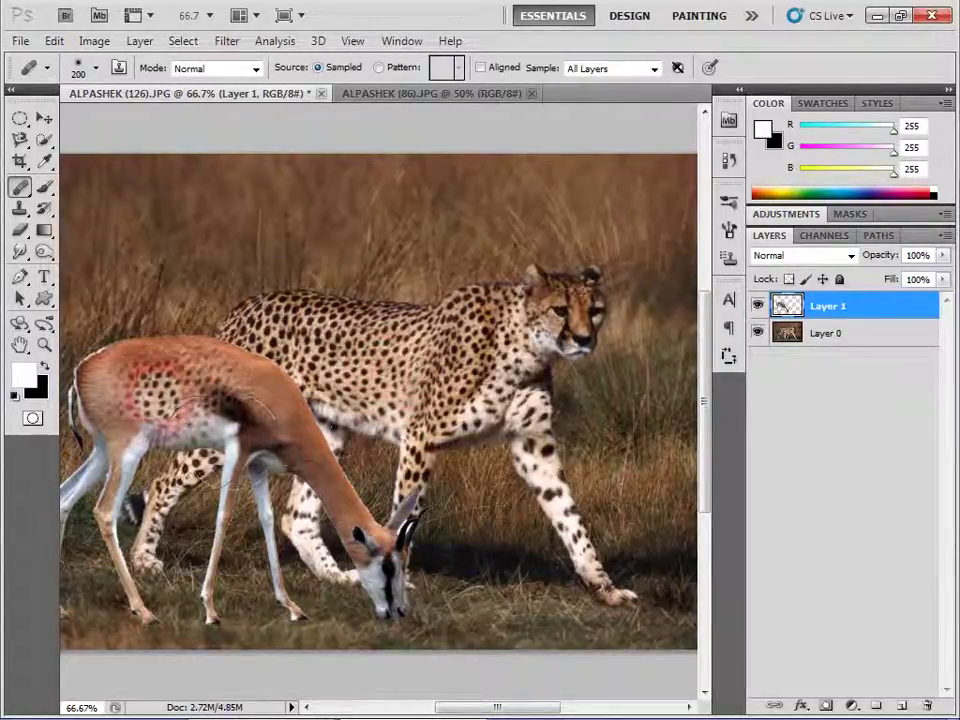
{"action": "left_click_drag", "start_coordinate": [365, 540], "coordinate": [395, 568]}
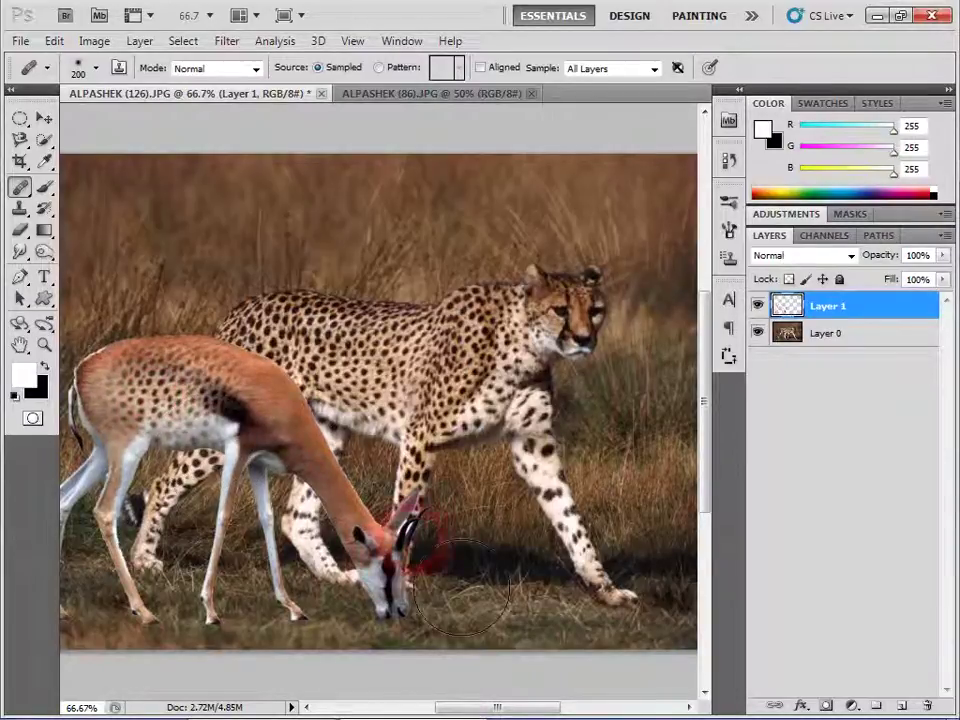
{"action": "left_click_drag", "start_coordinate": [555, 420], "coordinate": [620, 485]}
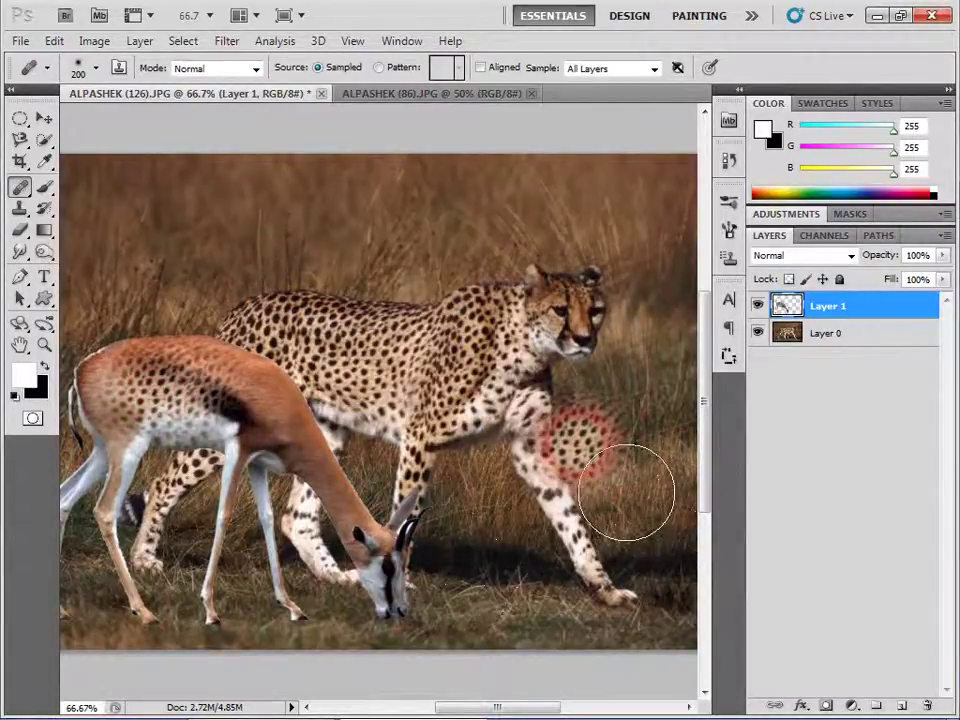
{"action": "scroll", "coordinate": [625, 490], "scroll_direction": "up", "scroll_amount": 2}
{"action": "scroll", "coordinate": [450, 514], "scroll_direction": "up", "scroll_amount": 2}
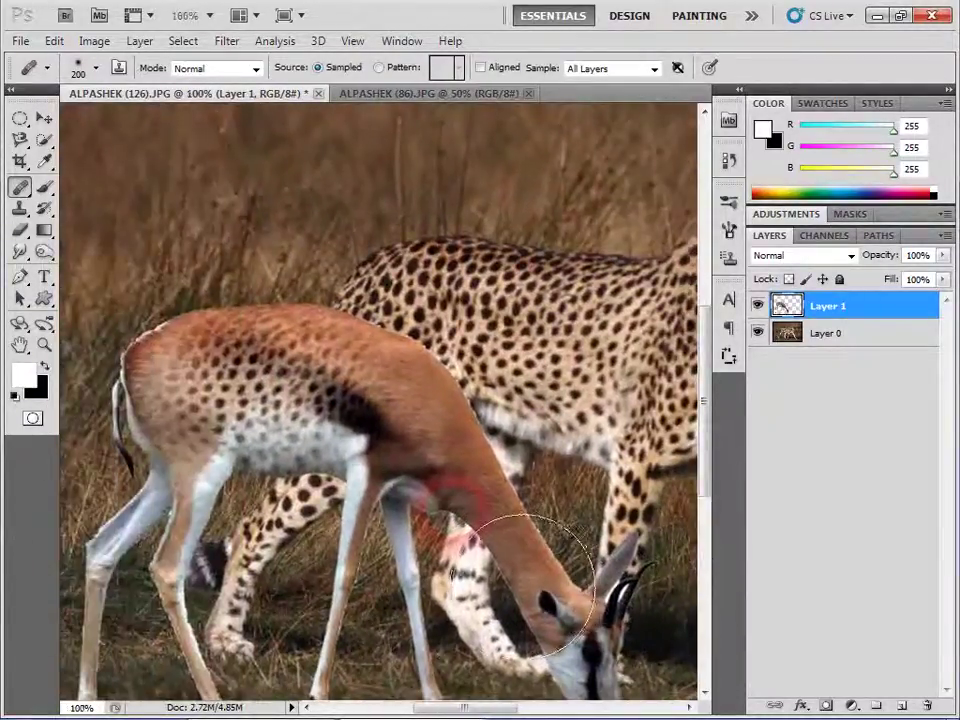
Step: Shrink the Healing Brush to 90 and paint spots along the back, side, neck and shoulder
{"action": "left_click_drag", "start_coordinate": [535, 585], "coordinate": [240, 410]}
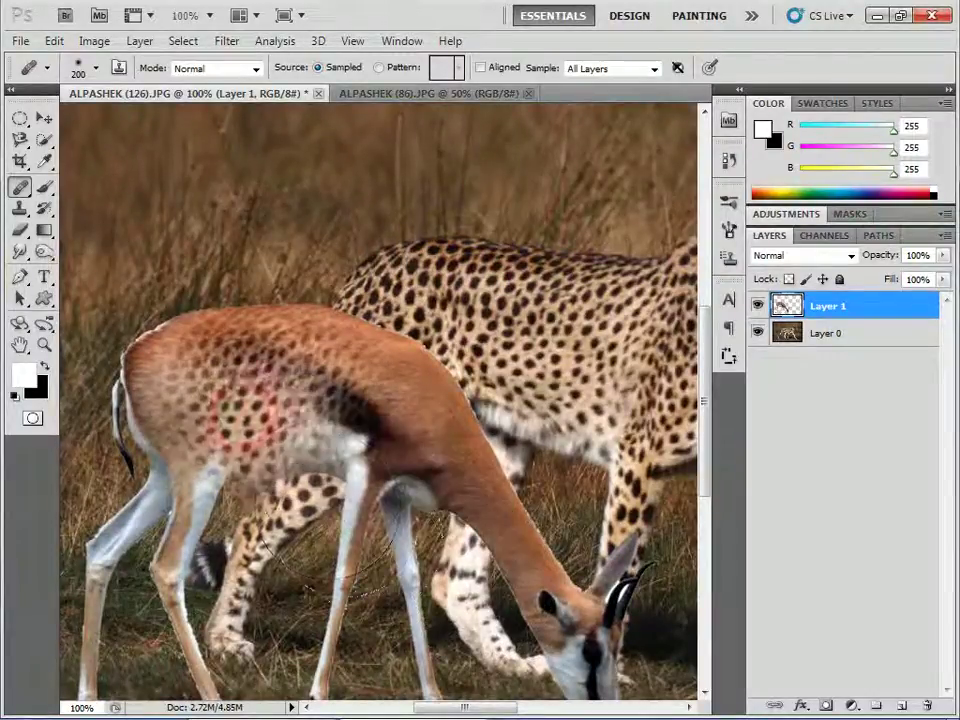
{"action": "left_click", "coordinate": [375, 410]}
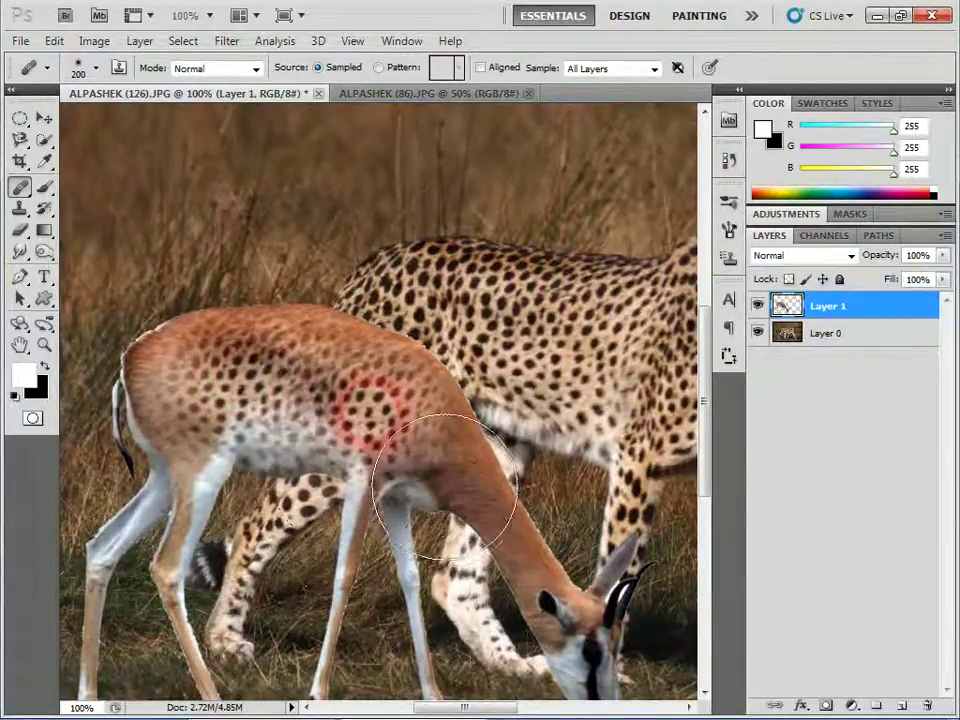
{"action": "key", "text": "bracketleft"}
{"action": "key", "text": "bracketleft"}
{"action": "key", "text": "bracketleft"}
{"action": "left_click", "coordinate": [378, 425]}
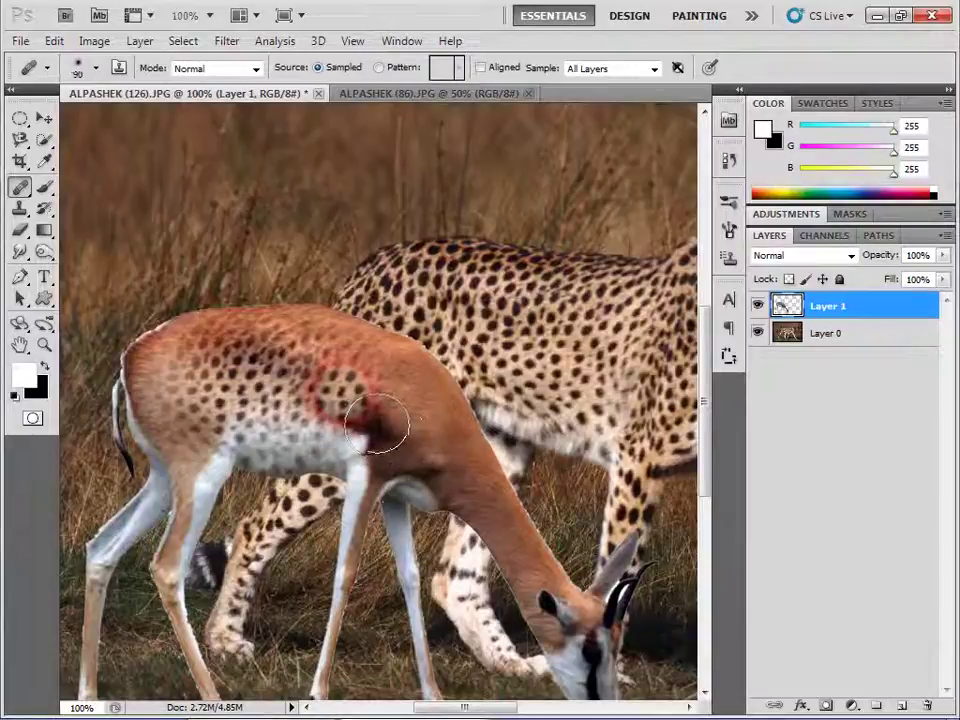
{"action": "left_click_drag", "start_coordinate": [425, 425], "coordinate": [505, 528]}
{"action": "left_click_drag", "start_coordinate": [360, 410], "coordinate": [345, 330]}
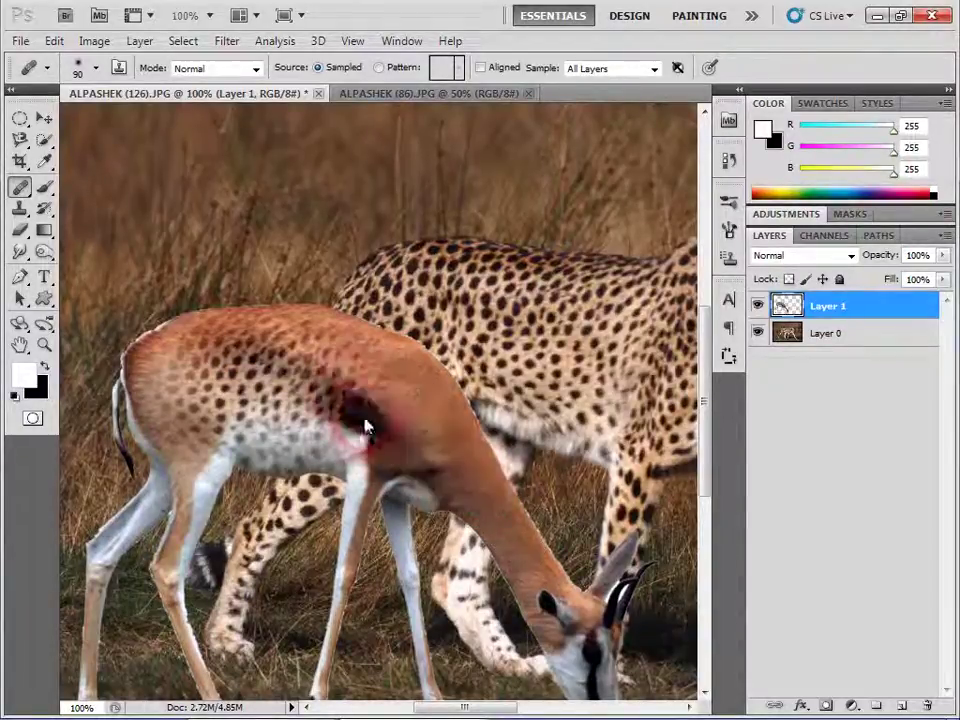
{"action": "left_click_drag", "start_coordinate": [400, 400], "coordinate": [445, 443]}
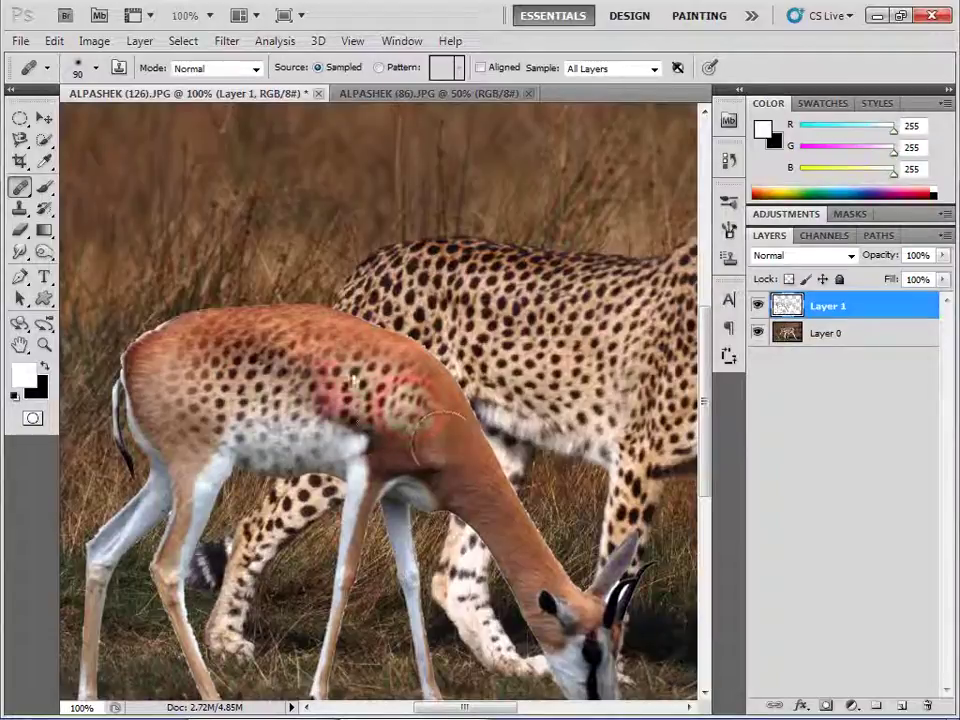
{"action": "left_click_drag", "start_coordinate": [365, 355], "coordinate": [382, 393]}
Step: Spread spots over the rear shoulder, flank, upper back, rump, hip and lower chest
{"action": "mouse_move", "coordinate": [255, 330]}
{"action": "left_mouse_down"}
{"action": "mouse_move", "coordinate": [200, 345]}
{"action": "mouse_move", "coordinate": [213, 428]}
{"action": "left_mouse_up"}
{"action": "mouse_move", "coordinate": [250, 335]}
{"action": "left_mouse_down"}
{"action": "mouse_move", "coordinate": [160, 350]}
{"action": "mouse_move", "coordinate": [219, 458]}
{"action": "left_mouse_up"}
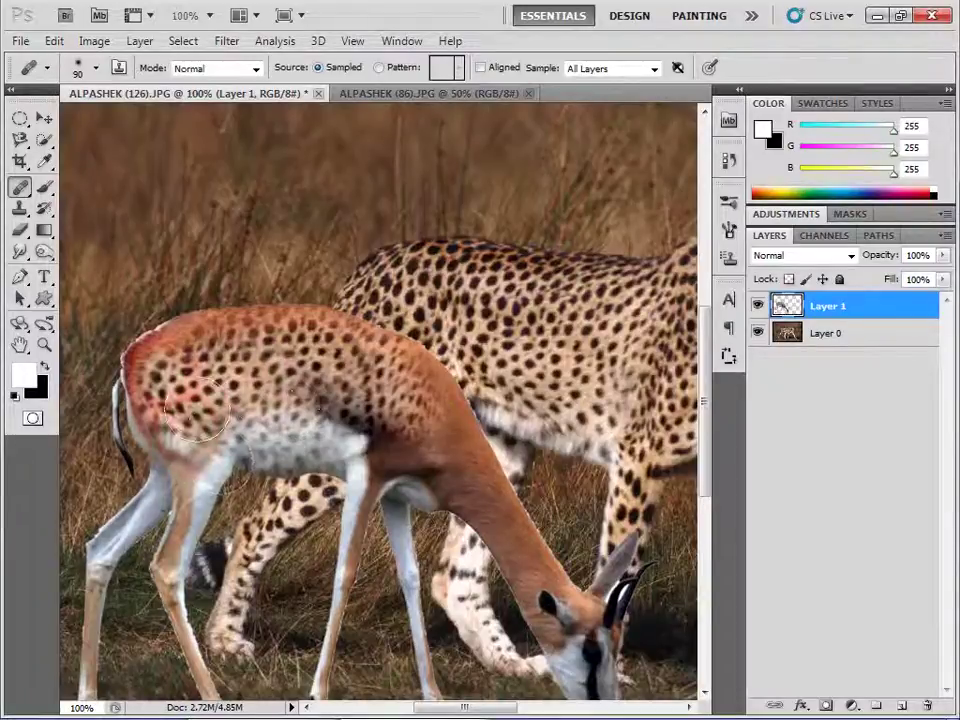
{"action": "left_click_drag", "start_coordinate": [175, 400], "coordinate": [240, 448]}
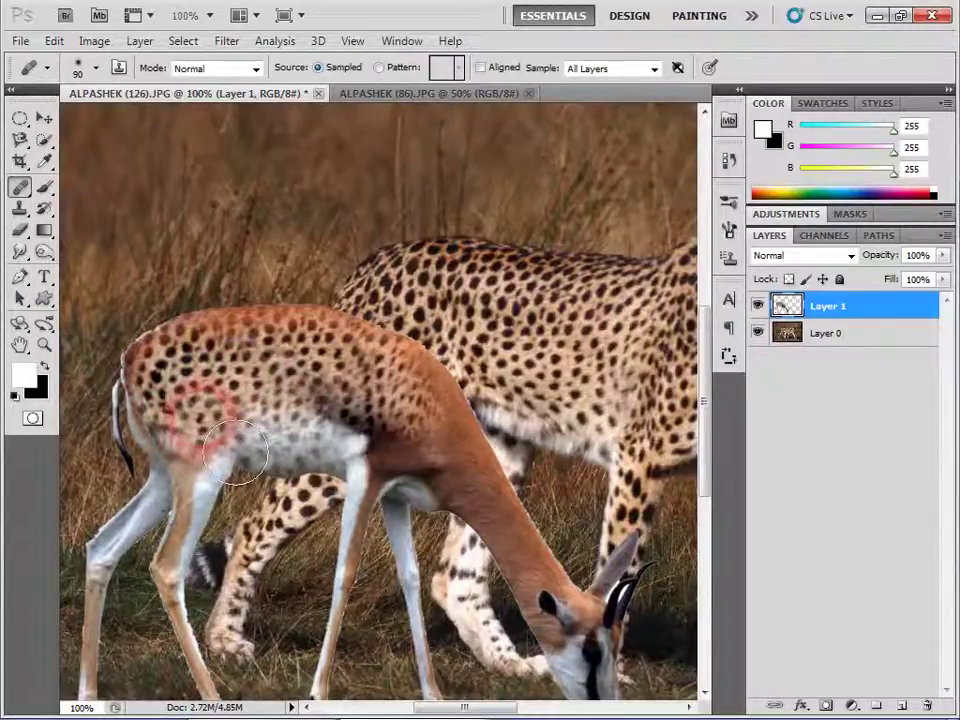
{"action": "left_click_drag", "start_coordinate": [200, 350], "coordinate": [257, 417]}
{"action": "mouse_move", "coordinate": [310, 380]}
{"action": "left_mouse_down"}
{"action": "mouse_move", "coordinate": [360, 421]}
{"action": "mouse_move", "coordinate": [410, 490]}
{"action": "left_mouse_up"}
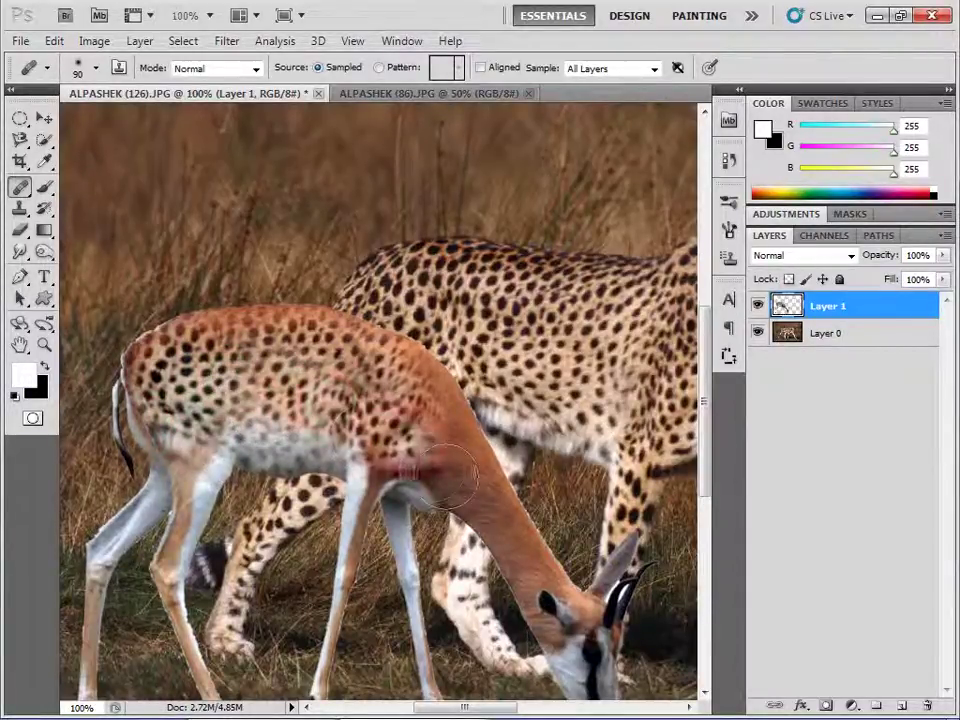
{"action": "left_click_drag", "start_coordinate": [335, 450], "coordinate": [403, 480]}
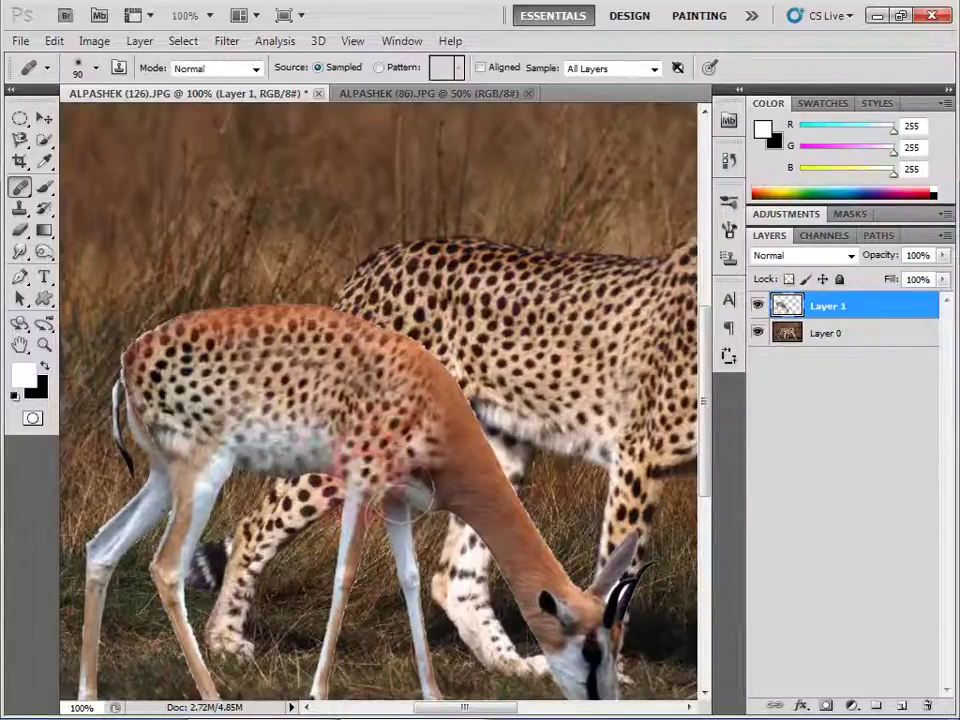
Step: Add spots to the hip and neck, blend patches on the cheetah's leg, and load the gazelle's outline
{"action": "left_click_drag", "start_coordinate": [160, 330], "coordinate": [235, 425]}
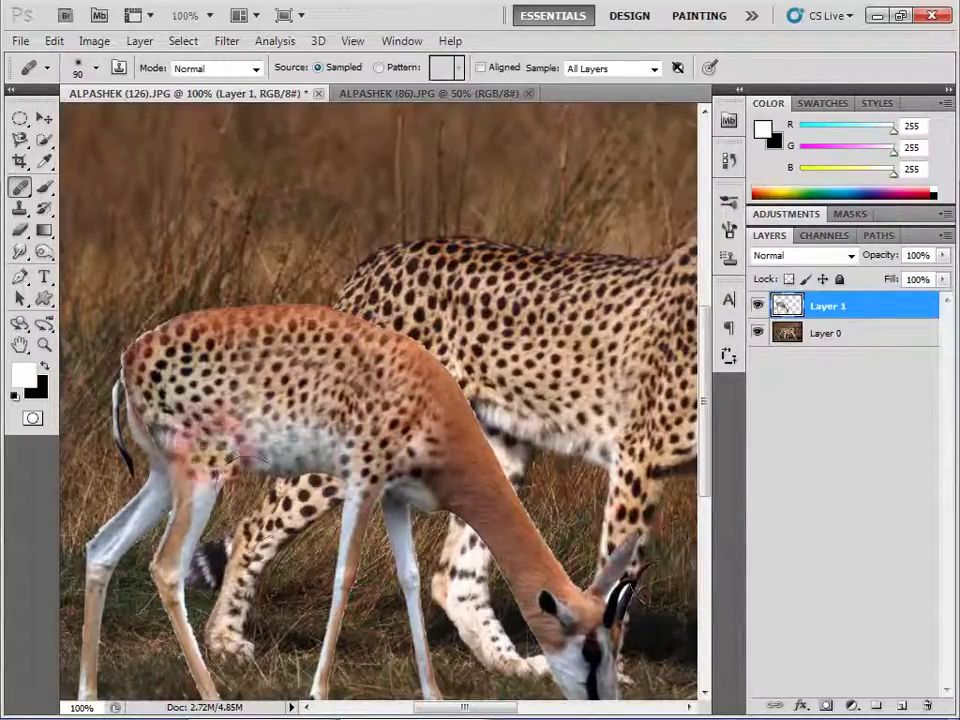
{"action": "left_click_drag", "start_coordinate": [335, 615], "coordinate": [370, 655]}
{"action": "left_click_drag", "start_coordinate": [455, 545], "coordinate": [620, 605]}
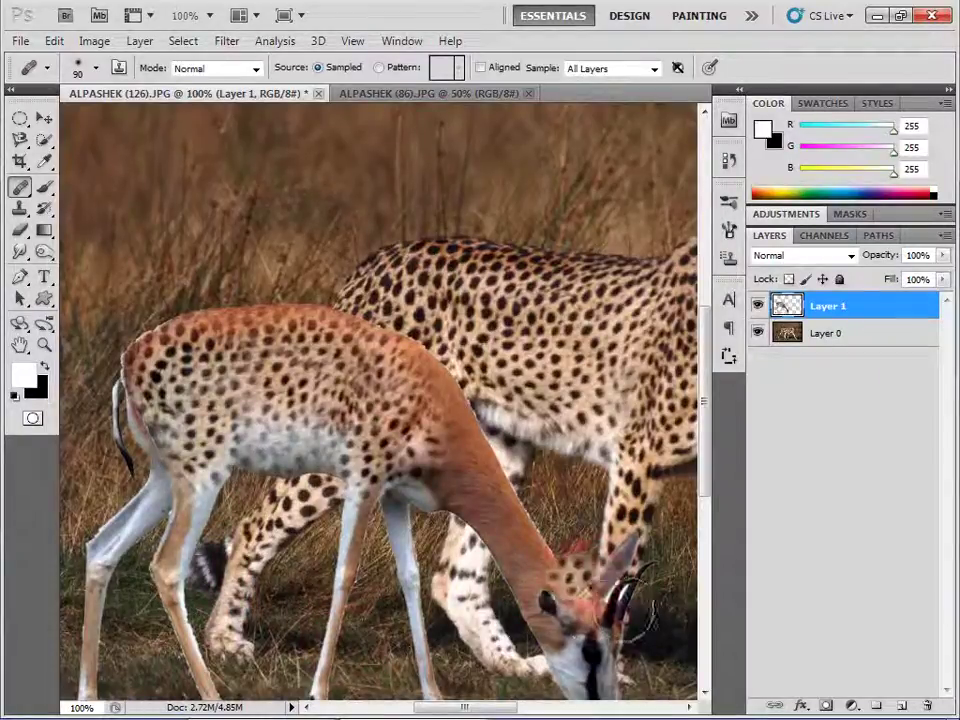
{"action": "left_click_drag", "start_coordinate": [300, 480], "coordinate": [362, 570]}
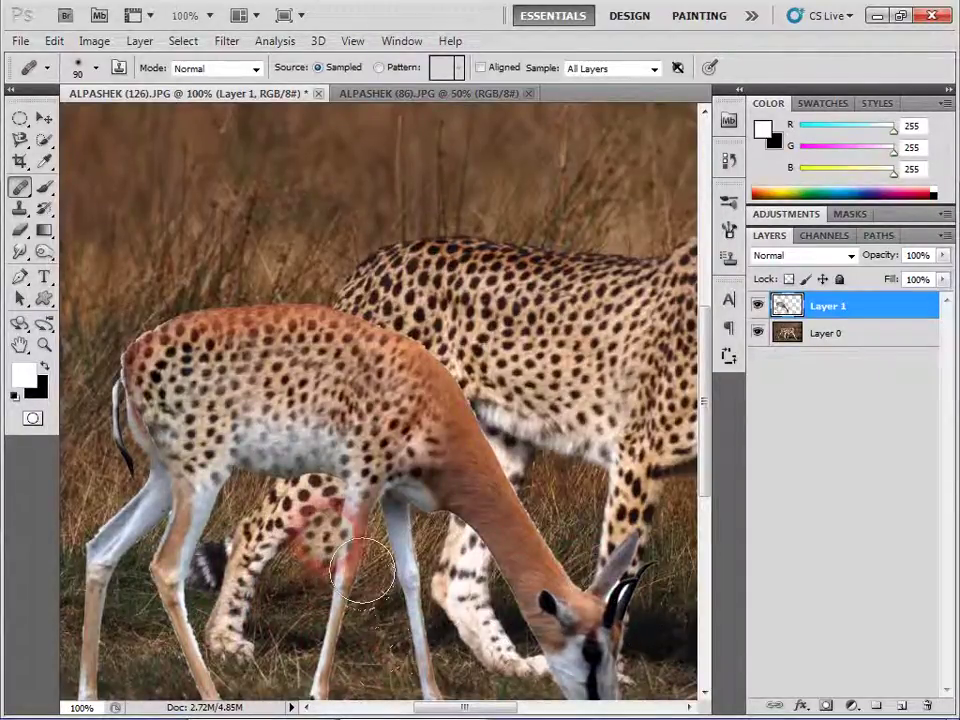
{"action": "left_click", "coordinate": [780, 310], "text": "ctrl"}
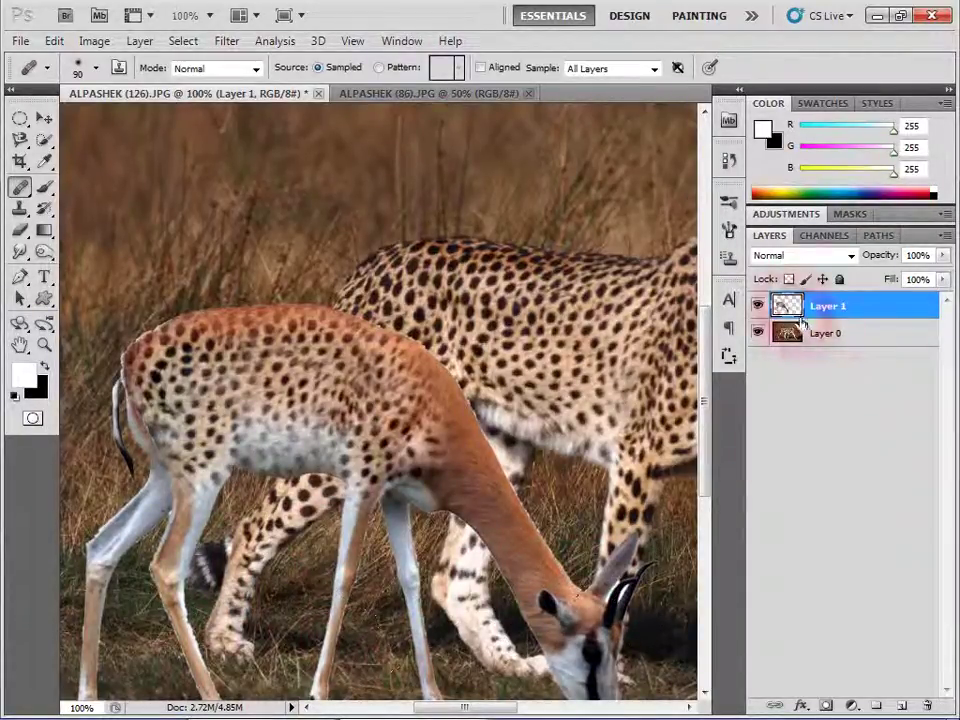
Step: Heal spots across the gazelle's body, back, chest, belly and neck inside its outline
{"action": "left_click_drag", "start_coordinate": [340, 440], "coordinate": [370, 430]}
{"action": "left_click_drag", "start_coordinate": [260, 445], "coordinate": [340, 450]}
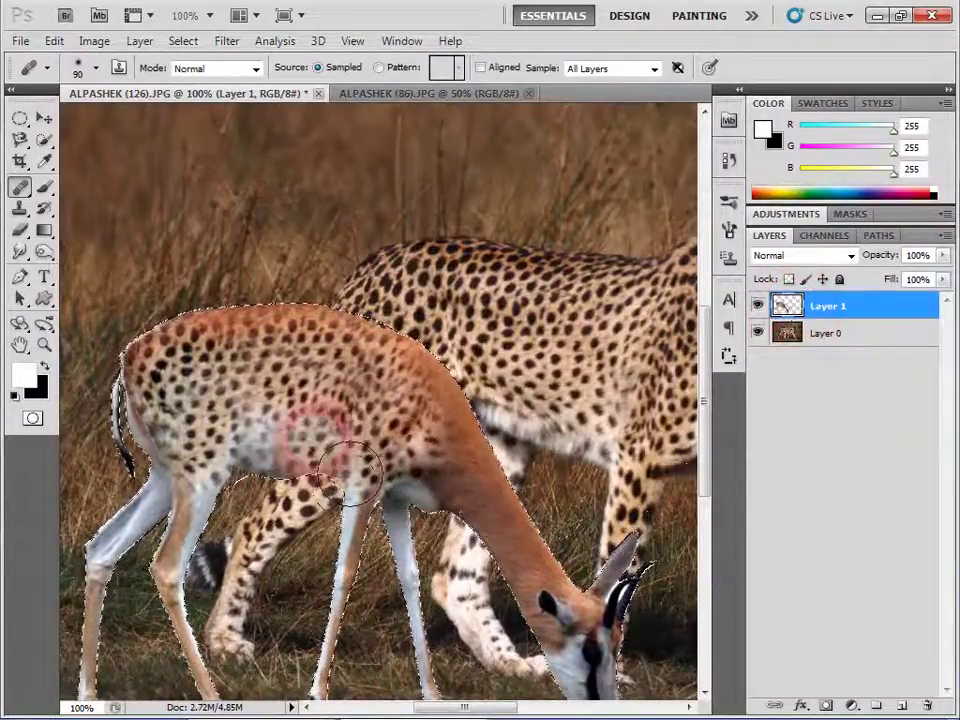
{"action": "mouse_move", "coordinate": [250, 440]}
{"action": "left_mouse_down"}
{"action": "mouse_move", "coordinate": [330, 445]}
{"action": "mouse_move", "coordinate": [321, 450]}
{"action": "left_mouse_up"}
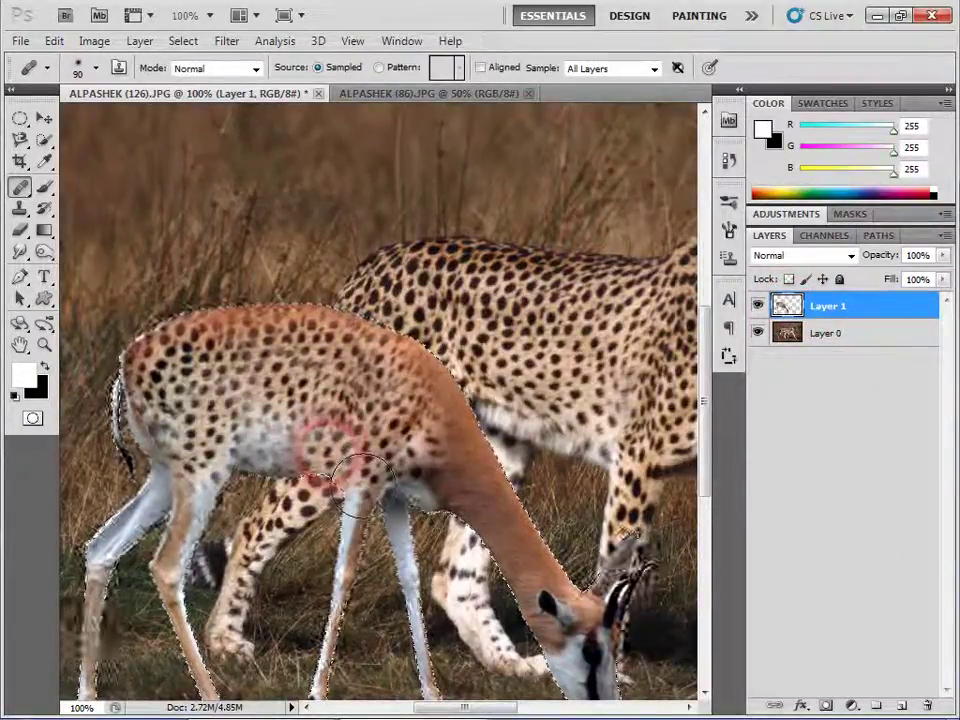
{"action": "left_click_drag", "start_coordinate": [330, 330], "coordinate": [430, 340]}
{"action": "mouse_move", "coordinate": [420, 400]}
{"action": "left_mouse_down"}
{"action": "mouse_move", "coordinate": [486, 482]}
{"action": "mouse_move", "coordinate": [520, 492]}
{"action": "left_mouse_up"}
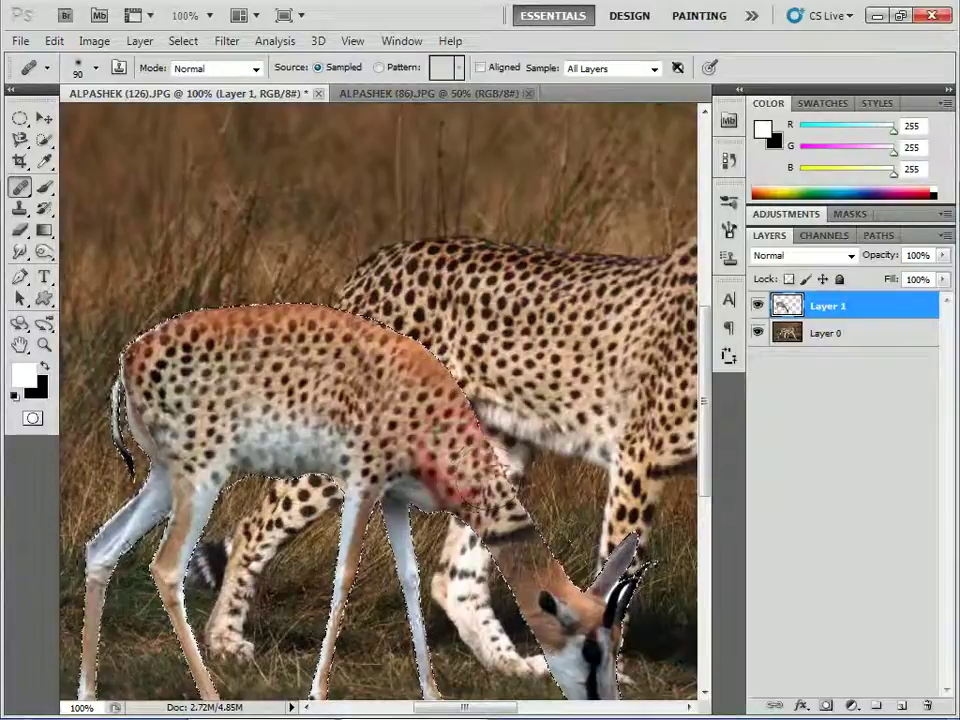
{"action": "left_click_drag", "start_coordinate": [471, 460], "coordinate": [553, 582]}
{"action": "left_click_drag", "start_coordinate": [352, 442], "coordinate": [400, 489]}
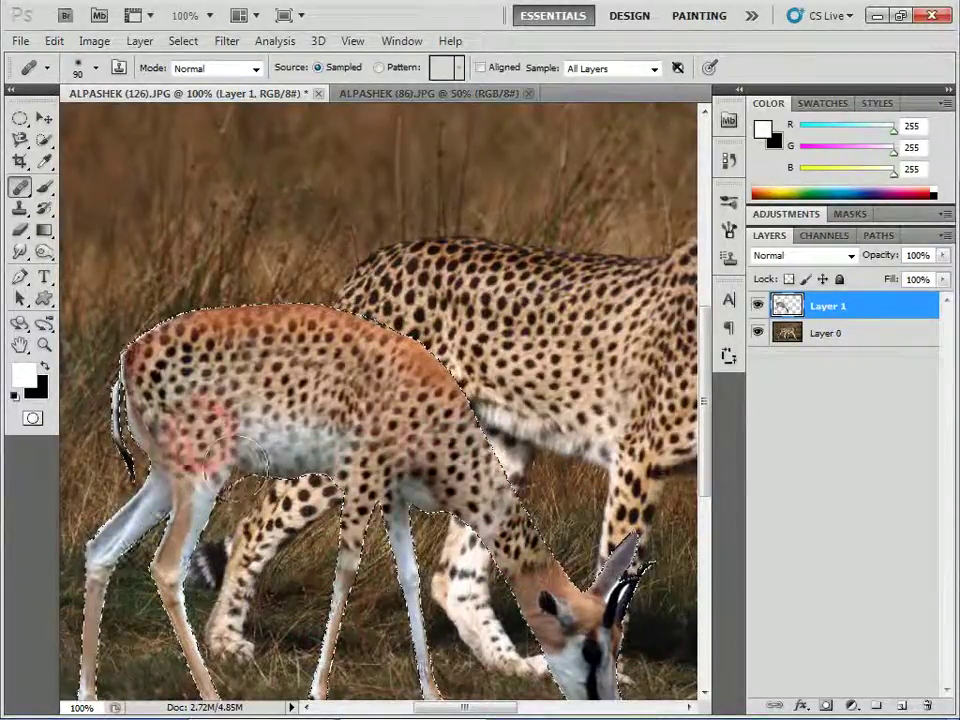
Step: Extend spots down the rear leg, then move the gazelle slightly up and right
{"action": "left_click_drag", "start_coordinate": [170, 500], "coordinate": [205, 560]}
{"action": "left_click_drag", "start_coordinate": [165, 520], "coordinate": [205, 565]}
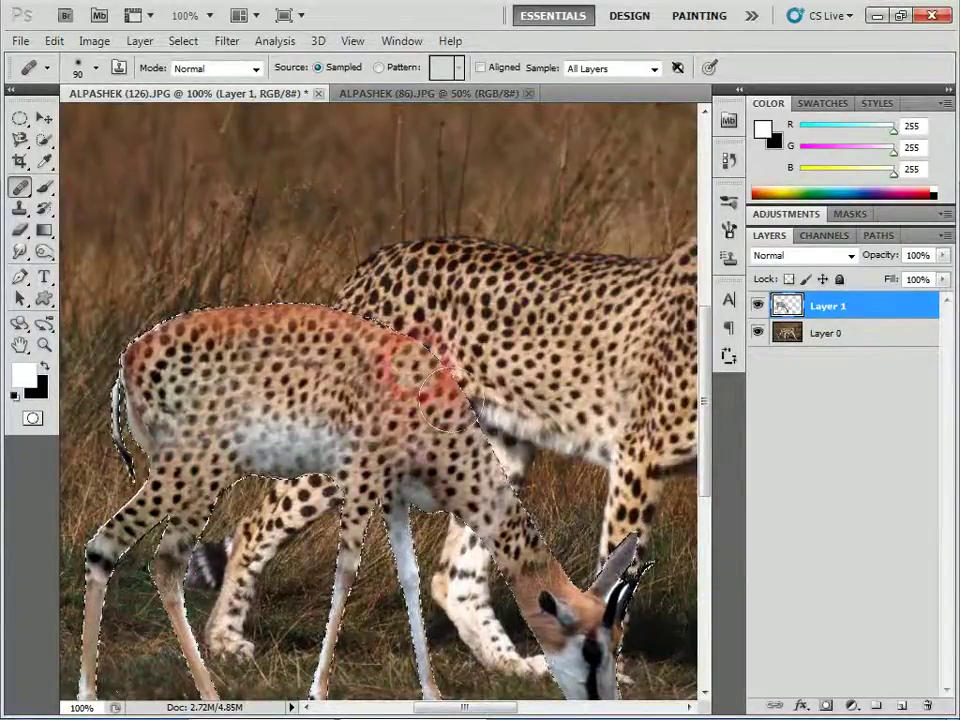
{"action": "key", "text": "ctrl+minus"}
{"action": "left_click_drag", "start_coordinate": [470, 400], "coordinate": [520, 440]}
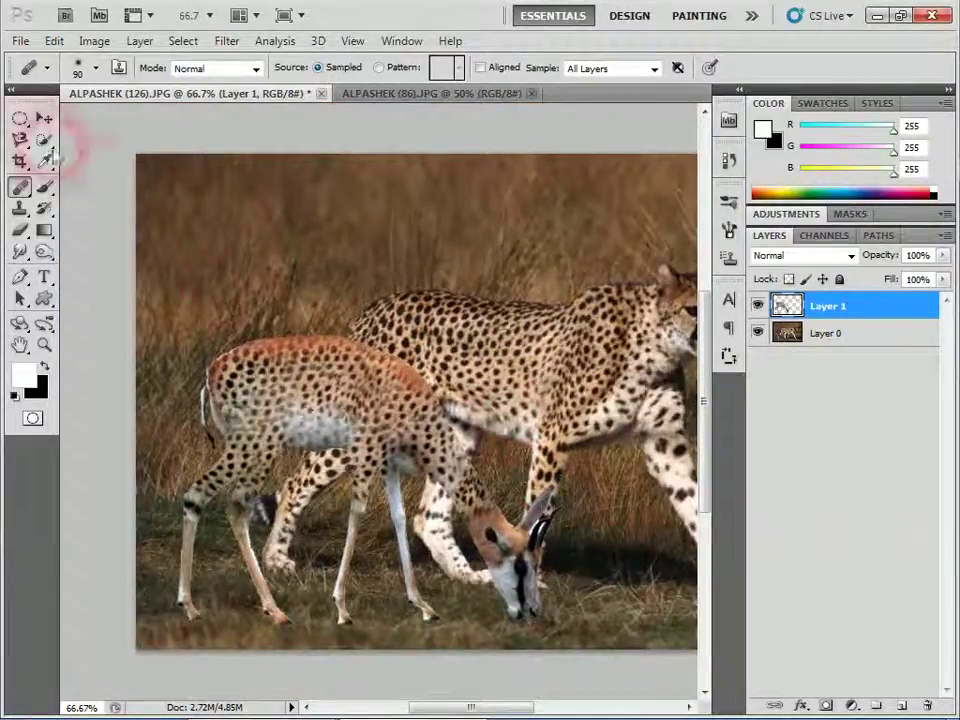
{"action": "left_click", "coordinate": [44, 118]}
{"action": "mouse_move", "coordinate": [369, 418]}
{"action": "left_mouse_down"}
{"action": "mouse_move", "coordinate": [460, 298]}
{"action": "mouse_move", "coordinate": [347, 250]}
{"action": "mouse_move", "coordinate": [407, 363]}
{"action": "mouse_move", "coordinate": [384, 420]}
{"action": "left_mouse_up"}
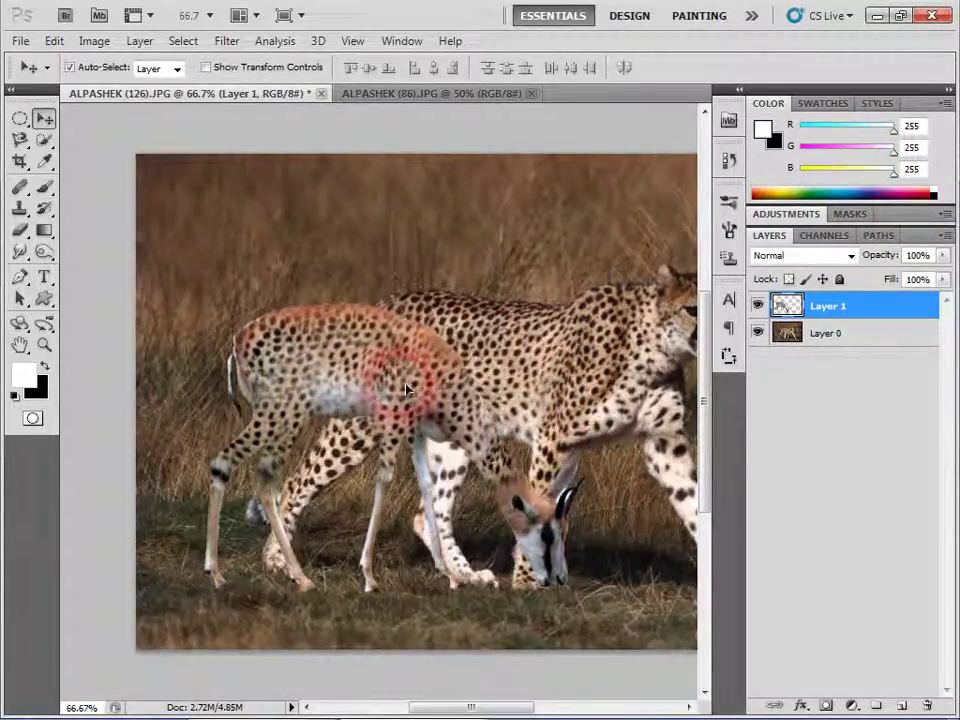
Step: Add a Drop Shadow with adjusted Size to Layer 1 and reload the gazelle's outline as a selection
{"action": "left_click", "coordinate": [803, 706]}
{"action": "left_click", "coordinate": [836, 507]}
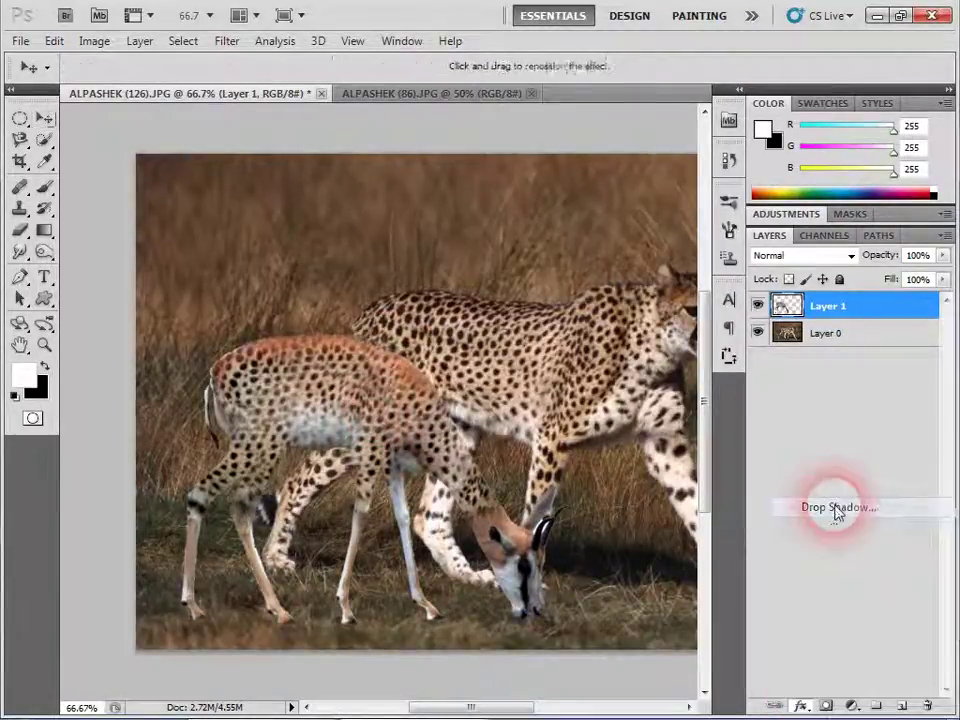
{"action": "mouse_move", "coordinate": [690, 487]}
{"action": "left_mouse_down"}
{"action": "mouse_move", "coordinate": [709, 513]}
{"action": "mouse_move", "coordinate": [708, 489]}
{"action": "left_mouse_up"}
{"action": "left_click", "coordinate": [944, 342]}
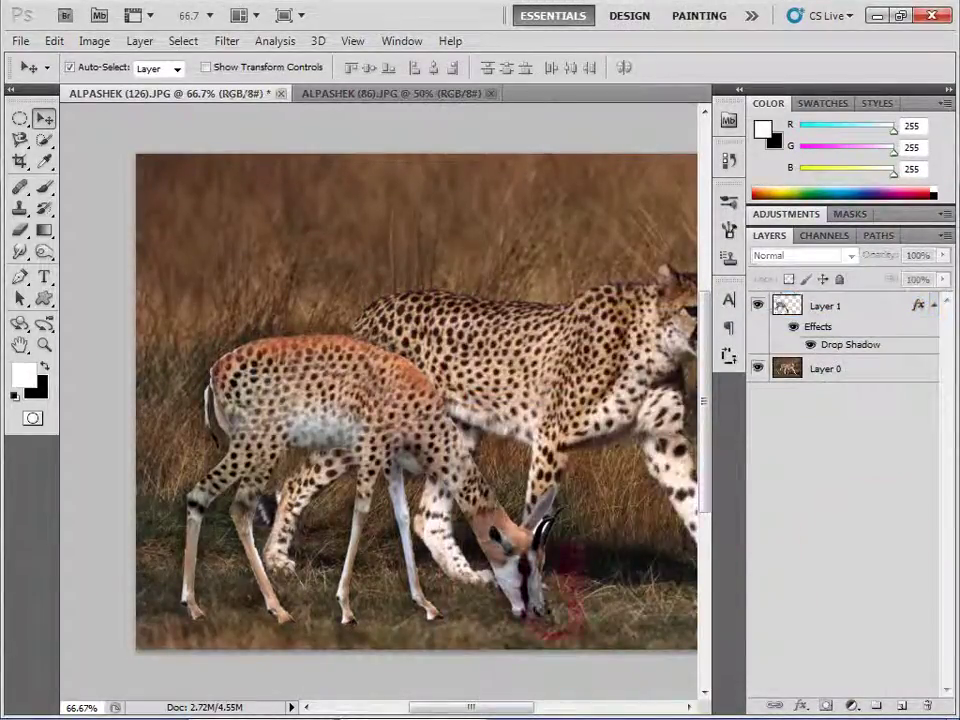
{"action": "left_click", "coordinate": [787, 305], "text": "ctrl"}
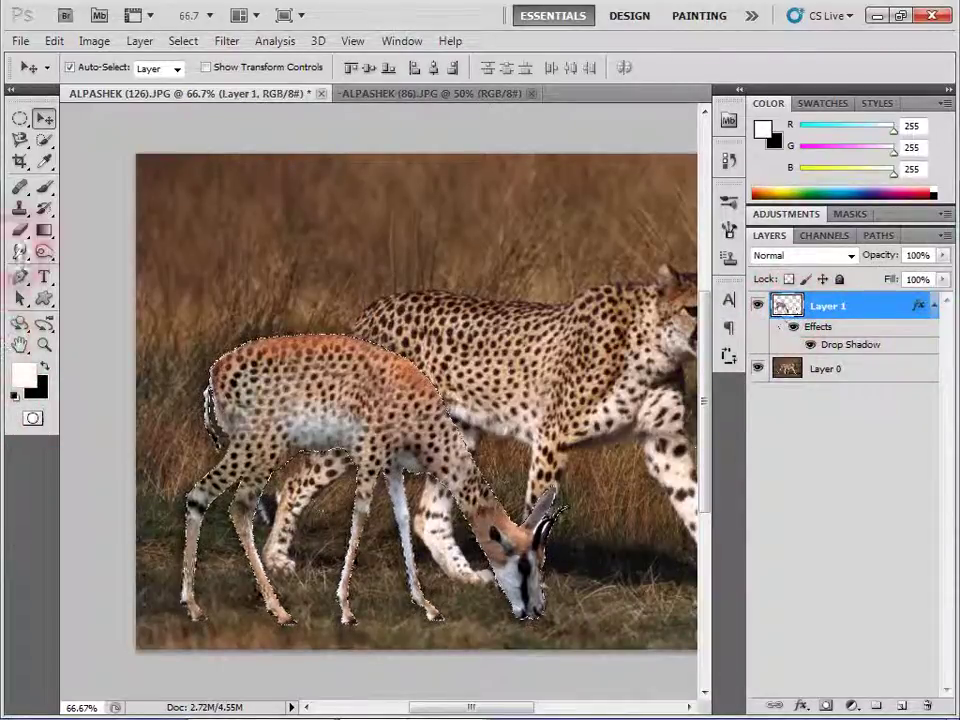
{"action": "left_click", "coordinate": [20, 189]}
Step: At 100% zoom, heal spots along the gazelle's neck and touch up the cheetah's shoulder and back
{"action": "mouse_move", "coordinate": [22, 197]}
{"action": "left_mouse_down"}
{"action": "mouse_move", "coordinate": [127, 210]}
{"action": "mouse_move", "coordinate": [112, 203]}
{"action": "left_mouse_up"}
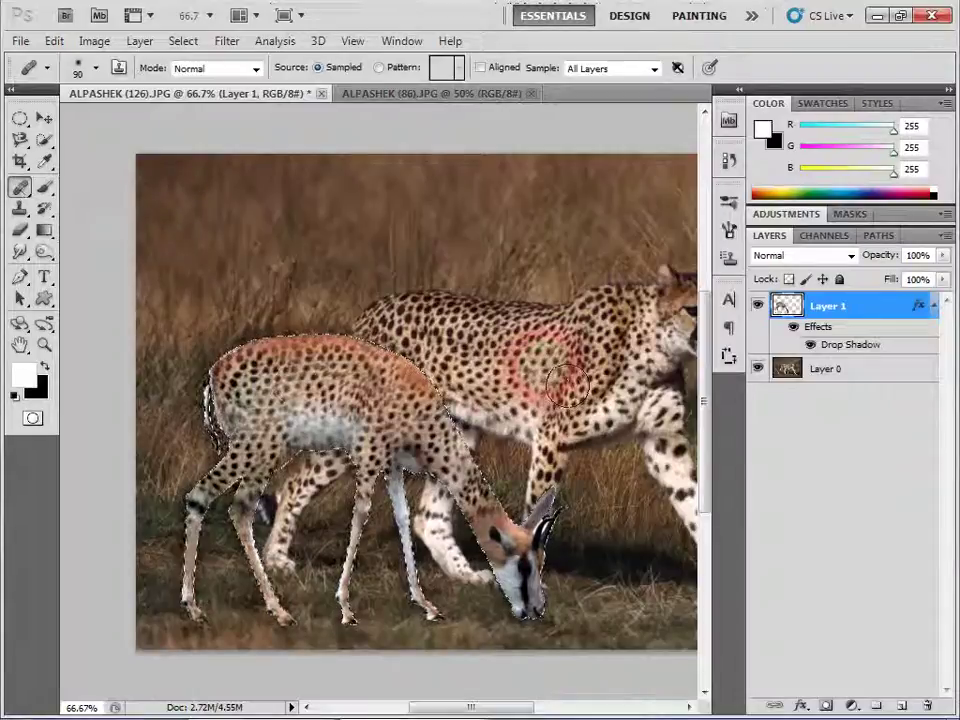
{"action": "left_click_drag", "start_coordinate": [565, 383], "coordinate": [520, 362]}
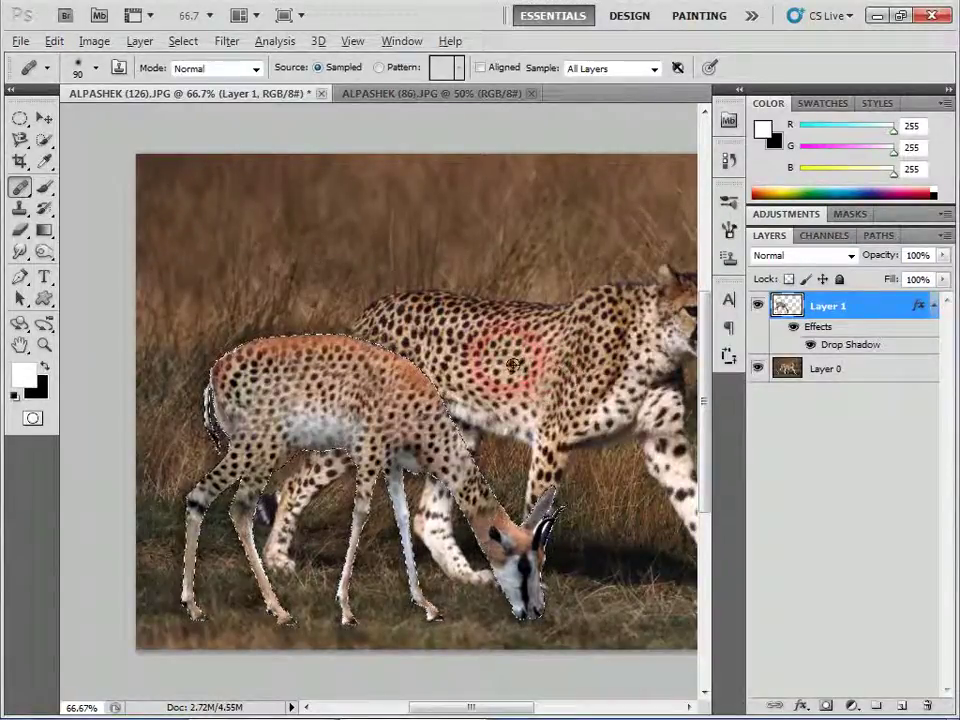
{"action": "left_click_drag", "start_coordinate": [534, 375], "coordinate": [566, 452]}
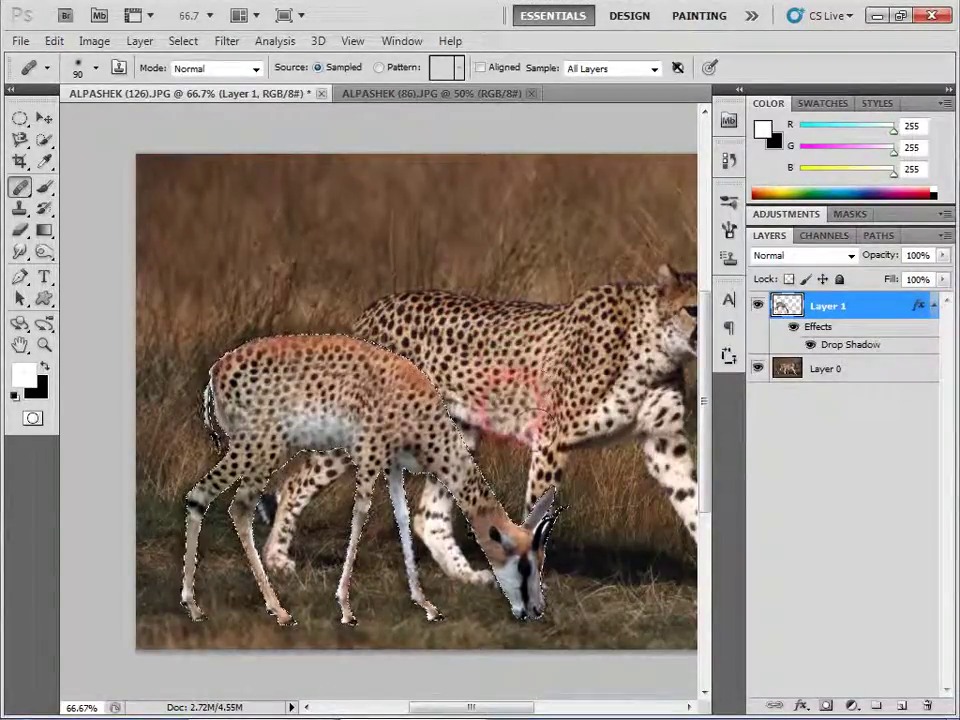
{"action": "key", "text": "ctrl+plus"}
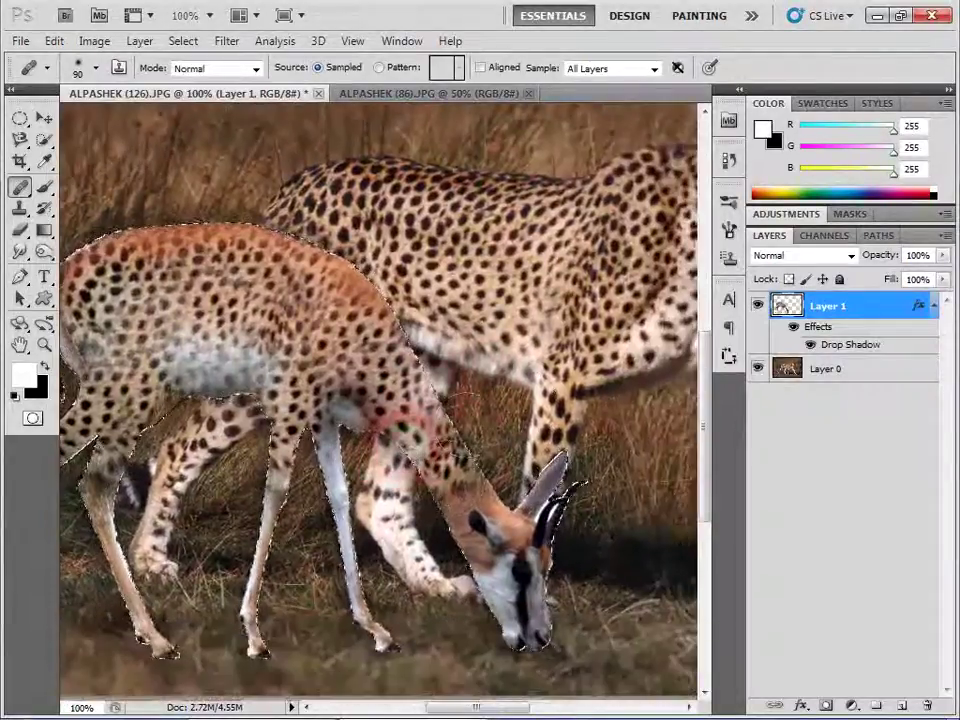
{"action": "left_click_drag", "start_coordinate": [396, 407], "coordinate": [484, 366]}
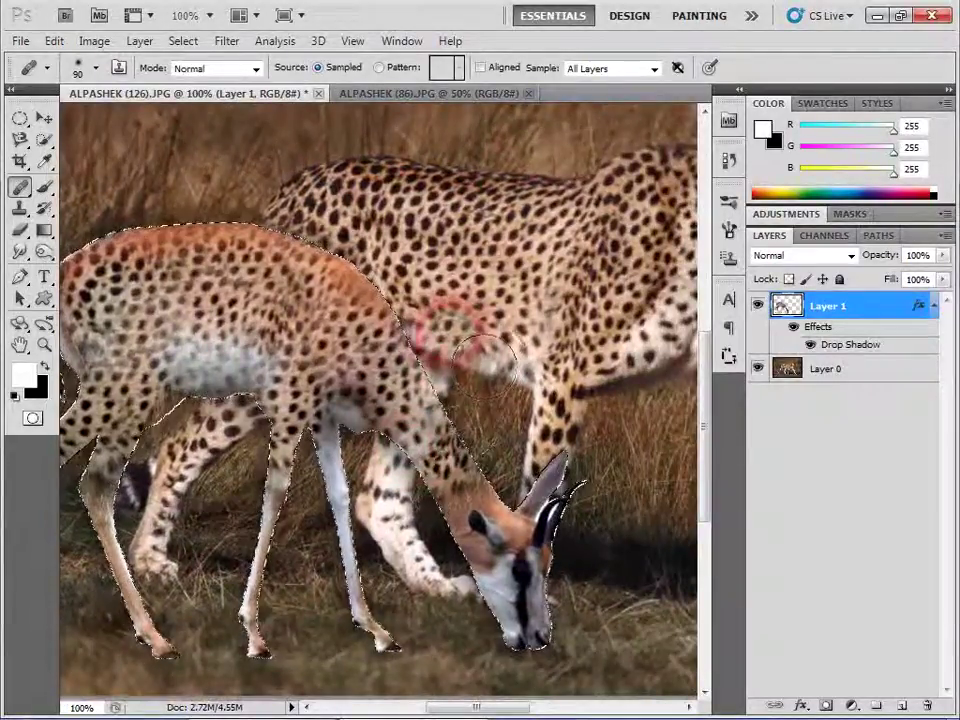
{"action": "left_click_drag", "start_coordinate": [380, 332], "coordinate": [407, 401]}
{"action": "left_click_drag", "start_coordinate": [430, 460], "coordinate": [493, 530]}
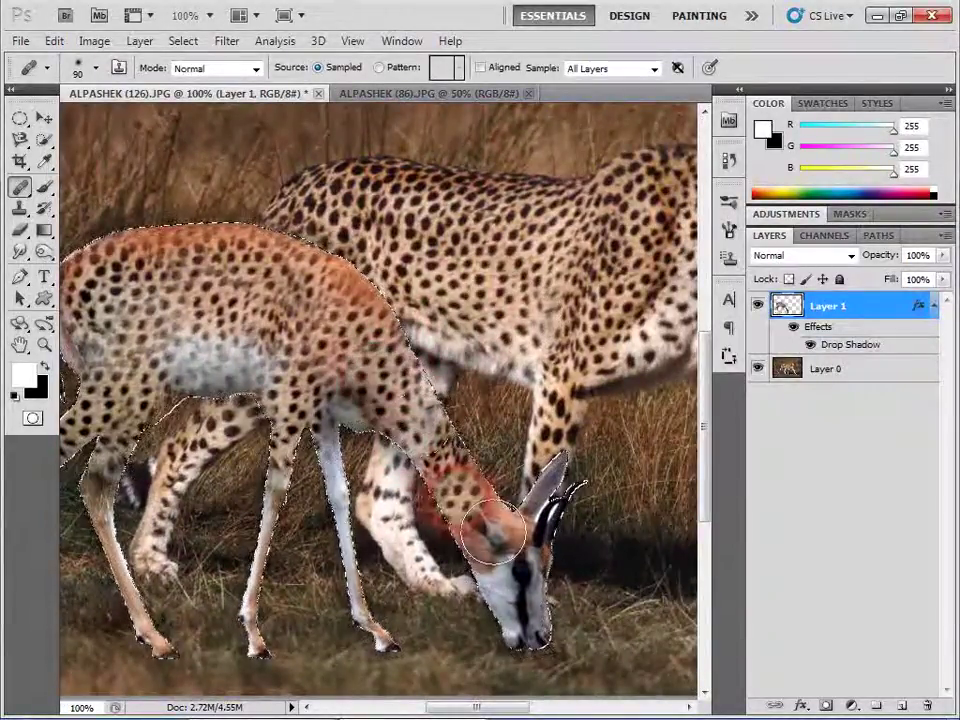
{"action": "left_click", "coordinate": [528, 242]}
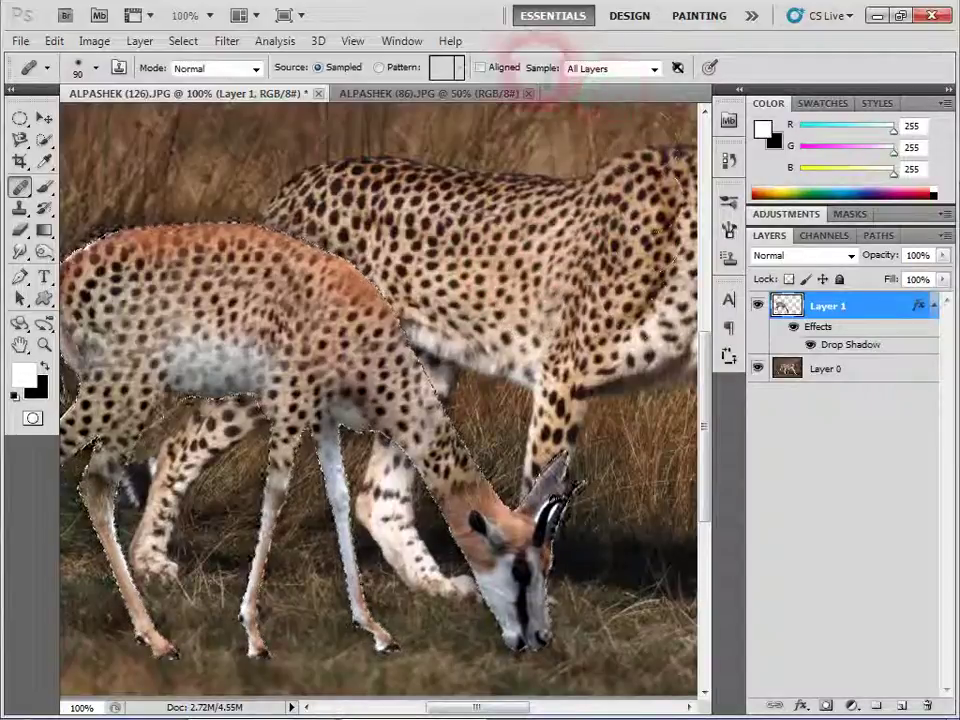
Step: Set healing to sample the Current Layer and heal spots onto the gazelle's face, muzzle, eye and neck
{"action": "left_click", "coordinate": [601, 72]}
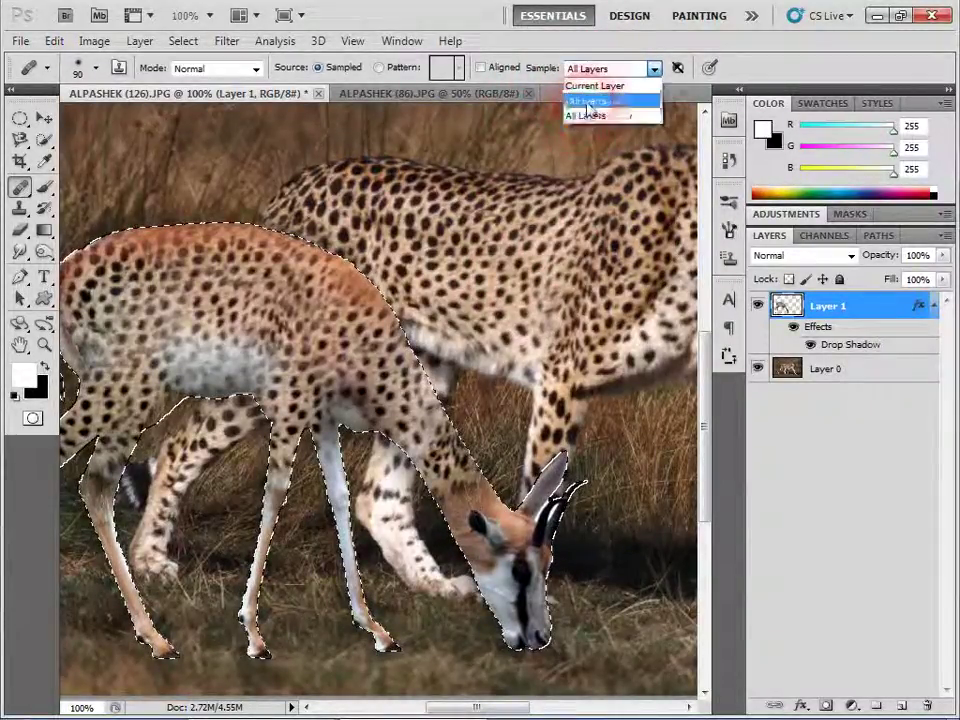
{"action": "left_click", "coordinate": [590, 86]}
{"action": "left_click_drag", "start_coordinate": [400, 245], "coordinate": [510, 300]}
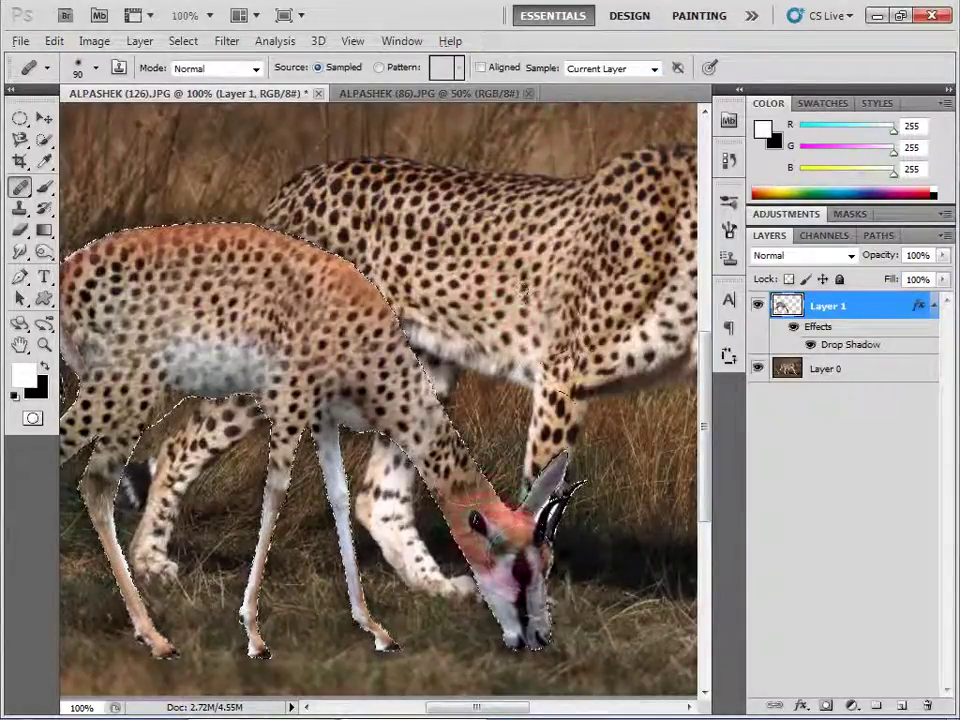
{"action": "left_click_drag", "start_coordinate": [520, 560], "coordinate": [530, 620]}
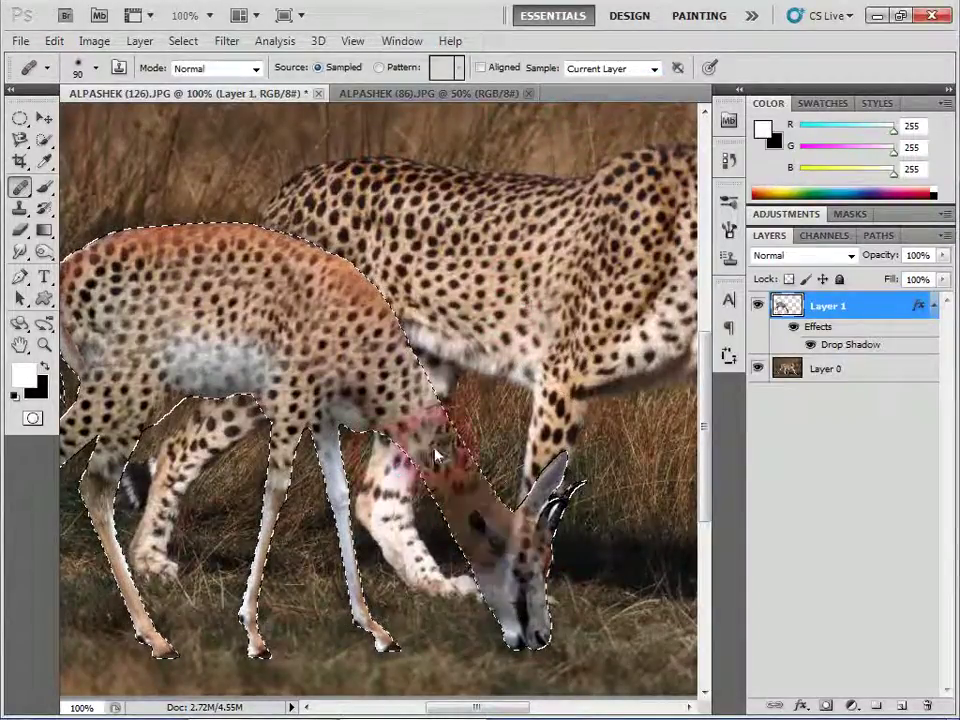
{"action": "left_click_drag", "start_coordinate": [476, 518], "coordinate": [480, 535]}
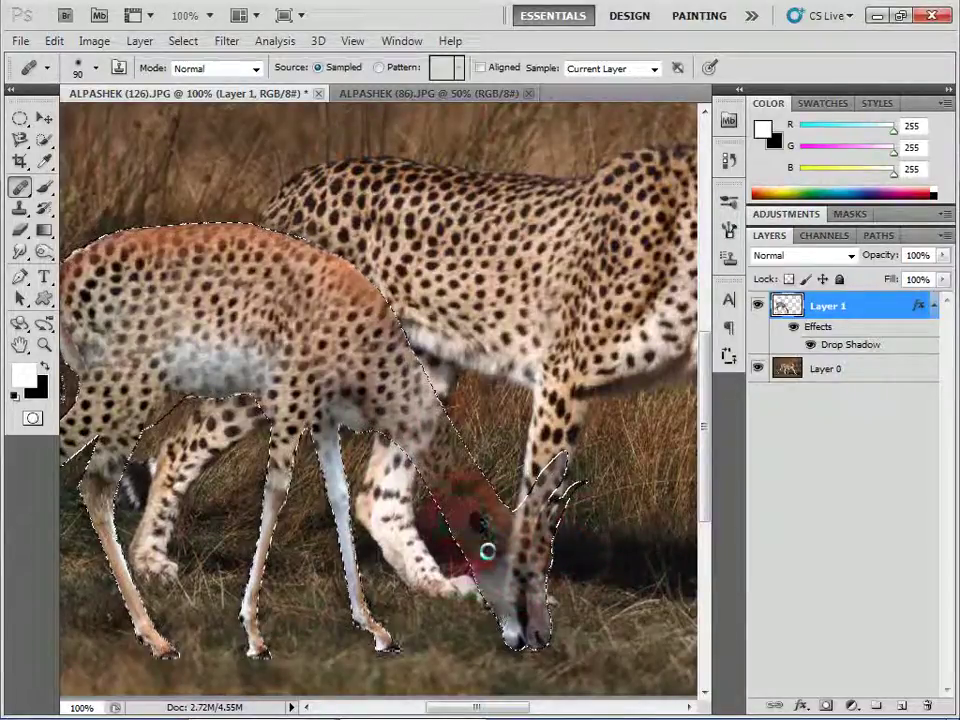
{"action": "left_click", "coordinate": [404, 354]}
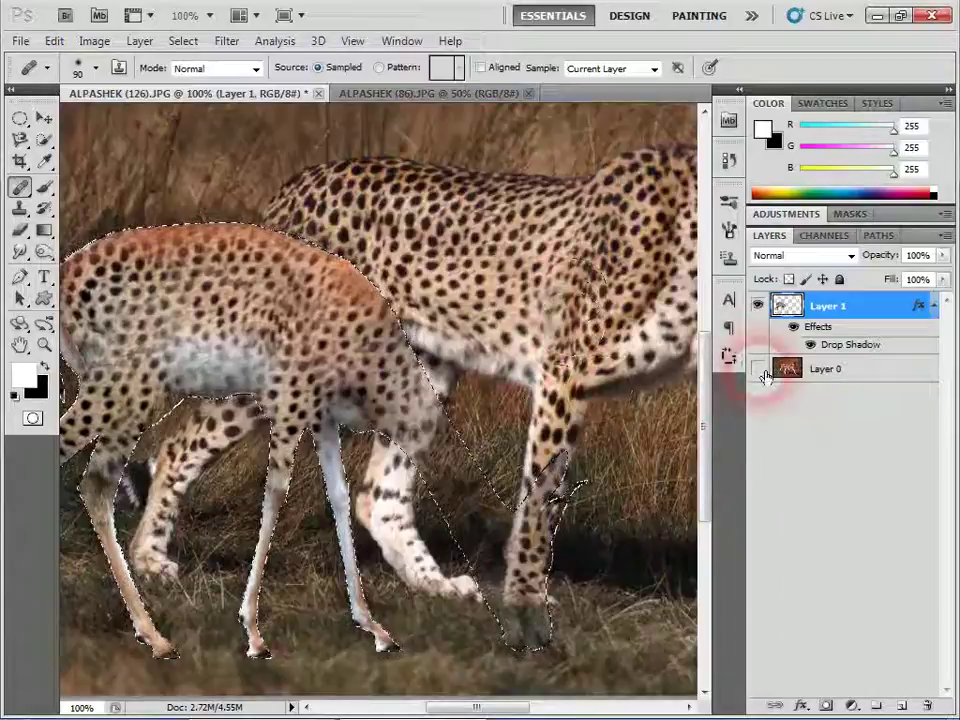
Step: Hide the savanna background, retouch the gazelle's head, then revert it to its original look
{"action": "left_click", "coordinate": [757, 368]}
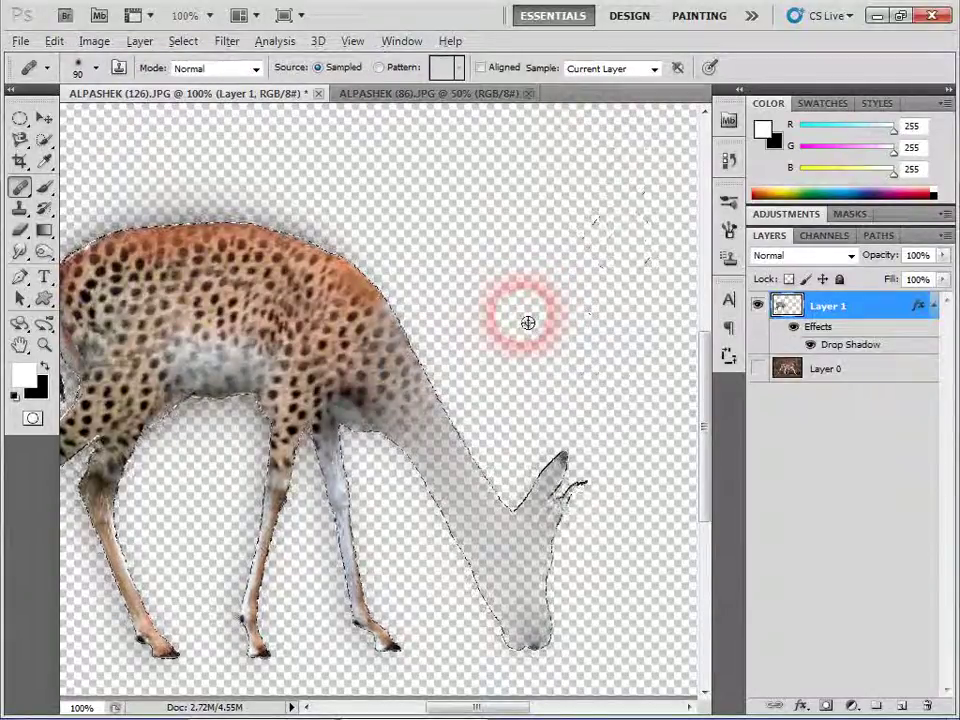
{"action": "left_click_drag", "start_coordinate": [528, 322], "coordinate": [410, 327]}
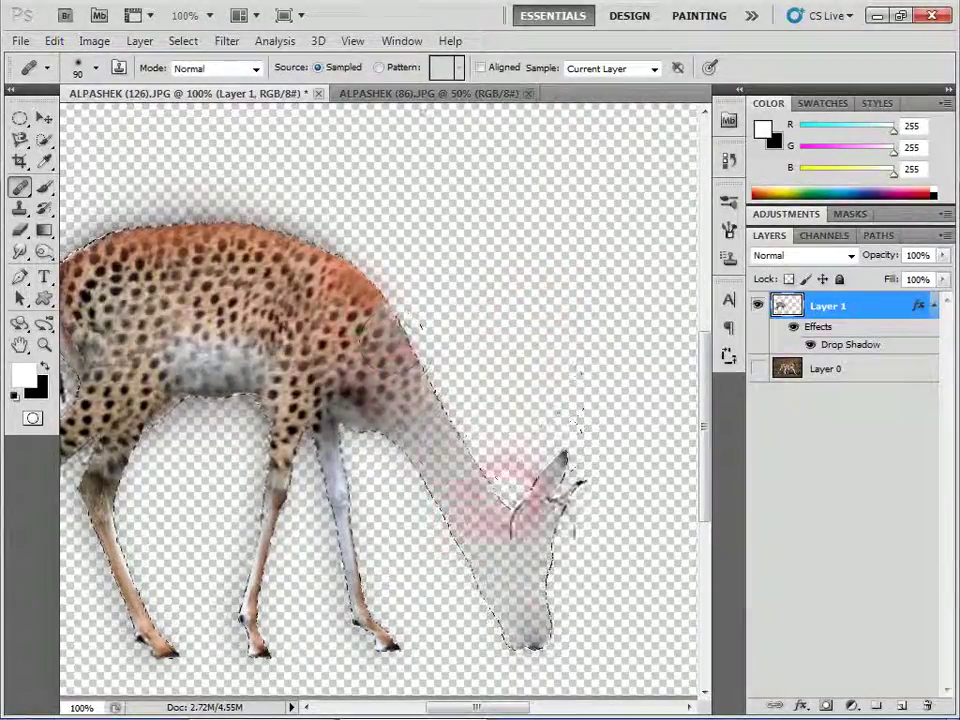
{"action": "left_click_drag", "start_coordinate": [505, 485], "coordinate": [575, 598]}
{"action": "mouse_move", "coordinate": [553, 279]}
{"action": "left_mouse_down"}
{"action": "mouse_move", "coordinate": [578, 326]}
{"action": "mouse_move", "coordinate": [555, 560]}
{"action": "mouse_move", "coordinate": [452, 425]}
{"action": "mouse_move", "coordinate": [405, 330]}
{"action": "left_mouse_up"}
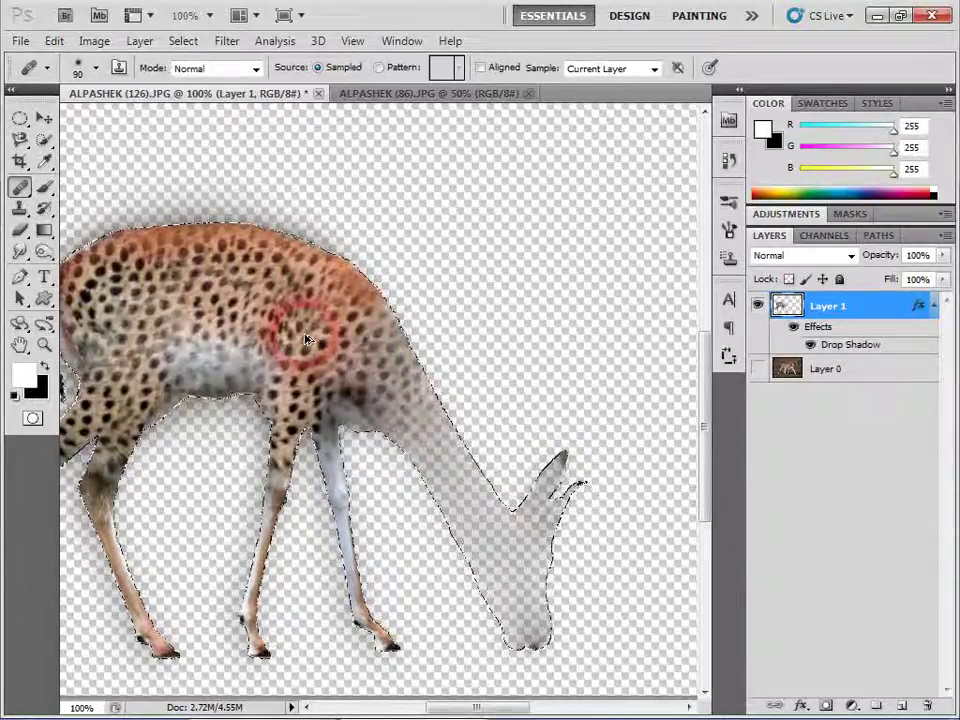
{"action": "key", "text": "ctrl+d"}
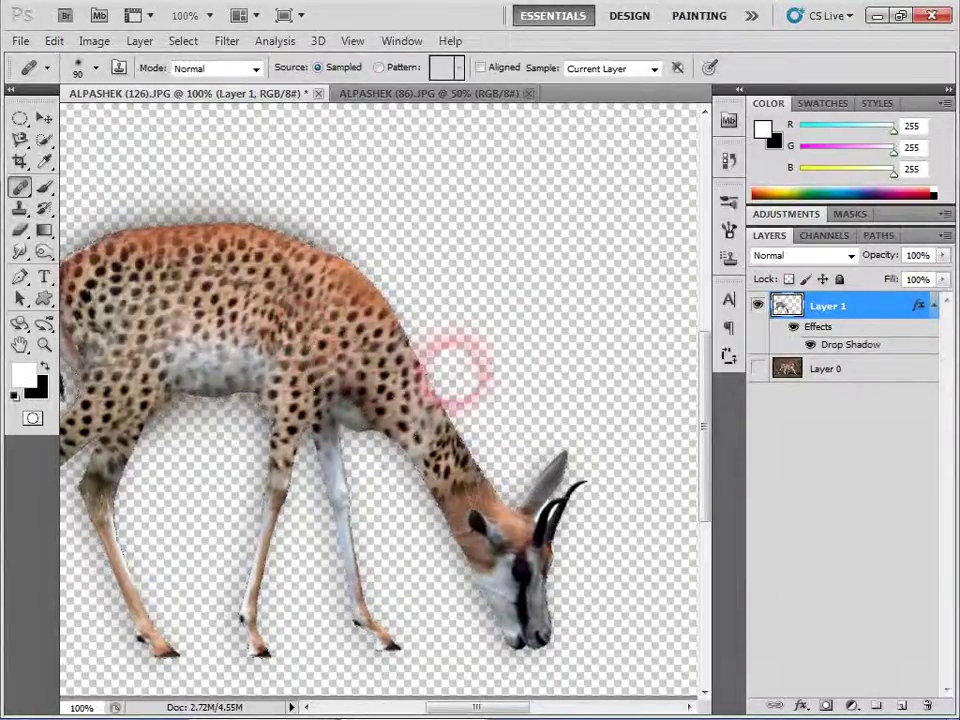
Step: Settle the healing Sample option on All Layers and show the savanna background again
{"action": "left_click", "coordinate": [632, 76]}
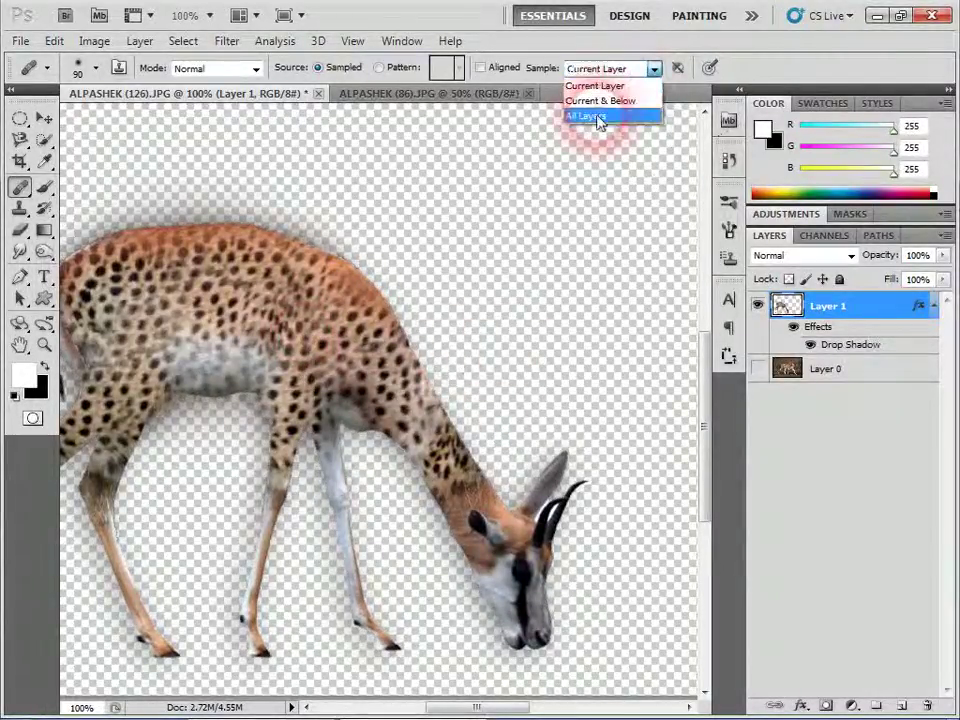
{"action": "left_click", "coordinate": [598, 114]}
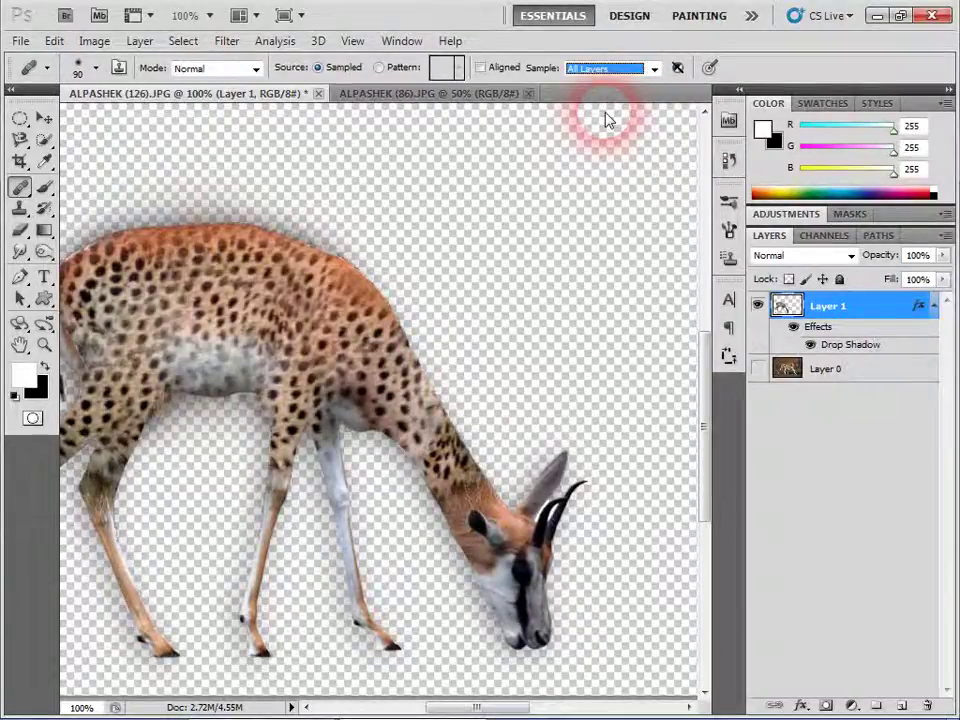
{"action": "left_click", "coordinate": [786, 305], "text": "ctrl"}
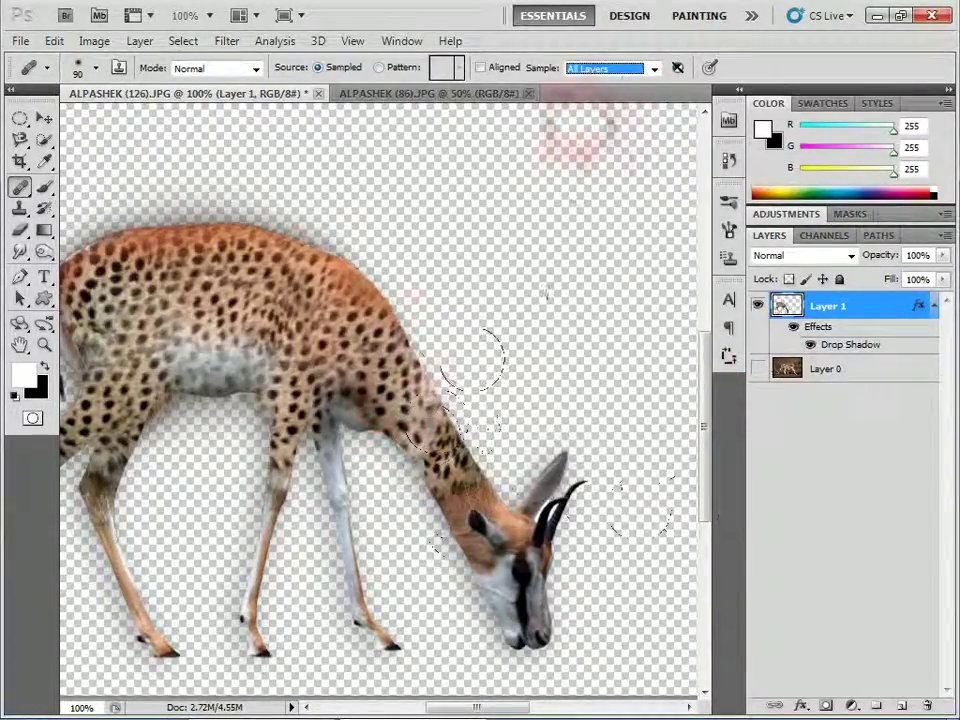
{"action": "left_click", "coordinate": [640, 68]}
{"action": "left_click", "coordinate": [595, 86]}
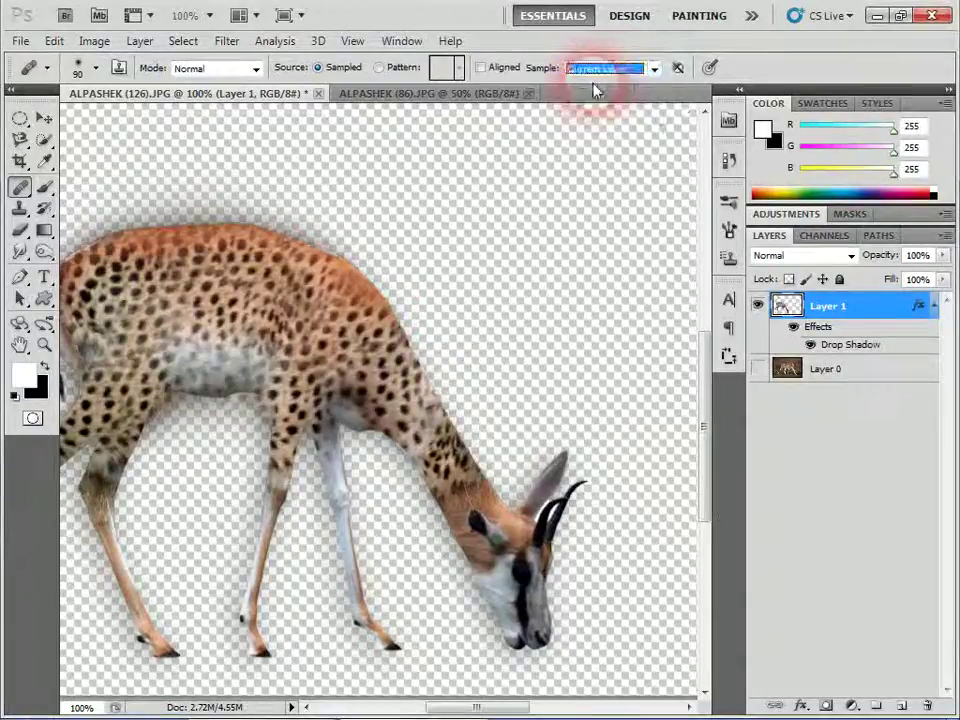
{"action": "left_click", "coordinate": [430, 360], "text": "alt"}
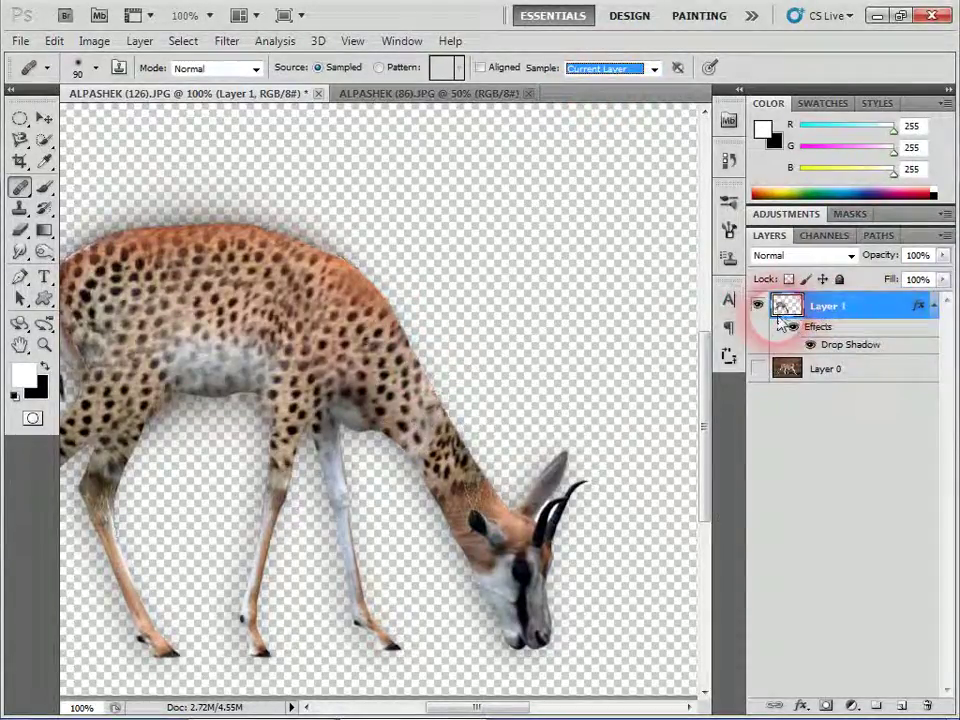
{"action": "left_click_drag", "start_coordinate": [620, 68], "coordinate": [590, 121]}
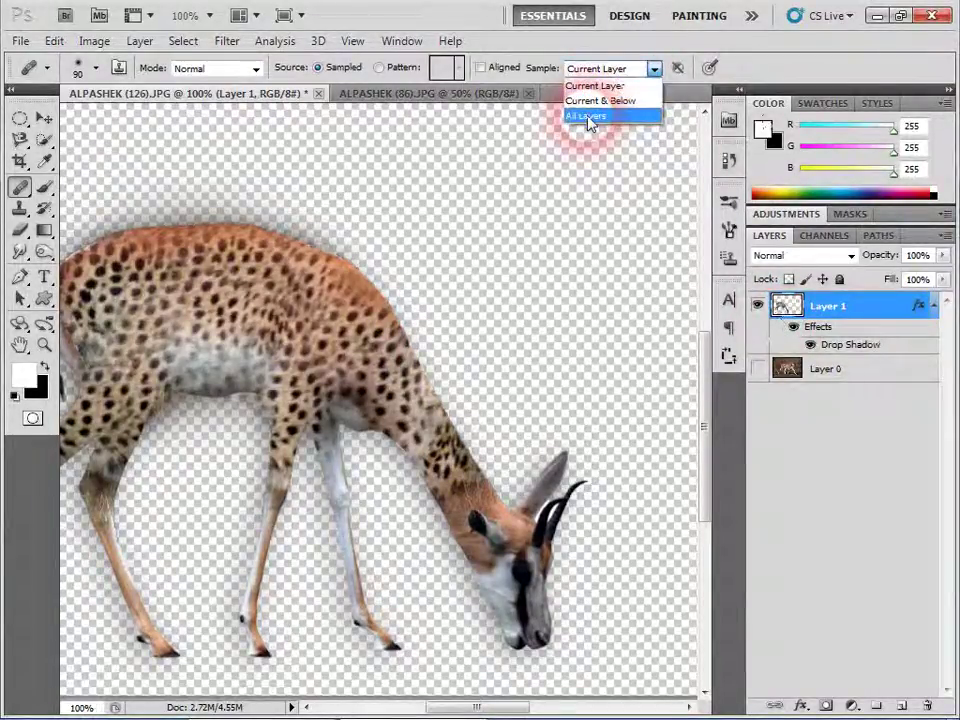
{"action": "left_click", "coordinate": [588, 117]}
{"action": "left_click", "coordinate": [759, 370]}
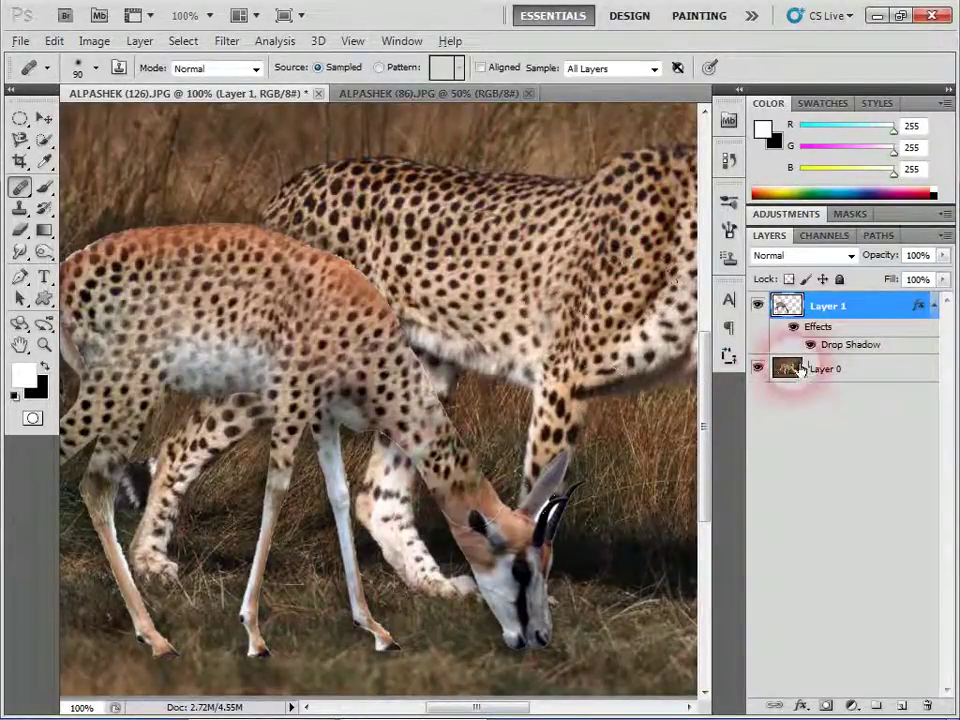
Step: Heal spots sampled from the cheetah's back onto the selected gazelle's neck, muzzle, legs, body and chest
{"action": "left_click", "coordinate": [788, 308], "text": "ctrl"}
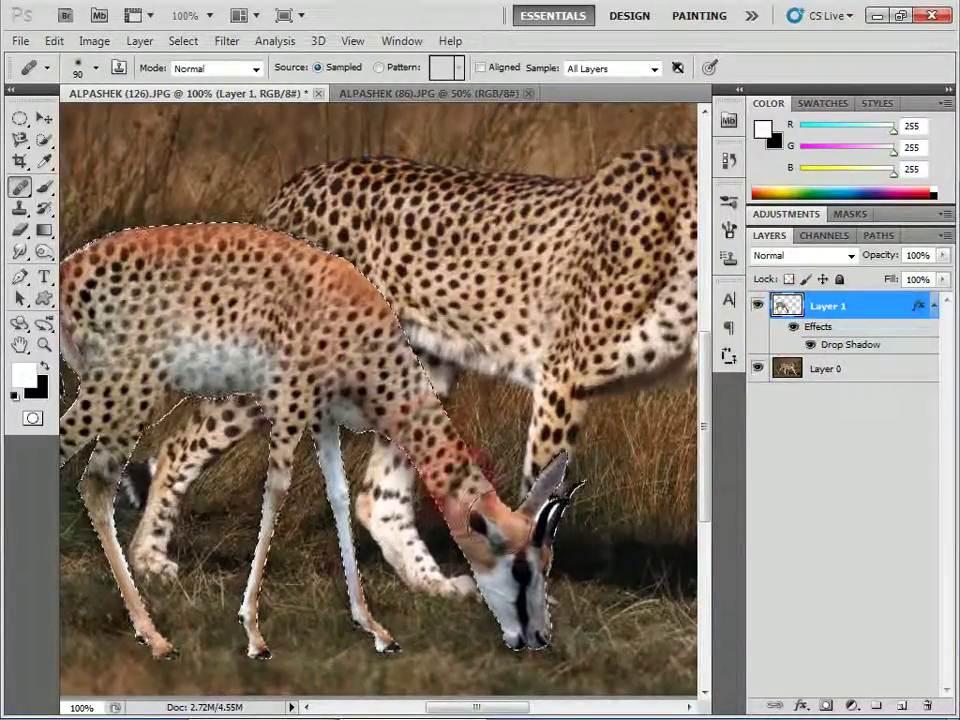
{"action": "left_click_drag", "start_coordinate": [500, 526], "coordinate": [540, 505]}
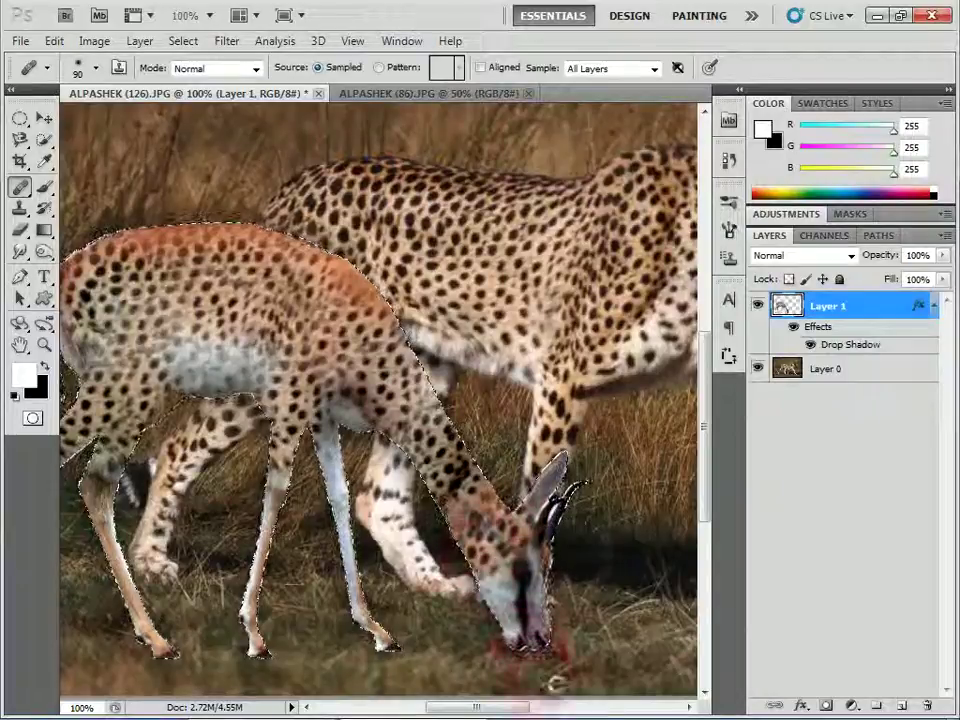
{"action": "left_click_drag", "start_coordinate": [488, 493], "coordinate": [432, 440]}
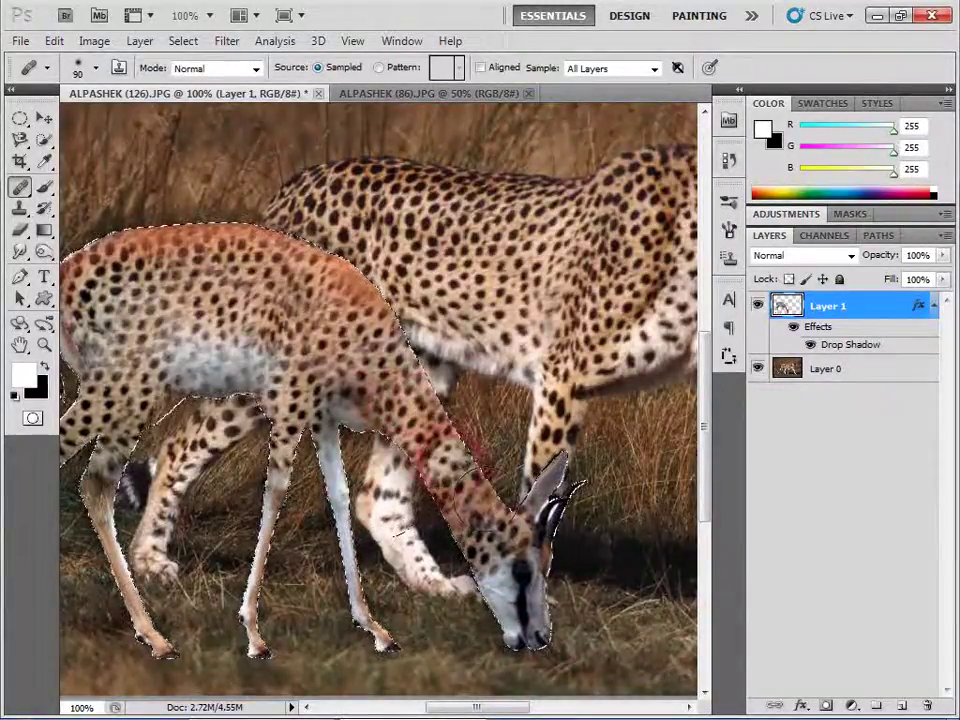
{"action": "left_click", "coordinate": [478, 261]}
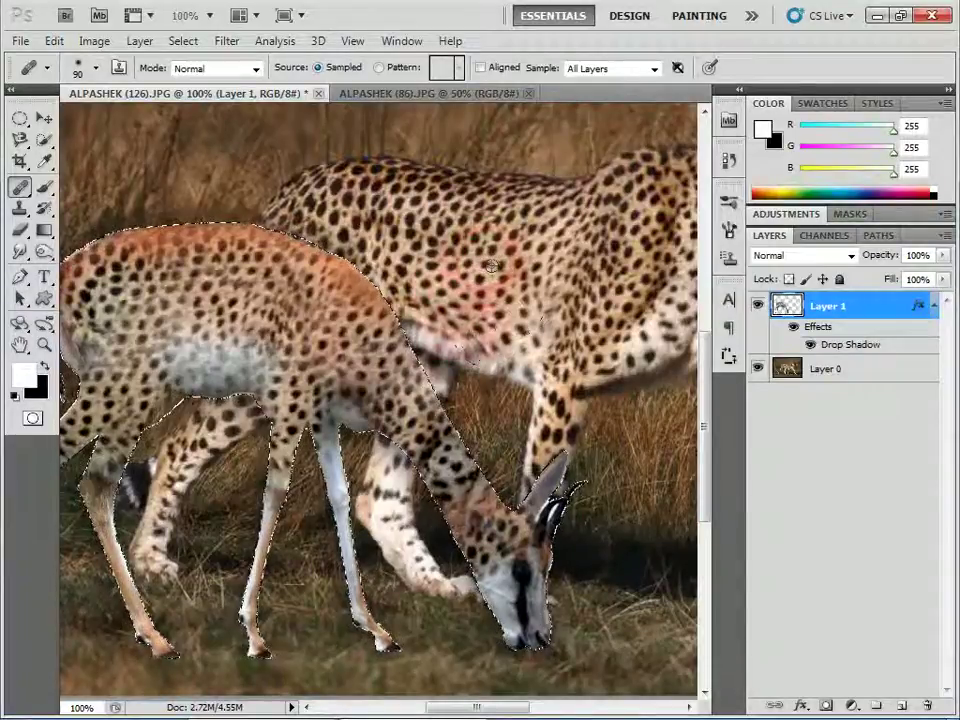
{"action": "left_click_drag", "start_coordinate": [463, 598], "coordinate": [484, 608]}
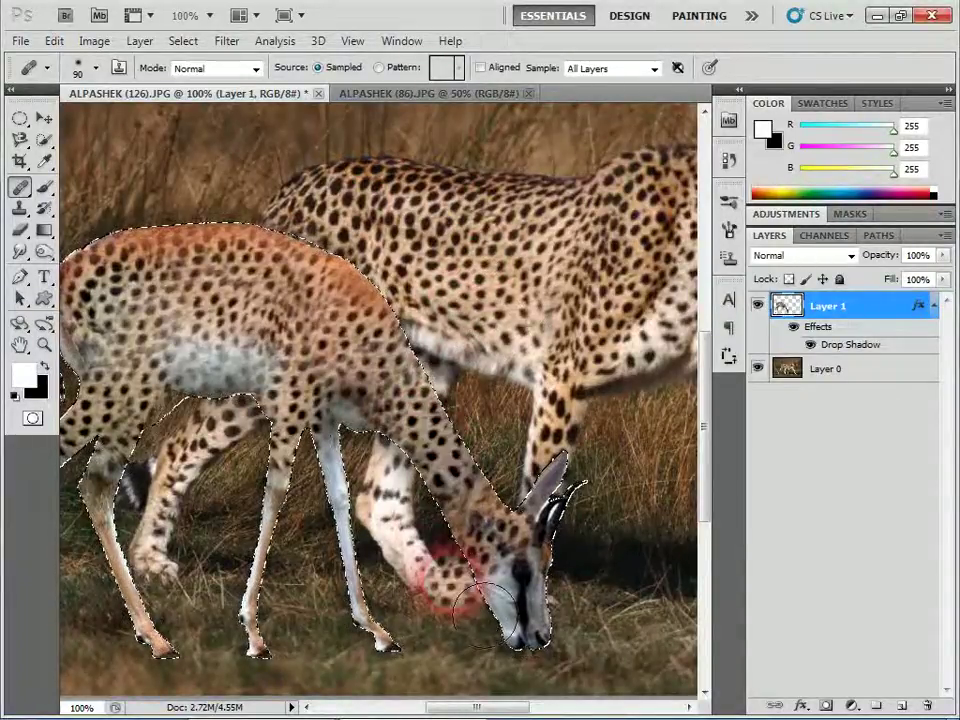
{"action": "left_click", "coordinate": [343, 553]}
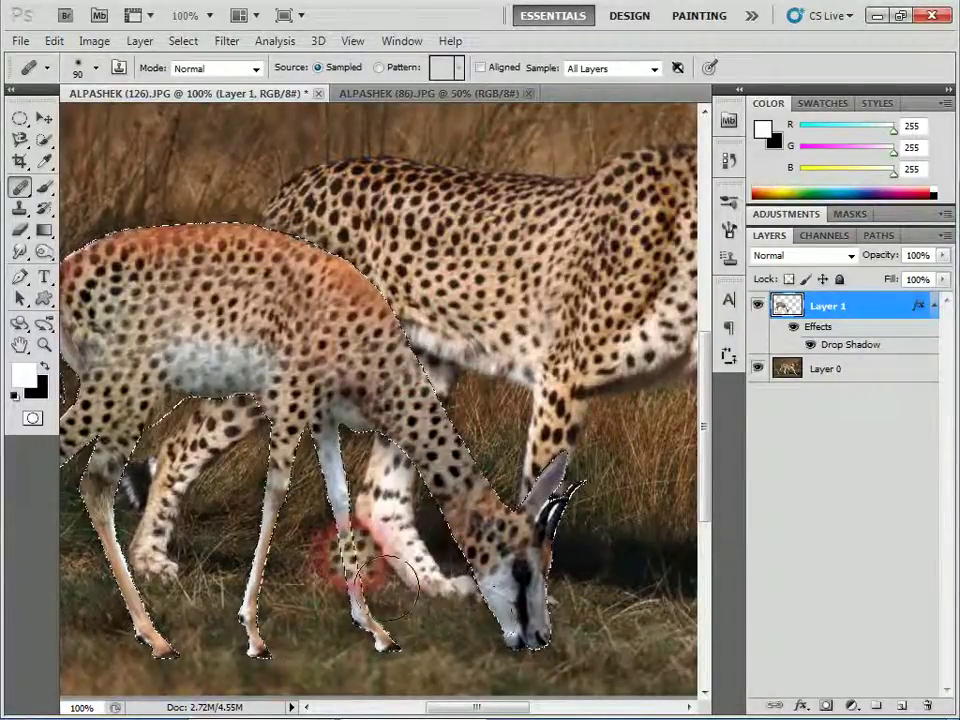
{"action": "left_click", "coordinate": [355, 456]}
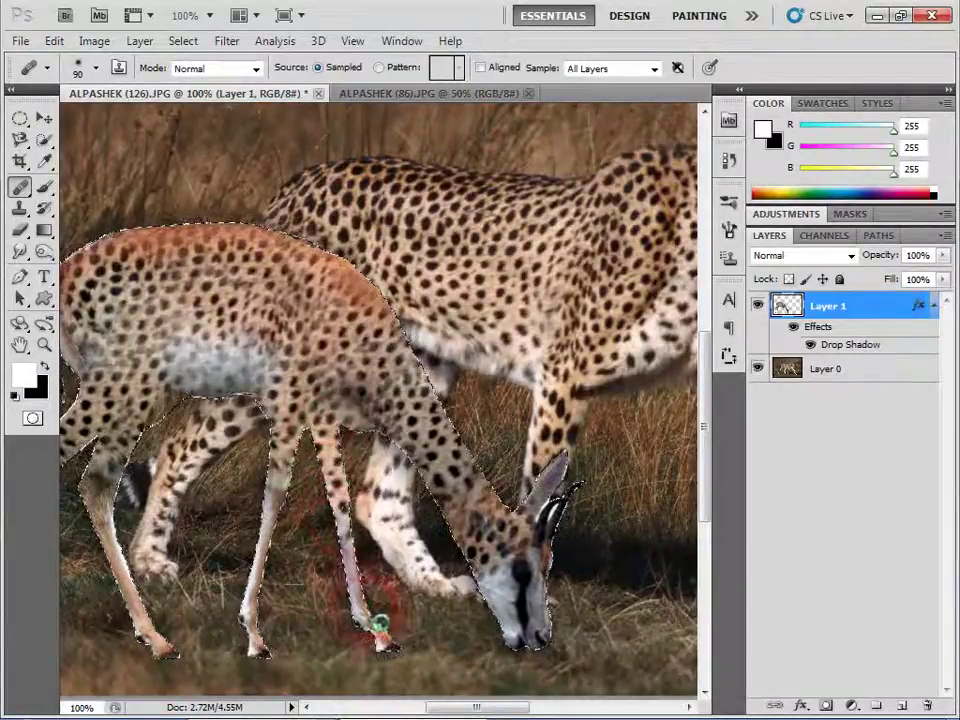
{"action": "left_click", "coordinate": [250, 518]}
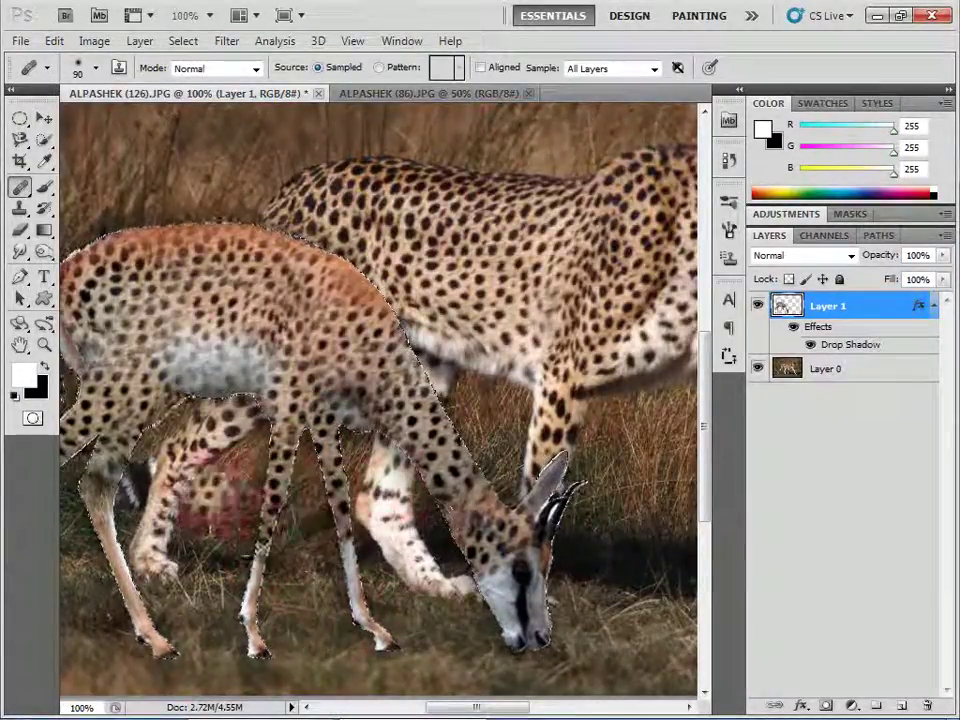
{"action": "left_click_drag", "start_coordinate": [250, 255], "coordinate": [310, 290]}
{"action": "left_click_drag", "start_coordinate": [395, 465], "coordinate": [465, 535]}
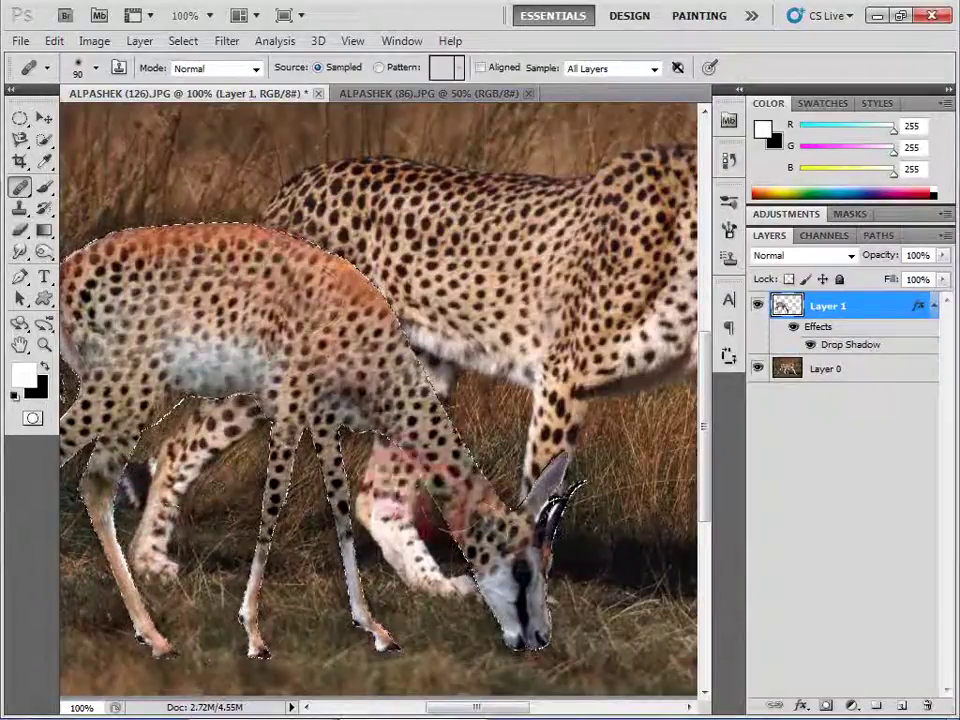
{"action": "key", "text": "ctrl+minus"}
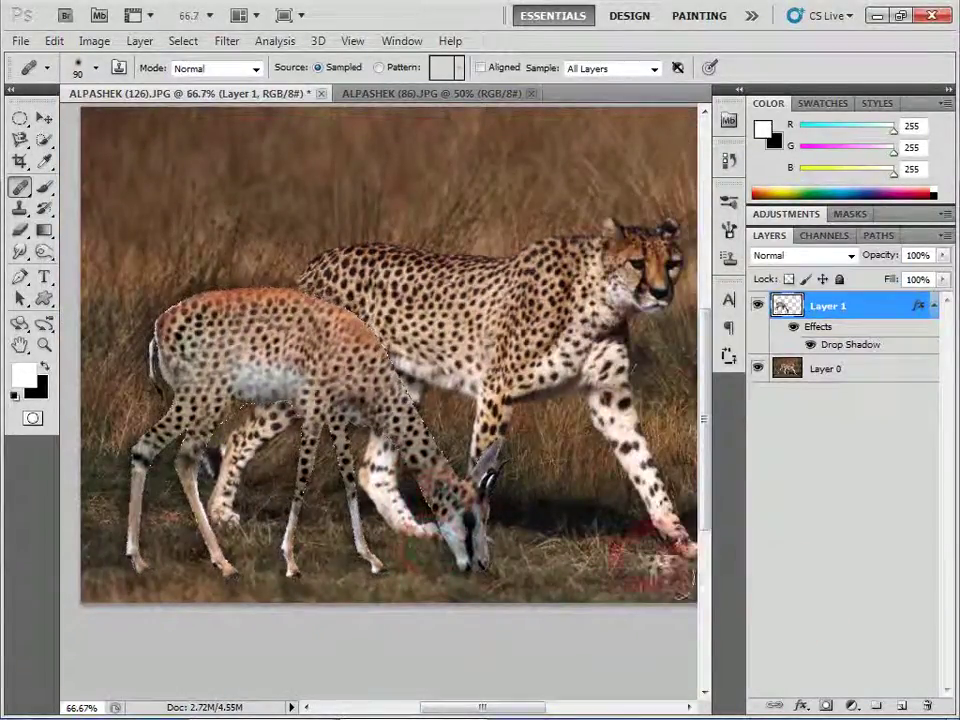
Step: Hide the Layer 0 background and set the healing blend mode to Multiply
{"action": "left_click", "coordinate": [757, 369]}
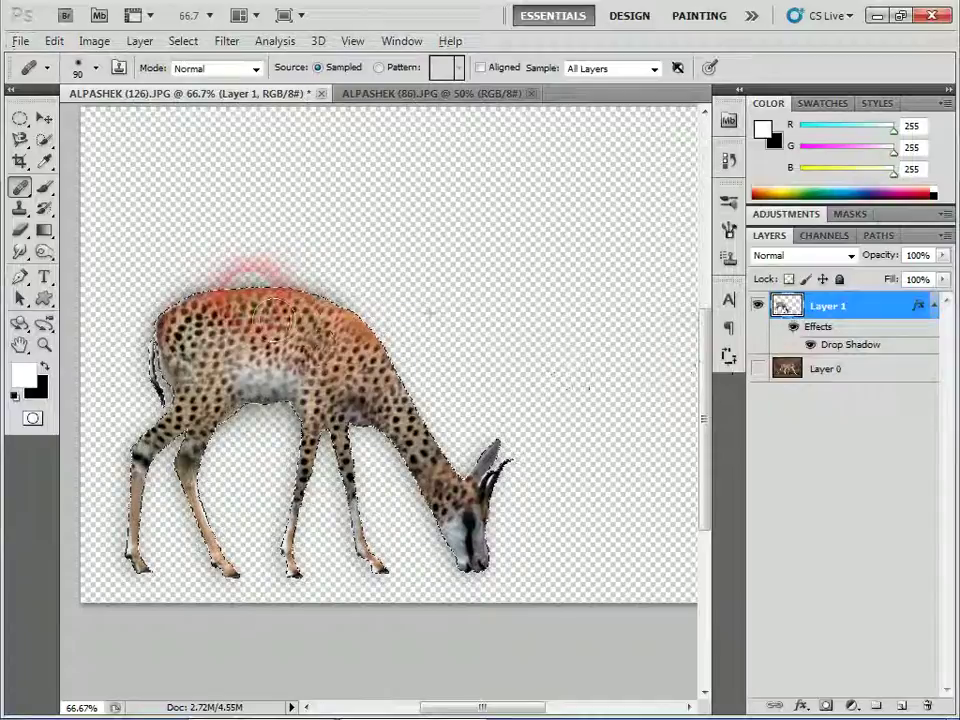
{"action": "left_click", "coordinate": [213, 70]}
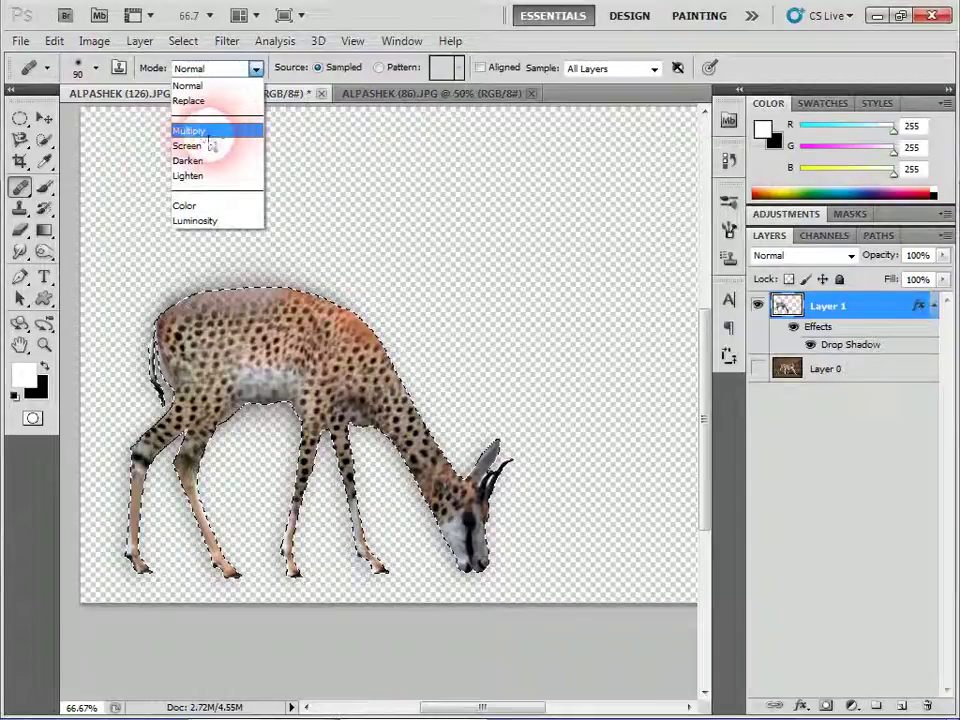
{"action": "left_click", "coordinate": [190, 131]}
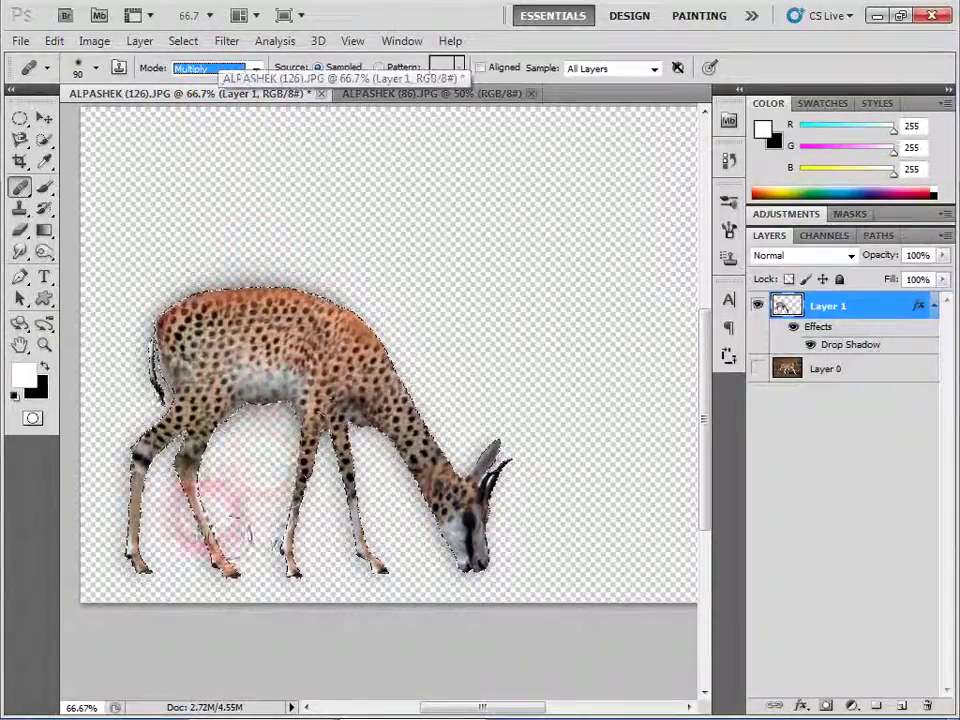
{"action": "left_click_drag", "start_coordinate": [22, 190], "coordinate": [112, 203]}
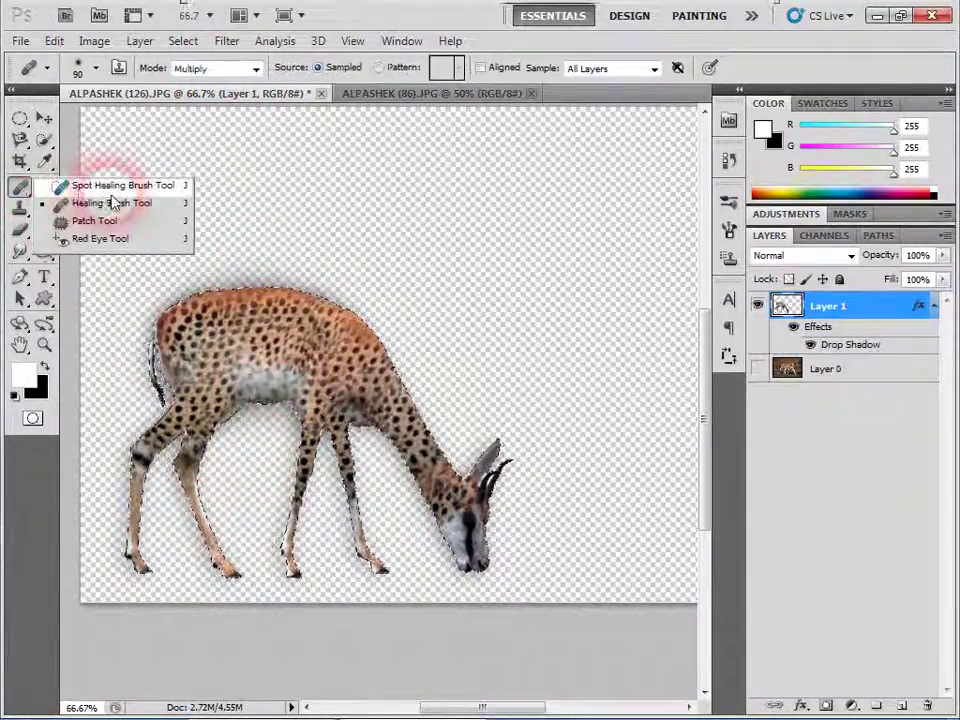
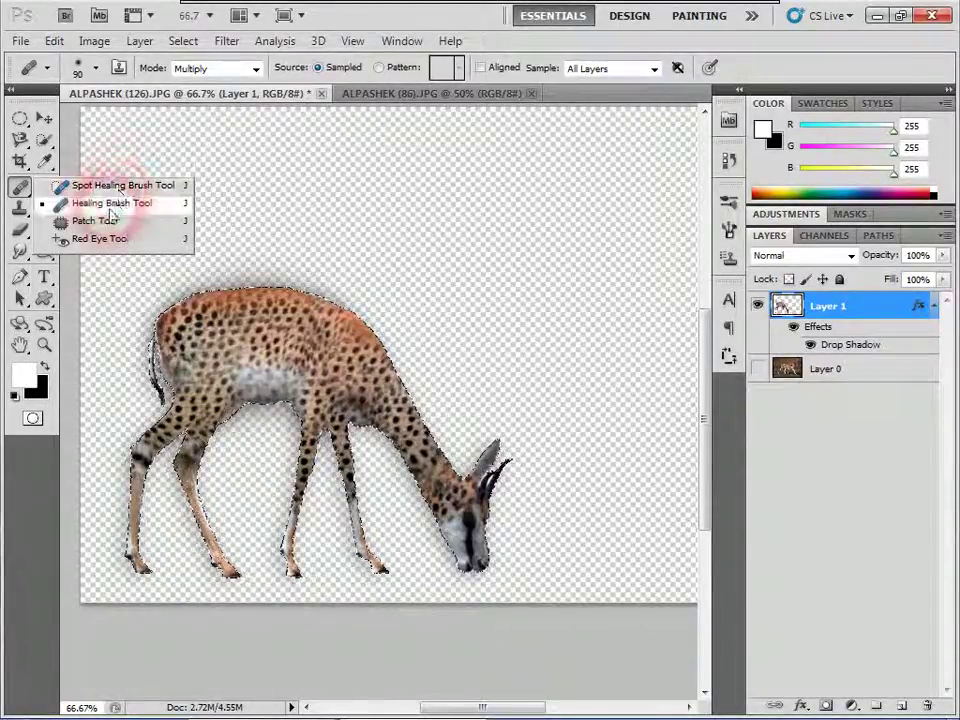
Step: Select the Healing Brush Tool and browse into the مناظر طبيعية folder for an image
{"action": "left_click", "coordinate": [111, 205]}
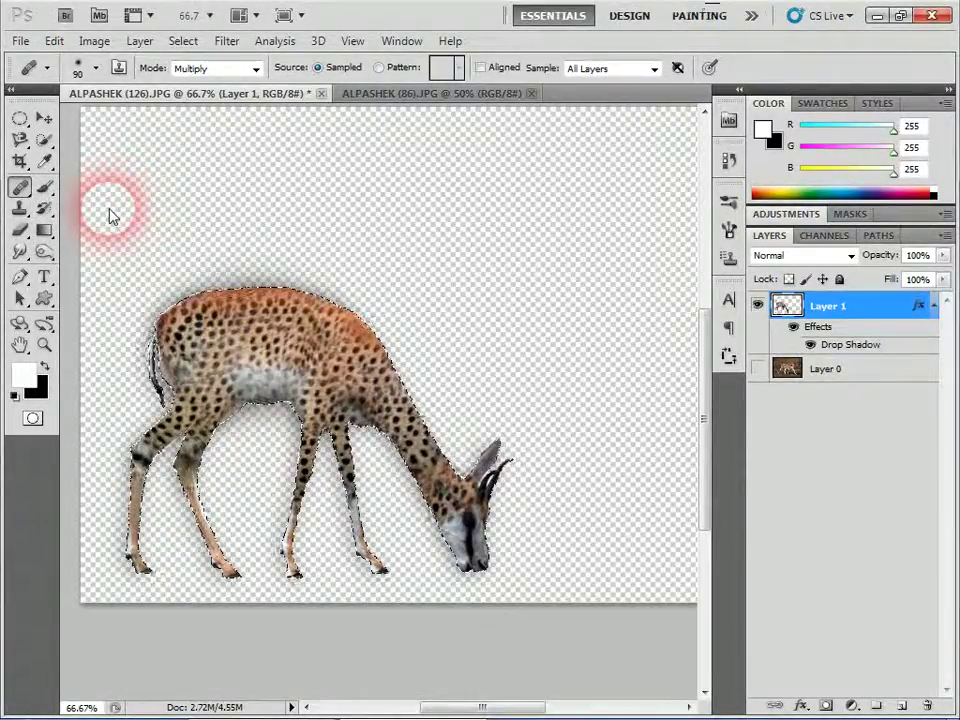
{"action": "left_click", "coordinate": [145, 262], "text": "alt"}
{"action": "left_click", "coordinate": [21, 41]}
{"action": "left_click", "coordinate": [26, 81]}
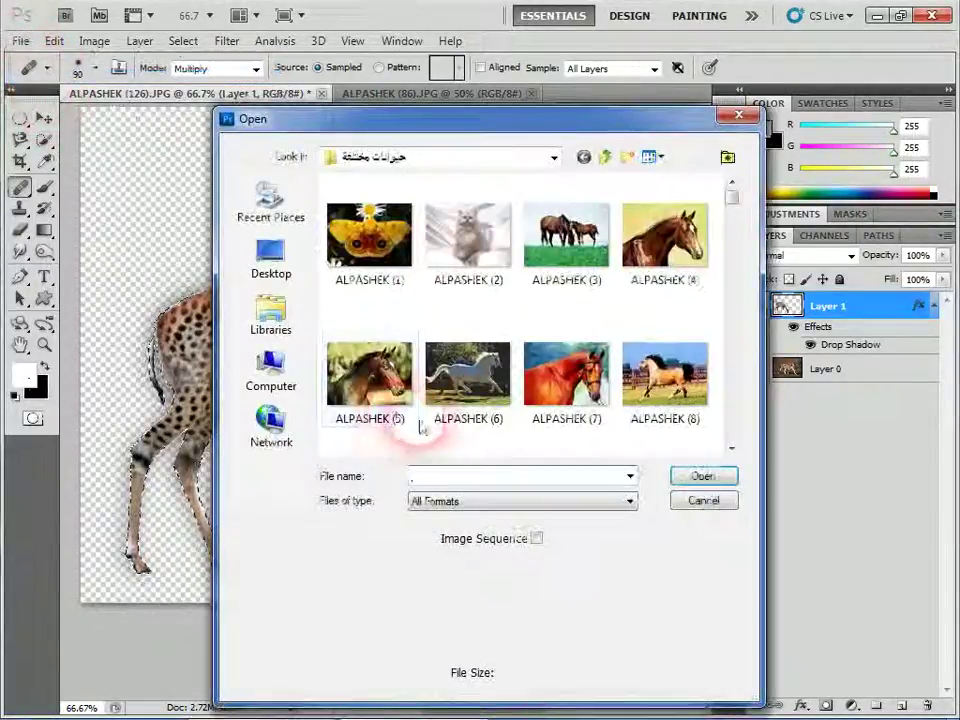
{"action": "left_click", "coordinate": [606, 158]}
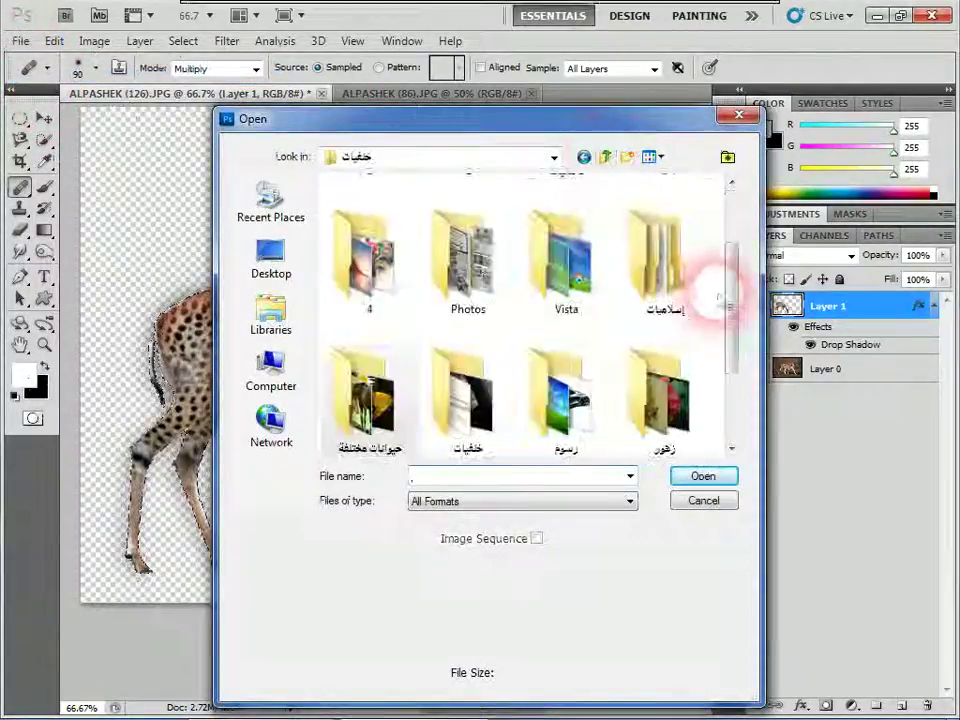
{"action": "left_click_drag", "start_coordinate": [728, 289], "coordinate": [728, 330]}
{"action": "left_click", "coordinate": [470, 395]}
{"action": "double_click", "coordinate": [472, 415]}
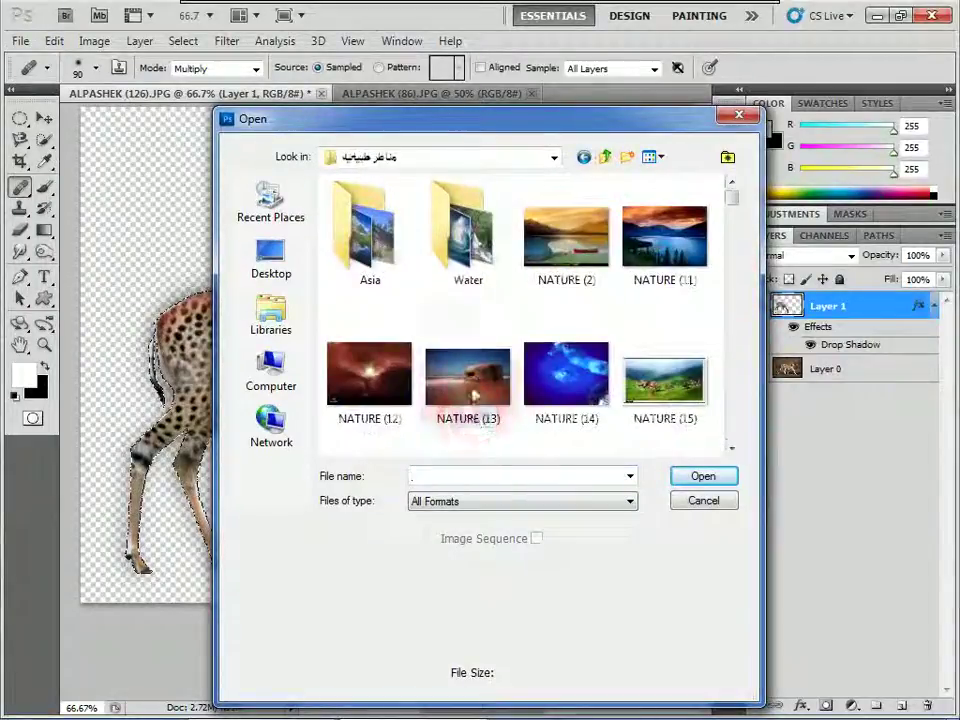
Step: Look through the مشاهد ليلية, زهور and رسوم folders for a photo
{"action": "left_click", "coordinate": [611, 161]}
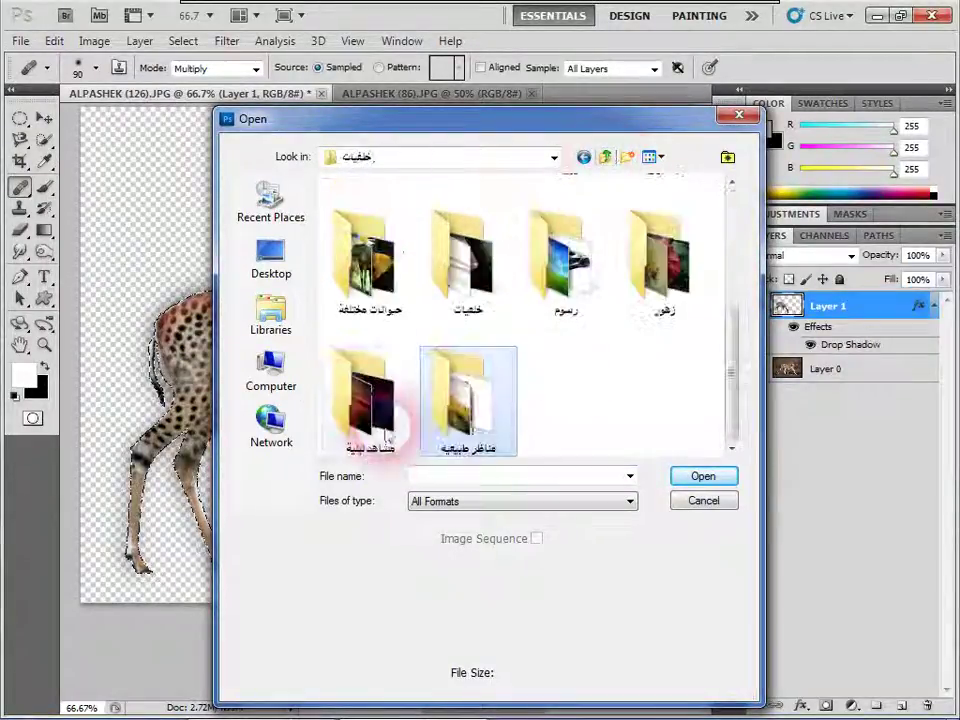
{"action": "double_click", "coordinate": [366, 395]}
{"action": "left_click", "coordinate": [603, 160]}
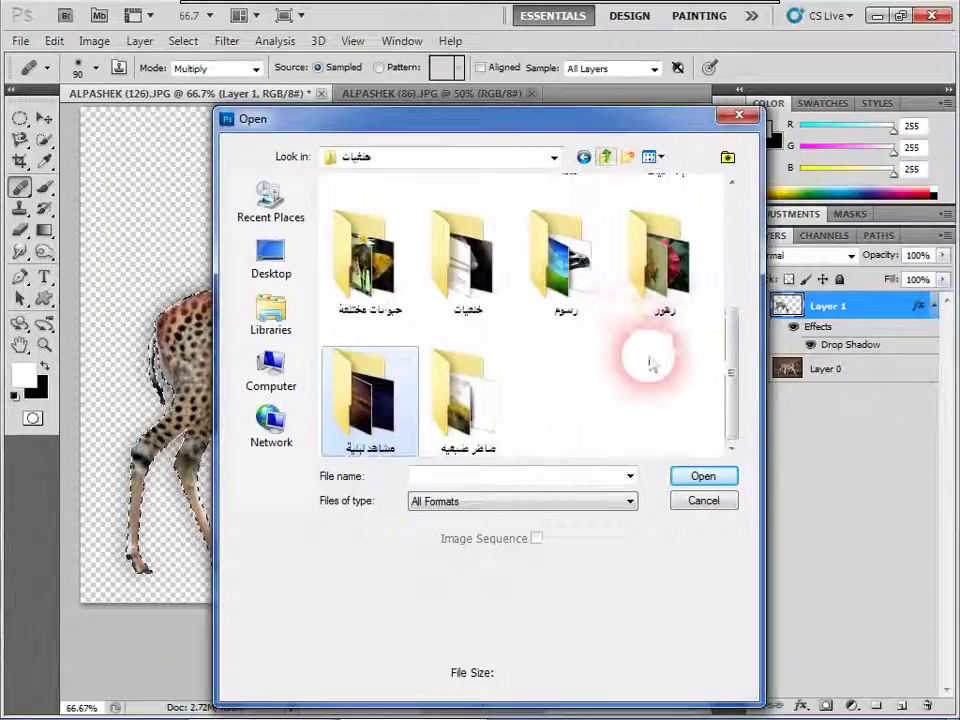
{"action": "double_click", "coordinate": [666, 258]}
{"action": "left_click", "coordinate": [605, 157]}
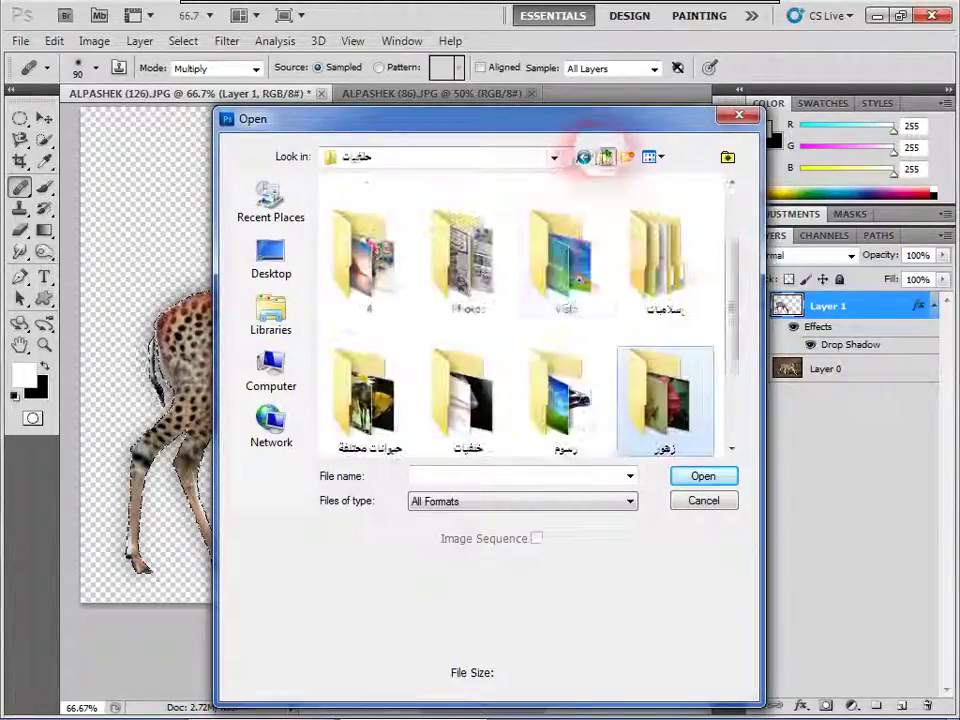
{"action": "double_click", "coordinate": [558, 402]}
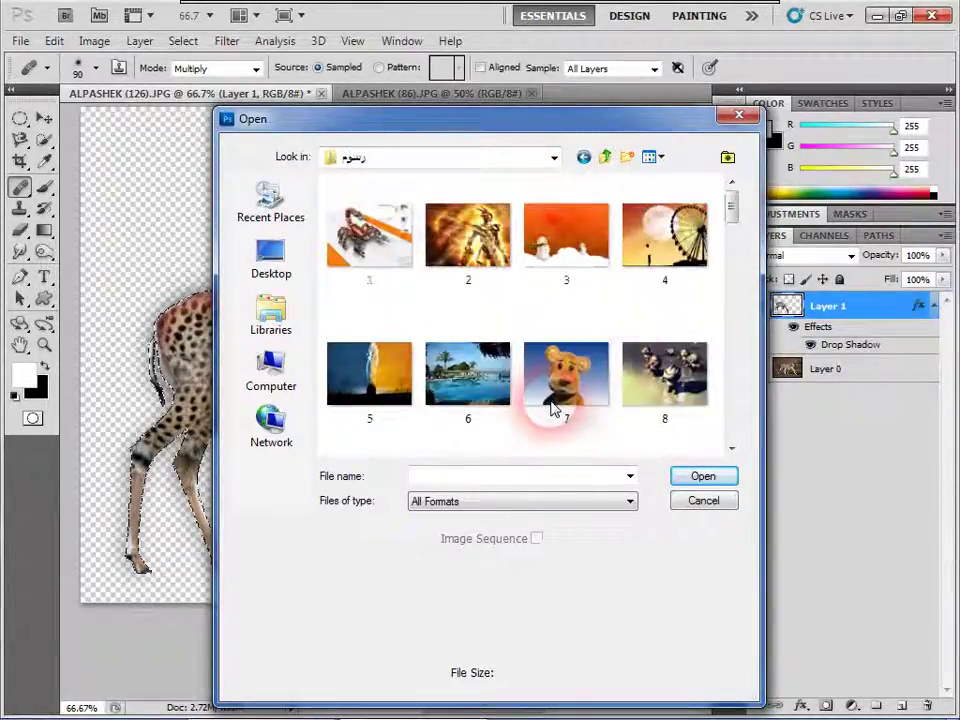
{"action": "left_click_drag", "start_coordinate": [734, 202], "coordinate": [738, 390]}
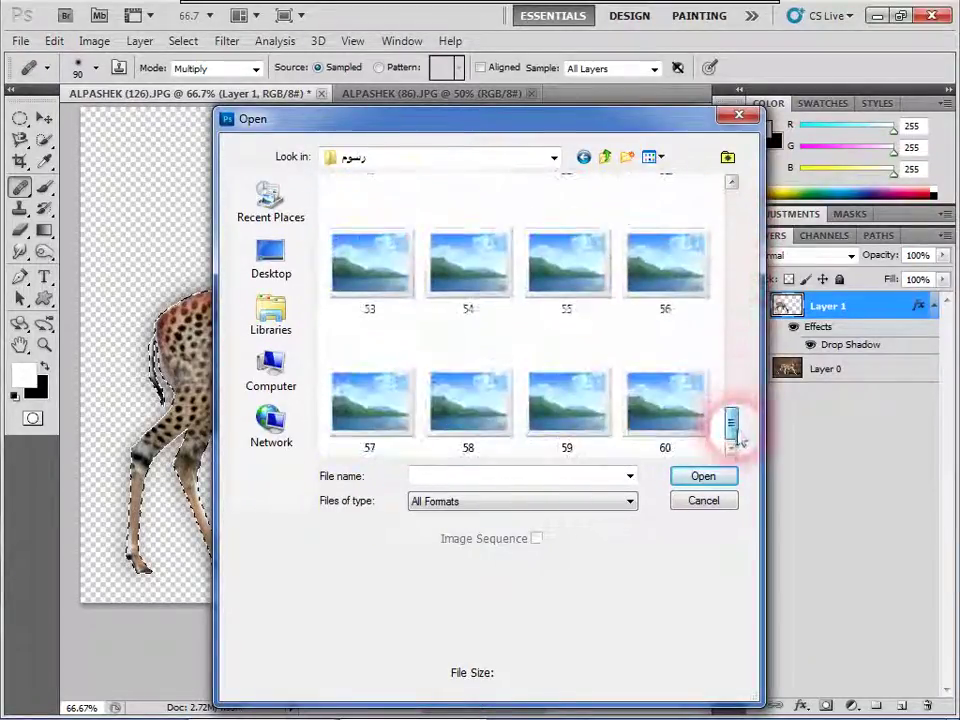
{"action": "left_click_drag", "start_coordinate": [738, 390], "coordinate": [736, 325]}
Step: Open the WORDS (2) baby photo from the خلفيات folder
{"action": "left_click", "coordinate": [607, 160]}
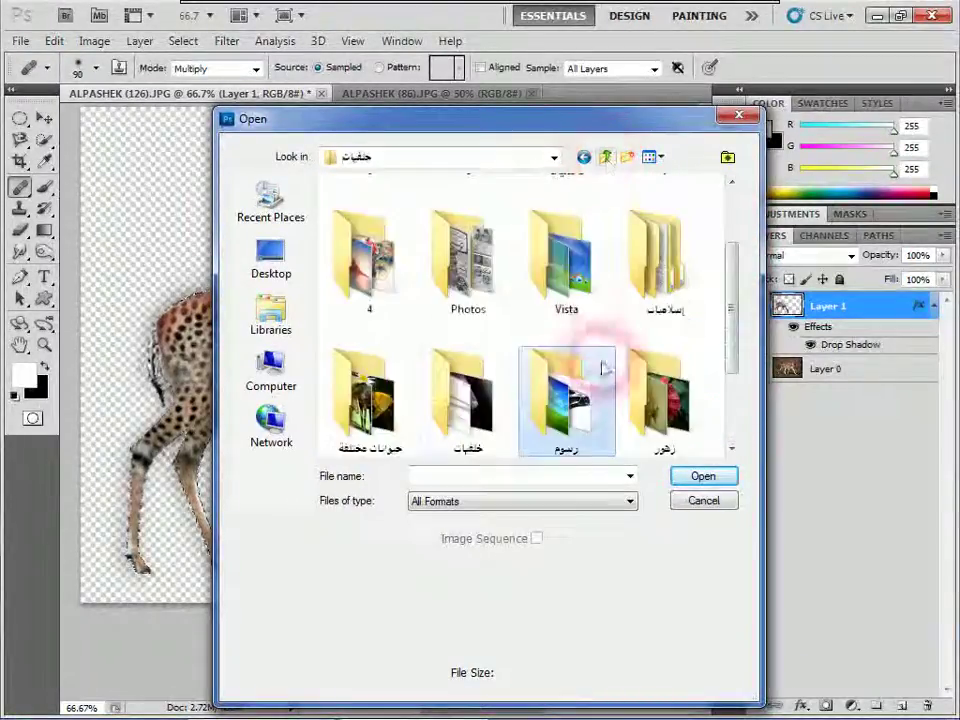
{"action": "double_click", "coordinate": [452, 395]}
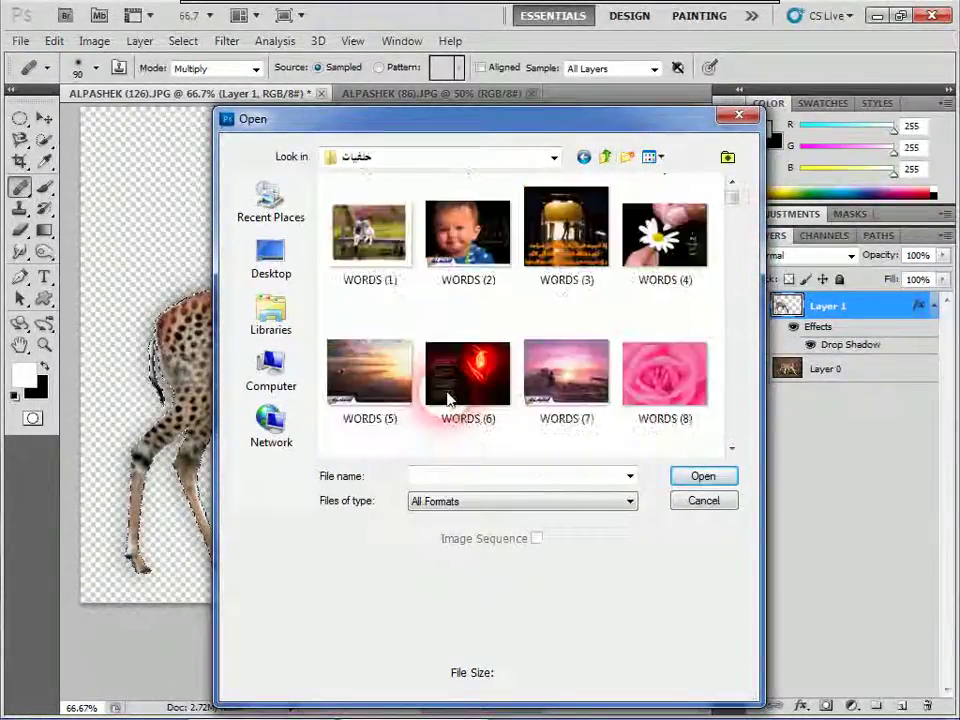
{"action": "left_click", "coordinate": [458, 245]}
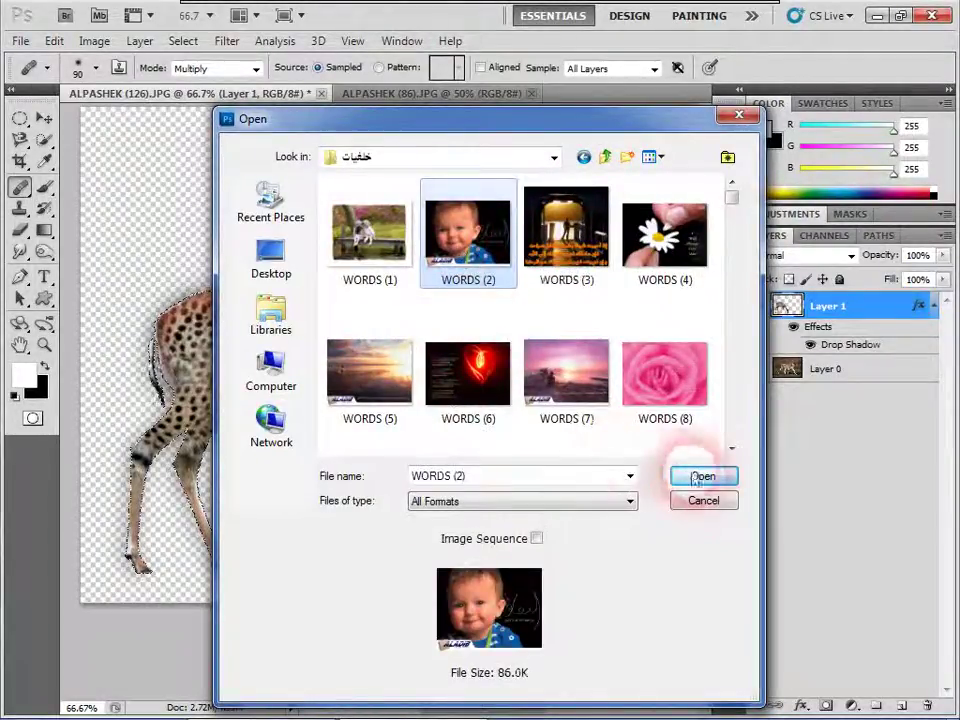
{"action": "left_click", "coordinate": [700, 476]}
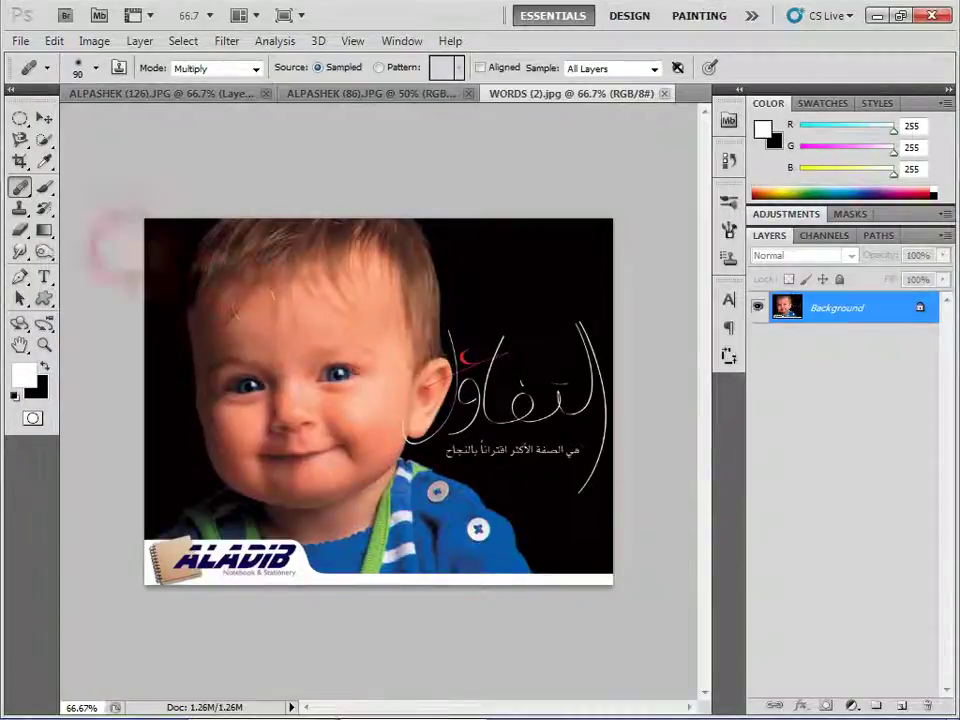
{"action": "left_click", "coordinate": [20, 41]}
Step: Browse the حيوانات مختلفة, خلفيات, رسوم and زهور folders for a photo
{"action": "left_click", "coordinate": [43, 80]}
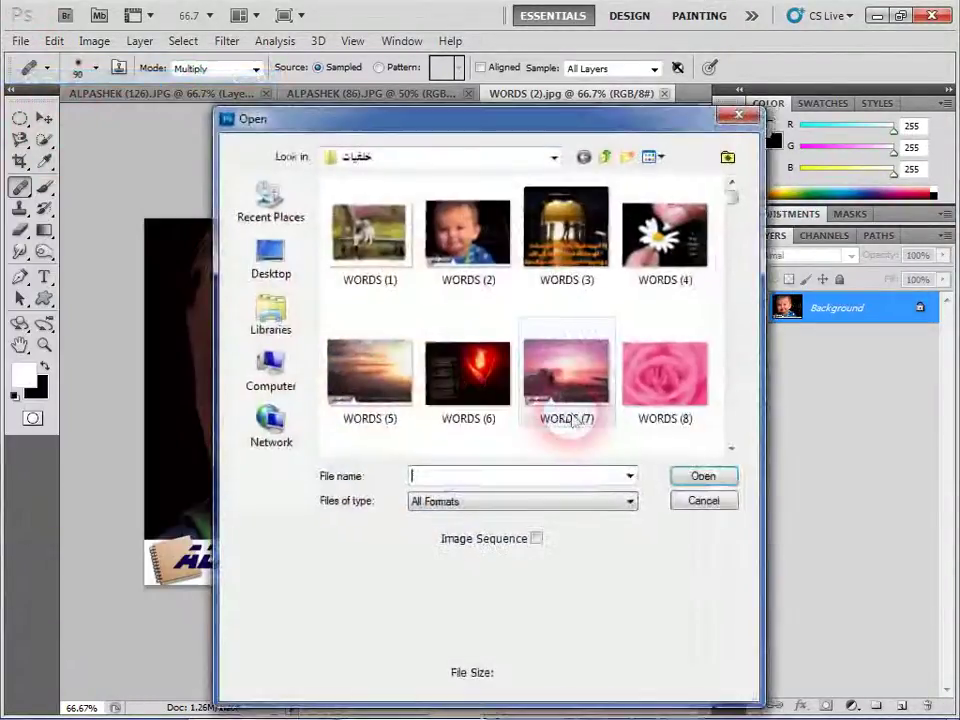
{"action": "left_click", "coordinate": [606, 157]}
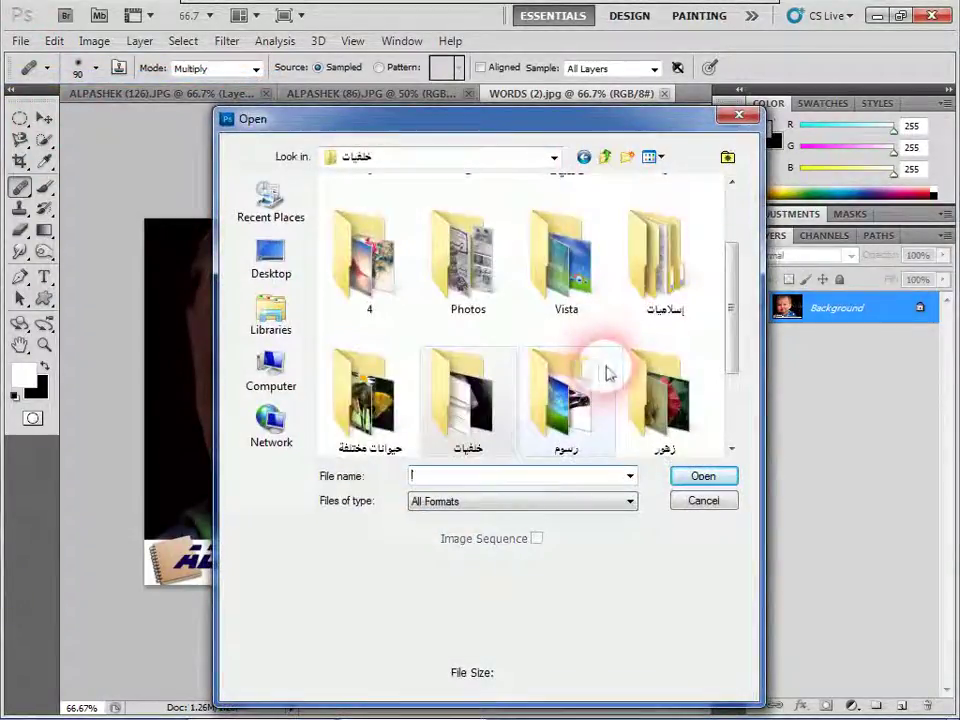
{"action": "double_click", "coordinate": [366, 400]}
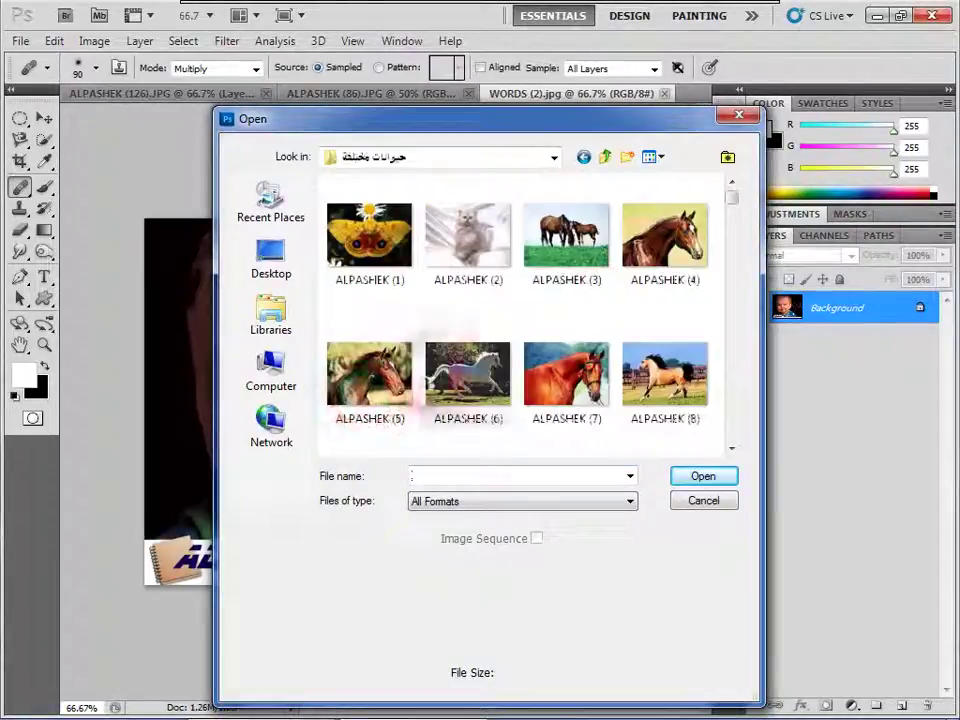
{"action": "left_click", "coordinate": [605, 157]}
{"action": "double_click", "coordinate": [461, 395]}
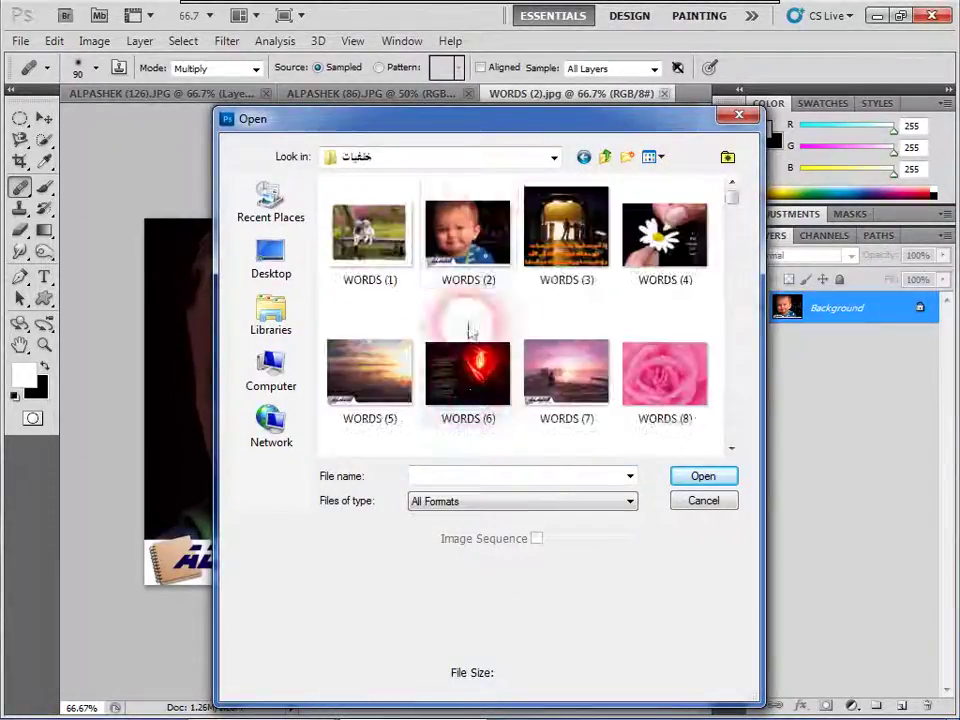
{"action": "left_click", "coordinate": [605, 157]}
{"action": "double_click", "coordinate": [589, 398]}
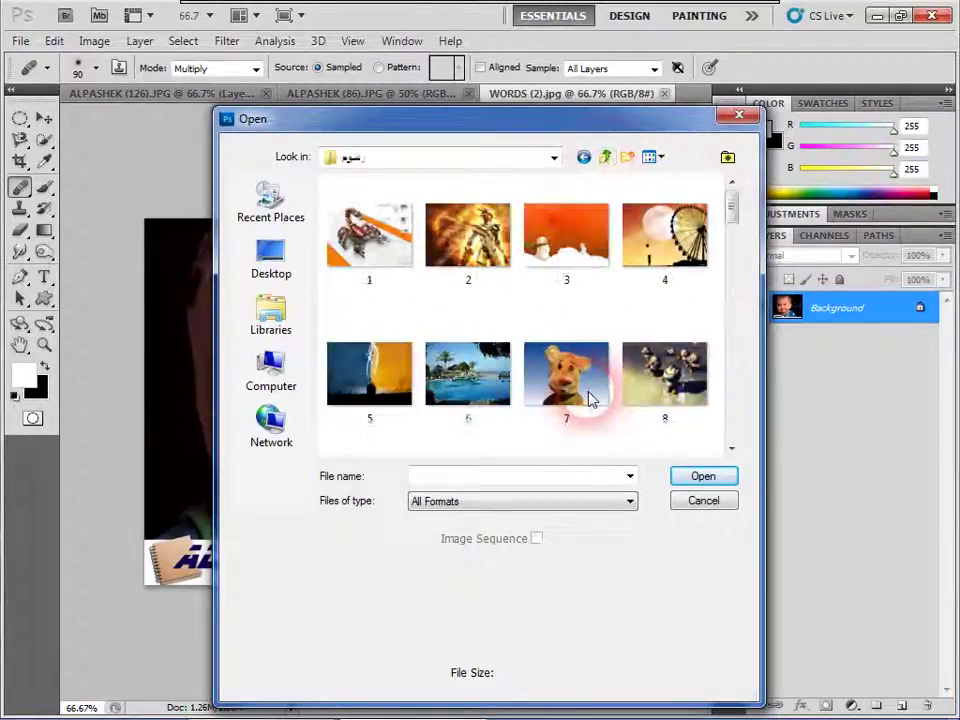
{"action": "left_click", "coordinate": [605, 157]}
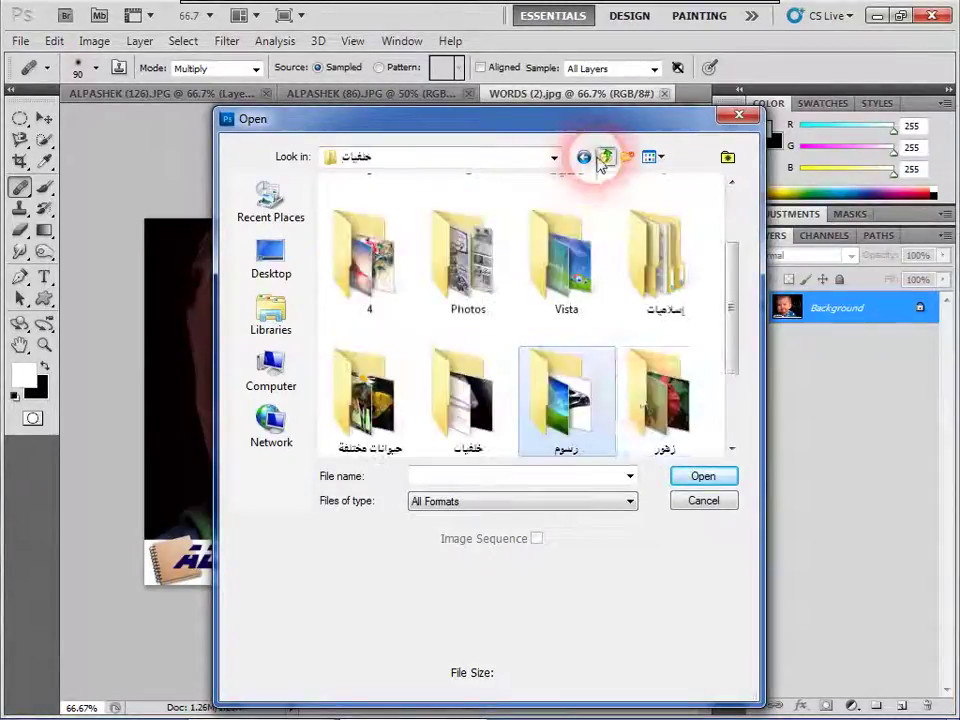
{"action": "double_click", "coordinate": [649, 400]}
{"action": "left_click_drag", "start_coordinate": [731, 197], "coordinate": [731, 430]}
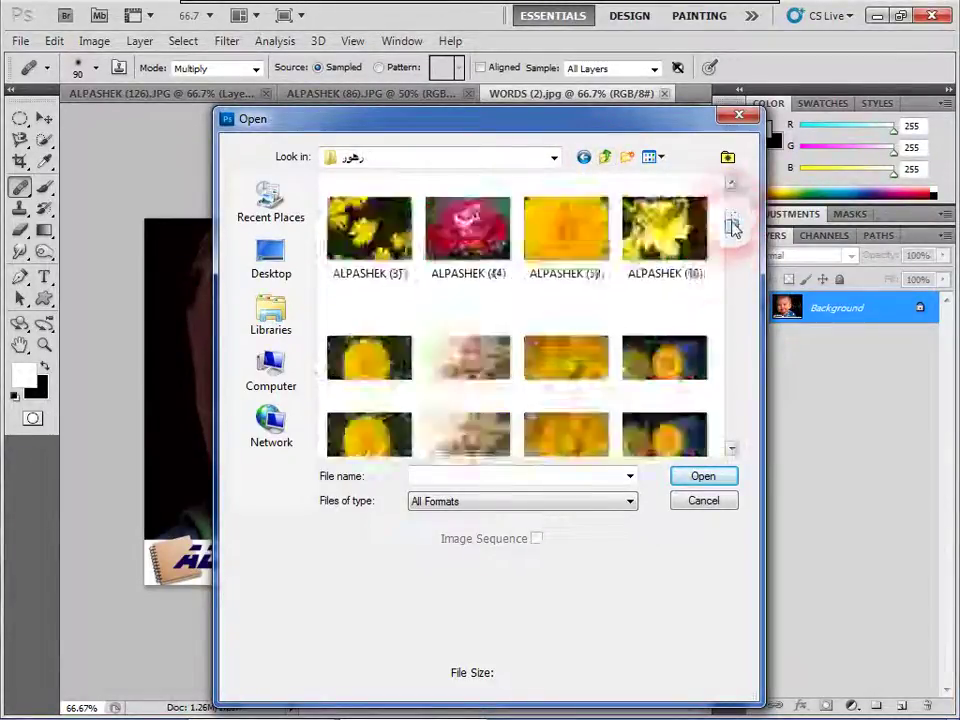
{"action": "left_click", "coordinate": [605, 155]}
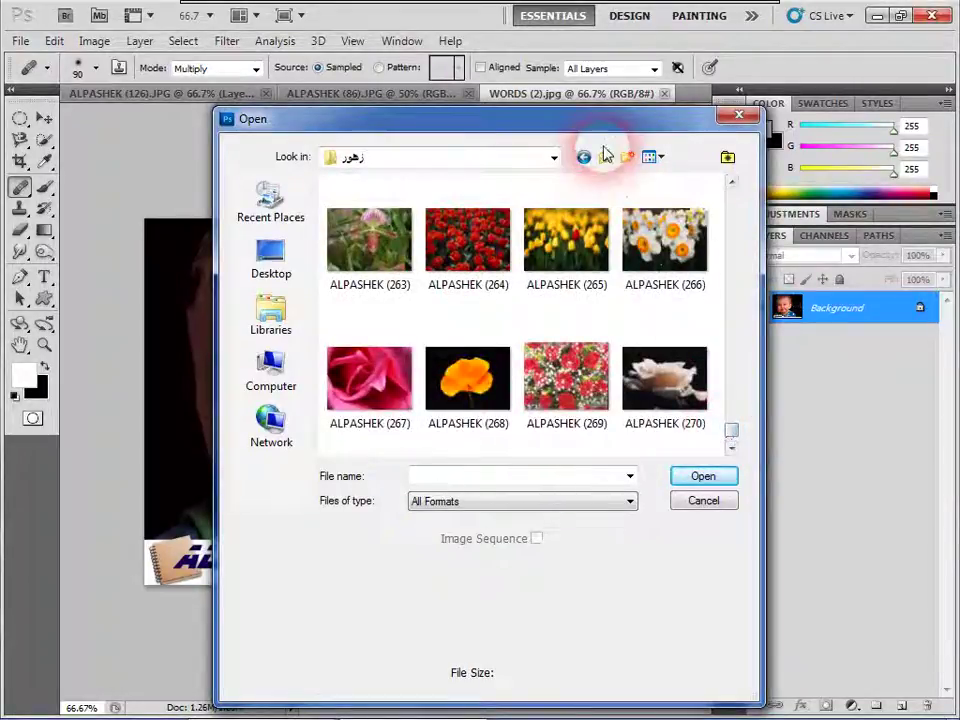
{"action": "left_click_drag", "start_coordinate": [729, 289], "coordinate": [729, 386]}
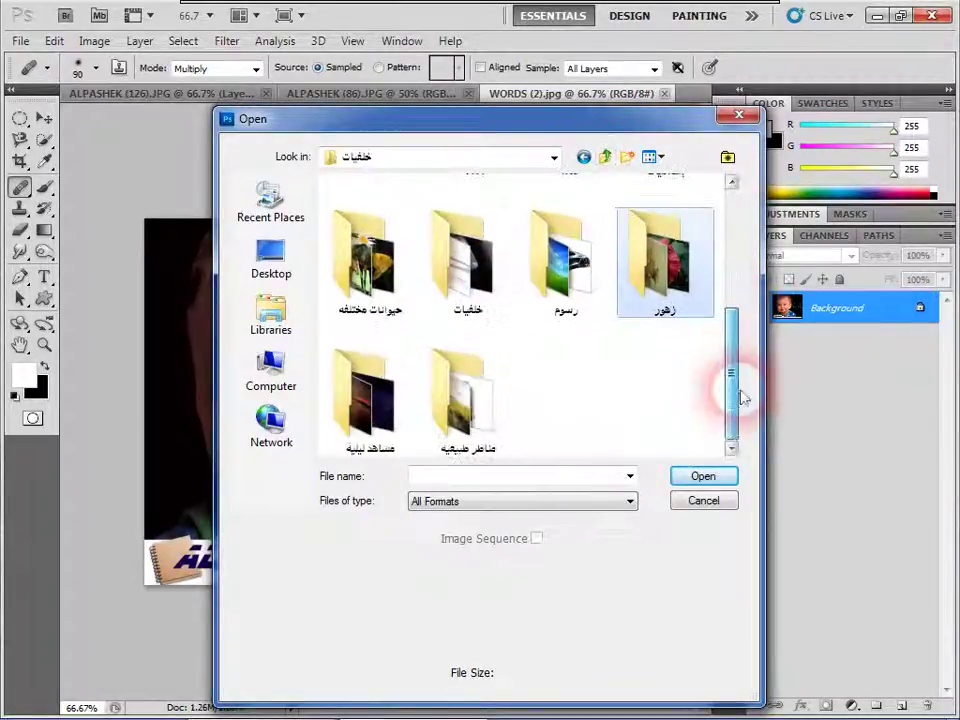
Step: Check the landscape Water and Asia folders, then the Vista wallpaper folder
{"action": "double_click", "coordinate": [454, 403]}
{"action": "double_click", "coordinate": [466, 235]}
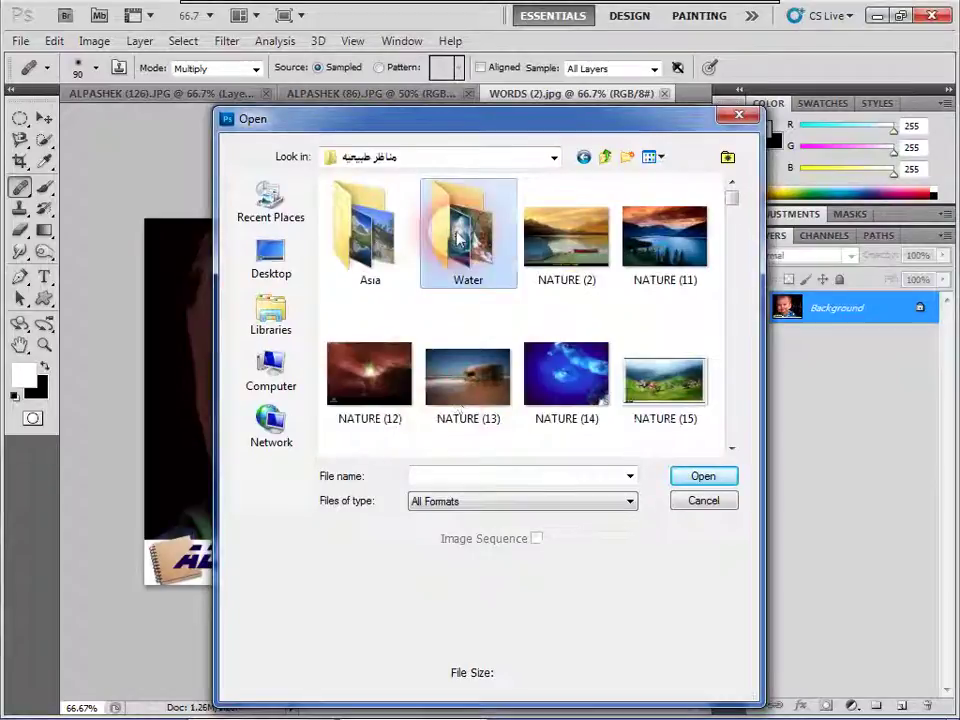
{"action": "left_click", "coordinate": [621, 158]}
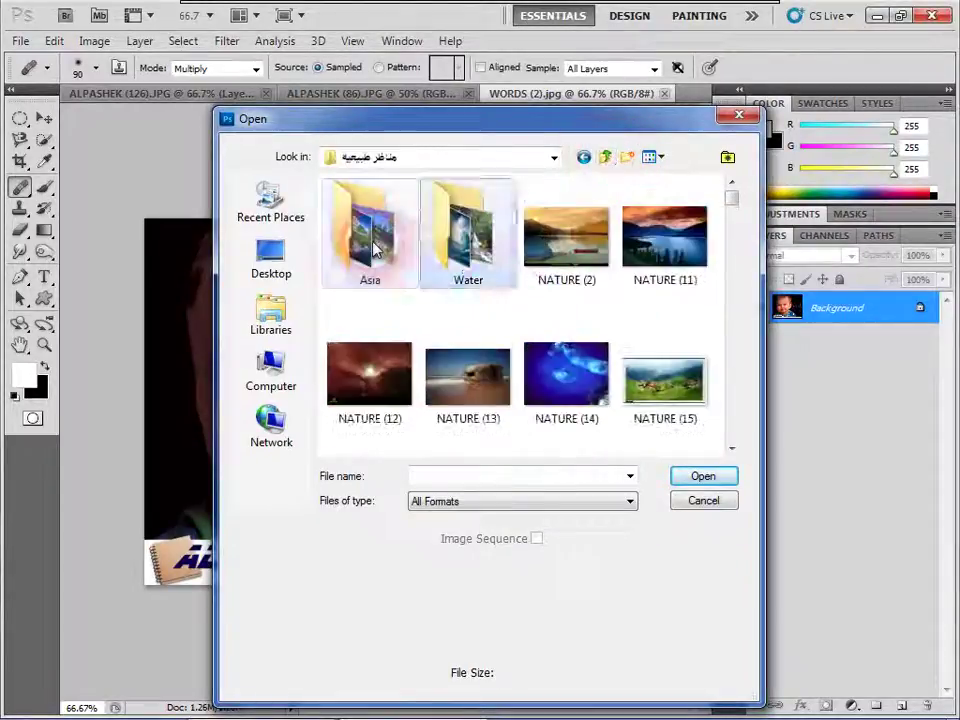
{"action": "double_click", "coordinate": [371, 236]}
{"action": "left_click", "coordinate": [607, 157]}
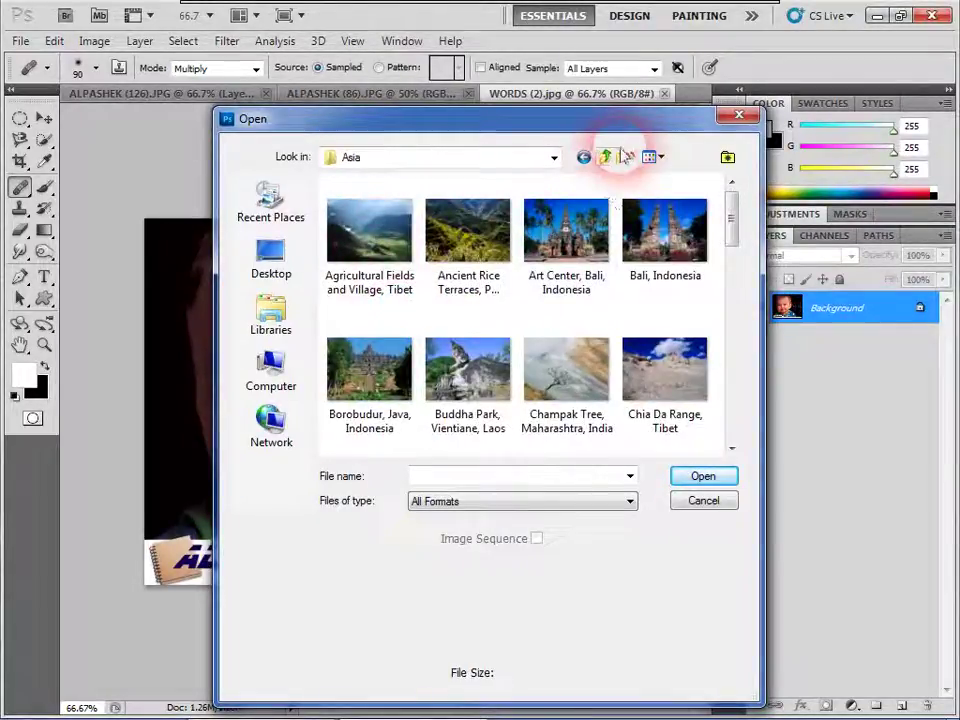
{"action": "left_click", "coordinate": [606, 157]}
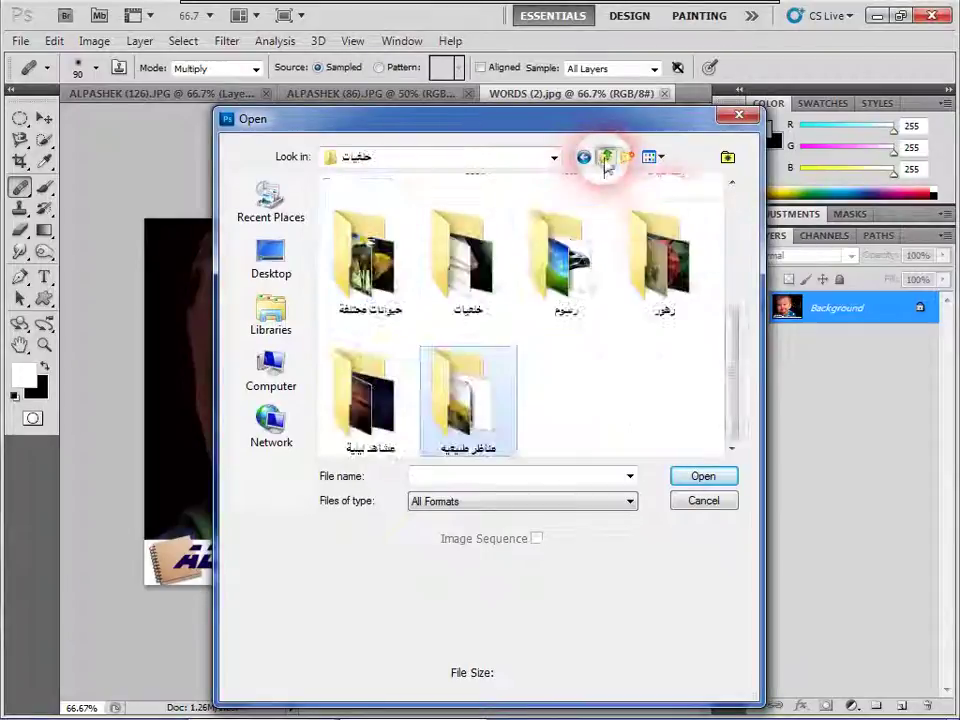
{"action": "left_click_drag", "start_coordinate": [729, 321], "coordinate": [735, 305]}
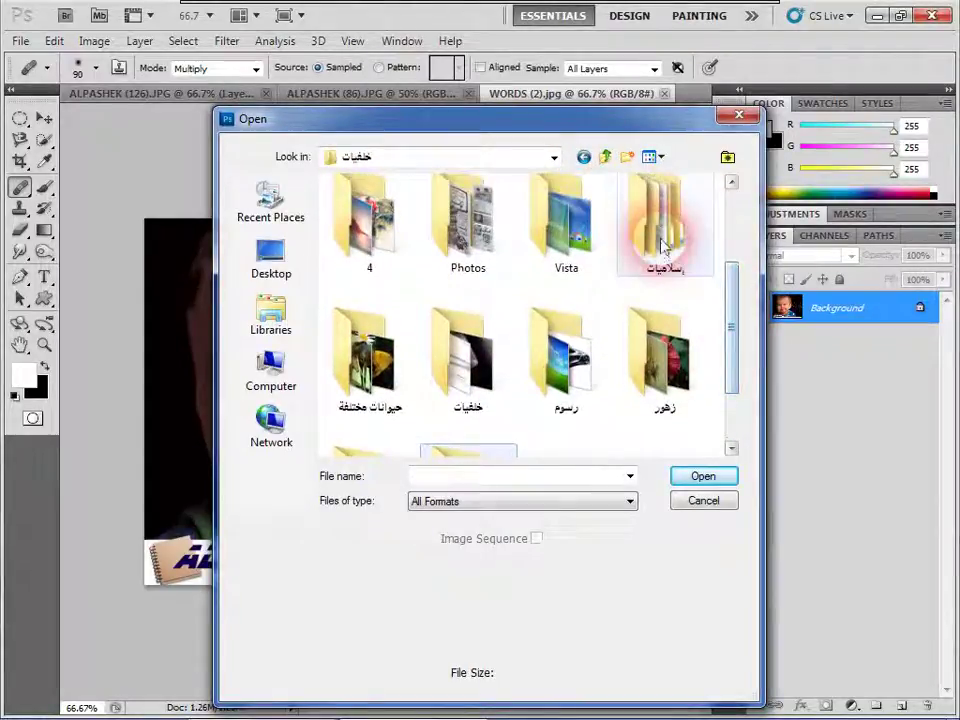
{"action": "double_click", "coordinate": [548, 226]}
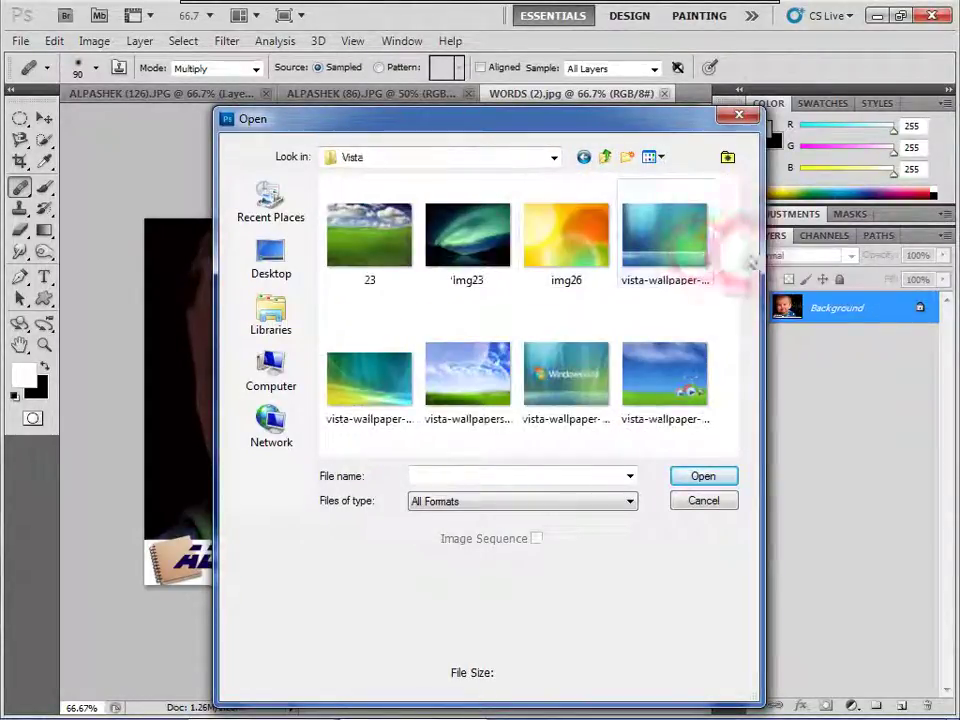
{"action": "left_click", "coordinate": [606, 160]}
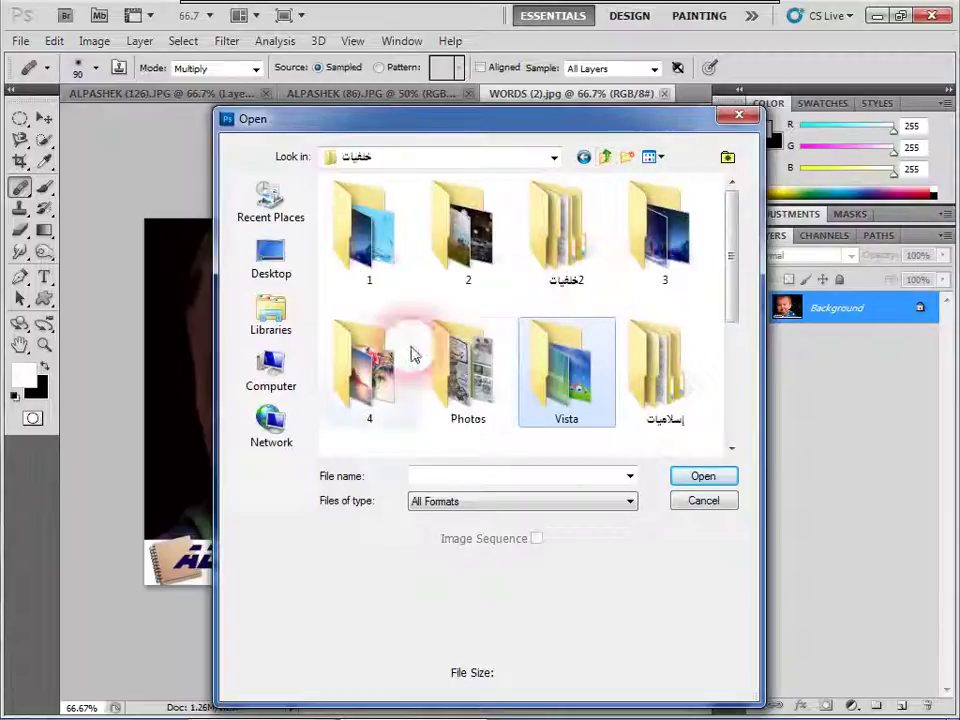
Step: Look through the Photos, 4 and 3 wallpaper folders
{"action": "double_click", "coordinate": [450, 352]}
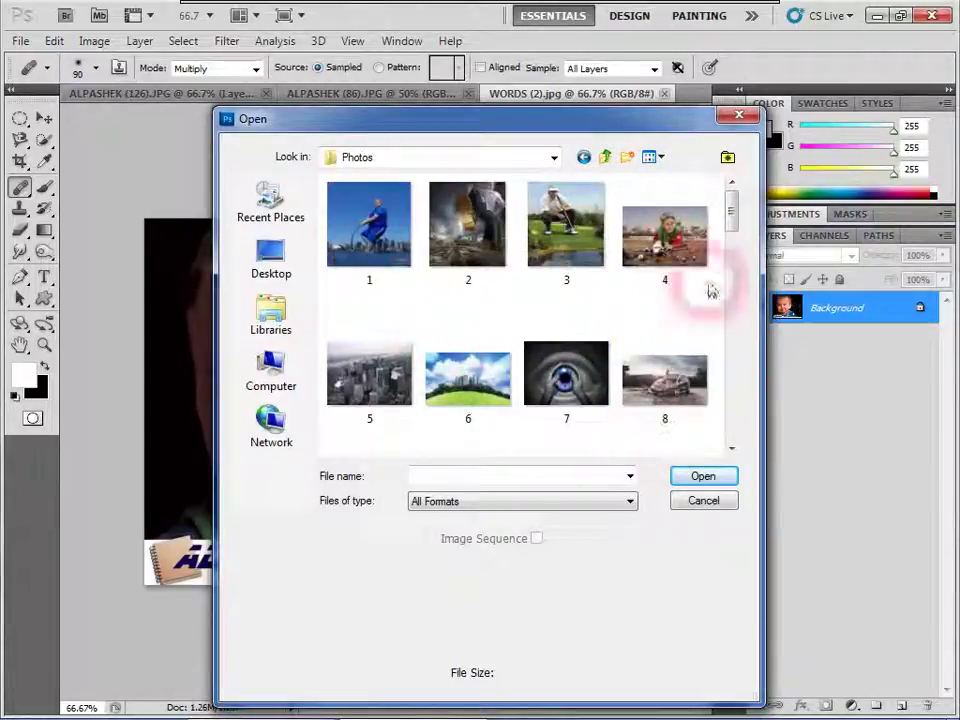
{"action": "mouse_move", "coordinate": [731, 212]}
{"action": "left_mouse_down"}
{"action": "mouse_move", "coordinate": [731, 425]}
{"action": "mouse_move", "coordinate": [735, 214]}
{"action": "left_mouse_up"}
{"action": "left_click", "coordinate": [606, 157]}
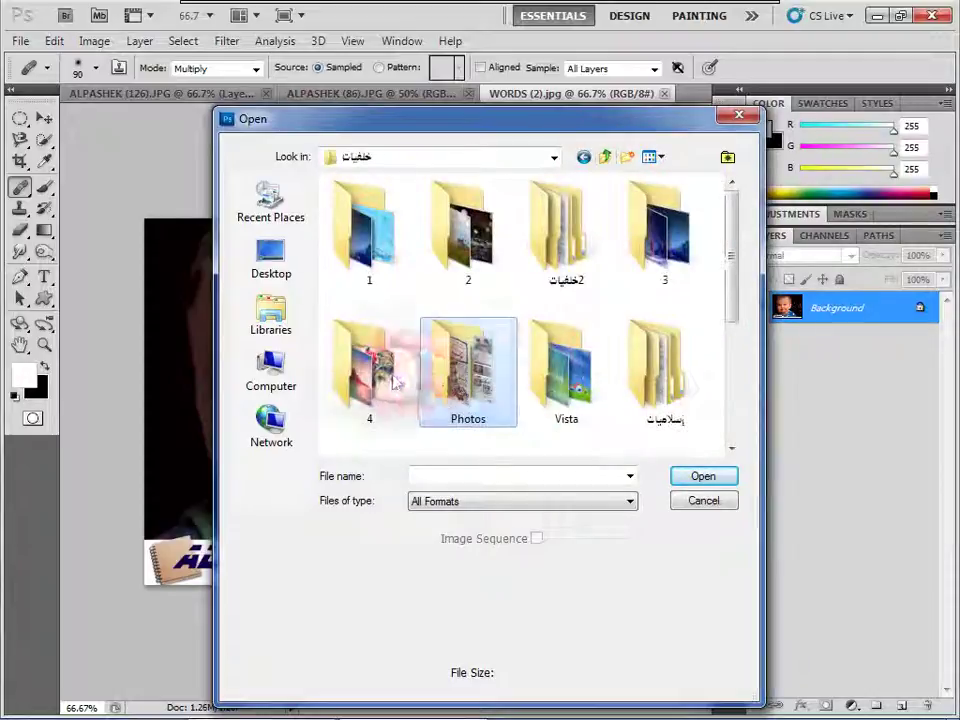
{"action": "double_click", "coordinate": [395, 381]}
{"action": "left_click", "coordinate": [606, 157]}
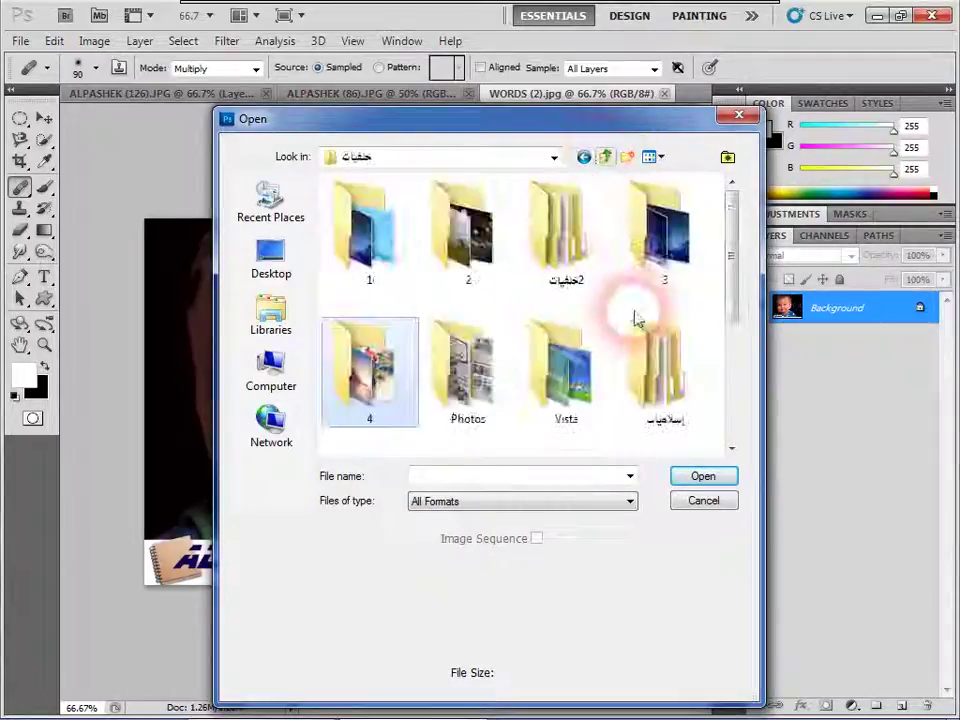
{"action": "double_click", "coordinate": [664, 268]}
{"action": "mouse_move", "coordinate": [735, 240]}
{"action": "left_mouse_down"}
{"action": "mouse_move", "coordinate": [735, 422]}
{"action": "mouse_move", "coordinate": [748, 199]}
{"action": "left_mouse_up"}
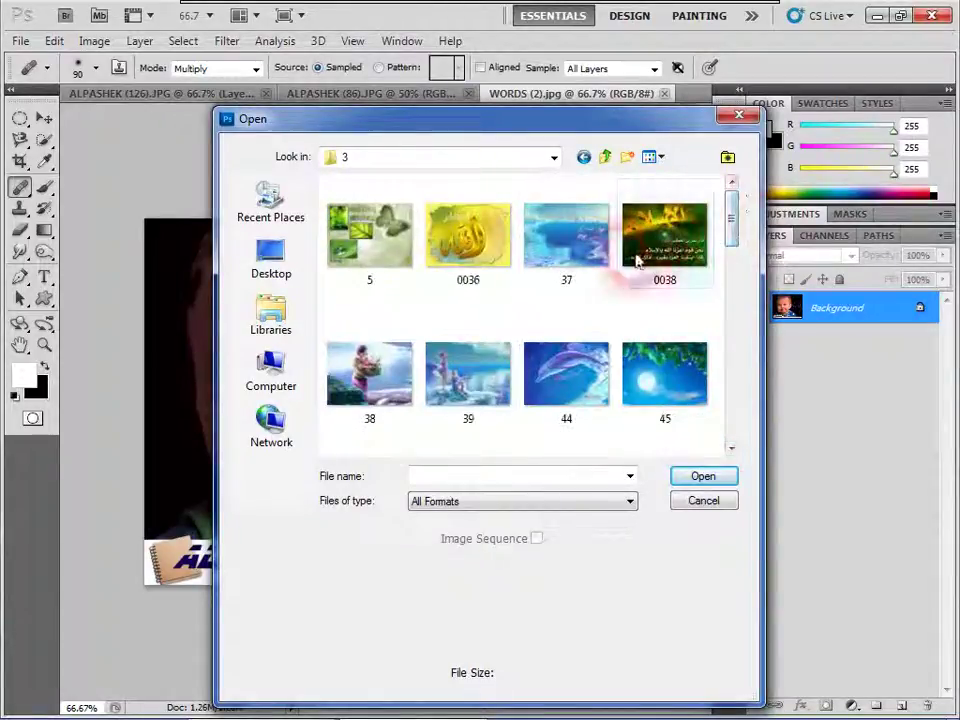
Step: Browse the خلفيات2, Webshots 2006 and fscommand folders, then cancel without opening anything
{"action": "left_click", "coordinate": [606, 157]}
{"action": "double_click", "coordinate": [560, 245]}
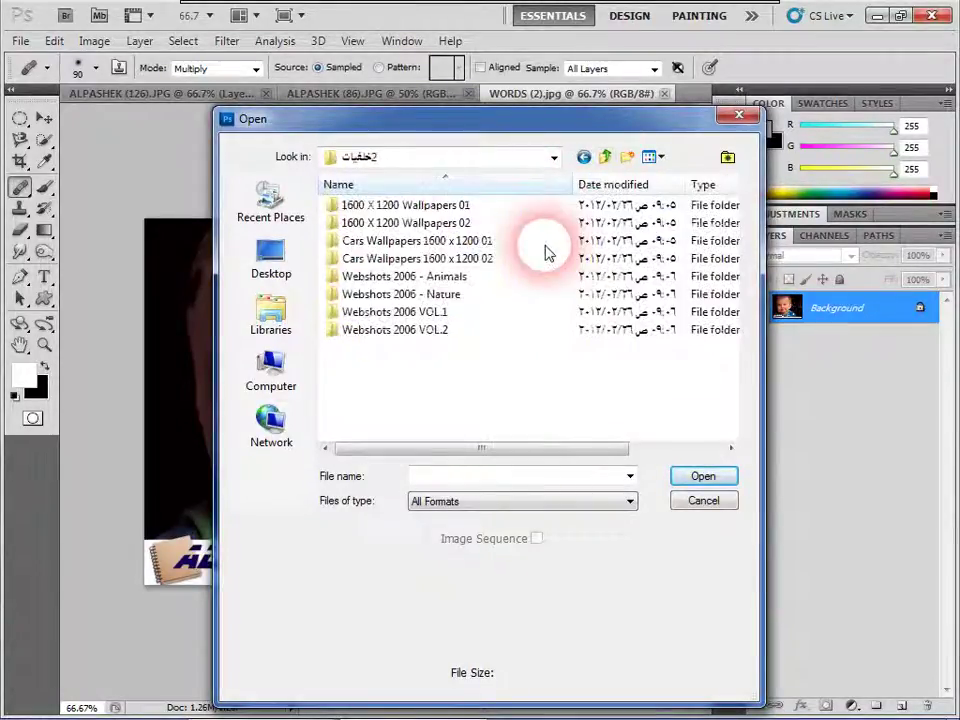
{"action": "double_click", "coordinate": [440, 206]}
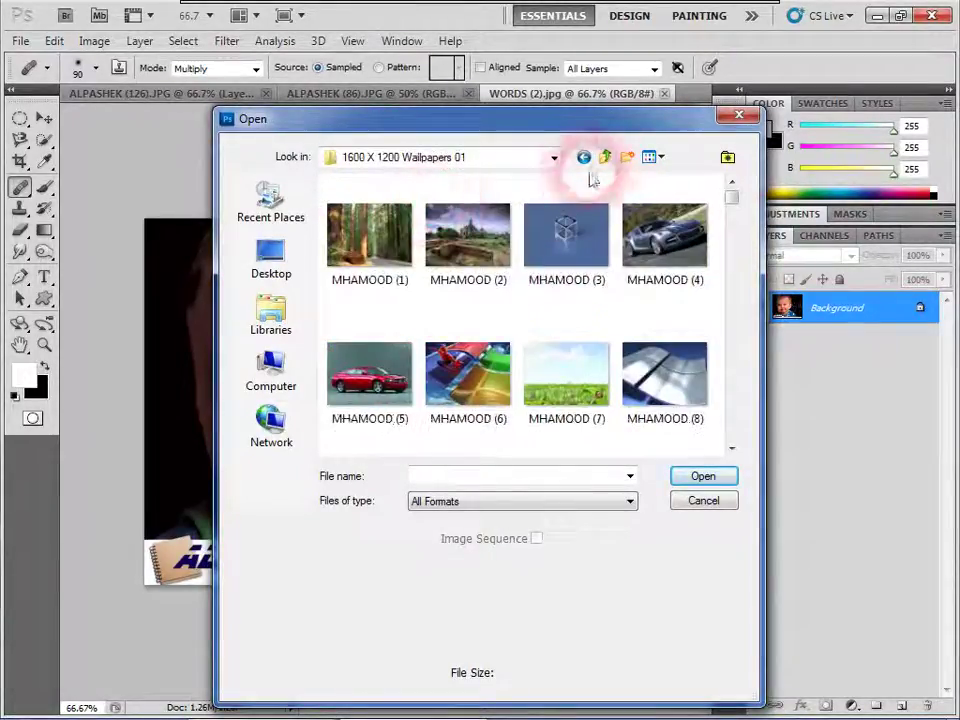
{"action": "left_click", "coordinate": [606, 157]}
{"action": "double_click", "coordinate": [443, 330]}
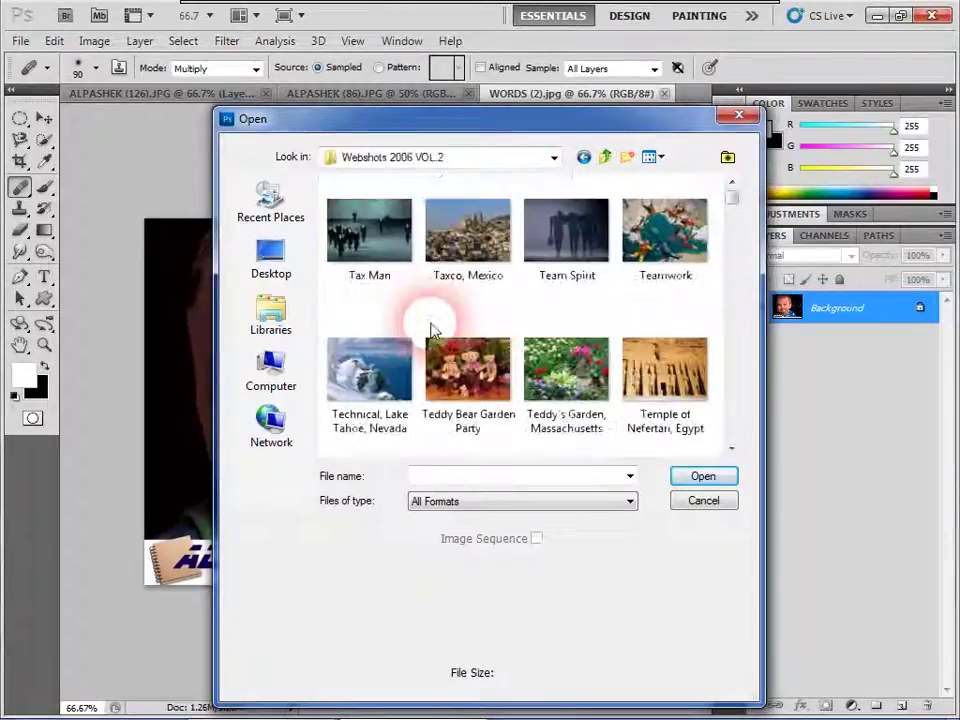
{"action": "left_click", "coordinate": [606, 160]}
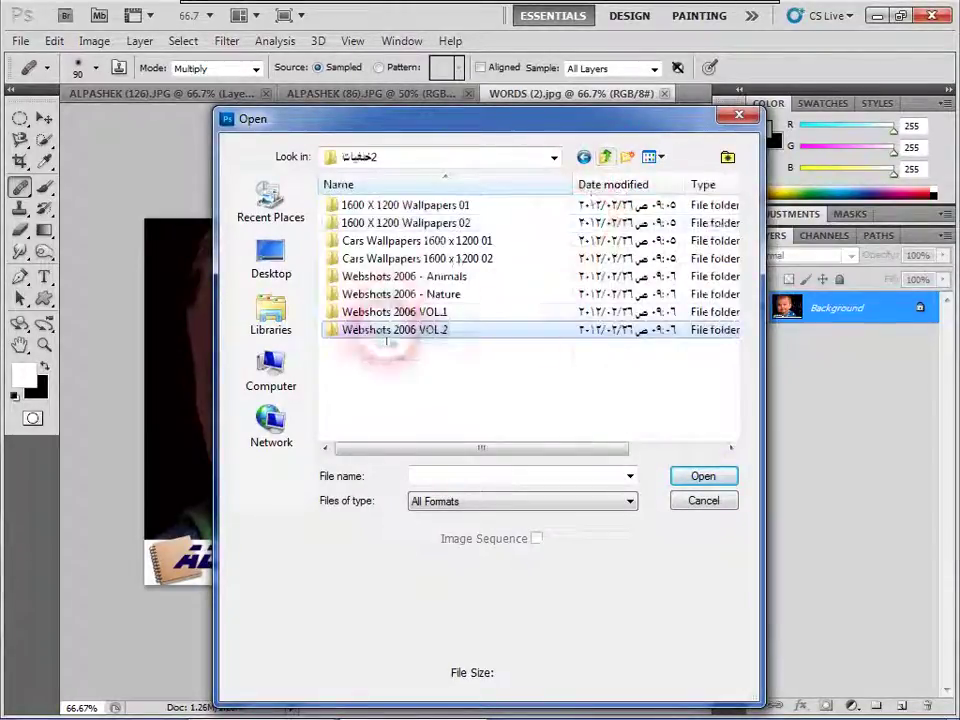
{"action": "double_click", "coordinate": [392, 313]}
{"action": "double_click", "coordinate": [370, 204]}
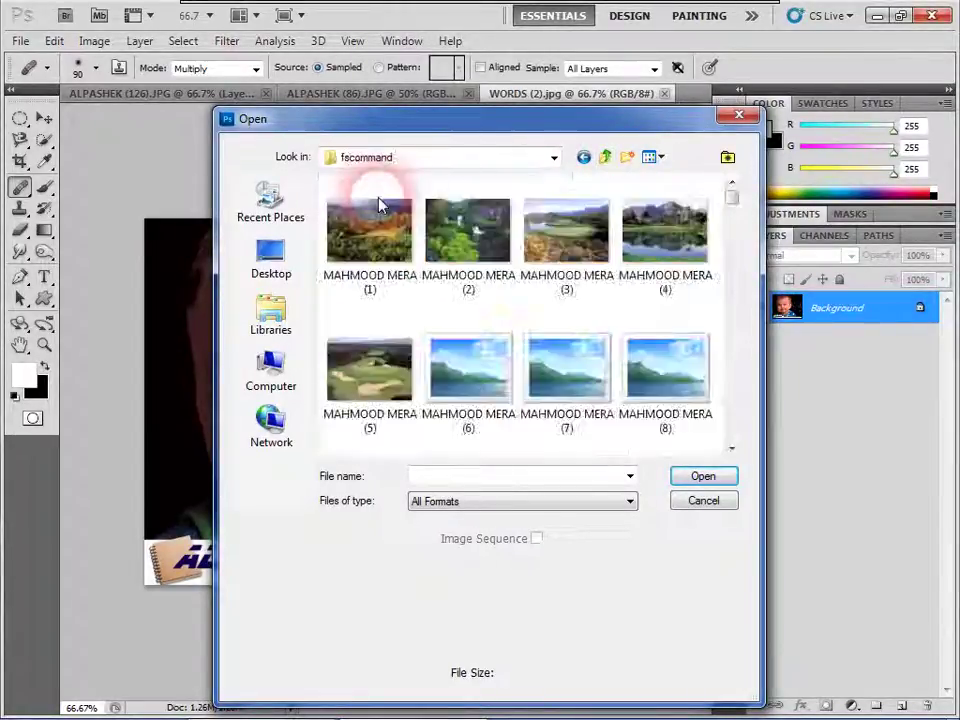
{"action": "left_click", "coordinate": [716, 508]}
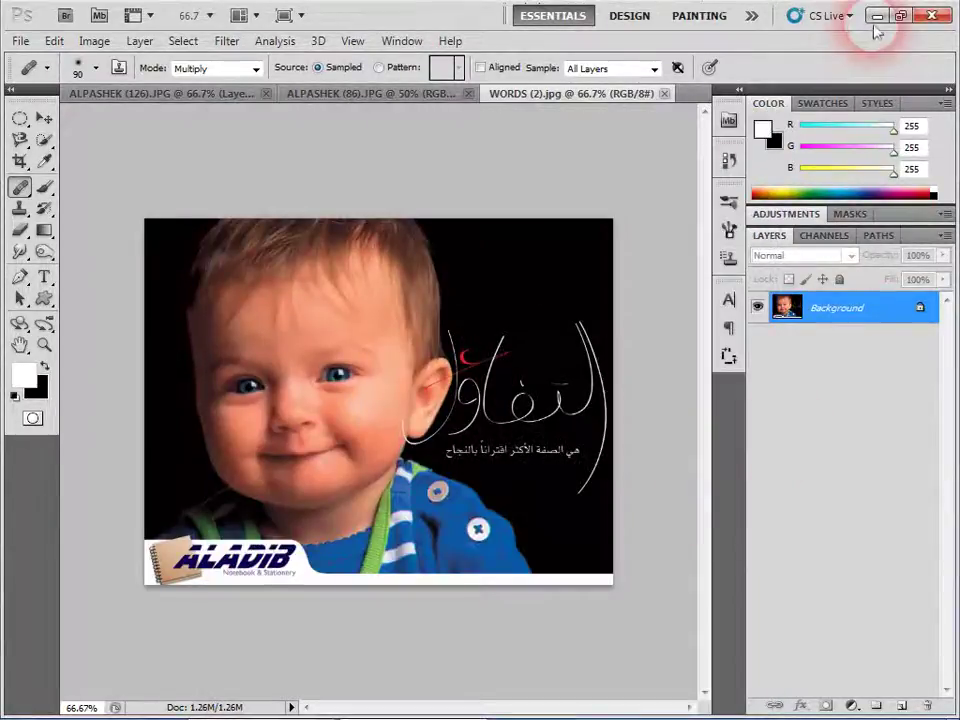
Step: Minimize Photoshop and browse Local Disk (E:) and Local Disk (D:) in Computer
{"action": "left_click", "coordinate": [877, 15]}
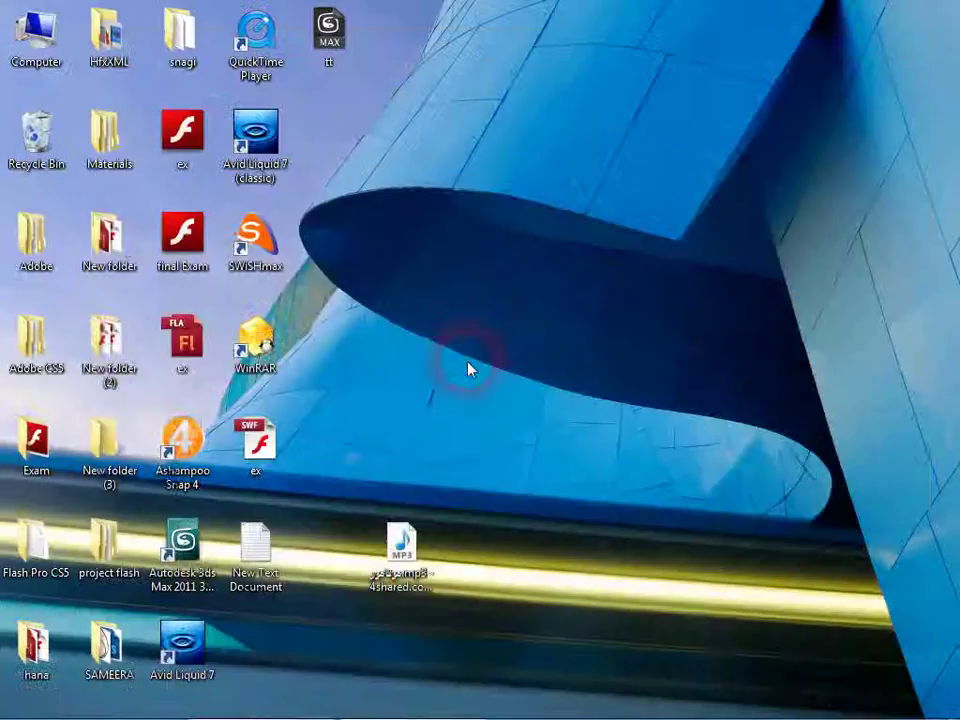
{"action": "double_click", "coordinate": [18, 28]}
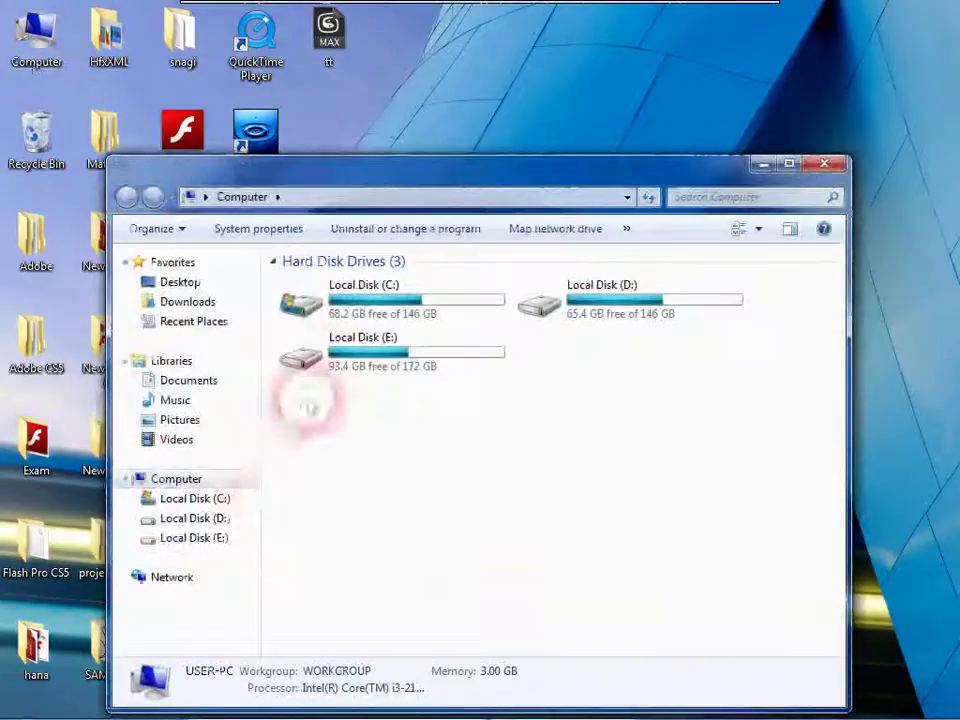
{"action": "double_click", "coordinate": [375, 356]}
{"action": "double_click", "coordinate": [360, 163]}
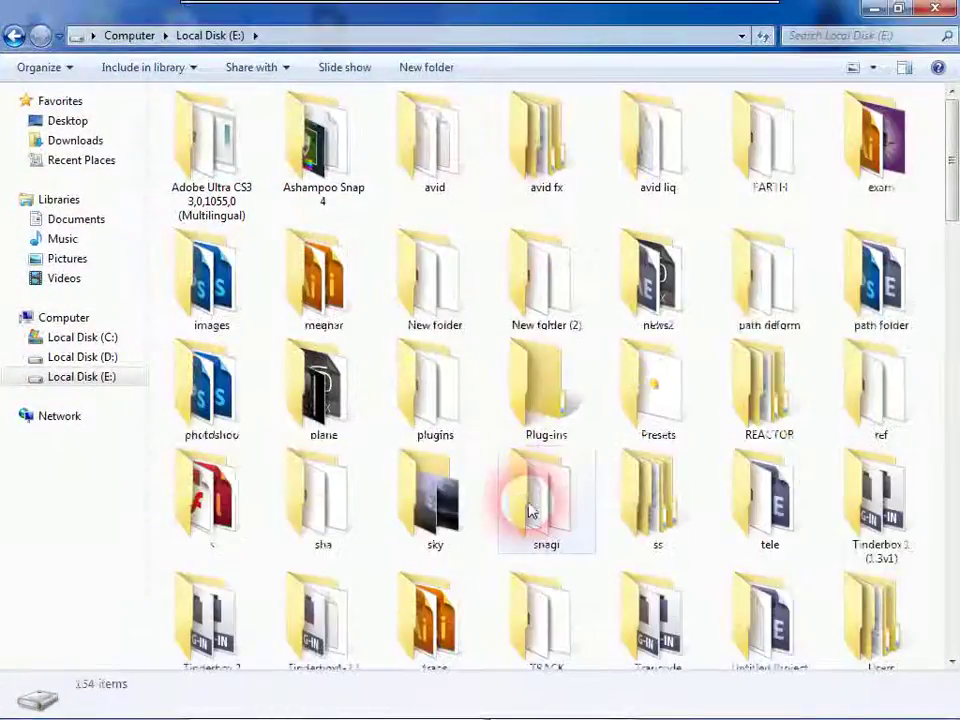
{"action": "left_click", "coordinate": [429, 514]}
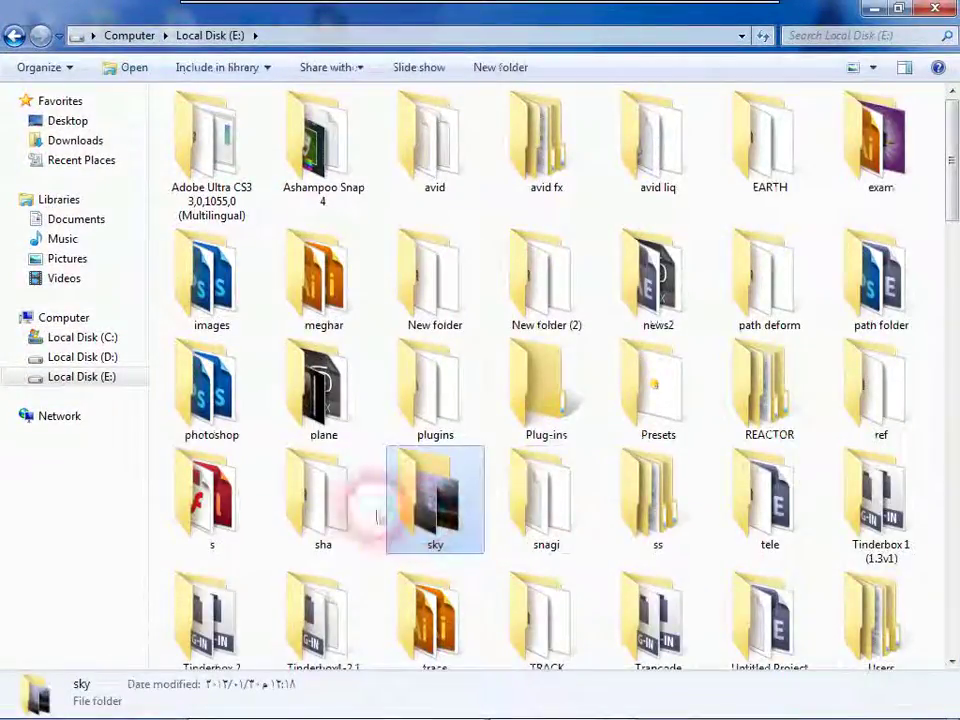
{"action": "left_click", "coordinate": [122, 358]}
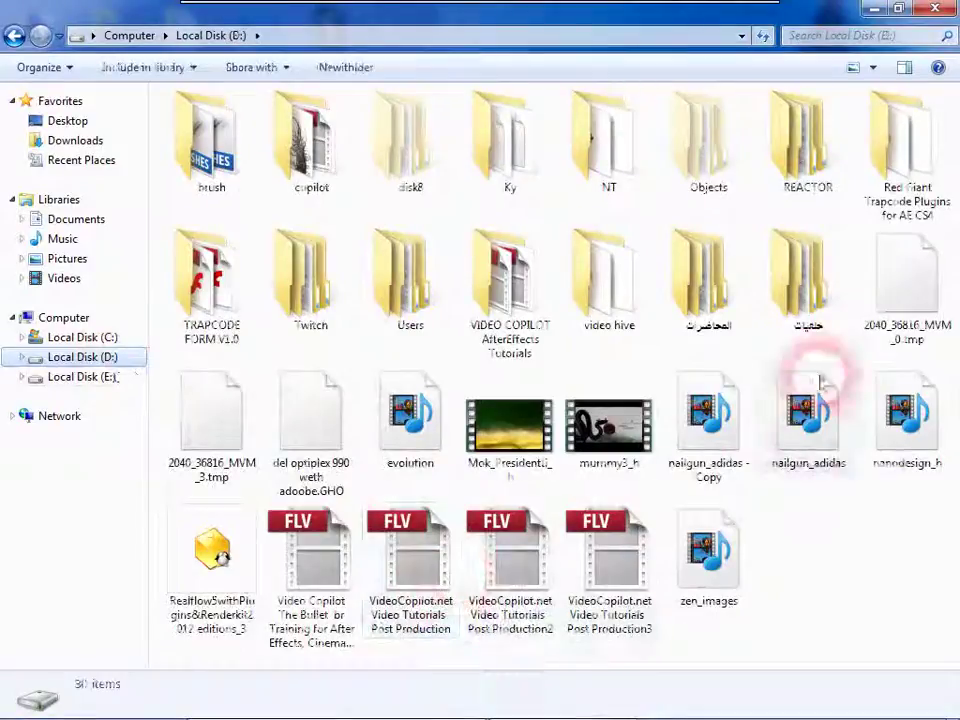
Step: Open D:\خلفيات and check its WORDS, animals and nature subfolders
{"action": "double_click", "coordinate": [805, 272]}
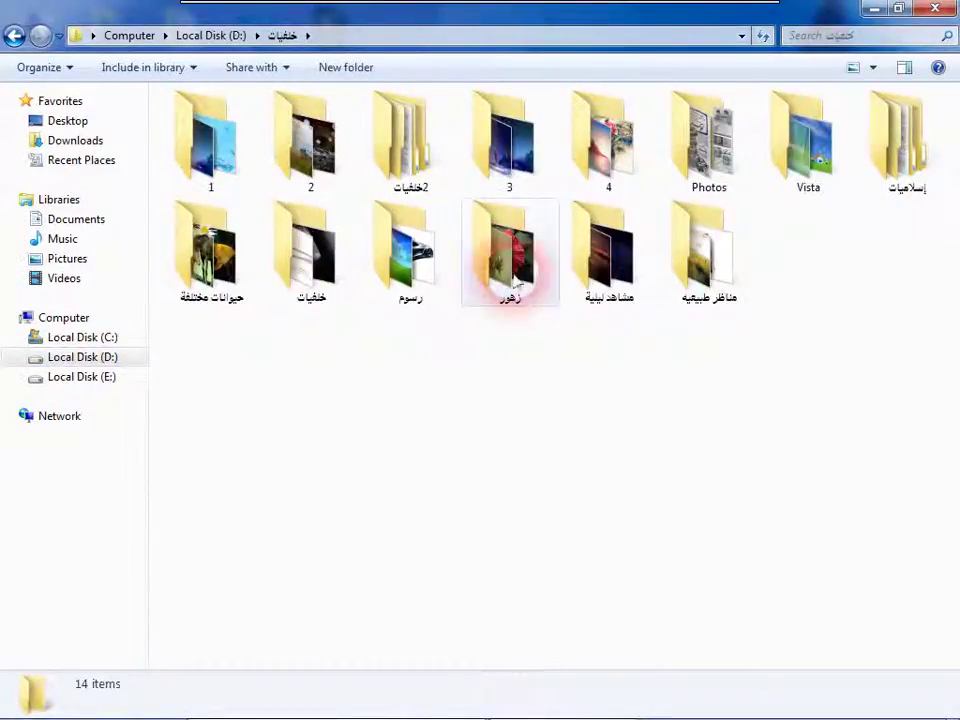
{"action": "double_click", "coordinate": [325, 246]}
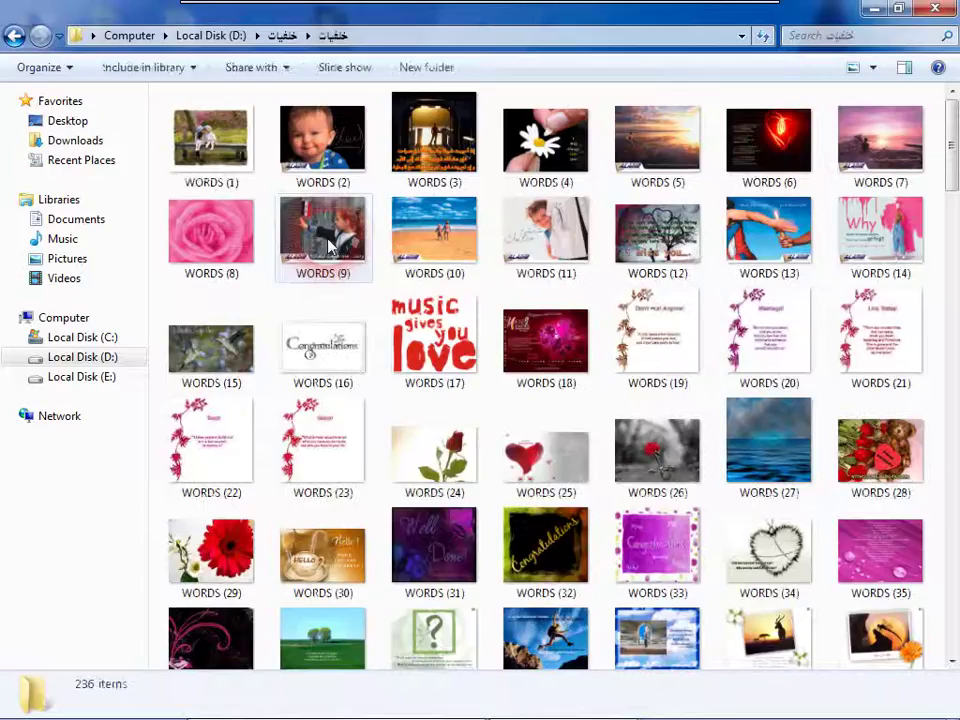
{"action": "key", "text": "BackSpace"}
{"action": "left_click", "coordinate": [218, 268]}
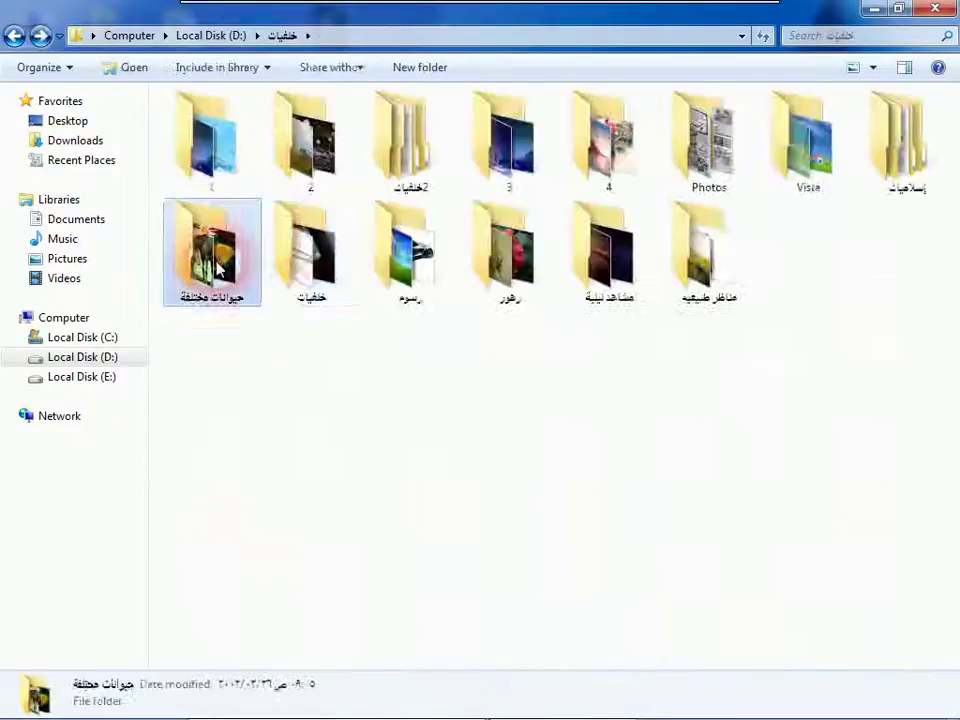
{"action": "double_click", "coordinate": [218, 268]}
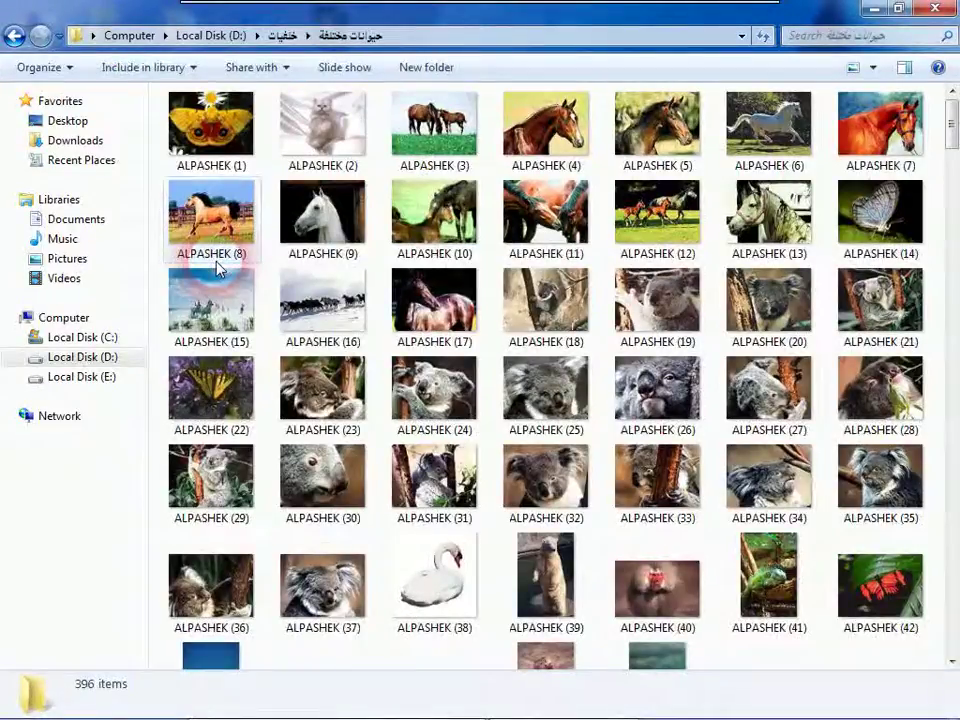
{"action": "key", "text": "BackSpace"}
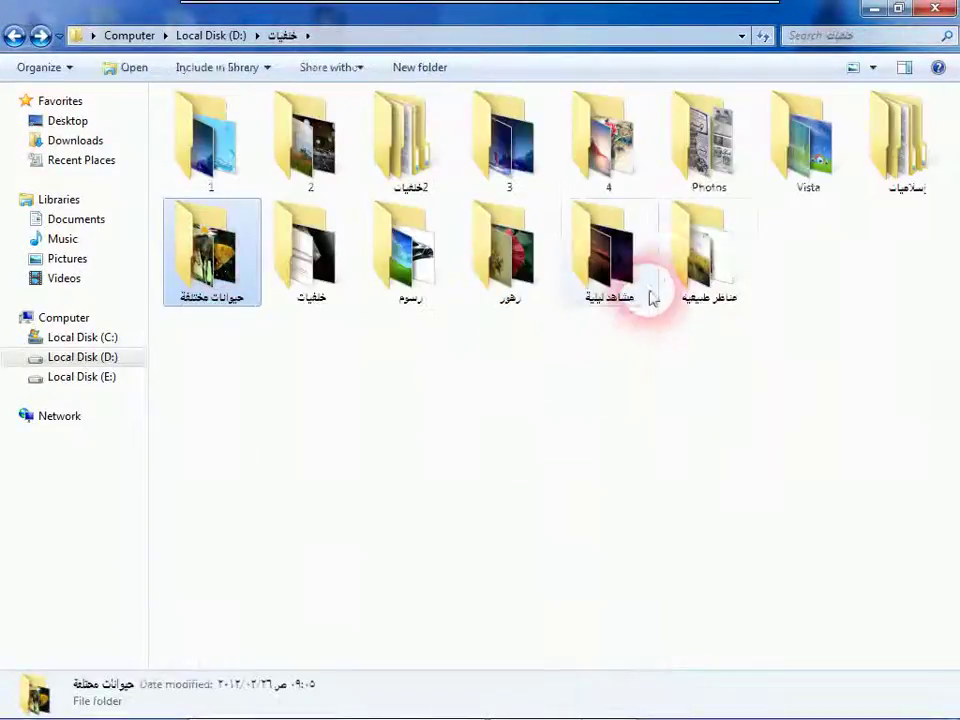
{"action": "double_click", "coordinate": [679, 257]}
{"action": "left_click", "coordinate": [318, 150]}
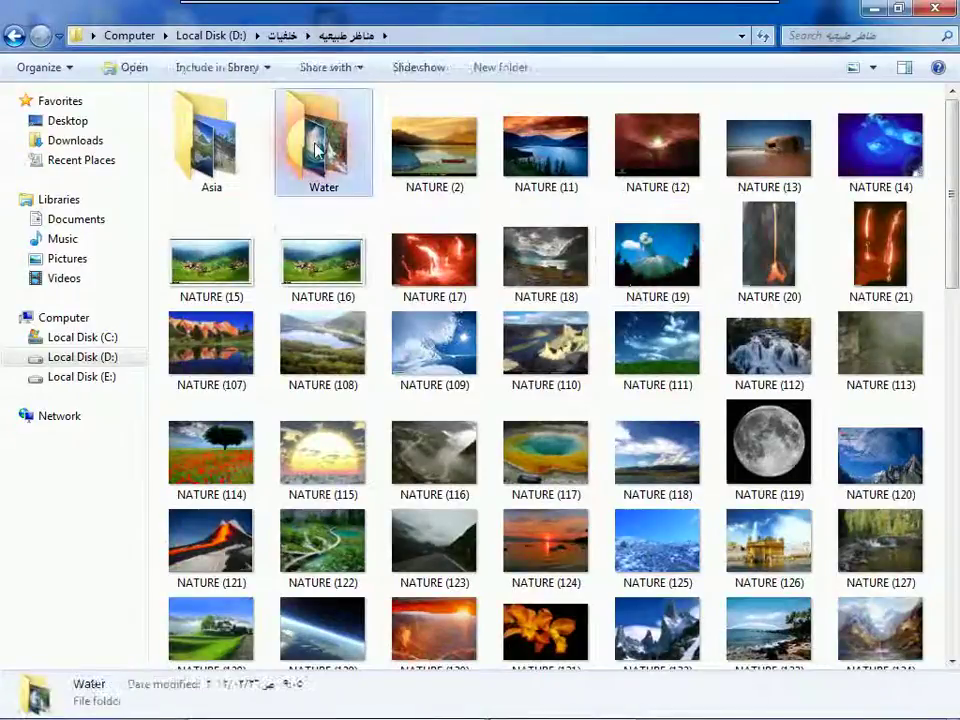
{"action": "key", "text": "BackSpace"}
Step: Check the مشاهد ليلية, زهور, رسوم and inner خلفيات subfolders
{"action": "double_click", "coordinate": [609, 285]}
{"action": "key", "text": "BackSpace"}
{"action": "double_click", "coordinate": [471, 257]}
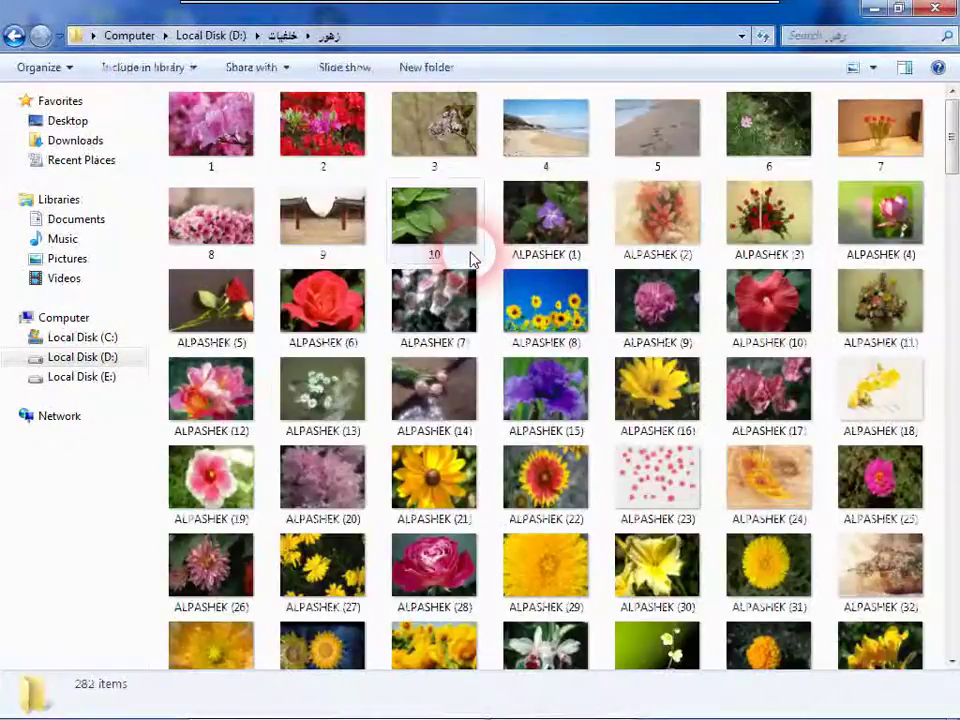
{"action": "key", "text": "BackSpace"}
{"action": "double_click", "coordinate": [420, 225]}
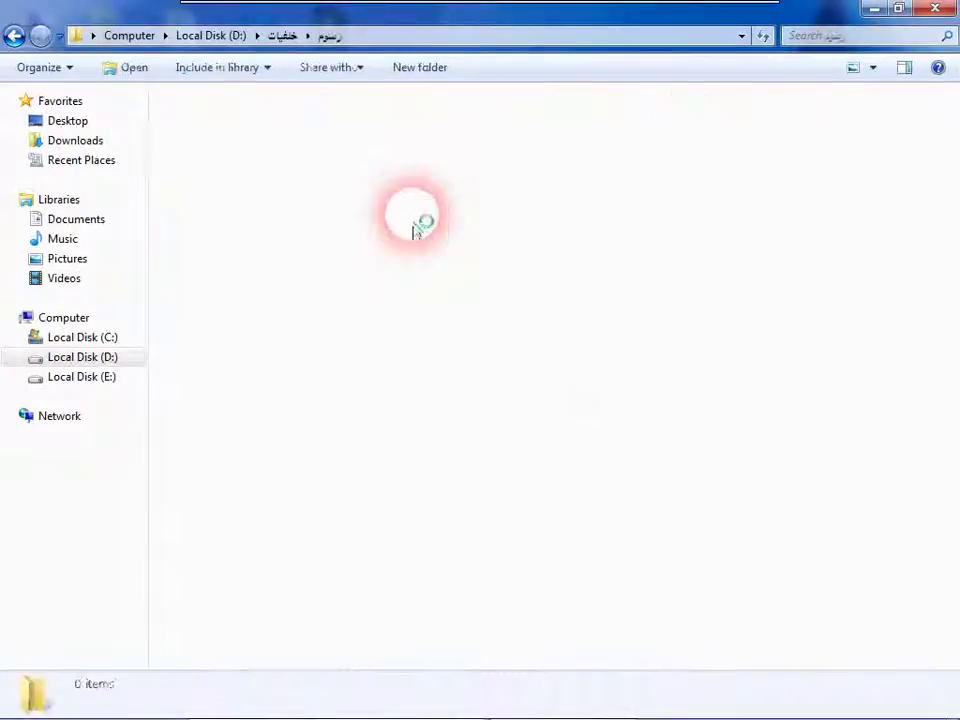
{"action": "key", "text": "BackSpace"}
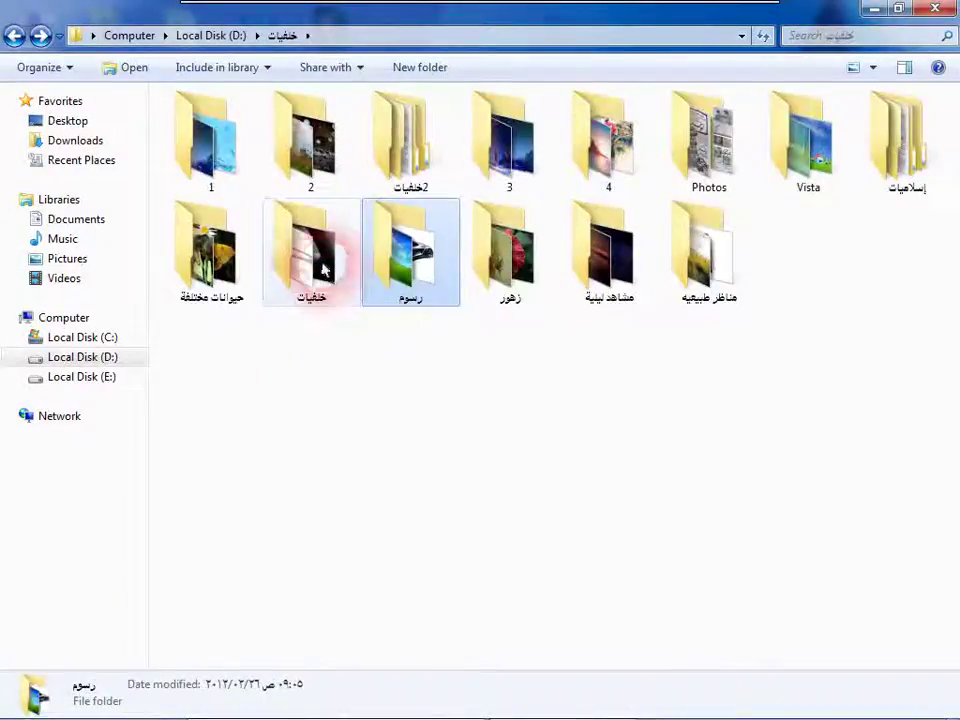
{"action": "double_click", "coordinate": [308, 248]}
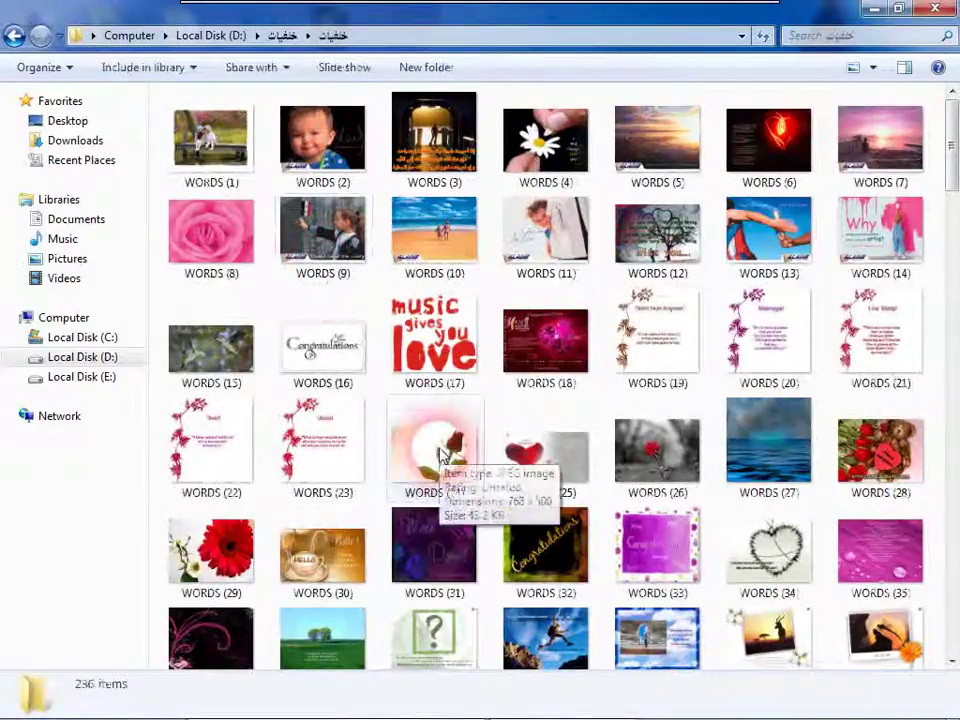
{"action": "key", "text": "BackSpace"}
Step: Scroll through the حيوانات مختلفة animal pictures, then return to خلفيات
{"action": "double_click", "coordinate": [214, 280]}
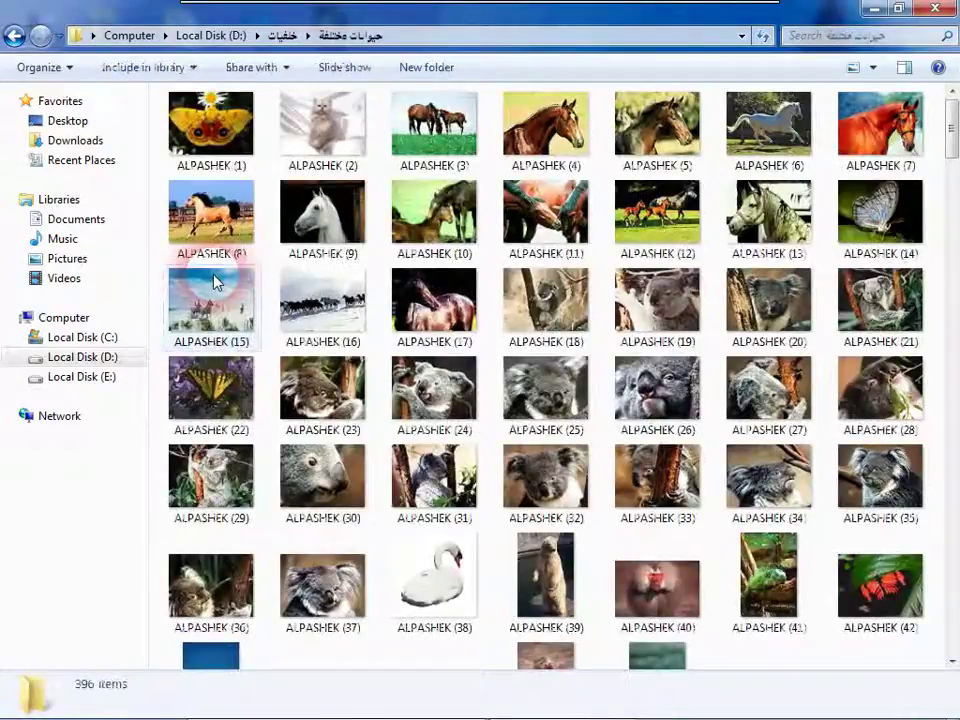
{"action": "left_click", "coordinate": [514, 520]}
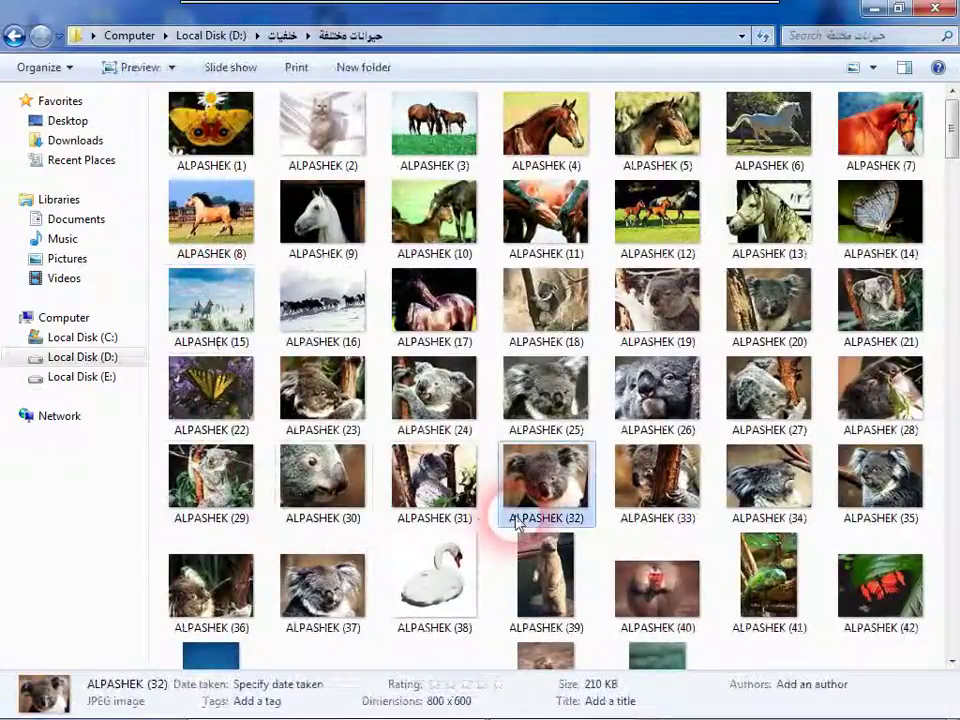
{"action": "scroll", "coordinate": [514, 520], "scroll_direction": "down", "scroll_amount": 3}
{"action": "scroll", "coordinate": [517, 521], "scroll_direction": "down", "scroll_amount": 3}
{"action": "scroll", "coordinate": [517, 521], "scroll_direction": "down", "scroll_amount": 6}
{"action": "scroll", "coordinate": [517, 521], "scroll_direction": "down", "scroll_amount": 3}
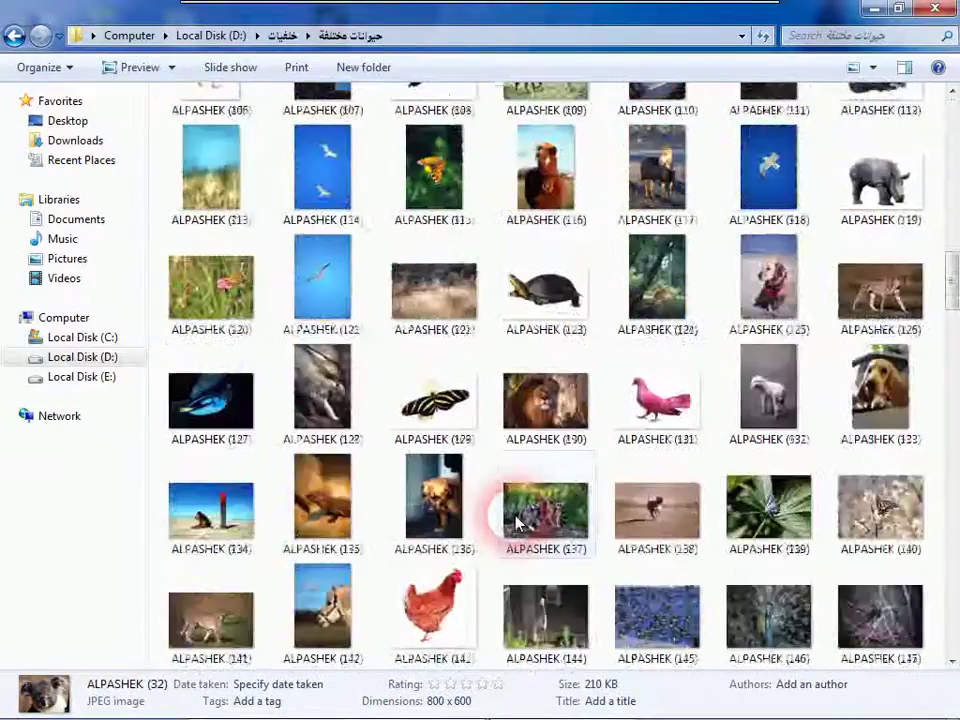
{"action": "scroll", "coordinate": [517, 521], "scroll_direction": "down", "scroll_amount": 3}
{"action": "scroll", "coordinate": [517, 521], "scroll_direction": "down", "scroll_amount": 3}
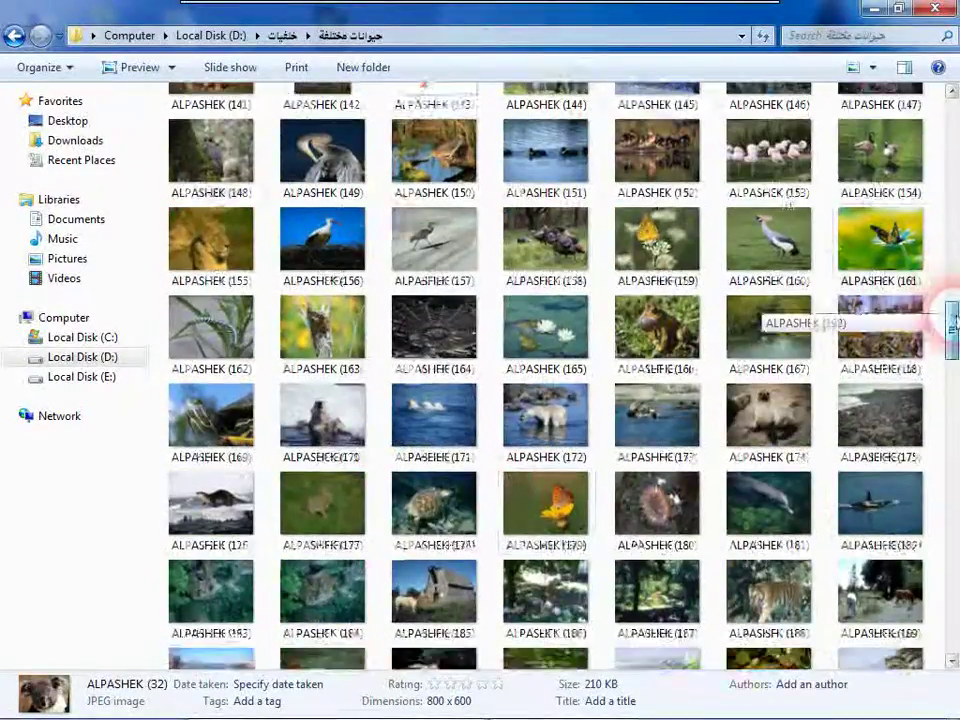
{"action": "mouse_move", "coordinate": [952, 318]}
{"action": "left_mouse_down"}
{"action": "mouse_move", "coordinate": [952, 625]}
{"action": "mouse_move", "coordinate": [949, 536]}
{"action": "left_mouse_up"}
{"action": "key", "text": "BackSpace"}
{"action": "left_click", "coordinate": [337, 265]}
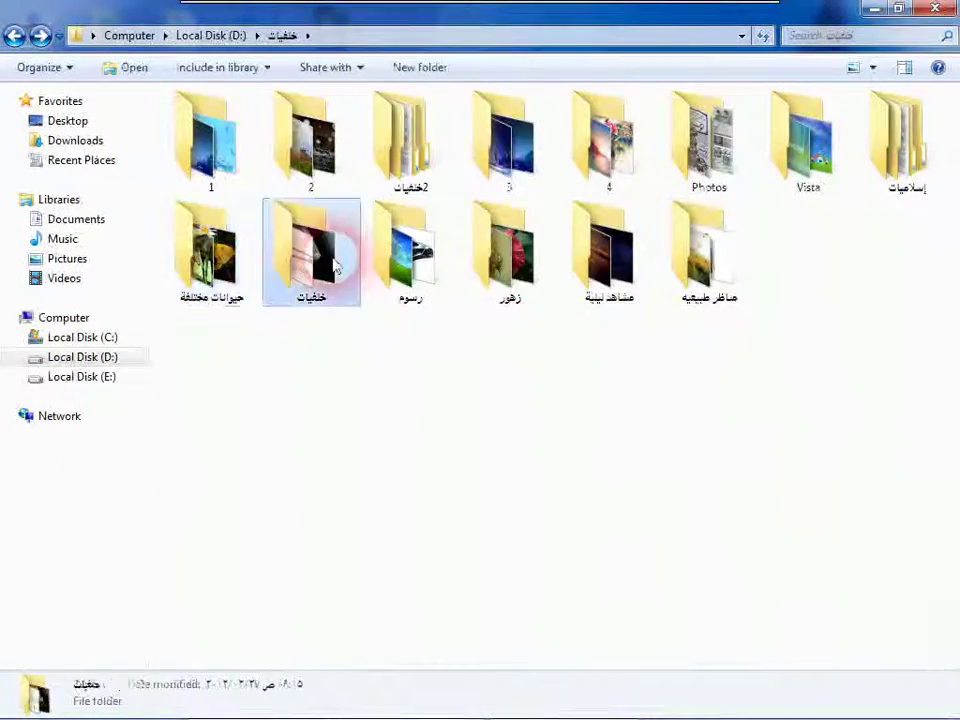
Step: Look through the inner خلفيات, رسوم and Vista wallpaper folders
{"action": "double_click", "coordinate": [337, 265]}
{"action": "mouse_move", "coordinate": [953, 172]}
{"action": "left_mouse_down"}
{"action": "mouse_move", "coordinate": [945, 590]}
{"action": "mouse_move", "coordinate": [946, 490]}
{"action": "left_mouse_up"}
{"action": "key", "text": "BackSpace"}
{"action": "double_click", "coordinate": [400, 255]}
{"action": "mouse_move", "coordinate": [945, 257]}
{"action": "left_mouse_down"}
{"action": "mouse_move", "coordinate": [955, 415]}
{"action": "mouse_move", "coordinate": [945, 213]}
{"action": "left_mouse_up"}
{"action": "key", "text": "BackSpace"}
{"action": "double_click", "coordinate": [810, 160]}
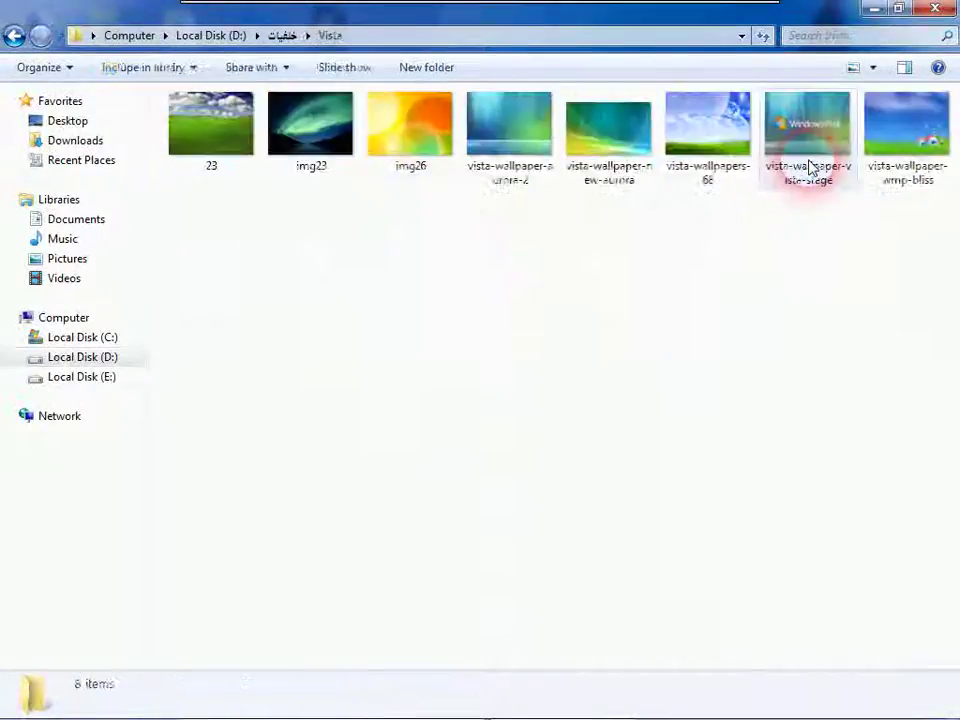
{"action": "key", "text": "BackSpace"}
Step: Check the إسلاميات folder's كتب and مساجد subfolders
{"action": "double_click", "coordinate": [863, 141]}
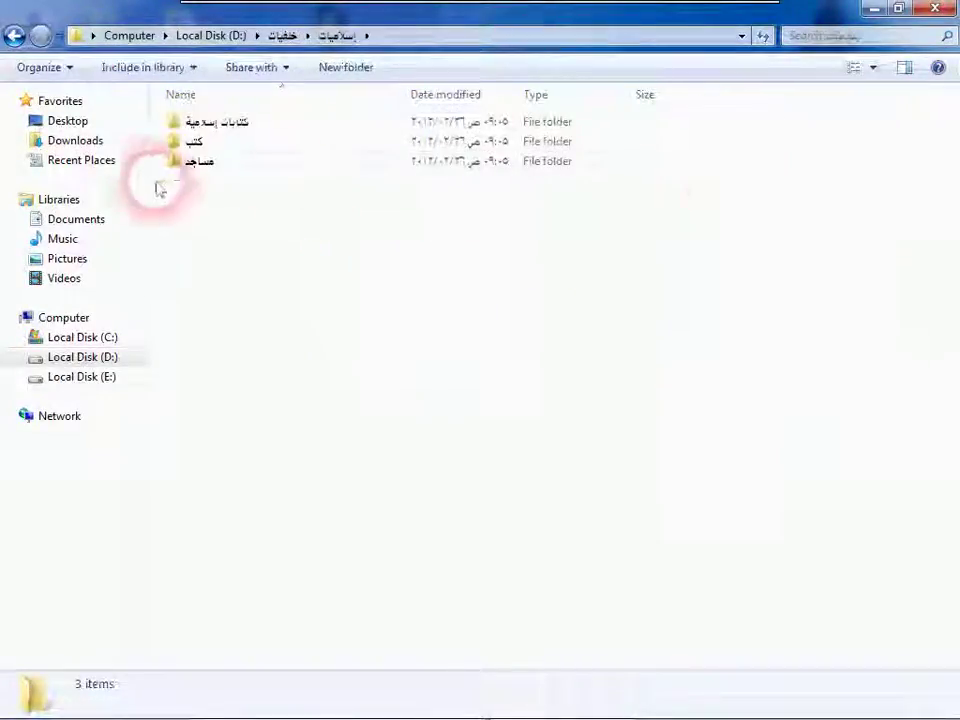
{"action": "double_click", "coordinate": [205, 143]}
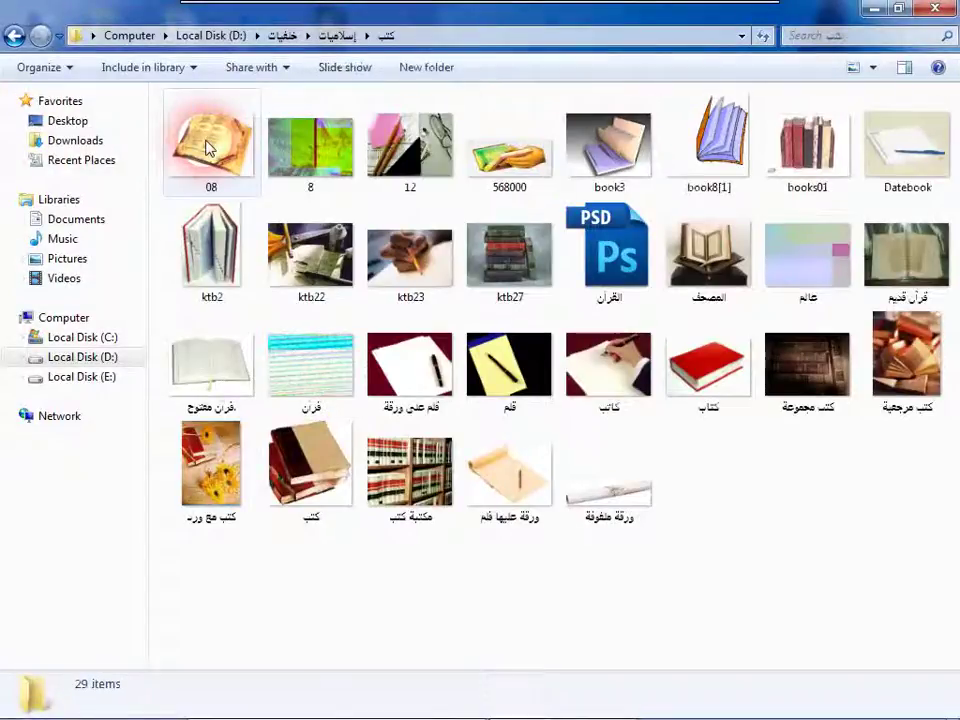
{"action": "key", "text": "BackSpace"}
{"action": "double_click", "coordinate": [212, 160]}
{"action": "key", "text": "BackSpace"}
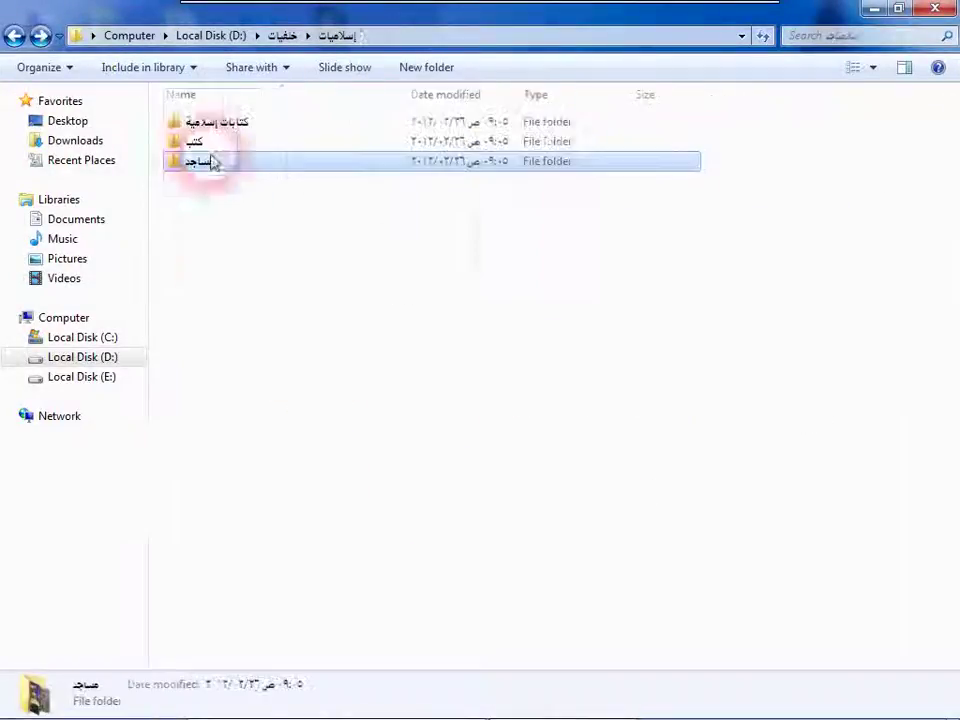
{"action": "key", "text": "BackSpace"}
Step: Browse the Photos folder and folder 3, then Photos again
{"action": "double_click", "coordinate": [730, 155]}
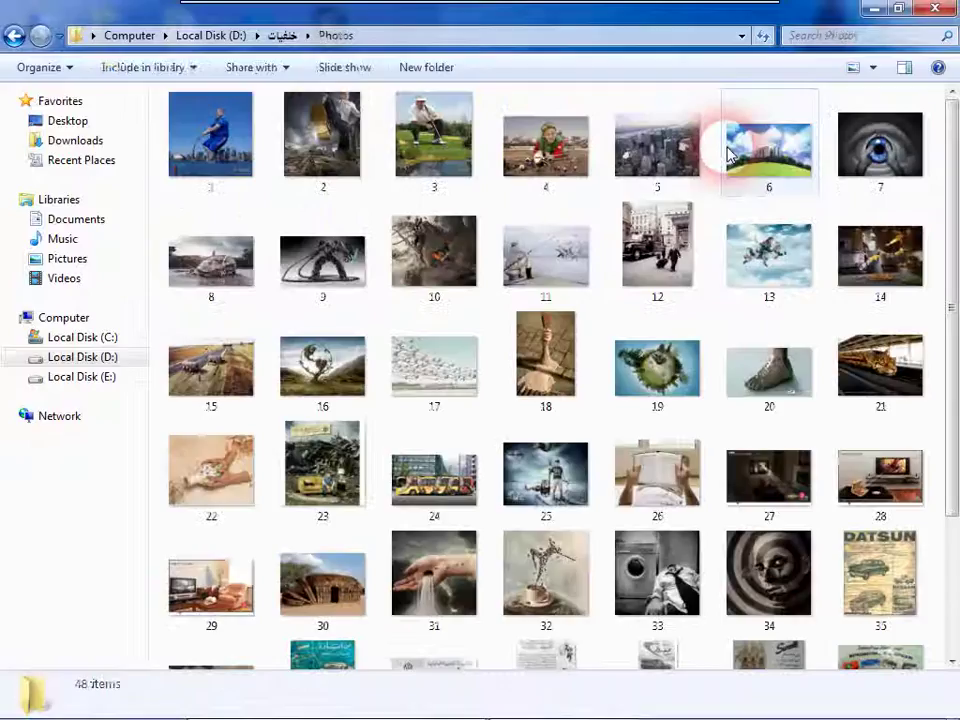
{"action": "mouse_move", "coordinate": [950, 295]}
{"action": "left_mouse_down"}
{"action": "mouse_move", "coordinate": [952, 268]}
{"action": "mouse_move", "coordinate": [946, 407]}
{"action": "left_mouse_up"}
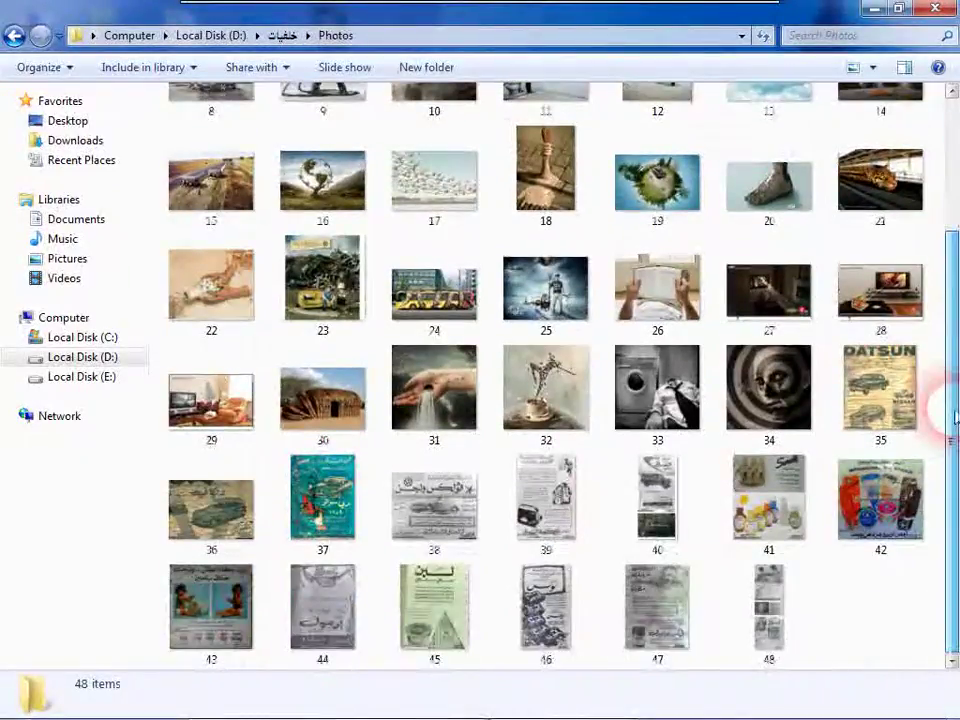
{"action": "key", "text": "BackSpace"}
{"action": "left_click", "coordinate": [503, 127]}
{"action": "double_click", "coordinate": [503, 127]}
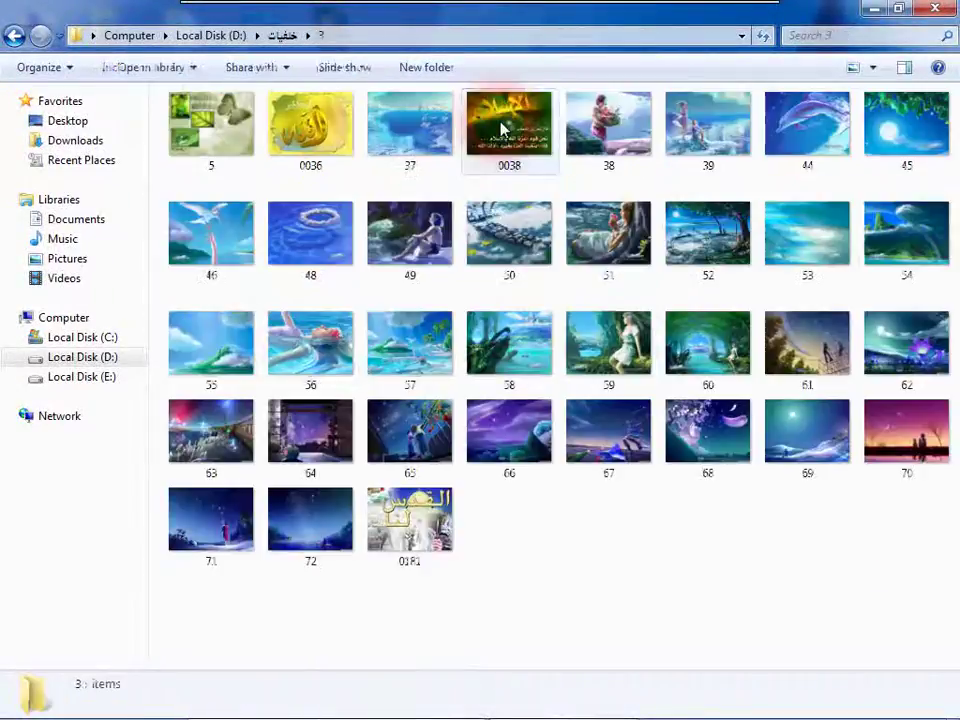
{"action": "key", "text": "BackSpace"}
{"action": "double_click", "coordinate": [693, 130]}
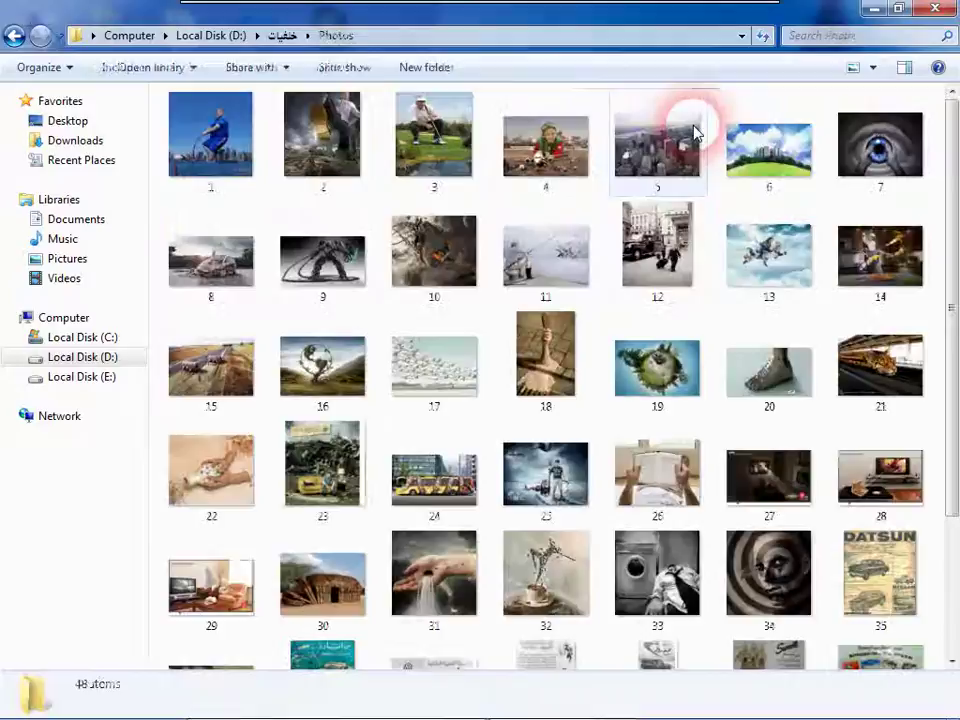
{"action": "key", "text": "BackSpace"}
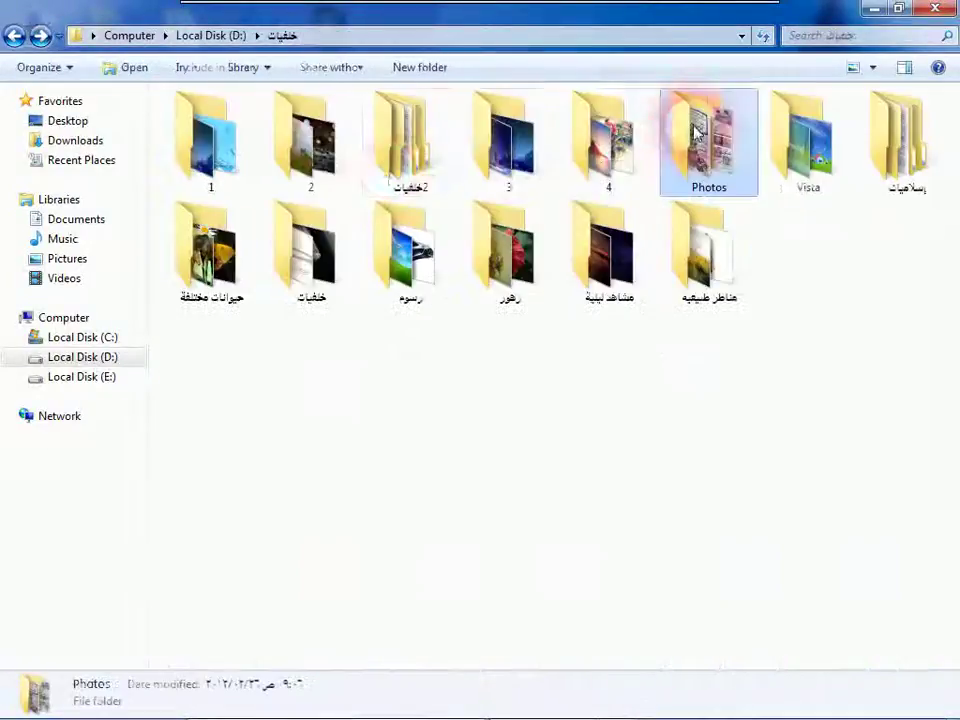
Step: Check folder 1 with its subfolder 2, then folder 2, ending in خلفيات
{"action": "double_click", "coordinate": [210, 150]}
{"action": "double_click", "coordinate": [200, 155]}
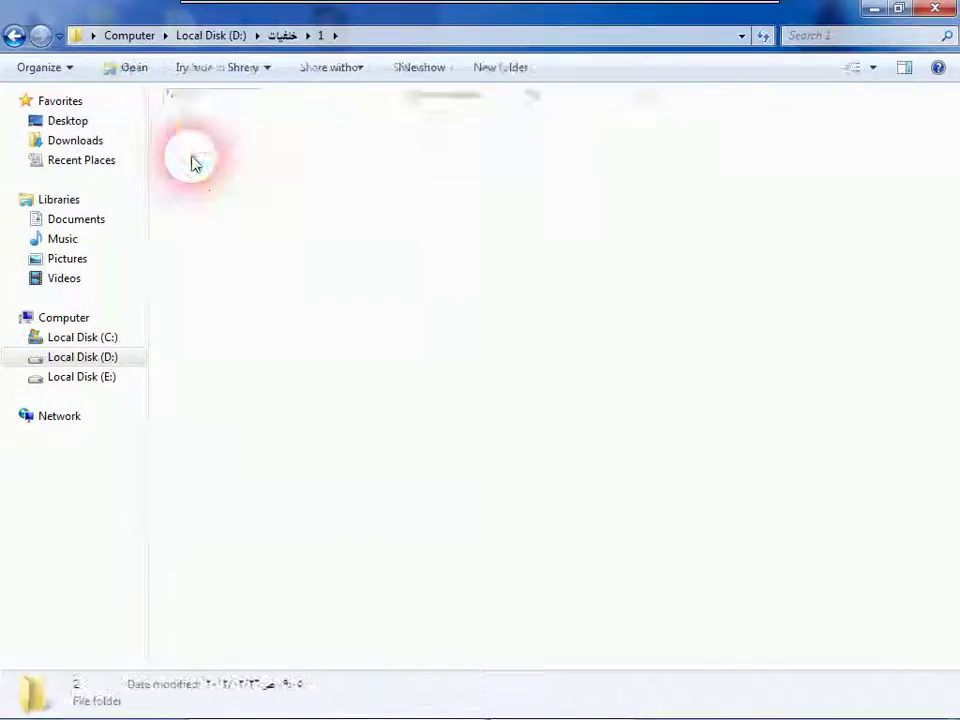
{"action": "key", "text": "BackSpace"}
{"action": "key", "text": "BackSpace"}
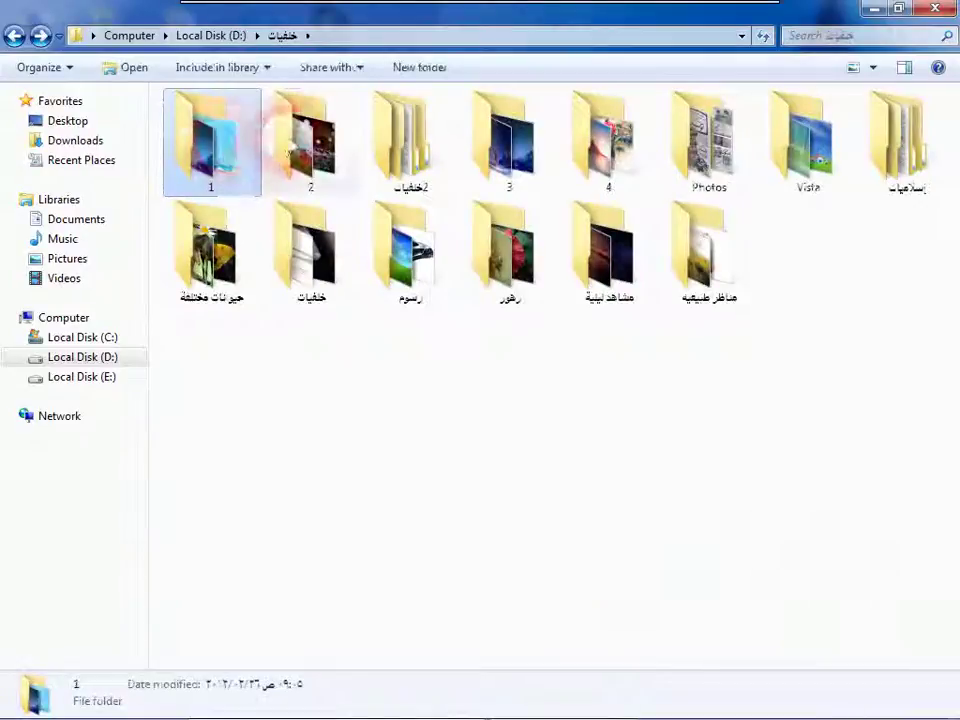
{"action": "double_click", "coordinate": [293, 145]}
{"action": "key", "text": "BackSpace"}
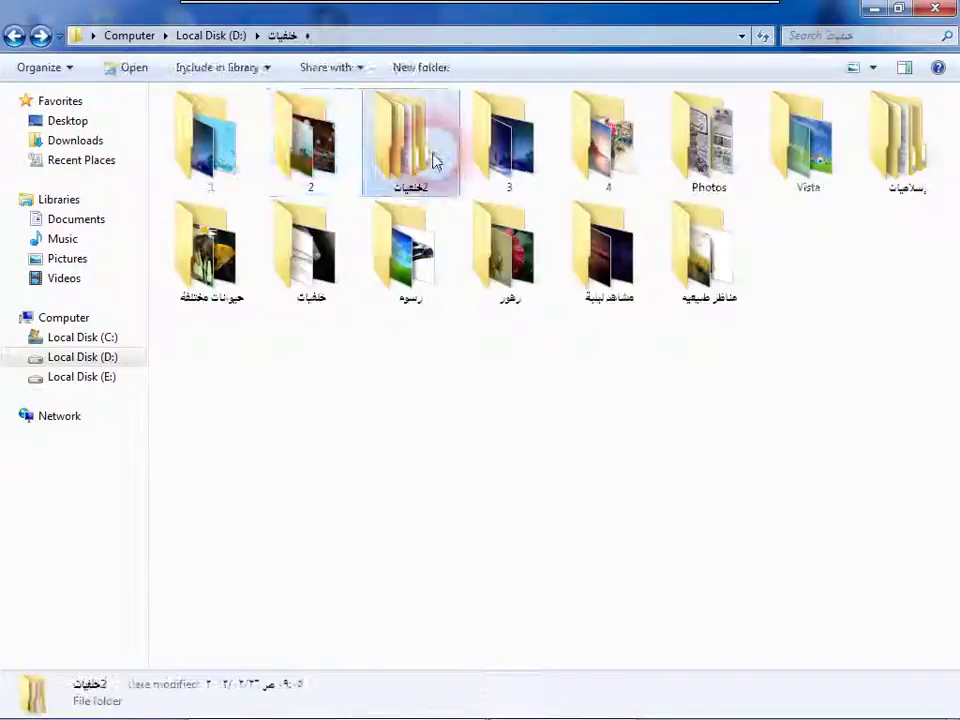
Step: Browse the wallpaper and car collections, then open the Webshots 2006 - Animals folder
{"action": "double_click", "coordinate": [433, 160]}
{"action": "double_click", "coordinate": [208, 155]}
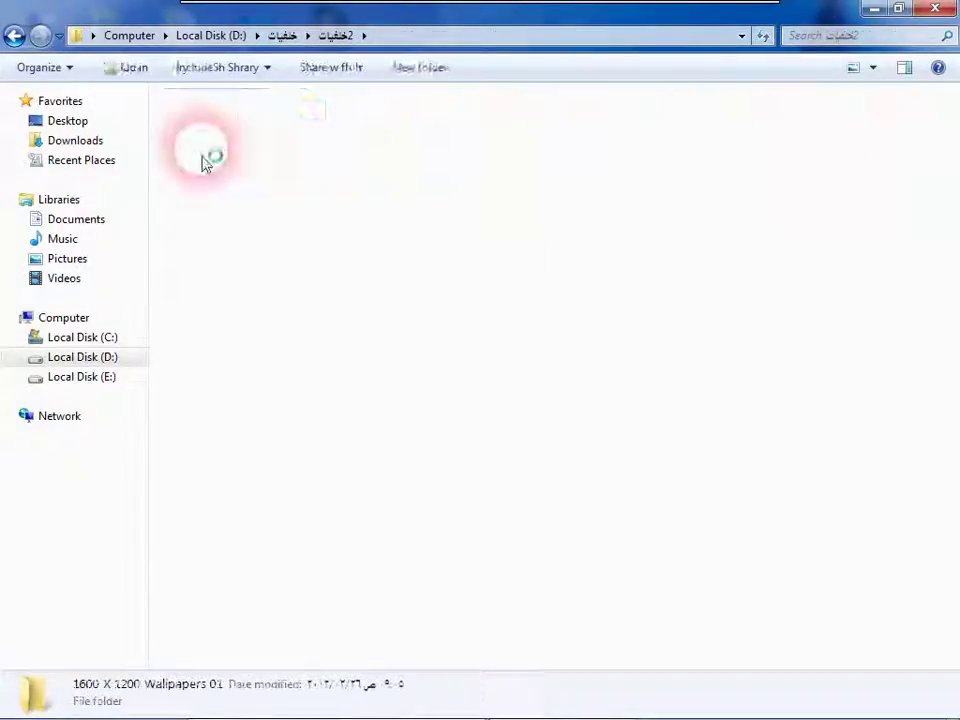
{"action": "key", "text": "BackSpace"}
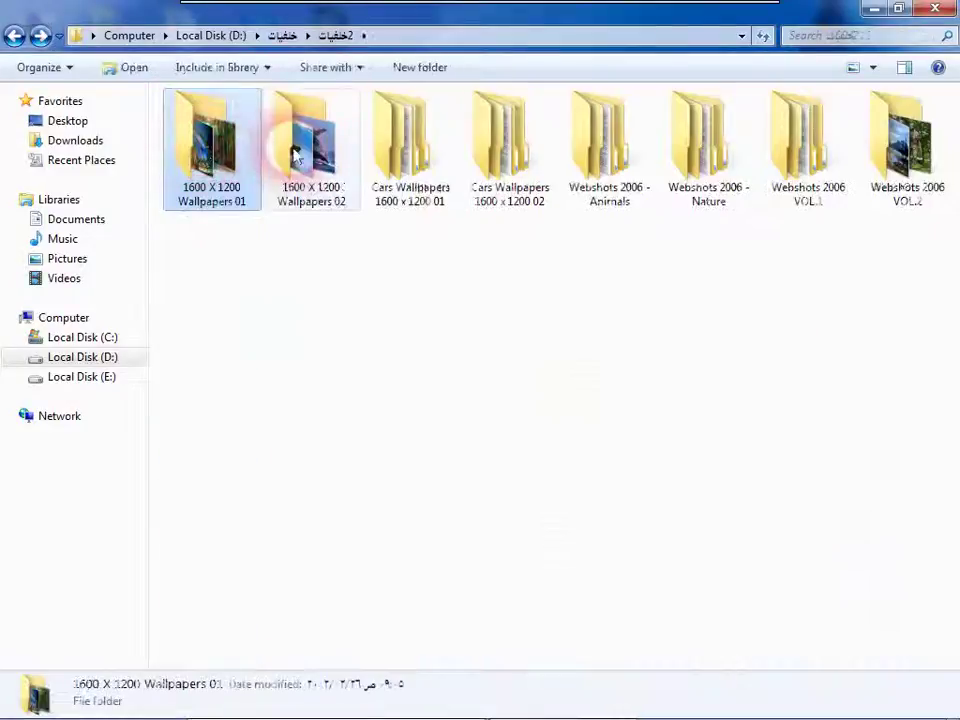
{"action": "double_click", "coordinate": [293, 152]}
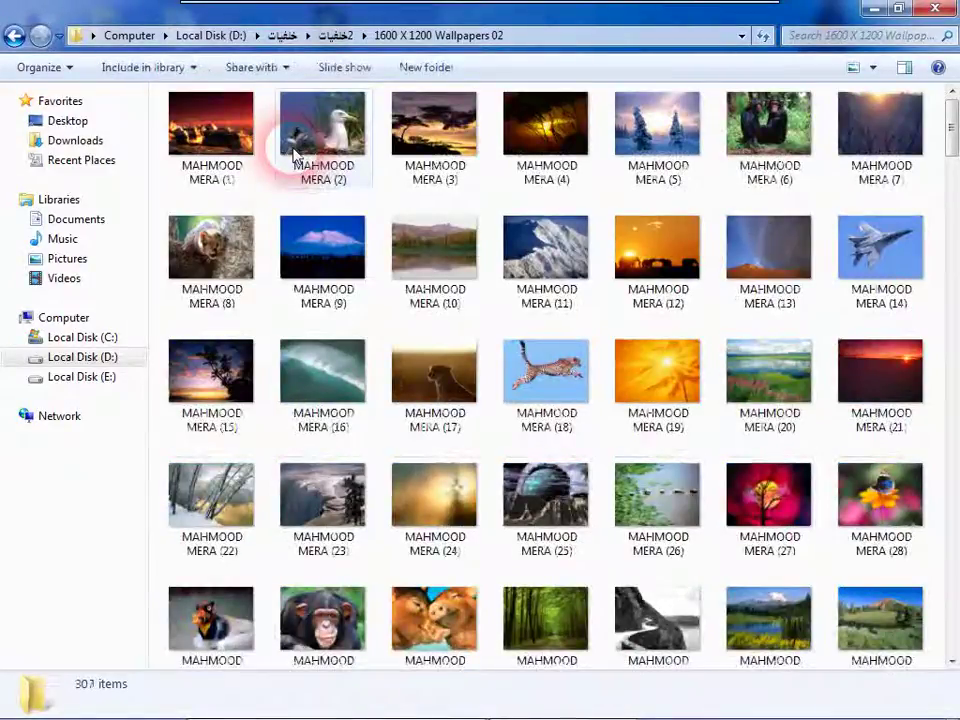
{"action": "key", "text": "BackSpace"}
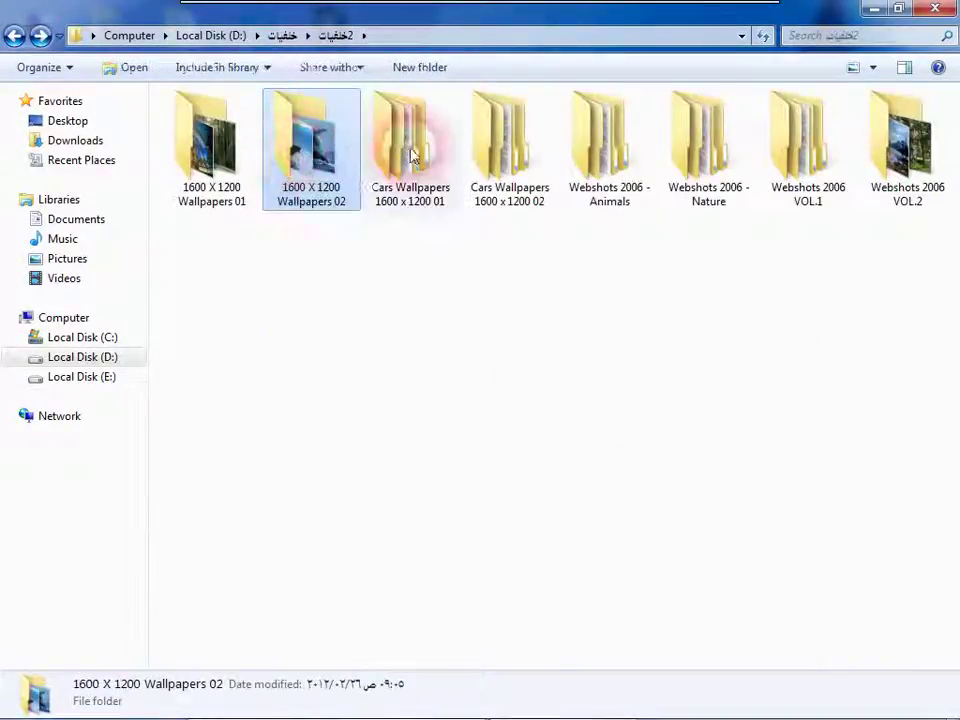
{"action": "double_click", "coordinate": [413, 157]}
{"action": "double_click", "coordinate": [208, 130]}
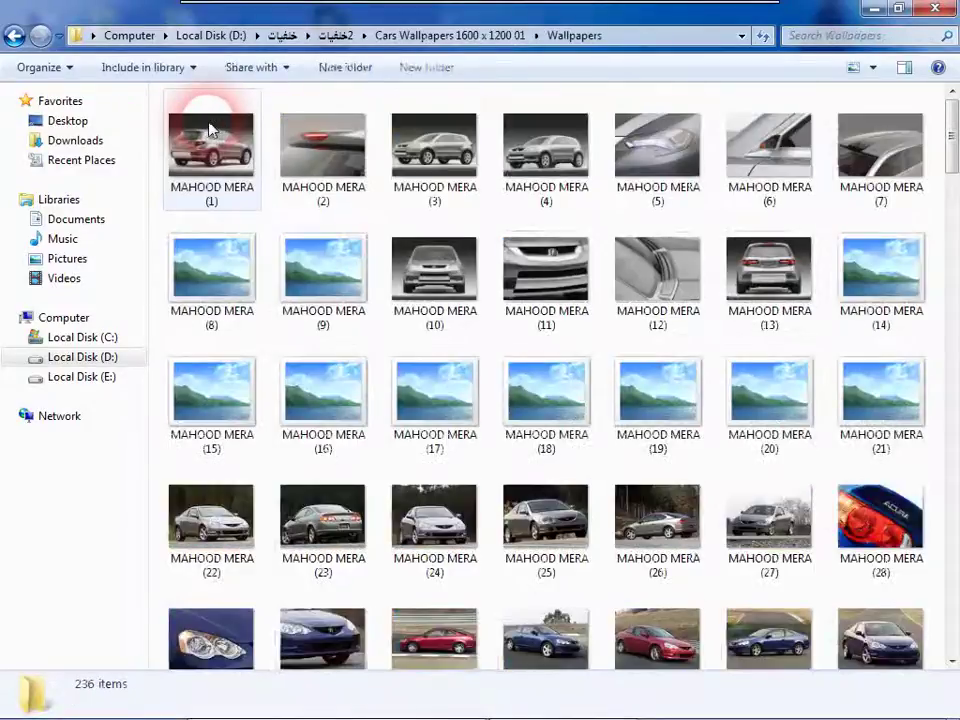
{"action": "key", "text": "BackSpace"}
{"action": "key", "text": "BackSpace"}
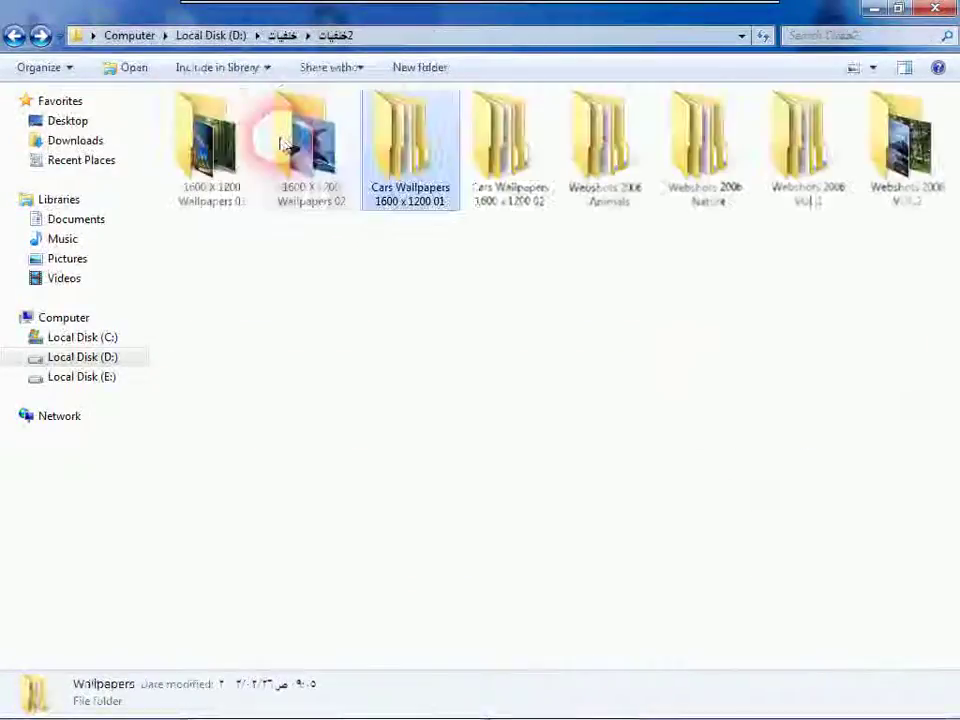
{"action": "double_click", "coordinate": [500, 160]}
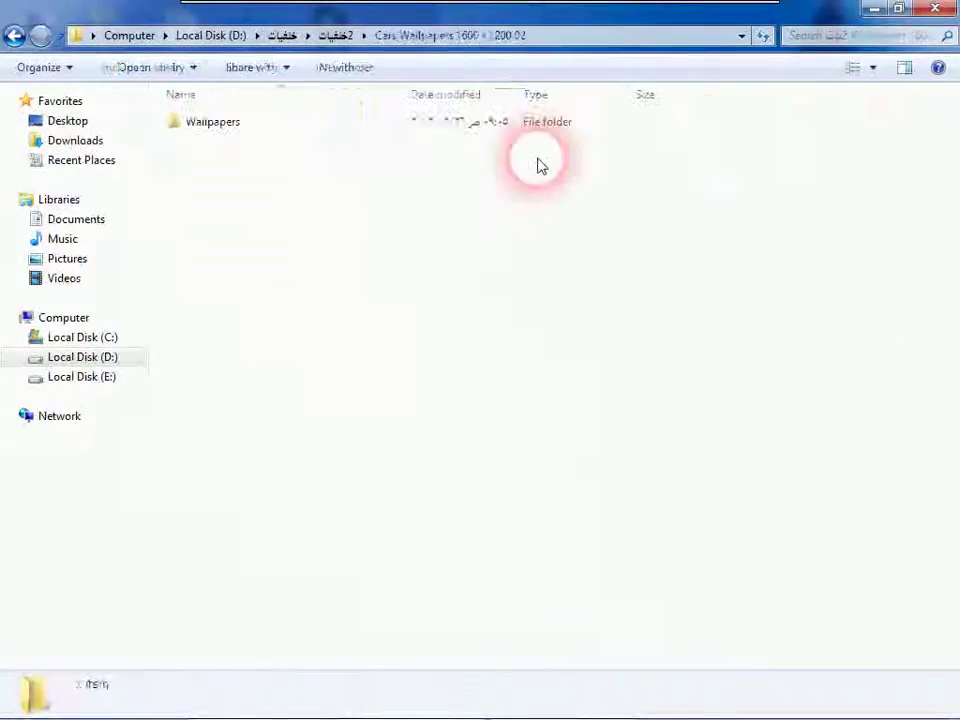
{"action": "double_click", "coordinate": [231, 128]}
{"action": "key", "text": "BackSpace"}
{"action": "key", "text": "BackSpace"}
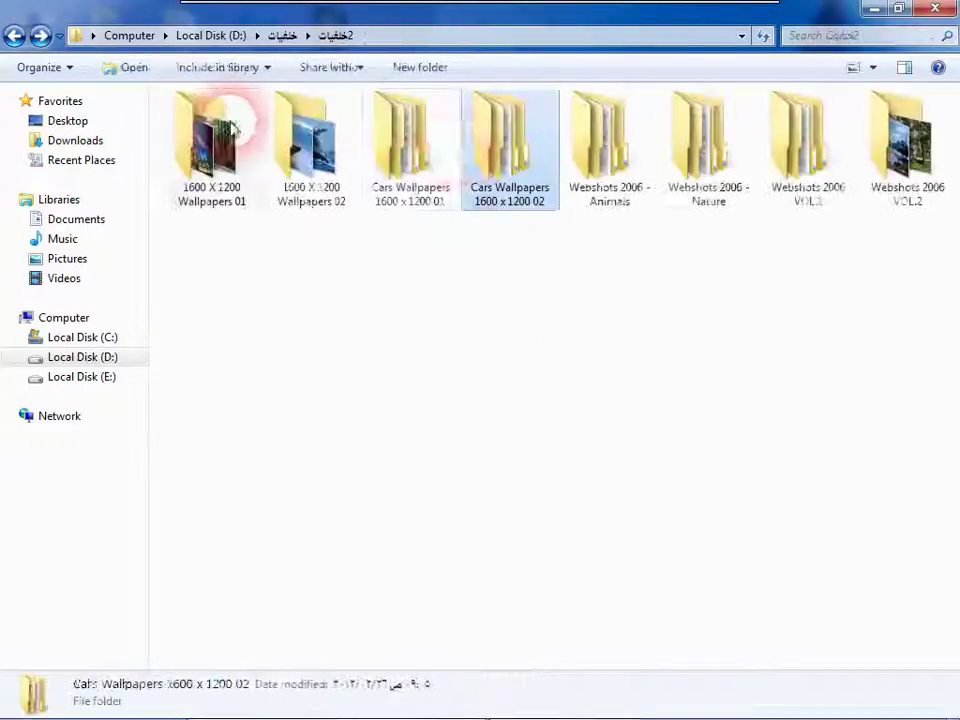
{"action": "double_click", "coordinate": [621, 139]}
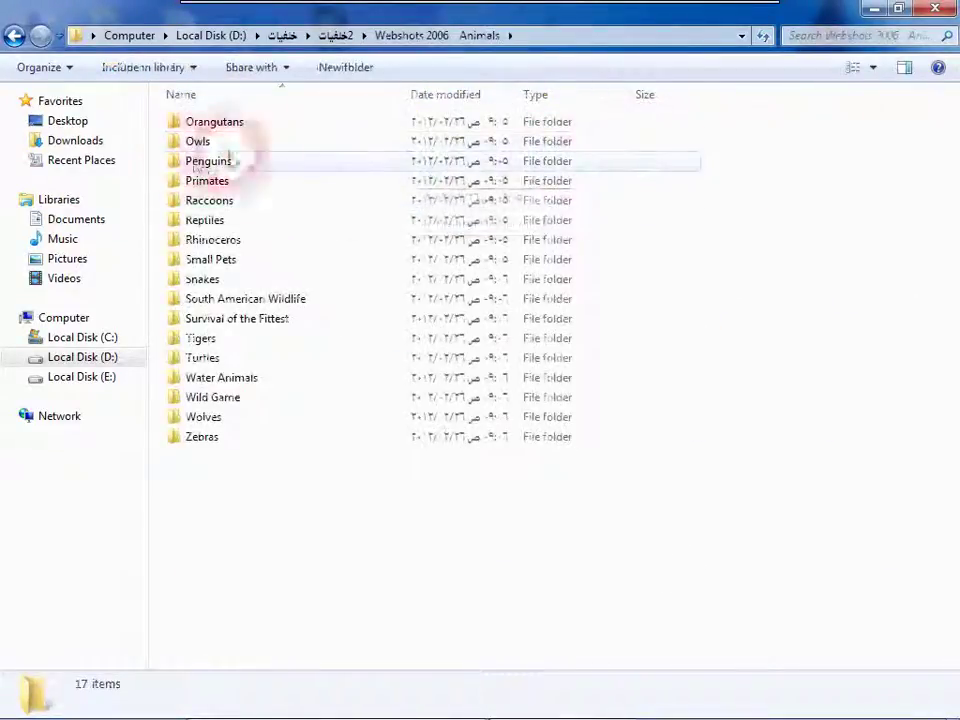
Step: Show the animal folders as large thumbnails and preview the Hanging Basket, Raccoon photo
{"action": "left_click", "coordinate": [872, 67]}
{"action": "left_click", "coordinate": [866, 56]}
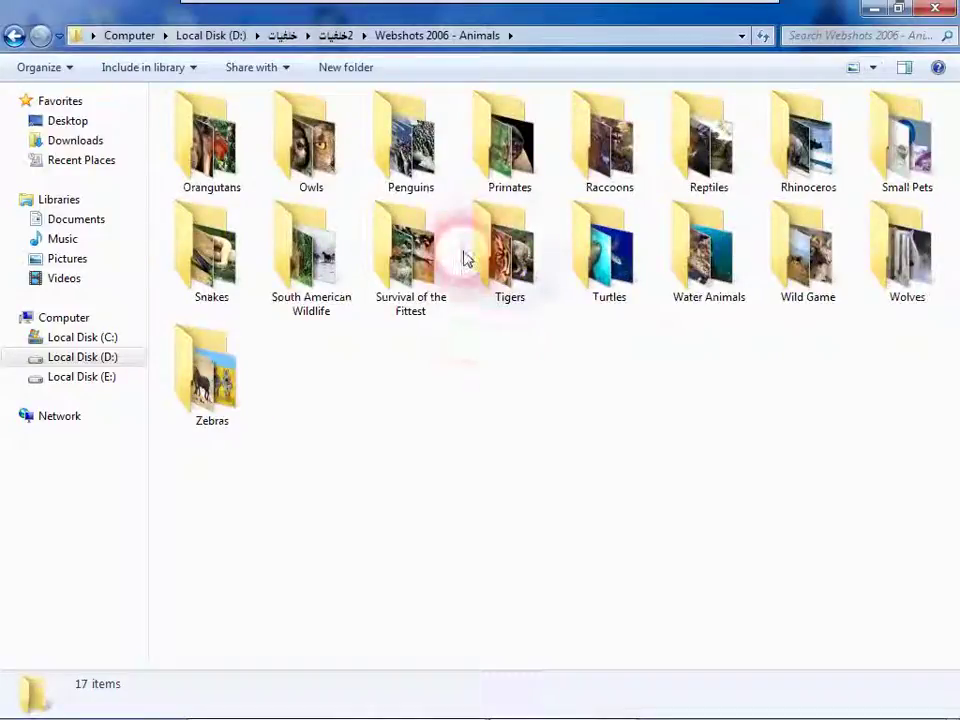
{"action": "double_click", "coordinate": [627, 167]}
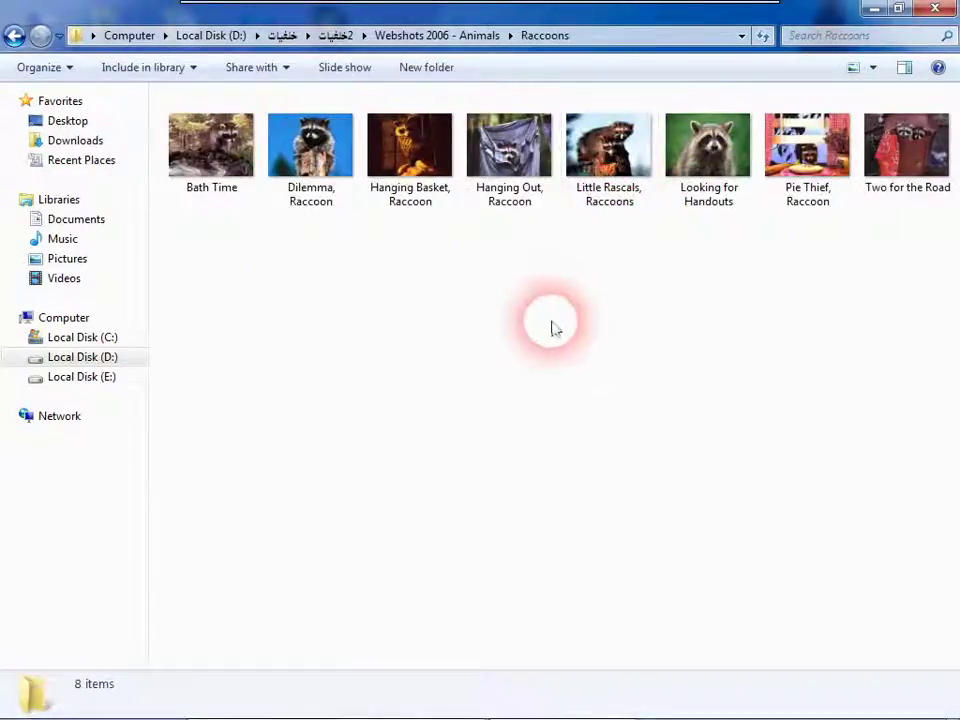
{"action": "double_click", "coordinate": [405, 143]}
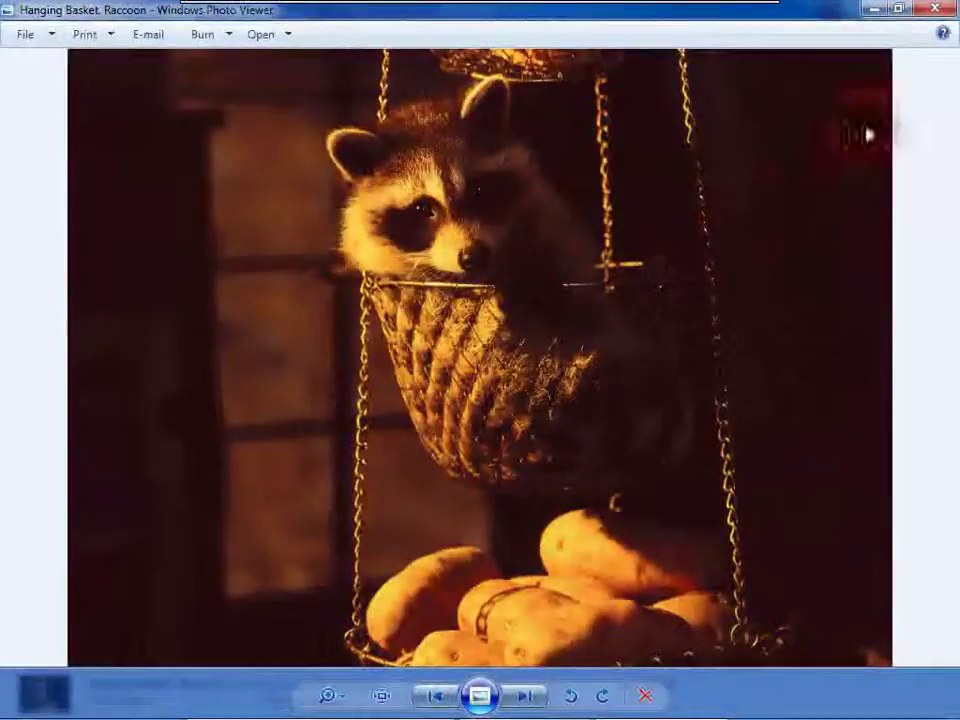
{"action": "left_click", "coordinate": [946, 9]}
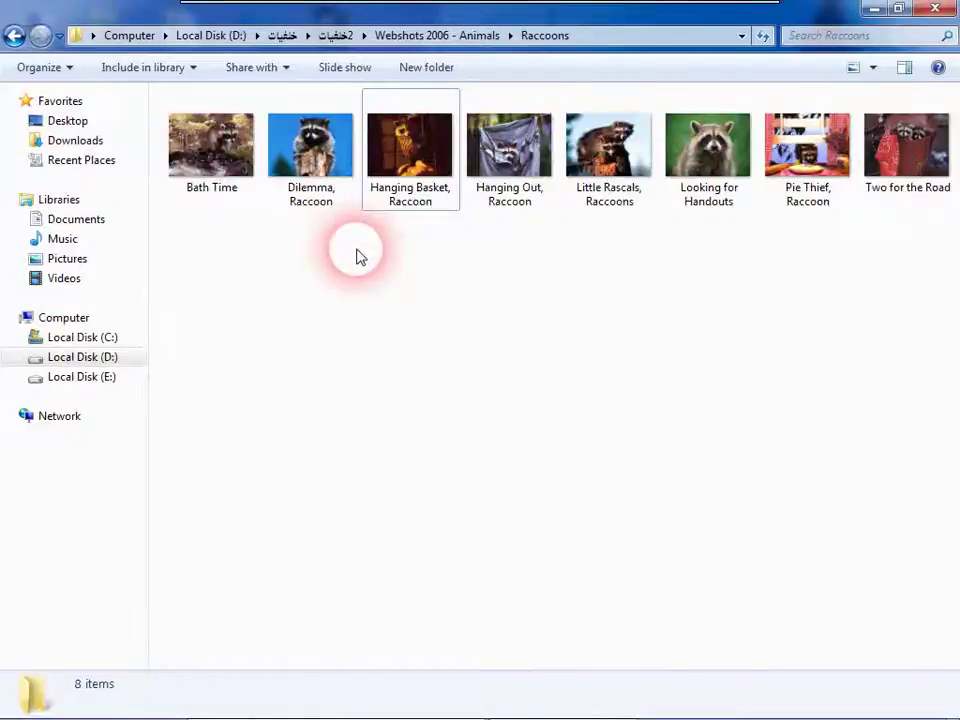
{"action": "key", "text": "BackSpace"}
Step: Check the Reptiles, Rhinoceros, Snakes, South American Wildlife and Survival of the Fittest folders
{"action": "double_click", "coordinate": [708, 160]}
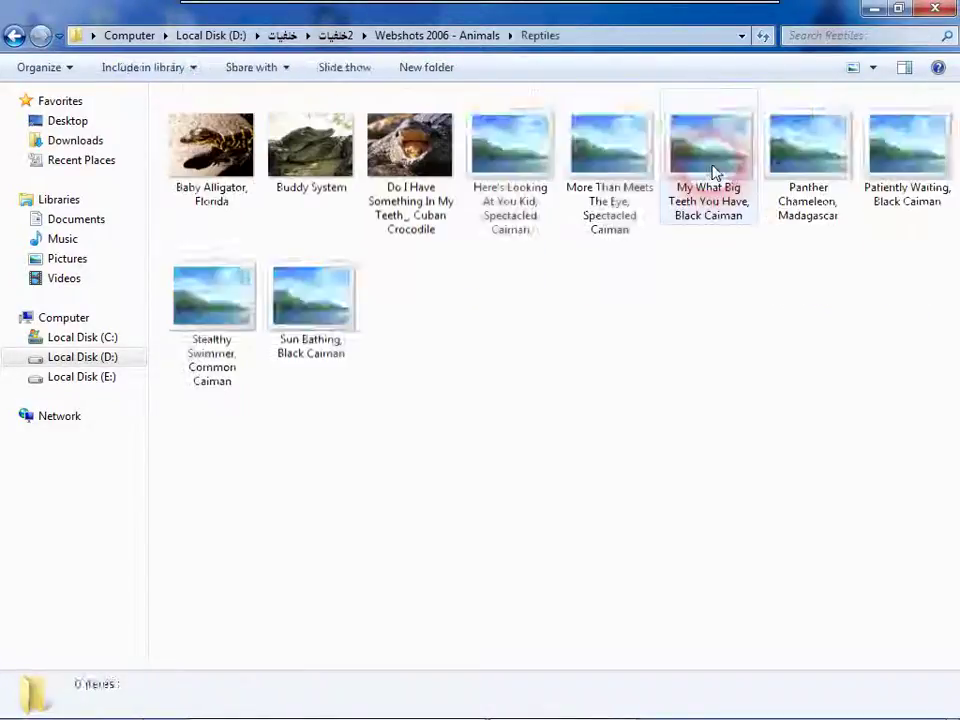
{"action": "key", "text": "BackSpace"}
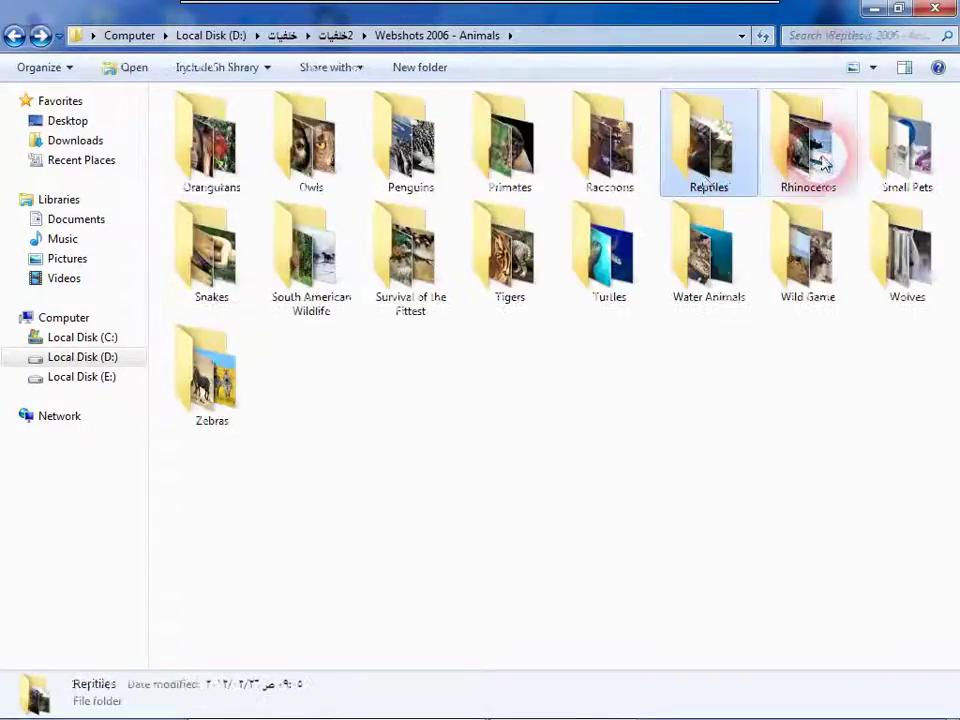
{"action": "double_click", "coordinate": [815, 155]}
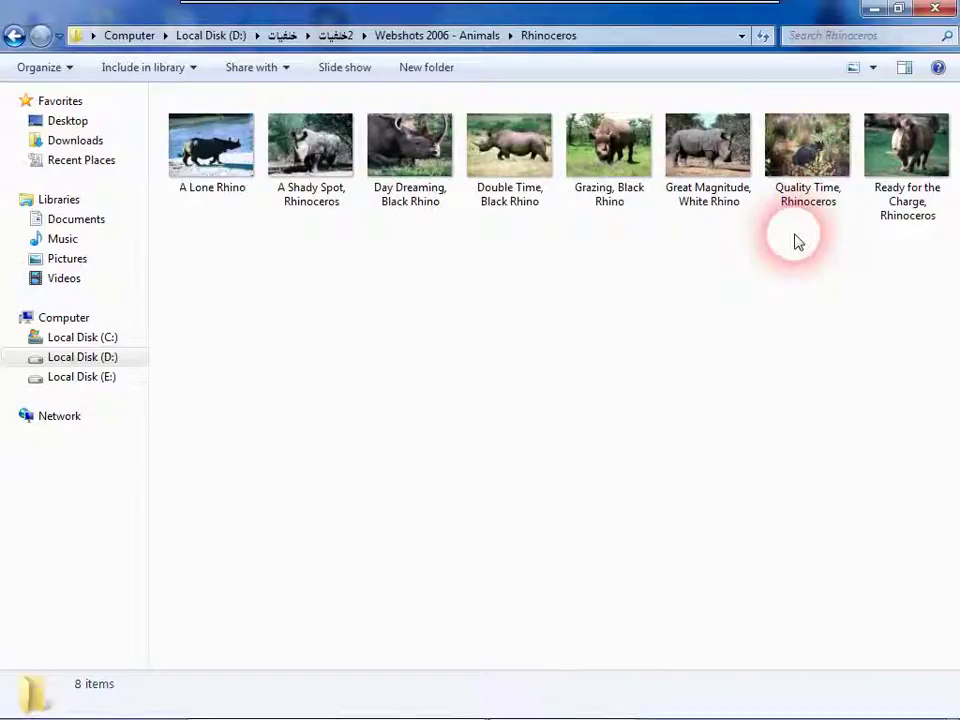
{"action": "key", "text": "BackSpace"}
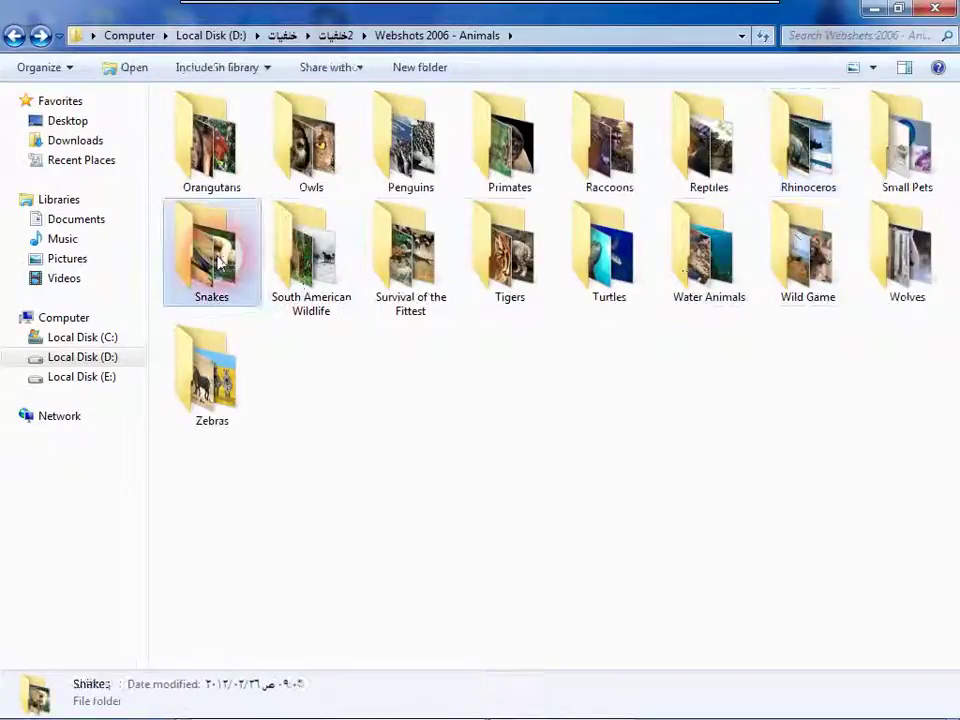
{"action": "double_click", "coordinate": [212, 248]}
{"action": "key", "text": "BackSpace"}
{"action": "double_click", "coordinate": [297, 252]}
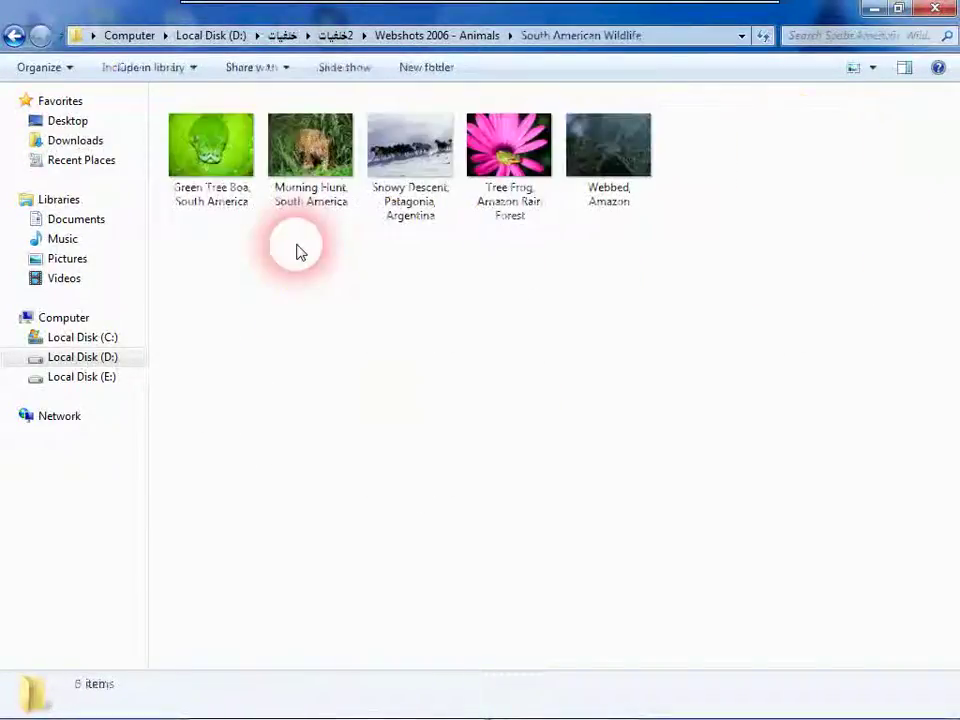
{"action": "key", "text": "BackSpace"}
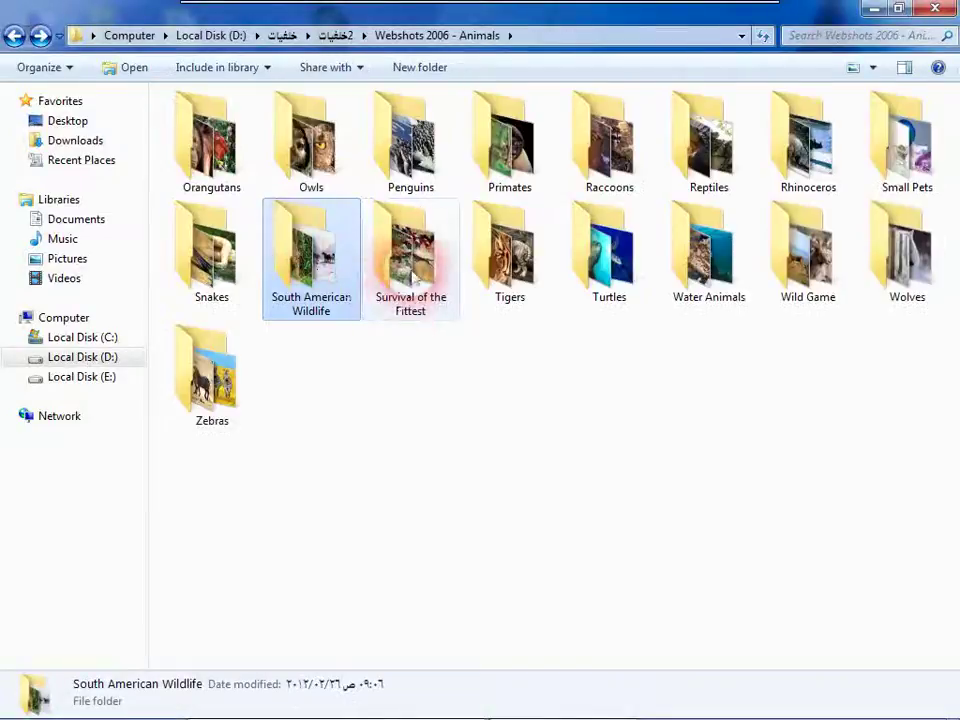
{"action": "double_click", "coordinate": [410, 248]}
{"action": "key", "text": "BackSpace"}
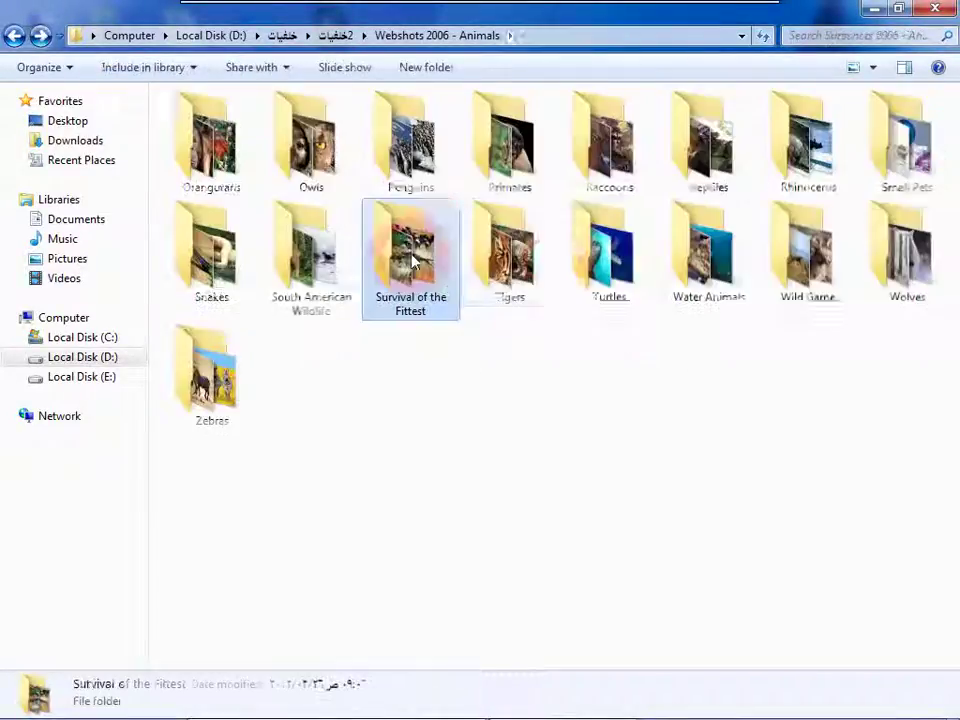
Step: Preview the In Siberia, Tiger photo, then check the Turtles, Water Animals and Wild Game folders
{"action": "double_click", "coordinate": [555, 270]}
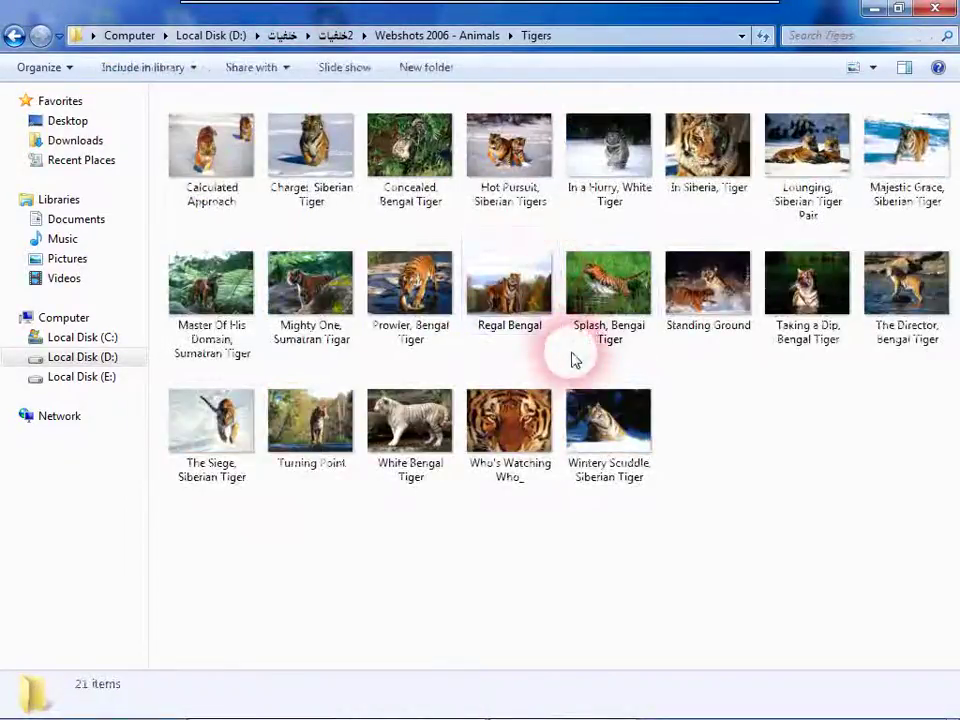
{"action": "double_click", "coordinate": [739, 150]}
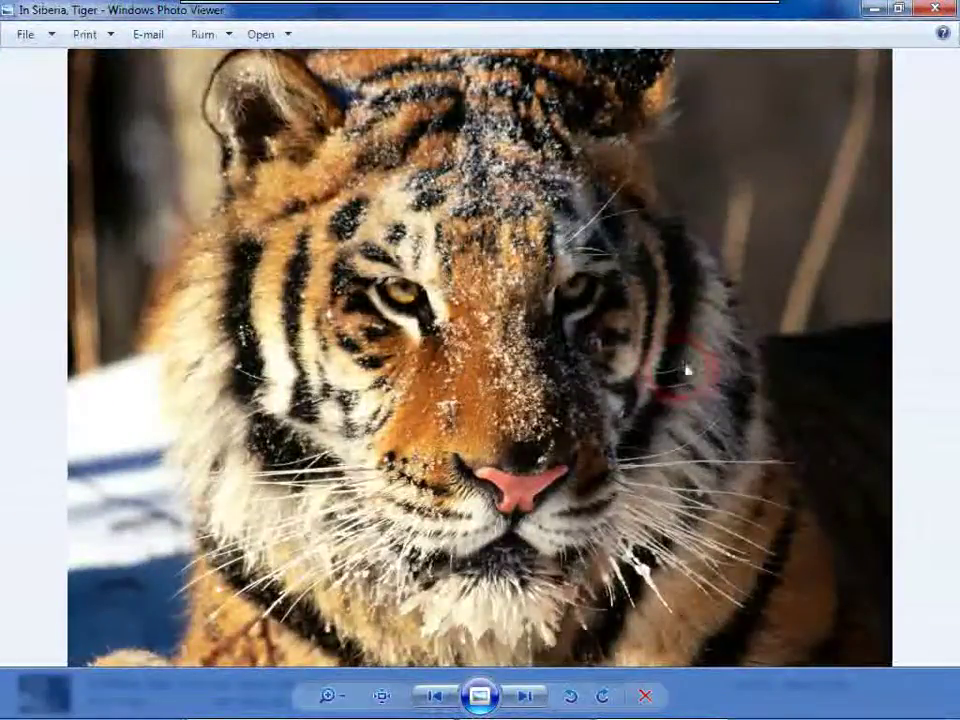
{"action": "left_click", "coordinate": [935, 10]}
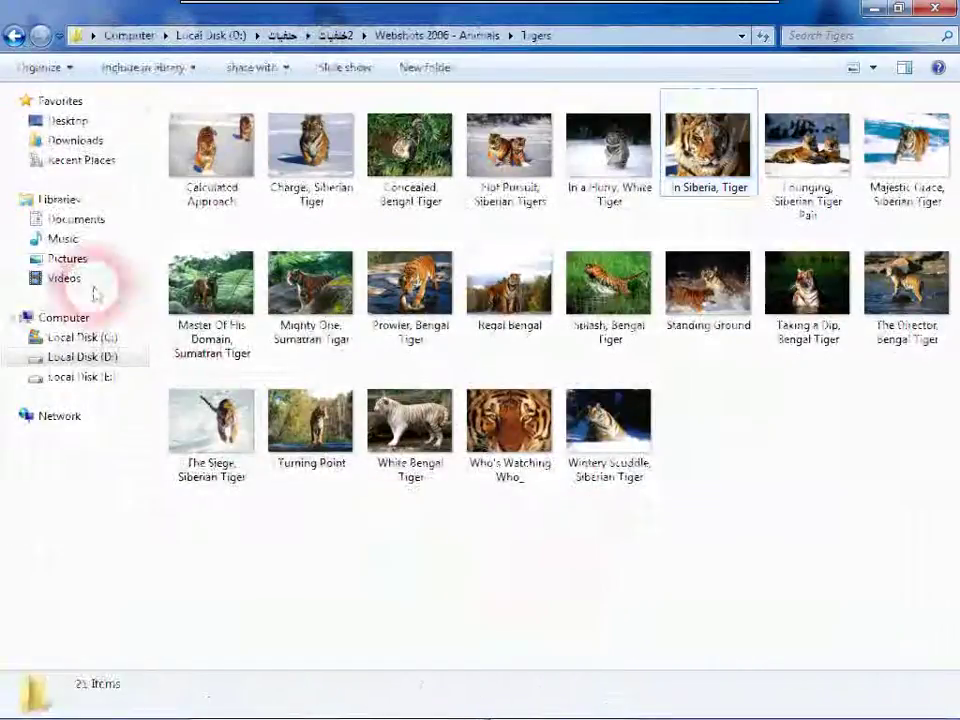
{"action": "left_click", "coordinate": [14, 35]}
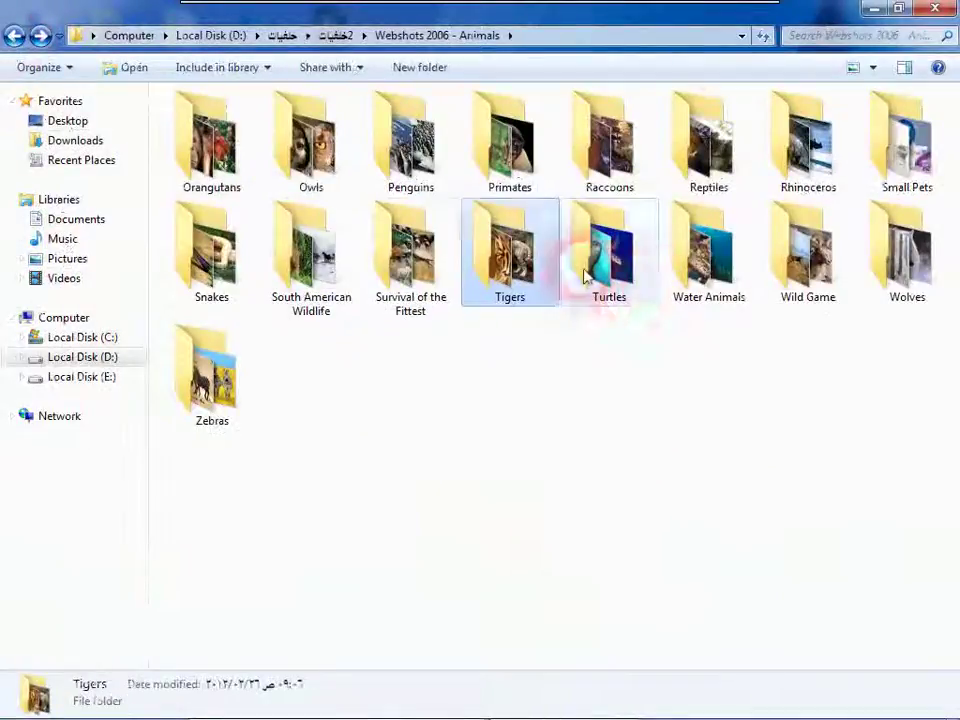
{"action": "double_click", "coordinate": [595, 262]}
{"action": "key", "text": "BackSpace"}
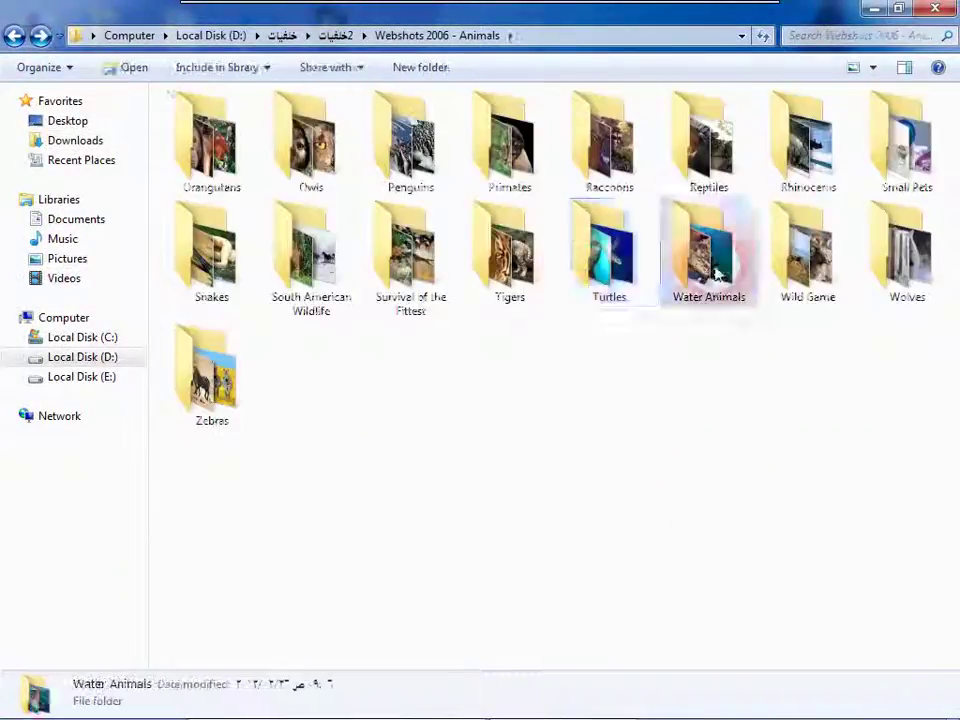
{"action": "double_click", "coordinate": [716, 274]}
{"action": "key", "text": "BackSpace"}
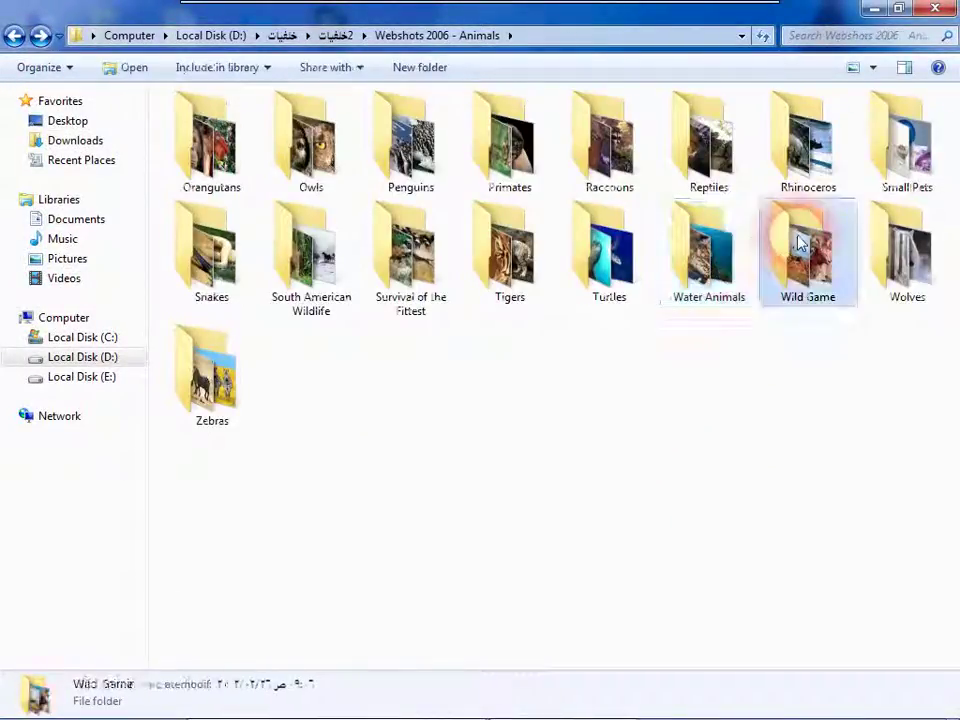
{"action": "double_click", "coordinate": [806, 268]}
{"action": "key", "text": "BackSpace"}
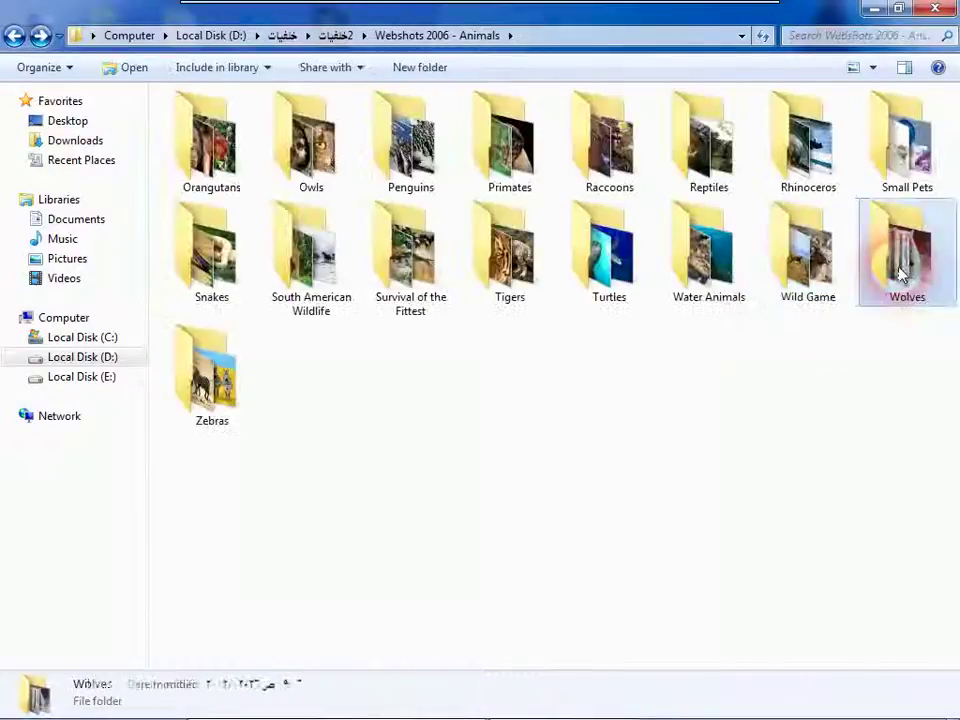
Step: Preview 'Look Into My Eyes, Winter Wolf' in Wolves and drag it toward Photoshop
{"action": "double_click", "coordinate": [896, 272]}
{"action": "left_click", "coordinate": [557, 415]}
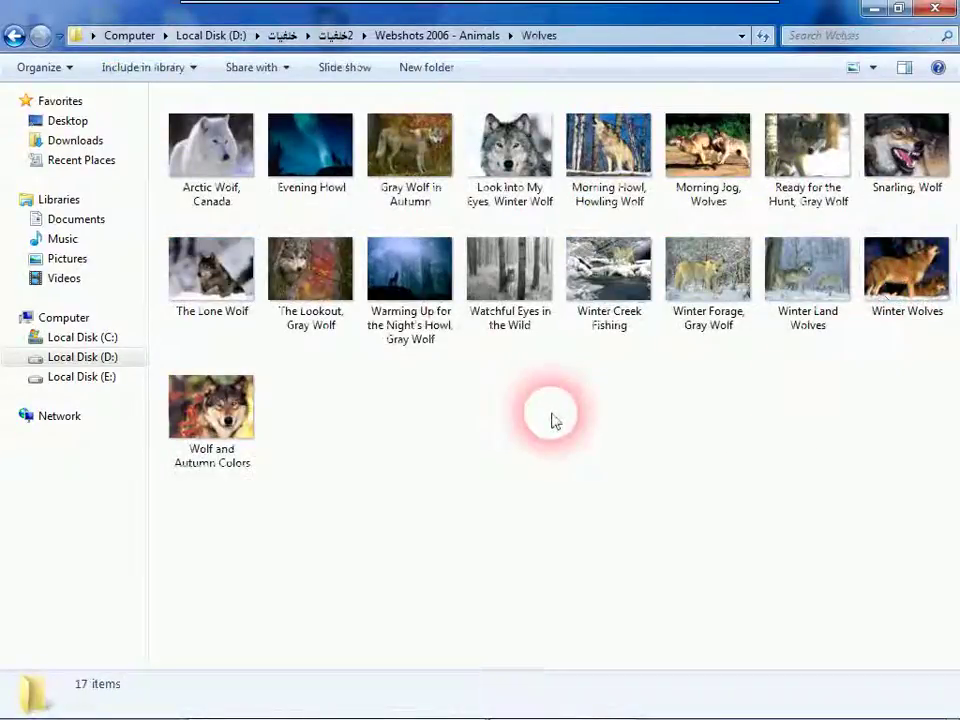
{"action": "double_click", "coordinate": [509, 148]}
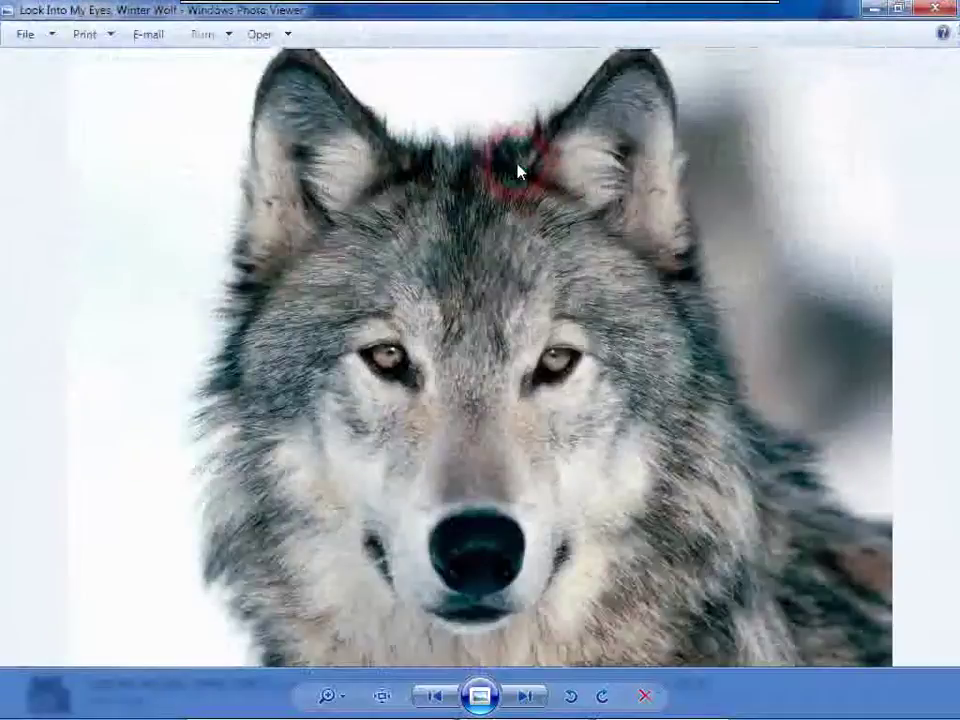
{"action": "left_click", "coordinate": [935, 9]}
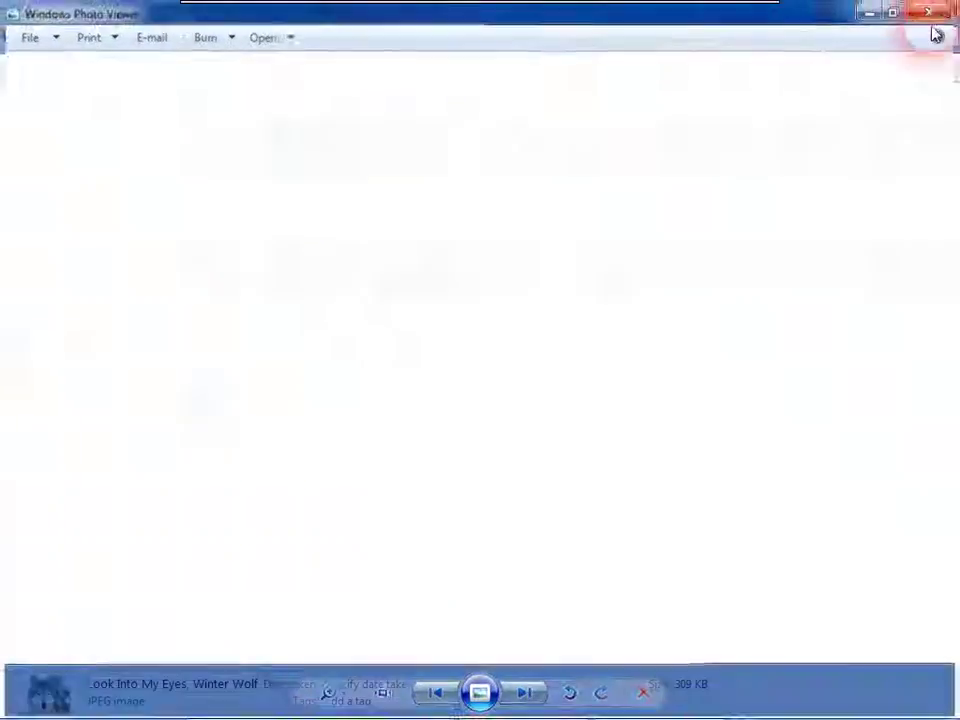
{"action": "left_click_drag", "start_coordinate": [490, 105], "coordinate": [596, 702]}
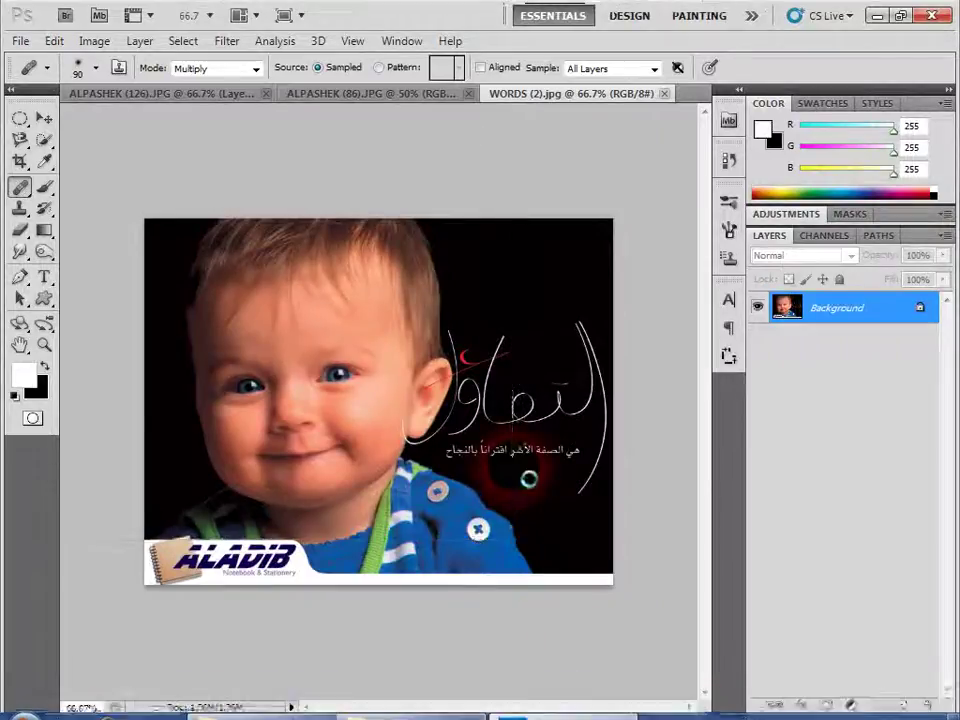
Step: Place the wolf photo in the ad, rasterize it and move it to the right half
{"action": "left_click_drag", "start_coordinate": [596, 702], "coordinate": [520, 472]}
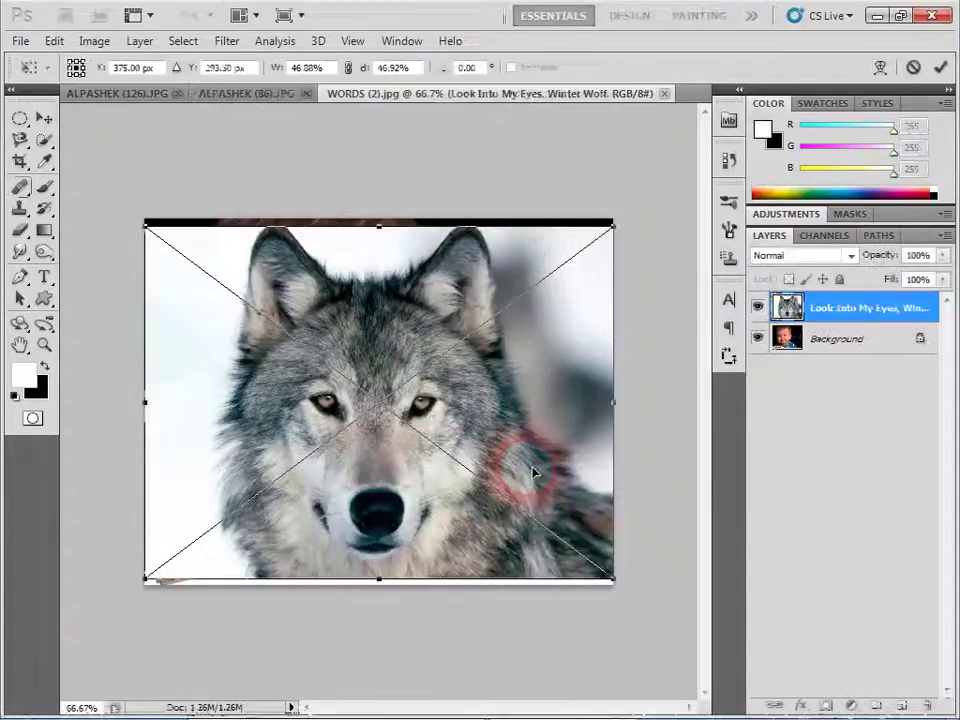
{"action": "double_click", "coordinate": [279, 538]}
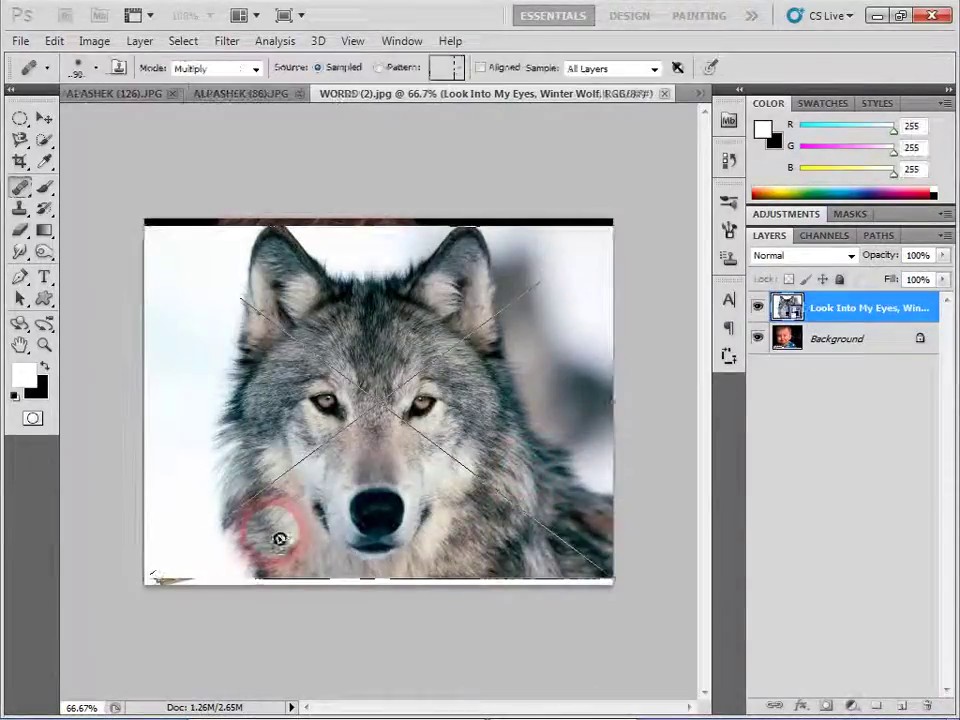
{"action": "left_click", "coordinate": [43, 120]}
{"action": "mouse_move", "coordinate": [323, 457]}
{"action": "left_mouse_down"}
{"action": "mouse_move", "coordinate": [461, 487]}
{"action": "mouse_move", "coordinate": [450, 485]}
{"action": "left_mouse_up"}
{"action": "right_click", "coordinate": [853, 318]}
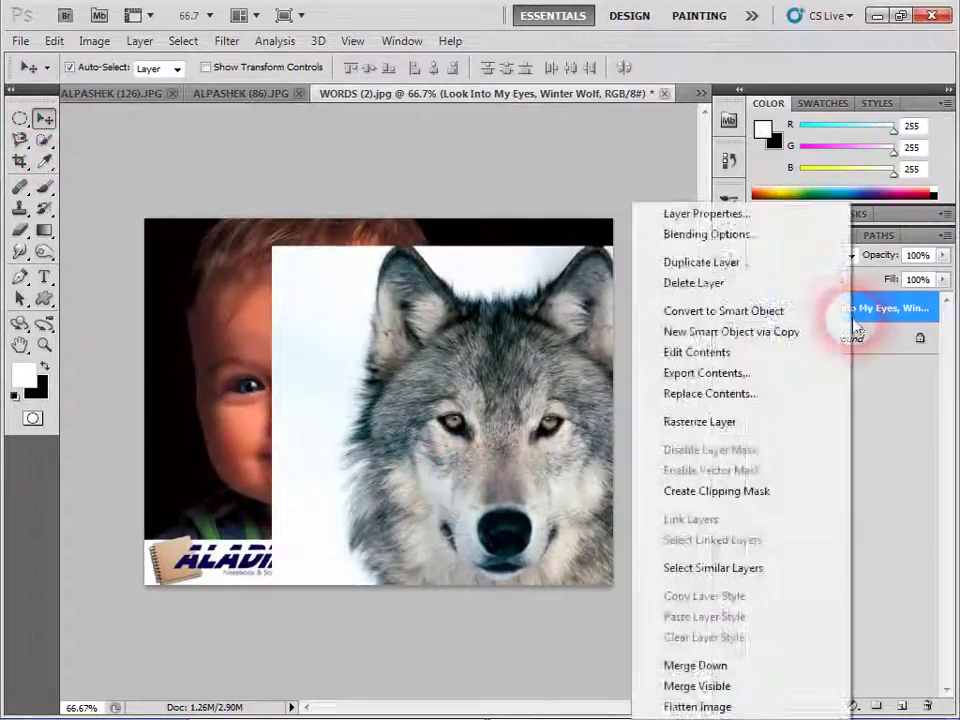
{"action": "left_click", "coordinate": [671, 421]}
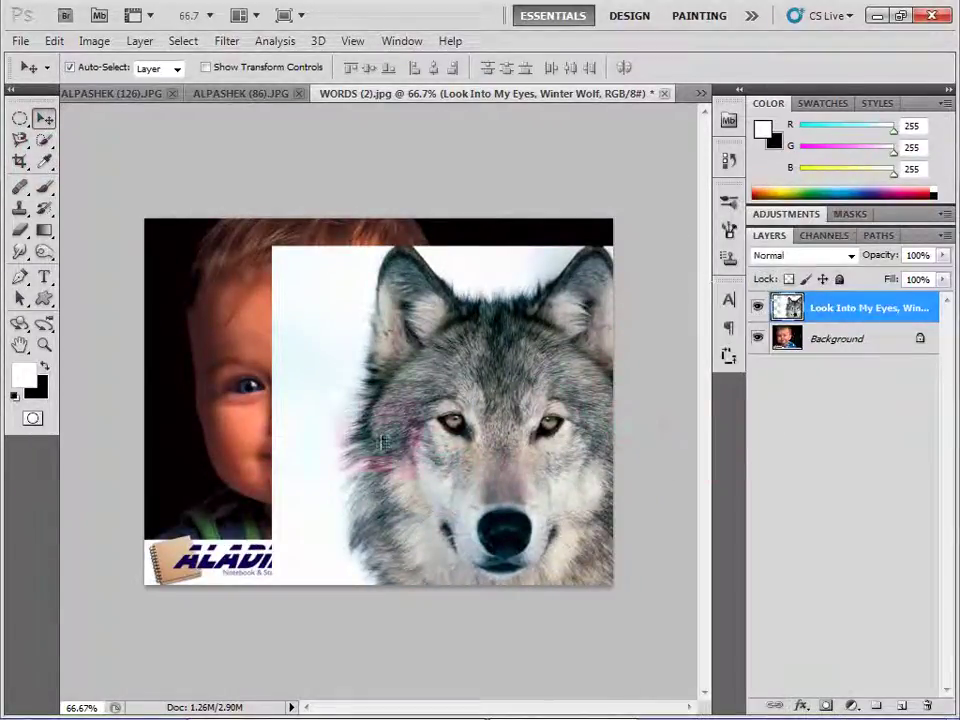
{"action": "left_click_drag", "start_coordinate": [414, 458], "coordinate": [510, 430]}
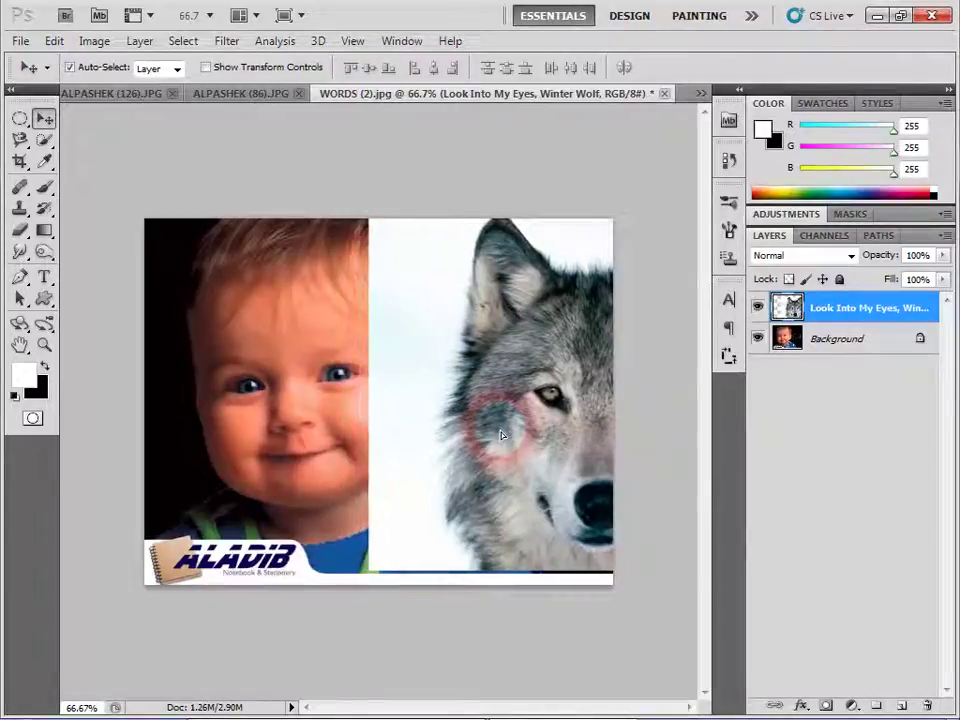
Step: Sample the wolf's eye with the Healing Brush and heal wolf texture onto the baby's eye and chin
{"action": "left_click_drag", "start_coordinate": [20, 193], "coordinate": [100, 199]}
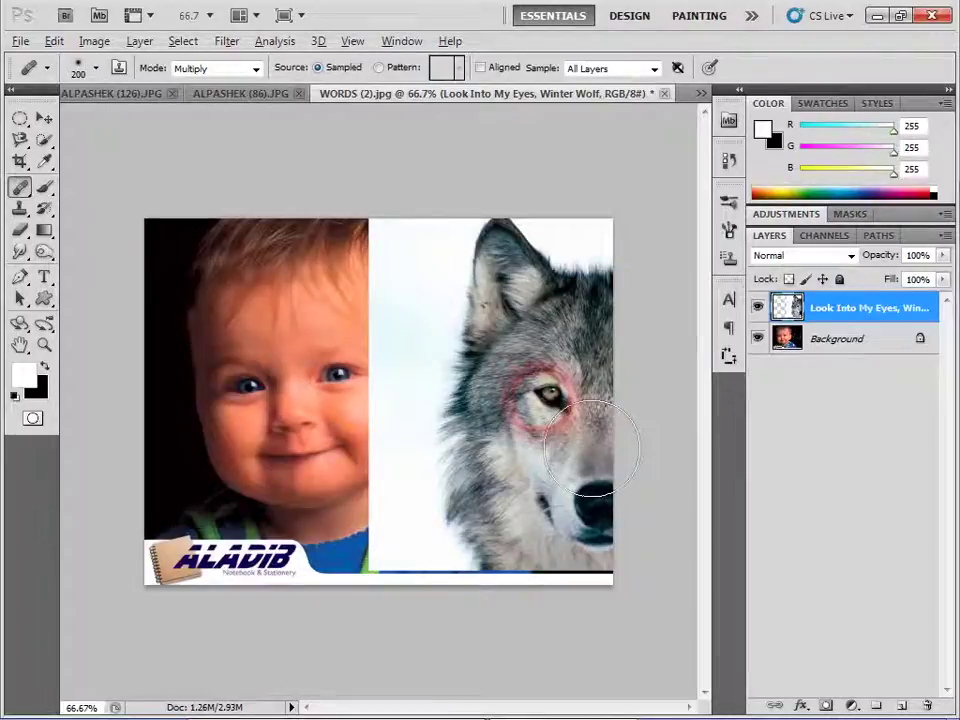
{"action": "left_click", "coordinate": [558, 400], "text": "alt"}
{"action": "left_click_drag", "start_coordinate": [248, 384], "coordinate": [262, 392]}
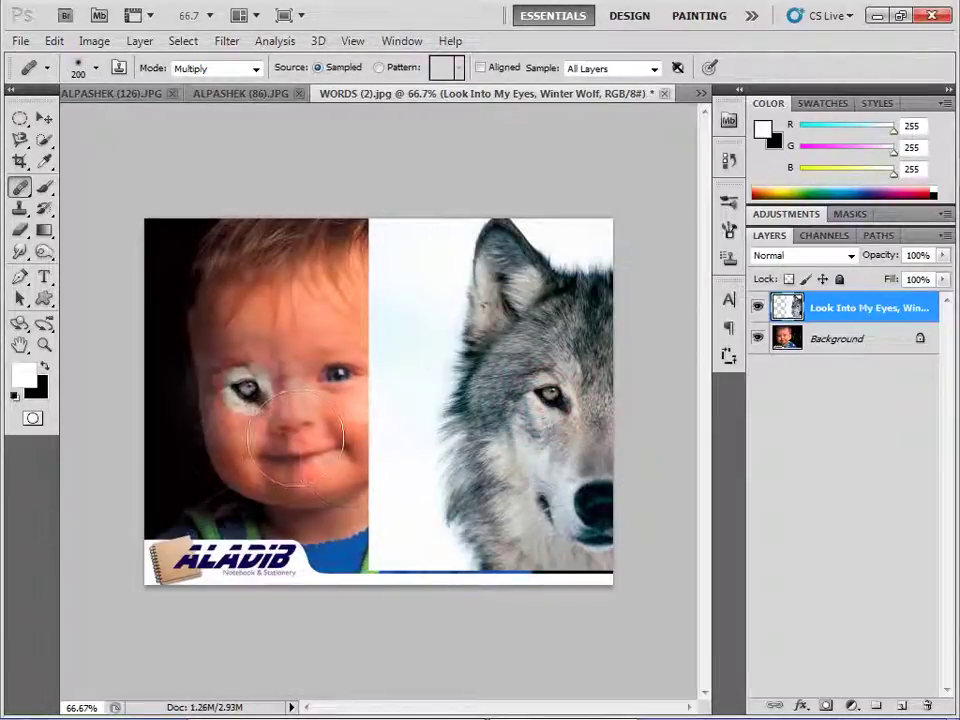
{"action": "key", "text": "ctrl+z"}
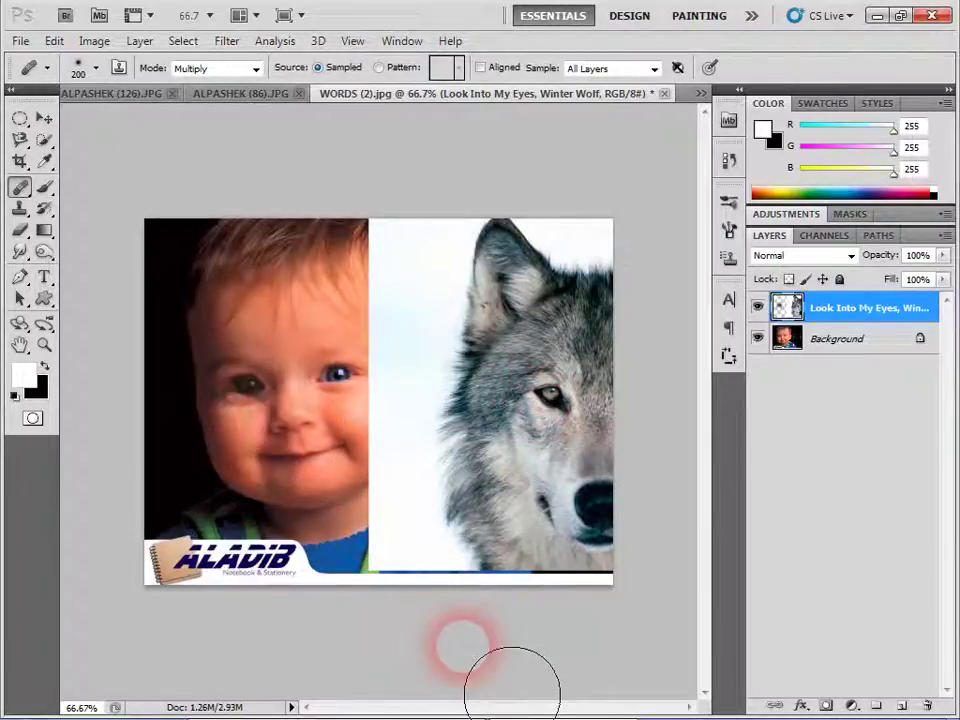
{"action": "left_click_drag", "start_coordinate": [245, 388], "coordinate": [298, 440]}
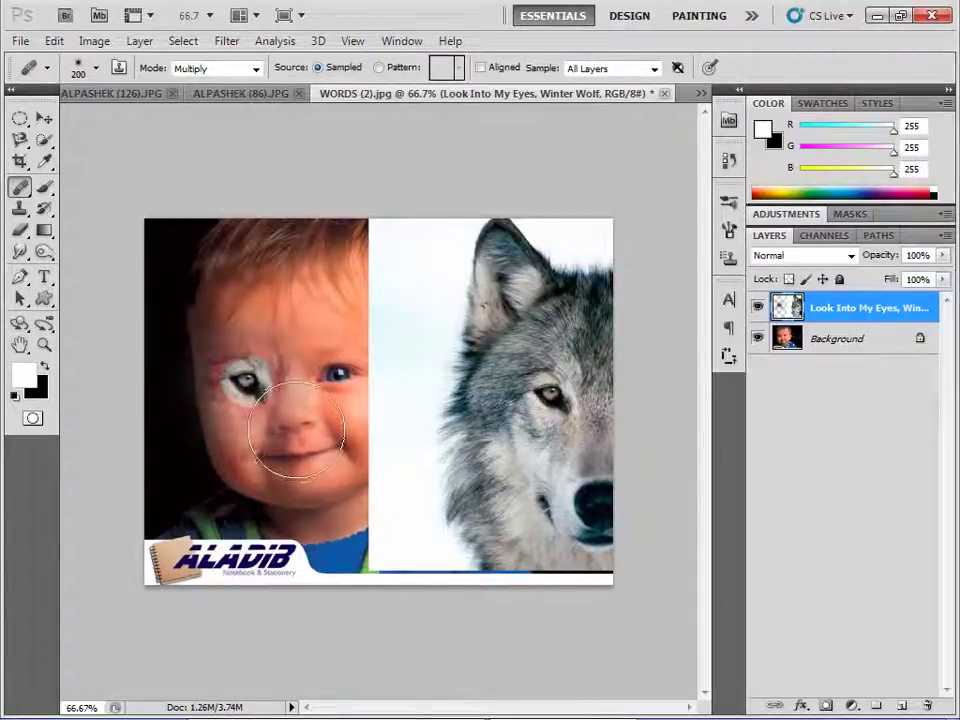
{"action": "left_click", "coordinate": [322, 482]}
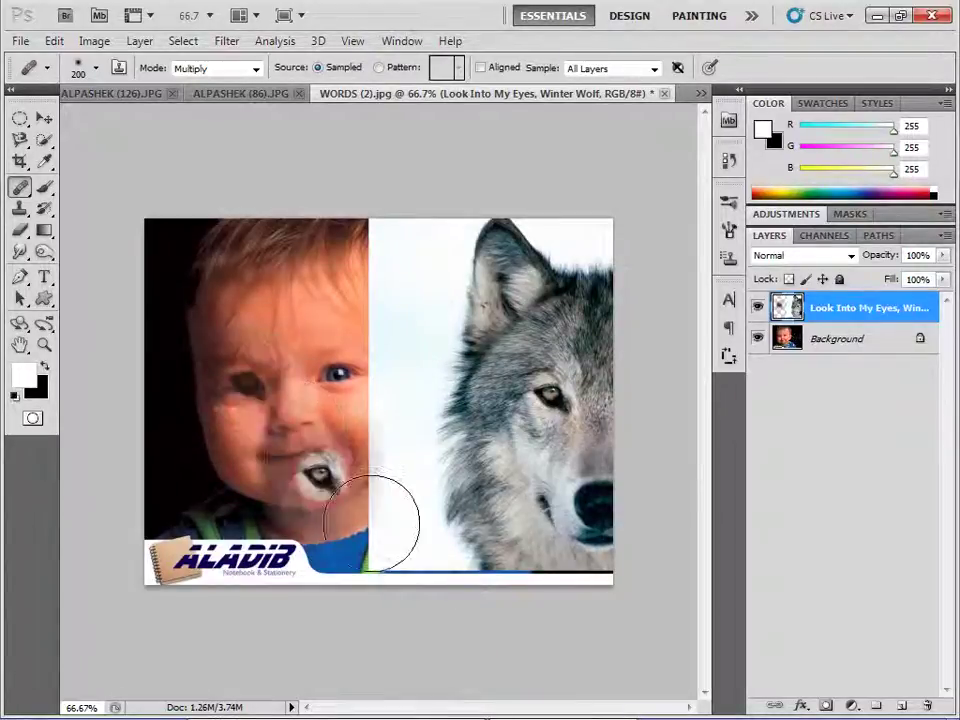
{"action": "left_click_drag", "start_coordinate": [377, 530], "coordinate": [384, 535]}
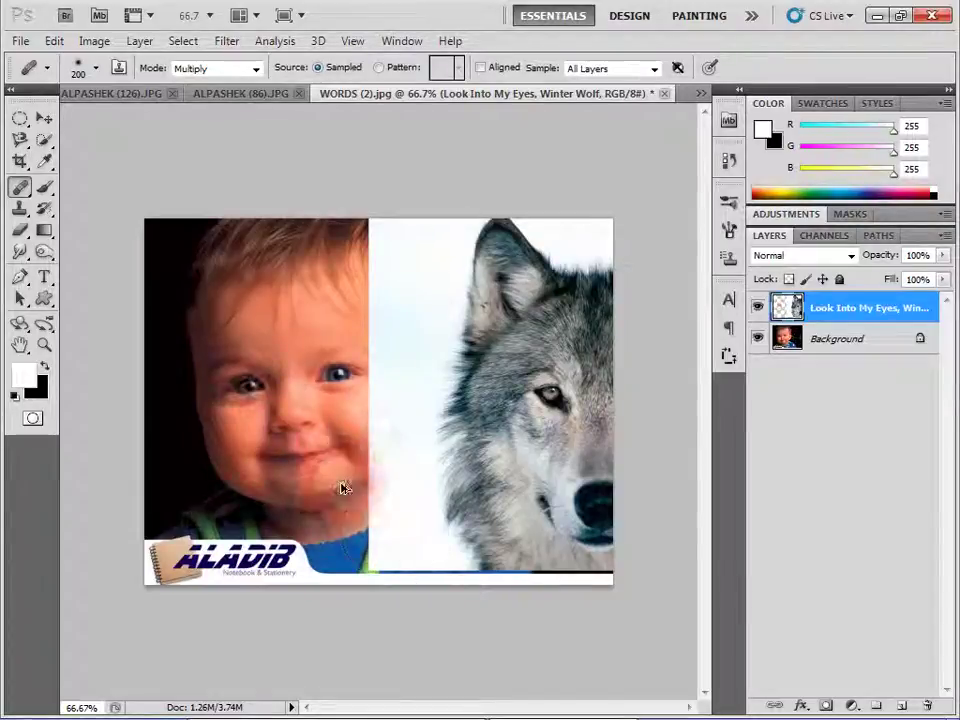
{"action": "left_click", "coordinate": [836, 339]}
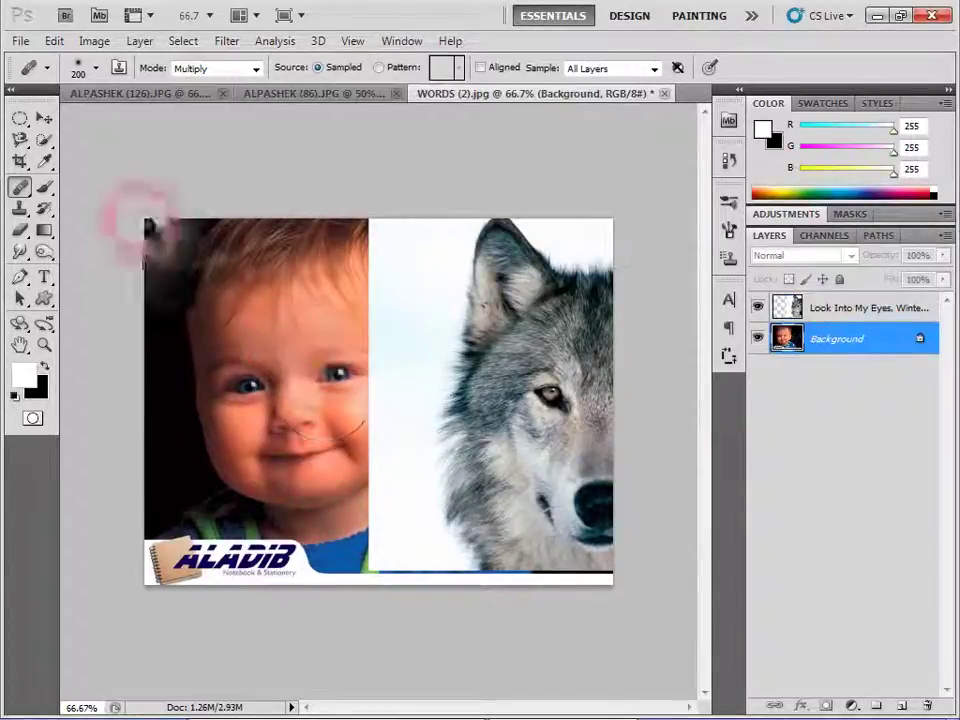
Step: Switch the Healing Brush to Normal mode and heal wolf texture around the baby's left eye
{"action": "left_click", "coordinate": [210, 70]}
{"action": "left_click", "coordinate": [213, 85]}
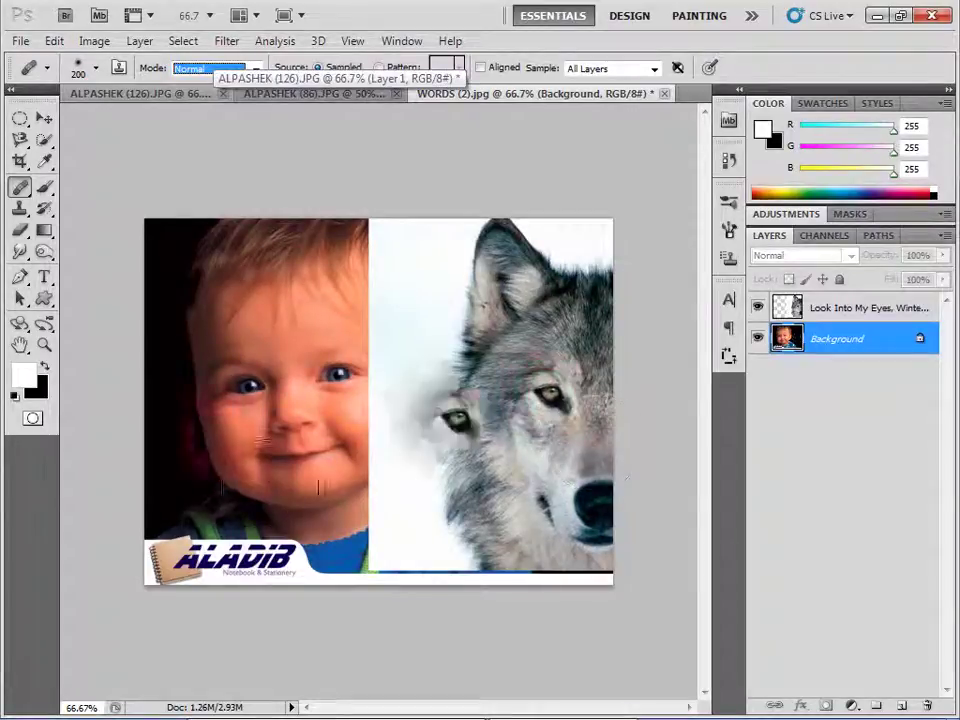
{"action": "left_click_drag", "start_coordinate": [238, 398], "coordinate": [290, 440]}
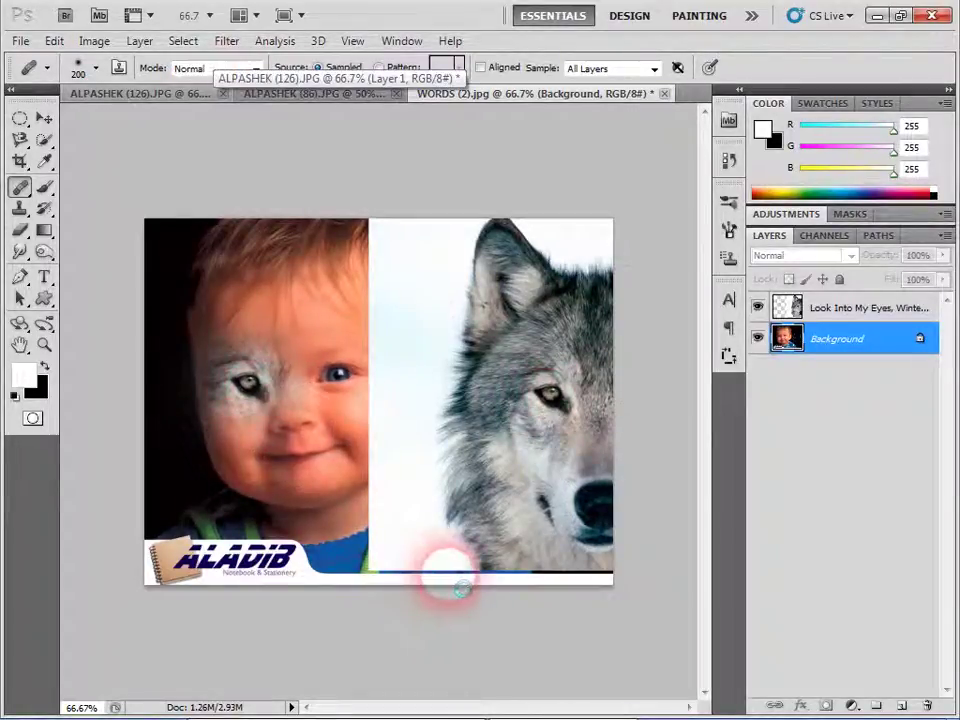
{"action": "left_click", "coordinate": [447, 572]}
{"action": "left_click_drag", "start_coordinate": [240, 380], "coordinate": [296, 425]}
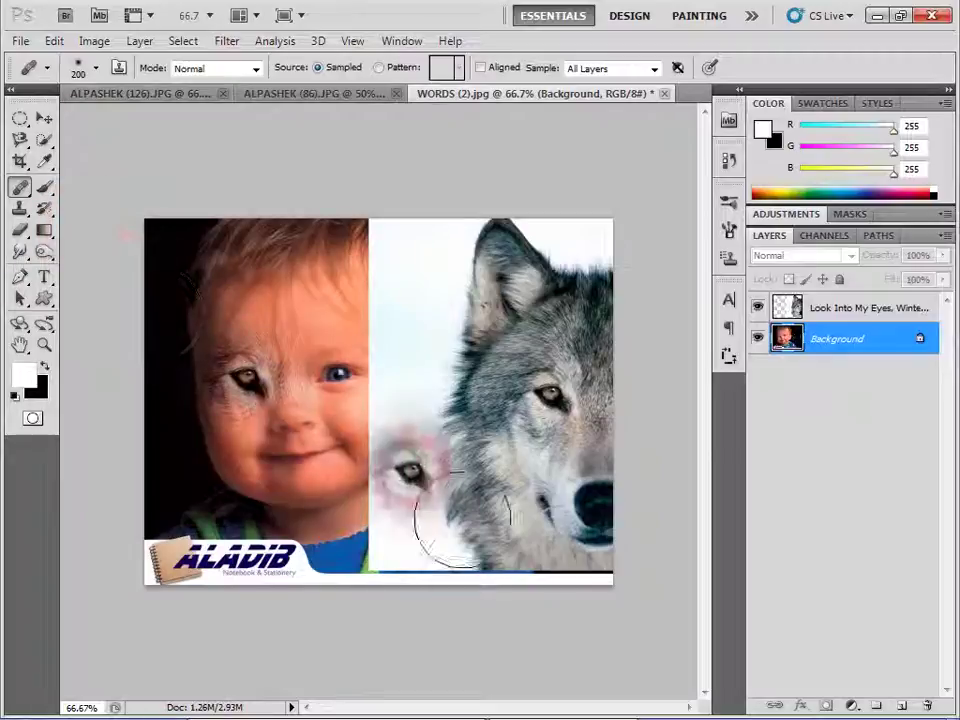
Step: Fit the ad to the window, blend wolf fur over the baby's cheek, and slide the wolf left
{"action": "double_click", "coordinate": [24, 349]}
{"action": "left_click", "coordinate": [405, 503]}
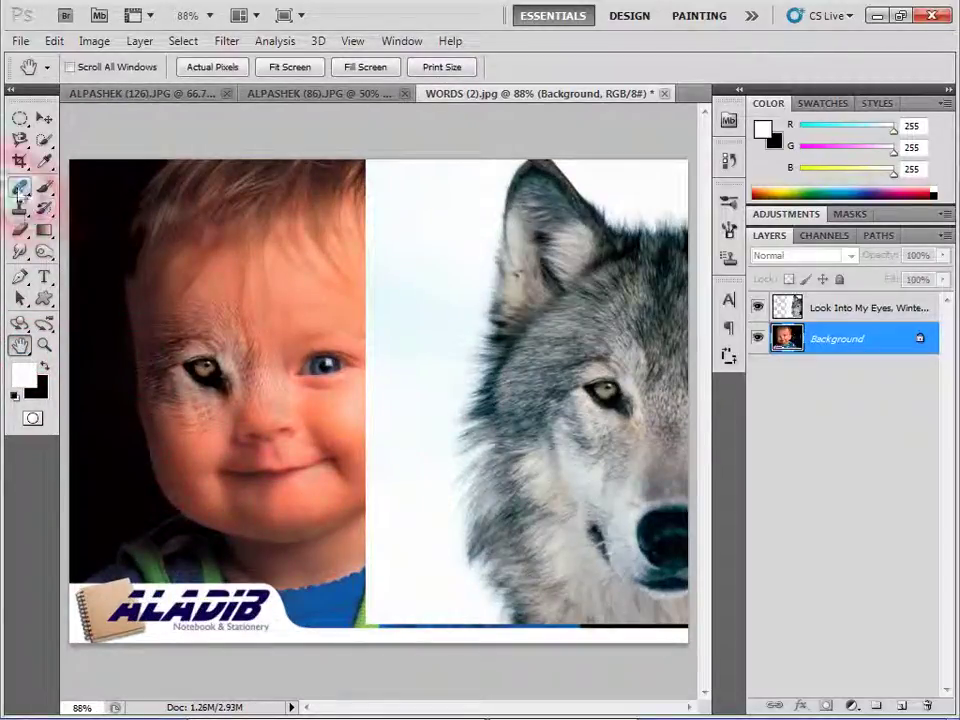
{"action": "left_click", "coordinate": [19, 190]}
{"action": "mouse_move", "coordinate": [182, 396]}
{"action": "left_mouse_down"}
{"action": "mouse_move", "coordinate": [150, 300]}
{"action": "mouse_move", "coordinate": [268, 433]}
{"action": "left_mouse_up"}
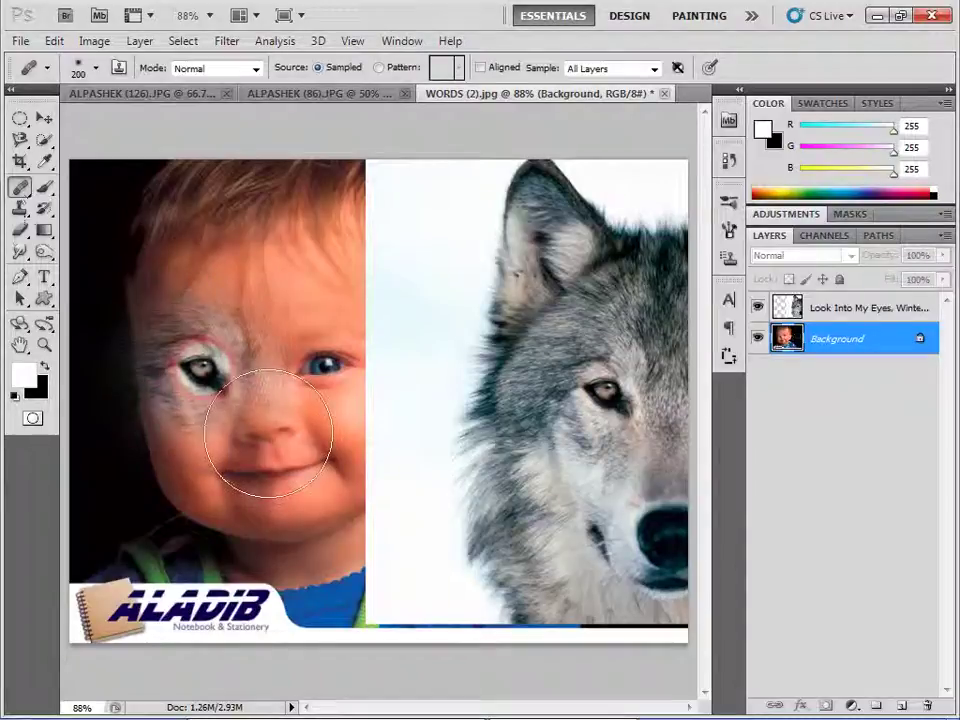
{"action": "left_click_drag", "start_coordinate": [299, 607], "coordinate": [348, 635]}
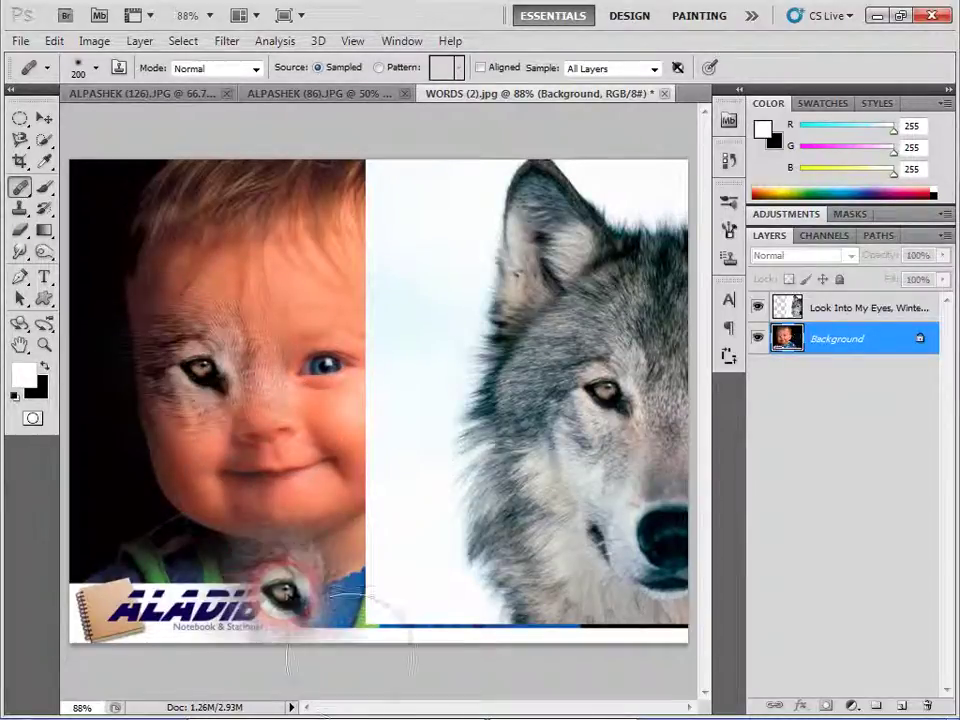
{"action": "left_click", "coordinate": [44, 120]}
{"action": "left_click_drag", "start_coordinate": [549, 487], "coordinate": [344, 462]}
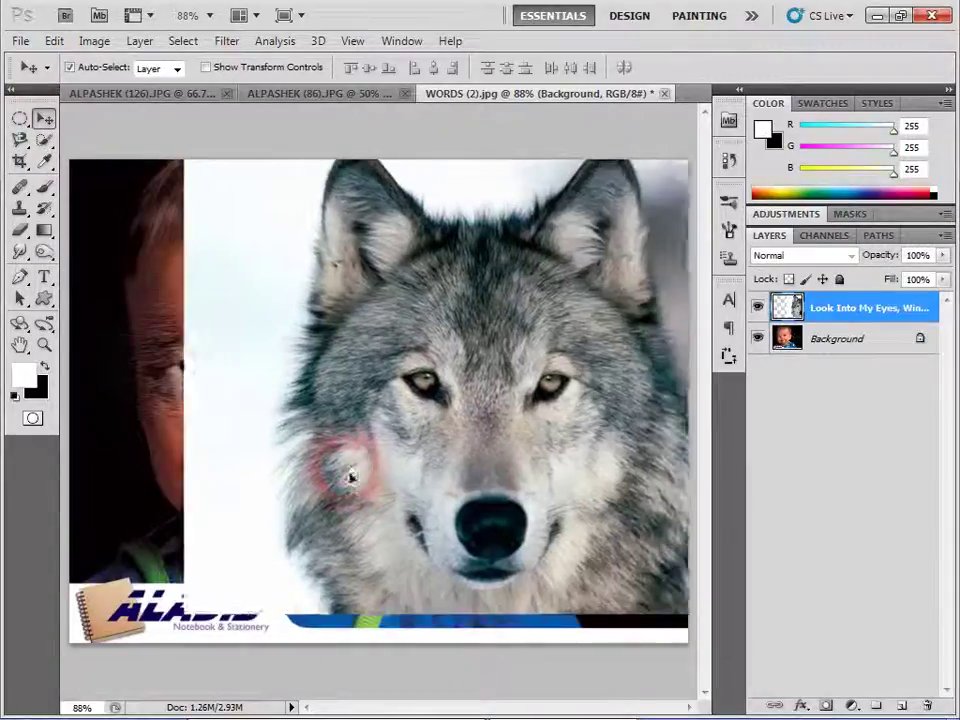
Step: Sample the wolf's right eye as the Healing Brush source and slide the wolf layer right
{"action": "left_click", "coordinate": [21, 189]}
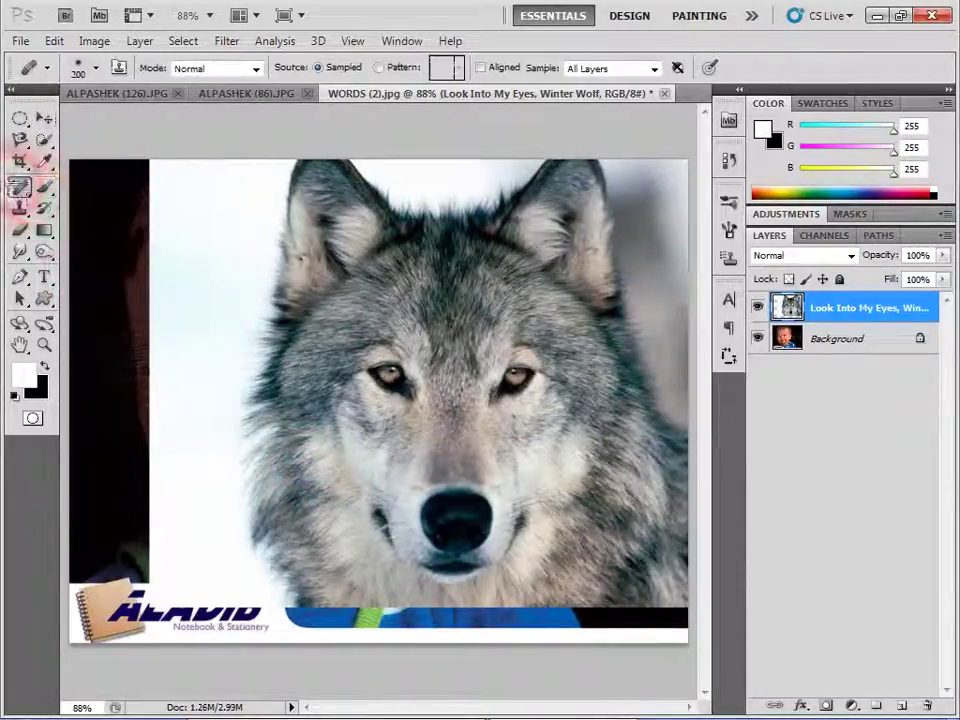
{"action": "right_click", "coordinate": [21, 189]}
{"action": "left_click", "coordinate": [90, 201]}
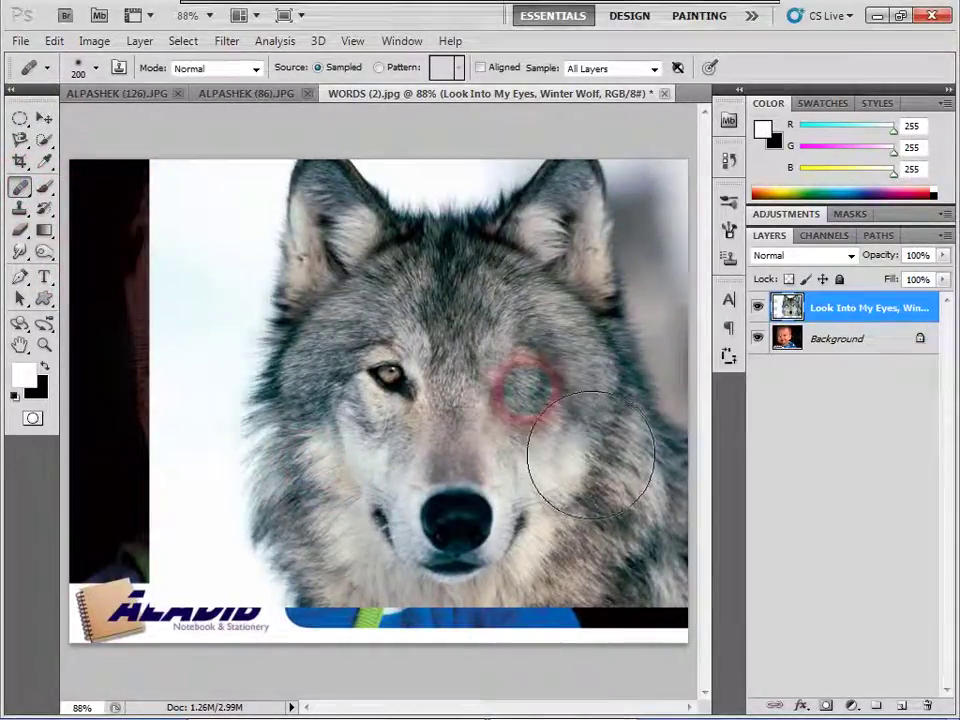
{"action": "left_click", "coordinate": [535, 395], "text": "alt"}
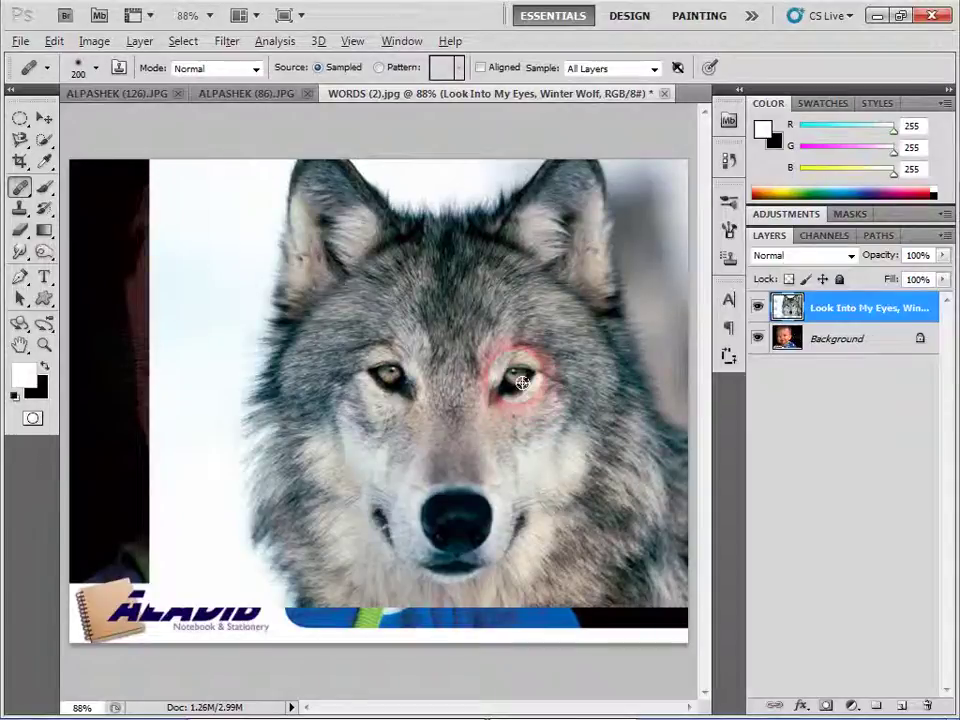
{"action": "left_click", "coordinate": [43, 118]}
{"action": "left_click_drag", "start_coordinate": [375, 504], "coordinate": [685, 522]}
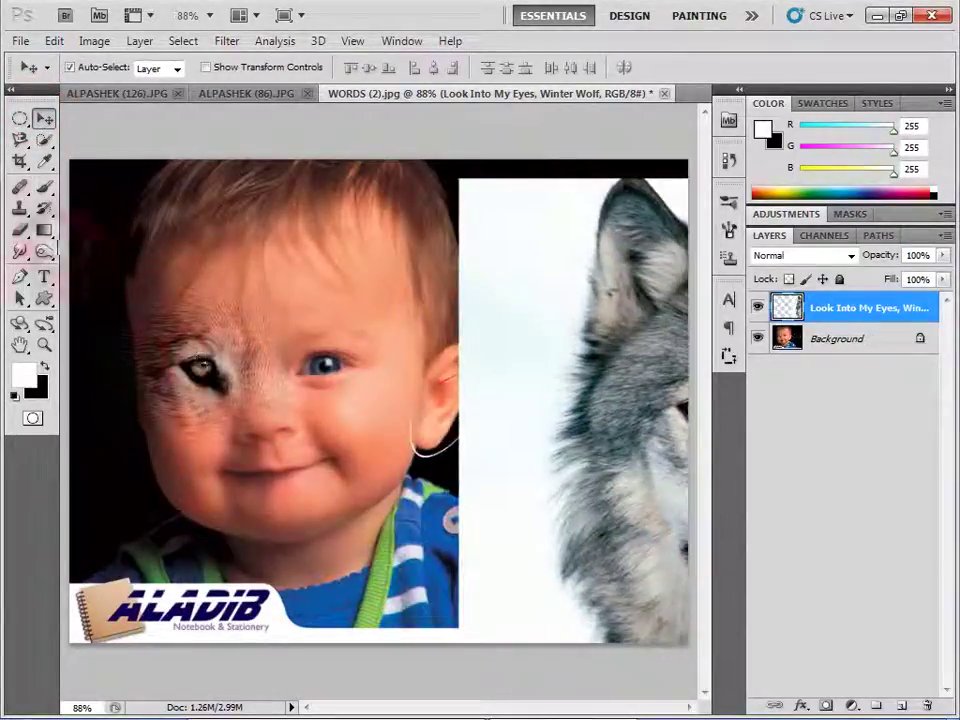
Step: Heal wolf fur onto the baby's eye, cheek and nose
{"action": "left_click", "coordinate": [19, 187]}
{"action": "left_click_drag", "start_coordinate": [320, 355], "coordinate": [385, 425]}
{"action": "left_click_drag", "start_coordinate": [320, 355], "coordinate": [335, 370]}
{"action": "mouse_move", "coordinate": [560, 420]}
{"action": "left_mouse_down"}
{"action": "mouse_move", "coordinate": [604, 446]}
{"action": "mouse_move", "coordinate": [636, 546]}
{"action": "left_mouse_up"}
{"action": "left_click", "coordinate": [280, 395]}
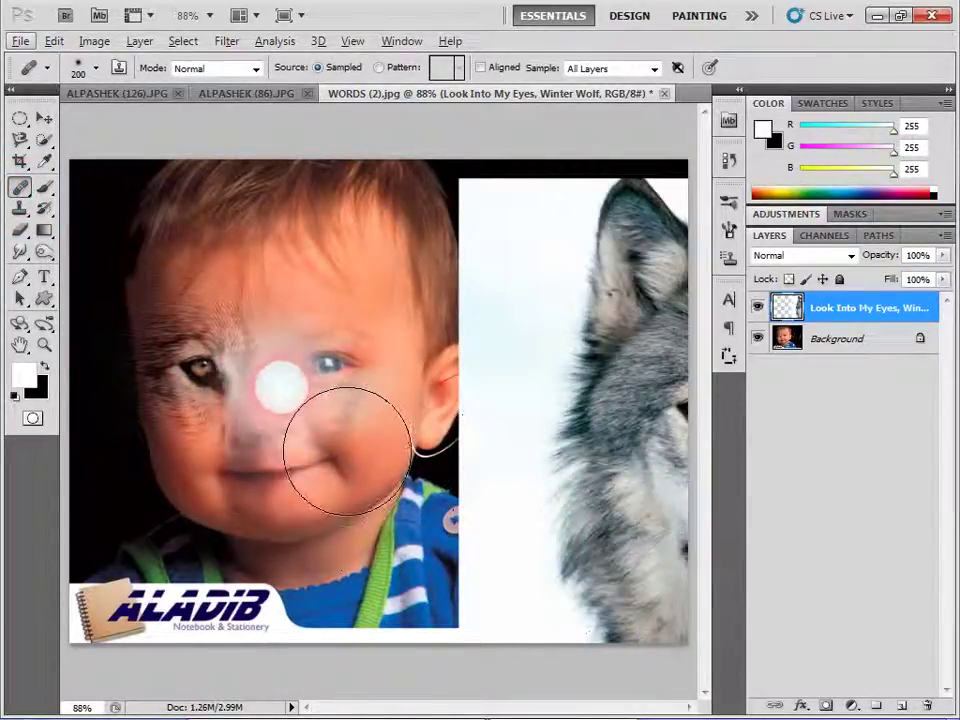
{"action": "left_click", "coordinate": [94, 41]}
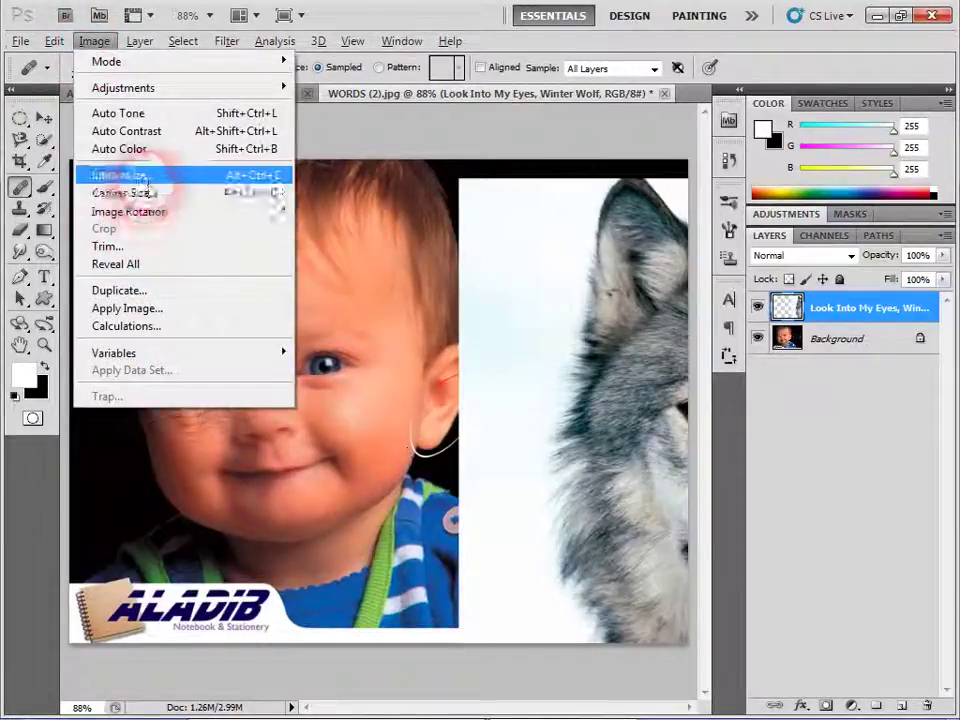
Step: Widen the canvas by a relative 20 cm, anchored on the left side
{"action": "left_click", "coordinate": [120, 192]}
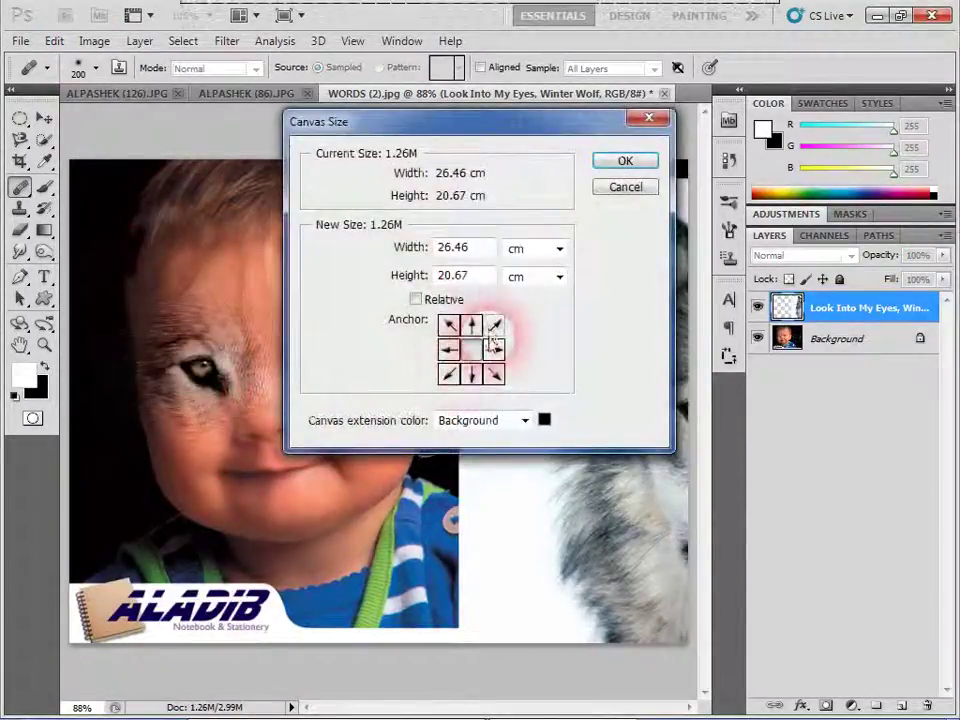
{"action": "left_click", "coordinate": [447, 352]}
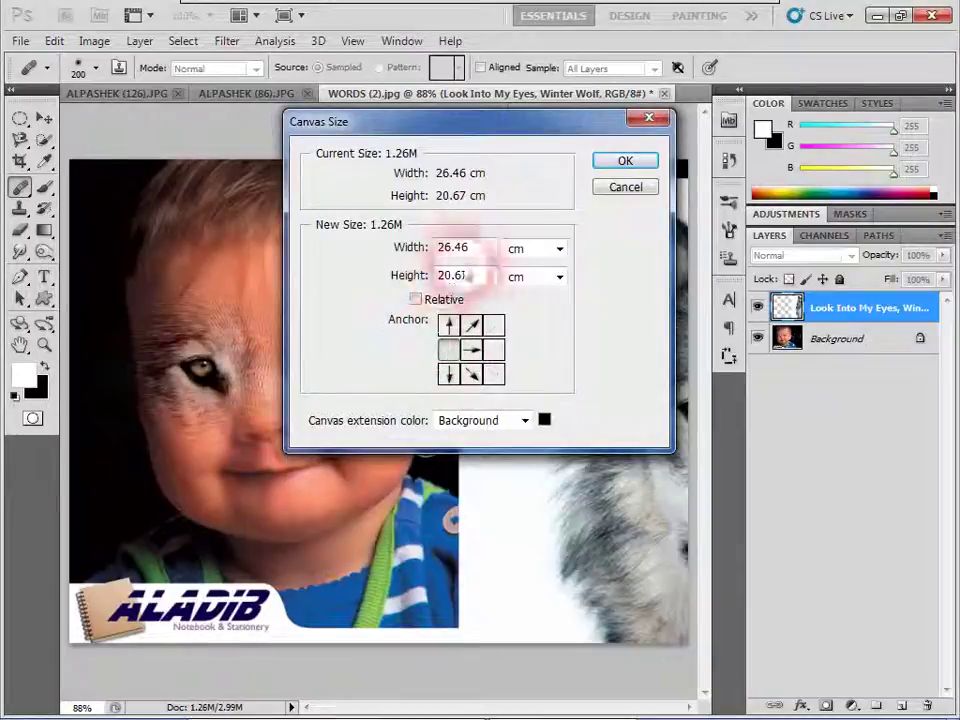
{"action": "left_click", "coordinate": [415, 299]}
{"action": "left_click", "coordinate": [468, 249]}
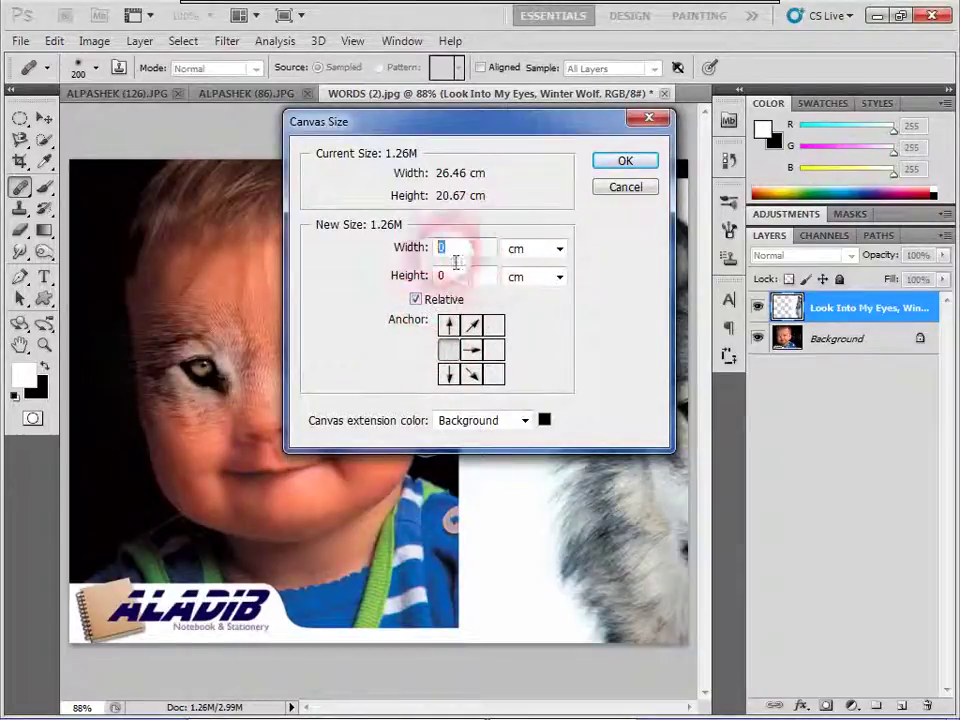
{"action": "type", "text": "10"}
{"action": "double_click", "coordinate": [463, 250]}
{"action": "type", "text": "20"}
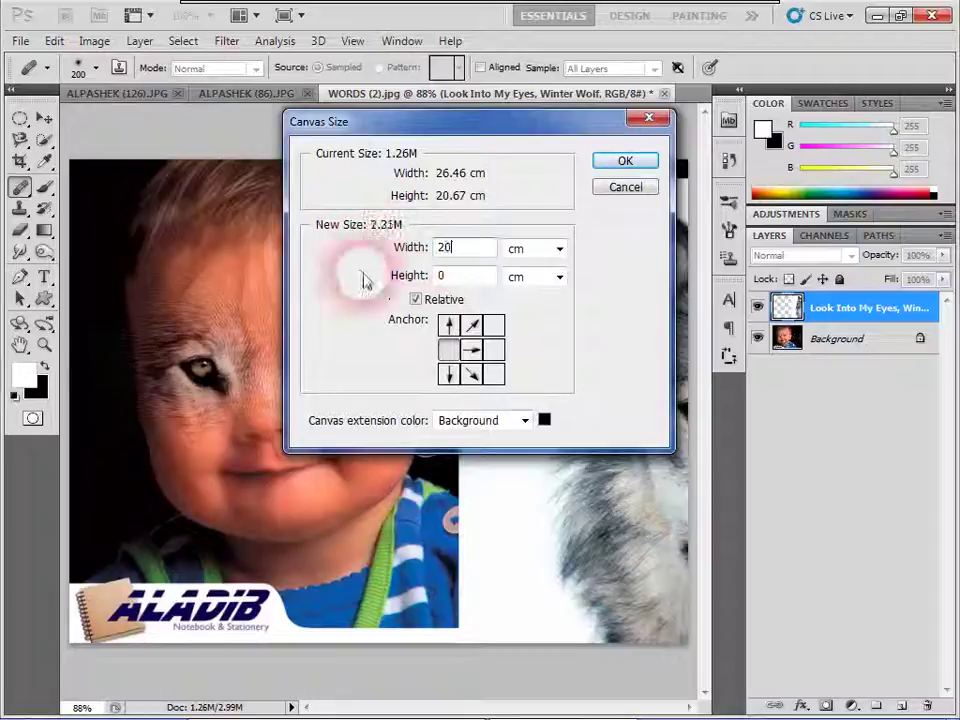
{"action": "left_click", "coordinate": [625, 163]}
Step: Zoom out to the whole widened image and slide the wolf photo right into the new space
{"action": "left_click", "coordinate": [510, 516]}
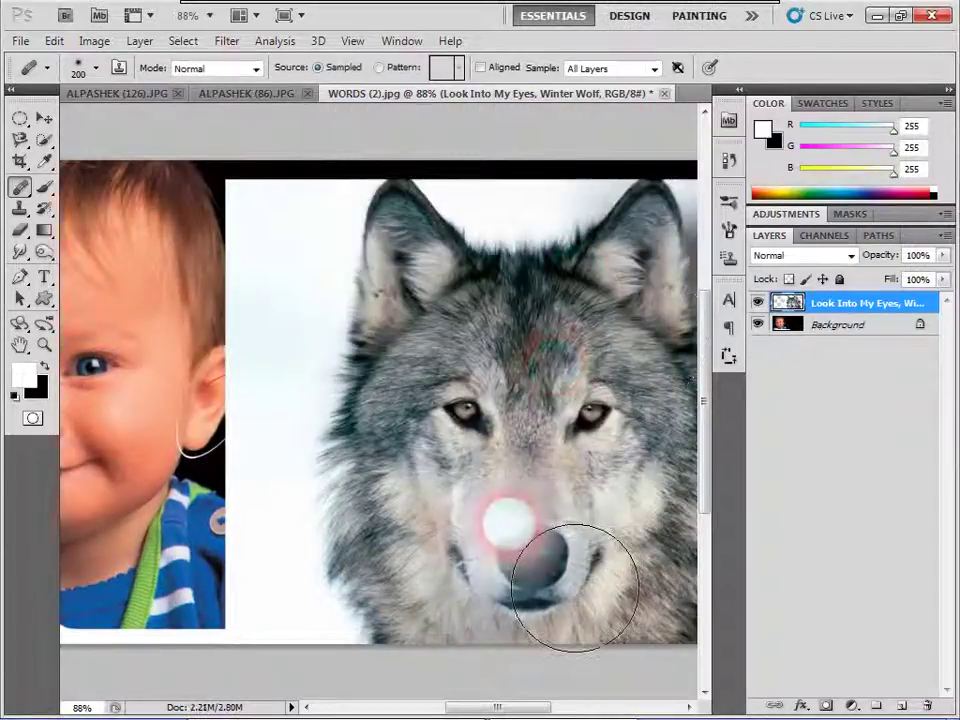
{"action": "key", "text": "ctrl+minus"}
{"action": "key", "text": "ctrl+minus"}
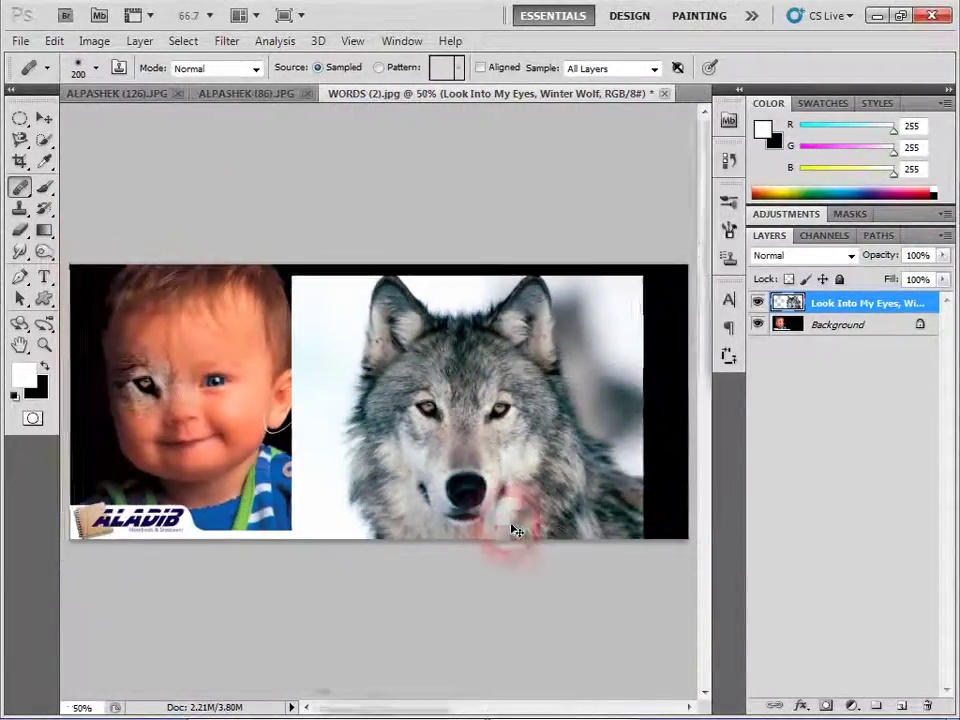
{"action": "left_click", "coordinate": [44, 118]}
{"action": "left_click_drag", "start_coordinate": [453, 457], "coordinate": [508, 450]}
{"action": "left_click_drag", "start_coordinate": [44, 208], "coordinate": [143, 216]}
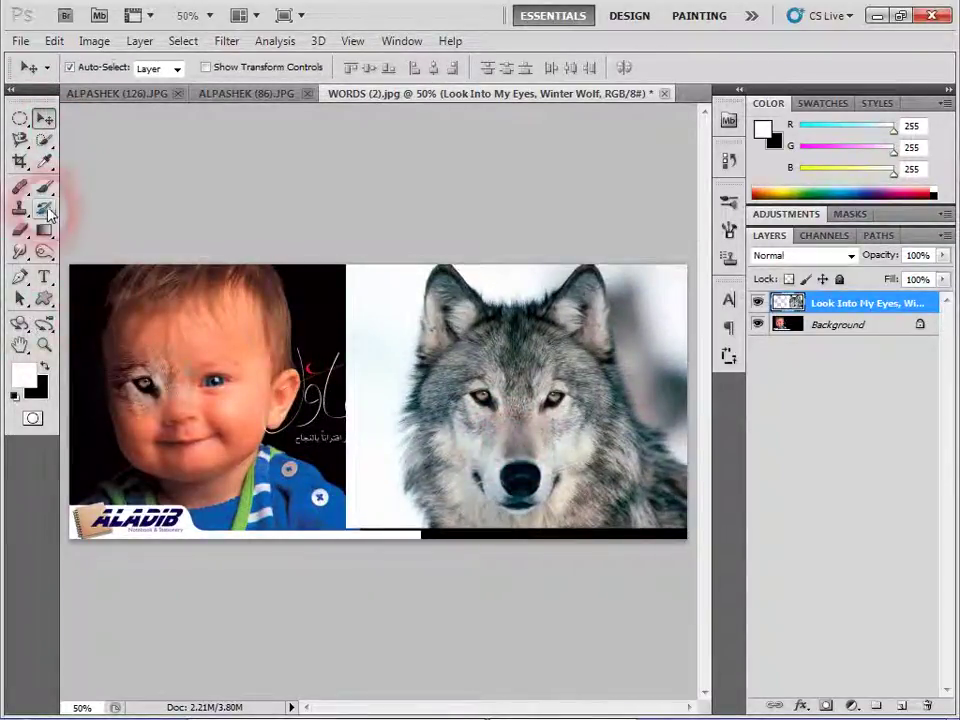
Step: On the Background layer, History-Brush wolf texture back over the baby's left eye and cheek
{"action": "left_click", "coordinate": [139, 386]}
{"action": "left_click", "coordinate": [499, 285]}
{"action": "left_click", "coordinate": [848, 331]}
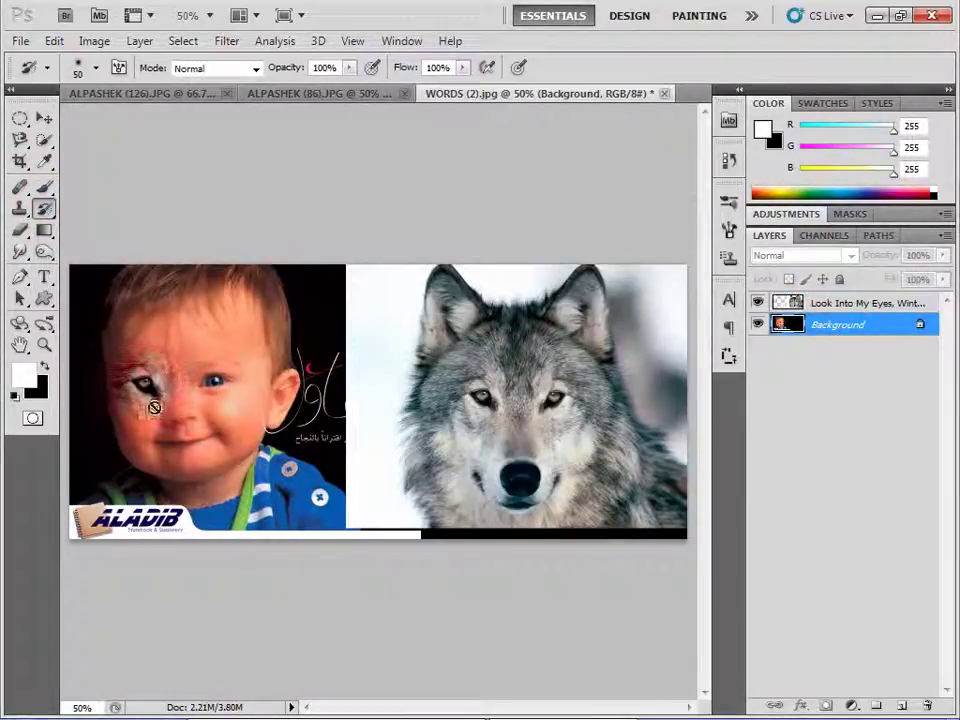
{"action": "mouse_move", "coordinate": [44, 208]}
{"action": "left_mouse_down"}
{"action": "mouse_move", "coordinate": [104, 222]}
{"action": "mouse_move", "coordinate": [133, 249]}
{"action": "left_mouse_up"}
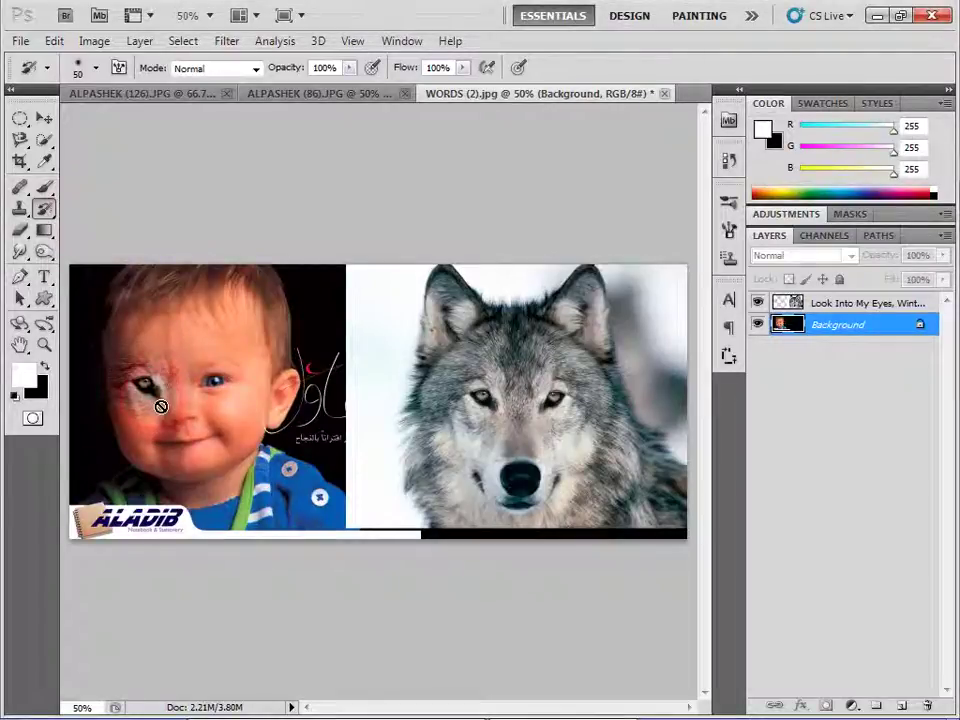
{"action": "mouse_move", "coordinate": [161, 406]}
{"action": "left_mouse_down"}
{"action": "mouse_move", "coordinate": [229, 431]}
{"action": "mouse_move", "coordinate": [137, 377]}
{"action": "mouse_move", "coordinate": [270, 458]}
{"action": "left_mouse_up"}
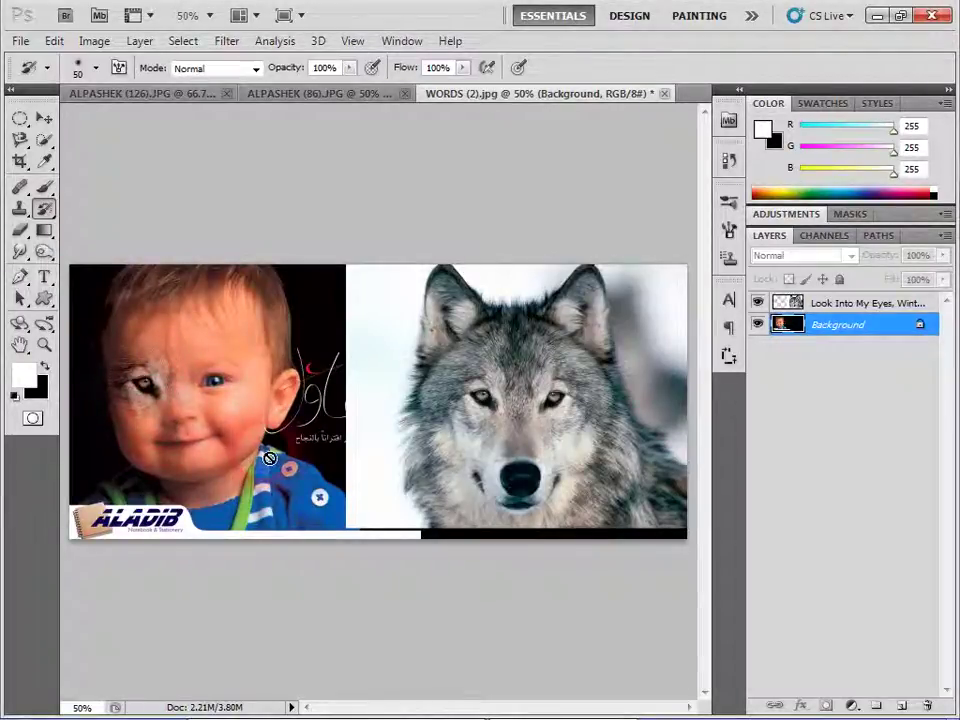
Step: Zoom in to inspect the result, return to 66.7%, and select the Healing Brush
{"action": "key", "text": "ctrl+plus"}
{"action": "left_click_drag", "start_coordinate": [274, 505], "coordinate": [450, 494]}
{"action": "key", "text": "ctrl+minus"}
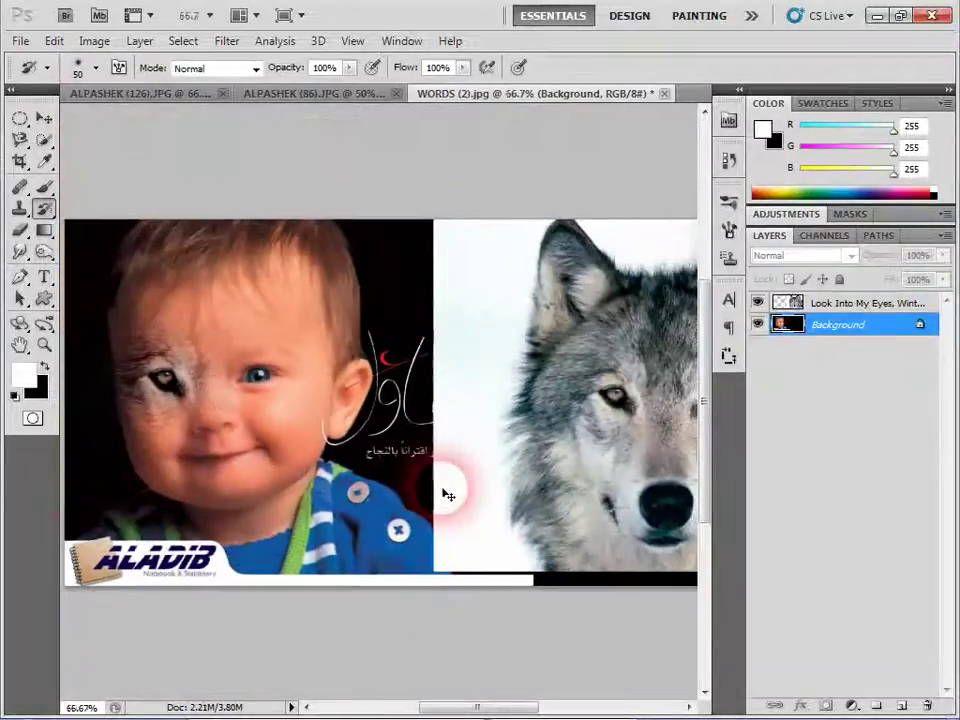
{"action": "left_click", "coordinate": [45, 210]}
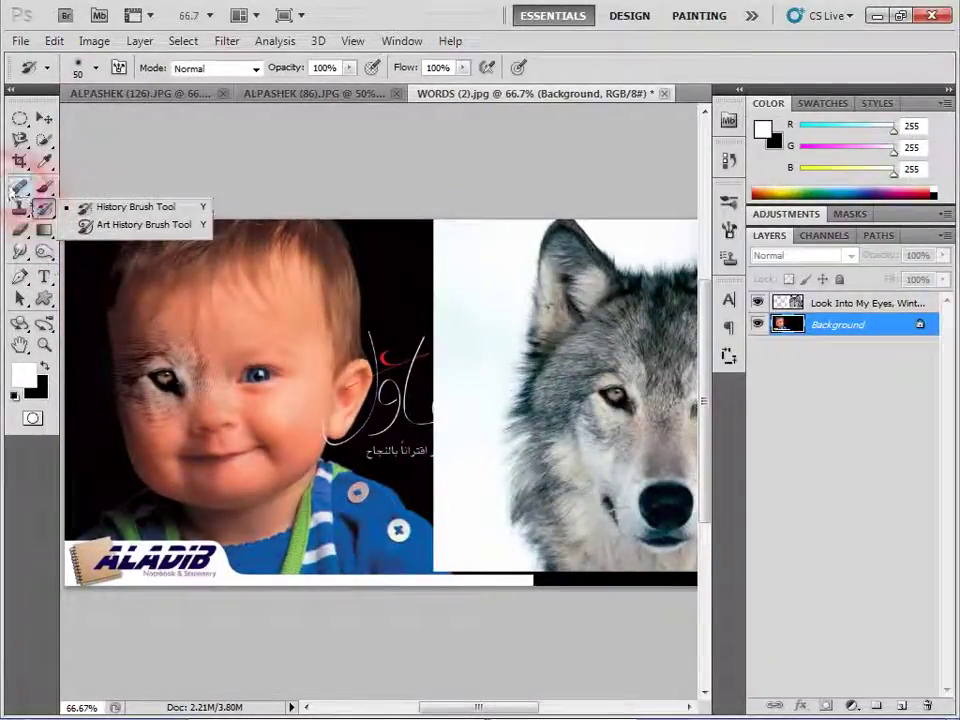
{"action": "left_click_drag", "start_coordinate": [20, 187], "coordinate": [108, 210]}
{"action": "left_click", "coordinate": [106, 205]}
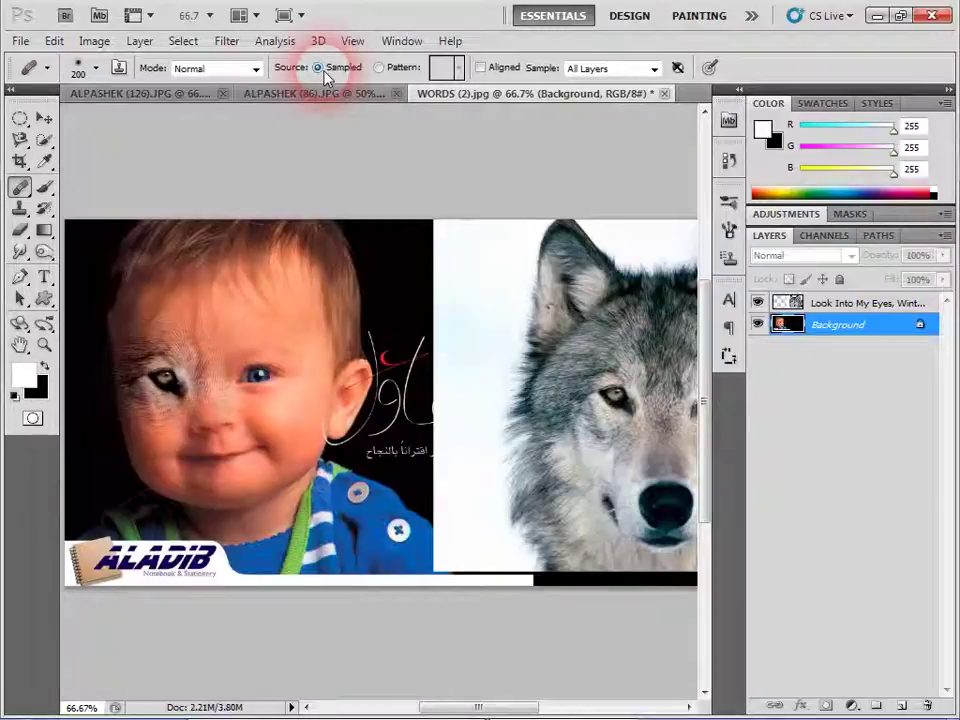
Step: Set the Healing Brush to 200 px, 0% hardness and test heal strokes around the wolf's eye
{"action": "left_click", "coordinate": [96, 68]}
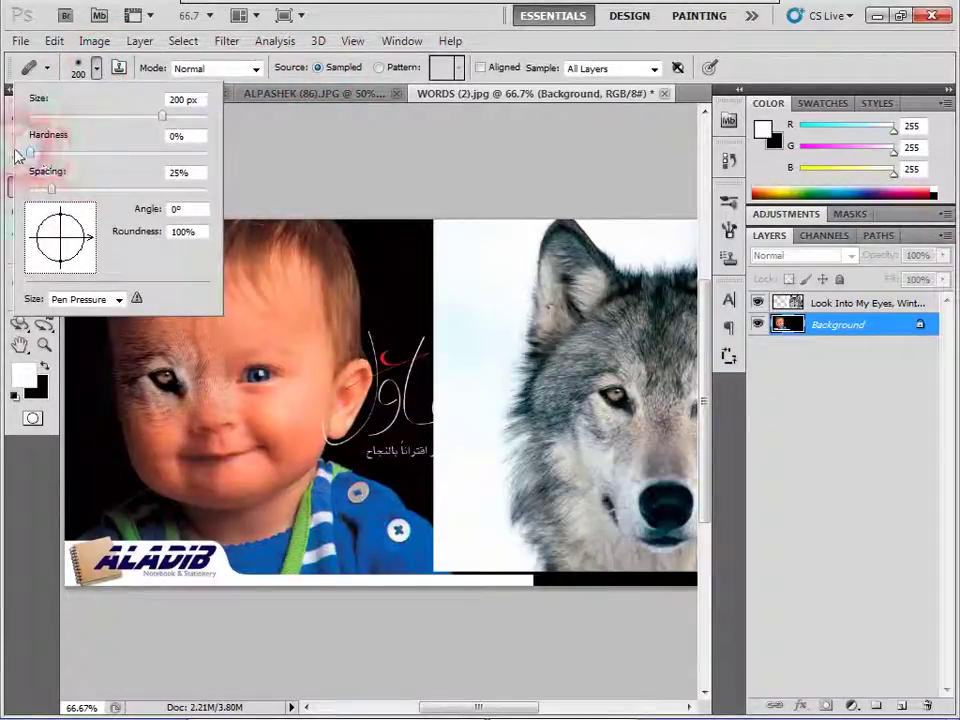
{"action": "left_click", "coordinate": [512, 116]}
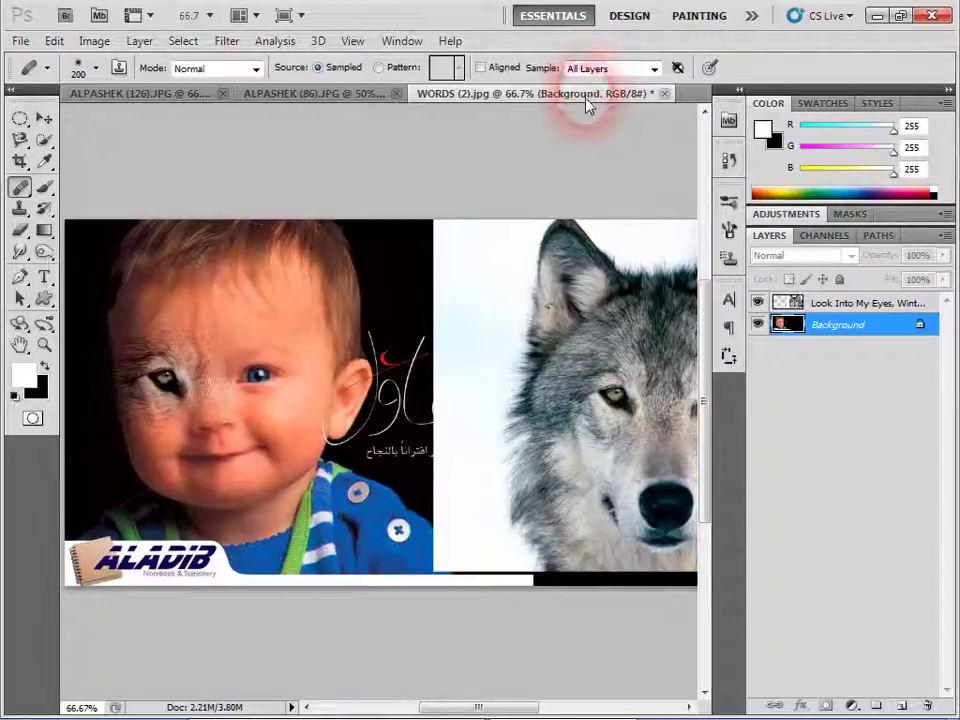
{"action": "left_click_drag", "start_coordinate": [540, 370], "coordinate": [613, 458]}
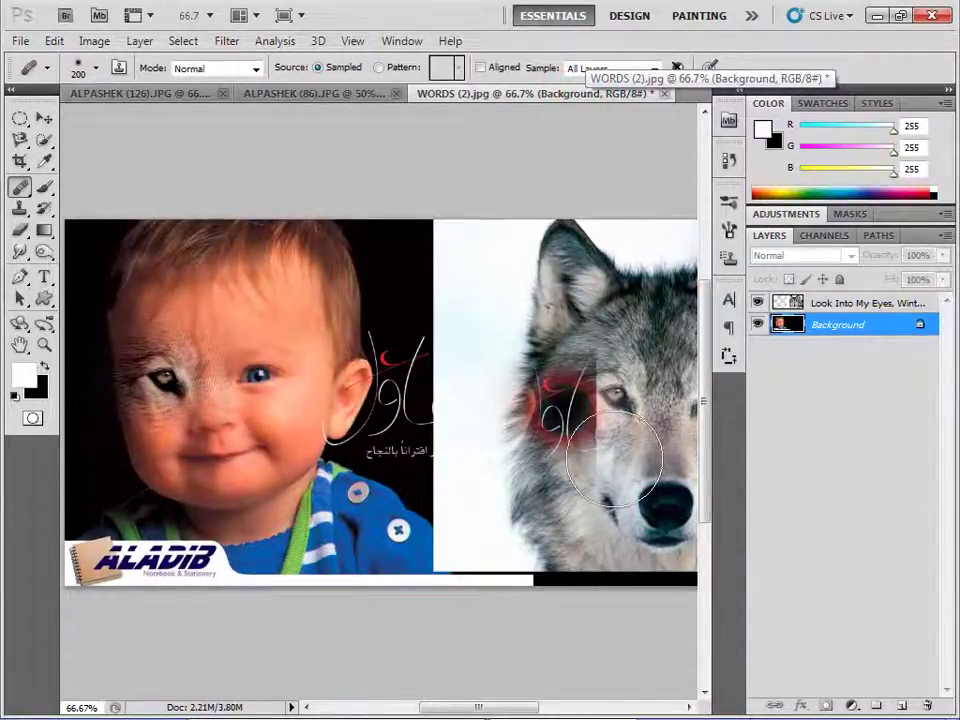
{"action": "key", "text": "ctrl+z"}
{"action": "left_click_drag", "start_coordinate": [585, 395], "coordinate": [650, 470]}
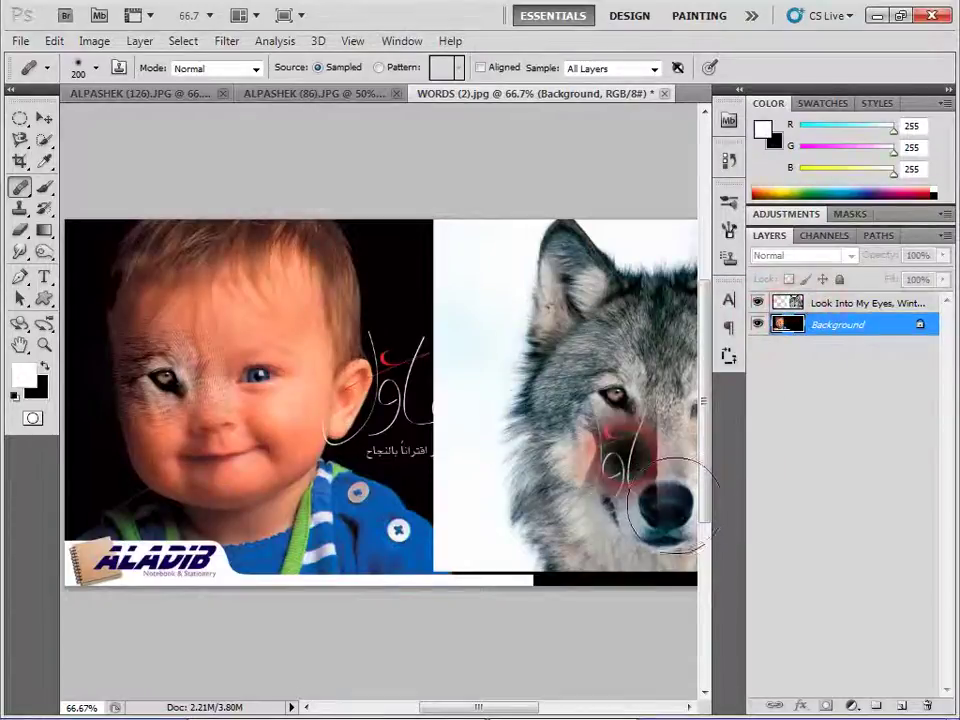
{"action": "key", "text": "ctrl+z"}
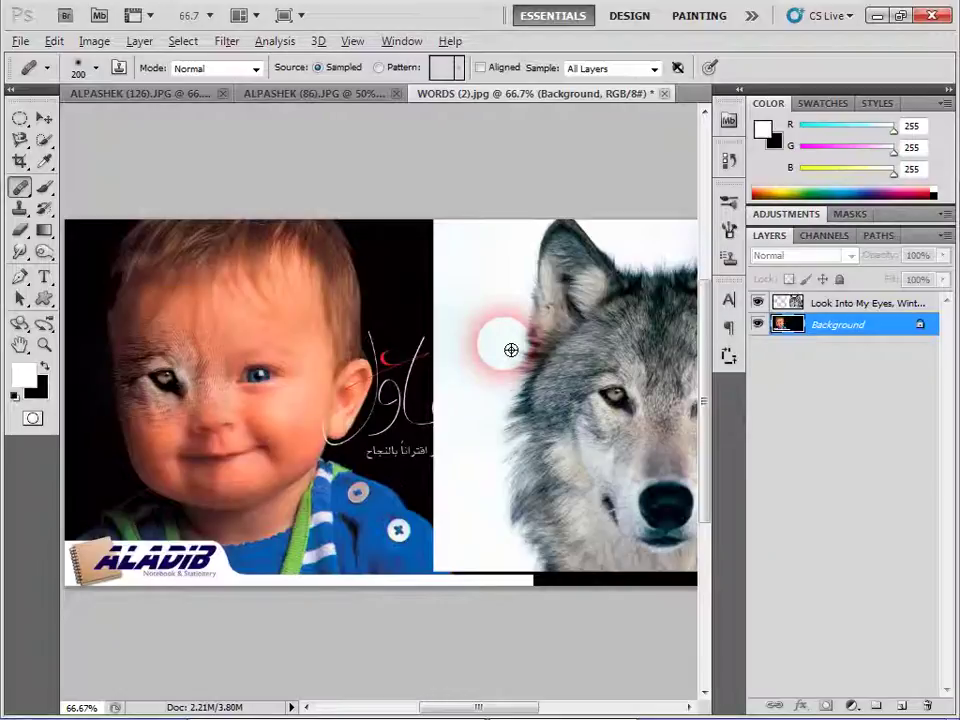
{"action": "left_click_drag", "start_coordinate": [511, 350], "coordinate": [626, 406]}
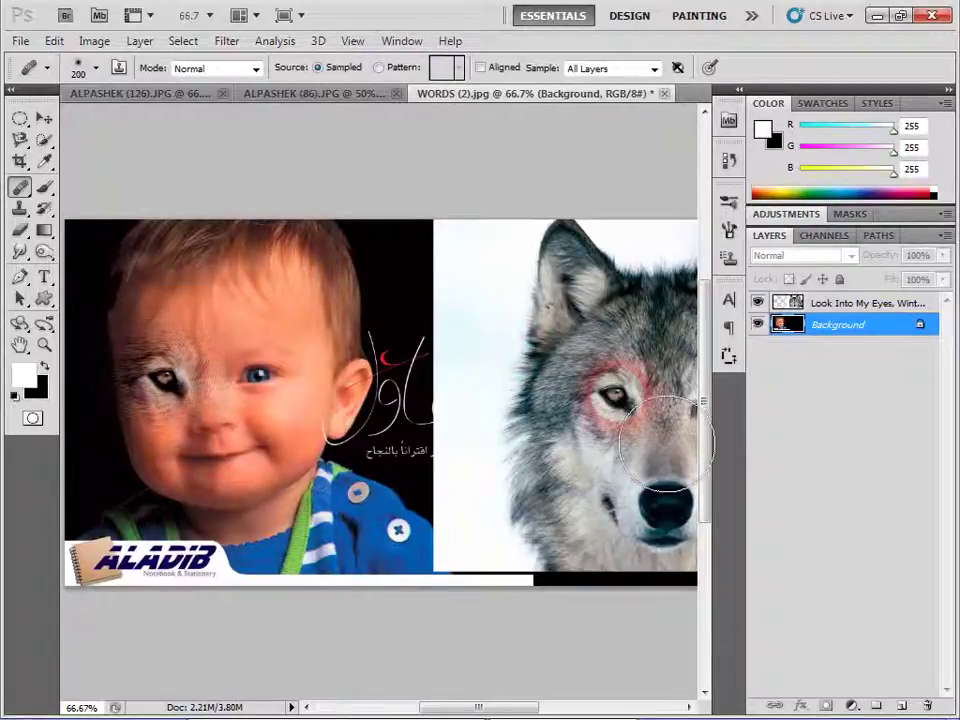
Step: Heal a wolf eye over the baby's right eye, undoing stray strokes
{"action": "left_click_drag", "start_coordinate": [255, 375], "coordinate": [300, 420]}
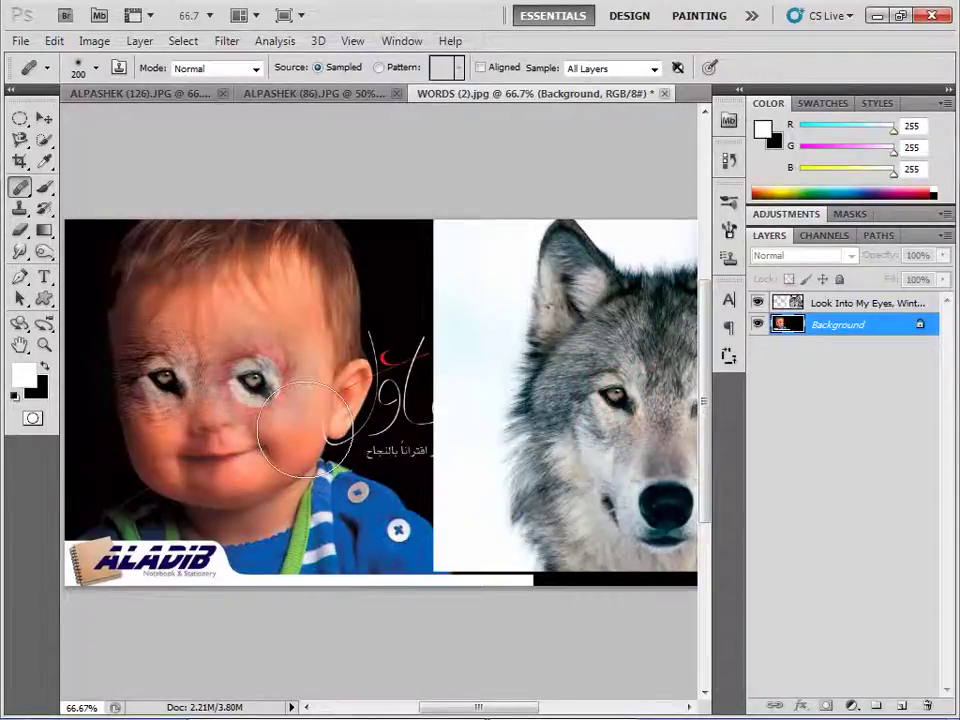
{"action": "key", "text": "ctrl+z"}
{"action": "mouse_move", "coordinate": [650, 605]}
{"action": "left_mouse_down"}
{"action": "mouse_move", "coordinate": [621, 497]}
{"action": "mouse_move", "coordinate": [561, 503]}
{"action": "left_mouse_up"}
{"action": "key", "text": "ctrl+alt+z"}
{"action": "key", "text": "ctrl+alt+z"}
{"action": "key", "text": "ctrl+alt+z"}
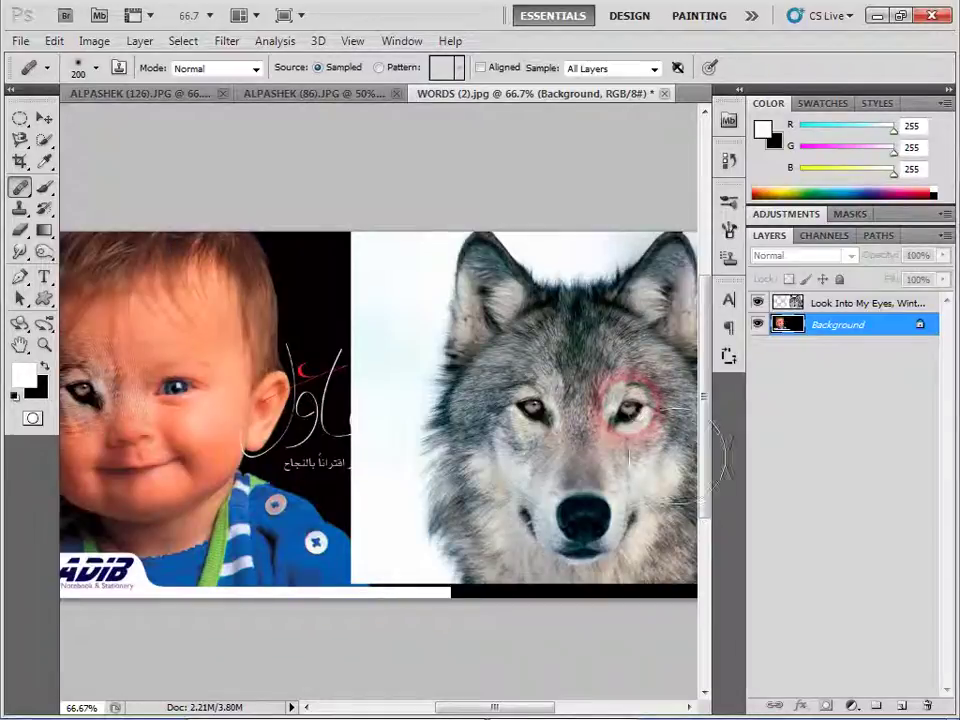
{"action": "left_click_drag", "start_coordinate": [242, 439], "coordinate": [425, 470]}
{"action": "left_click_drag", "start_coordinate": [405, 420], "coordinate": [445, 425]}
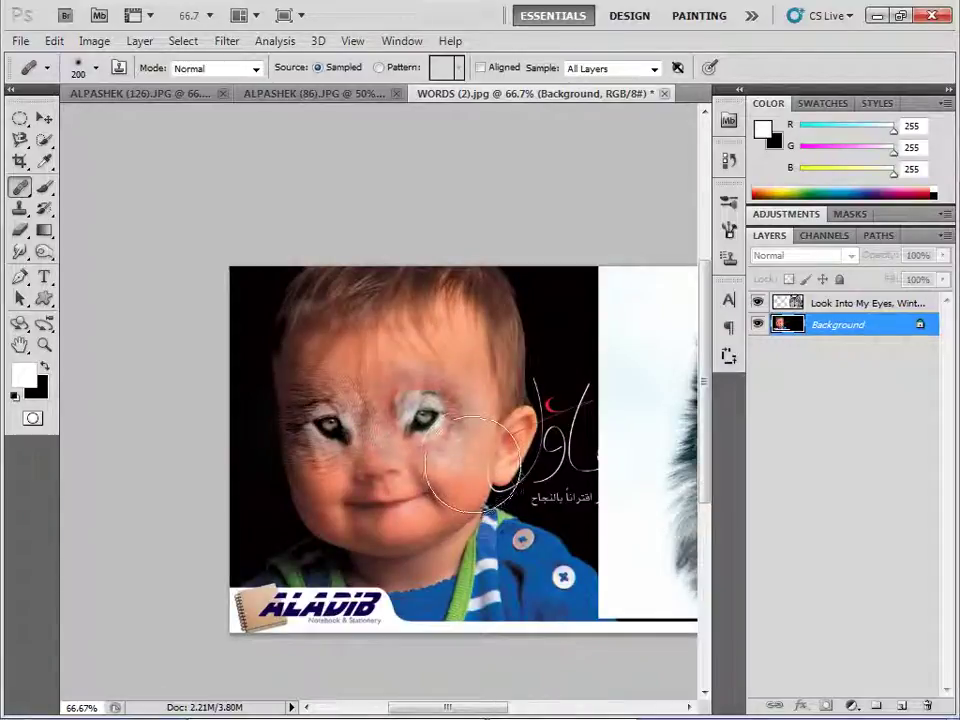
Step: Heal more wolf fur around the baby's left eye and cheek
{"action": "mouse_move", "coordinate": [470, 462]}
{"action": "left_mouse_down"}
{"action": "mouse_move", "coordinate": [458, 470]}
{"action": "mouse_move", "coordinate": [473, 465]}
{"action": "mouse_move", "coordinate": [350, 340]}
{"action": "left_mouse_up"}
{"action": "mouse_move", "coordinate": [608, 594]}
{"action": "left_mouse_down"}
{"action": "mouse_move", "coordinate": [653, 638]}
{"action": "mouse_move", "coordinate": [688, 629]}
{"action": "left_mouse_up"}
{"action": "mouse_move", "coordinate": [478, 555]}
{"action": "left_mouse_down"}
{"action": "mouse_move", "coordinate": [285, 460]}
{"action": "mouse_move", "coordinate": [265, 468]}
{"action": "left_mouse_up"}
{"action": "mouse_move", "coordinate": [615, 462]}
{"action": "left_mouse_down"}
{"action": "mouse_move", "coordinate": [707, 529]}
{"action": "mouse_move", "coordinate": [643, 514]}
{"action": "mouse_move", "coordinate": [672, 518]}
{"action": "left_mouse_up"}
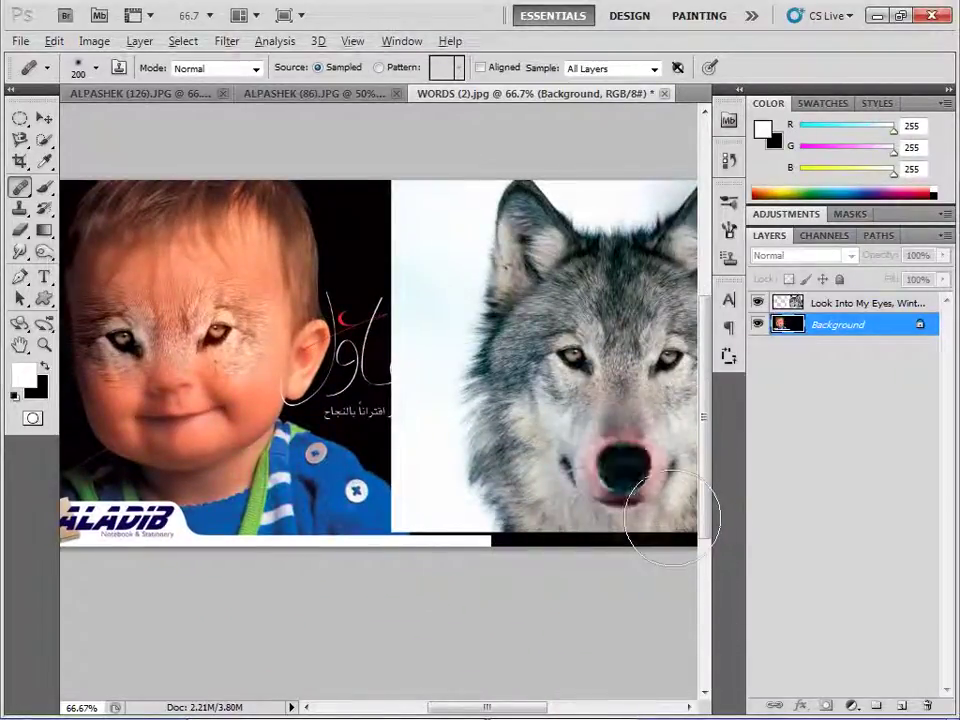
Step: Sample the wolf's nose and heal a dark wolf nose with muzzle fur onto the baby
{"action": "left_click", "coordinate": [630, 476], "text": "alt"}
{"action": "mouse_move", "coordinate": [170, 366]}
{"action": "left_mouse_down"}
{"action": "mouse_move", "coordinate": [225, 407]}
{"action": "mouse_move", "coordinate": [240, 392]}
{"action": "mouse_move", "coordinate": [225, 425]}
{"action": "left_mouse_up"}
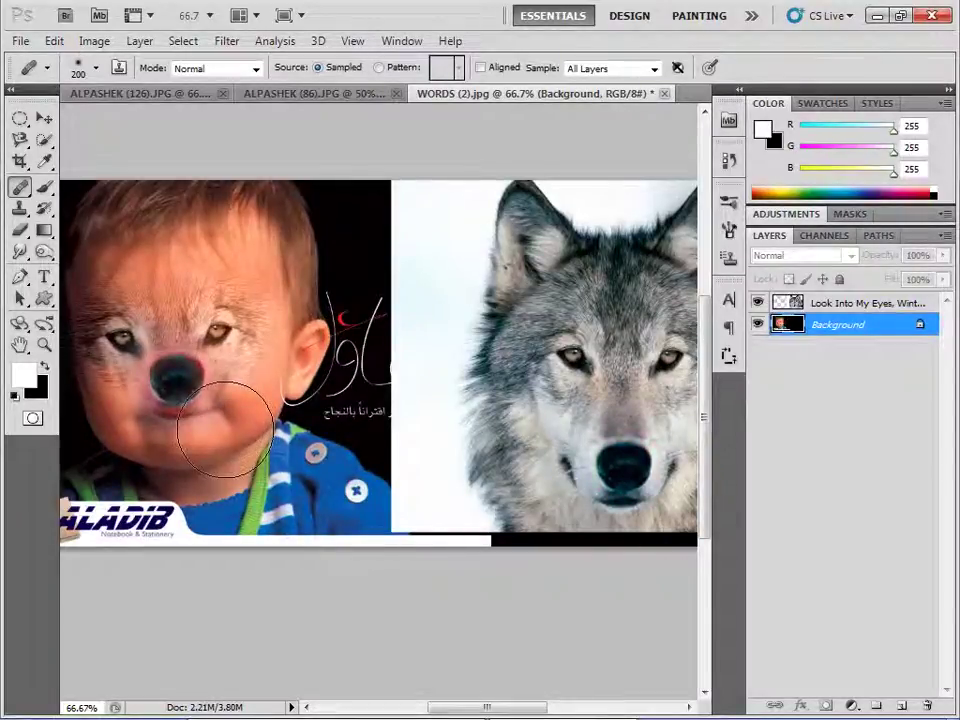
{"action": "key", "text": "ctrl+z"}
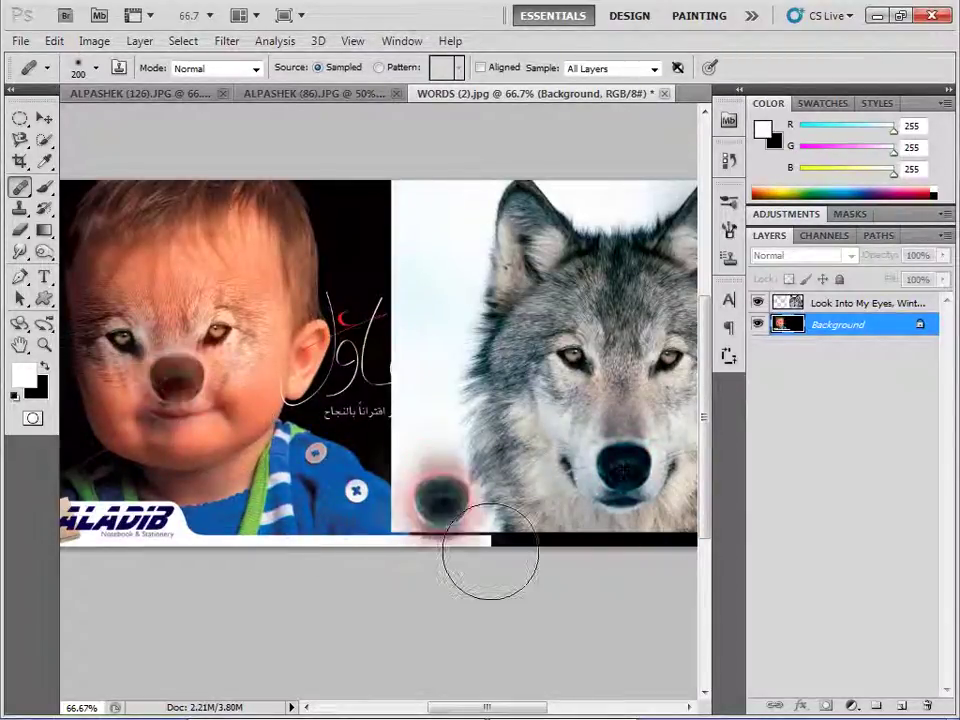
{"action": "mouse_move", "coordinate": [180, 385]}
{"action": "left_mouse_down"}
{"action": "mouse_move", "coordinate": [222, 428]}
{"action": "mouse_move", "coordinate": [175, 377]}
{"action": "mouse_move", "coordinate": [228, 428]}
{"action": "left_mouse_up"}
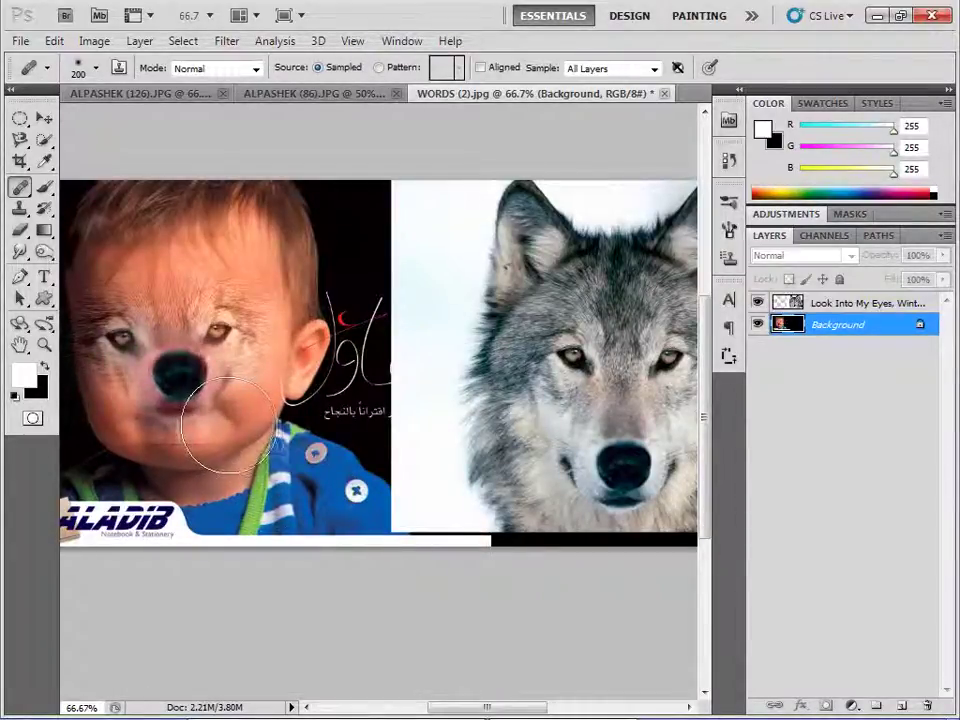
{"action": "left_click_drag", "start_coordinate": [193, 390], "coordinate": [180, 375]}
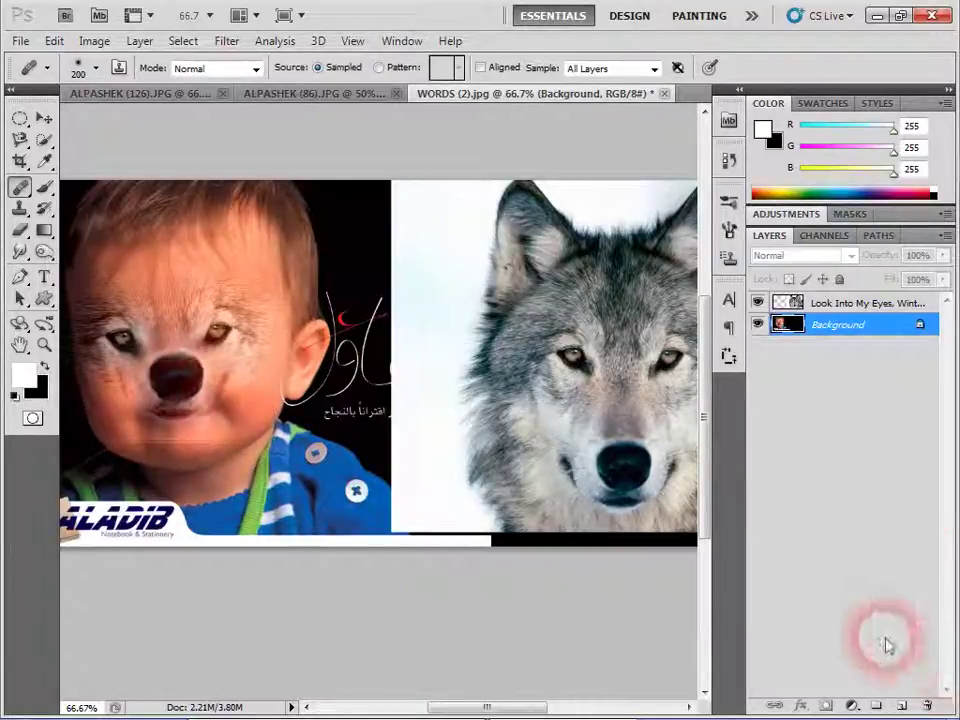
{"action": "mouse_move", "coordinate": [172, 370]}
{"action": "left_mouse_down"}
{"action": "mouse_move", "coordinate": [287, 580]}
{"action": "mouse_move", "coordinate": [532, 580]}
{"action": "left_mouse_up"}
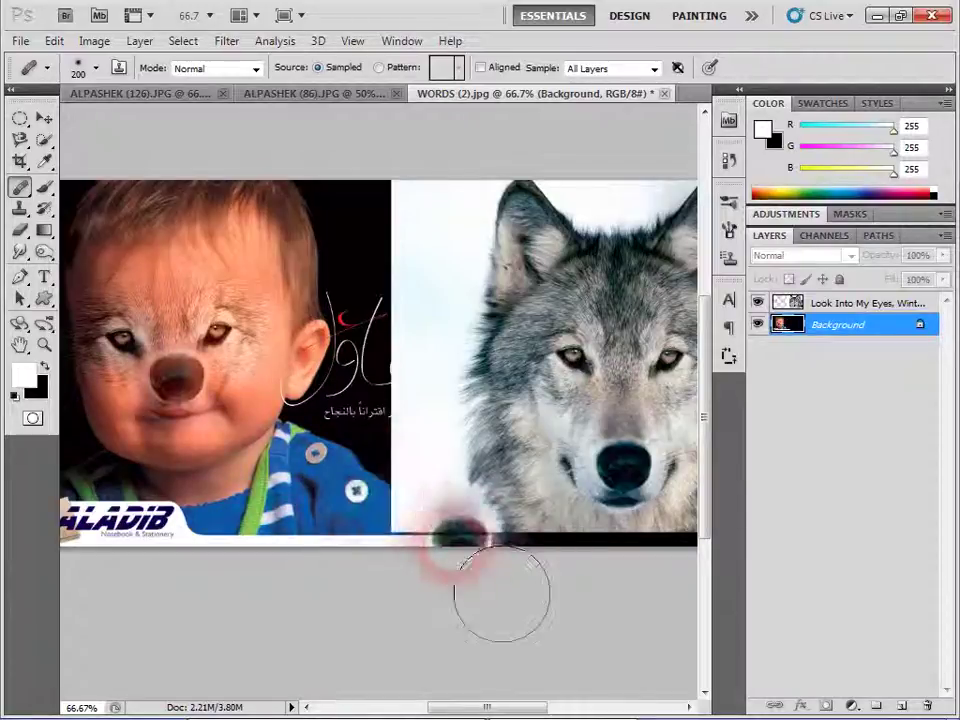
{"action": "left_click_drag", "start_coordinate": [272, 488], "coordinate": [397, 518]}
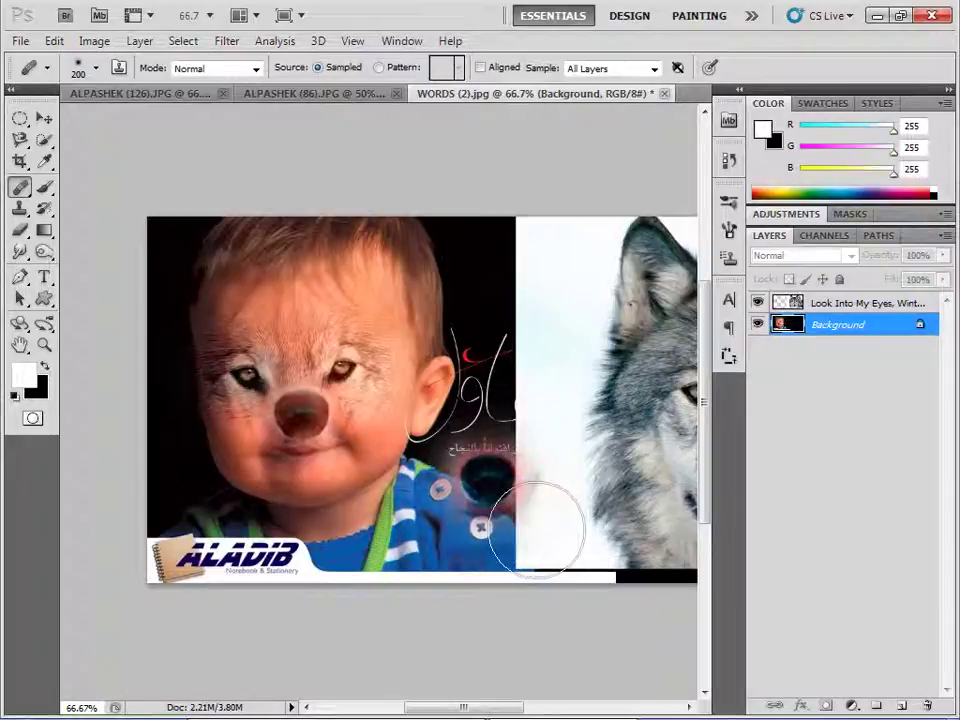
Step: Heal wolf fur onto the baby's upper forehead
{"action": "left_click_drag", "start_coordinate": [542, 457], "coordinate": [428, 493]}
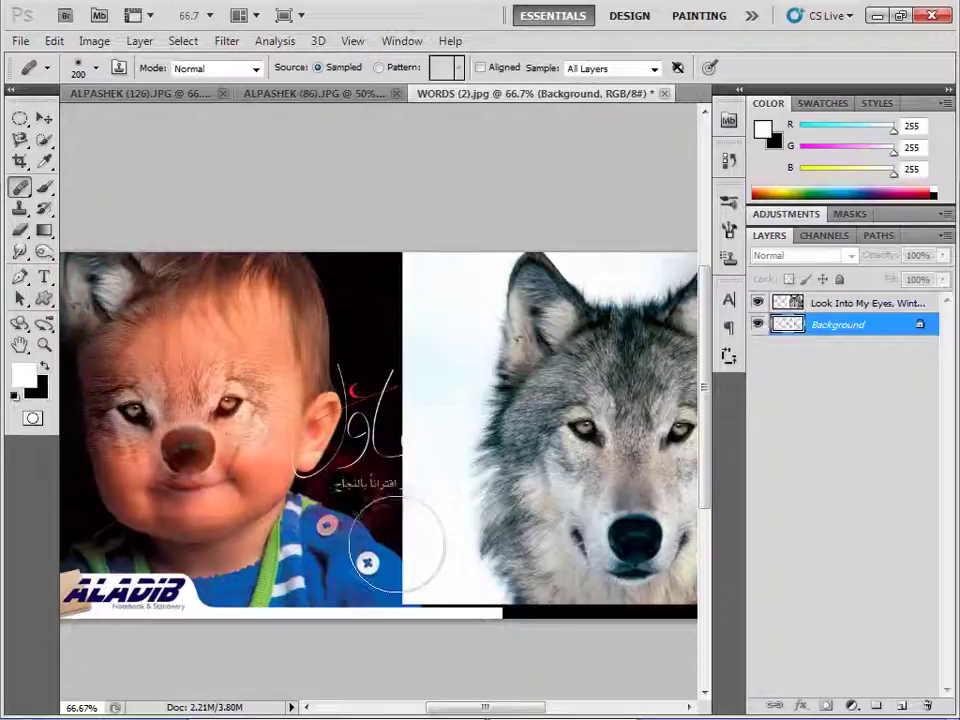
{"action": "left_click_drag", "start_coordinate": [244, 503], "coordinate": [367, 508]}
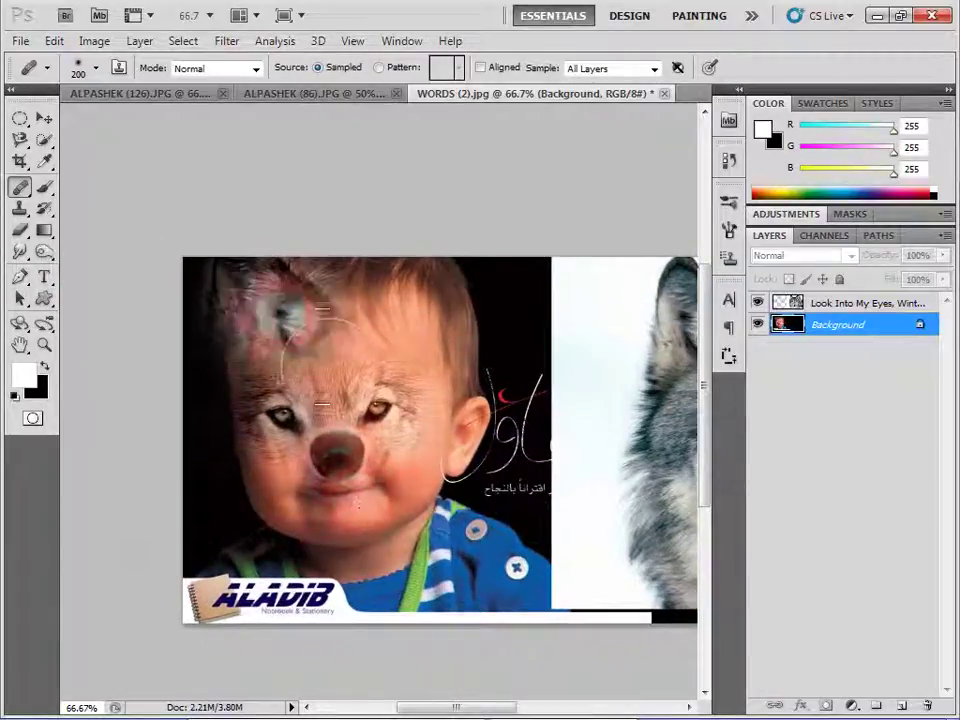
{"action": "left_click_drag", "start_coordinate": [279, 317], "coordinate": [300, 343]}
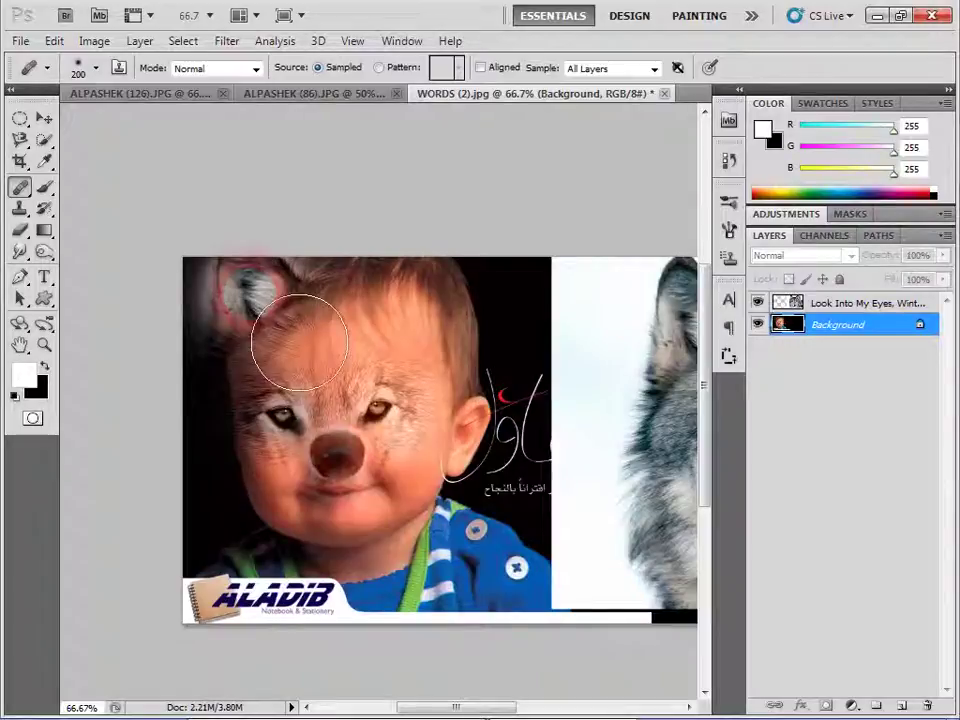
{"action": "left_click_drag", "start_coordinate": [300, 342], "coordinate": [307, 344]}
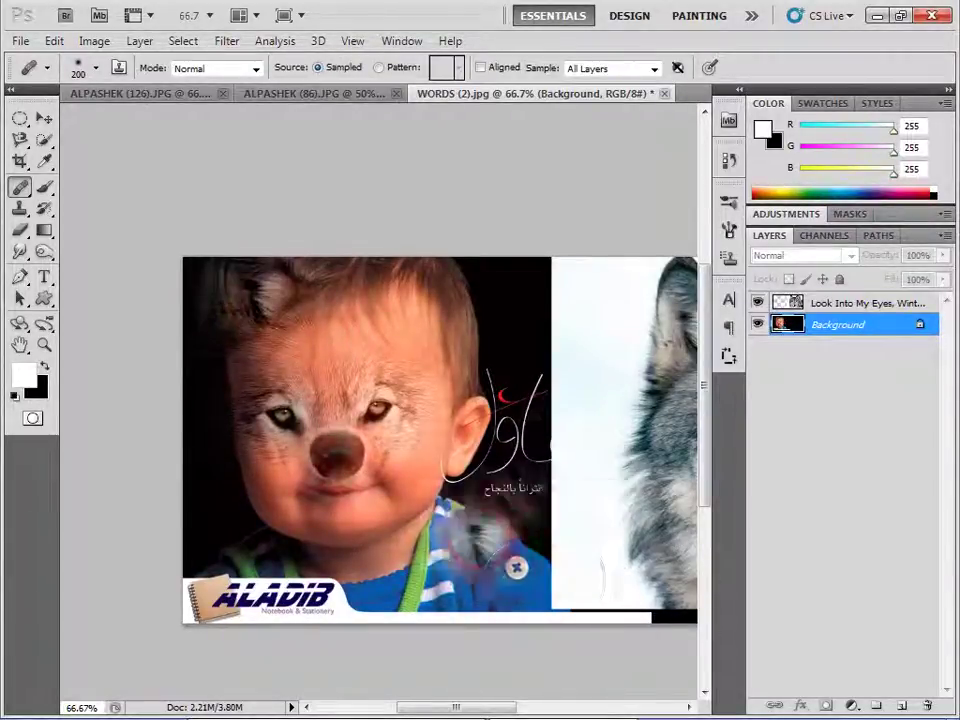
Step: Sample the wolf's ear and heal it along the baby's head, blending into the hair
{"action": "left_click_drag", "start_coordinate": [492, 521], "coordinate": [338, 508]}
{"action": "mouse_move", "coordinate": [565, 418]}
{"action": "left_mouse_down"}
{"action": "mouse_move", "coordinate": [598, 428]}
{"action": "mouse_move", "coordinate": [430, 460]}
{"action": "left_mouse_up"}
{"action": "left_click_drag", "start_coordinate": [525, 322], "coordinate": [549, 335]}
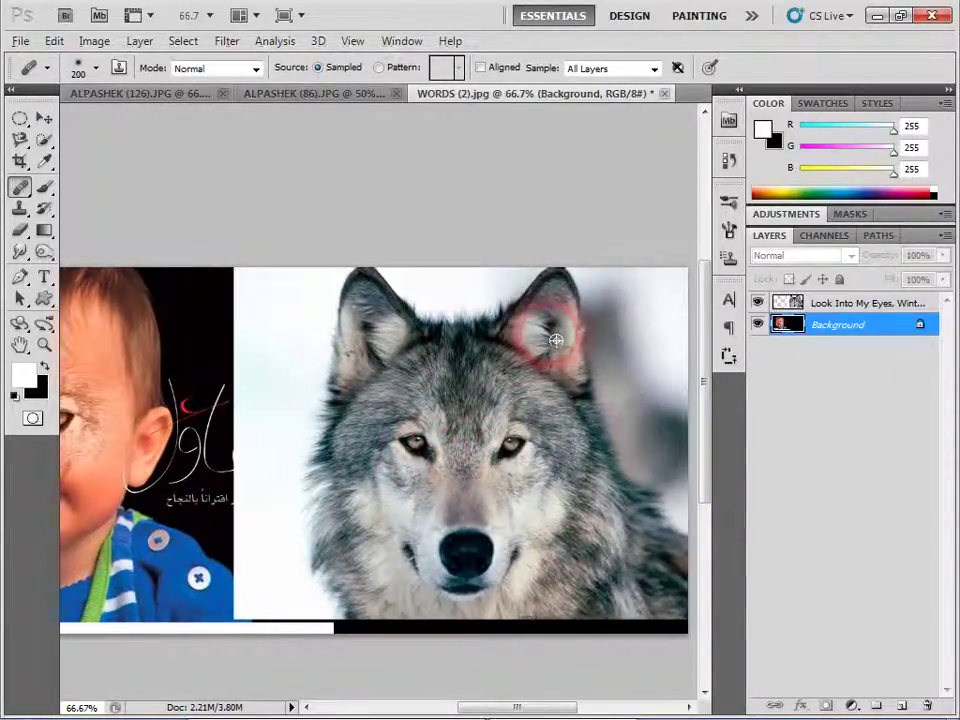
{"action": "left_click_drag", "start_coordinate": [183, 350], "coordinate": [432, 375]}
{"action": "left_click_drag", "start_coordinate": [378, 300], "coordinate": [429, 360]}
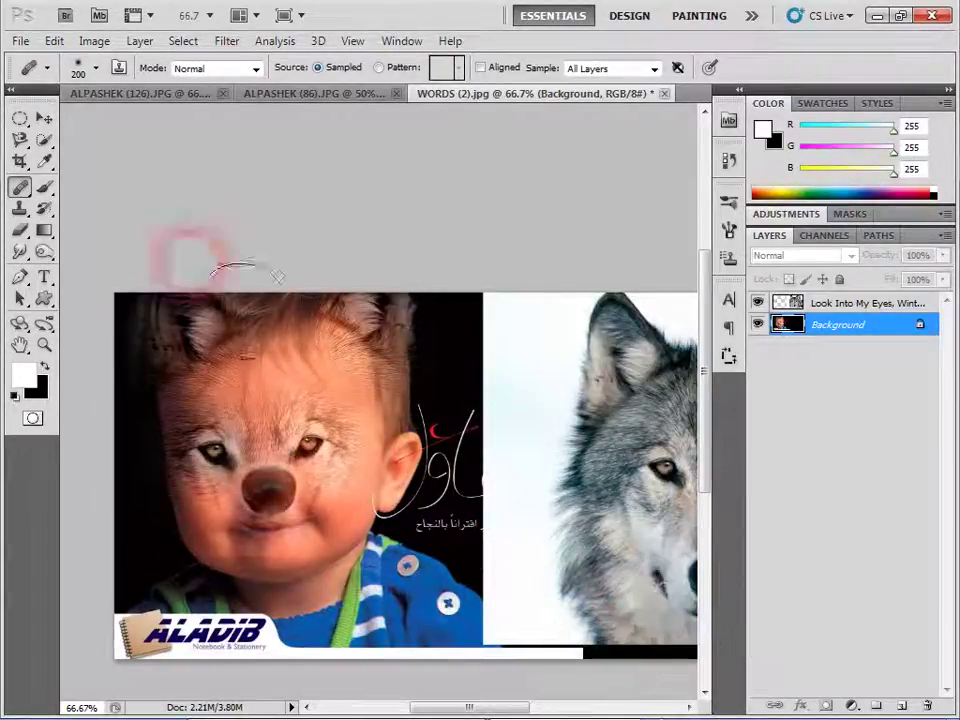
{"action": "left_click_drag", "start_coordinate": [440, 410], "coordinate": [470, 530]}
{"action": "mouse_move", "coordinate": [570, 525]}
{"action": "left_mouse_down"}
{"action": "mouse_move", "coordinate": [600, 560]}
{"action": "mouse_move", "coordinate": [495, 535]}
{"action": "left_mouse_up"}
{"action": "left_click_drag", "start_coordinate": [579, 489], "coordinate": [532, 512]}
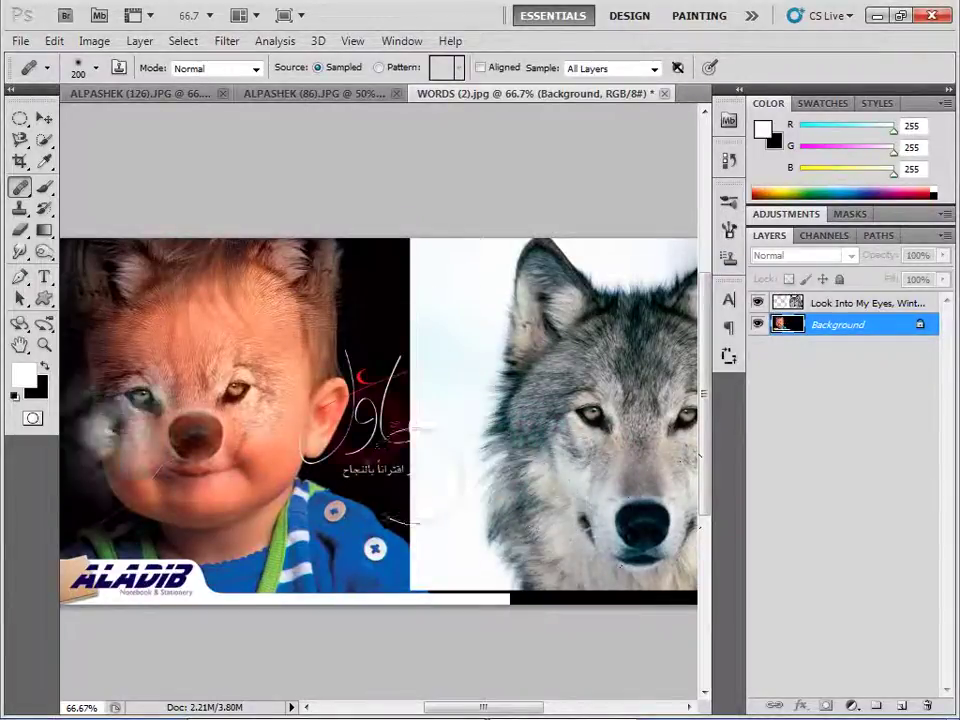
Step: Close the baby ad and both antelope documents, discarding their changes
{"action": "left_click", "coordinate": [666, 94]}
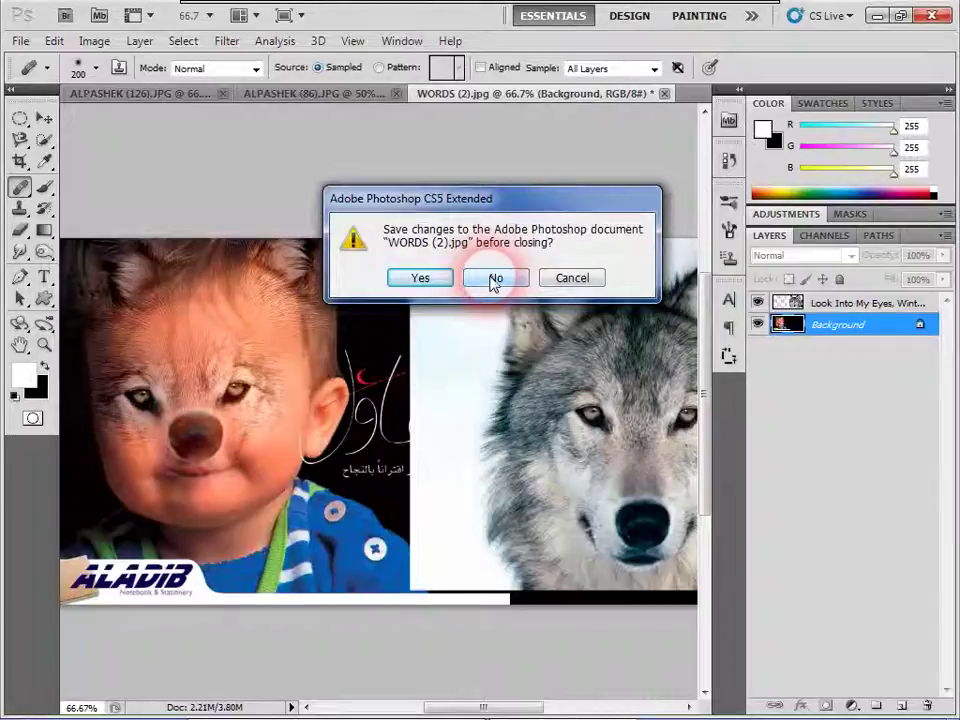
{"action": "left_click", "coordinate": [493, 280]}
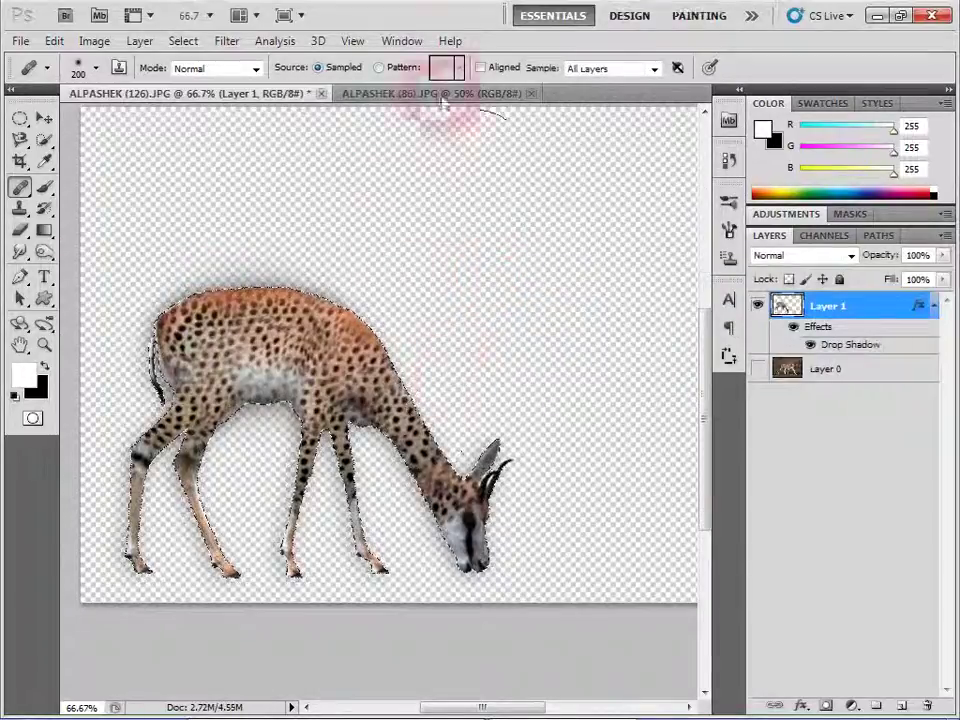
{"action": "left_click", "coordinate": [320, 94]}
{"action": "left_click", "coordinate": [496, 283]}
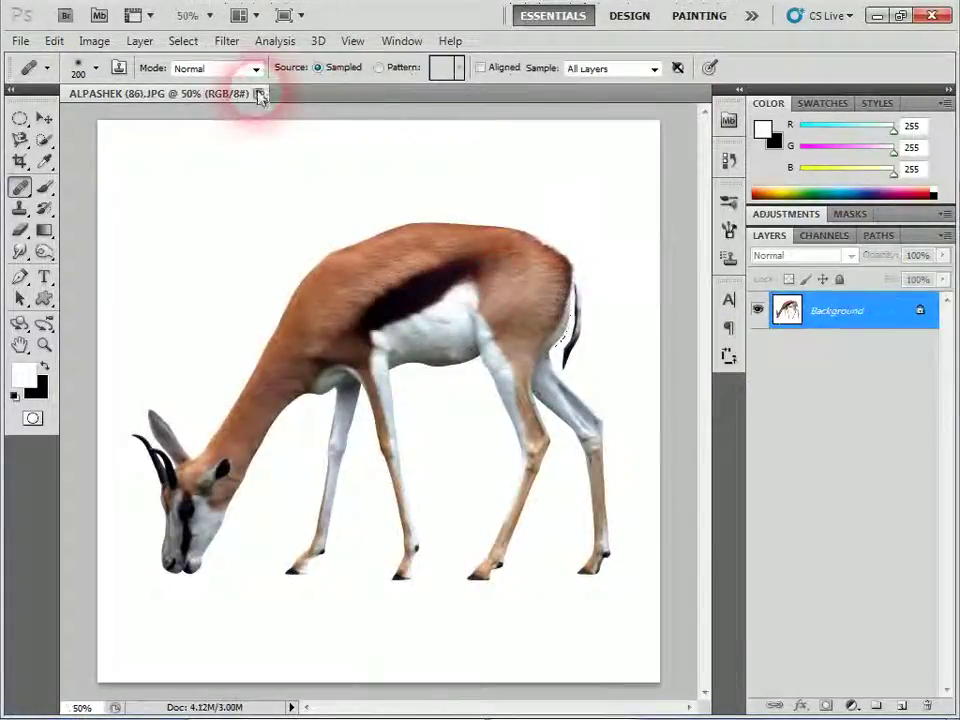
{"action": "left_click", "coordinate": [259, 94]}
{"action": "left_click", "coordinate": [22, 45]}
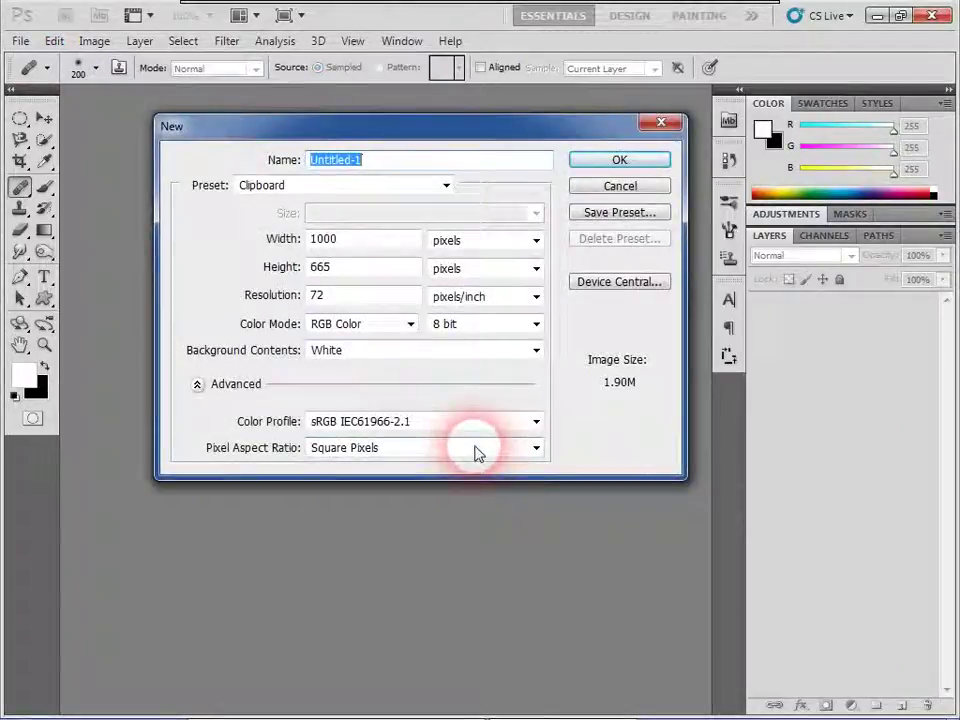
Step: Create a new blank document 40 cm wide by 30 cm tall
{"action": "left_click", "coordinate": [473, 242]}
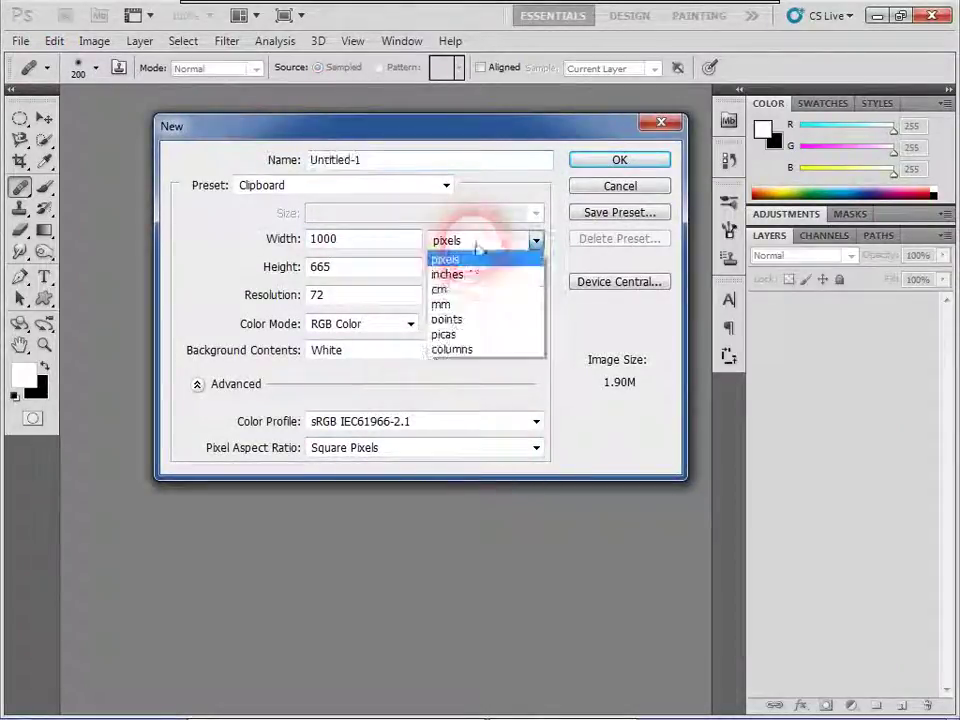
{"action": "left_click", "coordinate": [461, 289]}
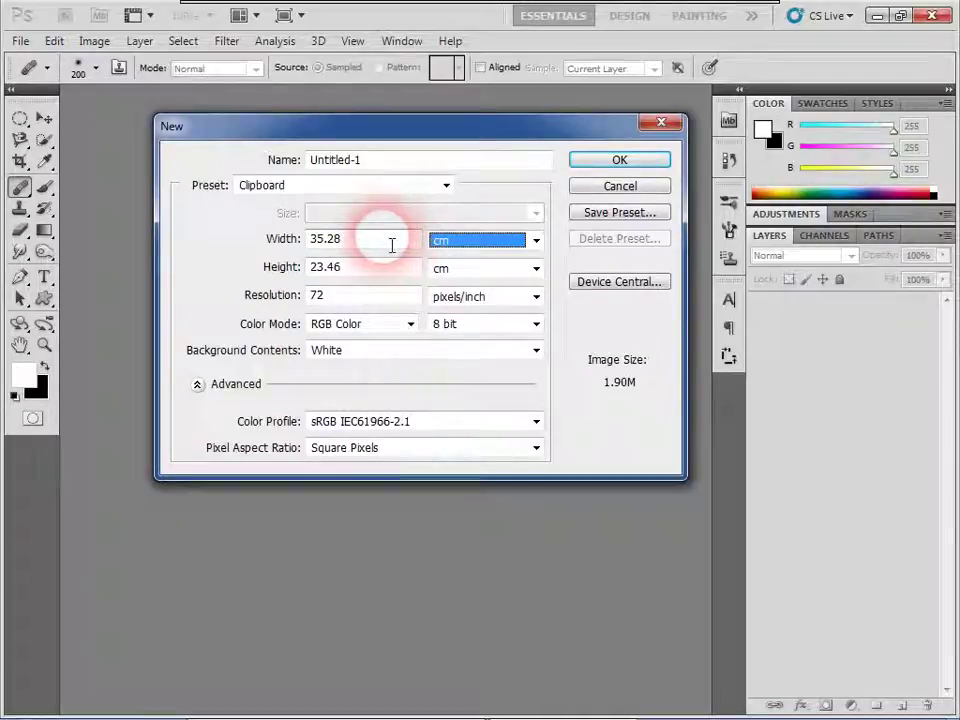
{"action": "left_click_drag", "start_coordinate": [391, 245], "coordinate": [172, 233]}
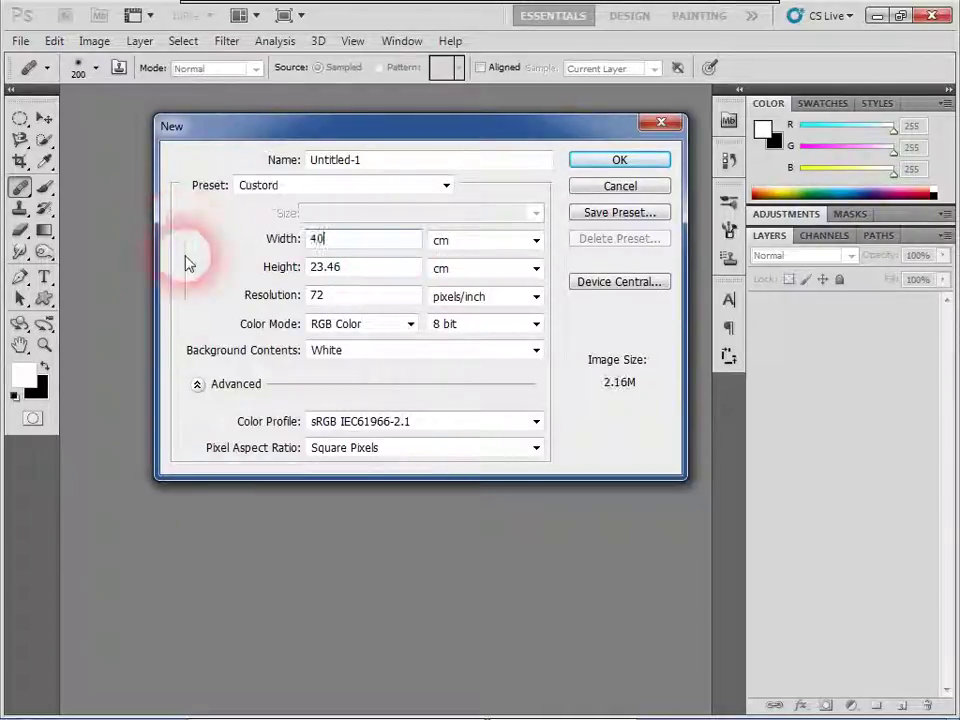
{"action": "left_click", "coordinate": [341, 268]}
{"action": "left_click_drag", "start_coordinate": [347, 281], "coordinate": [199, 268]}
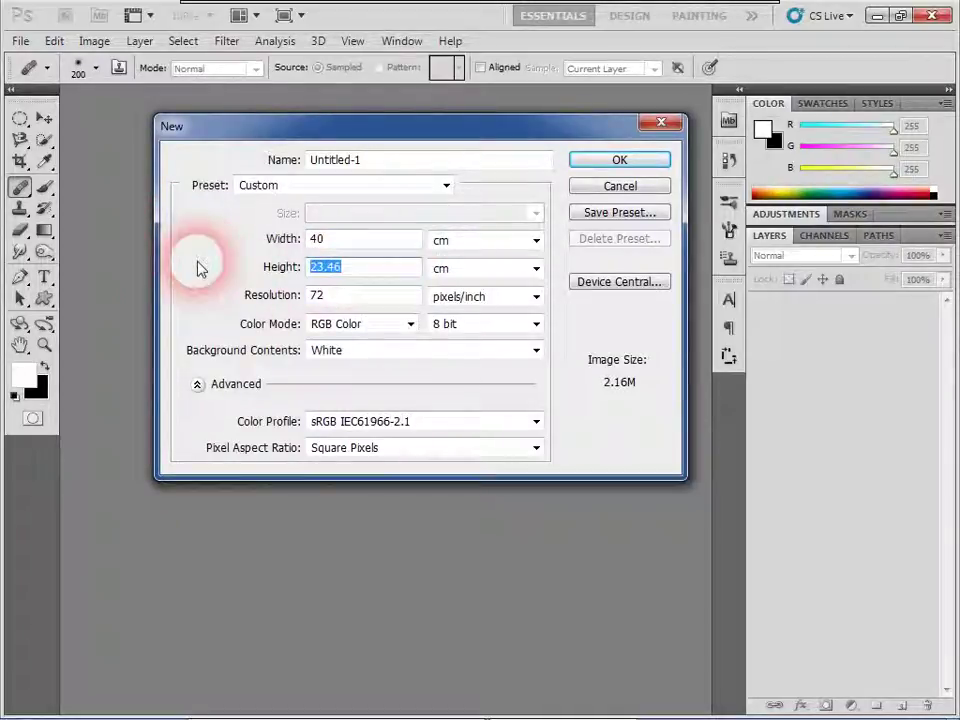
{"action": "type", "text": "30"}
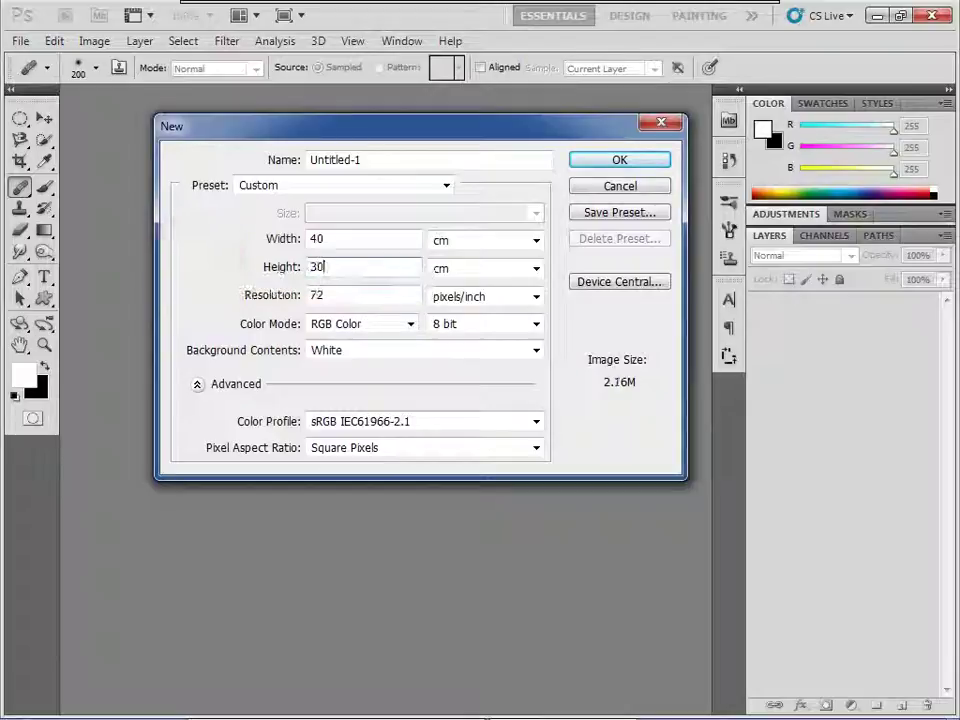
{"action": "left_click", "coordinate": [605, 163]}
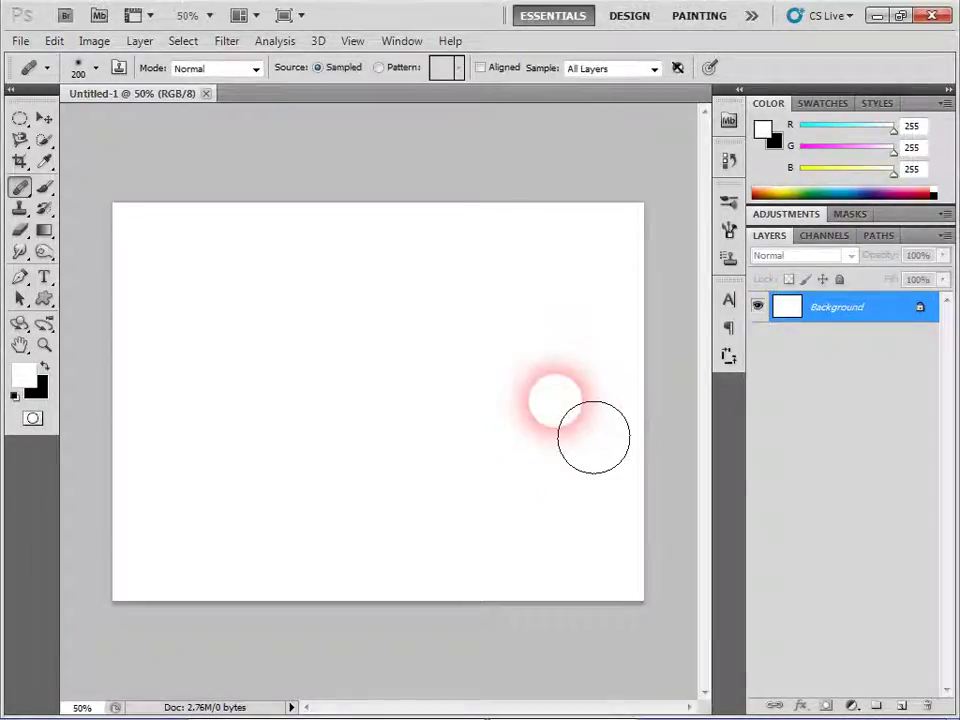
{"action": "left_click", "coordinate": [21, 42]}
{"action": "mouse_move", "coordinate": [56, 168]}
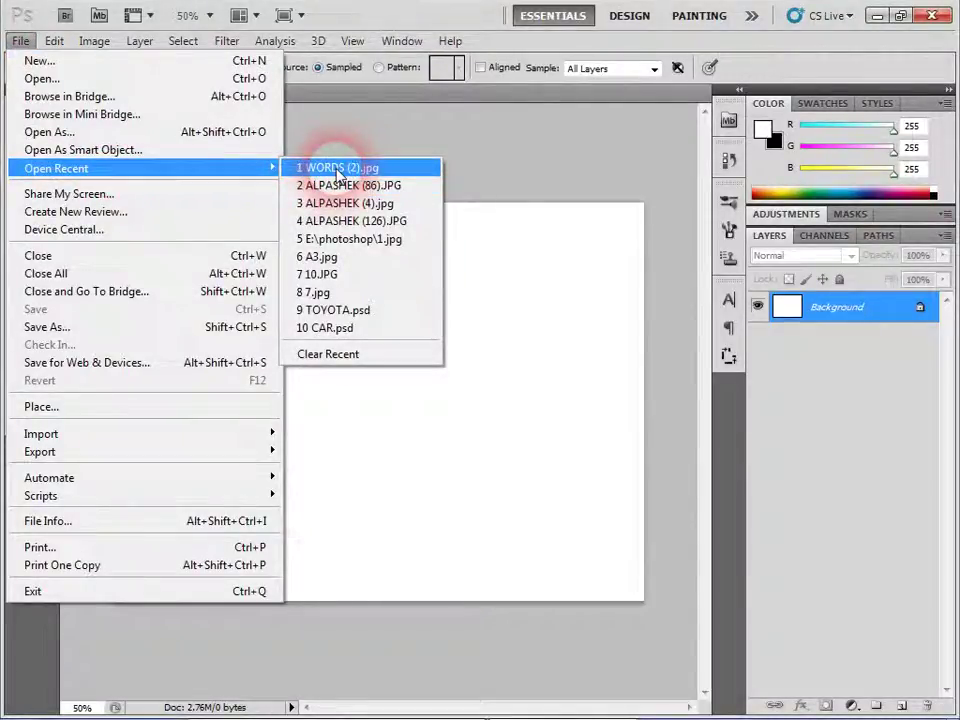
Step: Reopen WORDS (2).jpg and drag it as a layer onto the left of Untitled-1
{"action": "left_click", "coordinate": [340, 172]}
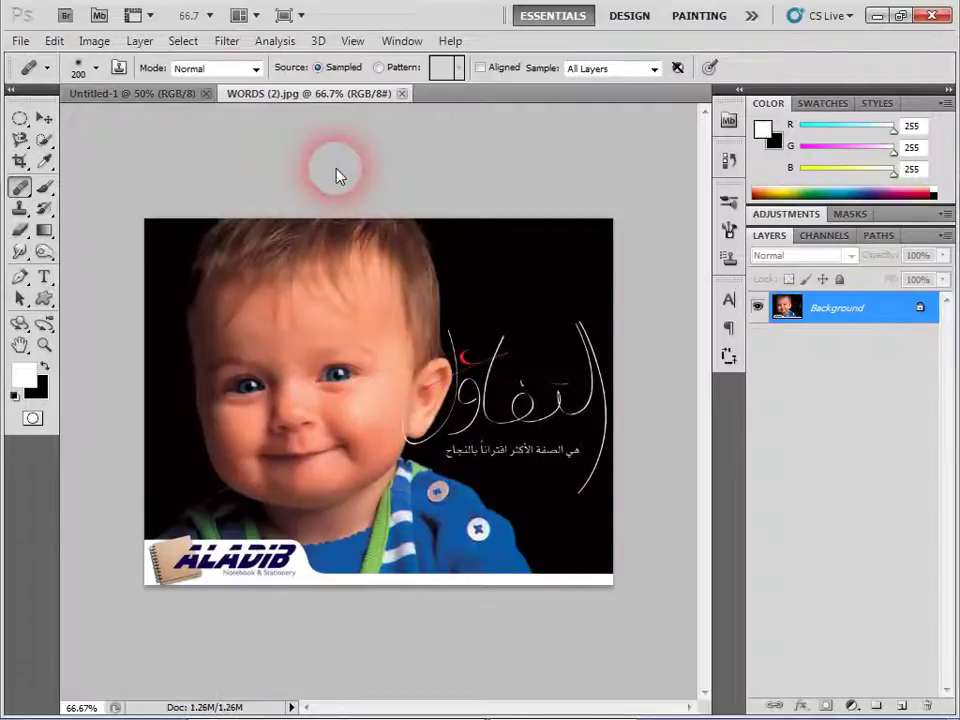
{"action": "left_click", "coordinate": [45, 120]}
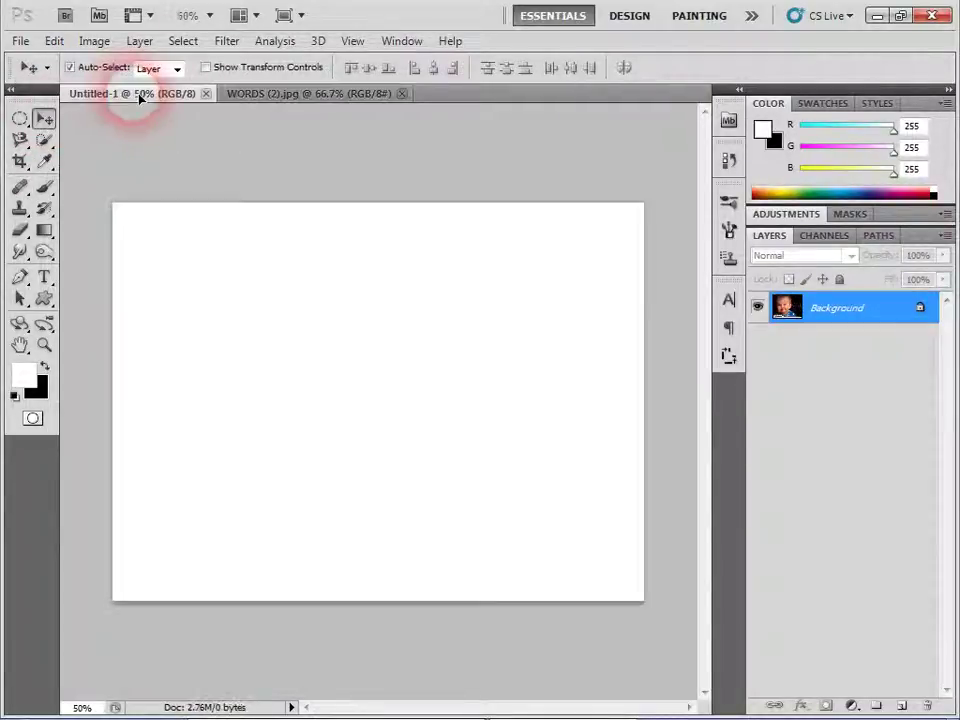
{"action": "left_click_drag", "start_coordinate": [133, 93], "coordinate": [270, 368]}
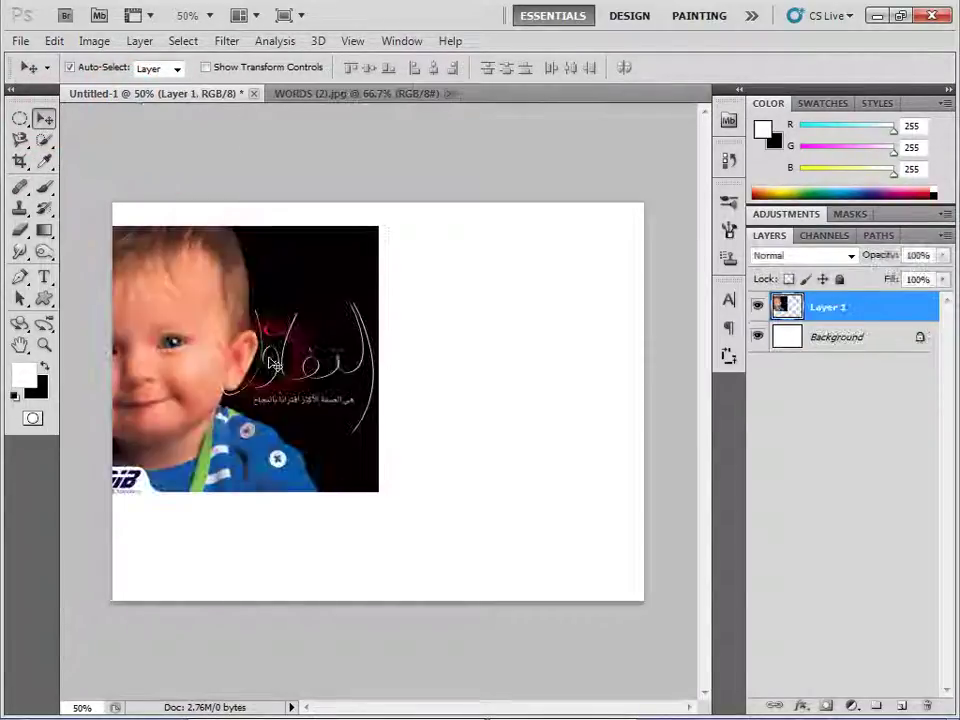
{"action": "mouse_move", "coordinate": [310, 441]}
{"action": "left_mouse_down"}
{"action": "mouse_move", "coordinate": [293, 446]}
{"action": "mouse_move", "coordinate": [300, 432]}
{"action": "left_mouse_up"}
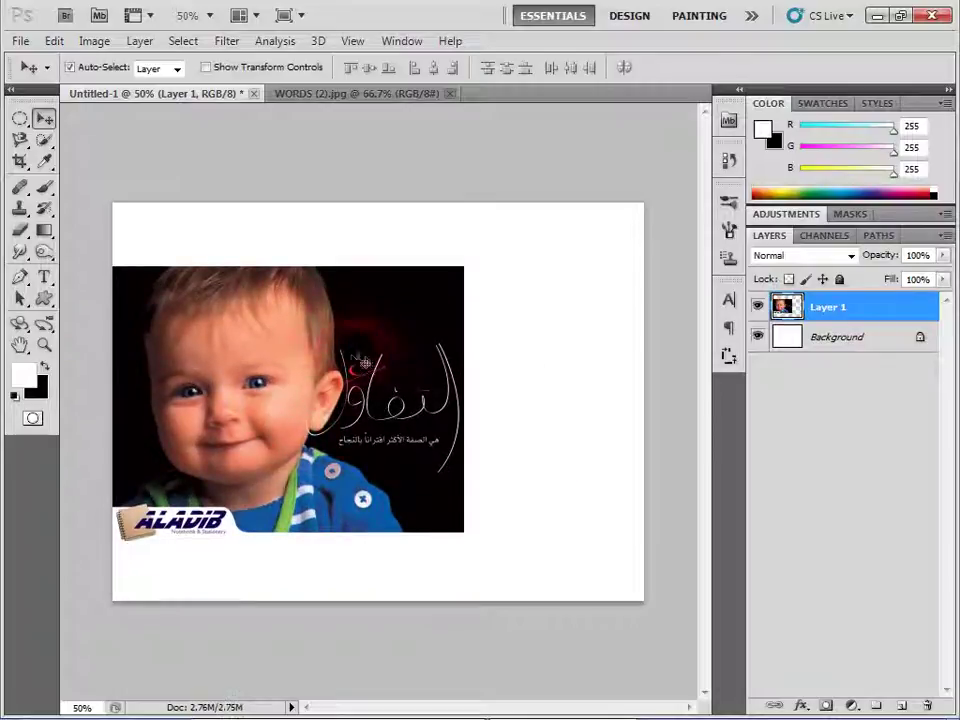
{"action": "left_click", "coordinate": [94, 41]}
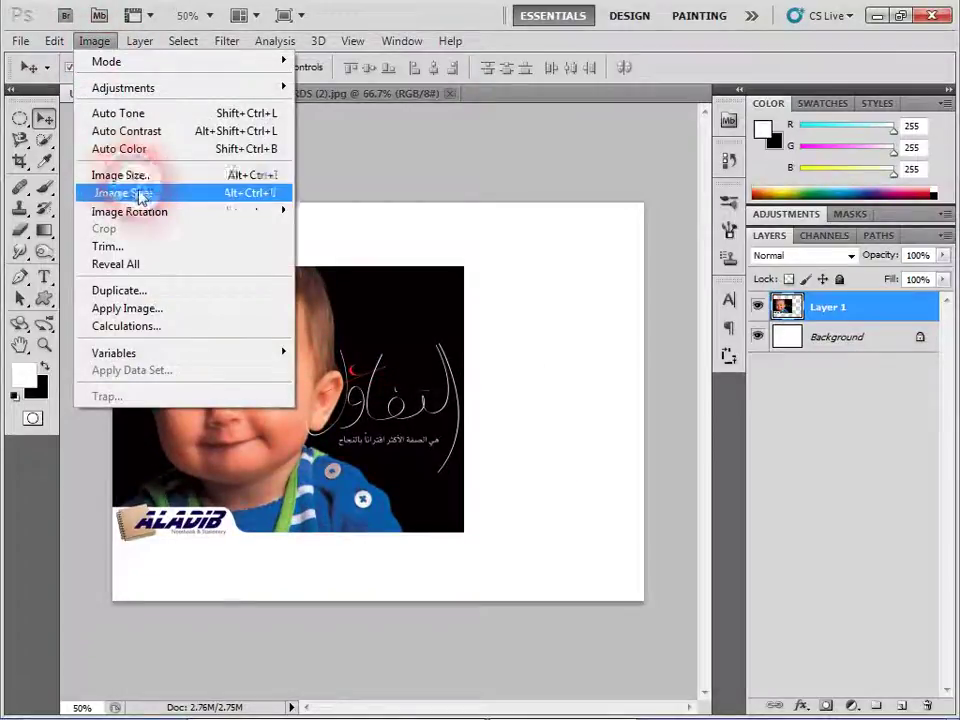
Step: Widen the canvas by 70 cm using a relative Canvas Size change
{"action": "left_click", "coordinate": [139, 193]}
{"action": "left_click", "coordinate": [455, 251]}
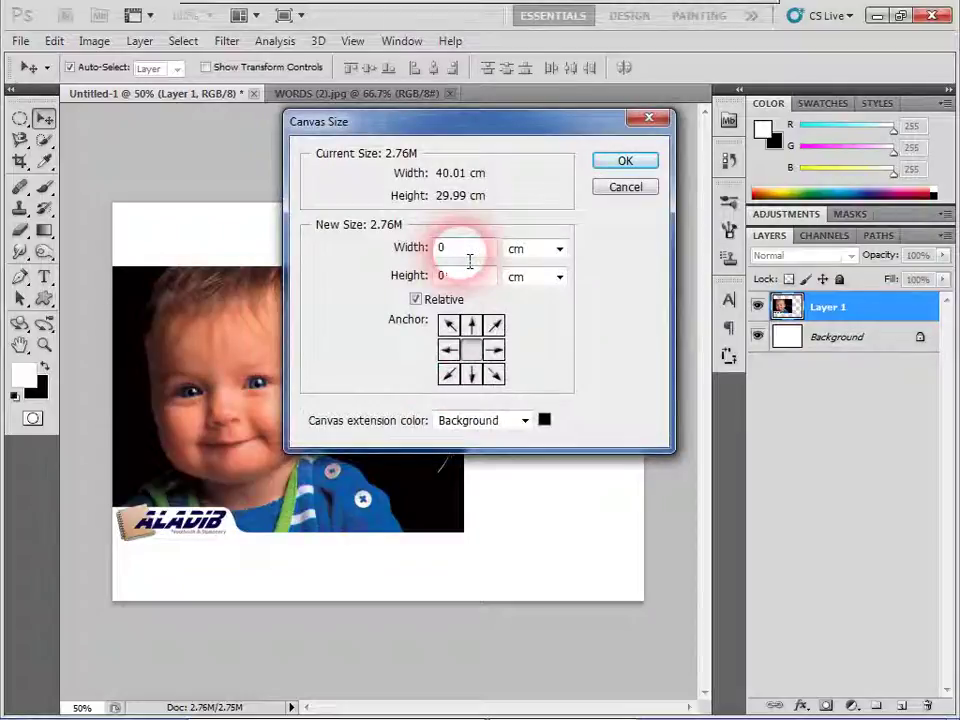
{"action": "left_click", "coordinate": [403, 254]}
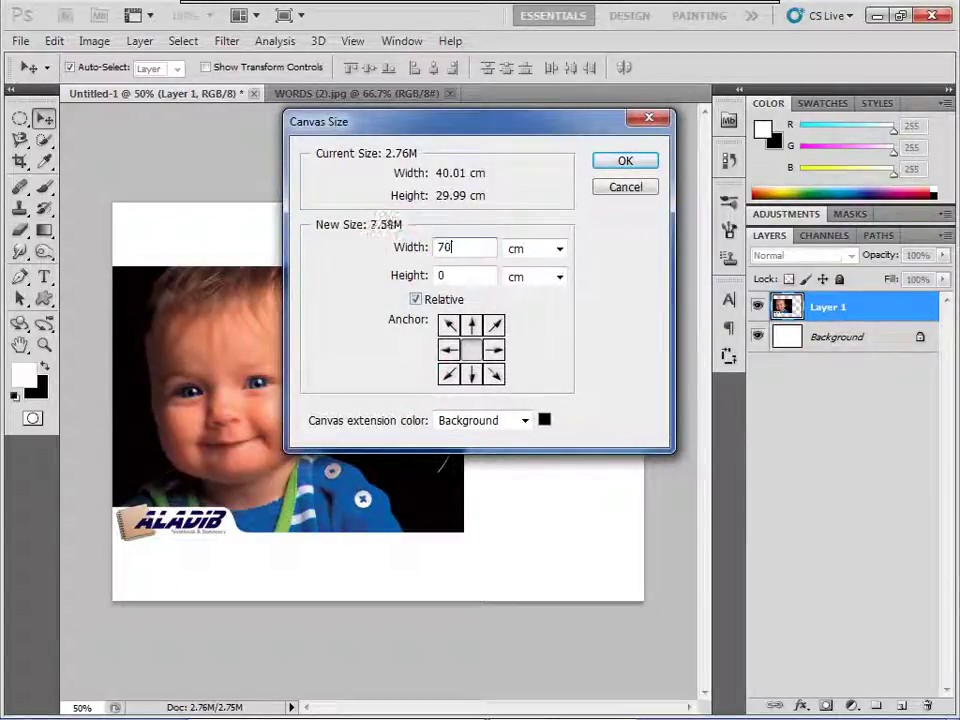
{"action": "left_click", "coordinate": [622, 163]}
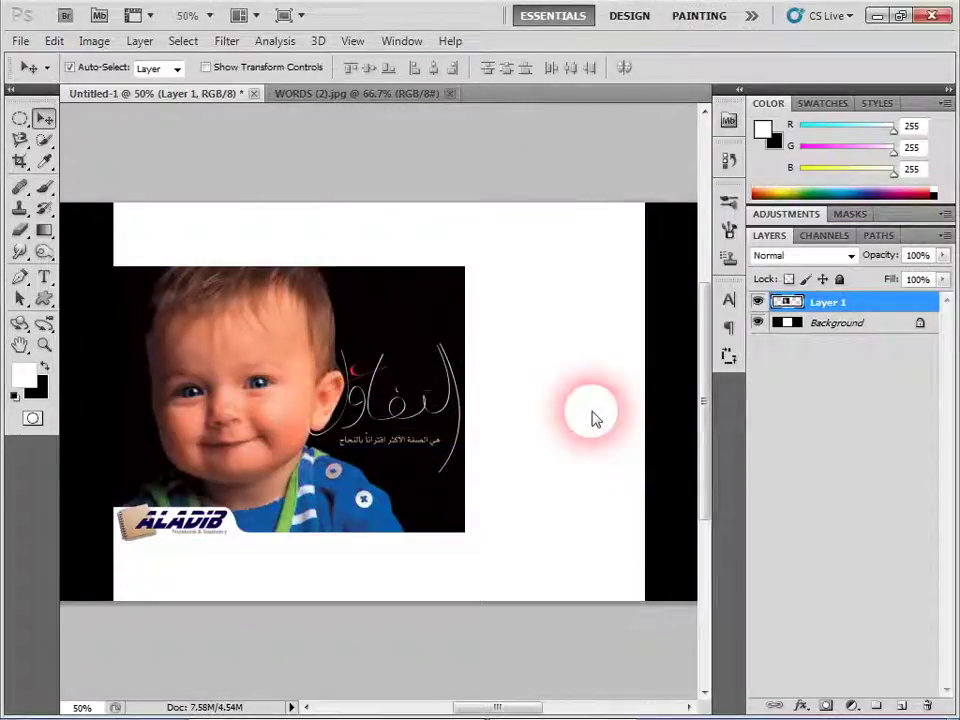
Step: Fill the Background layer with white and reposition the baby photo on the wider canvas
{"action": "left_click", "coordinate": [838, 326]}
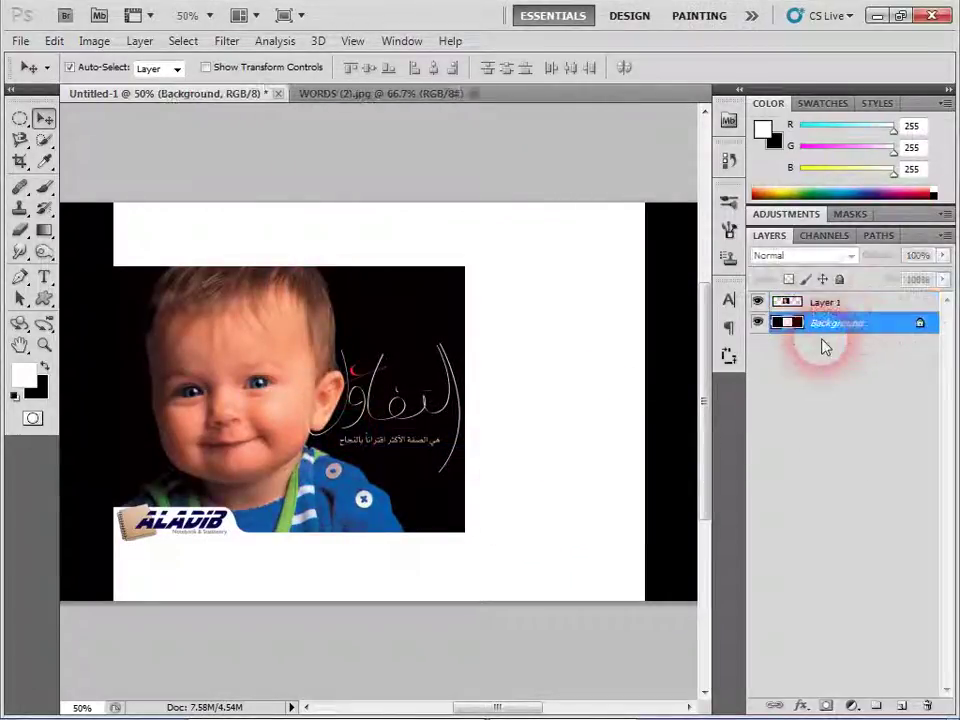
{"action": "key", "text": "alt+BackSpace"}
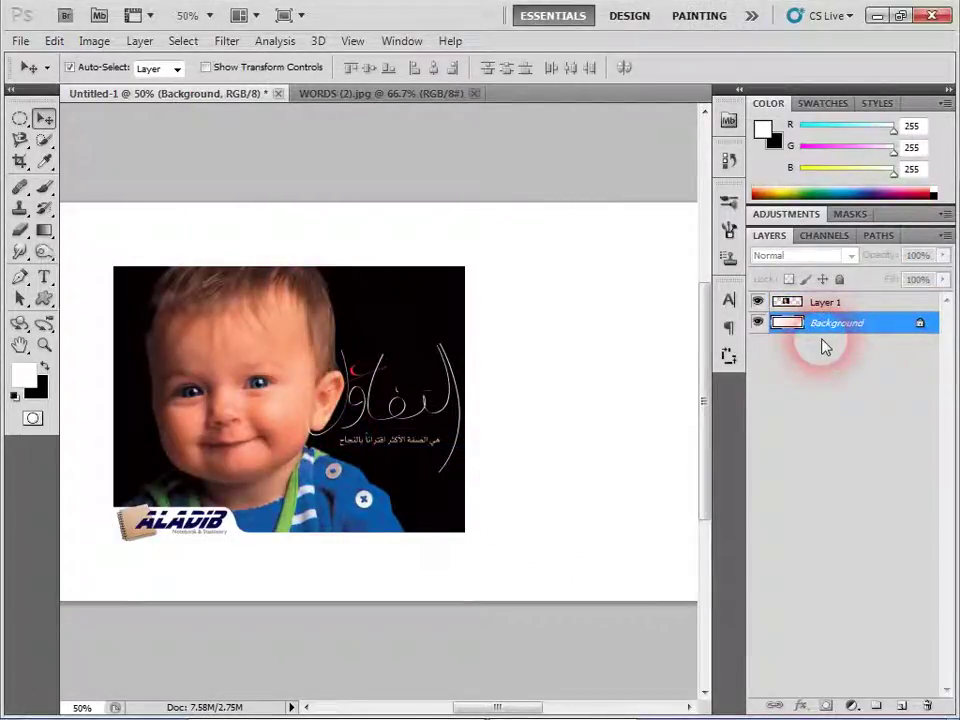
{"action": "key", "text": "ctrl+minus"}
{"action": "left_click_drag", "start_coordinate": [293, 493], "coordinate": [465, 504]}
{"action": "left_click_drag", "start_coordinate": [514, 425], "coordinate": [288, 425]}
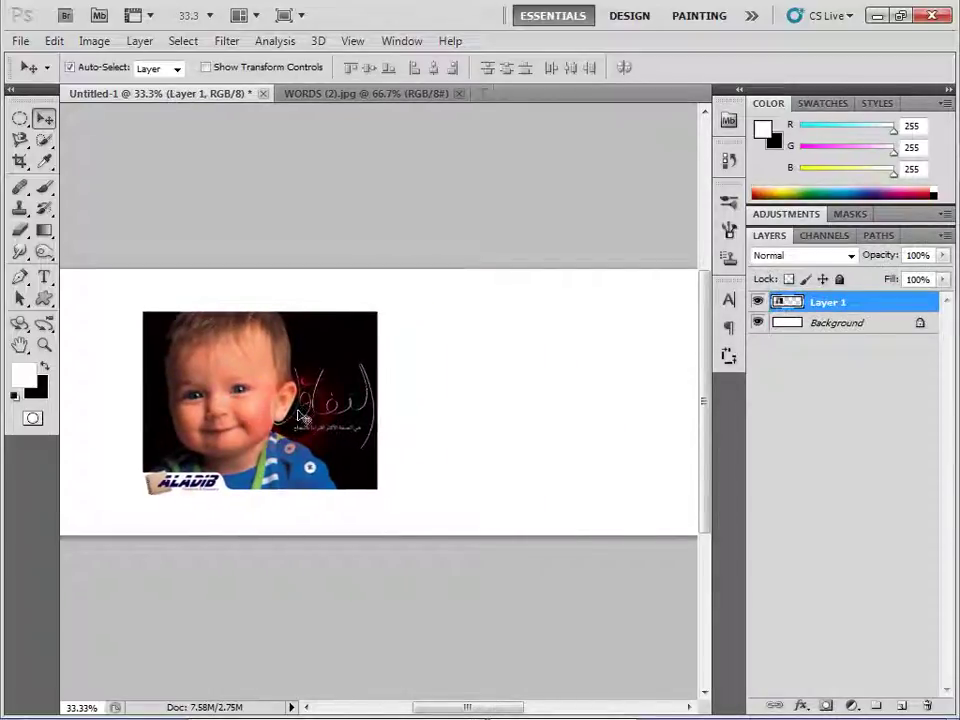
{"action": "key", "text": "ctrl+minus"}
{"action": "left_click_drag", "start_coordinate": [312, 412], "coordinate": [369, 412]}
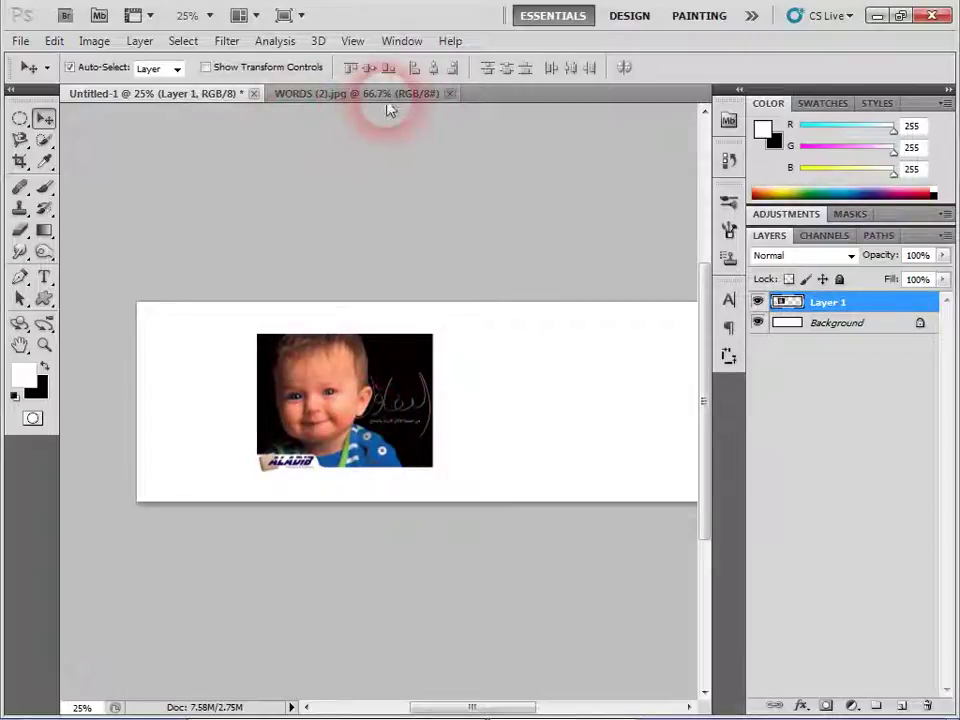
Step: Close the WORDS (2).jpg source photo
{"action": "left_click", "coordinate": [400, 97]}
{"action": "left_click", "coordinate": [450, 93]}
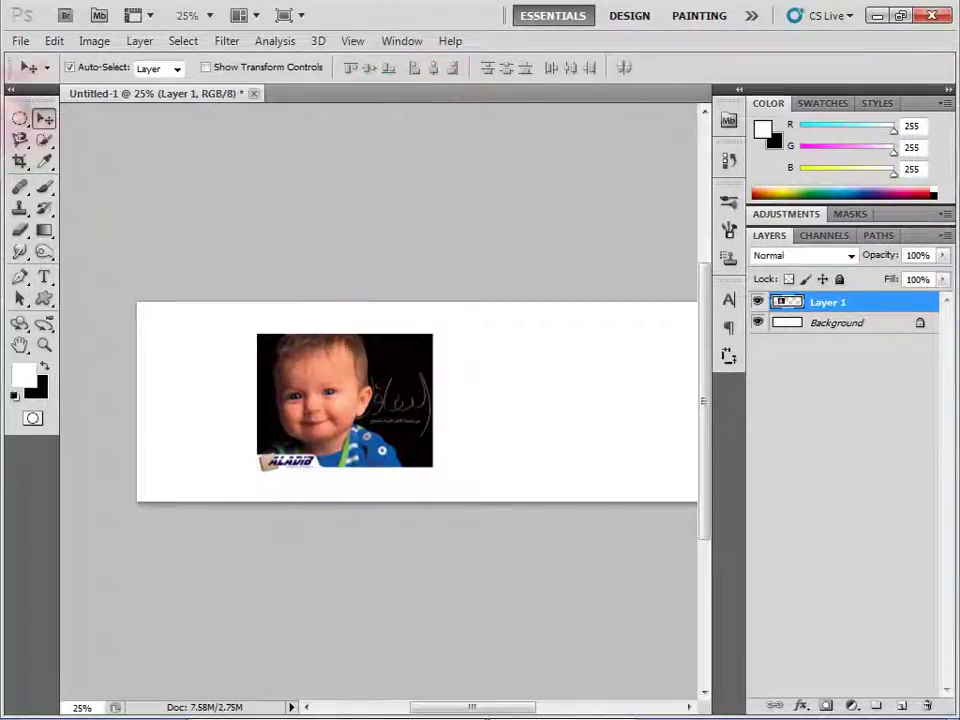
{"action": "left_click", "coordinate": [22, 42]}
{"action": "left_click", "coordinate": [40, 77]}
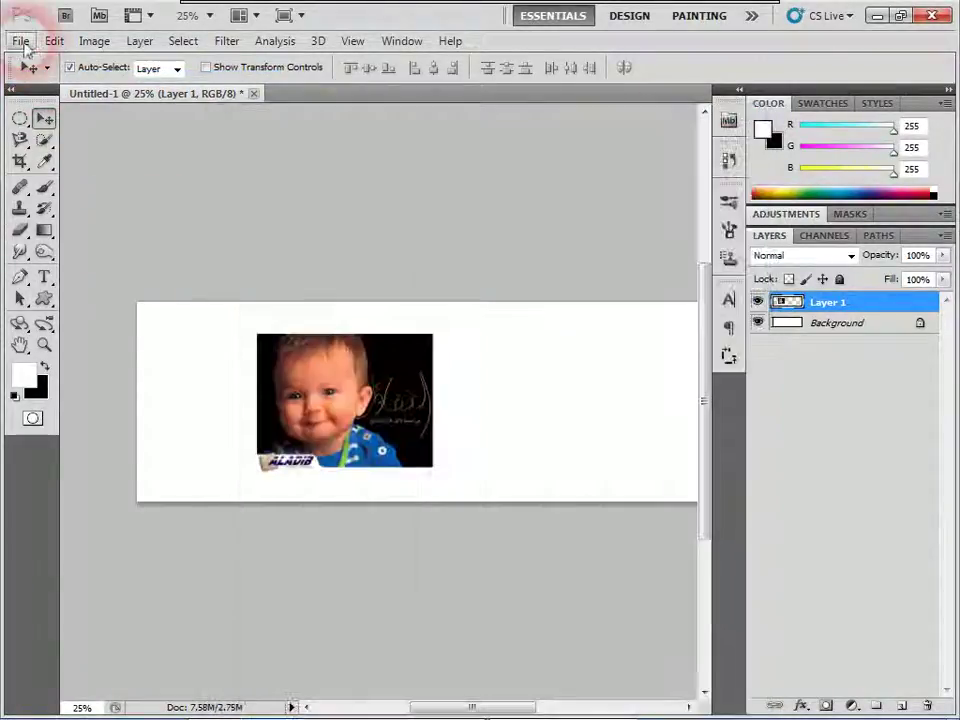
Step: Open ALPASHEK (86).JPG and ALPASHEK (4).jpg from recent files, closing each again
{"action": "left_click", "coordinate": [22, 42]}
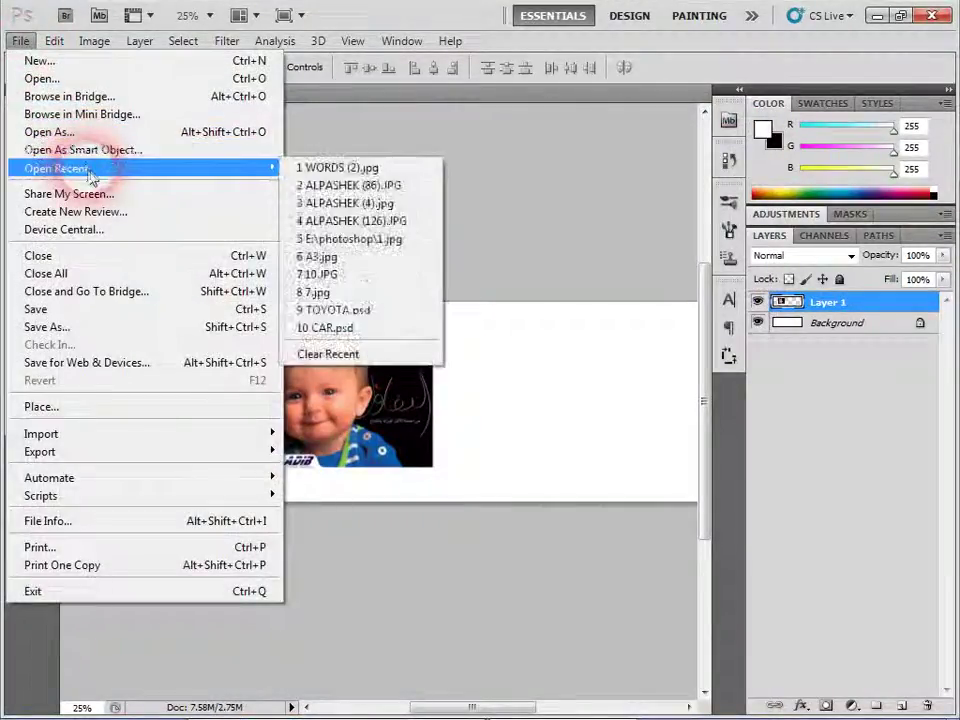
{"action": "left_click", "coordinate": [340, 187]}
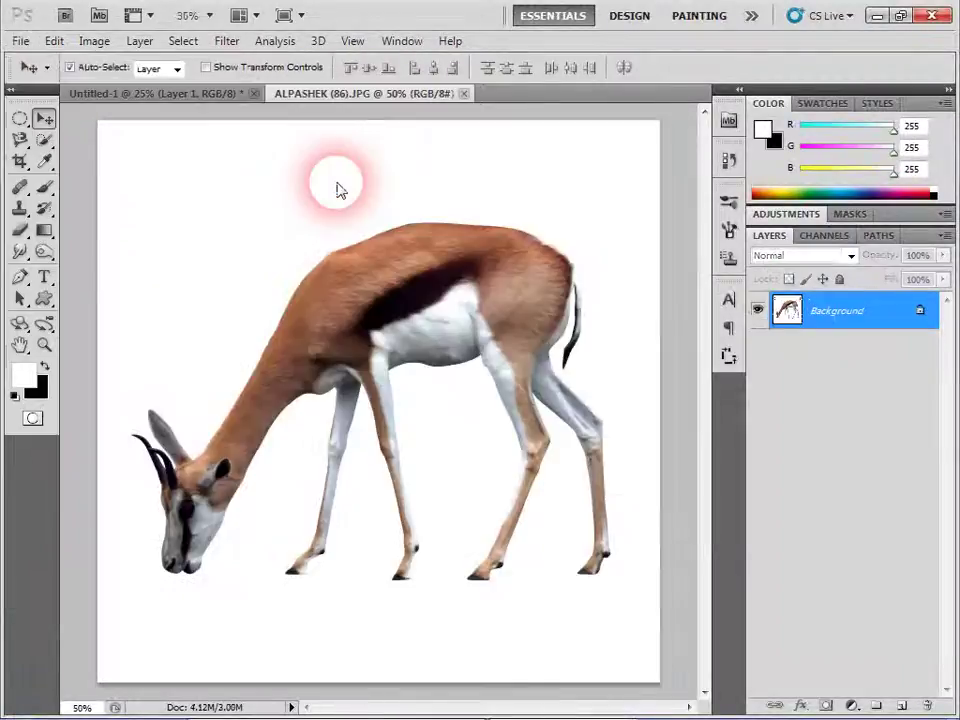
{"action": "left_click", "coordinate": [463, 97]}
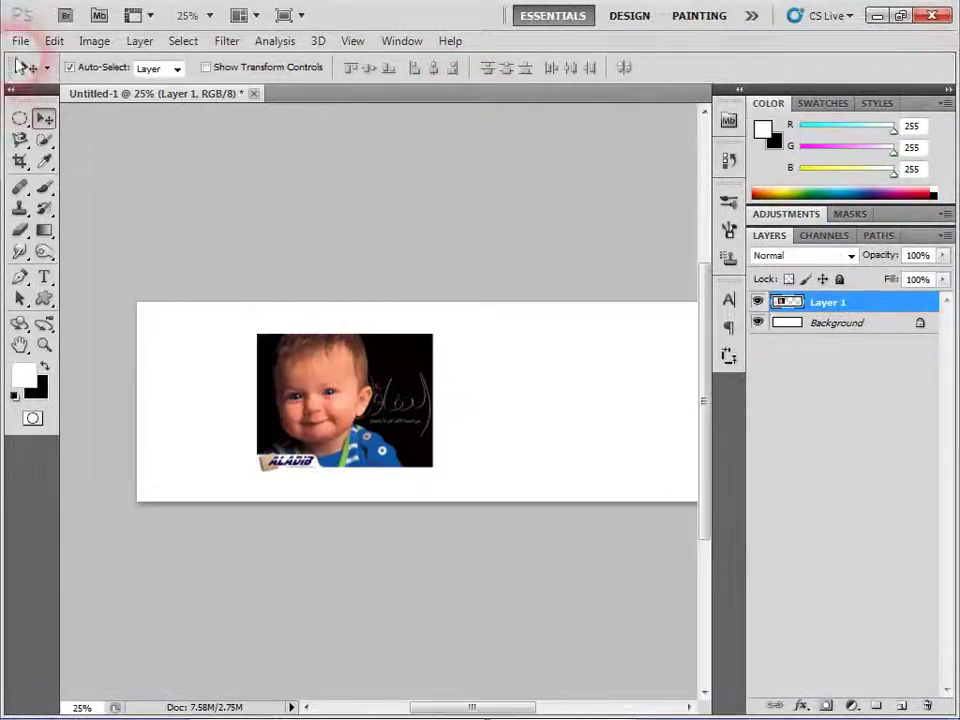
{"action": "left_click", "coordinate": [22, 41]}
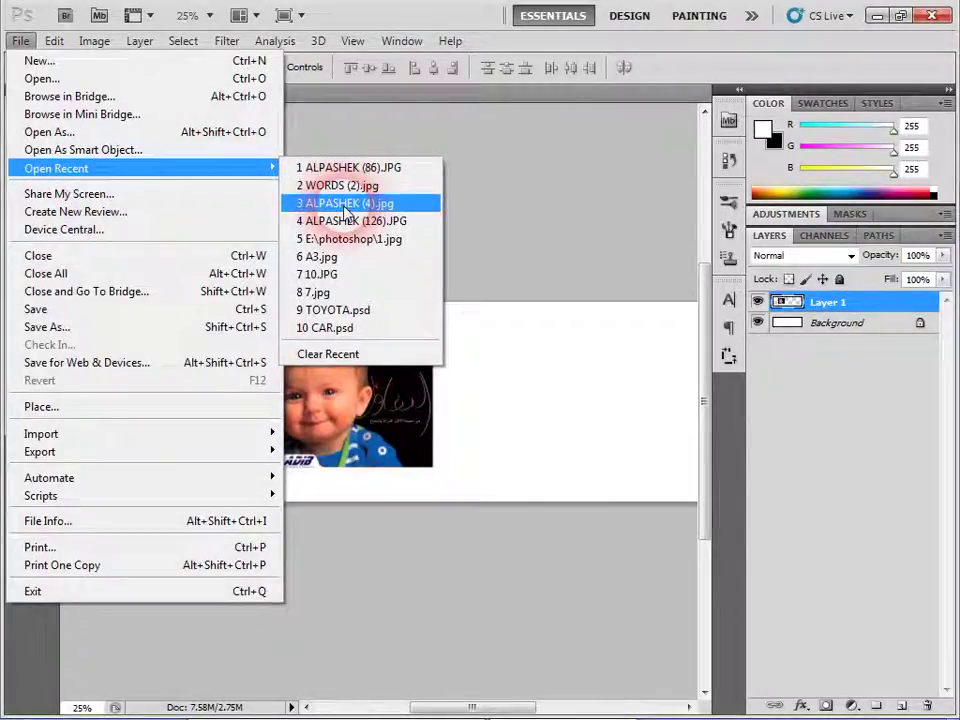
{"action": "left_click", "coordinate": [345, 204]}
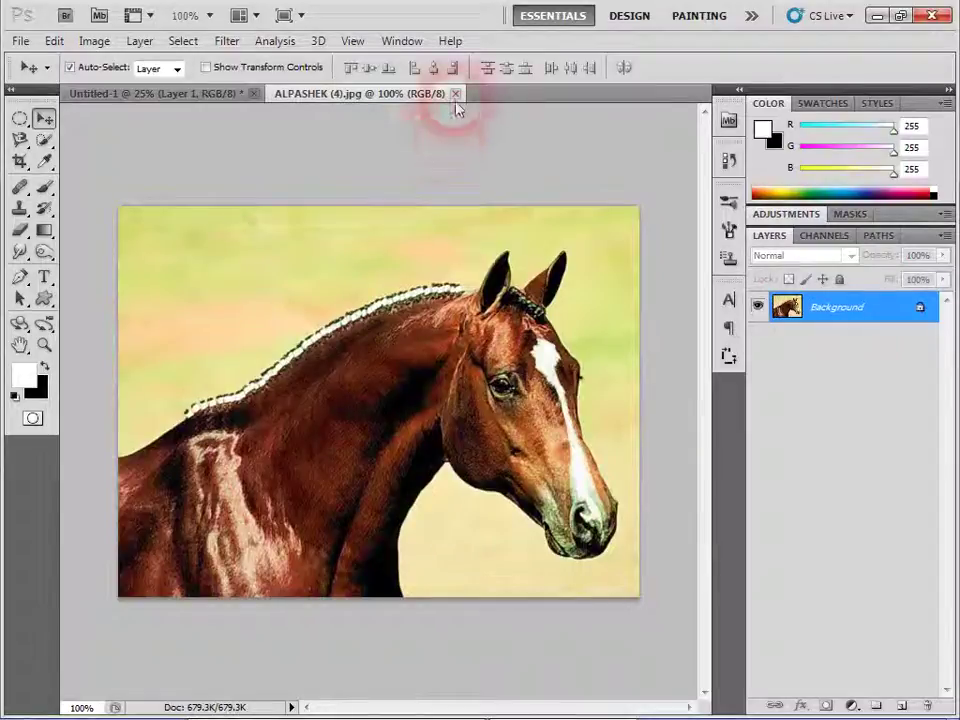
{"action": "left_click", "coordinate": [455, 93]}
{"action": "left_click", "coordinate": [20, 41]}
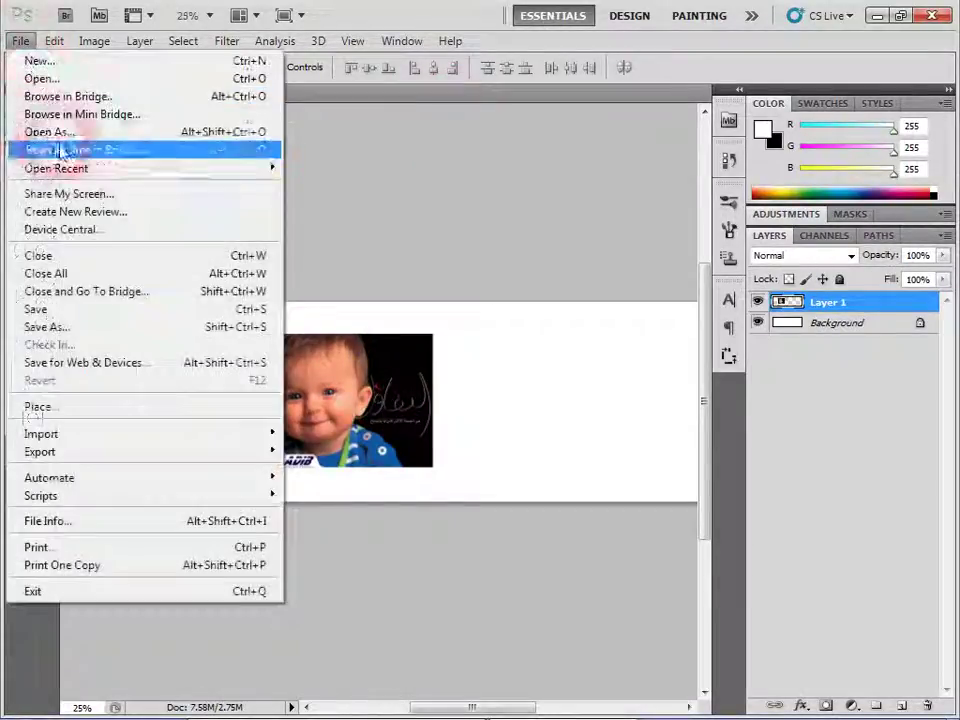
{"action": "left_click", "coordinate": [663, 183]}
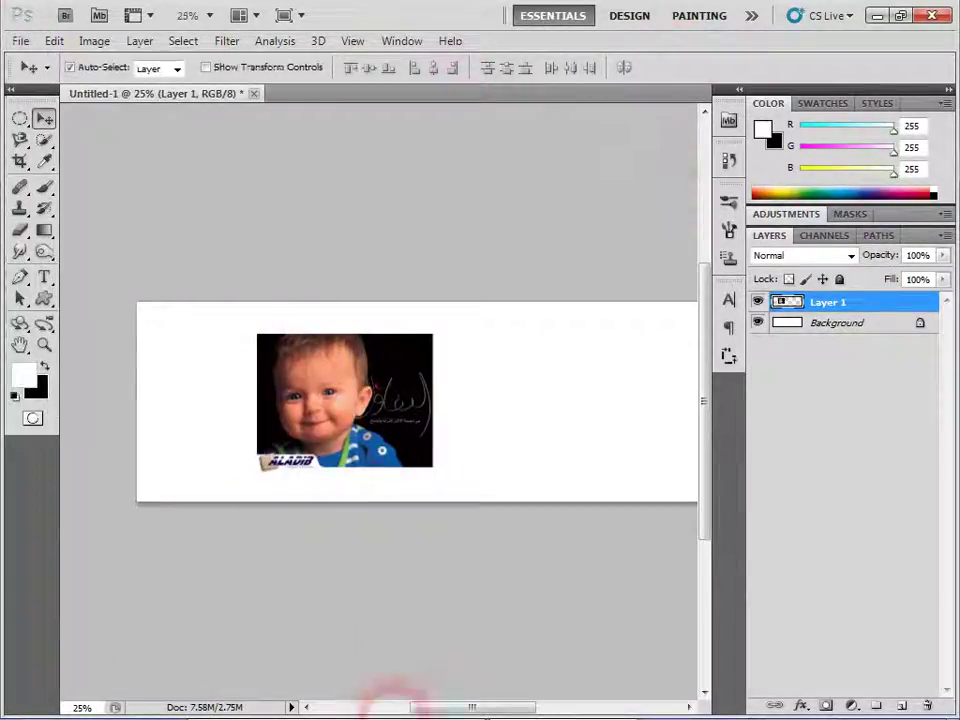
Step: Copy the Winter Wolf image from the Wolves folder into E:\photoshop
{"action": "left_click", "coordinate": [483, 708]}
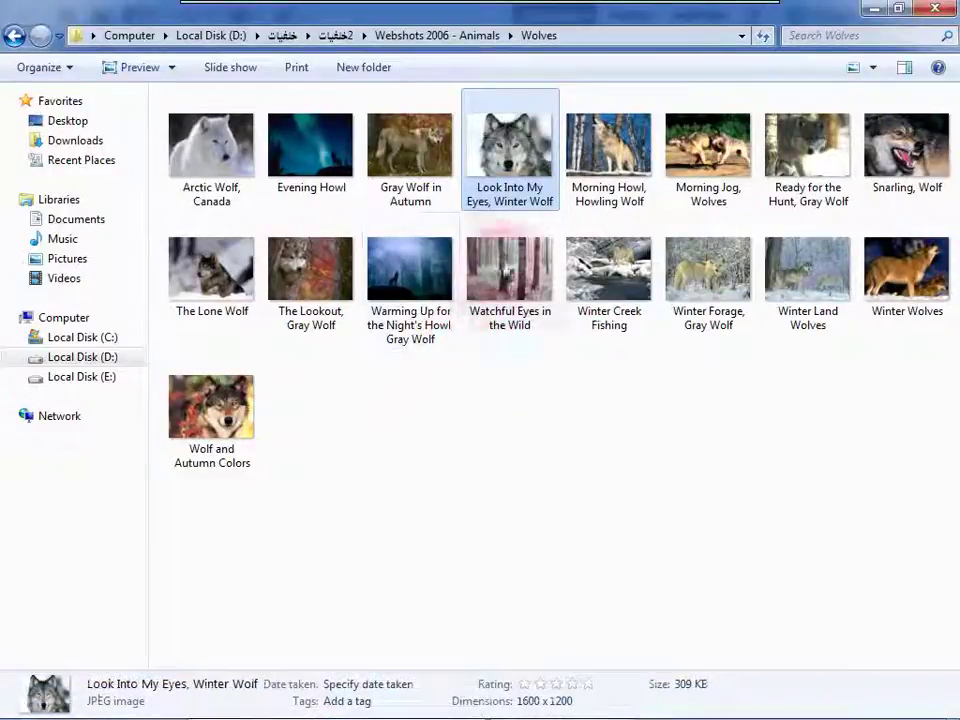
{"action": "right_click", "coordinate": [510, 164]}
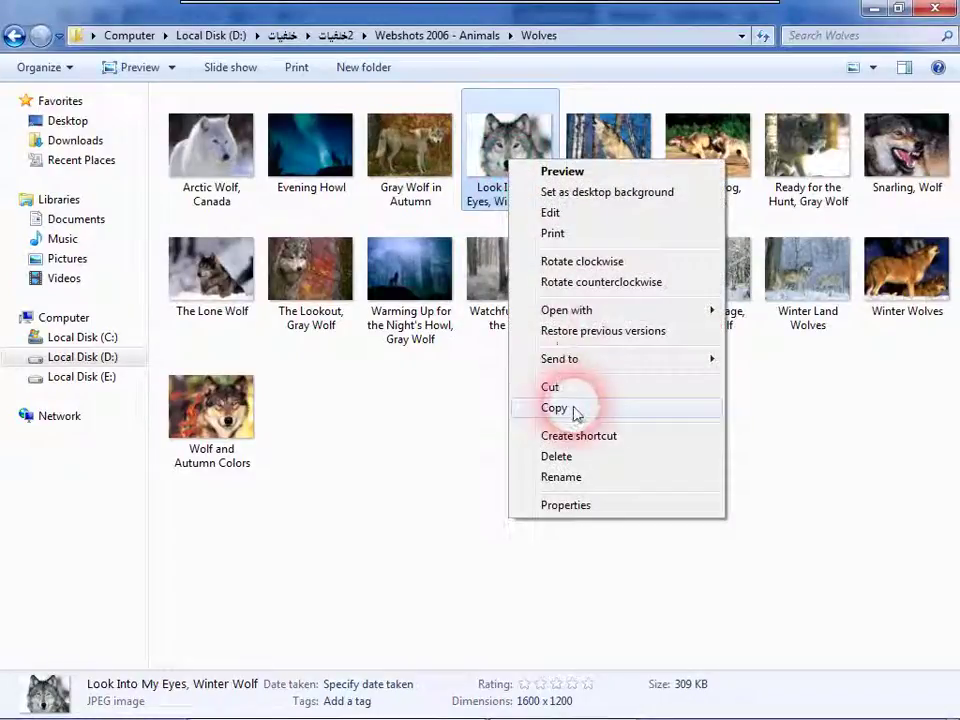
{"action": "left_click", "coordinate": [577, 410]}
{"action": "mouse_move", "coordinate": [84, 365]}
{"action": "left_click", "coordinate": [101, 387]}
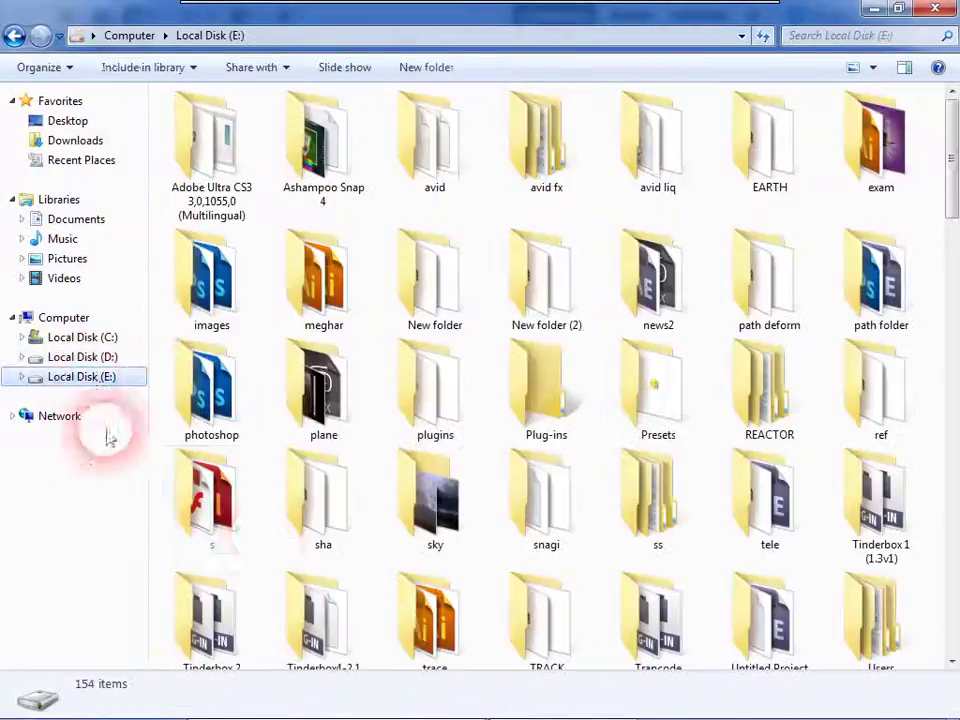
{"action": "double_click", "coordinate": [235, 402]}
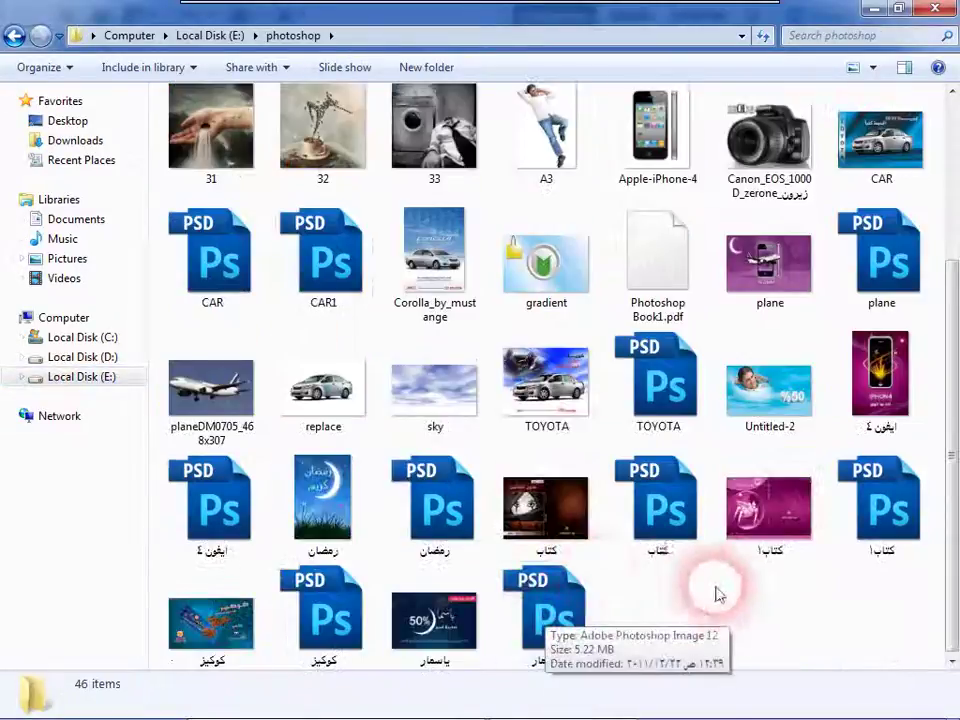
{"action": "right_click", "coordinate": [731, 595]}
{"action": "left_click", "coordinate": [777, 458]}
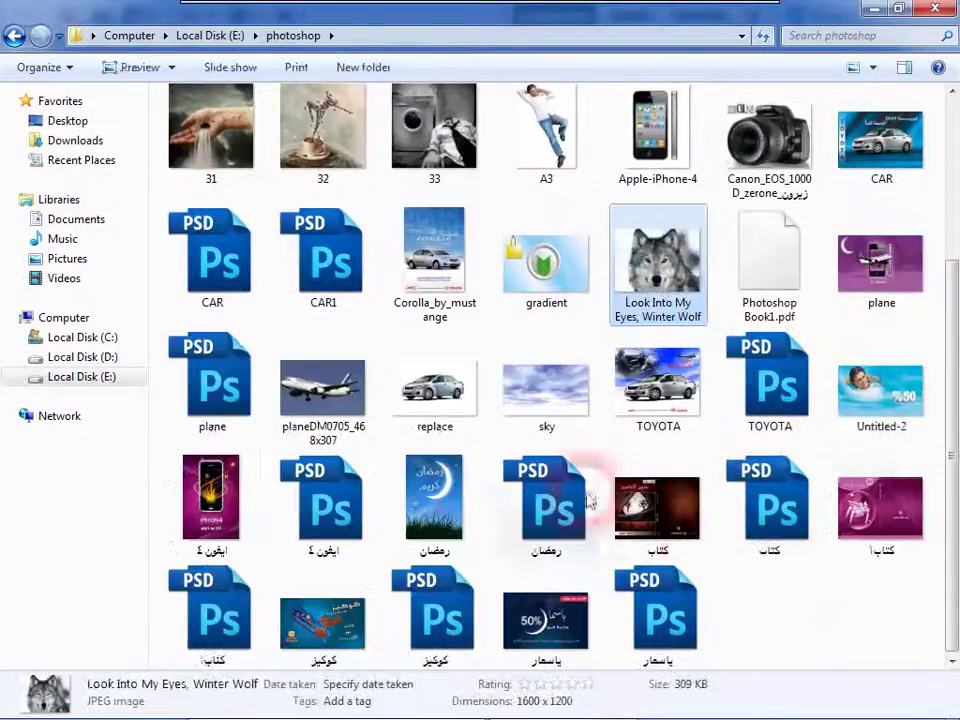
{"action": "left_click", "coordinate": [814, 621]}
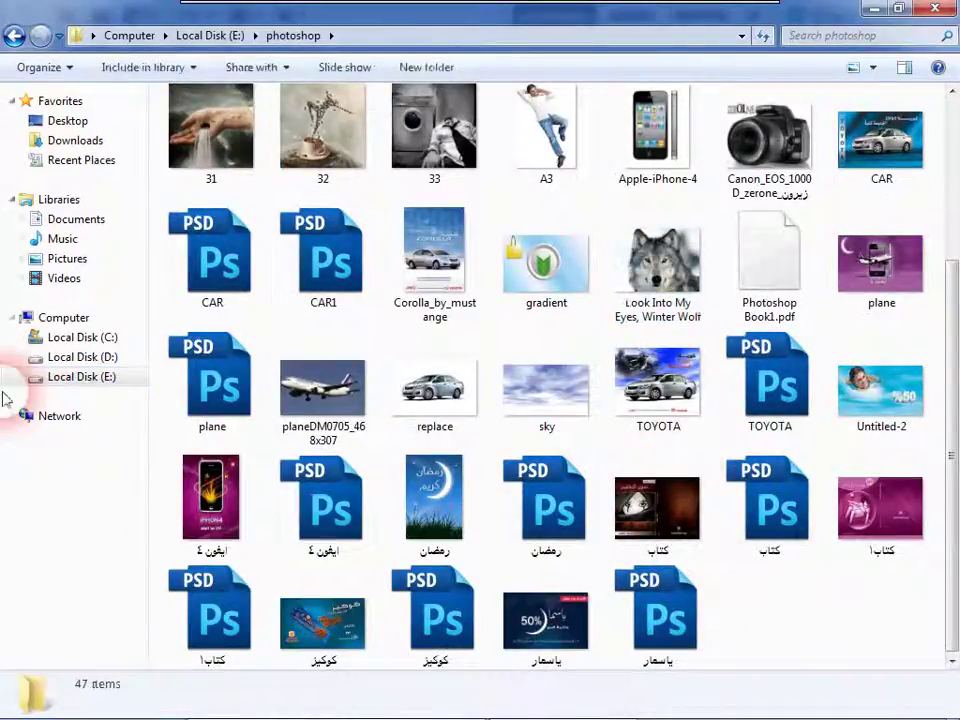
{"action": "left_click", "coordinate": [90, 357]}
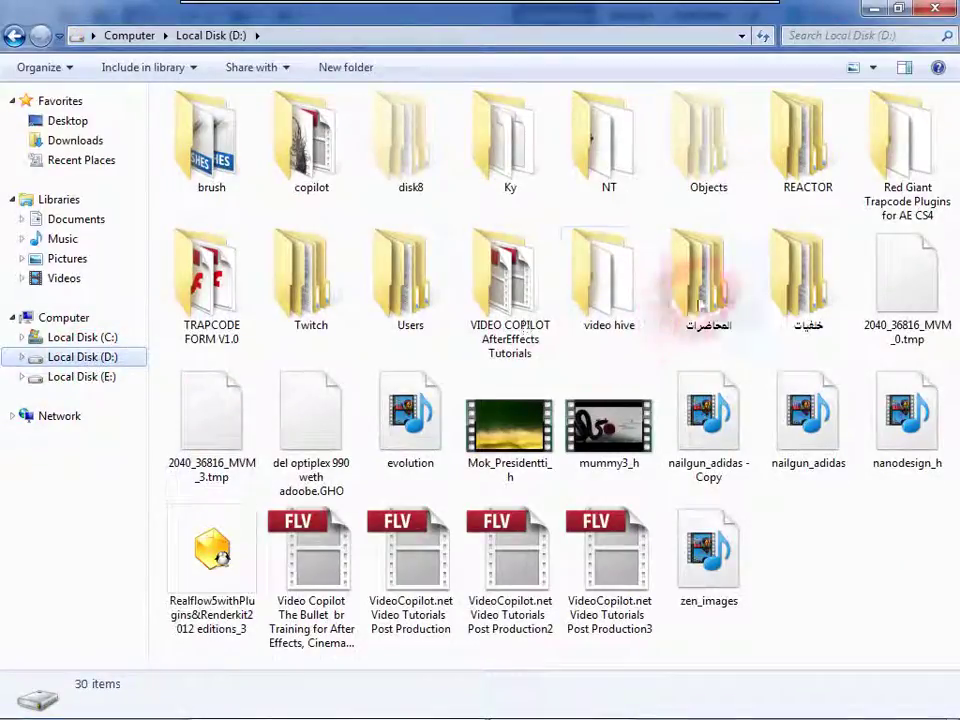
Step: Browse the خلفيات wallpaper folders to find the folder of WORDS images
{"action": "double_click", "coordinate": [800, 265]}
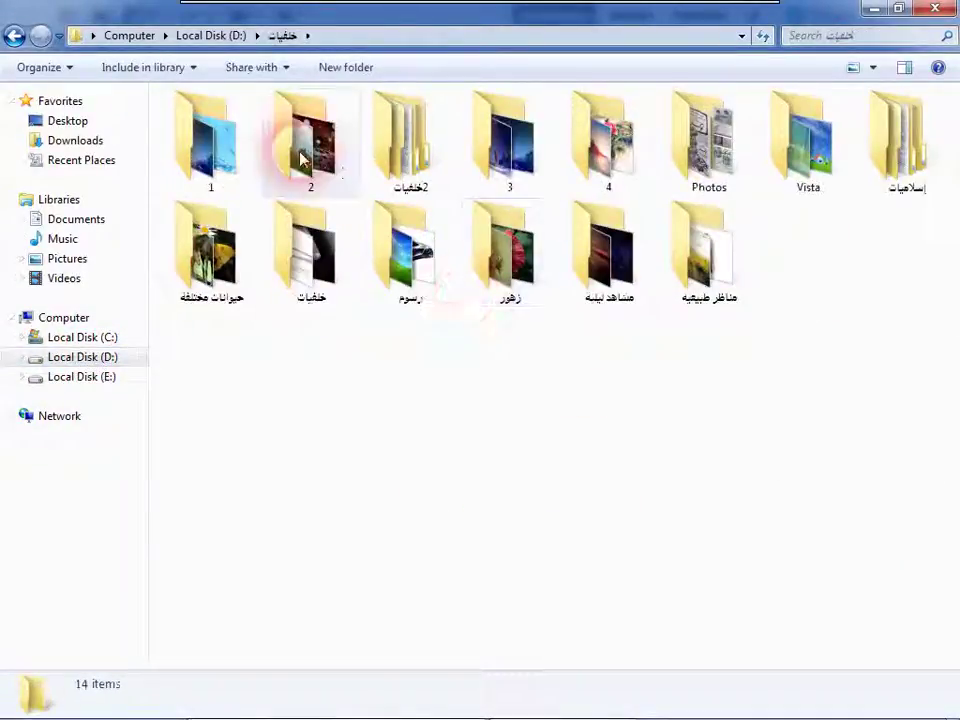
{"action": "double_click", "coordinate": [185, 152]}
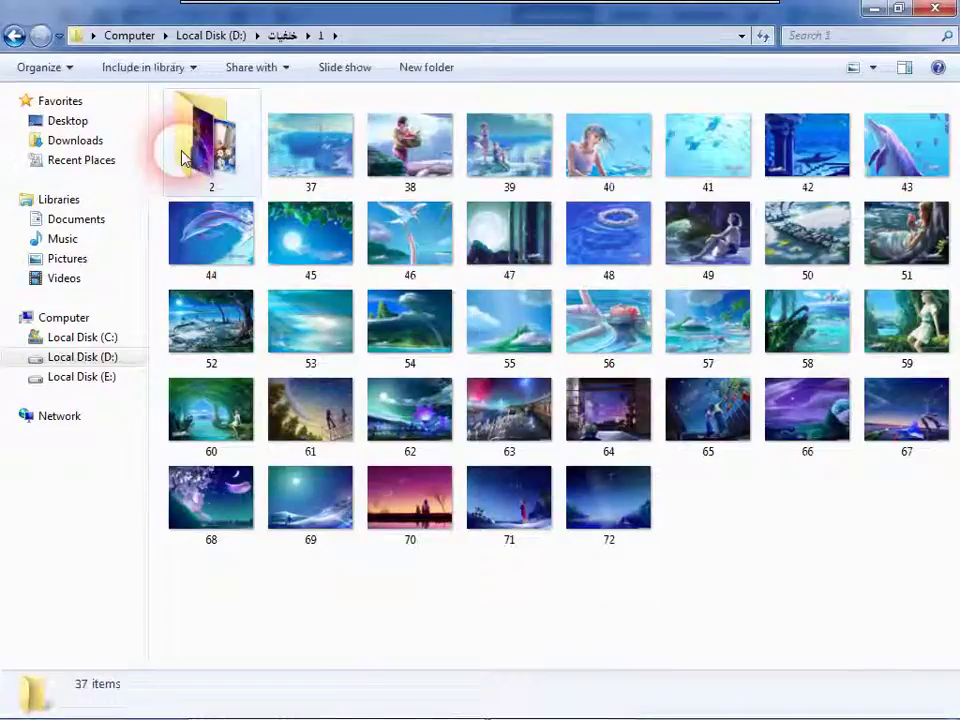
{"action": "key", "text": "BackSpace"}
{"action": "double_click", "coordinate": [345, 182]}
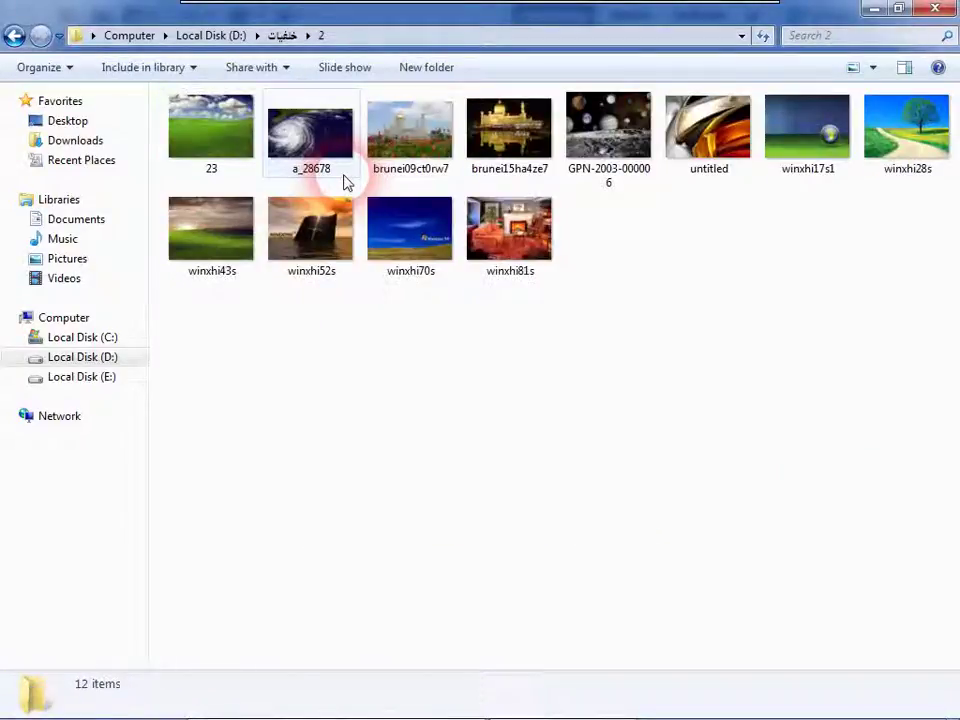
{"action": "key", "text": "BackSpace"}
{"action": "double_click", "coordinate": [412, 158]}
{"action": "left_click", "coordinate": [290, 162]}
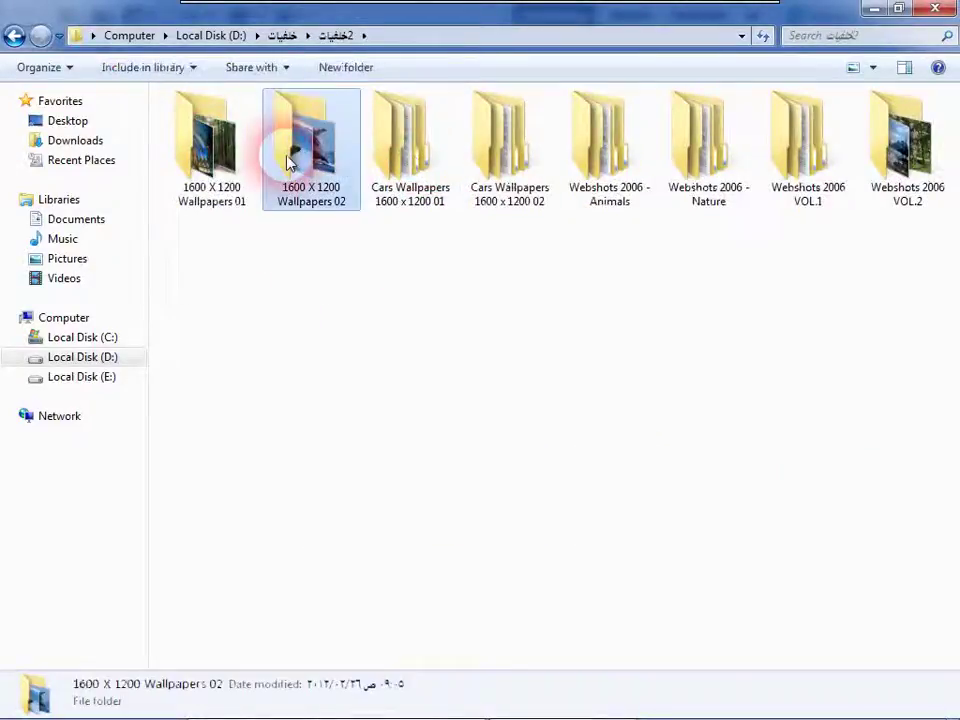
{"action": "double_click", "coordinate": [290, 162]}
{"action": "key", "text": "BackSpace"}
{"action": "double_click", "coordinate": [230, 150]}
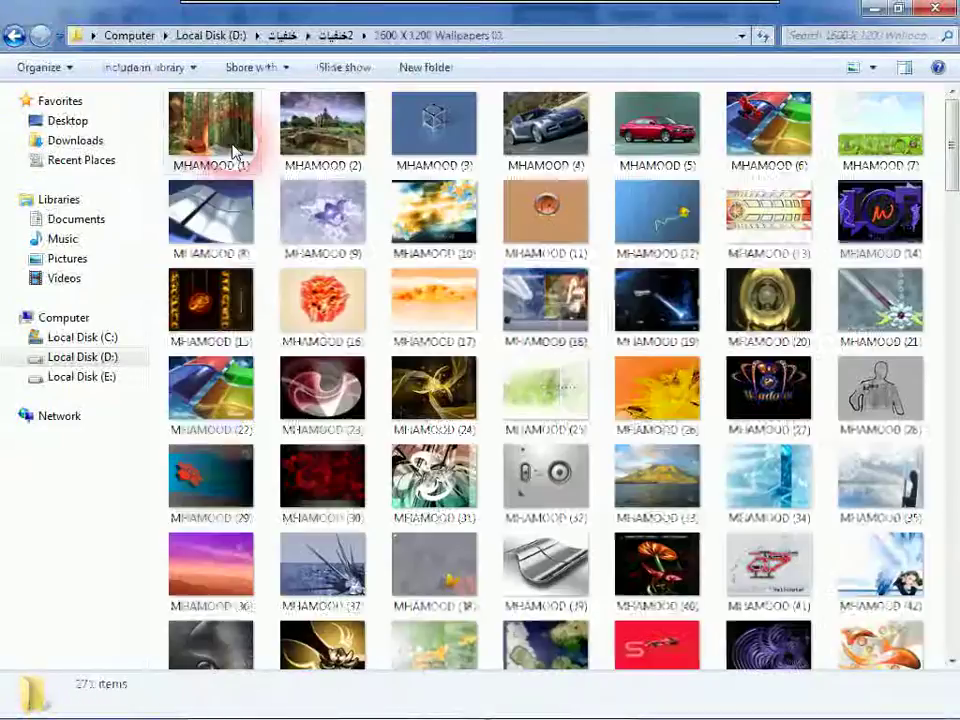
{"action": "key", "text": "BackSpace"}
{"action": "key", "text": "BackSpace"}
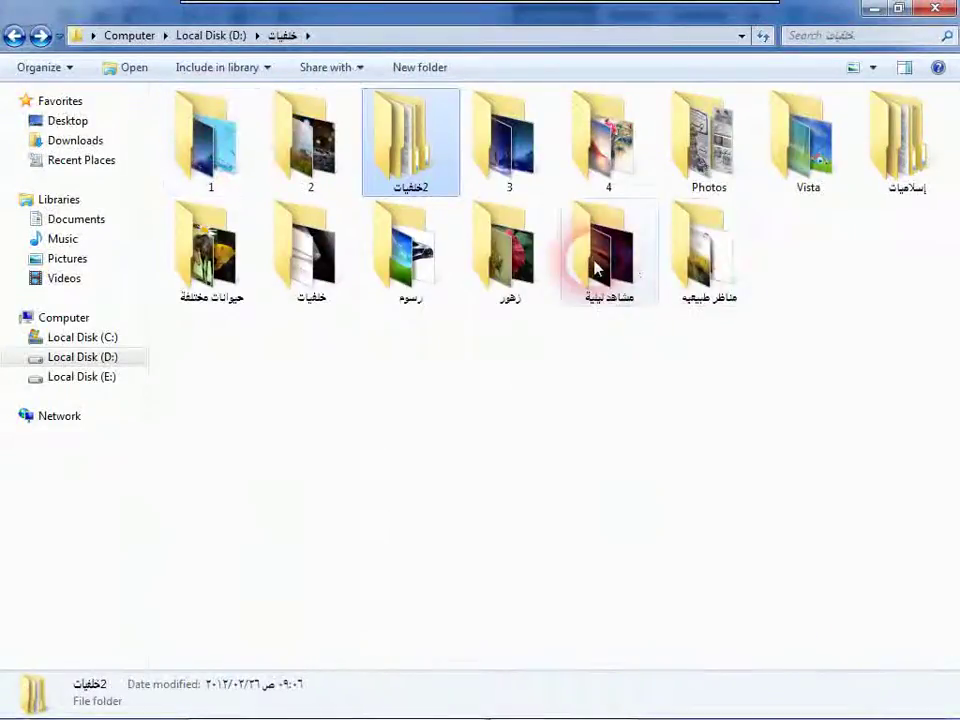
{"action": "double_click", "coordinate": [322, 252]}
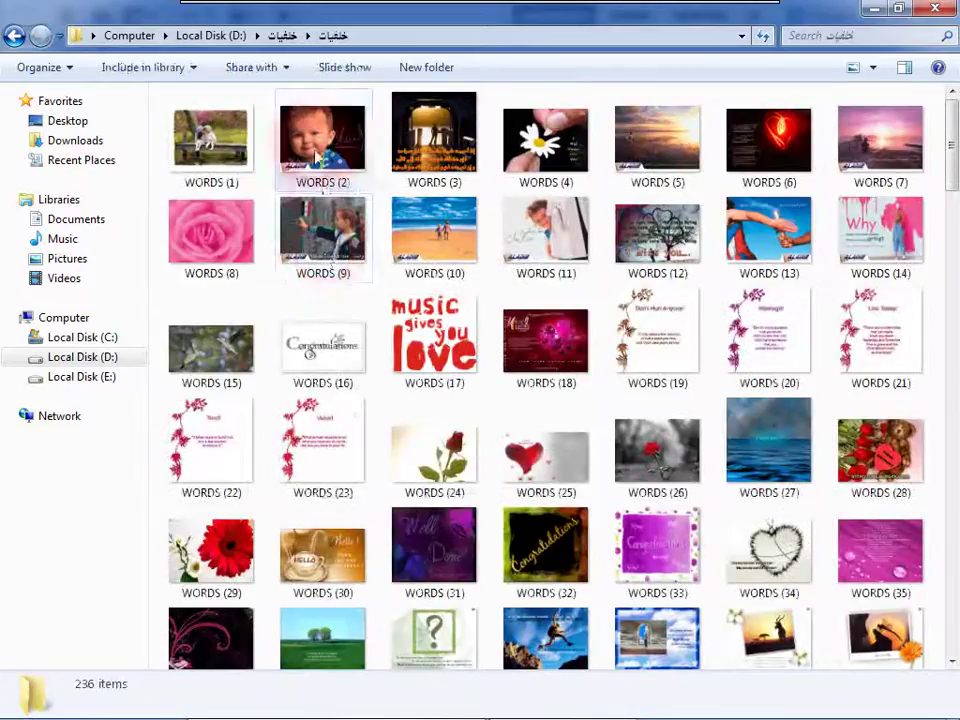
Step: Copy the WORDS (2) image into the photoshop folder on Local Disk (E:)
{"action": "right_click", "coordinate": [315, 136]}
{"action": "left_click", "coordinate": [396, 386]}
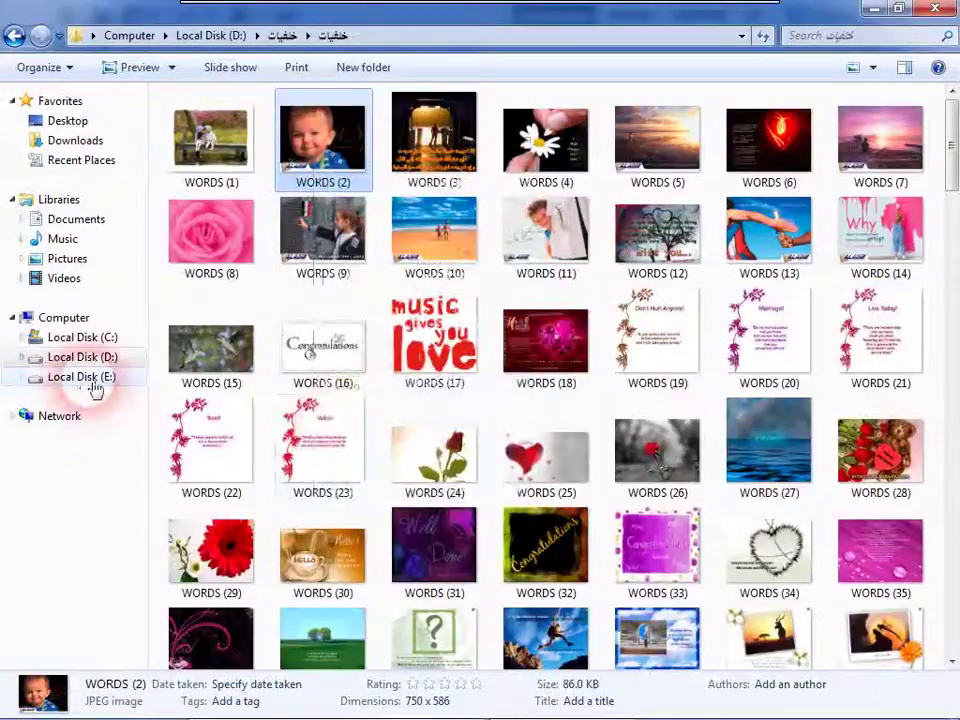
{"action": "left_click", "coordinate": [93, 383]}
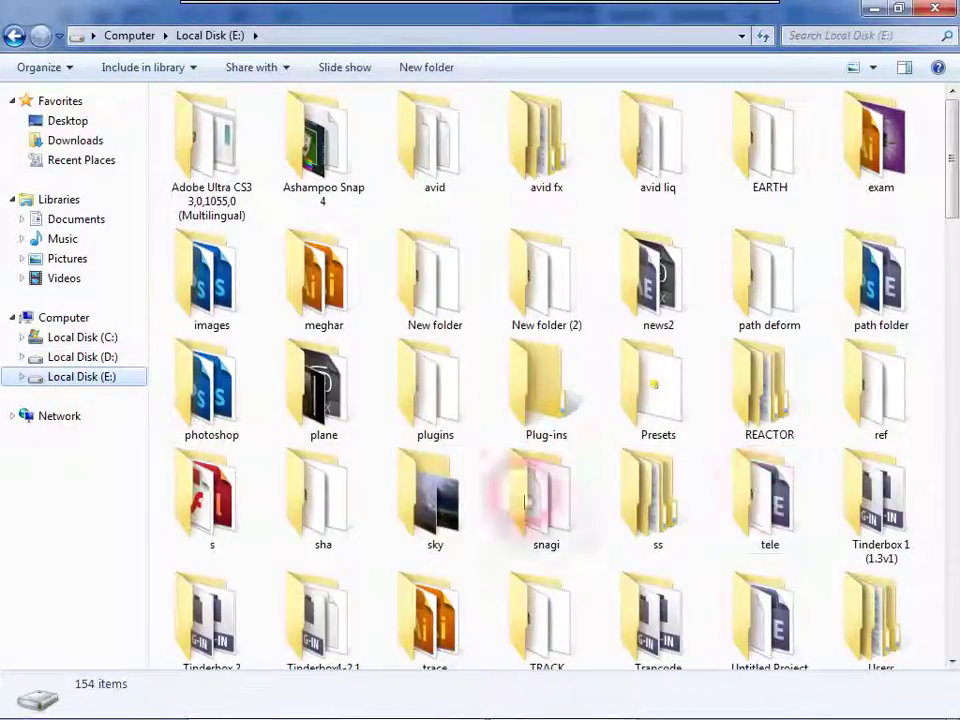
{"action": "double_click", "coordinate": [225, 422]}
{"action": "scroll", "coordinate": [482, 594], "scroll_direction": "down", "scroll_amount": 3}
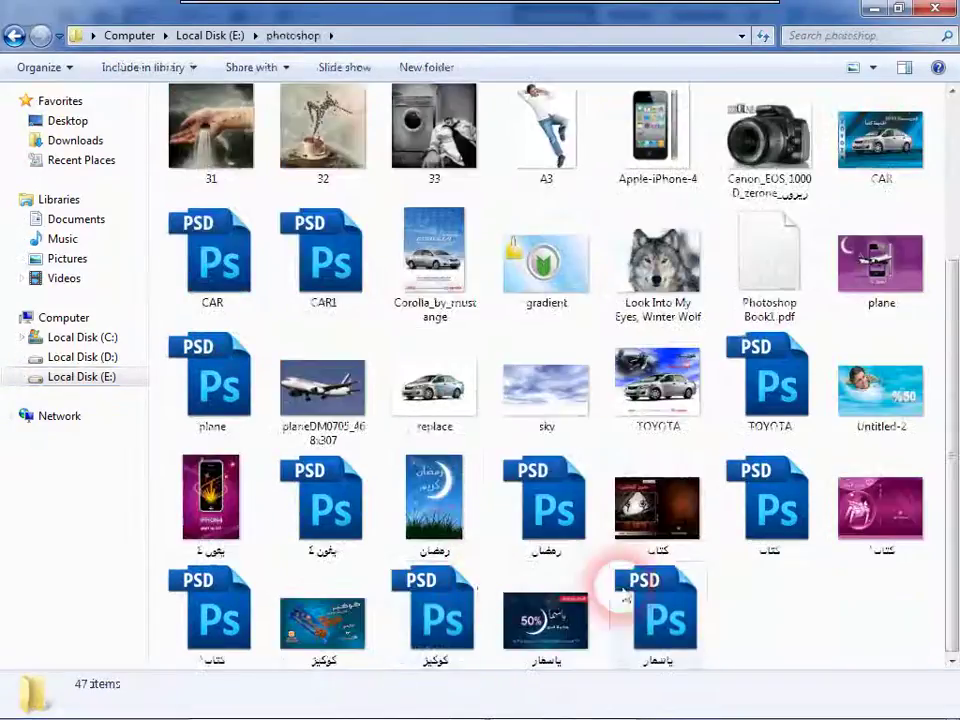
{"action": "right_click", "coordinate": [825, 612]}
{"action": "left_click", "coordinate": [850, 466]}
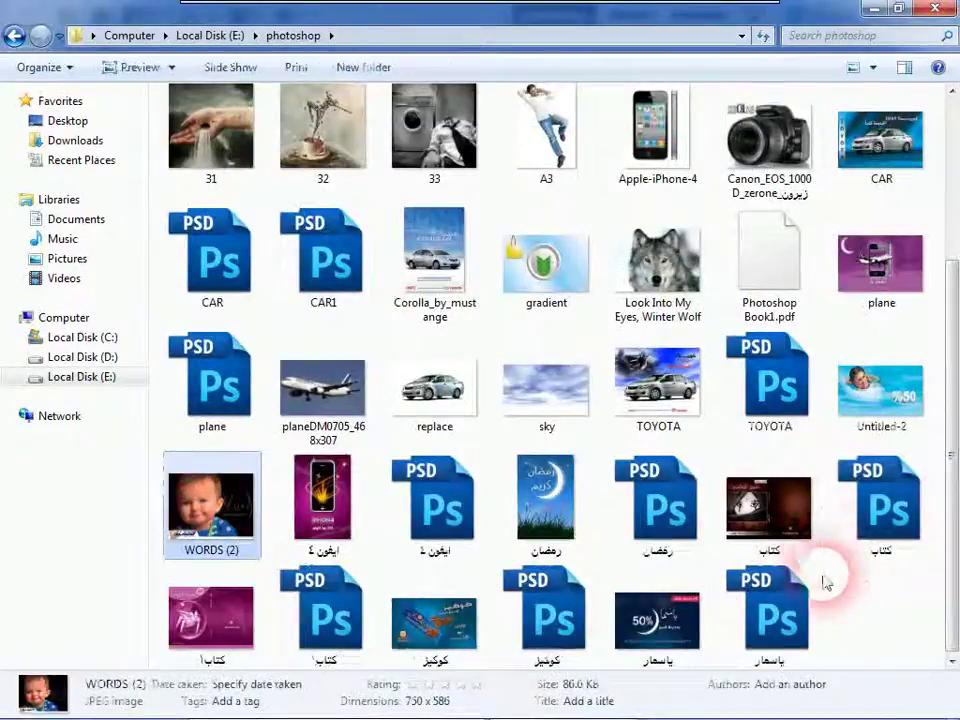
{"action": "left_click", "coordinate": [845, 604]}
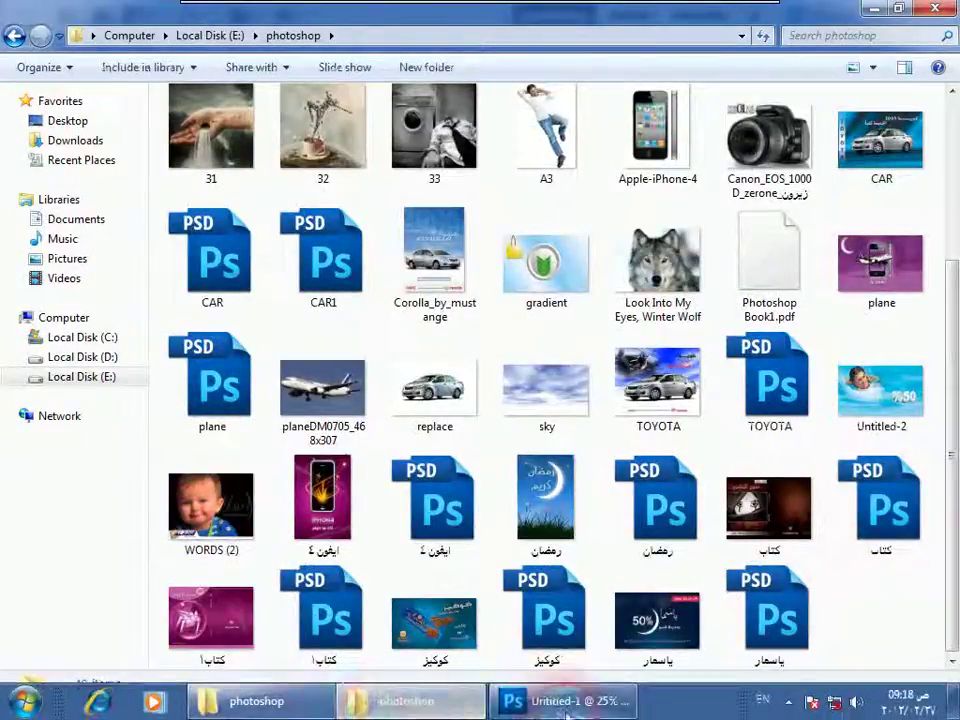
Step: Switch back to Photoshop and start File > Open
{"action": "left_click", "coordinate": [540, 701]}
{"action": "left_click", "coordinate": [20, 40]}
{"action": "left_click", "coordinate": [38, 78]}
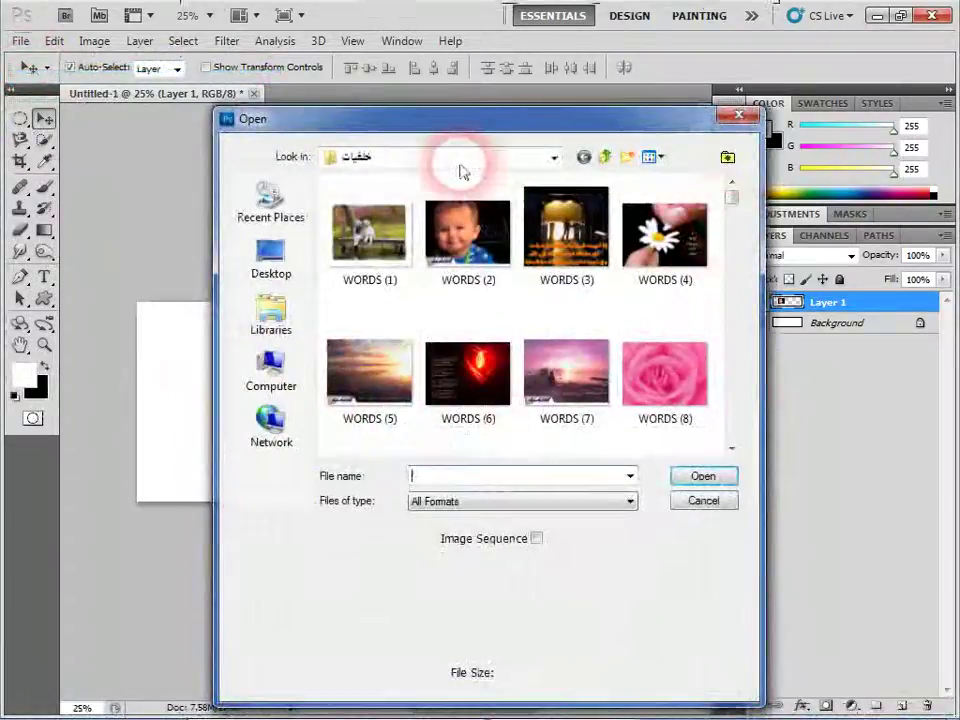
Step: Browse to E:\photoshop and open Look Into My Eyes, Winter Wolf
{"action": "left_click", "coordinate": [460, 160]}
{"action": "left_click", "coordinate": [390, 327]}
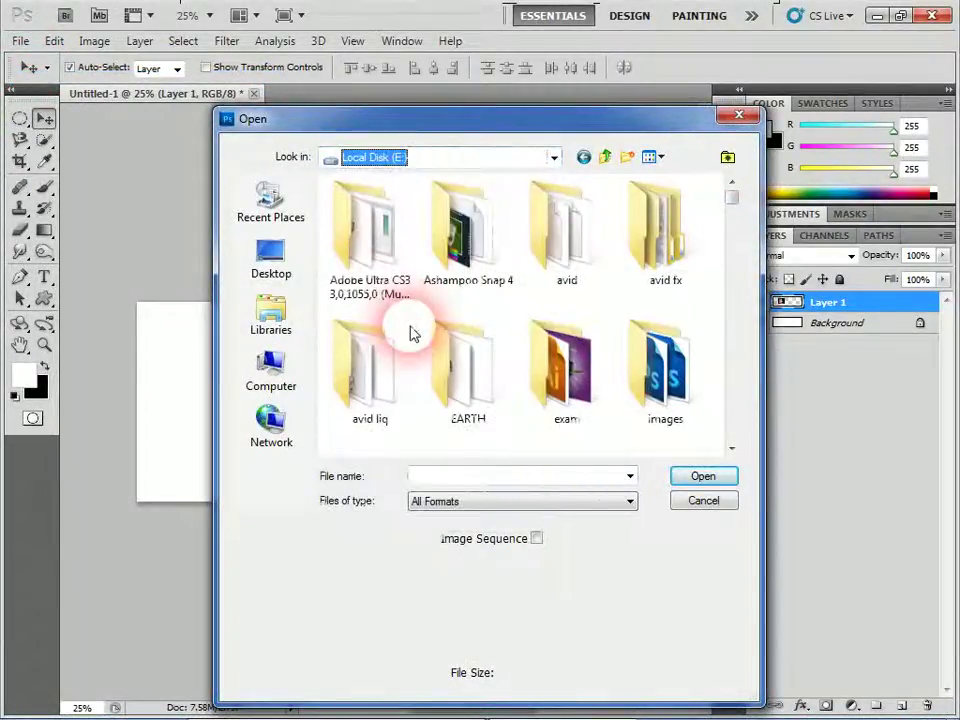
{"action": "left_click", "coordinate": [655, 365]}
{"action": "scroll", "coordinate": [652, 364], "scroll_direction": "down", "scroll_amount": 2}
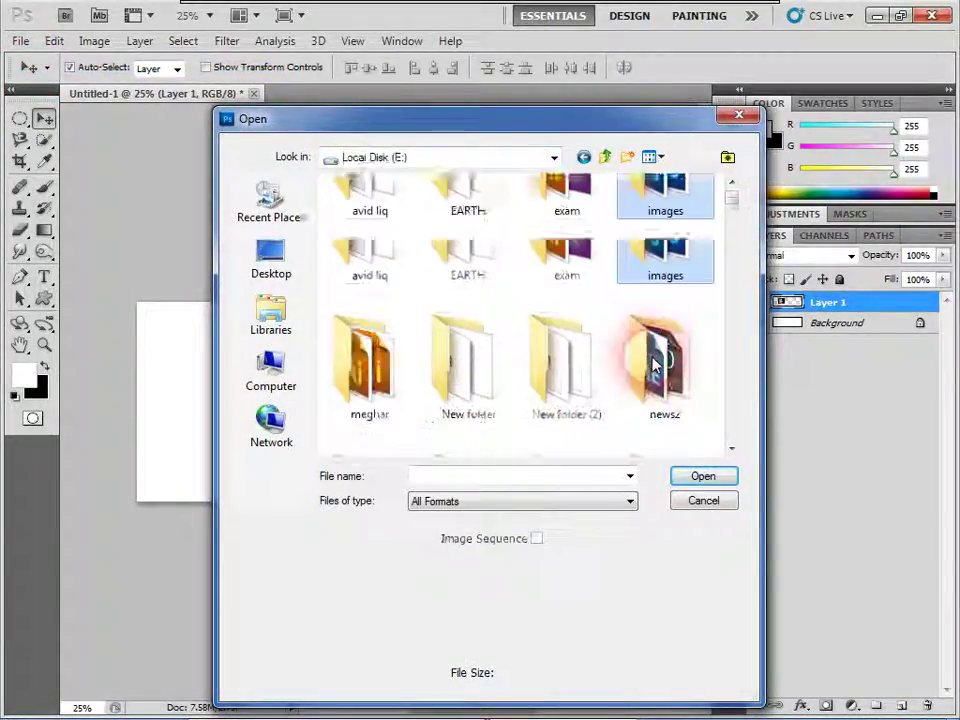
{"action": "scroll", "coordinate": [652, 364], "scroll_direction": "down", "scroll_amount": 2}
{"action": "double_click", "coordinate": [572, 300]}
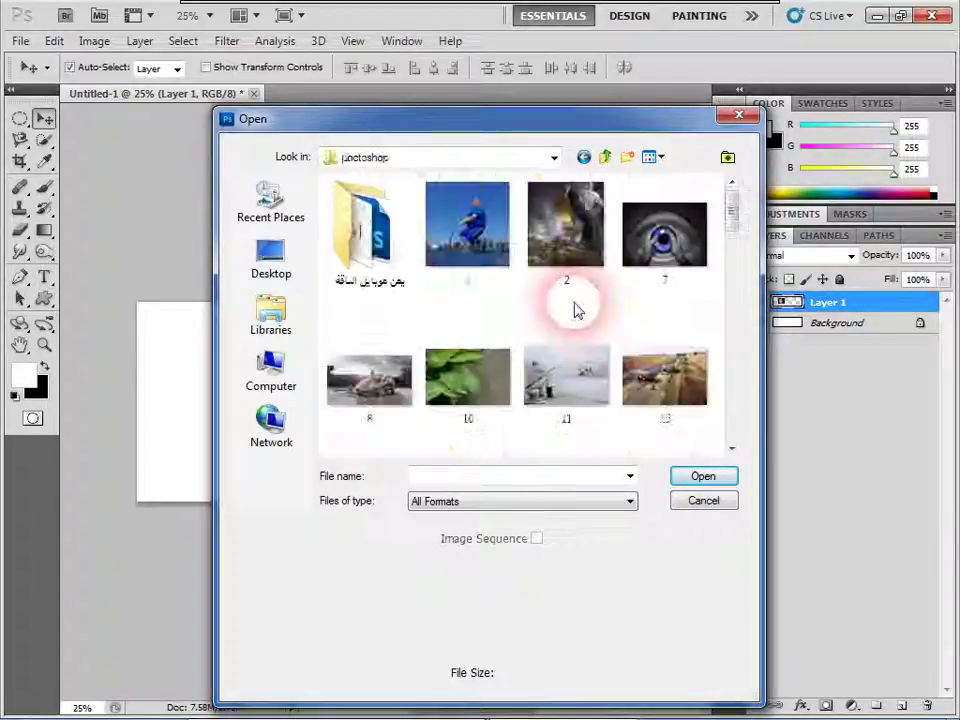
{"action": "left_click", "coordinate": [535, 368]}
{"action": "scroll", "coordinate": [535, 368], "scroll_direction": "down", "scroll_amount": 2}
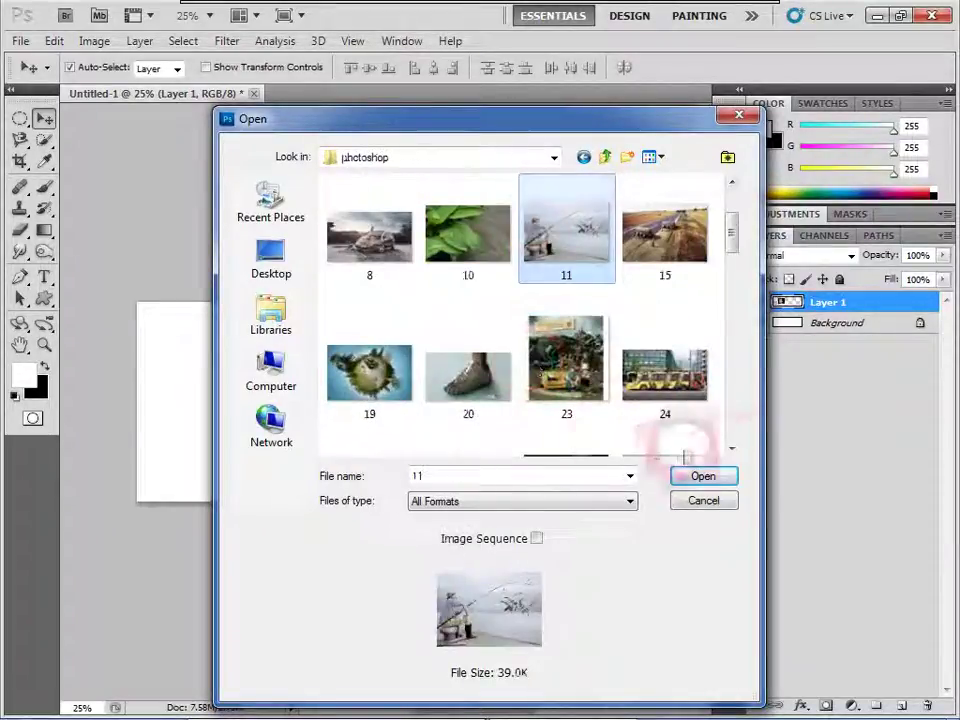
{"action": "left_click", "coordinate": [734, 452]}
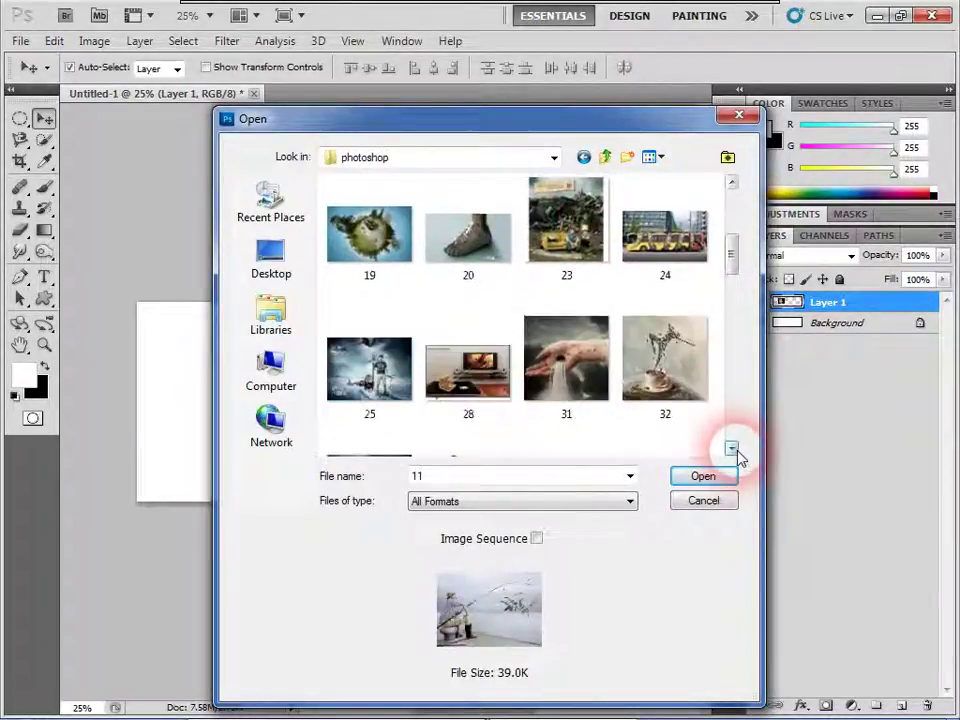
{"action": "left_click", "coordinate": [734, 452]}
{"action": "left_click", "coordinate": [734, 450]}
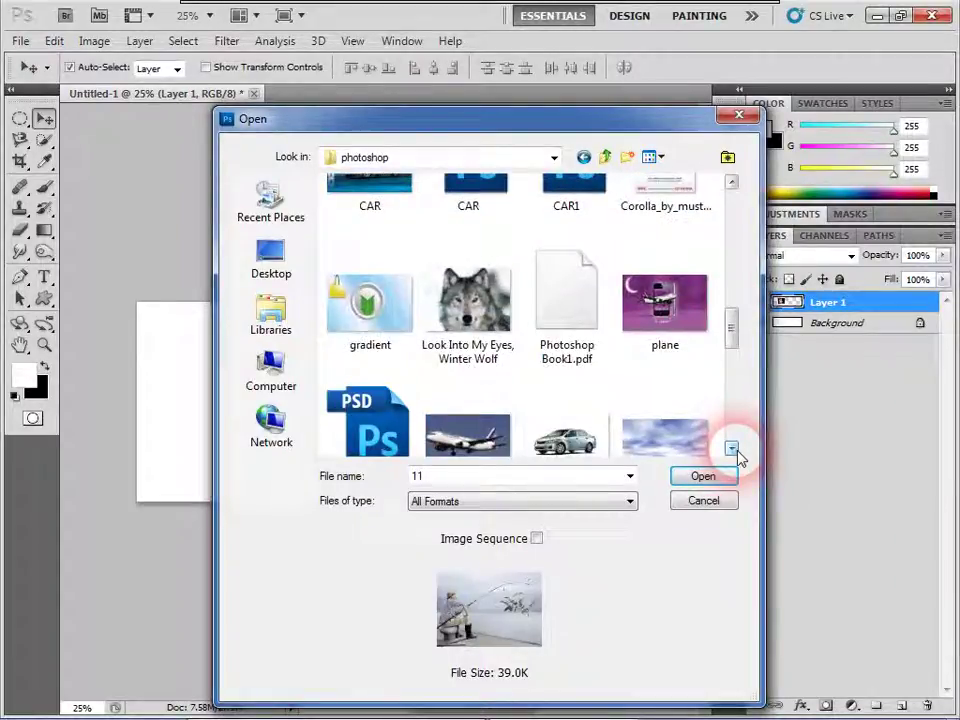
{"action": "double_click", "coordinate": [470, 300]}
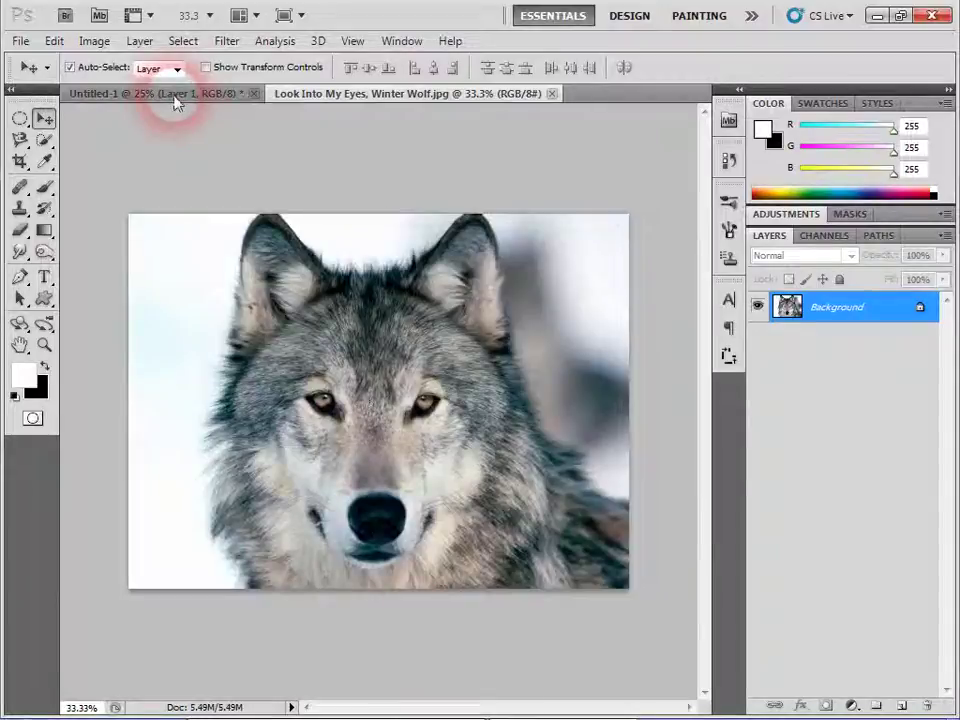
Step: Place the wolf in Untitled-1, scaled to about half size, right of the baby
{"action": "left_click_drag", "start_coordinate": [175, 103], "coordinate": [508, 402]}
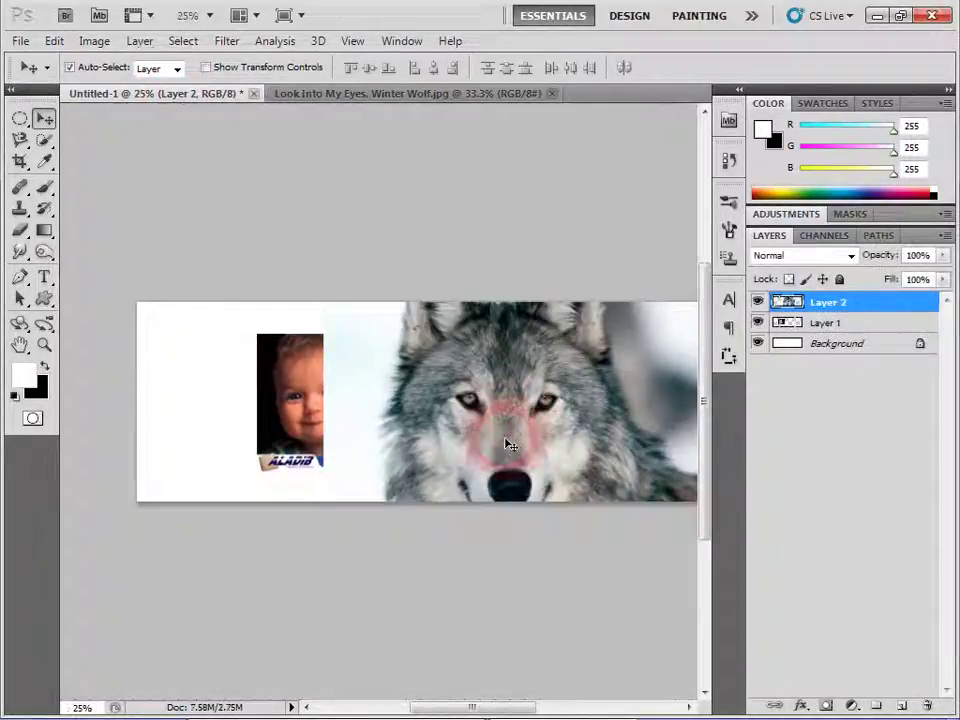
{"action": "key", "text": "ctrl+t"}
{"action": "left_click_drag", "start_coordinate": [324, 260], "coordinate": [434, 332]}
{"action": "left_click_drag", "start_coordinate": [486, 423], "coordinate": [500, 424]}
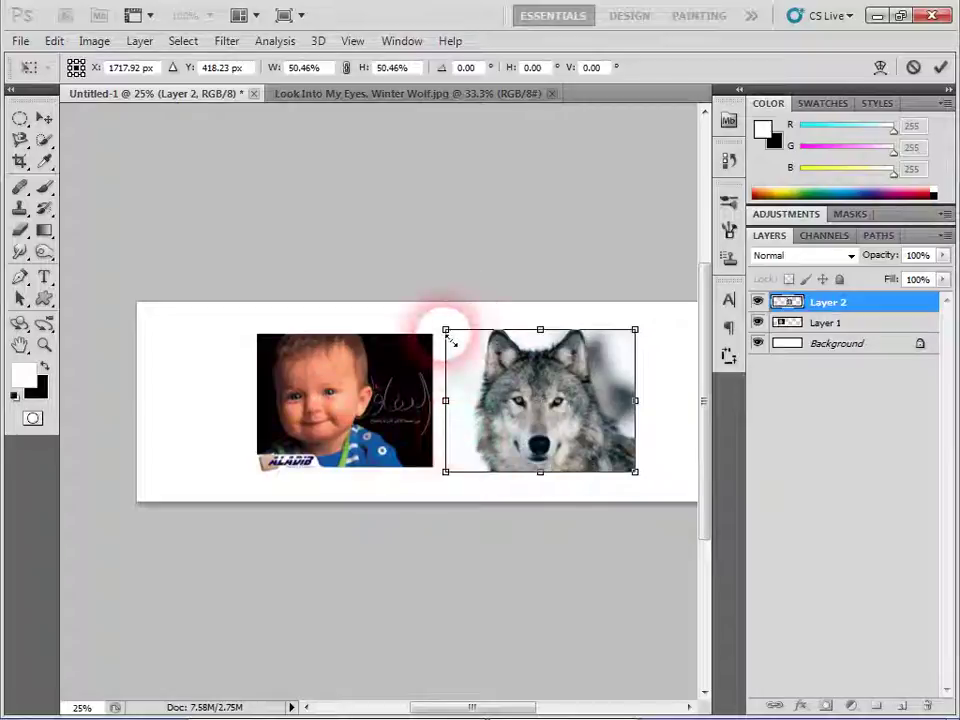
{"action": "double_click", "coordinate": [462, 376]}
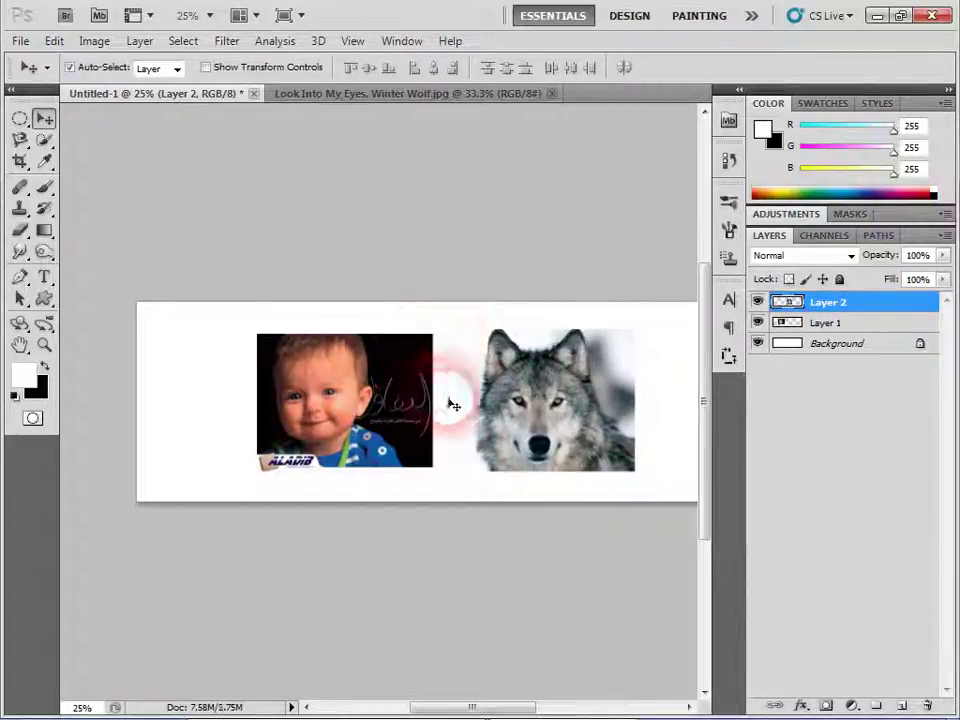
{"action": "key", "text": "ctrl+plus"}
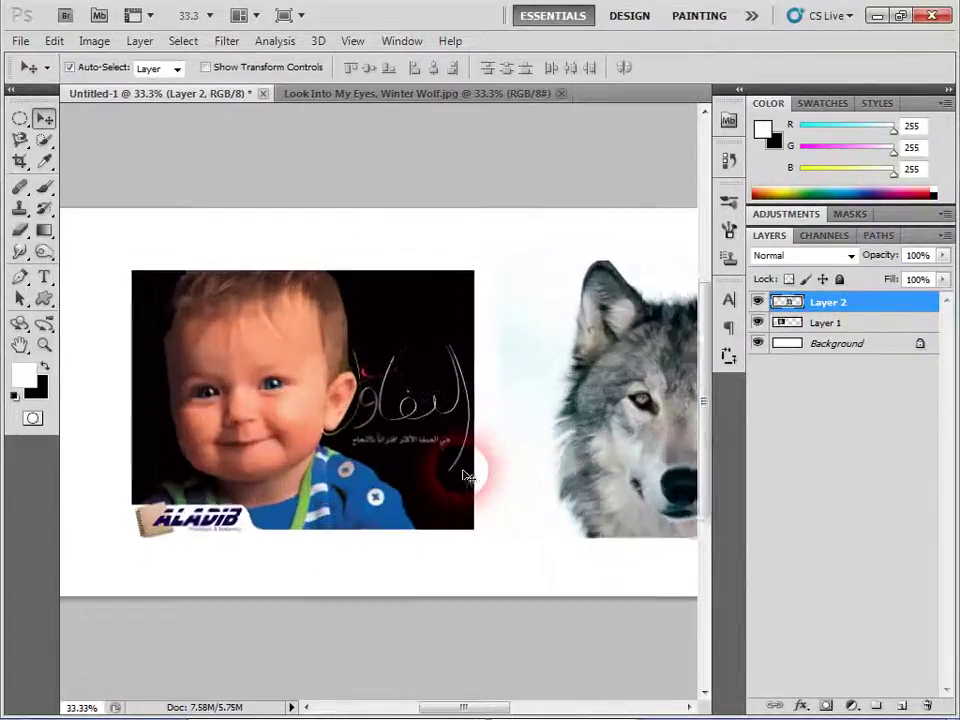
{"action": "key", "text": "ctrl+plus"}
Step: Close the separate wolf document
{"action": "left_click", "coordinate": [355, 97]}
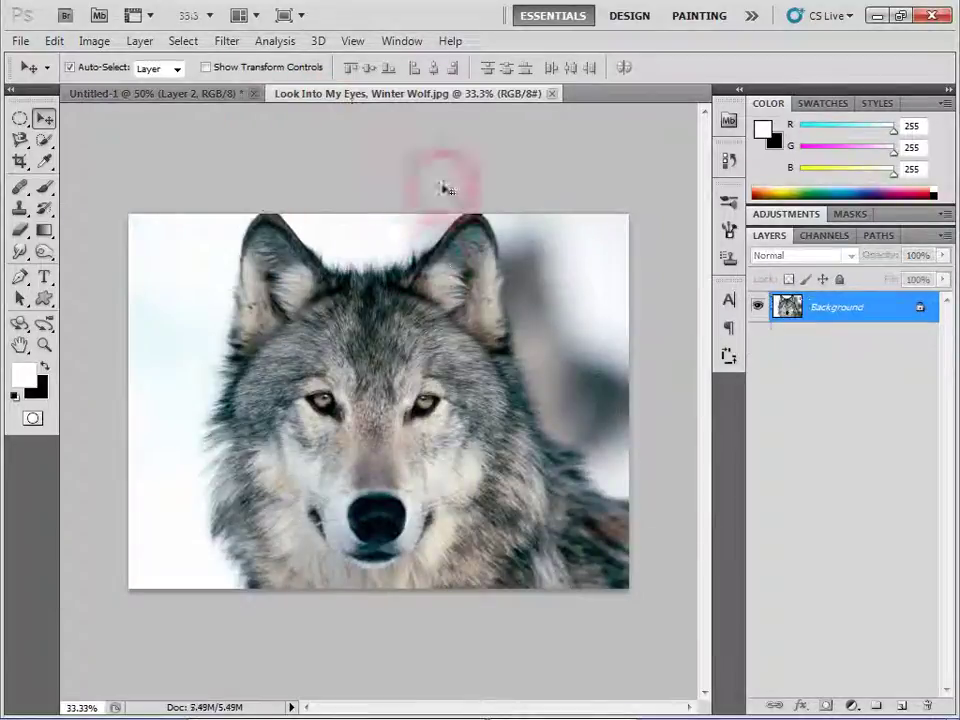
{"action": "left_click", "coordinate": [552, 93]}
{"action": "scroll", "coordinate": [655, 513], "scroll_direction": "right", "scroll_amount": 2}
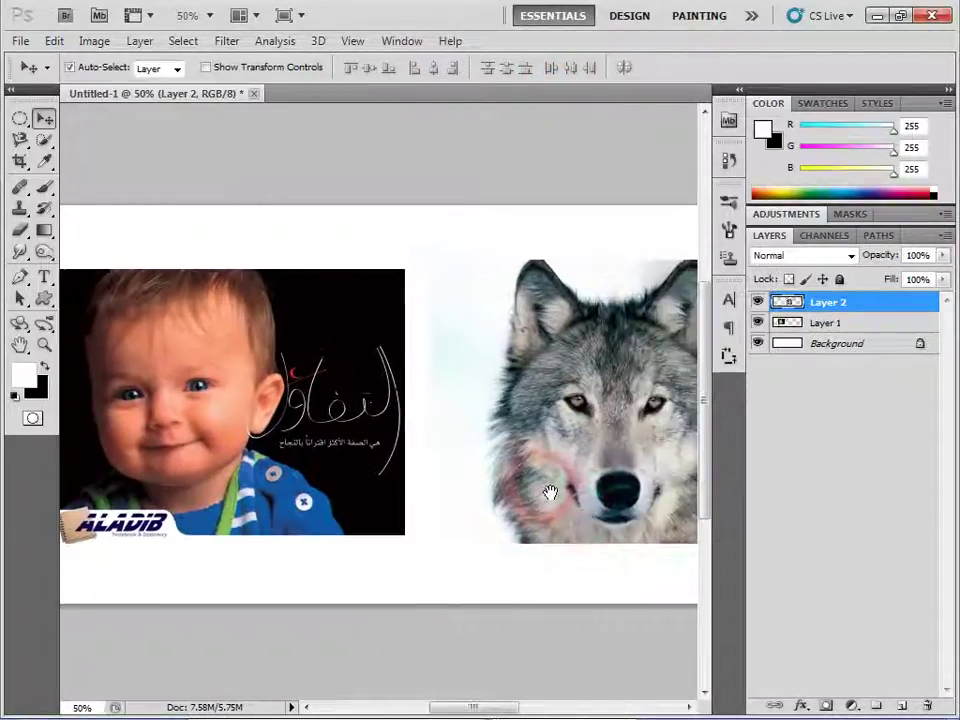
{"action": "left_click", "coordinate": [20, 188]}
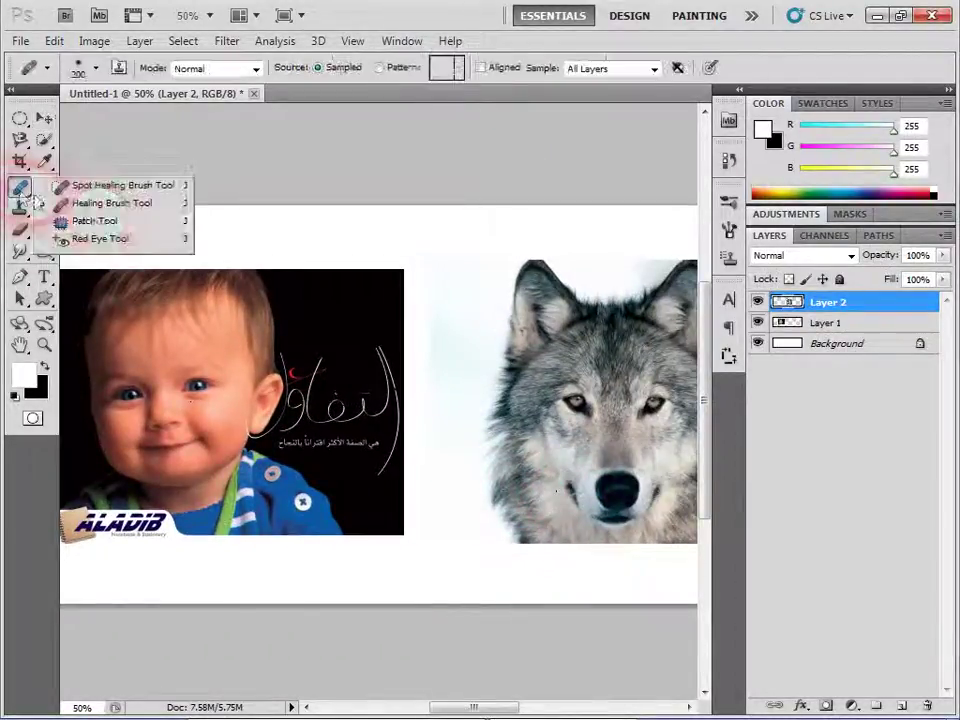
Step: Heal over the wolf's eye area and both baby cheeks on Layer 1, sampling the current layer only
{"action": "left_click", "coordinate": [110, 201]}
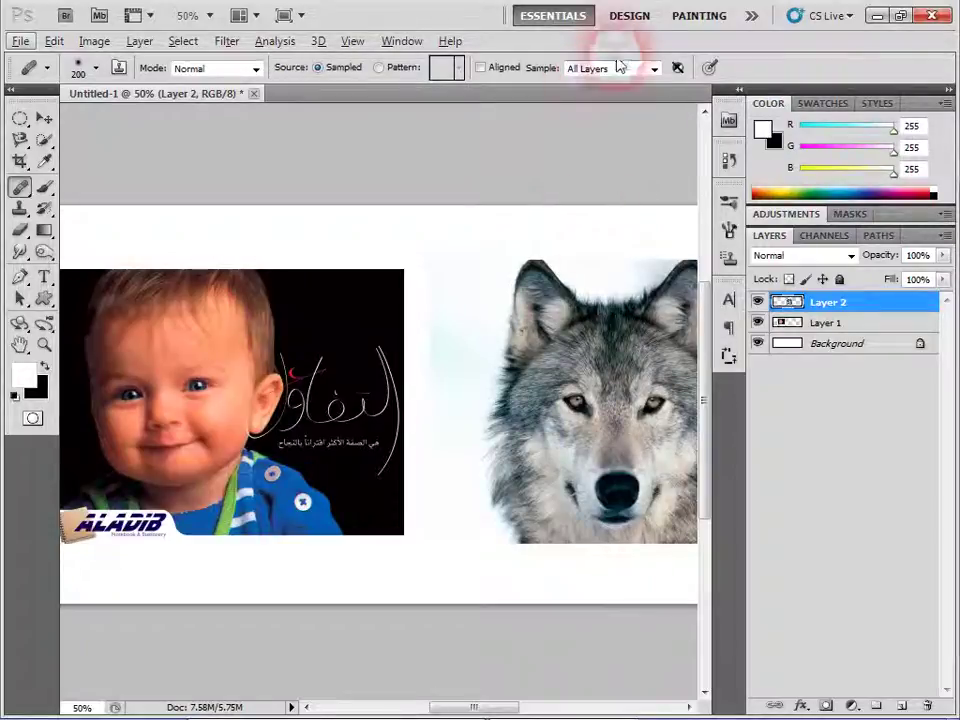
{"action": "left_click", "coordinate": [612, 69]}
{"action": "left_click", "coordinate": [599, 88]}
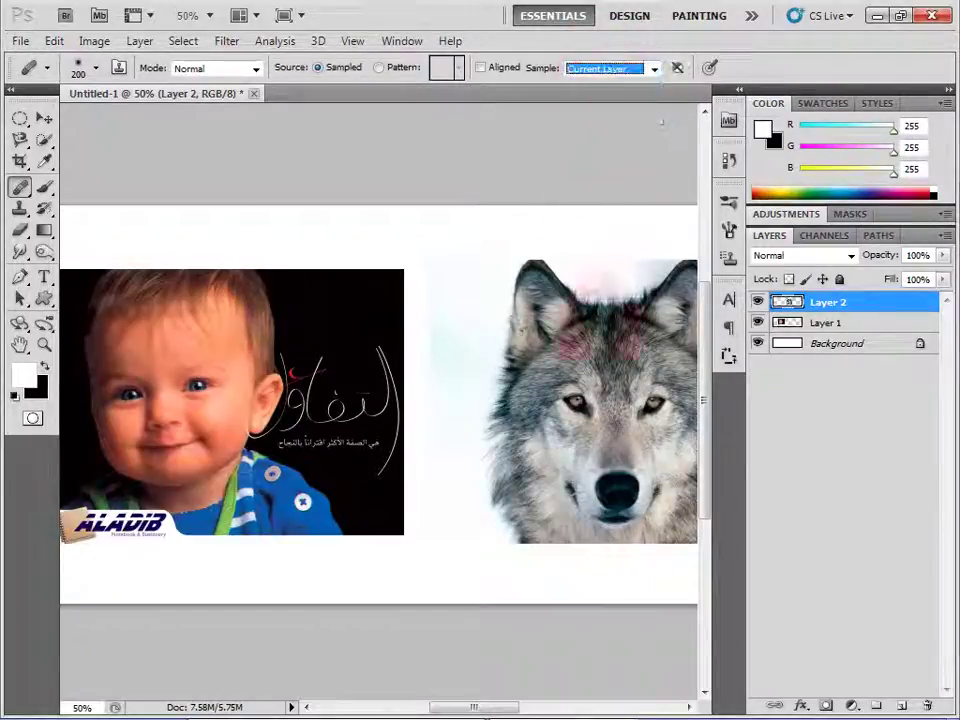
{"action": "left_click", "coordinate": [840, 325]}
{"action": "left_click_drag", "start_coordinate": [548, 412], "coordinate": [632, 402]}
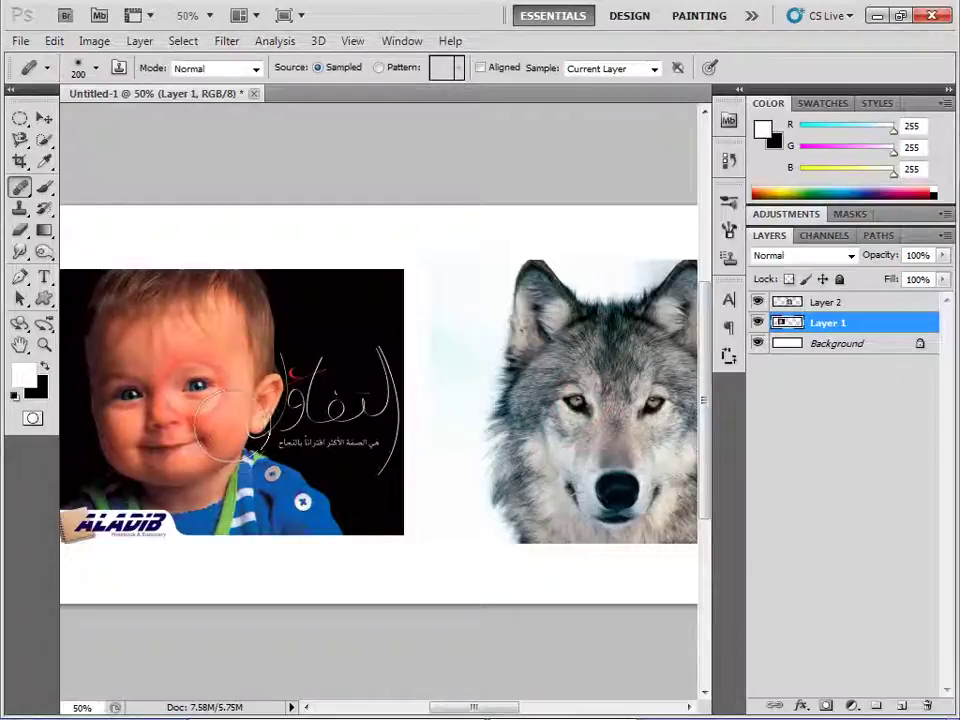
{"action": "left_click_drag", "start_coordinate": [262, 478], "coordinate": [285, 545]}
{"action": "left_click_drag", "start_coordinate": [210, 420], "coordinate": [226, 487]}
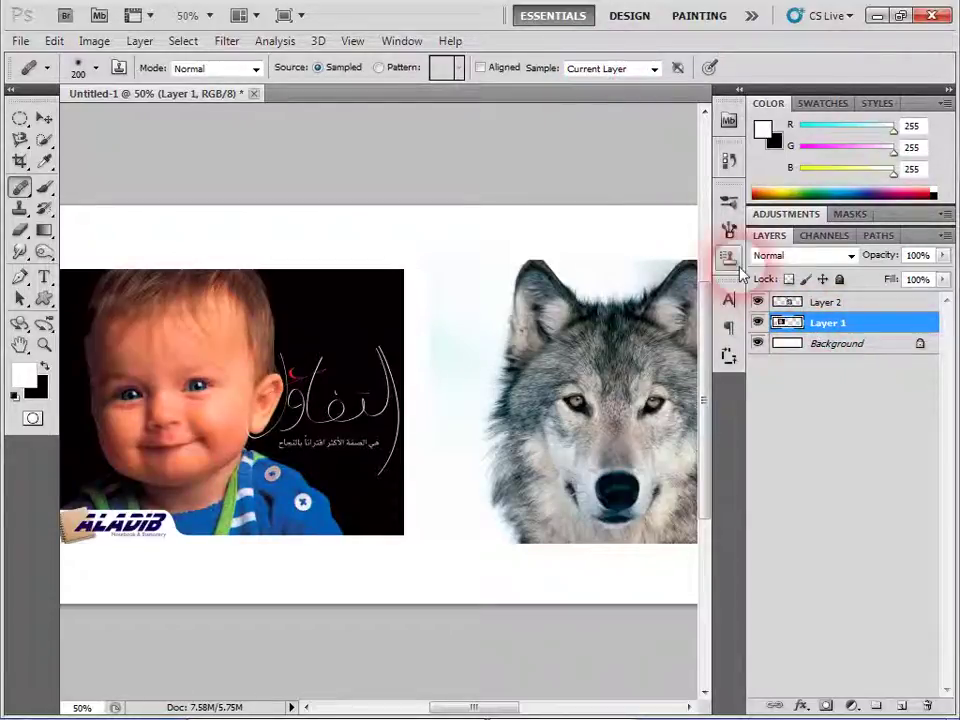
Step: Set healing sampling to All Layers, sample the wolf's eye, and add empty Layer 3
{"action": "left_click", "coordinate": [604, 70]}
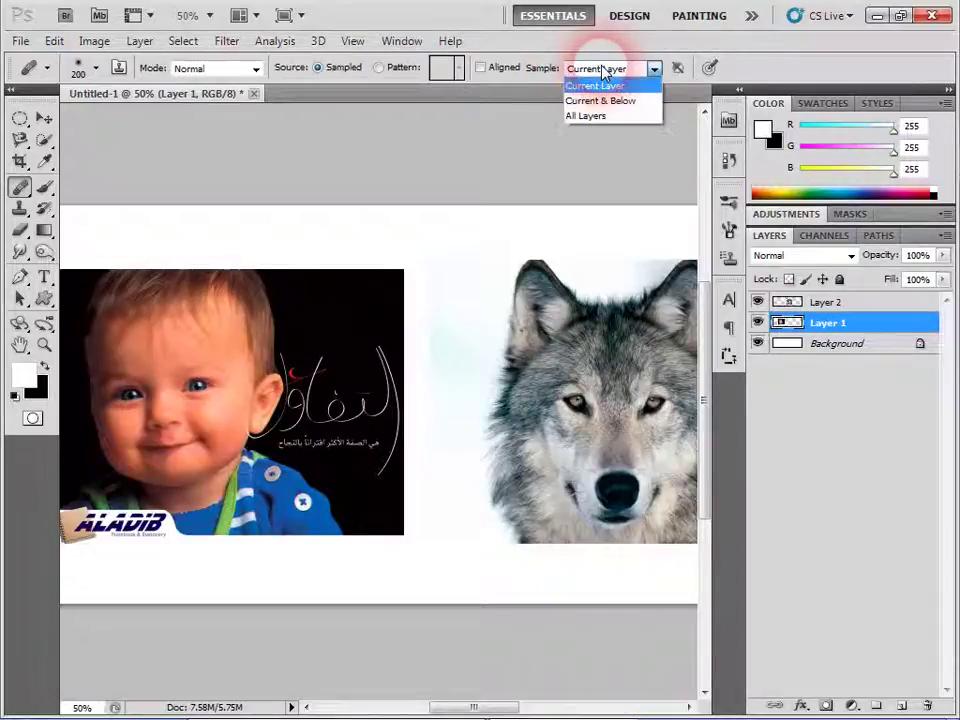
{"action": "left_click", "coordinate": [608, 103]}
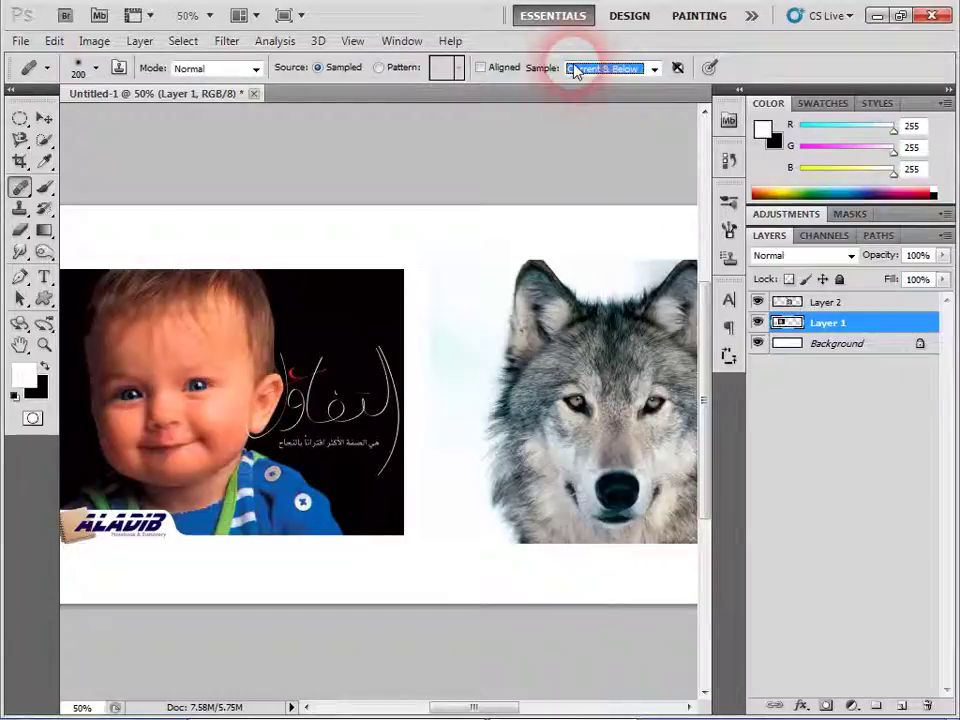
{"action": "left_click", "coordinate": [633, 72]}
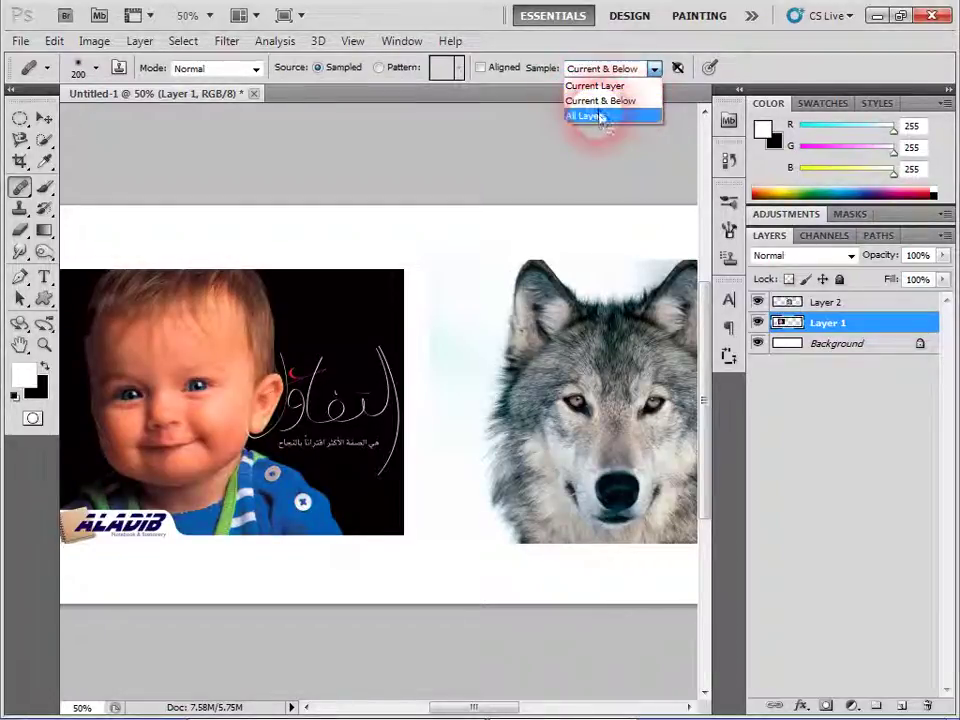
{"action": "left_click", "coordinate": [598, 117]}
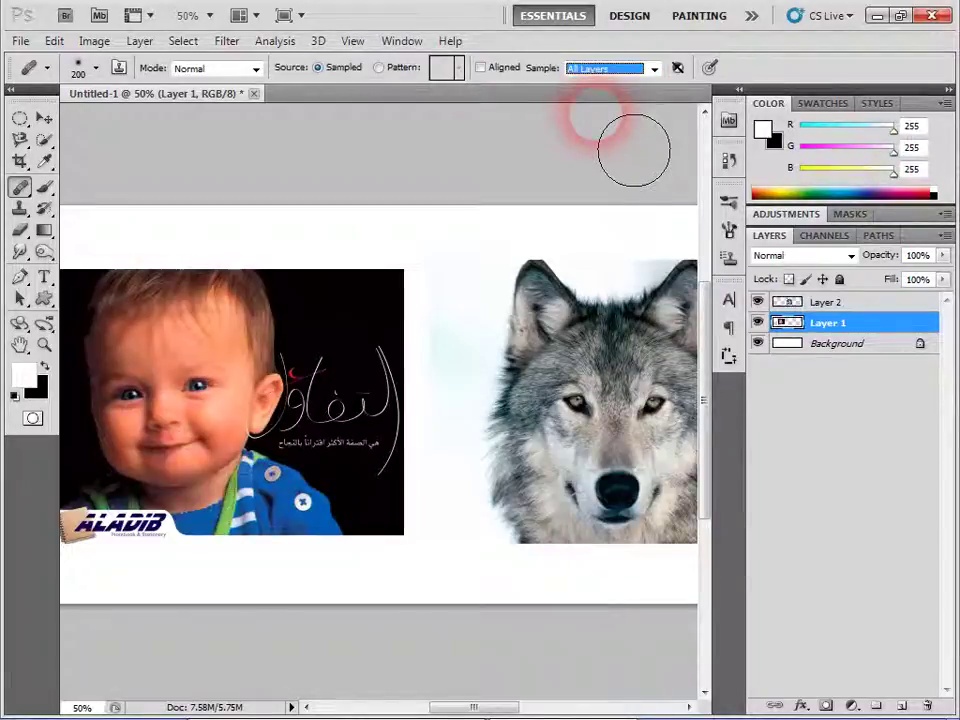
{"action": "left_click_drag", "start_coordinate": [377, 555], "coordinate": [432, 558]}
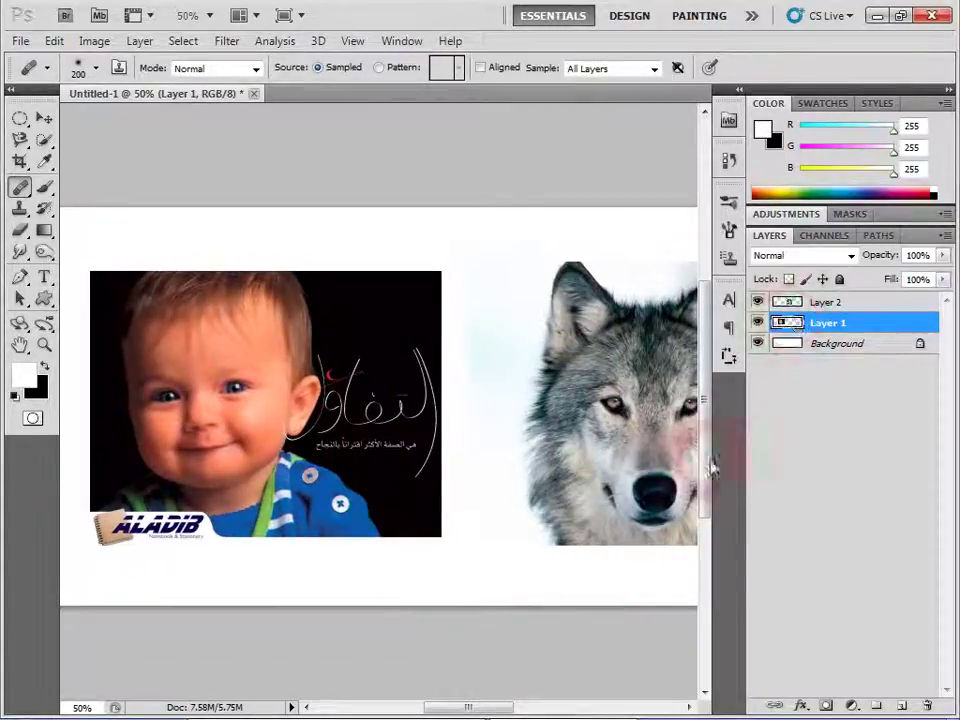
{"action": "left_click", "coordinate": [622, 418], "text": "alt"}
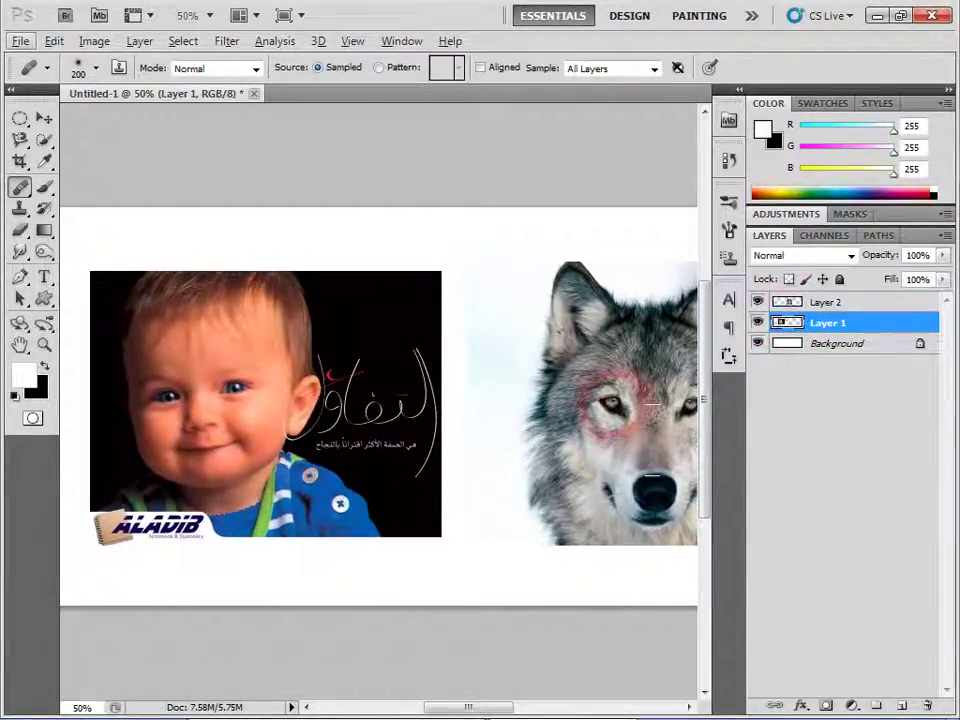
{"action": "left_click", "coordinate": [903, 705]}
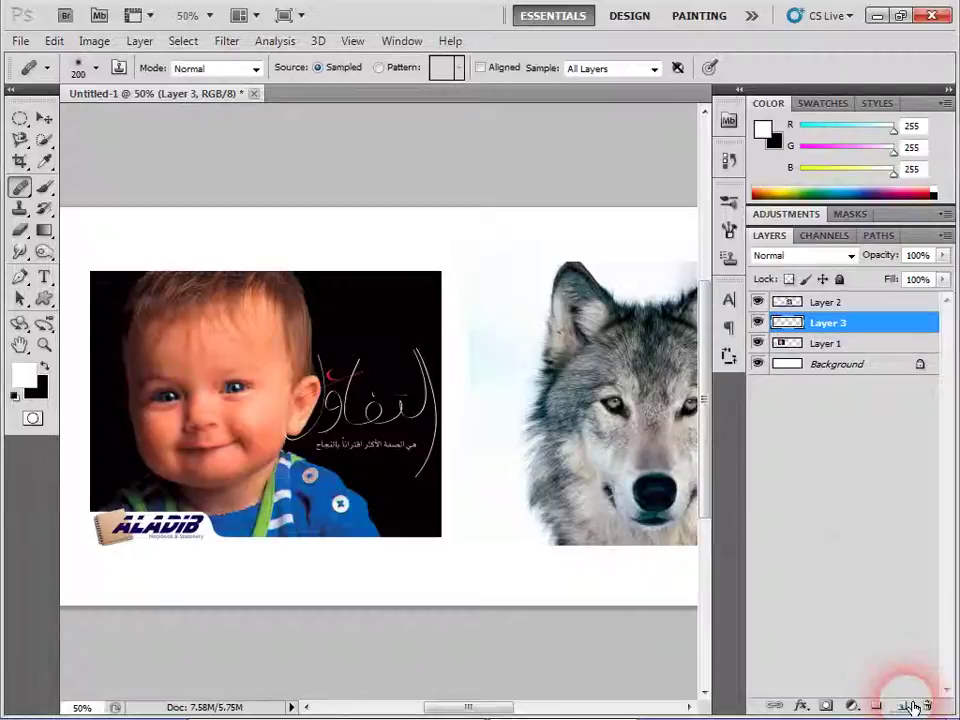
Step: Heal the wolf's eye onto the baby's first eye, undoing a stray patch on the background
{"action": "left_click", "coordinate": [622, 407]}
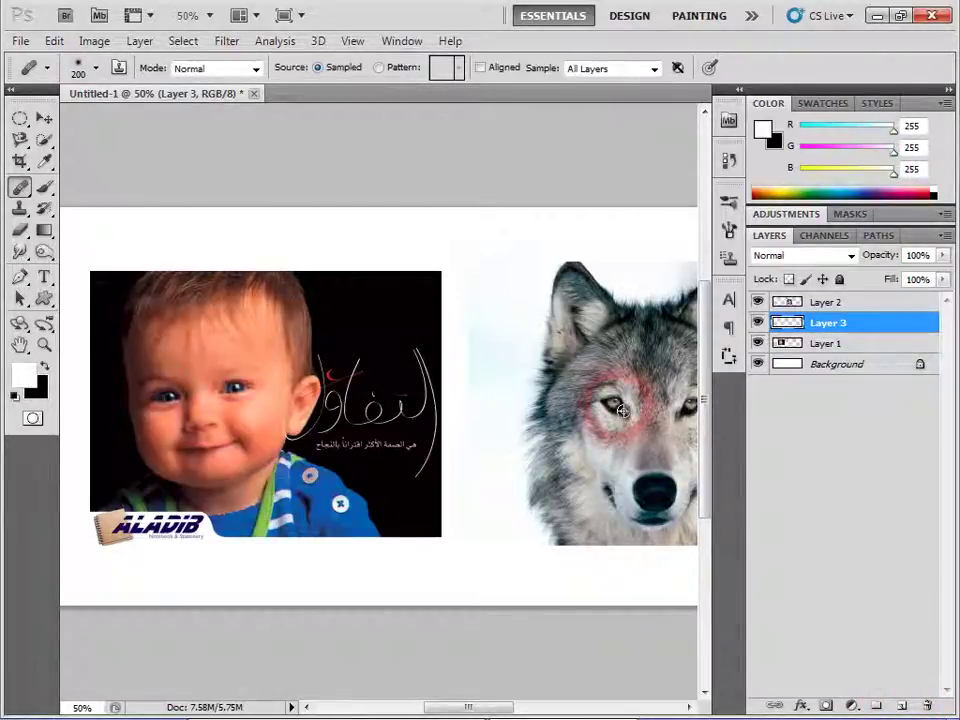
{"action": "left_click_drag", "start_coordinate": [162, 385], "coordinate": [208, 420]}
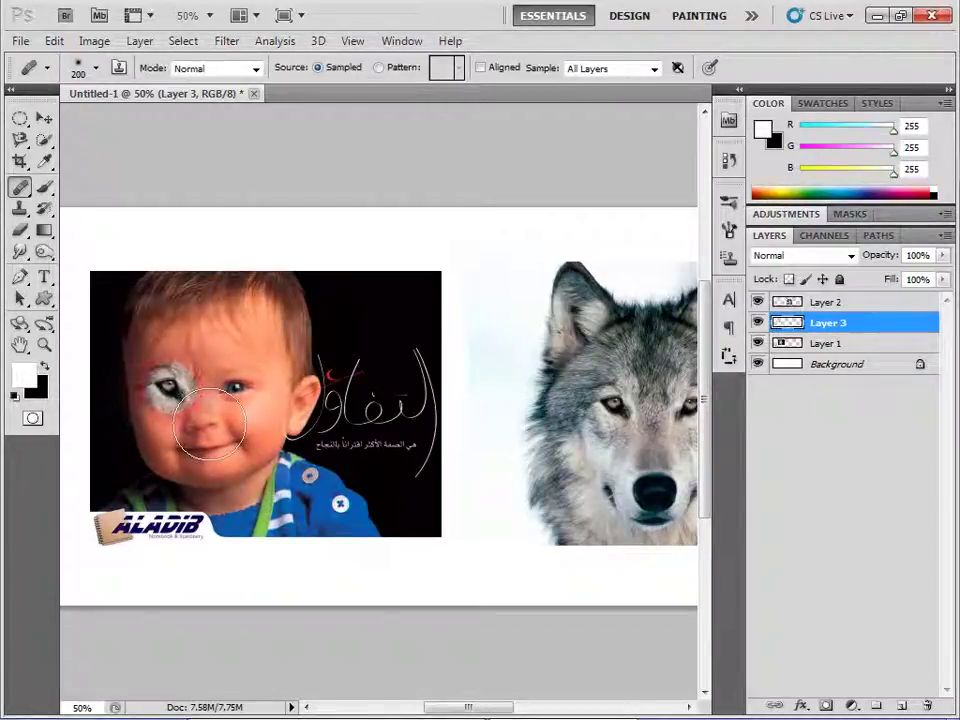
{"action": "left_click", "coordinate": [510, 526]}
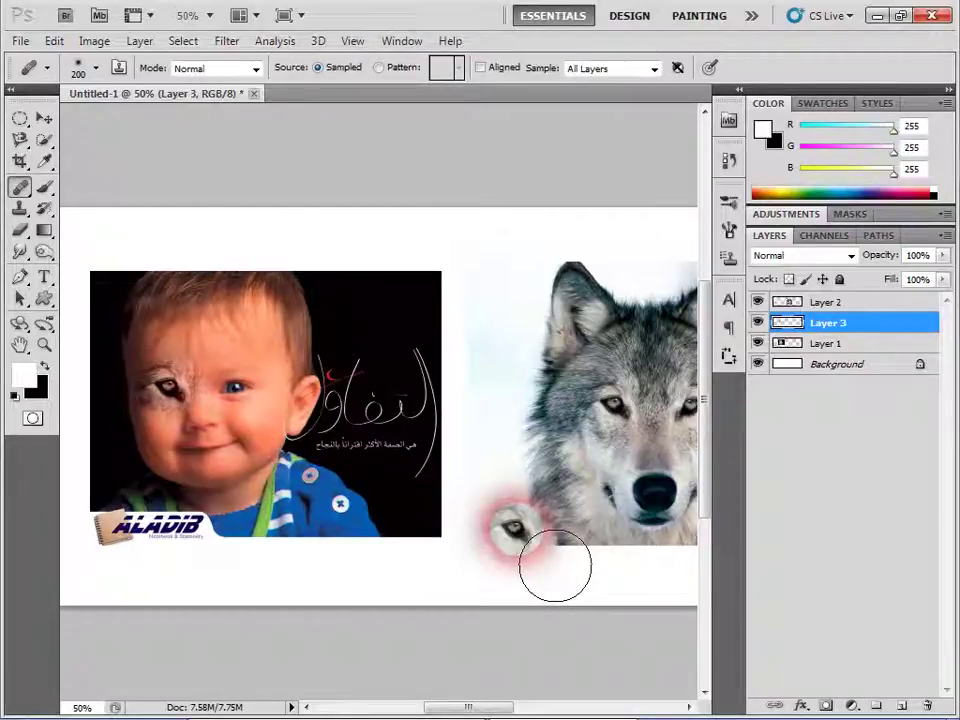
{"action": "key", "text": "ctrl+z"}
{"action": "left_click", "coordinate": [595, 470]}
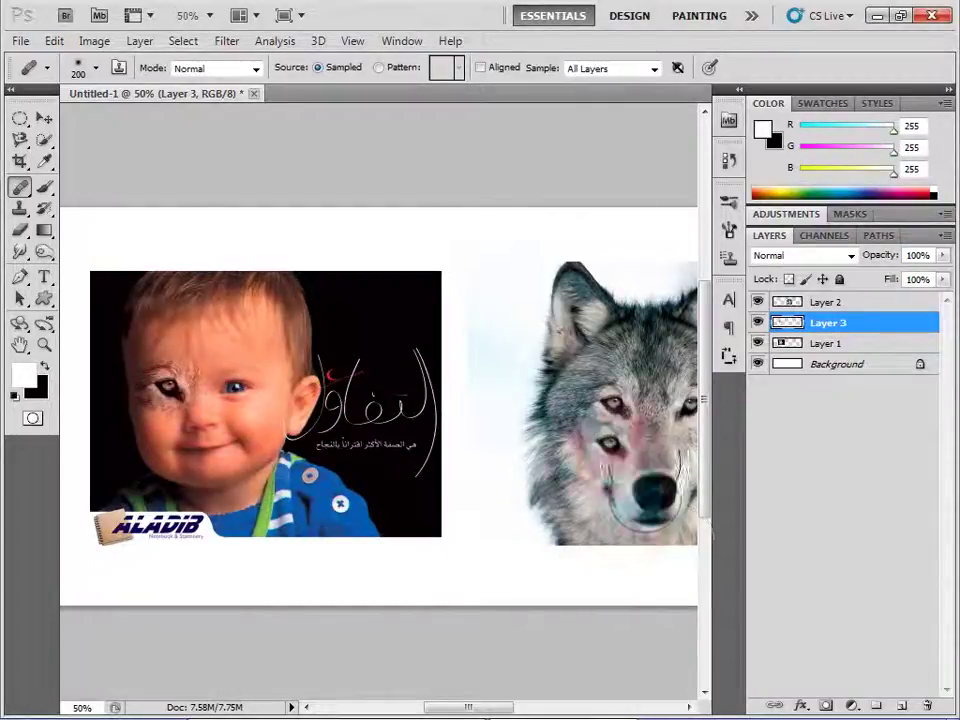
{"action": "left_click_drag", "start_coordinate": [601, 478], "coordinate": [546, 471]}
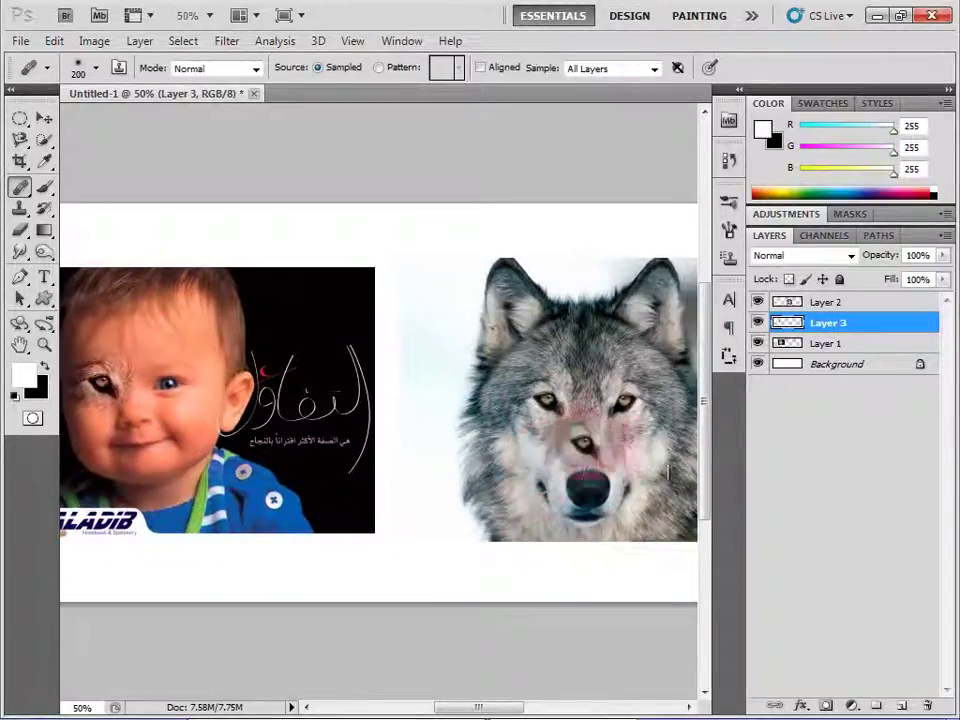
Step: Heal the wolf's other eye onto the baby's second eye with fur around it, undoing a stray patch
{"action": "left_click", "coordinate": [630, 402]}
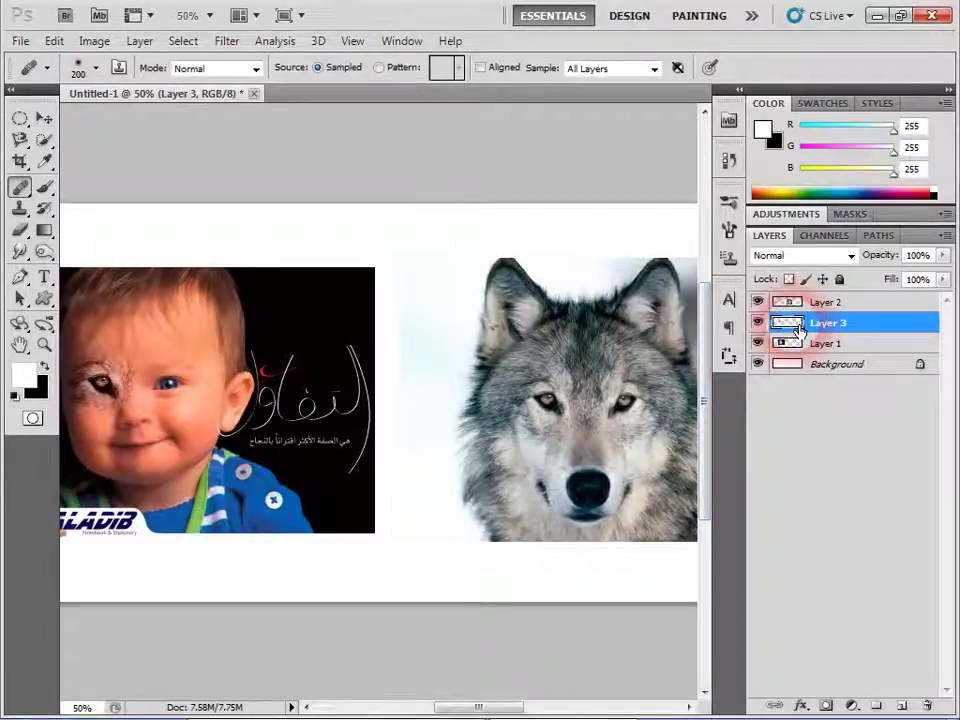
{"action": "left_click", "coordinate": [165, 375]}
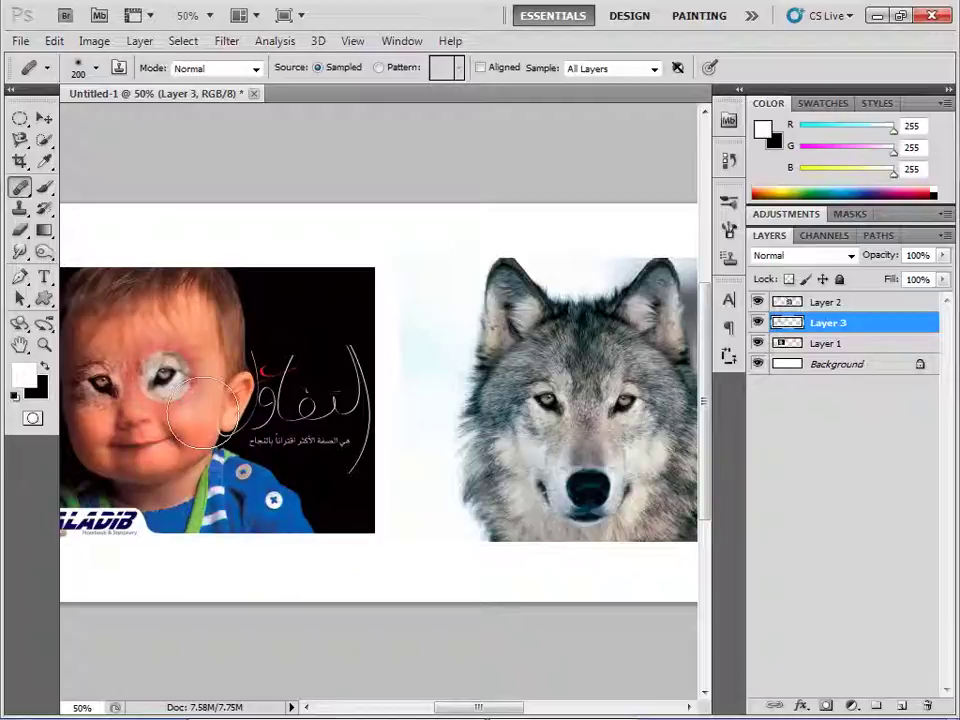
{"action": "left_click", "coordinate": [305, 462]}
{"action": "key", "text": "ctrl+z"}
{"action": "left_click", "coordinate": [162, 377]}
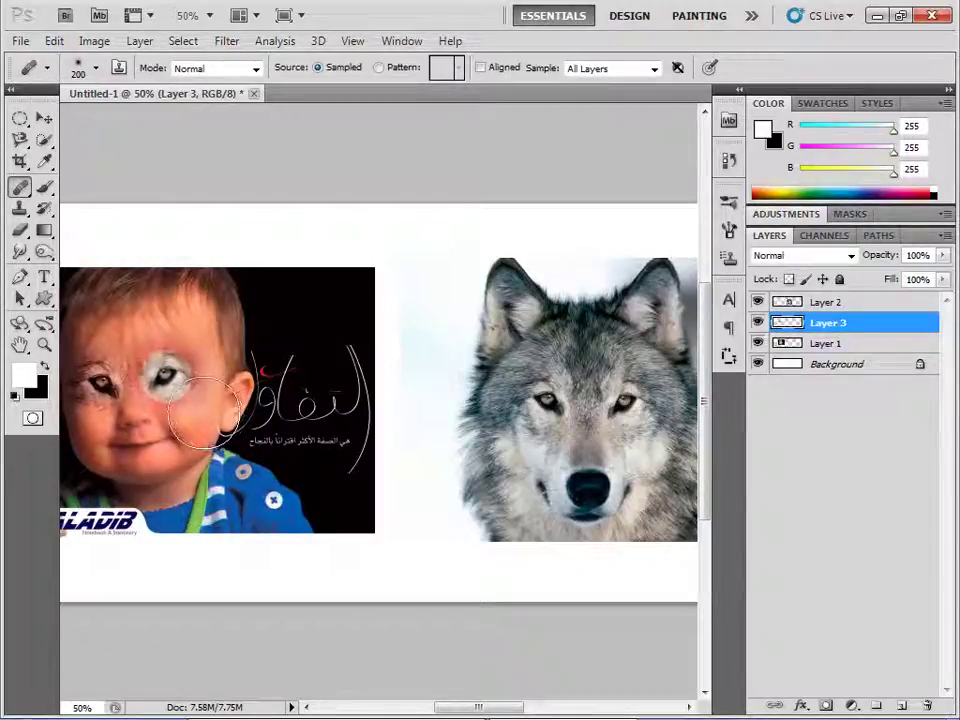
{"action": "left_click", "coordinate": [390, 498]}
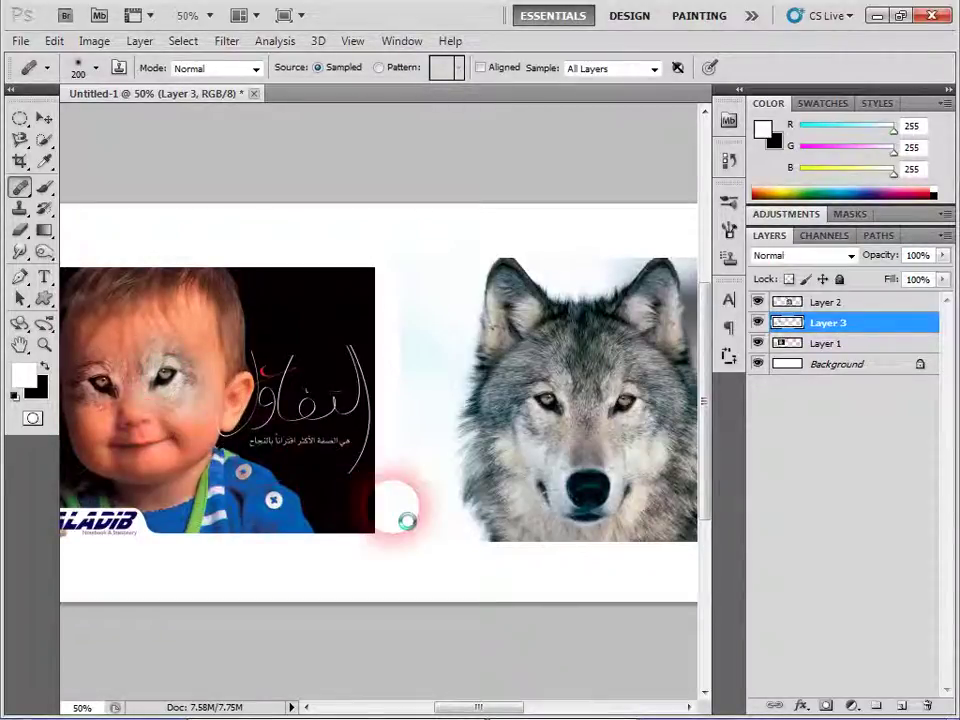
{"action": "mouse_move", "coordinate": [199, 467]}
{"action": "left_mouse_down"}
{"action": "mouse_move", "coordinate": [300, 467]}
{"action": "mouse_move", "coordinate": [214, 439]}
{"action": "left_mouse_up"}
{"action": "left_click", "coordinate": [600, 455]}
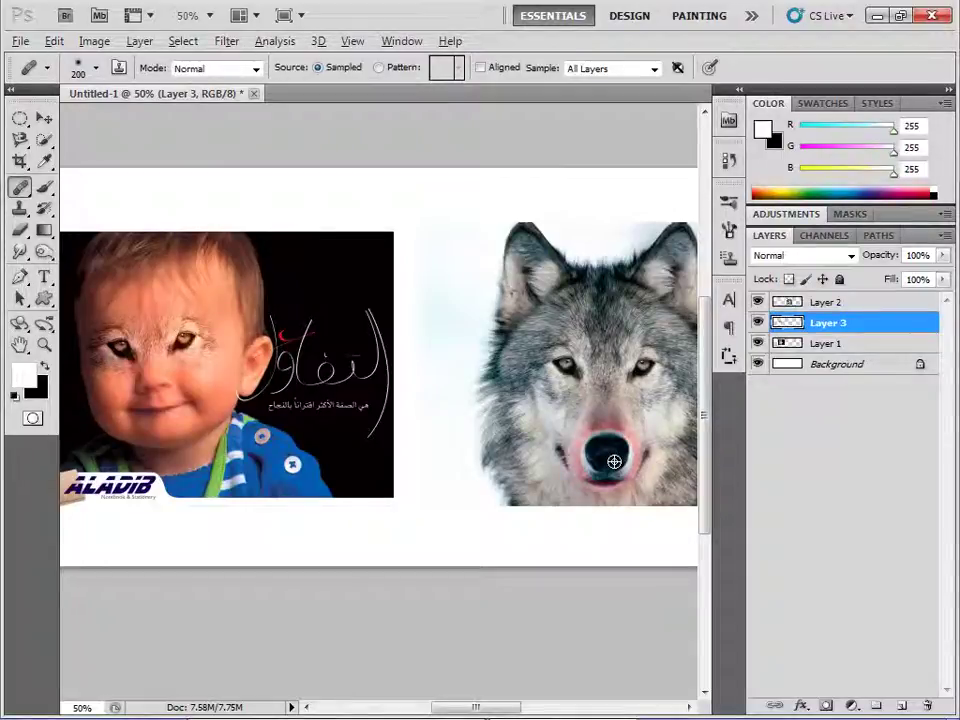
Step: Heal the wolf's nose texture onto the baby's nose to darken it
{"action": "left_click", "coordinate": [165, 380]}
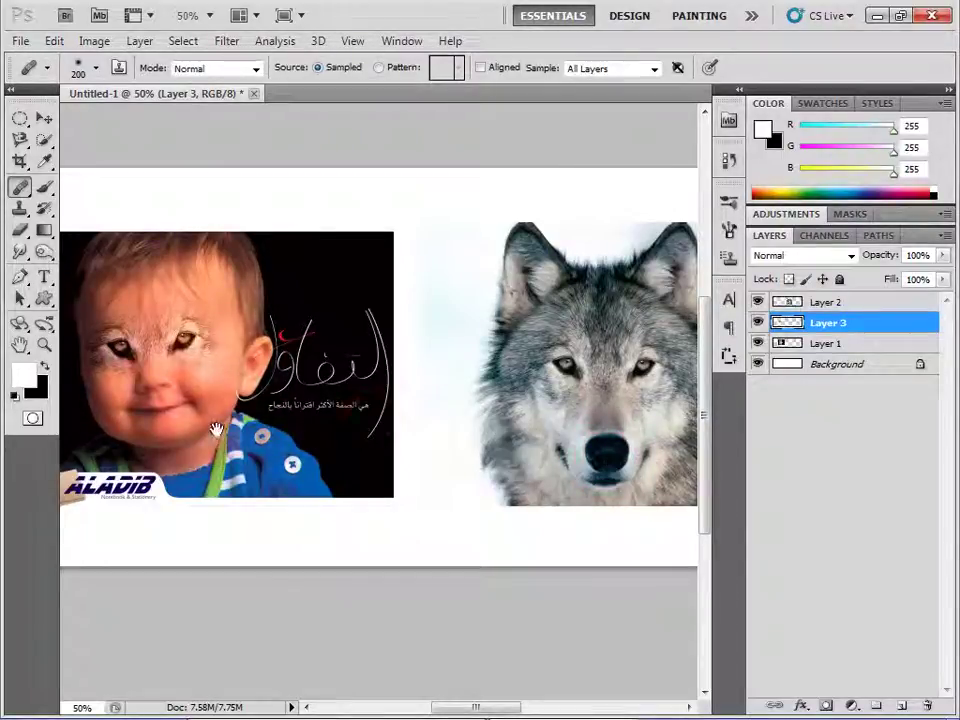
{"action": "left_click_drag", "start_coordinate": [205, 428], "coordinate": [272, 425]}
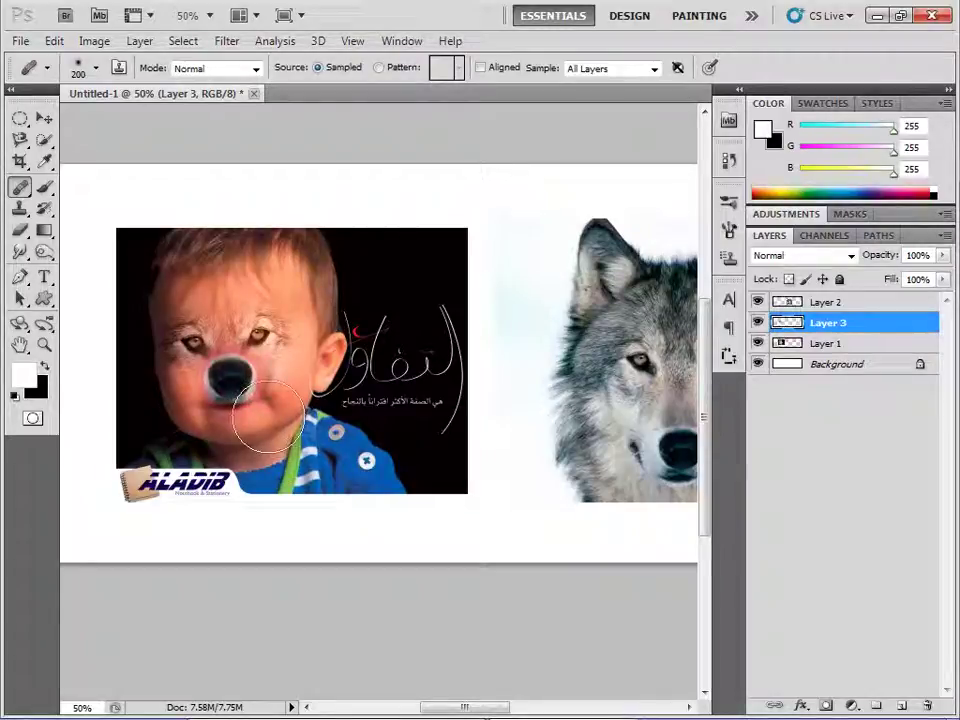
{"action": "left_click", "coordinate": [397, 440]}
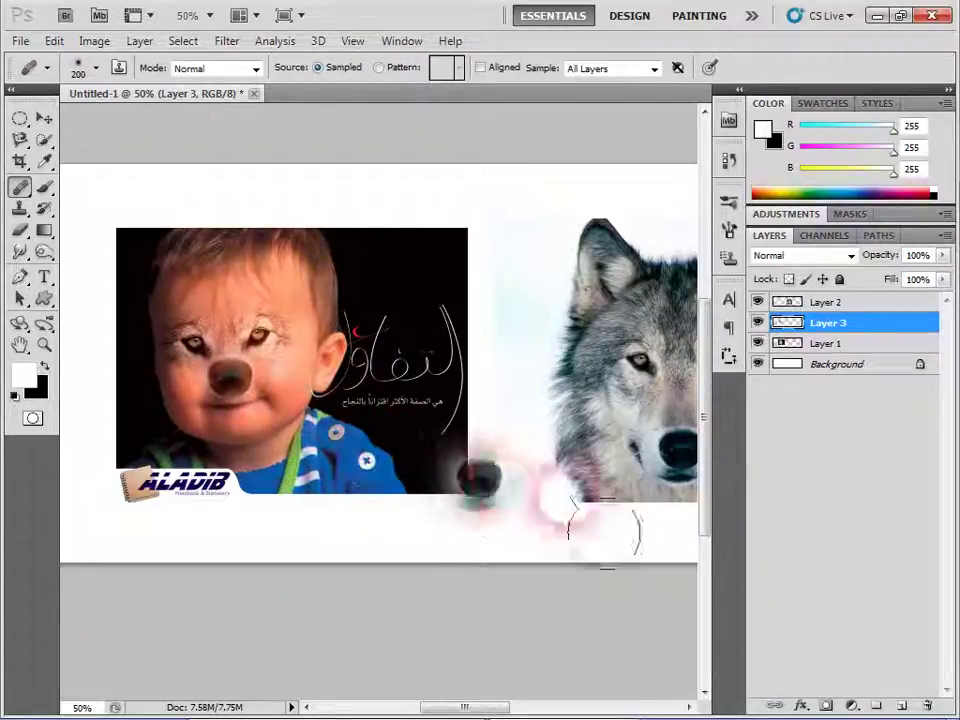
{"action": "left_click", "coordinate": [231, 372]}
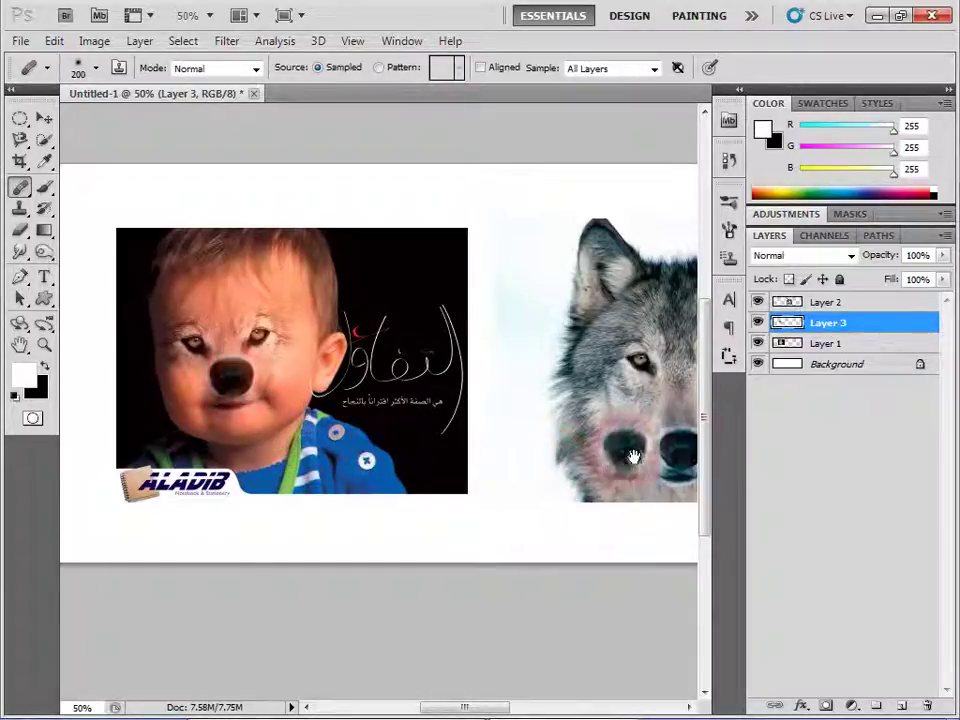
Step: Clone Stamp the wolf's nose and fur onto the baby's face and cheek
{"action": "left_click_drag", "start_coordinate": [634, 454], "coordinate": [578, 440]}
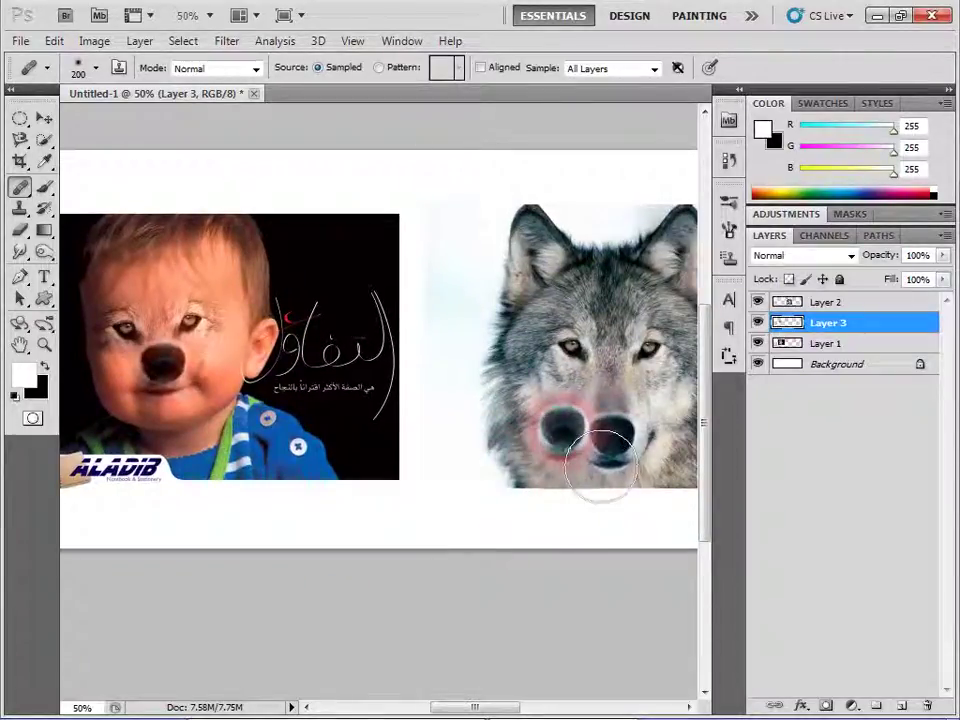
{"action": "left_click", "coordinate": [573, 443], "text": "alt"}
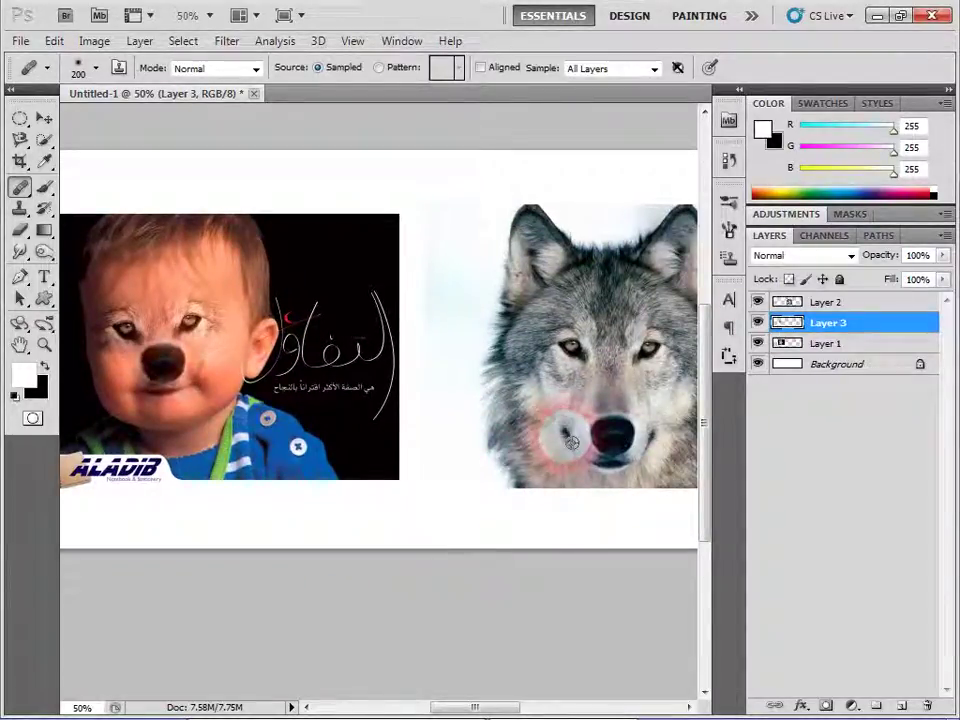
{"action": "left_click_drag", "start_coordinate": [193, 419], "coordinate": [163, 406]}
{"action": "left_click", "coordinate": [167, 405]}
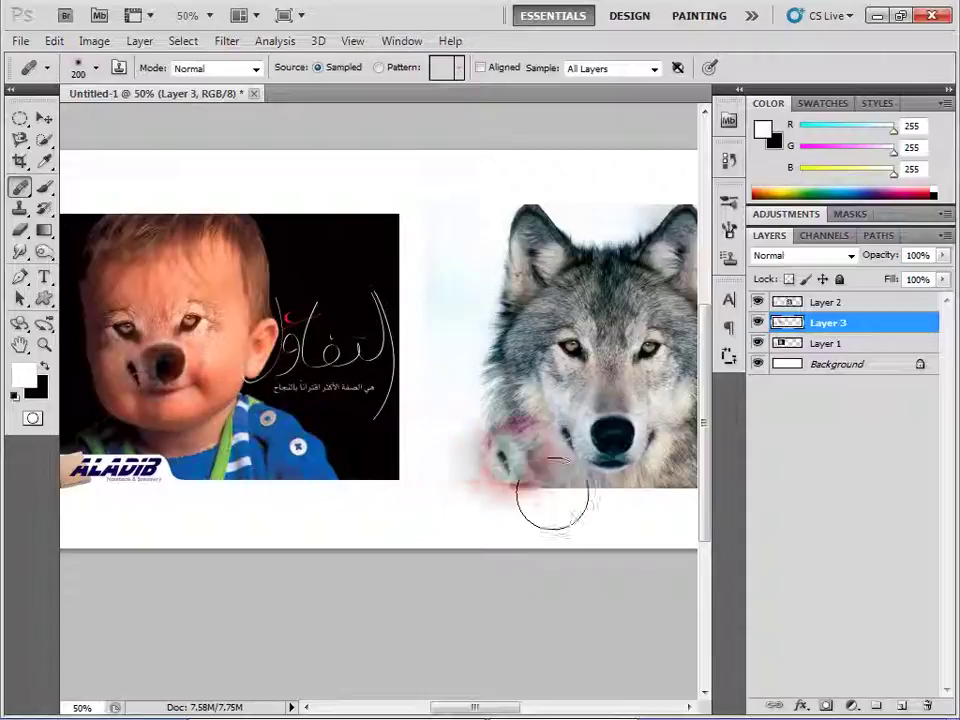
Step: Clone the wolf's white muzzle fur onto the baby's cheek and chin at 100% zoom, undoing stray patches
{"action": "left_click", "coordinate": [658, 448], "text": "alt"}
{"action": "left_click_drag", "start_coordinate": [200, 355], "coordinate": [240, 395]}
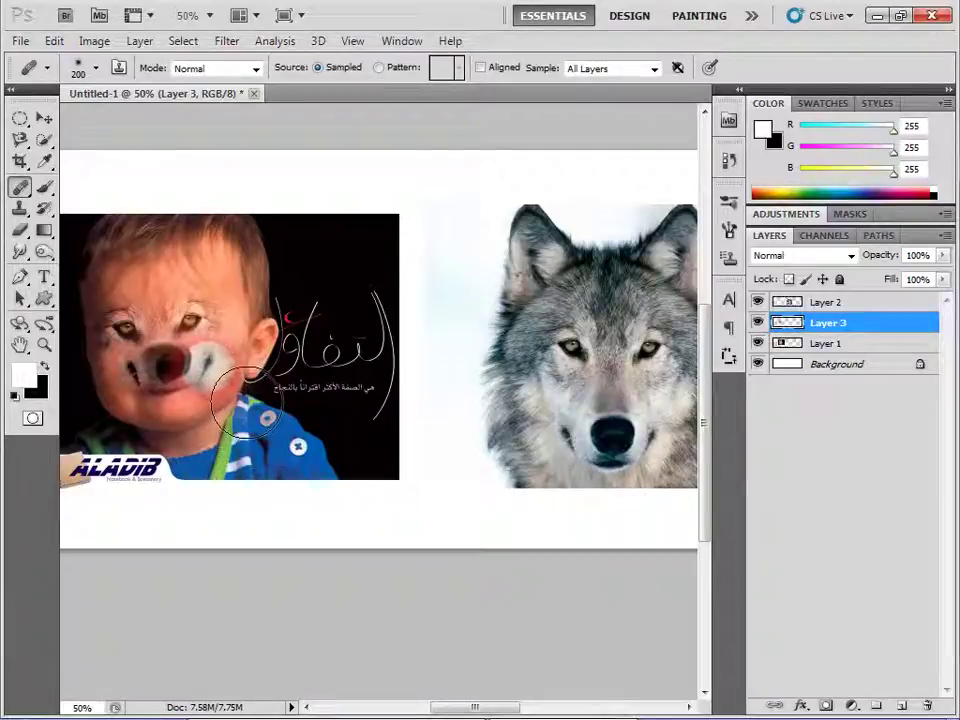
{"action": "key", "text": "ctrl+z"}
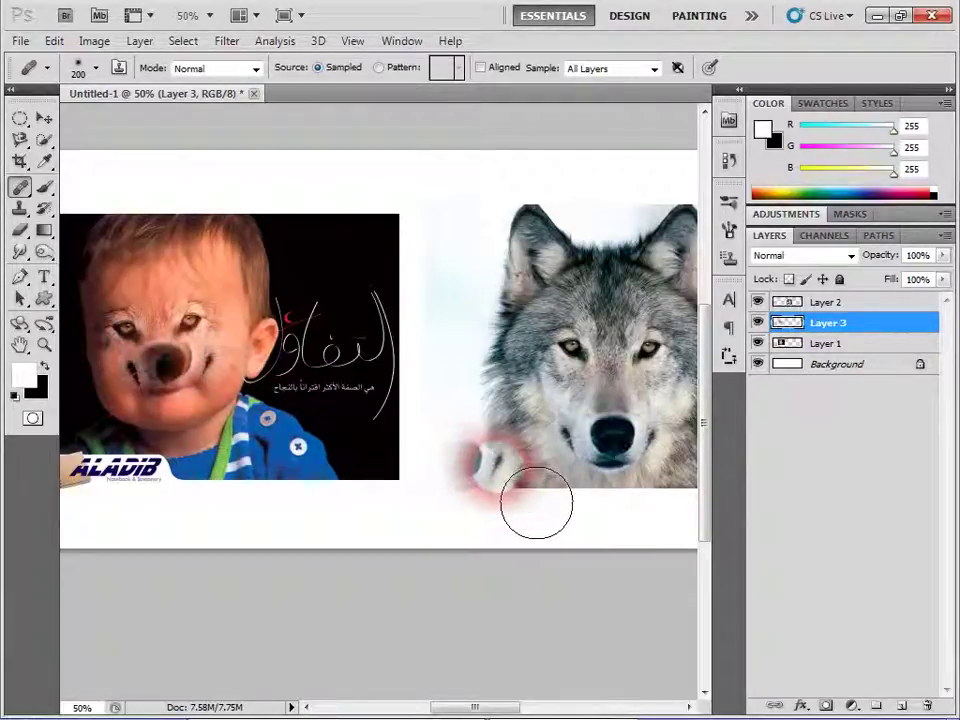
{"action": "key", "text": "ctrl+plus"}
{"action": "left_click_drag", "start_coordinate": [268, 600], "coordinate": [495, 518]}
{"action": "left_click_drag", "start_coordinate": [340, 420], "coordinate": [450, 545]}
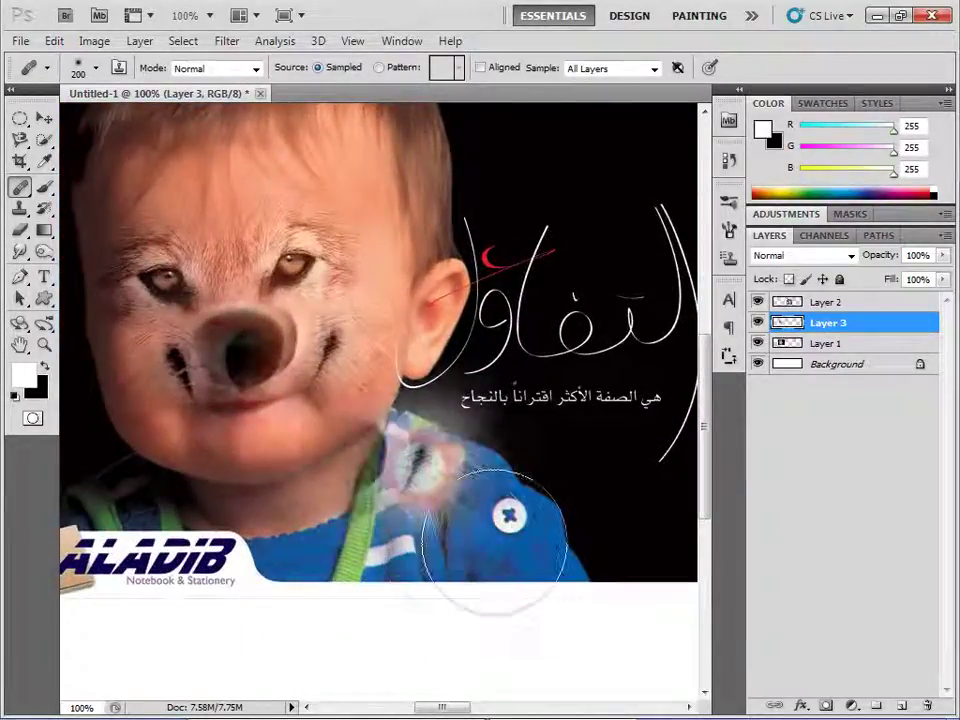
{"action": "key", "text": "ctrl+z"}
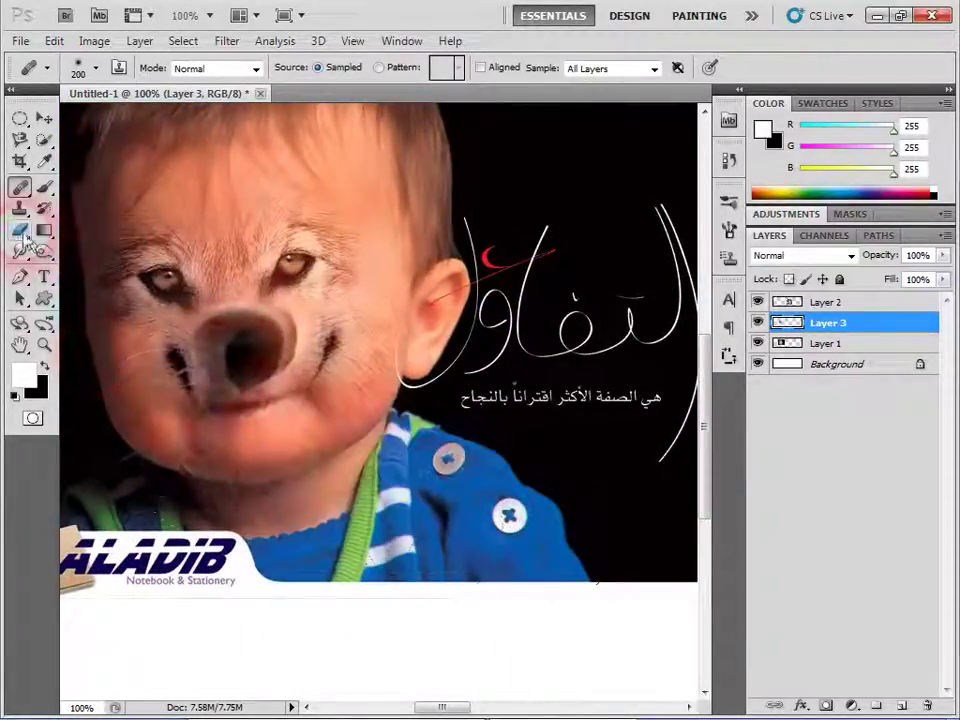
Step: Erase wolf fur around the baby's cheek, eye and nose with a smaller plain Eraser
{"action": "left_click", "coordinate": [20, 229]}
{"action": "left_click", "coordinate": [96, 229]}
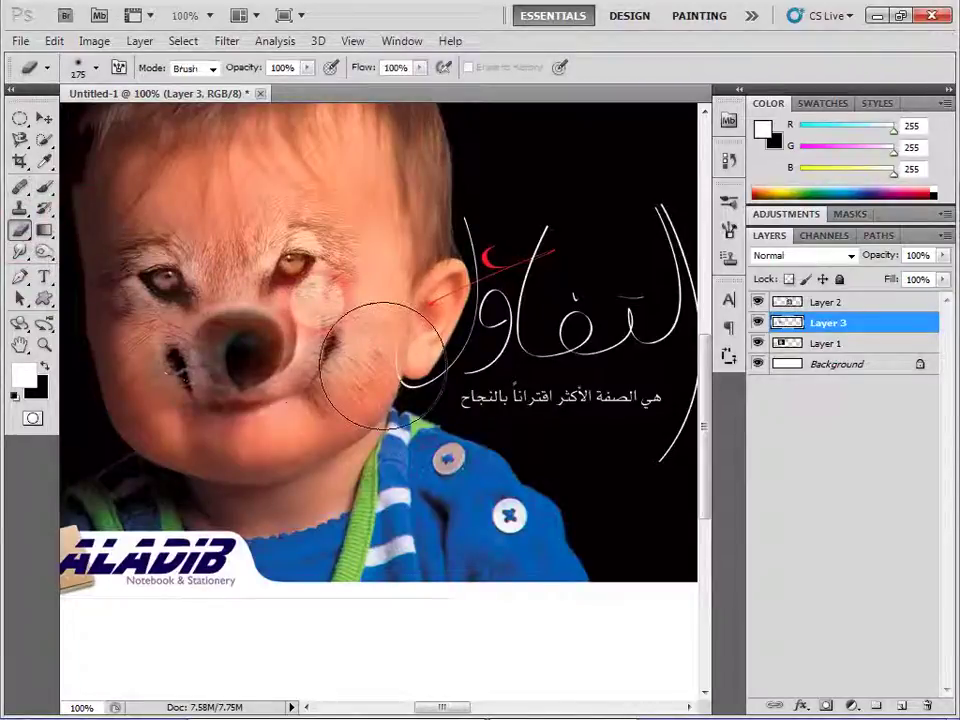
{"action": "key", "text": "bracketleft"}
{"action": "key", "text": "bracketleft"}
{"action": "key", "text": "bracketleft"}
{"action": "left_click_drag", "start_coordinate": [300, 250], "coordinate": [320, 322]}
{"action": "key", "text": "bracketleft"}
{"action": "key", "text": "bracketleft"}
{"action": "key", "text": "bracketleft"}
{"action": "mouse_move", "coordinate": [290, 262]}
{"action": "left_mouse_down"}
{"action": "mouse_move", "coordinate": [320, 347]}
{"action": "mouse_move", "coordinate": [378, 424]}
{"action": "mouse_move", "coordinate": [303, 365]}
{"action": "left_mouse_up"}
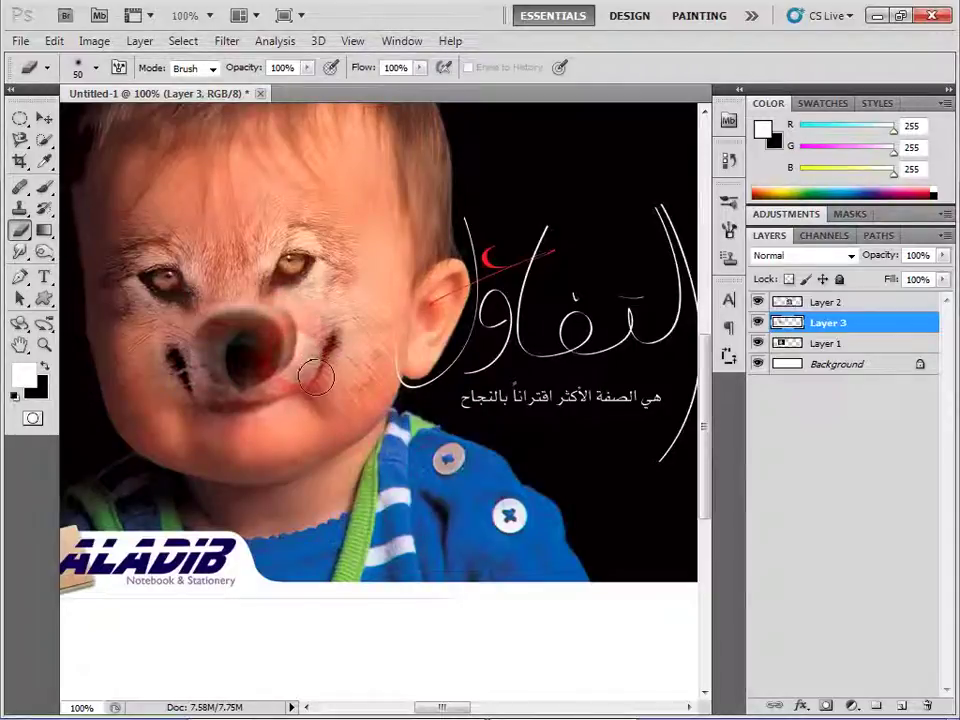
{"action": "left_click", "coordinate": [758, 323]}
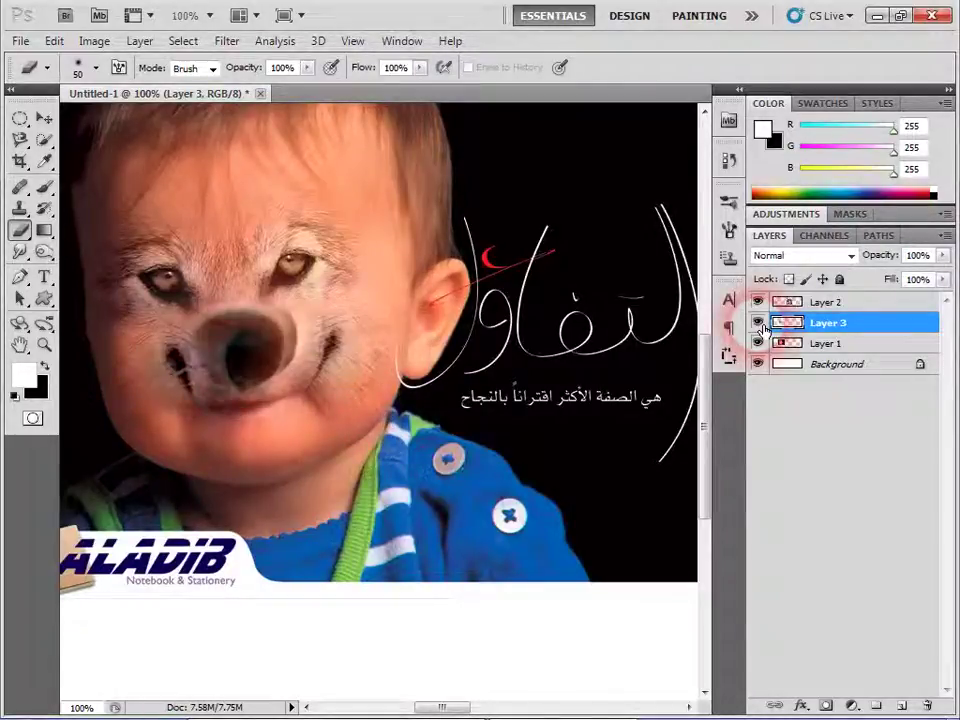
{"action": "left_click_drag", "start_coordinate": [318, 350], "coordinate": [312, 348]}
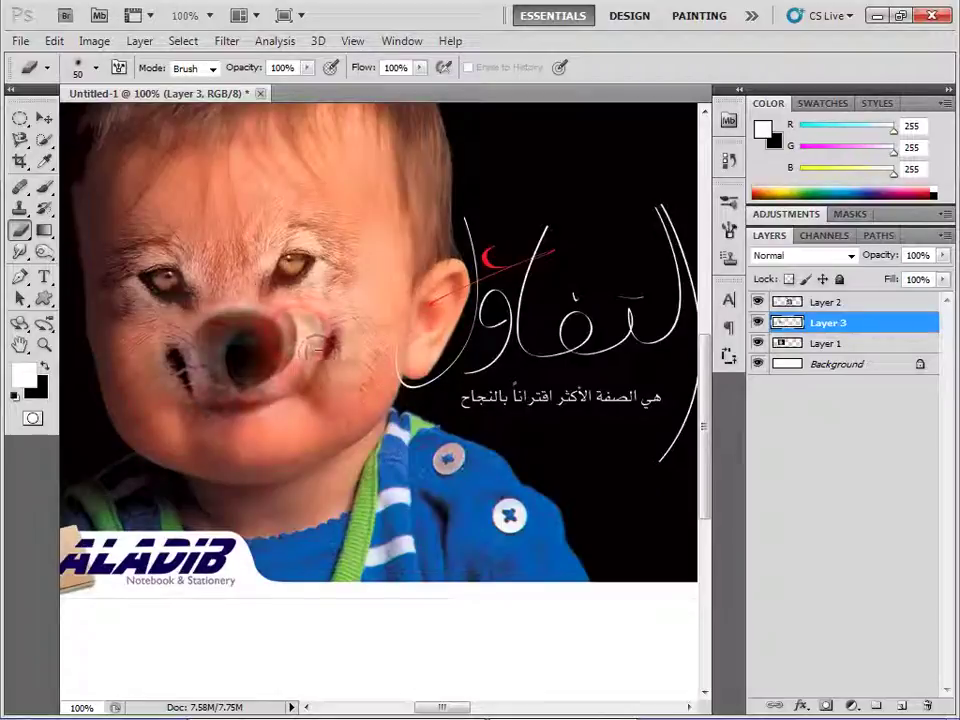
Step: Restore a smoother reddish nose on the baby with the History Brush at 50% zoom
{"action": "left_click", "coordinate": [44, 208]}
{"action": "left_click", "coordinate": [110, 208]}
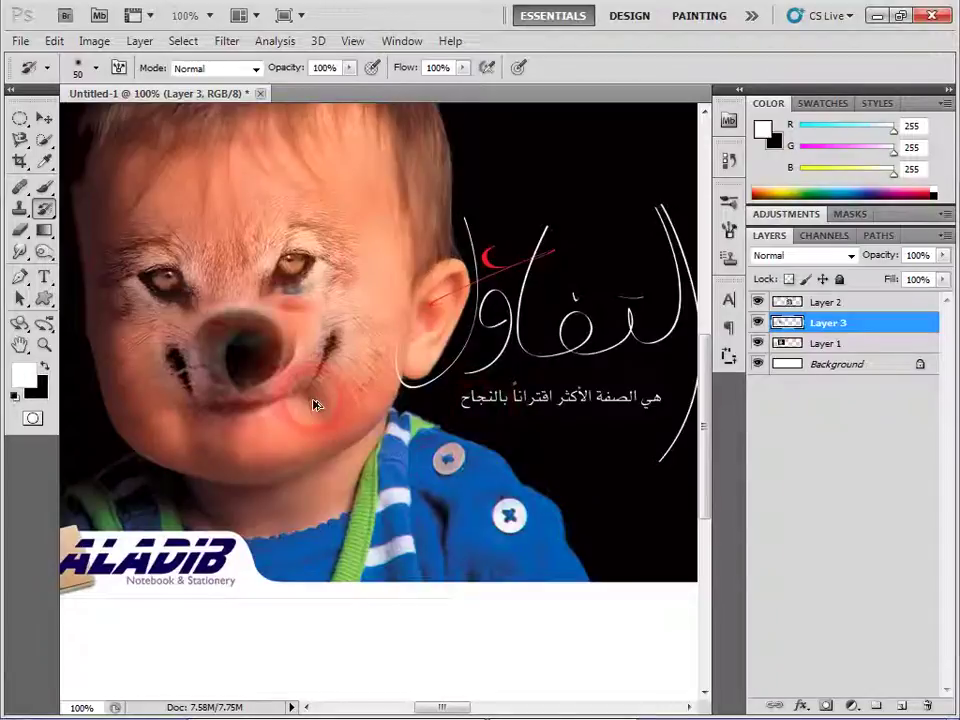
{"action": "left_click_drag", "start_coordinate": [291, 373], "coordinate": [289, 476]}
{"action": "key", "text": "ctrl+minus"}
{"action": "key", "text": "ctrl+minus"}
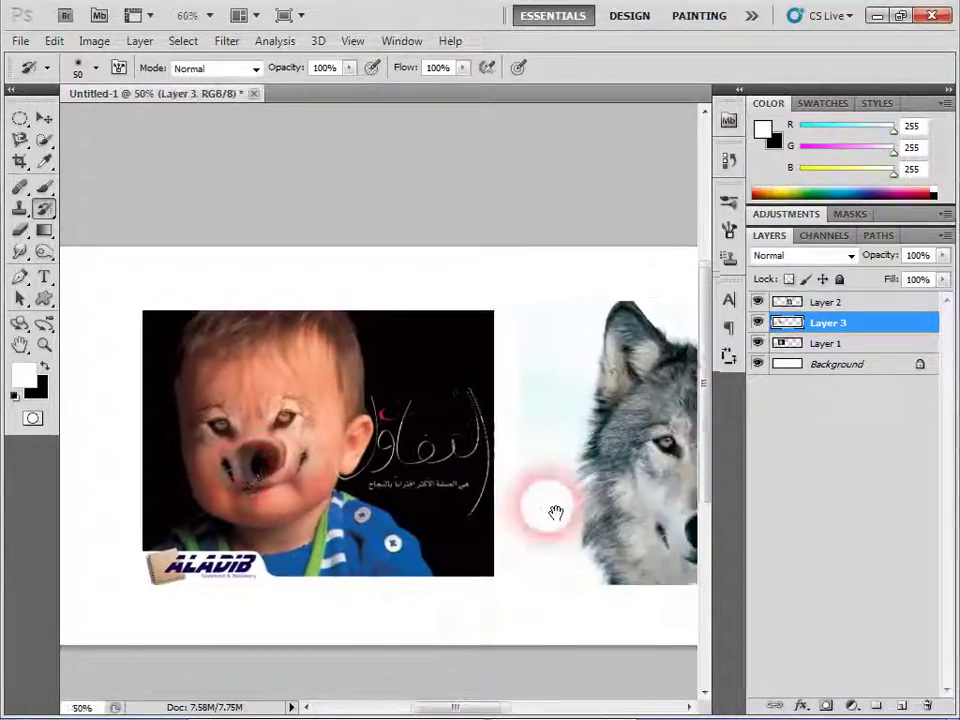
{"action": "left_click_drag", "start_coordinate": [598, 510], "coordinate": [493, 516]}
{"action": "left_click_drag", "start_coordinate": [190, 477], "coordinate": [233, 469]}
{"action": "left_click", "coordinate": [44, 189]}
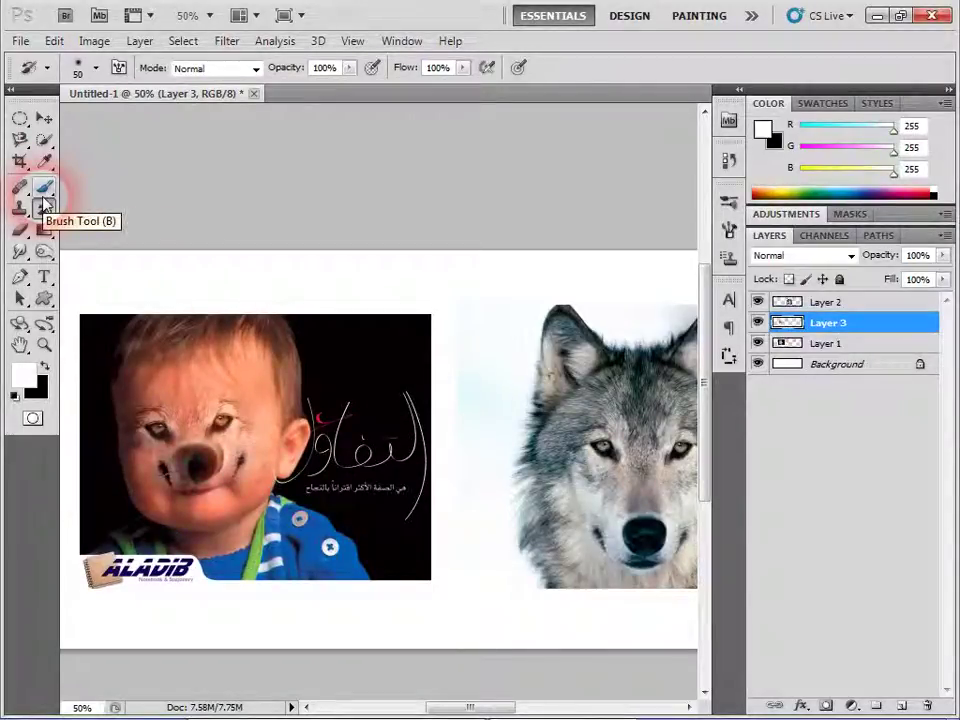
{"action": "left_click", "coordinate": [20, 207]}
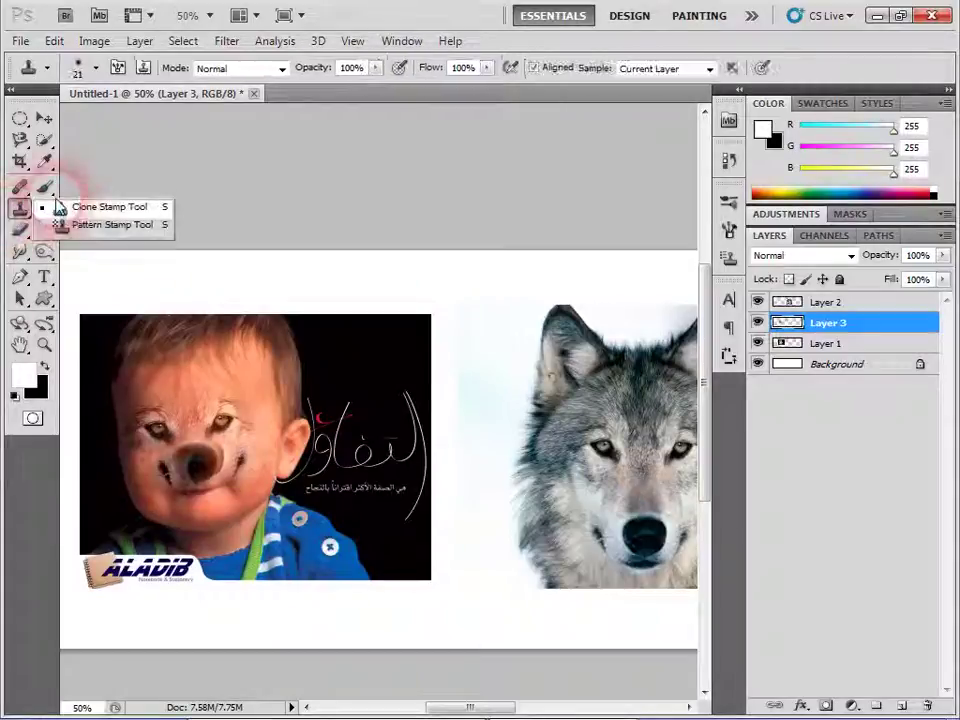
Step: Heal wolf-ear fur onto the baby's face and cheek, sampling the ear with a 300-400 brush
{"action": "left_click", "coordinate": [90, 202]}
{"action": "mouse_move", "coordinate": [600, 385]}
{"action": "left_mouse_down"}
{"action": "mouse_move", "coordinate": [586, 376]}
{"action": "mouse_move", "coordinate": [518, 395]}
{"action": "mouse_move", "coordinate": [583, 430]}
{"action": "left_mouse_up"}
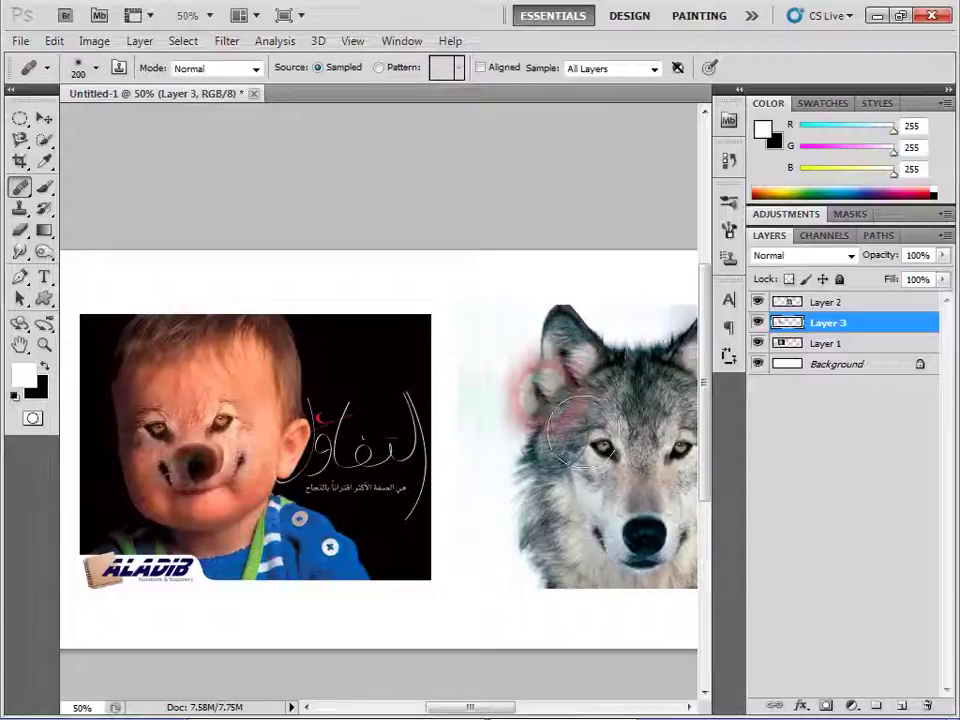
{"action": "mouse_move", "coordinate": [583, 430]}
{"action": "left_mouse_down"}
{"action": "mouse_move", "coordinate": [575, 345]}
{"action": "mouse_move", "coordinate": [582, 366]}
{"action": "left_mouse_up"}
{"action": "key", "text": "bracketright"}
{"action": "key", "text": "bracketright"}
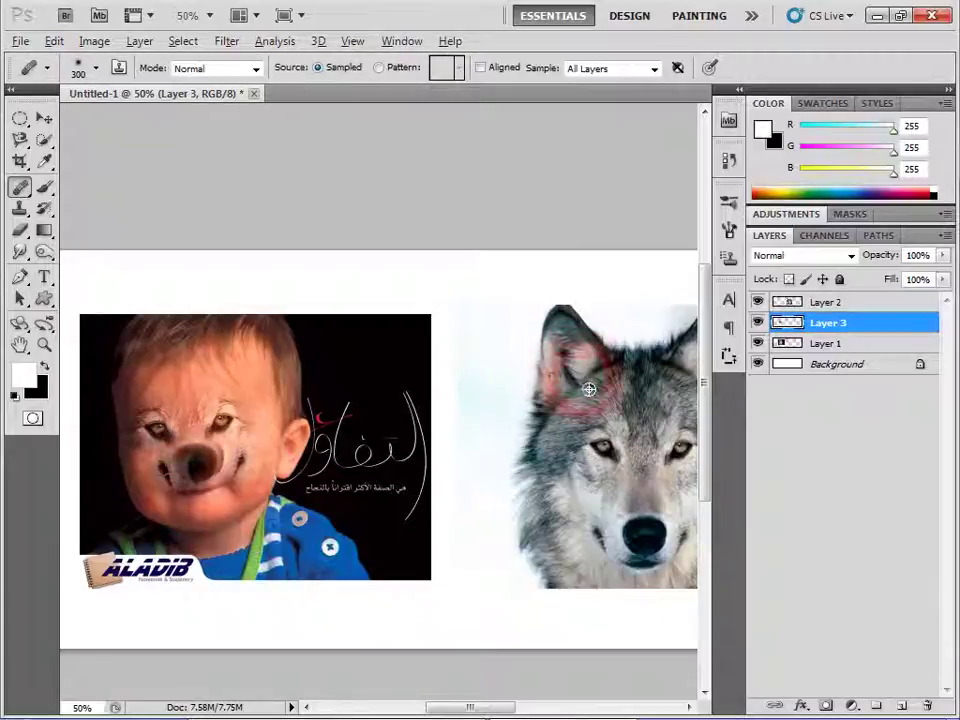
{"action": "left_click_drag", "start_coordinate": [190, 300], "coordinate": [205, 400]}
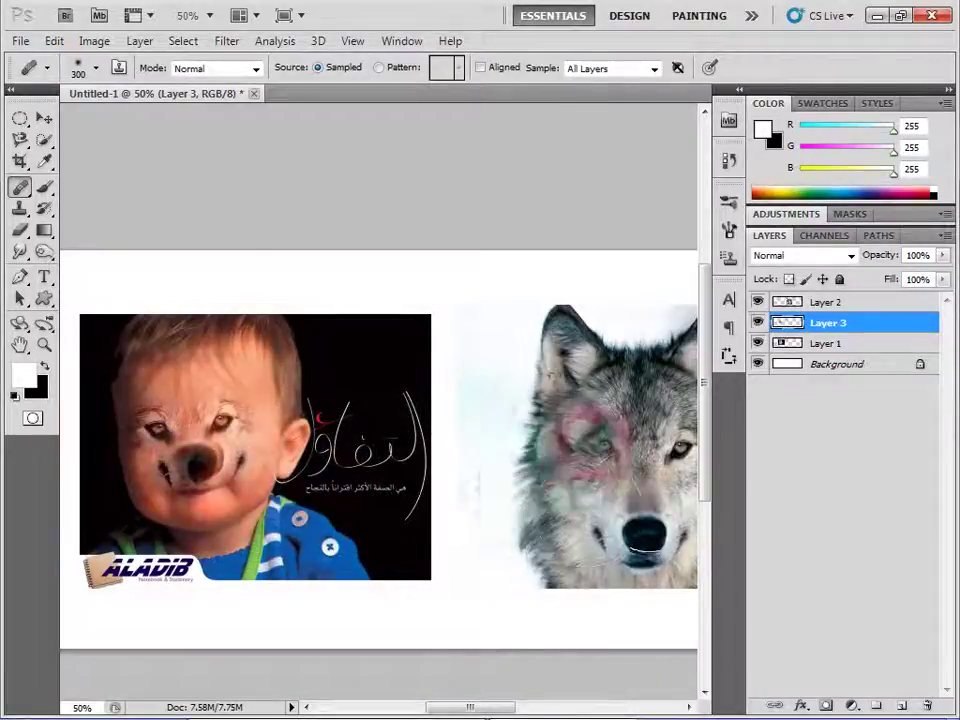
{"action": "scroll", "coordinate": [480, 480], "scroll_direction": "right", "scroll_amount": 5}
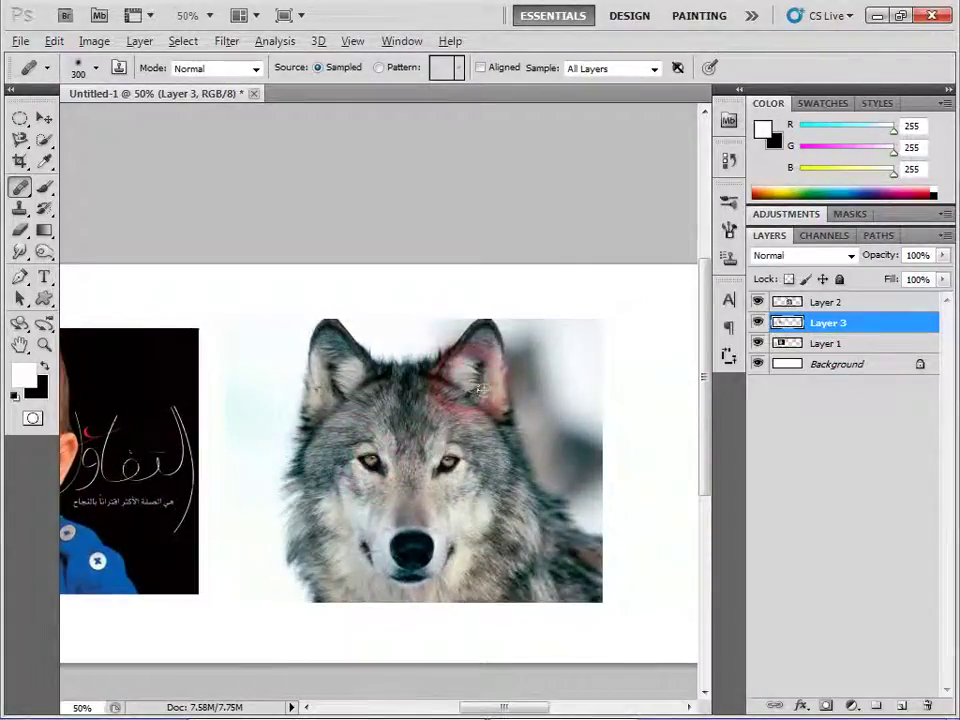
{"action": "scroll", "coordinate": [377, 482], "scroll_direction": "left", "scroll_amount": 5}
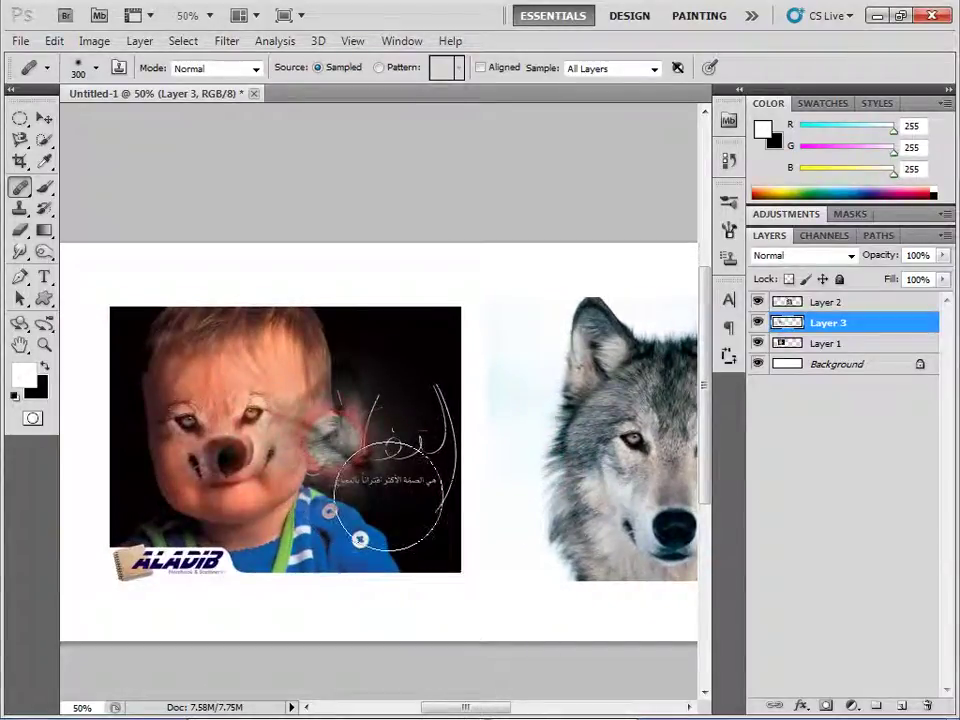
{"action": "key", "text": "bracketright"}
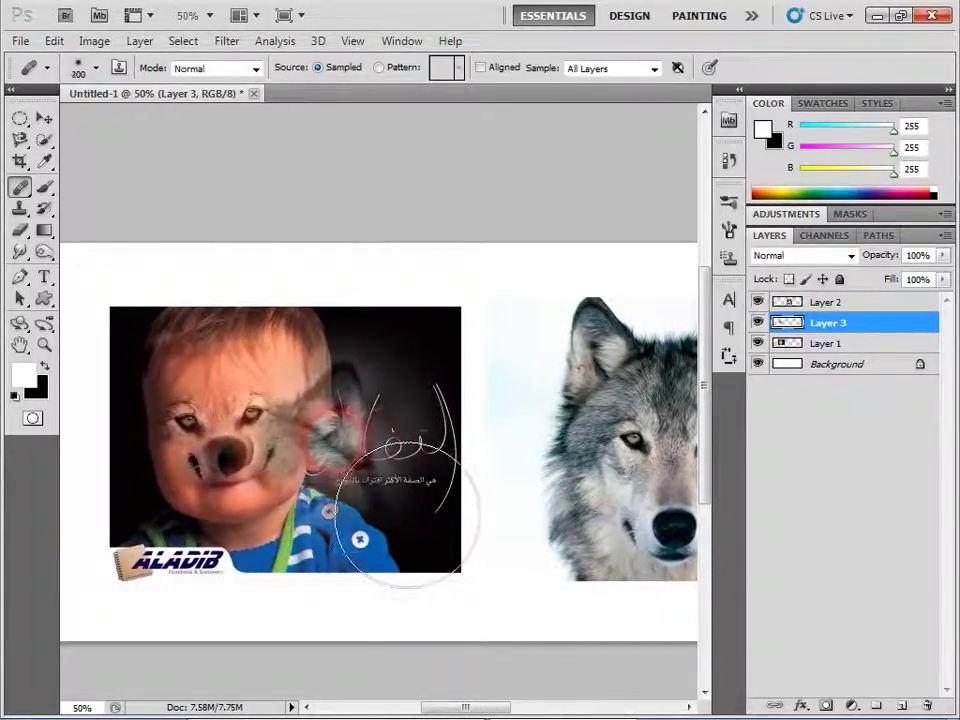
{"action": "left_click_drag", "start_coordinate": [375, 478], "coordinate": [300, 360]}
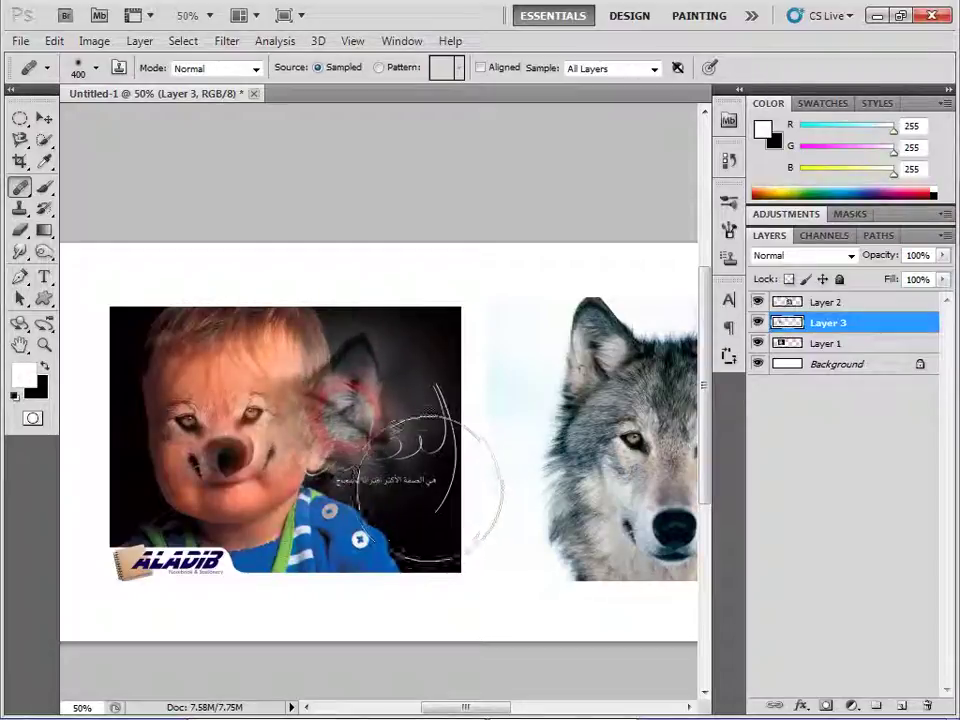
Step: On a new layer, heal wolf-ear texture beside the calligraphy and over the nose area
{"action": "left_click", "coordinate": [902, 706]}
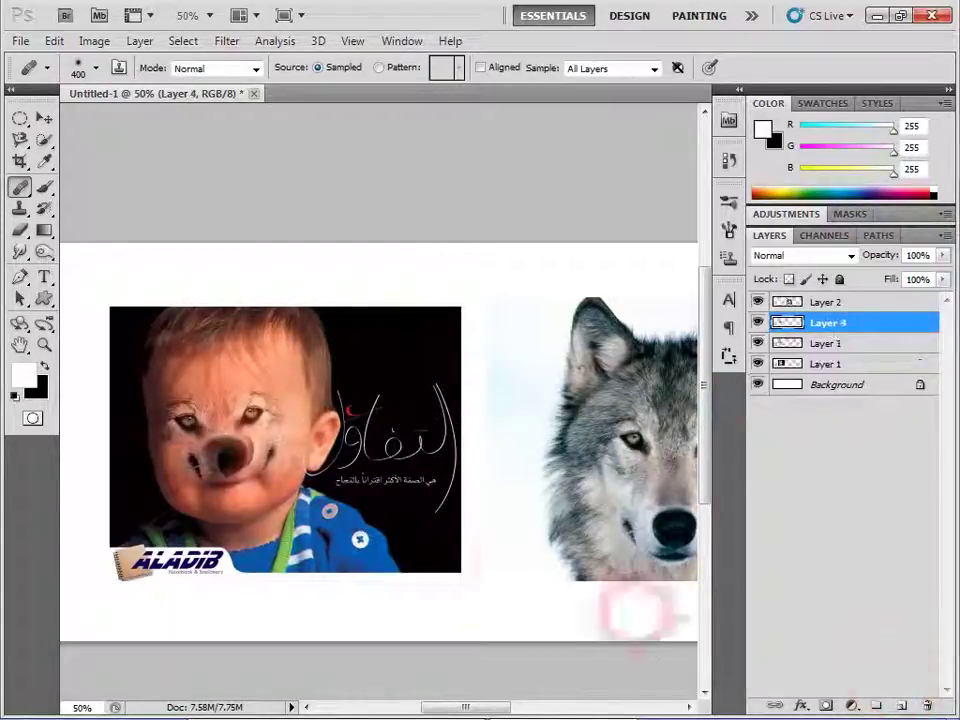
{"action": "left_click_drag", "start_coordinate": [375, 482], "coordinate": [405, 495]}
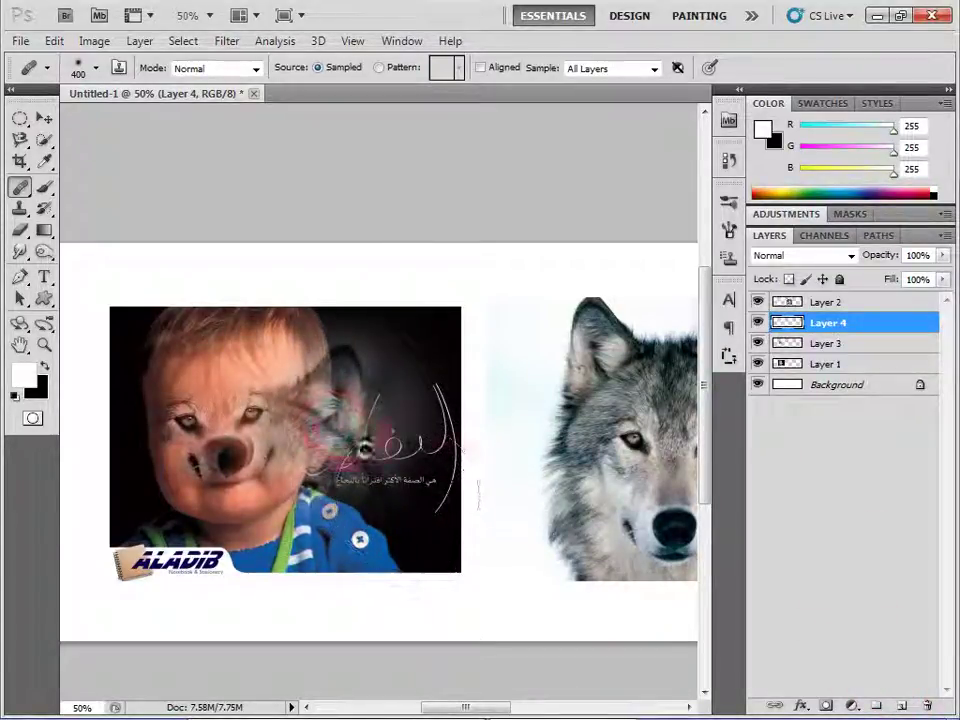
{"action": "left_click_drag", "start_coordinate": [478, 492], "coordinate": [473, 499]}
{"action": "left_click_drag", "start_coordinate": [230, 455], "coordinate": [371, 459]}
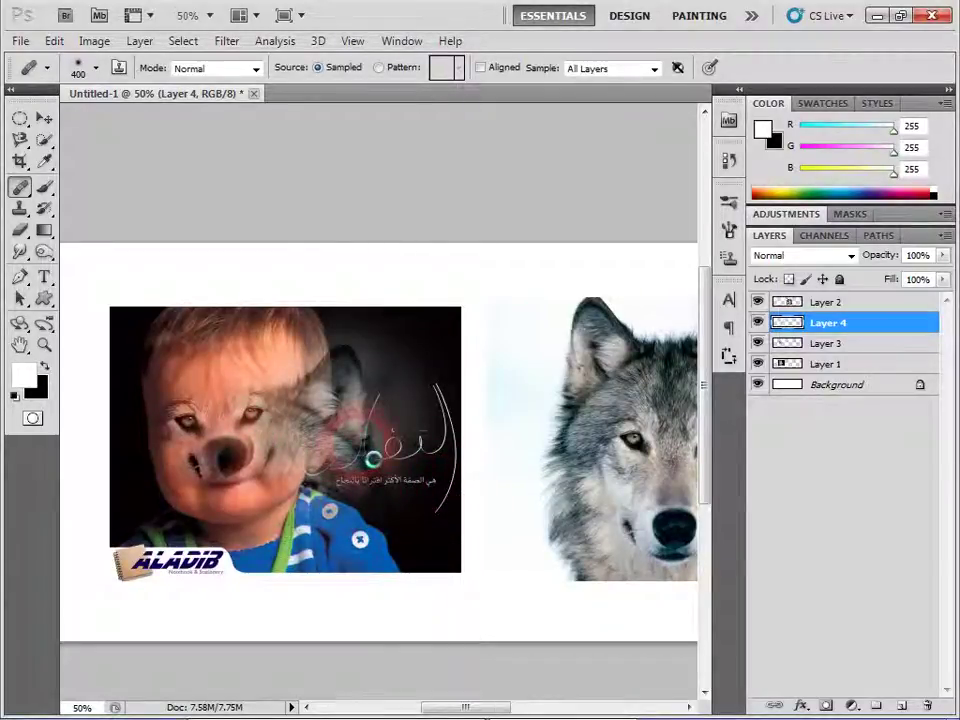
{"action": "mouse_move", "coordinate": [428, 525]}
{"action": "left_mouse_down"}
{"action": "mouse_move", "coordinate": [530, 505]}
{"action": "mouse_move", "coordinate": [550, 537]}
{"action": "left_mouse_up"}
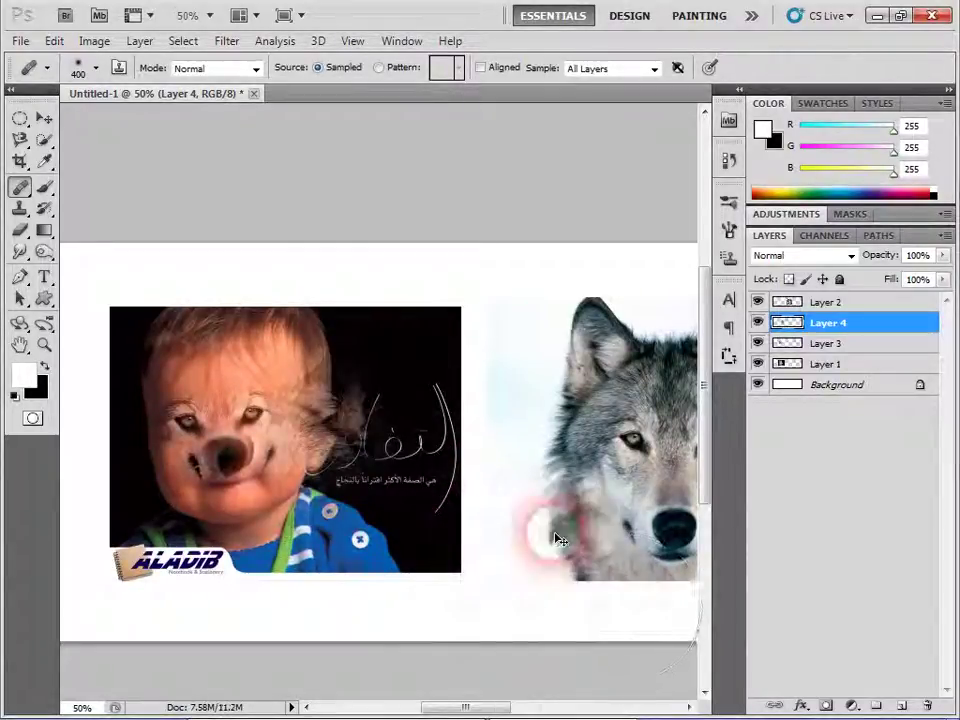
Step: Free Transform the fur patch: scale to 70.85%, rotate 3.28°, and move it right
{"action": "key", "text": "ctrl+t"}
{"action": "left_click_drag", "start_coordinate": [178, 289], "coordinate": [224, 333]}
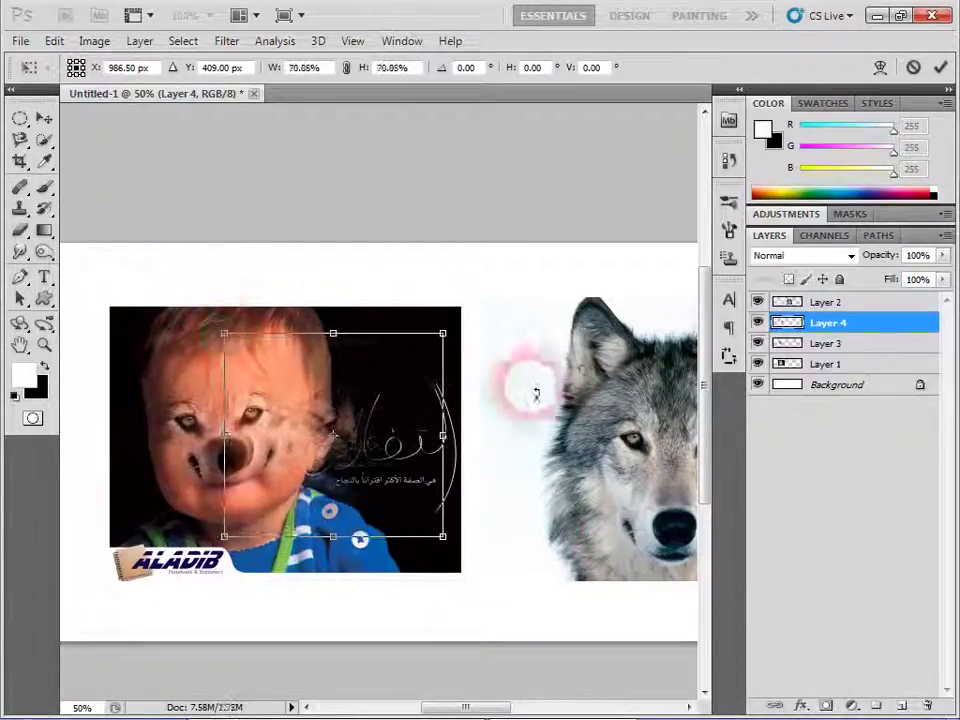
{"action": "mouse_move", "coordinate": [489, 313]}
{"action": "left_mouse_down"}
{"action": "mouse_move", "coordinate": [491, 360]}
{"action": "mouse_move", "coordinate": [499, 328]}
{"action": "mouse_move", "coordinate": [485, 338]}
{"action": "left_mouse_up"}
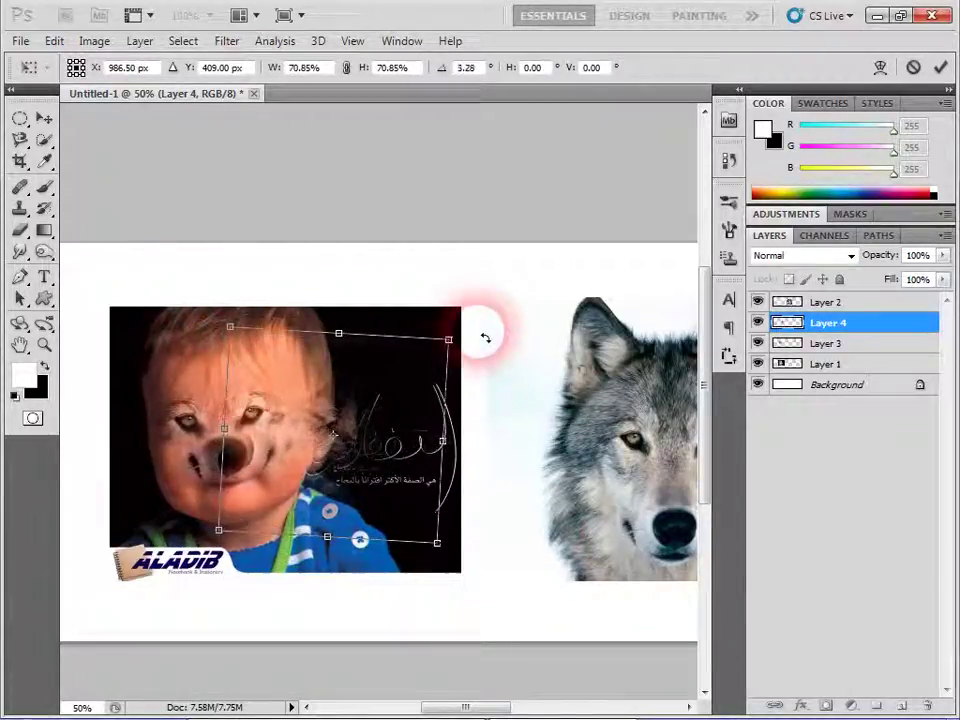
{"action": "mouse_move", "coordinate": [343, 407]}
{"action": "left_mouse_down"}
{"action": "mouse_move", "coordinate": [444, 406]}
{"action": "mouse_move", "coordinate": [343, 438]}
{"action": "left_mouse_up"}
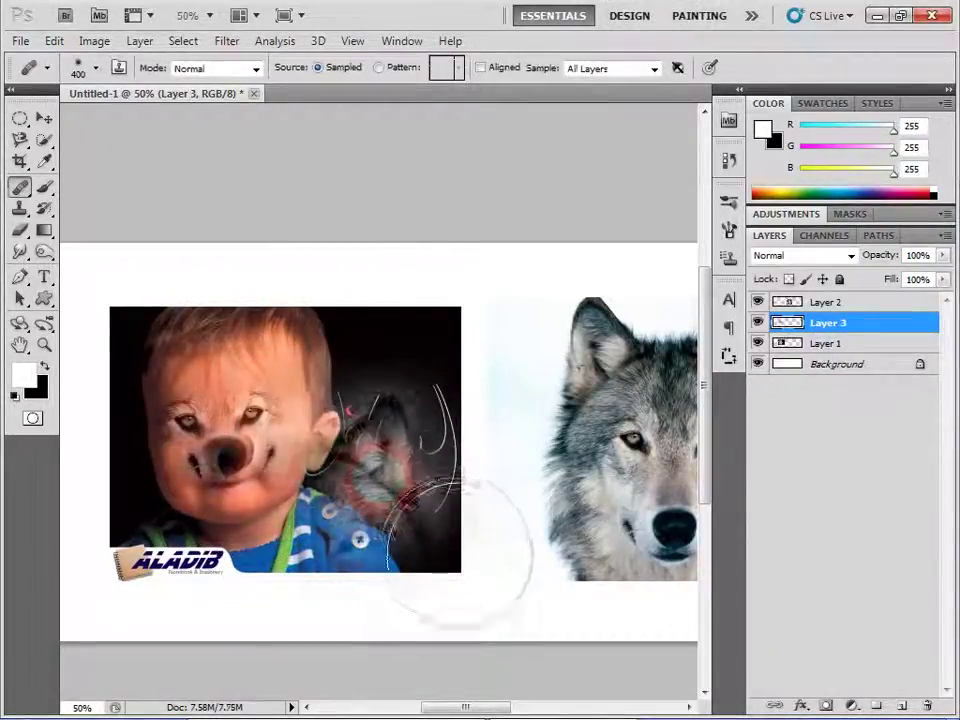
Step: Heal the wolf remnants beside and below the photo back to white, and add ear fur to the baby's upper-left head
{"action": "left_click_drag", "start_coordinate": [588, 627], "coordinate": [452, 638]}
{"action": "mouse_move", "coordinate": [317, 553]}
{"action": "left_mouse_down"}
{"action": "mouse_move", "coordinate": [377, 542]}
{"action": "mouse_move", "coordinate": [304, 551]}
{"action": "left_mouse_up"}
{"action": "mouse_move", "coordinate": [435, 505]}
{"action": "left_mouse_down"}
{"action": "mouse_move", "coordinate": [527, 596]}
{"action": "mouse_move", "coordinate": [552, 594]}
{"action": "left_mouse_up"}
{"action": "mouse_move", "coordinate": [598, 318]}
{"action": "left_mouse_down"}
{"action": "mouse_move", "coordinate": [623, 362]}
{"action": "mouse_move", "coordinate": [621, 332]}
{"action": "mouse_move", "coordinate": [681, 371]}
{"action": "mouse_move", "coordinate": [574, 381]}
{"action": "mouse_move", "coordinate": [627, 378]}
{"action": "left_mouse_up"}
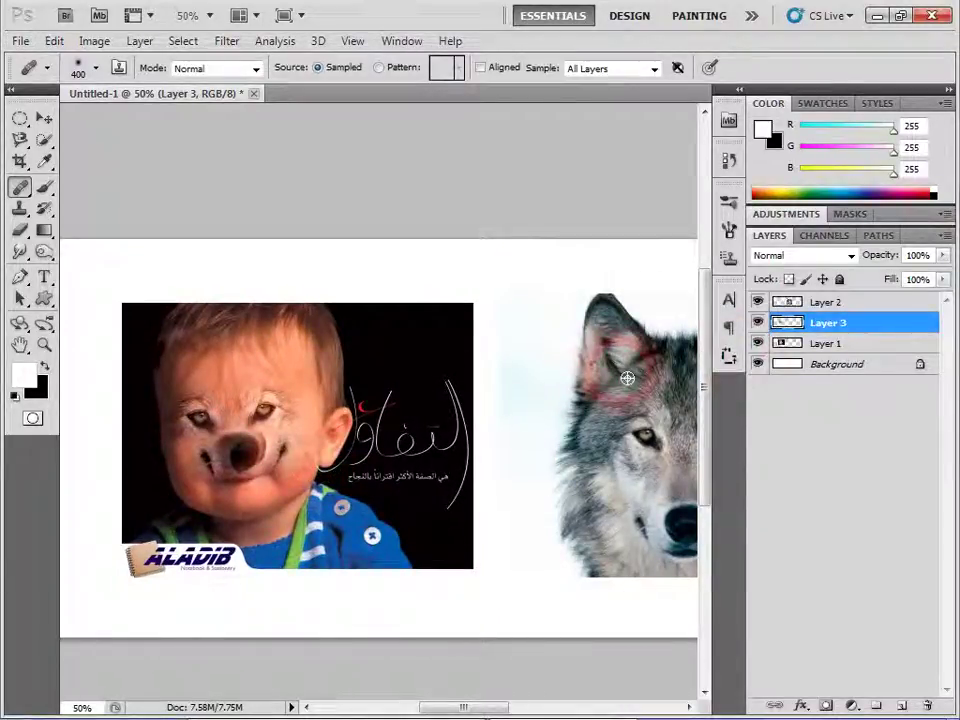
{"action": "mouse_move", "coordinate": [165, 290]}
{"action": "left_mouse_down"}
{"action": "mouse_move", "coordinate": [250, 395]}
{"action": "mouse_move", "coordinate": [250, 429]}
{"action": "left_mouse_up"}
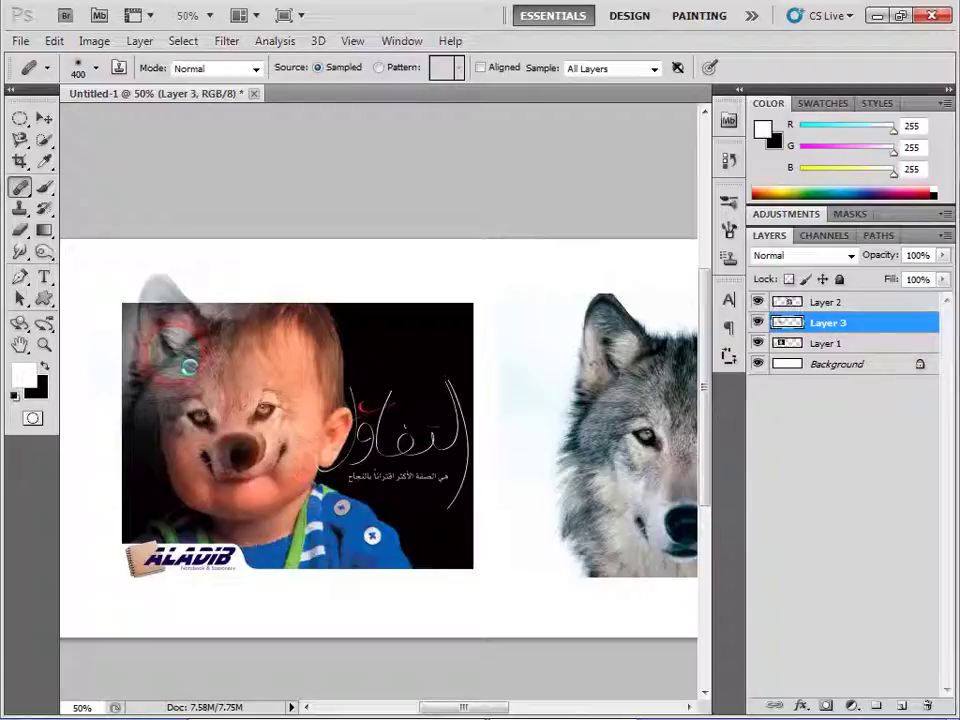
Step: Try healing strokes around the wolf's head and baby's lower right, undoing each one
{"action": "left_click_drag", "start_coordinate": [560, 580], "coordinate": [630, 660]}
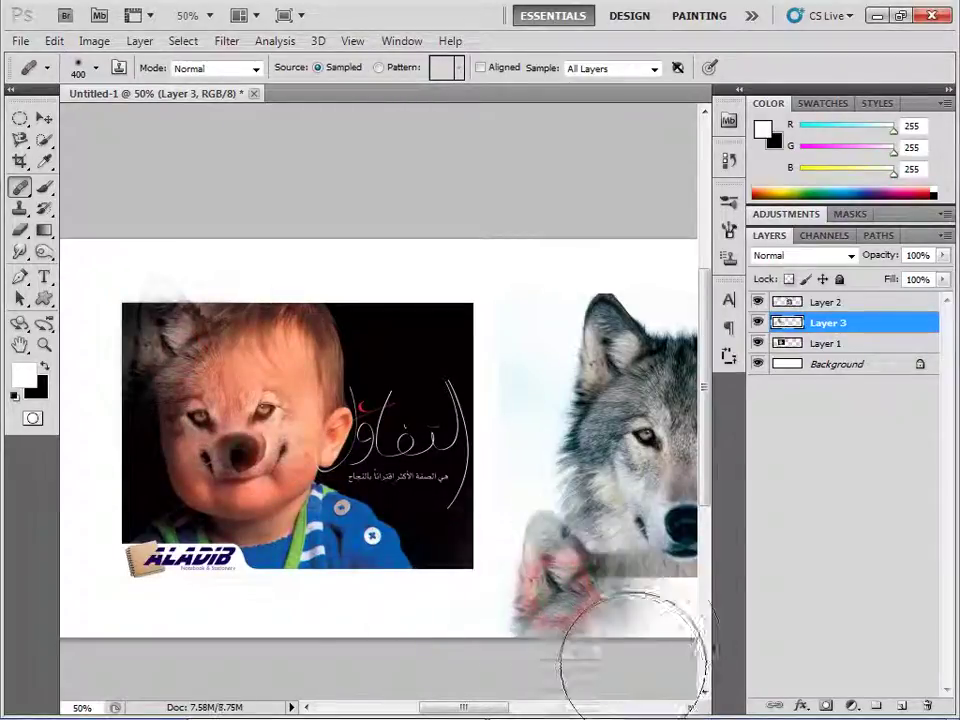
{"action": "key", "text": "ctrl+z"}
{"action": "left_click_drag", "start_coordinate": [375, 540], "coordinate": [451, 618]}
{"action": "key", "text": "ctrl+z"}
{"action": "left_click_drag", "start_coordinate": [515, 440], "coordinate": [585, 541]}
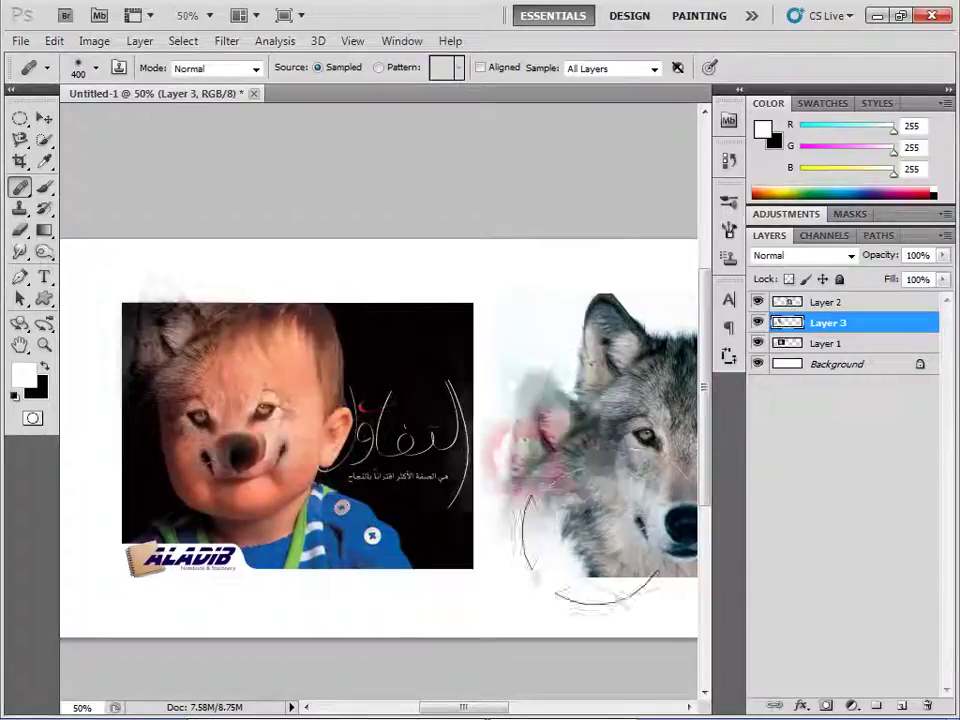
{"action": "key", "text": "ctrl+z"}
{"action": "left_click_drag", "start_coordinate": [490, 480], "coordinate": [563, 578]}
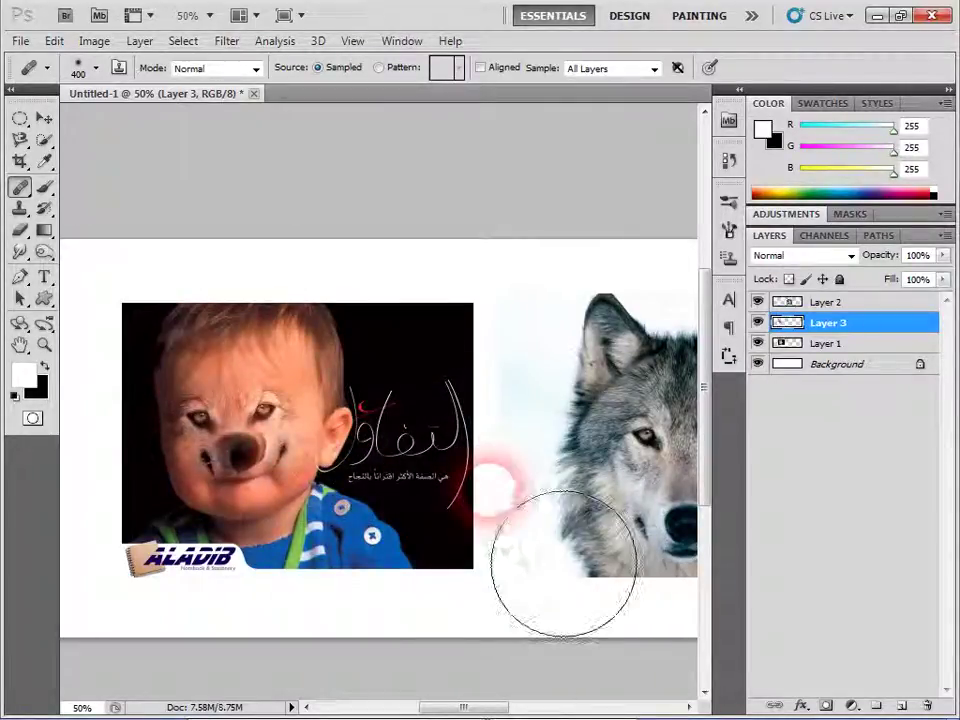
{"action": "key", "text": "ctrl+z"}
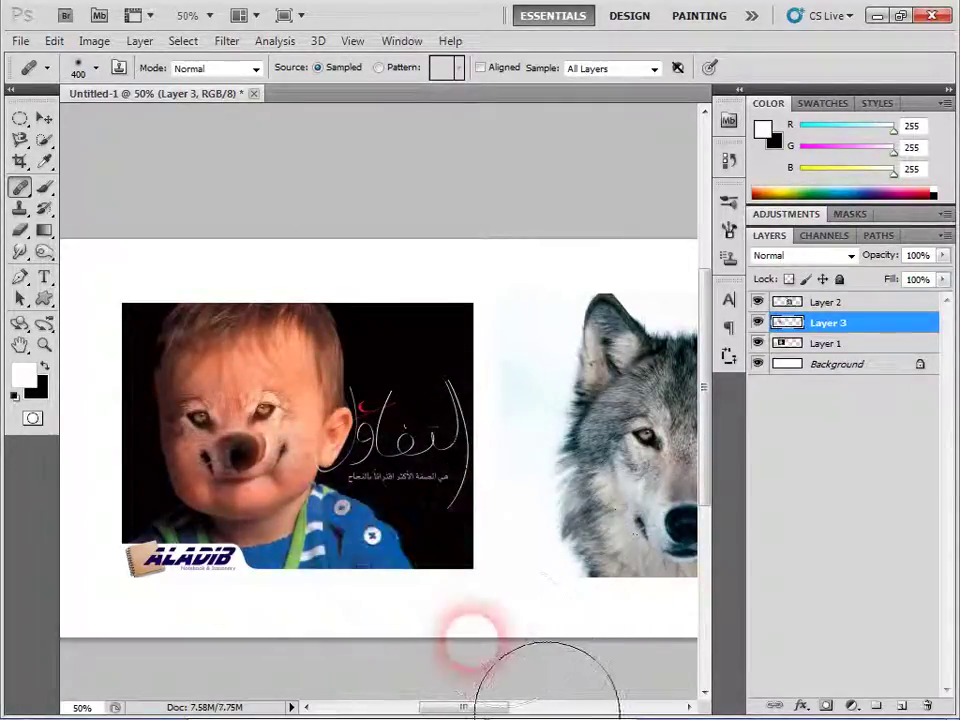
{"action": "left_click", "coordinate": [20, 345]}
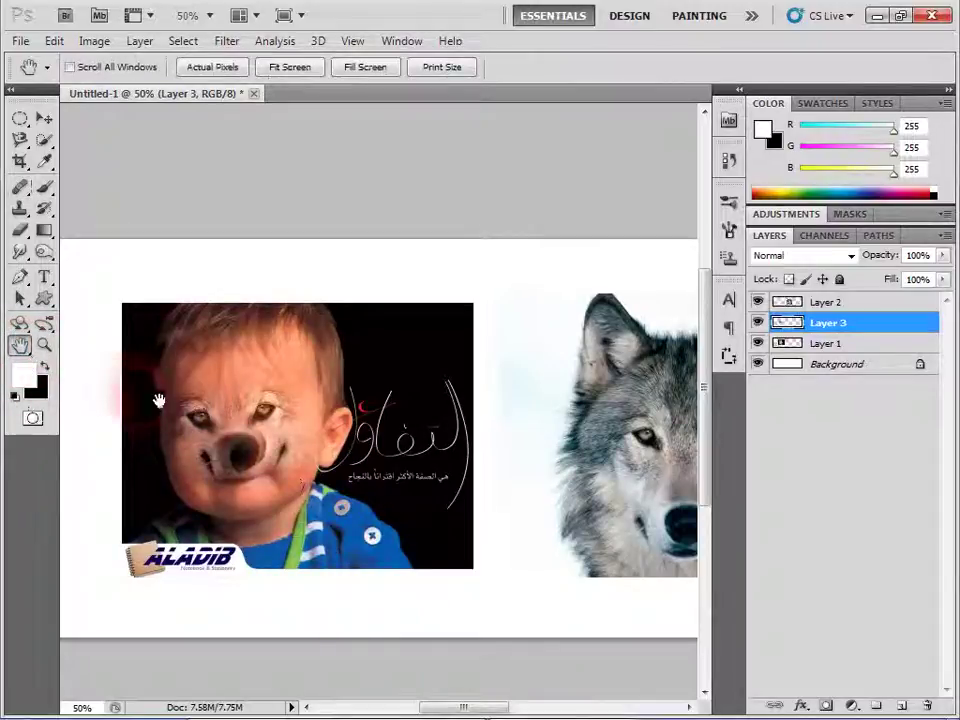
{"action": "left_click", "coordinate": [20, 229]}
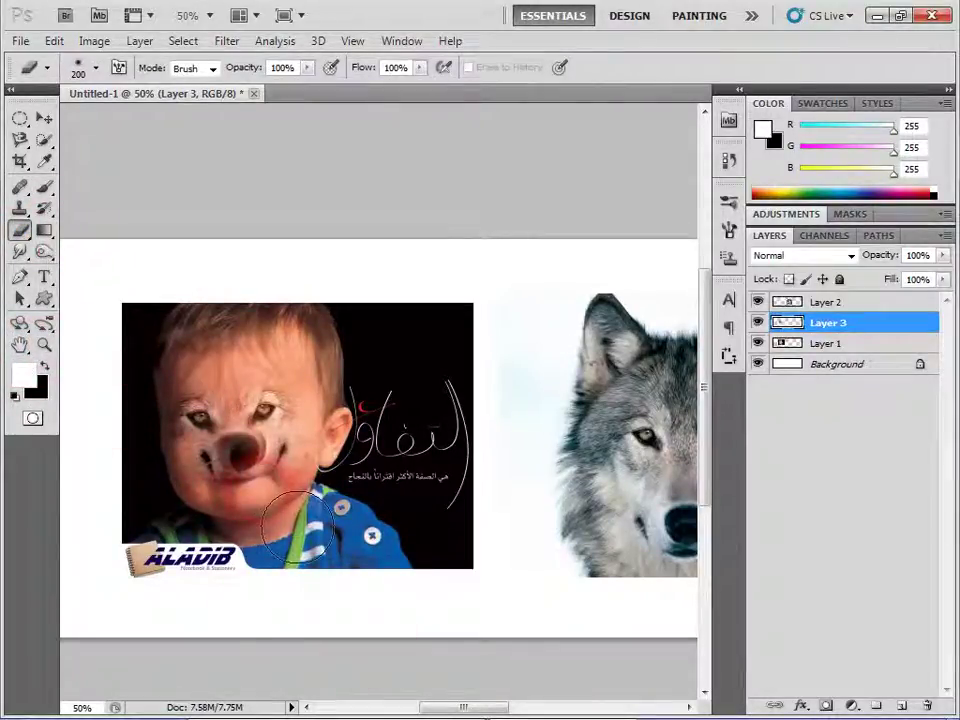
Step: Erase the wolf overlay from the baby's face with a soft round 400 px eraser
{"action": "right_click", "coordinate": [262, 396]}
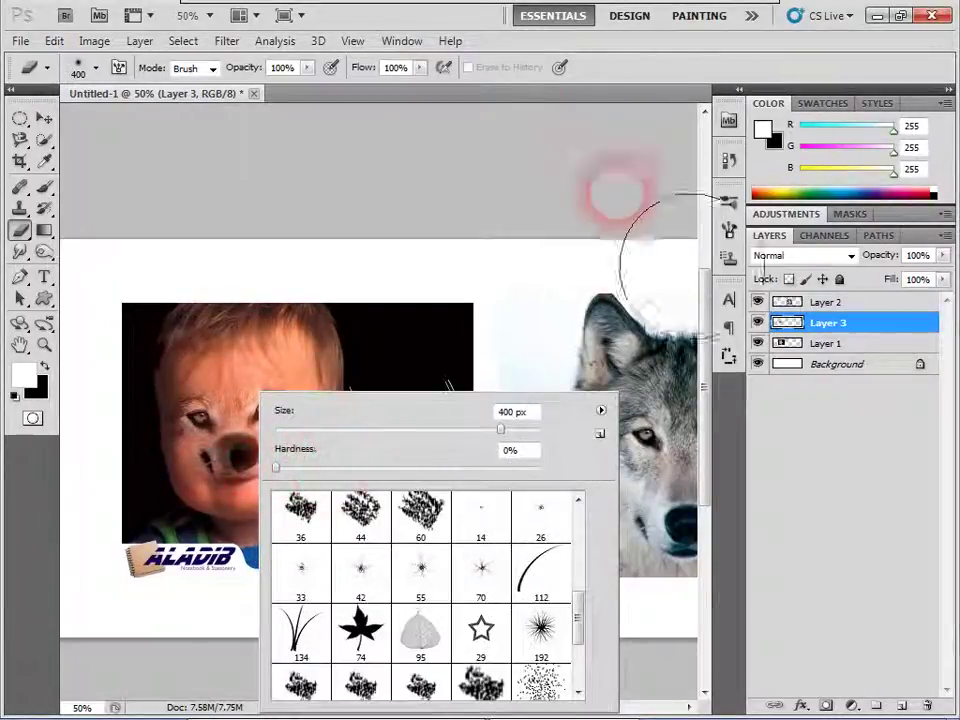
{"action": "left_click_drag", "start_coordinate": [578, 615], "coordinate": [546, 504]}
{"action": "left_click", "coordinate": [421, 520]}
{"action": "left_click", "coordinate": [696, 79]}
{"action": "mouse_move", "coordinate": [400, 430]}
{"action": "left_mouse_down"}
{"action": "mouse_move", "coordinate": [230, 635]}
{"action": "mouse_move", "coordinate": [235, 445]}
{"action": "mouse_move", "coordinate": [322, 588]}
{"action": "mouse_move", "coordinate": [279, 600]}
{"action": "left_mouse_up"}
Step: Erase remaining wolf fur from the nose, cheeks and forehead with a 60 px eraser at 66.7% zoom
{"action": "key", "text": "["}
{"action": "key", "text": "["}
{"action": "key", "text": "["}
{"action": "mouse_move", "coordinate": [200, 340]}
{"action": "left_mouse_down"}
{"action": "mouse_move", "coordinate": [272, 452]}
{"action": "mouse_move", "coordinate": [343, 505]}
{"action": "left_mouse_up"}
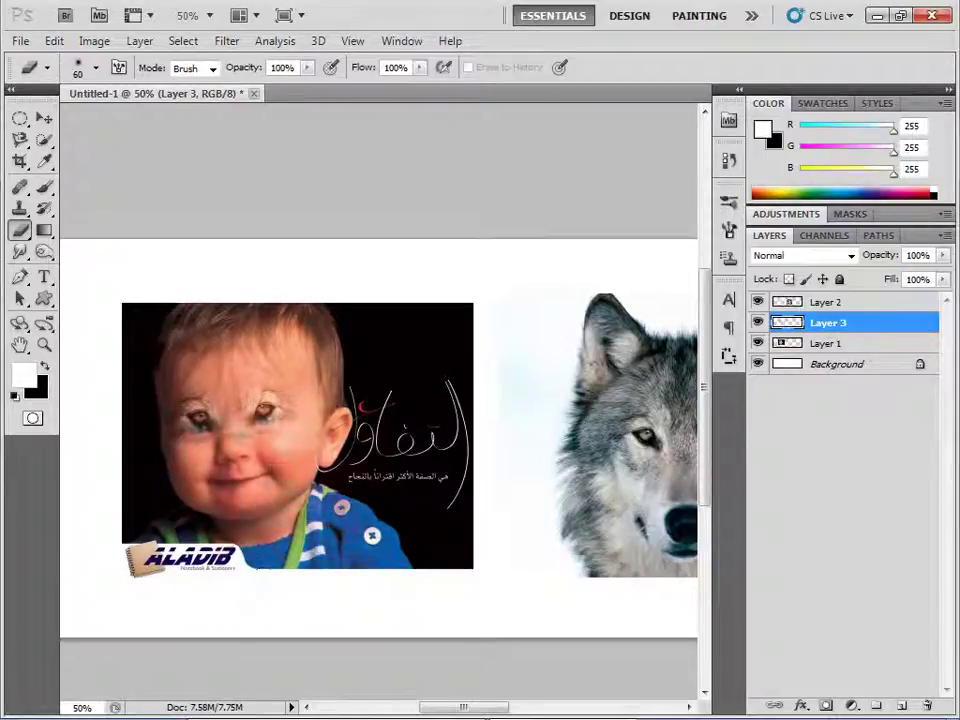
{"action": "left_click_drag", "start_coordinate": [270, 500], "coordinate": [396, 502]}
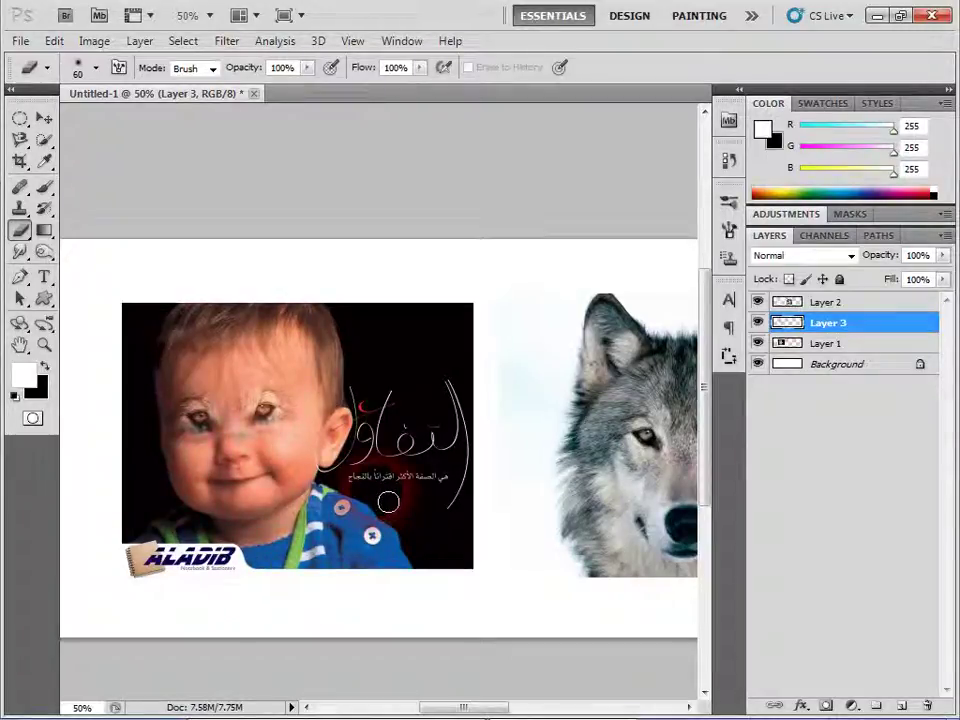
{"action": "key", "text": "ctrl+plus"}
{"action": "left_click_drag", "start_coordinate": [223, 558], "coordinate": [288, 500]}
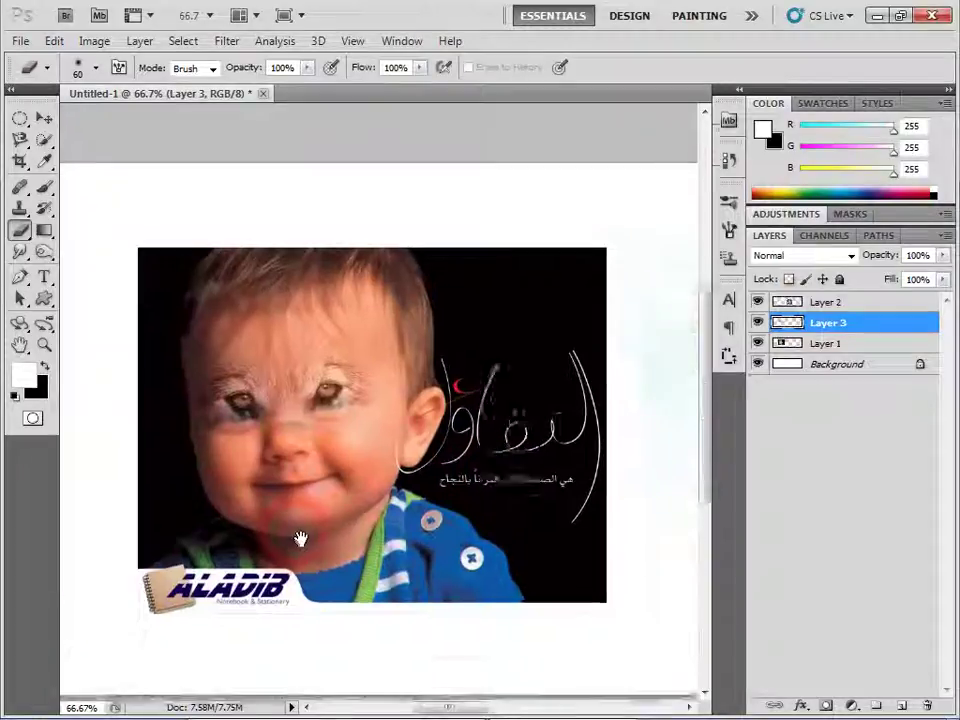
{"action": "left_click", "coordinate": [22, 190]}
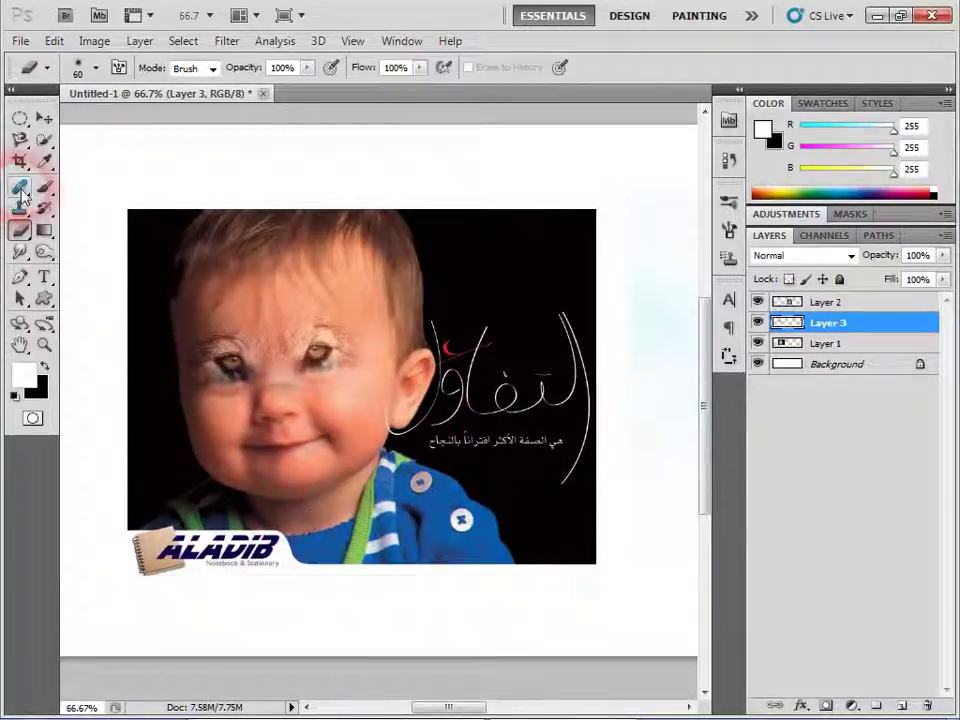
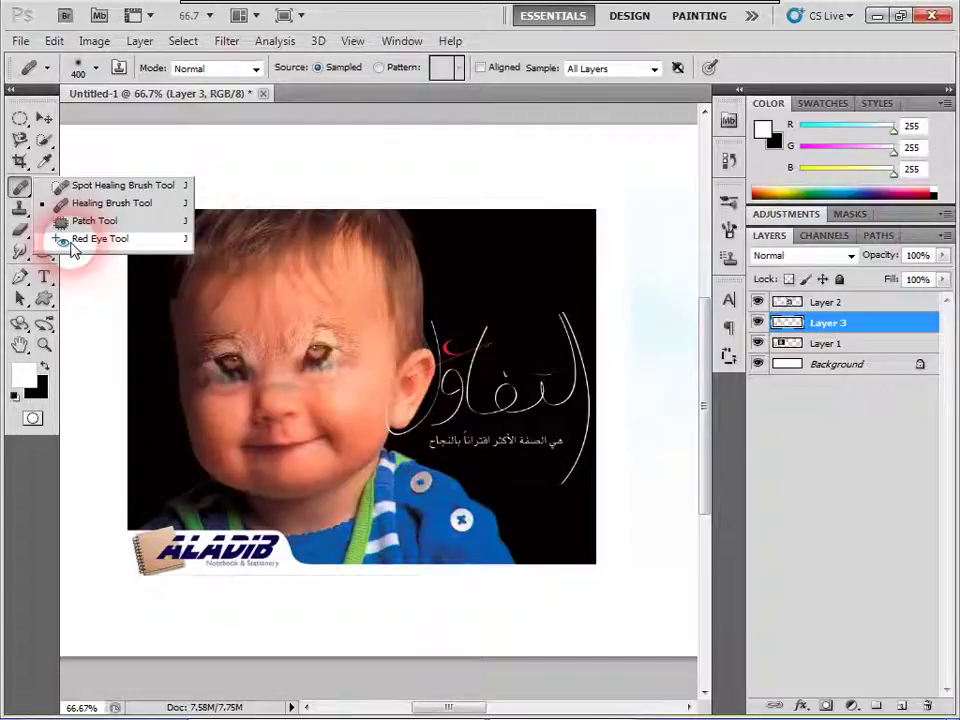
Step: Hide Layer 3 and Layer 2 and zoom in close on the baby's eye
{"action": "left_click", "coordinate": [757, 322]}
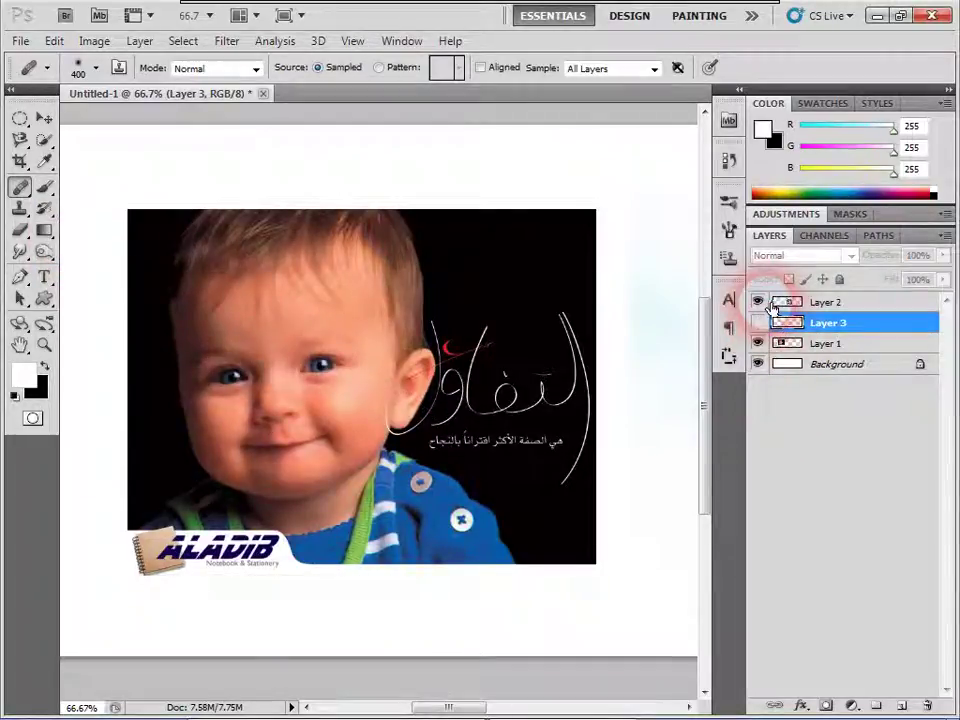
{"action": "left_click", "coordinate": [44, 345]}
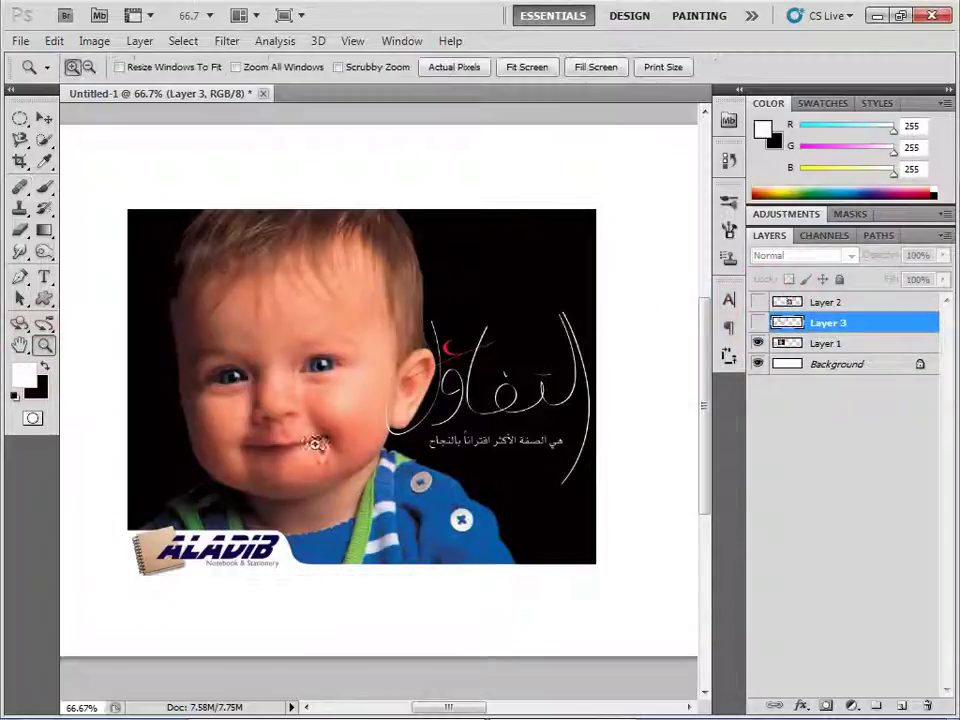
{"action": "left_click", "coordinate": [320, 364]}
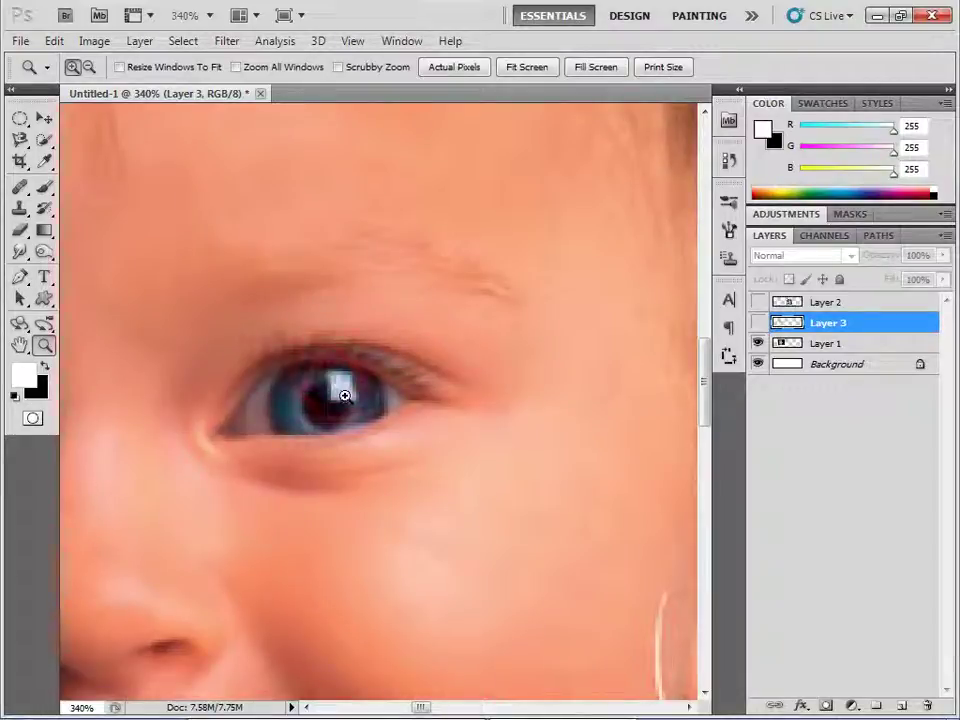
Step: Remove the red from the first pupil on Layer 1 with the Red Eye Tool
{"action": "left_click_drag", "start_coordinate": [20, 187], "coordinate": [89, 245]}
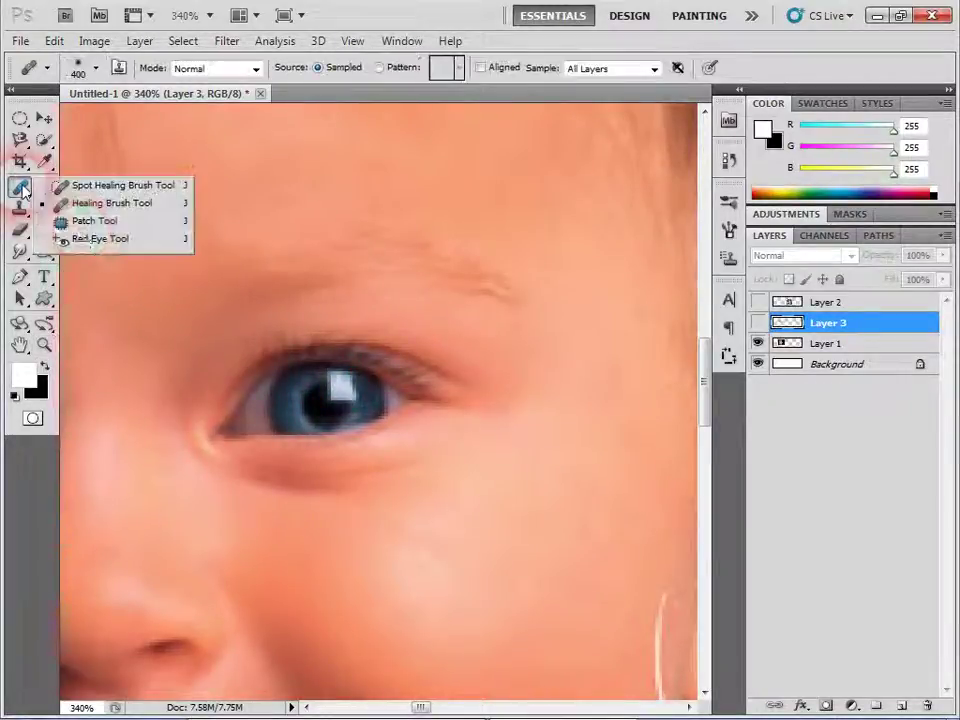
{"action": "left_click", "coordinate": [89, 245]}
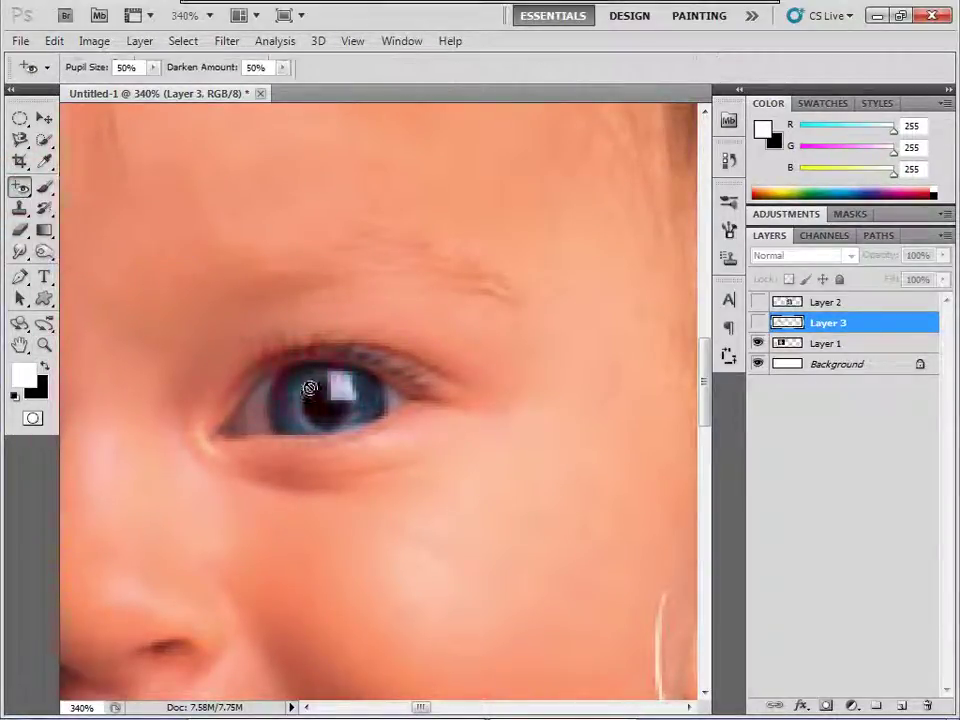
{"action": "left_click", "coordinate": [815, 350]}
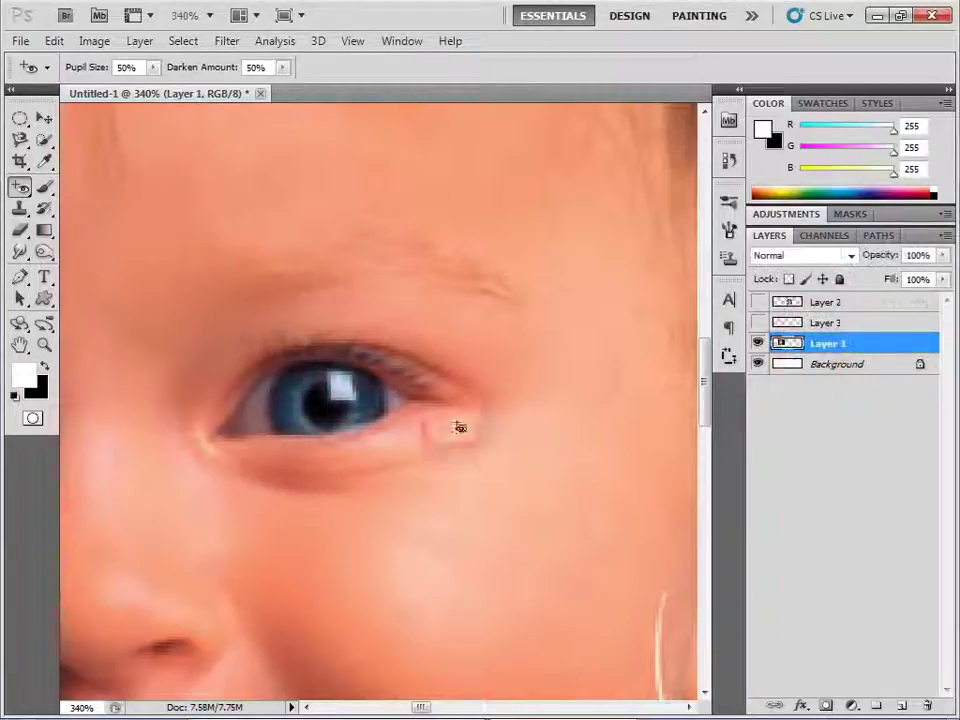
{"action": "left_click", "coordinate": [347, 392]}
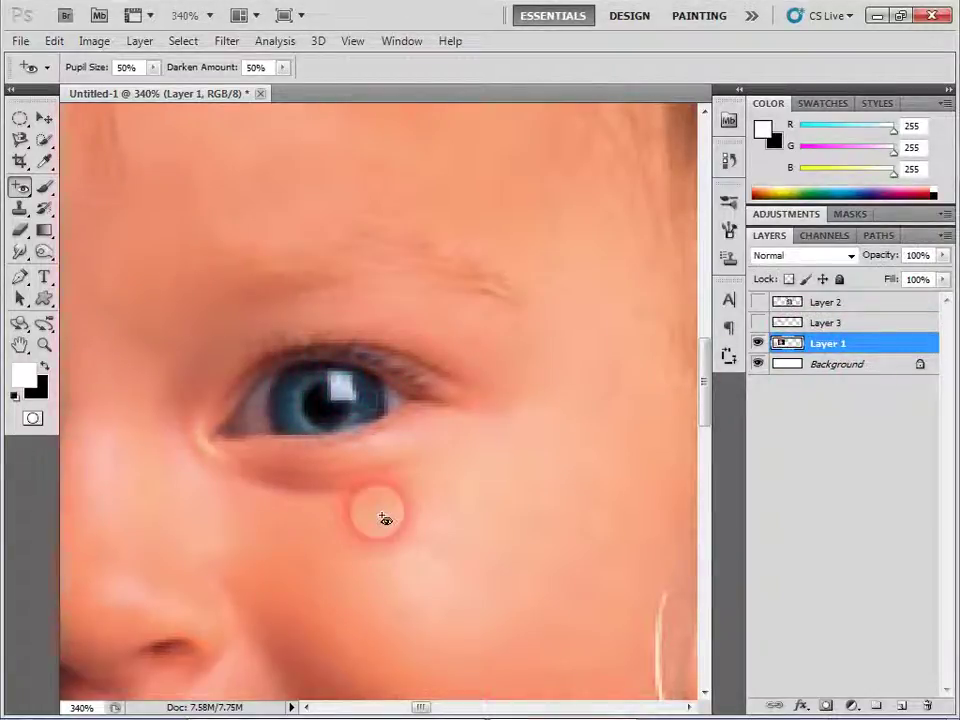
{"action": "key", "text": "ctrl+z"}
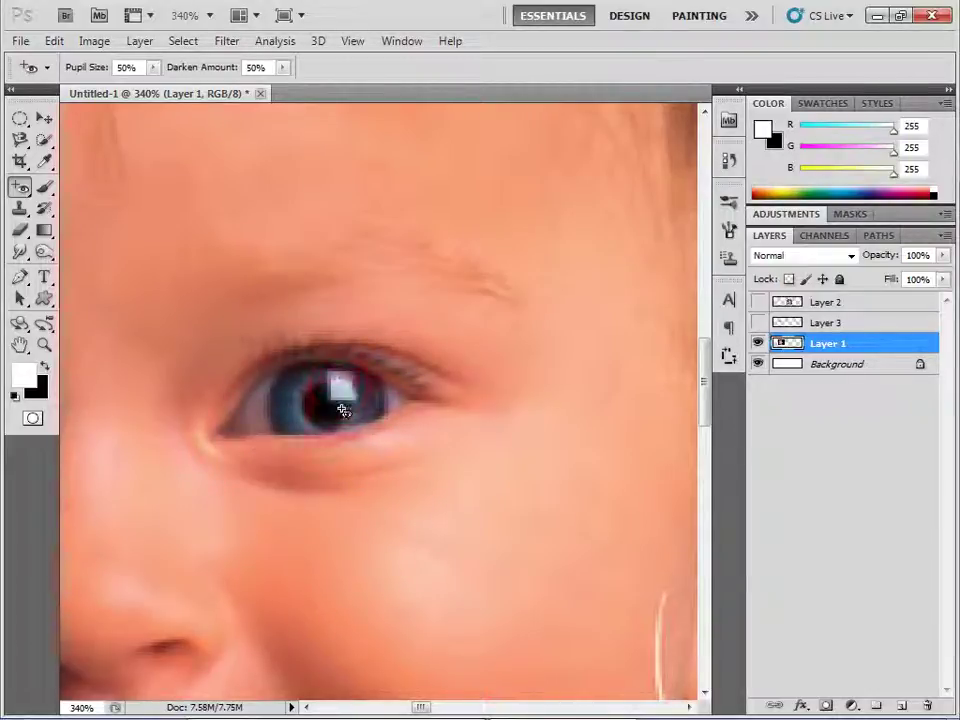
{"action": "left_click", "coordinate": [343, 401]}
{"action": "left_click", "coordinate": [350, 376]}
{"action": "left_click", "coordinate": [326, 393]}
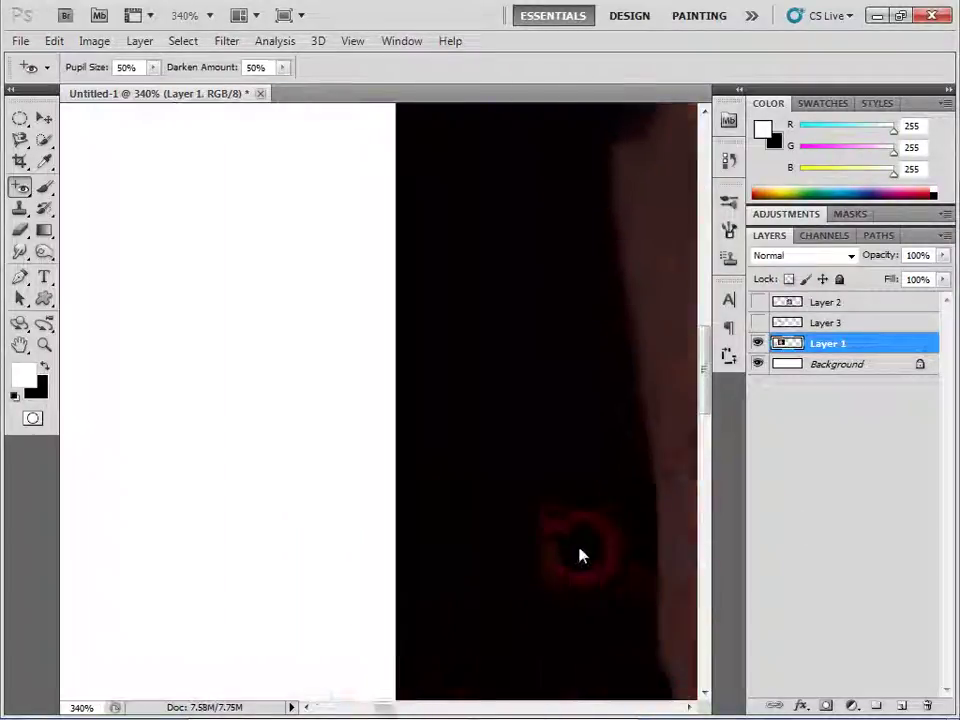
Step: Correct the other eye's red pupil, then return the view to 100%
{"action": "left_click_drag", "start_coordinate": [579, 553], "coordinate": [146, 483]}
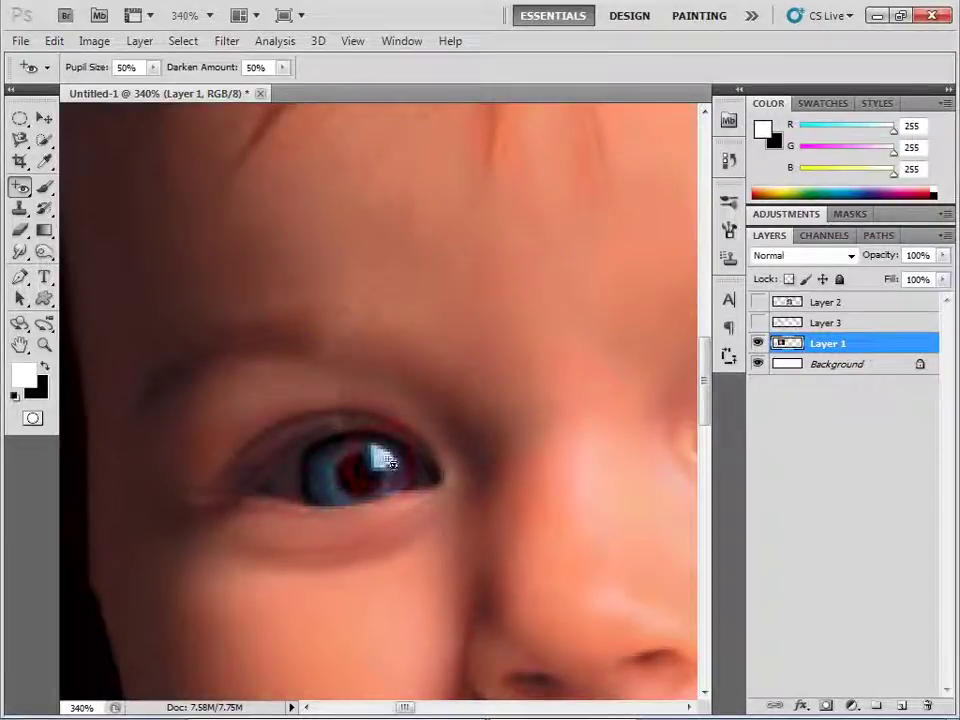
{"action": "left_click", "coordinate": [384, 479]}
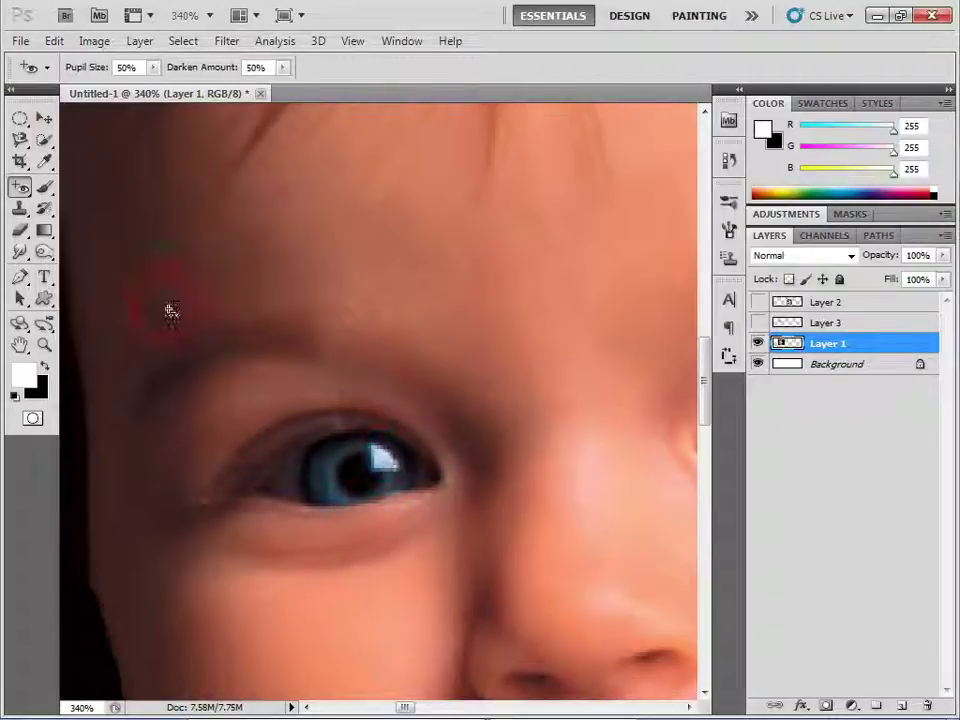
{"action": "left_click", "coordinate": [20, 42]}
{"action": "left_click", "coordinate": [535, 60]}
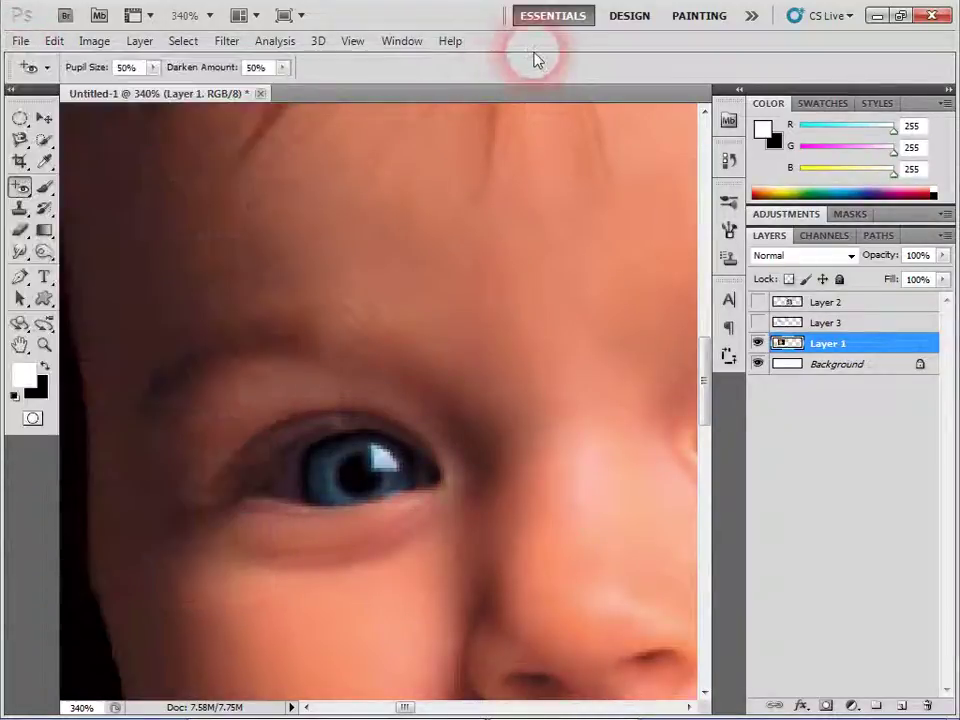
{"action": "key", "text": "ctrl+1"}
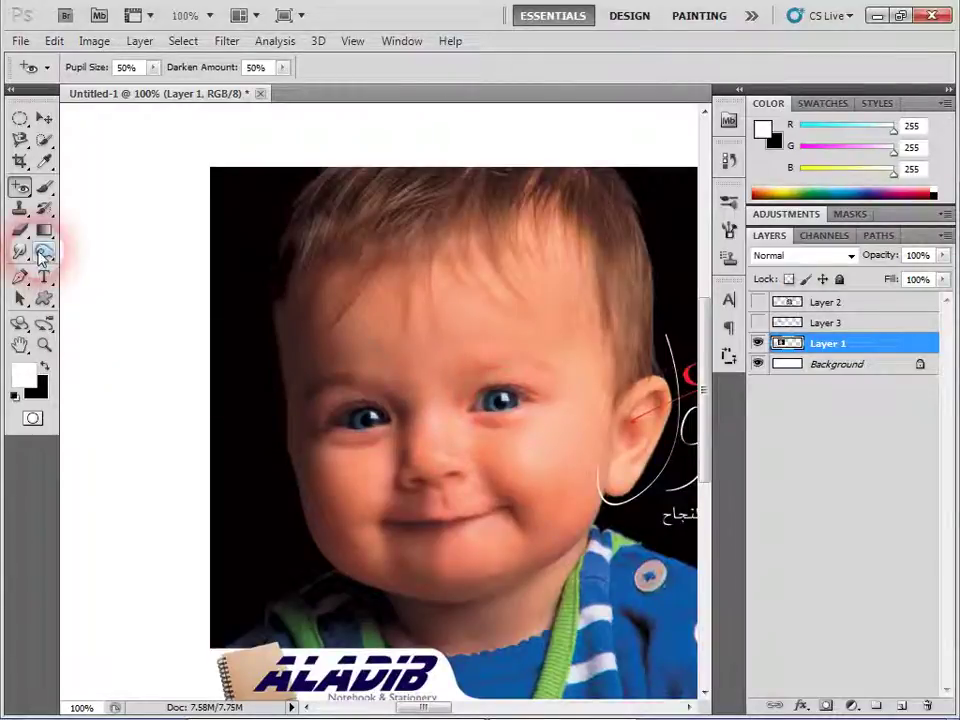
Step: Clear the red tint from the right eye with the Red Eye Tool, then pick the Patch Tool
{"action": "right_click", "coordinate": [20, 187]}
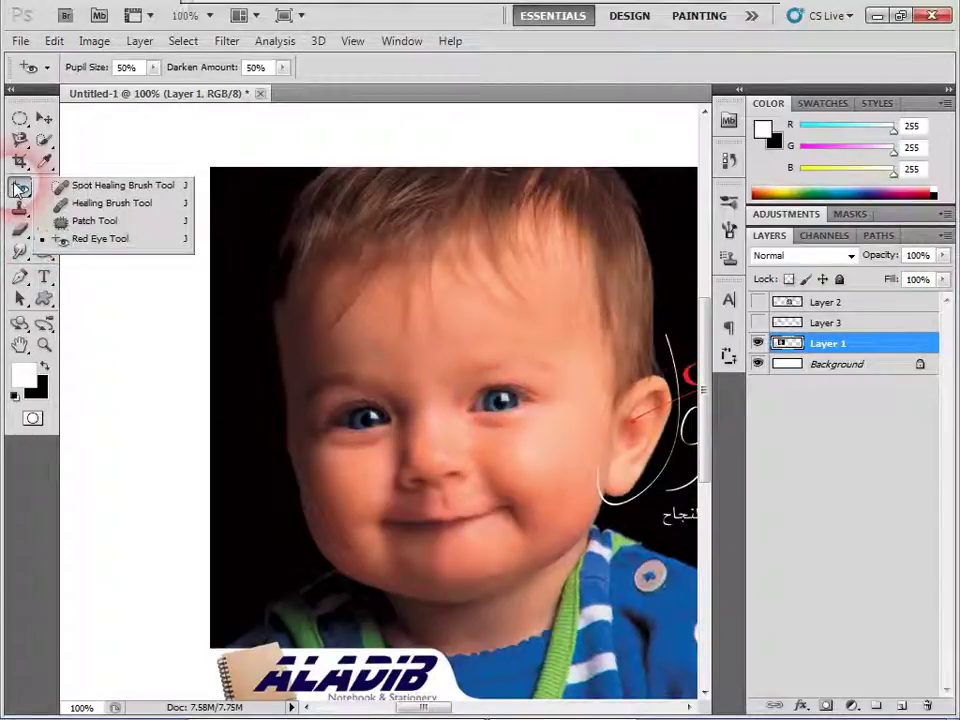
{"action": "left_click", "coordinate": [100, 250]}
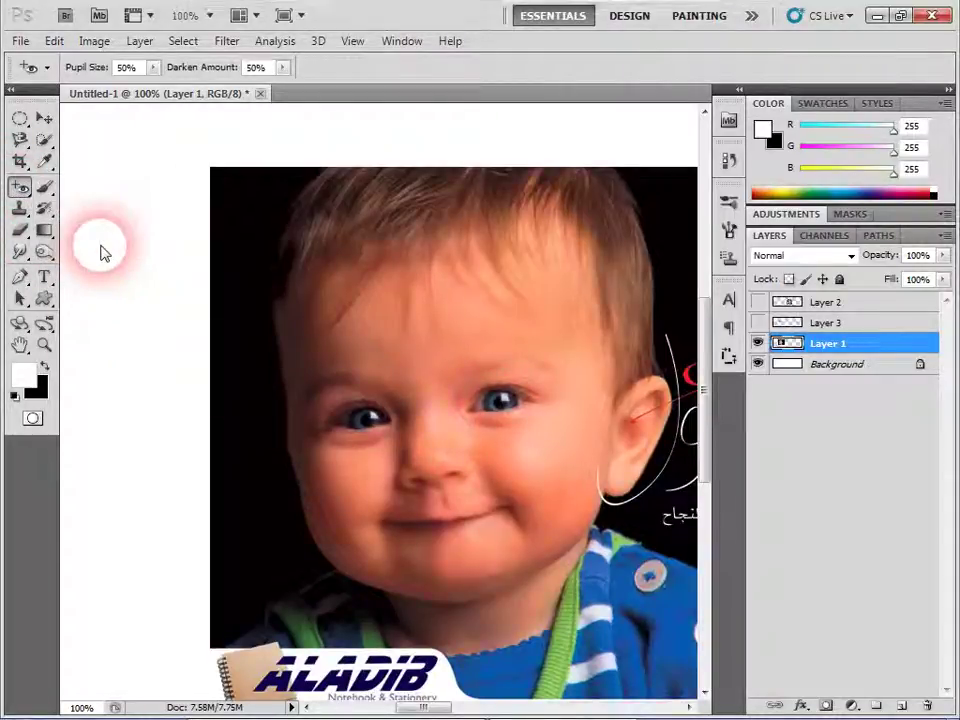
{"action": "left_click", "coordinate": [502, 401]}
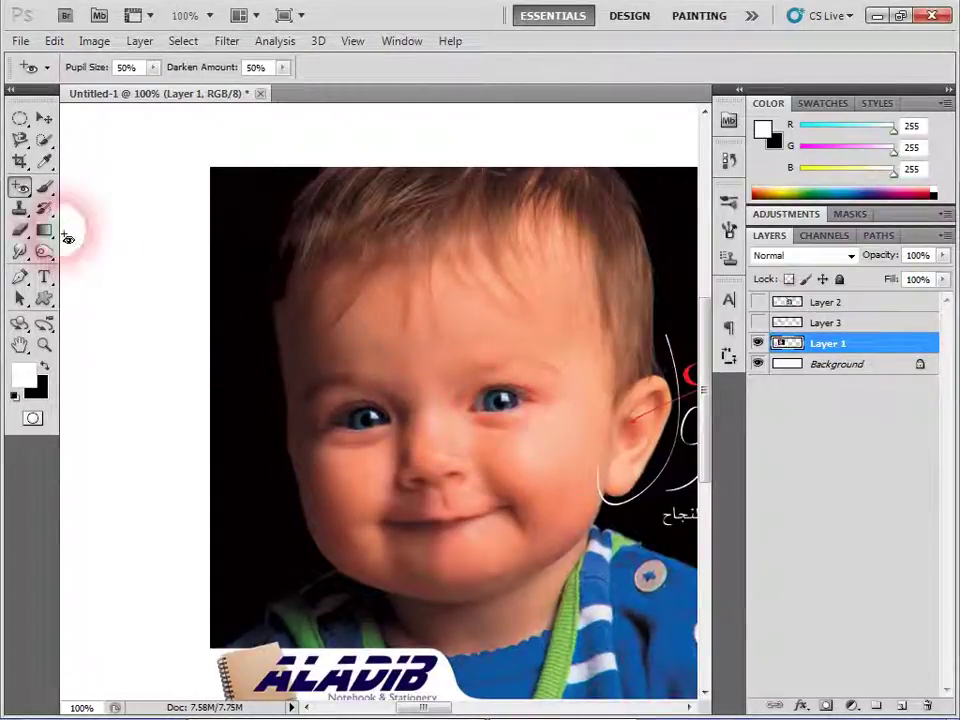
{"action": "right_click", "coordinate": [22, 192]}
{"action": "left_click", "coordinate": [112, 240]}
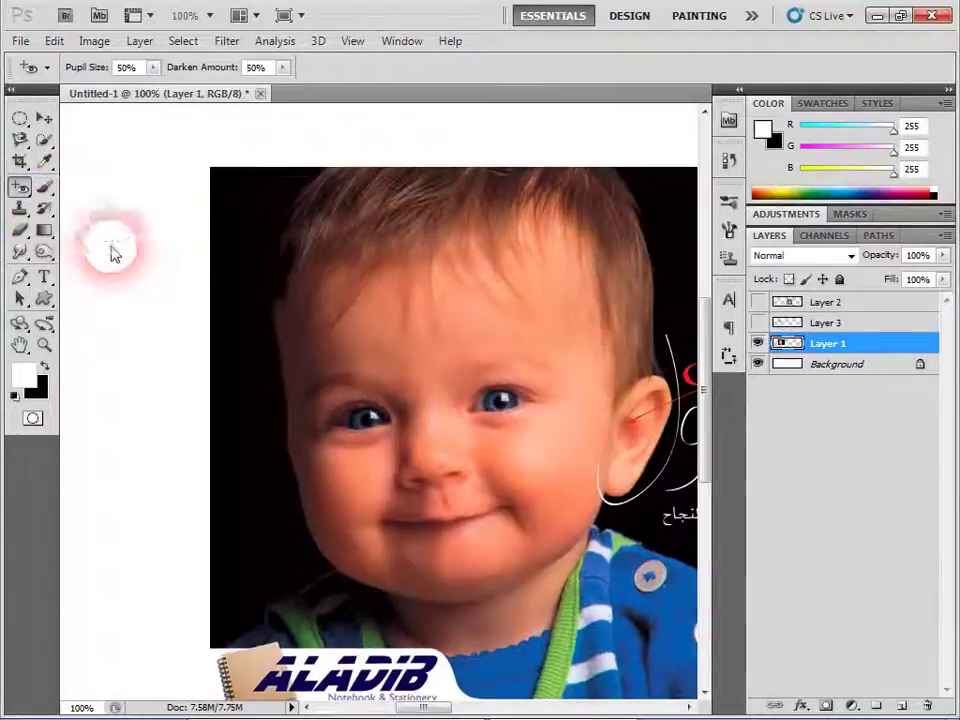
{"action": "left_click", "coordinate": [503, 405]}
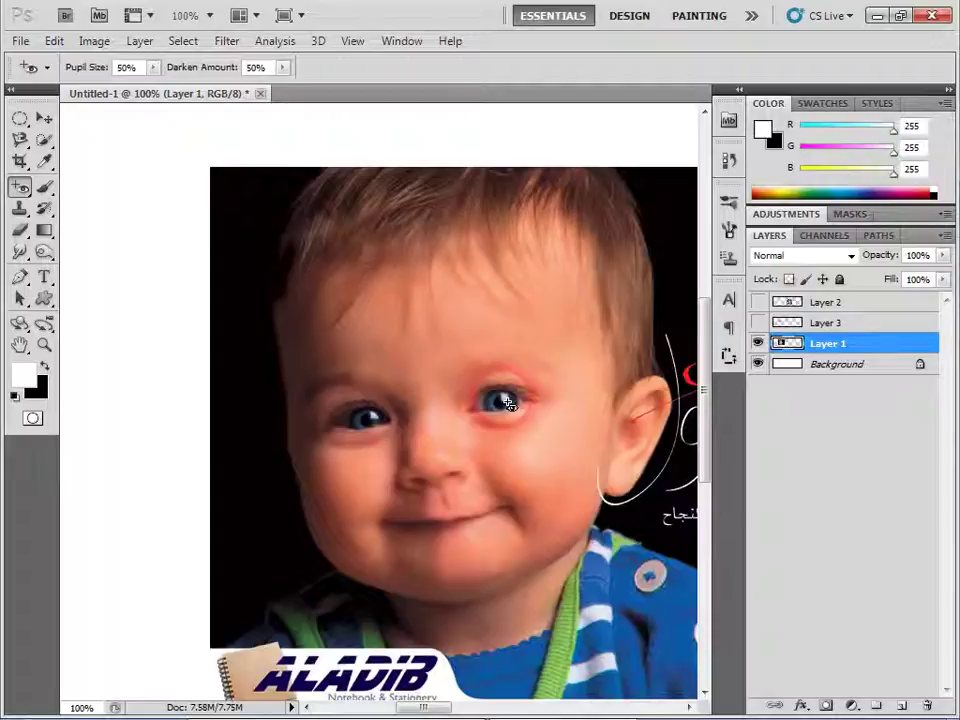
{"action": "left_click", "coordinate": [22, 188]}
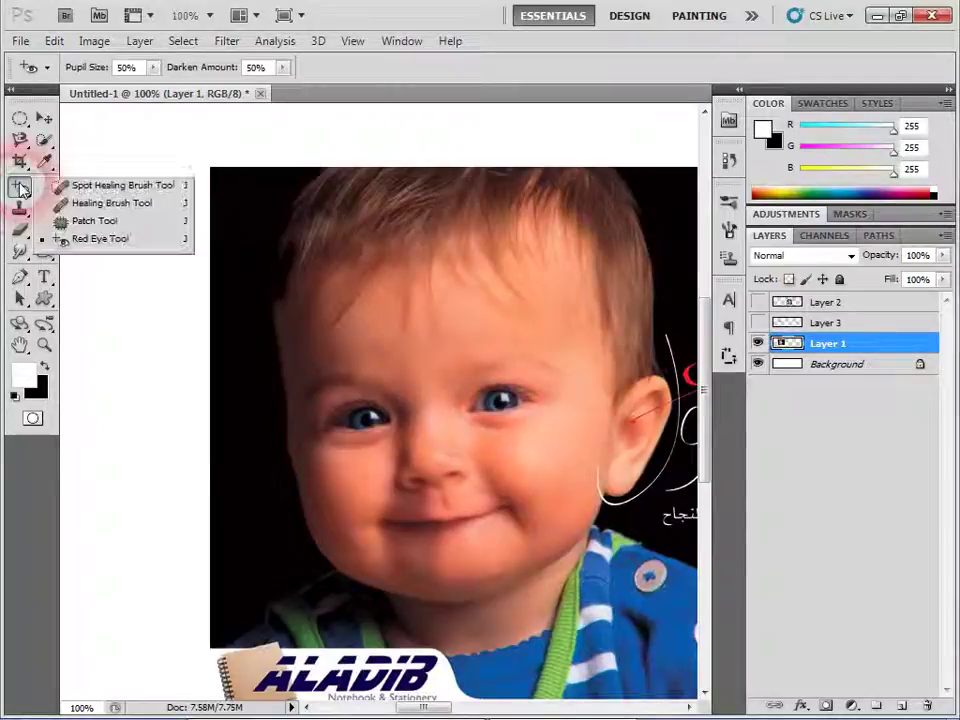
{"action": "left_click", "coordinate": [107, 229]}
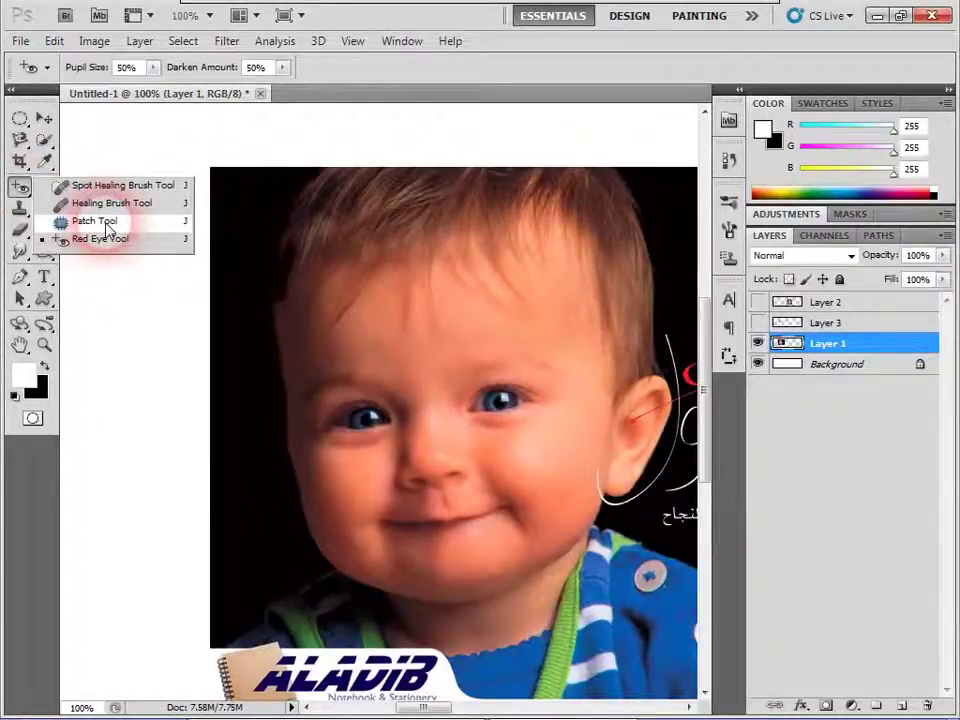
{"action": "left_click_drag", "start_coordinate": [525, 506], "coordinate": [381, 505]}
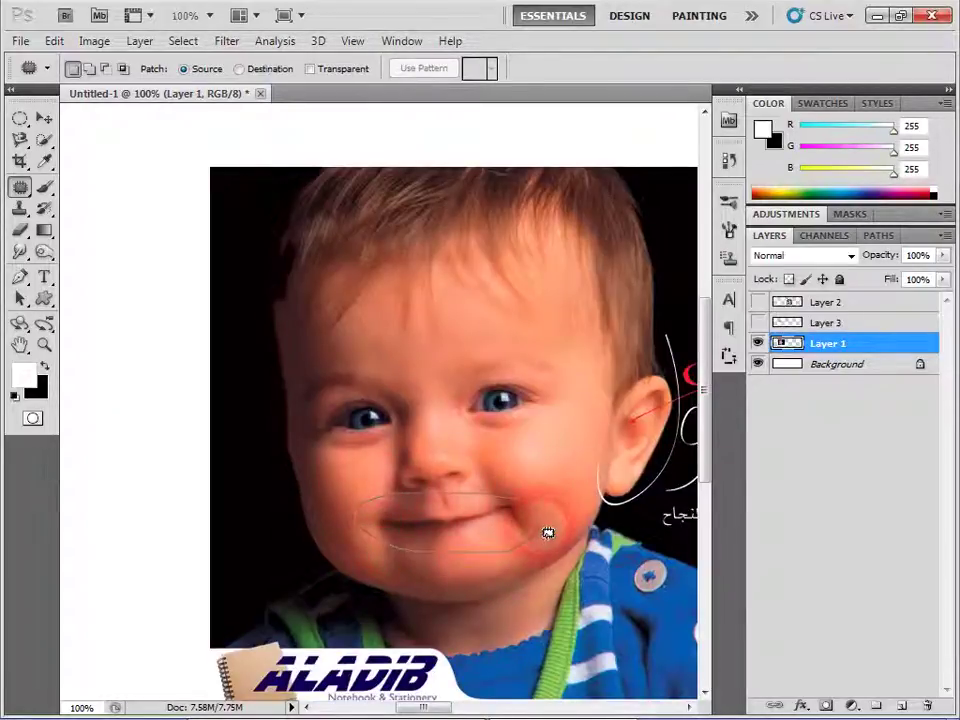
{"action": "left_click_drag", "start_coordinate": [443, 559], "coordinate": [544, 522]}
{"action": "key", "text": "ctrl+minus"}
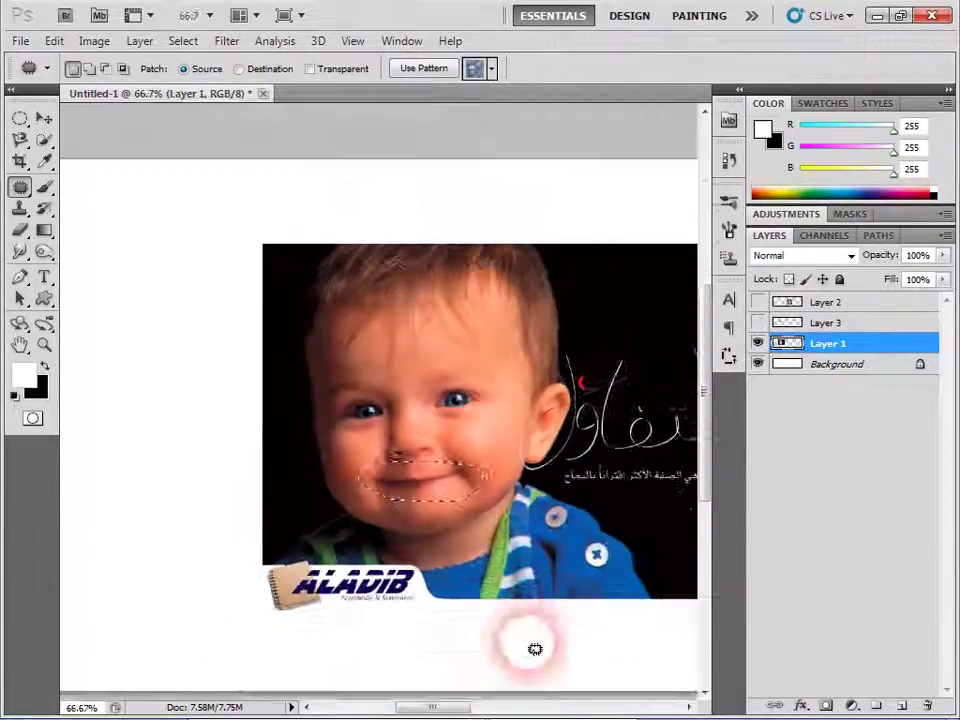
{"action": "scroll", "coordinate": [396, 562], "scroll_direction": "right", "scroll_amount": 3}
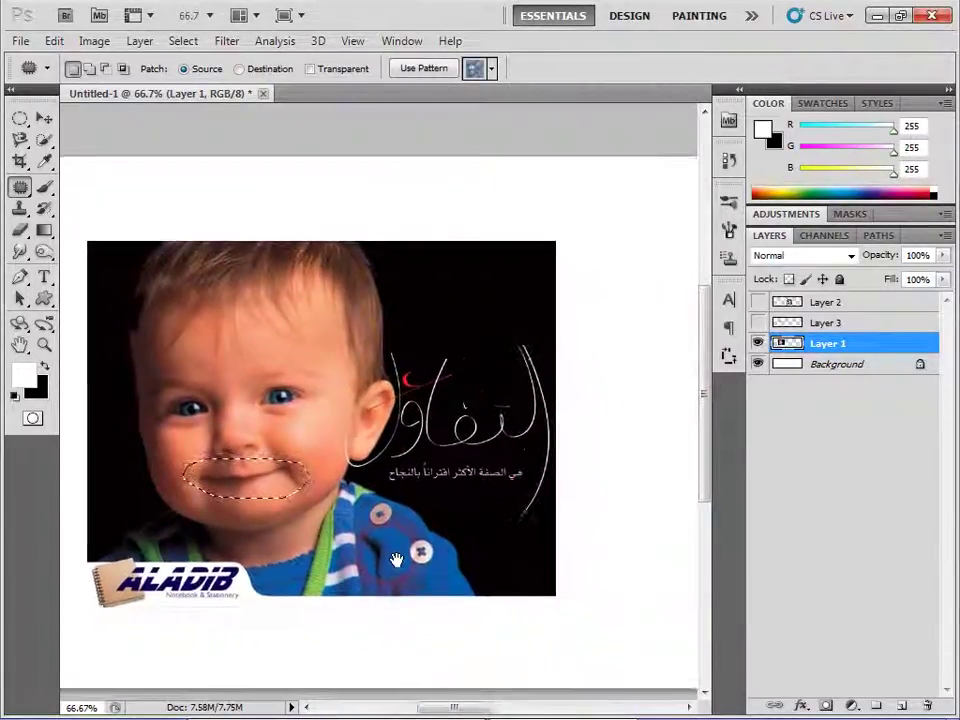
{"action": "right_click", "coordinate": [20, 186]}
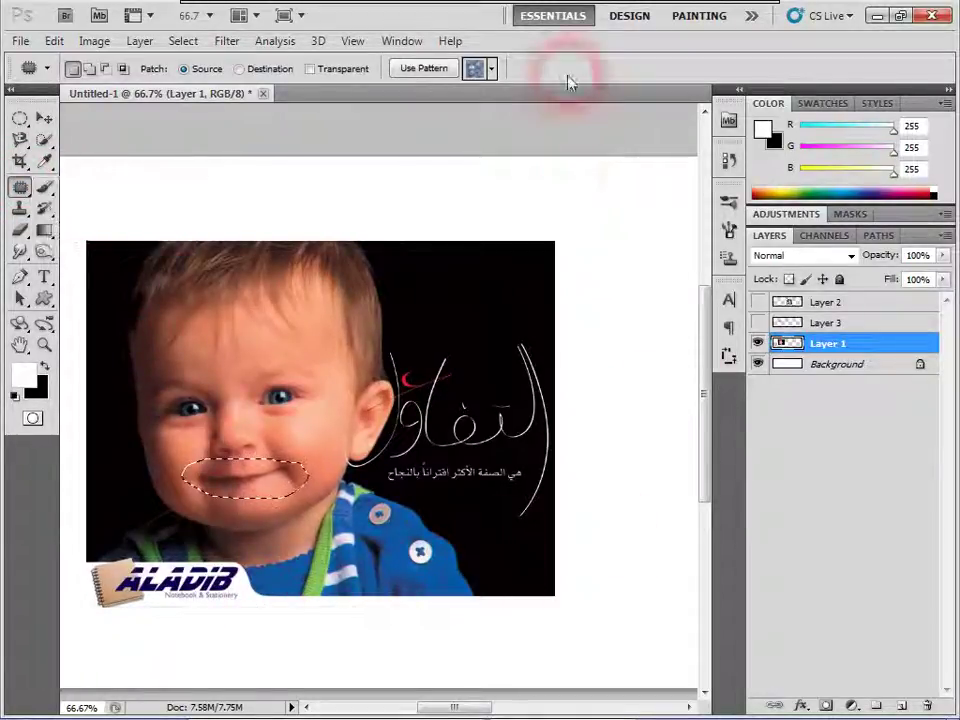
{"action": "mouse_move", "coordinate": [245, 476]}
{"action": "left_mouse_down"}
{"action": "mouse_move", "coordinate": [258, 354]}
{"action": "mouse_move", "coordinate": [248, 358]}
{"action": "left_mouse_up"}
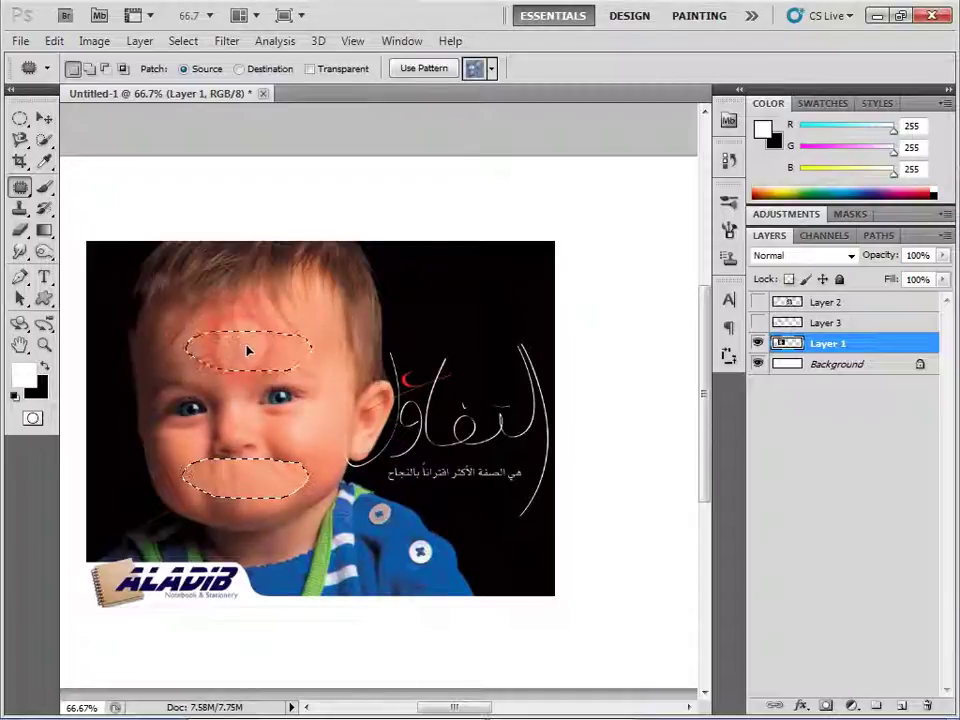
{"action": "left_click_drag", "start_coordinate": [248, 358], "coordinate": [247, 355]}
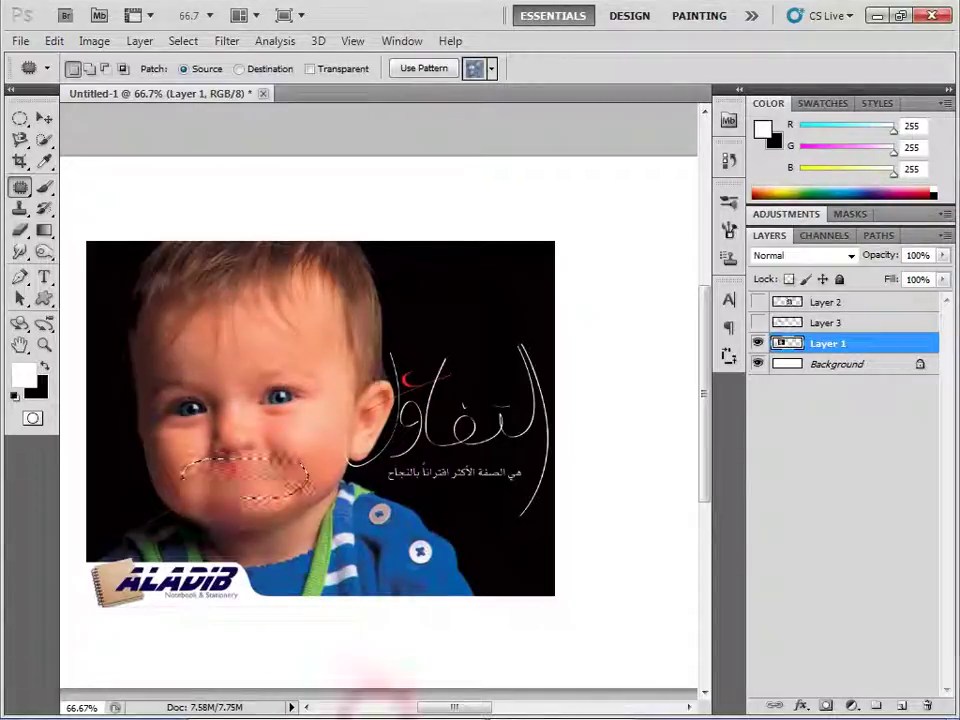
{"action": "left_click", "coordinate": [364, 649]}
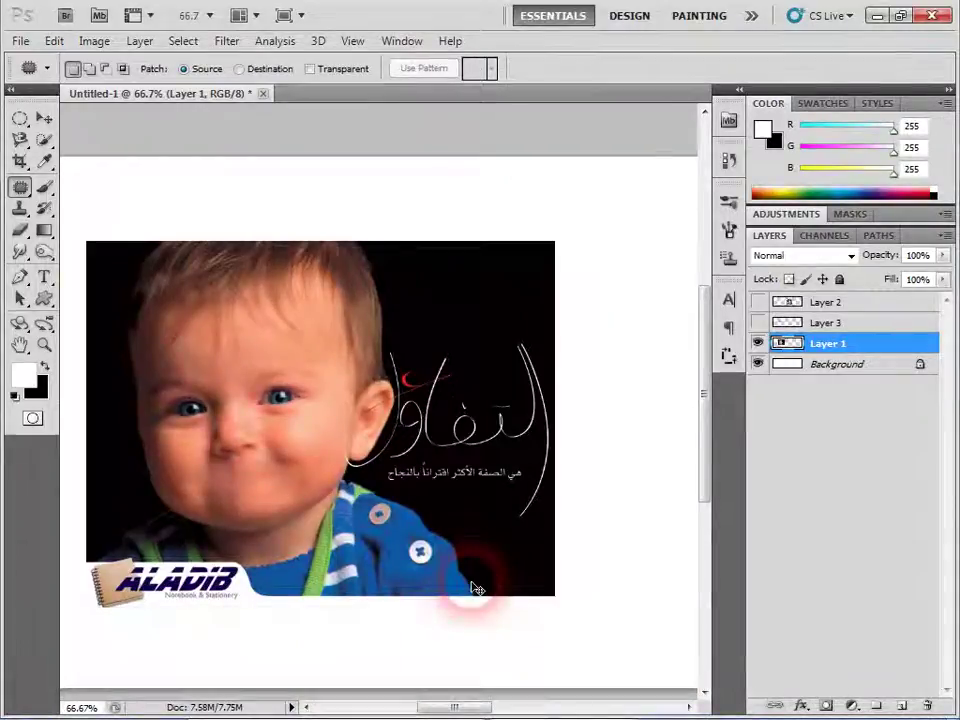
{"action": "key", "text": "ctrl+plus"}
{"action": "left_click_drag", "start_coordinate": [183, 630], "coordinate": [339, 581]}
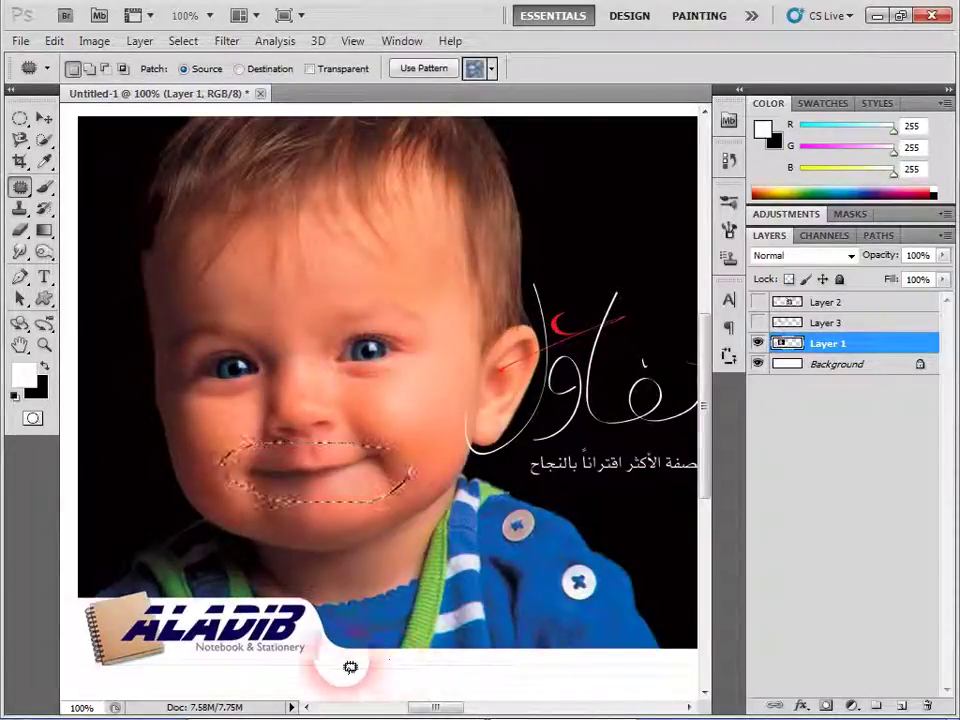
{"action": "left_click", "coordinate": [277, 592]}
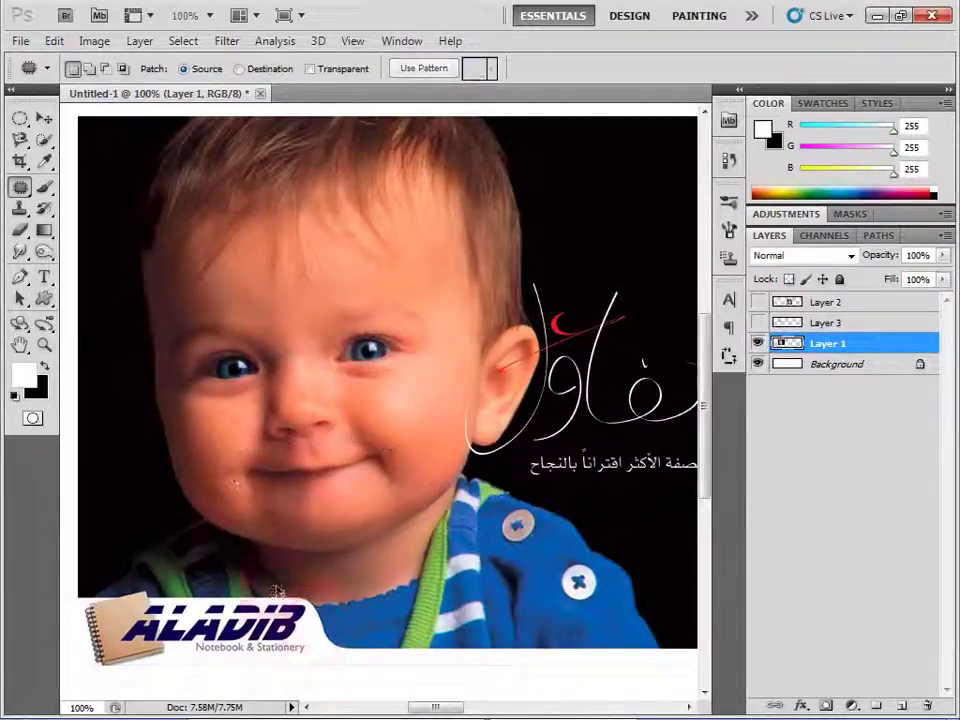
{"action": "right_click", "coordinate": [20, 187]}
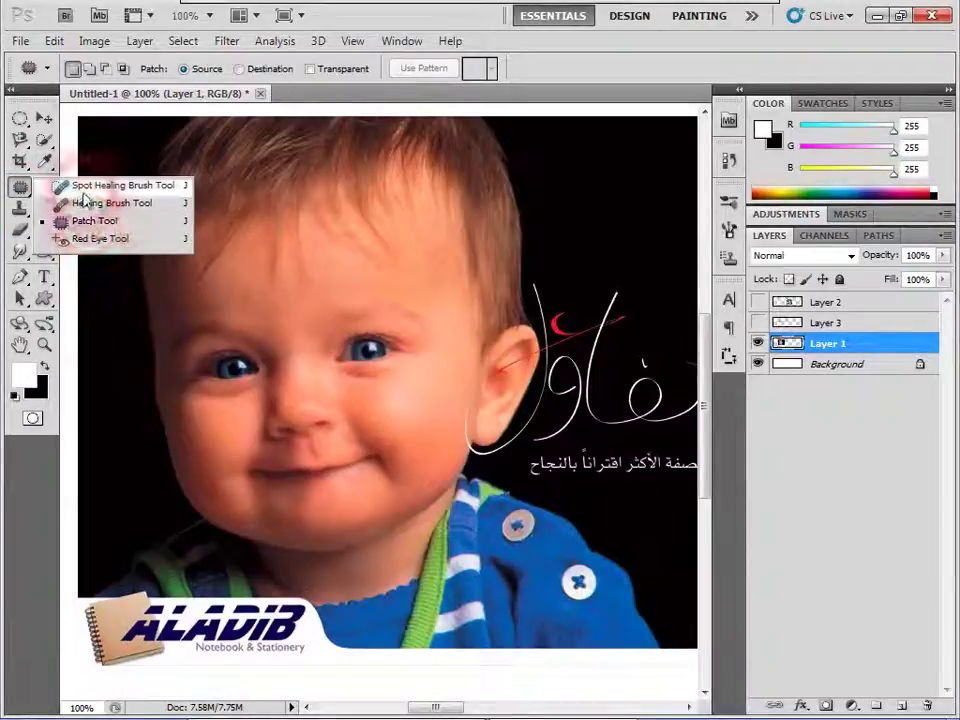
{"action": "left_click", "coordinate": [92, 203]}
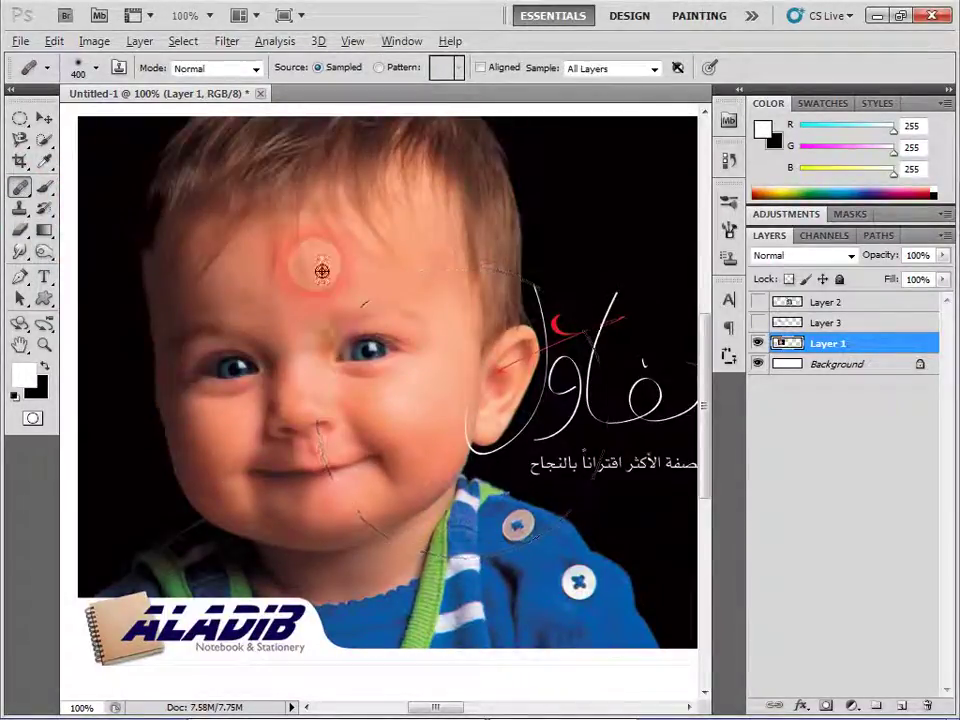
{"action": "key", "text": "bracketleft"}
{"action": "key", "text": "bracketleft"}
{"action": "key", "text": "bracketleft"}
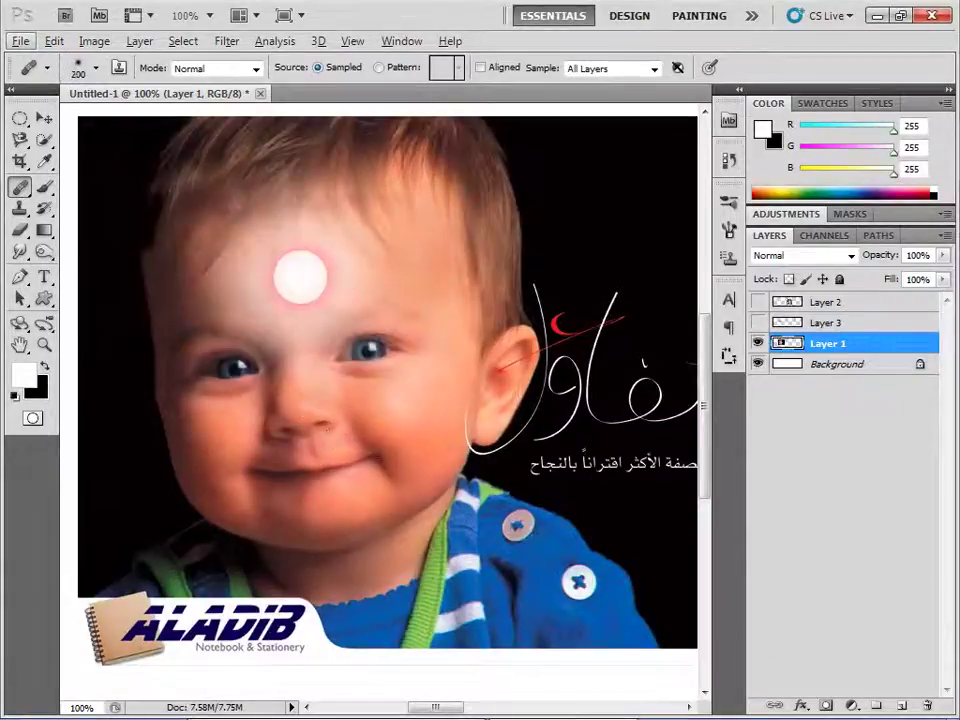
{"action": "left_click", "coordinate": [307, 274], "text": "alt"}
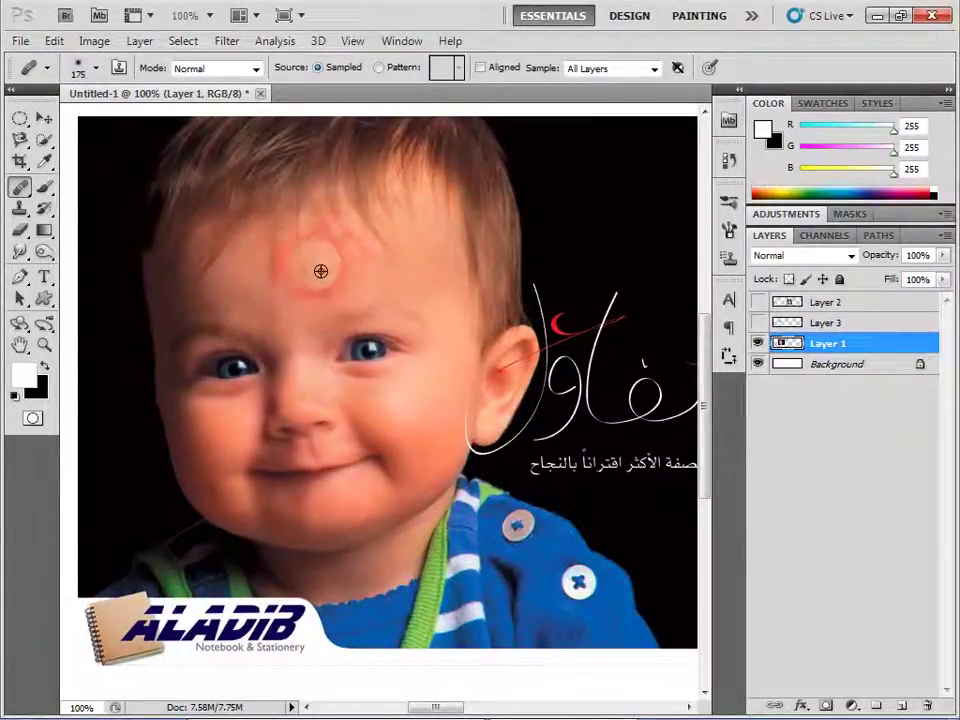
{"action": "left_click", "coordinate": [372, 362]}
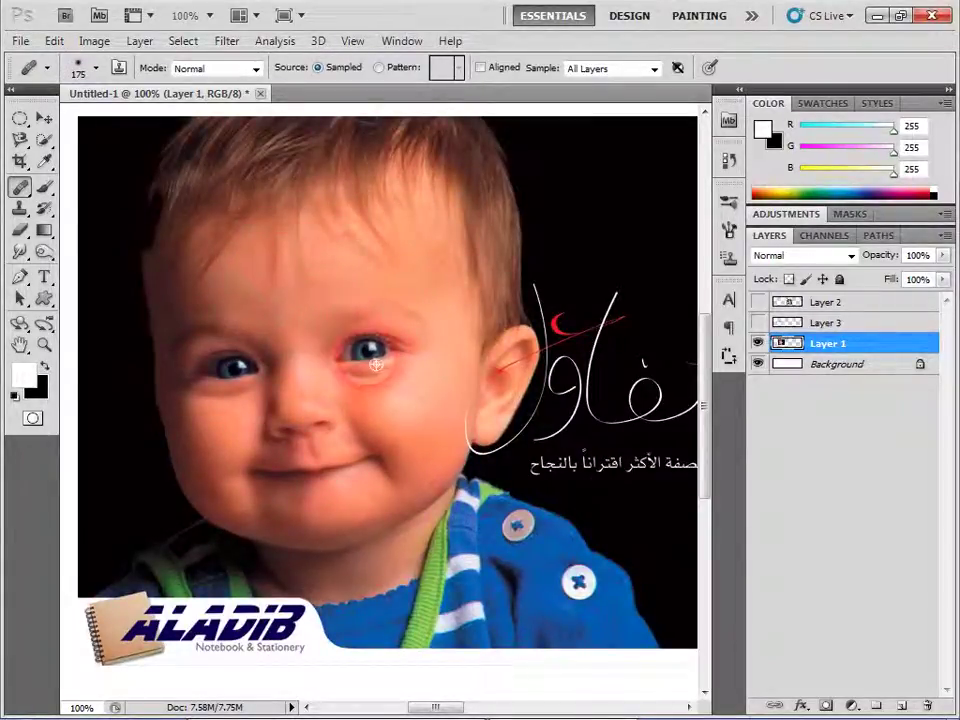
{"action": "left_click", "coordinate": [370, 350]}
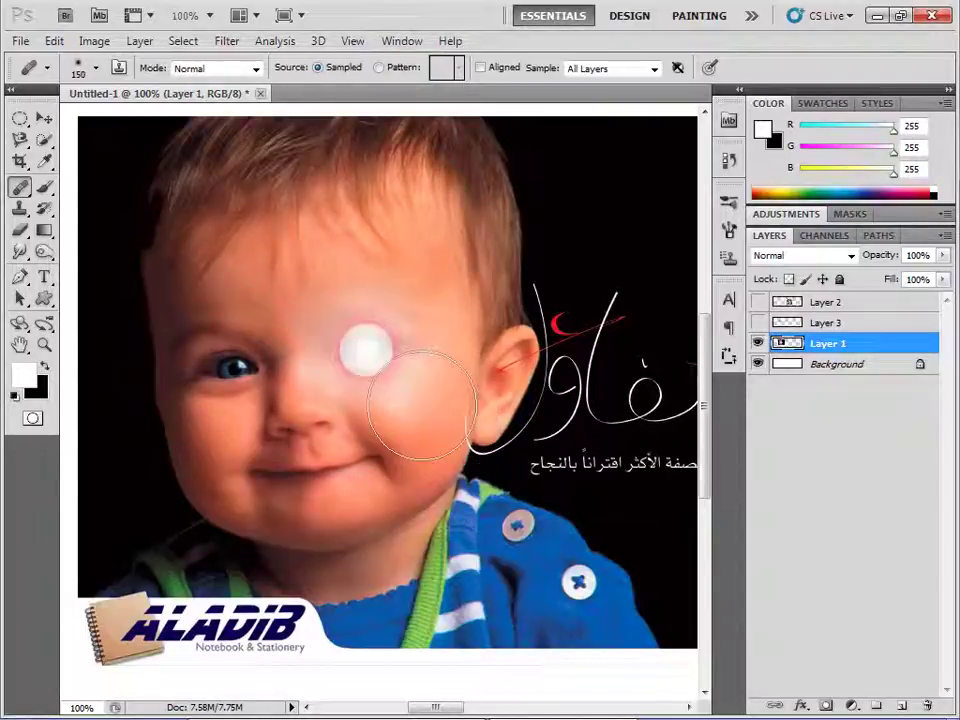
{"action": "key", "text": "bracketleft"}
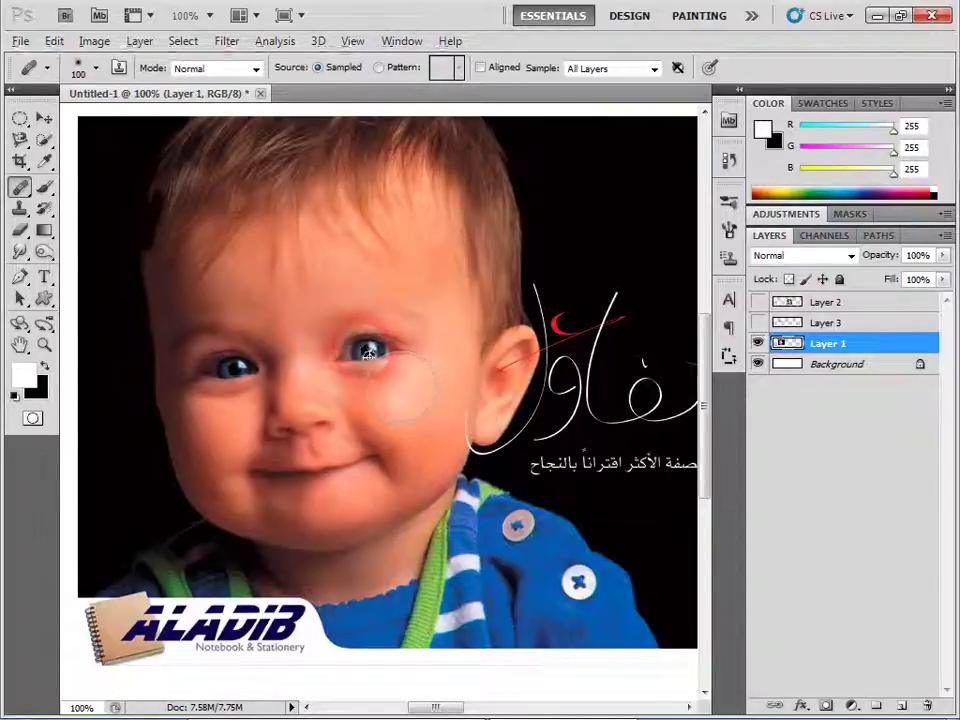
{"action": "left_click", "coordinate": [285, 292]}
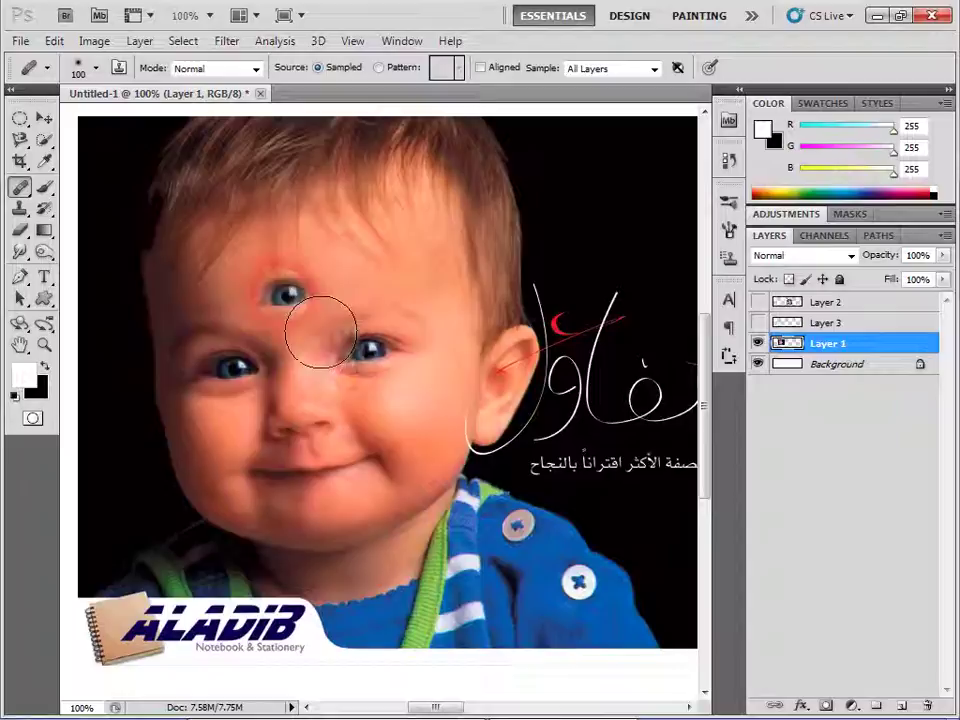
{"action": "left_click", "coordinate": [385, 430]}
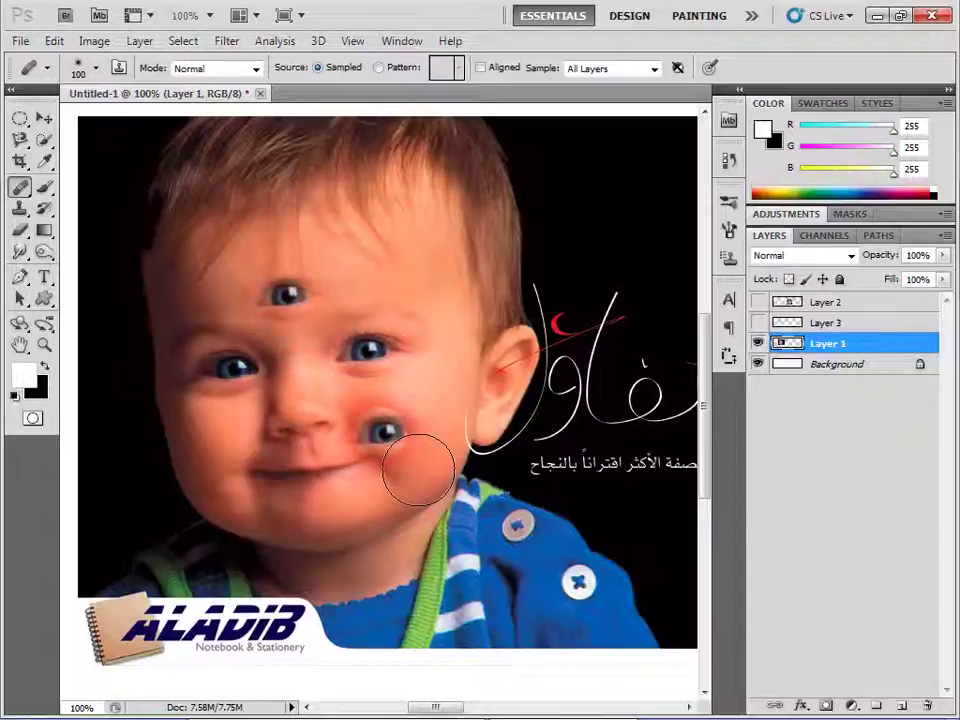
{"action": "key", "text": "ctrl+z"}
{"action": "left_click", "coordinate": [368, 452]}
{"action": "key", "text": "ctrl+z"}
{"action": "left_click", "coordinate": [426, 521]}
{"action": "key", "text": "ctrl+z"}
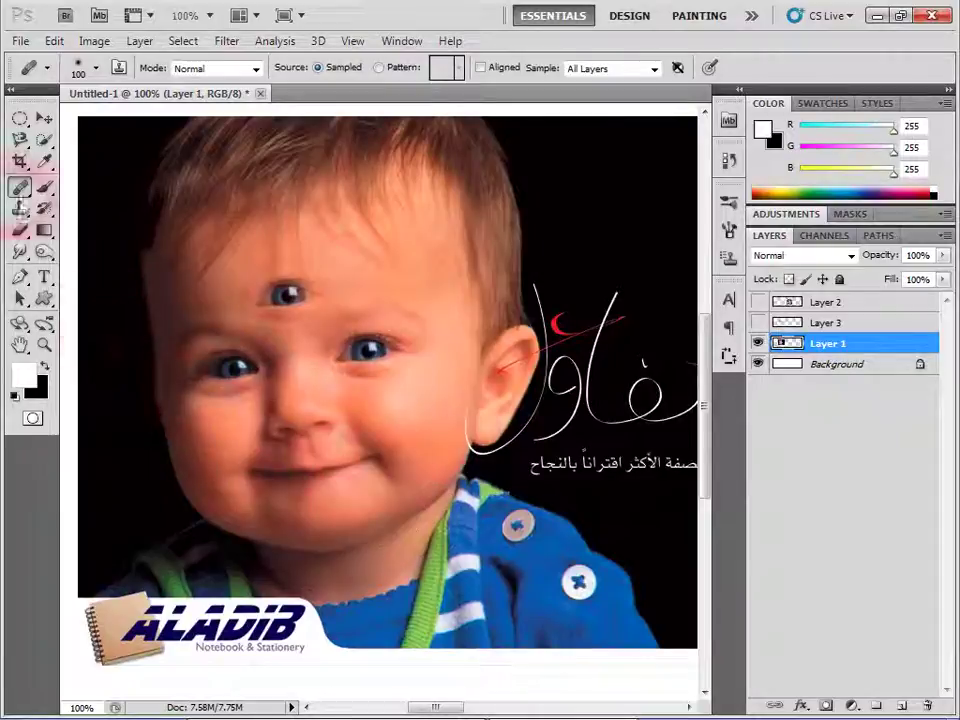
{"action": "right_click", "coordinate": [20, 187]}
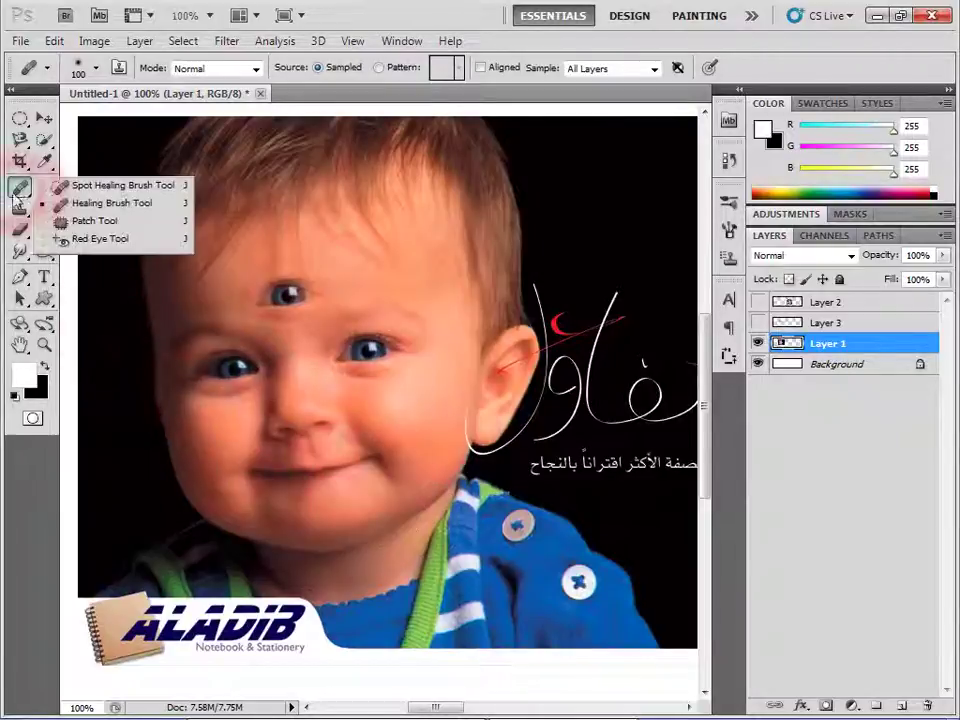
{"action": "left_click", "coordinate": [111, 206]}
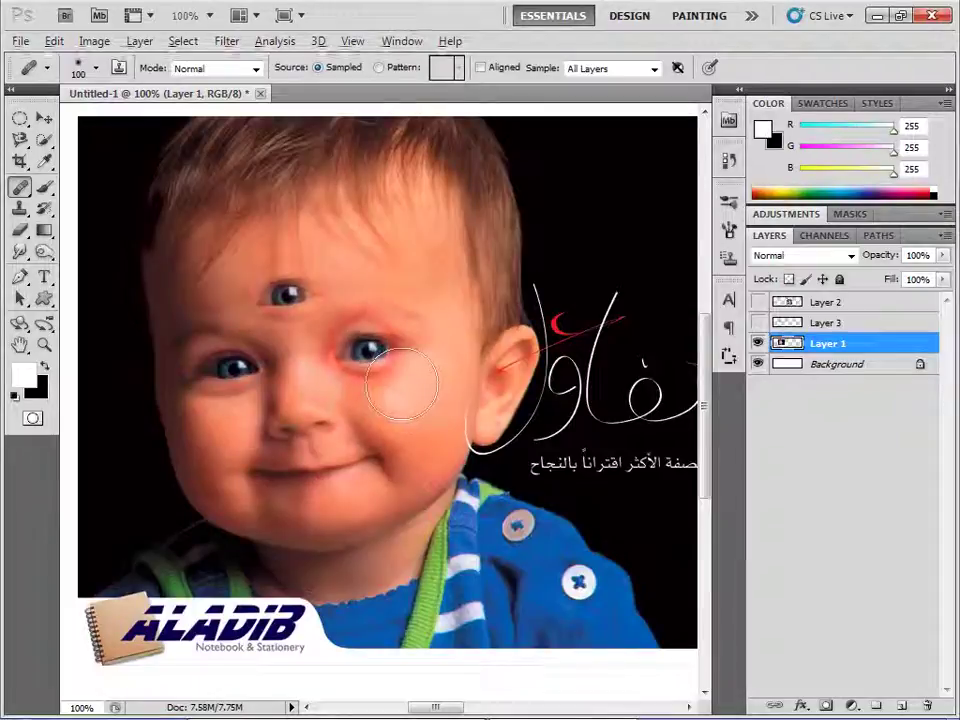
{"action": "left_click", "coordinate": [369, 351], "text": "alt"}
{"action": "mouse_move", "coordinate": [228, 425]}
{"action": "left_mouse_down"}
{"action": "mouse_move", "coordinate": [270, 455]}
{"action": "mouse_move", "coordinate": [133, 380]}
{"action": "left_mouse_up"}
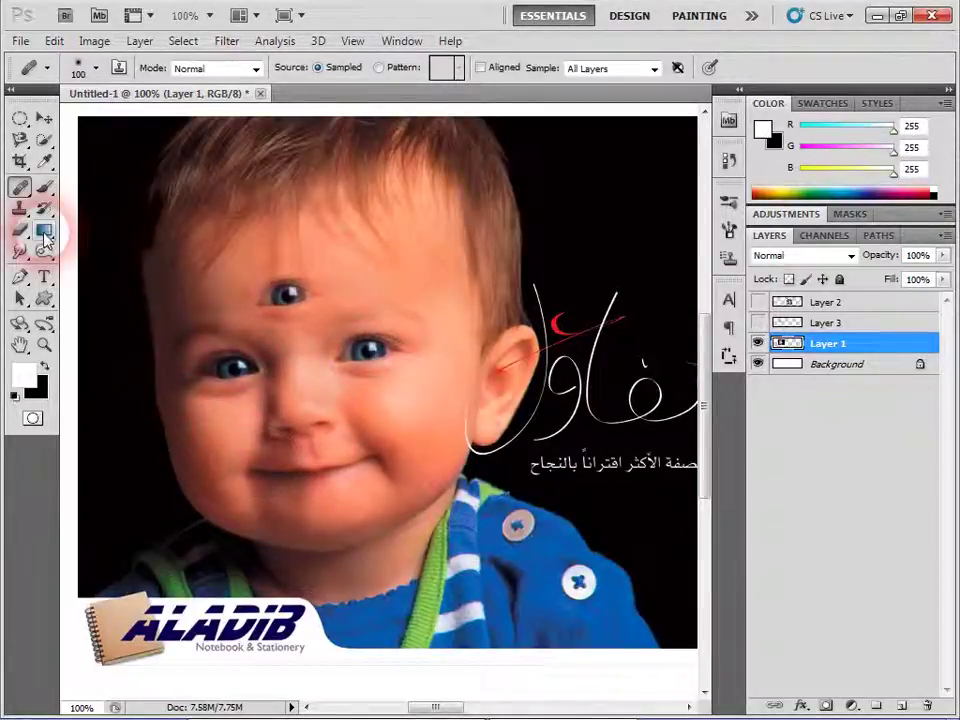
{"action": "key", "text": "ctrl+alt+z"}
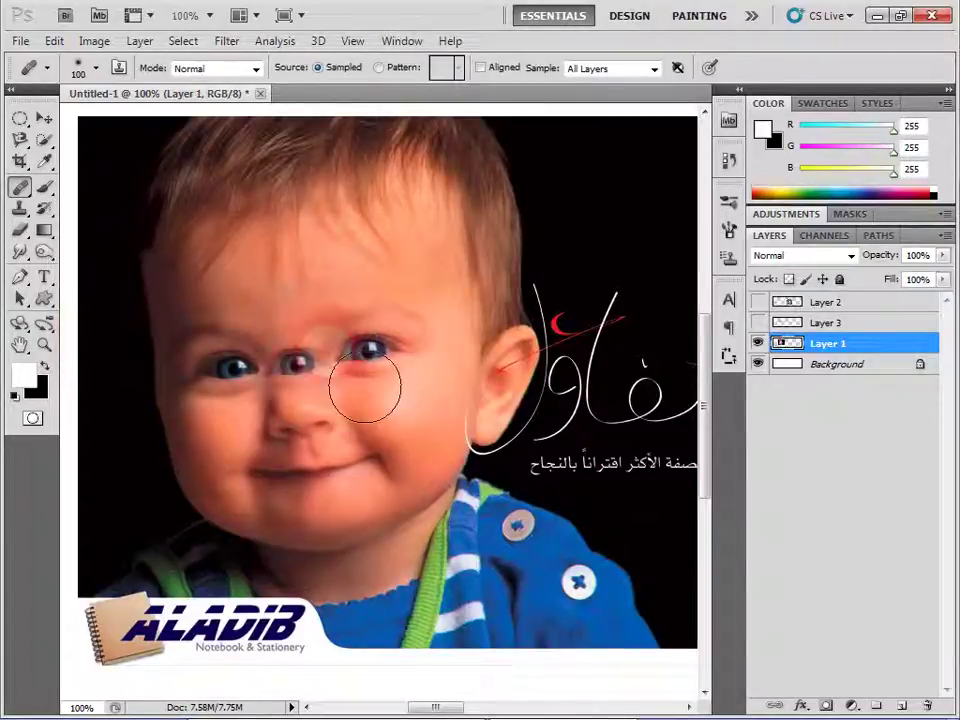
{"action": "key", "text": "ctrl+alt+z"}
{"action": "left_click_drag", "start_coordinate": [372, 360], "coordinate": [400, 389]}
{"action": "key", "text": "ctrl+alt+z"}
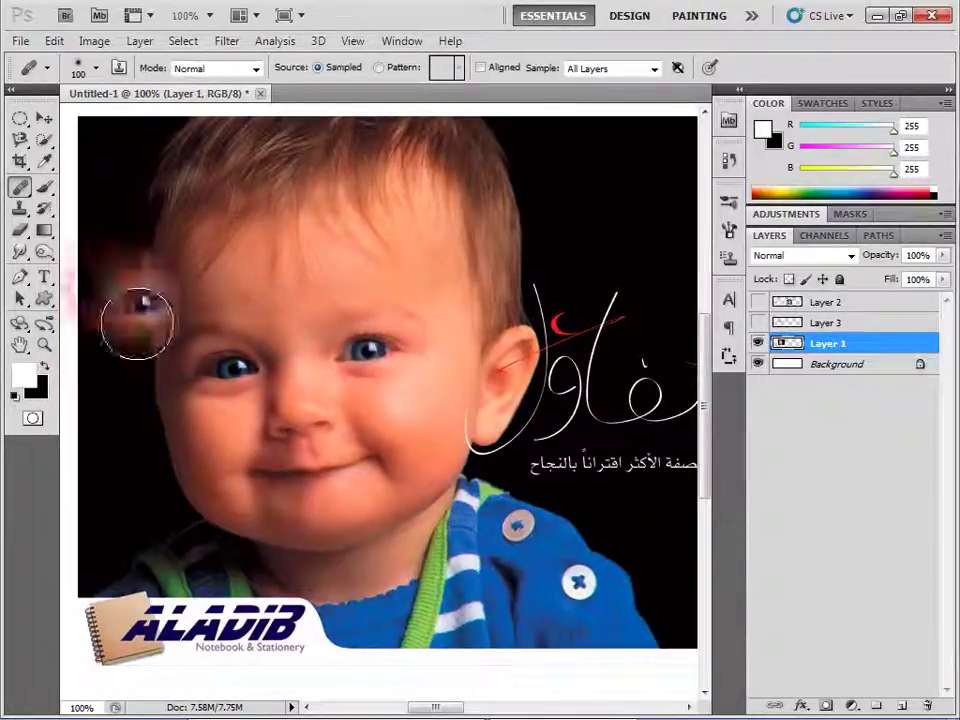
{"action": "left_click_drag", "start_coordinate": [20, 187], "coordinate": [115, 228]}
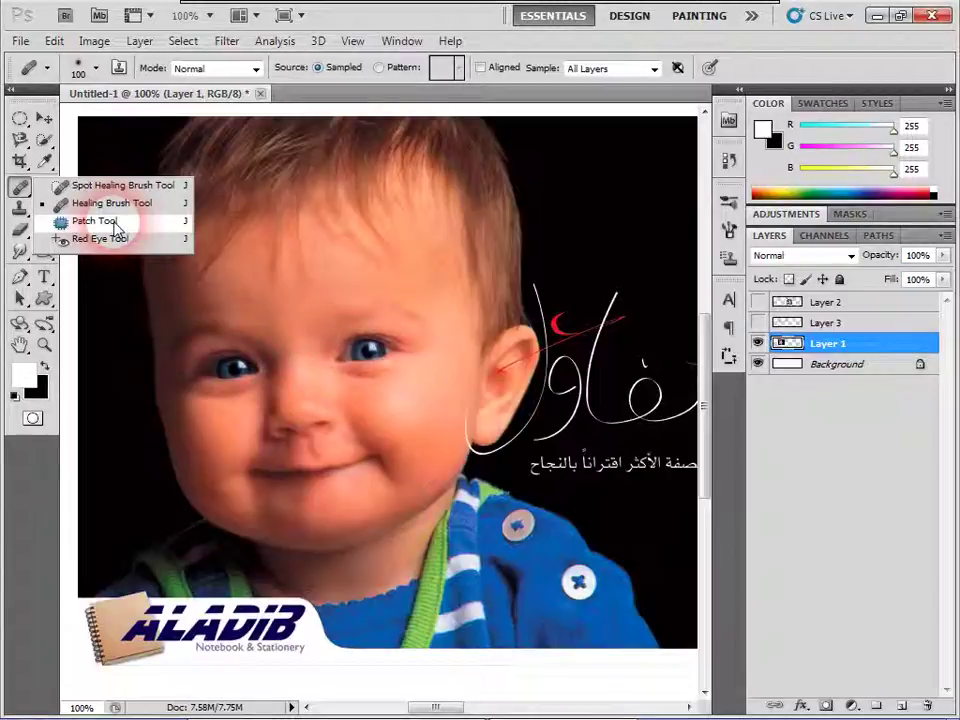
{"action": "left_click", "coordinate": [115, 222]}
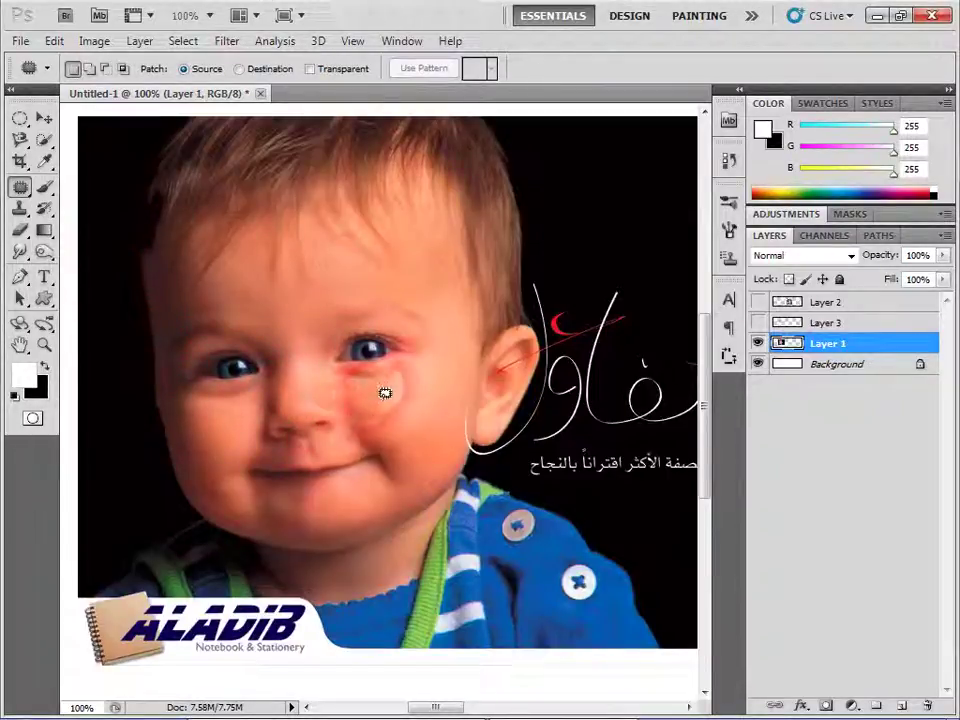
Step: Patch the right eye away with forehead skin and deselect
{"action": "left_click_drag", "start_coordinate": [433, 368], "coordinate": [323, 355]}
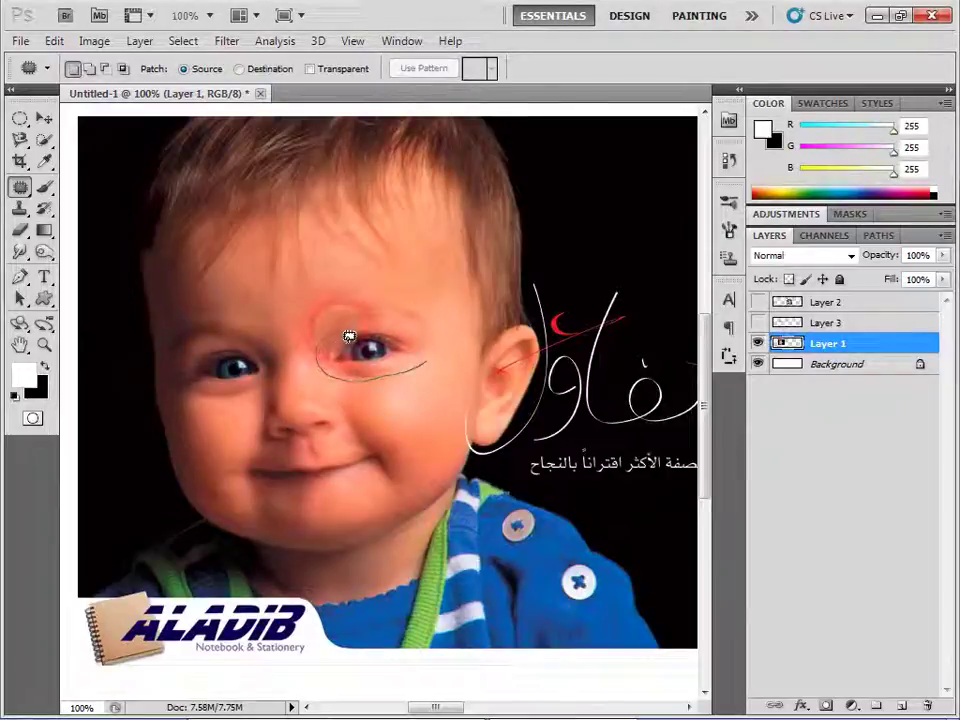
{"action": "left_click_drag", "start_coordinate": [323, 355], "coordinate": [430, 360]}
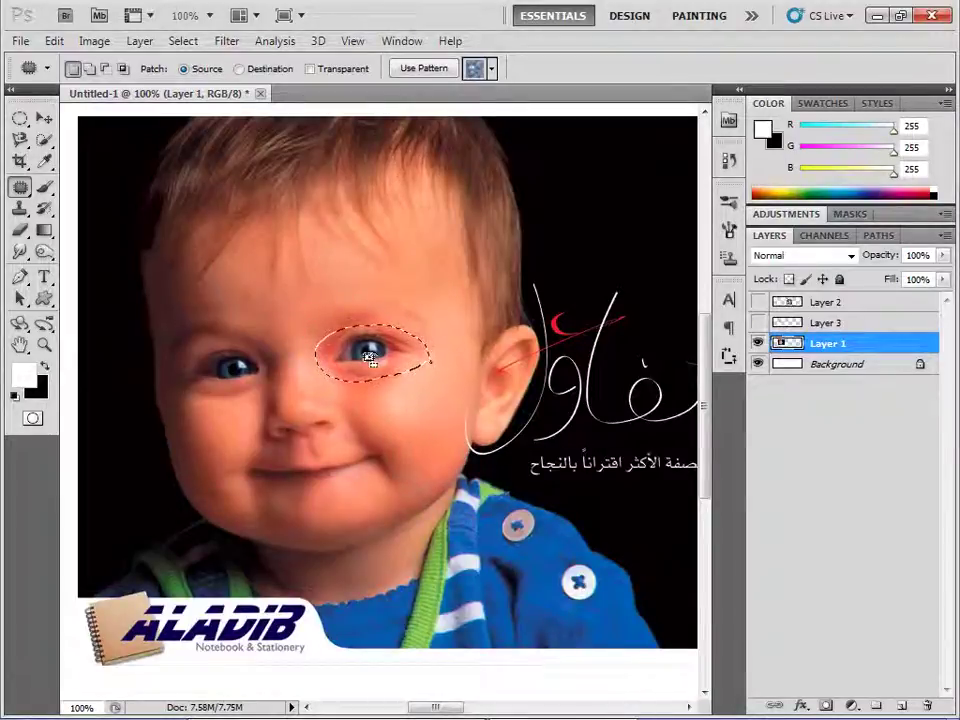
{"action": "mouse_move", "coordinate": [369, 357]}
{"action": "left_mouse_down"}
{"action": "mouse_move", "coordinate": [411, 421]}
{"action": "mouse_move", "coordinate": [267, 313]}
{"action": "left_mouse_up"}
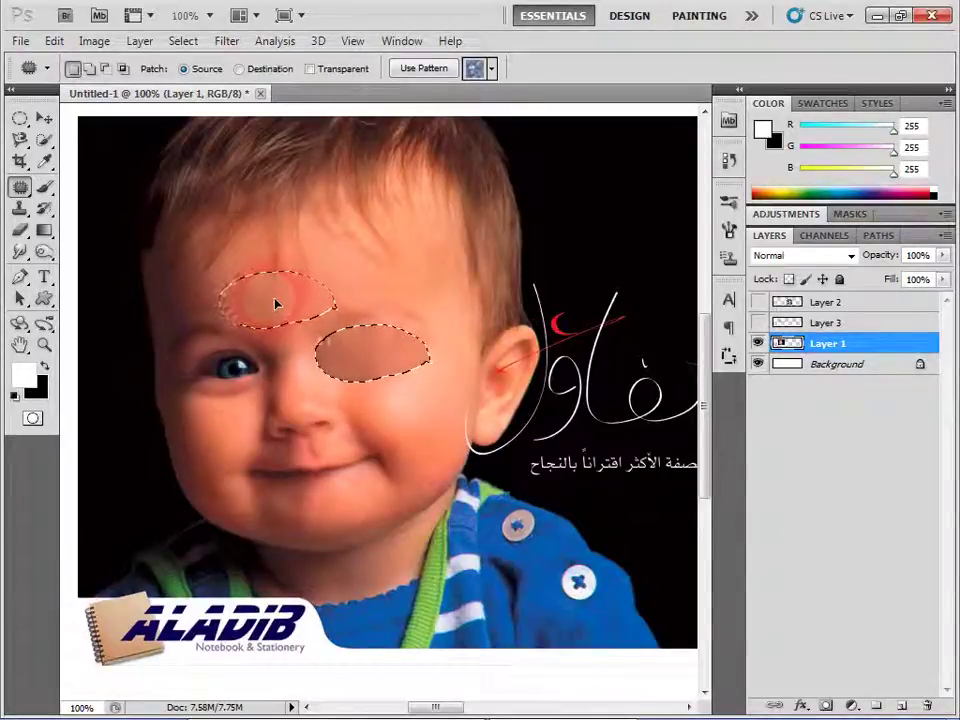
{"action": "left_click_drag", "start_coordinate": [267, 313], "coordinate": [281, 297]}
{"action": "key", "text": "ctrl+d"}
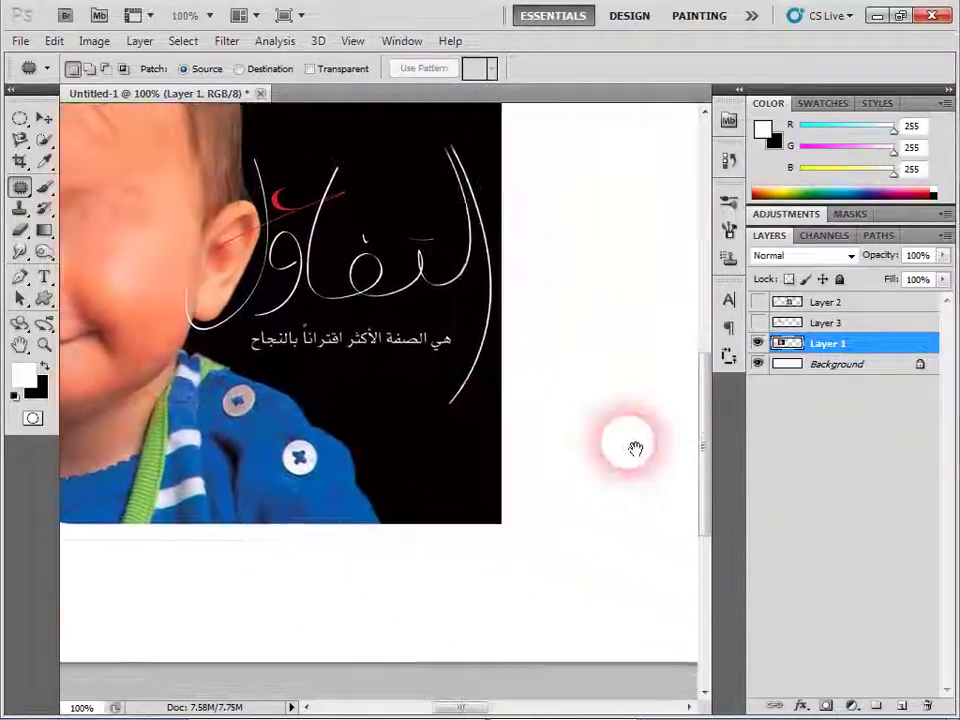
Step: Bring the face back into view, outline the mouth, and open another image
{"action": "mouse_move", "coordinate": [626, 446]}
{"action": "left_mouse_down"}
{"action": "mouse_move", "coordinate": [421, 498]}
{"action": "mouse_move", "coordinate": [302, 564]}
{"action": "mouse_move", "coordinate": [407, 521]}
{"action": "left_mouse_up"}
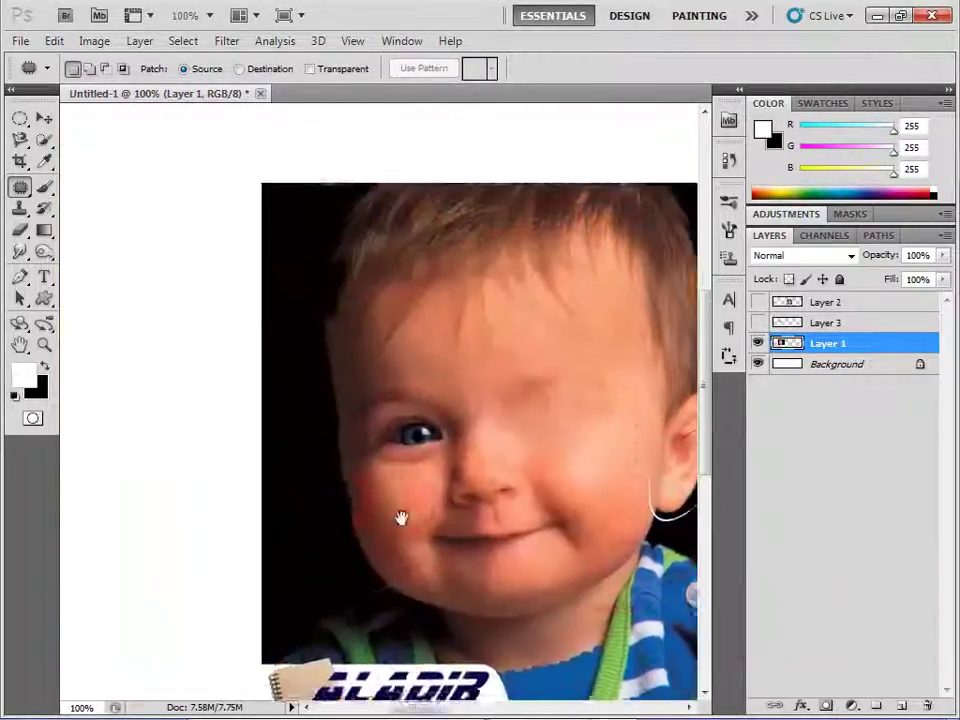
{"action": "left_click_drag", "start_coordinate": [285, 499], "coordinate": [154, 469]}
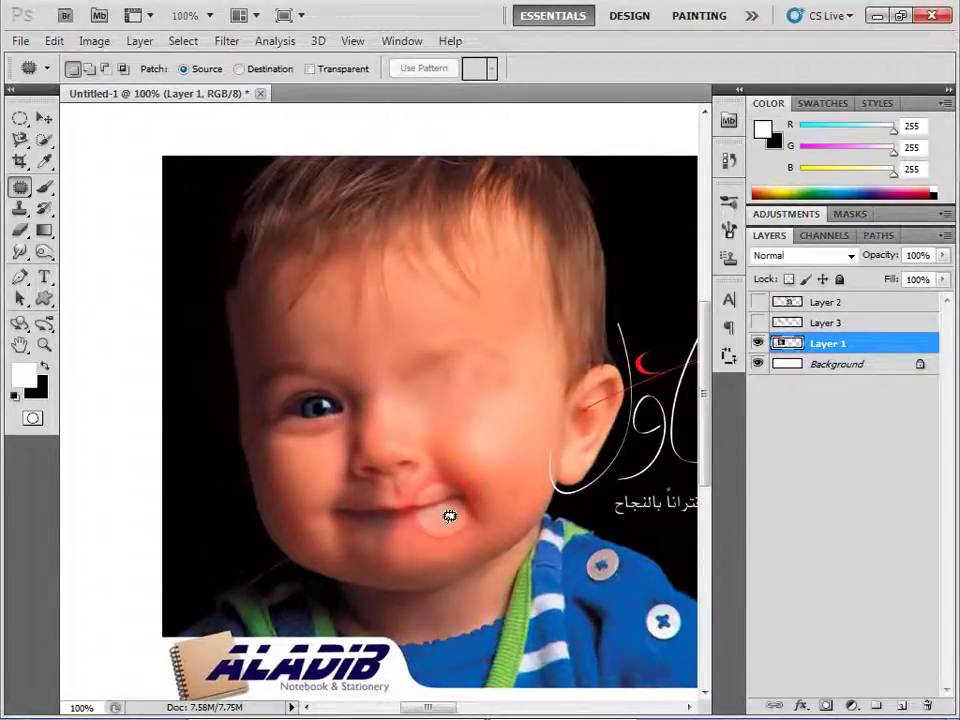
{"action": "left_click_drag", "start_coordinate": [231, 182], "coordinate": [221, 232]}
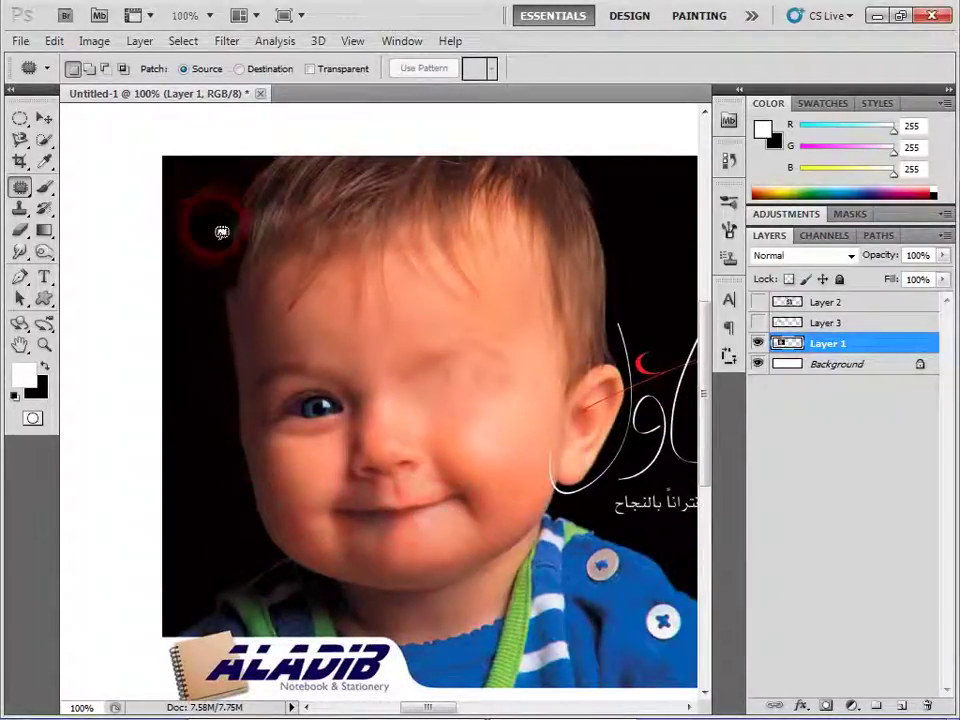
{"action": "left_click", "coordinate": [460, 495]}
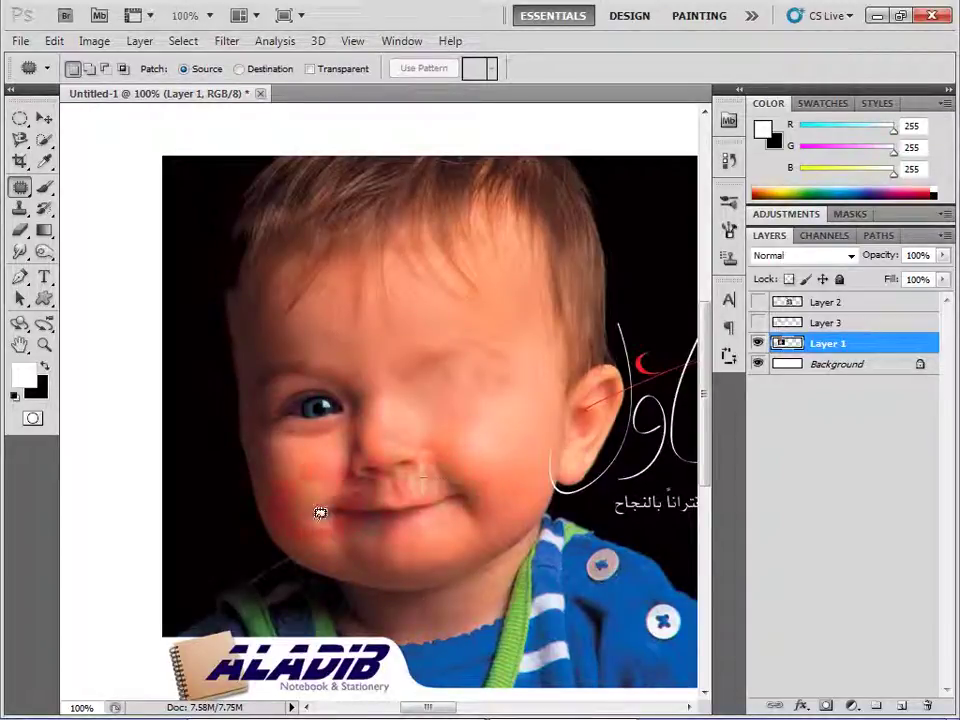
{"action": "left_click_drag", "start_coordinate": [322, 511], "coordinate": [316, 504]}
{"action": "left_click", "coordinate": [20, 41]}
{"action": "left_click", "coordinate": [40, 78]}
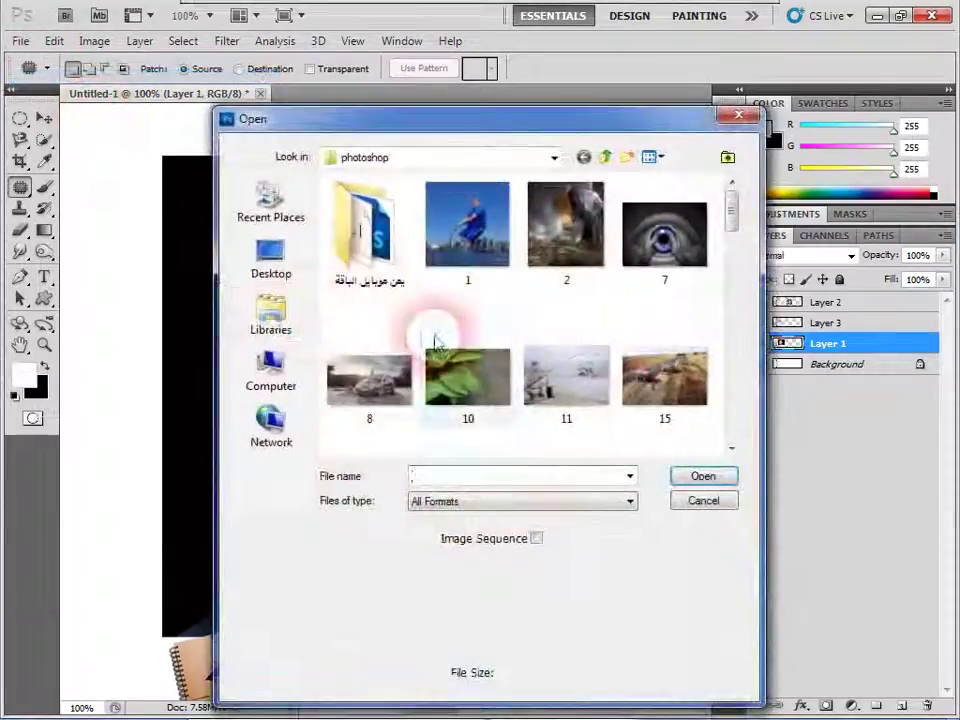
{"action": "left_click", "coordinate": [446, 364]}
{"action": "left_click_drag", "start_coordinate": [731, 210], "coordinate": [743, 275]}
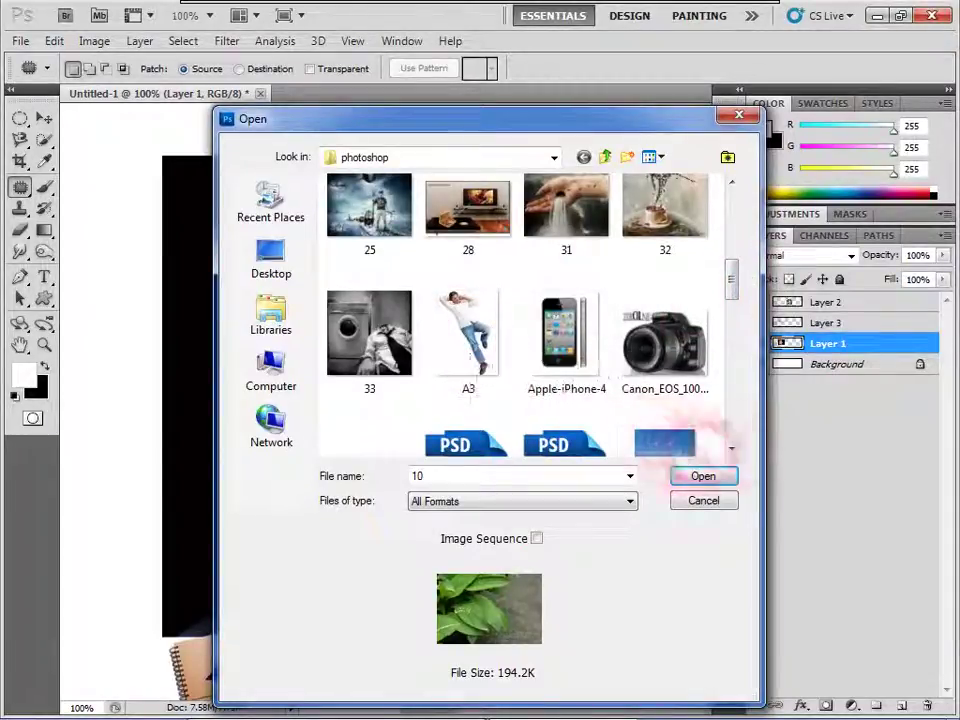
{"action": "left_click", "coordinate": [732, 449]}
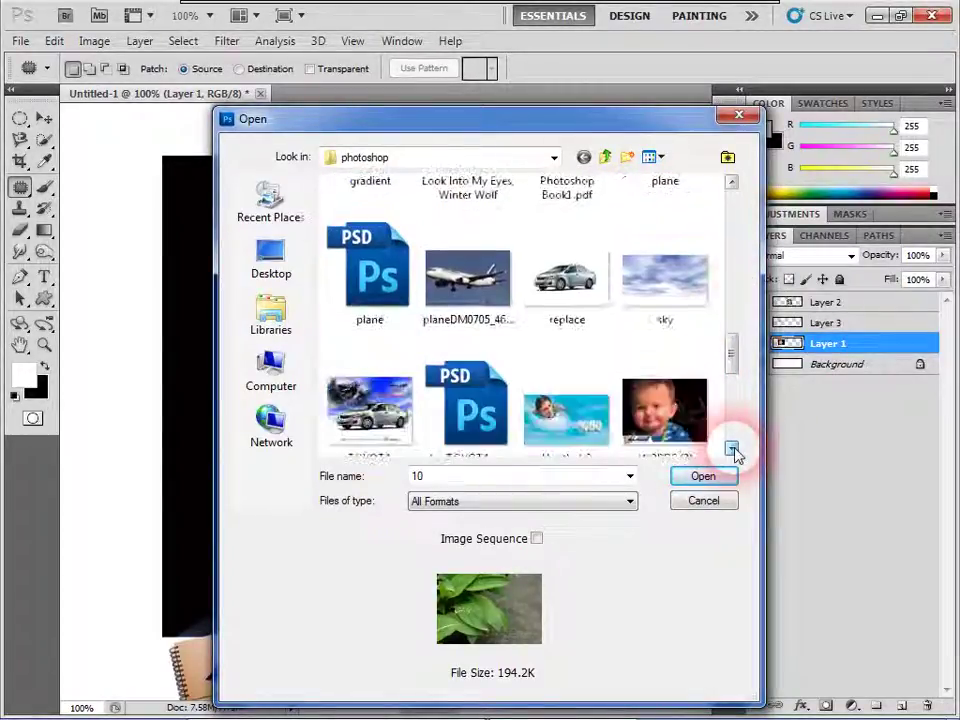
{"action": "left_click", "coordinate": [705, 501]}
{"action": "left_click", "coordinate": [438, 493]}
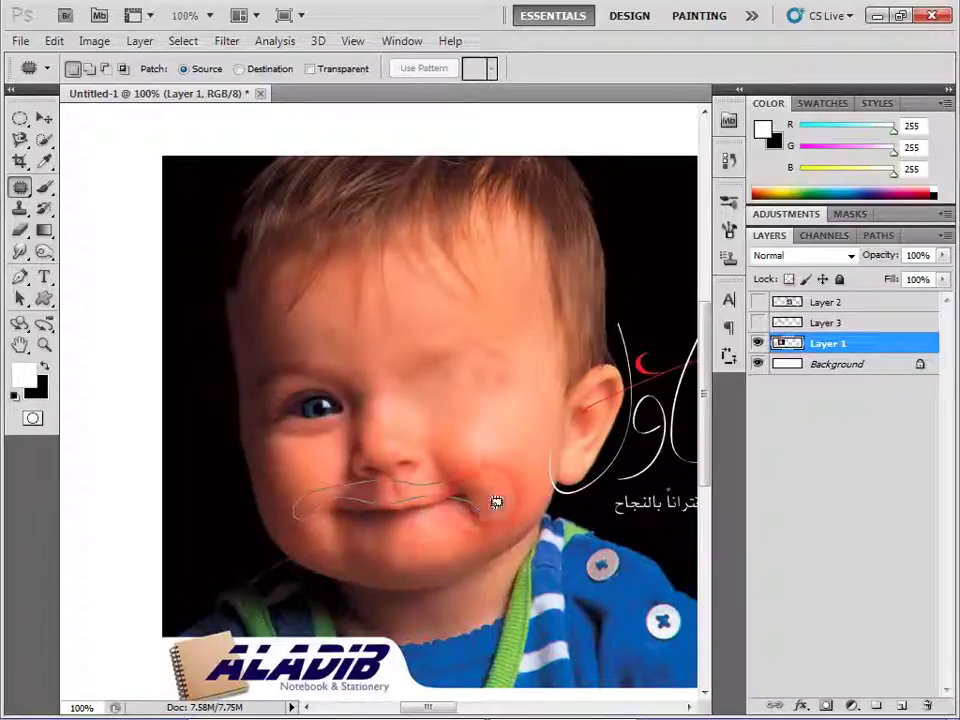
Step: Patch the mouth area with hair texture from the top of the head and deselect
{"action": "left_click_drag", "start_coordinate": [424, 505], "coordinate": [439, 490]}
{"action": "left_click_drag", "start_coordinate": [353, 489], "coordinate": [397, 200]}
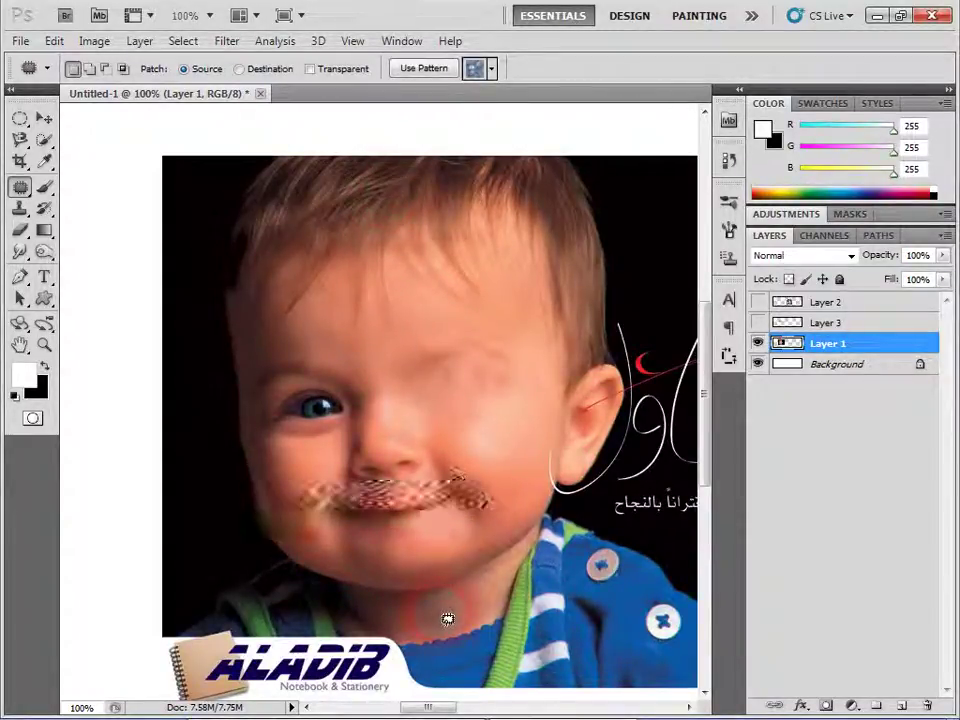
{"action": "left_click_drag", "start_coordinate": [395, 509], "coordinate": [369, 194]}
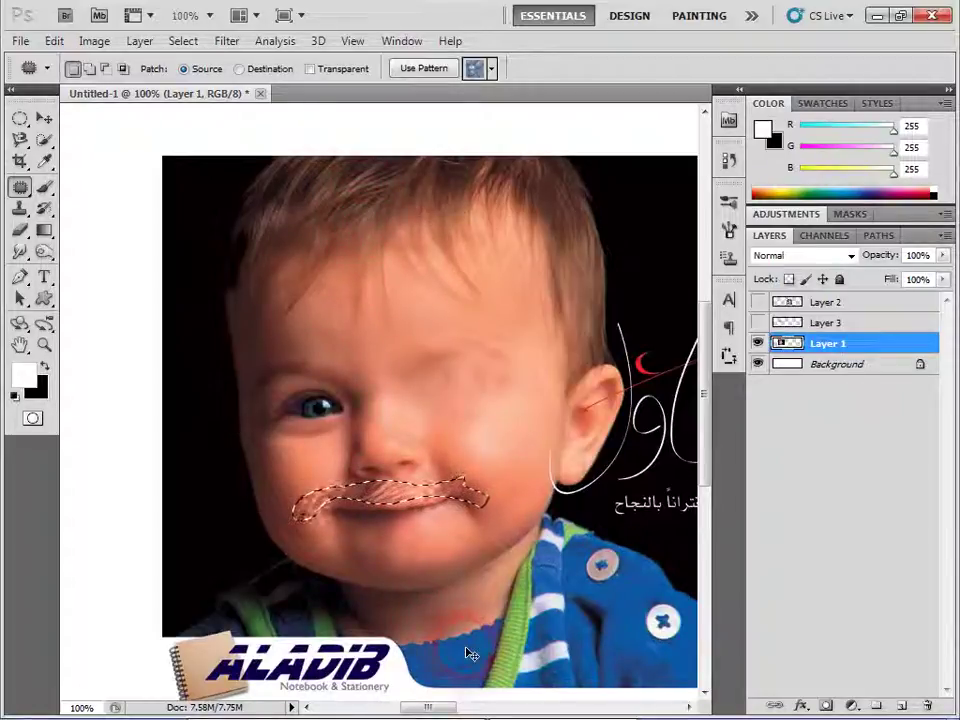
{"action": "key", "text": "ctrl+d"}
{"action": "left_click_drag", "start_coordinate": [262, 524], "coordinate": [276, 531]}
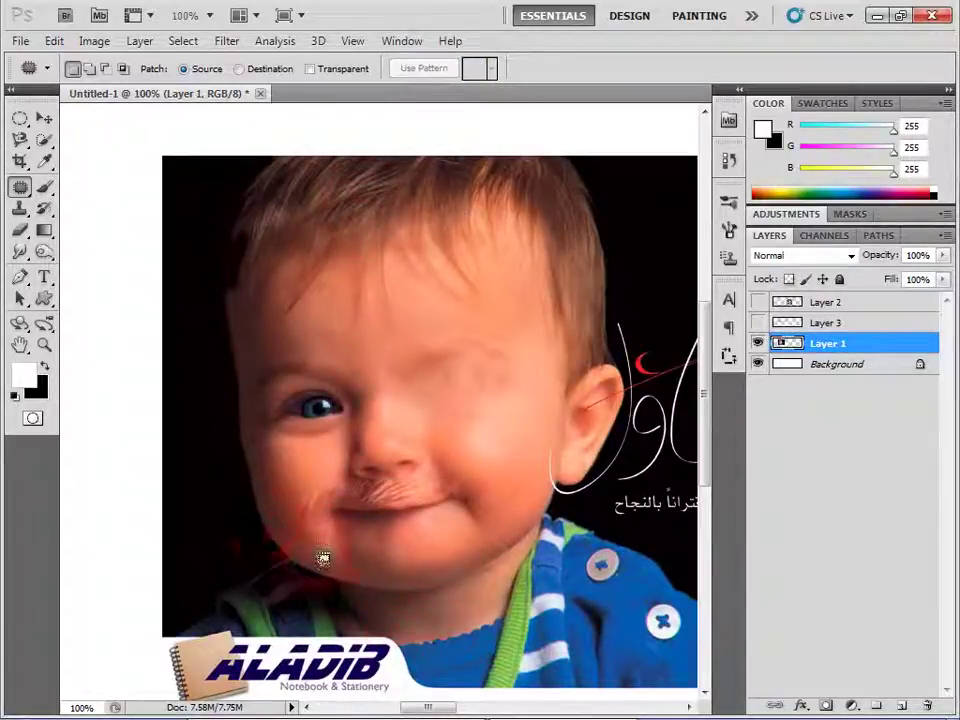
Step: Zoom to 200% and heal away the hair-like moustache above the lip
{"action": "key", "text": "ctrl+plus"}
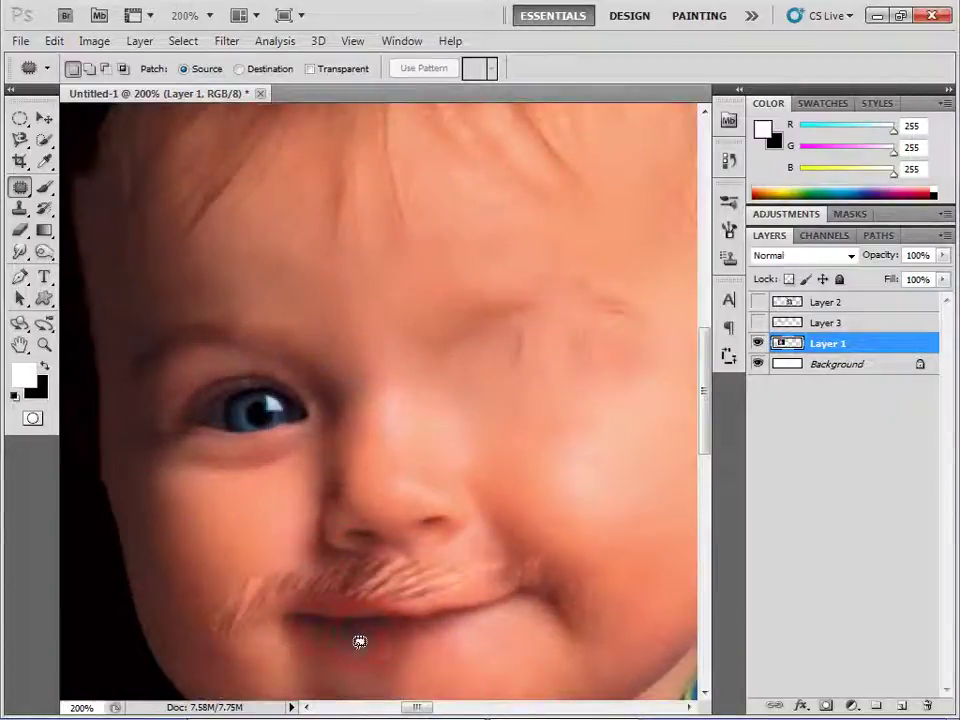
{"action": "left_click_drag", "start_coordinate": [338, 637], "coordinate": [336, 636]}
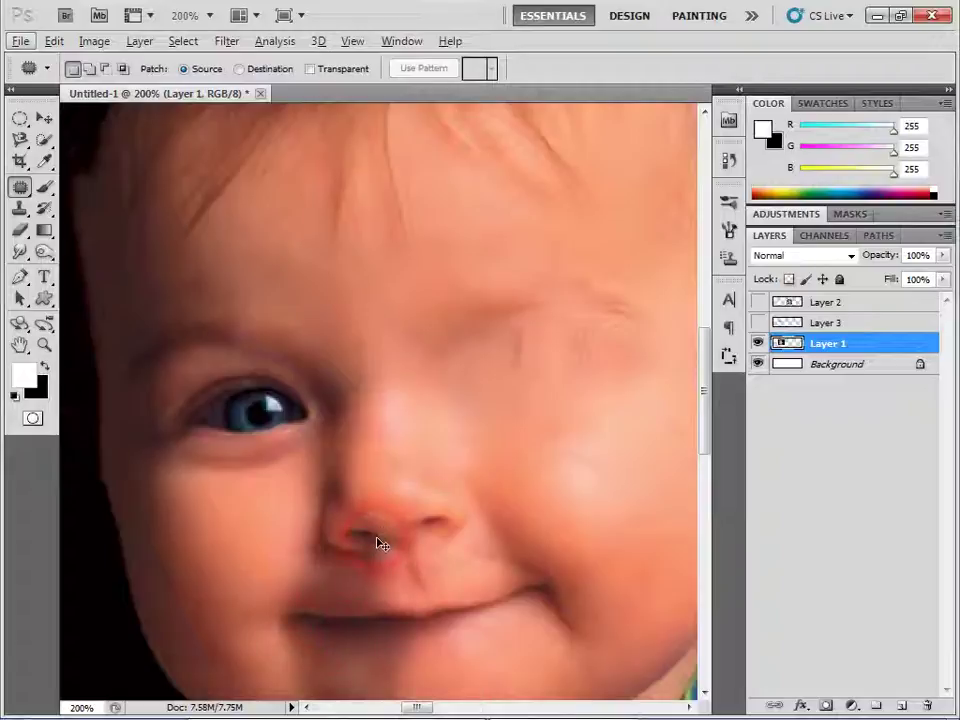
{"action": "left_click", "coordinate": [62, 156]}
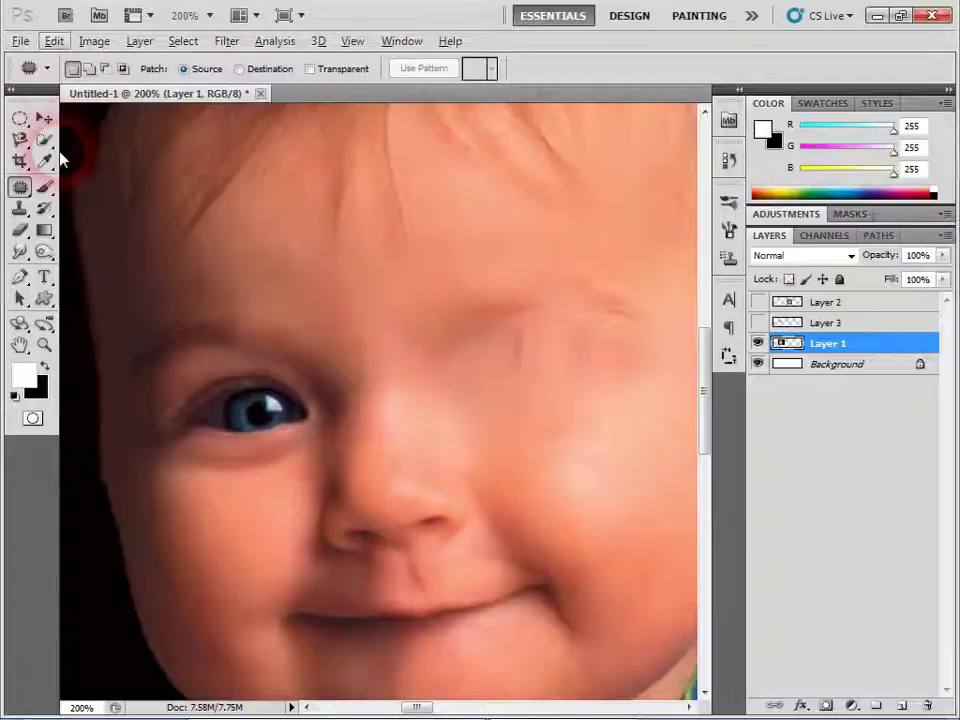
{"action": "left_click", "coordinate": [20, 188]}
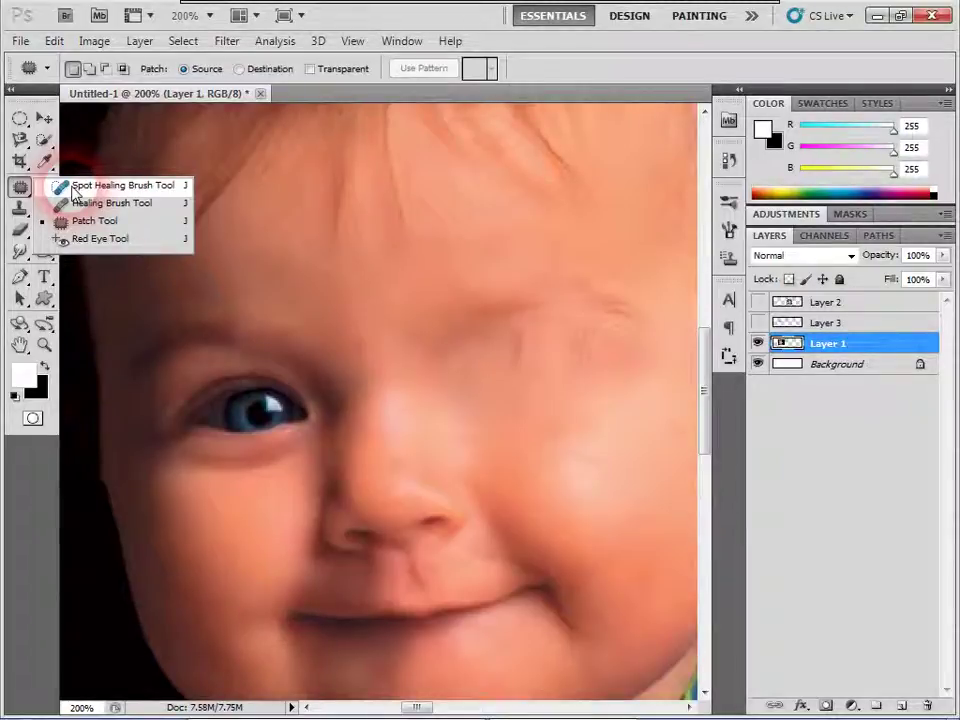
Step: Paint over the eye area with the Spot Healing Brush
{"action": "left_click", "coordinate": [76, 190]}
{"action": "mouse_move", "coordinate": [284, 458]}
{"action": "left_mouse_down"}
{"action": "mouse_move", "coordinate": [336, 472]}
{"action": "mouse_move", "coordinate": [204, 450]}
{"action": "left_mouse_up"}
{"action": "left_click_drag", "start_coordinate": [210, 500], "coordinate": [235, 561]}
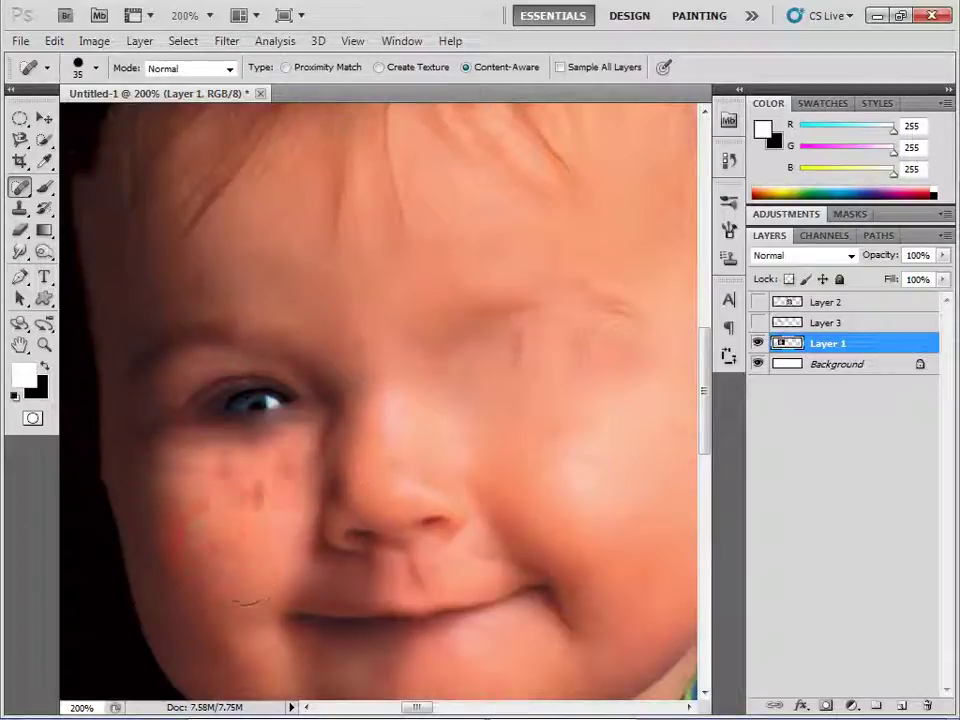
{"action": "mouse_move", "coordinate": [279, 429]}
{"action": "left_mouse_down"}
{"action": "mouse_move", "coordinate": [225, 411]}
{"action": "mouse_move", "coordinate": [250, 447]}
{"action": "mouse_move", "coordinate": [240, 414]}
{"action": "left_mouse_up"}
{"action": "mouse_move", "coordinate": [204, 471]}
{"action": "left_mouse_down"}
{"action": "mouse_move", "coordinate": [230, 430]}
{"action": "mouse_move", "coordinate": [258, 450]}
{"action": "left_mouse_up"}
{"action": "left_click", "coordinate": [184, 463]}
{"action": "left_click", "coordinate": [268, 410]}
{"action": "left_click_drag", "start_coordinate": [300, 430], "coordinate": [229, 422]}
{"action": "left_click_drag", "start_coordinate": [328, 435], "coordinate": [250, 395]}
{"action": "left_click_drag", "start_coordinate": [295, 425], "coordinate": [222, 410]}
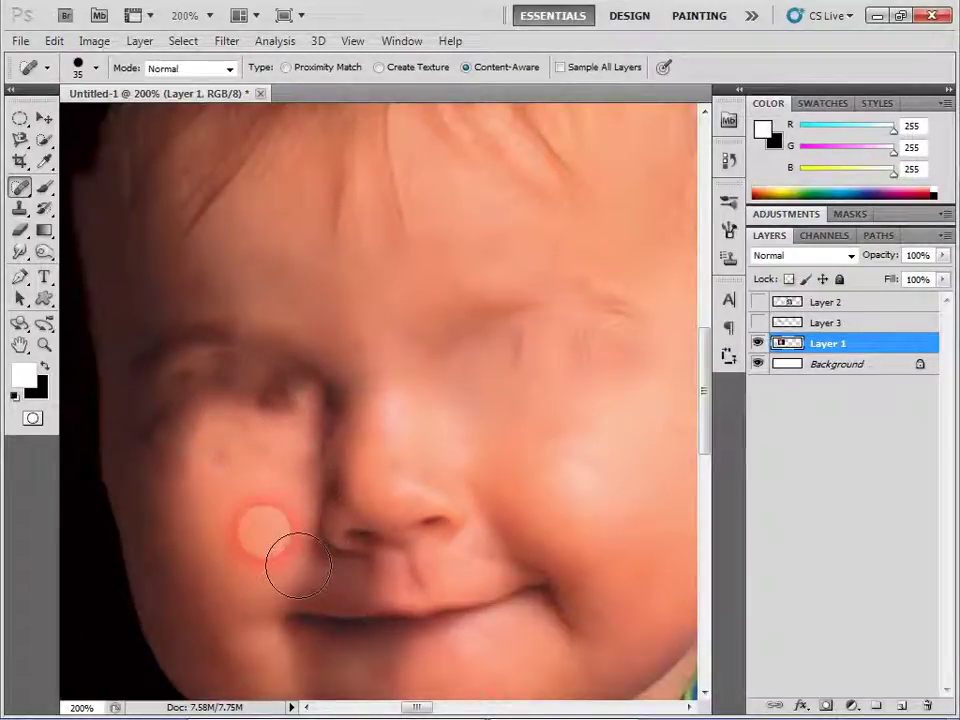
{"action": "scroll", "coordinate": [268, 536], "scroll_direction": "down", "scroll_amount": 1}
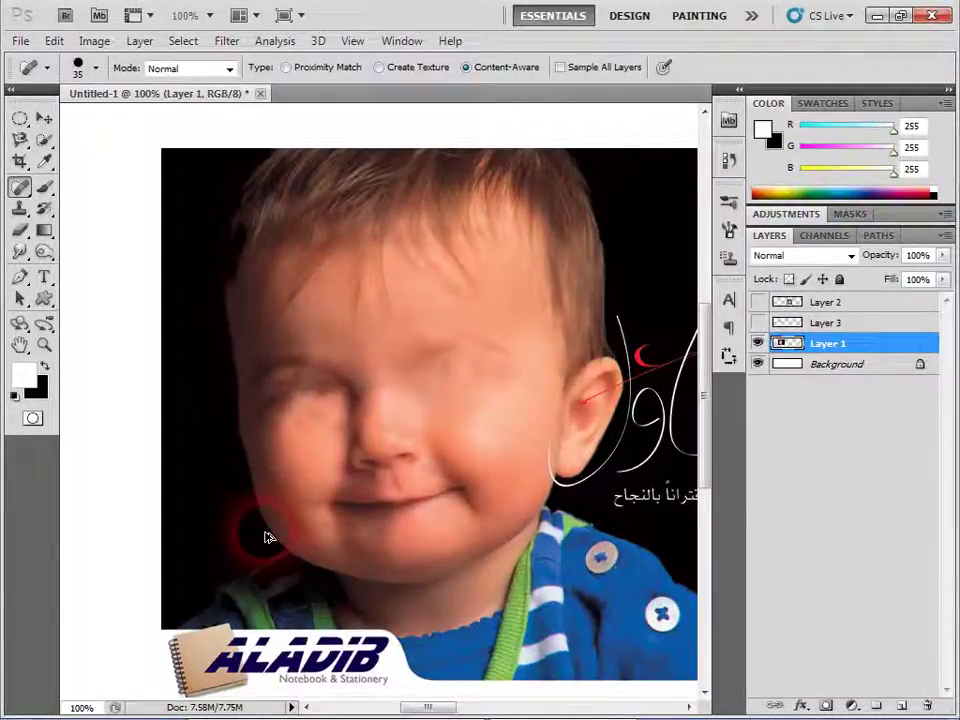
Step: Undo the strokes over the kept eye and re-heal the removed eye area and cheek blotches
{"action": "key", "text": "ctrl+shift+d"}
{"action": "left_click_drag", "start_coordinate": [300, 400], "coordinate": [337, 420]}
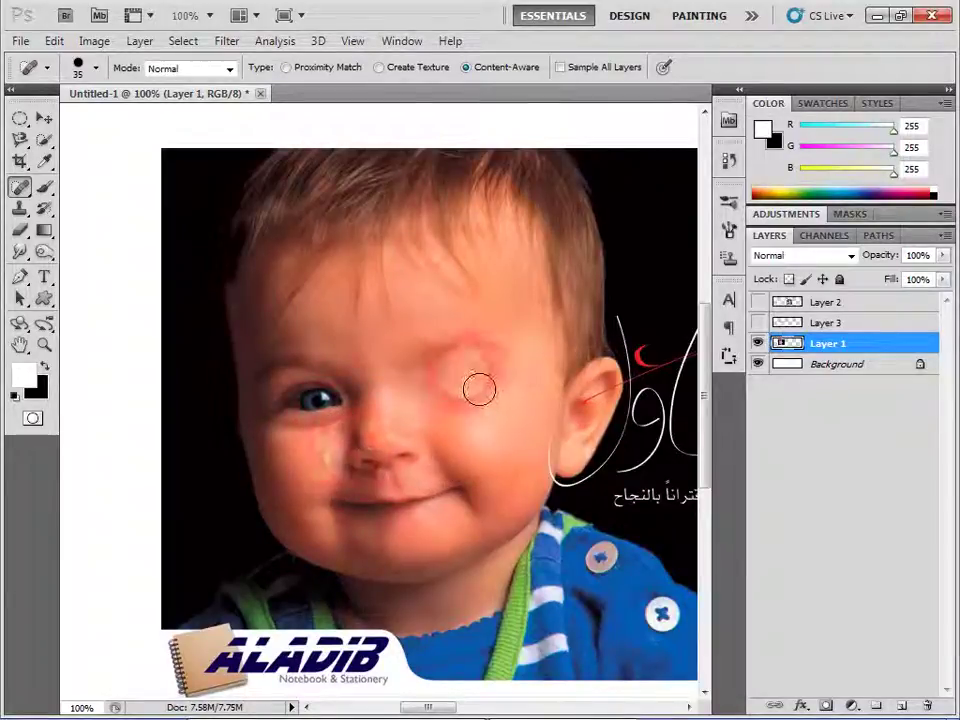
{"action": "left_click_drag", "start_coordinate": [478, 390], "coordinate": [508, 432]}
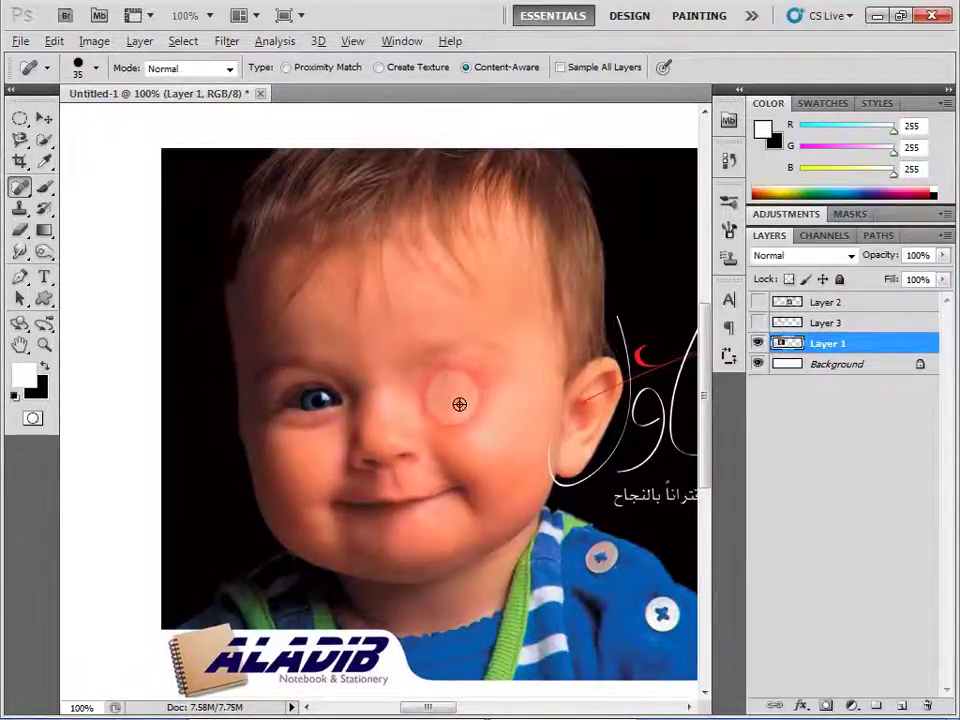
{"action": "left_click", "coordinate": [458, 403], "text": "alt"}
{"action": "left_click", "coordinate": [556, 286]}
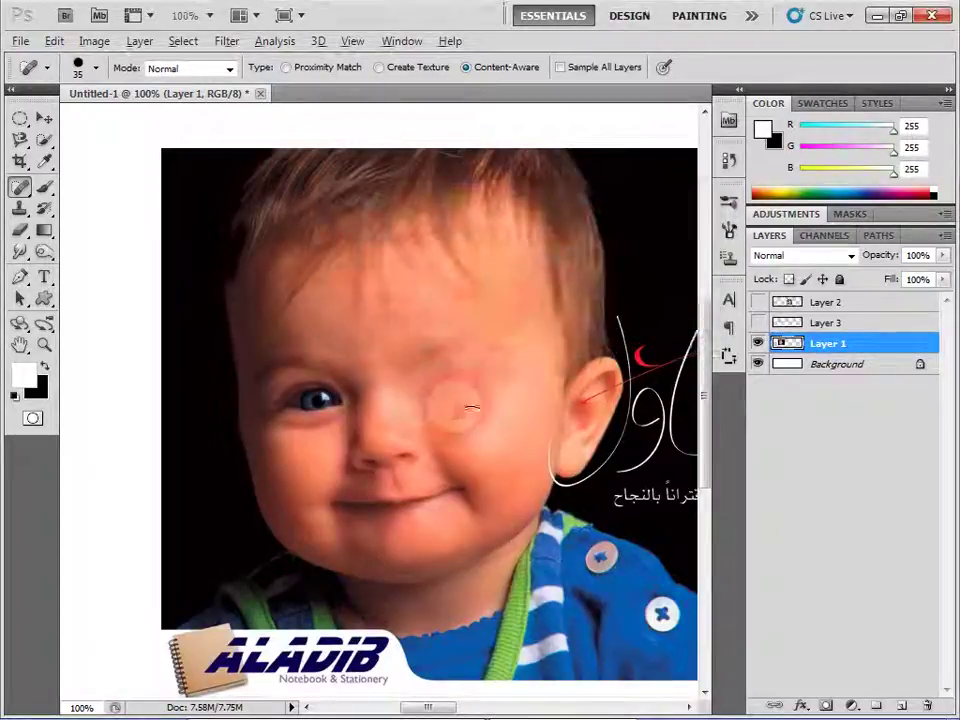
{"action": "left_click", "coordinate": [458, 405], "text": "alt"}
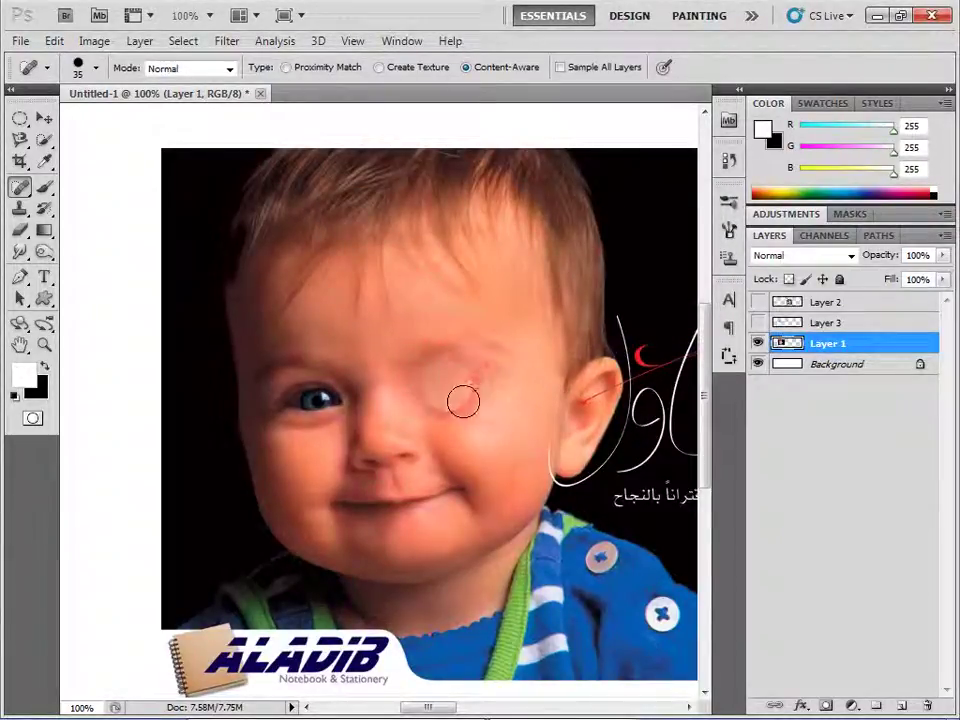
{"action": "left_click", "coordinate": [452, 400], "text": "alt"}
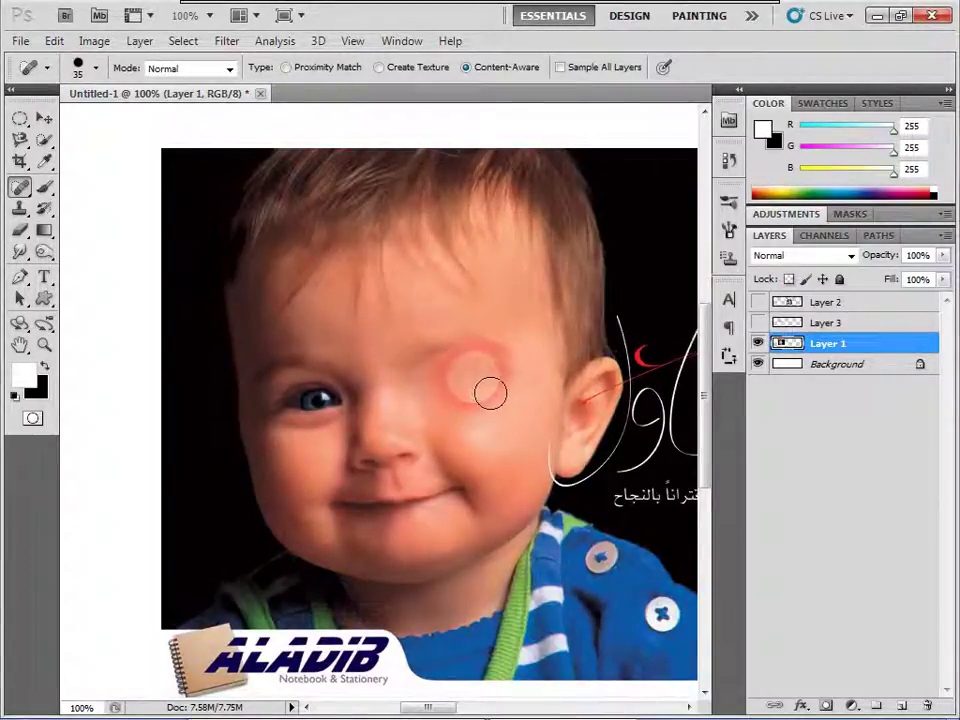
{"action": "left_click_drag", "start_coordinate": [476, 375], "coordinate": [502, 390]}
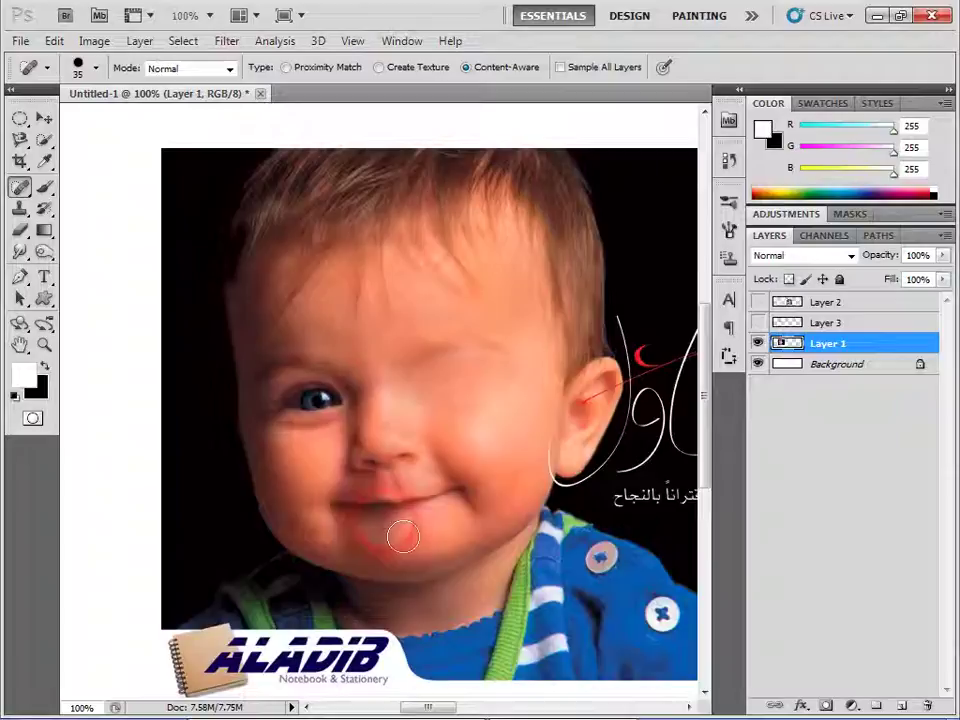
{"action": "left_click", "coordinate": [19, 187]}
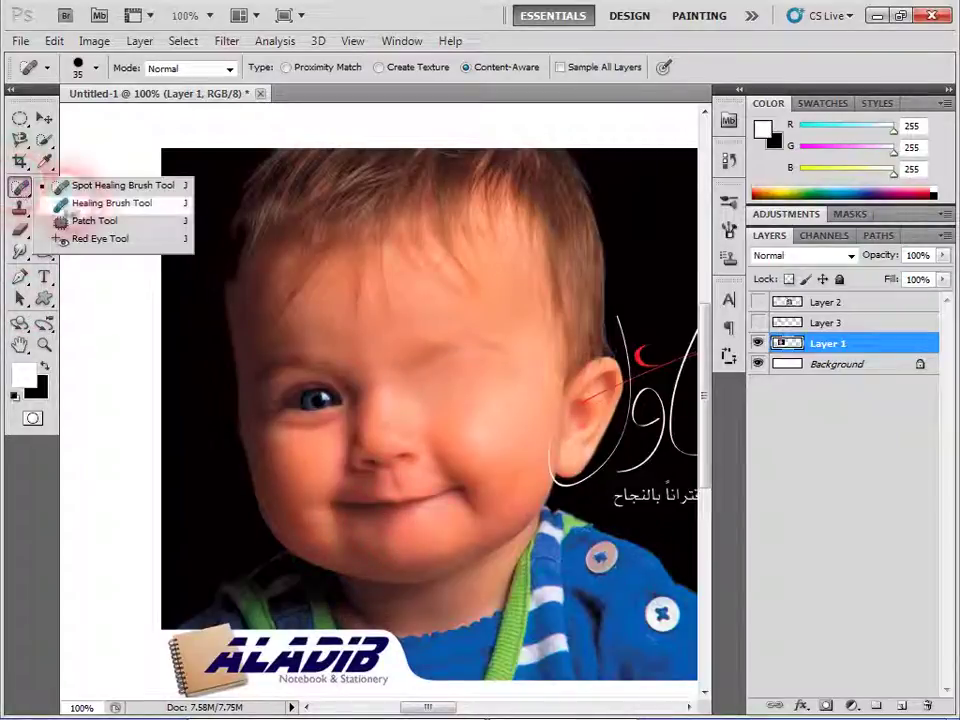
Step: Sample the blue eye with the Healing Brush and paint a copy onto the mid-forehead
{"action": "left_click", "coordinate": [80, 204]}
{"action": "left_click_drag", "start_coordinate": [330, 400], "coordinate": [317, 403]}
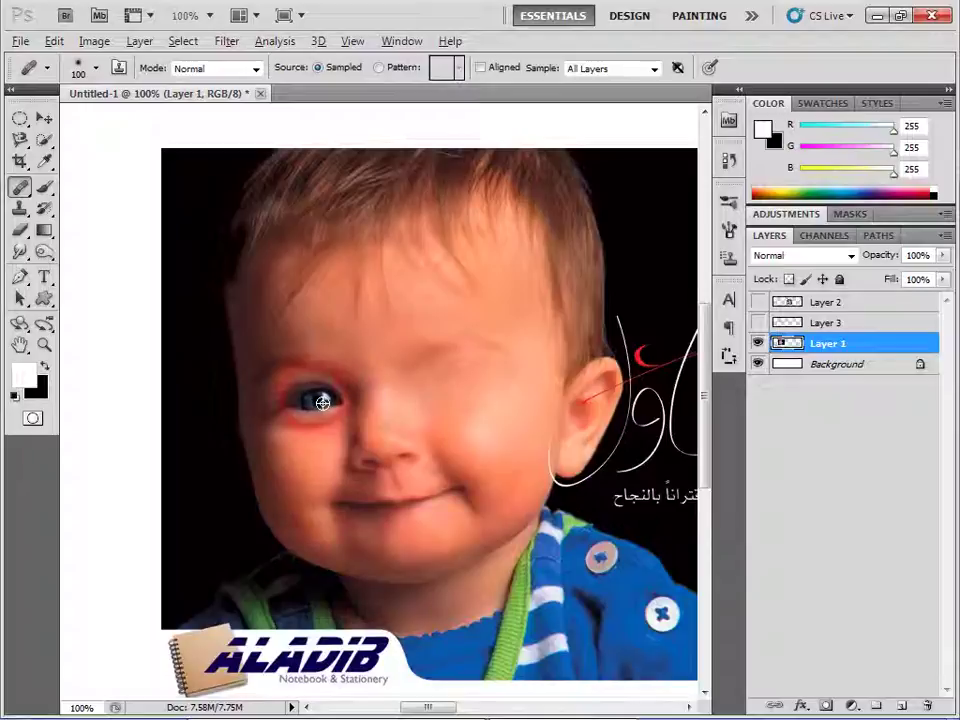
{"action": "left_click_drag", "start_coordinate": [372, 318], "coordinate": [392, 326]}
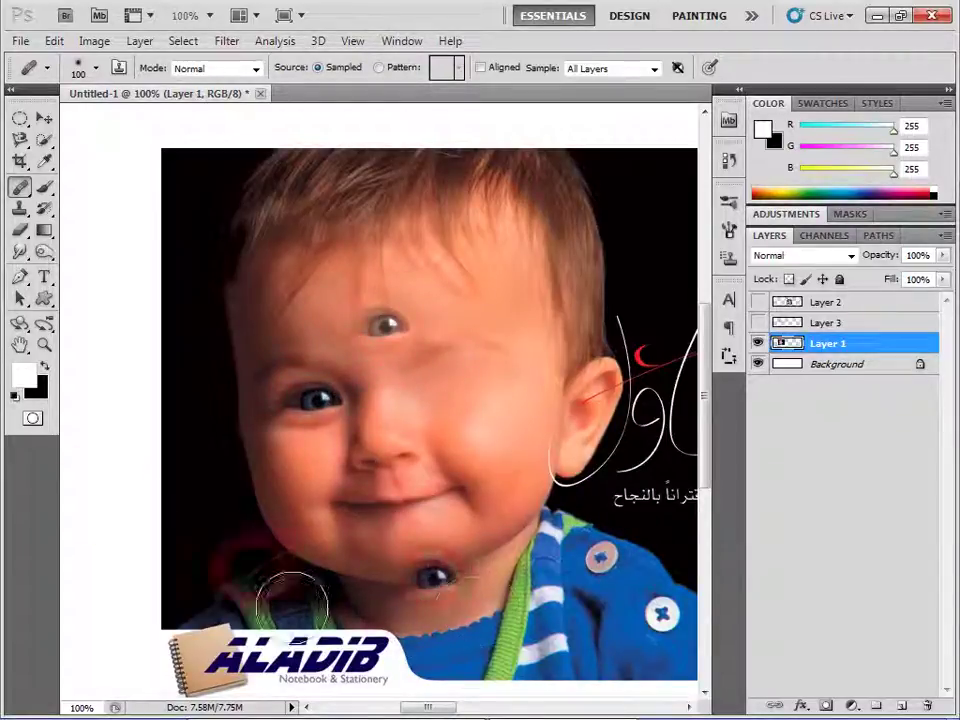
{"action": "left_click", "coordinate": [22, 190]}
{"action": "mouse_move", "coordinate": [27, 200]}
{"action": "left_mouse_down"}
{"action": "mouse_move", "coordinate": [82, 230]}
{"action": "mouse_move", "coordinate": [84, 222]}
{"action": "left_mouse_up"}
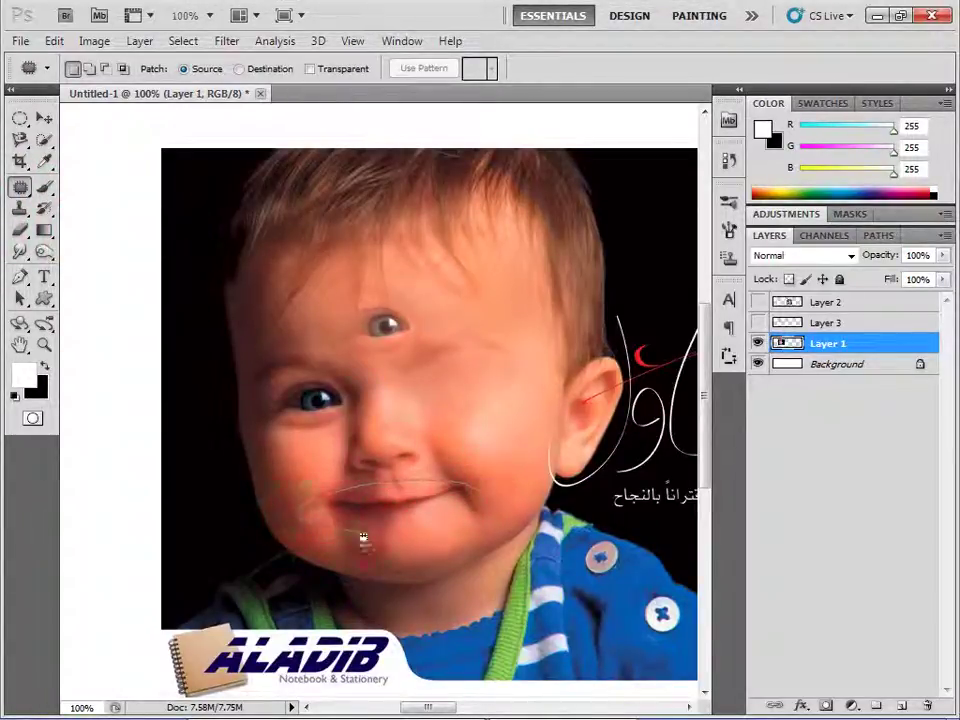
Step: Try hair and ear textures over the mouth, undo, then patch it with nearby skin
{"action": "left_click_drag", "start_coordinate": [490, 518], "coordinate": [484, 504]}
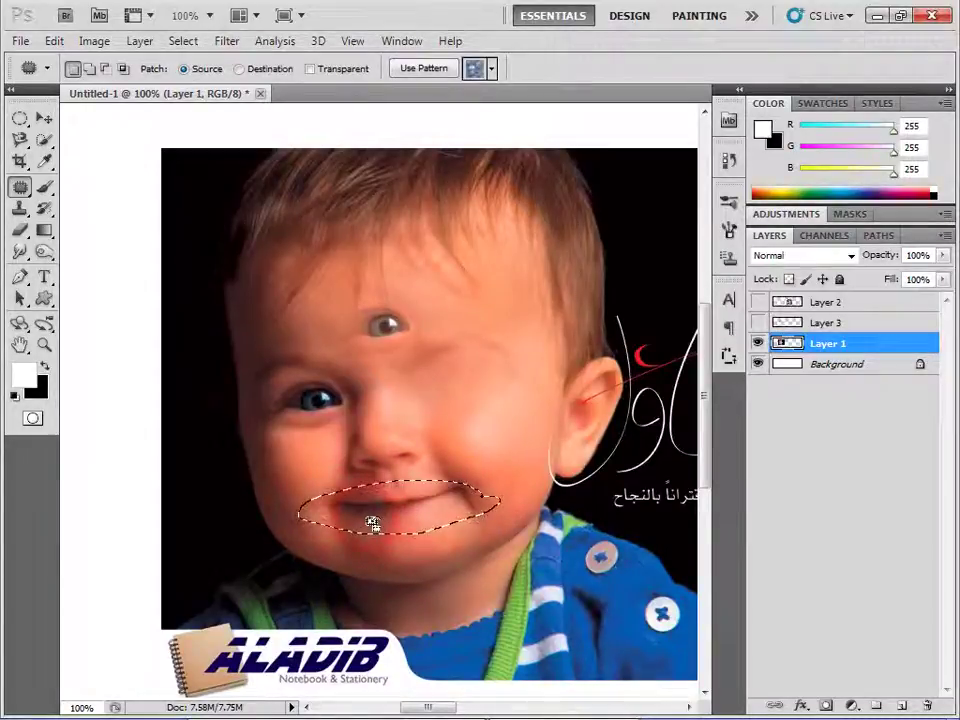
{"action": "left_click_drag", "start_coordinate": [371, 524], "coordinate": [472, 234]}
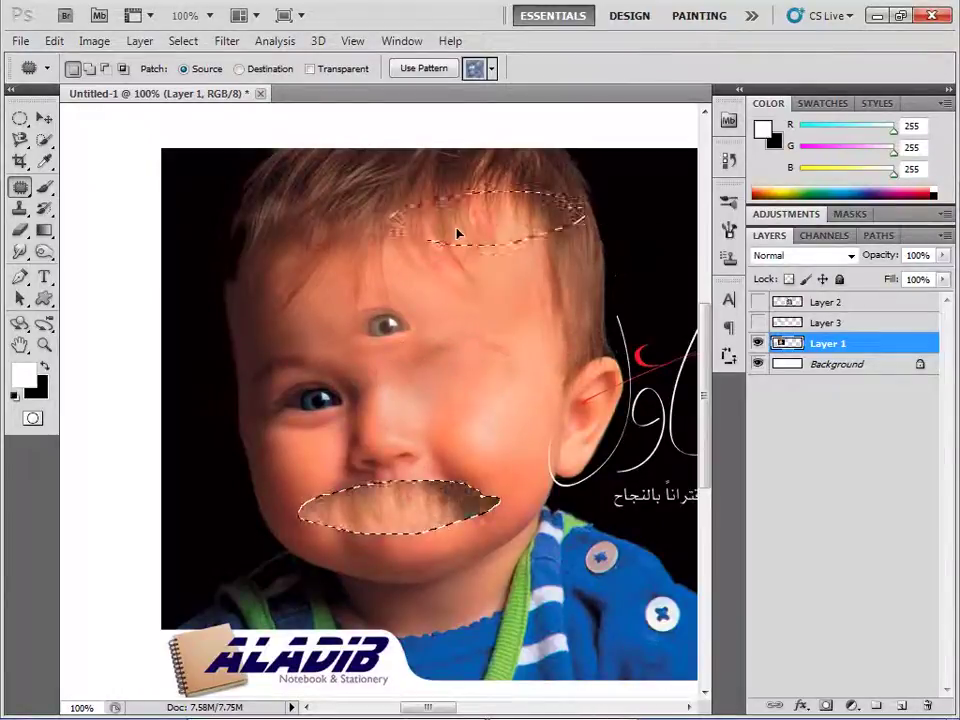
{"action": "mouse_move", "coordinate": [472, 234]}
{"action": "left_mouse_down"}
{"action": "mouse_move", "coordinate": [614, 370]}
{"action": "mouse_move", "coordinate": [335, 238]}
{"action": "mouse_move", "coordinate": [324, 216]}
{"action": "left_mouse_up"}
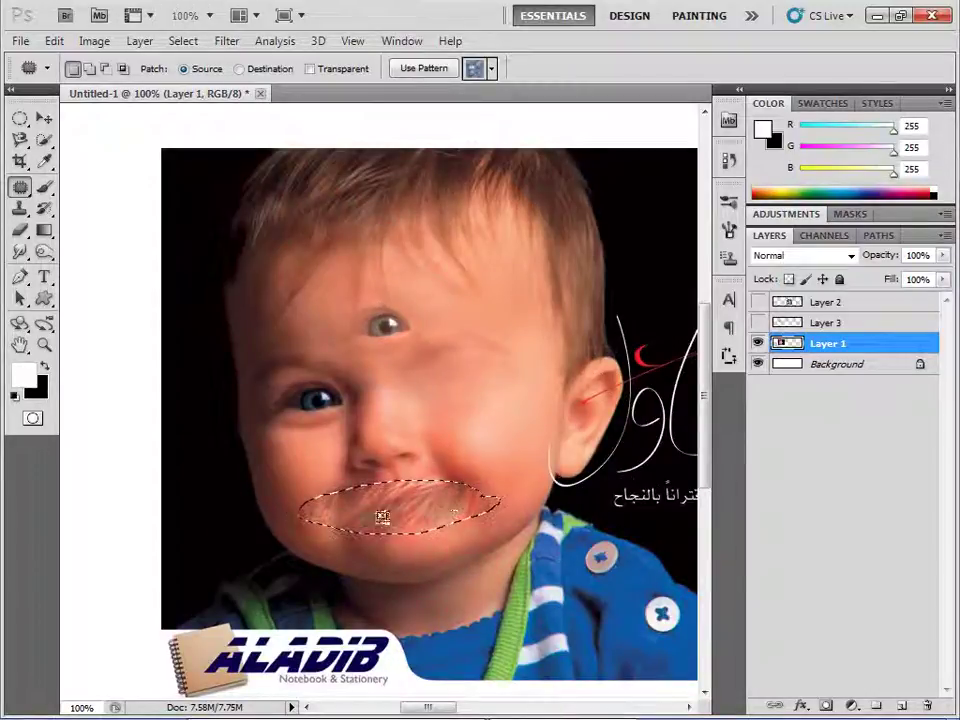
{"action": "key", "text": "ctrl+z"}
{"action": "left_click_drag", "start_coordinate": [365, 483], "coordinate": [512, 538]}
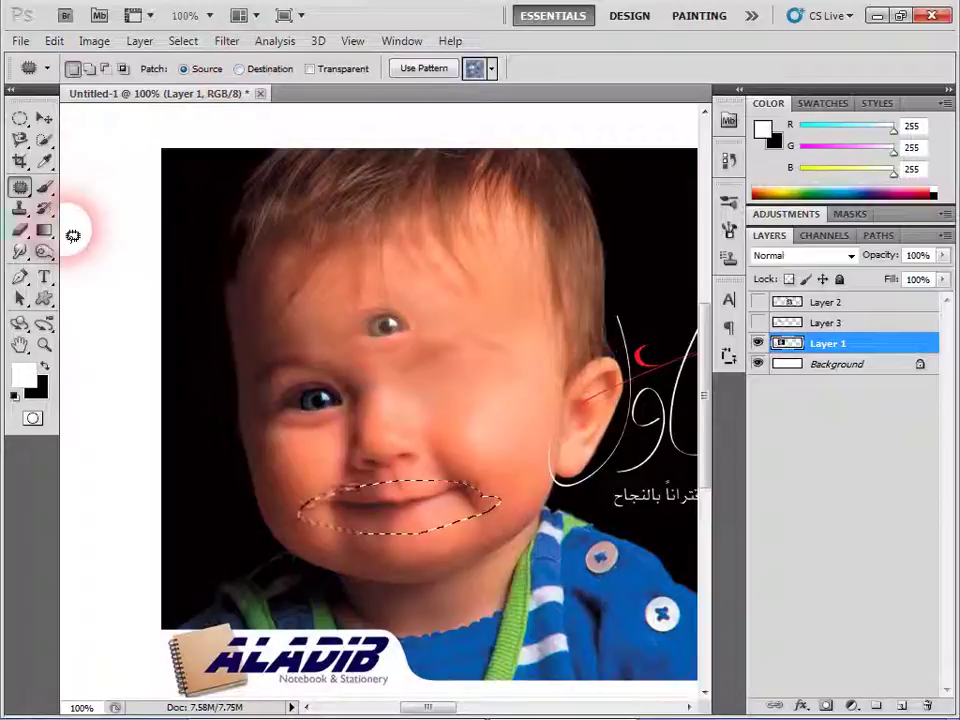
{"action": "left_click_drag", "start_coordinate": [400, 505], "coordinate": [398, 433]}
Step: Patch the mouth further with cheek and forehead skin and outline it again
{"action": "left_click", "coordinate": [152, 313]}
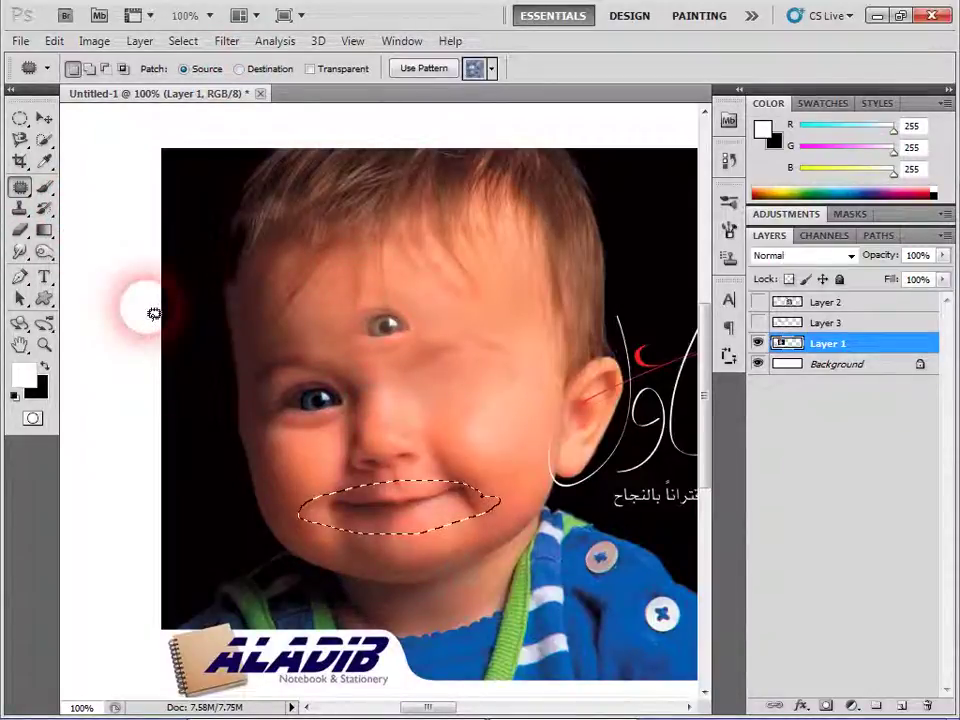
{"action": "left_click_drag", "start_coordinate": [20, 187], "coordinate": [58, 232]}
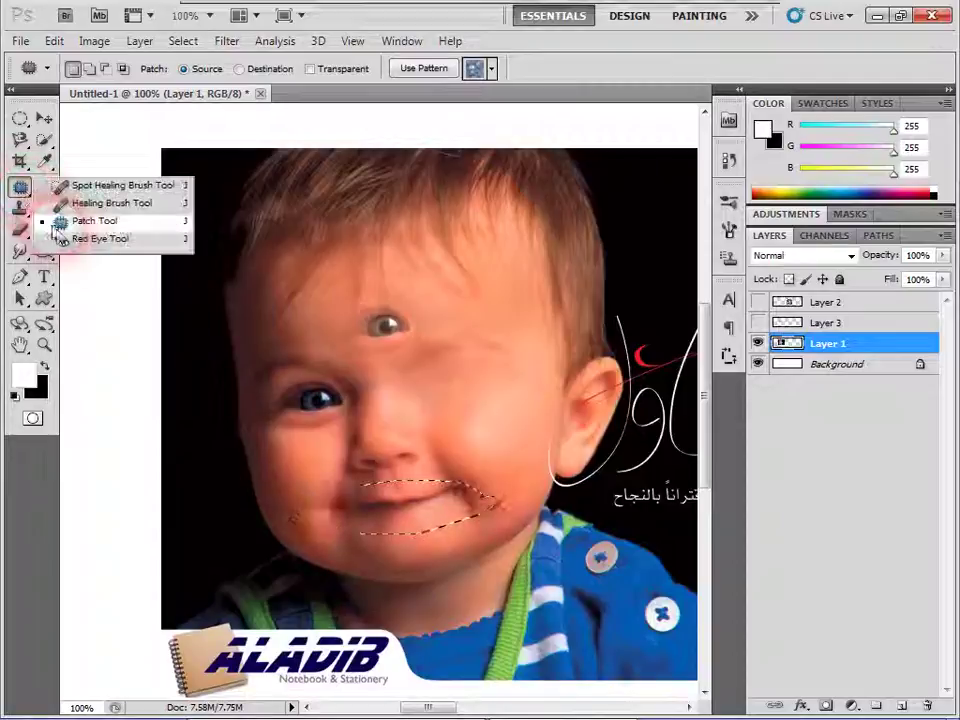
{"action": "left_click", "coordinate": [77, 221]}
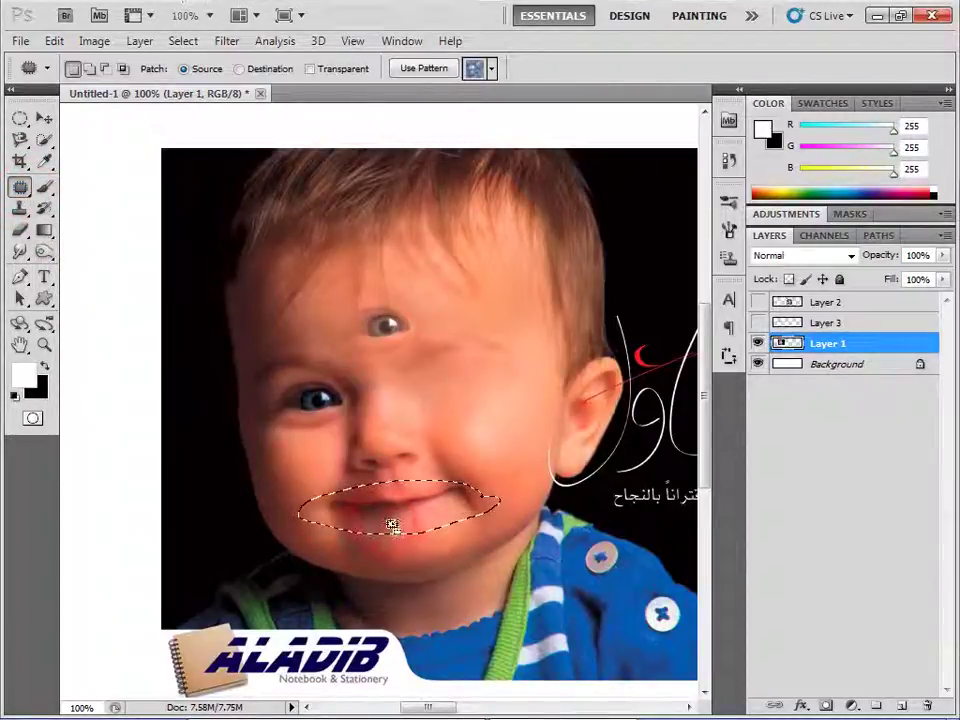
{"action": "left_click_drag", "start_coordinate": [393, 521], "coordinate": [430, 402]}
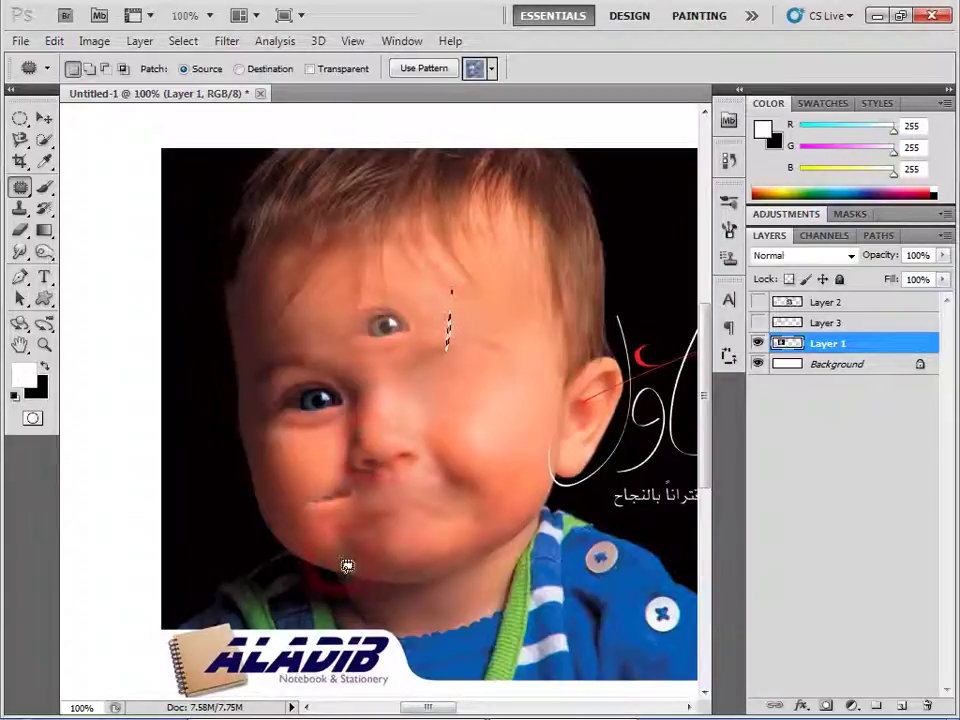
{"action": "left_click_drag", "start_coordinate": [396, 525], "coordinate": [457, 275]}
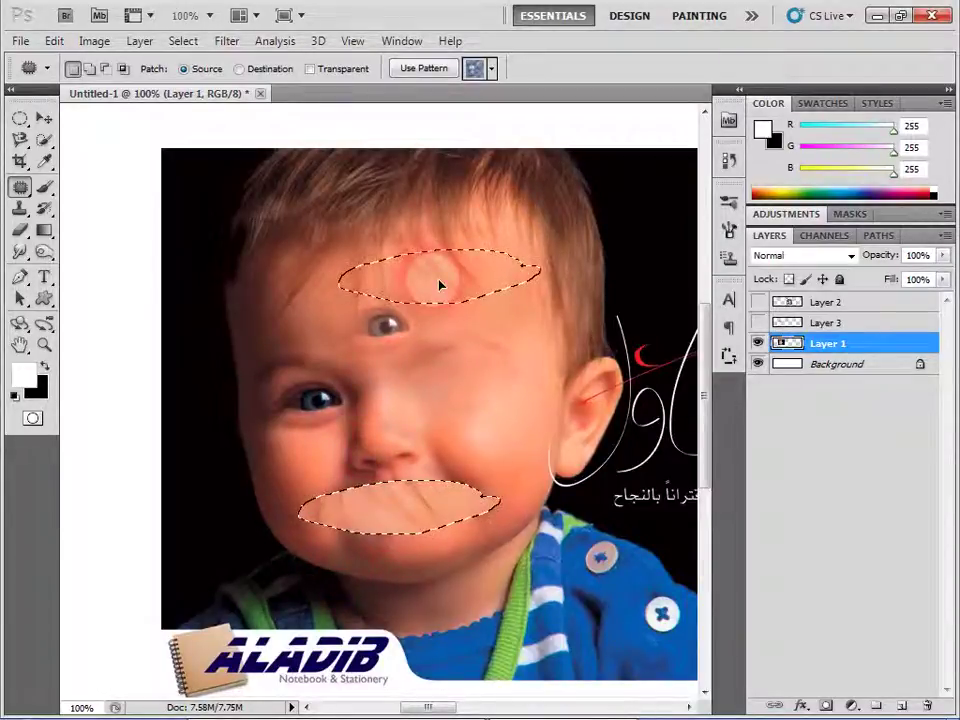
{"action": "left_click_drag", "start_coordinate": [360, 483], "coordinate": [395, 540]}
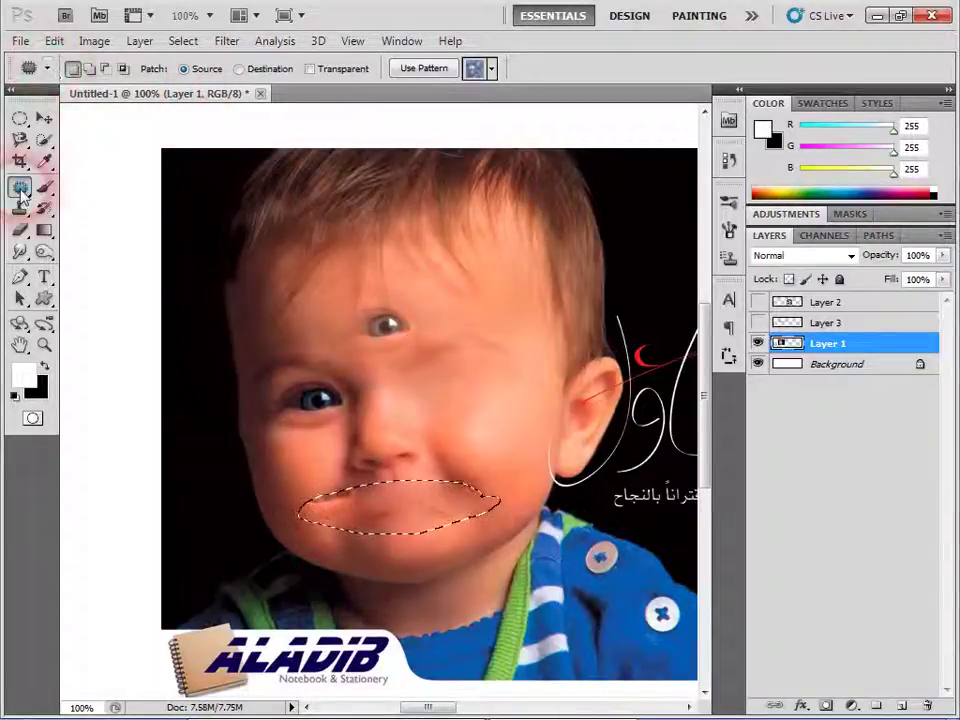
{"action": "left_click", "coordinate": [216, 78]}
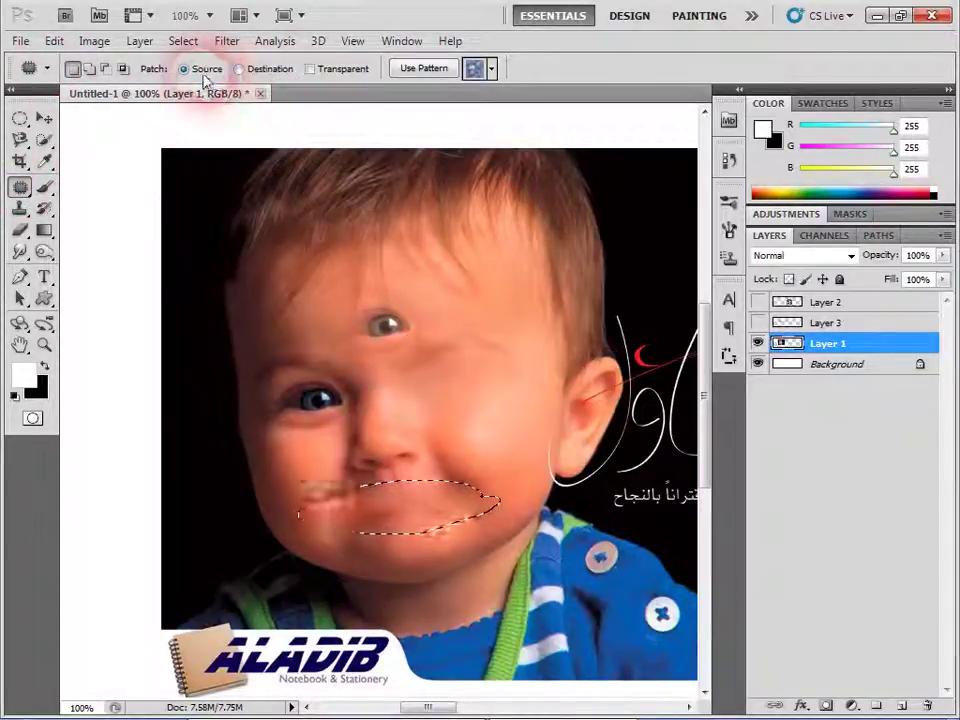
Step: Set the patch to Destination and copy the mouth onto the cheek and eye area
{"action": "left_click", "coordinate": [250, 76]}
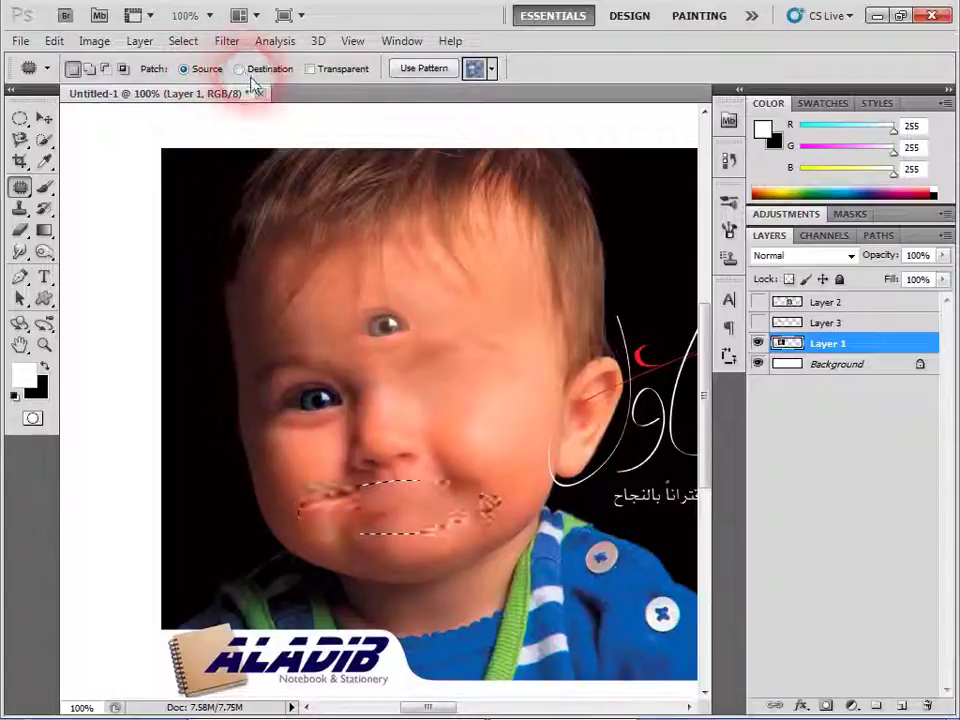
{"action": "left_click", "coordinate": [246, 72]}
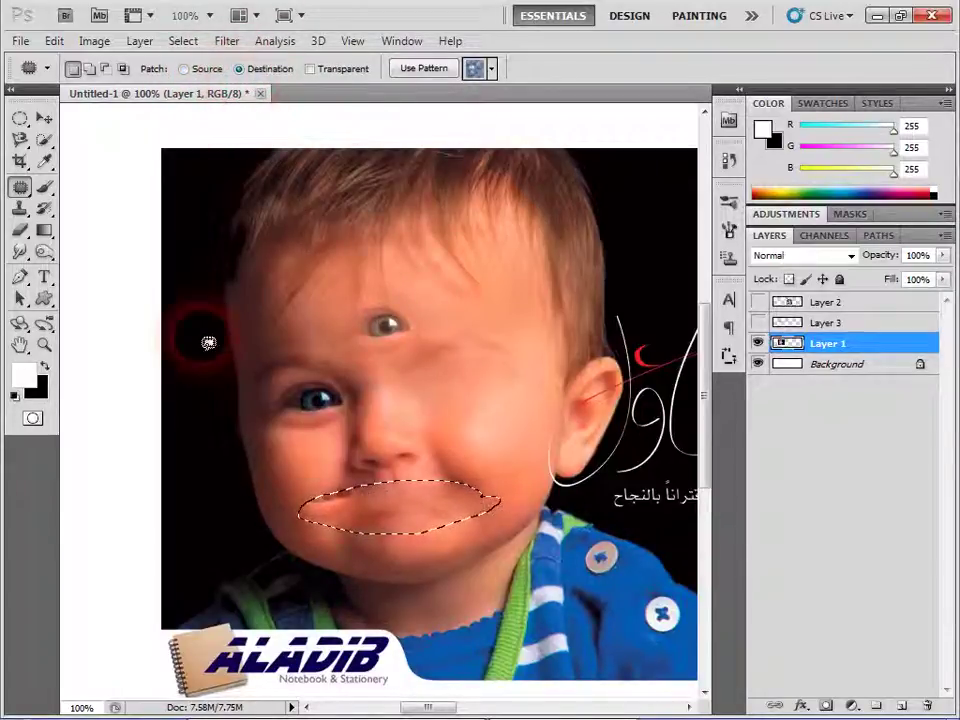
{"action": "key", "text": "ctrl+z"}
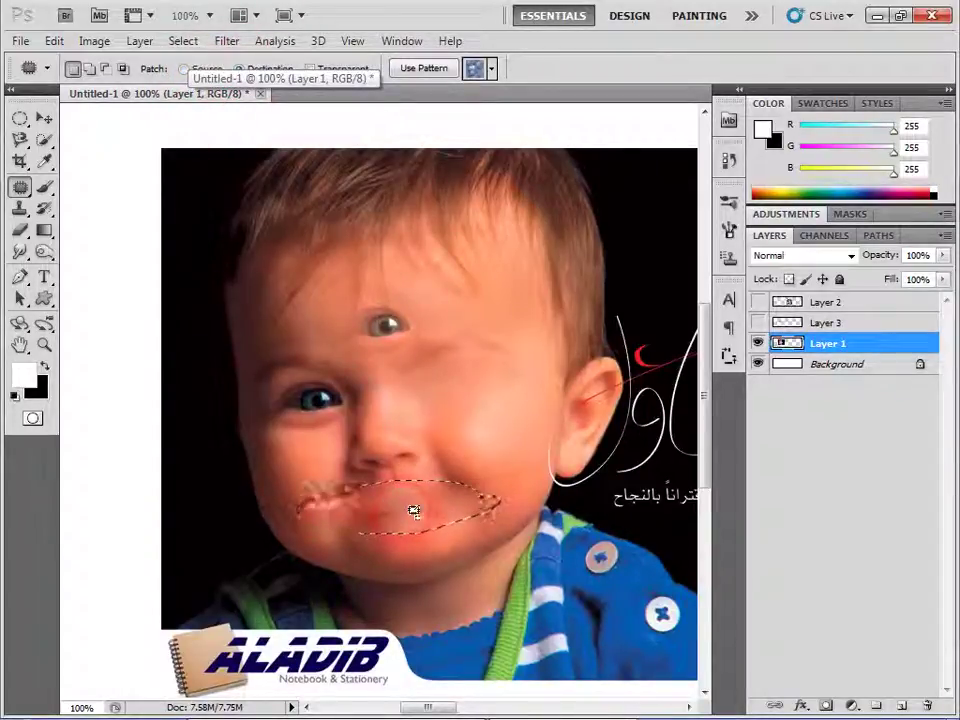
{"action": "left_click_drag", "start_coordinate": [399, 524], "coordinate": [460, 415]}
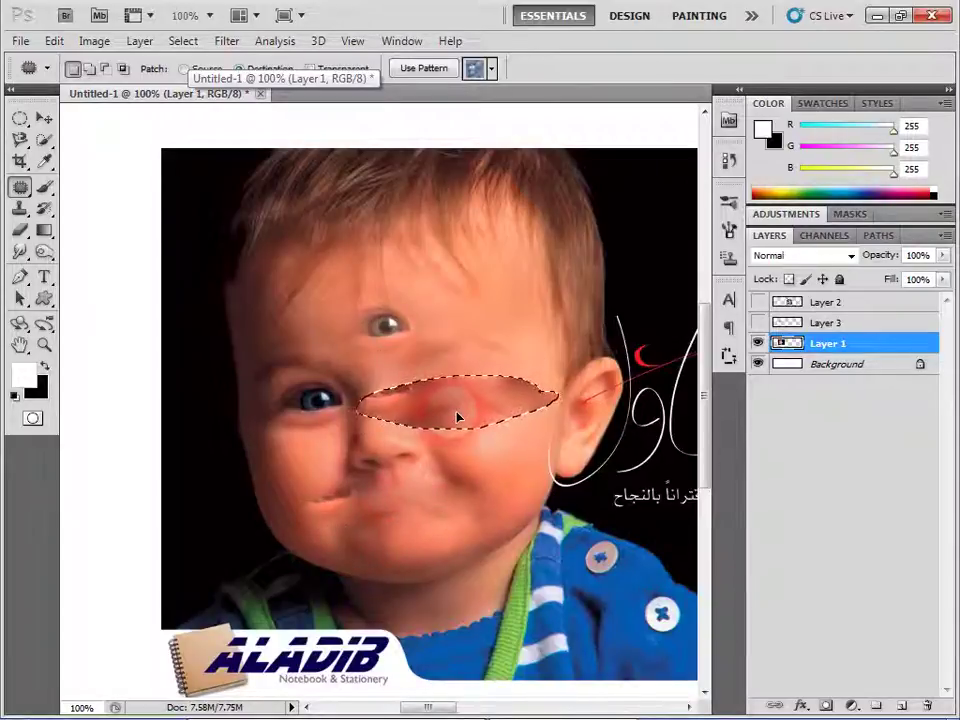
{"action": "left_click_drag", "start_coordinate": [460, 415], "coordinate": [450, 386]}
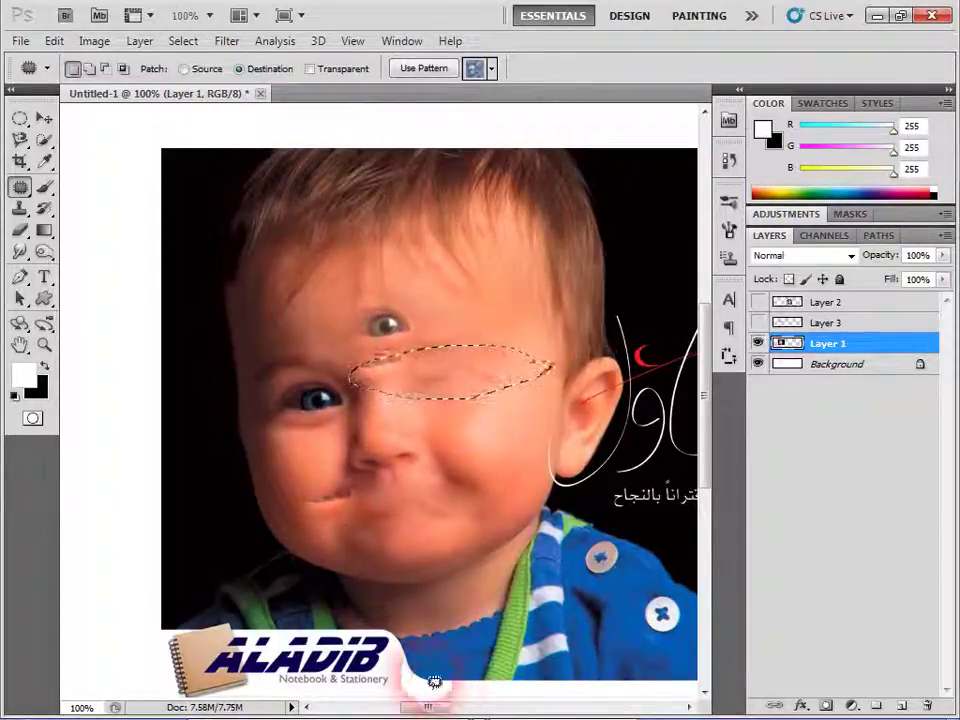
{"action": "left_click_drag", "start_coordinate": [300, 505], "coordinate": [305, 500]}
{"action": "mouse_move", "coordinate": [379, 521]}
{"action": "left_mouse_down"}
{"action": "mouse_move", "coordinate": [290, 388]}
{"action": "mouse_move", "coordinate": [390, 519]}
{"action": "mouse_move", "coordinate": [325, 400]}
{"action": "mouse_move", "coordinate": [338, 395]}
{"action": "left_mouse_up"}
{"action": "key", "text": "ctrl+d"}
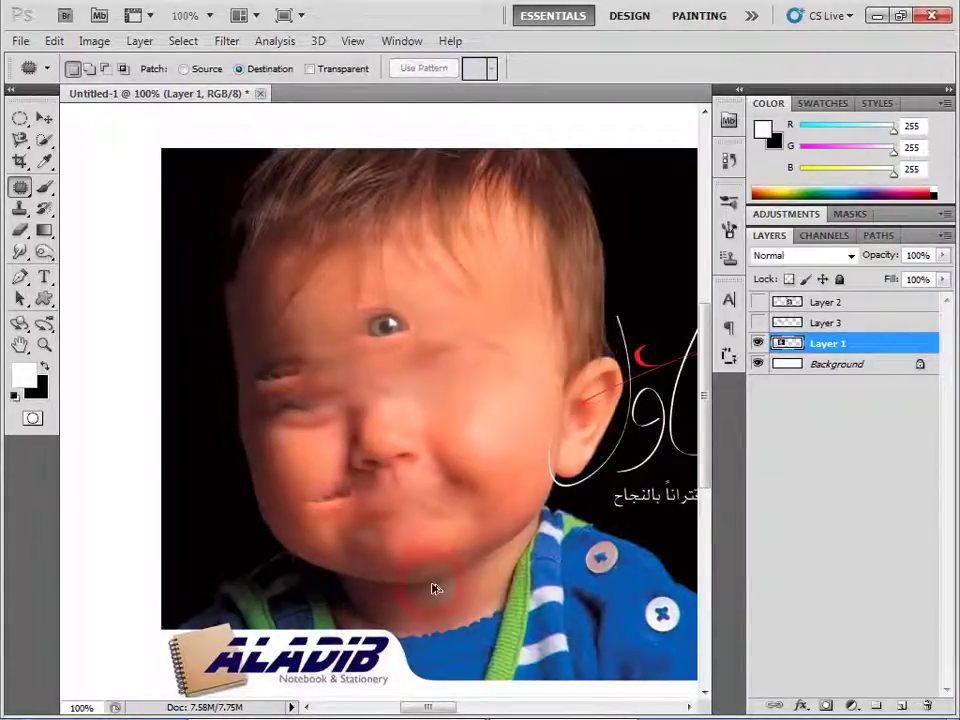
Step: Step back twice to restore the eyes, re-patch the outlined mouth, and switch the patch to Source
{"action": "key", "text": "ctrl+alt+z"}
{"action": "key", "text": "ctrl+alt+z"}
{"action": "key", "text": "ctrl+alt+z"}
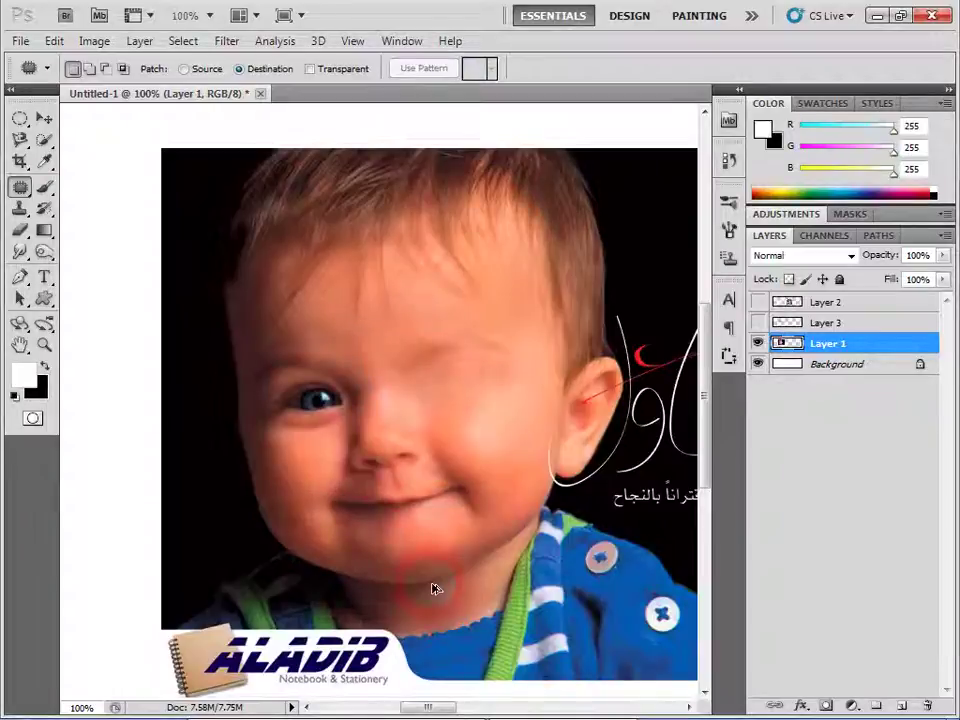
{"action": "key", "text": "ctrl+alt+z"}
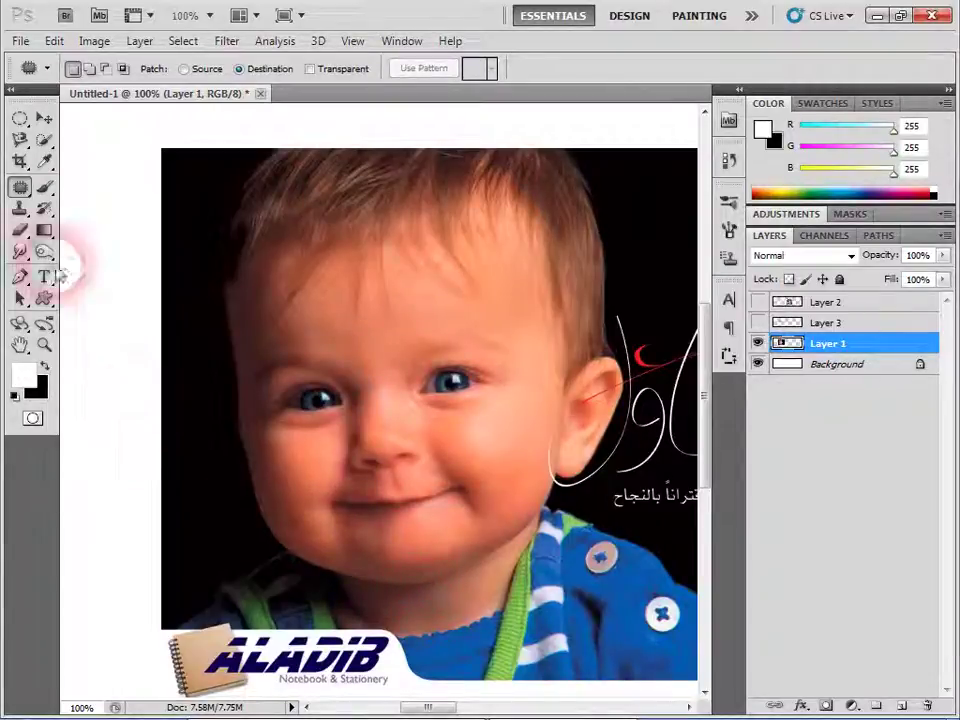
{"action": "right_click", "coordinate": [20, 187]}
{"action": "left_click", "coordinate": [85, 224]}
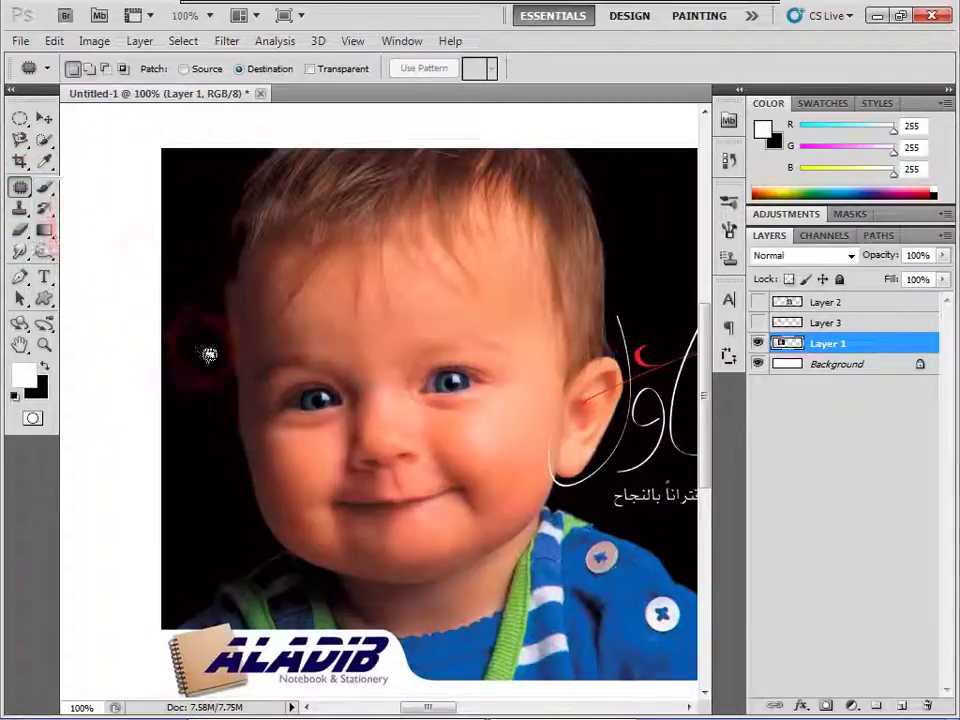
{"action": "mouse_move", "coordinate": [412, 483]}
{"action": "left_mouse_down"}
{"action": "mouse_move", "coordinate": [326, 510]}
{"action": "mouse_move", "coordinate": [470, 505]}
{"action": "left_mouse_up"}
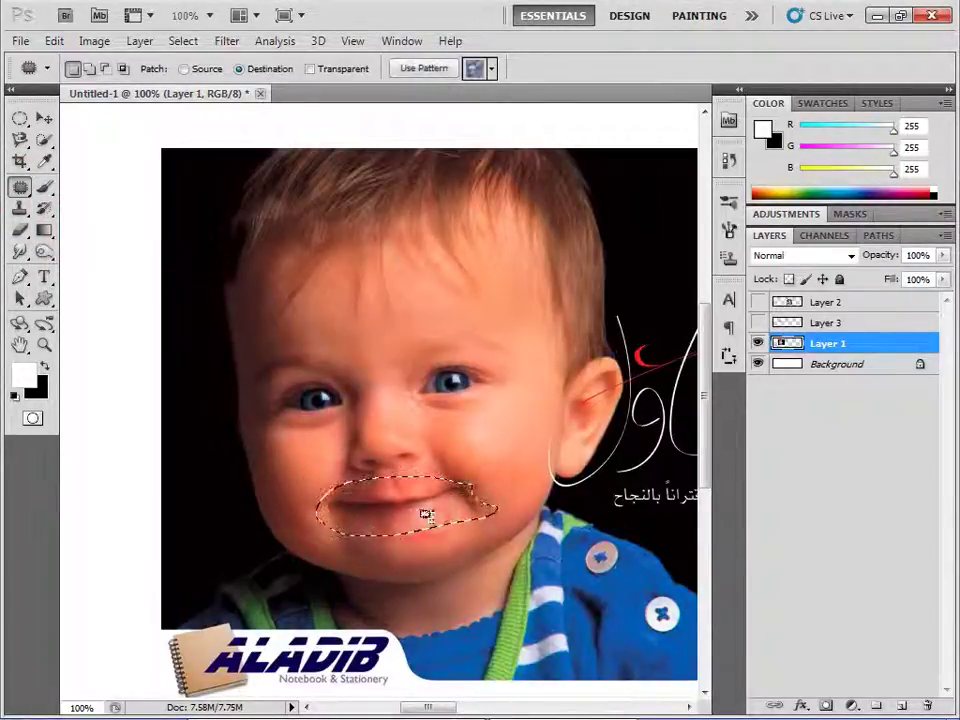
{"action": "left_click_drag", "start_coordinate": [399, 522], "coordinate": [462, 386]}
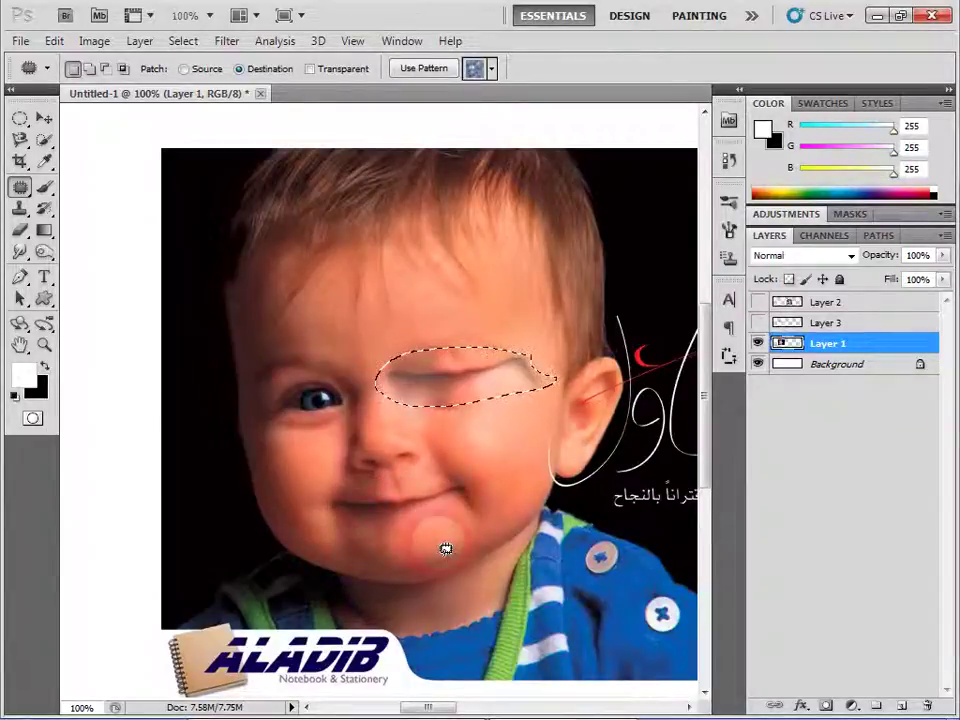
{"action": "key", "text": "ctrl+d"}
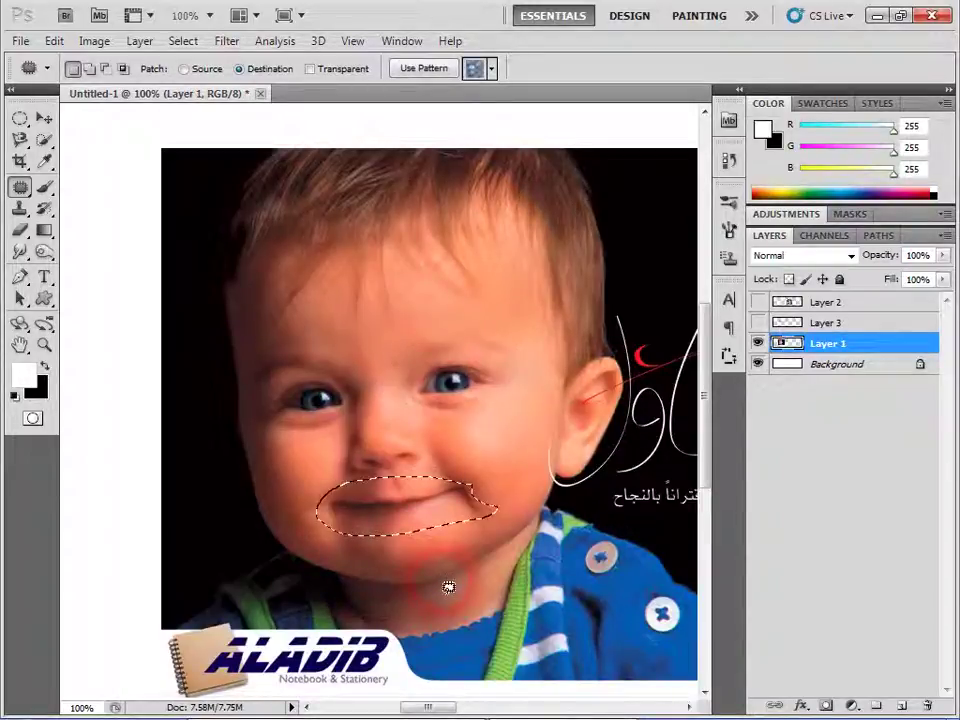
{"action": "left_click", "coordinate": [185, 69]}
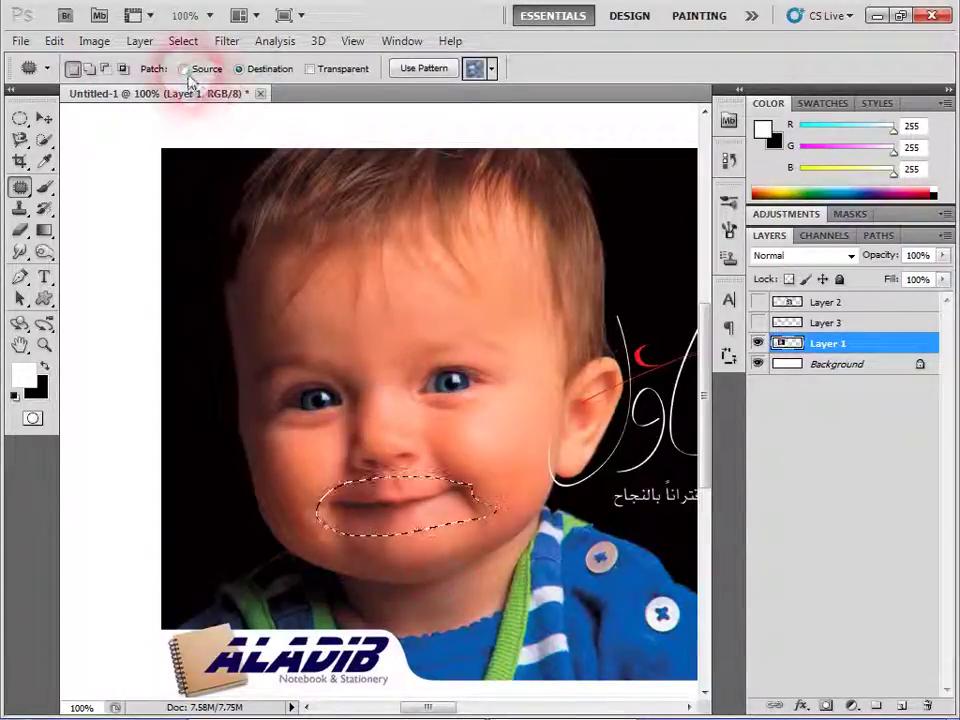
Step: Fill the mouth with the right eye's content via a Source patch, then zoom out
{"action": "mouse_move", "coordinate": [398, 495]}
{"action": "left_mouse_down"}
{"action": "mouse_move", "coordinate": [402, 527]}
{"action": "mouse_move", "coordinate": [432, 380]}
{"action": "left_mouse_up"}
{"action": "key", "text": "ctrl+d"}
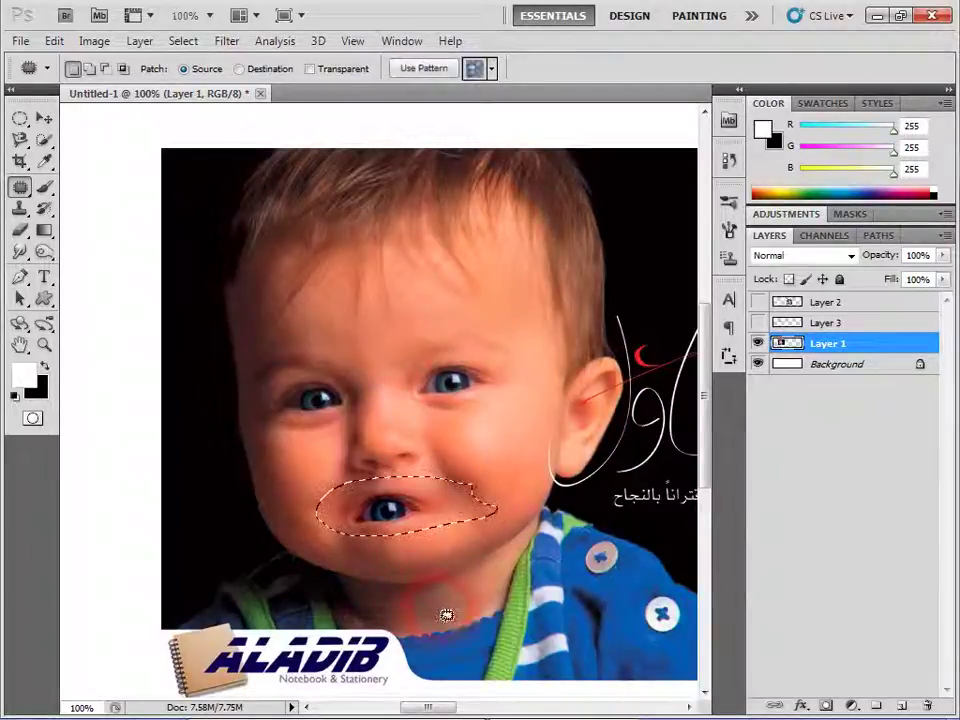
{"action": "left_click_drag", "start_coordinate": [389, 511], "coordinate": [447, 381]}
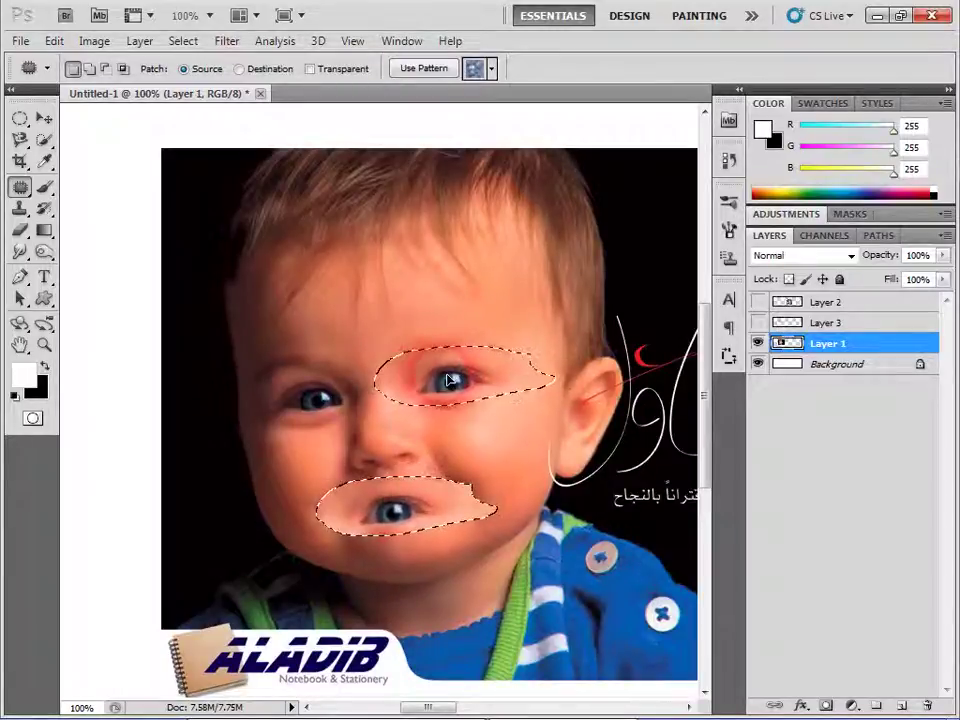
{"action": "left_click_drag", "start_coordinate": [447, 381], "coordinate": [449, 379]}
{"action": "key", "text": "ctrl+d"}
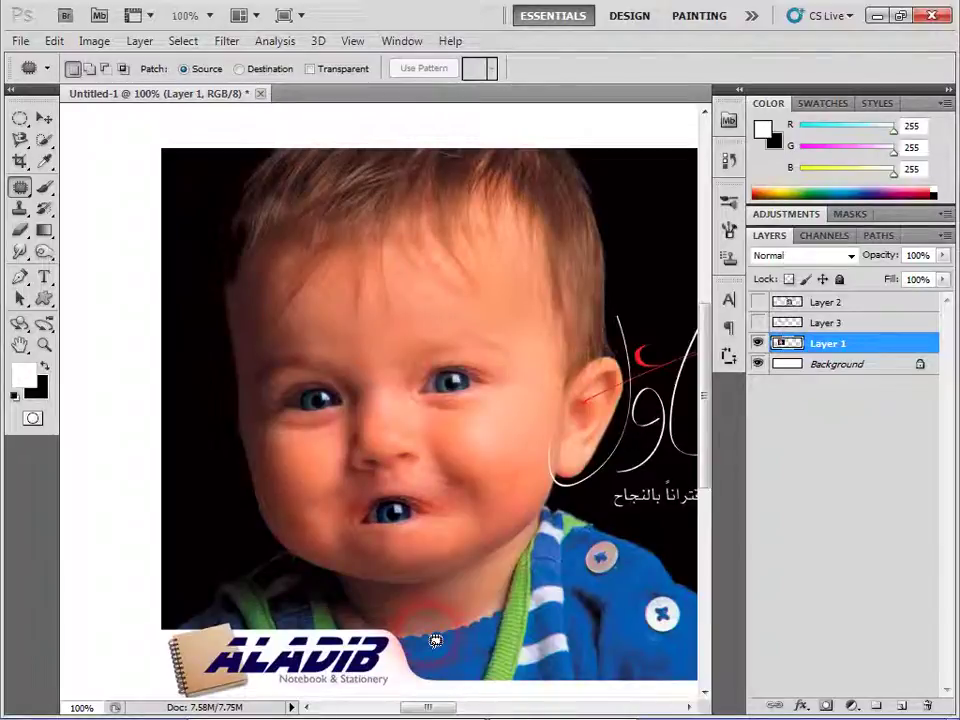
{"action": "key", "text": "ctrl+minus"}
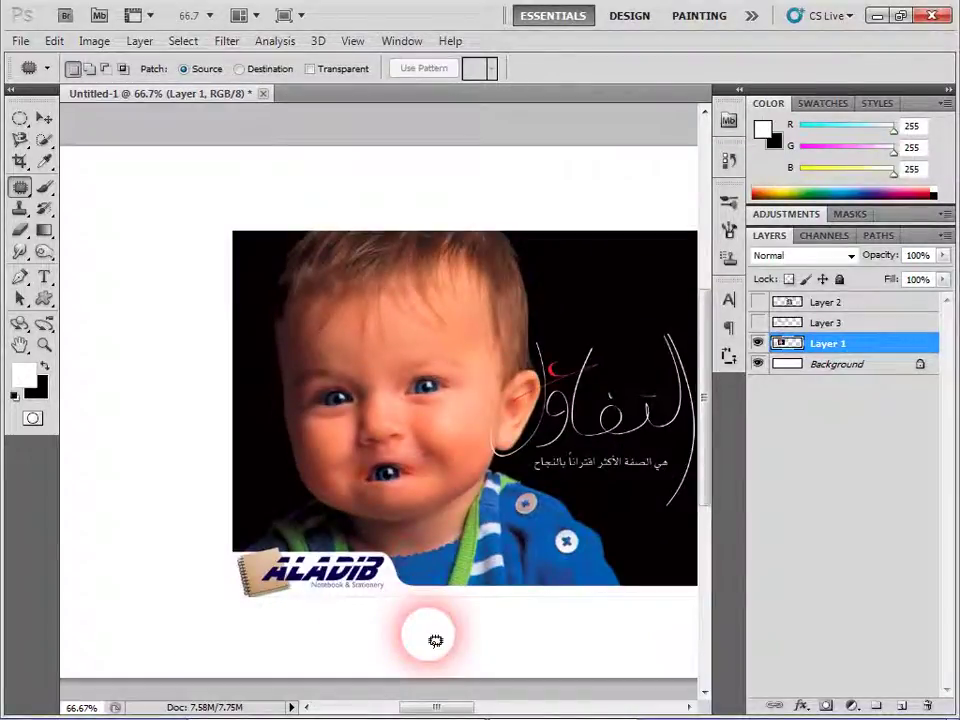
{"action": "left_click", "coordinate": [20, 187]}
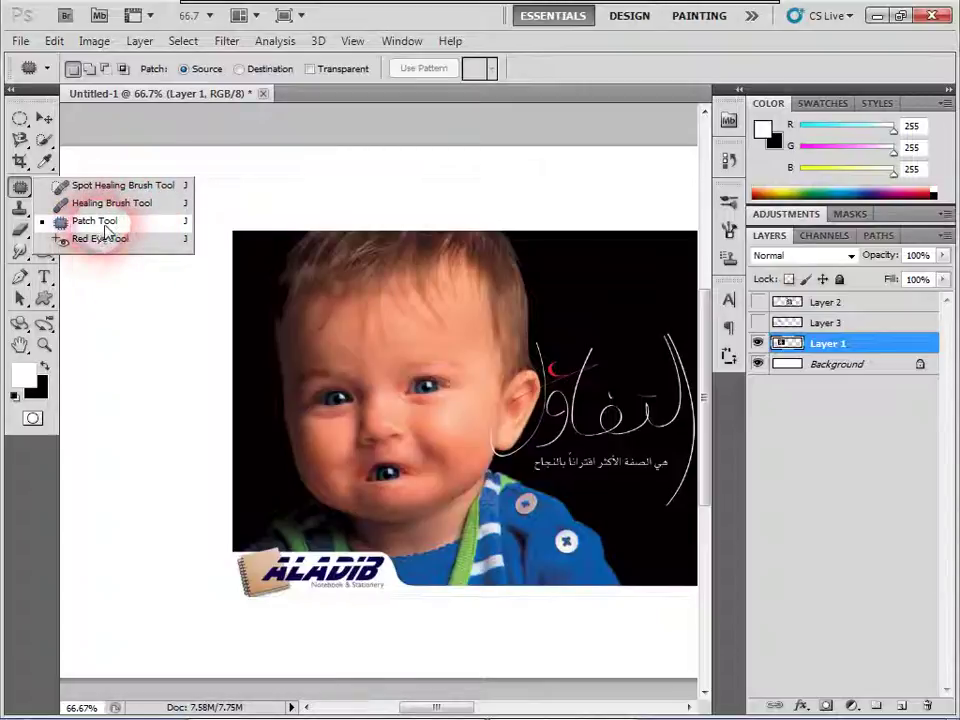
Step: Outline the forehead with the Patch Tool, then switch to the Red Eye Tool
{"action": "left_click", "coordinate": [95, 221]}
{"action": "left_click_drag", "start_coordinate": [388, 338], "coordinate": [362, 458]}
{"action": "left_click", "coordinate": [20, 187]}
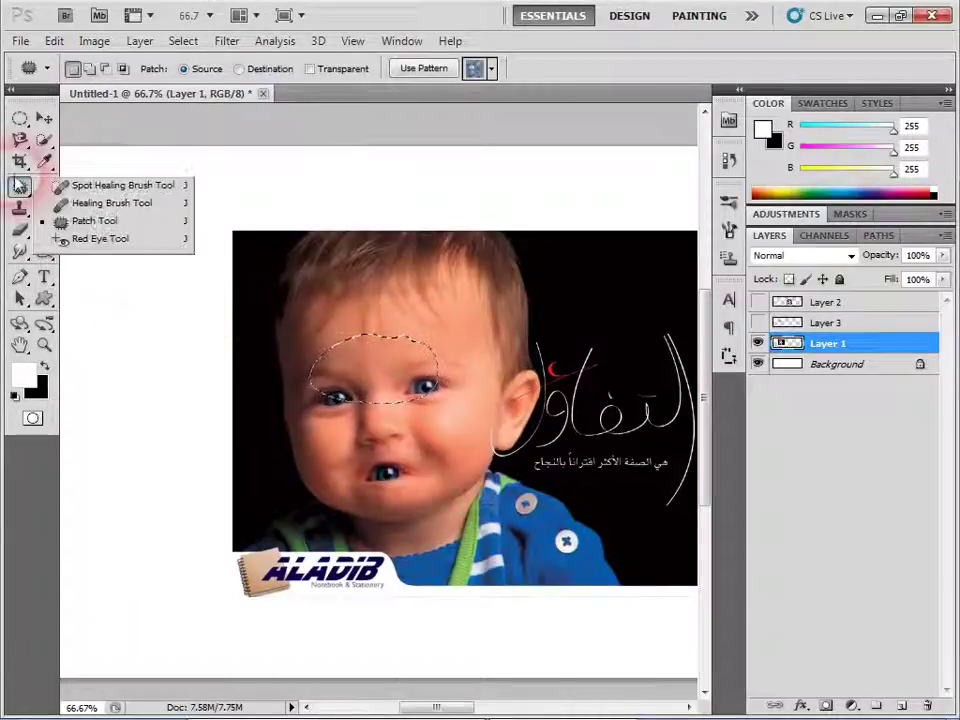
{"action": "left_click", "coordinate": [85, 243]}
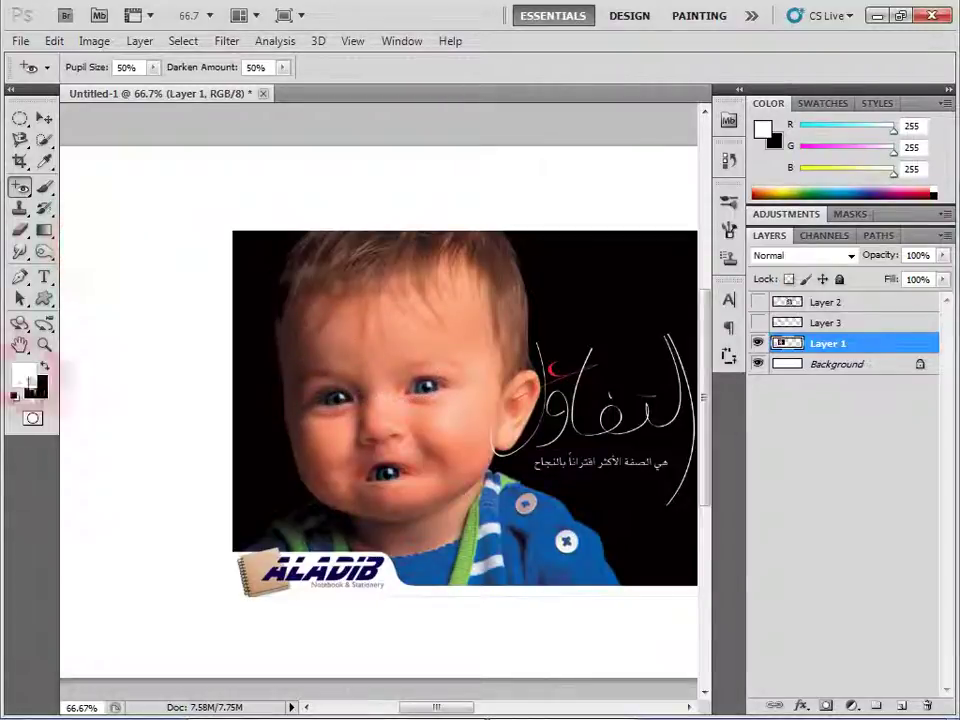
Step: Fit the canvas, show and select the wolf image Layer 2, and zoom in on the baby poster
{"action": "double_click", "coordinate": [20, 344]}
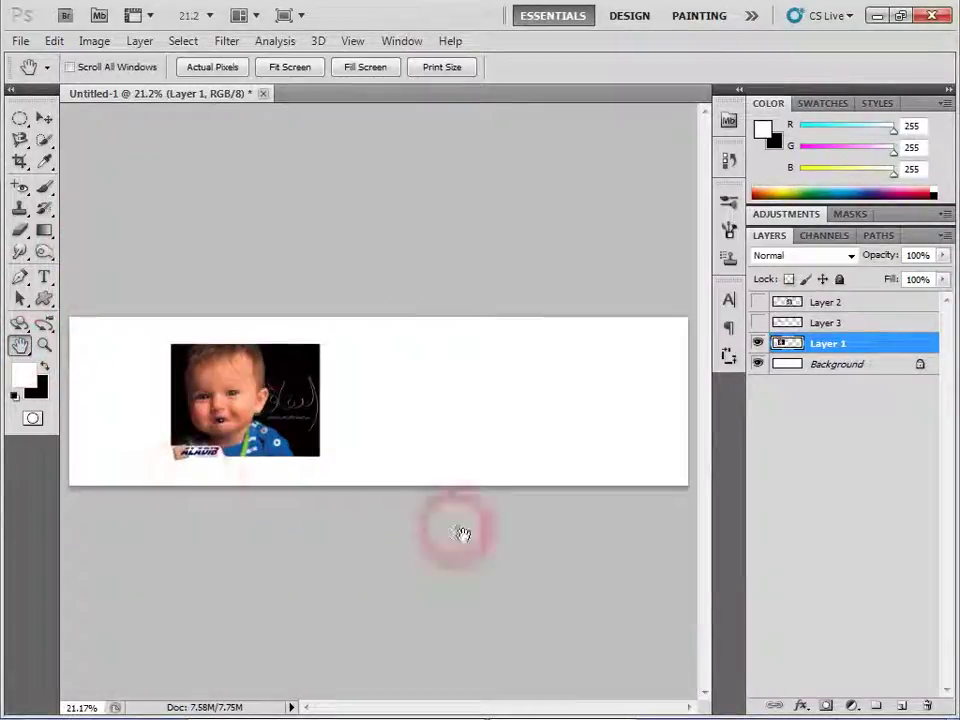
{"action": "left_click", "coordinate": [758, 301]}
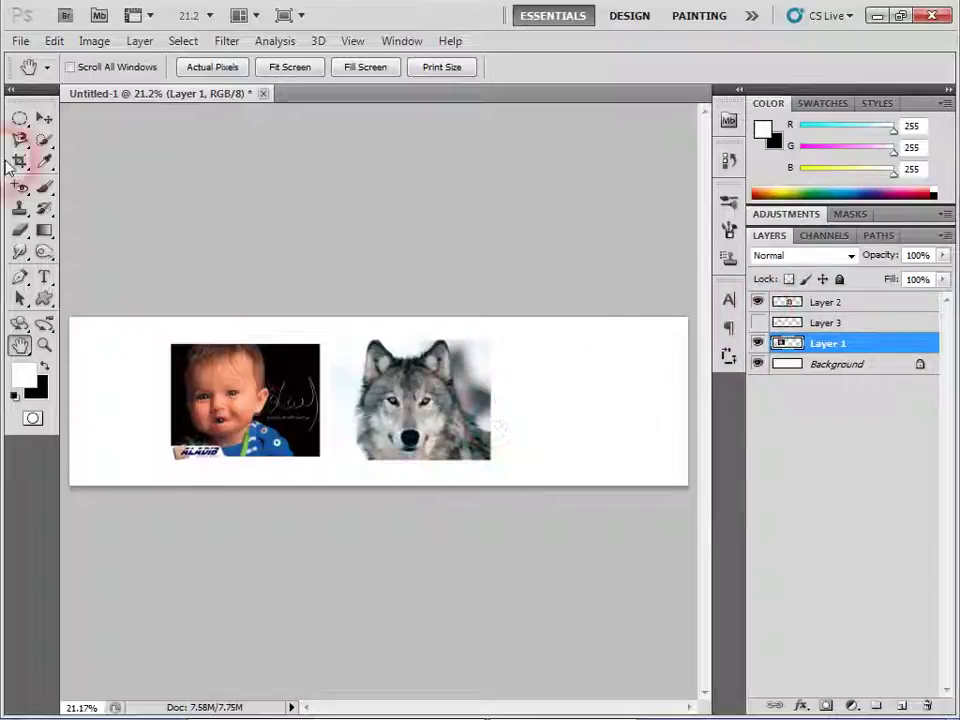
{"action": "left_click", "coordinate": [44, 118]}
{"action": "left_click", "coordinate": [437, 411]}
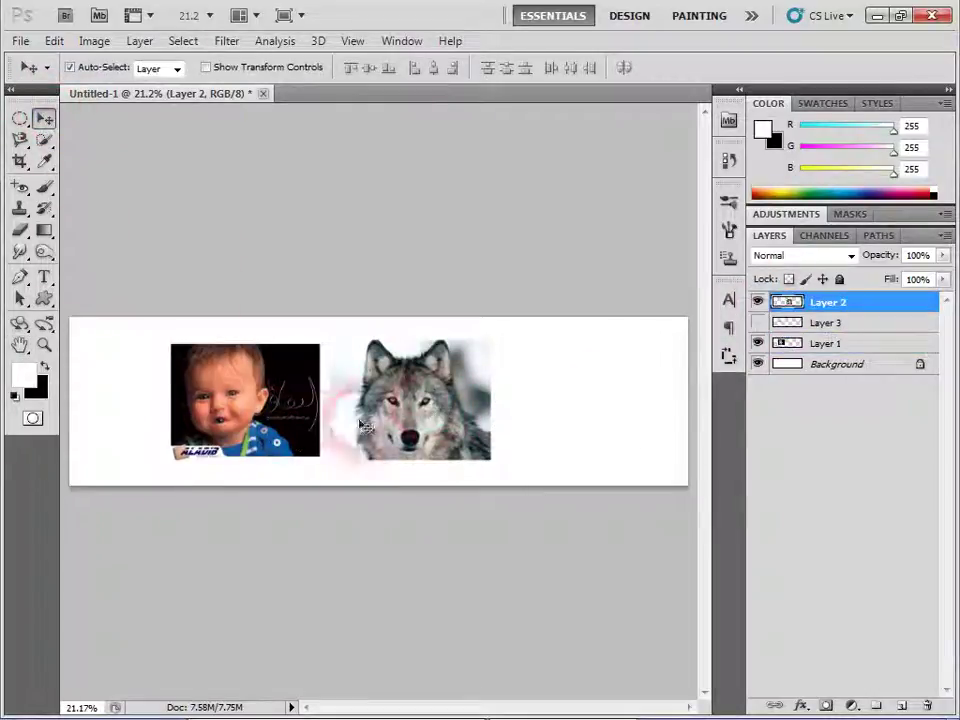
{"action": "left_click", "coordinate": [44, 345]}
{"action": "left_click_drag", "start_coordinate": [146, 318], "coordinate": [281, 456]}
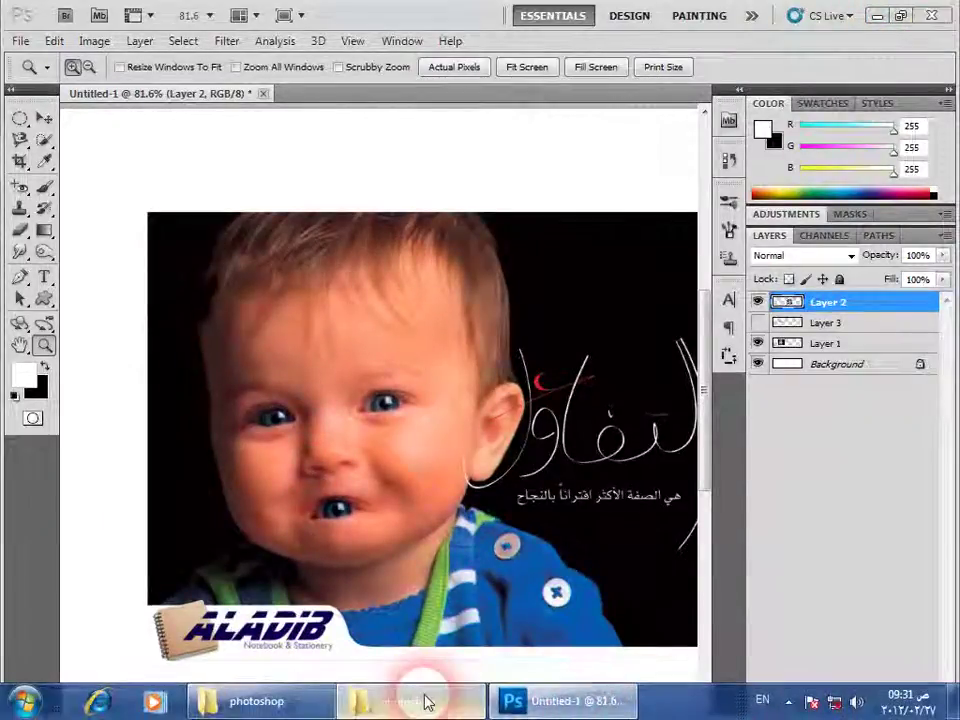
Step: Switch between the open folder windows and browse the folders on Local Disk (E:)
{"action": "left_click", "coordinate": [428, 702]}
{"action": "left_click", "coordinate": [410, 702]}
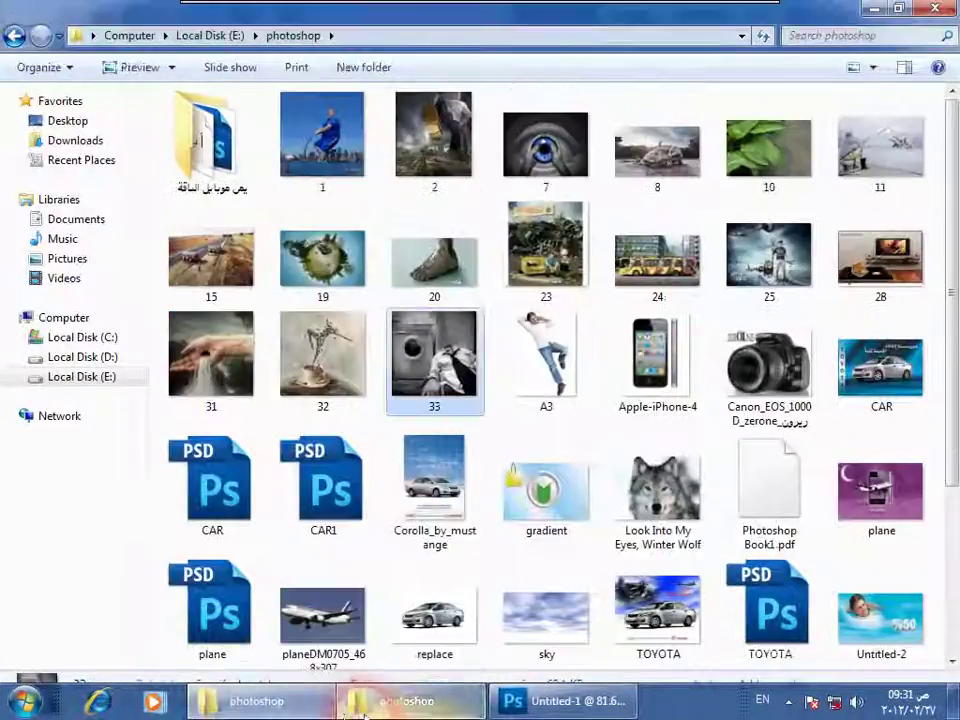
{"action": "left_click", "coordinate": [365, 705]}
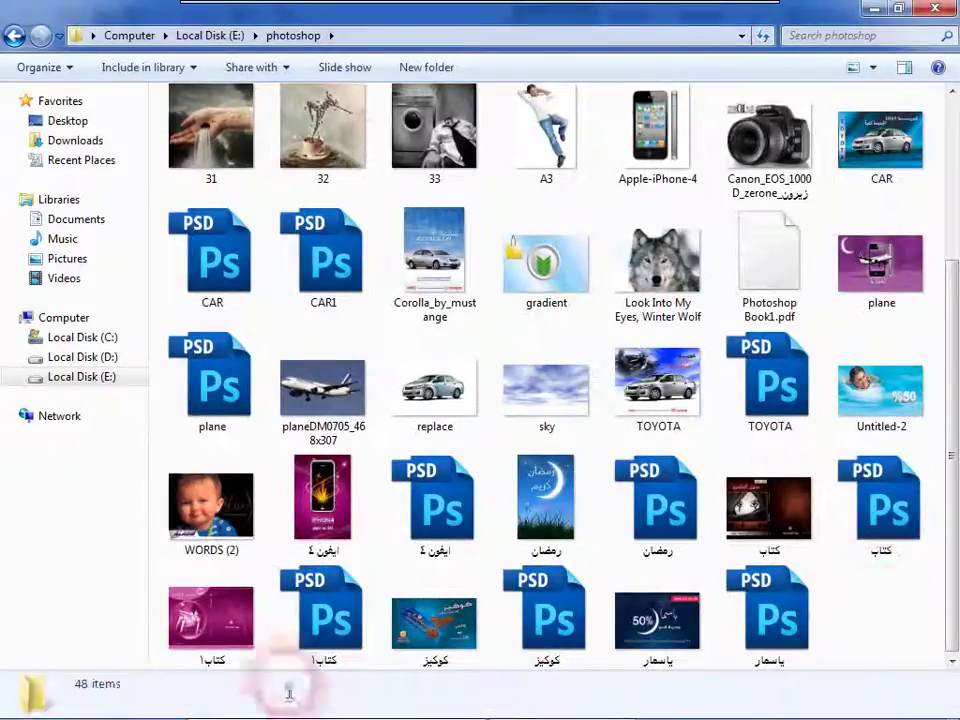
{"action": "left_click", "coordinate": [112, 384]}
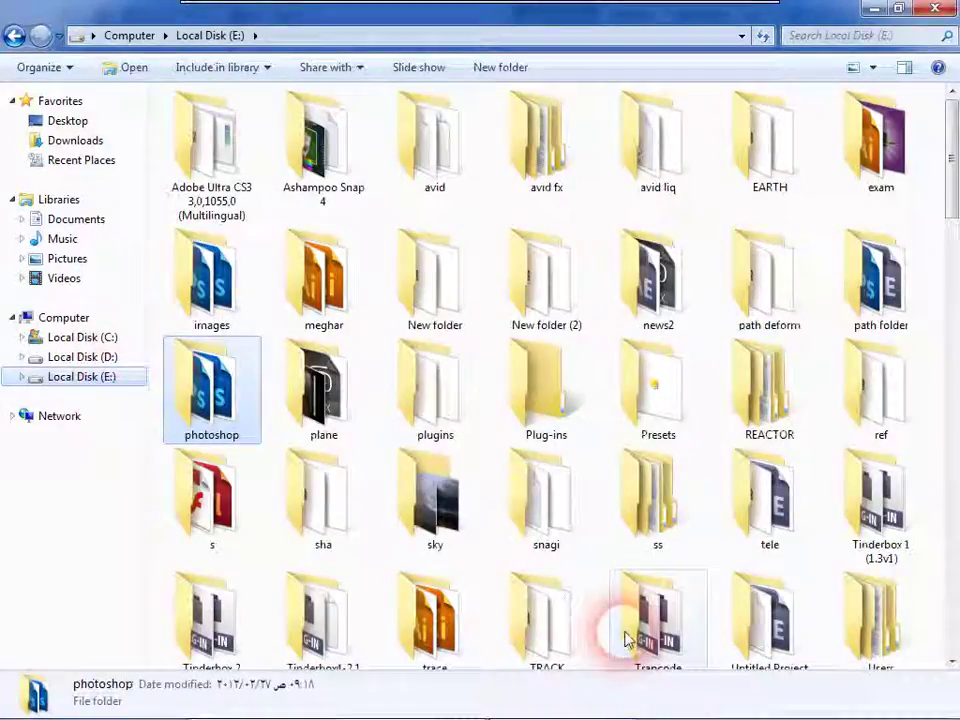
{"action": "left_click", "coordinate": [624, 638]}
{"action": "scroll", "coordinate": [626, 638], "scroll_direction": "down", "scroll_amount": 2}
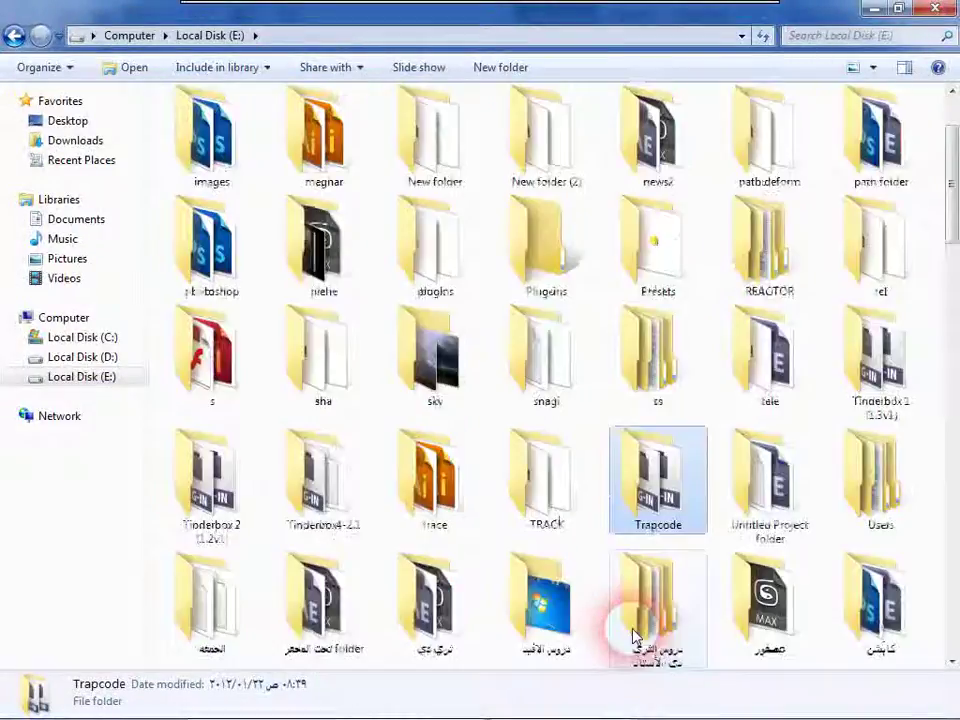
{"action": "scroll", "coordinate": [633, 636], "scroll_direction": "down", "scroll_amount": 2}
{"action": "left_click", "coordinate": [531, 343]}
{"action": "left_click", "coordinate": [323, 375]}
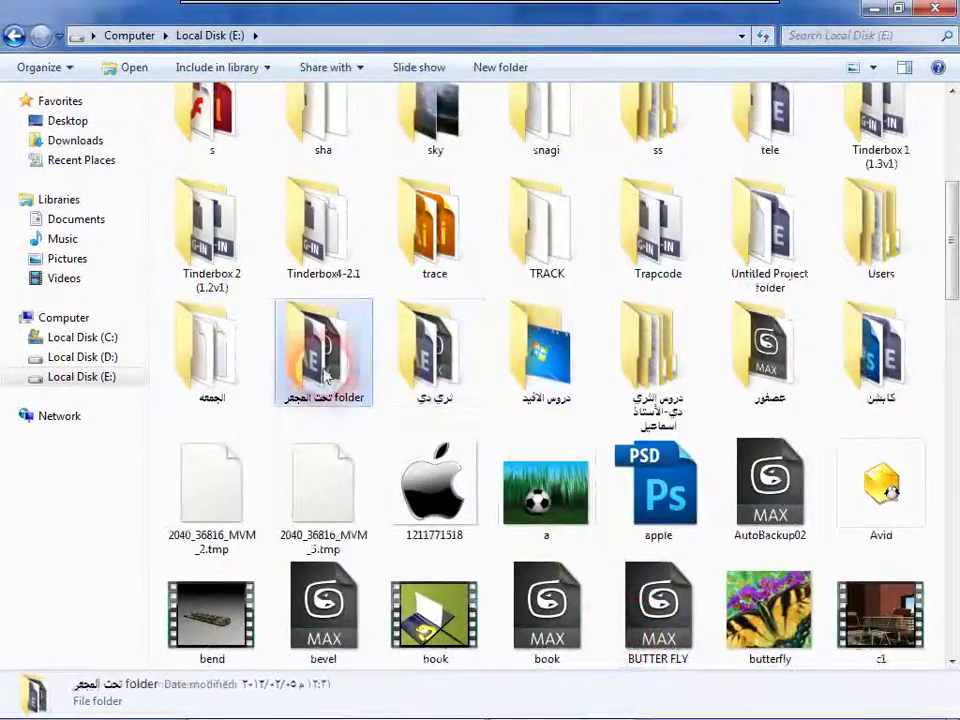
Step: Open the backgrounds and night-scenes folders on Local Disk (D:), then minimise Explorer
{"action": "left_click", "coordinate": [100, 358]}
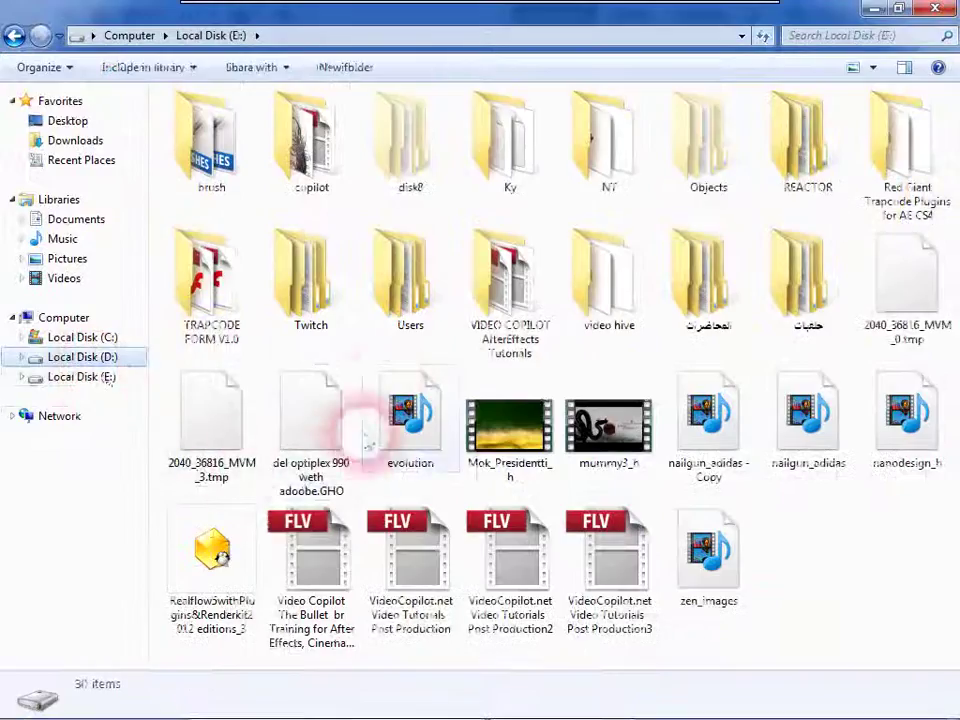
{"action": "double_click", "coordinate": [795, 268]}
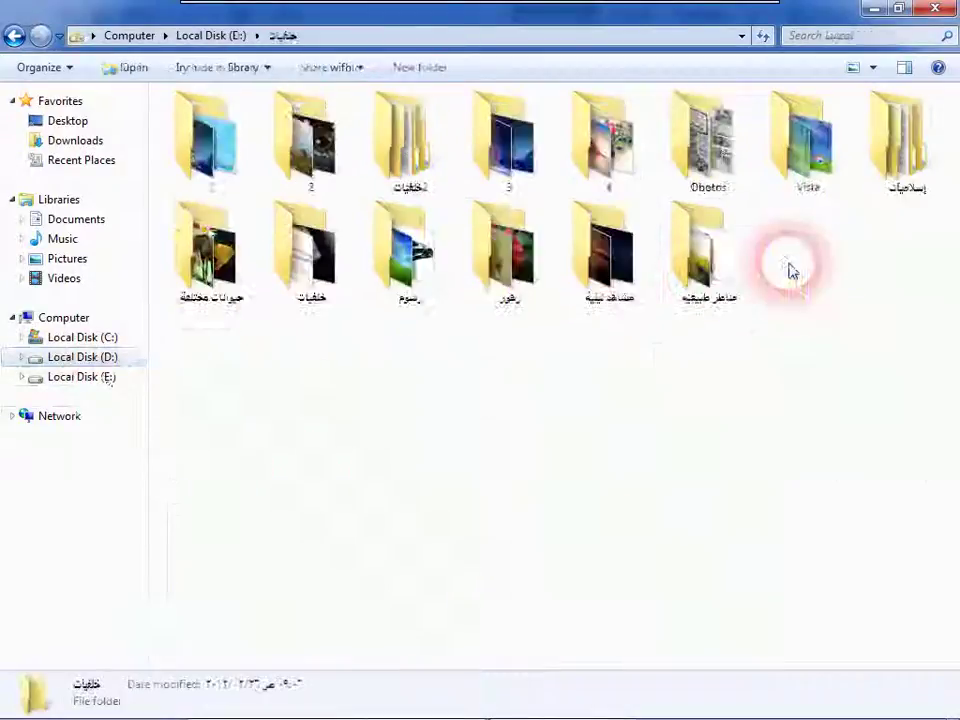
{"action": "double_click", "coordinate": [574, 224]}
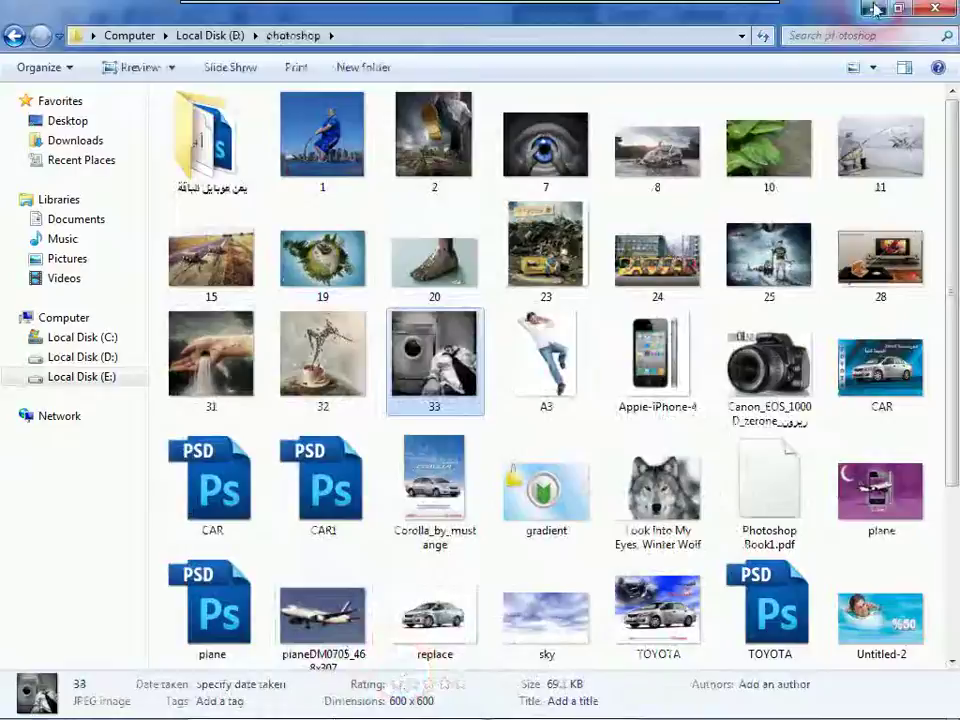
{"action": "left_click", "coordinate": [873, 9]}
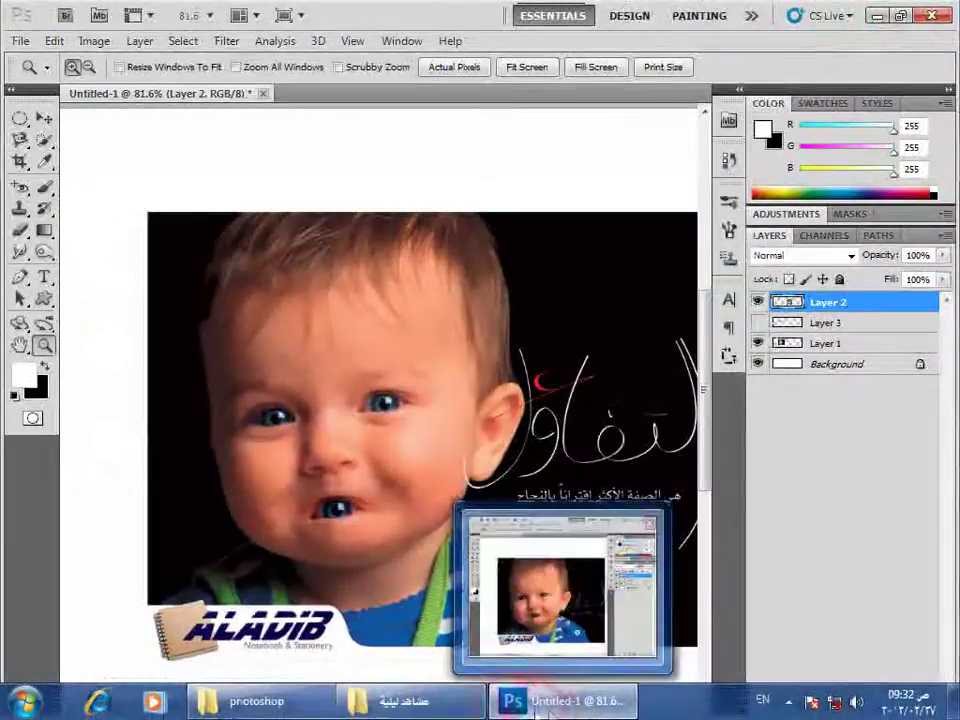
Step: Bring Photoshop back and zoom in on the eye over the baby's mouth
{"action": "left_click", "coordinate": [818, 490]}
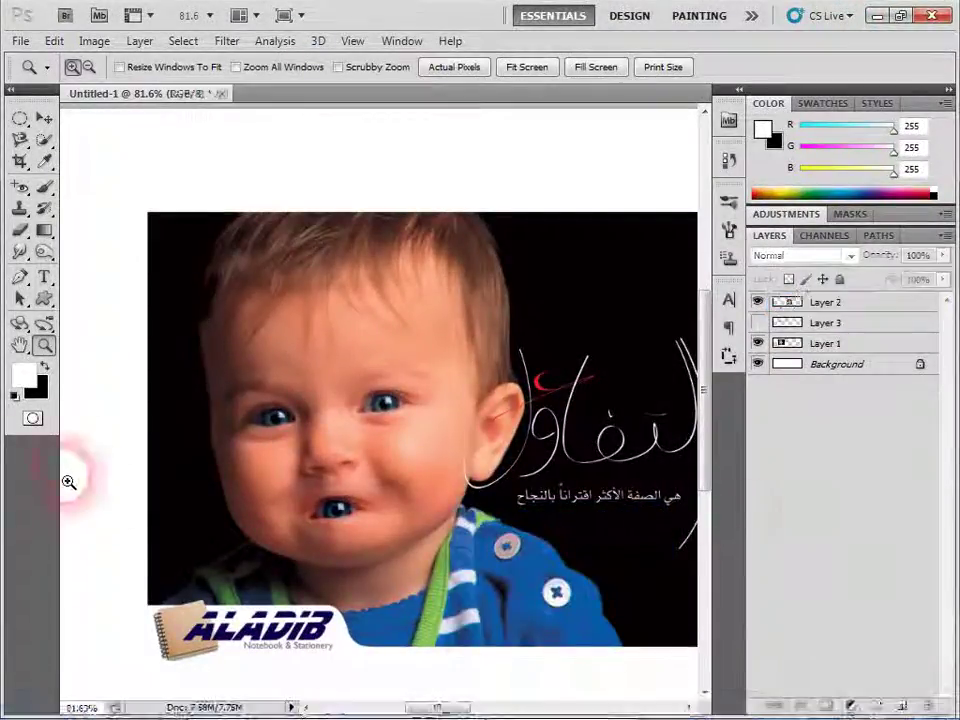
{"action": "double_click", "coordinate": [20, 345]}
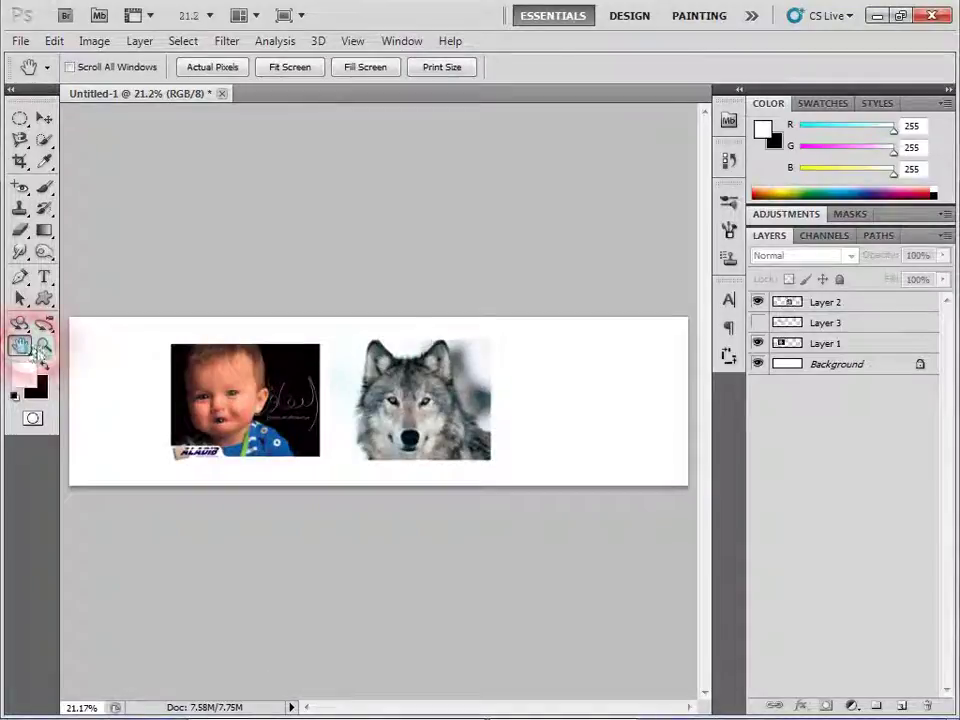
{"action": "left_click", "coordinate": [44, 346]}
{"action": "left_click_drag", "start_coordinate": [133, 321], "coordinate": [329, 508]}
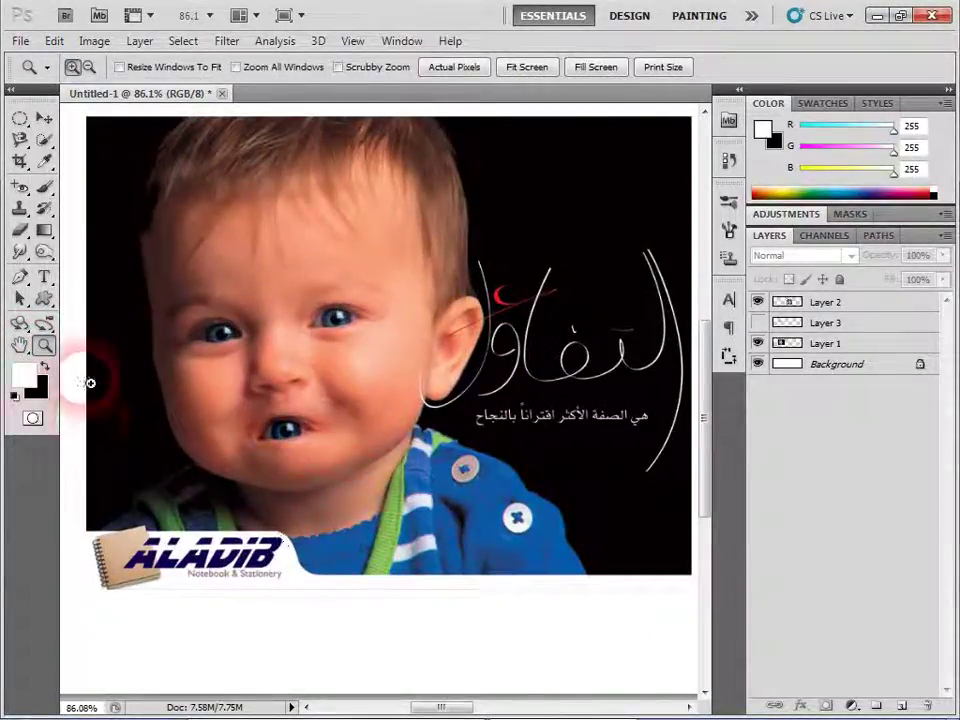
{"action": "left_click_drag", "start_coordinate": [170, 310], "coordinate": [378, 500]}
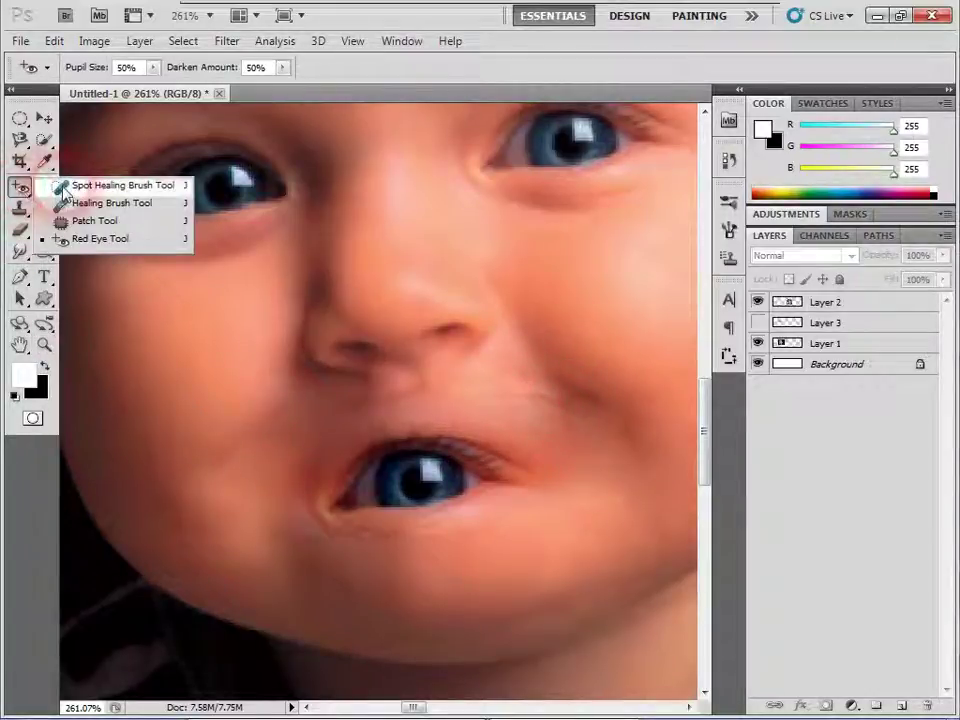
Step: Spot-heal the reddish marks around the mouth eye, lip, chin and under the nose on Layer 1
{"action": "left_click_drag", "start_coordinate": [20, 187], "coordinate": [100, 184]}
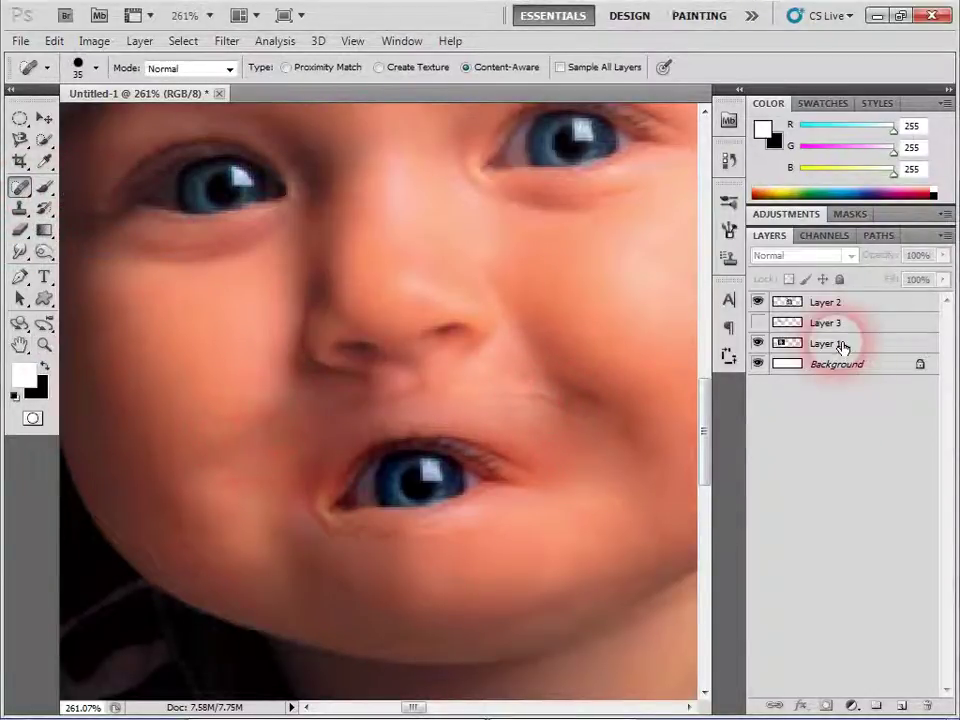
{"action": "left_click", "coordinate": [840, 345]}
{"action": "left_click_drag", "start_coordinate": [490, 385], "coordinate": [595, 410]}
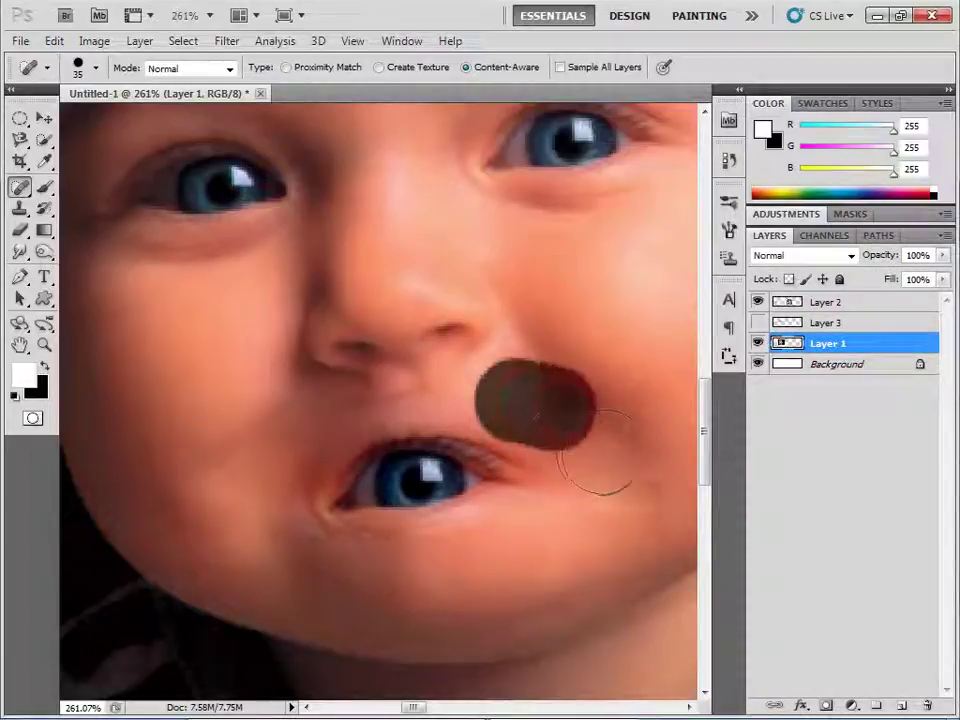
{"action": "left_click_drag", "start_coordinate": [493, 388], "coordinate": [378, 392]}
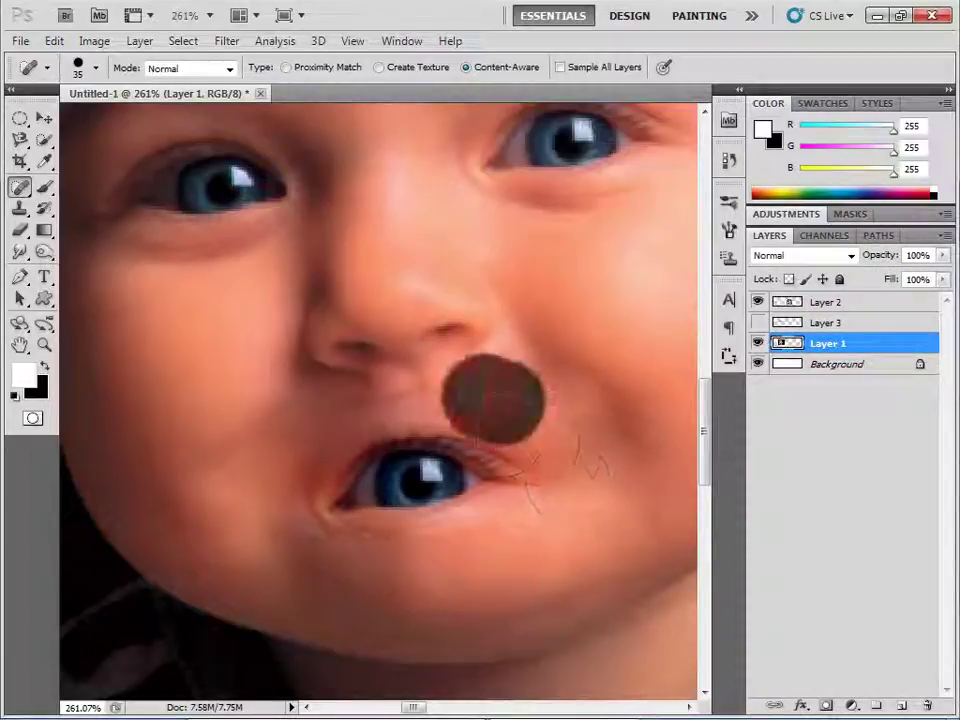
{"action": "left_click_drag", "start_coordinate": [300, 440], "coordinate": [290, 450]}
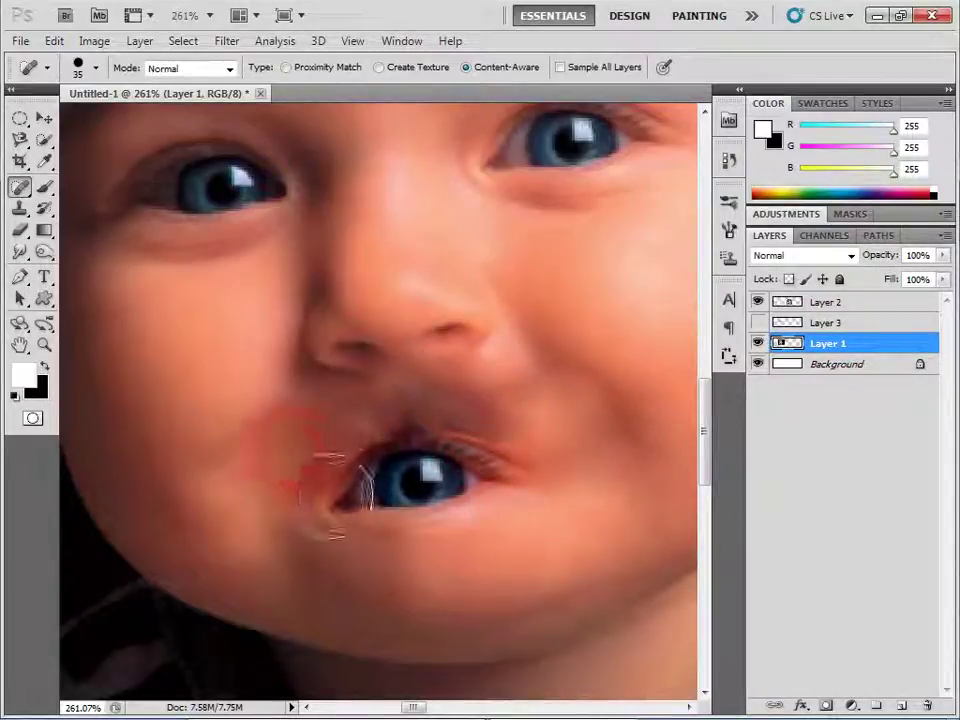
{"action": "left_click_drag", "start_coordinate": [300, 497], "coordinate": [332, 460]}
{"action": "left_click_drag", "start_coordinate": [215, 555], "coordinate": [278, 614]}
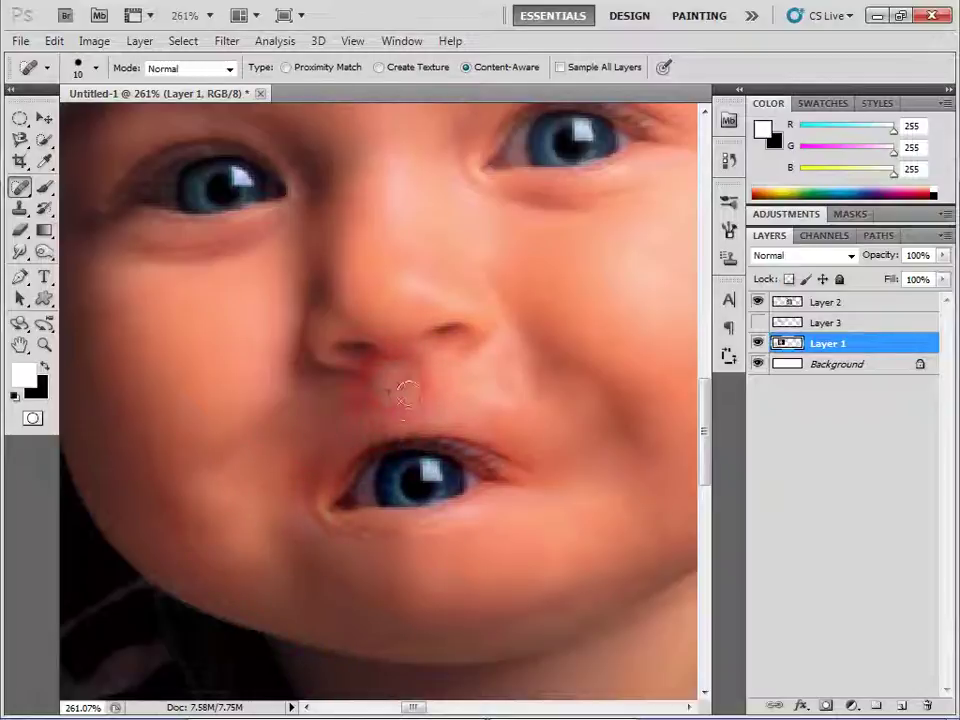
{"action": "left_click_drag", "start_coordinate": [405, 393], "coordinate": [472, 429]}
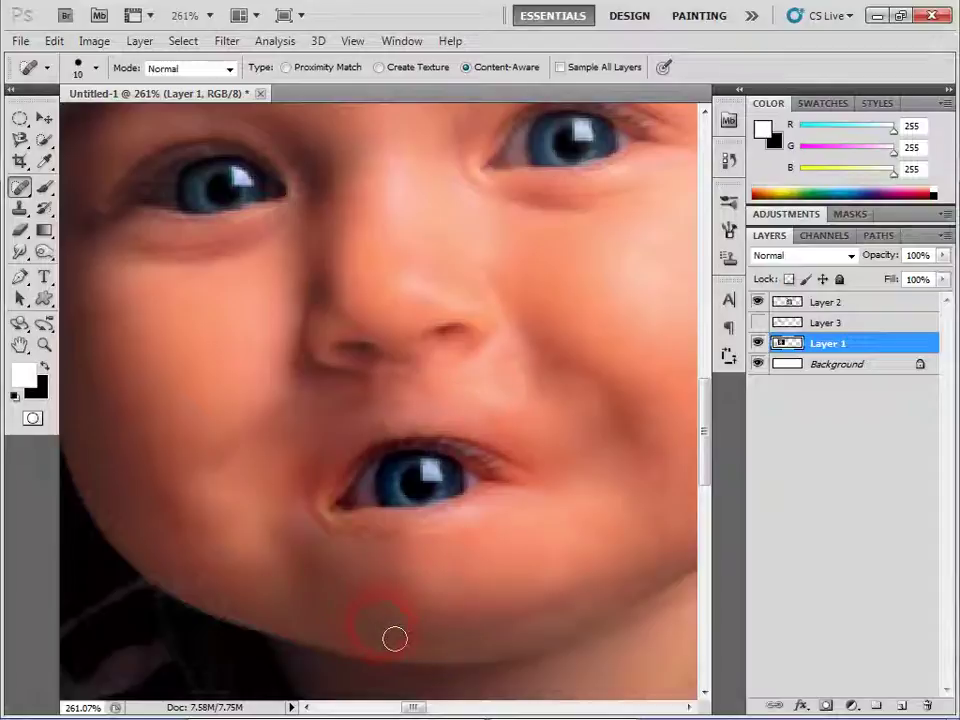
Step: Zoom out to the whole photo and minimize Photoshop
{"action": "key", "text": "ctrl+minus"}
{"action": "key", "text": "ctrl+minus"}
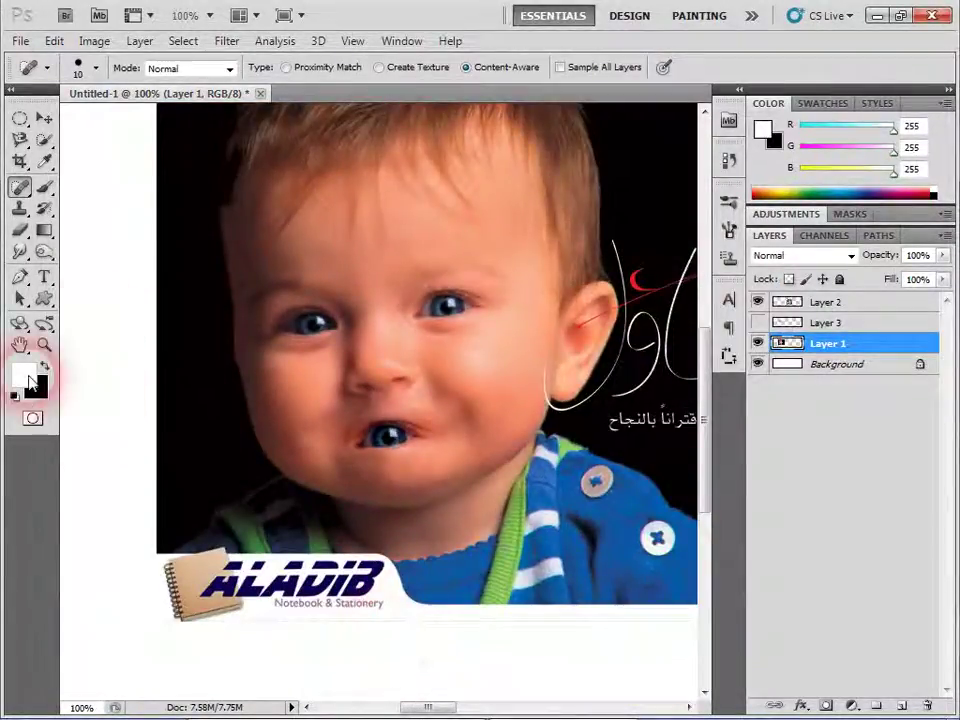
{"action": "left_click", "coordinate": [20, 345]}
{"action": "left_click", "coordinate": [878, 16]}
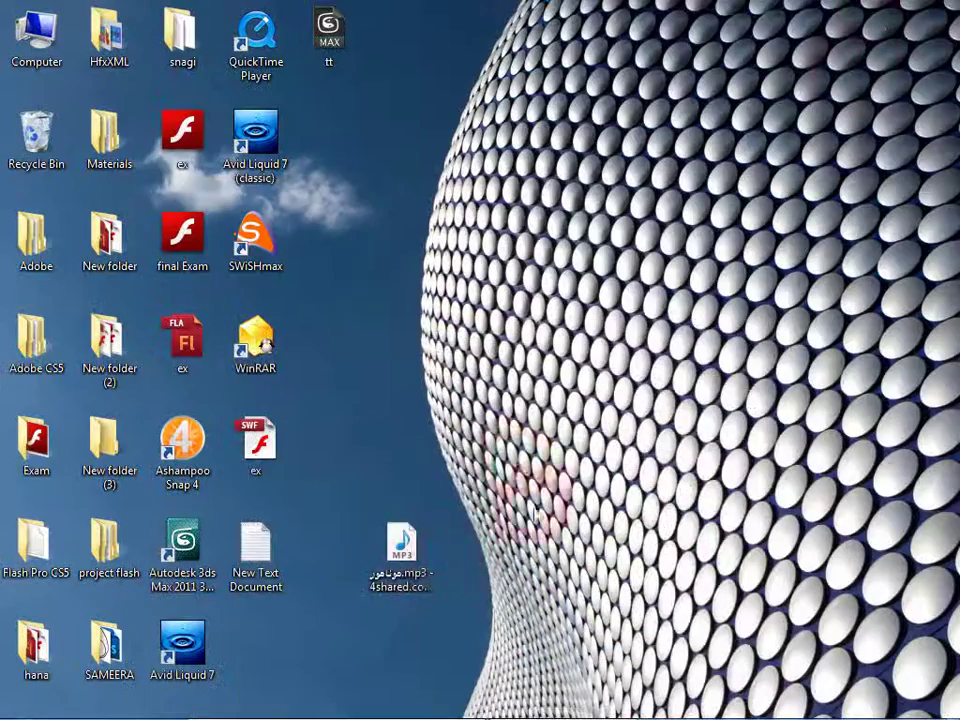
Step: Refresh the desktop, return to the خلفيات folder and close the AutoPlay windows
{"action": "right_click", "coordinate": [578, 247]}
{"action": "left_click", "coordinate": [622, 298]}
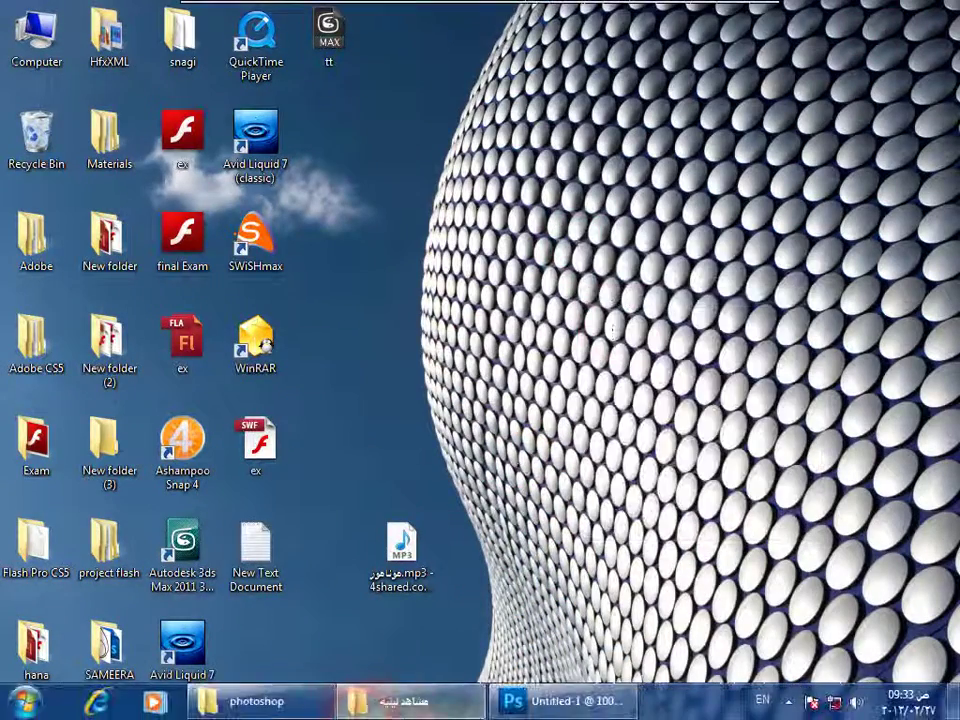
{"action": "left_click", "coordinate": [414, 705]}
{"action": "left_click", "coordinate": [14, 35]}
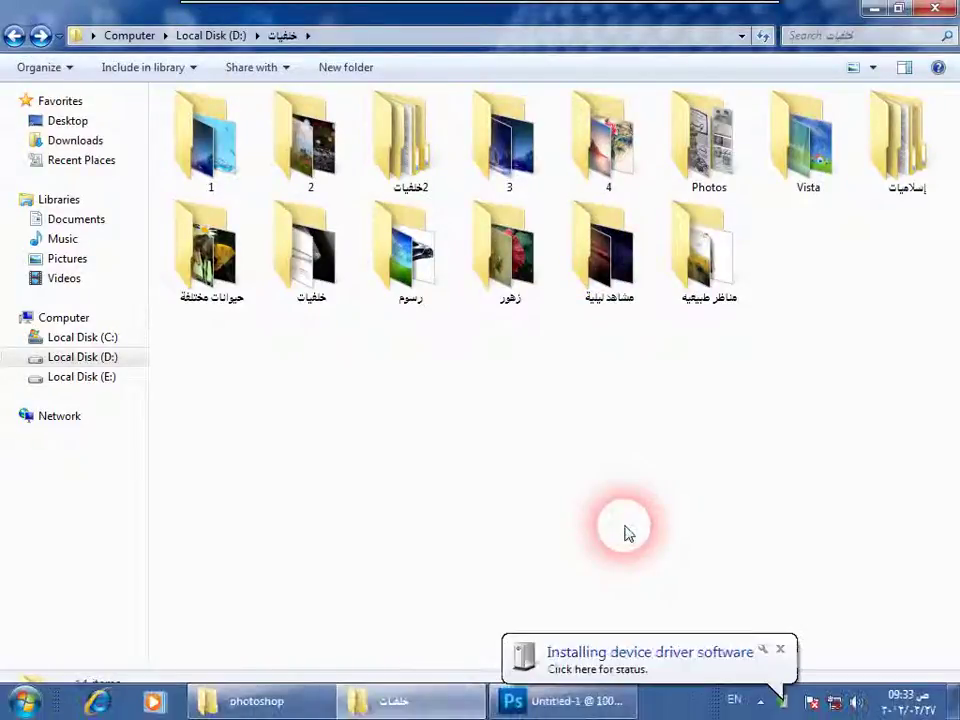
{"action": "right_click", "coordinate": [625, 533]}
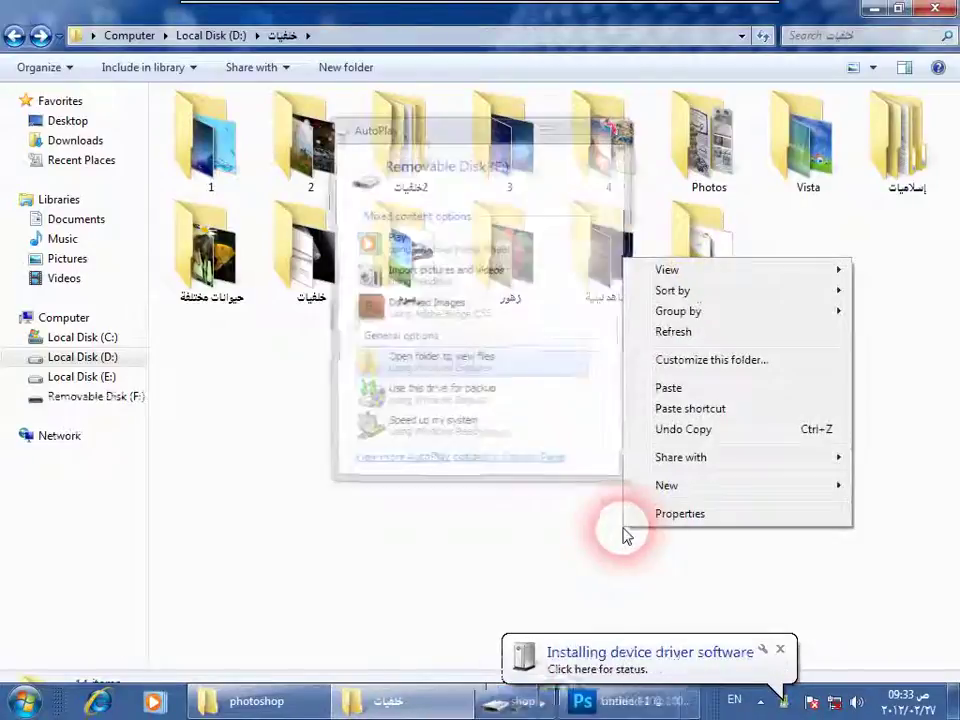
{"action": "left_click", "coordinate": [943, 289]}
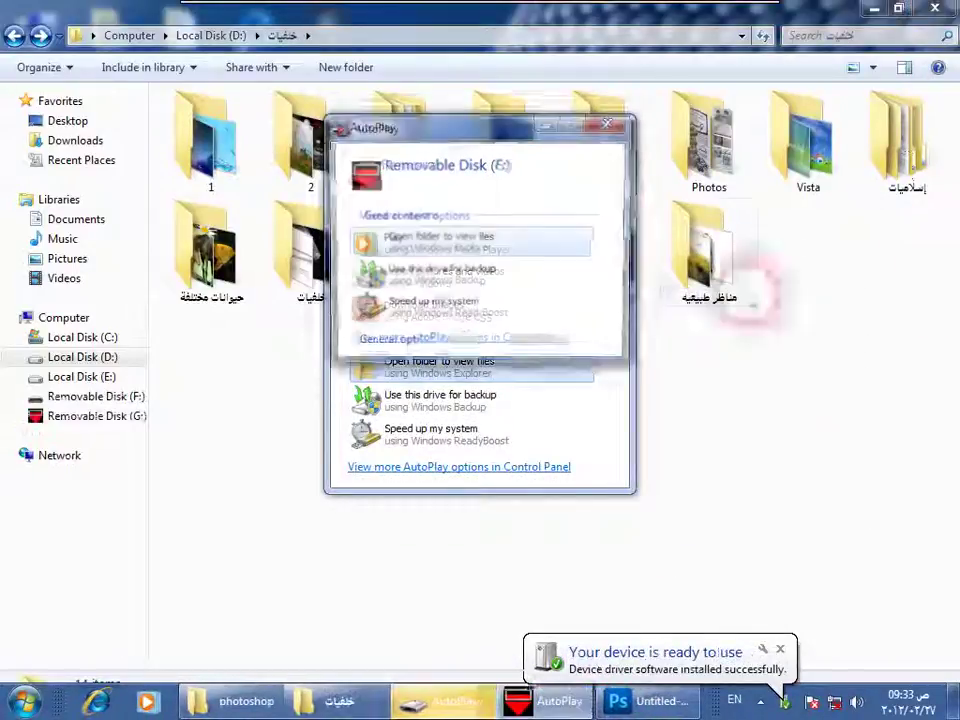
{"action": "left_click", "coordinate": [609, 126]}
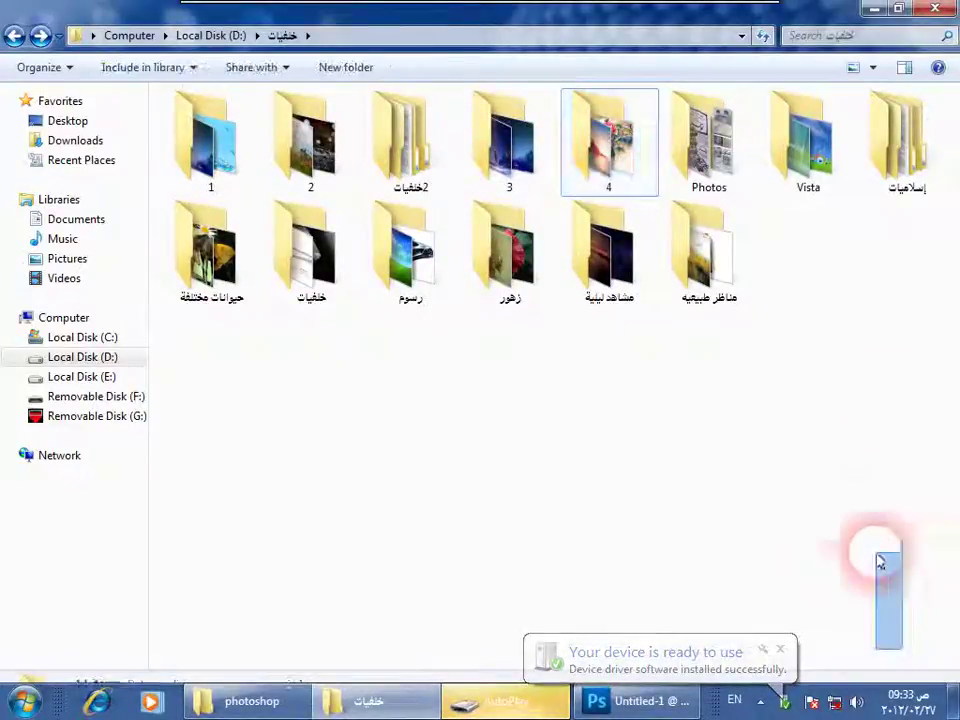
Step: Select all folders in خلفيات and send them to Removable Disk (F:)
{"action": "left_click_drag", "start_coordinate": [916, 422], "coordinate": [90, 45]}
{"action": "left_click_drag", "start_coordinate": [150, 85], "coordinate": [184, 90]}
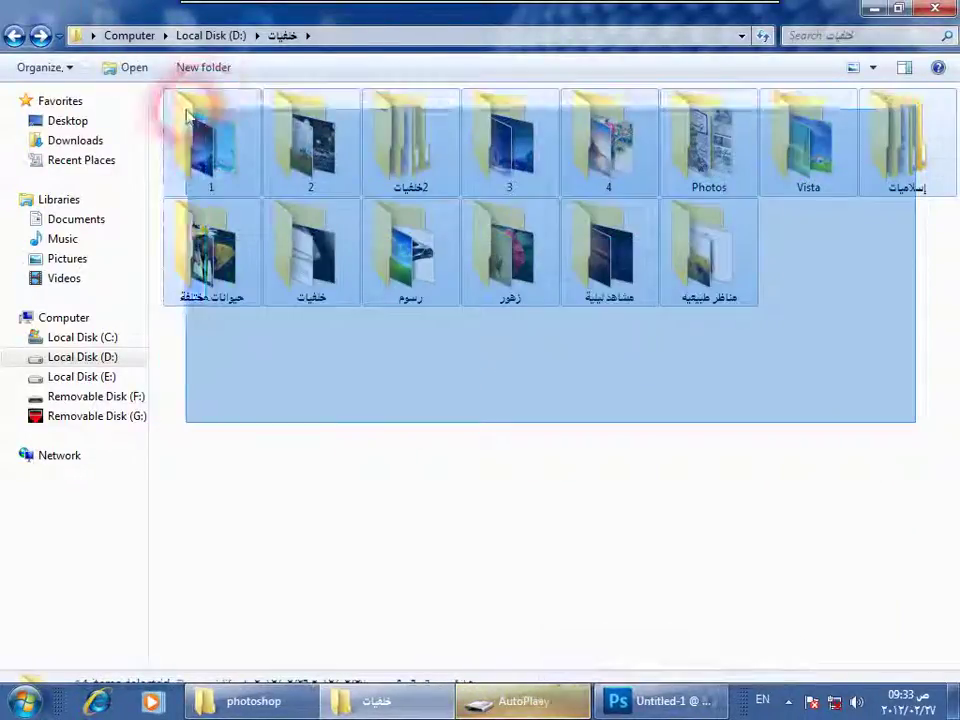
{"action": "right_click", "coordinate": [188, 110]}
{"action": "mouse_move", "coordinate": [237, 232]}
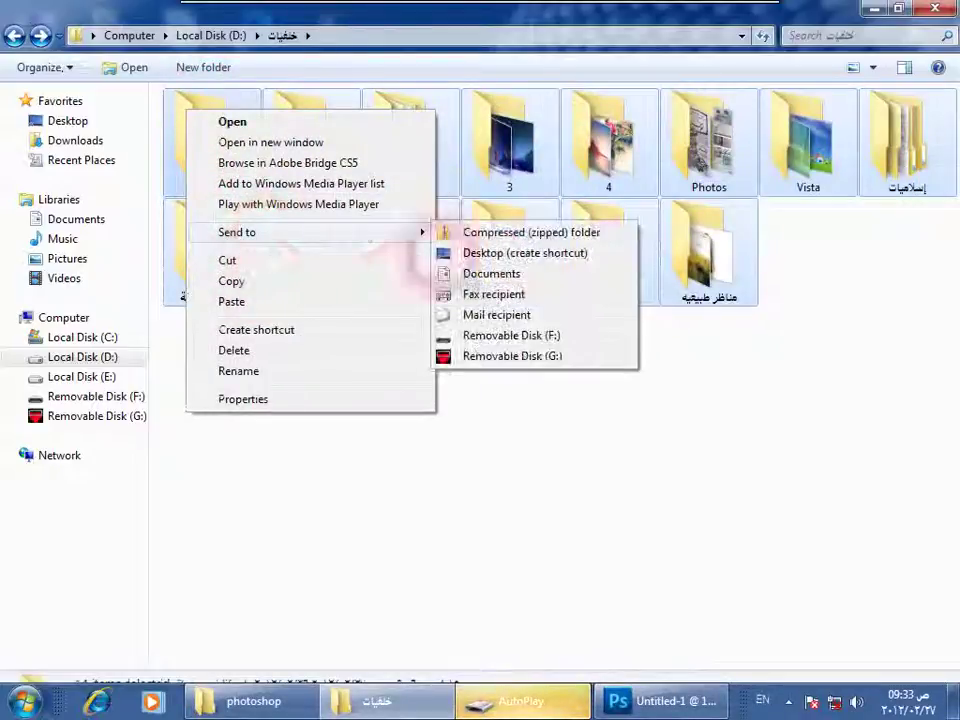
{"action": "left_click", "coordinate": [509, 340]}
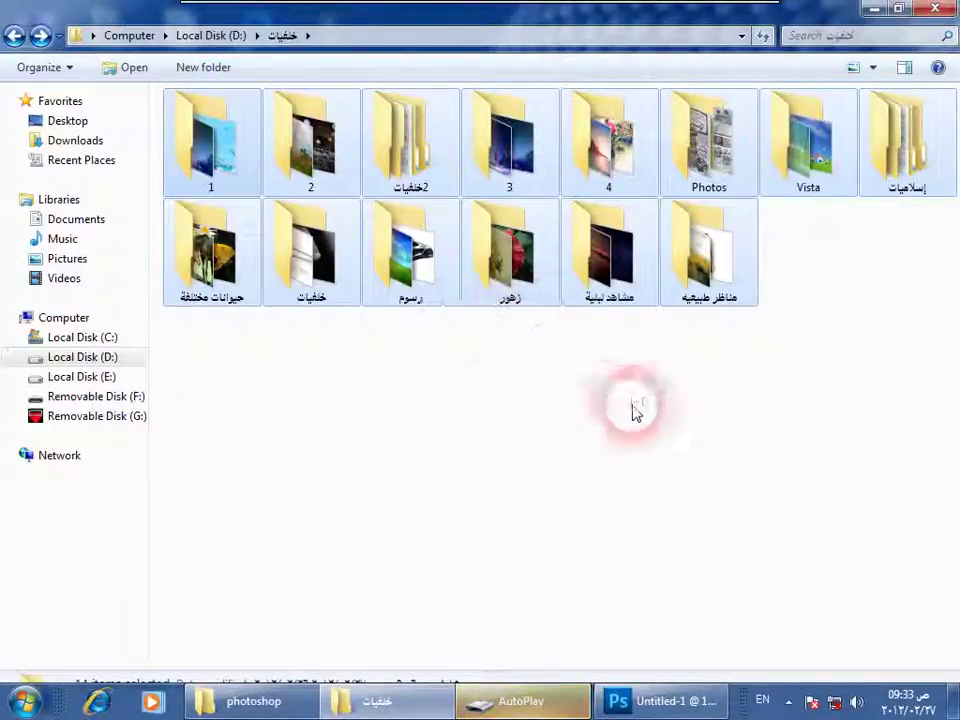
Step: Select all folders again and send them to Removable Disk (G:)
{"action": "left_click_drag", "start_coordinate": [898, 500], "coordinate": [172, 120]}
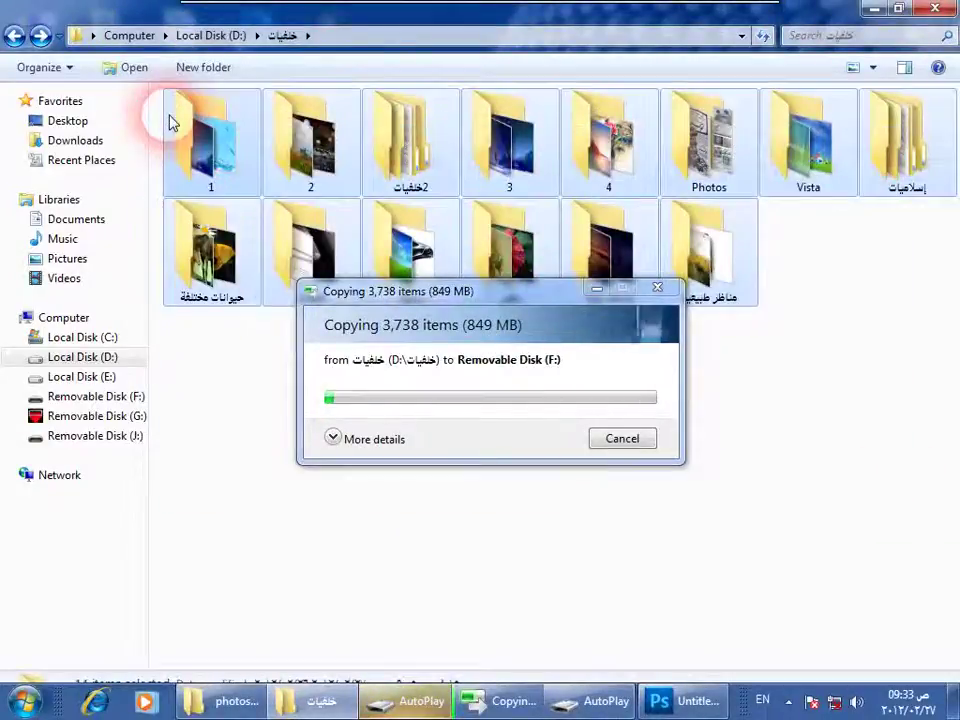
{"action": "right_click", "coordinate": [172, 120]}
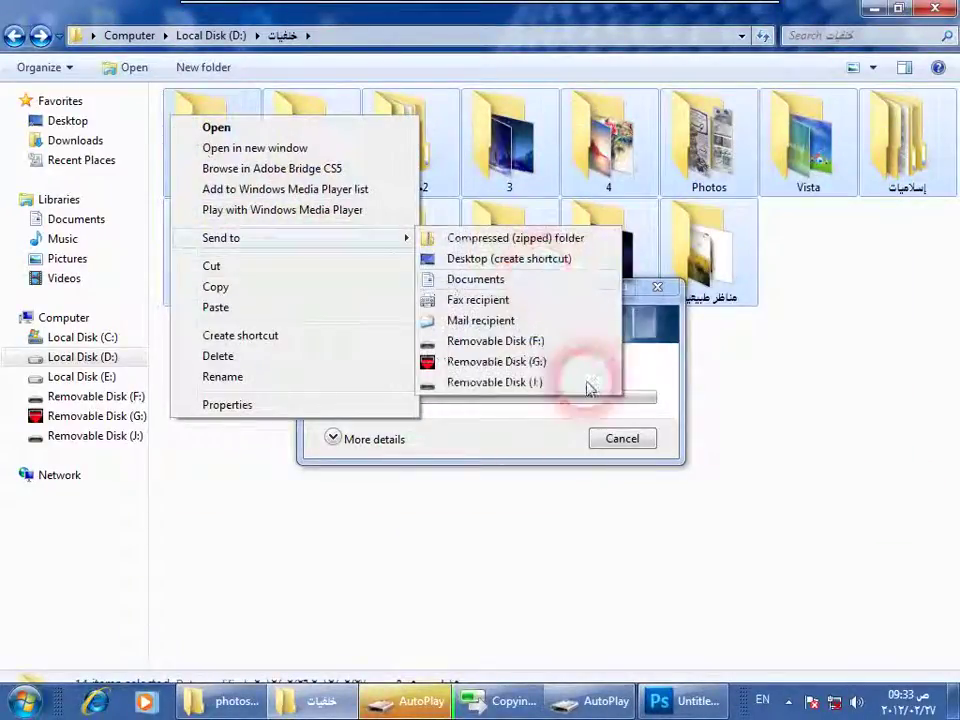
{"action": "left_click", "coordinate": [586, 366]}
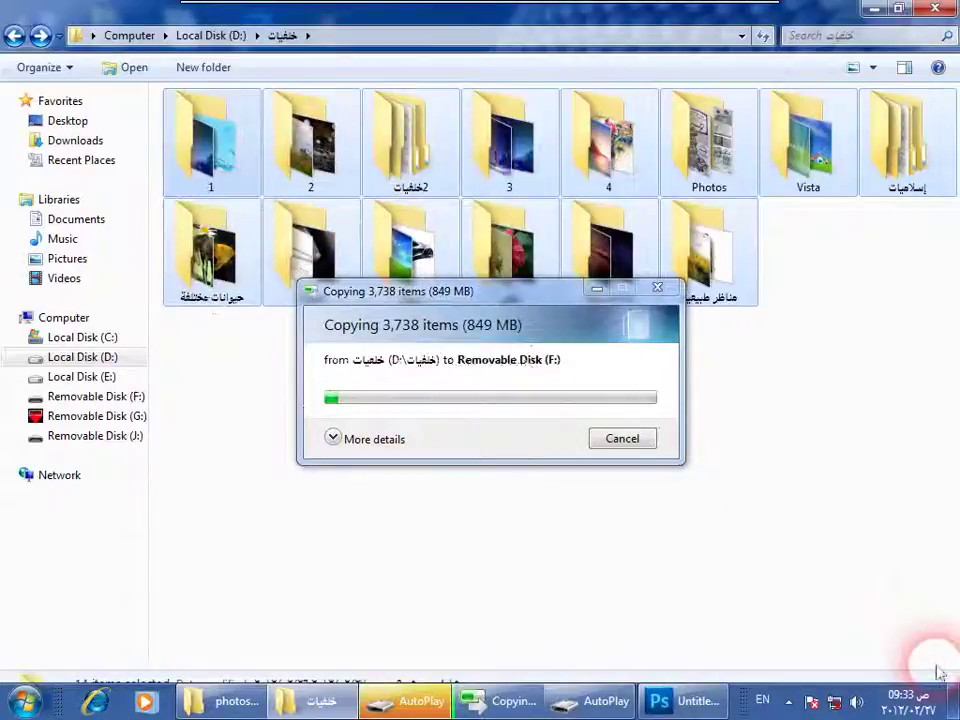
Step: Send all the folders to drive I: as well, then bring up the Start menu
{"action": "mouse_move", "coordinate": [941, 590]}
{"action": "left_mouse_down"}
{"action": "mouse_move", "coordinate": [201, 122]}
{"action": "mouse_move", "coordinate": [193, 102]}
{"action": "left_mouse_up"}
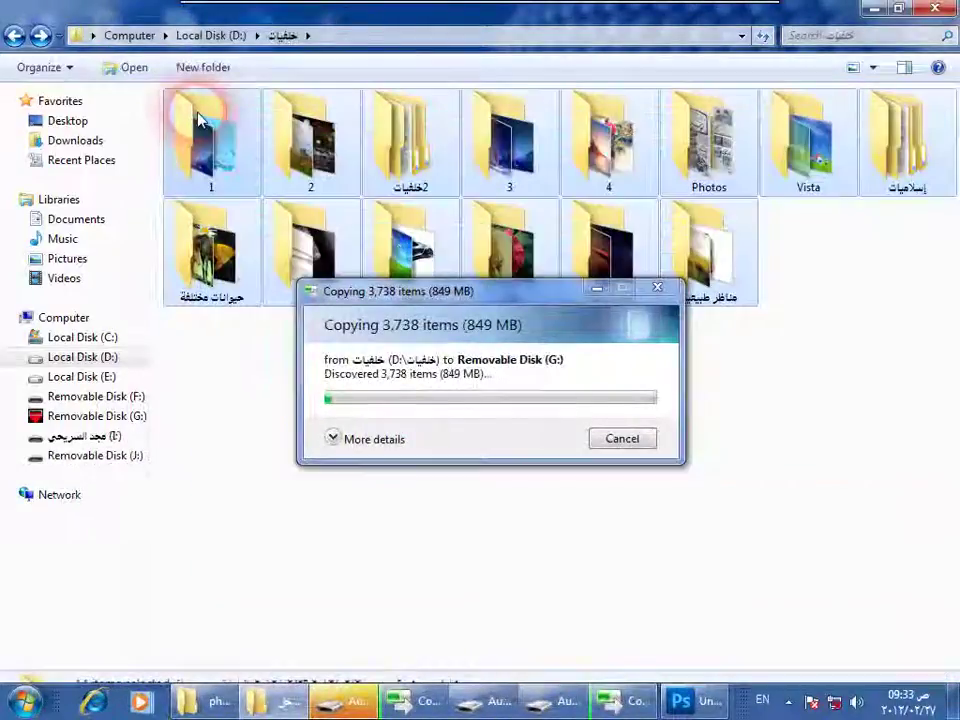
{"action": "right_click", "coordinate": [197, 114]}
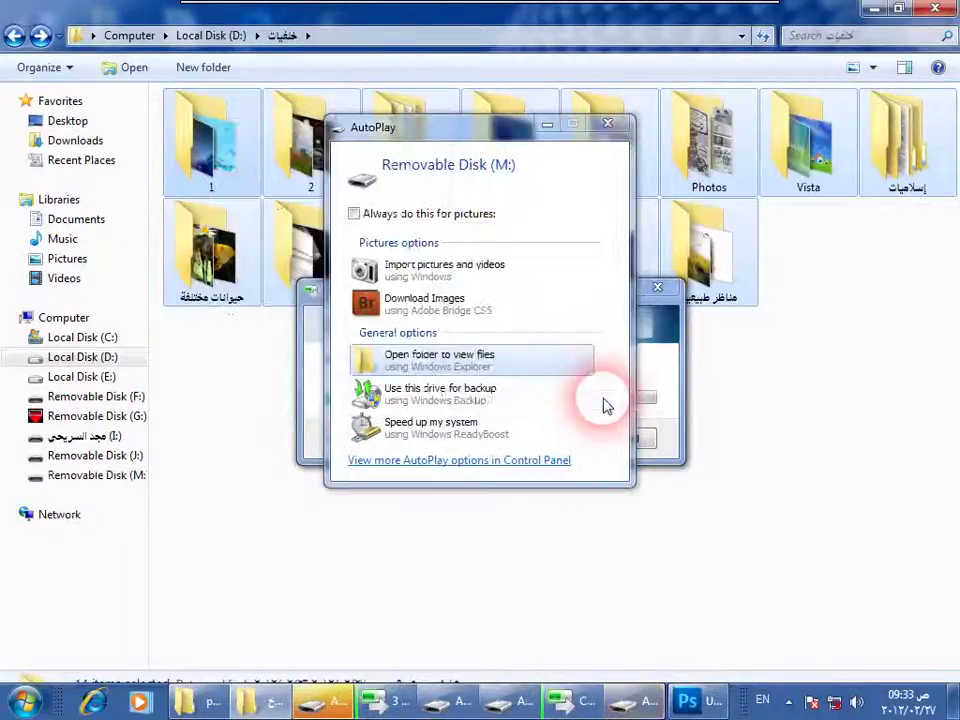
{"action": "right_click", "coordinate": [257, 145]}
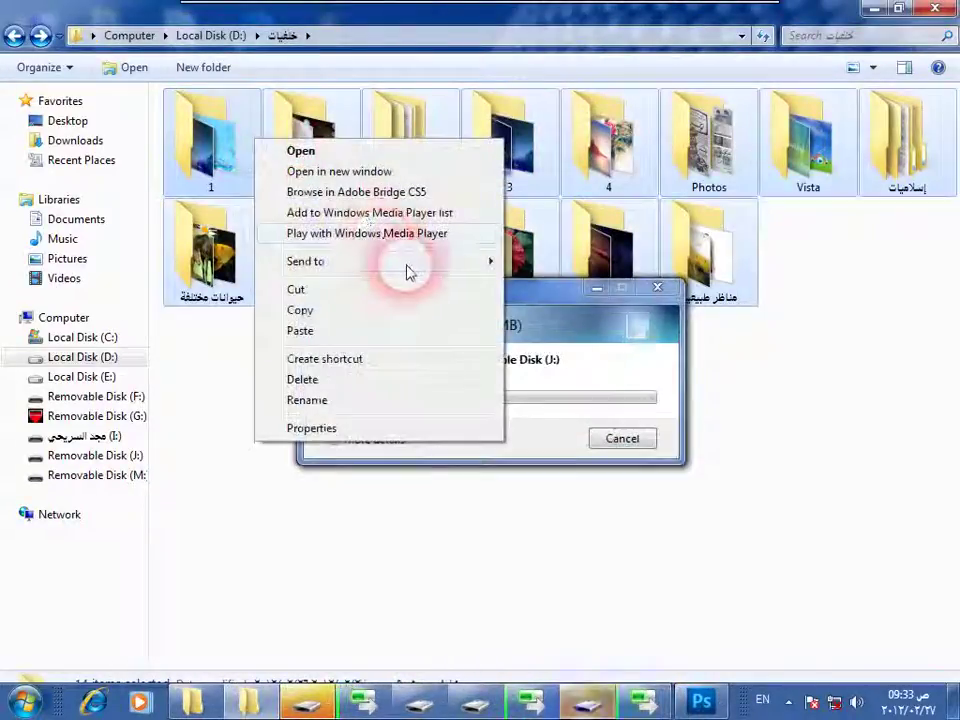
{"action": "mouse_move", "coordinate": [305, 261]}
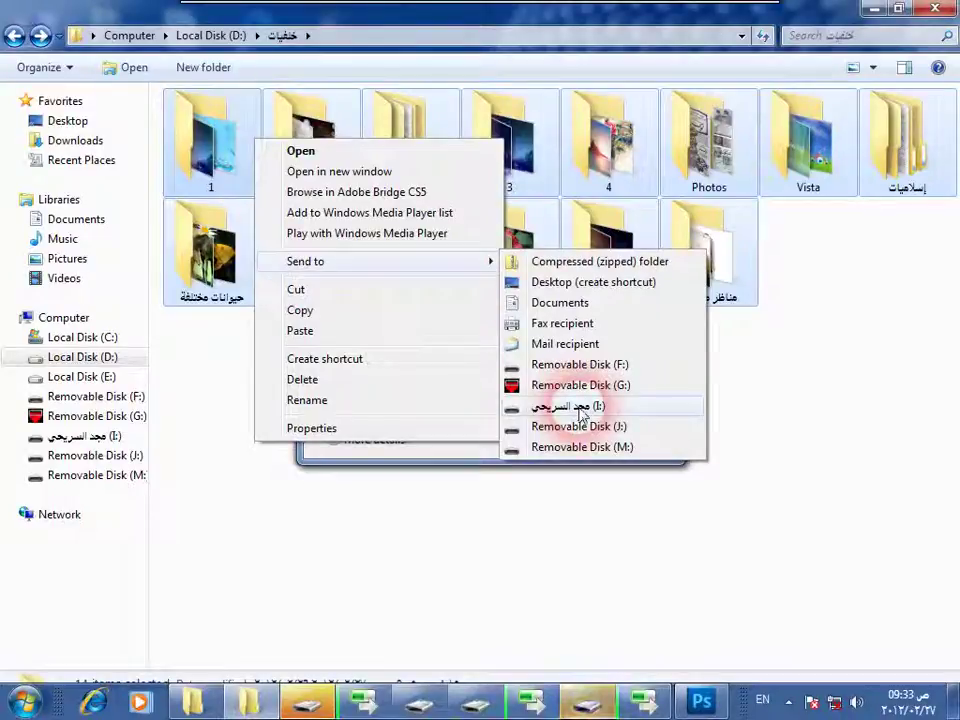
{"action": "left_click", "coordinate": [580, 408]}
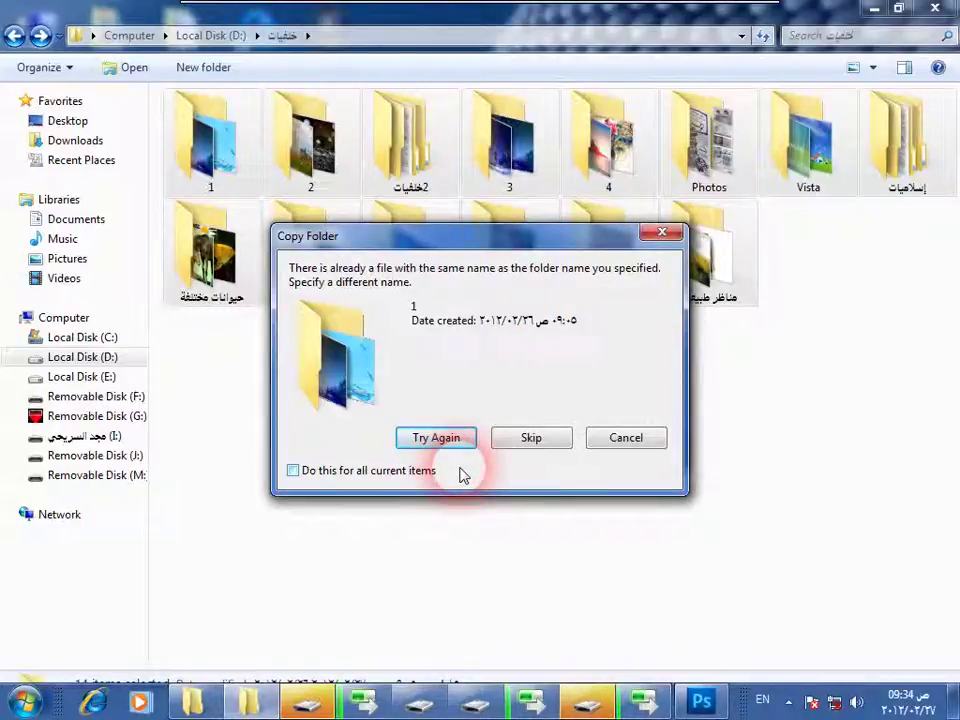
{"action": "key", "text": "super"}
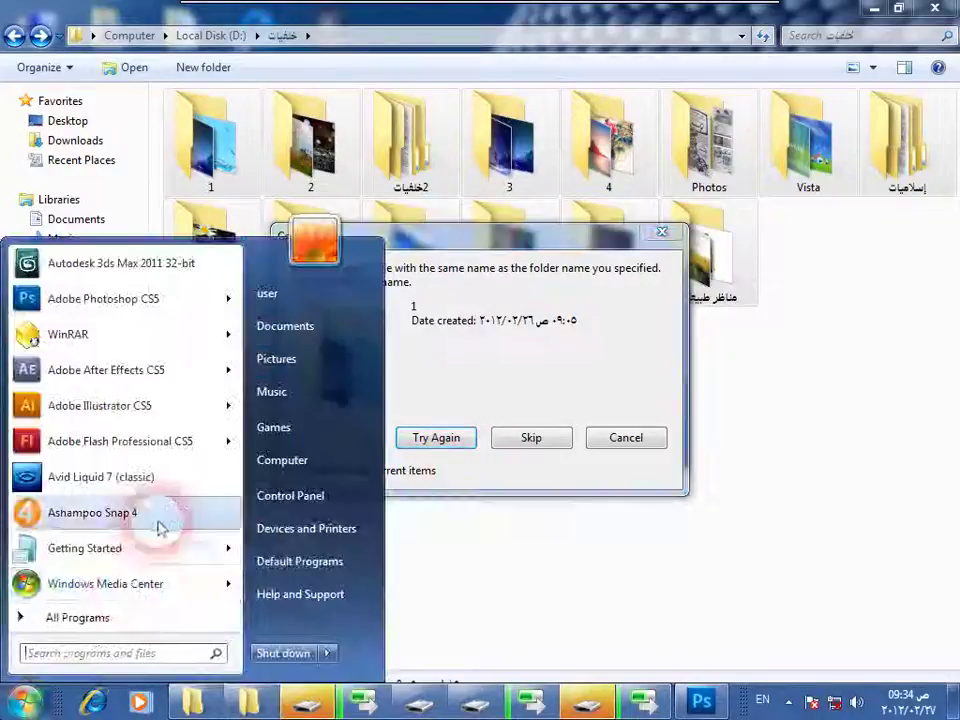
Step: Check the drives in Computer, dismiss the H: insert-disk prompt, and cancel the conflicting folder copy
{"action": "left_click", "coordinate": [287, 462]}
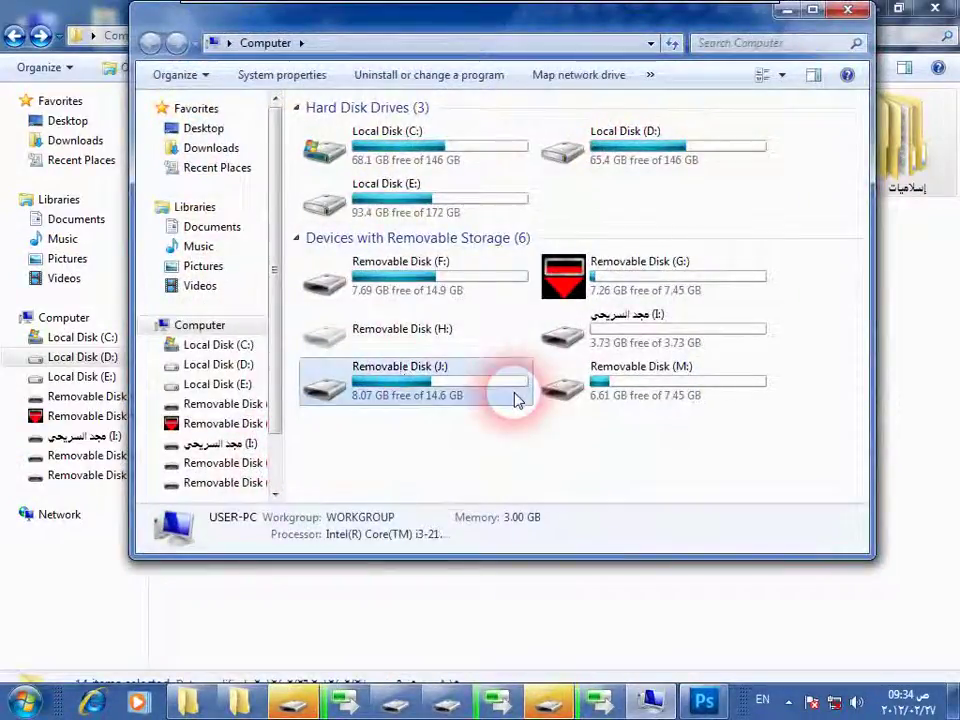
{"action": "right_click", "coordinate": [515, 398]}
{"action": "left_click", "coordinate": [572, 463]}
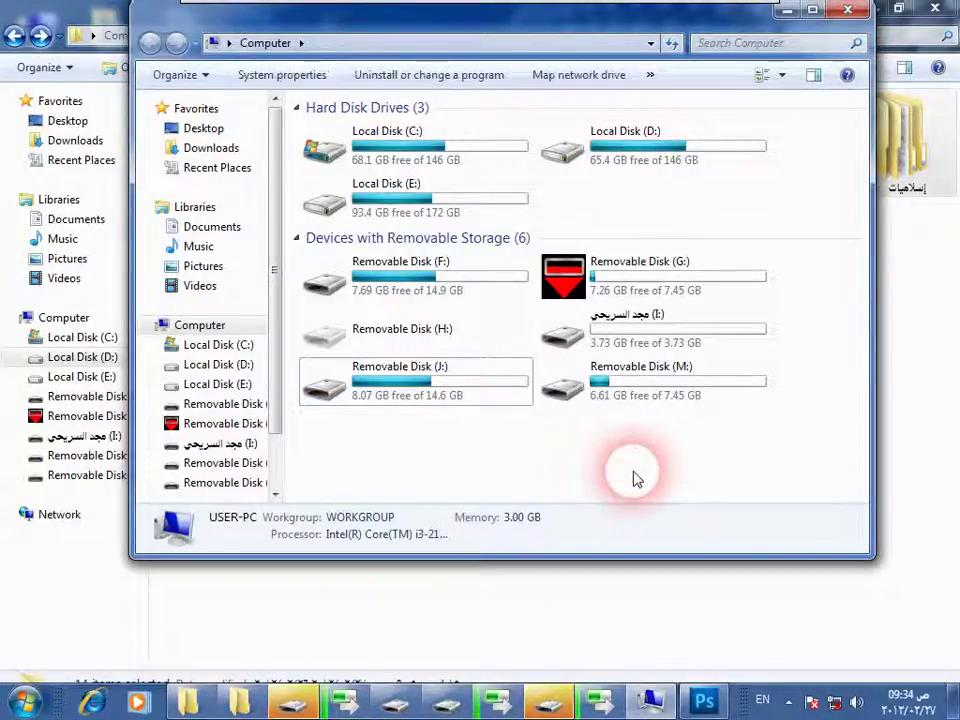
{"action": "left_click", "coordinate": [500, 350]}
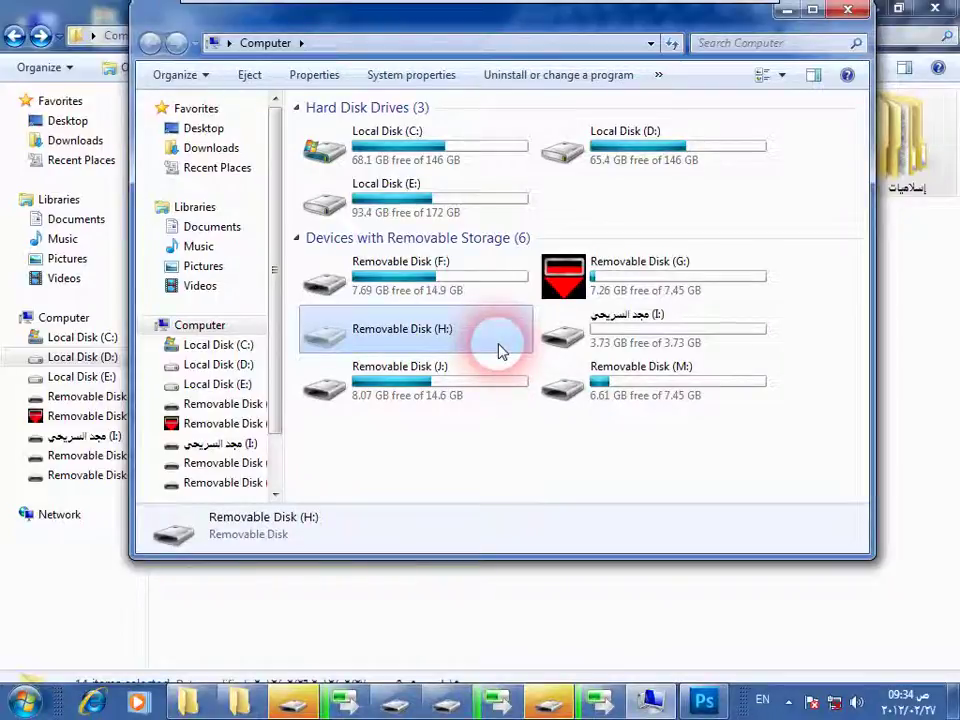
{"action": "double_click", "coordinate": [500, 350]}
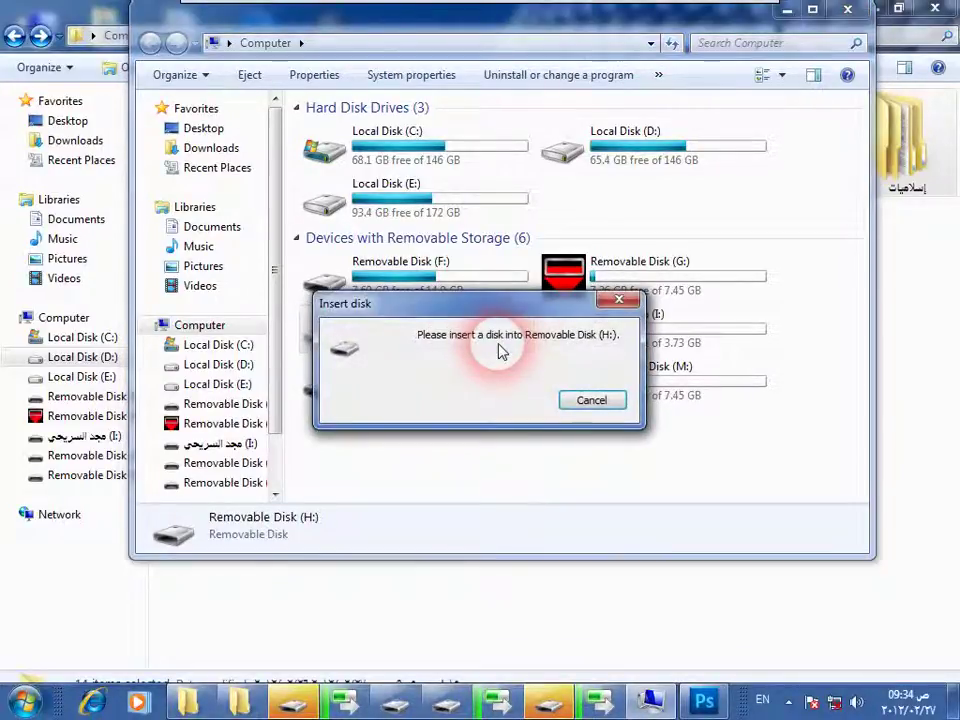
{"action": "left_click", "coordinate": [592, 402]}
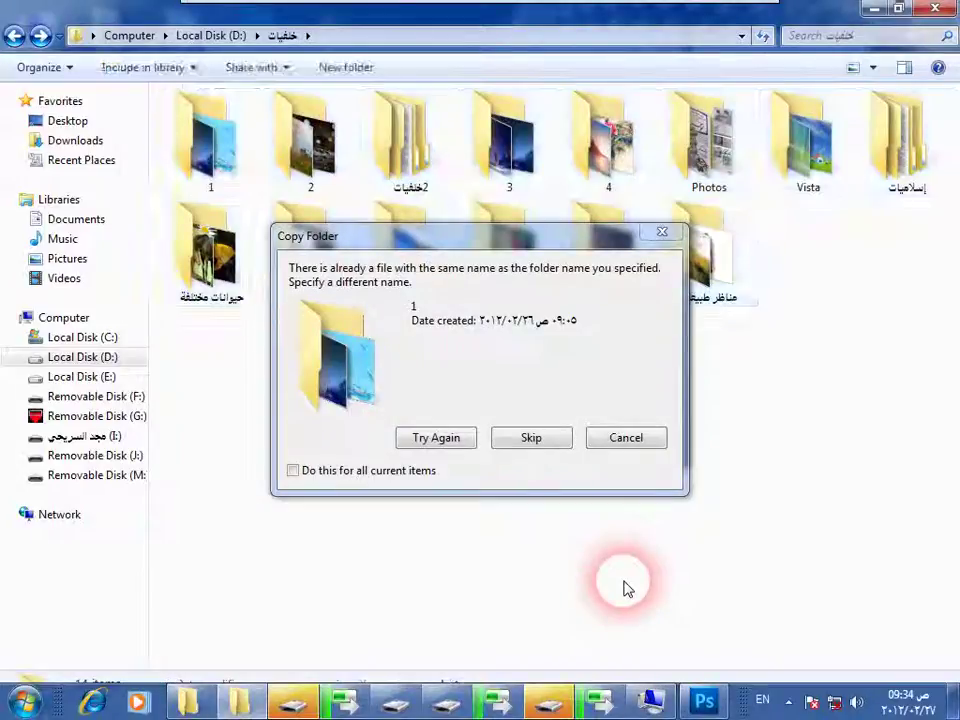
{"action": "left_click", "coordinate": [629, 441]}
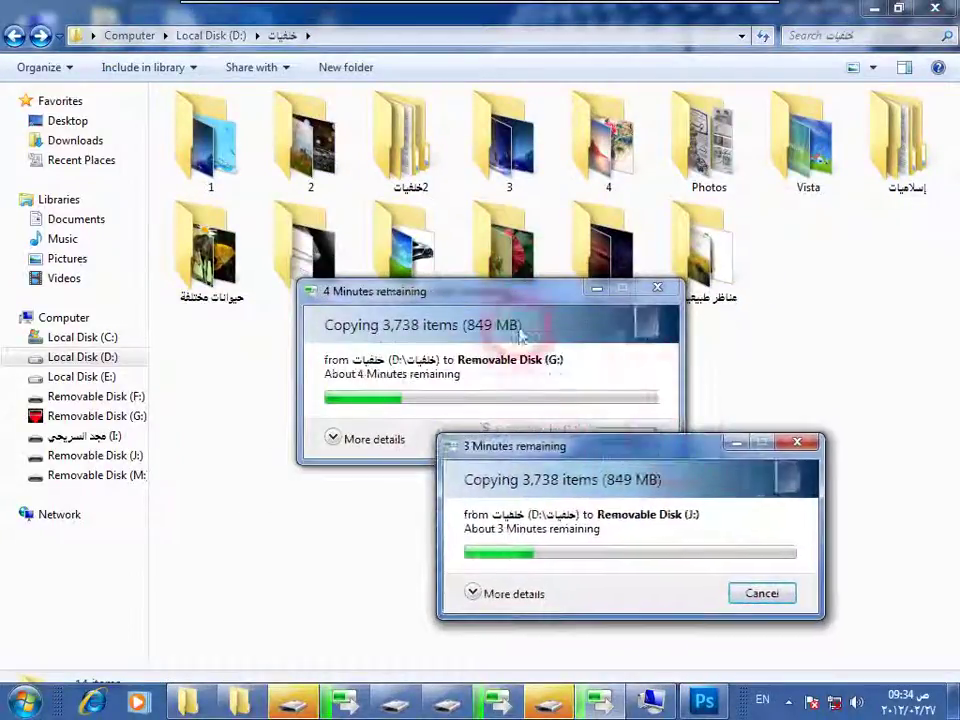
Step: Move the G: and F: progress windows aside and send all خلفيات folders to Removable Disk (M:)
{"action": "left_click_drag", "start_coordinate": [560, 292], "coordinate": [322, 449]}
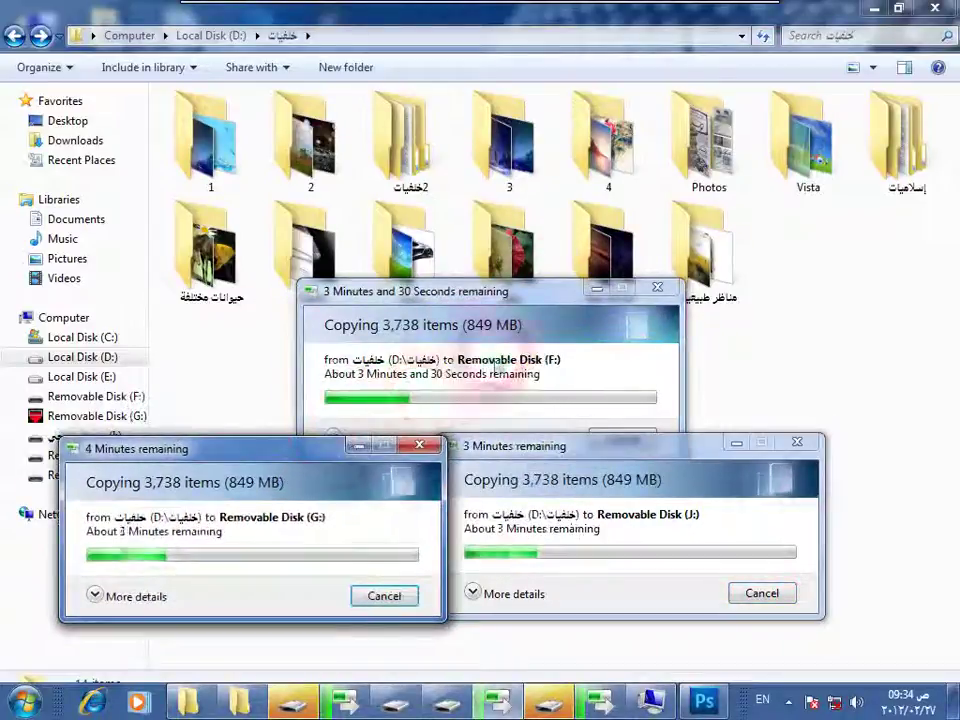
{"action": "left_click_drag", "start_coordinate": [529, 291], "coordinate": [835, 204]}
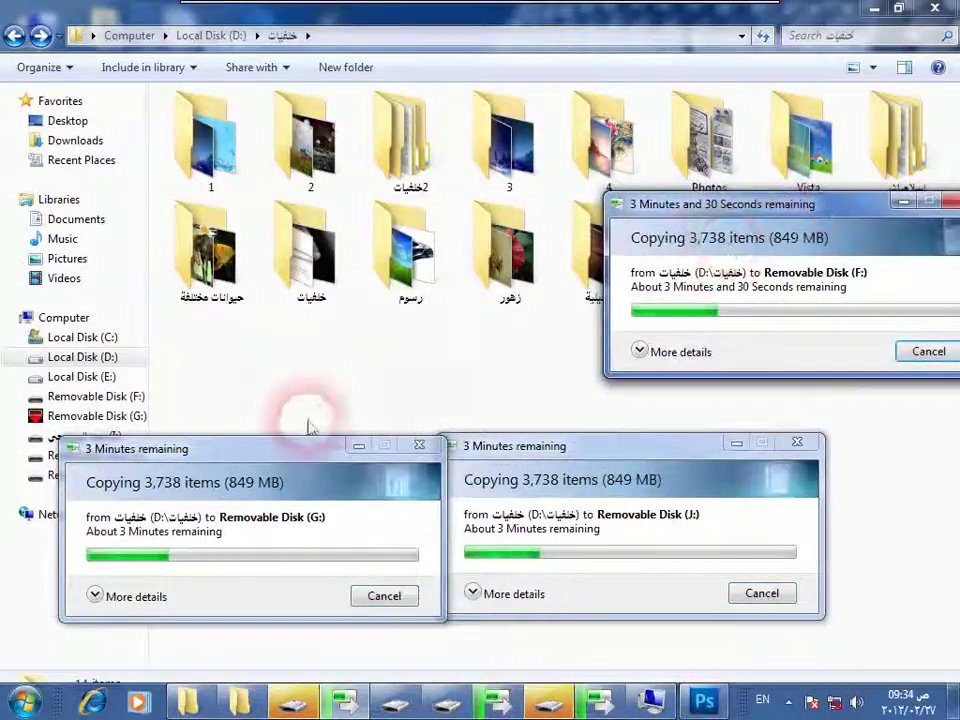
{"action": "left_click_drag", "start_coordinate": [187, 384], "coordinate": [880, 80]}
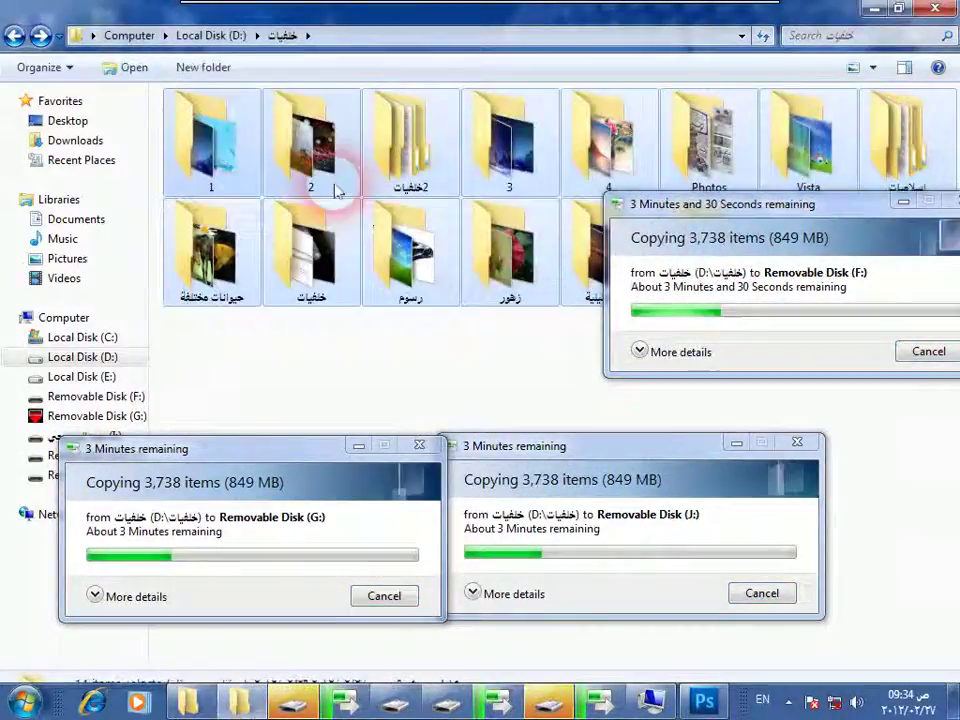
{"action": "right_click", "coordinate": [226, 127]}
{"action": "mouse_move", "coordinate": [300, 245]}
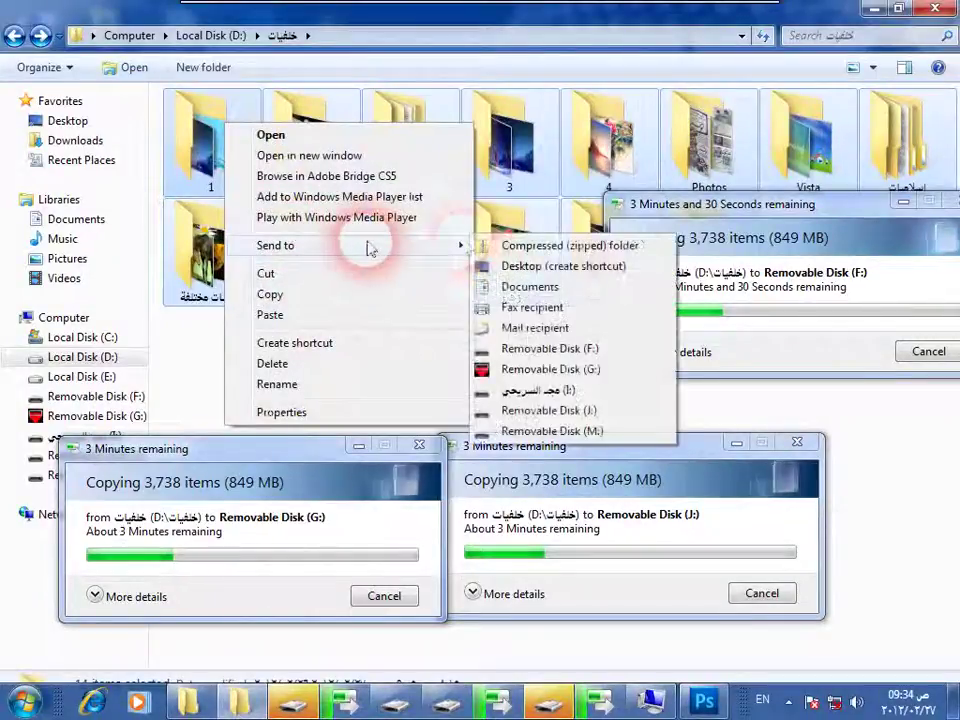
{"action": "left_click", "coordinate": [556, 432]}
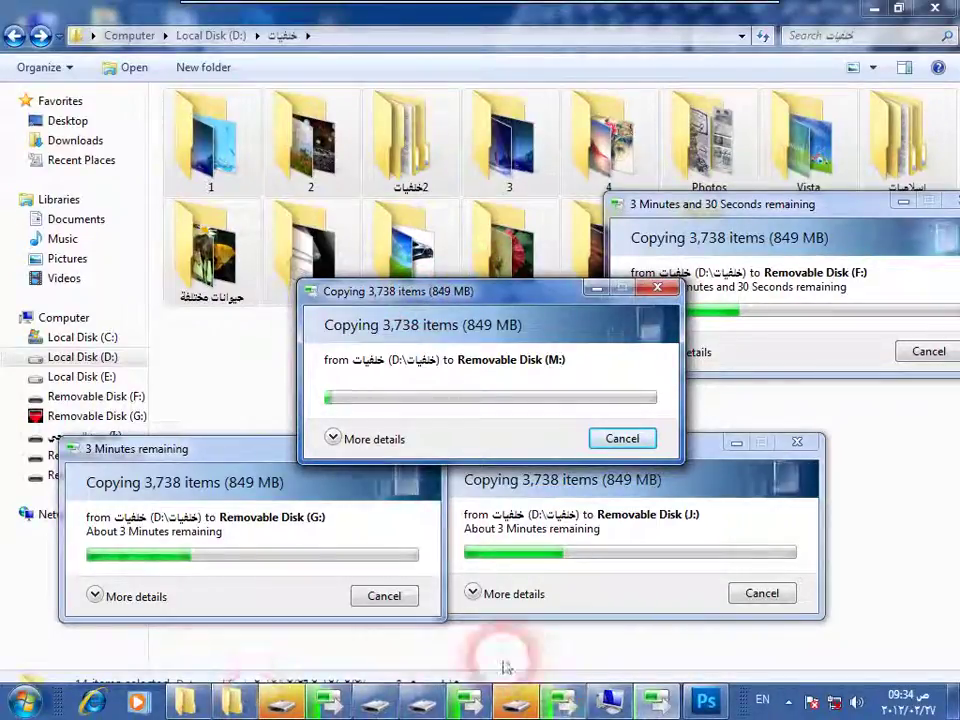
{"action": "left_click", "coordinate": [705, 700]}
{"action": "left_click", "coordinate": [551, 465]}
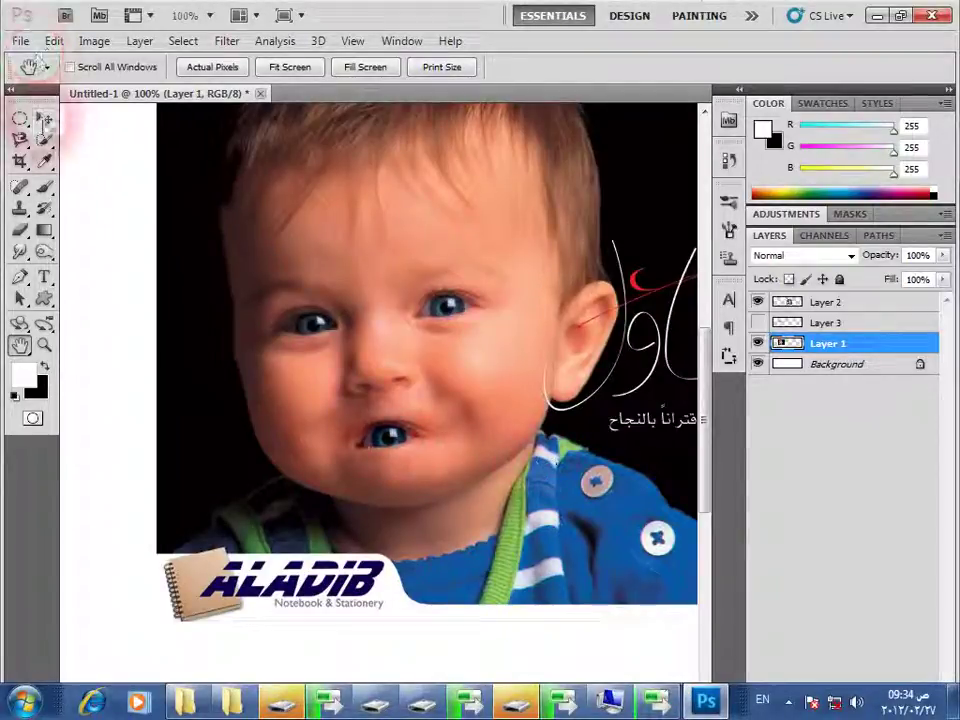
Step: Nudge Layer 1 slightly down and right with the Move tool, then return to the خلفيات window
{"action": "left_click", "coordinate": [44, 118]}
{"action": "left_click", "coordinate": [393, 455]}
{"action": "right_click", "coordinate": [391, 441]}
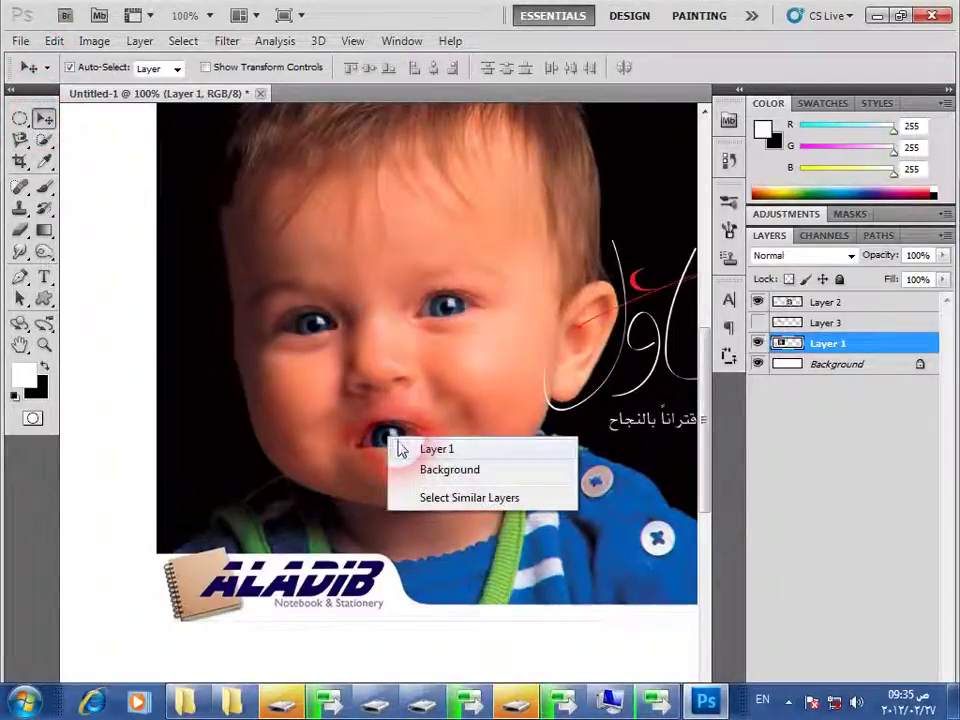
{"action": "left_click_drag", "start_coordinate": [377, 435], "coordinate": [369, 463]}
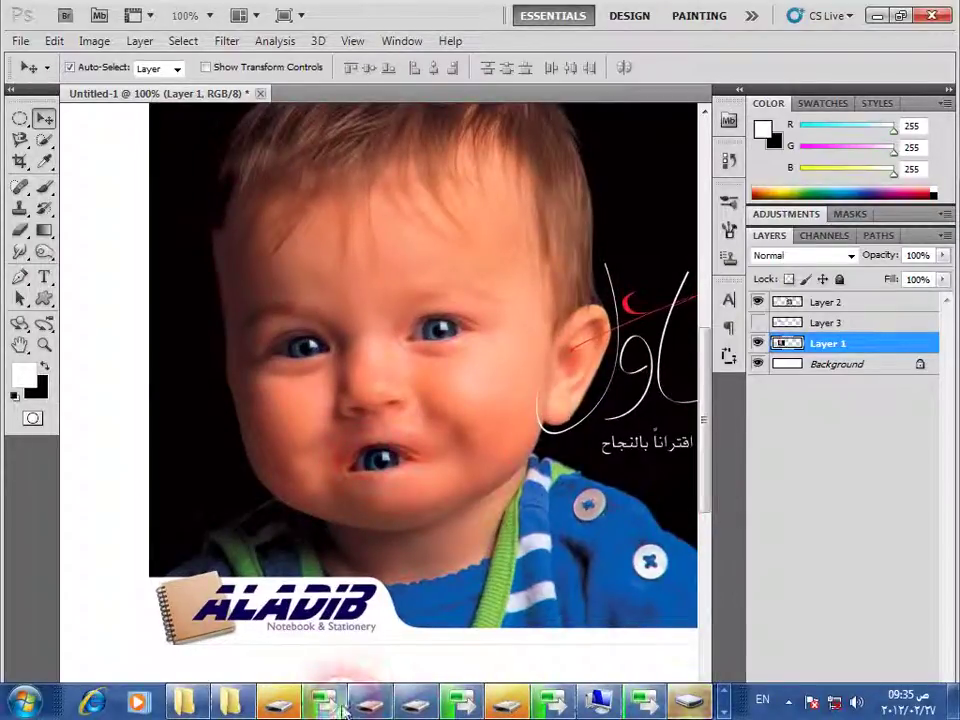
{"action": "left_click", "coordinate": [343, 708]}
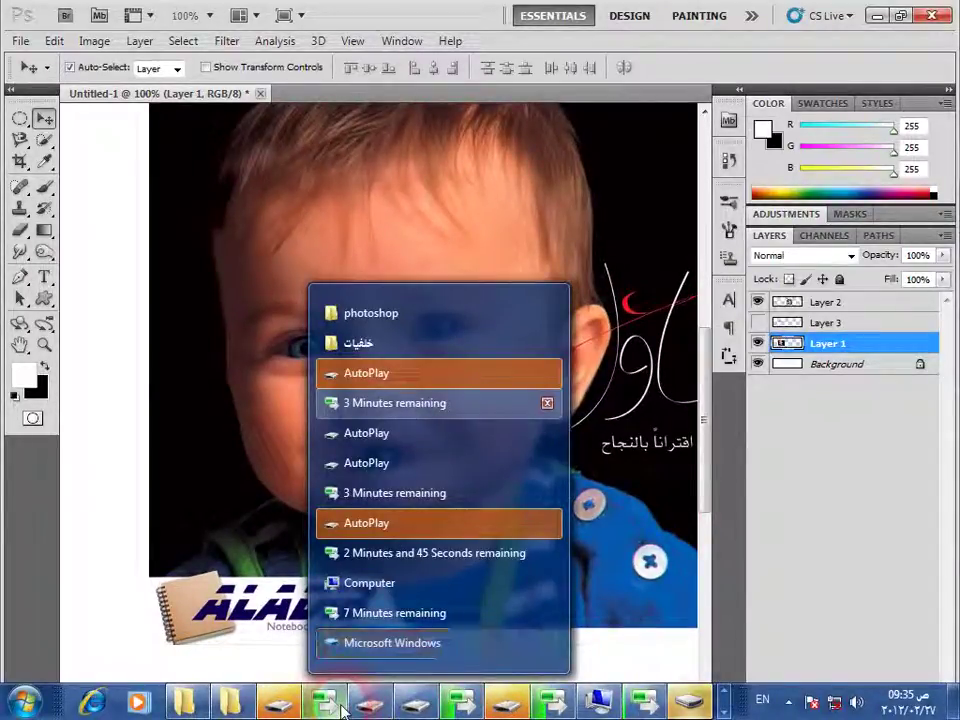
{"action": "mouse_move", "coordinate": [392, 643]}
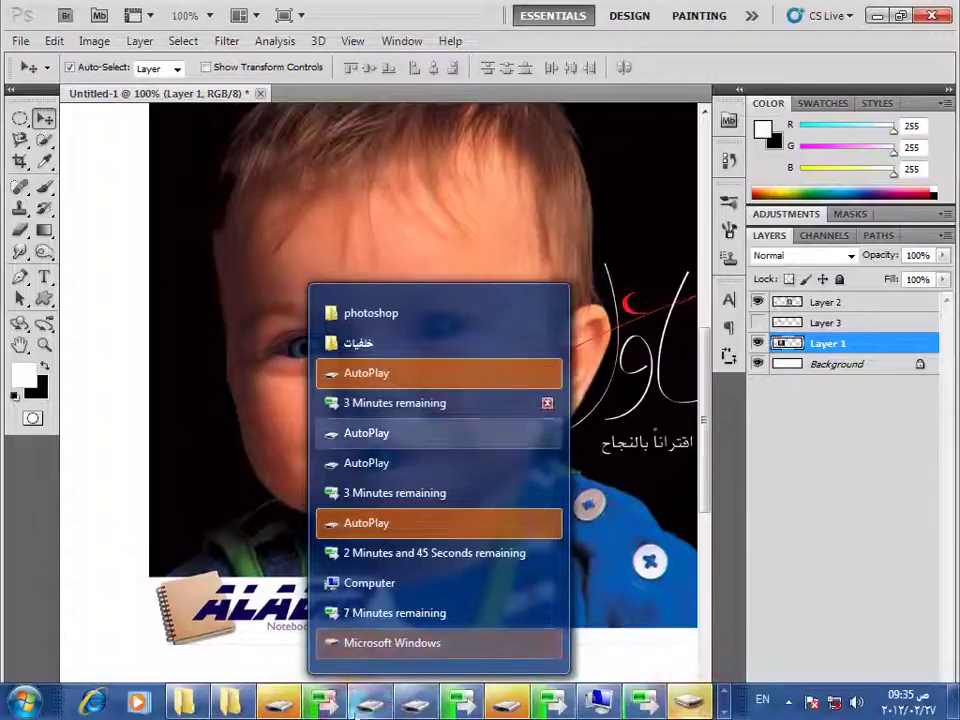
{"action": "left_click", "coordinate": [241, 706]}
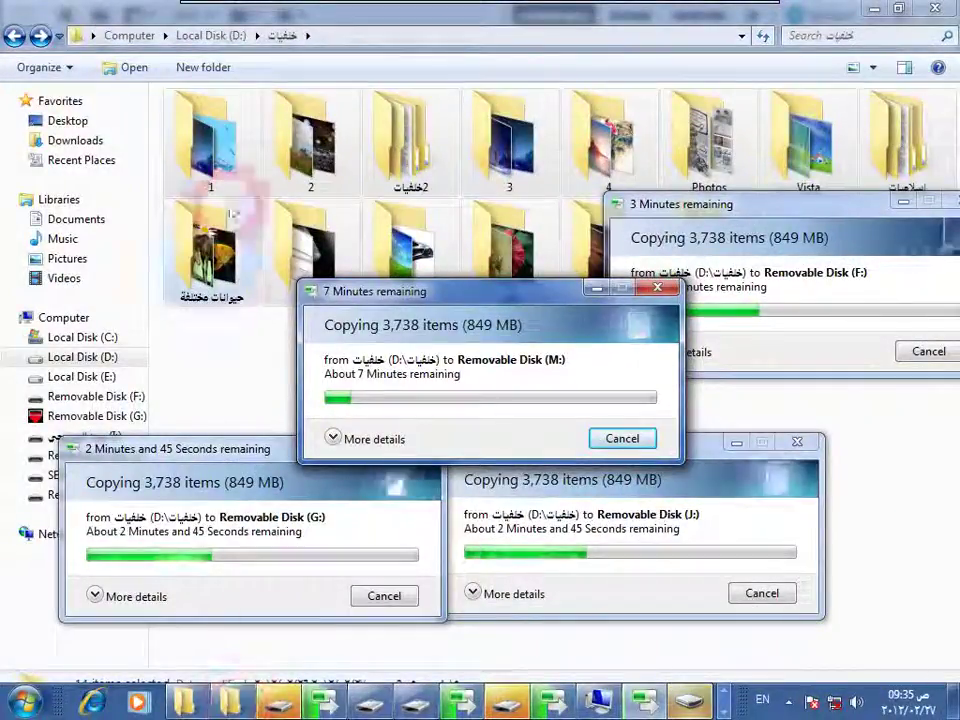
Step: Send folder 1 to Removable Disk (M:) and move the K: progress window lower left
{"action": "right_click", "coordinate": [187, 141]}
{"action": "mouse_move", "coordinate": [236, 260]}
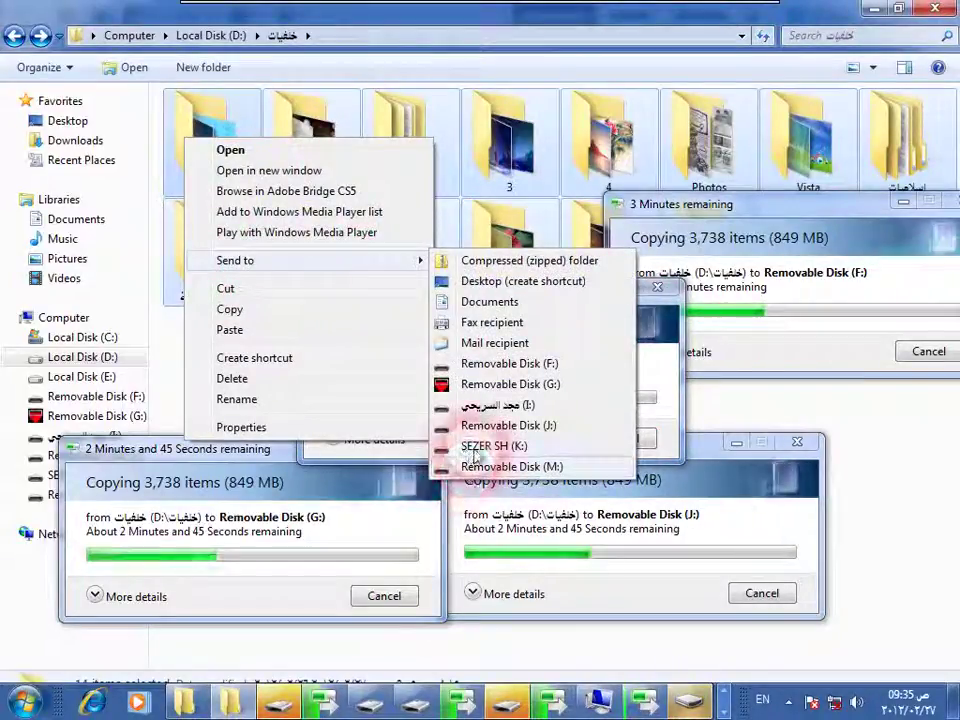
{"action": "left_click", "coordinate": [470, 468]}
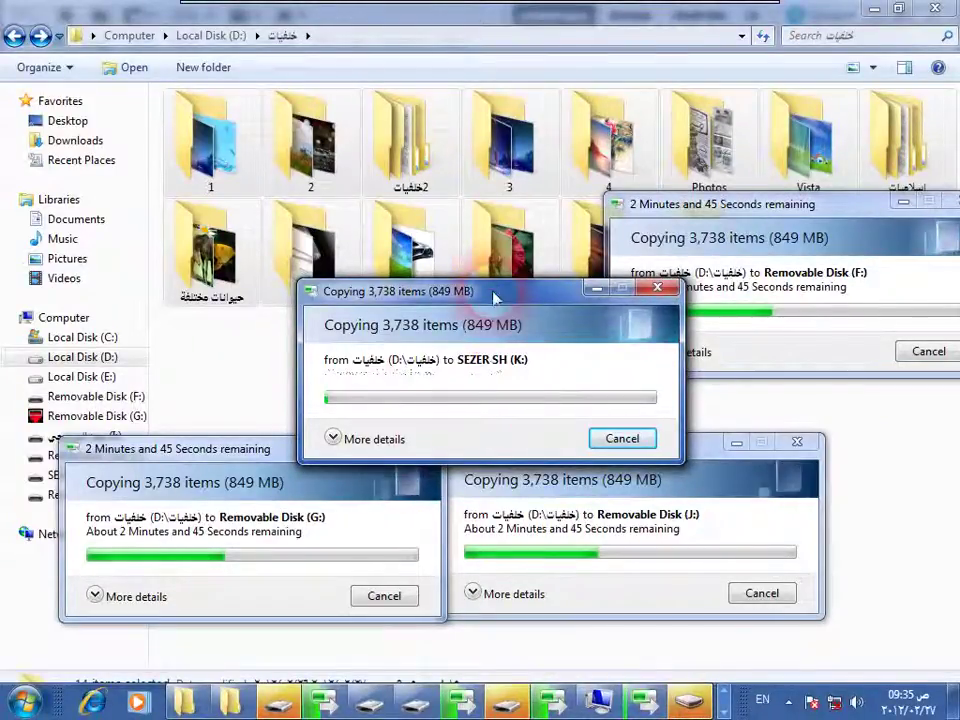
{"action": "mouse_move", "coordinate": [492, 298]}
{"action": "left_mouse_down"}
{"action": "mouse_move", "coordinate": [332, 380]}
{"action": "mouse_move", "coordinate": [208, 377]}
{"action": "left_mouse_up"}
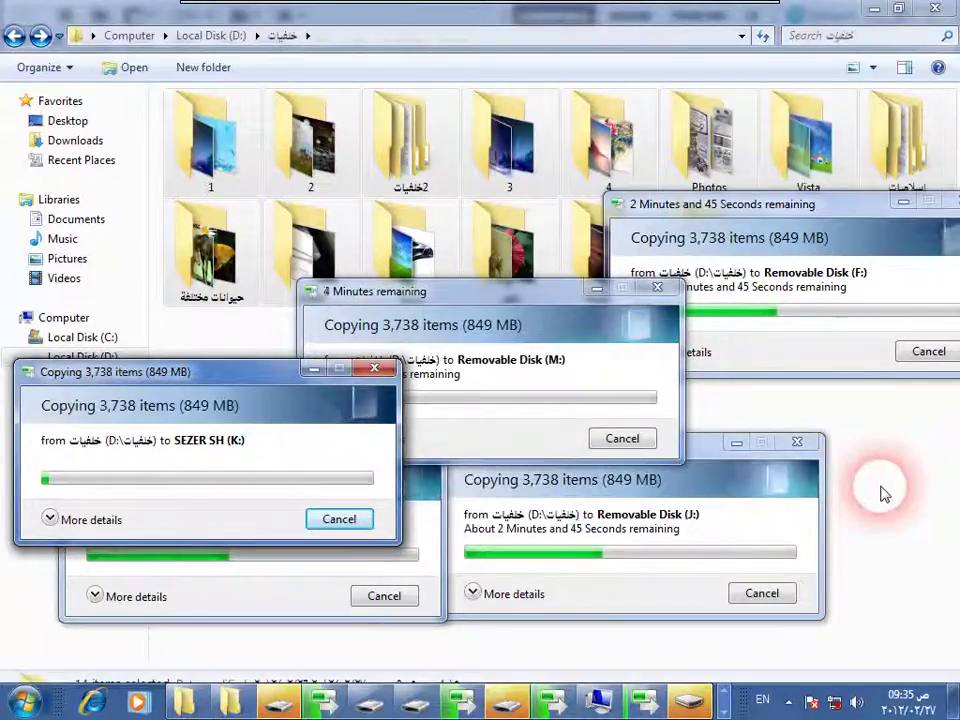
{"action": "left_click", "coordinate": [171, 133]}
{"action": "right_click", "coordinate": [186, 135]}
{"action": "left_click", "coordinate": [256, 264]}
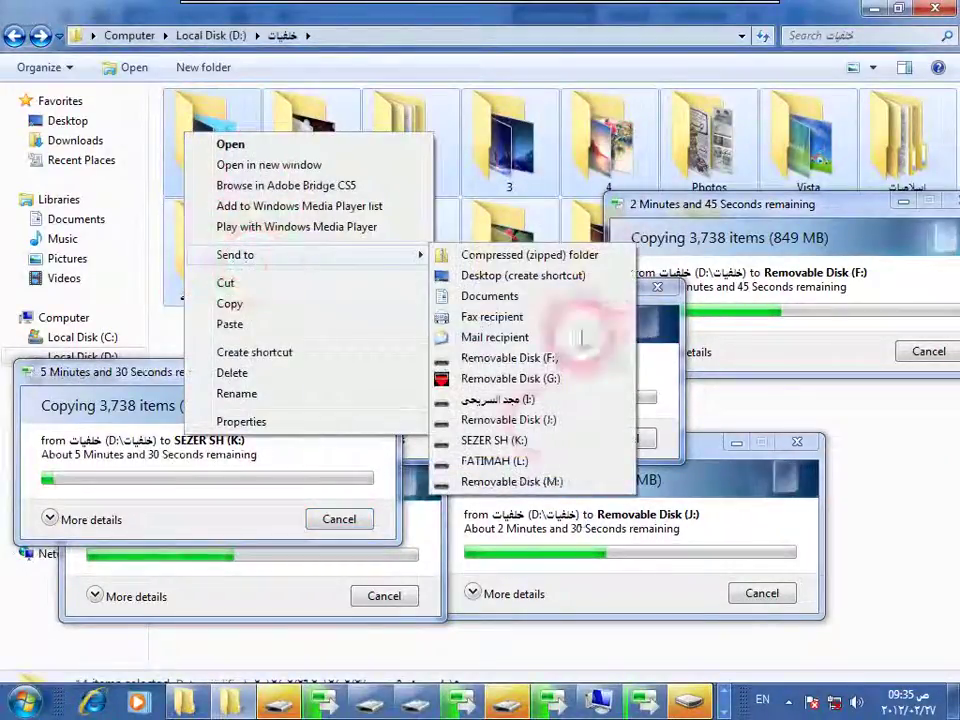
{"action": "left_click", "coordinate": [537, 483]}
Step: Check the drives in Computer, send folder 1 to drive K:, then cancel the duplicate K: copy
{"action": "key", "text": "super"}
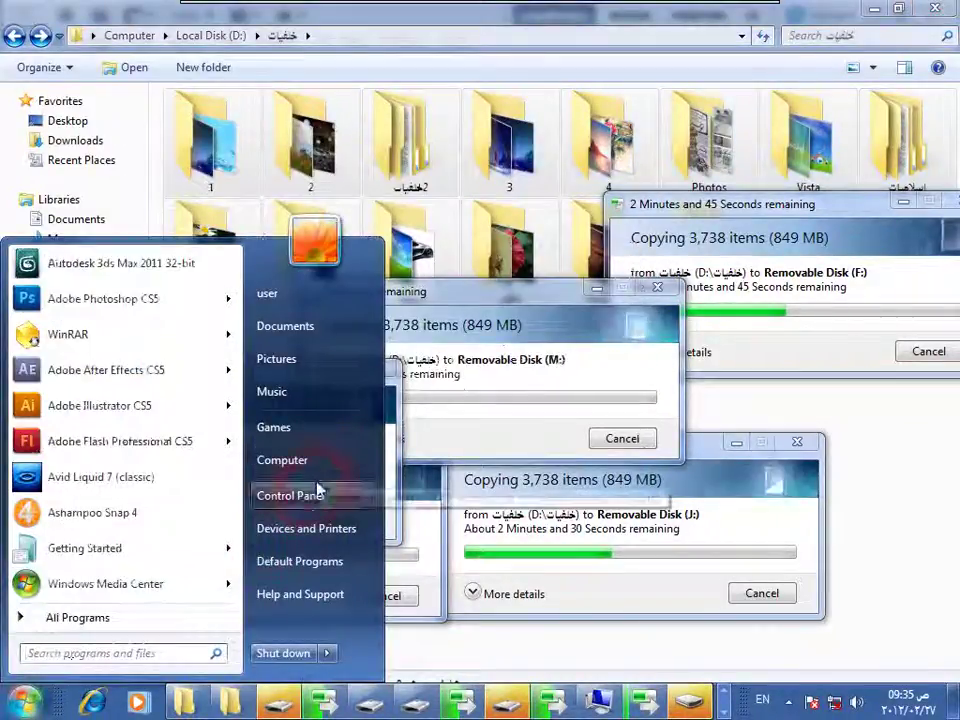
{"action": "left_click", "coordinate": [313, 462]}
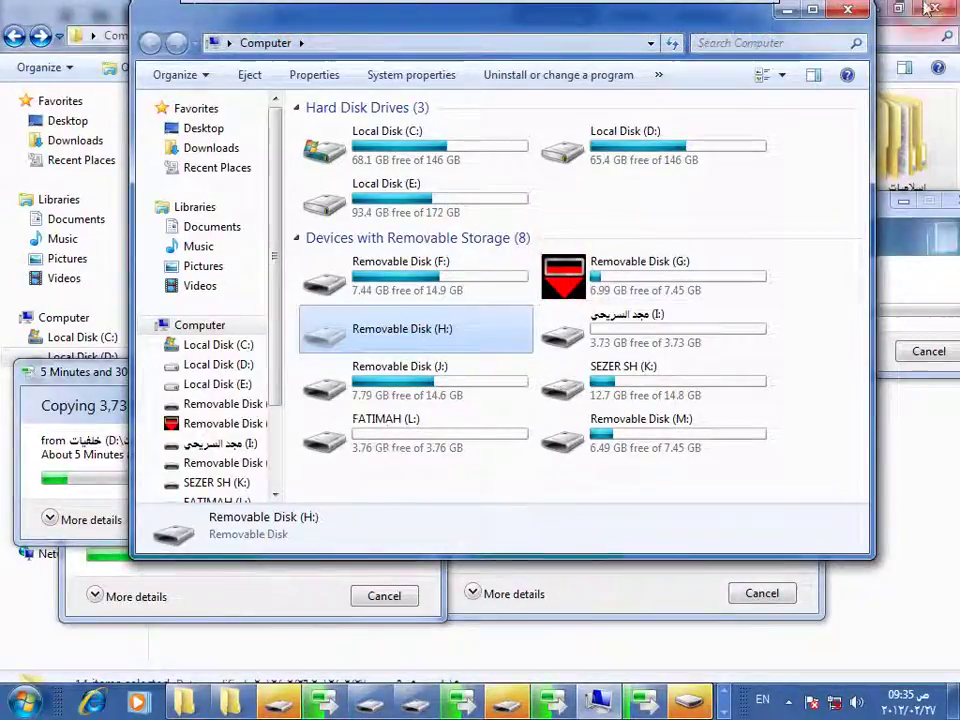
{"action": "left_click", "coordinate": [781, 12]}
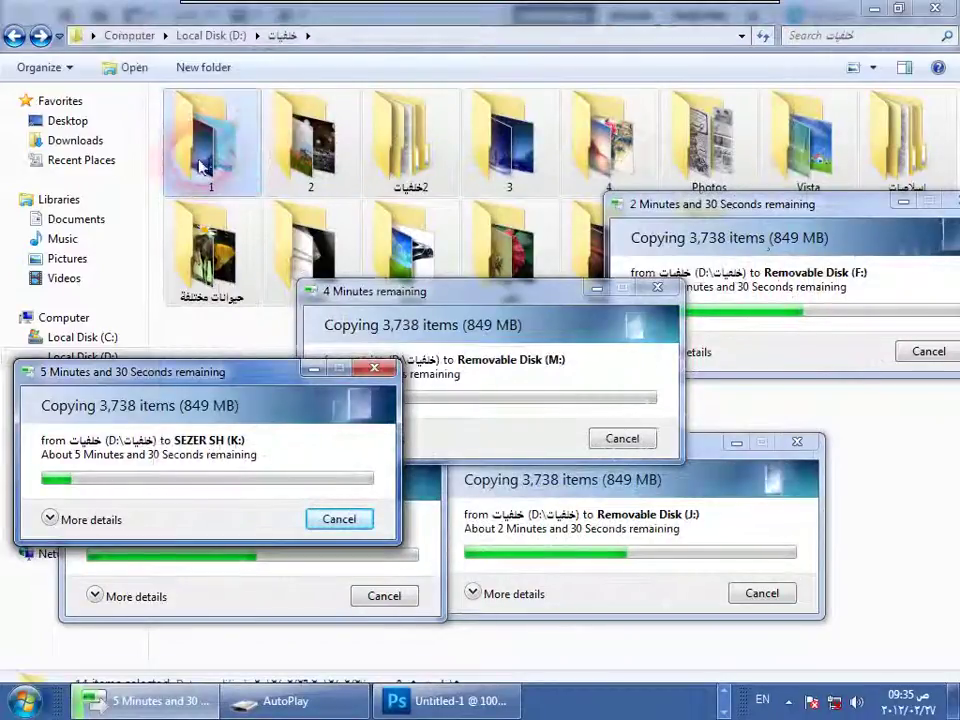
{"action": "right_click", "coordinate": [230, 145]}
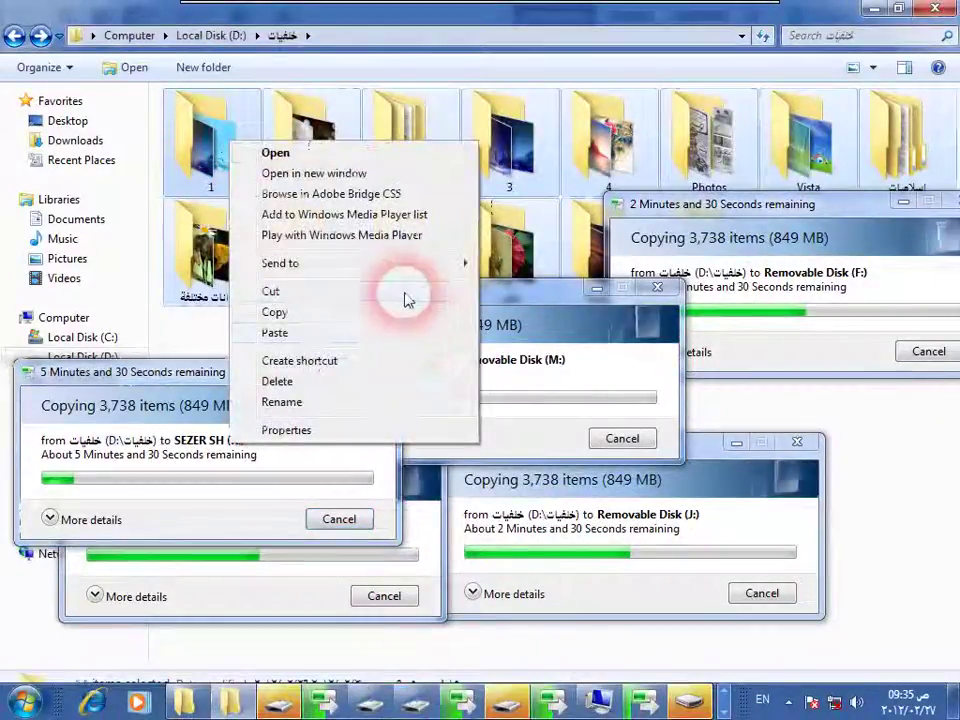
{"action": "mouse_move", "coordinate": [300, 263]}
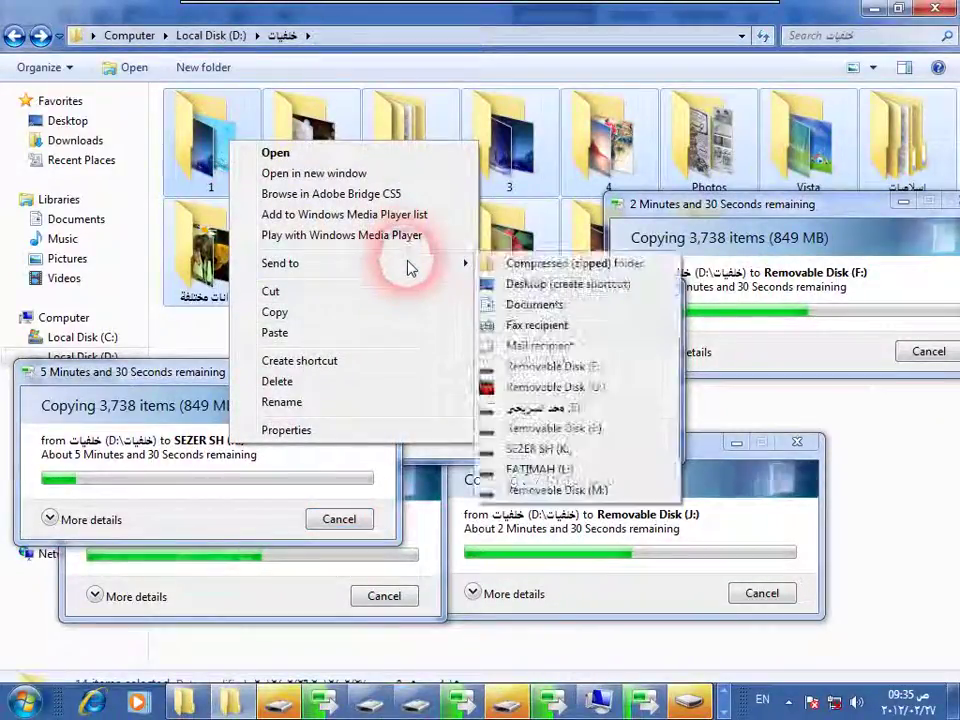
{"action": "left_click", "coordinate": [545, 450]}
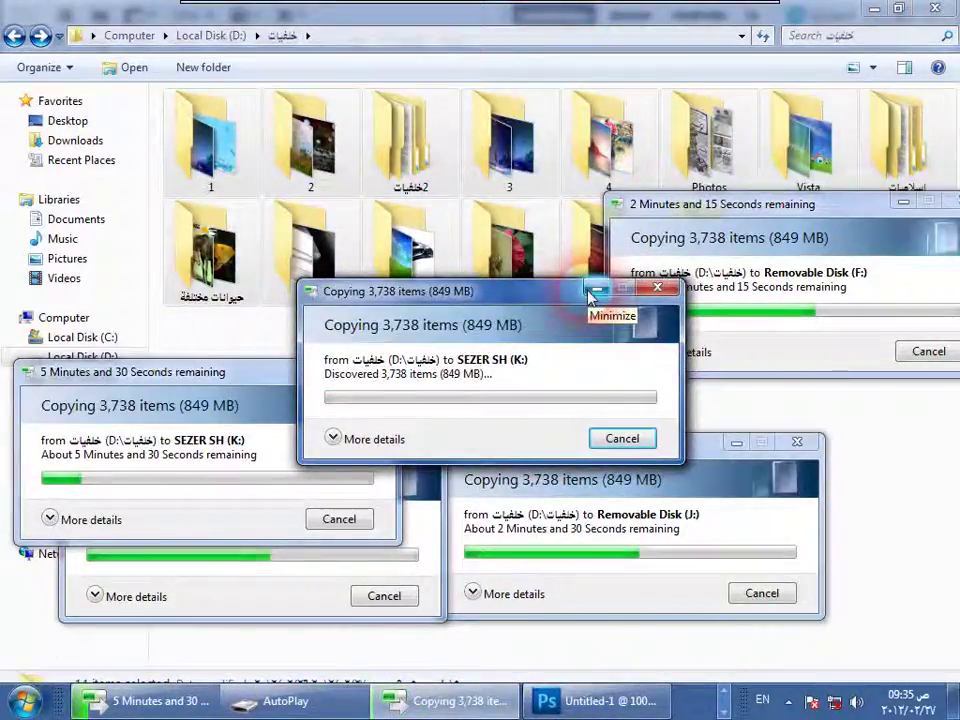
{"action": "left_click", "coordinate": [640, 293]}
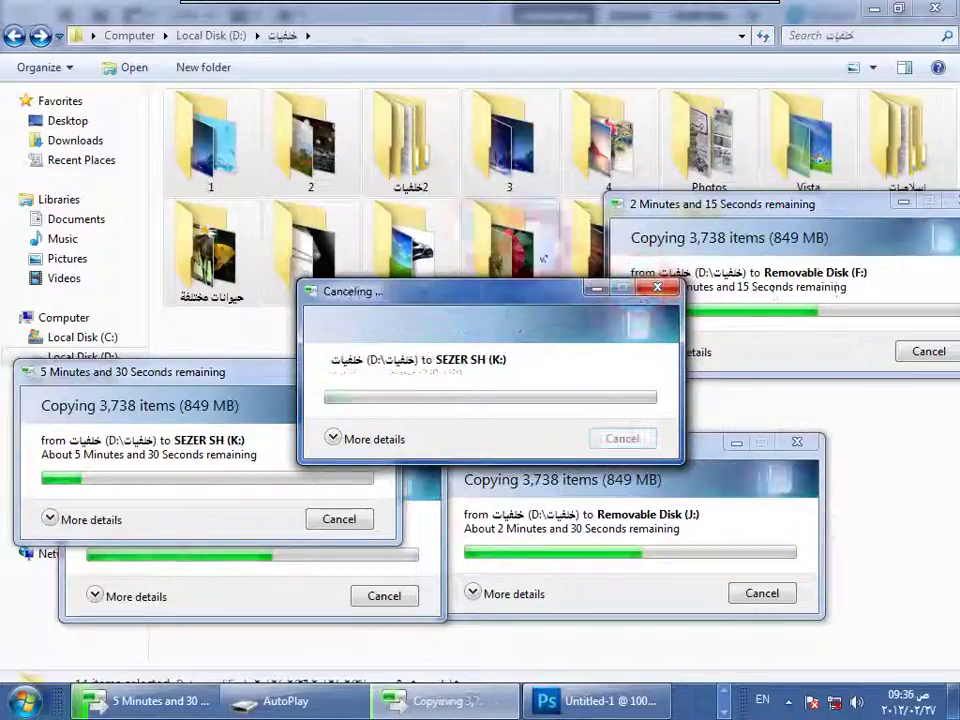
Step: Send the selected folders to drive L:
{"action": "left_click", "coordinate": [333, 160]}
{"action": "right_click", "coordinate": [333, 160]}
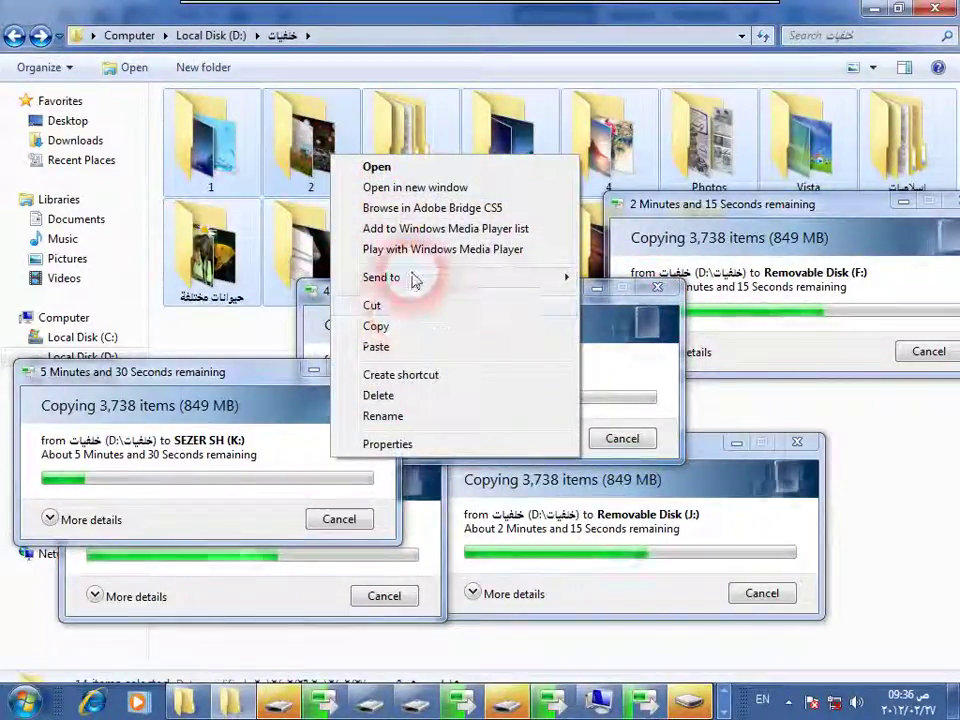
{"action": "left_click", "coordinate": [665, 504]}
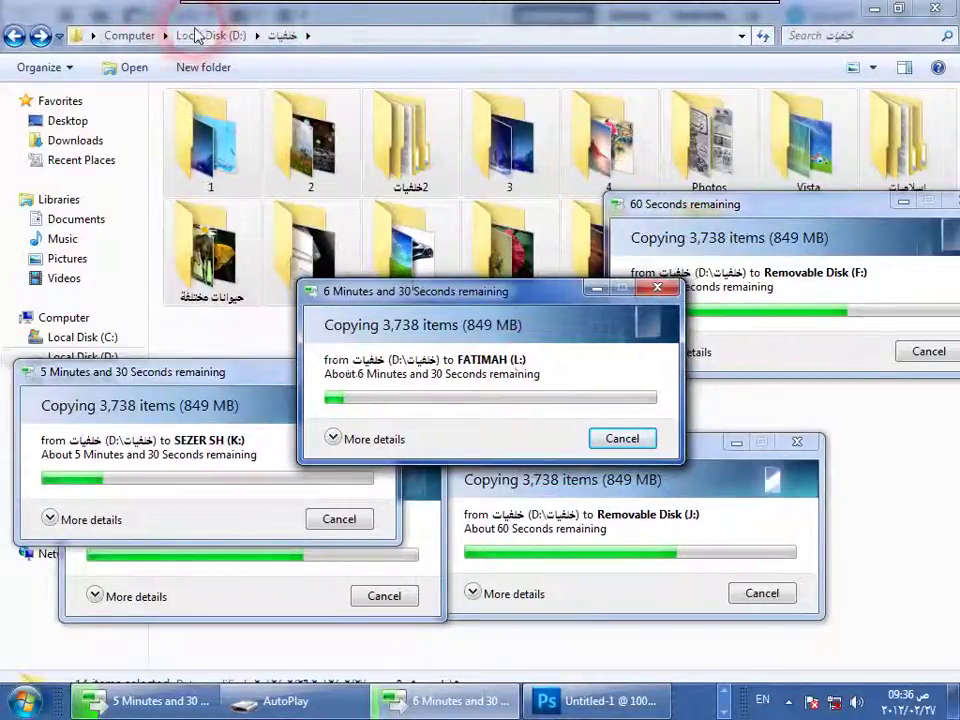
Step: Minimize the M: and K: copy progress windows and open Local Disk (E:)
{"action": "left_click", "coordinate": [158, 344]}
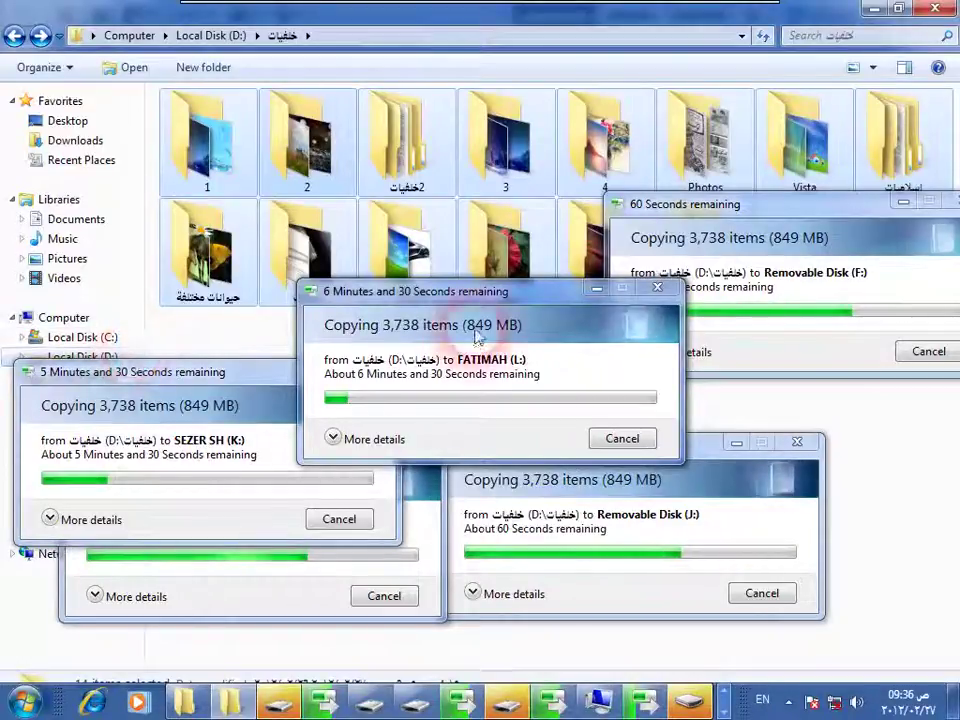
{"action": "left_click", "coordinate": [596, 292]}
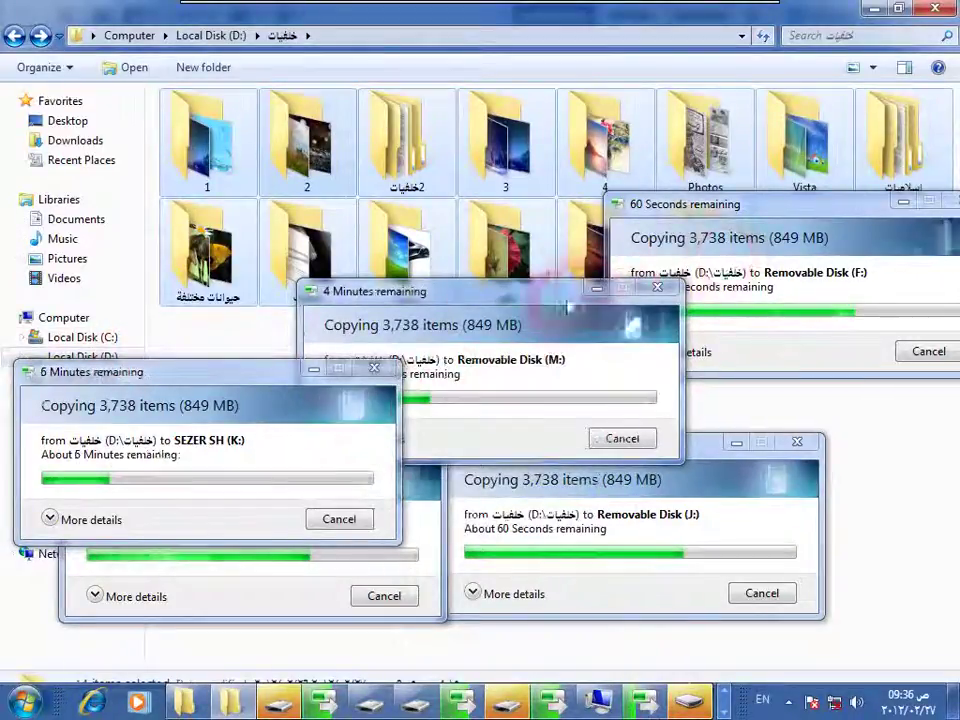
{"action": "left_click", "coordinate": [596, 292]}
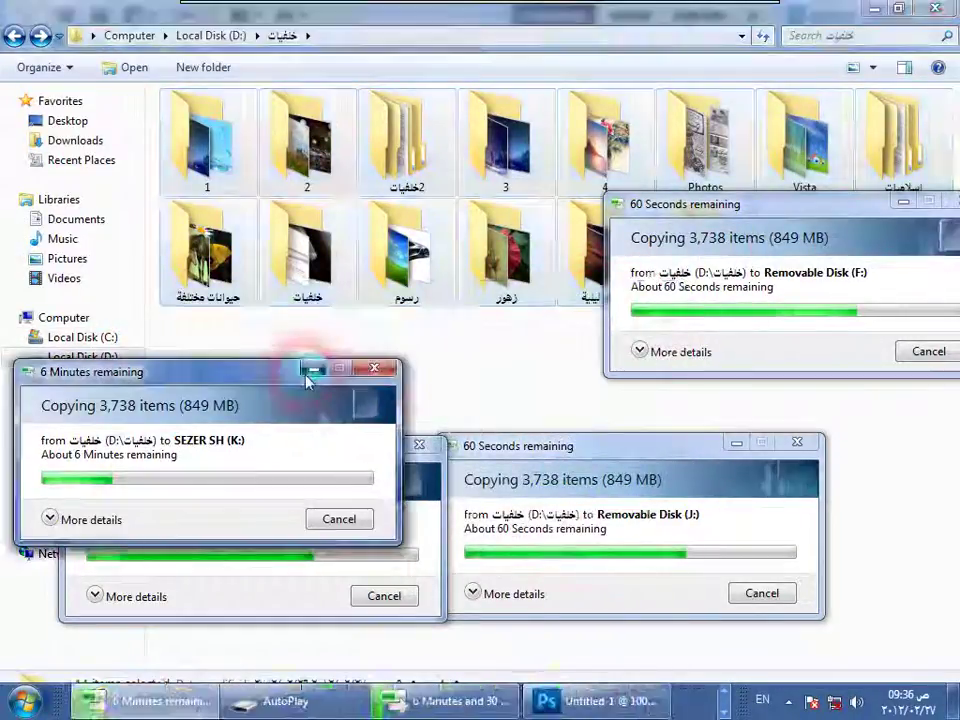
{"action": "left_click", "coordinate": [313, 369]}
{"action": "left_click", "coordinate": [139, 386]}
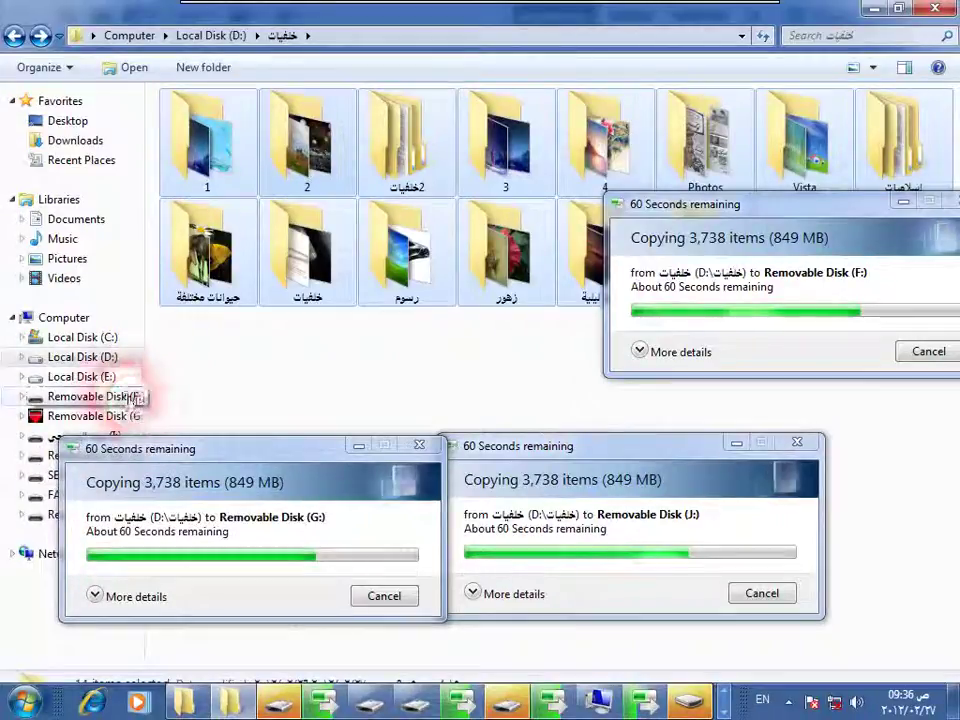
{"action": "left_click", "coordinate": [112, 377]}
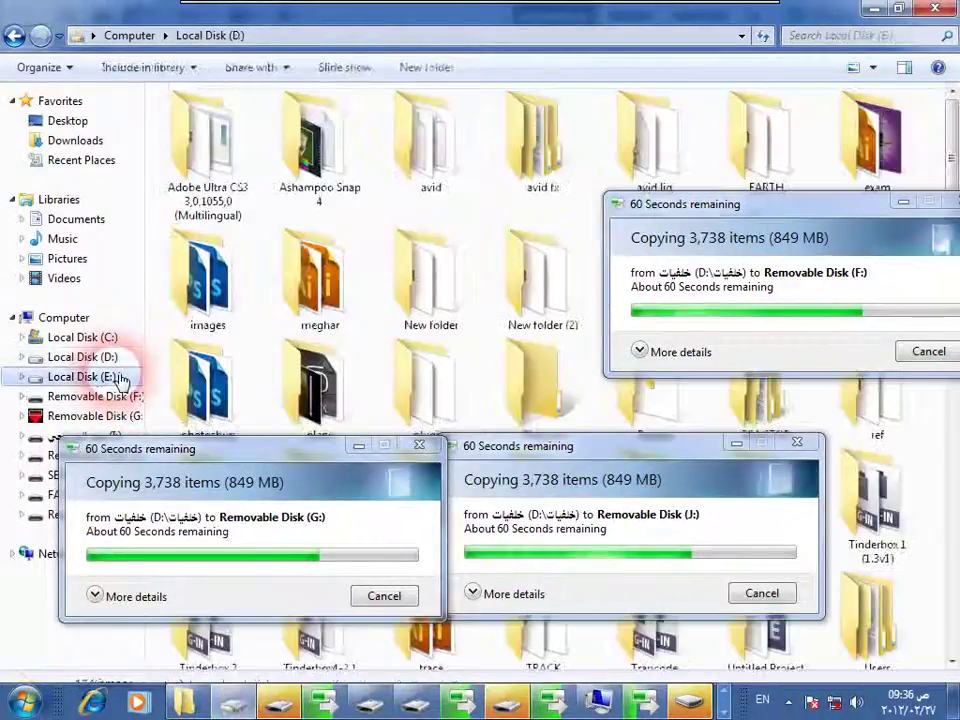
Step: Minimize the F:, J: and G: progress windows and open the photoshop folder
{"action": "left_click", "coordinate": [904, 203]}
{"action": "left_click", "coordinate": [733, 447]}
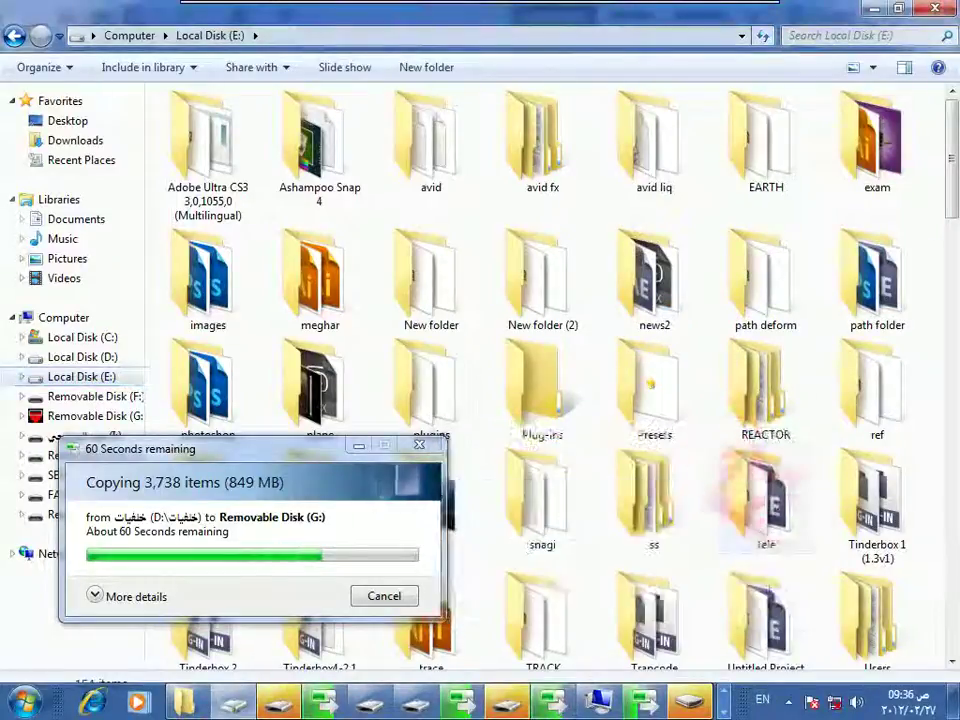
{"action": "left_click", "coordinate": [358, 446]}
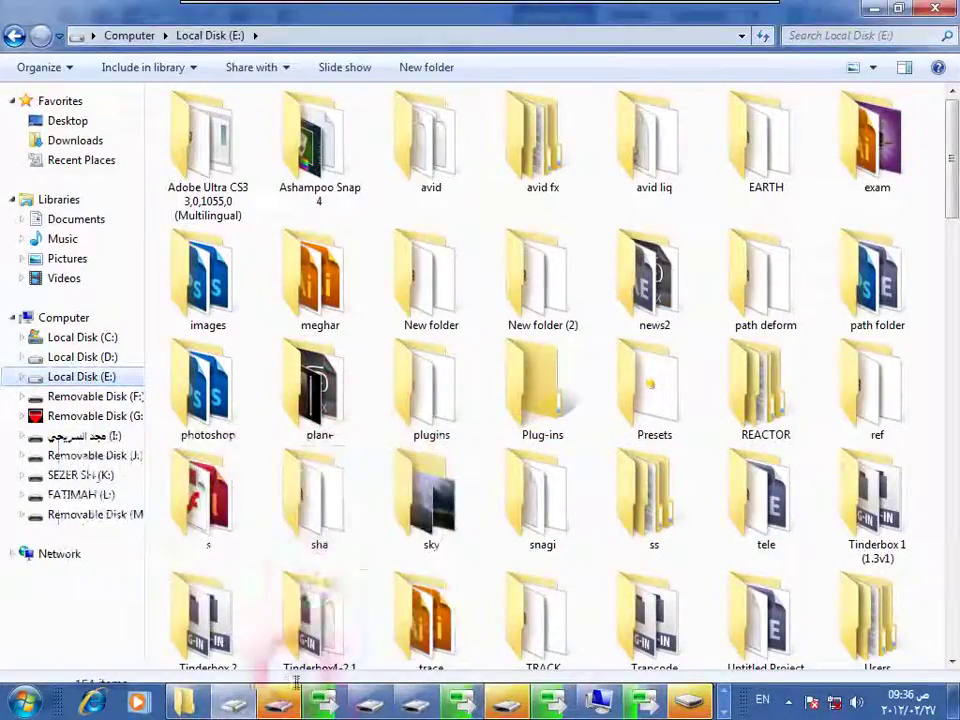
{"action": "double_click", "coordinate": [207, 392]}
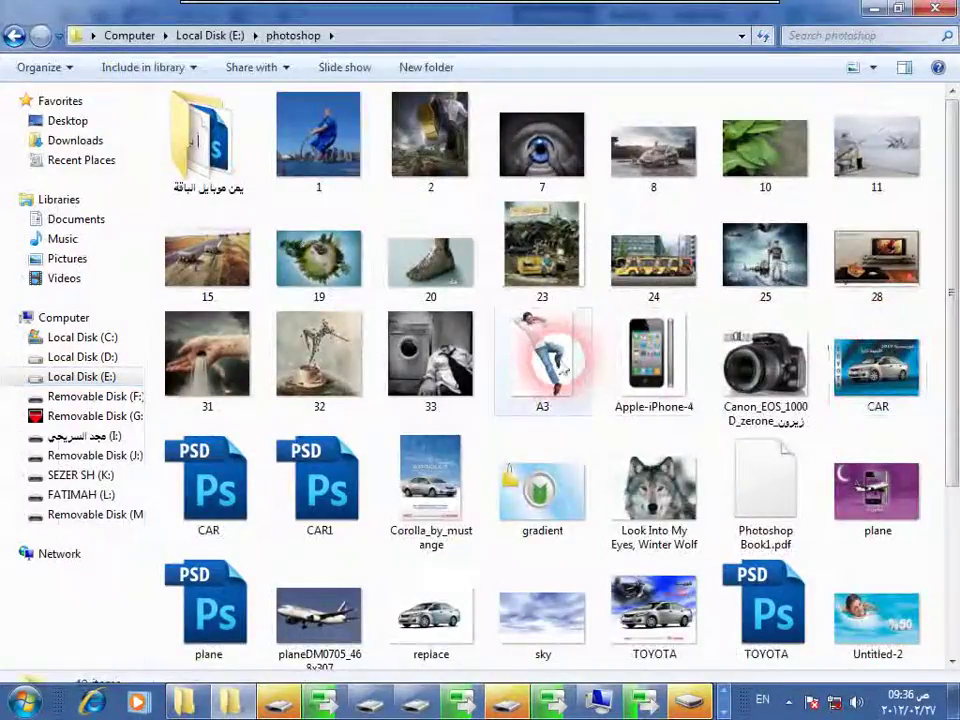
Step: Send the A3 image and Untitled-2 to drive K:, then show Local Disk (D:)
{"action": "right_click", "coordinate": [557, 369]}
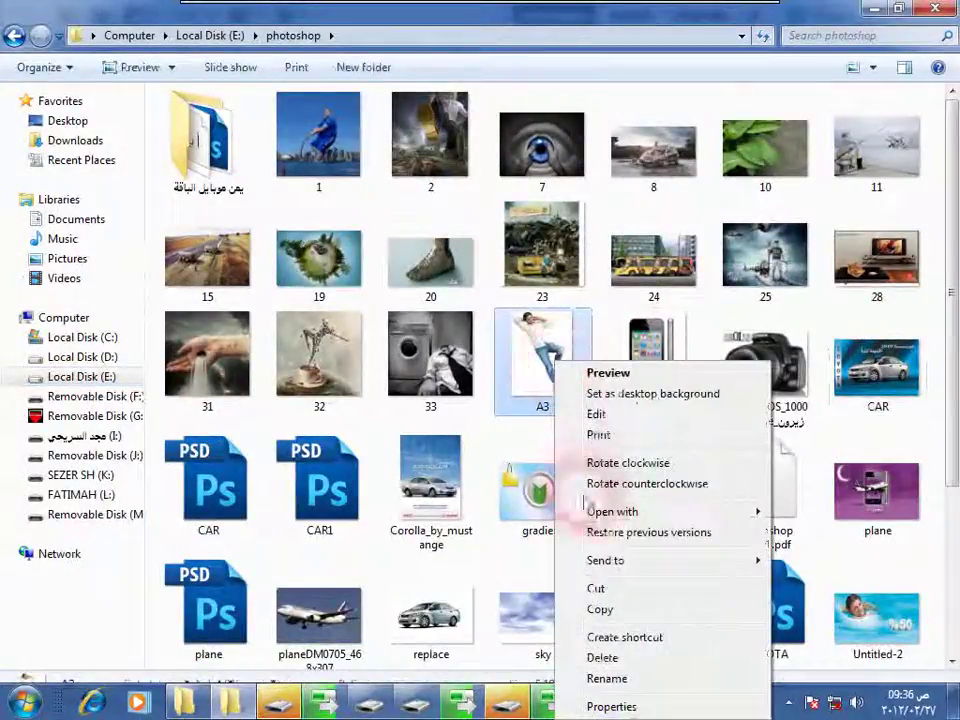
{"action": "mouse_move", "coordinate": [605, 560]}
{"action": "left_click", "coordinate": [465, 519]}
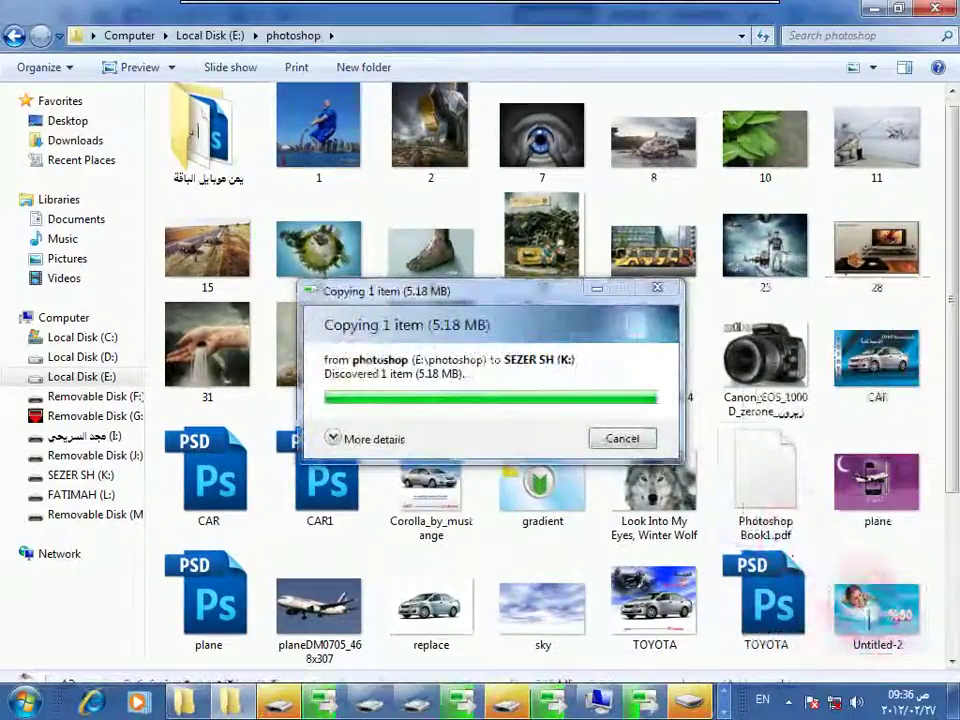
{"action": "right_click", "coordinate": [870, 622]}
{"action": "mouse_move", "coordinate": [794, 458]}
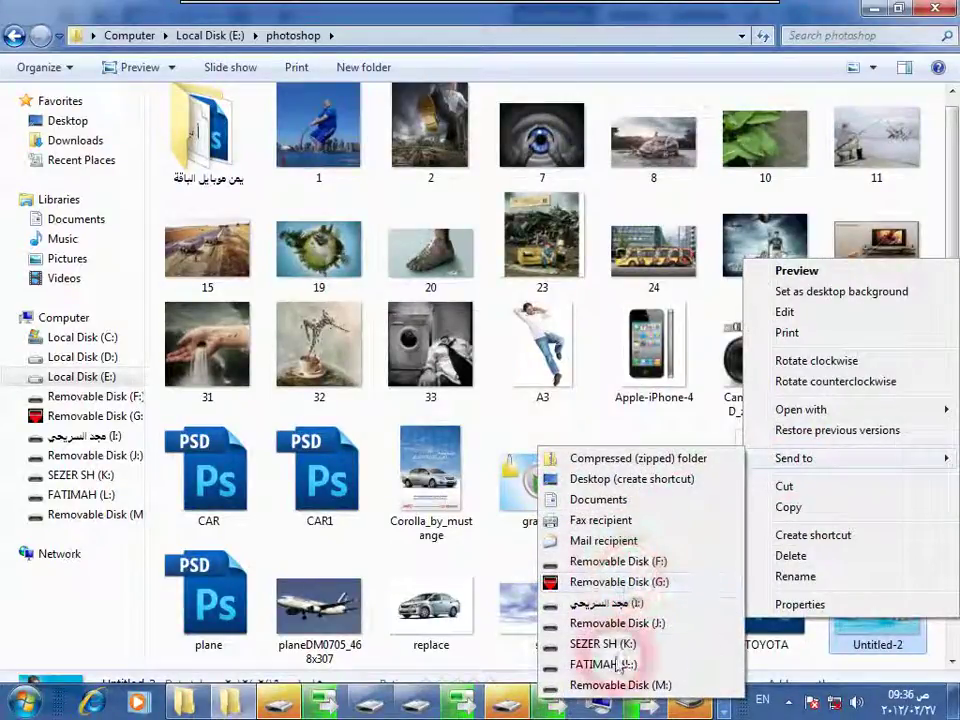
{"action": "left_click", "coordinate": [617, 645]}
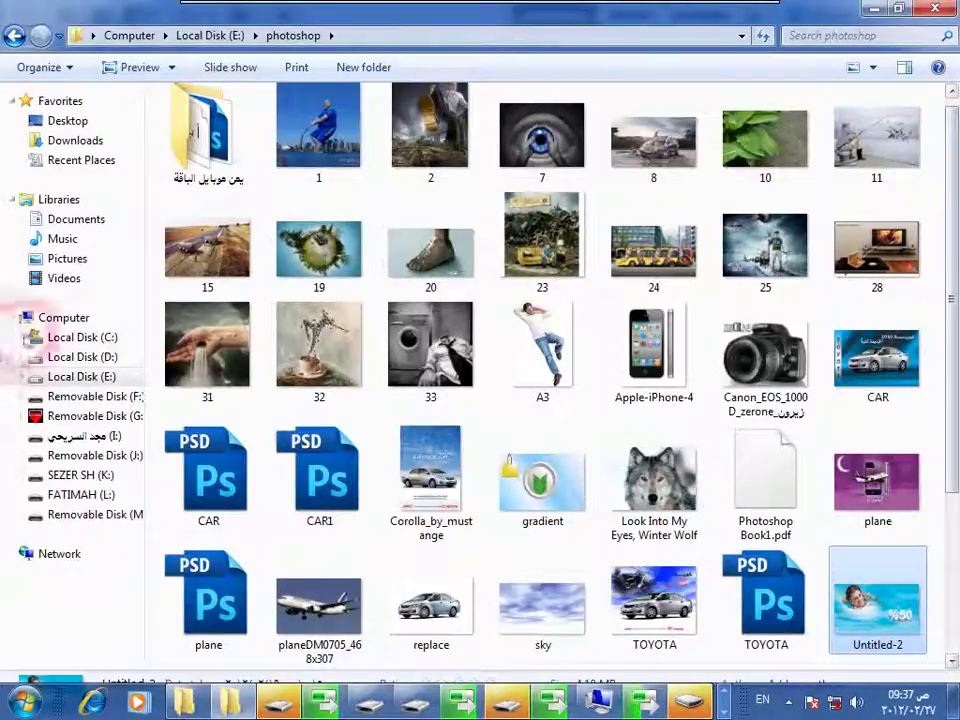
{"action": "left_click", "coordinate": [112, 356]}
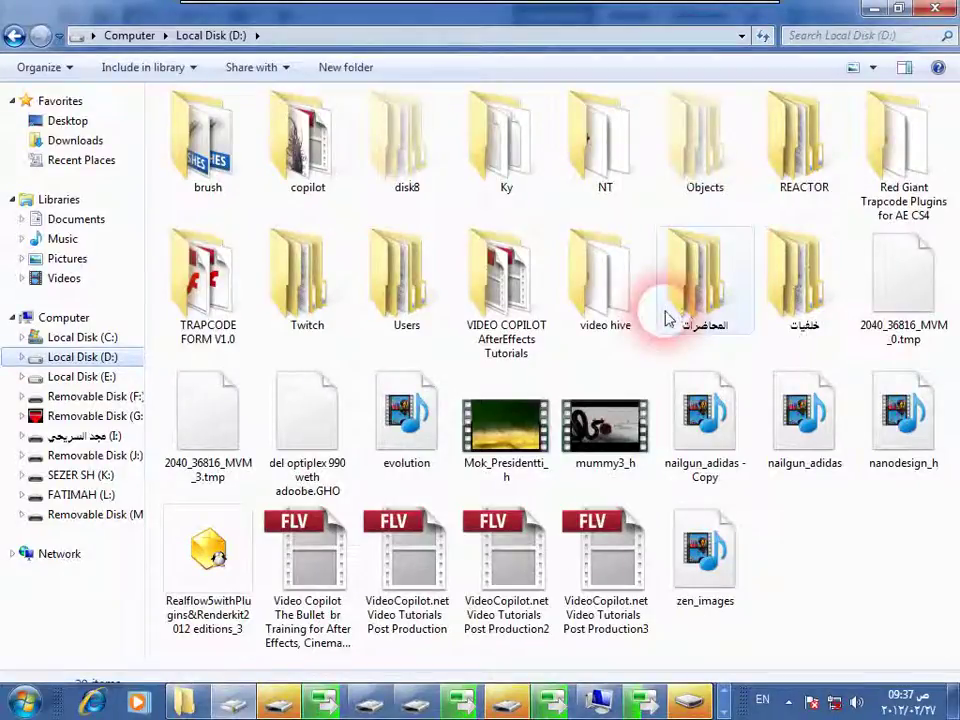
Step: Copy the lecture 7 video from المحاضرات > adobe photoshop1 onto drive I:
{"action": "double_click", "coordinate": [670, 262]}
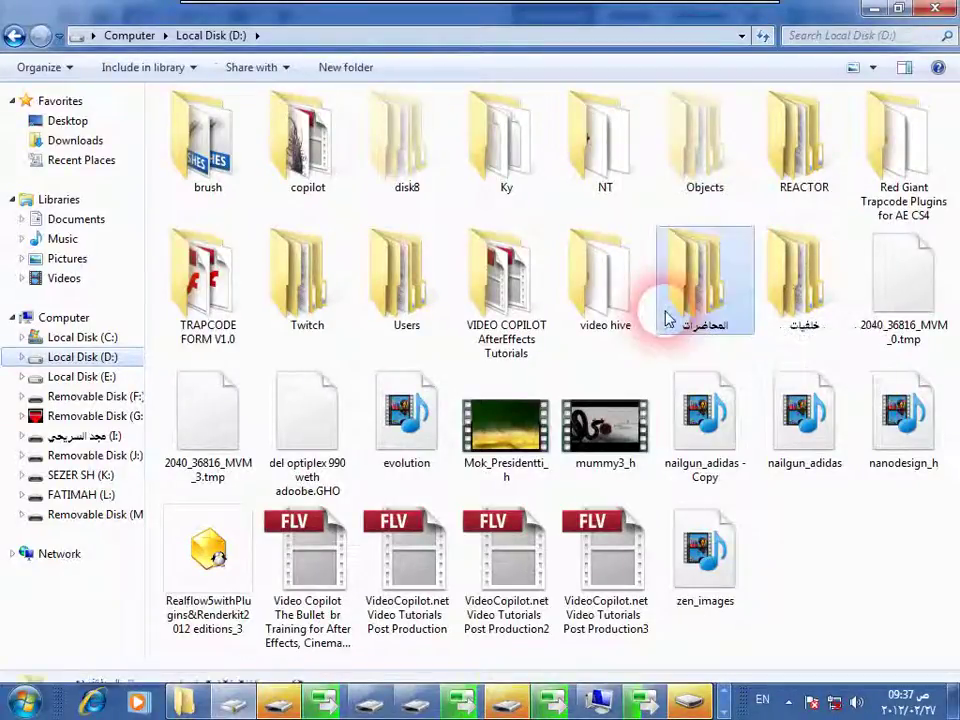
{"action": "double_click", "coordinate": [226, 146]}
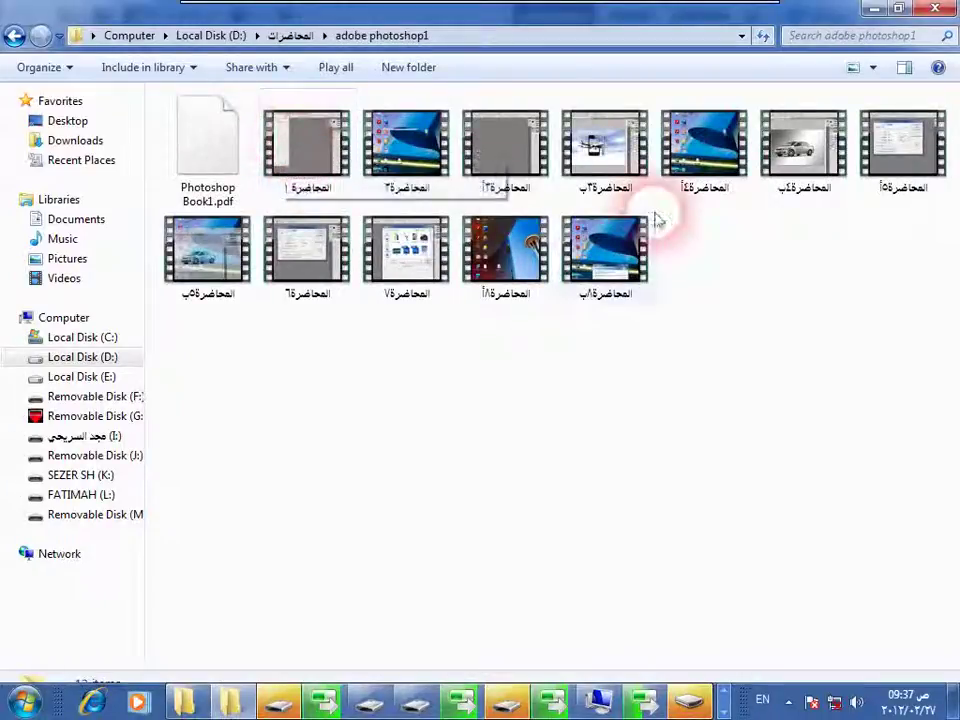
{"action": "left_click", "coordinate": [12, 37]}
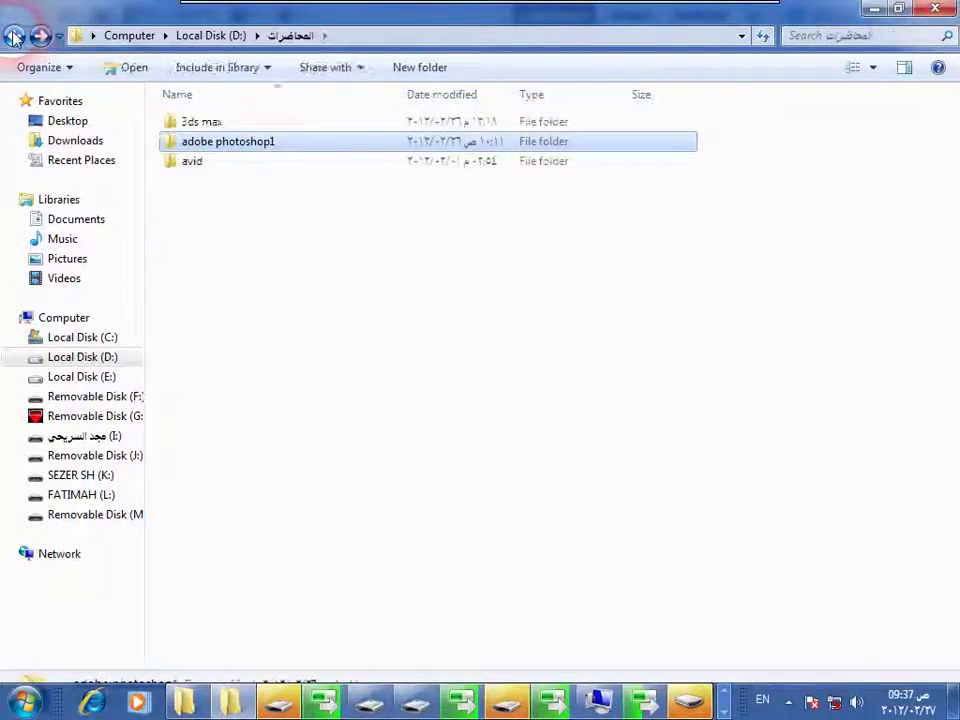
{"action": "left_click", "coordinate": [12, 37]}
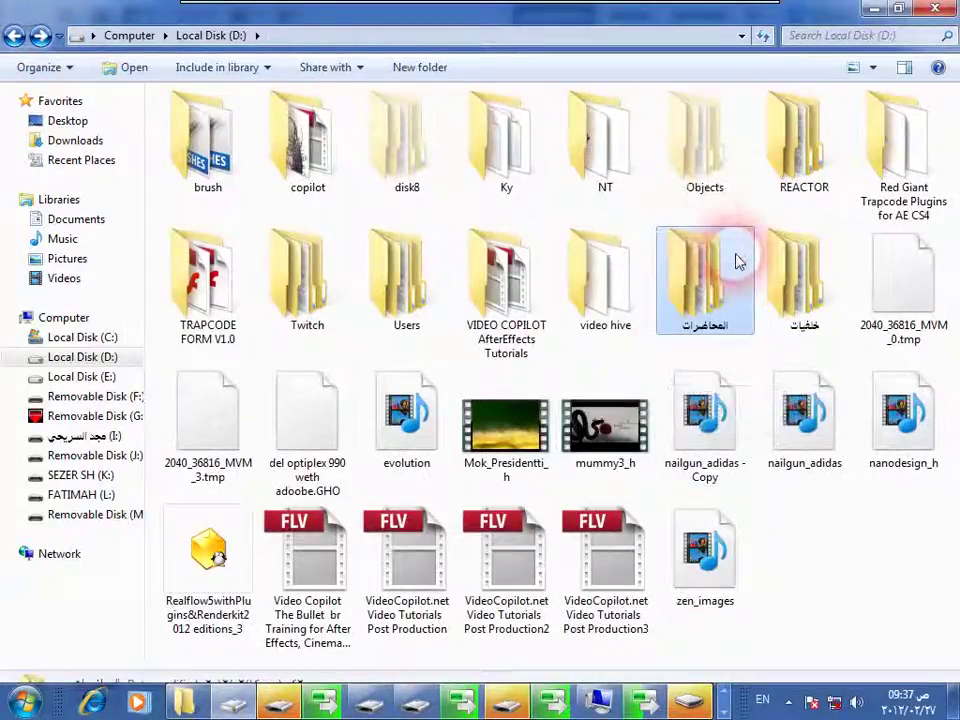
{"action": "double_click", "coordinate": [737, 259]}
{"action": "double_click", "coordinate": [205, 145]}
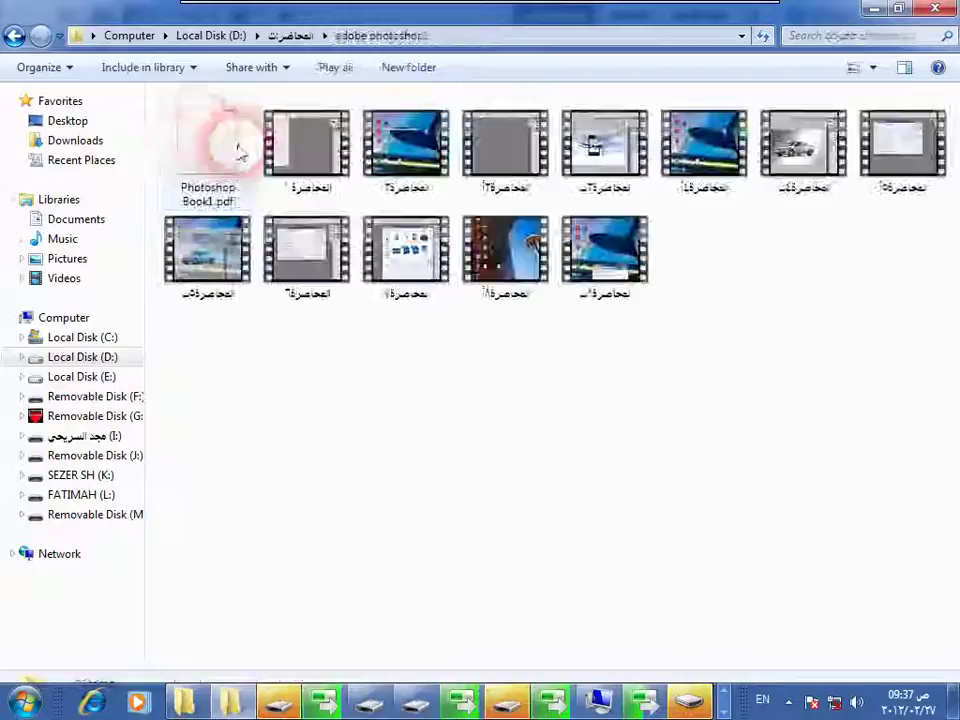
{"action": "right_click", "coordinate": [389, 276]}
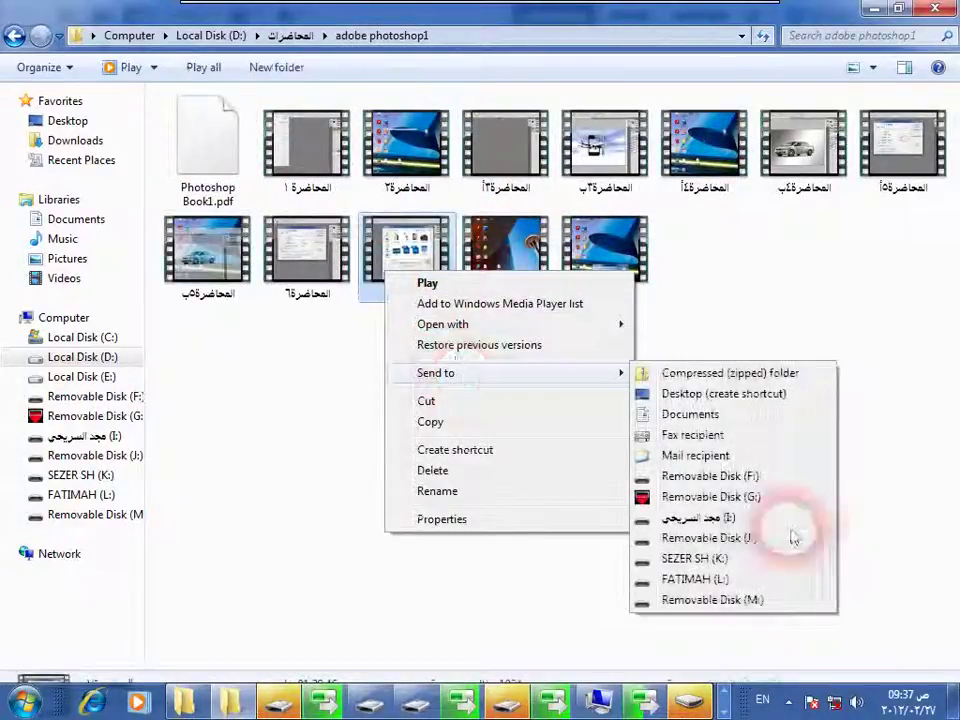
{"action": "left_click", "coordinate": [788, 520]}
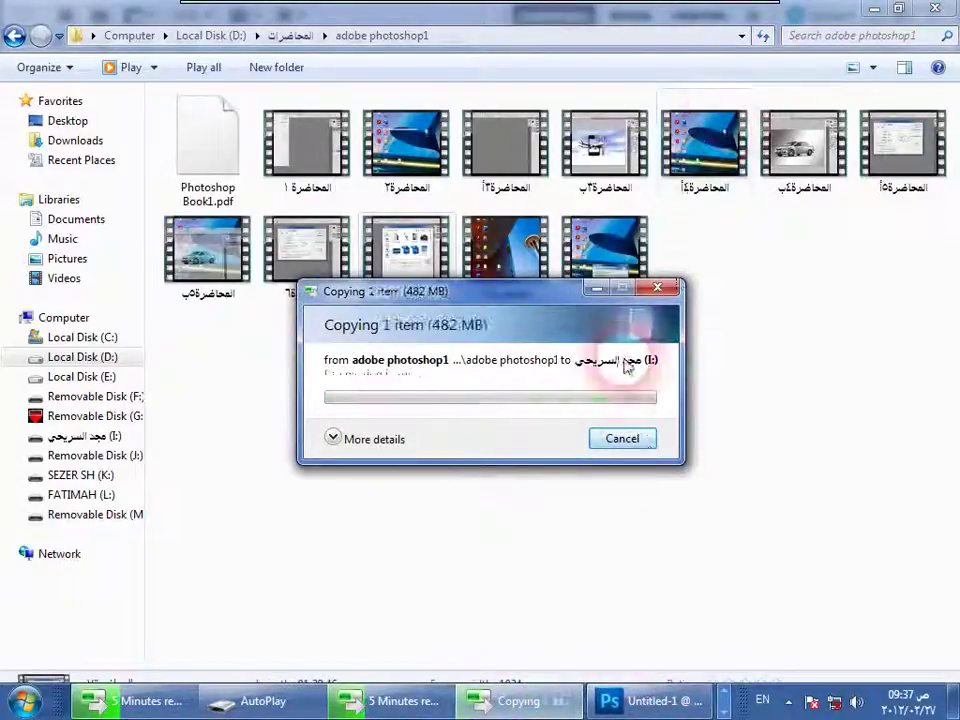
Step: Hide the new progress window and restore the M:, J:, G: and F: copy windows
{"action": "left_click", "coordinate": [592, 294]}
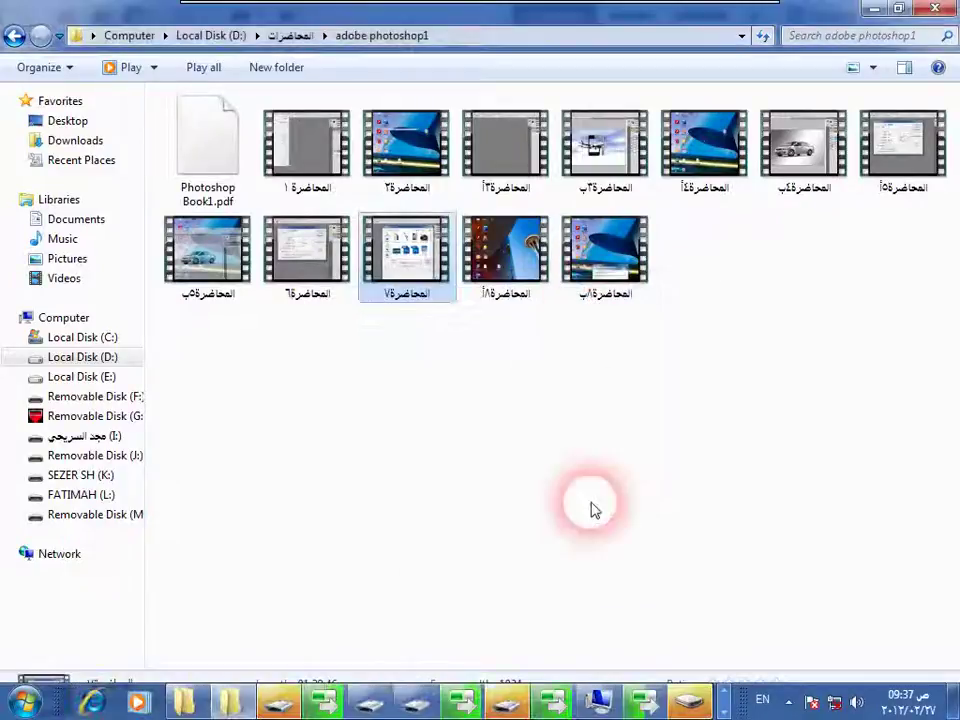
{"action": "left_click", "coordinate": [640, 703]}
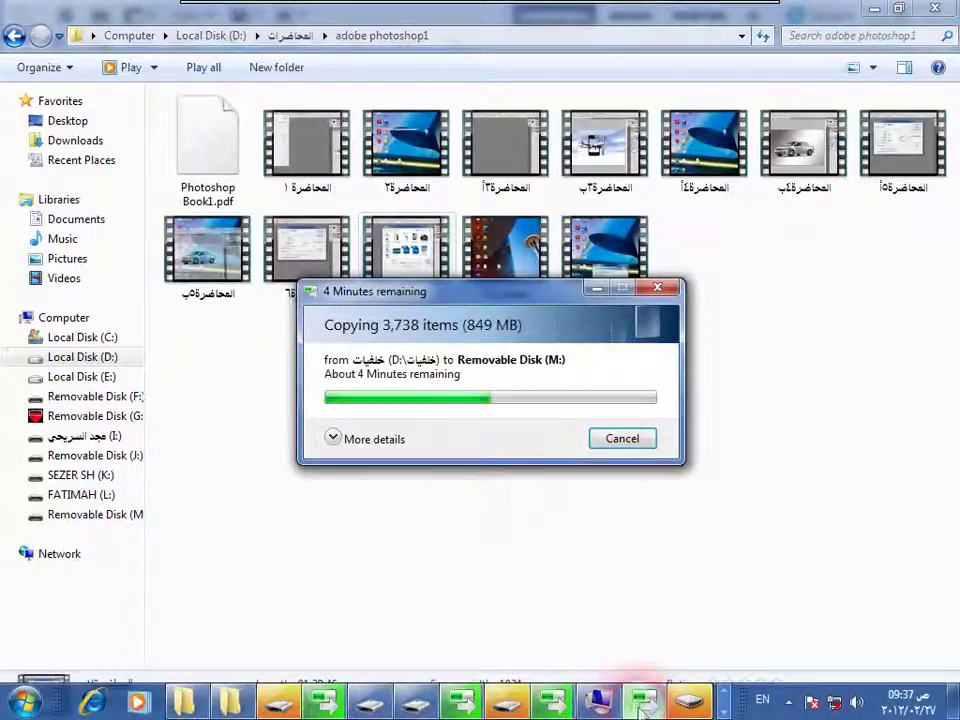
{"action": "left_click", "coordinate": [553, 704]}
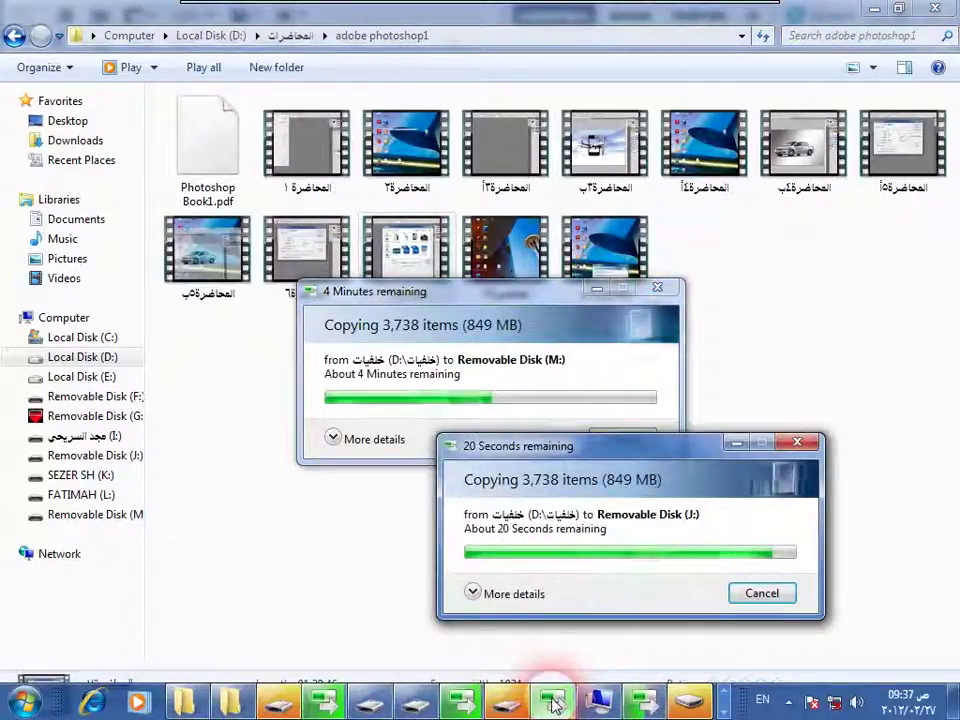
{"action": "left_click", "coordinate": [462, 707]}
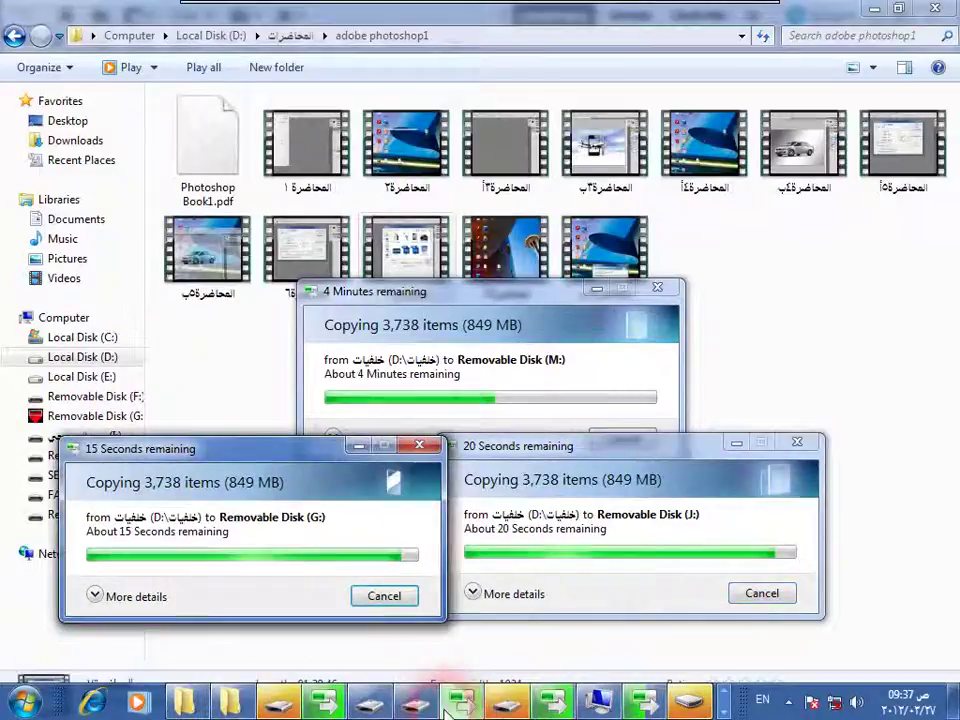
{"action": "left_click", "coordinate": [326, 703]}
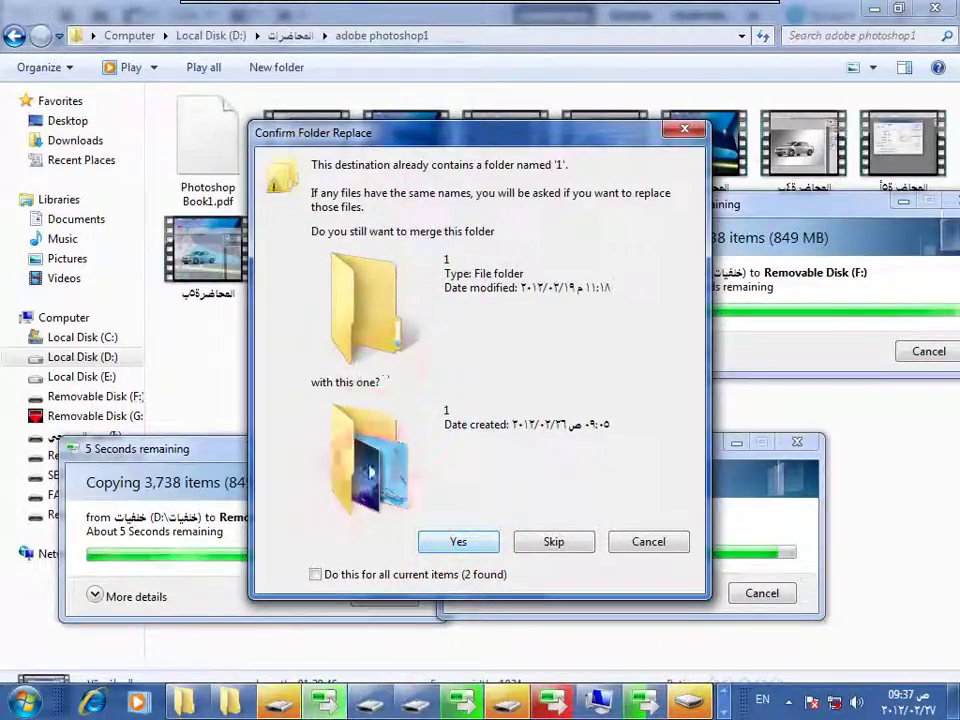
Step: Confirm merging folders 1, 2 and خلفيات into the existing ones on Removable Disk (J:)
{"action": "left_click", "coordinate": [455, 543]}
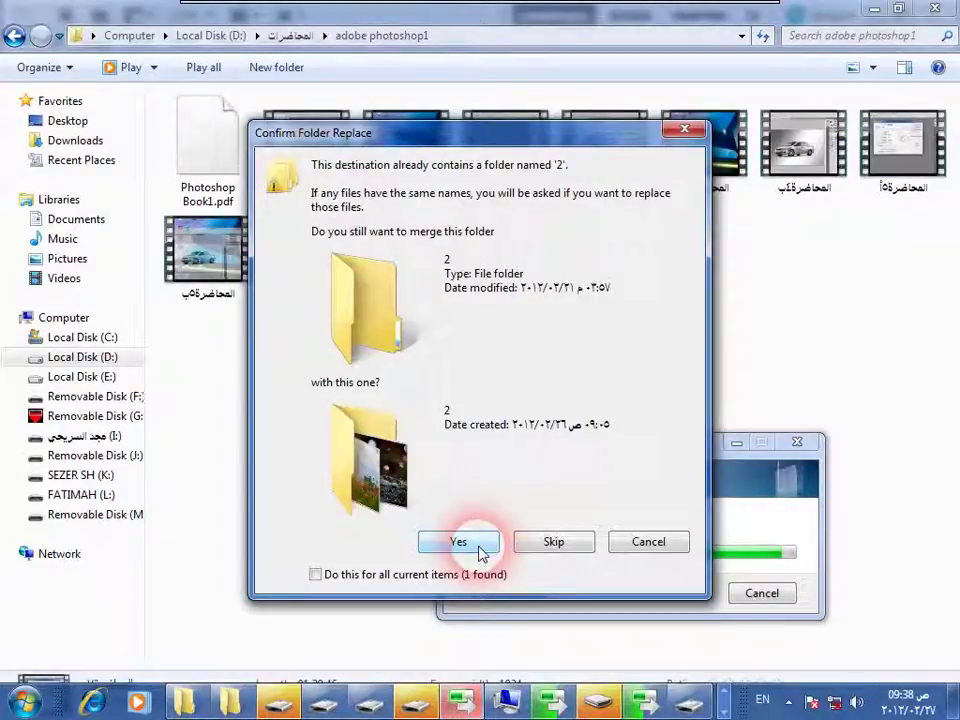
{"action": "left_click", "coordinate": [479, 549]}
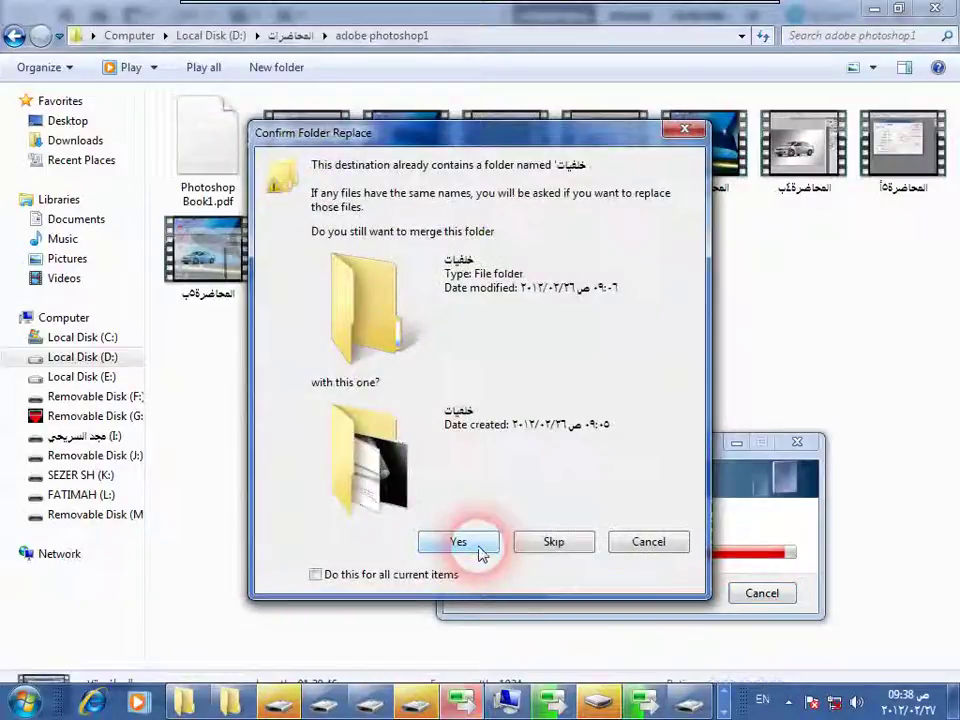
{"action": "left_click", "coordinate": [479, 550]}
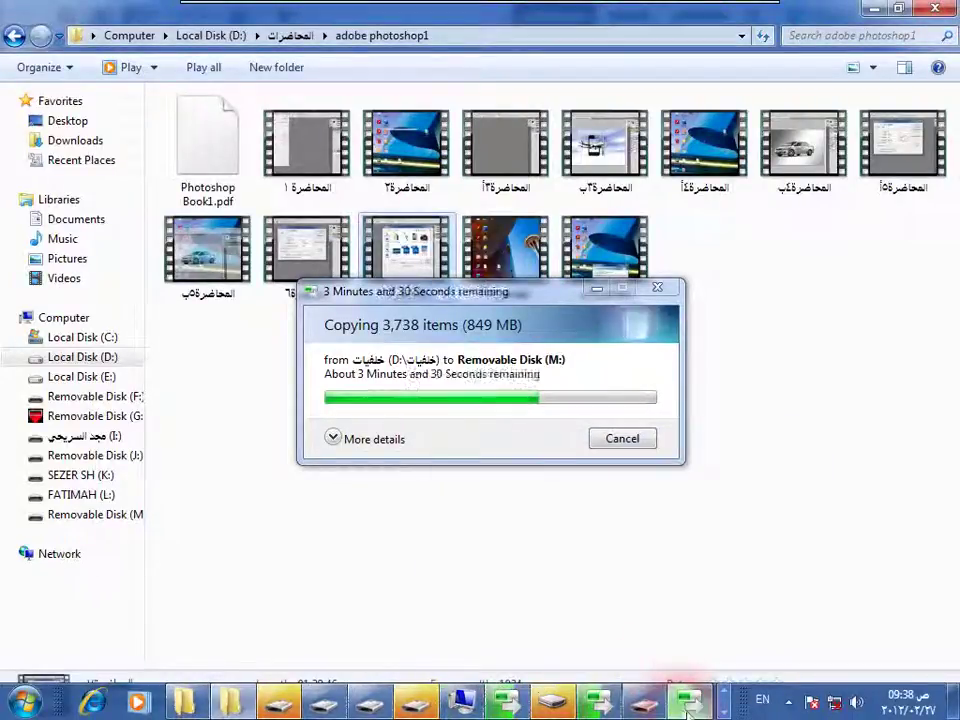
Step: Spread out the L:, K: and M: copy progress windows, then minimize Explorer to reveal Photoshop
{"action": "left_click", "coordinate": [688, 704]}
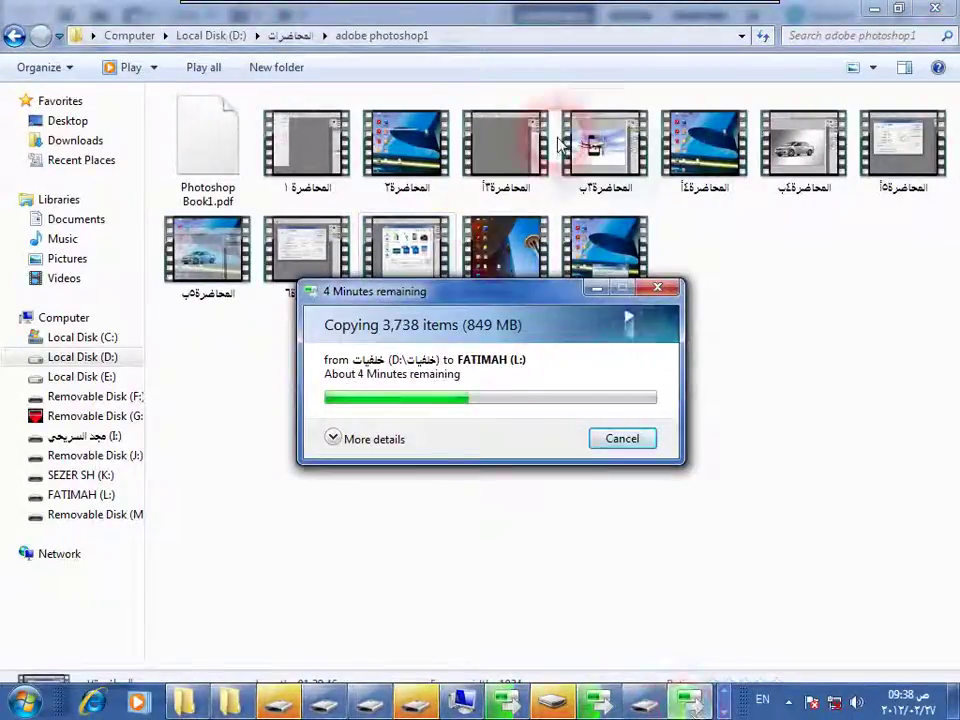
{"action": "left_click_drag", "start_coordinate": [477, 302], "coordinate": [195, 62]}
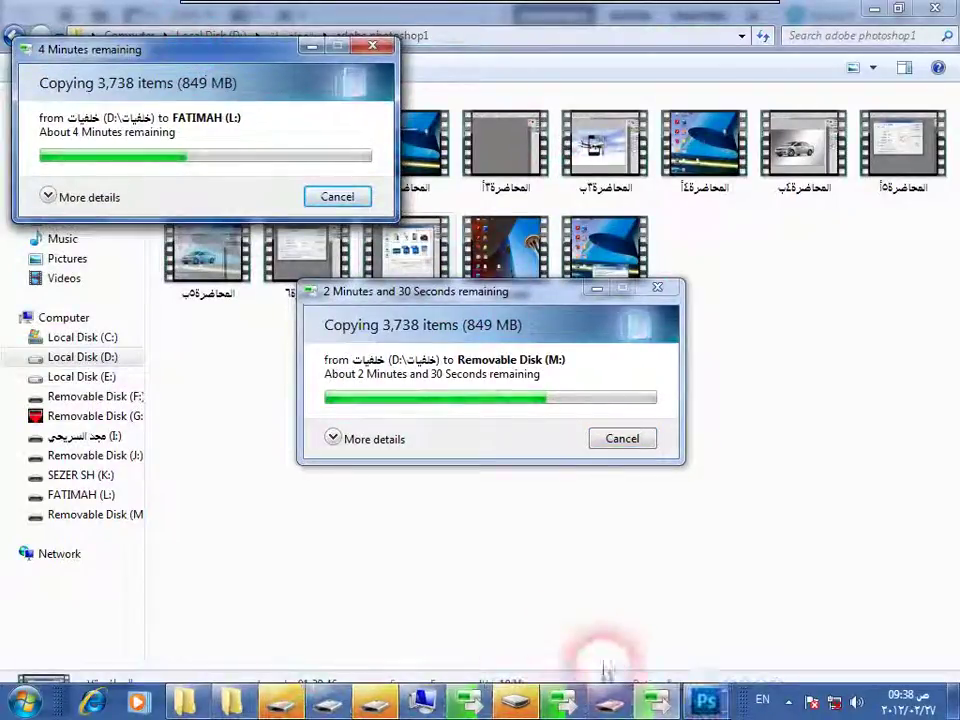
{"action": "left_click", "coordinate": [560, 703]}
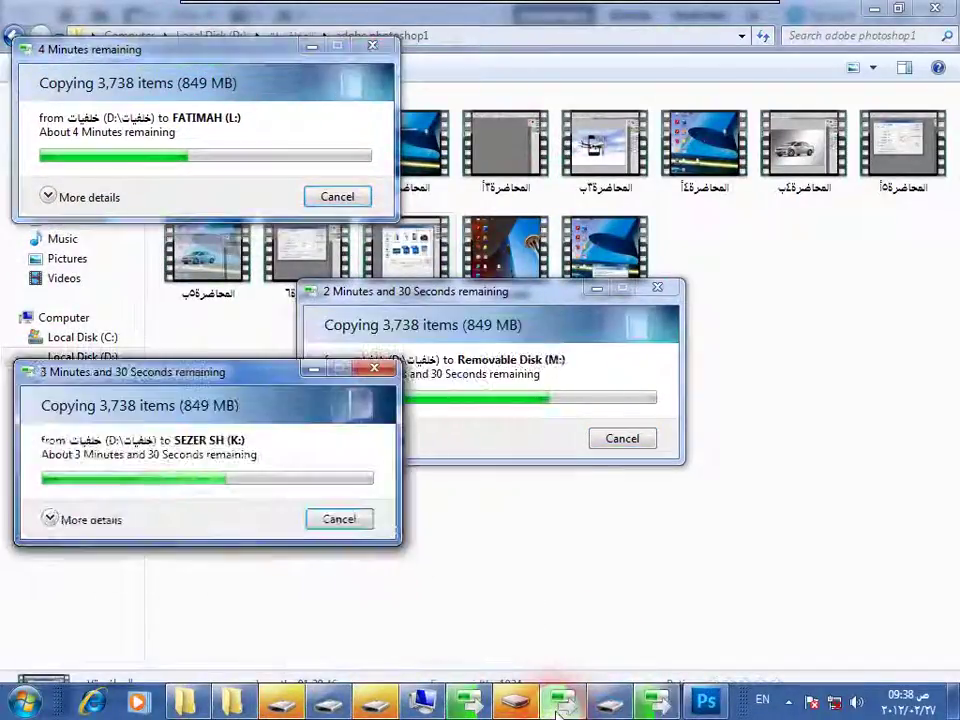
{"action": "left_click", "coordinate": [470, 705]}
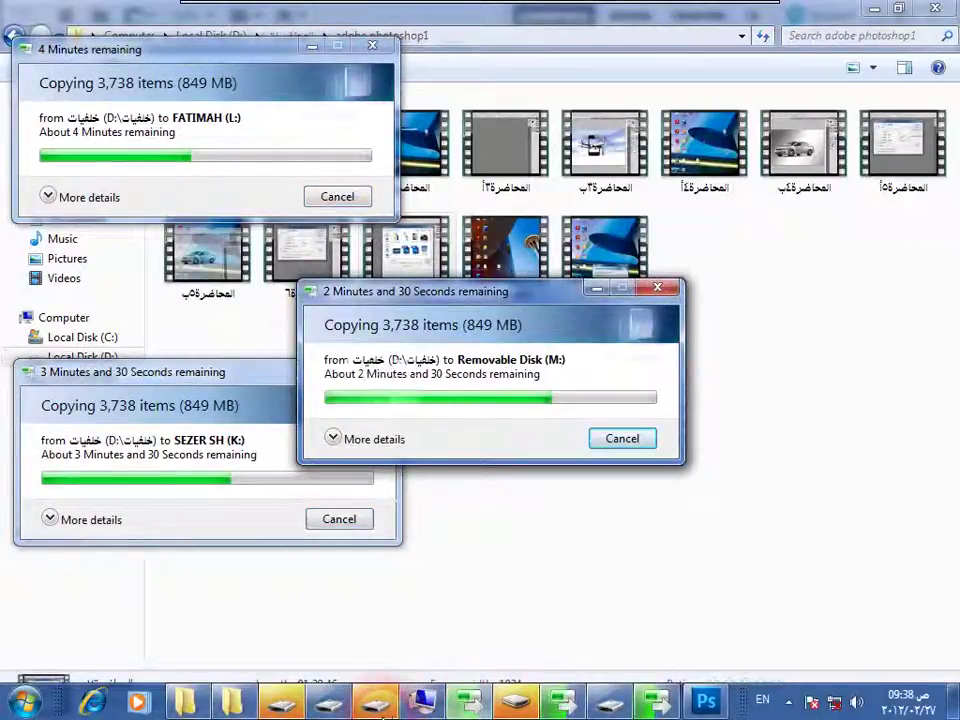
{"action": "mouse_move", "coordinate": [557, 311]}
{"action": "left_mouse_down"}
{"action": "mouse_move", "coordinate": [628, 305]}
{"action": "mouse_move", "coordinate": [897, 50]}
{"action": "mouse_move", "coordinate": [887, 209]}
{"action": "left_mouse_up"}
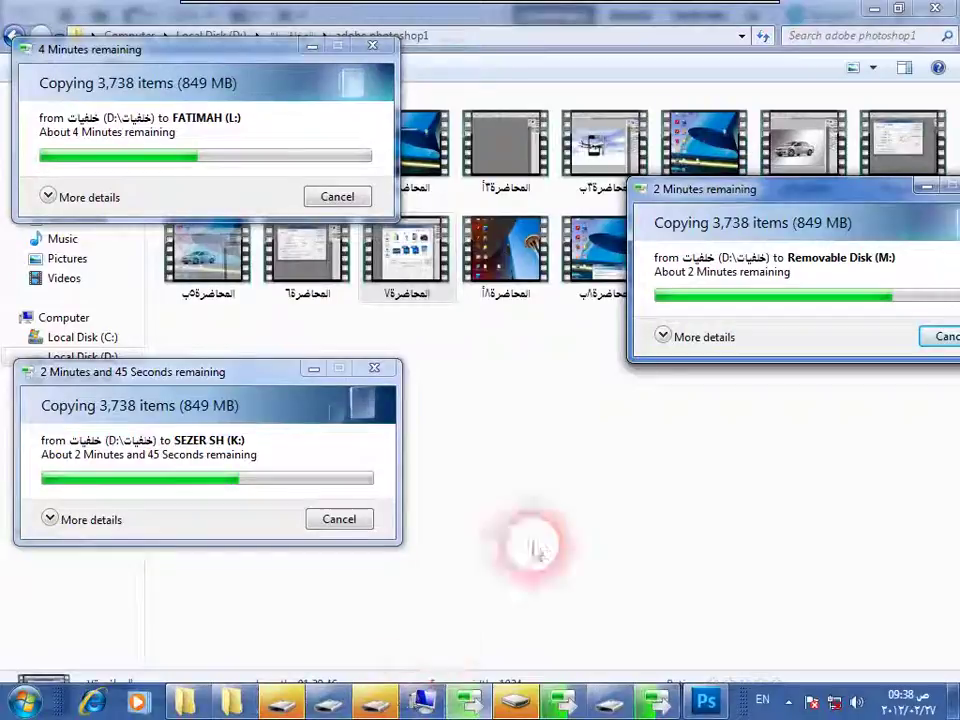
{"action": "left_click", "coordinate": [874, 12]}
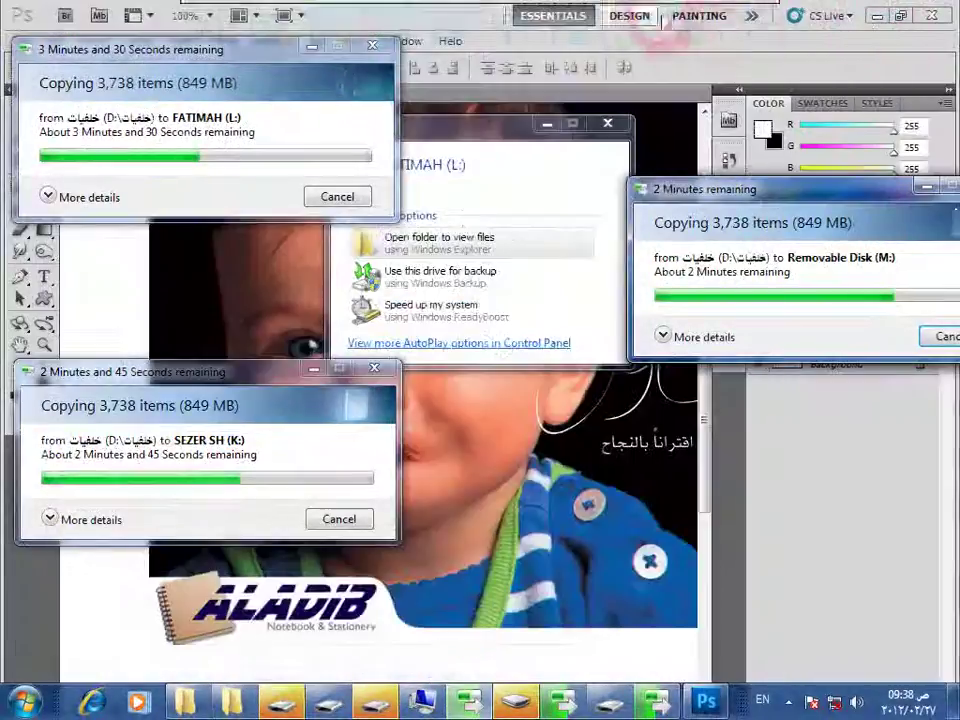